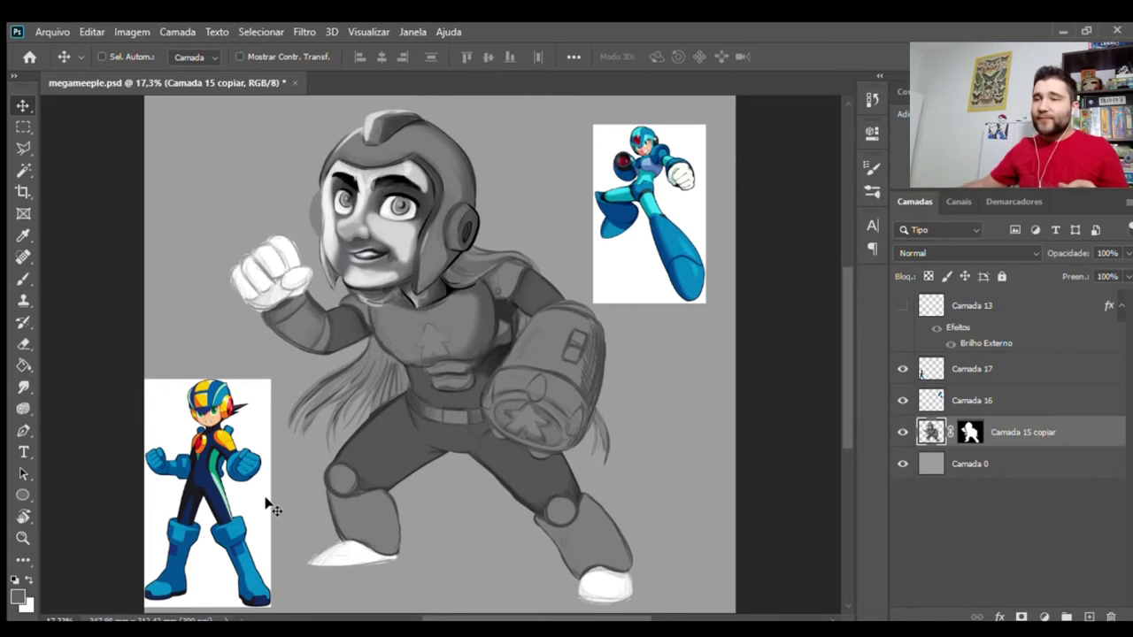
- Hide Camada 15 copiar and add an empty Camada 18 layer with the Mixer Brush ready
{"action": "left_click", "coordinate": [902, 434]}
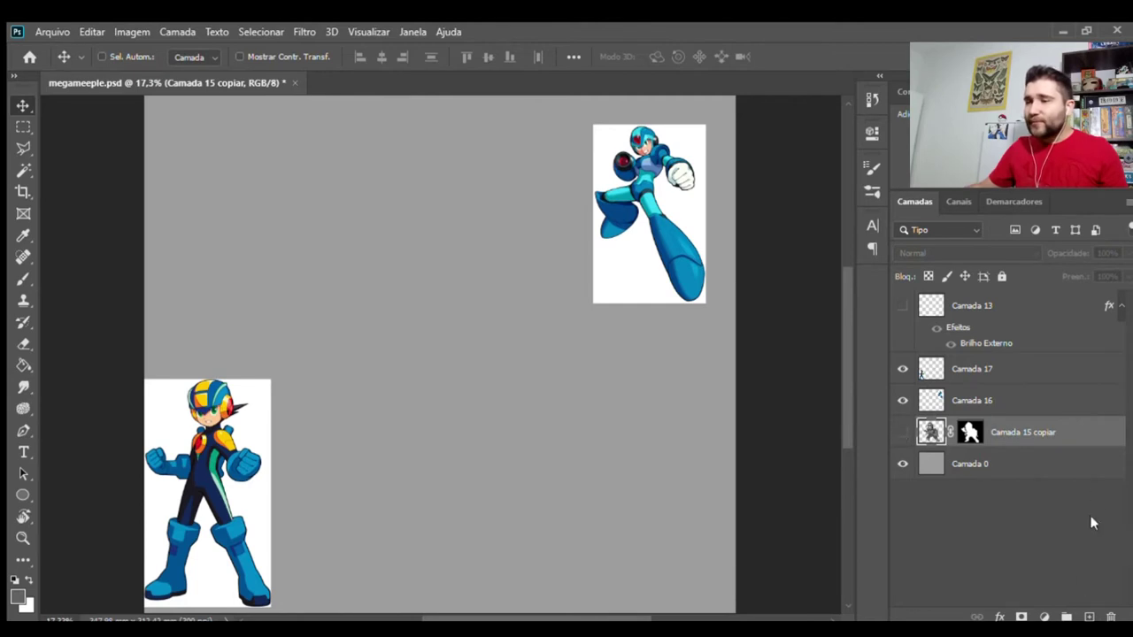
{"action": "left_click", "coordinate": [1090, 617]}
{"action": "key", "text": "b"}
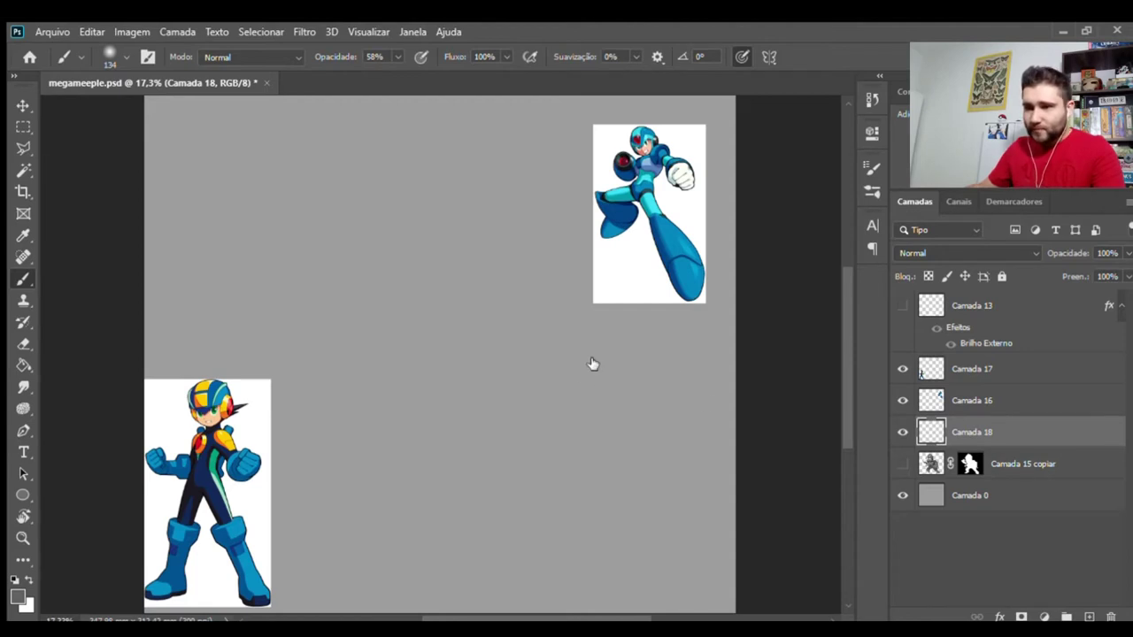
{"action": "key", "text": "shift+b"}
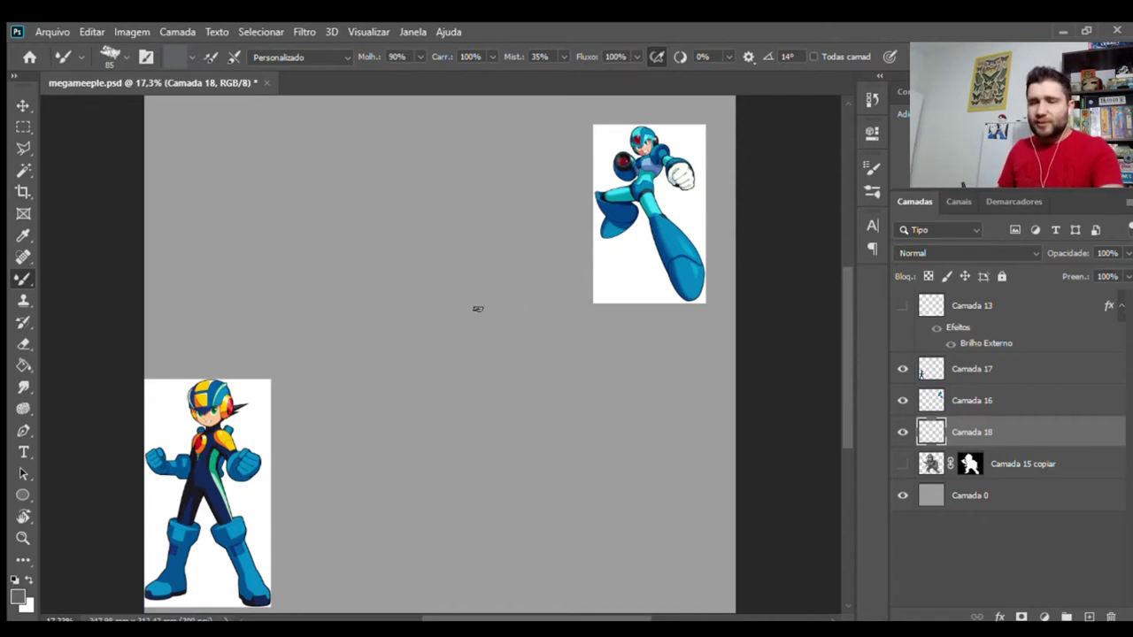
- Set the colour to black, try a head circle, then clear it from the layer
{"action": "key", "text": "d"}
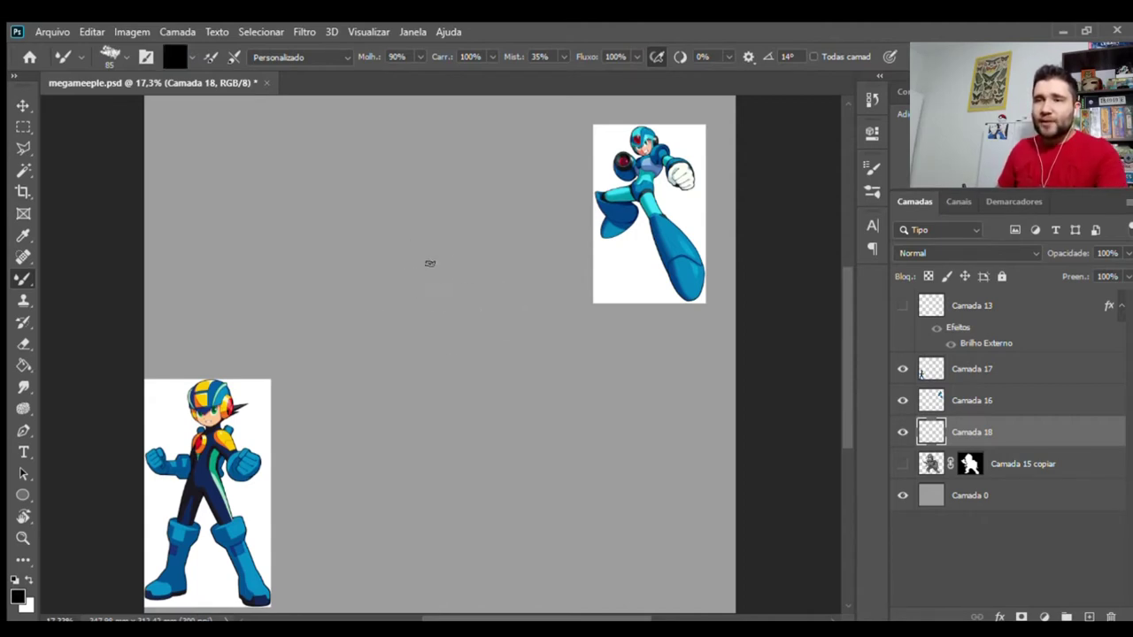
{"action": "mouse_move", "coordinate": [354, 217]}
{"action": "left_mouse_down"}
{"action": "mouse_move", "coordinate": [436, 161]}
{"action": "mouse_move", "coordinate": [418, 162]}
{"action": "left_mouse_up"}
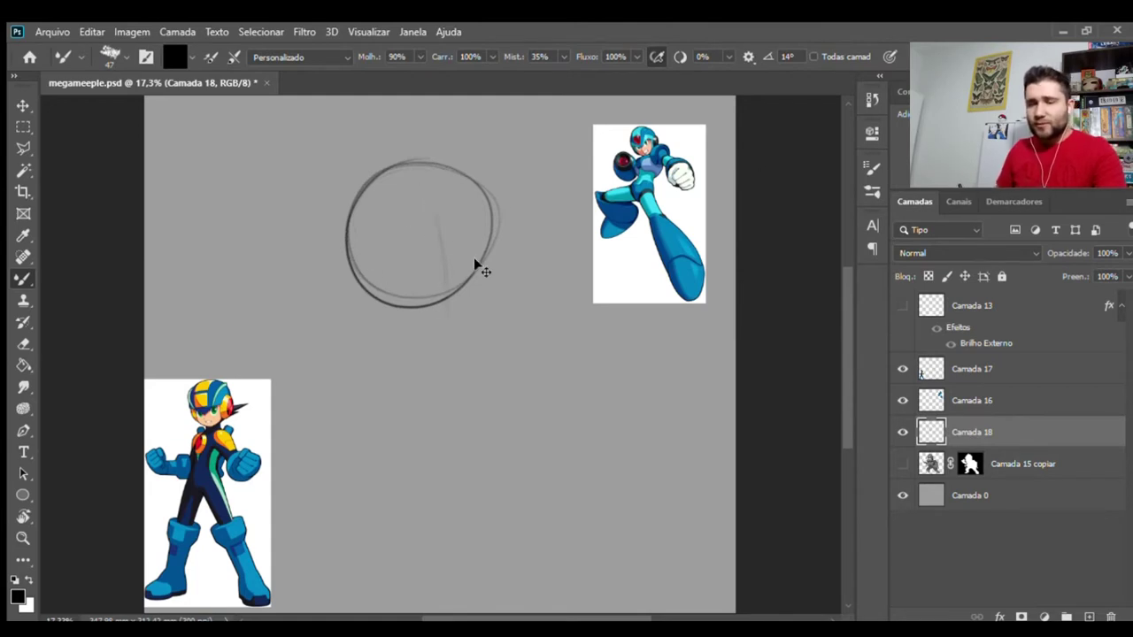
{"action": "key", "text": "ctrl+a"}
{"action": "key", "text": "Delete"}
{"action": "key", "text": "ctrl+d"}
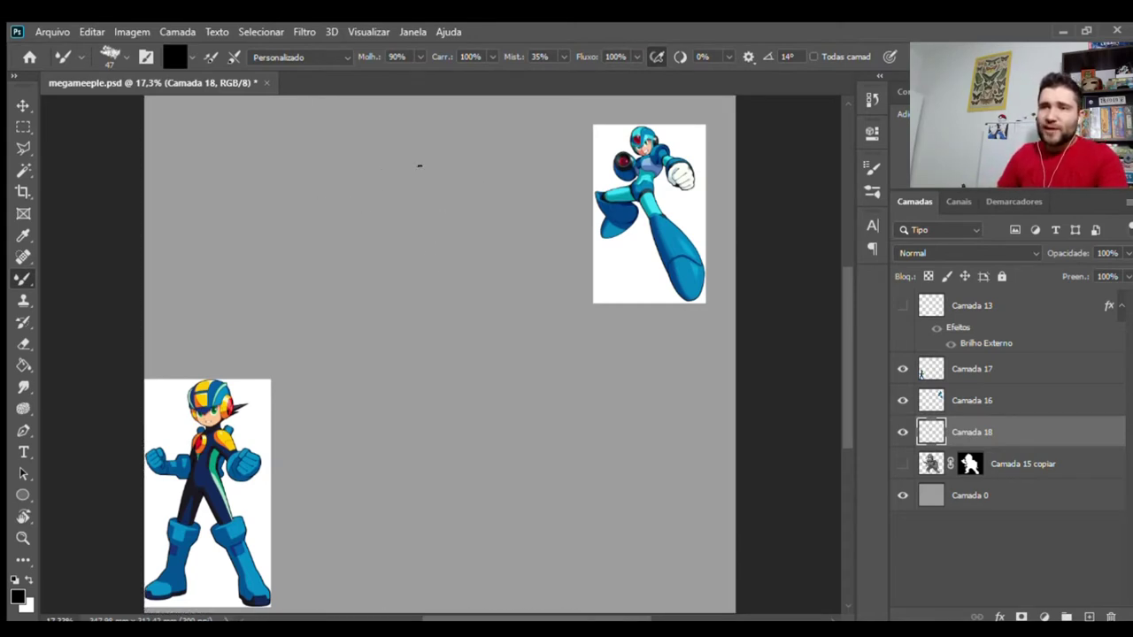
- Redraw the head circle with jaw line, ear, helmet edge and eye line
{"action": "left_click_drag", "start_coordinate": [478, 167], "coordinate": [381, 257]}
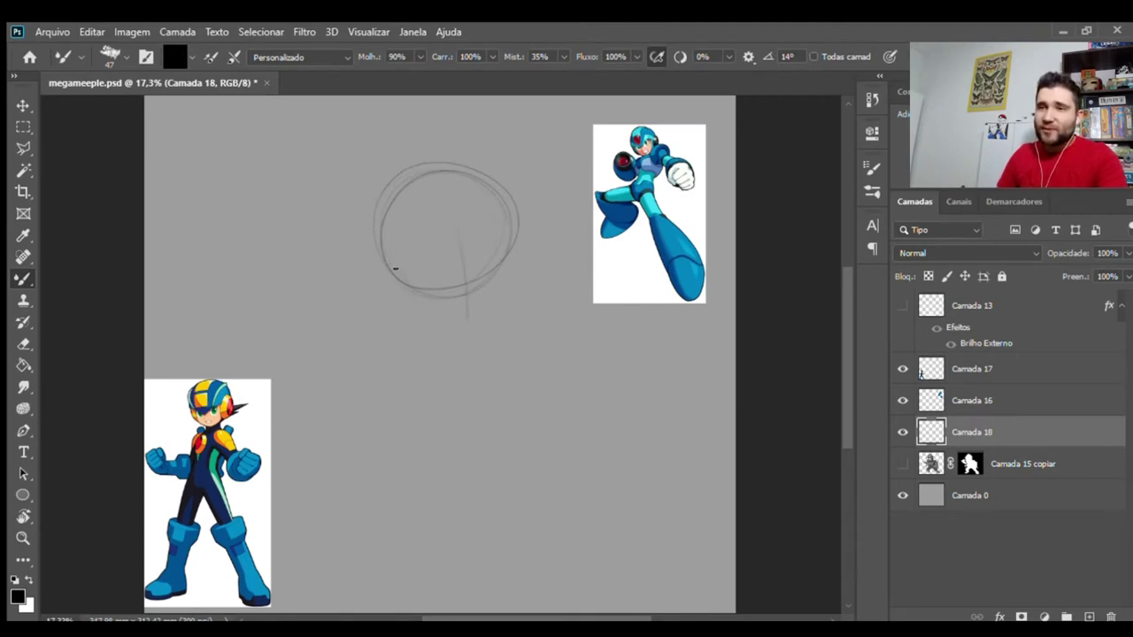
{"action": "left_click_drag", "start_coordinate": [461, 324], "coordinate": [481, 329]}
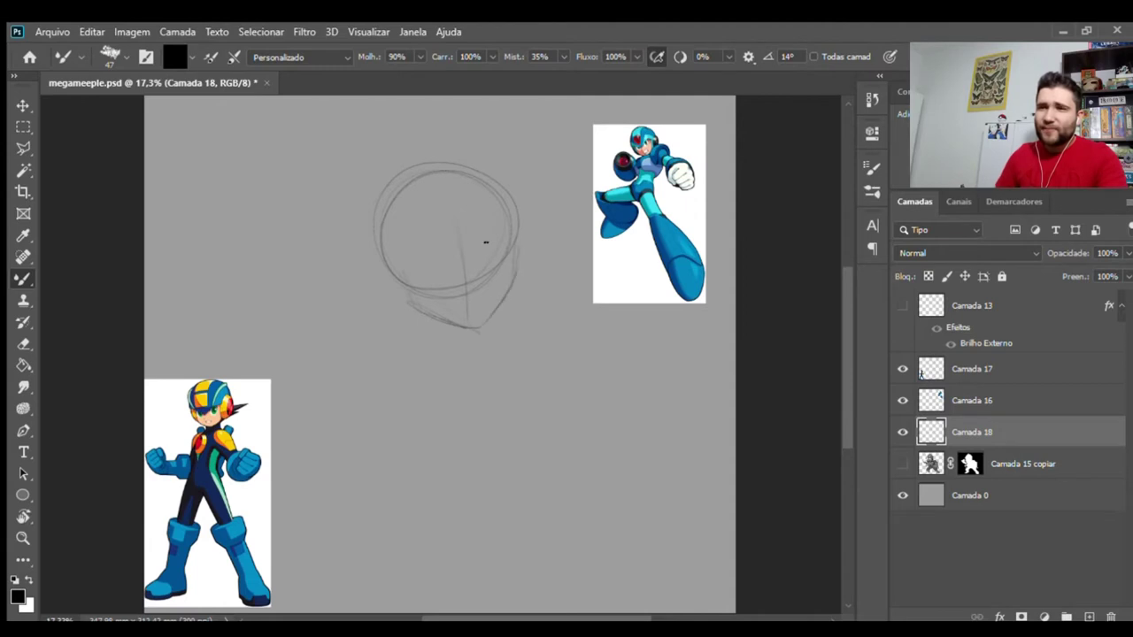
{"action": "left_click_drag", "start_coordinate": [391, 284], "coordinate": [399, 265]}
{"action": "left_click_drag", "start_coordinate": [509, 226], "coordinate": [512, 275]}
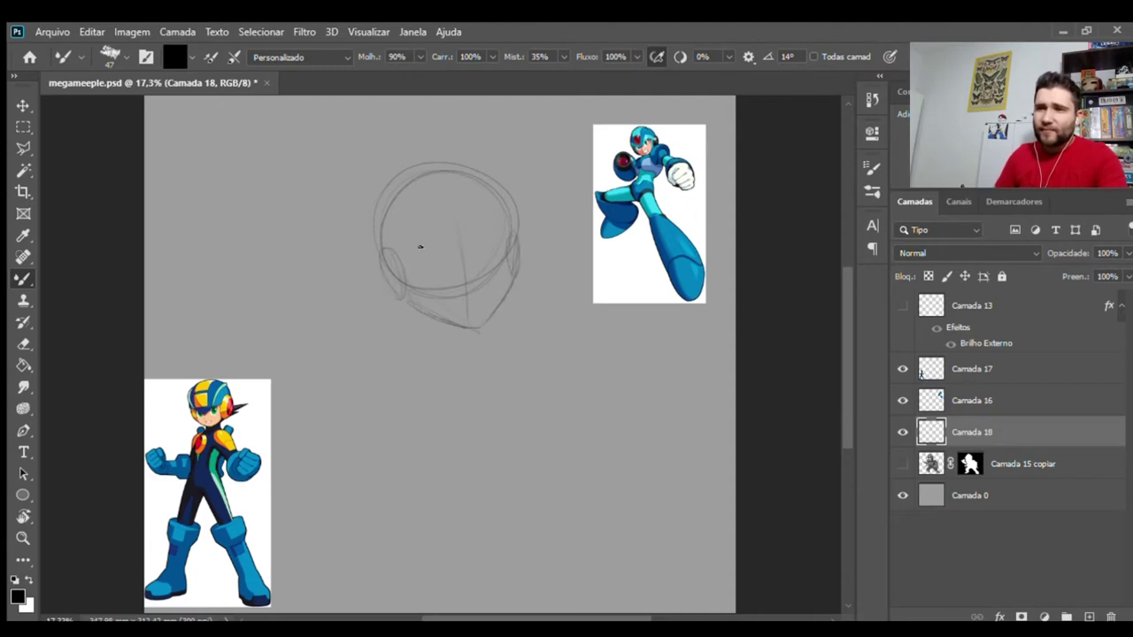
{"action": "left_click_drag", "start_coordinate": [398, 238], "coordinate": [483, 250]}
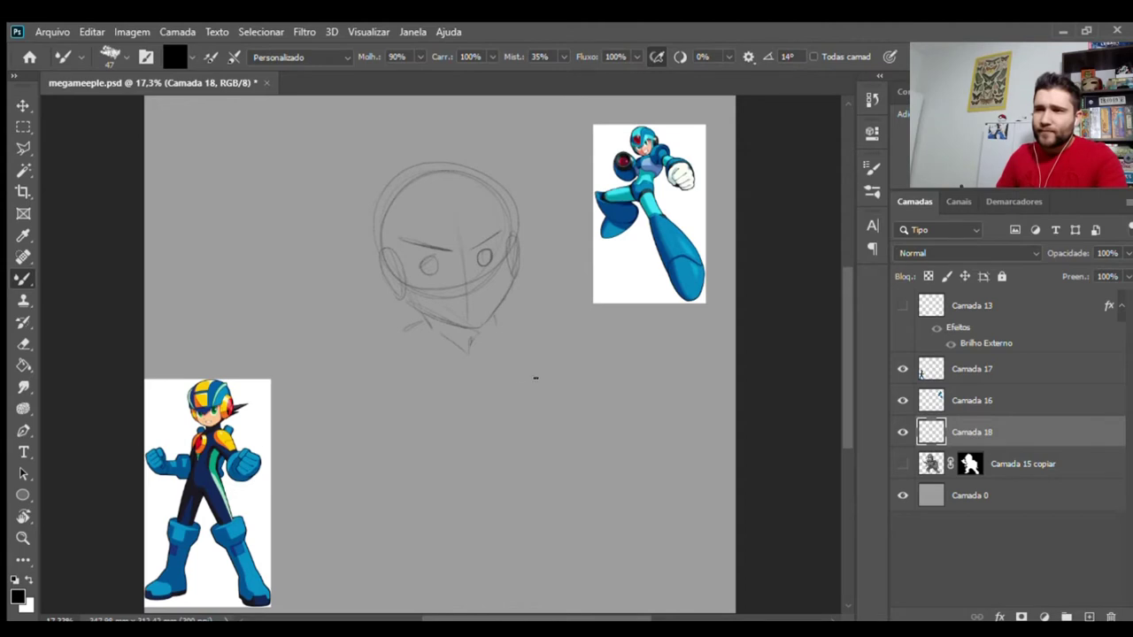
- Sketch the large arm-cannon circle, shoulder, arm and torso lines, then zoom out
{"action": "mouse_move", "coordinate": [644, 309]}
{"action": "left_mouse_down"}
{"action": "mouse_move", "coordinate": [544, 384]}
{"action": "mouse_move", "coordinate": [637, 296]}
{"action": "mouse_move", "coordinate": [570, 393]}
{"action": "mouse_move", "coordinate": [607, 328]}
{"action": "mouse_move", "coordinate": [497, 350]}
{"action": "left_mouse_up"}
{"action": "mouse_move", "coordinate": [531, 305]}
{"action": "left_mouse_down"}
{"action": "mouse_move", "coordinate": [485, 381]}
{"action": "mouse_move", "coordinate": [503, 407]}
{"action": "left_mouse_up"}
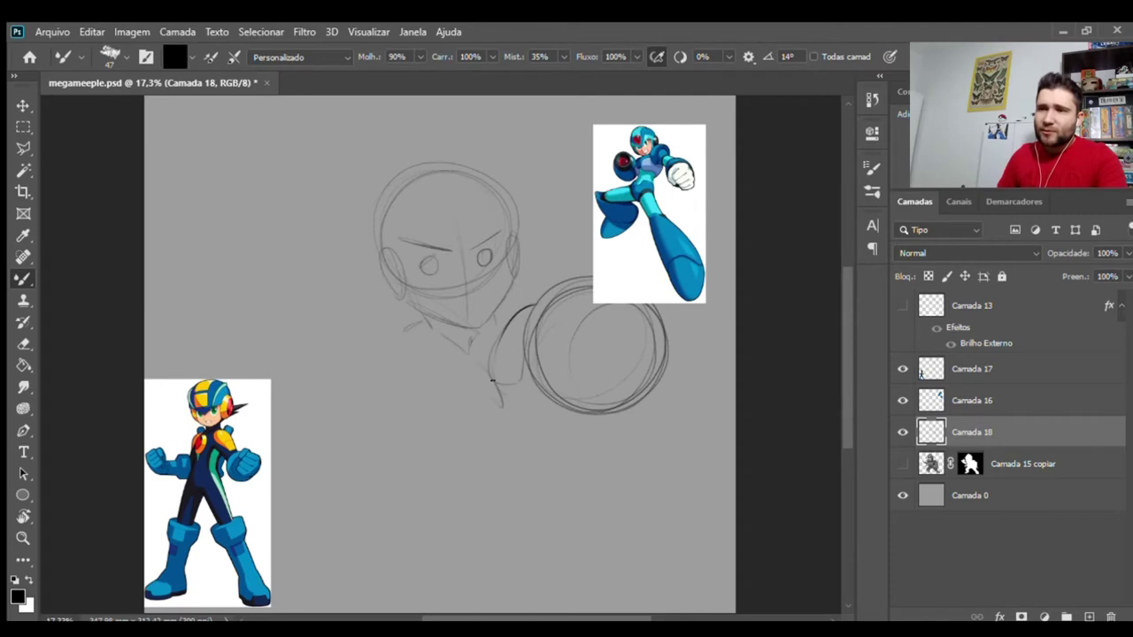
{"action": "left_click_drag", "start_coordinate": [404, 392], "coordinate": [478, 372]}
{"action": "mouse_move", "coordinate": [399, 432]}
{"action": "left_mouse_down"}
{"action": "mouse_move", "coordinate": [469, 437]}
{"action": "mouse_move", "coordinate": [492, 413]}
{"action": "left_mouse_up"}
{"action": "mouse_move", "coordinate": [400, 403]}
{"action": "left_mouse_down"}
{"action": "mouse_move", "coordinate": [396, 434]}
{"action": "mouse_move", "coordinate": [425, 436]}
{"action": "mouse_move", "coordinate": [367, 450]}
{"action": "left_mouse_up"}
{"action": "mouse_move", "coordinate": [372, 338]}
{"action": "left_mouse_down"}
{"action": "mouse_move", "coordinate": [412, 366]}
{"action": "mouse_move", "coordinate": [411, 395]}
{"action": "left_mouse_up"}
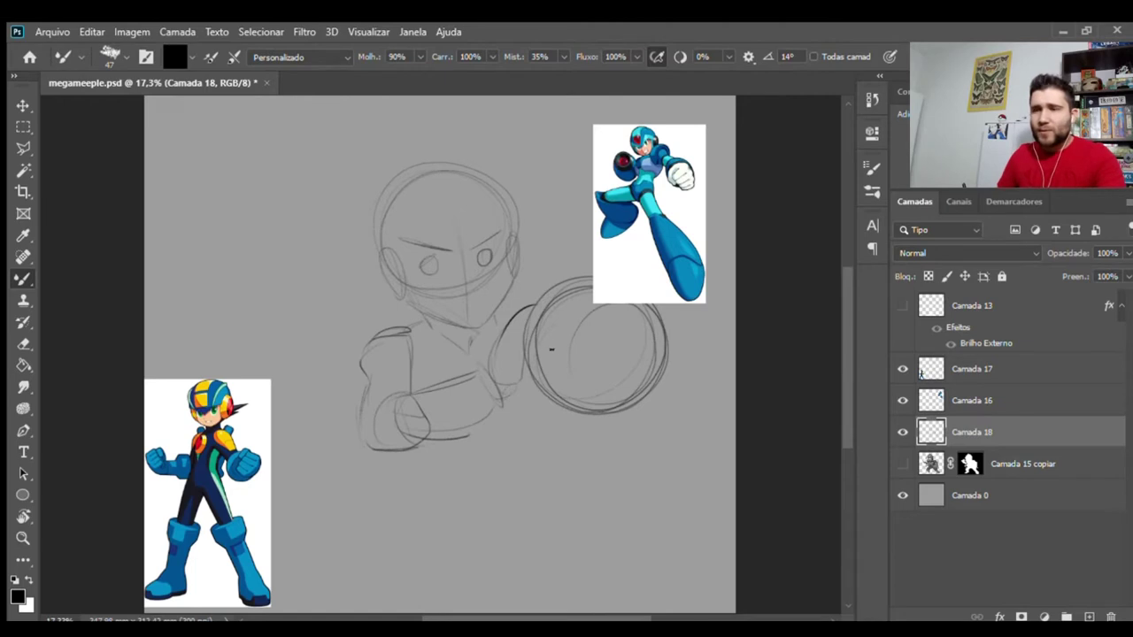
{"action": "key", "text": "ctrl+space"}
{"action": "mouse_move", "coordinate": [550, 350]}
{"action": "left_mouse_down"}
{"action": "mouse_move", "coordinate": [531, 363]}
{"action": "mouse_move", "coordinate": [475, 321]}
{"action": "left_mouse_up"}
{"action": "key", "text": "ctrl+a"}
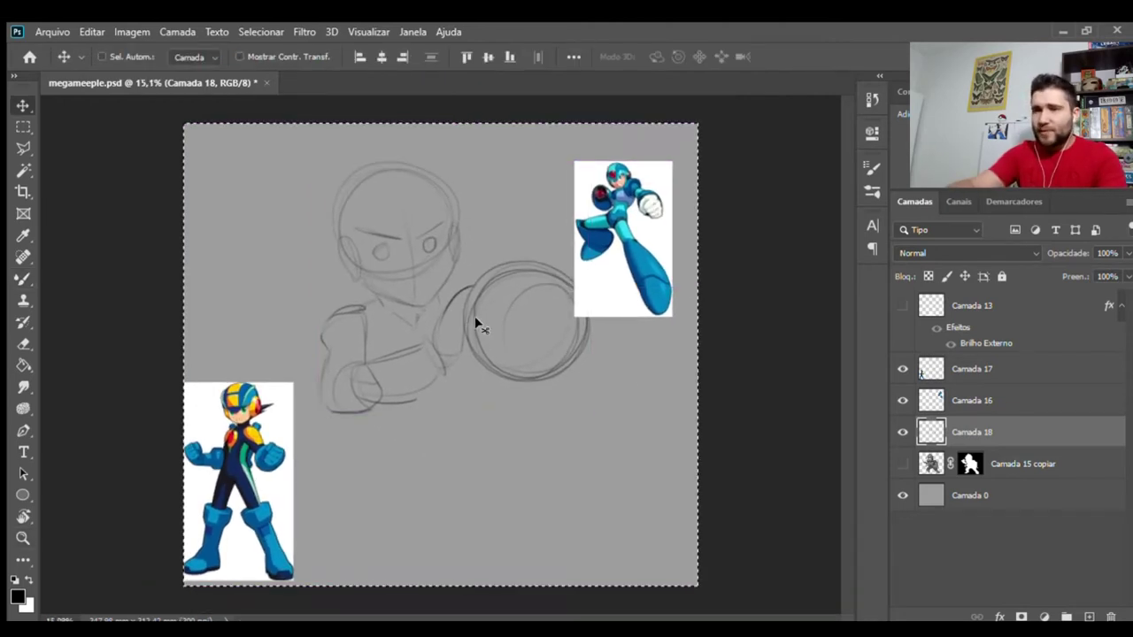
- Clear the first sketch and draw a curved spine with two striding legs, knee and feet
{"action": "key", "text": "Delete"}
{"action": "key", "text": "ctrl+d"}
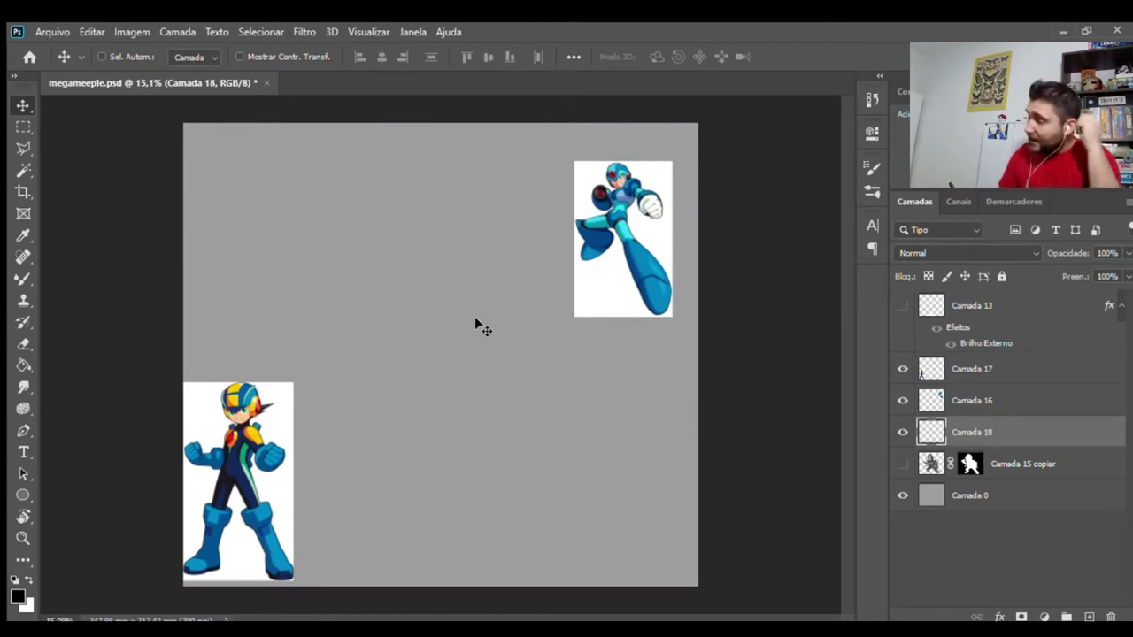
{"action": "key", "text": "b"}
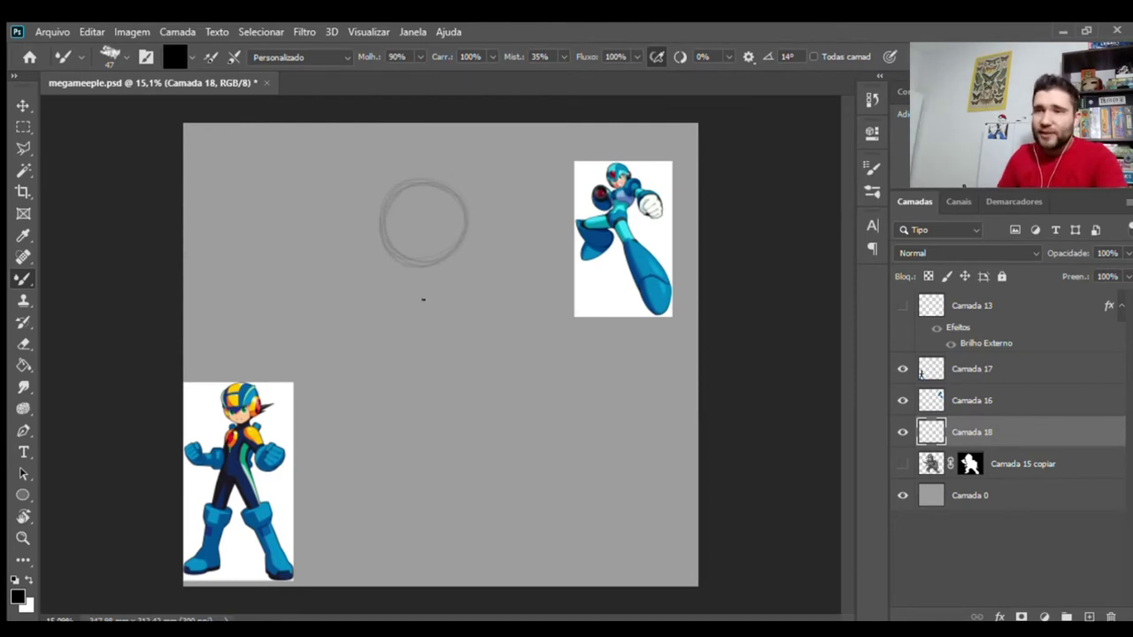
{"action": "left_click_drag", "start_coordinate": [420, 285], "coordinate": [453, 423]}
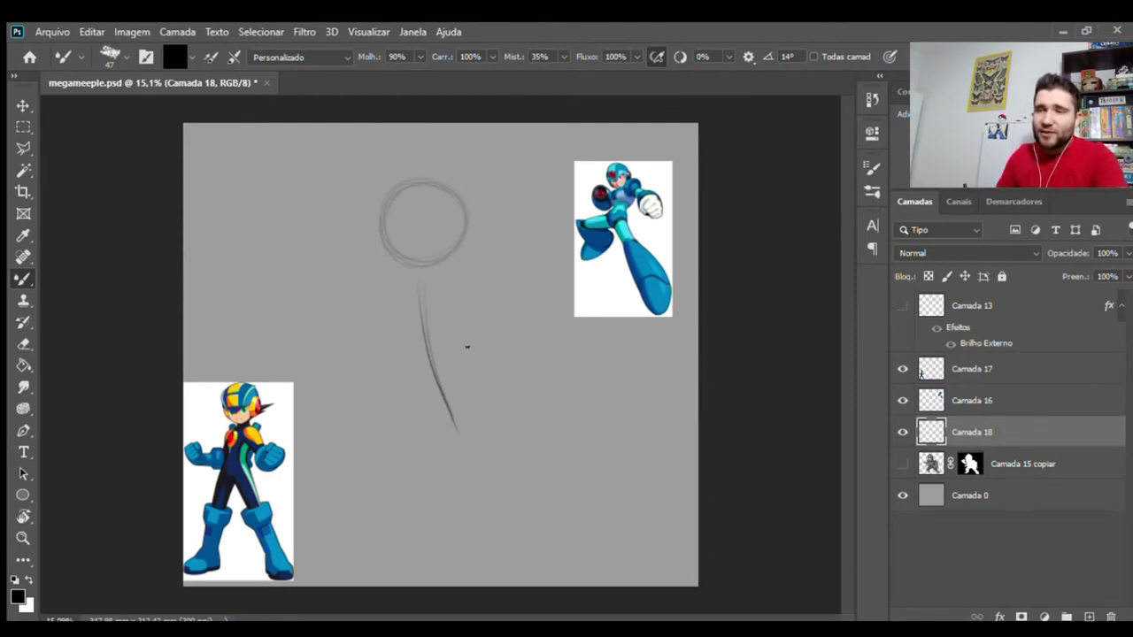
{"action": "left_click_drag", "start_coordinate": [467, 419], "coordinate": [556, 494]}
{"action": "mouse_move", "coordinate": [431, 417]}
{"action": "left_mouse_down"}
{"action": "mouse_move", "coordinate": [406, 477]}
{"action": "mouse_move", "coordinate": [422, 471]}
{"action": "left_mouse_up"}
{"action": "left_click_drag", "start_coordinate": [537, 481], "coordinate": [540, 474]}
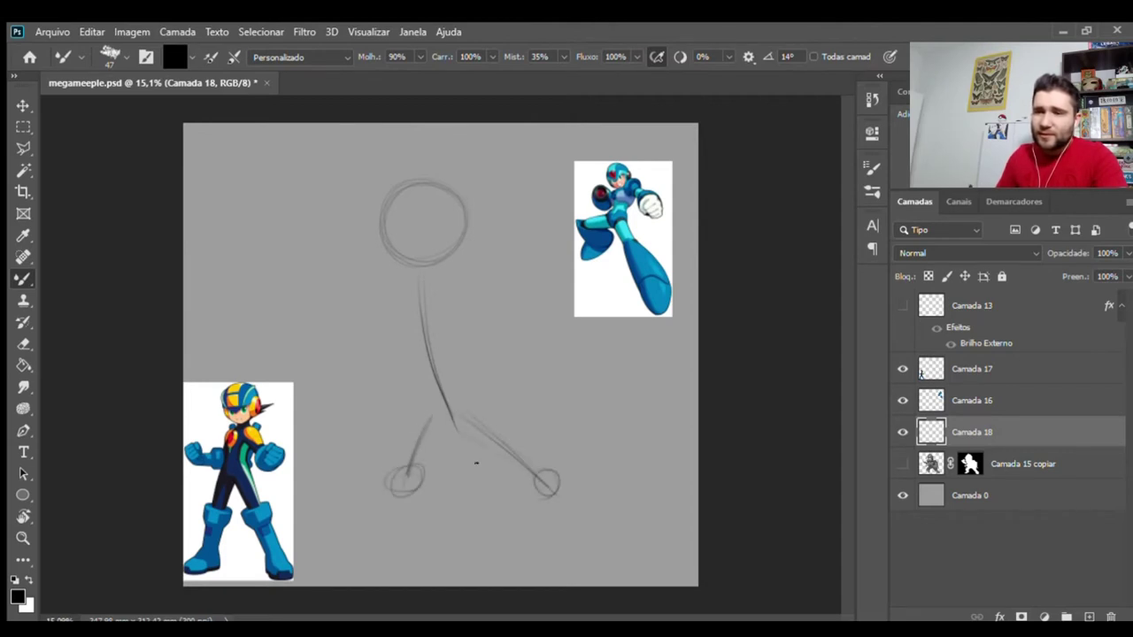
{"action": "mouse_move", "coordinate": [390, 501]}
{"action": "left_mouse_down"}
{"action": "mouse_move", "coordinate": [381, 554]}
{"action": "mouse_move", "coordinate": [403, 556]}
{"action": "left_mouse_up"}
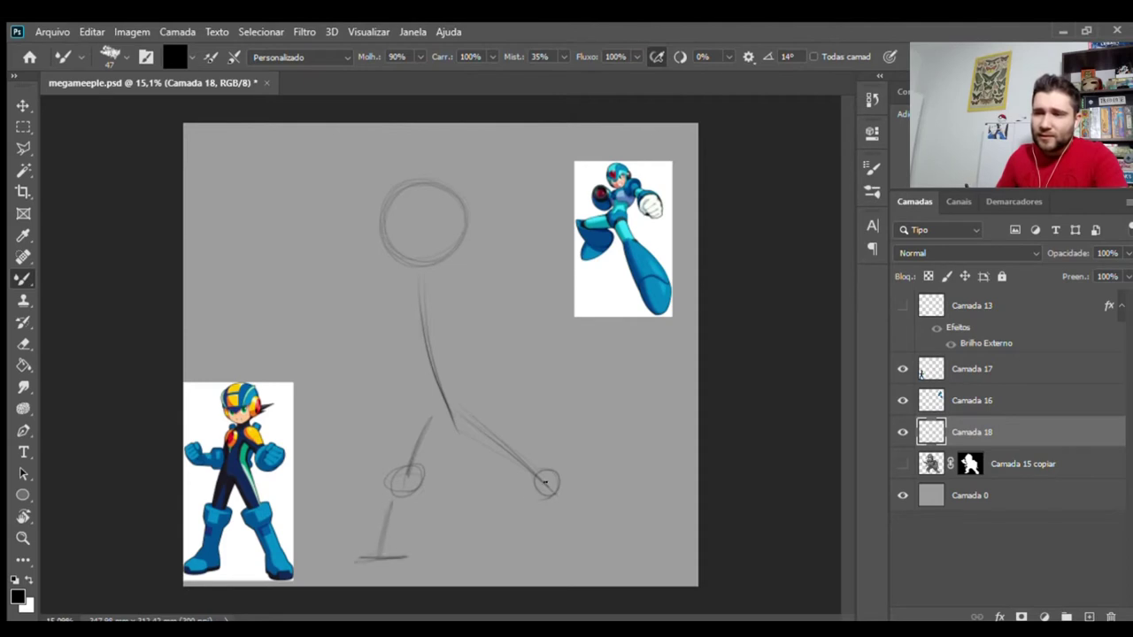
{"action": "mouse_move", "coordinate": [575, 517]}
{"action": "left_mouse_down"}
{"action": "mouse_move", "coordinate": [619, 559]}
{"action": "mouse_move", "coordinate": [639, 560]}
{"action": "left_mouse_up"}
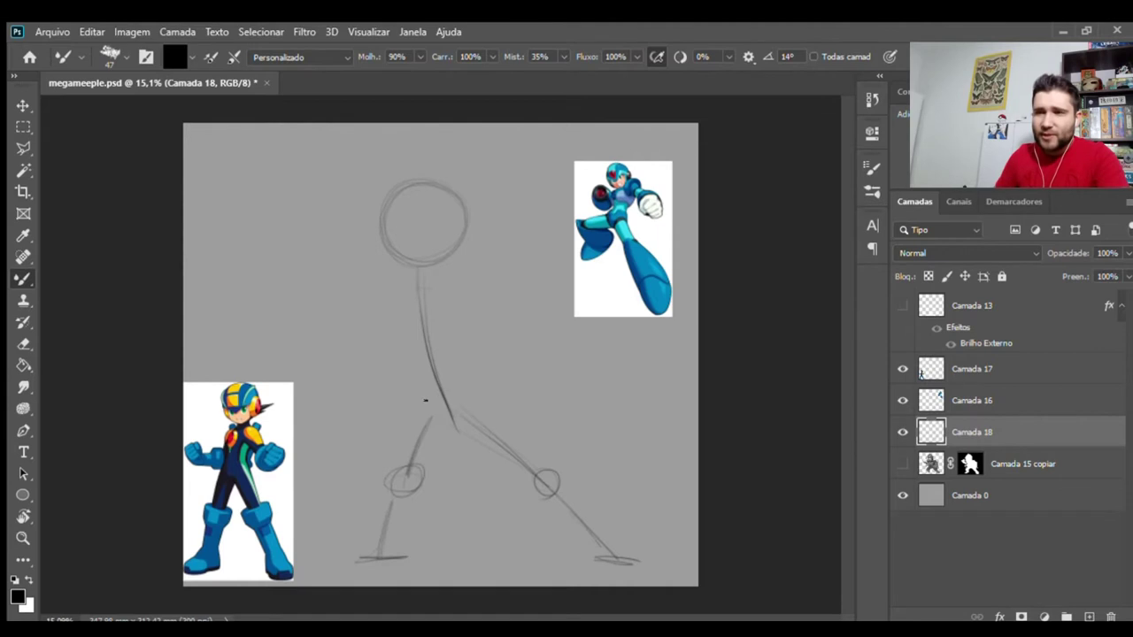
- Add the shoulder line, arm-cannon circle and arm, erasing the extra elbow lines
{"action": "mouse_move", "coordinate": [384, 285]}
{"action": "left_mouse_down"}
{"action": "mouse_move", "coordinate": [438, 284]}
{"action": "mouse_move", "coordinate": [369, 347]}
{"action": "mouse_move", "coordinate": [447, 350]}
{"action": "mouse_move", "coordinate": [468, 317]}
{"action": "left_mouse_up"}
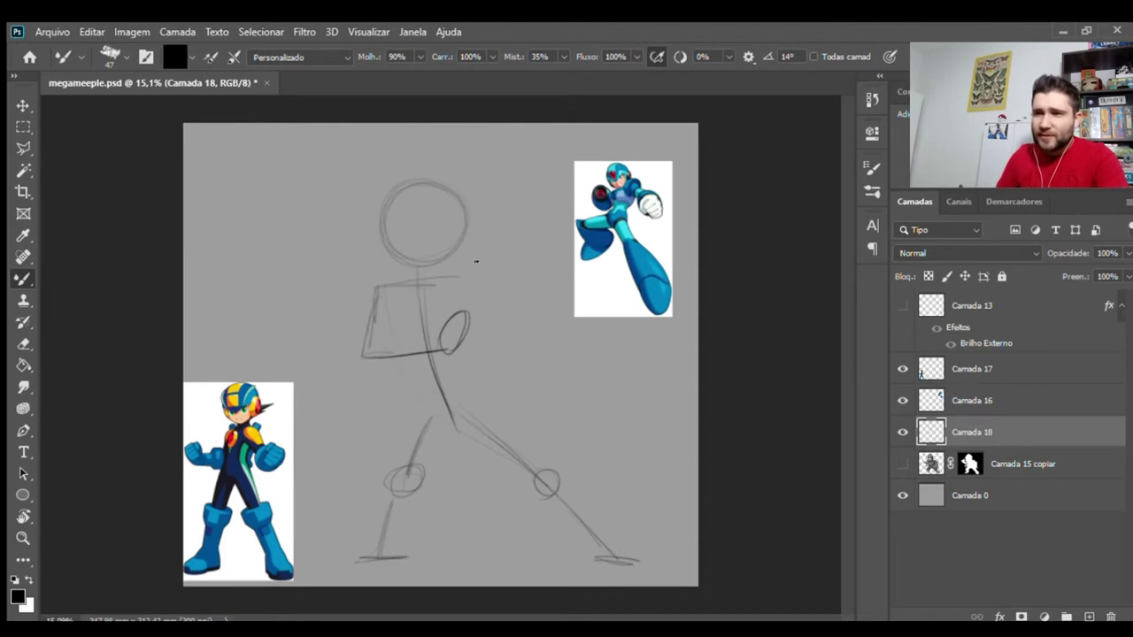
{"action": "mouse_move", "coordinate": [567, 255]}
{"action": "left_mouse_down"}
{"action": "mouse_move", "coordinate": [518, 306]}
{"action": "mouse_move", "coordinate": [571, 253]}
{"action": "left_mouse_up"}
{"action": "mouse_move", "coordinate": [486, 279]}
{"action": "left_mouse_down"}
{"action": "mouse_move", "coordinate": [526, 326]}
{"action": "mouse_move", "coordinate": [455, 324]}
{"action": "mouse_move", "coordinate": [387, 363]}
{"action": "mouse_move", "coordinate": [372, 345]}
{"action": "mouse_move", "coordinate": [380, 306]}
{"action": "mouse_move", "coordinate": [405, 352]}
{"action": "mouse_move", "coordinate": [485, 319]}
{"action": "mouse_move", "coordinate": [484, 273]}
{"action": "left_mouse_up"}
{"action": "key", "text": "e"}
{"action": "key", "text": "b"}
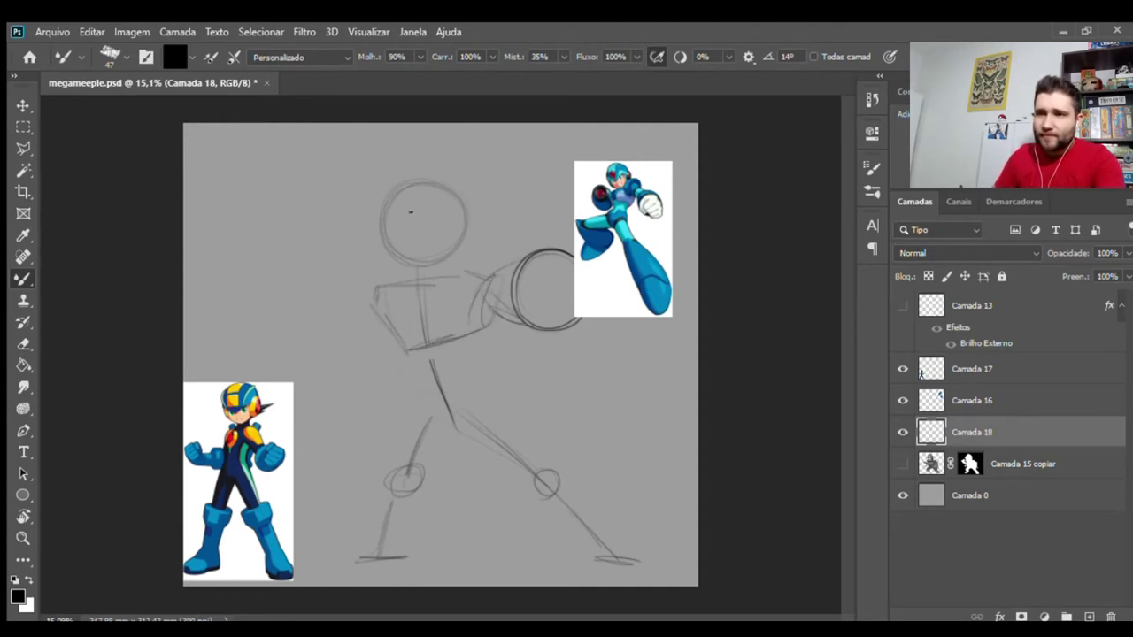
- Add neck, ear, chin, a round shoulder joint, chest curves and an inner cannon ring
{"action": "left_click_drag", "start_coordinate": [430, 232], "coordinate": [441, 285]}
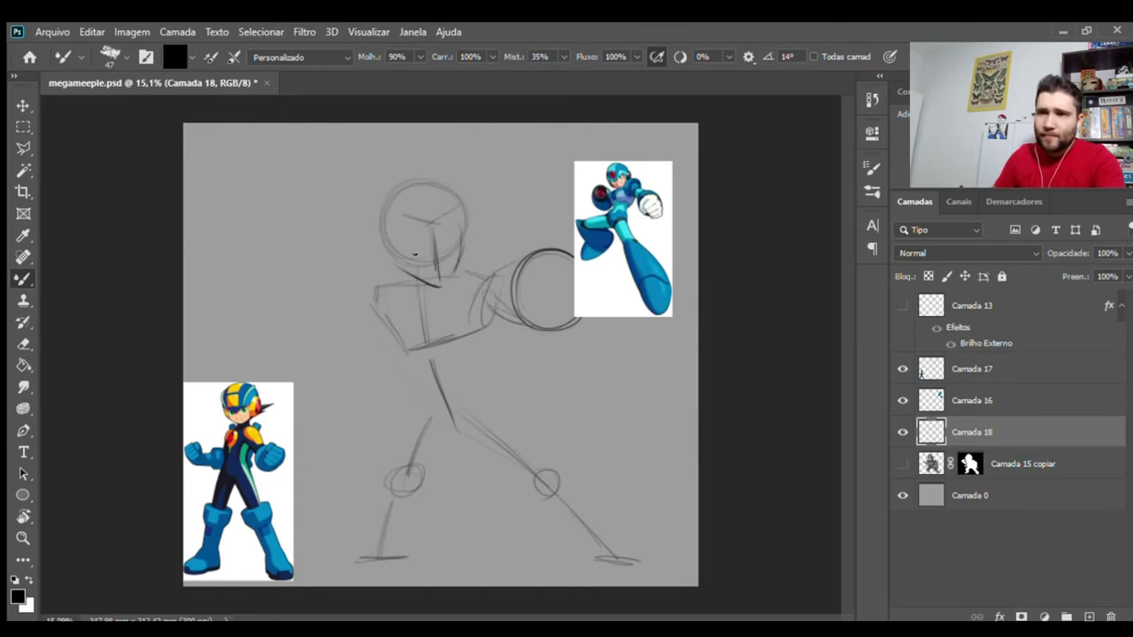
{"action": "mouse_move", "coordinate": [386, 241]}
{"action": "left_mouse_down"}
{"action": "mouse_move", "coordinate": [388, 266]}
{"action": "mouse_move", "coordinate": [396, 237]}
{"action": "left_mouse_up"}
{"action": "left_click_drag", "start_coordinate": [428, 278], "coordinate": [440, 286]}
{"action": "mouse_move", "coordinate": [372, 307]}
{"action": "left_mouse_down"}
{"action": "mouse_move", "coordinate": [376, 291]}
{"action": "mouse_move", "coordinate": [412, 334]}
{"action": "mouse_move", "coordinate": [397, 360]}
{"action": "mouse_move", "coordinate": [417, 333]}
{"action": "left_mouse_up"}
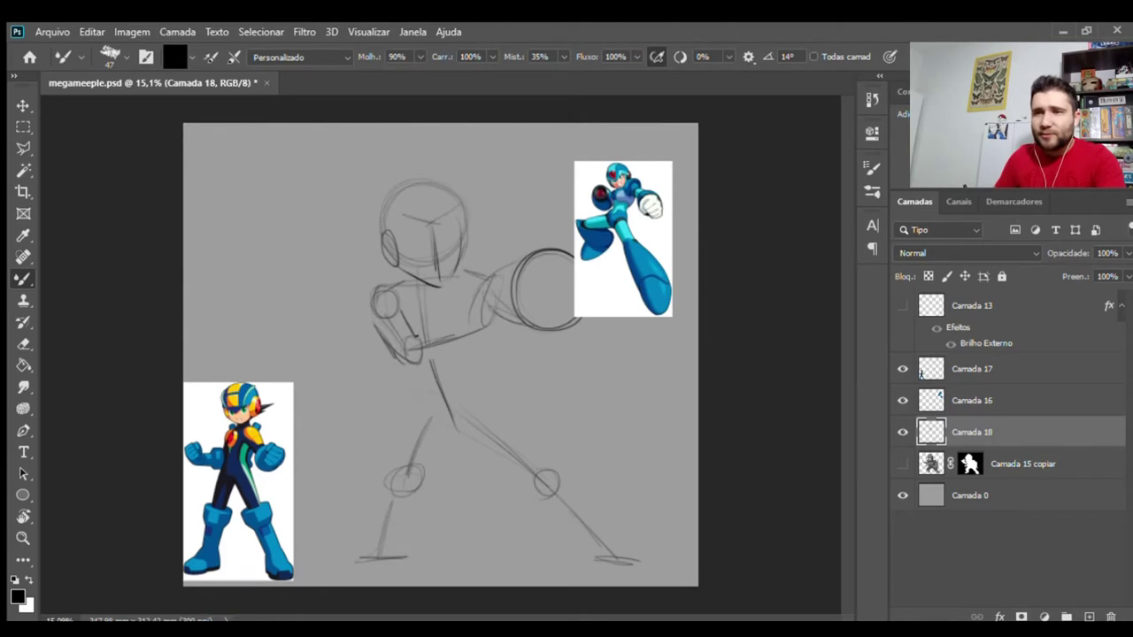
{"action": "mouse_move", "coordinate": [416, 341]}
{"action": "left_mouse_down"}
{"action": "mouse_move", "coordinate": [464, 314]}
{"action": "mouse_move", "coordinate": [414, 363]}
{"action": "left_mouse_up"}
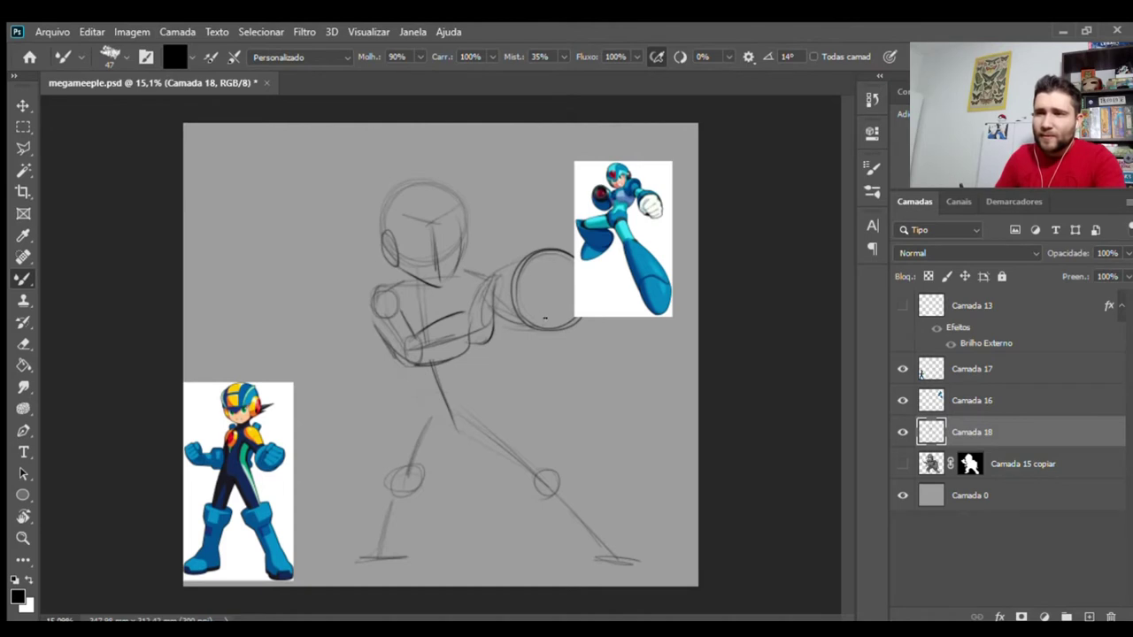
{"action": "left_click_drag", "start_coordinate": [559, 312], "coordinate": [551, 310]}
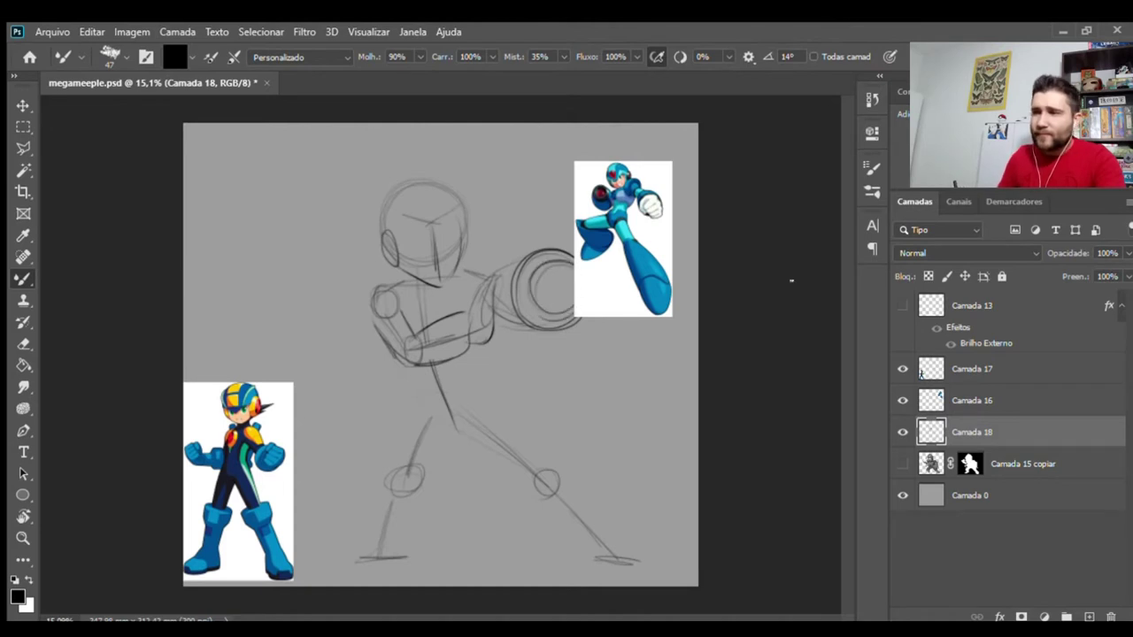
{"action": "left_click", "coordinate": [945, 400]}
{"action": "key", "text": "space"}
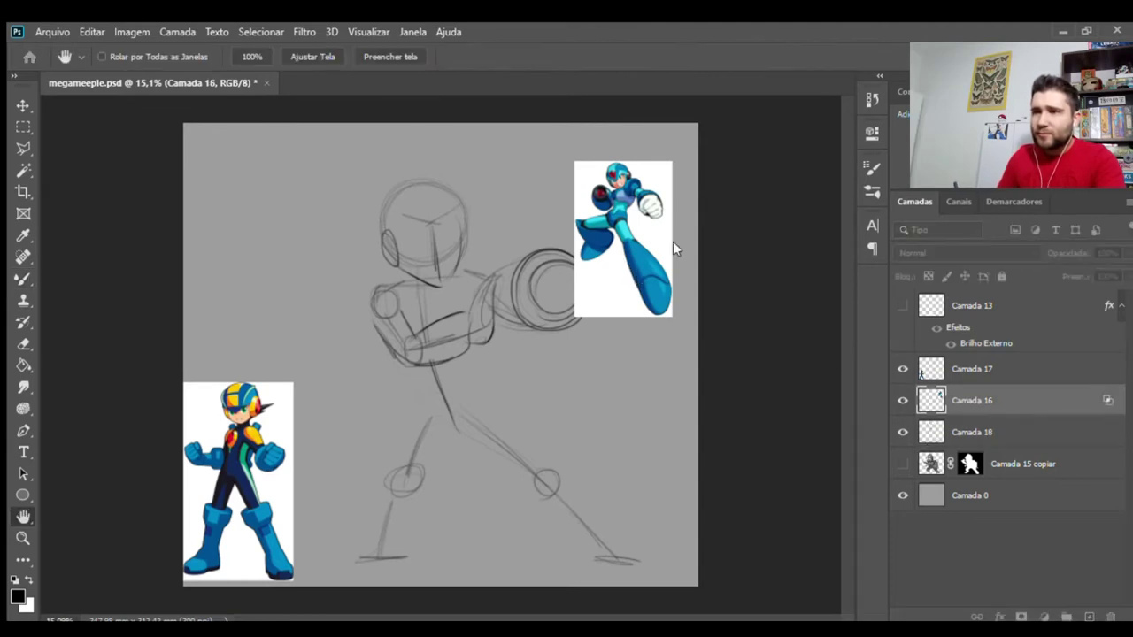
- Move the Mega Man X reference left and scale it up, then return to Camada 18's brush
{"action": "key", "text": "v"}
{"action": "left_click_drag", "start_coordinate": [636, 237], "coordinate": [262, 283]}
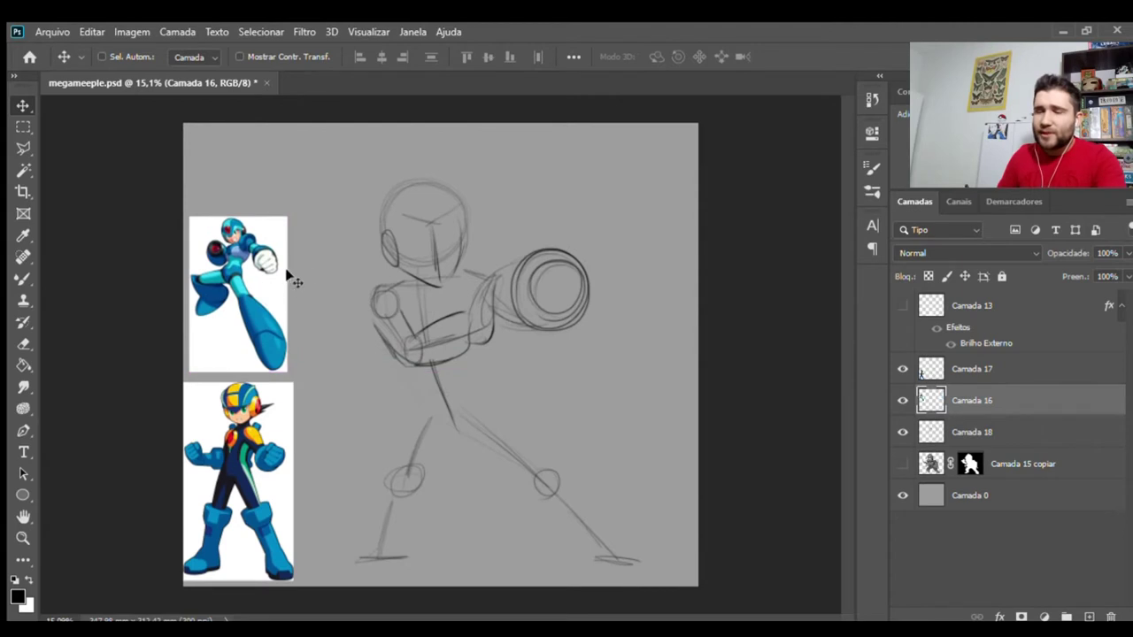
{"action": "key", "text": "ctrl+t"}
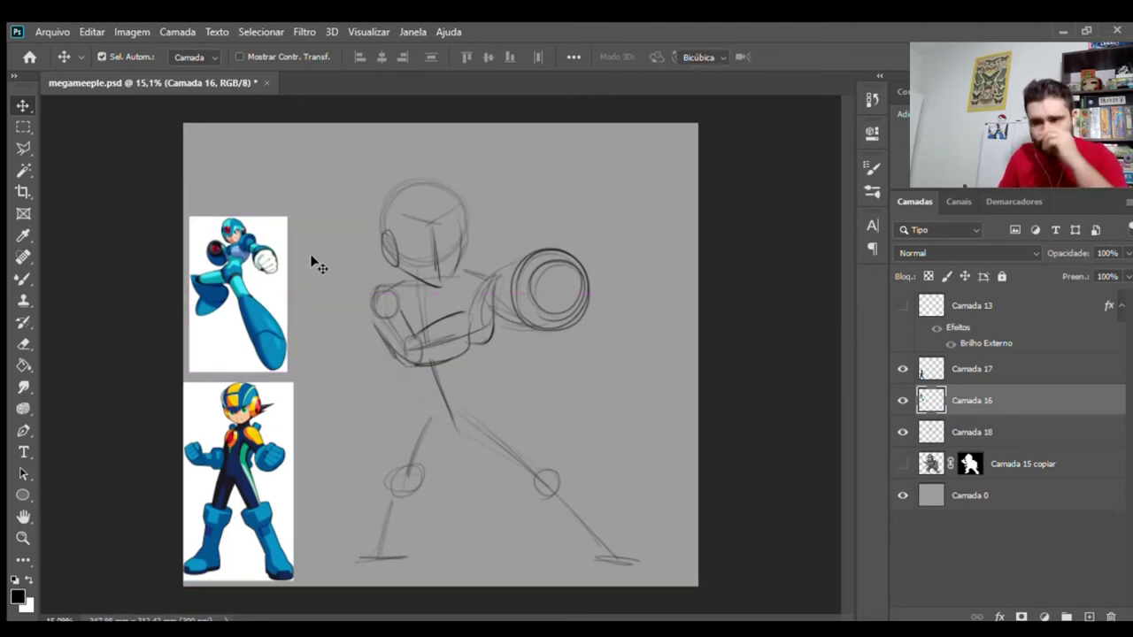
{"action": "left_click_drag", "start_coordinate": [294, 206], "coordinate": [312, 174]}
{"action": "key", "text": "Return"}
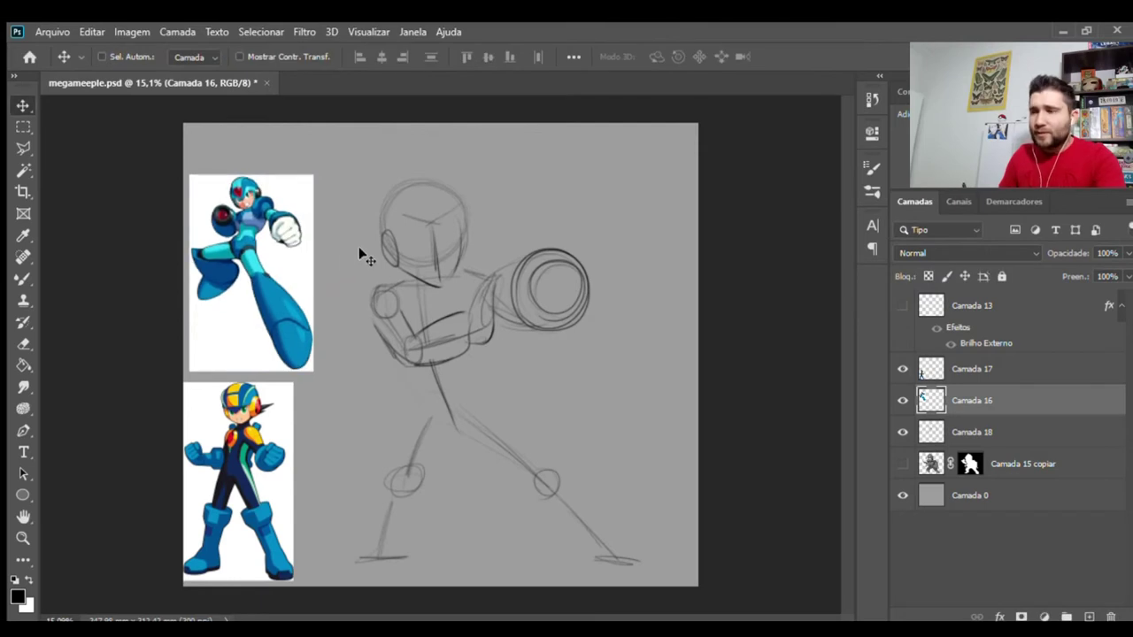
{"action": "key", "text": "ctrl+bracketleft"}
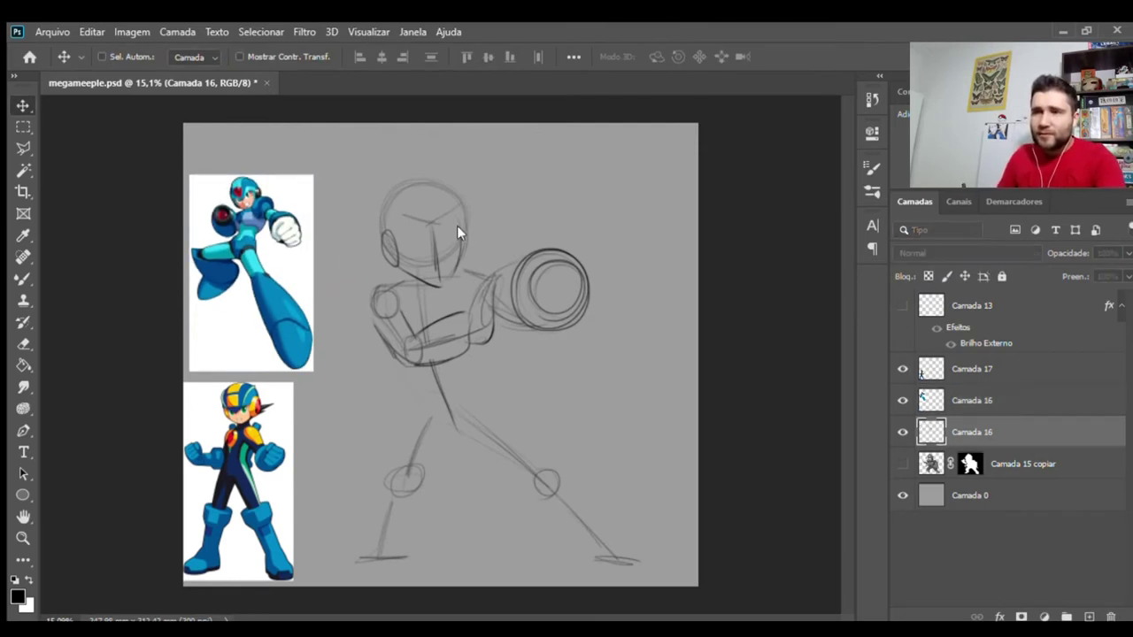
{"action": "key", "text": "space"}
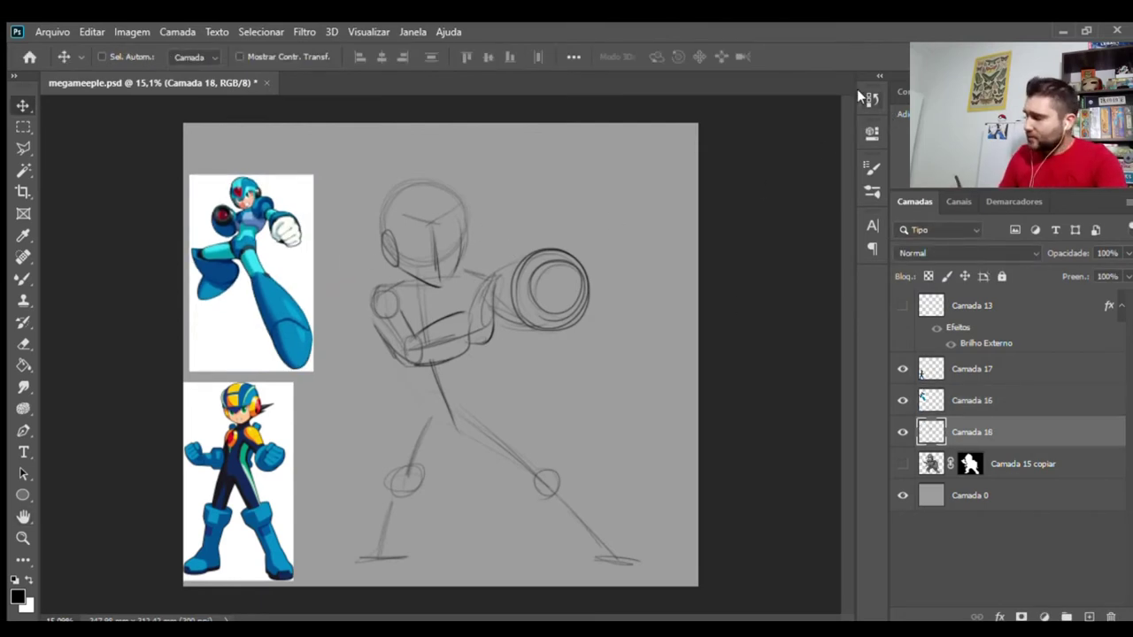
{"action": "key", "text": "b"}
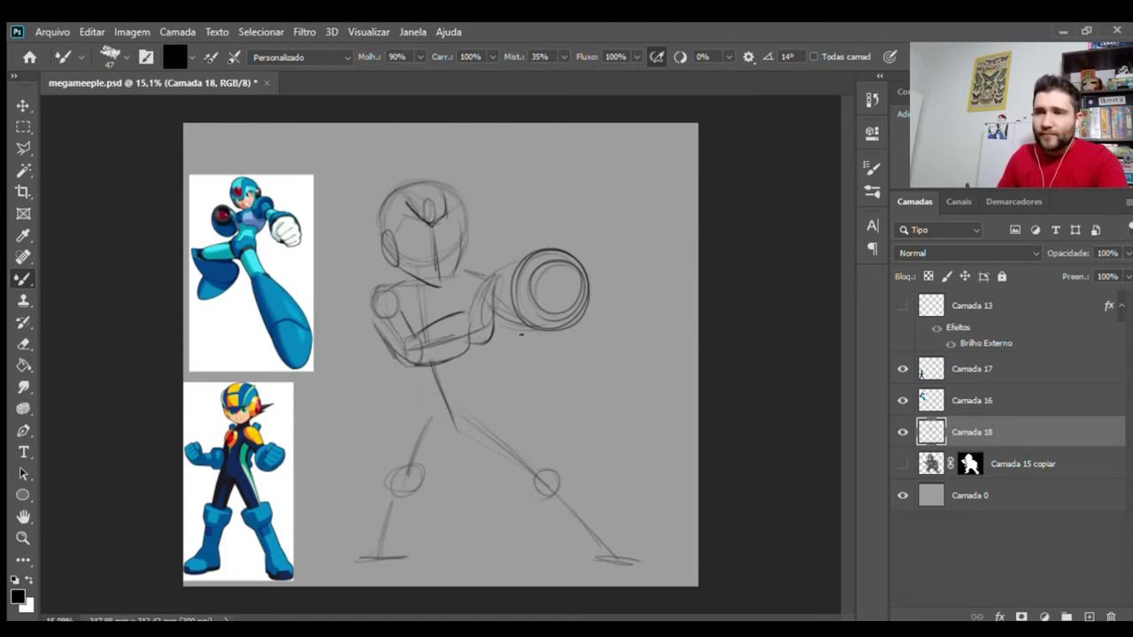
- Darken the torso, neck, chest and shoulder lines of the sketch
{"action": "left_click_drag", "start_coordinate": [473, 359], "coordinate": [486, 401]}
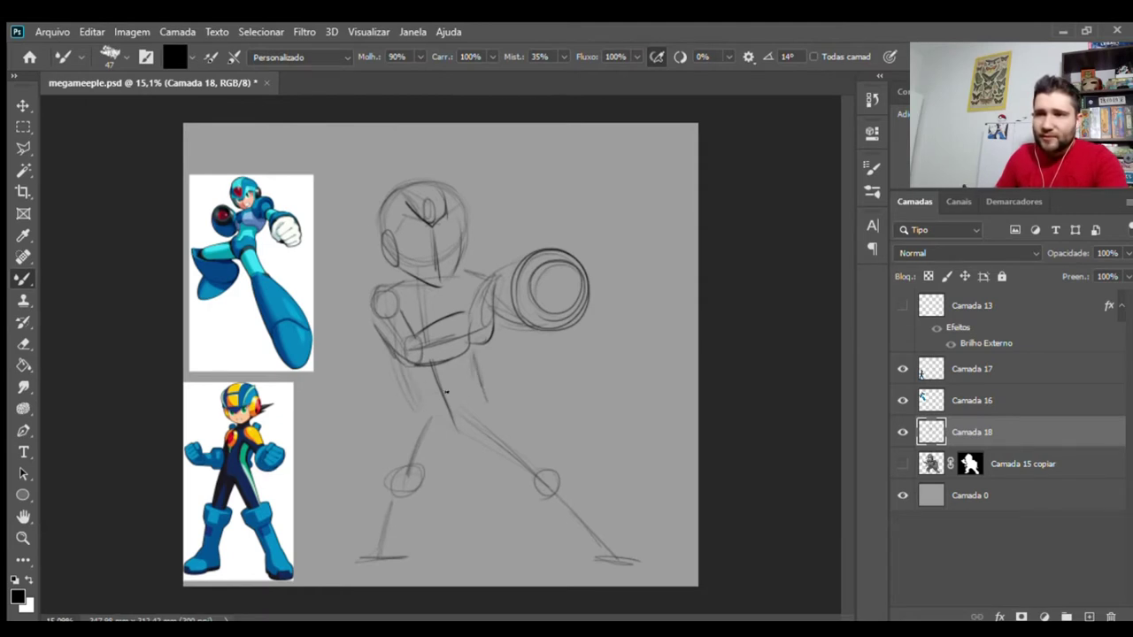
{"action": "left_click_drag", "start_coordinate": [471, 282], "coordinate": [484, 383]}
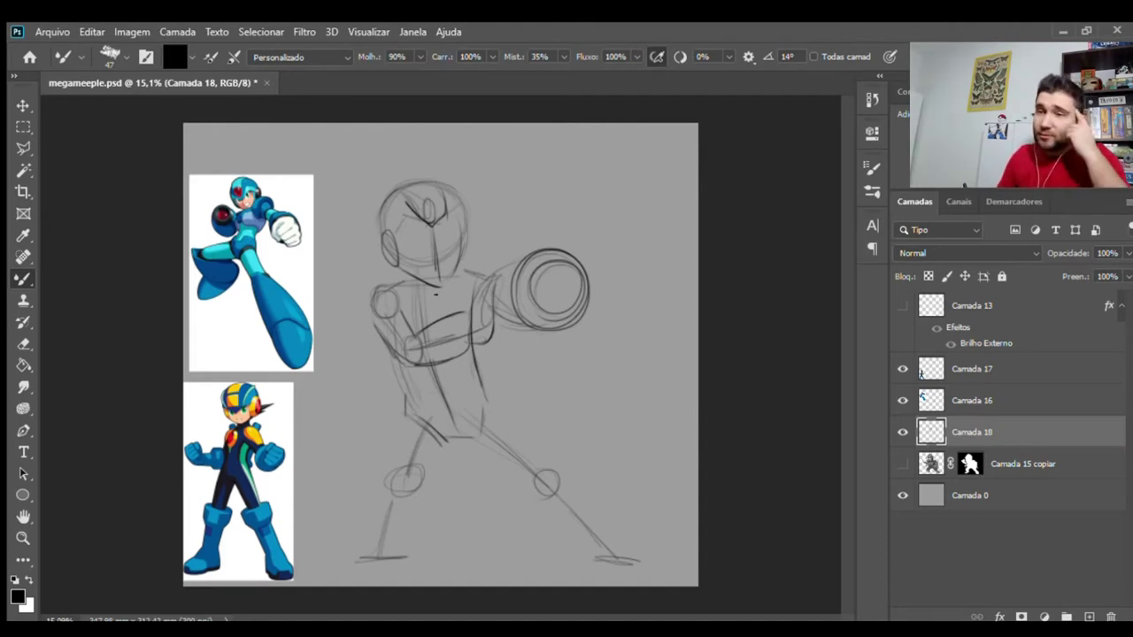
{"action": "left_click_drag", "start_coordinate": [404, 272], "coordinate": [413, 296]}
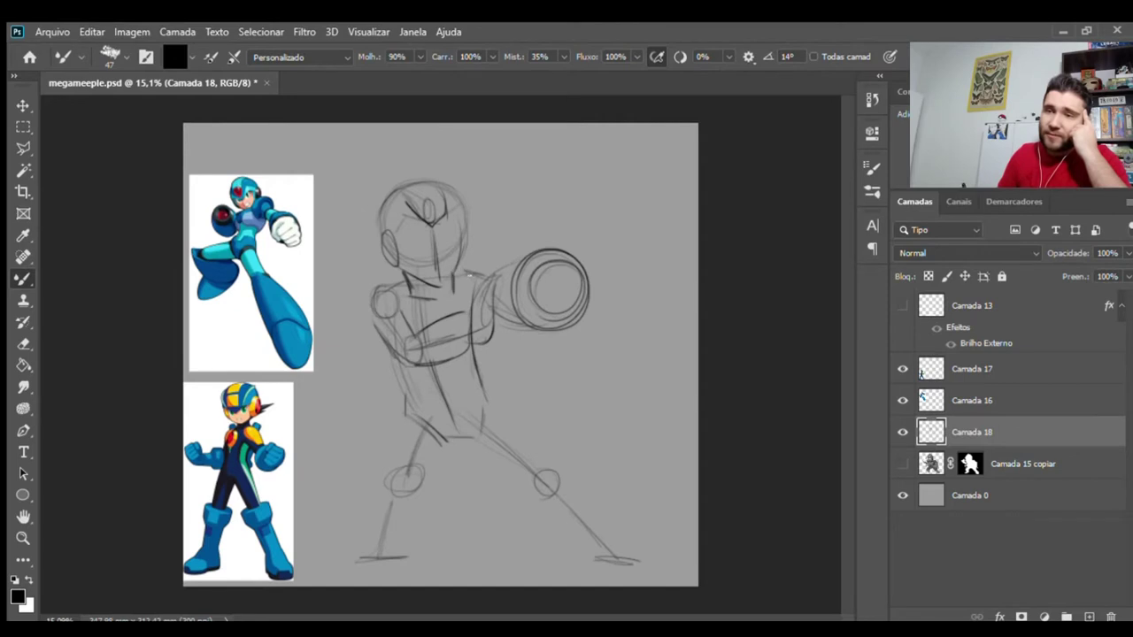
{"action": "left_click_drag", "start_coordinate": [497, 271], "coordinate": [501, 311]}
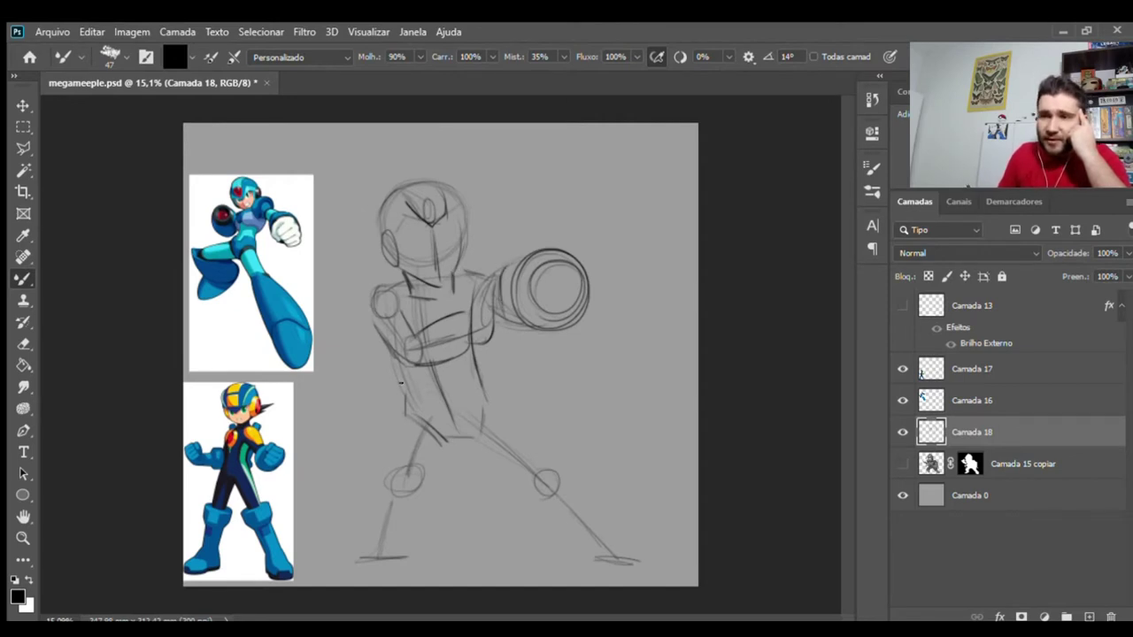
{"action": "left_click_drag", "start_coordinate": [402, 363], "coordinate": [411, 395]}
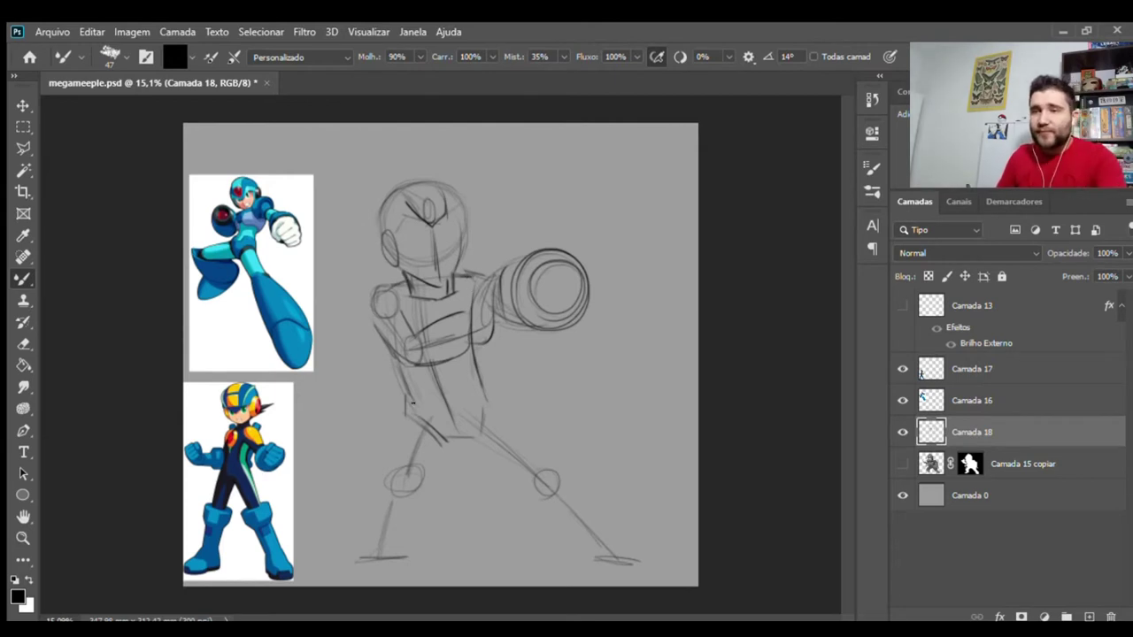
- Redraw both legs in a wider stance with a left foot, rounded right shoe and knee
{"action": "left_click_drag", "start_coordinate": [404, 420], "coordinate": [388, 480]}
{"action": "mouse_move", "coordinate": [395, 441]}
{"action": "left_mouse_down"}
{"action": "mouse_move", "coordinate": [385, 482]}
{"action": "mouse_move", "coordinate": [442, 440]}
{"action": "mouse_move", "coordinate": [485, 435]}
{"action": "left_mouse_up"}
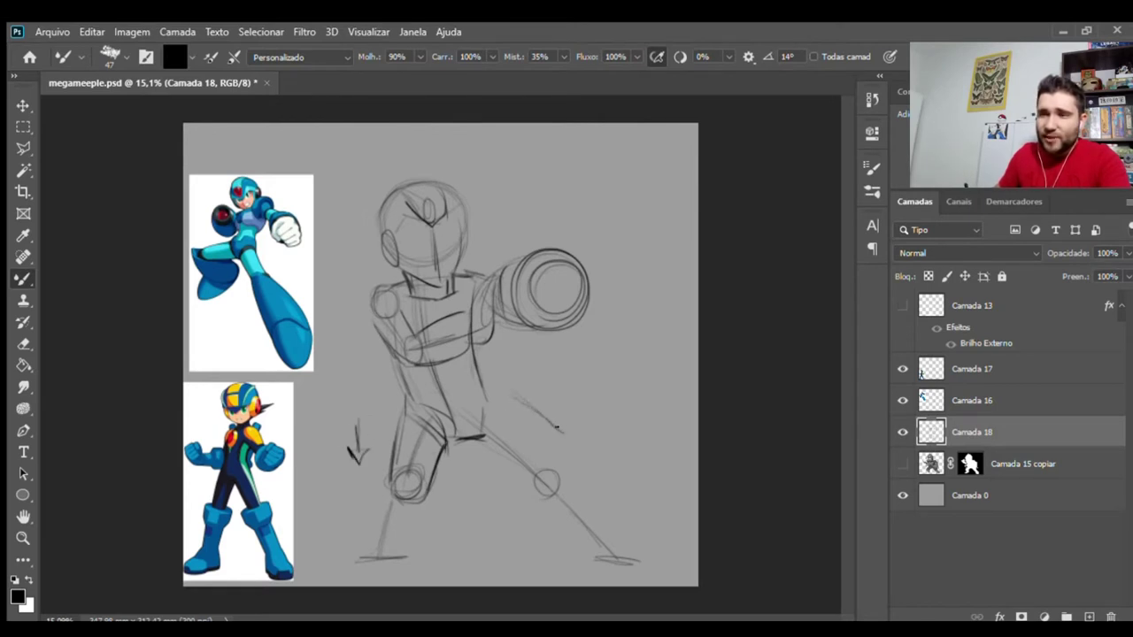
{"action": "mouse_move", "coordinate": [511, 401]}
{"action": "left_mouse_down"}
{"action": "mouse_move", "coordinate": [535, 440]}
{"action": "mouse_move", "coordinate": [536, 487]}
{"action": "left_mouse_up"}
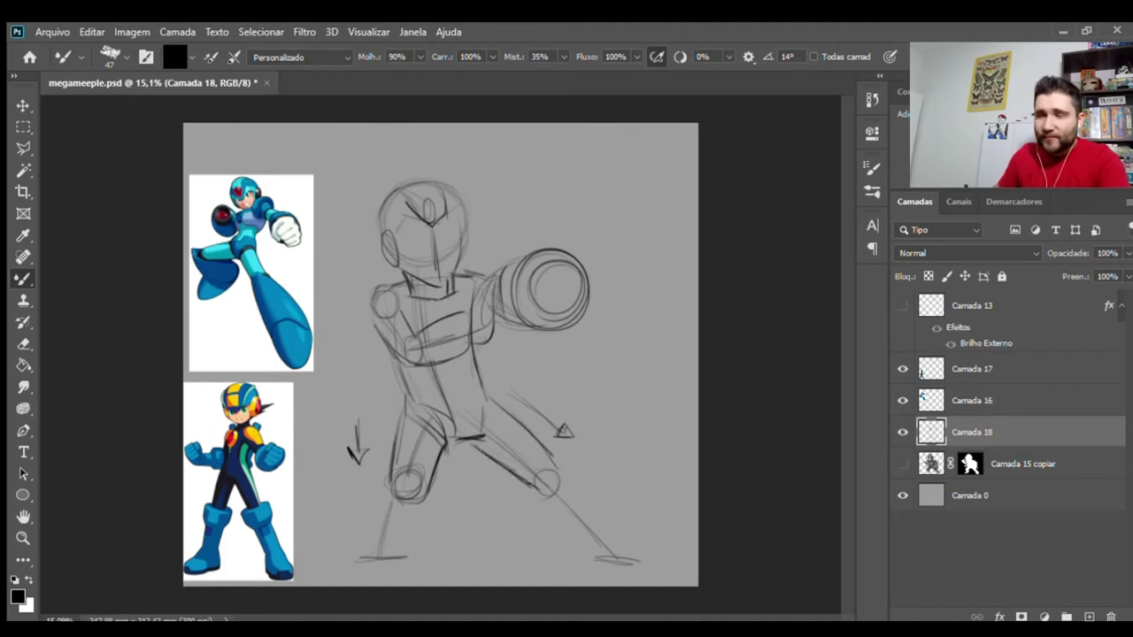
{"action": "left_click_drag", "start_coordinate": [378, 482], "coordinate": [361, 522]}
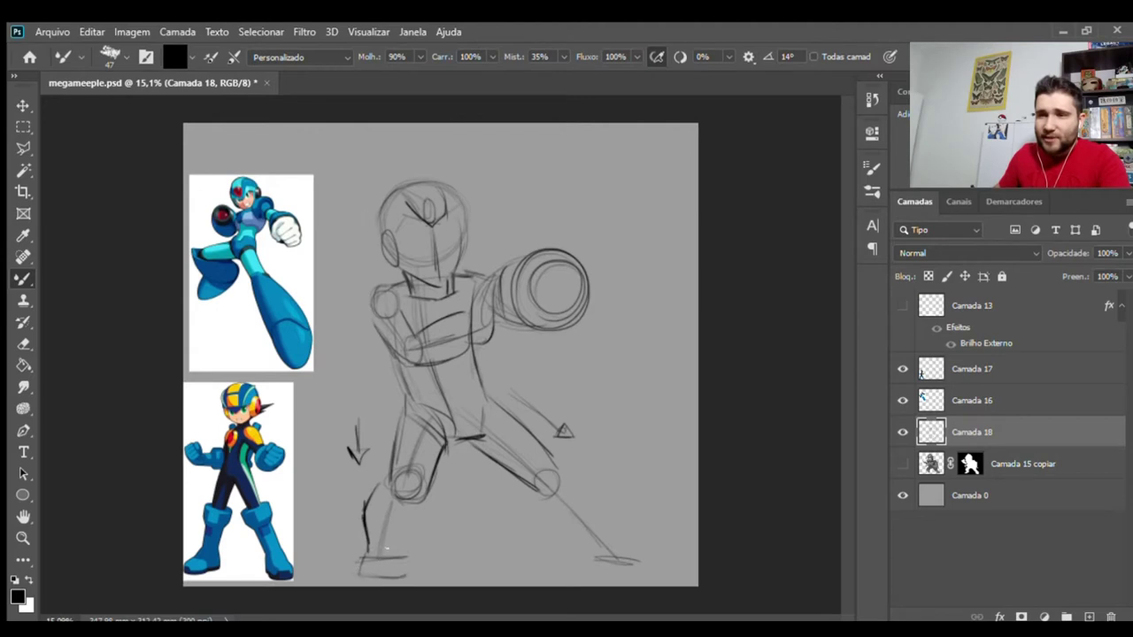
{"action": "mouse_move", "coordinate": [362, 560]}
{"action": "left_mouse_down"}
{"action": "mouse_move", "coordinate": [402, 558]}
{"action": "mouse_move", "coordinate": [408, 575]}
{"action": "left_mouse_up"}
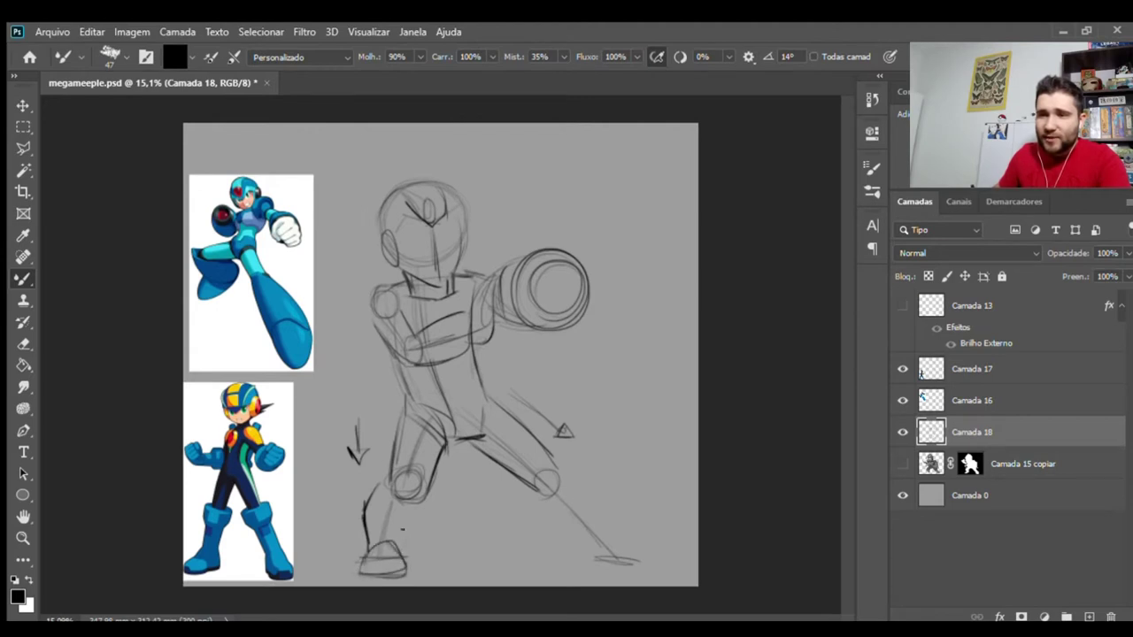
{"action": "left_click_drag", "start_coordinate": [418, 498], "coordinate": [400, 543]}
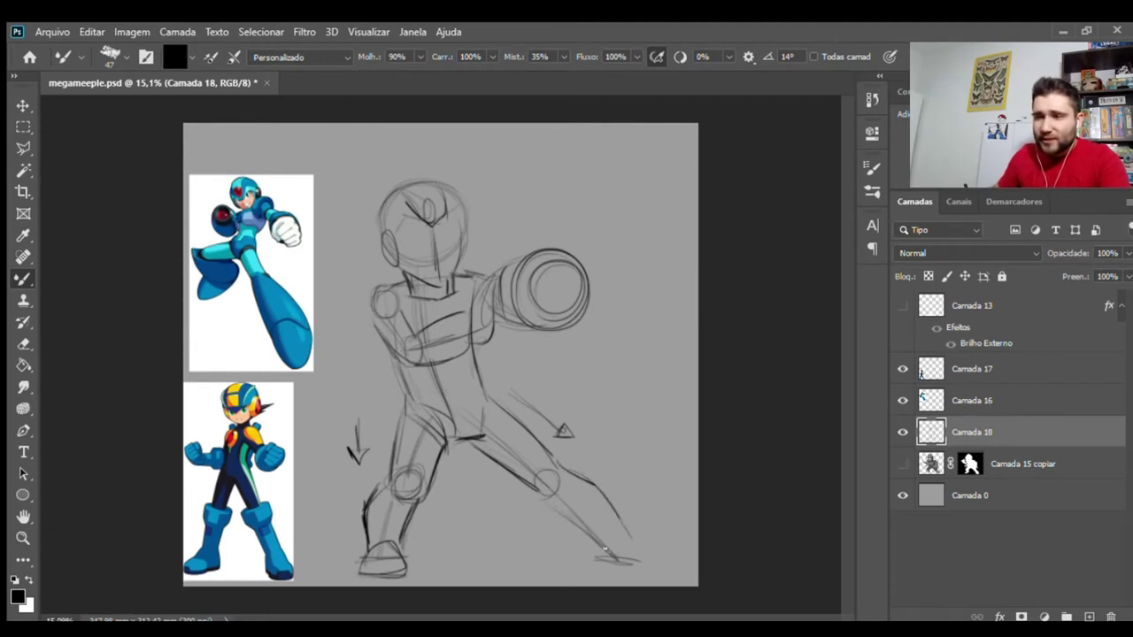
{"action": "mouse_move", "coordinate": [624, 556]}
{"action": "left_mouse_down"}
{"action": "mouse_move", "coordinate": [641, 555]}
{"action": "mouse_move", "coordinate": [604, 554]}
{"action": "left_mouse_up"}
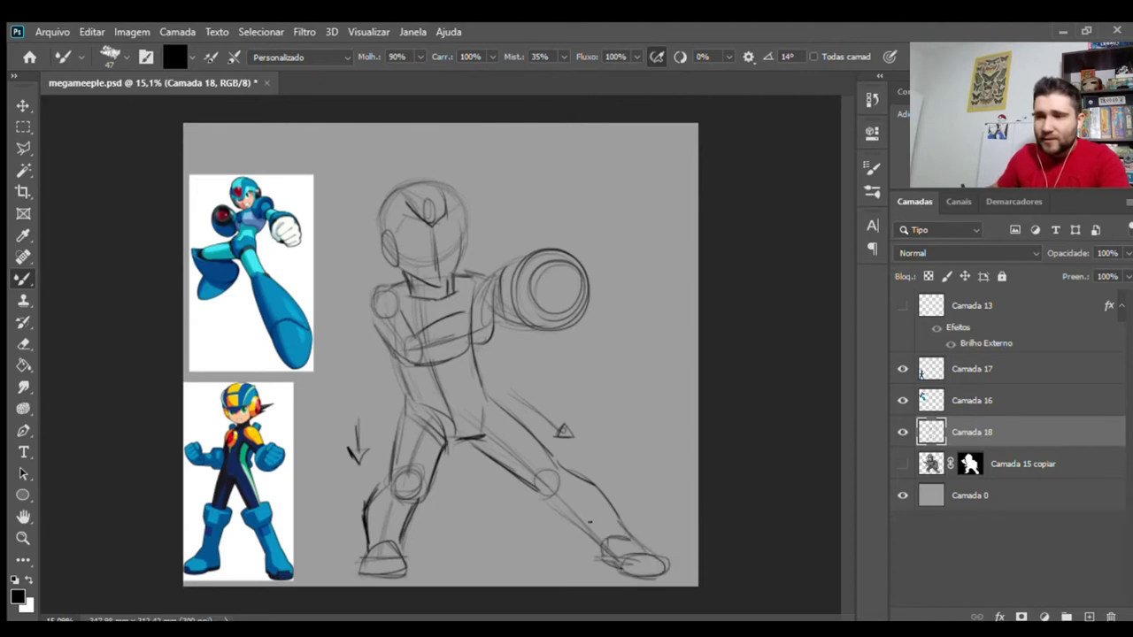
{"action": "left_click_drag", "start_coordinate": [533, 479], "coordinate": [535, 467]}
{"action": "left_click_drag", "start_coordinate": [559, 510], "coordinate": [572, 521]}
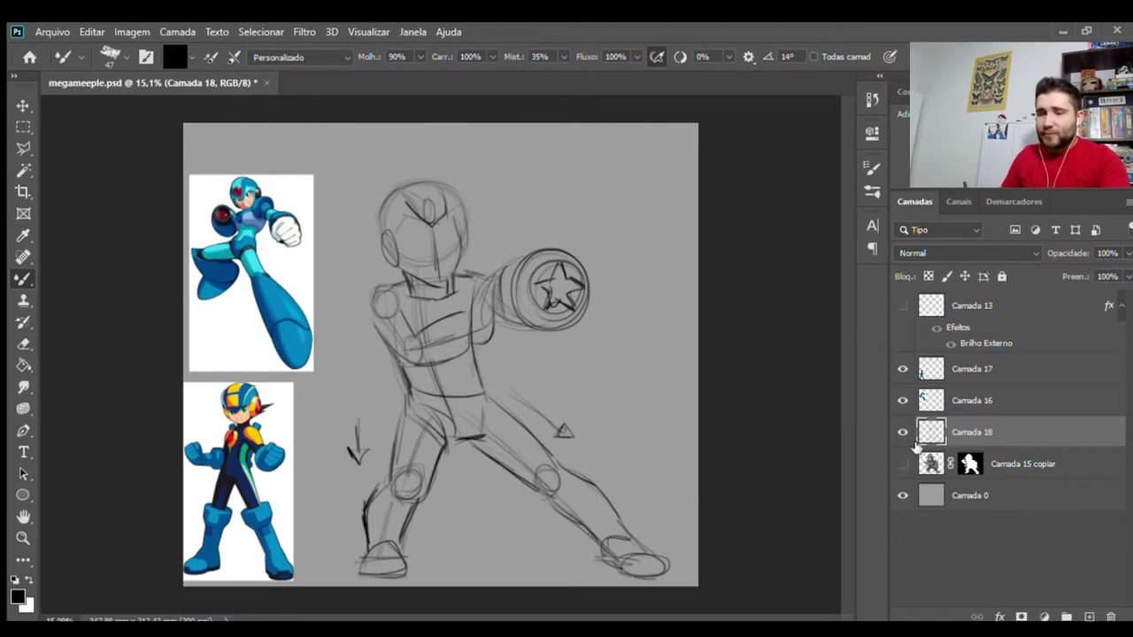
- Zoom in on the head, fade Camada 18 to 35% opacity, and add Camada 19 above
{"action": "key", "text": "z"}
{"action": "mouse_move", "coordinate": [433, 250]}
{"action": "left_mouse_down"}
{"action": "mouse_move", "coordinate": [481, 261]}
{"action": "mouse_move", "coordinate": [476, 280]}
{"action": "left_mouse_up"}
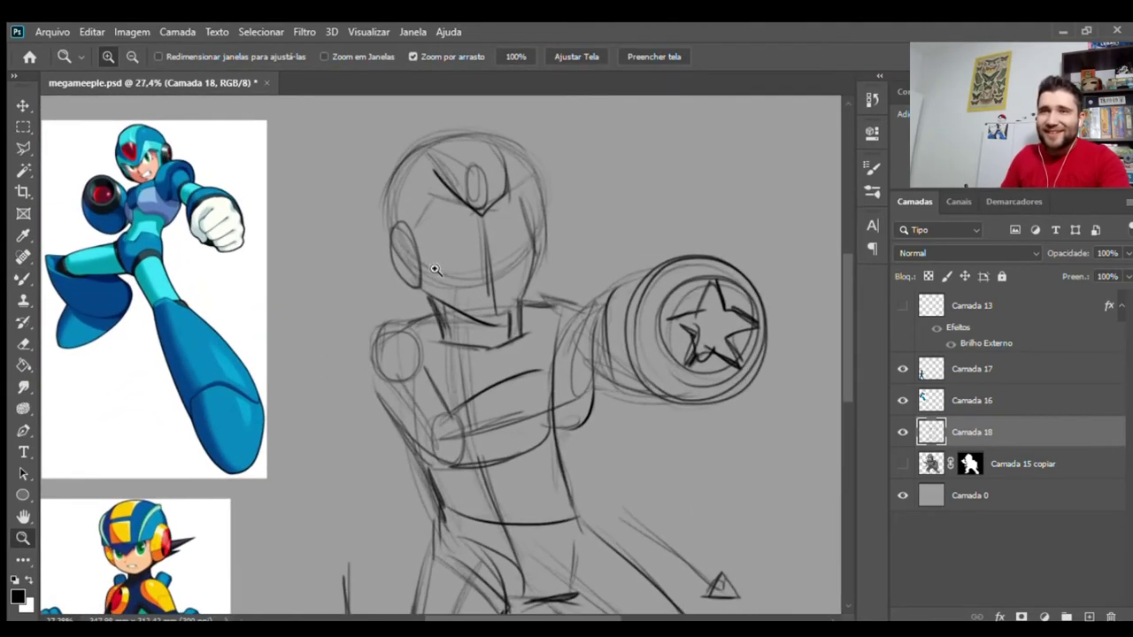
{"action": "left_click_drag", "start_coordinate": [515, 270], "coordinate": [537, 262]}
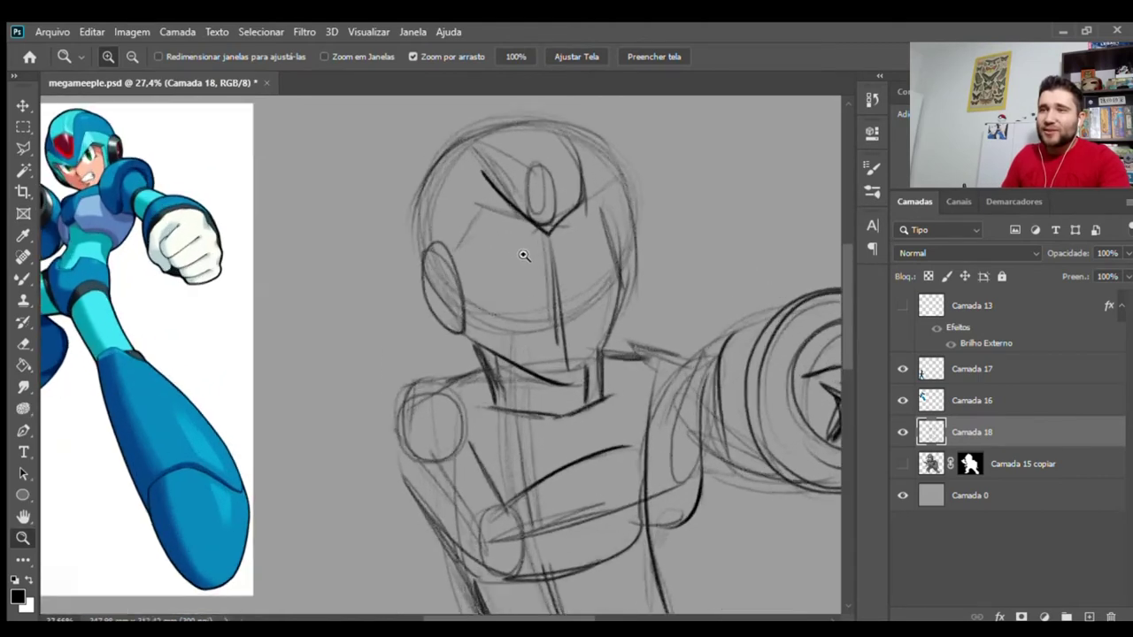
{"action": "scroll", "coordinate": [522, 266], "scroll_direction": "right", "scroll_amount": 2}
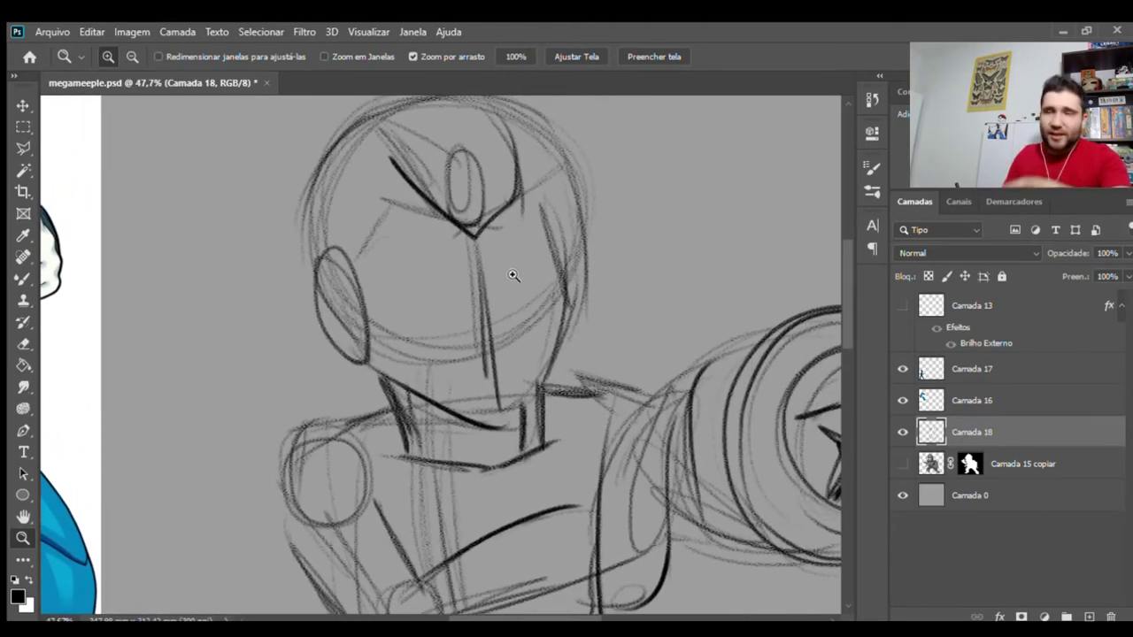
{"action": "left_click_drag", "start_coordinate": [1054, 254], "coordinate": [1011, 253]}
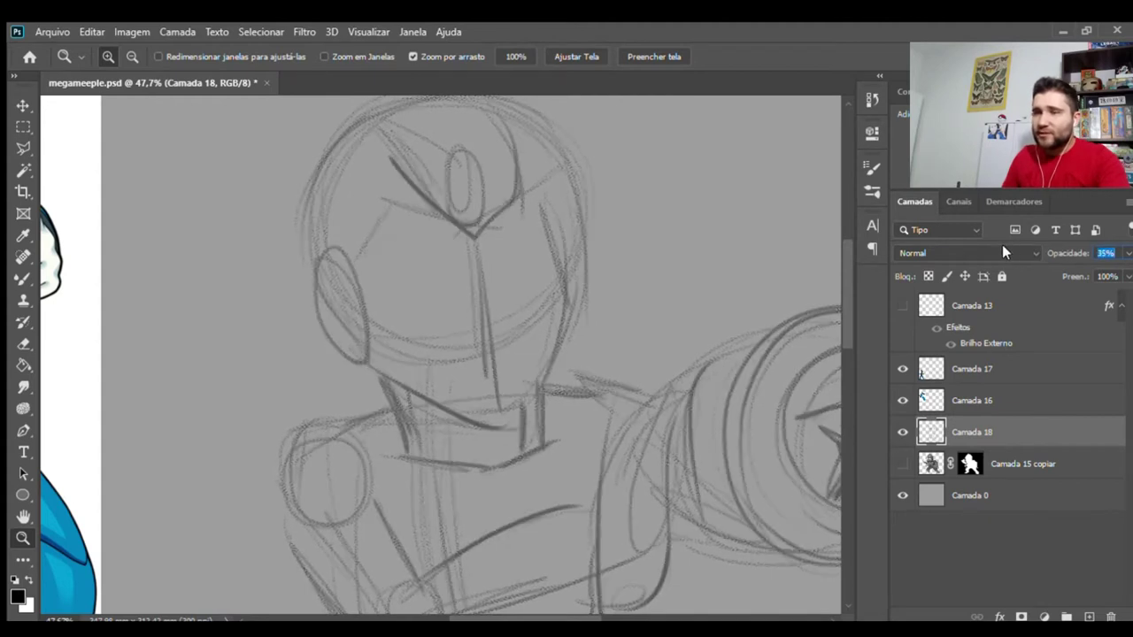
{"action": "left_click", "coordinate": [1089, 617]}
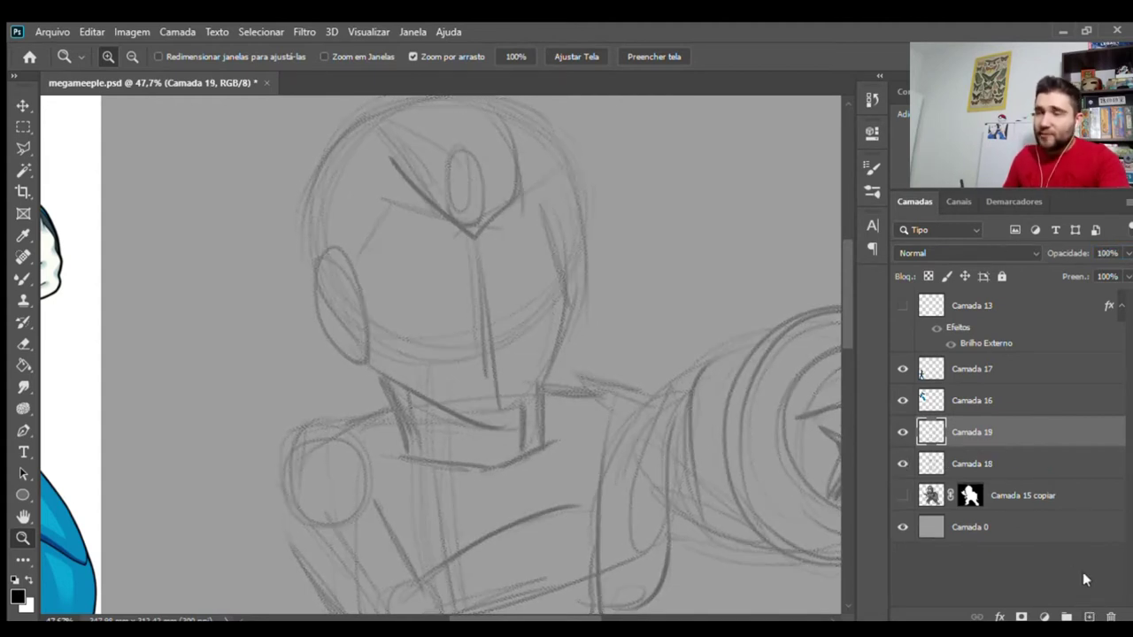
- At about 99% zoom with a regular brush, ink the visor's thick left and right brow lines
{"action": "mouse_move", "coordinate": [483, 284]}
{"action": "left_mouse_down"}
{"action": "mouse_move", "coordinate": [591, 292]}
{"action": "mouse_move", "coordinate": [498, 303]}
{"action": "left_mouse_up"}
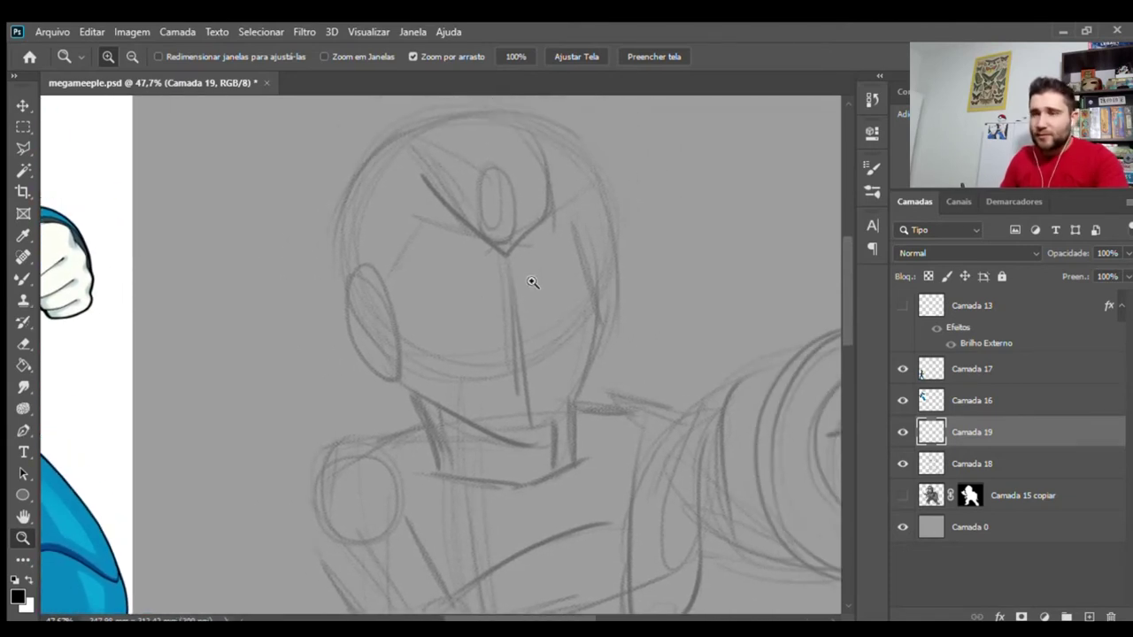
{"action": "left_click_drag", "start_coordinate": [533, 280], "coordinate": [562, 286]}
{"action": "key", "text": "b"}
{"action": "left_click_drag", "start_coordinate": [320, 148], "coordinate": [514, 221]}
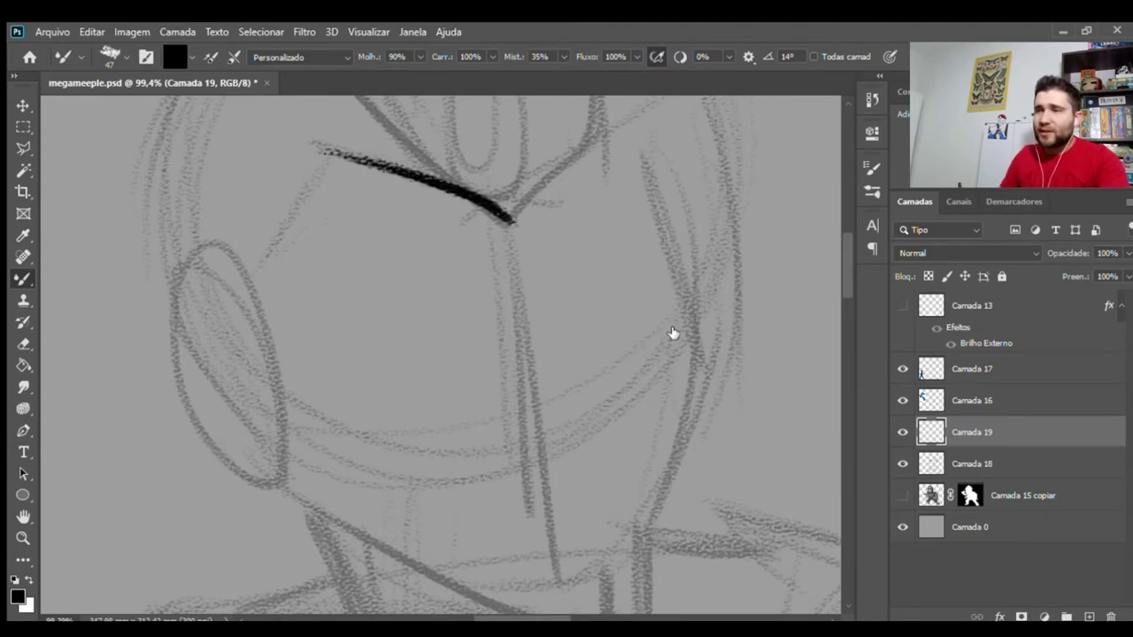
{"action": "key", "text": "shift+b"}
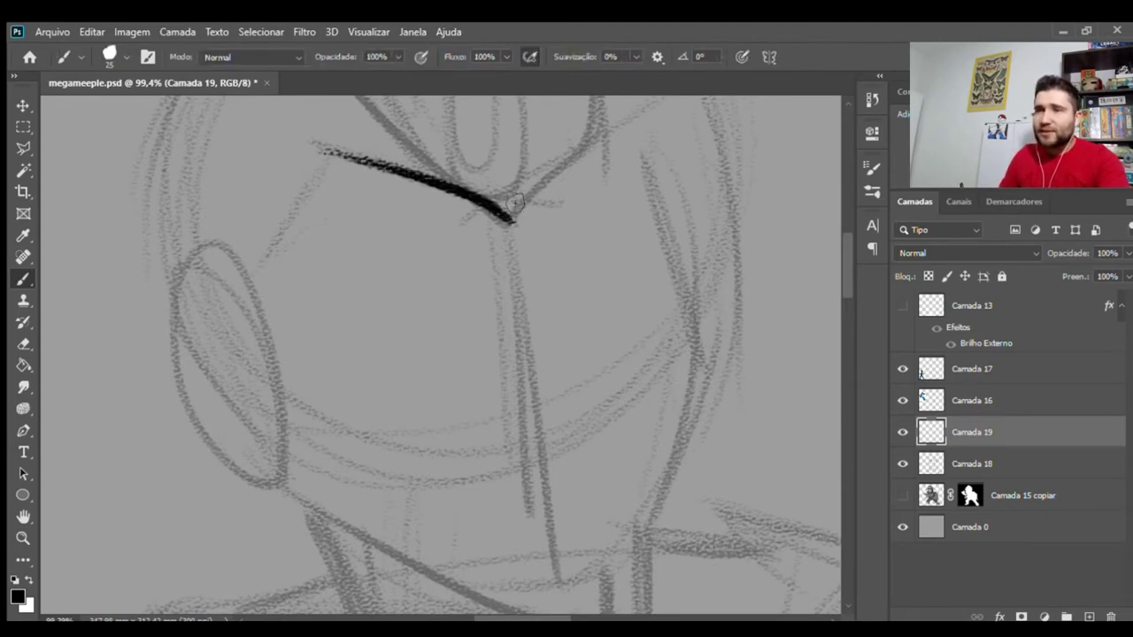
{"action": "left_click_drag", "start_coordinate": [512, 220], "coordinate": [660, 131]}
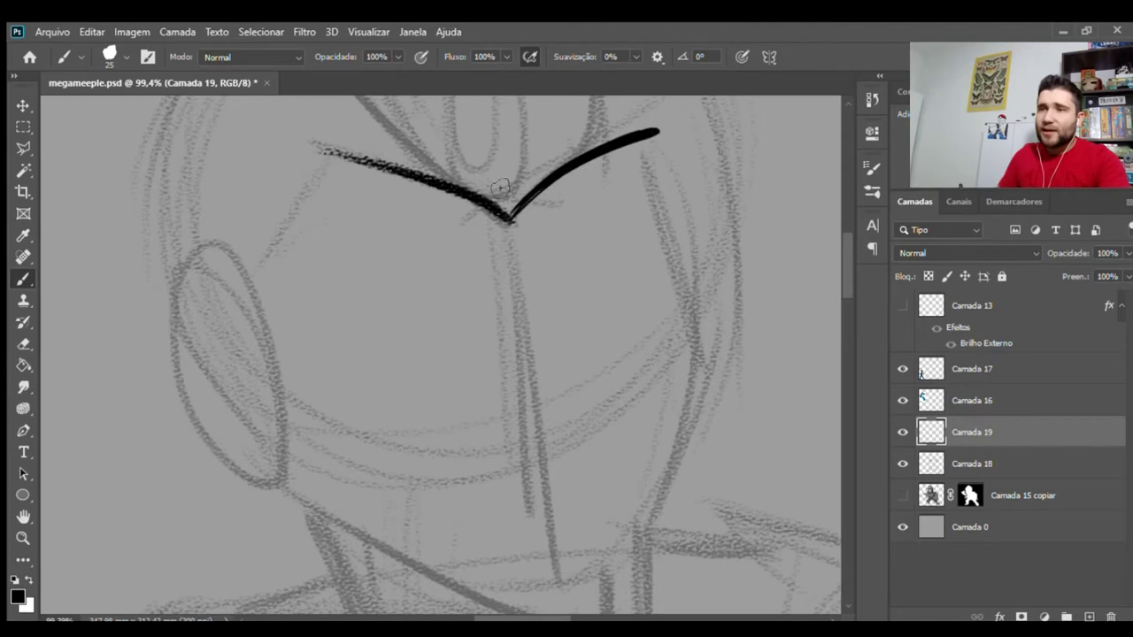
{"action": "left_click_drag", "start_coordinate": [500, 187], "coordinate": [511, 212]}
{"action": "left_click_drag", "start_coordinate": [336, 175], "coordinate": [513, 239]}
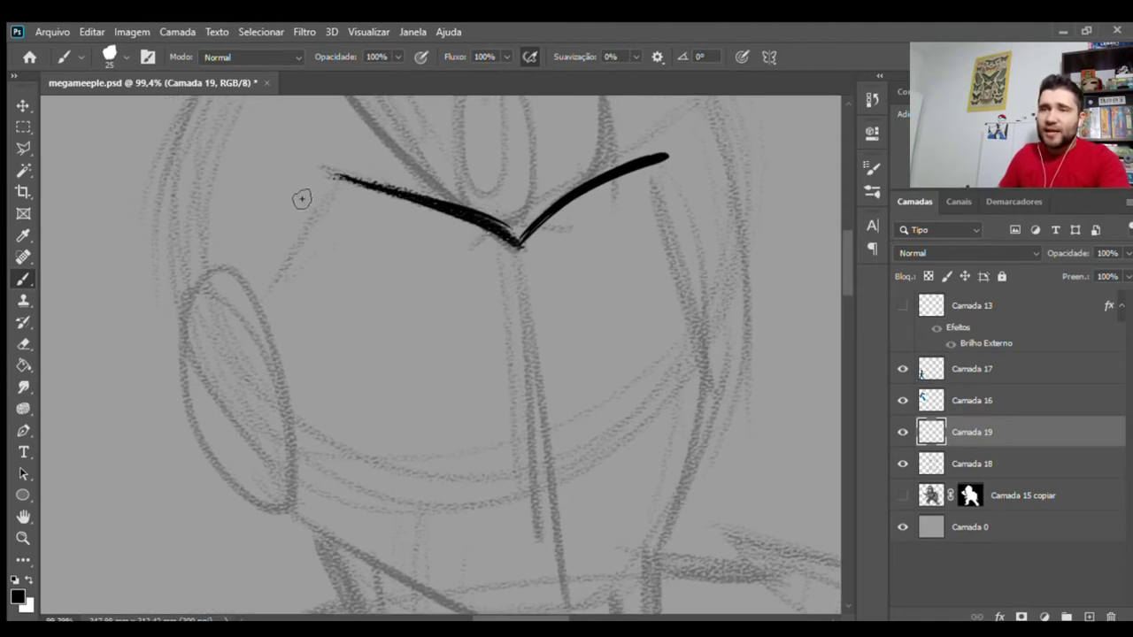
{"action": "mouse_move", "coordinate": [345, 188]}
{"action": "left_mouse_down"}
{"action": "mouse_move", "coordinate": [283, 261]}
{"action": "mouse_move", "coordinate": [266, 317]}
{"action": "mouse_move", "coordinate": [301, 232]}
{"action": "mouse_move", "coordinate": [328, 208]}
{"action": "left_mouse_up"}
{"action": "left_click_drag", "start_coordinate": [619, 174], "coordinate": [702, 204]}
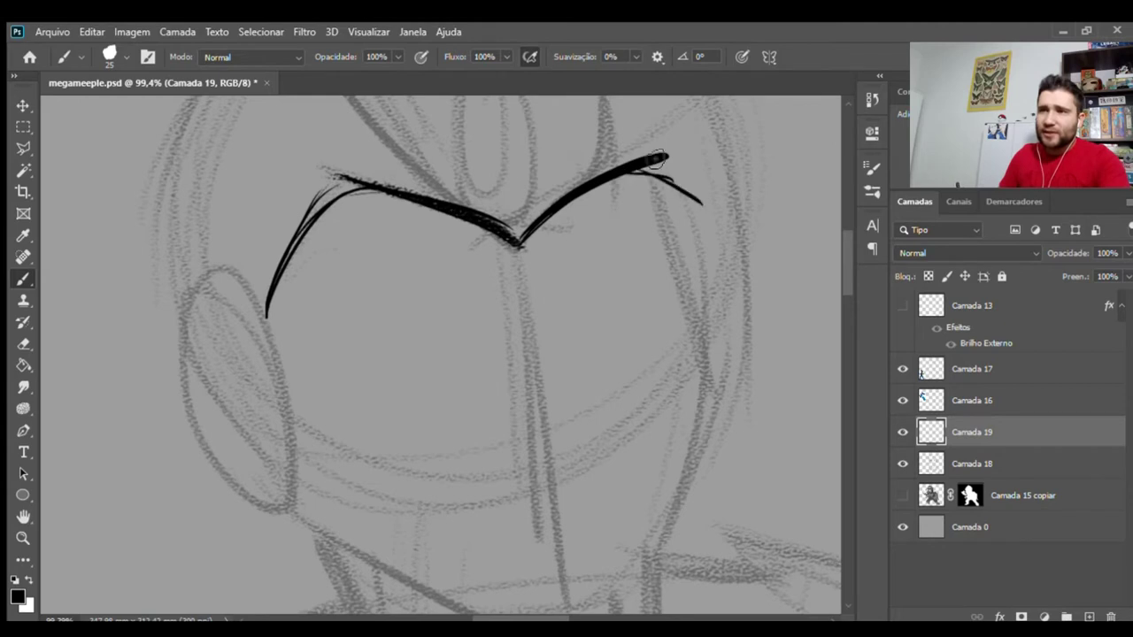
{"action": "left_click_drag", "start_coordinate": [652, 161], "coordinate": [704, 202]}
- Ink both sides of the visor outline down to the chin and the two cheek guards
{"action": "left_click_drag", "start_coordinate": [425, 283], "coordinate": [466, 198]}
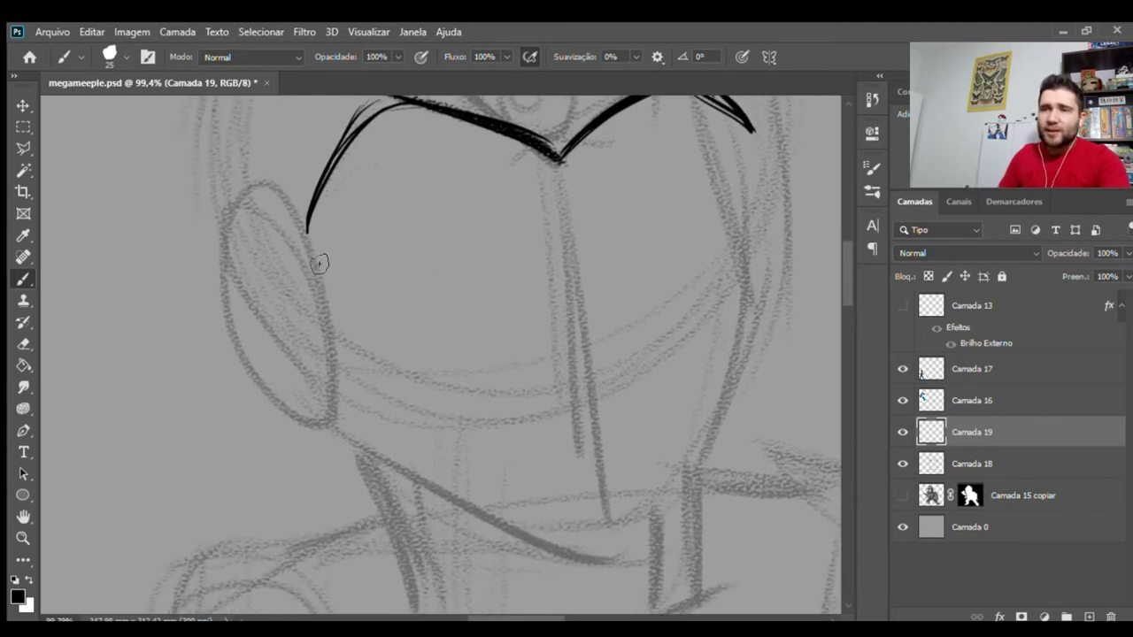
{"action": "mouse_move", "coordinate": [308, 228]}
{"action": "left_mouse_down"}
{"action": "mouse_move", "coordinate": [324, 303]}
{"action": "mouse_move", "coordinate": [372, 343]}
{"action": "left_mouse_up"}
{"action": "left_click_drag", "start_coordinate": [317, 294], "coordinate": [419, 378]}
{"action": "left_click_drag", "start_coordinate": [484, 414], "coordinate": [443, 329]}
{"action": "mouse_move", "coordinate": [378, 289]}
{"action": "left_mouse_down"}
{"action": "mouse_move", "coordinate": [439, 416]}
{"action": "mouse_move", "coordinate": [458, 432]}
{"action": "left_mouse_up"}
{"action": "left_click_drag", "start_coordinate": [263, 386], "coordinate": [452, 422]}
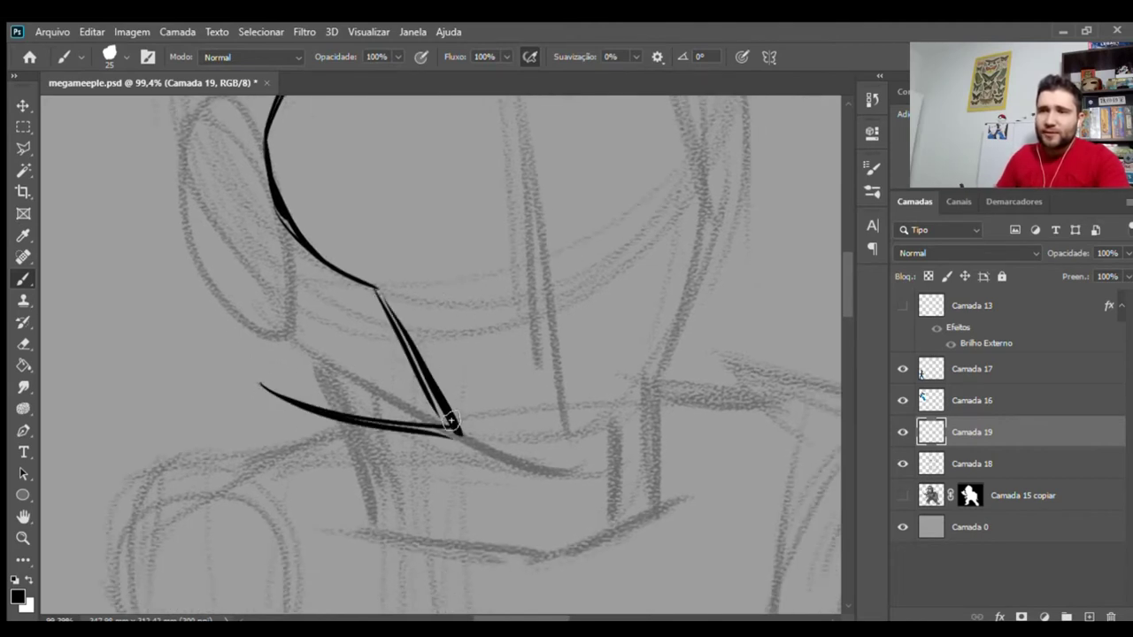
{"action": "left_click_drag", "start_coordinate": [572, 284], "coordinate": [448, 413]}
{"action": "mouse_move", "coordinate": [566, 181]}
{"action": "left_mouse_down"}
{"action": "mouse_move", "coordinate": [584, 204]}
{"action": "mouse_move", "coordinate": [606, 204]}
{"action": "mouse_move", "coordinate": [592, 328]}
{"action": "left_mouse_up"}
{"action": "mouse_move", "coordinate": [611, 235]}
{"action": "left_mouse_down"}
{"action": "mouse_move", "coordinate": [567, 349]}
{"action": "mouse_move", "coordinate": [562, 509]}
{"action": "mouse_move", "coordinate": [624, 430]}
{"action": "left_mouse_up"}
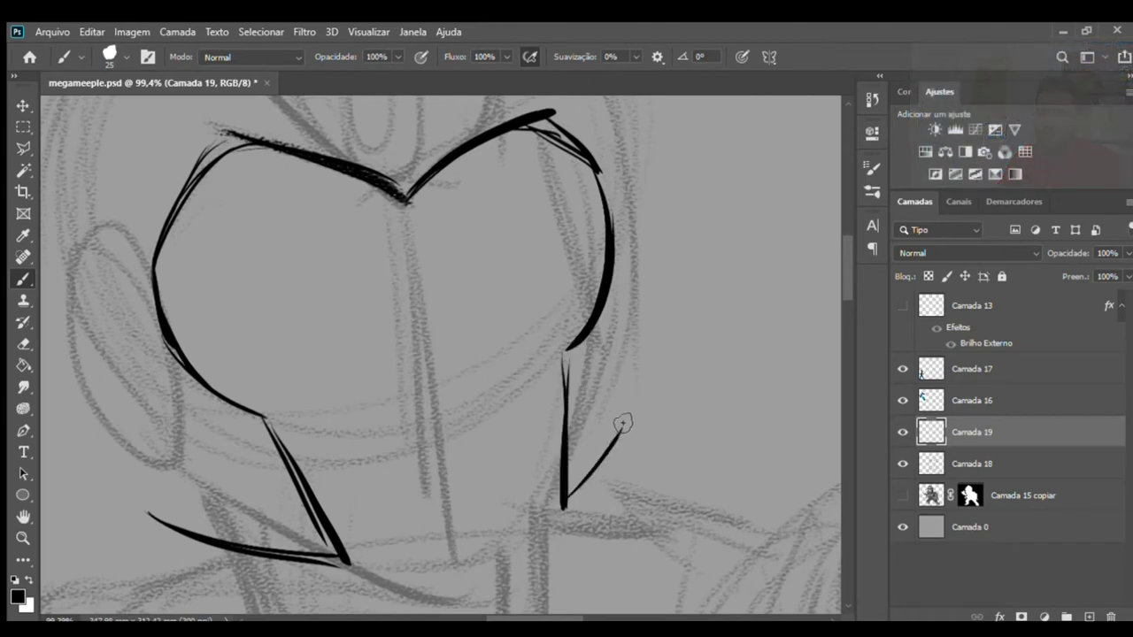
{"action": "left_click_drag", "start_coordinate": [625, 190], "coordinate": [616, 434]}
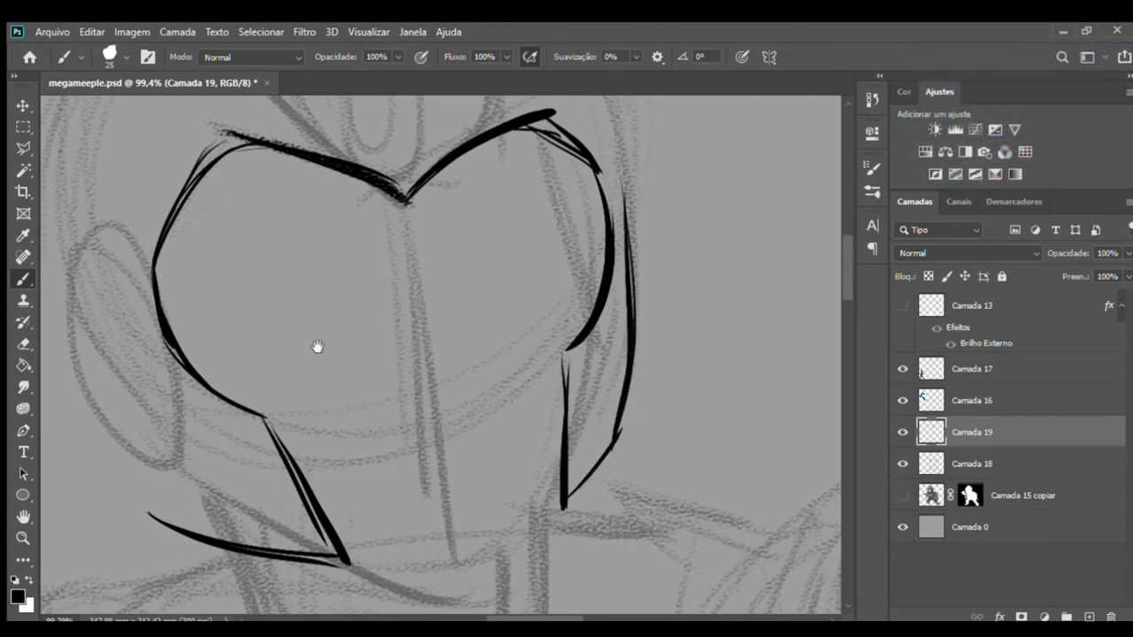
- Ink the left ear piece outline and its lower lines
{"action": "left_click_drag", "start_coordinate": [331, 347], "coordinate": [552, 315]}
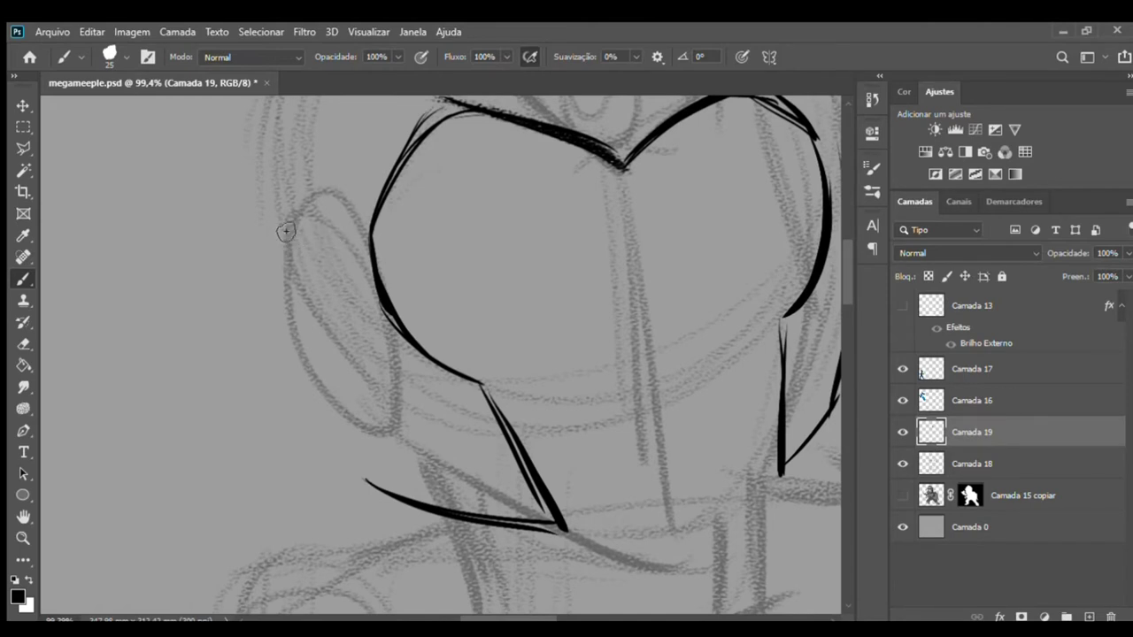
{"action": "mouse_move", "coordinate": [264, 244]}
{"action": "left_mouse_down"}
{"action": "mouse_move", "coordinate": [307, 192]}
{"action": "mouse_move", "coordinate": [369, 341]}
{"action": "left_mouse_up"}
{"action": "left_click_drag", "start_coordinate": [256, 258], "coordinate": [310, 389]}
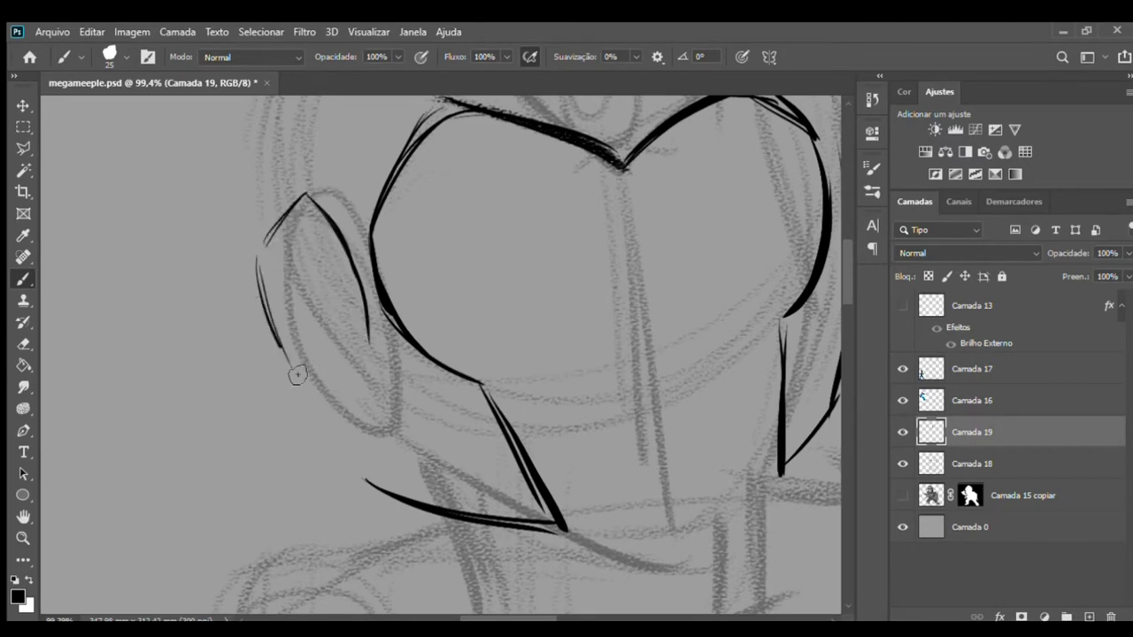
{"action": "mouse_move", "coordinate": [262, 254]}
{"action": "left_mouse_down"}
{"action": "mouse_move", "coordinate": [314, 343]}
{"action": "mouse_move", "coordinate": [323, 389]}
{"action": "mouse_move", "coordinate": [369, 400]}
{"action": "mouse_move", "coordinate": [361, 307]}
{"action": "left_mouse_up"}
{"action": "left_click_drag", "start_coordinate": [349, 398], "coordinate": [379, 485]}
{"action": "mouse_move", "coordinate": [335, 178]}
{"action": "left_mouse_down"}
{"action": "mouse_move", "coordinate": [347, 365]}
{"action": "mouse_move", "coordinate": [409, 122]}
{"action": "left_mouse_up"}
- Zoom out and ink the helmet's outer top curve and right edge
{"action": "key", "text": "z"}
{"action": "mouse_move", "coordinate": [397, 301]}
{"action": "left_mouse_down"}
{"action": "mouse_move", "coordinate": [369, 336]}
{"action": "mouse_move", "coordinate": [329, 299]}
{"action": "left_mouse_up"}
{"action": "key", "text": "b"}
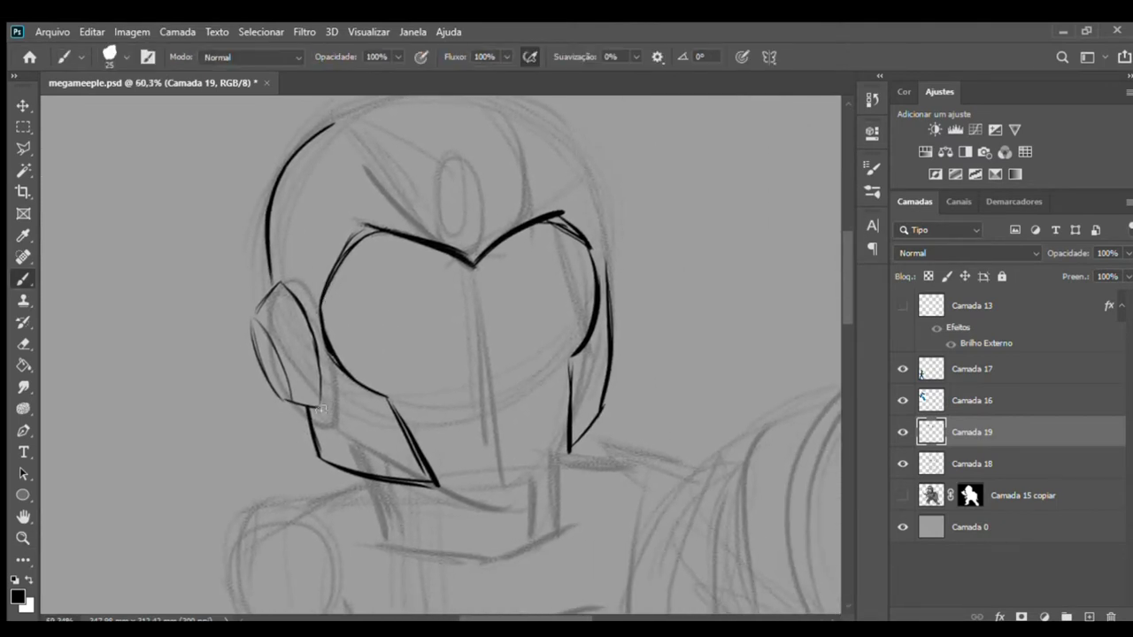
{"action": "left_click_drag", "start_coordinate": [501, 215], "coordinate": [497, 271]}
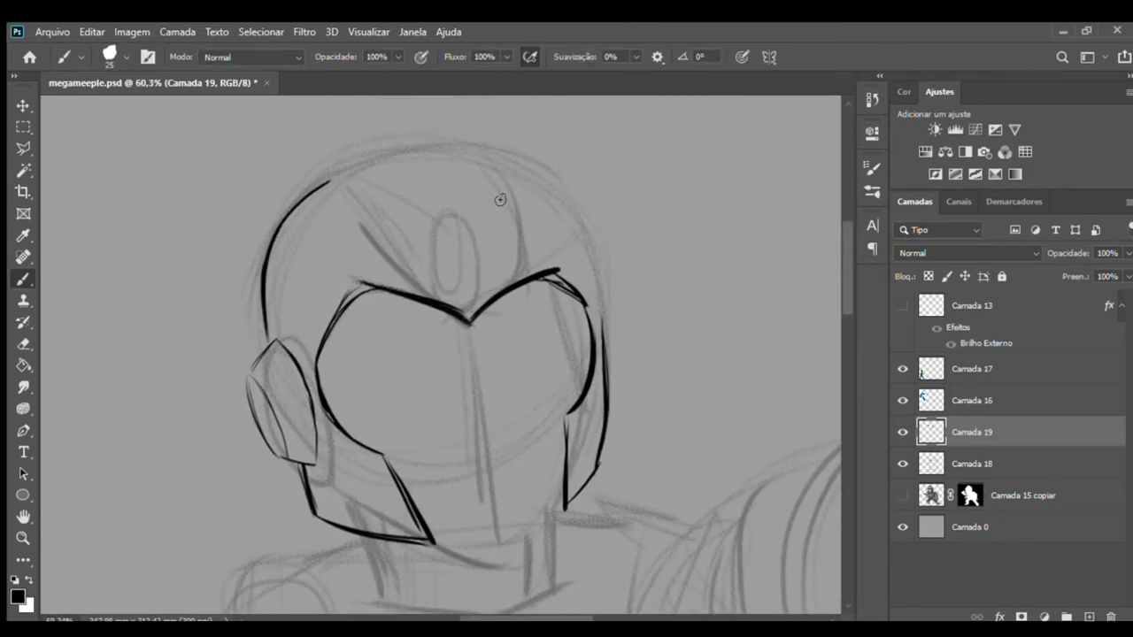
{"action": "mouse_move", "coordinate": [492, 155]}
{"action": "left_mouse_down"}
{"action": "mouse_move", "coordinate": [565, 187]}
{"action": "mouse_move", "coordinate": [595, 252]}
{"action": "left_mouse_up"}
{"action": "left_click_drag", "start_coordinate": [567, 211], "coordinate": [609, 334]}
{"action": "left_click_drag", "start_coordinate": [595, 250], "coordinate": [603, 358]}
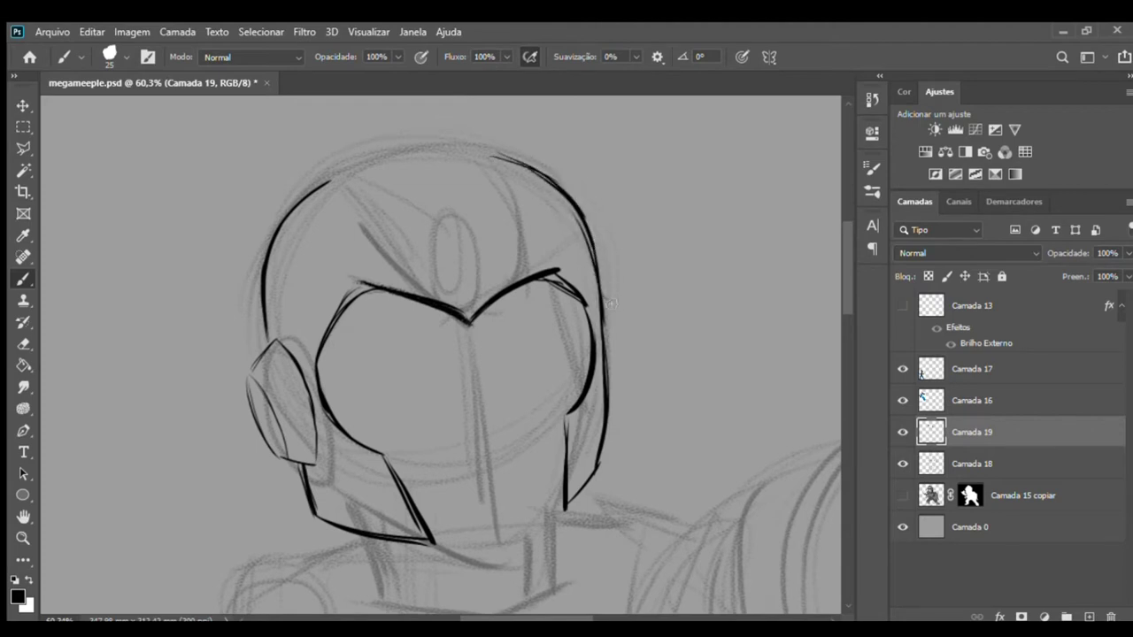
{"action": "left_click_drag", "start_coordinate": [609, 301], "coordinate": [618, 339]}
{"action": "left_click_drag", "start_coordinate": [606, 312], "coordinate": [610, 390]}
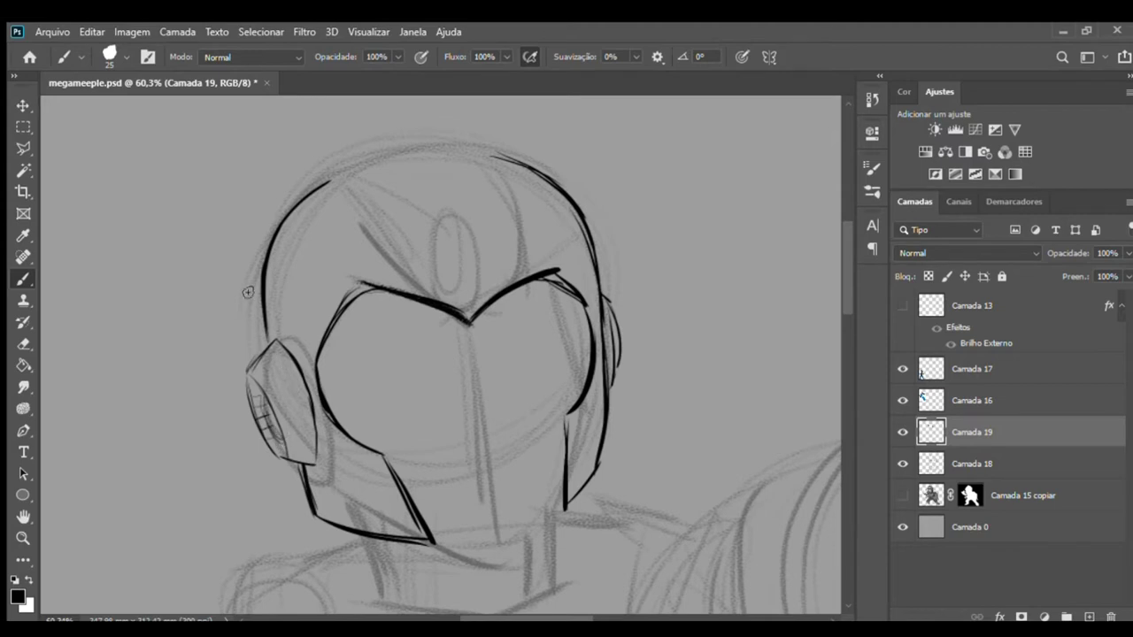
- Ink the V-shaped crest above the visor and reinforce the helmet's top edge
{"action": "mouse_move", "coordinate": [392, 263]}
{"action": "left_mouse_down"}
{"action": "mouse_move", "coordinate": [467, 289]}
{"action": "mouse_move", "coordinate": [513, 252]}
{"action": "left_mouse_up"}
{"action": "left_click_drag", "start_coordinate": [486, 159], "coordinate": [511, 246]}
{"action": "left_click_drag", "start_coordinate": [333, 183], "coordinate": [390, 260]}
{"action": "left_click_drag", "start_coordinate": [330, 162], "coordinate": [394, 260]}
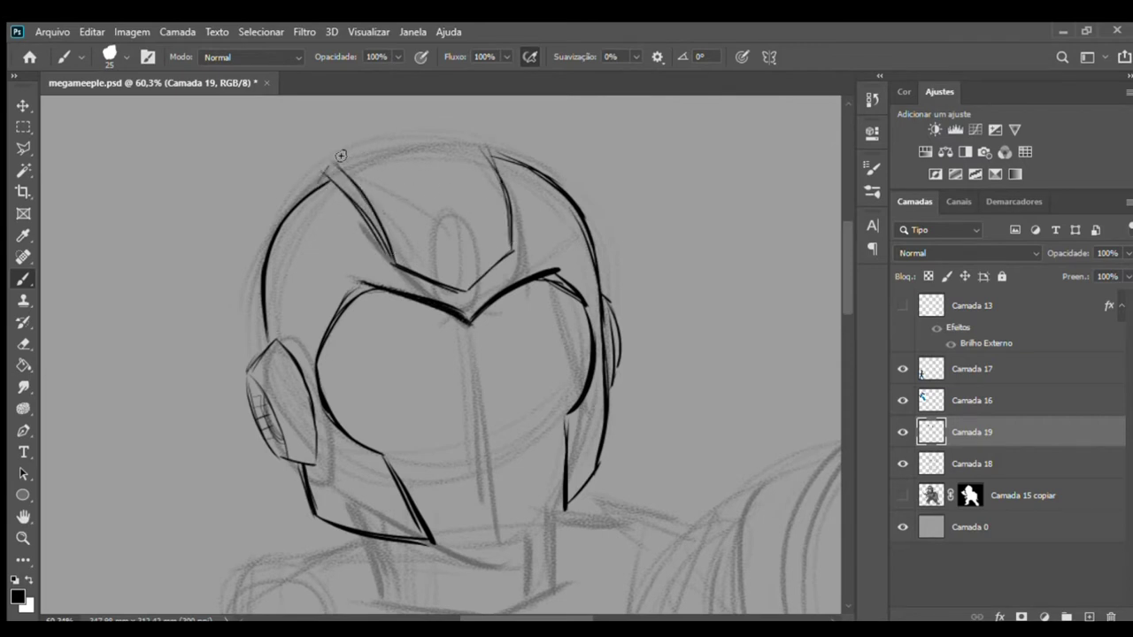
{"action": "left_click_drag", "start_coordinate": [333, 156], "coordinate": [433, 134]}
{"action": "left_click_drag", "start_coordinate": [331, 161], "coordinate": [478, 134]}
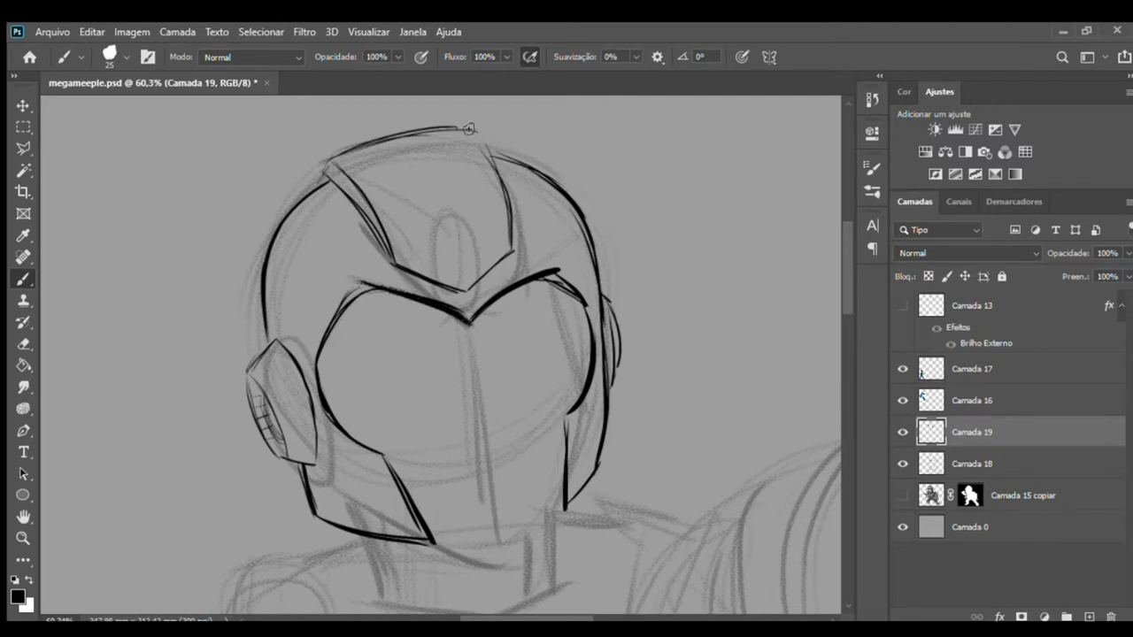
{"action": "left_click_drag", "start_coordinate": [345, 150], "coordinate": [482, 137]}
{"action": "left_click_drag", "start_coordinate": [403, 133], "coordinate": [450, 126]}
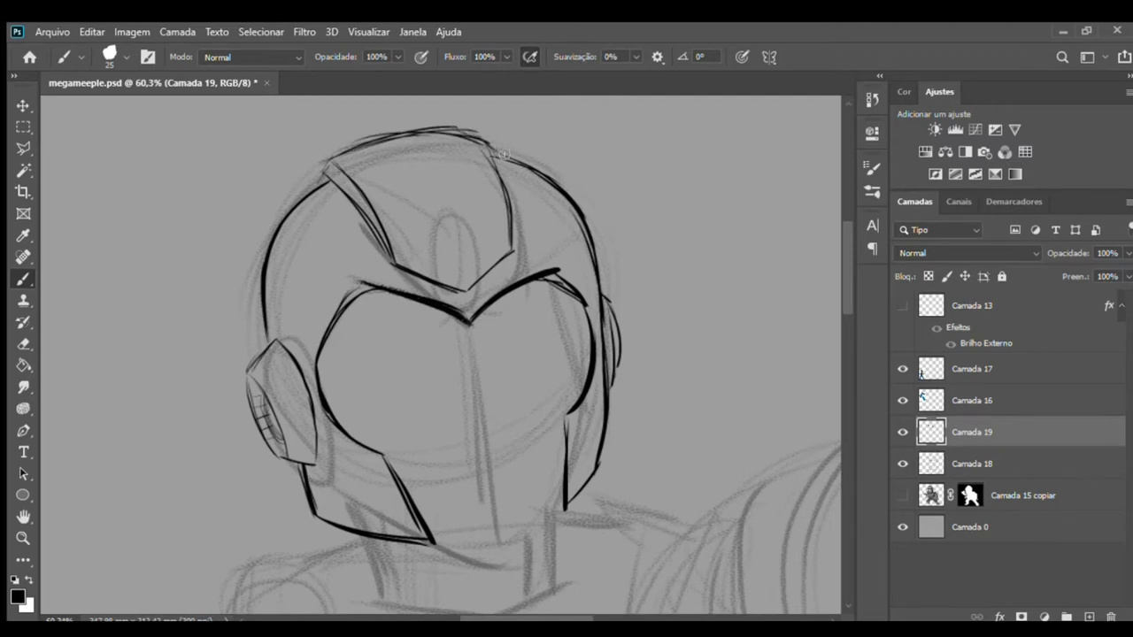
- Erase the excess top-edge strokes with a hard eraser and pan to the Mega Man X reference
{"action": "key", "text": "e"}
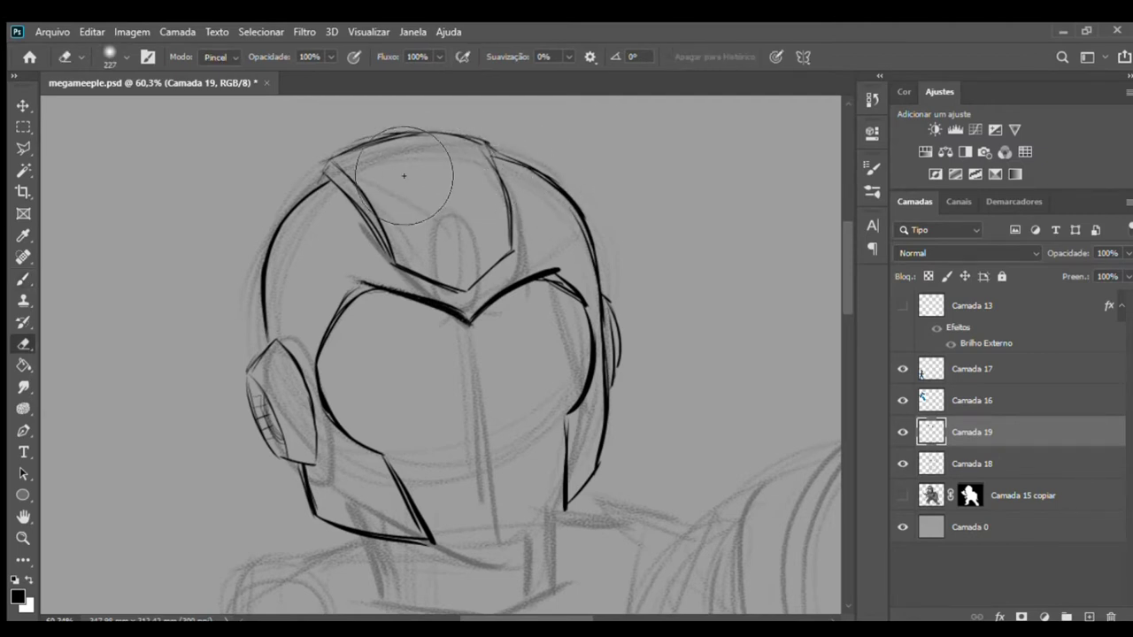
{"action": "key", "text": "shift+bracketright"}
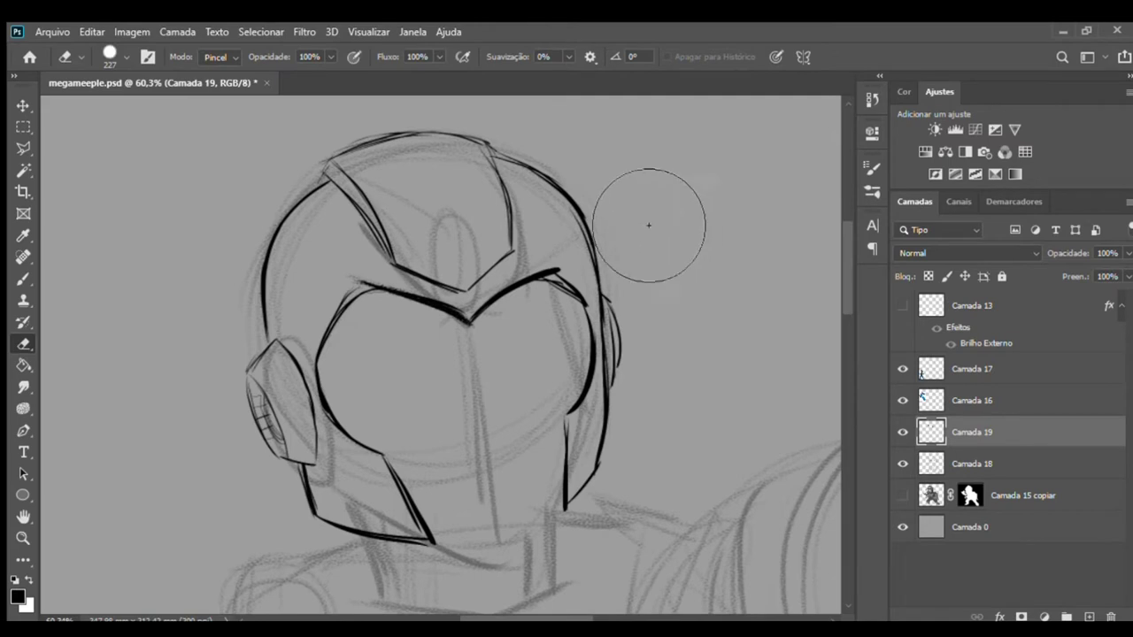
{"action": "left_click_drag", "start_coordinate": [405, 185], "coordinate": [425, 181]}
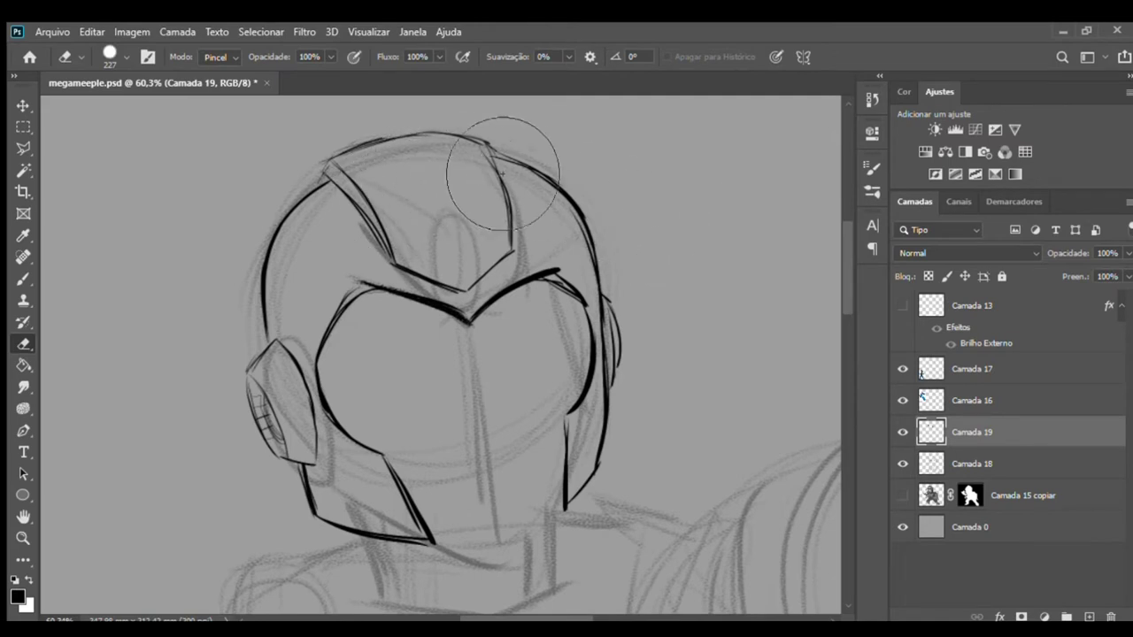
{"action": "key", "text": "b"}
{"action": "mouse_move", "coordinate": [424, 243]}
{"action": "left_mouse_down"}
{"action": "mouse_move", "coordinate": [455, 235]}
{"action": "mouse_move", "coordinate": [449, 259]}
{"action": "left_mouse_up"}
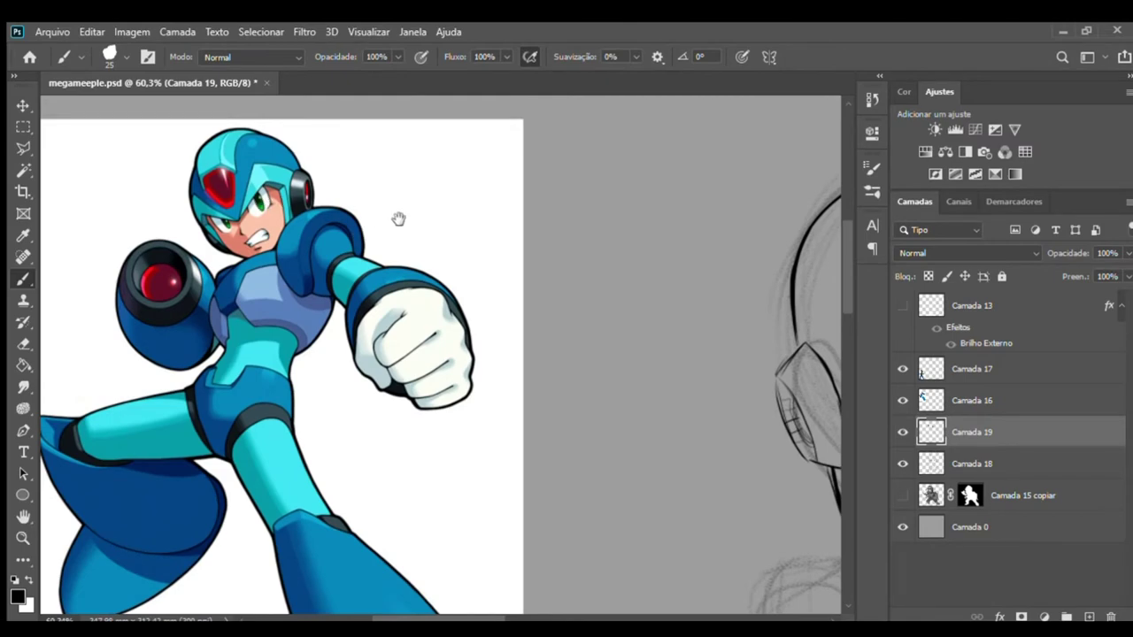
- Zoom in on the crest and thicken and darken its left edge line
{"action": "left_click_drag", "start_coordinate": [399, 218], "coordinate": [271, 227]}
{"action": "left_click_drag", "start_coordinate": [531, 230], "coordinate": [311, 233]}
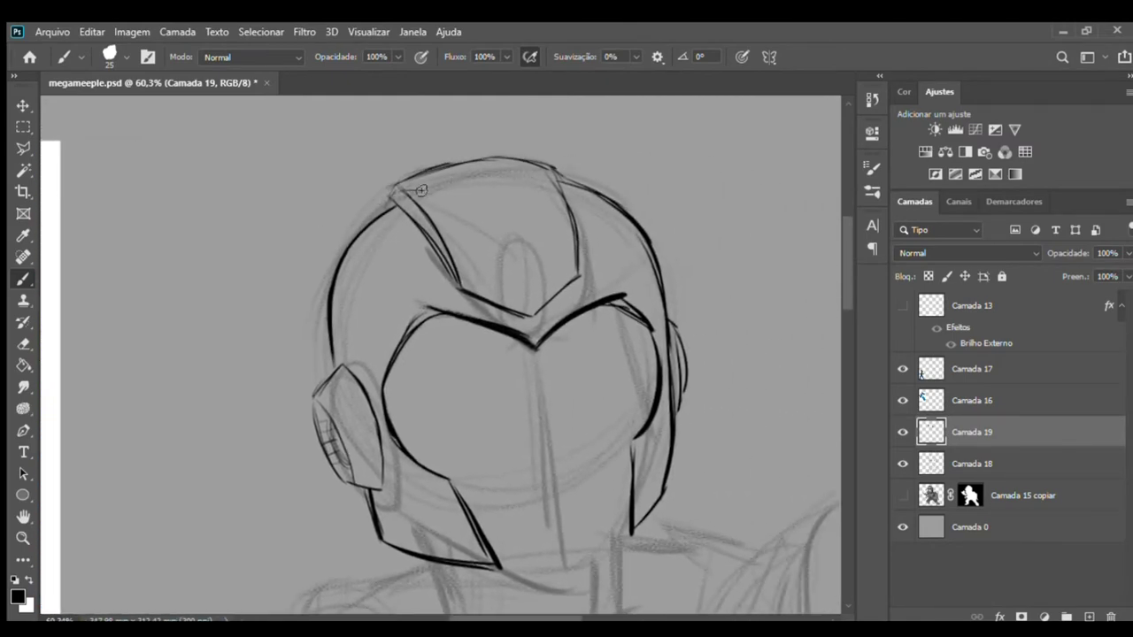
{"action": "left_click_drag", "start_coordinate": [417, 200], "coordinate": [423, 187]}
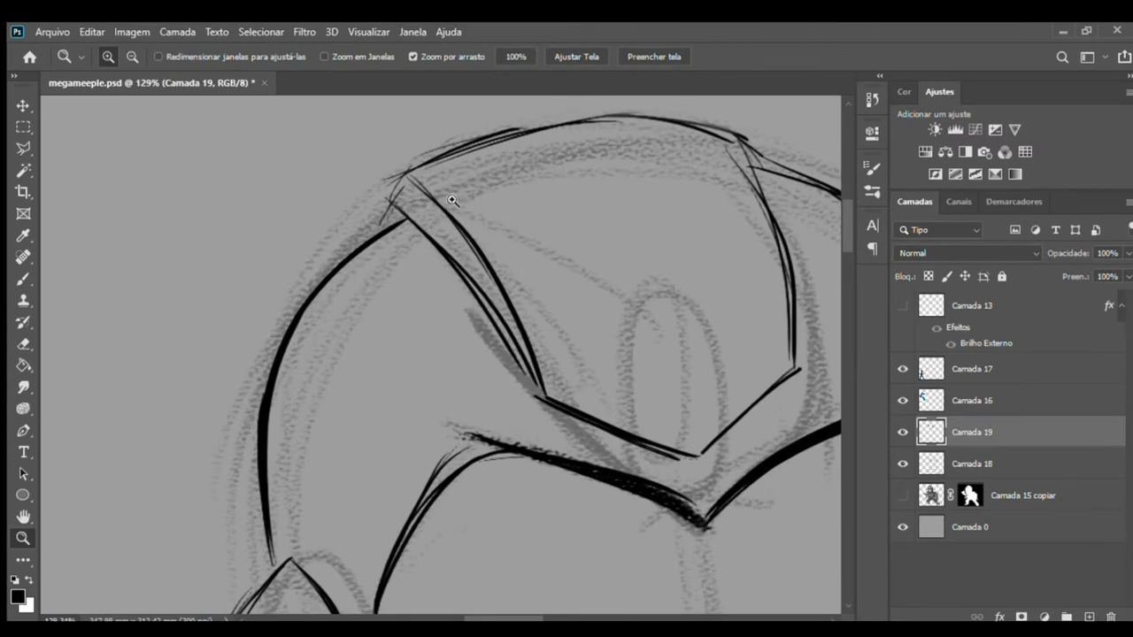
{"action": "mouse_move", "coordinate": [378, 241]}
{"action": "left_mouse_down"}
{"action": "mouse_move", "coordinate": [397, 177]}
{"action": "mouse_move", "coordinate": [411, 231]}
{"action": "left_mouse_up"}
{"action": "mouse_move", "coordinate": [410, 186]}
{"action": "left_mouse_down"}
{"action": "mouse_move", "coordinate": [483, 262]}
{"action": "mouse_move", "coordinate": [542, 390]}
{"action": "left_mouse_up"}
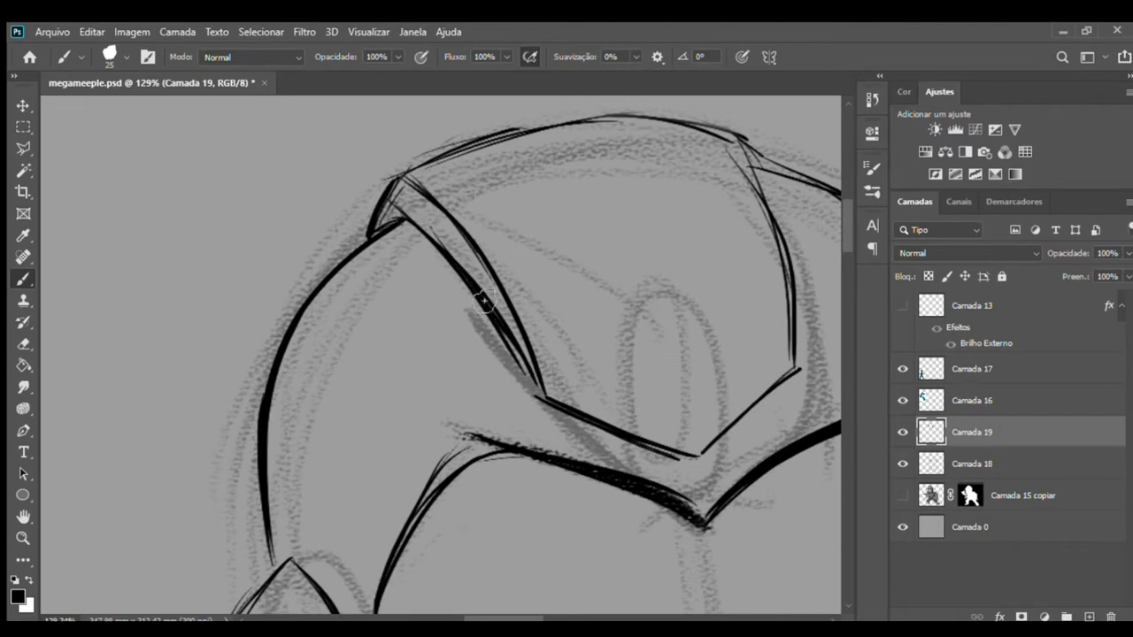
{"action": "left_click_drag", "start_coordinate": [540, 330], "coordinate": [504, 327]}
- Reinforce the helmet's top edge and crest's right line, adding an inner rim line
{"action": "mouse_move", "coordinate": [580, 265]}
{"action": "left_mouse_down"}
{"action": "mouse_move", "coordinate": [504, 263]}
{"action": "mouse_move", "coordinate": [493, 245]}
{"action": "mouse_move", "coordinate": [485, 263]}
{"action": "left_mouse_up"}
{"action": "mouse_move", "coordinate": [230, 193]}
{"action": "left_mouse_down"}
{"action": "mouse_move", "coordinate": [265, 168]}
{"action": "mouse_move", "coordinate": [354, 147]}
{"action": "mouse_move", "coordinate": [469, 137]}
{"action": "left_mouse_up"}
{"action": "left_click_drag", "start_coordinate": [337, 143], "coordinate": [545, 152]}
{"action": "mouse_move", "coordinate": [456, 137]}
{"action": "left_mouse_down"}
{"action": "mouse_move", "coordinate": [536, 152]}
{"action": "mouse_move", "coordinate": [591, 229]}
{"action": "left_mouse_up"}
{"action": "left_click_drag", "start_coordinate": [547, 151], "coordinate": [610, 281]}
{"action": "left_click_drag", "start_coordinate": [580, 195], "coordinate": [607, 323]}
{"action": "left_click_drag", "start_coordinate": [596, 245], "coordinate": [613, 381]}
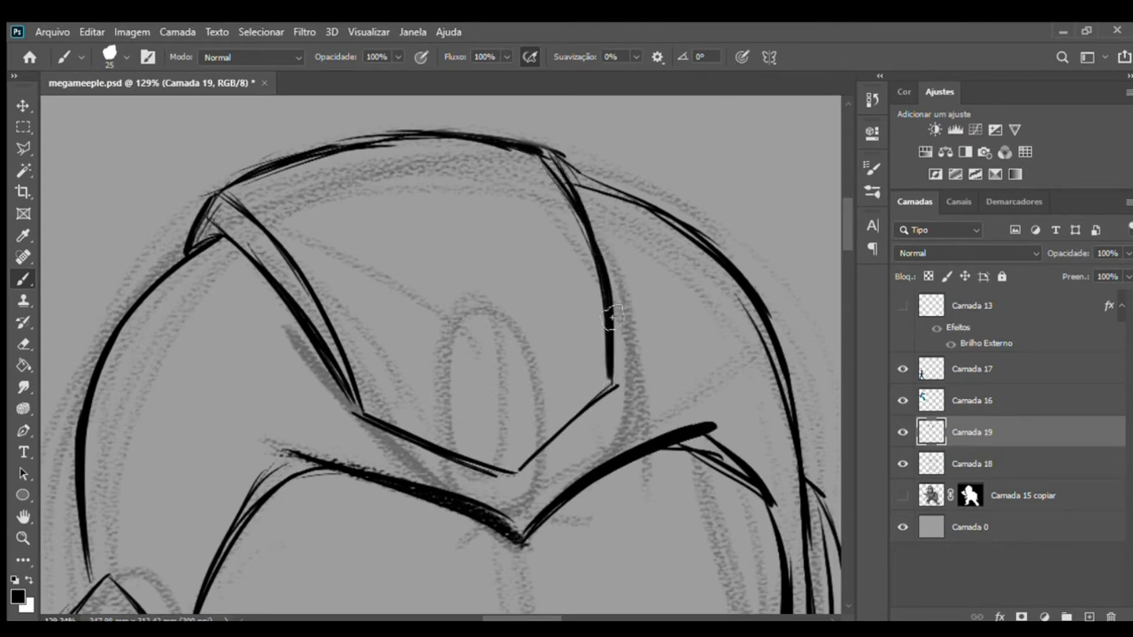
{"action": "mouse_move", "coordinate": [392, 400]}
{"action": "left_mouse_down"}
{"action": "mouse_move", "coordinate": [505, 442]}
{"action": "mouse_move", "coordinate": [576, 388]}
{"action": "mouse_move", "coordinate": [451, 425]}
{"action": "mouse_move", "coordinate": [538, 295]}
{"action": "mouse_move", "coordinate": [607, 274]}
{"action": "mouse_move", "coordinate": [441, 307]}
{"action": "left_mouse_up"}
{"action": "key", "text": "z"}
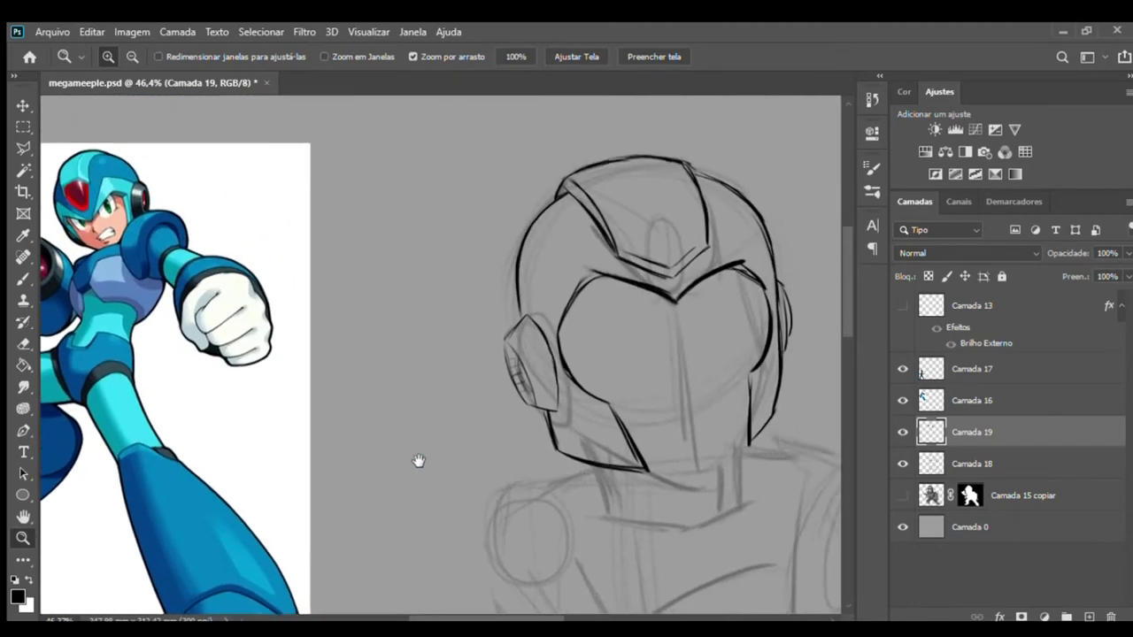
- Ink a rectangular panel shape inside the helmet crest with a thickened lower edge
{"action": "mouse_move", "coordinate": [507, 342]}
{"action": "left_mouse_down"}
{"action": "mouse_move", "coordinate": [454, 360]}
{"action": "mouse_move", "coordinate": [537, 354]}
{"action": "mouse_move", "coordinate": [519, 328]}
{"action": "left_mouse_up"}
{"action": "key", "text": "b"}
{"action": "mouse_move", "coordinate": [374, 432]}
{"action": "left_mouse_down"}
{"action": "mouse_move", "coordinate": [482, 395]}
{"action": "mouse_move", "coordinate": [589, 392]}
{"action": "left_mouse_up"}
{"action": "mouse_move", "coordinate": [433, 409]}
{"action": "left_mouse_down"}
{"action": "mouse_move", "coordinate": [600, 400]}
{"action": "mouse_move", "coordinate": [573, 451]}
{"action": "mouse_move", "coordinate": [518, 483]}
{"action": "left_mouse_up"}
{"action": "mouse_move", "coordinate": [390, 432]}
{"action": "left_mouse_down"}
{"action": "mouse_move", "coordinate": [521, 479]}
{"action": "mouse_move", "coordinate": [376, 436]}
{"action": "left_mouse_up"}
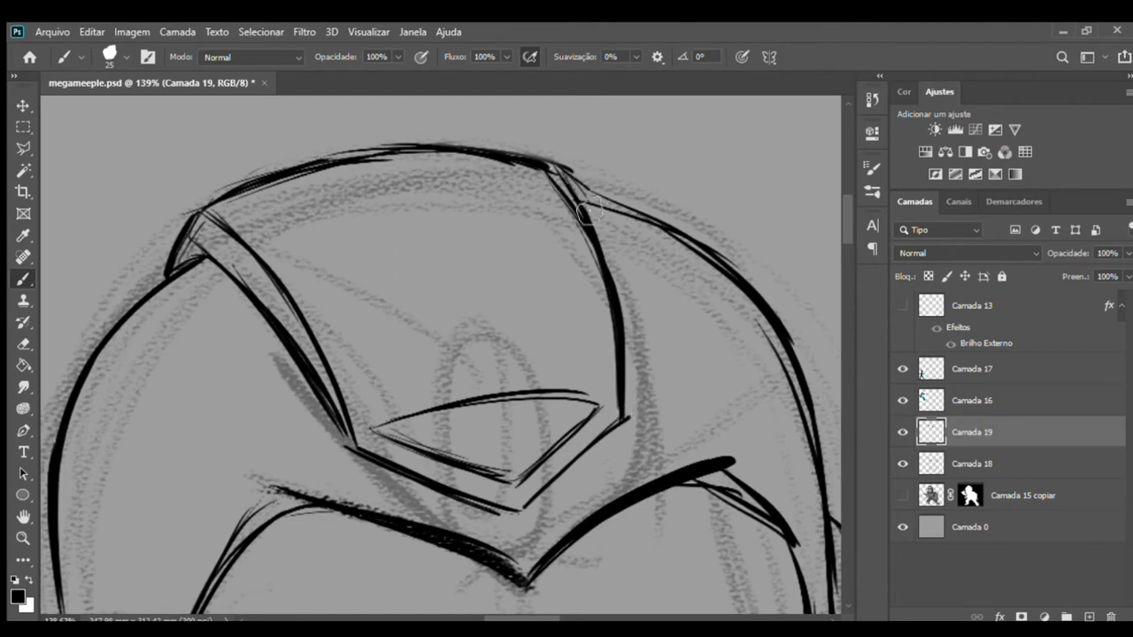
- Darken the crest's right line, erasing a stray segment and reconnecting it
{"action": "mouse_move", "coordinate": [558, 170]}
{"action": "left_mouse_down"}
{"action": "mouse_move", "coordinate": [625, 281]}
{"action": "mouse_move", "coordinate": [625, 305]}
{"action": "mouse_move", "coordinate": [620, 292]}
{"action": "left_mouse_up"}
{"action": "left_click_drag", "start_coordinate": [591, 226], "coordinate": [602, 359]}
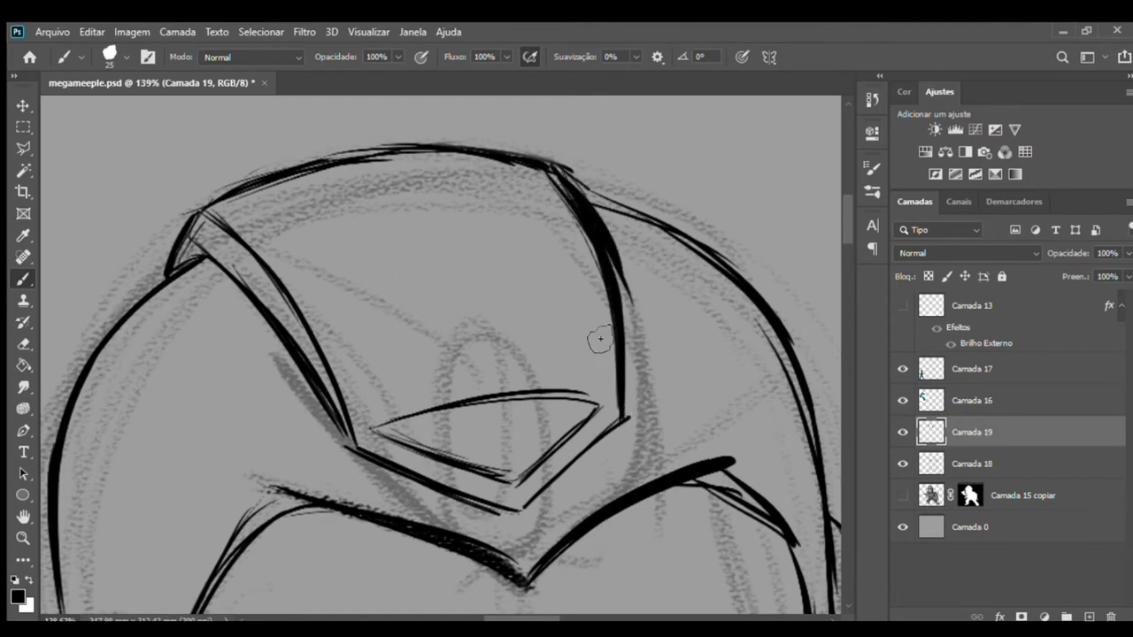
{"action": "key", "text": "e"}
{"action": "left_click_drag", "start_coordinate": [602, 212], "coordinate": [721, 266]}
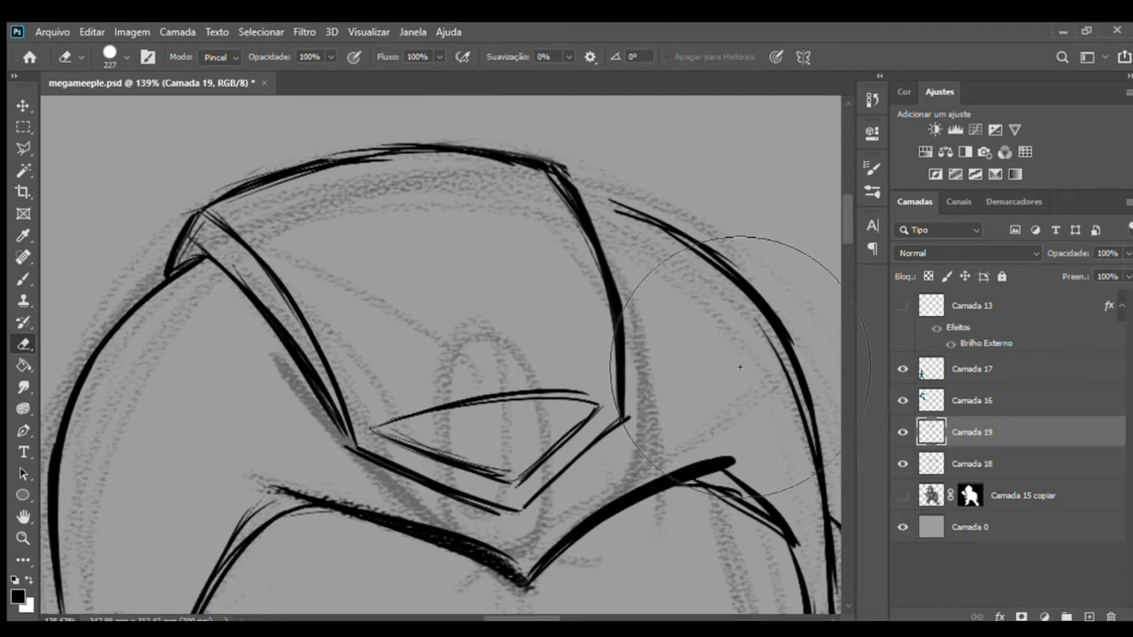
{"action": "key", "text": "b"}
{"action": "left_click_drag", "start_coordinate": [580, 196], "coordinate": [624, 209]}
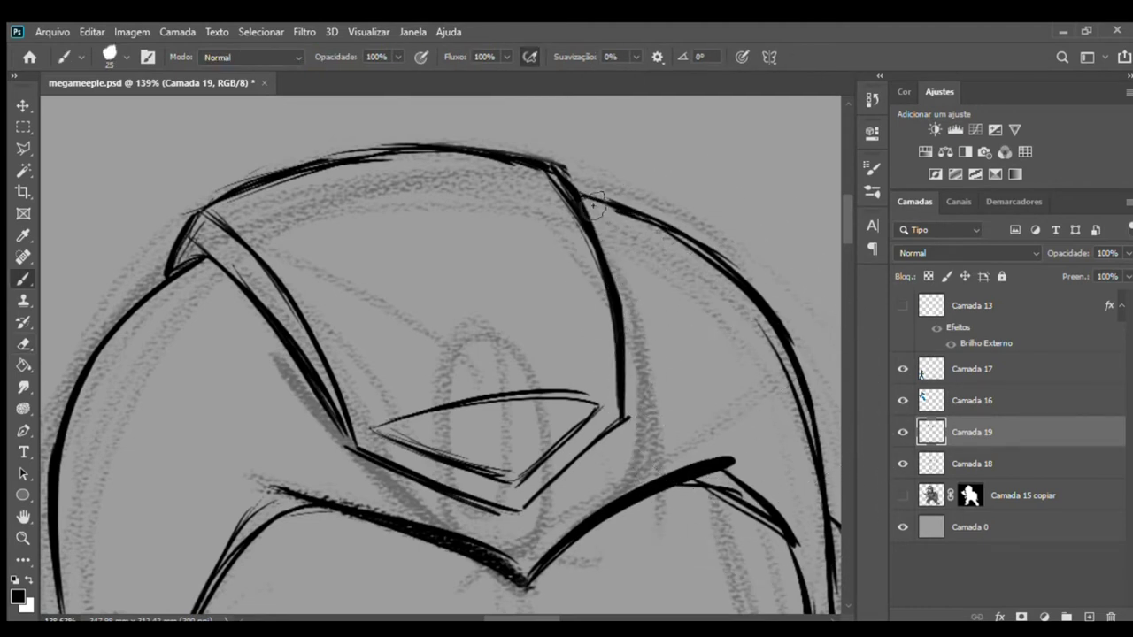
- Redraw the crest panel's top, sides and bottom edges
{"action": "mouse_move", "coordinate": [363, 386]}
{"action": "left_mouse_down"}
{"action": "mouse_move", "coordinate": [333, 306]}
{"action": "mouse_move", "coordinate": [365, 389]}
{"action": "left_mouse_up"}
{"action": "mouse_move", "coordinate": [345, 300]}
{"action": "left_mouse_down"}
{"action": "mouse_move", "coordinate": [571, 264]}
{"action": "mouse_move", "coordinate": [602, 359]}
{"action": "left_mouse_up"}
{"action": "left_click_drag", "start_coordinate": [581, 278], "coordinate": [600, 376]}
{"action": "left_click_drag", "start_coordinate": [376, 403], "coordinate": [595, 358]}
{"action": "left_click_drag", "start_coordinate": [558, 276], "coordinate": [593, 365]}
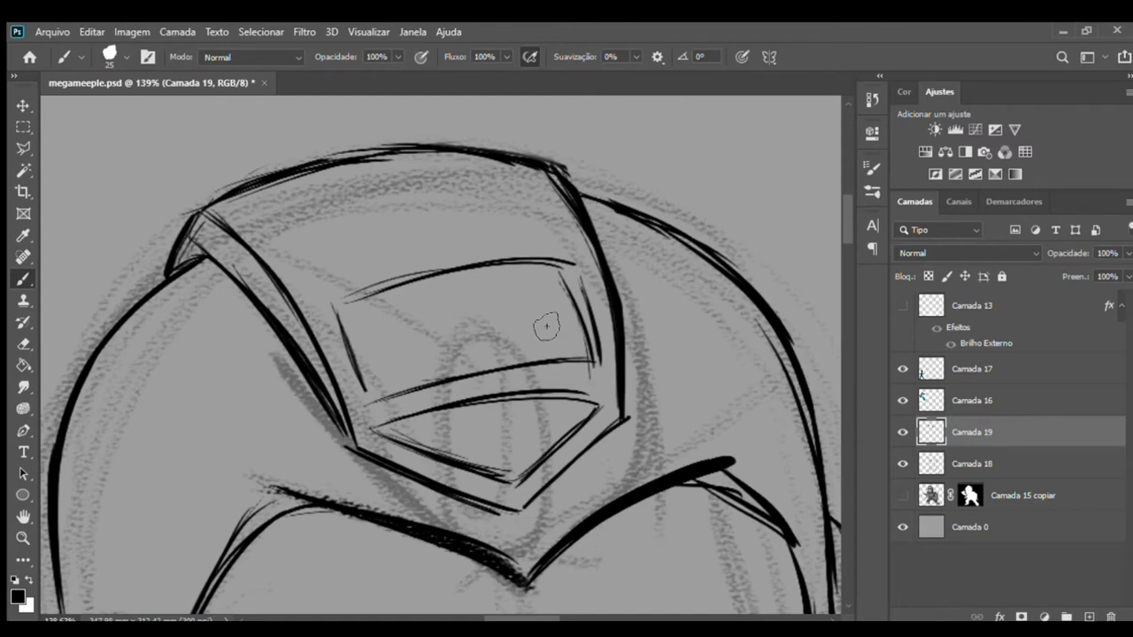
{"action": "left_click_drag", "start_coordinate": [330, 303], "coordinate": [365, 392]}
{"action": "left_click_drag", "start_coordinate": [333, 303], "coordinate": [555, 265]}
- Zoom out to check the whole drawing against the references
{"action": "key", "text": "z"}
{"action": "mouse_move", "coordinate": [470, 299]}
{"action": "left_mouse_down"}
{"action": "mouse_move", "coordinate": [443, 334]}
{"action": "mouse_move", "coordinate": [480, 311]}
{"action": "mouse_move", "coordinate": [413, 304]}
{"action": "mouse_move", "coordinate": [409, 287]}
{"action": "mouse_move", "coordinate": [543, 233]}
{"action": "mouse_move", "coordinate": [576, 354]}
{"action": "left_mouse_up"}
{"action": "scroll", "coordinate": [479, 312], "scroll_direction": "down", "scroll_amount": 3}
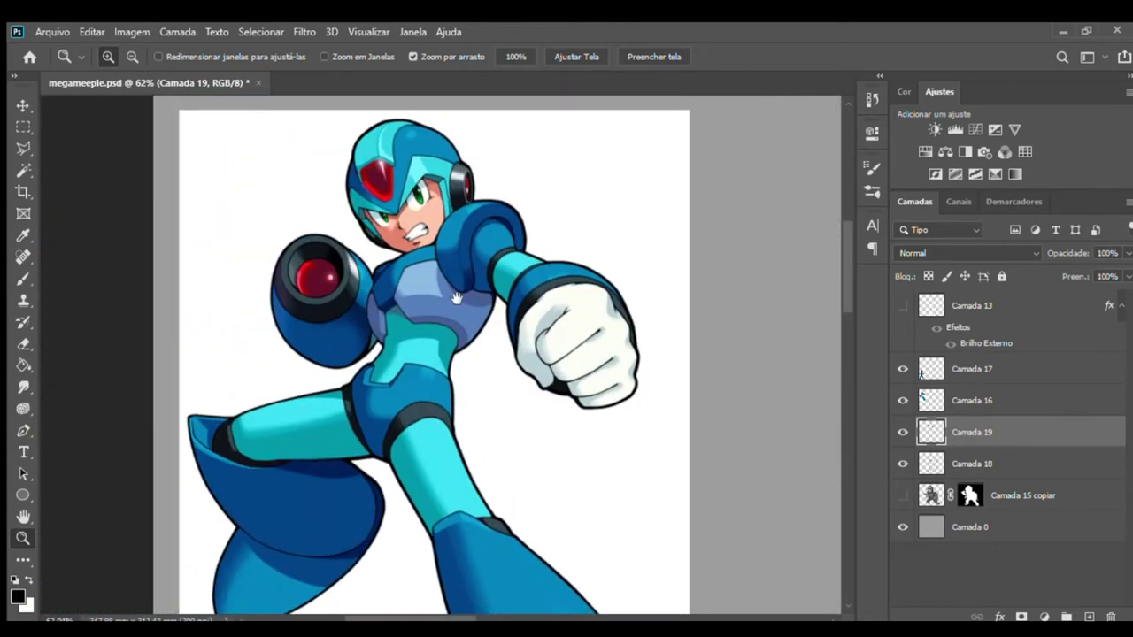
{"action": "scroll", "coordinate": [425, 208], "scroll_direction": "down", "scroll_amount": 2}
{"action": "scroll", "coordinate": [450, 245], "scroll_direction": "down", "scroll_amount": 5}
{"action": "scroll", "coordinate": [456, 252], "scroll_direction": "down", "scroll_amount": 3}
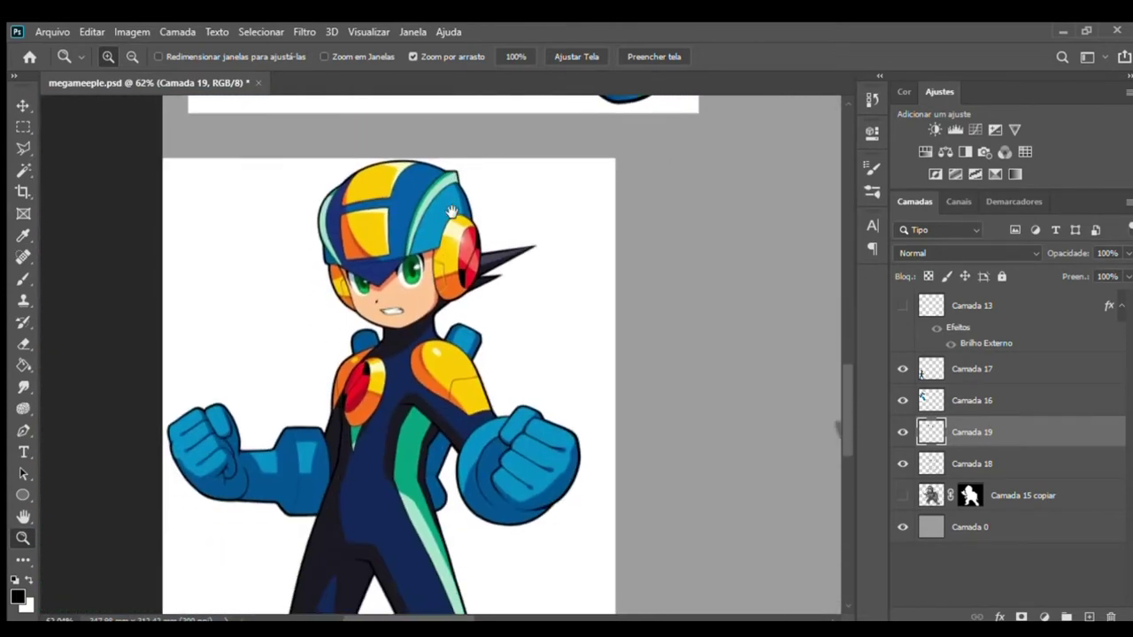
- Return to the helmet and ink the lower edge of the face opening
{"action": "mouse_move", "coordinate": [514, 255]}
{"action": "left_mouse_down"}
{"action": "mouse_move", "coordinate": [420, 309]}
{"action": "mouse_move", "coordinate": [443, 374]}
{"action": "mouse_move", "coordinate": [507, 374]}
{"action": "left_mouse_up"}
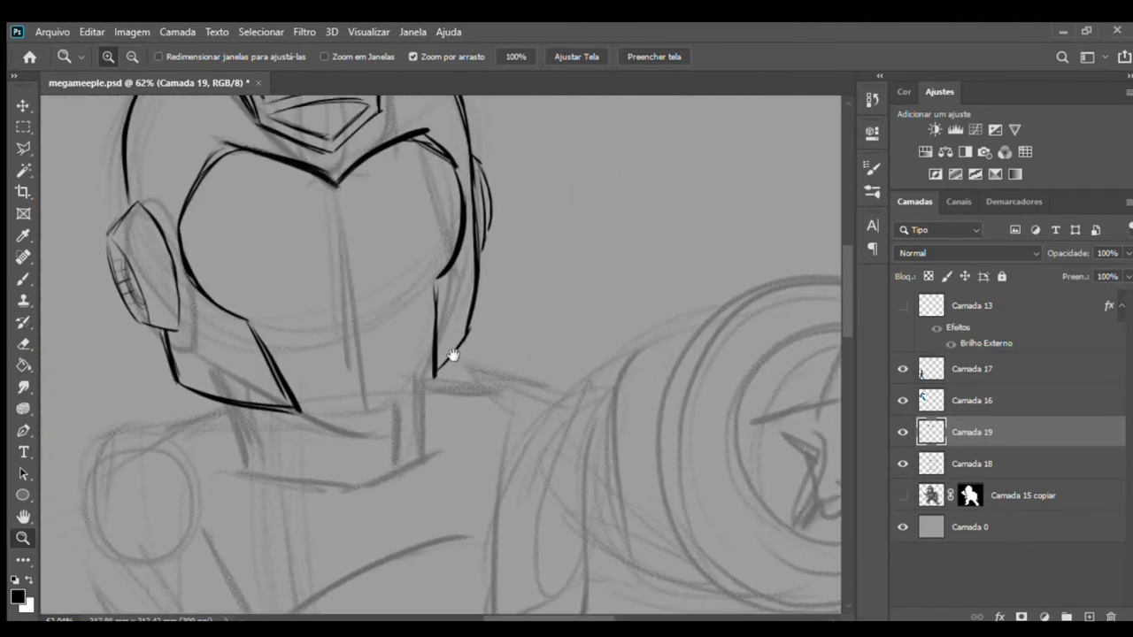
{"action": "scroll", "coordinate": [412, 362], "scroll_direction": "up", "scroll_amount": 3}
{"action": "scroll", "coordinate": [413, 352], "scroll_direction": "up", "scroll_amount": 1}
{"action": "key", "text": "b"}
{"action": "mouse_move", "coordinate": [228, 435]}
{"action": "left_mouse_down"}
{"action": "mouse_move", "coordinate": [315, 456]}
{"action": "mouse_move", "coordinate": [411, 452]}
{"action": "mouse_move", "coordinate": [482, 390]}
{"action": "mouse_move", "coordinate": [511, 320]}
{"action": "mouse_move", "coordinate": [431, 451]}
{"action": "left_mouse_up"}
- Ink the right chin curve and draw the face centre line and eye-level guide
{"action": "left_click_drag", "start_coordinate": [474, 391], "coordinate": [404, 455]}
{"action": "left_click_drag", "start_coordinate": [393, 373], "coordinate": [472, 410]}
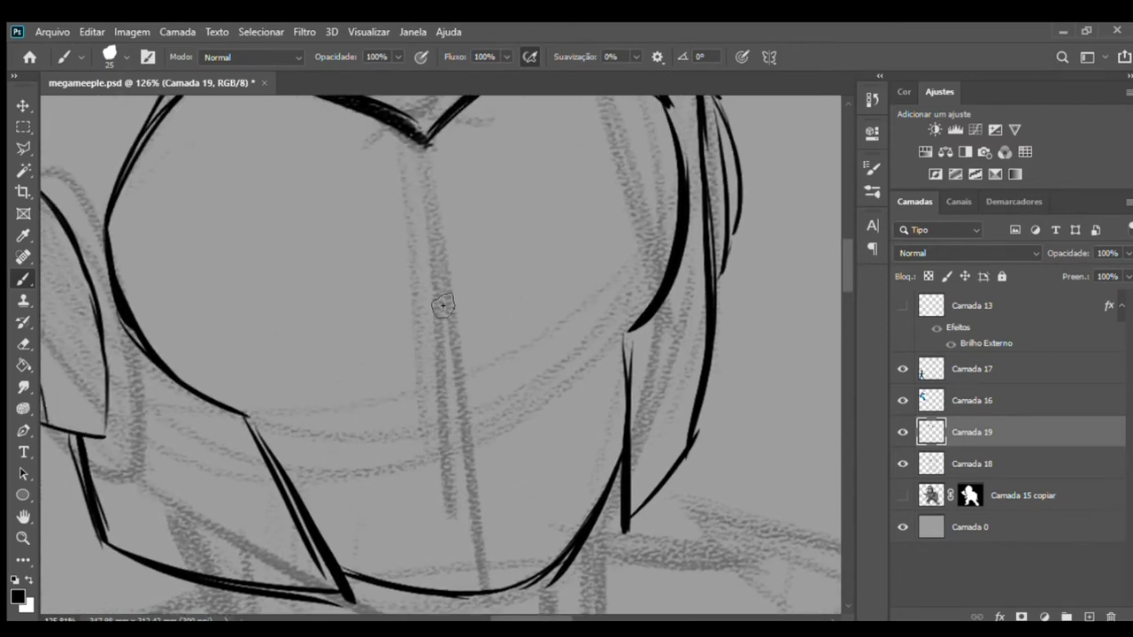
{"action": "left_click_drag", "start_coordinate": [311, 228], "coordinate": [321, 290]}
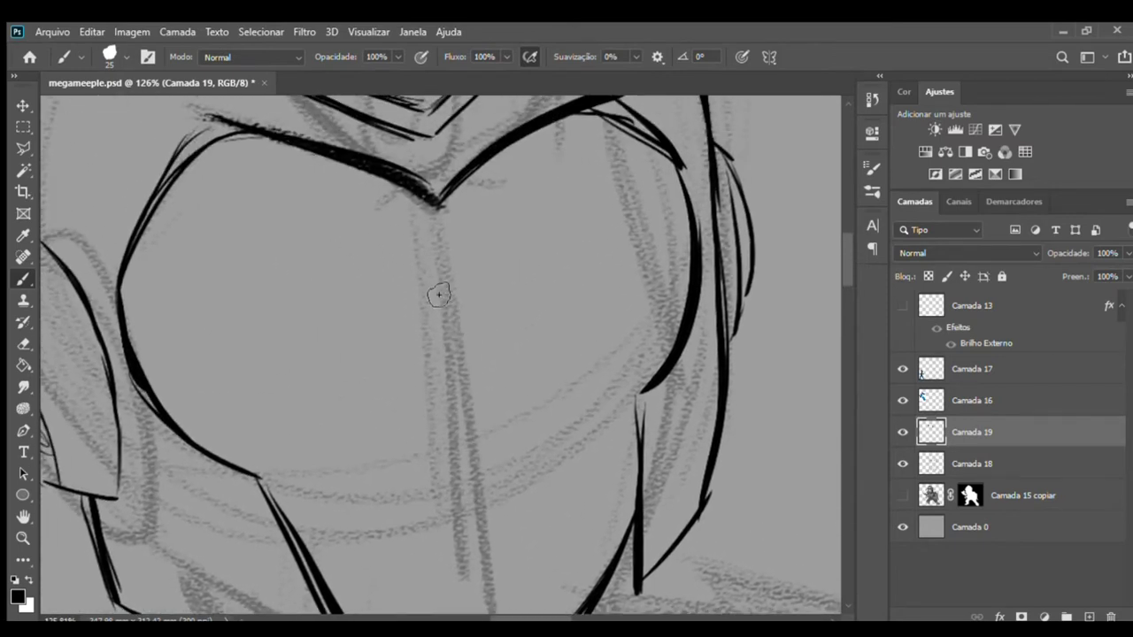
{"action": "mouse_move", "coordinate": [440, 249]}
{"action": "left_mouse_down"}
{"action": "mouse_move", "coordinate": [476, 478]}
{"action": "mouse_move", "coordinate": [477, 295]}
{"action": "mouse_move", "coordinate": [481, 386]}
{"action": "left_mouse_up"}
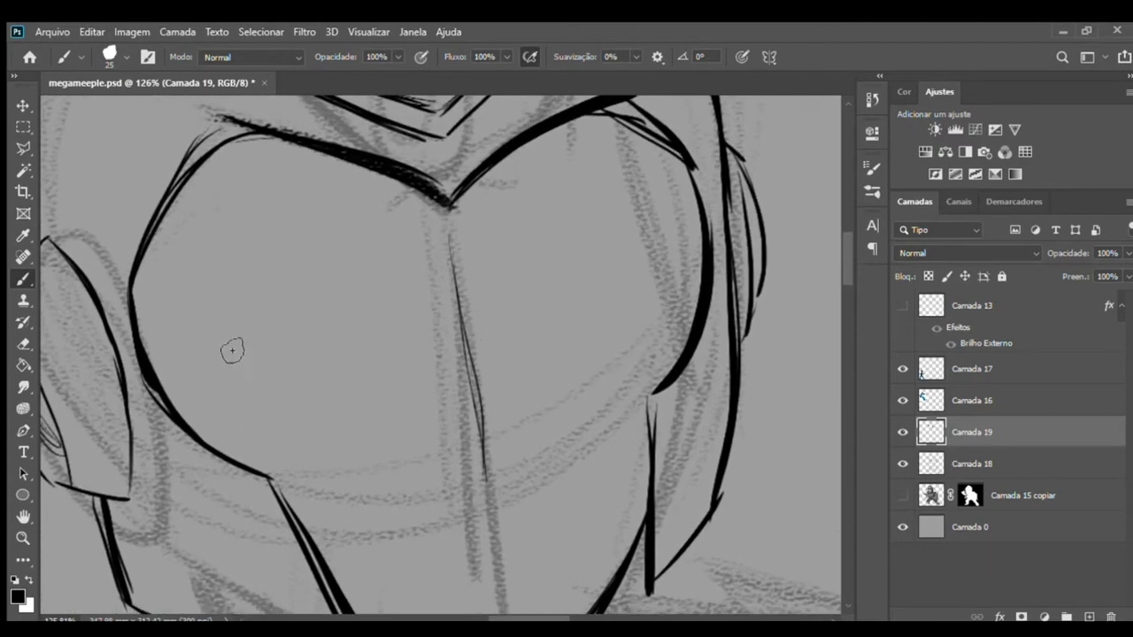
{"action": "left_click_drag", "start_coordinate": [224, 340], "coordinate": [692, 245]}
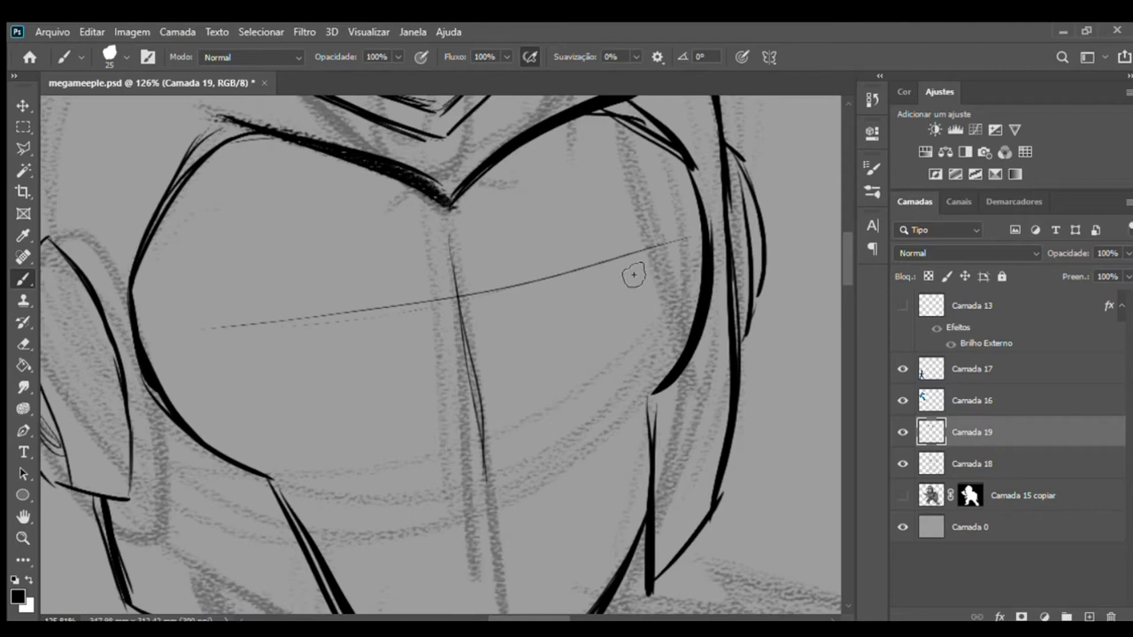
- Ink both angry eyebrows with hatching
{"action": "mouse_move", "coordinate": [175, 273]}
{"action": "left_mouse_down"}
{"action": "mouse_move", "coordinate": [252, 217]}
{"action": "mouse_move", "coordinate": [266, 249]}
{"action": "mouse_move", "coordinate": [401, 269]}
{"action": "left_mouse_up"}
{"action": "mouse_move", "coordinate": [264, 253]}
{"action": "left_mouse_down"}
{"action": "mouse_move", "coordinate": [407, 276]}
{"action": "mouse_move", "coordinate": [416, 246]}
{"action": "mouse_move", "coordinate": [264, 259]}
{"action": "left_mouse_up"}
{"action": "mouse_move", "coordinate": [177, 269]}
{"action": "left_mouse_down"}
{"action": "mouse_move", "coordinate": [227, 219]}
{"action": "mouse_move", "coordinate": [265, 229]}
{"action": "left_mouse_up"}
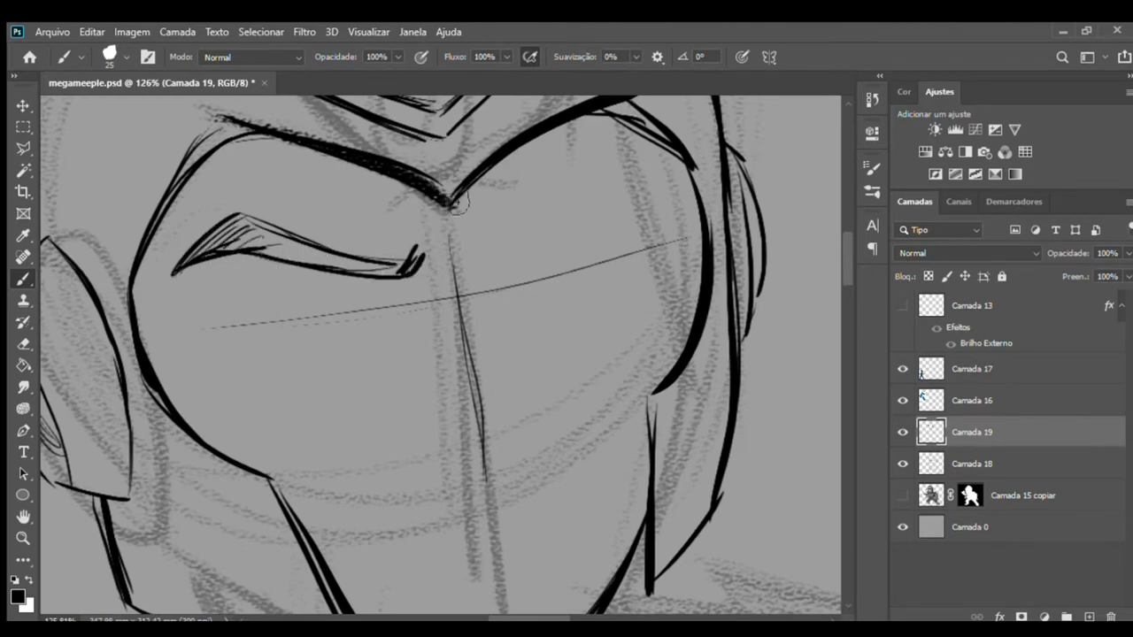
{"action": "mouse_move", "coordinate": [480, 232]}
{"action": "left_mouse_down"}
{"action": "mouse_move", "coordinate": [490, 261]}
{"action": "mouse_move", "coordinate": [594, 172]}
{"action": "left_mouse_up"}
{"action": "left_click_drag", "start_coordinate": [489, 257], "coordinate": [616, 205]}
{"action": "left_click_drag", "start_coordinate": [531, 235], "coordinate": [649, 203]}
{"action": "left_click_drag", "start_coordinate": [591, 174], "coordinate": [658, 213]}
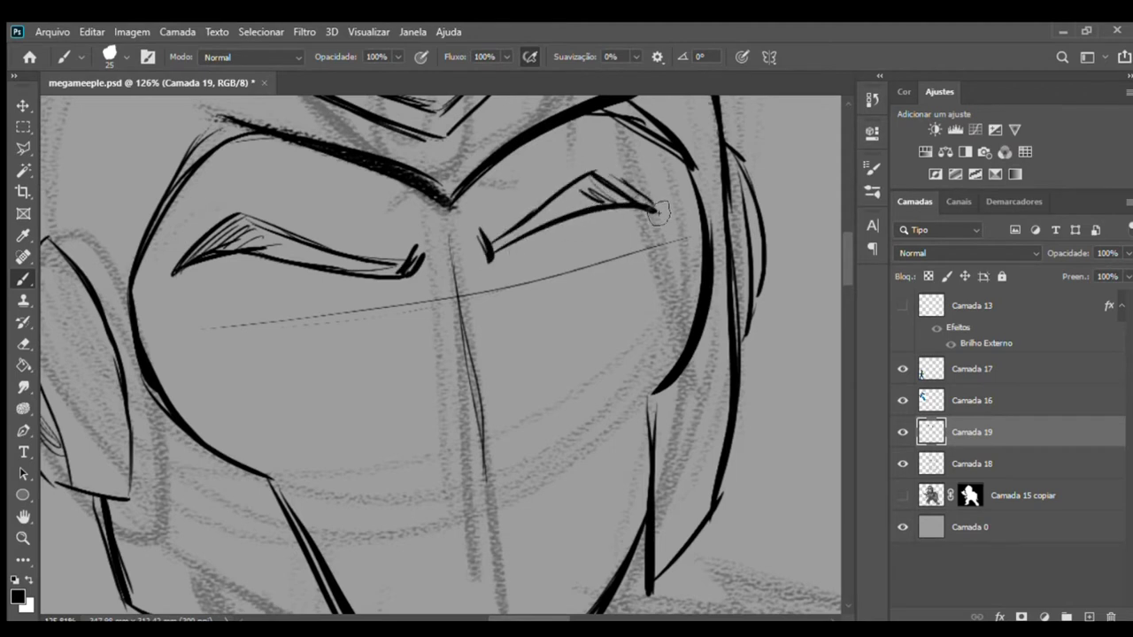
- Draw the left eye with its pupil and start the right eye below its brow
{"action": "mouse_move", "coordinate": [234, 336]}
{"action": "left_mouse_down"}
{"action": "mouse_move", "coordinate": [297, 273]}
{"action": "mouse_move", "coordinate": [338, 271]}
{"action": "mouse_move", "coordinate": [363, 331]}
{"action": "left_mouse_up"}
{"action": "mouse_move", "coordinate": [237, 336]}
{"action": "left_mouse_down"}
{"action": "mouse_move", "coordinate": [301, 352]}
{"action": "mouse_move", "coordinate": [361, 333]}
{"action": "left_mouse_up"}
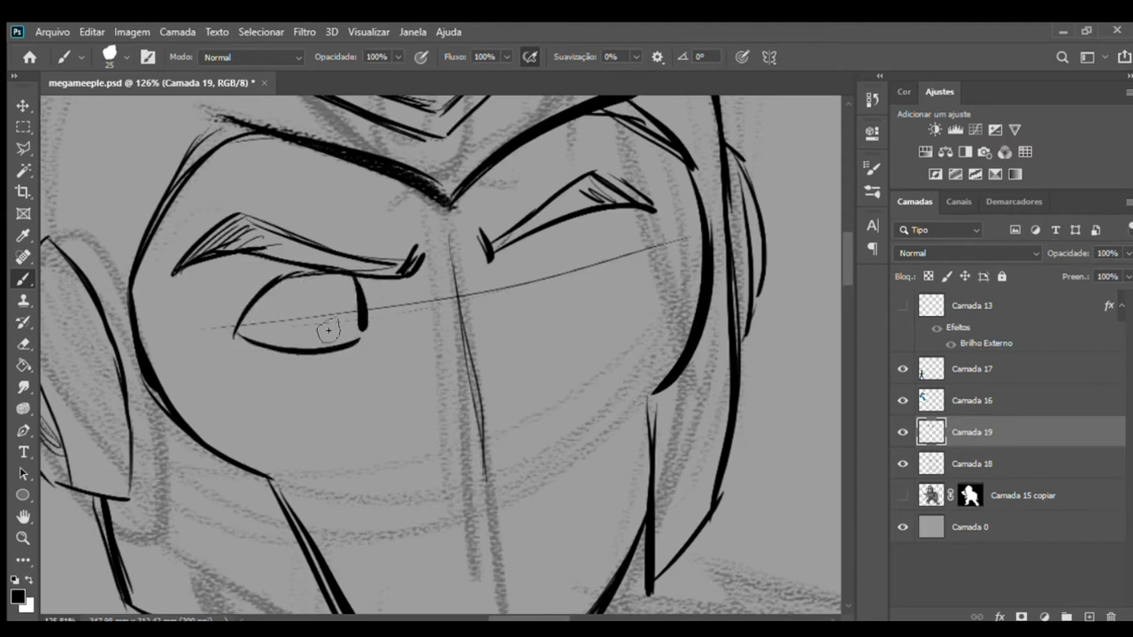
{"action": "mouse_move", "coordinate": [488, 261]}
{"action": "left_mouse_down"}
{"action": "mouse_move", "coordinate": [496, 308]}
{"action": "mouse_move", "coordinate": [526, 250]}
{"action": "mouse_move", "coordinate": [560, 232]}
{"action": "mouse_move", "coordinate": [601, 237]}
{"action": "mouse_move", "coordinate": [611, 264]}
{"action": "left_mouse_up"}
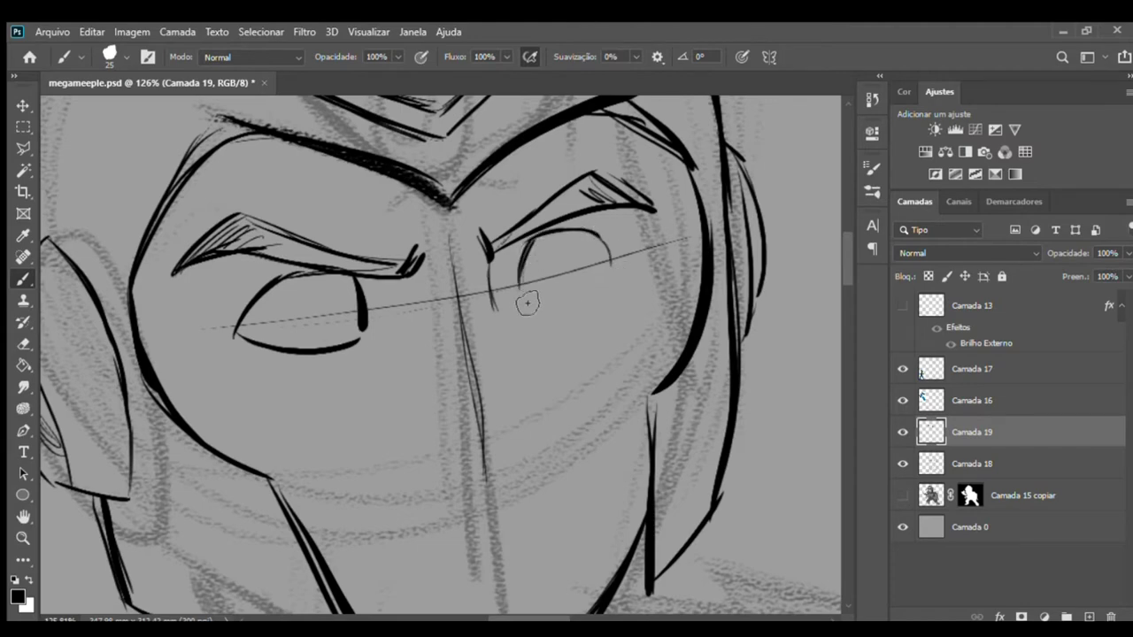
{"action": "mouse_move", "coordinate": [478, 469]}
{"action": "left_mouse_down"}
{"action": "mouse_move", "coordinate": [505, 292]}
{"action": "mouse_move", "coordinate": [488, 354]}
{"action": "mouse_move", "coordinate": [470, 341]}
{"action": "mouse_move", "coordinate": [463, 286]}
{"action": "left_mouse_up"}
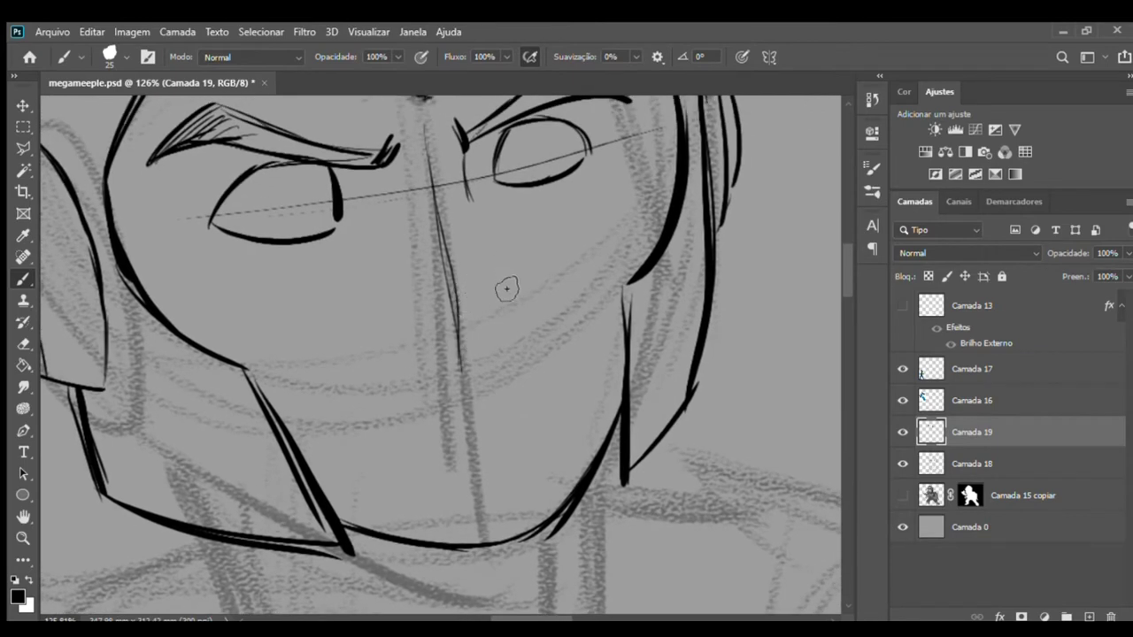
{"action": "key", "text": "z"}
{"action": "left_click_drag", "start_coordinate": [483, 321], "coordinate": [462, 320]}
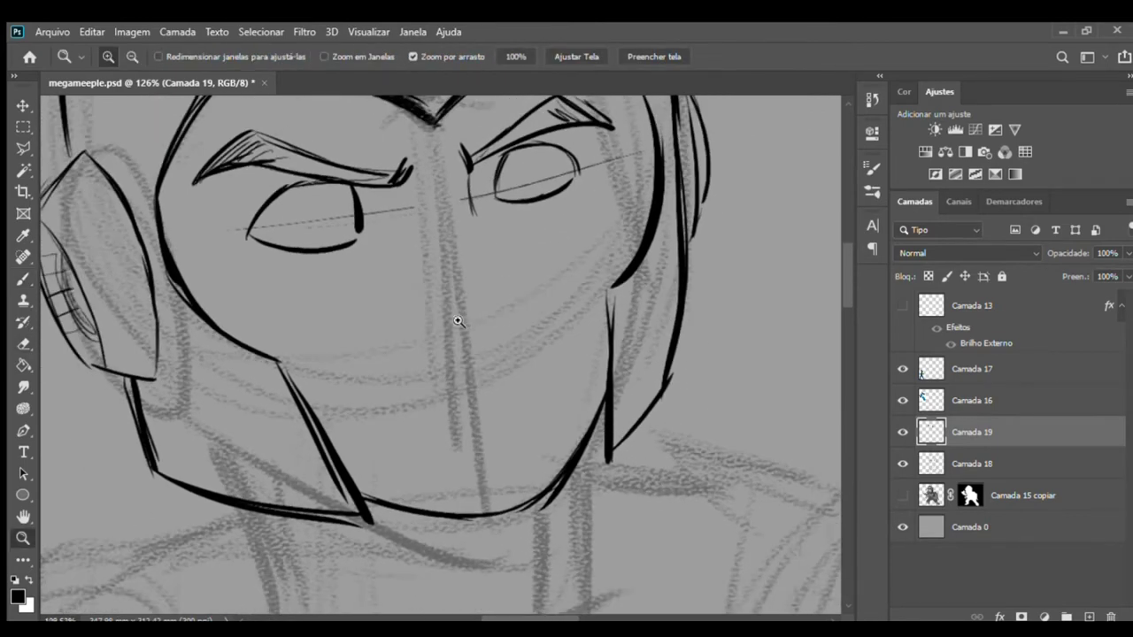
- Ink the nose line running down from the eye
{"action": "scroll", "coordinate": [463, 321], "scroll_direction": "down", "scroll_amount": 3}
{"action": "key", "text": "b"}
{"action": "mouse_move", "coordinate": [476, 271]}
{"action": "left_mouse_down"}
{"action": "mouse_move", "coordinate": [507, 315]}
{"action": "mouse_move", "coordinate": [445, 345]}
{"action": "left_mouse_up"}
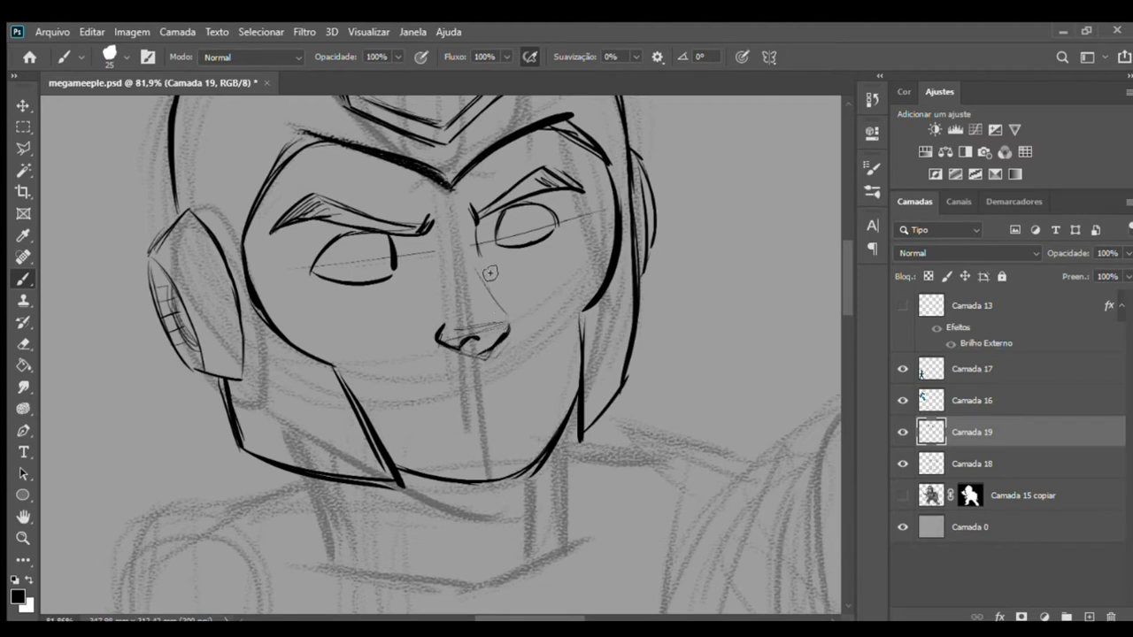
{"action": "left_click_drag", "start_coordinate": [475, 227], "coordinate": [510, 301]}
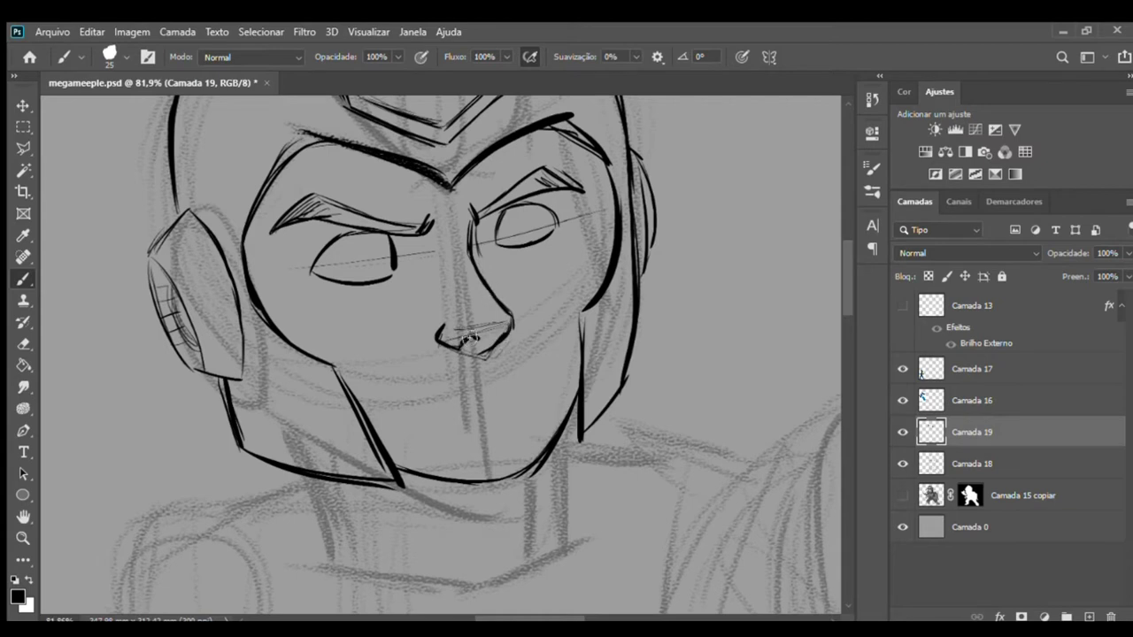
- Ink the mouth line, redoing a bad stroke, and the lower lip line
{"action": "left_click_drag", "start_coordinate": [420, 405], "coordinate": [516, 386]}
{"action": "key", "text": "ctrl+z"}
{"action": "left_click_drag", "start_coordinate": [420, 404], "coordinate": [505, 382]}
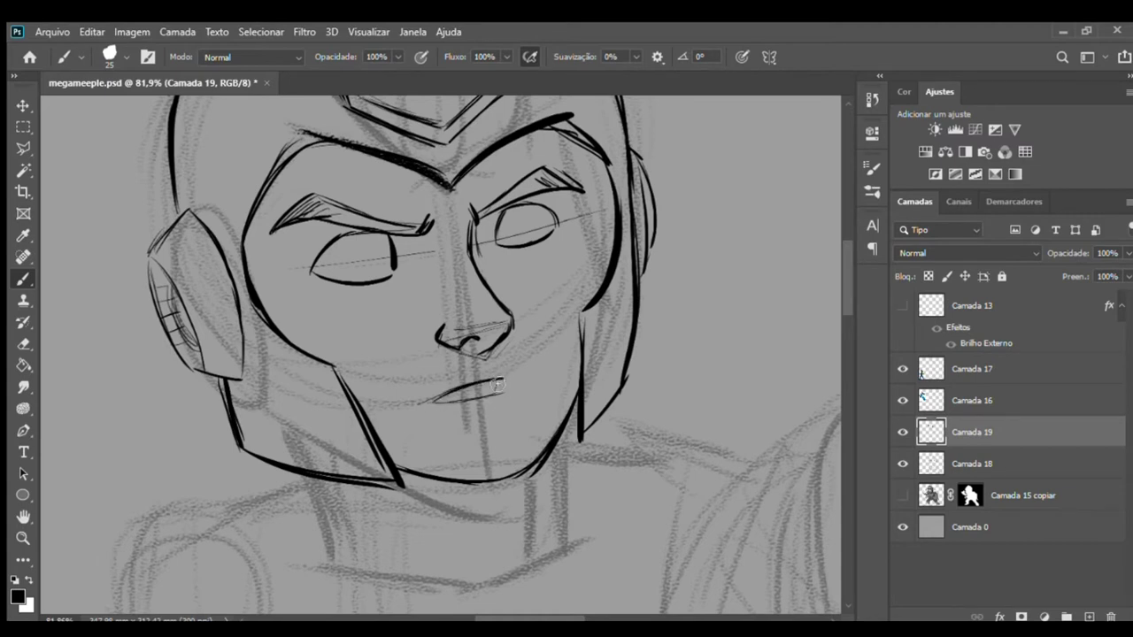
{"action": "left_click_drag", "start_coordinate": [438, 404], "coordinate": [507, 393]}
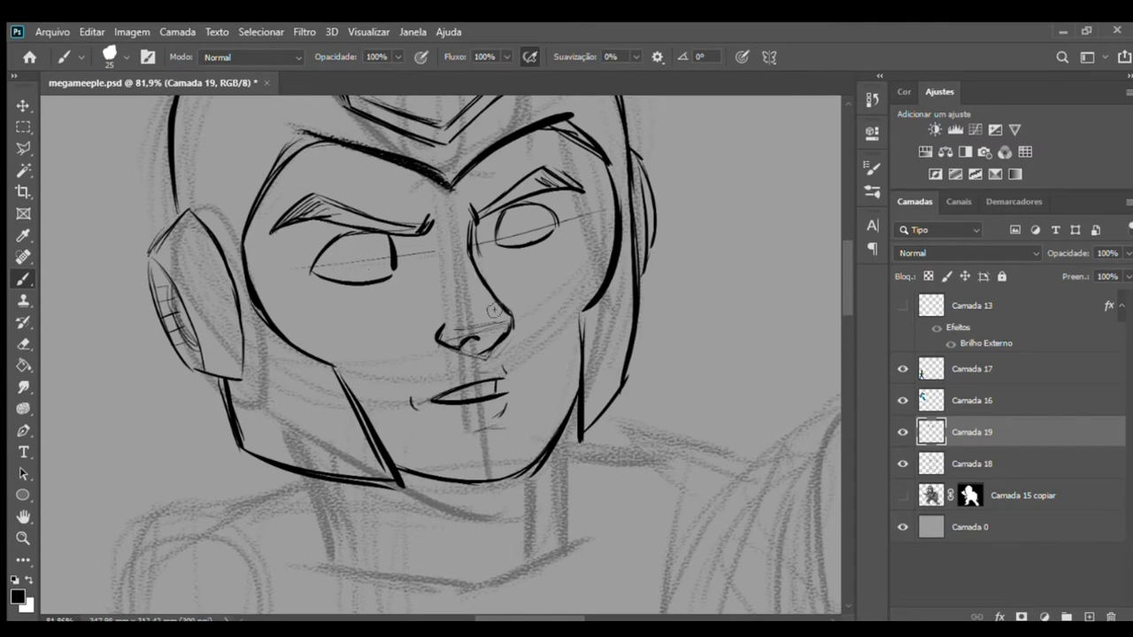
{"action": "key", "text": "l"}
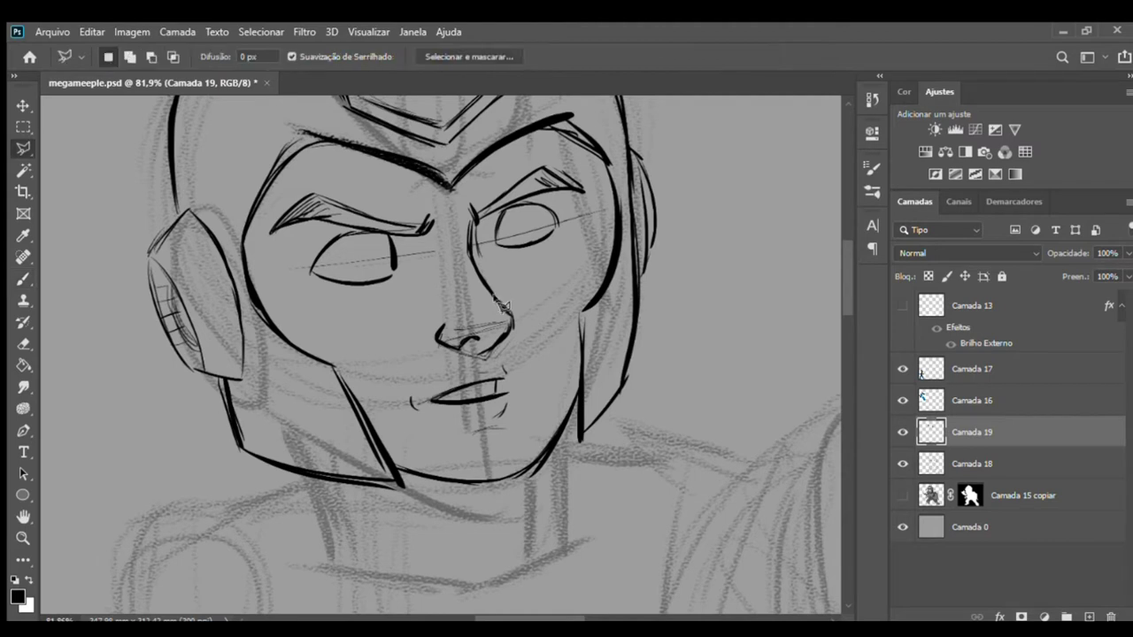
- Select the left eye and brow and nudge them slightly into place
{"action": "left_click", "coordinate": [256, 232]}
{"action": "left_click", "coordinate": [309, 173]}
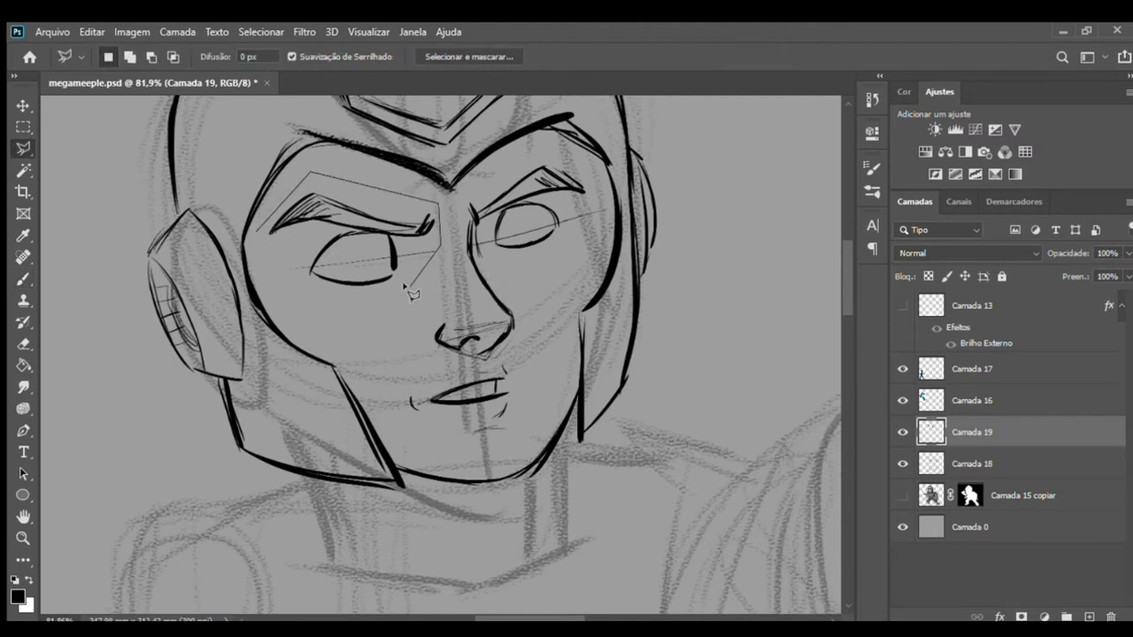
{"action": "key", "text": "Escape"}
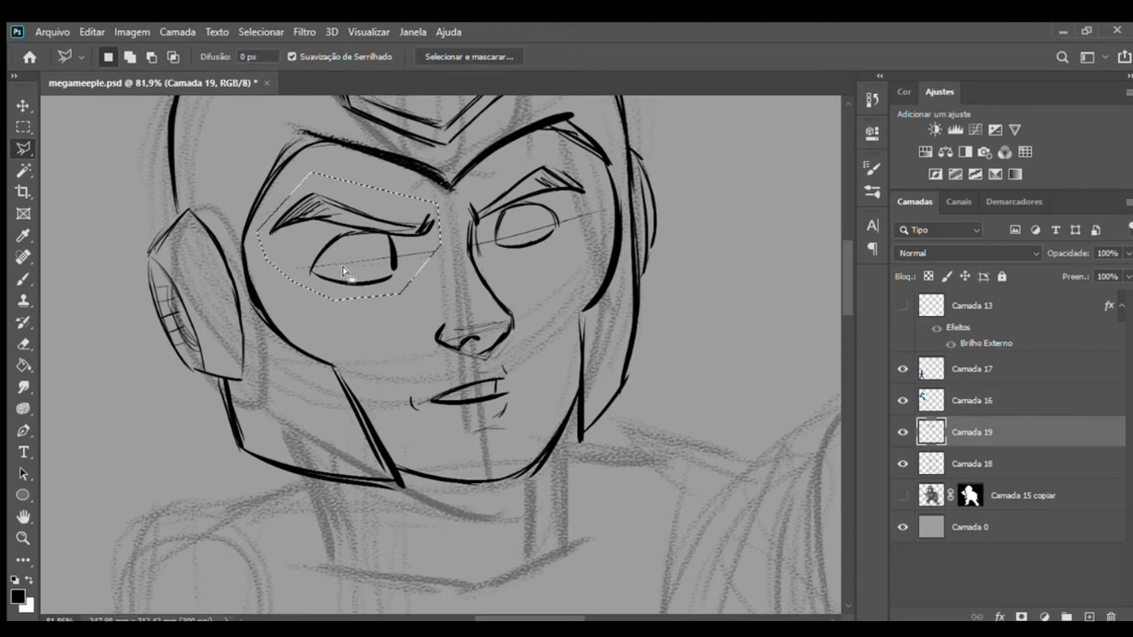
{"action": "key", "text": "v"}
{"action": "left_click_drag", "start_coordinate": [401, 256], "coordinate": [384, 249]}
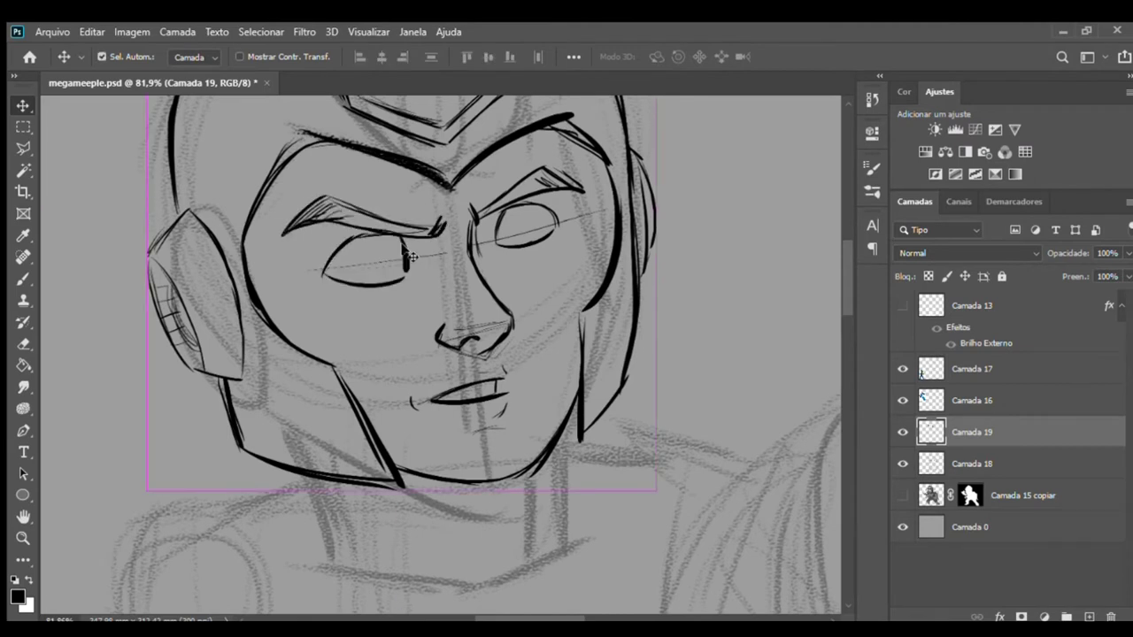
- Lasso the right eye and brow and move them lower
{"action": "key", "text": "l"}
{"action": "left_click", "coordinate": [473, 220]}
{"action": "left_click", "coordinate": [572, 285]}
{"action": "left_click", "coordinate": [609, 174]}
{"action": "left_click", "coordinate": [565, 152]}
{"action": "left_click", "coordinate": [512, 176]}
{"action": "double_click", "coordinate": [464, 193]}
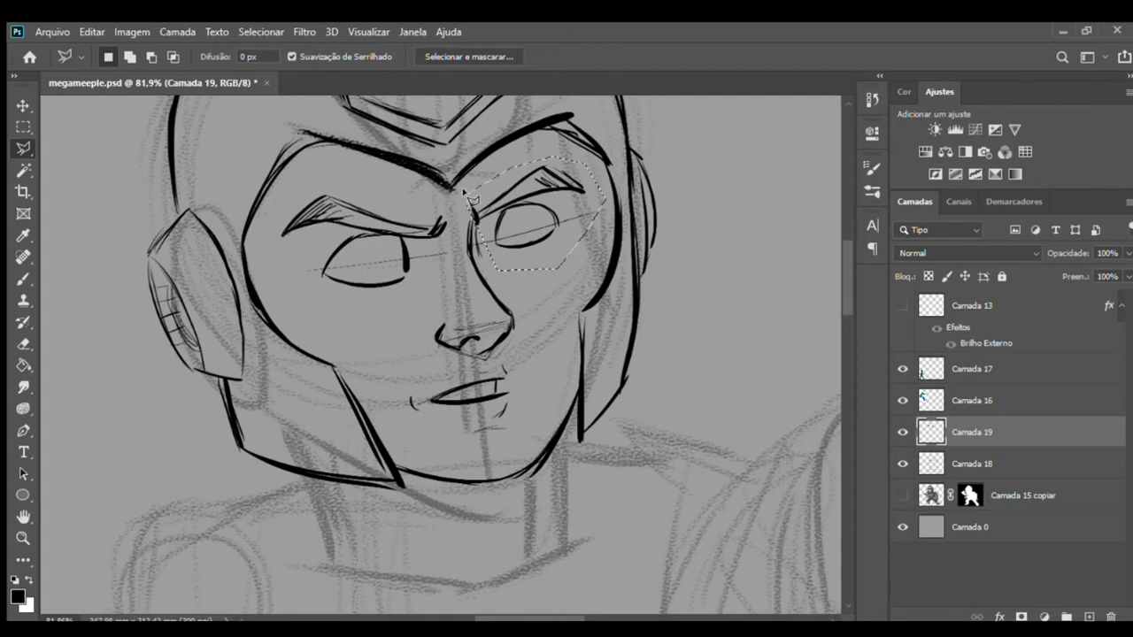
{"action": "key", "text": "v"}
{"action": "left_click_drag", "start_coordinate": [522, 219], "coordinate": [522, 233]}
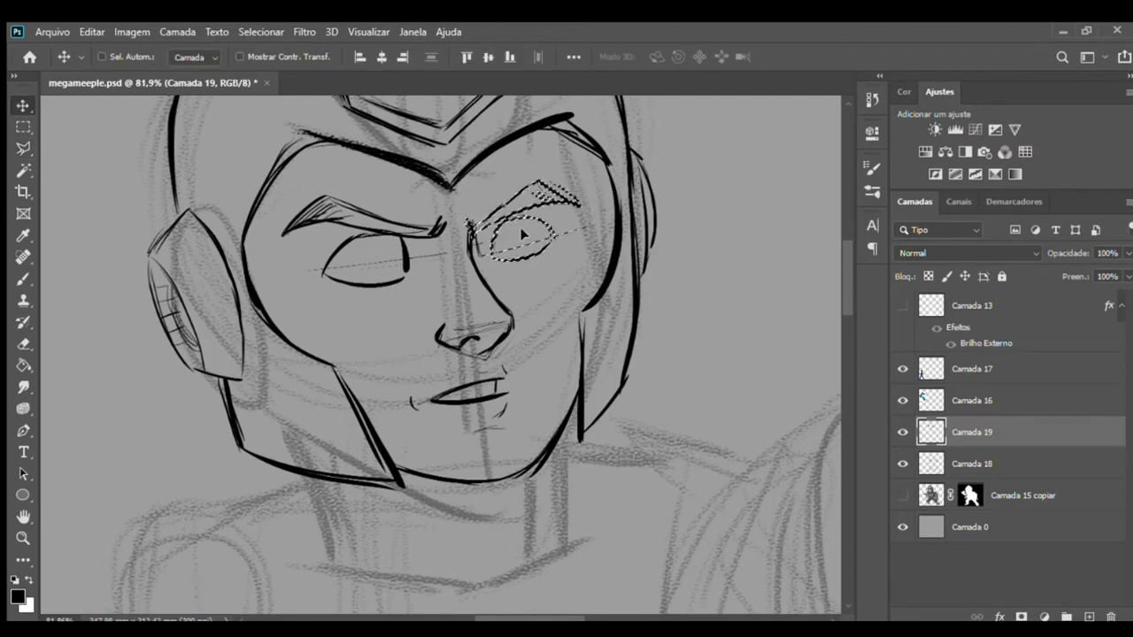
- Enlarge and slightly tilt the right eye with Free Transform, then apply and deselect
{"action": "key", "text": "ctrl+t"}
{"action": "left_click_drag", "start_coordinate": [573, 187], "coordinate": [601, 169]}
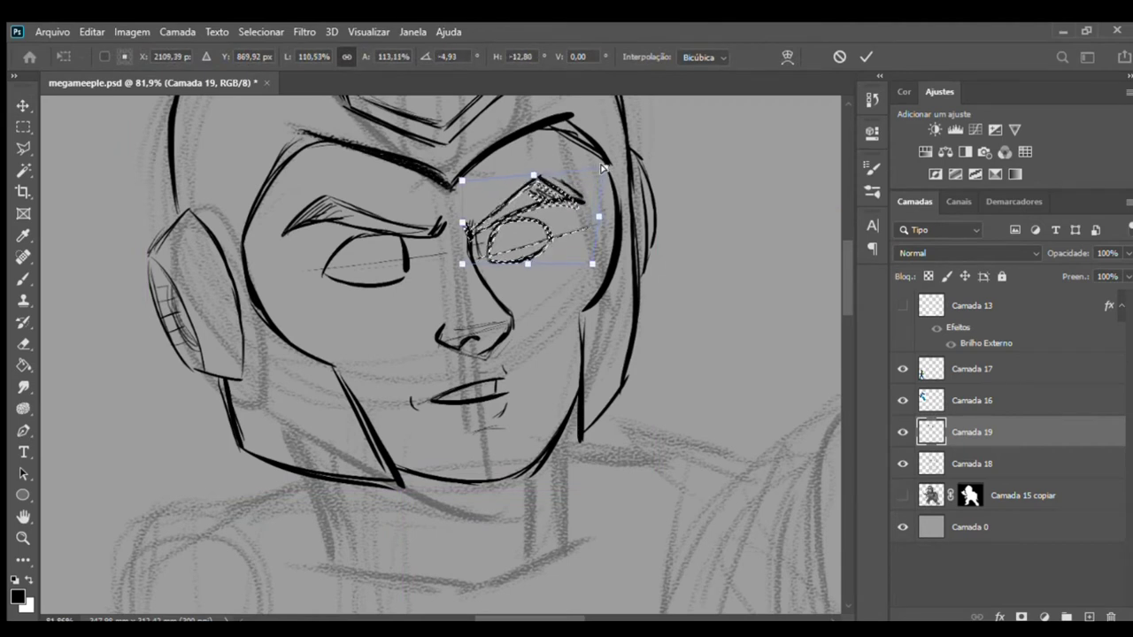
{"action": "left_click_drag", "start_coordinate": [462, 180], "coordinate": [467, 167]}
{"action": "left_click_drag", "start_coordinate": [607, 166], "coordinate": [597, 178]}
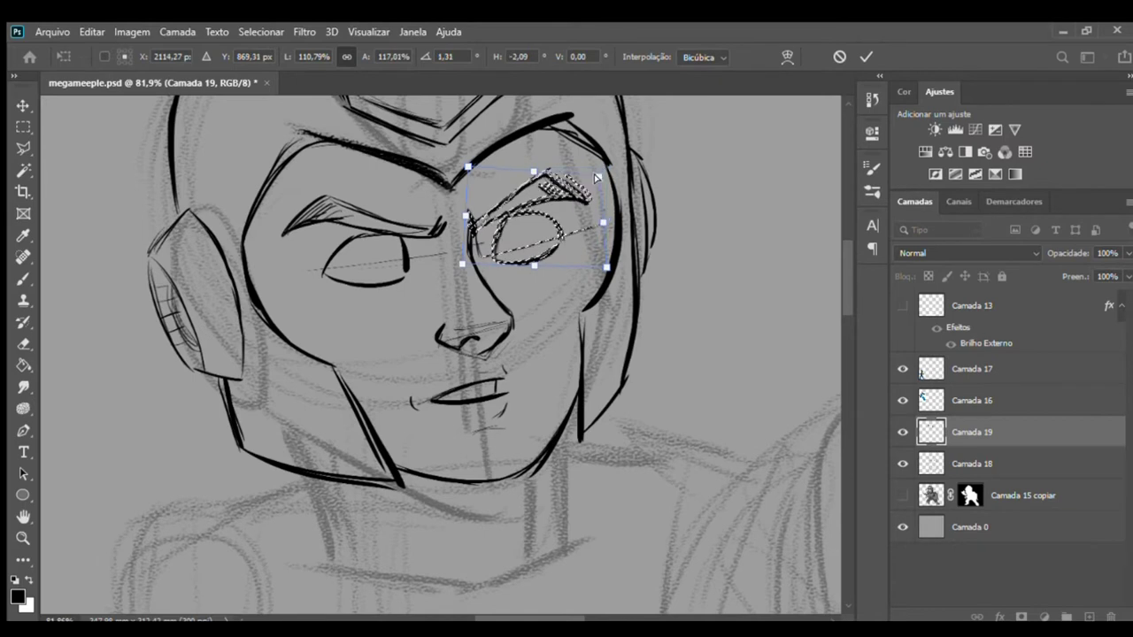
{"action": "mouse_move", "coordinate": [534, 266]}
{"action": "left_mouse_down"}
{"action": "mouse_move", "coordinate": [524, 254]}
{"action": "mouse_move", "coordinate": [527, 264]}
{"action": "left_mouse_up"}
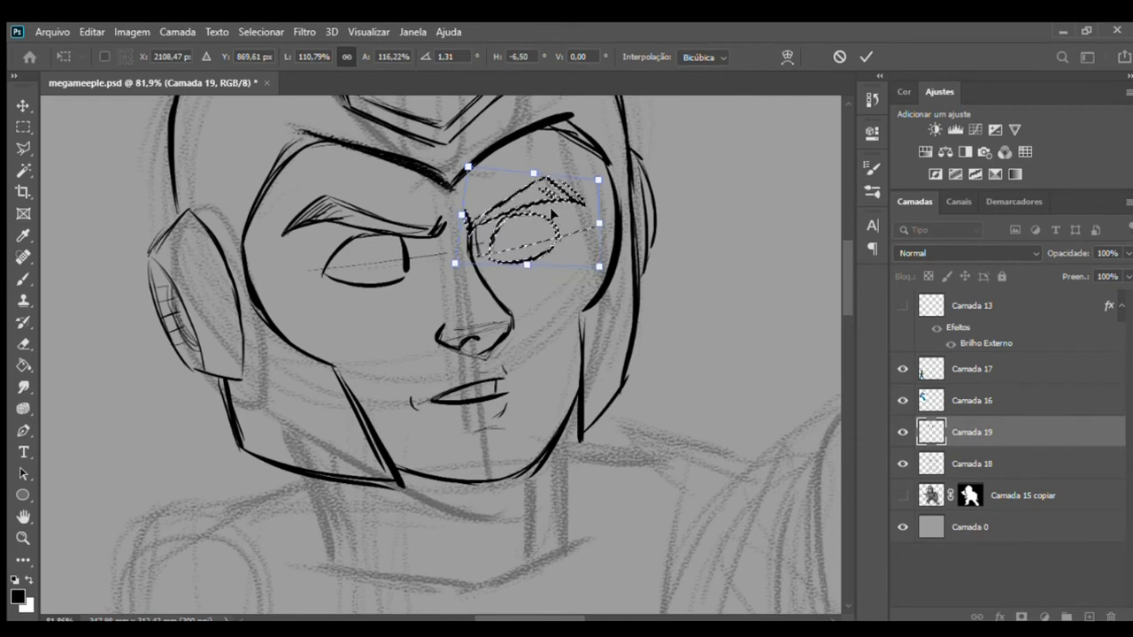
{"action": "key", "text": "Return"}
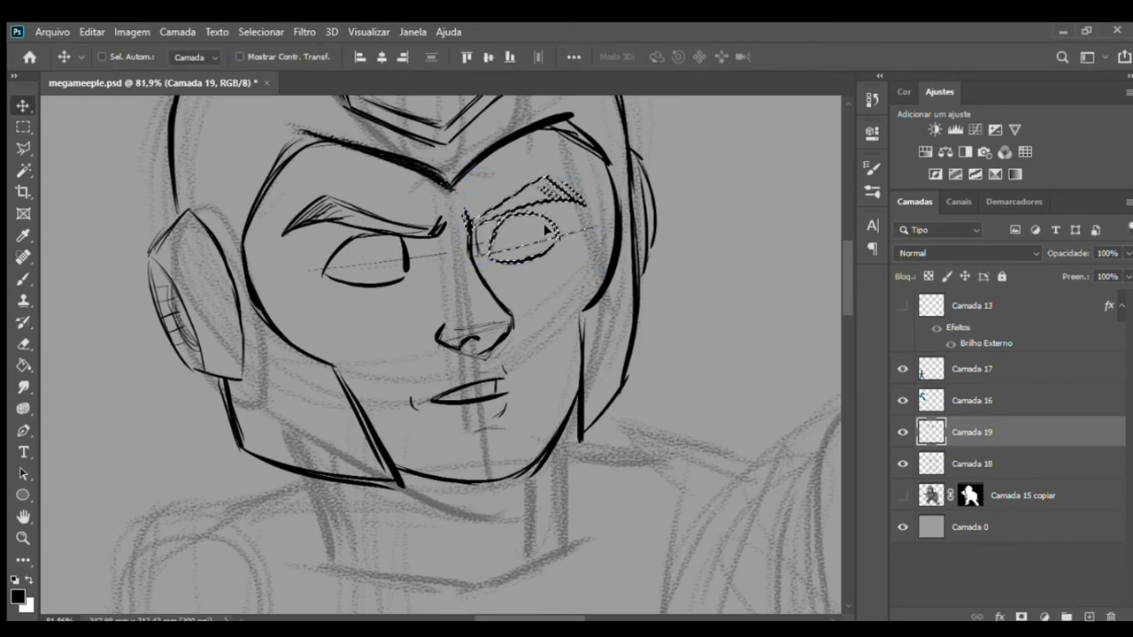
{"action": "key", "text": "ctrl+d"}
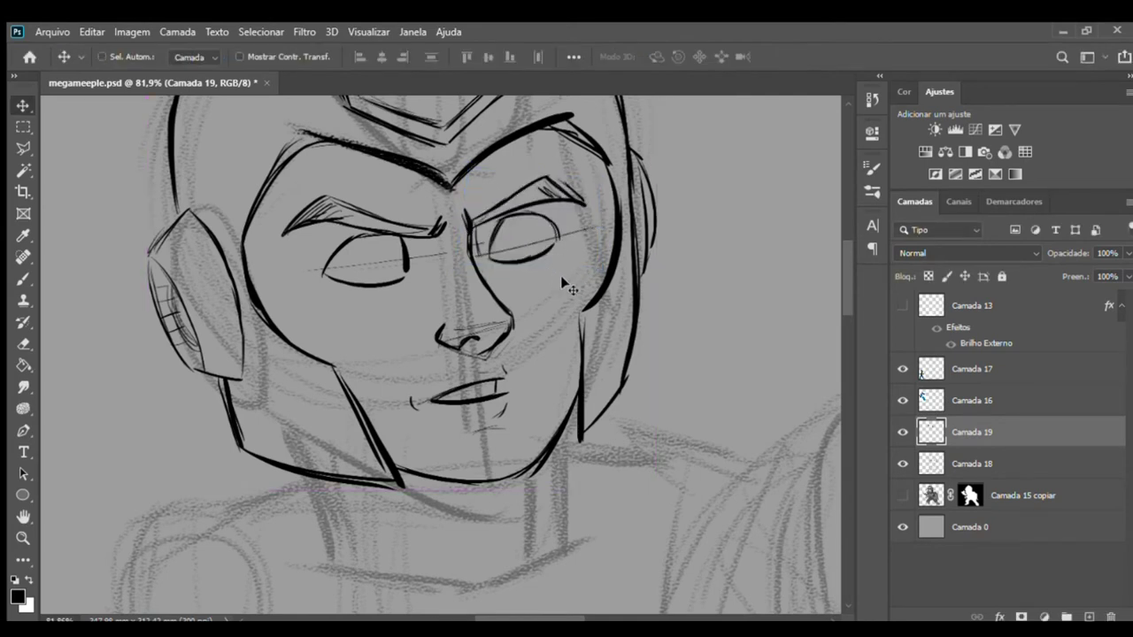
- Compare with the references, then ink the left face contour, cheek and jaw line
{"action": "key", "text": "z"}
{"action": "left_click_drag", "start_coordinate": [560, 275], "coordinate": [550, 314]}
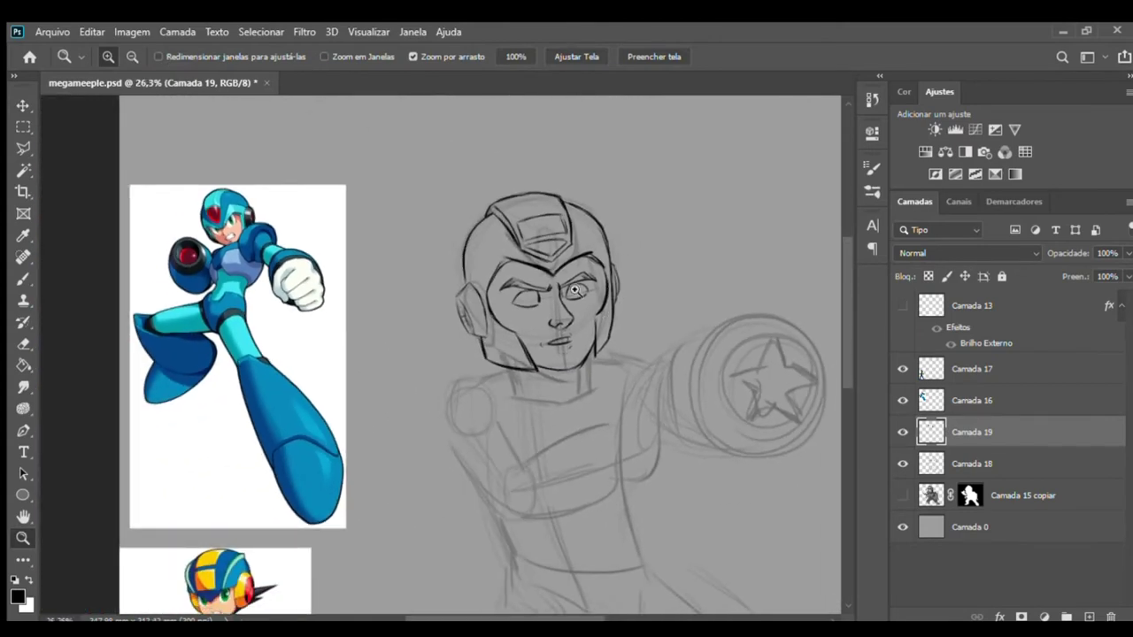
{"action": "left_click_drag", "start_coordinate": [614, 289], "coordinate": [629, 303]}
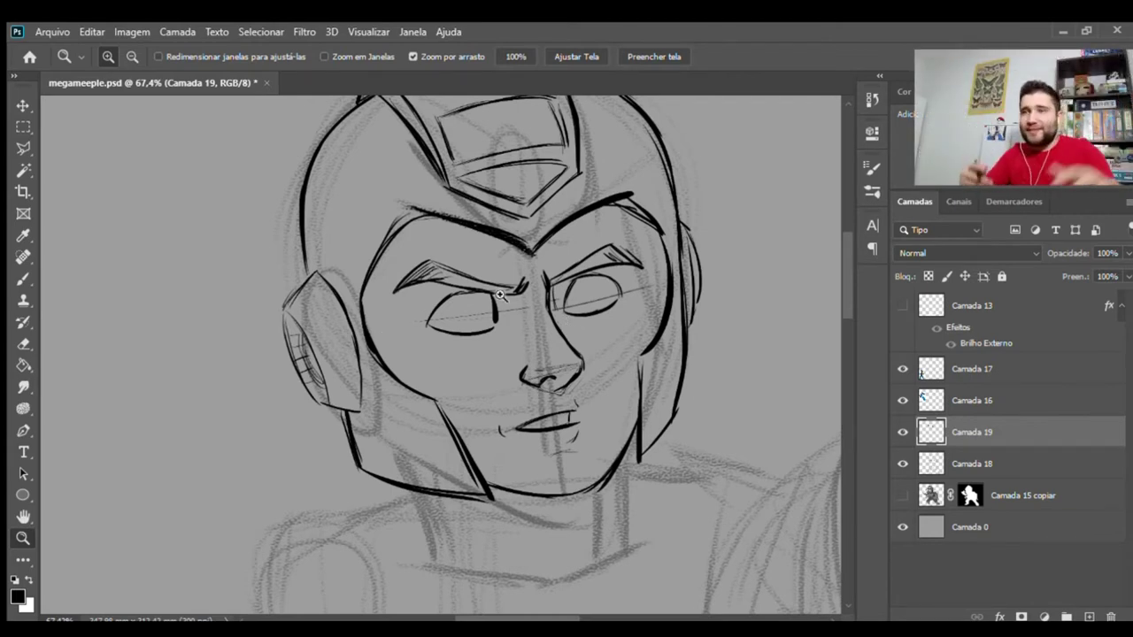
{"action": "key", "text": "b"}
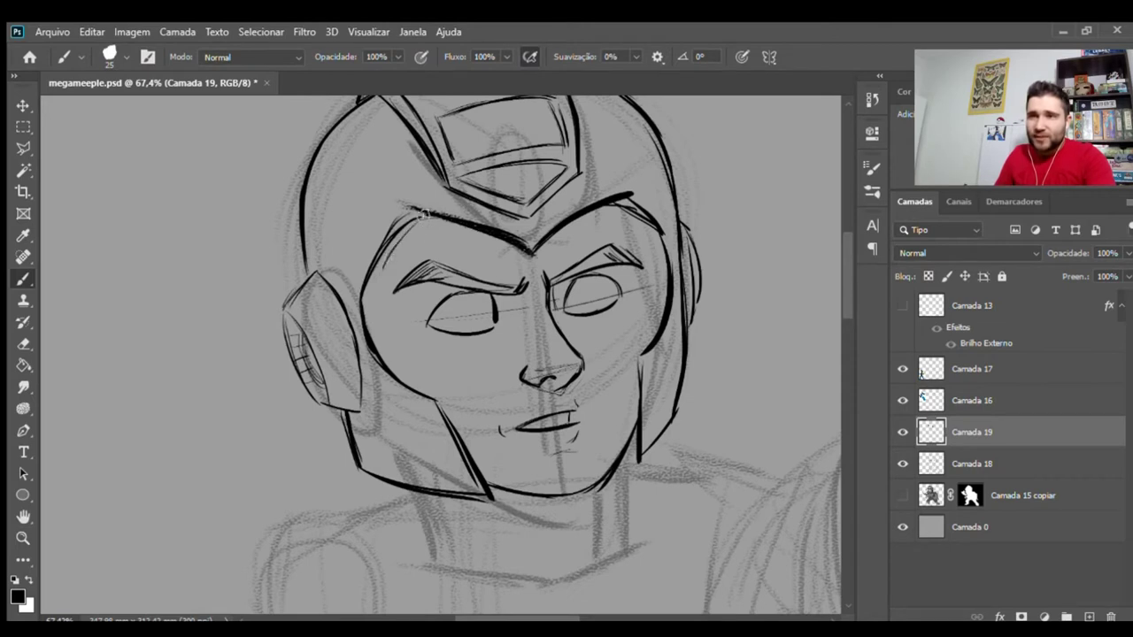
{"action": "left_click_drag", "start_coordinate": [388, 257], "coordinate": [386, 354]}
{"action": "left_click_drag", "start_coordinate": [376, 305], "coordinate": [443, 394]}
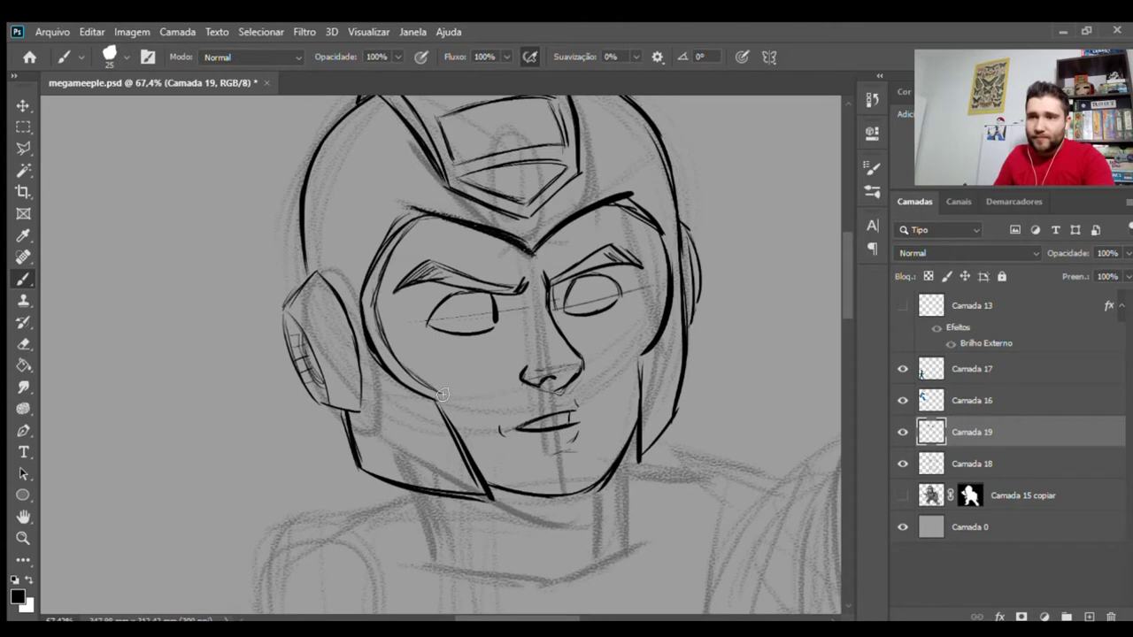
{"action": "mouse_move", "coordinate": [440, 400]}
{"action": "left_mouse_down"}
{"action": "mouse_move", "coordinate": [485, 491]}
{"action": "mouse_move", "coordinate": [478, 477]}
{"action": "left_mouse_up"}
- Ink the right cheek and inner helmet line, erasing and redrawing the right helmet edge
{"action": "left_click_drag", "start_coordinate": [634, 358], "coordinate": [631, 394]}
{"action": "mouse_move", "coordinate": [634, 215]}
{"action": "left_mouse_down"}
{"action": "mouse_move", "coordinate": [657, 241]}
{"action": "mouse_move", "coordinate": [642, 329]}
{"action": "left_mouse_up"}
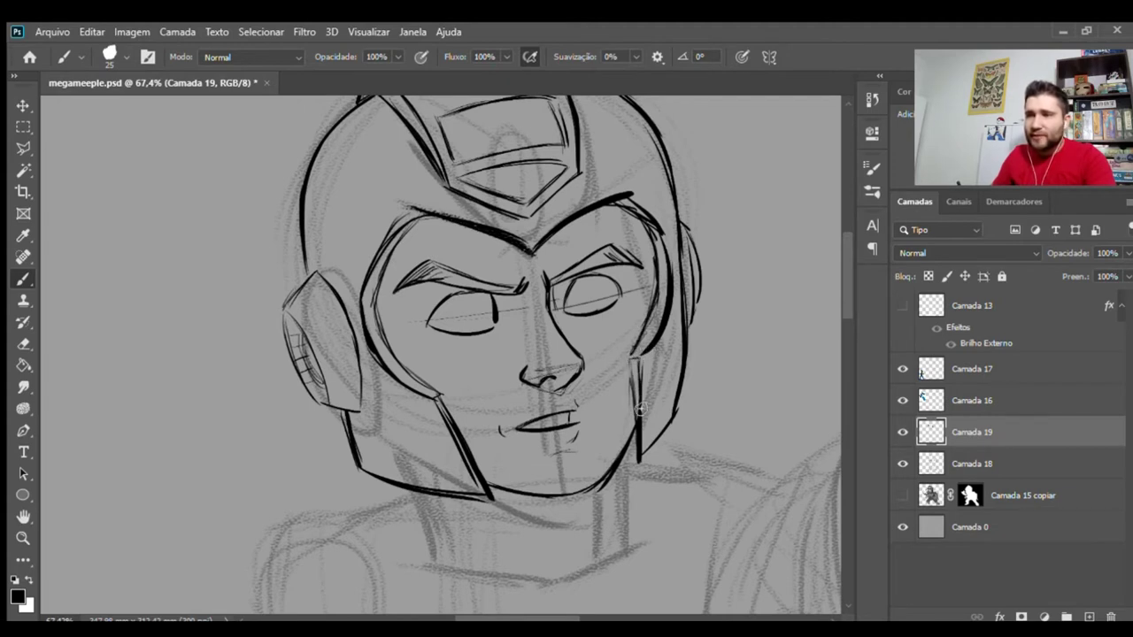
{"action": "key", "text": "e"}
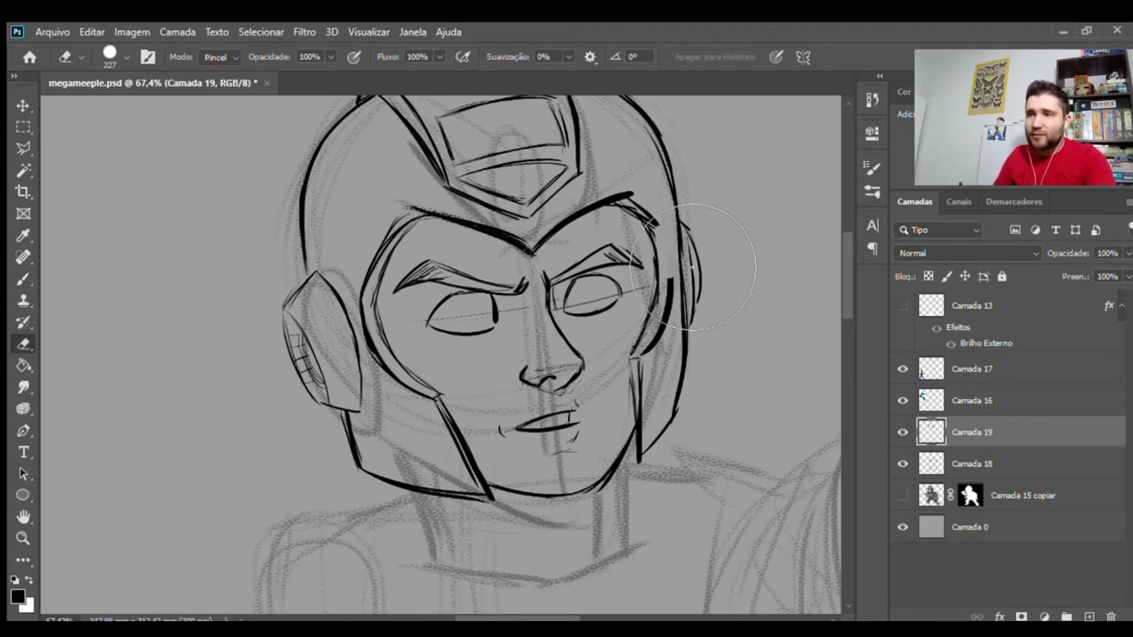
{"action": "left_click_drag", "start_coordinate": [684, 257], "coordinate": [686, 284]}
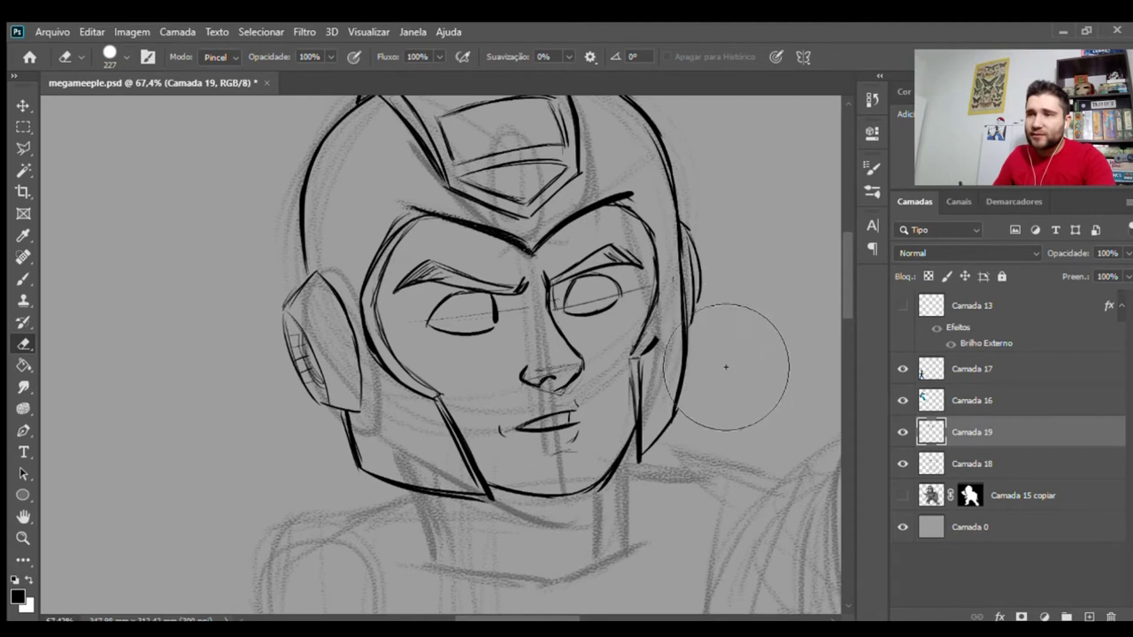
{"action": "key", "text": "b"}
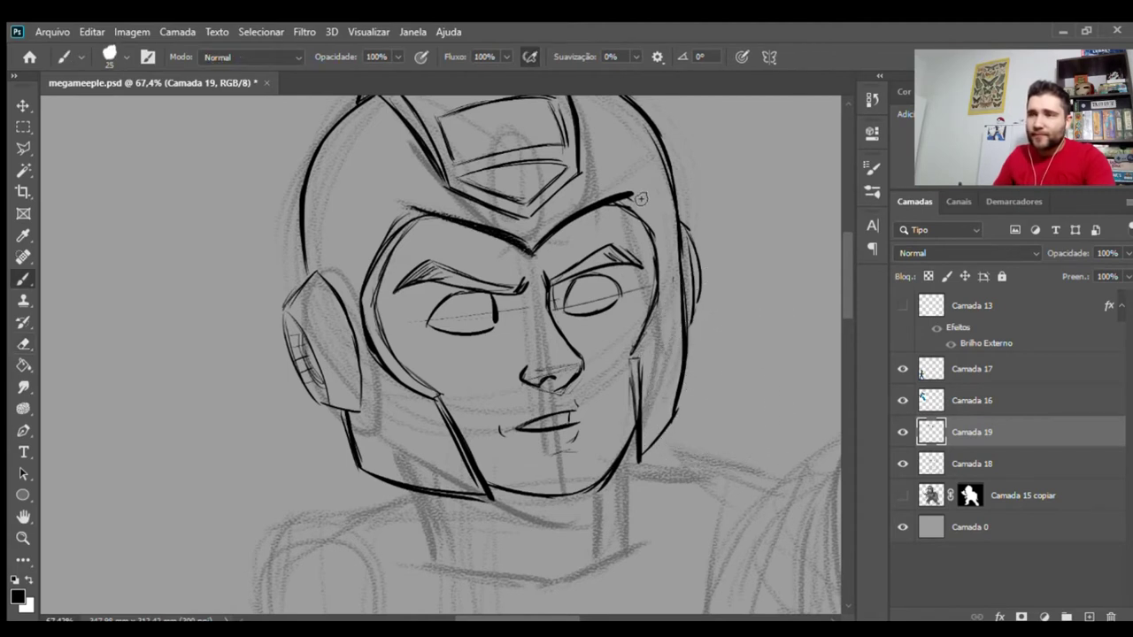
{"action": "mouse_move", "coordinate": [628, 196]}
{"action": "left_mouse_down"}
{"action": "mouse_move", "coordinate": [661, 247]}
{"action": "mouse_move", "coordinate": [637, 372]}
{"action": "left_mouse_up"}
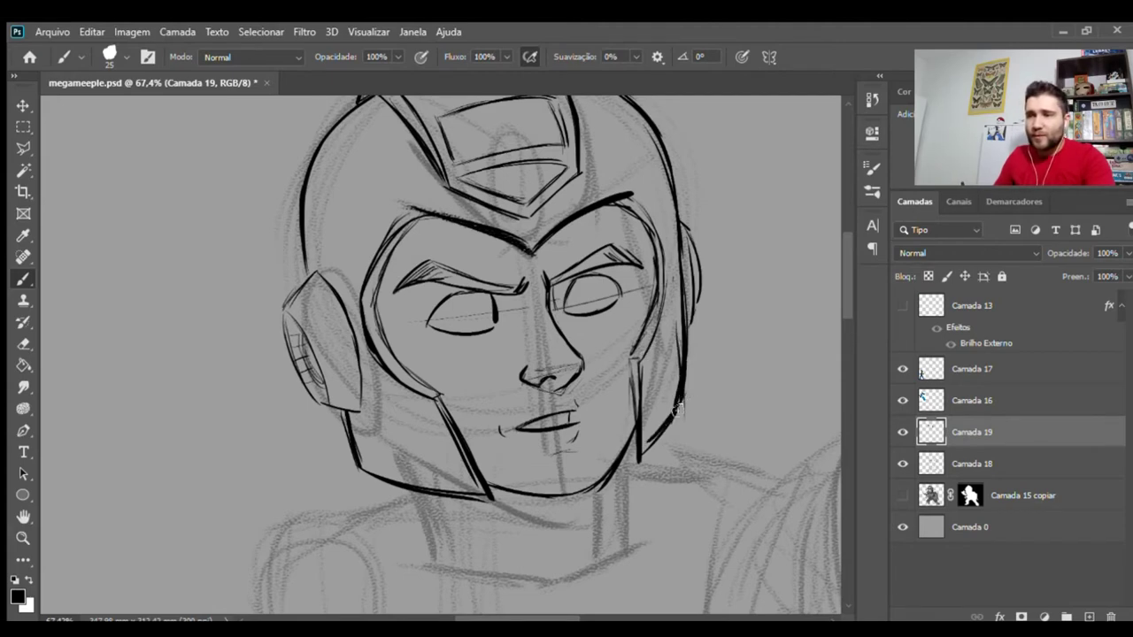
{"action": "key", "text": "z"}
{"action": "mouse_move", "coordinate": [623, 403]}
{"action": "left_mouse_down"}
{"action": "mouse_move", "coordinate": [549, 403]}
{"action": "mouse_move", "coordinate": [608, 273]}
{"action": "mouse_move", "coordinate": [589, 392]}
{"action": "mouse_move", "coordinate": [594, 362]}
{"action": "left_mouse_up"}
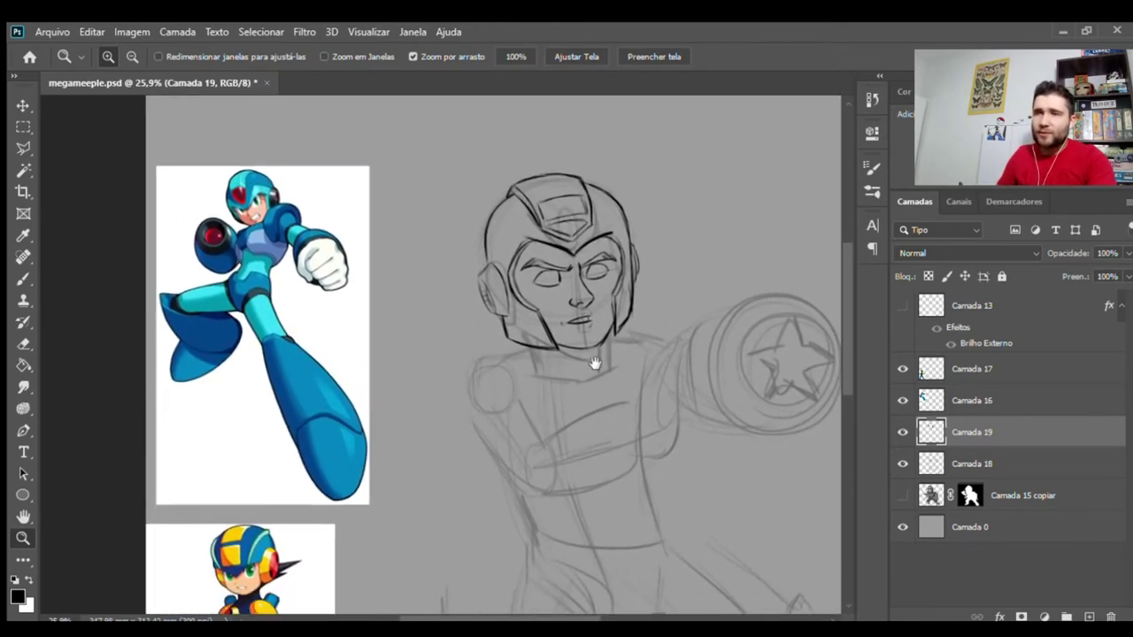
- Replace the old ear sketch with an inked ear piece, including cross lines and hatching
{"action": "left_click", "coordinate": [528, 270]}
{"action": "left_click", "coordinate": [529, 270]}
{"action": "key", "text": "e"}
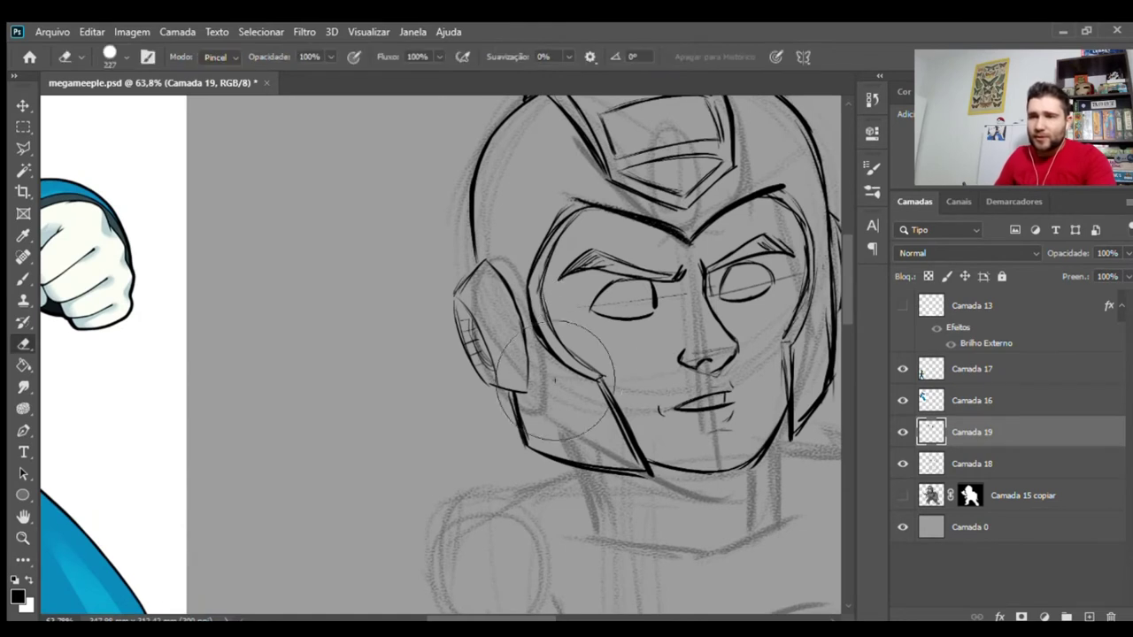
{"action": "left_click_drag", "start_coordinate": [519, 359], "coordinate": [533, 345]}
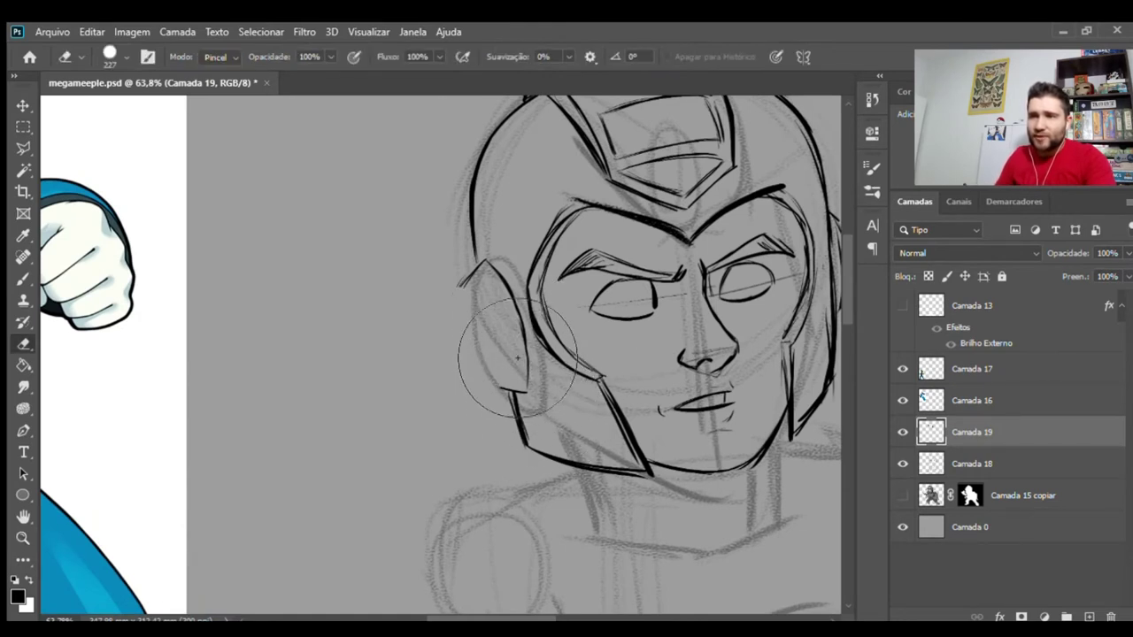
{"action": "key", "text": "b"}
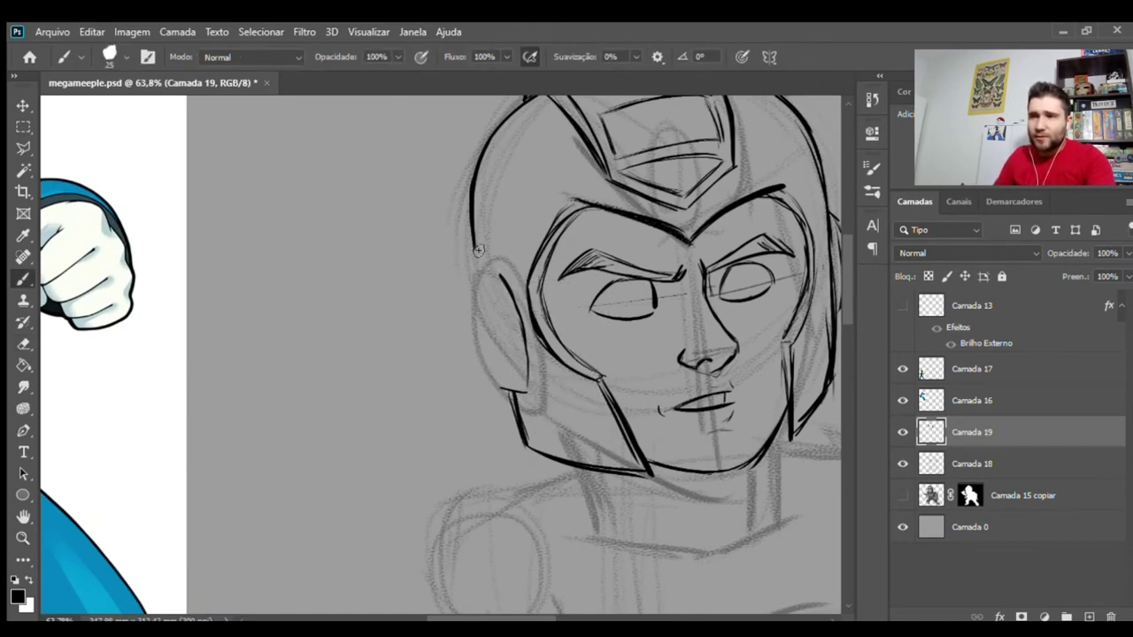
{"action": "left_click_drag", "start_coordinate": [484, 260], "coordinate": [454, 293]}
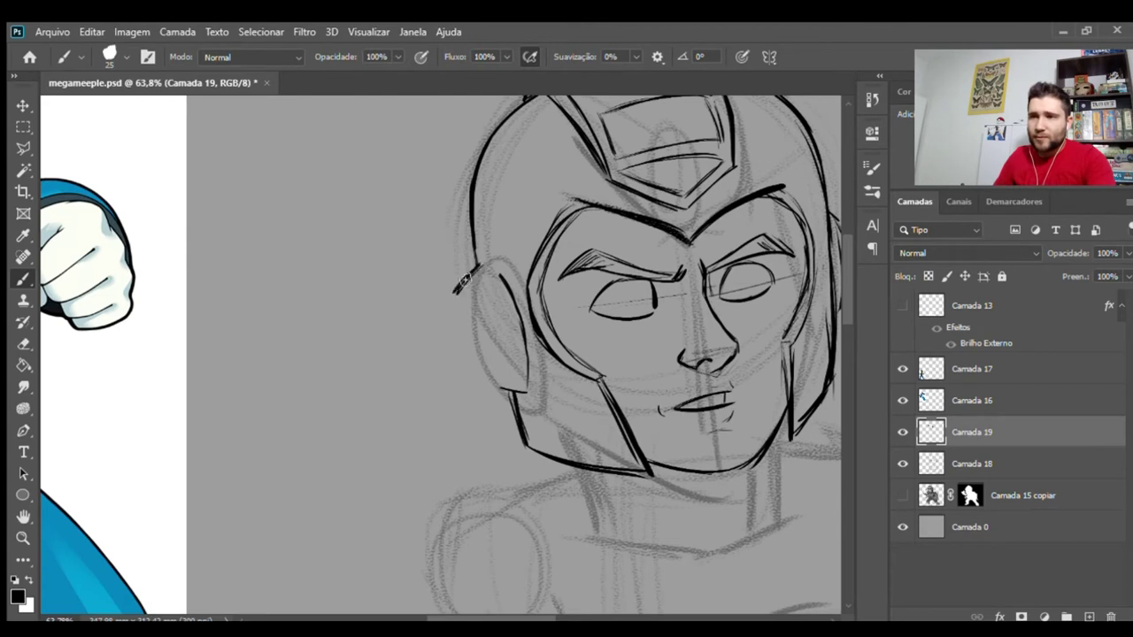
{"action": "left_click_drag", "start_coordinate": [458, 295], "coordinate": [489, 389]}
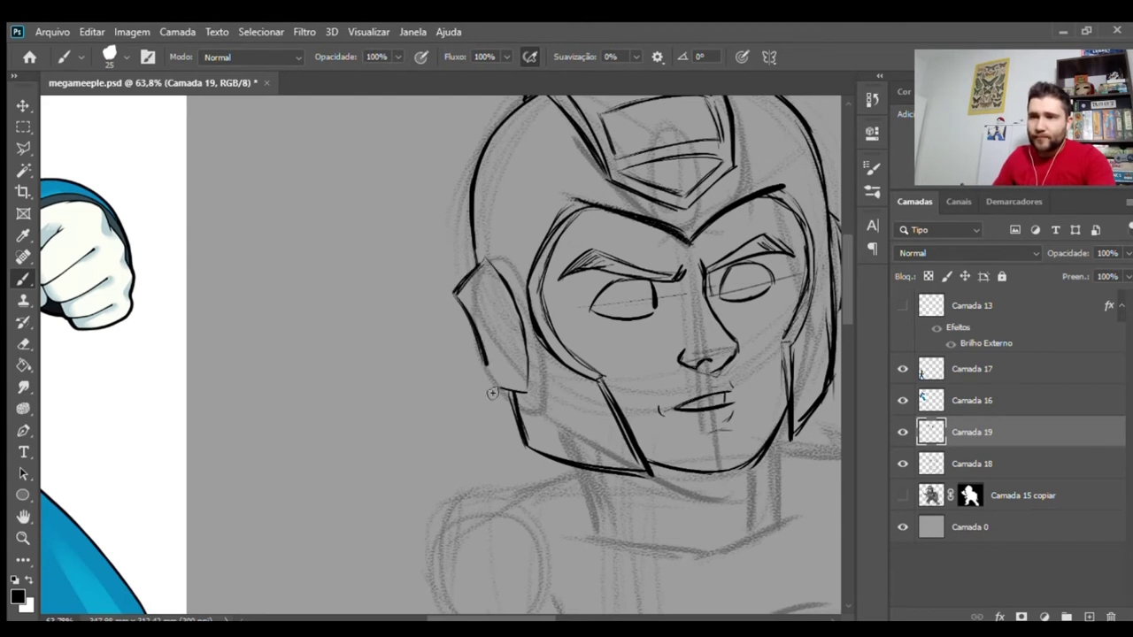
{"action": "mouse_move", "coordinate": [450, 293]}
{"action": "left_mouse_down"}
{"action": "mouse_move", "coordinate": [477, 379]}
{"action": "mouse_move", "coordinate": [527, 388]}
{"action": "left_mouse_up"}
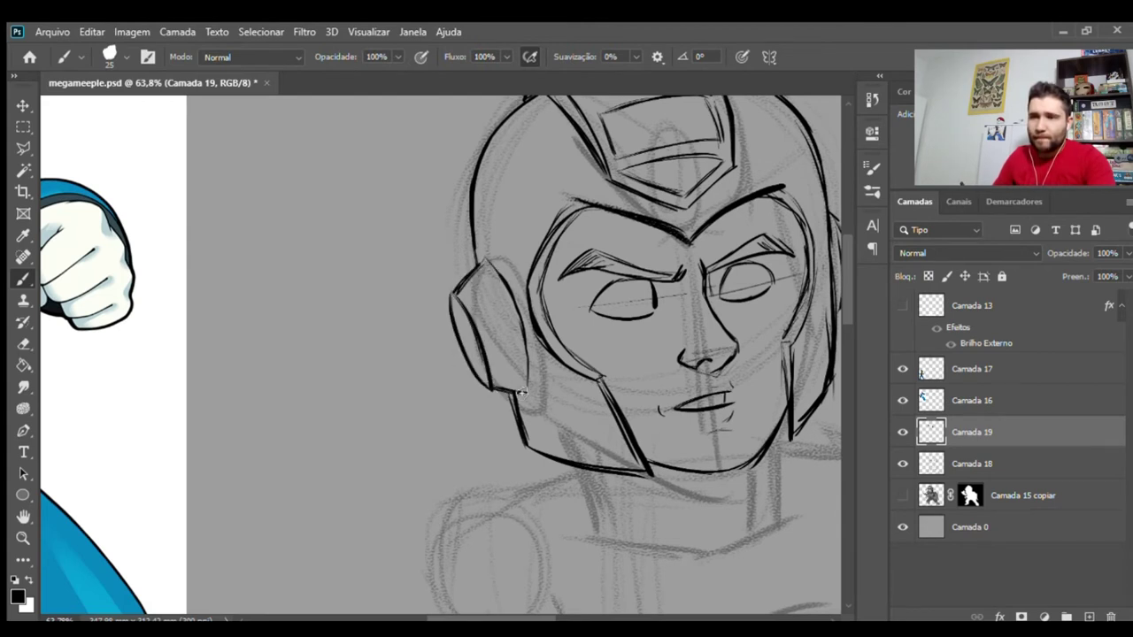
{"action": "left_click_drag", "start_coordinate": [474, 315], "coordinate": [509, 303]}
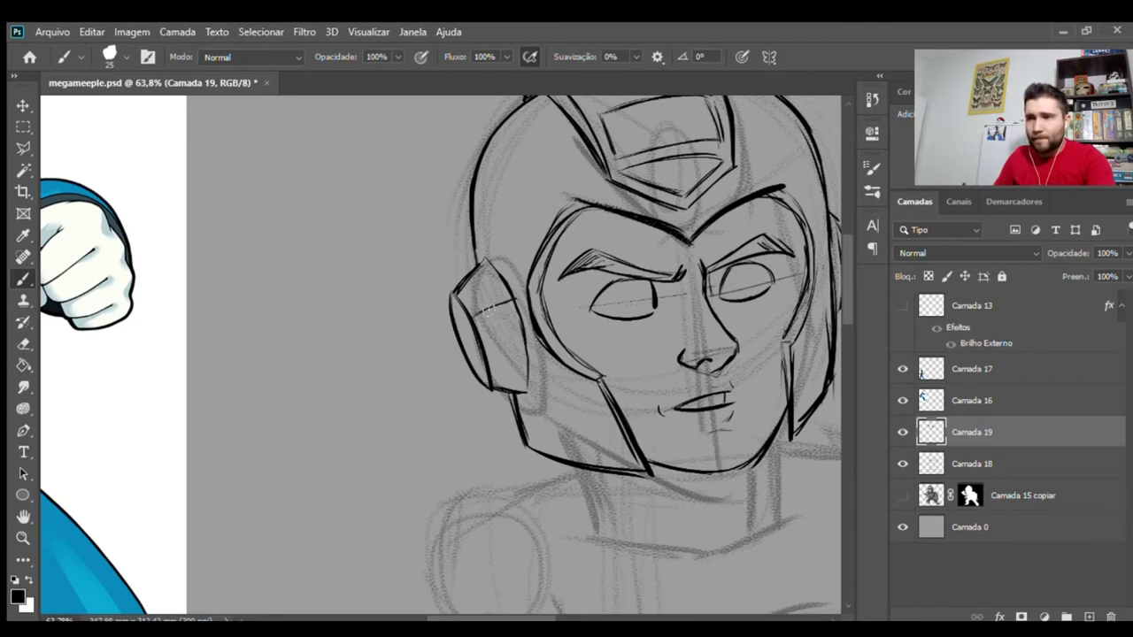
{"action": "left_click_drag", "start_coordinate": [488, 297], "coordinate": [502, 293]}
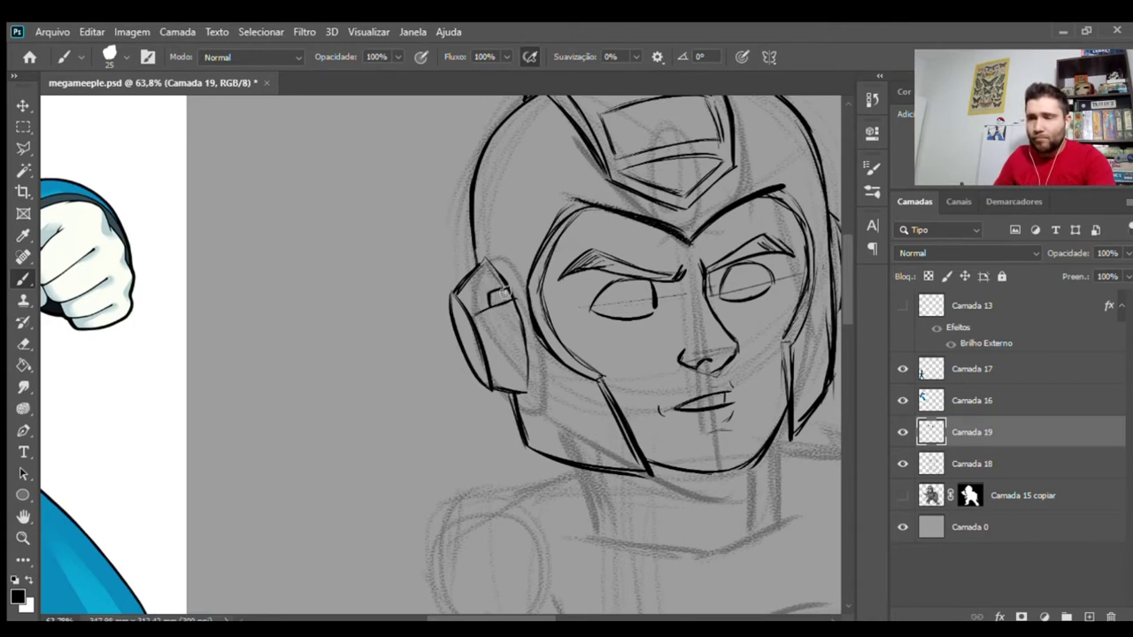
{"action": "left_click_drag", "start_coordinate": [461, 330], "coordinate": [475, 355]}
- Erase the right ear lines and redraw the right helmet edge as one stroke
{"action": "scroll", "coordinate": [508, 336], "scroll_direction": "right", "scroll_amount": 5}
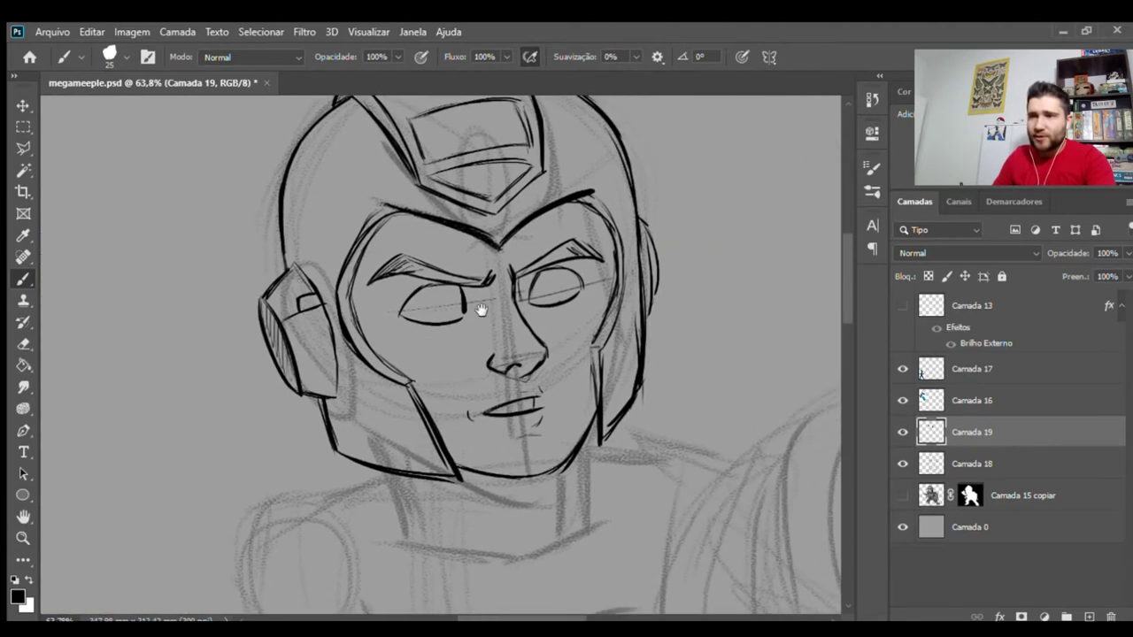
{"action": "key", "text": "e"}
{"action": "mouse_move", "coordinate": [717, 336]}
{"action": "left_mouse_down"}
{"action": "mouse_move", "coordinate": [709, 291]}
{"action": "mouse_move", "coordinate": [702, 313]}
{"action": "left_mouse_up"}
{"action": "key", "text": "b"}
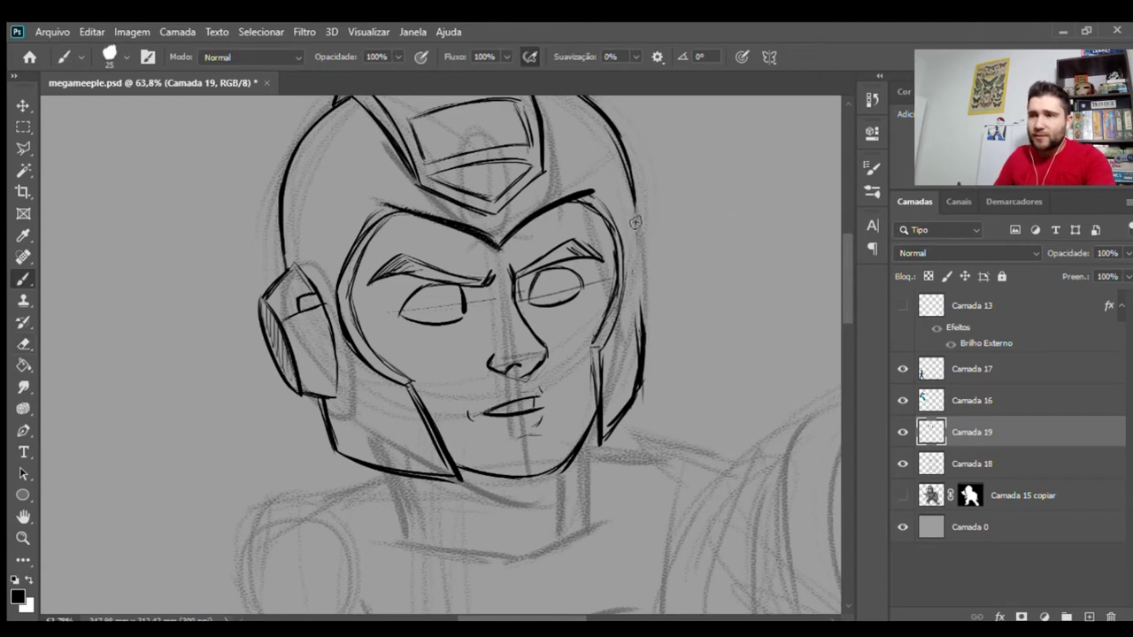
{"action": "left_click_drag", "start_coordinate": [629, 181], "coordinate": [636, 230]}
{"action": "mouse_move", "coordinate": [642, 318]}
{"action": "left_mouse_down"}
{"action": "mouse_move", "coordinate": [633, 157]}
{"action": "mouse_move", "coordinate": [638, 367]}
{"action": "left_mouse_up"}
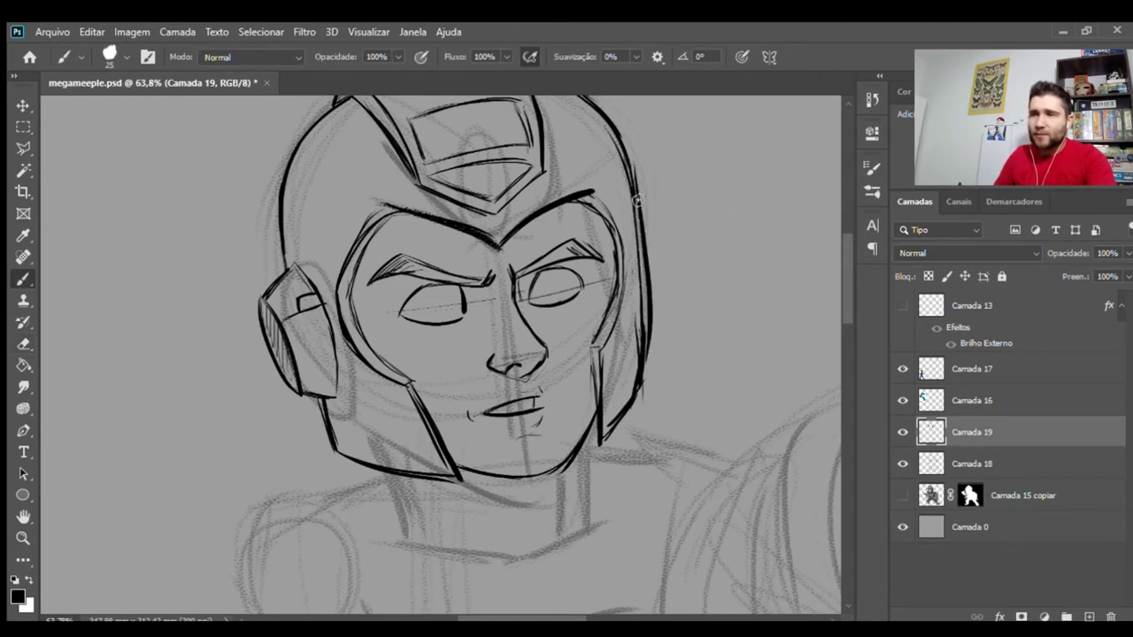
{"action": "key", "text": "ctrl+z"}
{"action": "left_click_drag", "start_coordinate": [634, 166], "coordinate": [632, 384]}
- Remove the diagonal jaw line and extend the right helmet edge down to the jaw
{"action": "key", "text": "e"}
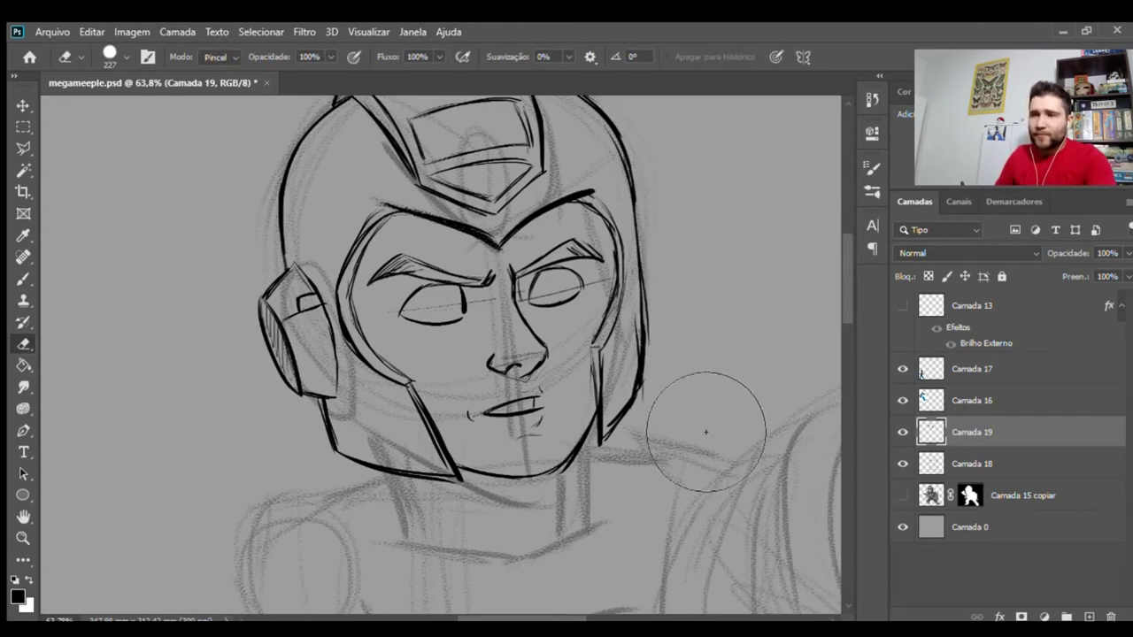
{"action": "left_click_drag", "start_coordinate": [711, 410], "coordinate": [698, 405]}
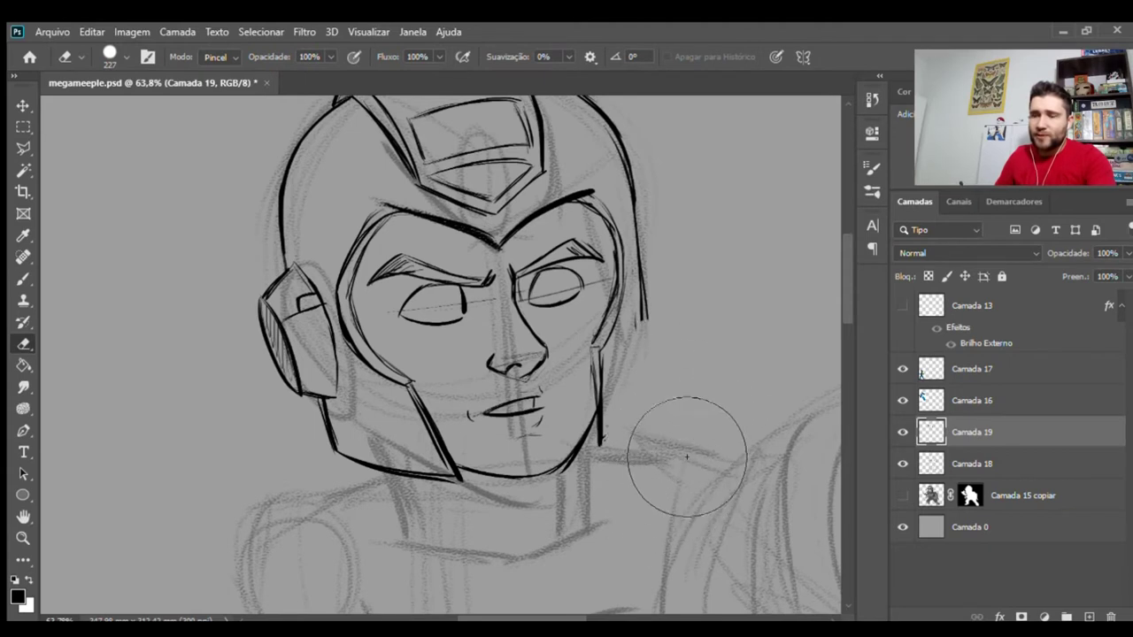
{"action": "left_click_drag", "start_coordinate": [670, 463], "coordinate": [659, 434]}
{"action": "key", "text": "b"}
{"action": "left_click_drag", "start_coordinate": [639, 270], "coordinate": [646, 379]}
{"action": "left_click_drag", "start_coordinate": [644, 323], "coordinate": [643, 400]}
{"action": "mouse_move", "coordinate": [602, 447]}
{"action": "left_mouse_down"}
{"action": "mouse_move", "coordinate": [641, 398]}
{"action": "mouse_move", "coordinate": [611, 438]}
{"action": "left_mouse_up"}
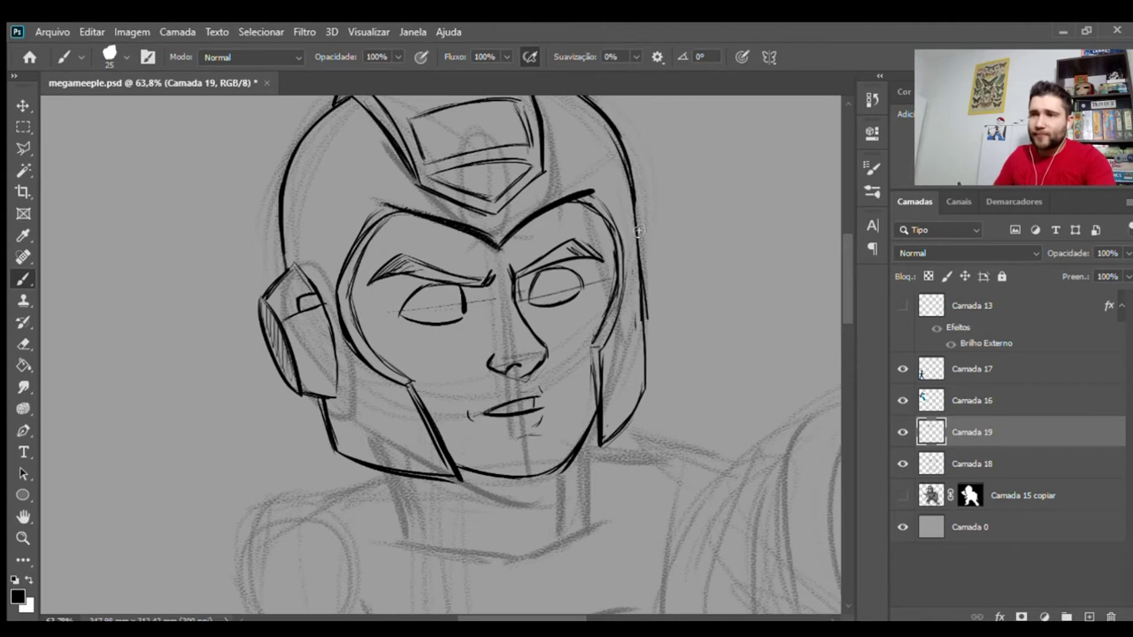
{"action": "left_click_drag", "start_coordinate": [640, 225], "coordinate": [660, 291]}
{"action": "left_click_drag", "start_coordinate": [644, 228], "coordinate": [656, 307]}
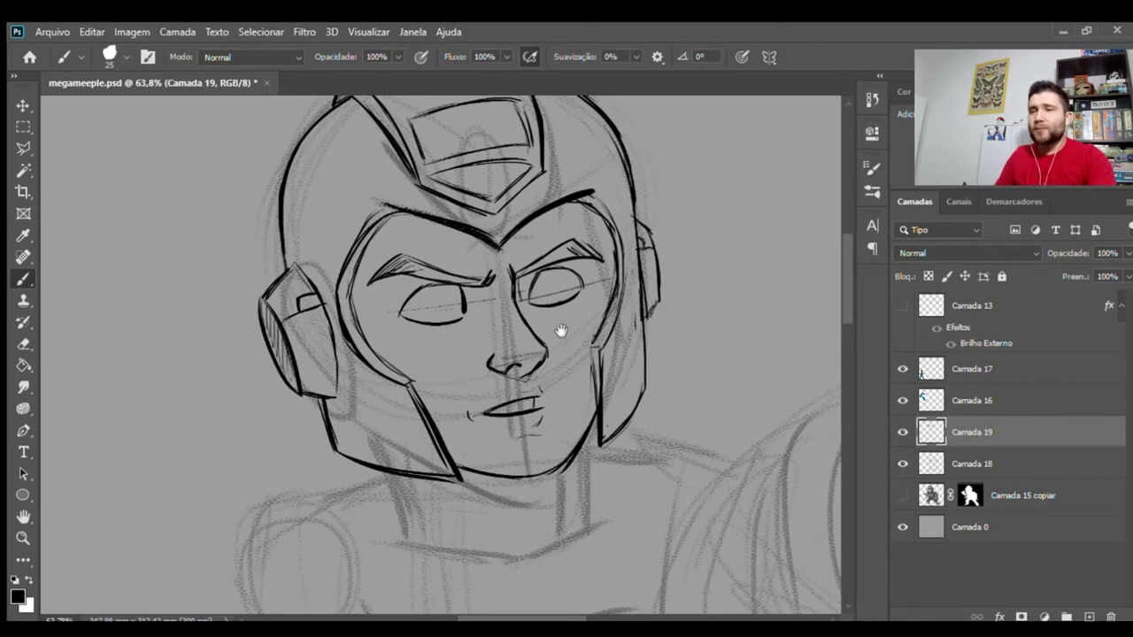
{"action": "left_click_drag", "start_coordinate": [511, 385], "coordinate": [523, 301]}
- Ink the curved neck outline under the chin
{"action": "left_click_drag", "start_coordinate": [496, 392], "coordinate": [487, 312]}
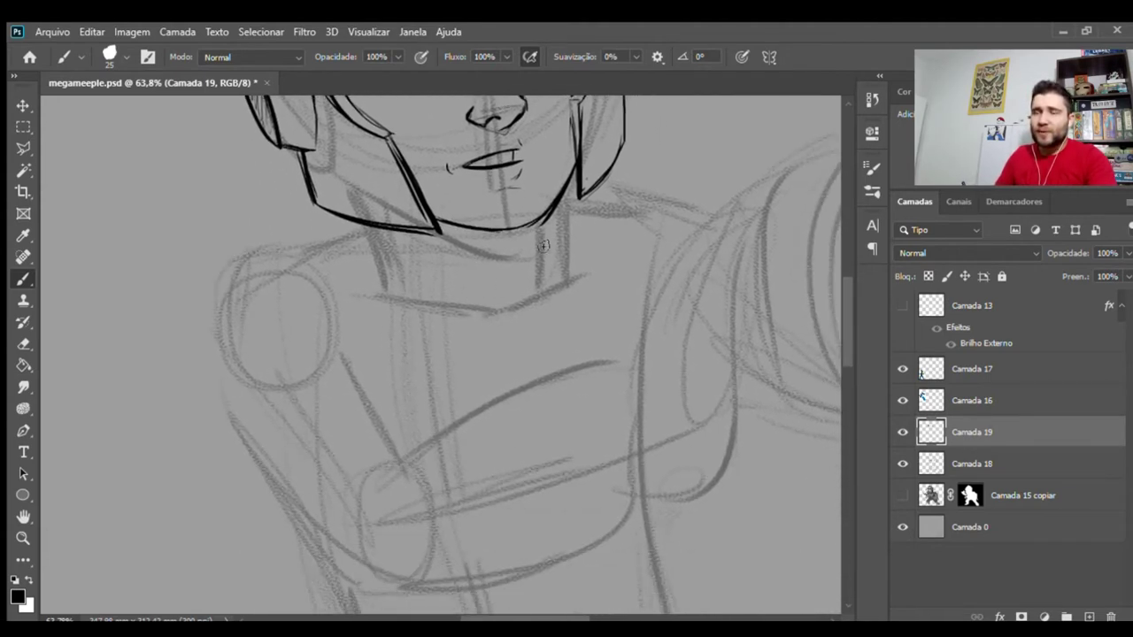
{"action": "left_click_drag", "start_coordinate": [533, 231], "coordinate": [531, 280]}
{"action": "mouse_move", "coordinate": [453, 302]}
{"action": "left_mouse_down"}
{"action": "mouse_move", "coordinate": [537, 306]}
{"action": "mouse_move", "coordinate": [545, 324]}
{"action": "left_mouse_up"}
{"action": "mouse_move", "coordinate": [394, 287]}
{"action": "left_mouse_down"}
{"action": "mouse_move", "coordinate": [401, 335]}
{"action": "mouse_move", "coordinate": [483, 352]}
{"action": "mouse_move", "coordinate": [536, 326]}
{"action": "left_mouse_up"}
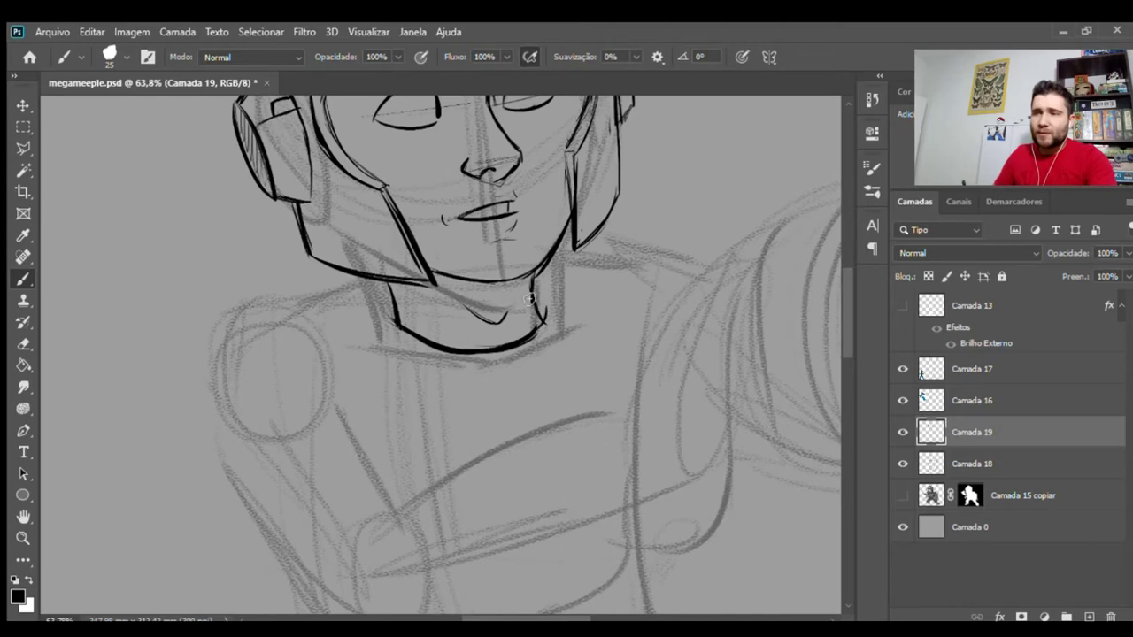
- Zoom out beside the references and erase the stray neck line
{"action": "key", "text": "z"}
{"action": "left_click", "coordinate": [493, 336], "text": "alt"}
{"action": "mouse_move", "coordinate": [336, 345]}
{"action": "left_mouse_down"}
{"action": "mouse_move", "coordinate": [516, 354]}
{"action": "mouse_move", "coordinate": [460, 331]}
{"action": "mouse_move", "coordinate": [348, 342]}
{"action": "left_mouse_up"}
{"action": "mouse_move", "coordinate": [602, 301]}
{"action": "left_mouse_down"}
{"action": "mouse_move", "coordinate": [414, 386]}
{"action": "mouse_move", "coordinate": [390, 449]}
{"action": "left_mouse_up"}
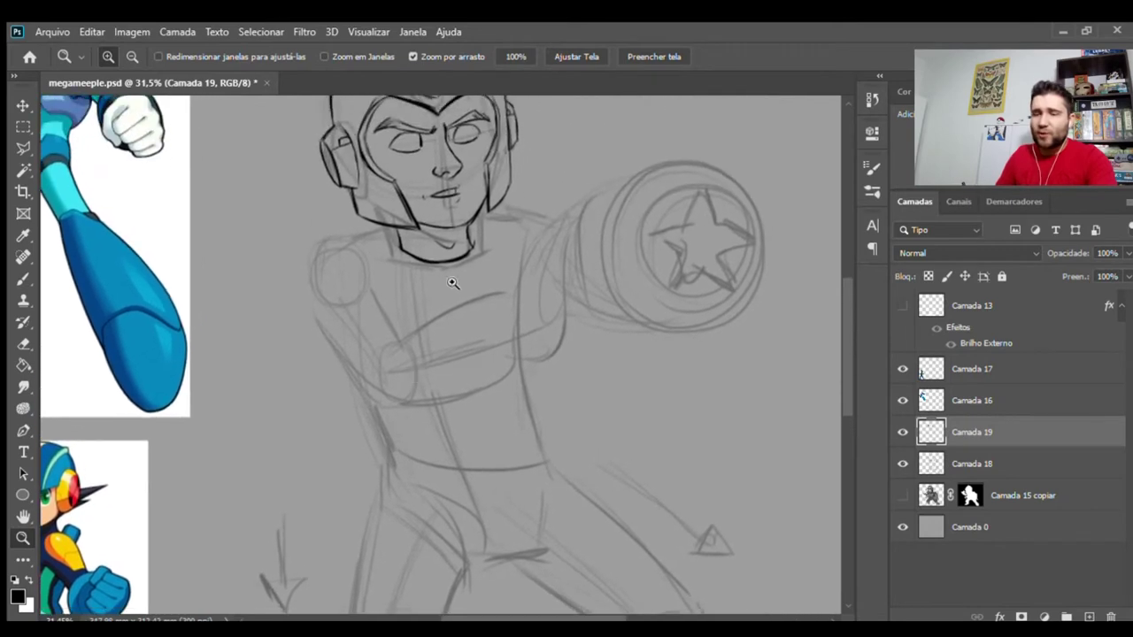
{"action": "key", "text": "e"}
{"action": "left_click_drag", "start_coordinate": [445, 288], "coordinate": [491, 286]}
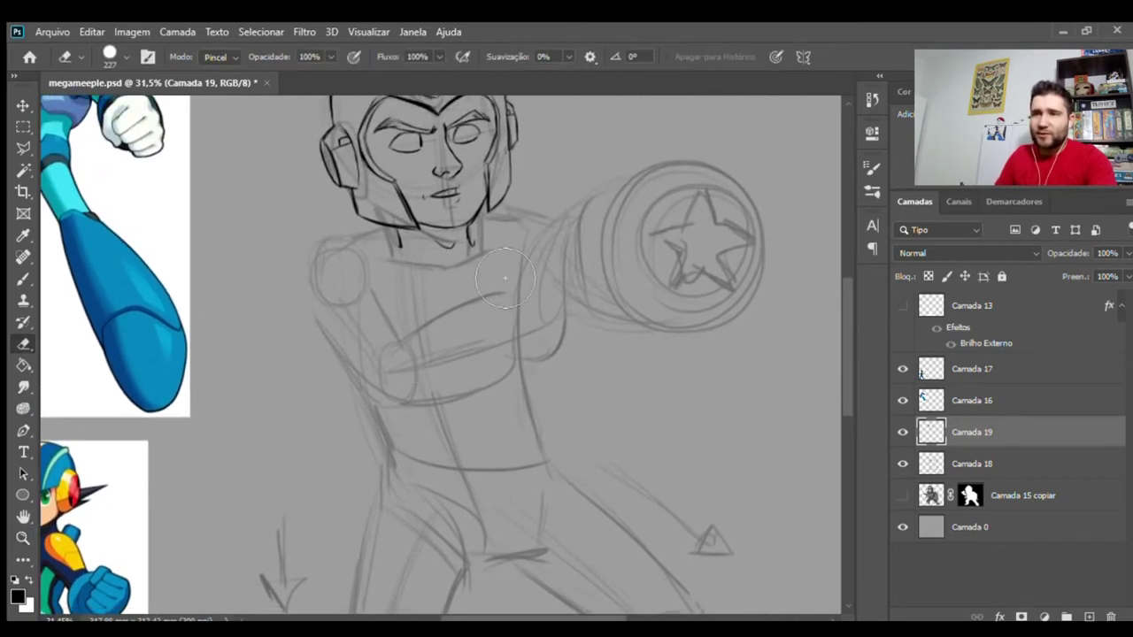
- Ink a rounded arc outlining the left shoulder pad
{"action": "key", "text": "b"}
{"action": "mouse_move", "coordinate": [362, 305]}
{"action": "left_mouse_down"}
{"action": "mouse_move", "coordinate": [402, 359]}
{"action": "mouse_move", "coordinate": [496, 236]}
{"action": "left_mouse_up"}
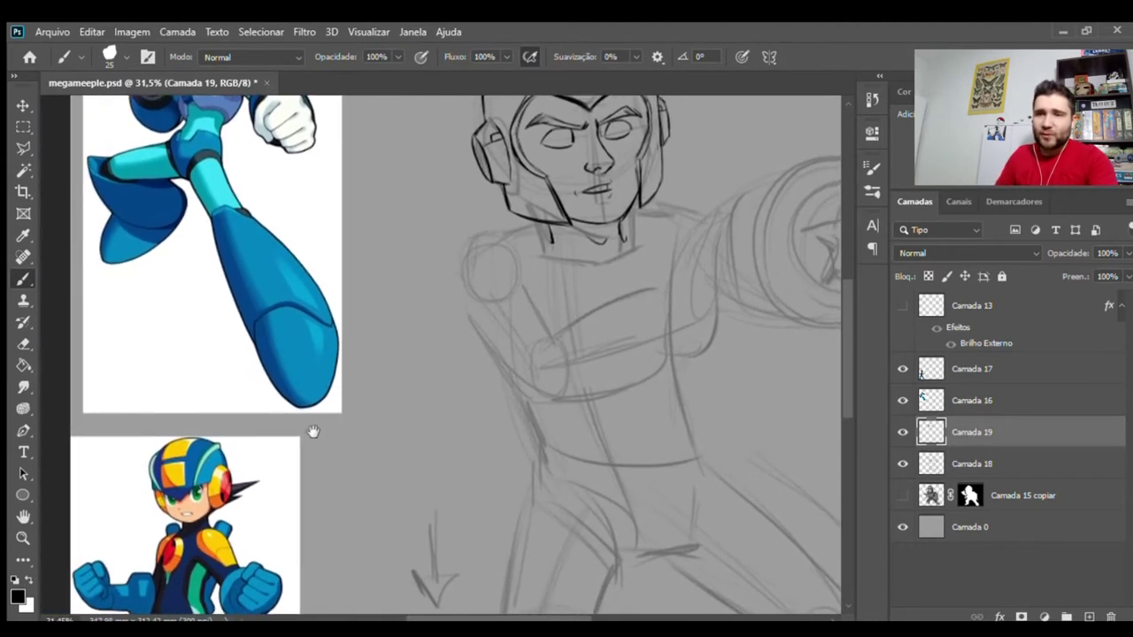
{"action": "mouse_move", "coordinate": [460, 269]}
{"action": "left_mouse_down"}
{"action": "mouse_move", "coordinate": [521, 255]}
{"action": "mouse_move", "coordinate": [528, 272]}
{"action": "left_mouse_up"}
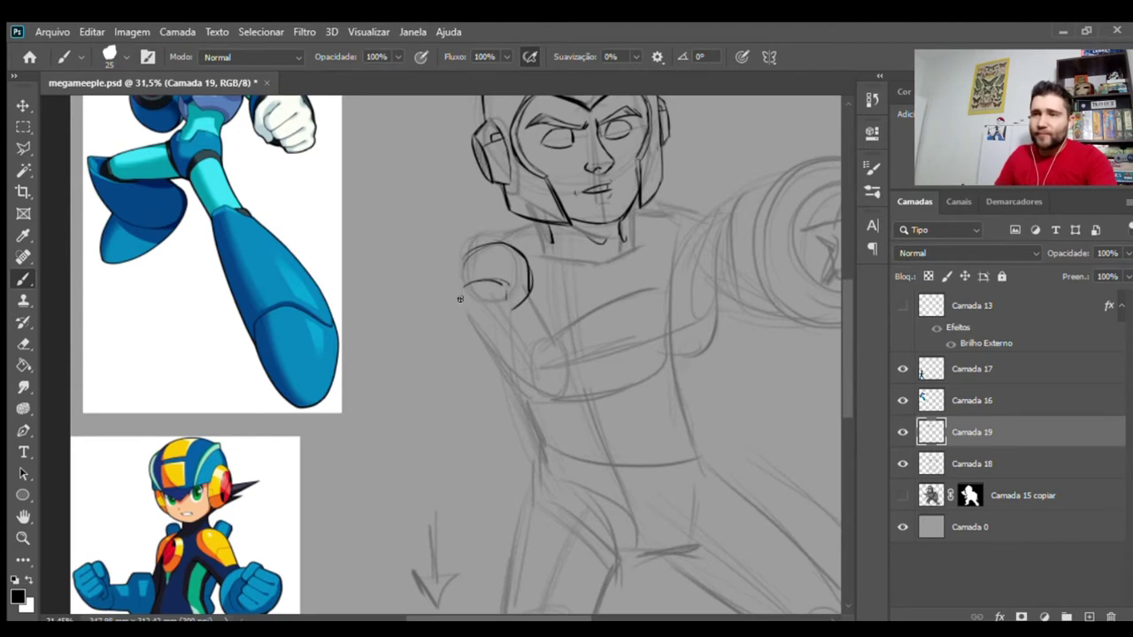
- Ink the shoulder pad's top, bottom and outer edges and the collar line under the chin
{"action": "left_click_drag", "start_coordinate": [476, 295], "coordinate": [462, 301]}
{"action": "left_click_drag", "start_coordinate": [462, 286], "coordinate": [502, 283]}
{"action": "scroll", "coordinate": [509, 281], "scroll_direction": "up", "scroll_amount": 3}
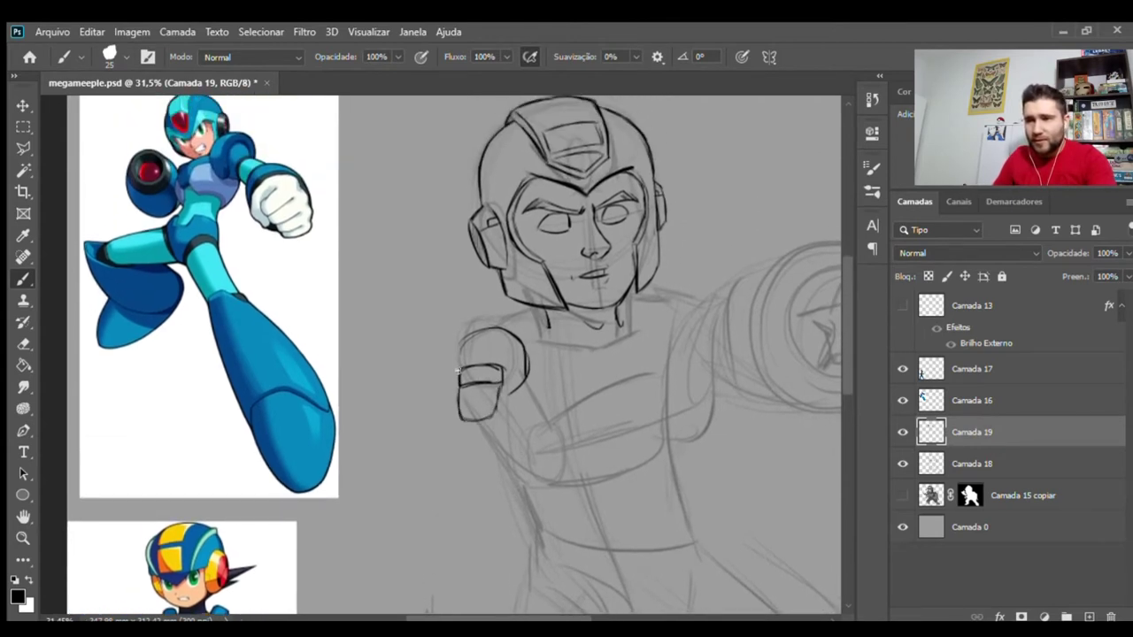
{"action": "left_click_drag", "start_coordinate": [454, 383], "coordinate": [488, 334]}
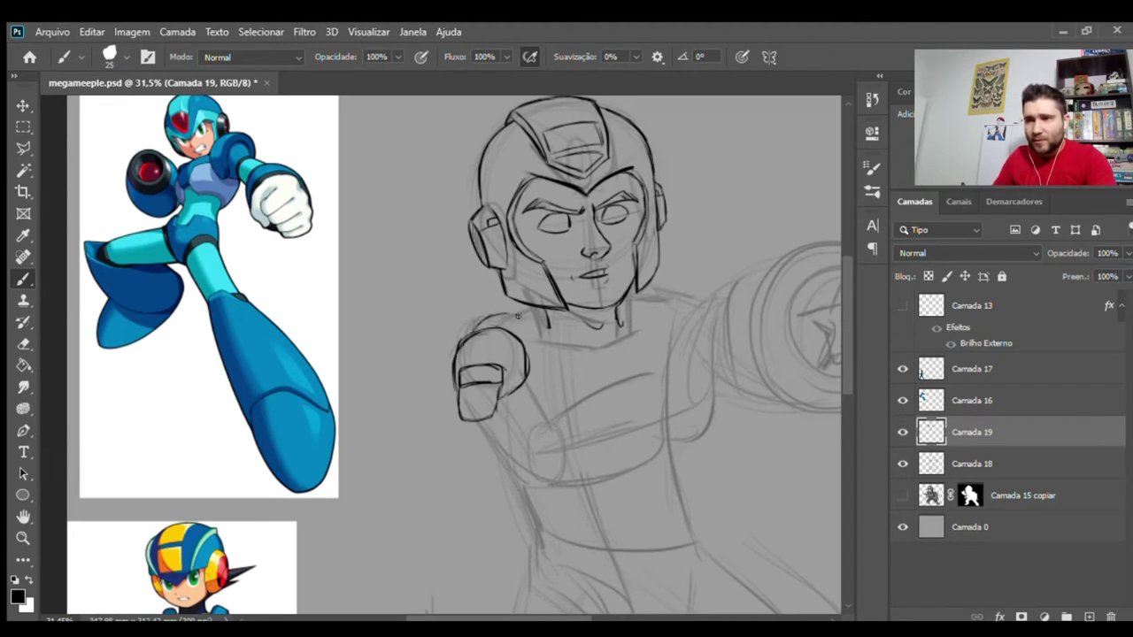
{"action": "left_click_drag", "start_coordinate": [532, 359], "coordinate": [503, 311]}
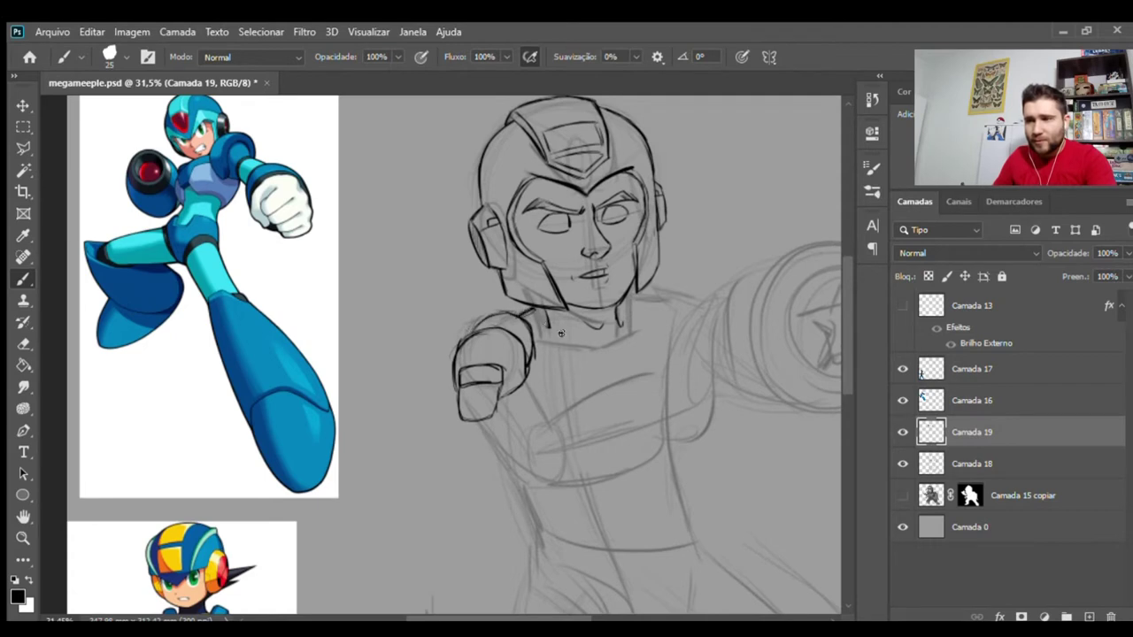
{"action": "left_click_drag", "start_coordinate": [543, 330], "coordinate": [619, 338]}
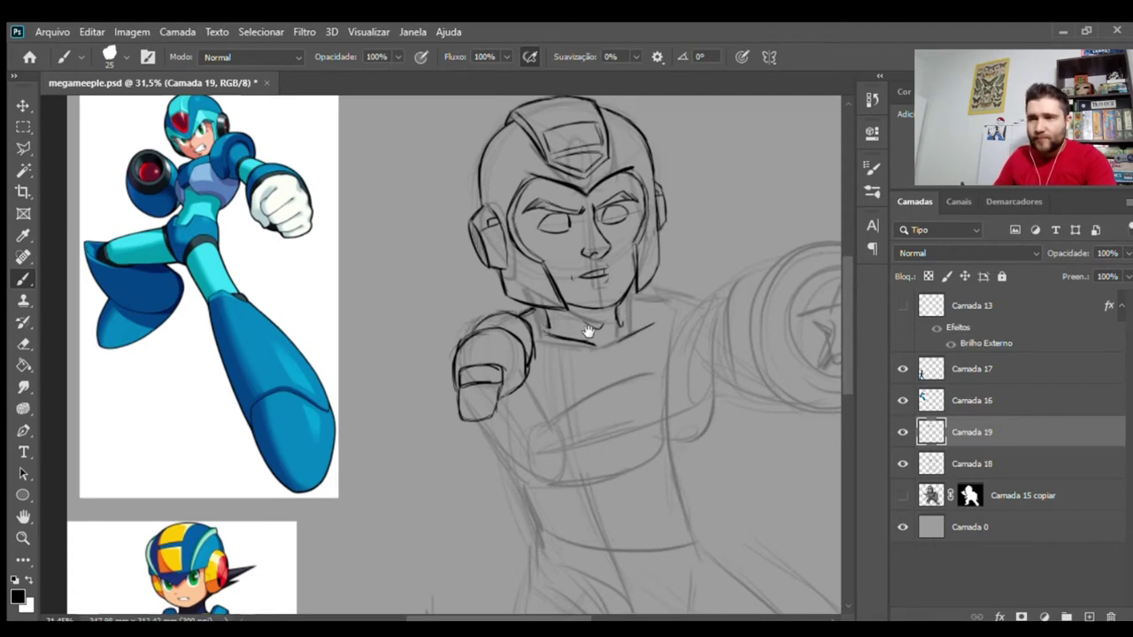
- Ink the inner arm, fist outline, forearm edges and the torso's right side curve
{"action": "left_click_drag", "start_coordinate": [556, 372], "coordinate": [550, 291]}
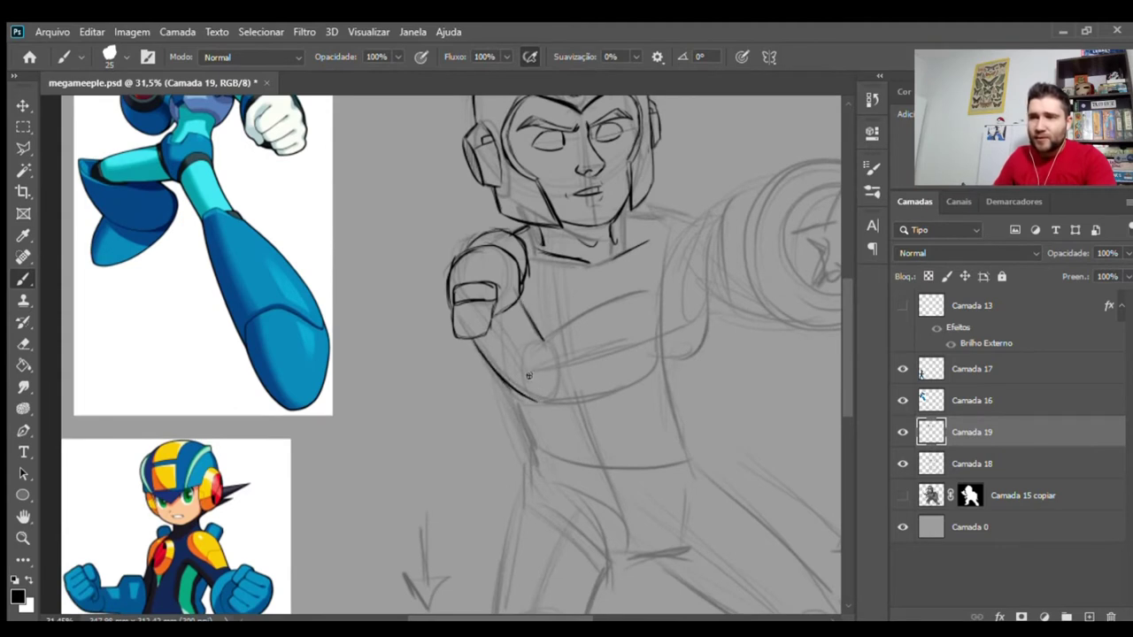
{"action": "left_click_drag", "start_coordinate": [534, 351], "coordinate": [549, 334]}
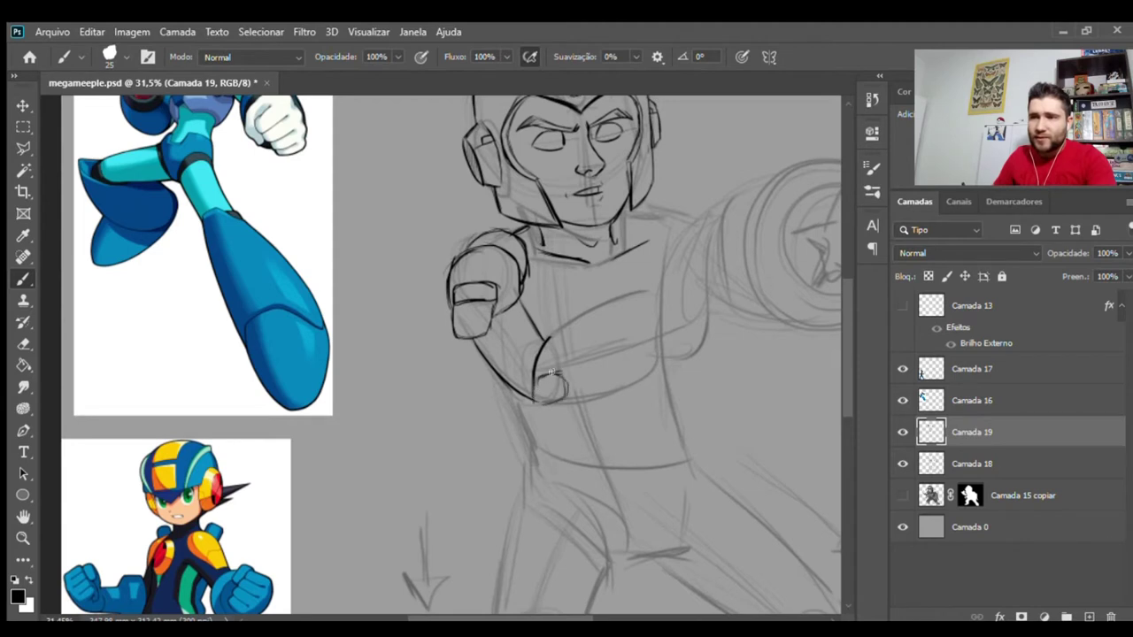
{"action": "left_click_drag", "start_coordinate": [533, 375], "coordinate": [528, 394]}
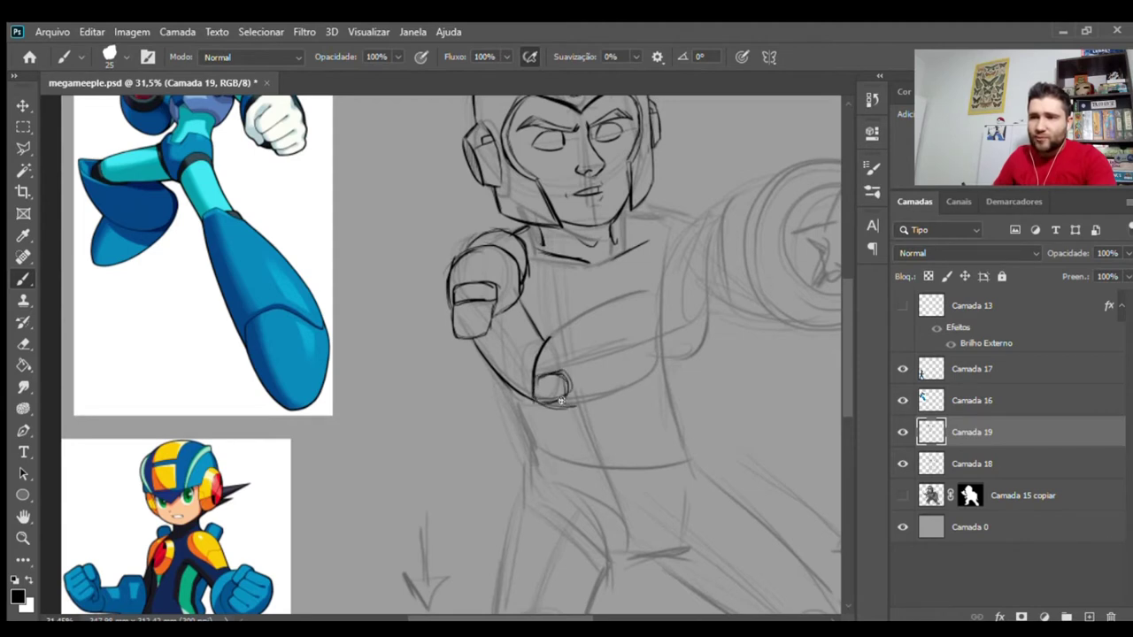
{"action": "left_click_drag", "start_coordinate": [550, 346], "coordinate": [659, 288]}
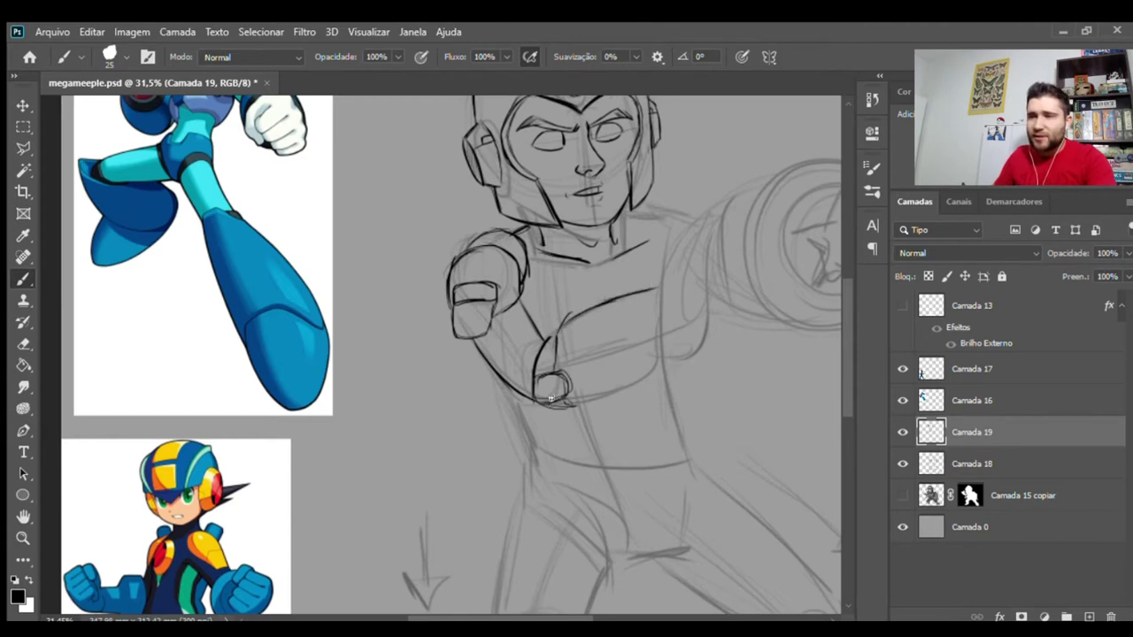
{"action": "mouse_move", "coordinate": [602, 399]}
{"action": "left_mouse_down"}
{"action": "mouse_move", "coordinate": [642, 386]}
{"action": "mouse_move", "coordinate": [662, 363]}
{"action": "mouse_move", "coordinate": [658, 306]}
{"action": "left_mouse_up"}
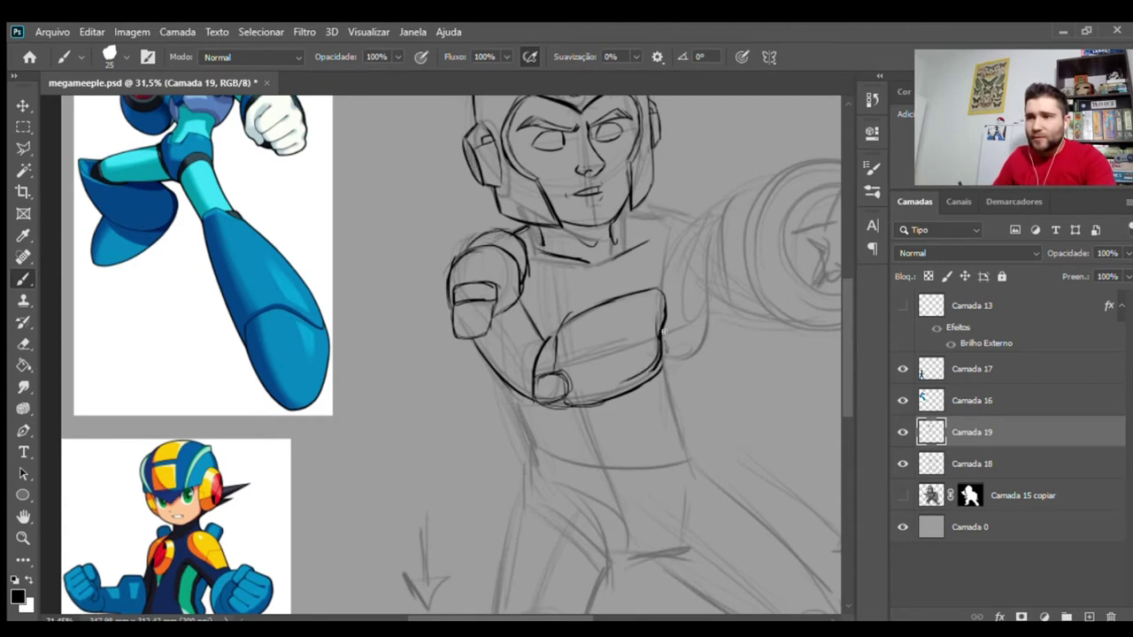
{"action": "left_click_drag", "start_coordinate": [699, 345], "coordinate": [709, 324]}
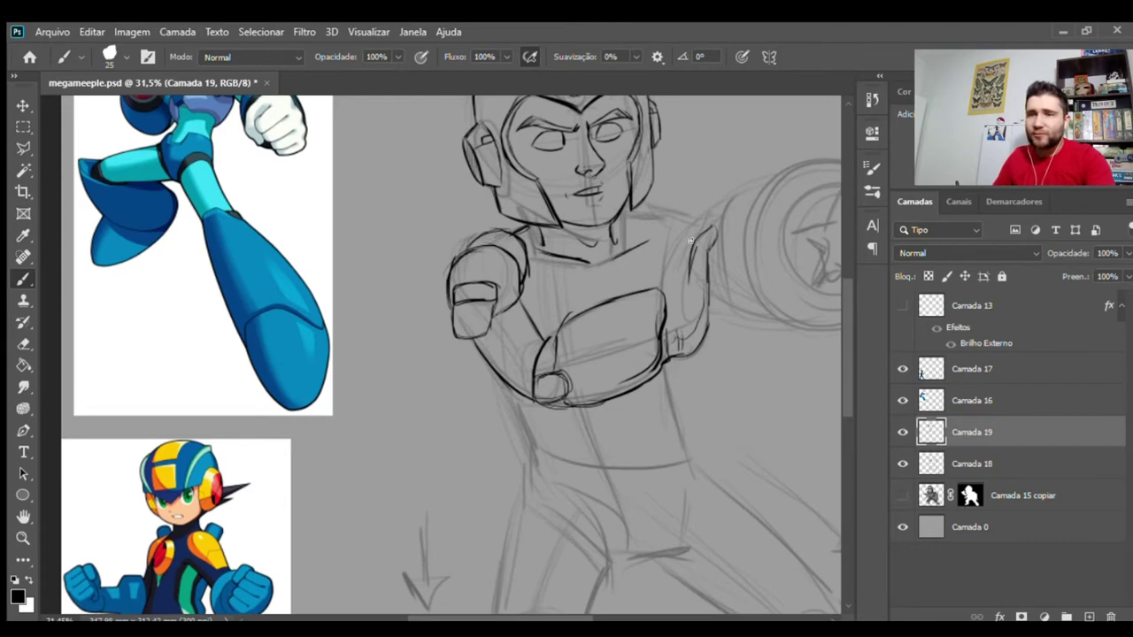
{"action": "scroll", "coordinate": [705, 298], "scroll_direction": "up", "scroll_amount": 2}
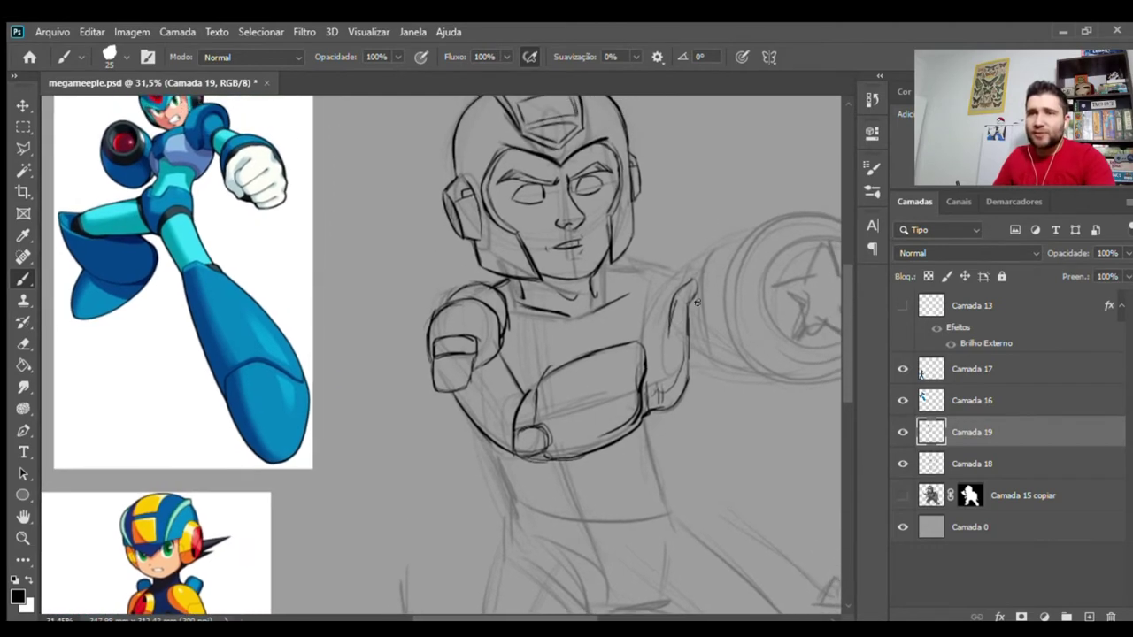
- Zoom in and ink the raised hand's outer edge, thumb, left edge and finger outlines
{"action": "key", "text": "z"}
{"action": "left_click", "coordinate": [728, 299]}
{"action": "key", "text": "b"}
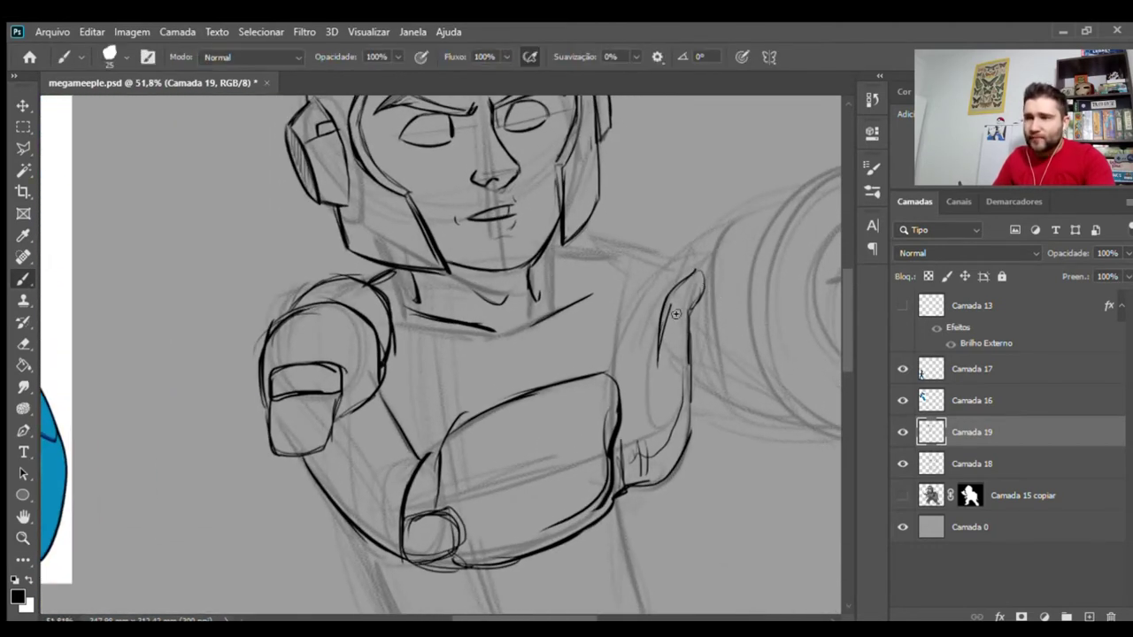
{"action": "left_click_drag", "start_coordinate": [644, 361], "coordinate": [654, 287]}
{"action": "left_click_drag", "start_coordinate": [630, 335], "coordinate": [667, 266]}
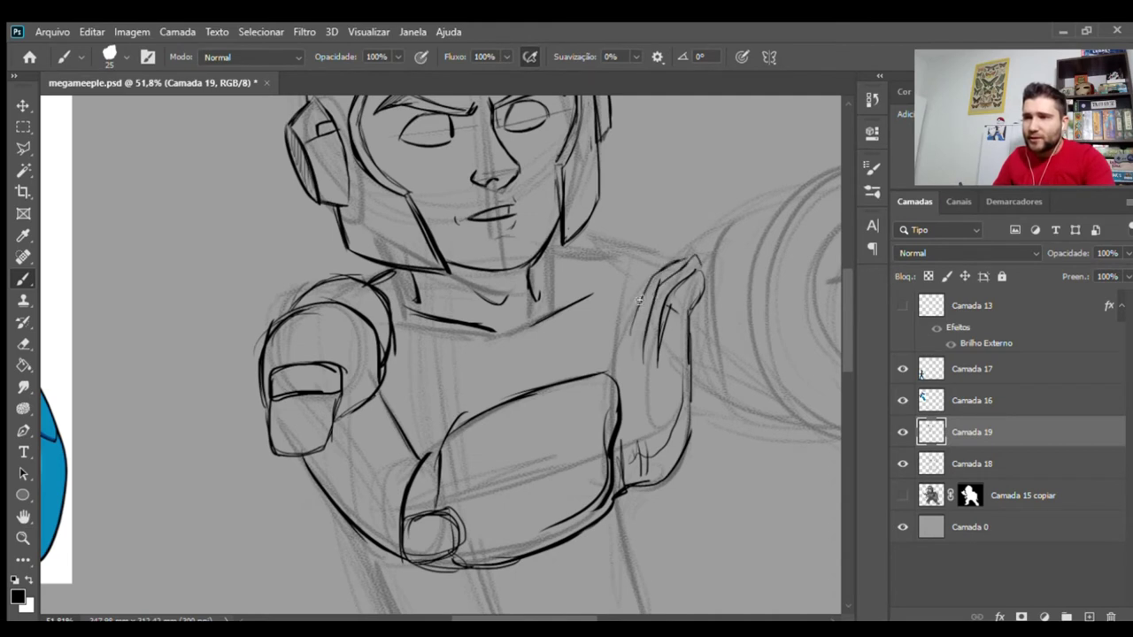
{"action": "left_click_drag", "start_coordinate": [632, 323], "coordinate": [619, 370]}
{"action": "mouse_move", "coordinate": [629, 303]}
{"action": "left_mouse_down"}
{"action": "mouse_move", "coordinate": [630, 349]}
{"action": "mouse_move", "coordinate": [616, 372]}
{"action": "left_mouse_up"}
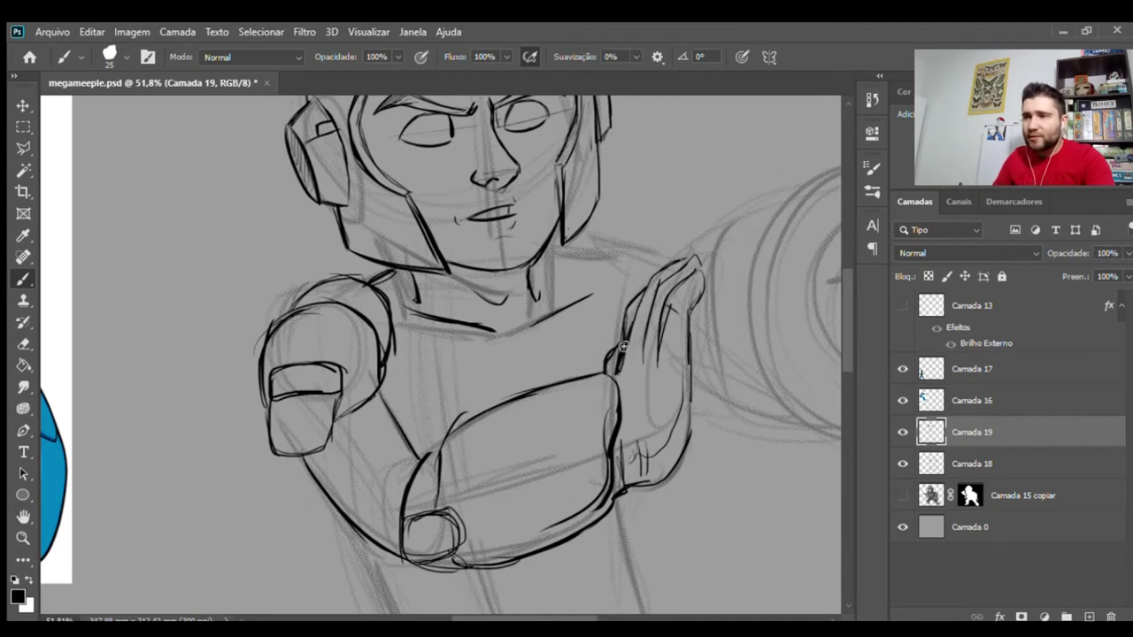
{"action": "left_click_drag", "start_coordinate": [639, 319], "coordinate": [686, 260]}
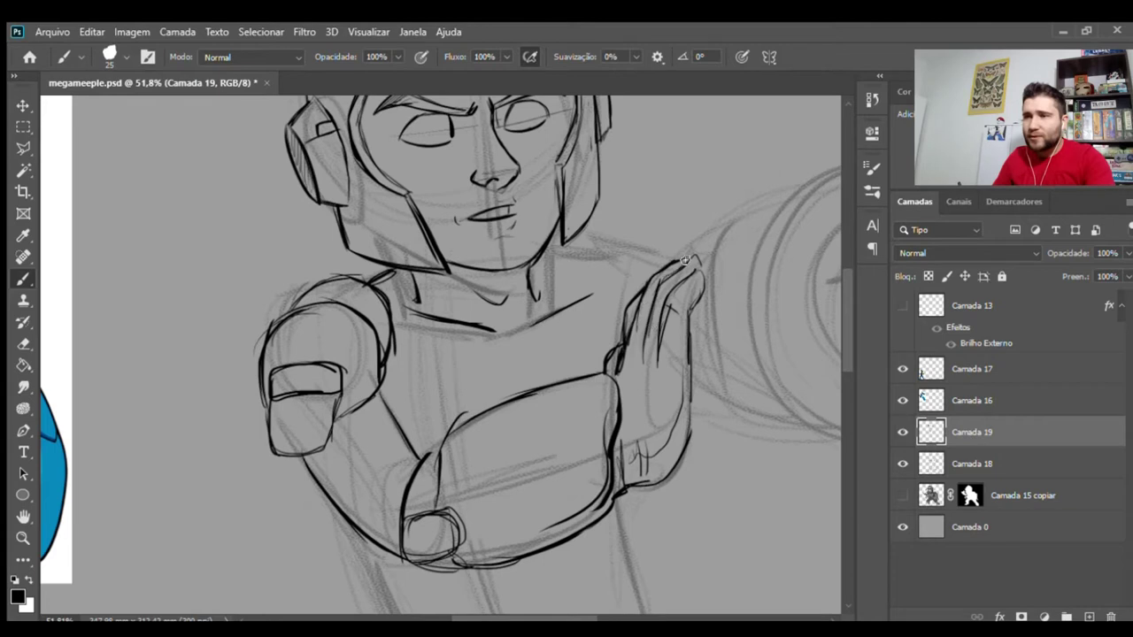
{"action": "left_click_drag", "start_coordinate": [669, 304], "coordinate": [686, 282]}
- Sketch the neck, collar and shoulder curves, the lines below the fist and lower arm, then zoom out
{"action": "mouse_move", "coordinate": [652, 338]}
{"action": "left_mouse_down"}
{"action": "mouse_move", "coordinate": [632, 369]}
{"action": "mouse_move", "coordinate": [602, 324]}
{"action": "left_mouse_up"}
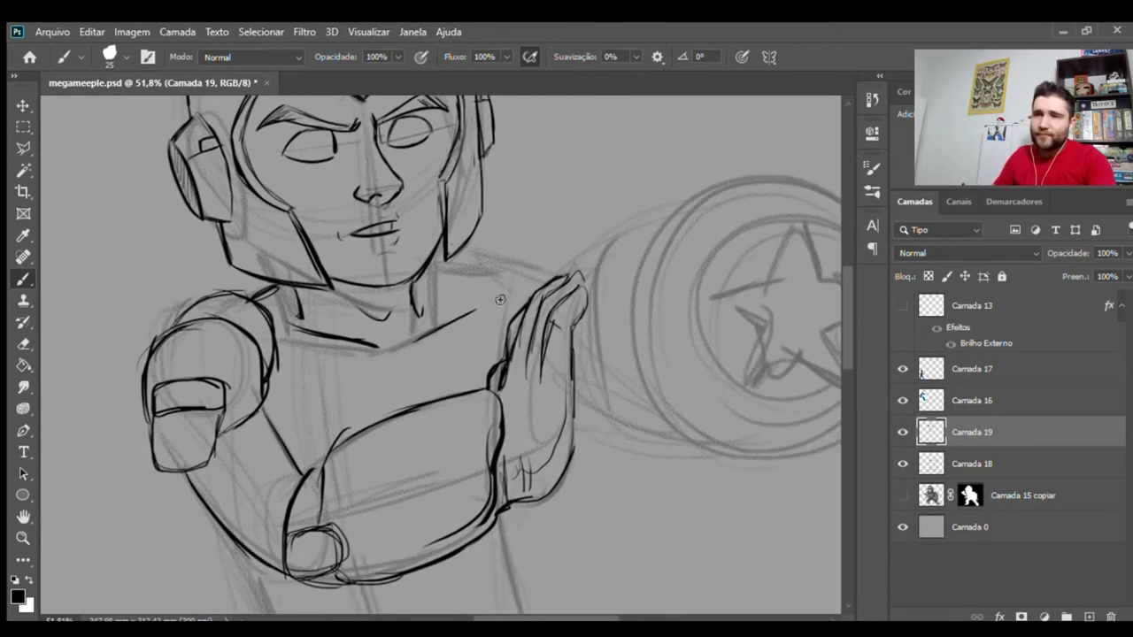
{"action": "left_click_drag", "start_coordinate": [448, 260], "coordinate": [482, 320]}
{"action": "left_click_drag", "start_coordinate": [485, 256], "coordinate": [501, 337]}
{"action": "left_click_drag", "start_coordinate": [482, 296], "coordinate": [496, 338]}
{"action": "mouse_move", "coordinate": [485, 255]}
{"action": "left_mouse_down"}
{"action": "mouse_move", "coordinate": [550, 271]}
{"action": "mouse_move", "coordinate": [541, 276]}
{"action": "left_mouse_up"}
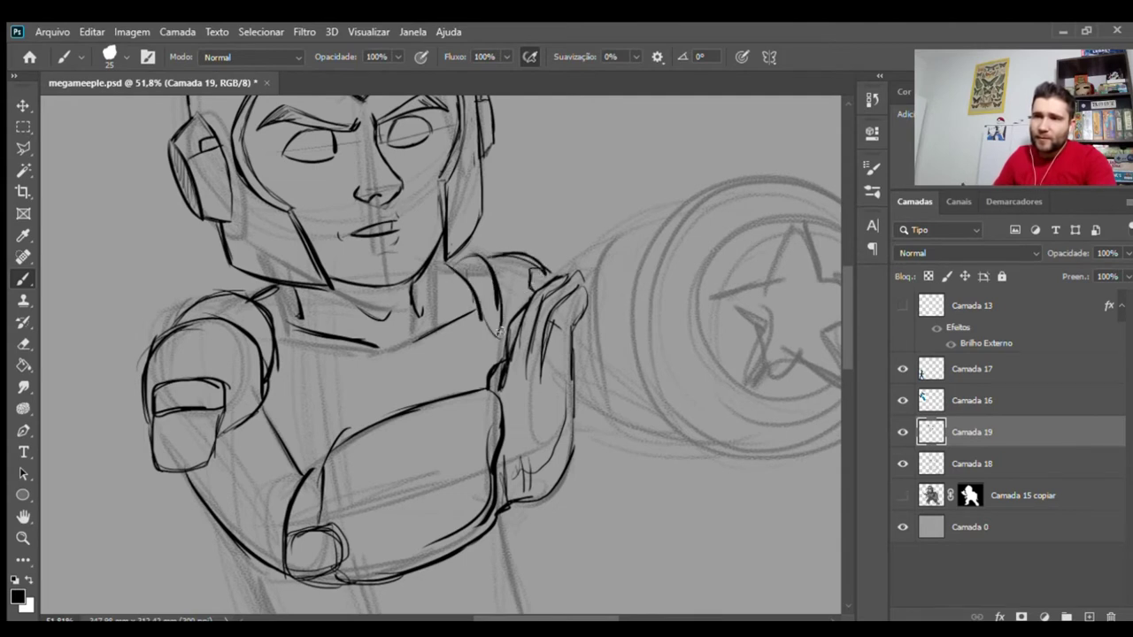
{"action": "scroll", "coordinate": [493, 350], "scroll_direction": "down", "scroll_amount": 5}
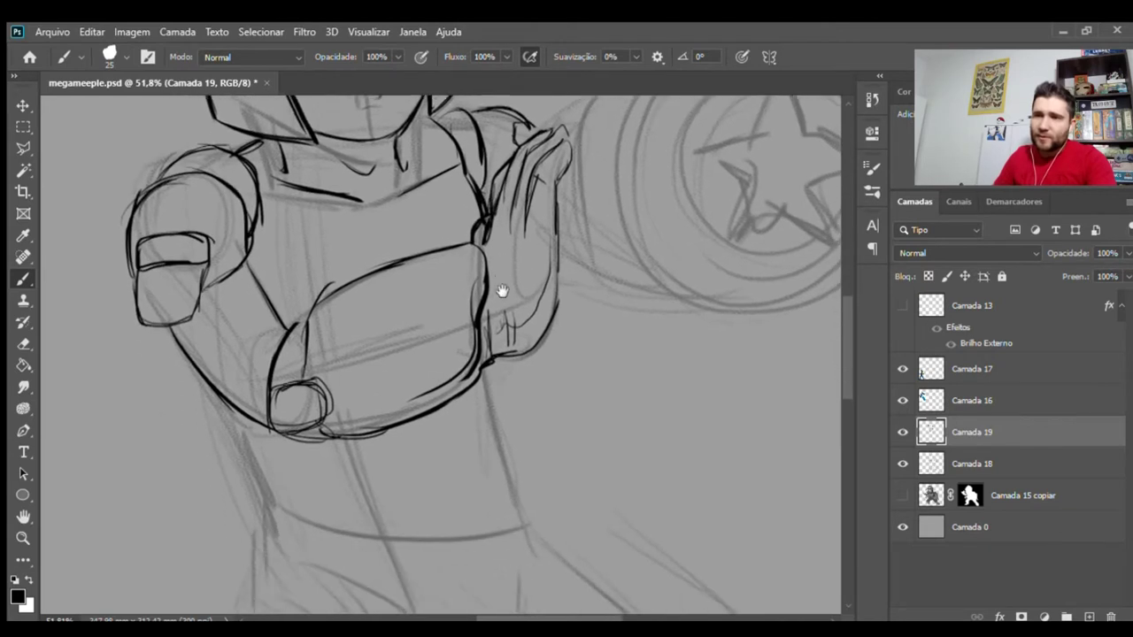
{"action": "left_click_drag", "start_coordinate": [486, 345], "coordinate": [514, 478]}
{"action": "mouse_move", "coordinate": [189, 347]}
{"action": "left_mouse_down"}
{"action": "mouse_move", "coordinate": [255, 449]}
{"action": "mouse_move", "coordinate": [271, 513]}
{"action": "left_mouse_up"}
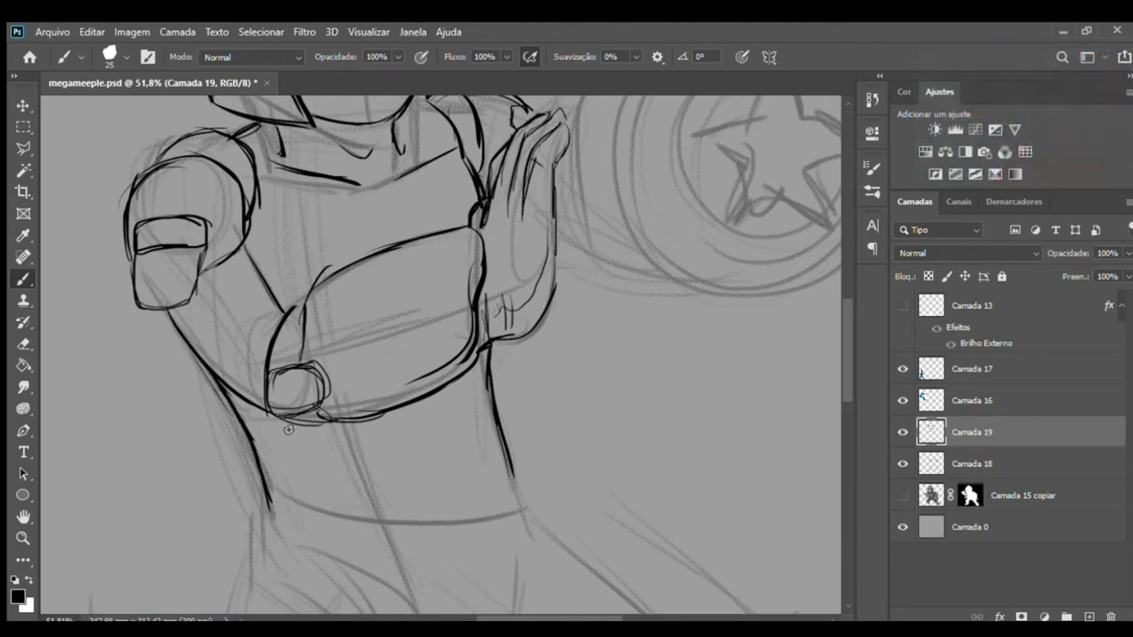
{"action": "key", "text": "z"}
{"action": "left_click_drag", "start_coordinate": [357, 418], "coordinate": [301, 408]}
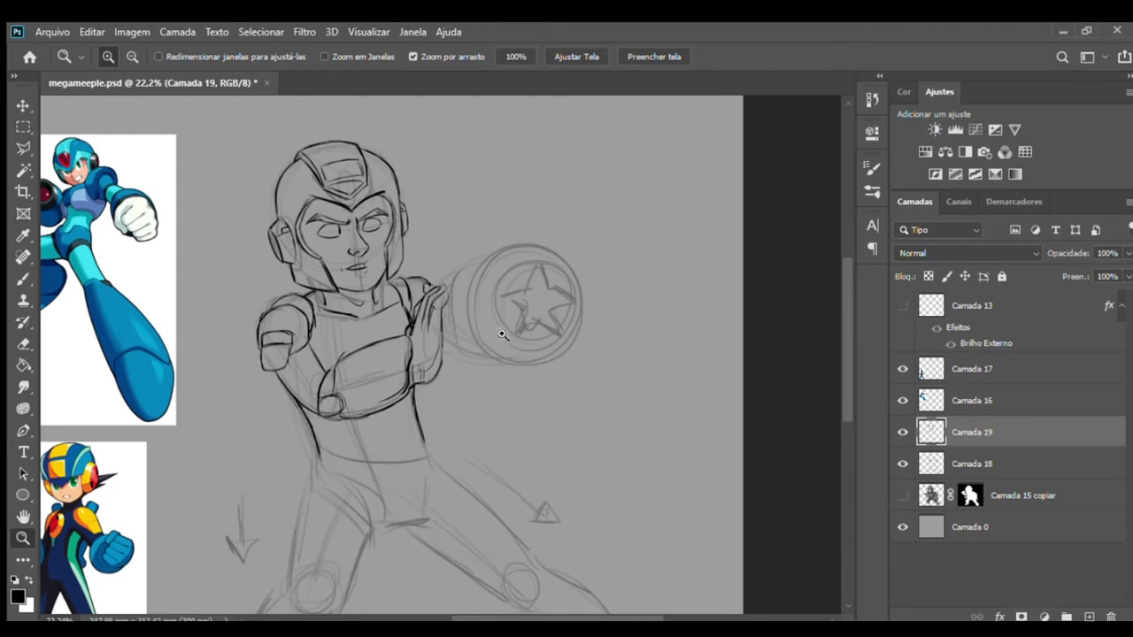
- Zoom in on the chest and erase the stray line near the shoulder
{"action": "left_click_drag", "start_coordinate": [423, 340], "coordinate": [534, 212]}
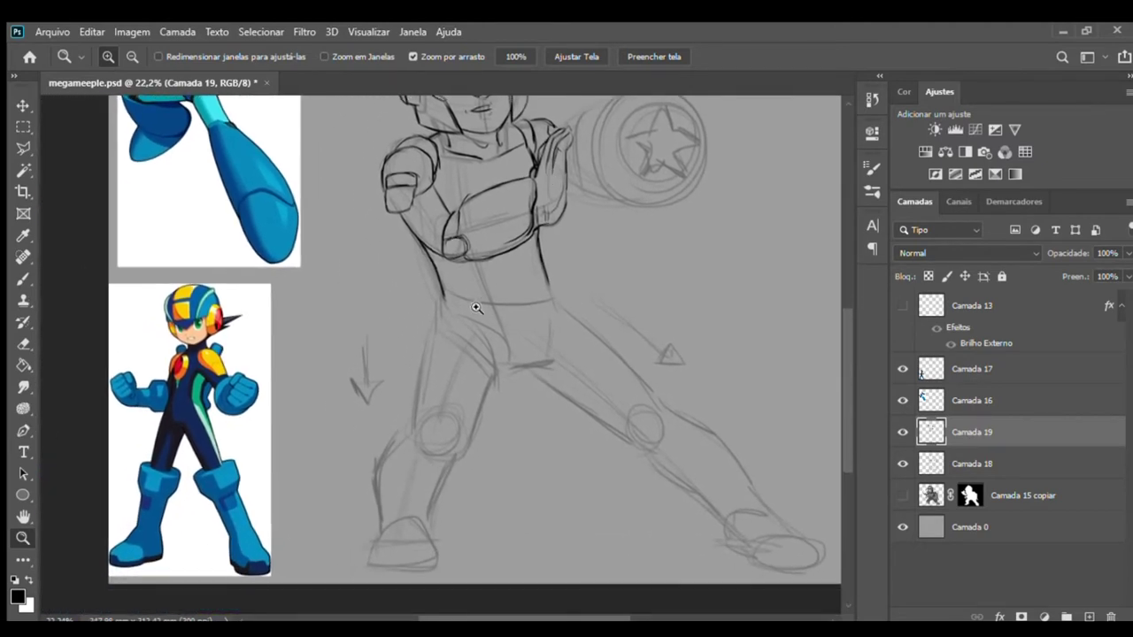
{"action": "left_click_drag", "start_coordinate": [240, 306], "coordinate": [249, 492]}
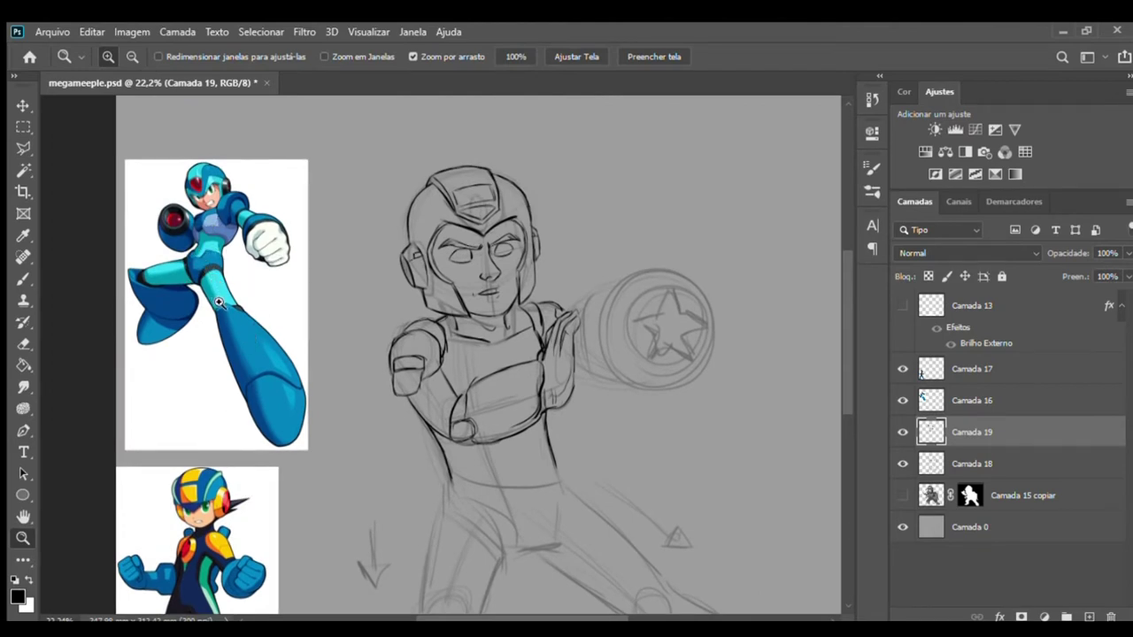
{"action": "left_click", "coordinate": [486, 363]}
{"action": "left_click", "coordinate": [475, 321]}
{"action": "left_click_drag", "start_coordinate": [474, 320], "coordinate": [514, 321]}
{"action": "key", "text": "e"}
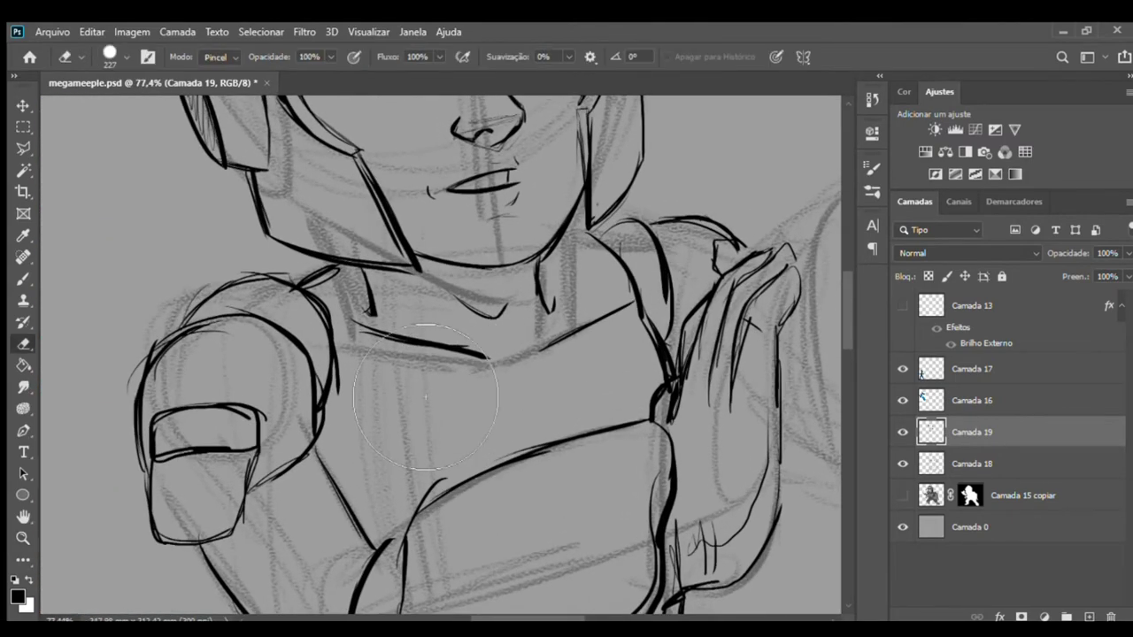
{"action": "left_click_drag", "start_coordinate": [668, 385], "coordinate": [557, 404]}
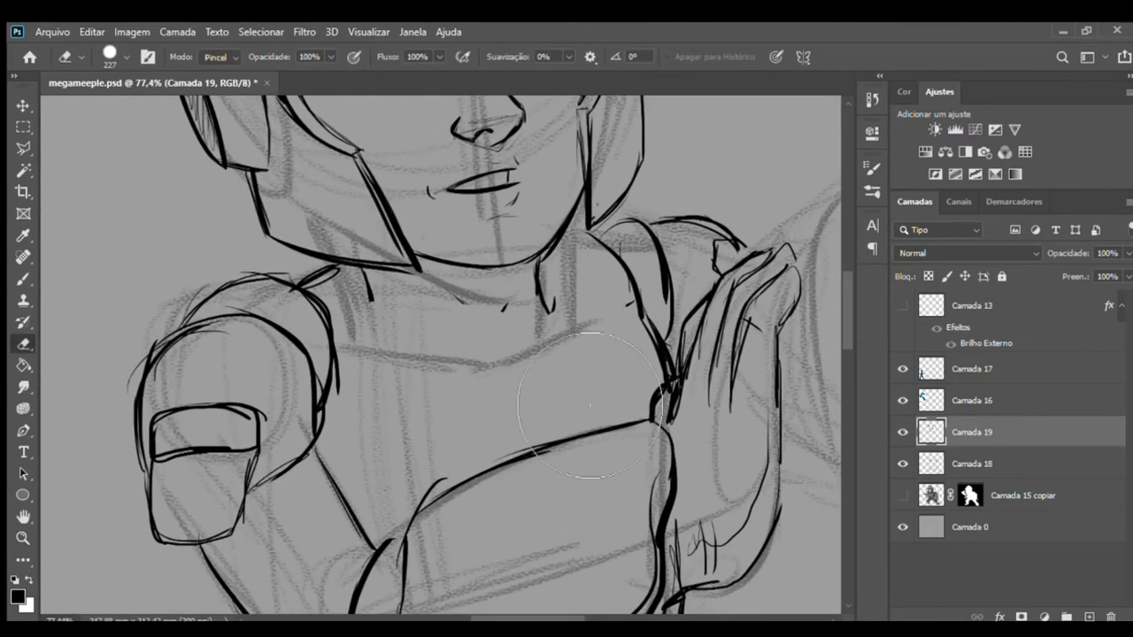
- Redraw the collar as a V below the neck, undoing the misplaced chest strokes
{"action": "key", "text": "b"}
{"action": "left_click_drag", "start_coordinate": [357, 330], "coordinate": [485, 365]}
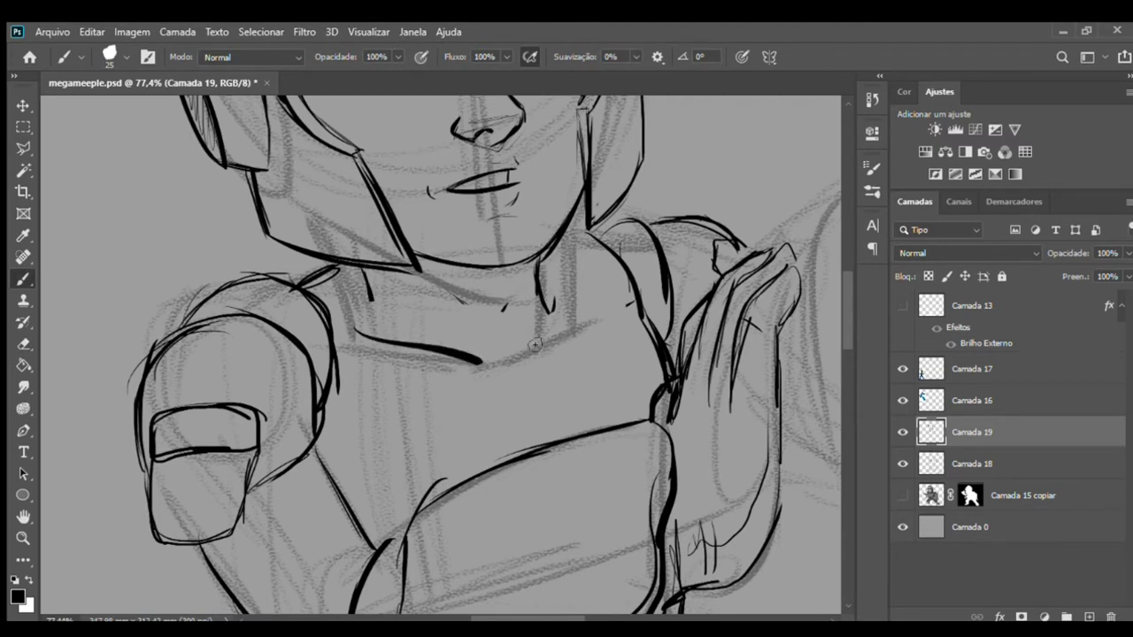
{"action": "key", "text": "ctrl+z"}
{"action": "mouse_move", "coordinate": [340, 340]}
{"action": "left_mouse_down"}
{"action": "mouse_move", "coordinate": [496, 365]}
{"action": "mouse_move", "coordinate": [642, 299]}
{"action": "left_mouse_up"}
{"action": "key", "text": "ctrl+z"}
{"action": "left_click_drag", "start_coordinate": [536, 258], "coordinate": [542, 310]}
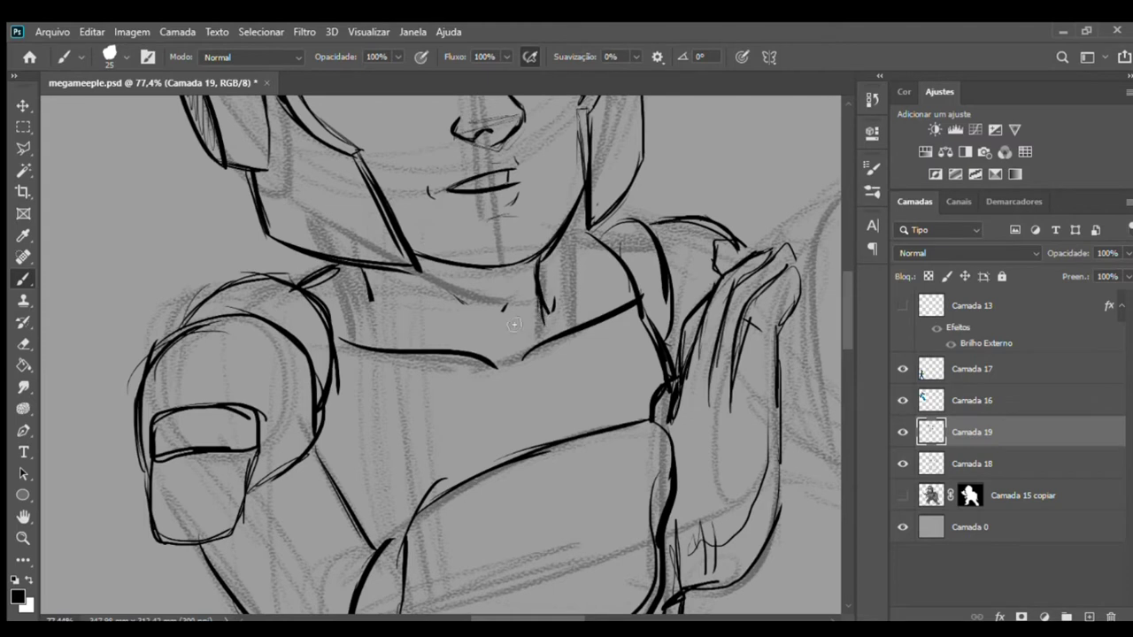
{"action": "left_click_drag", "start_coordinate": [457, 298], "coordinate": [507, 336]}
- Reposition the view of the whole sketch and zoom in on the hips and legs
{"action": "key", "text": "z"}
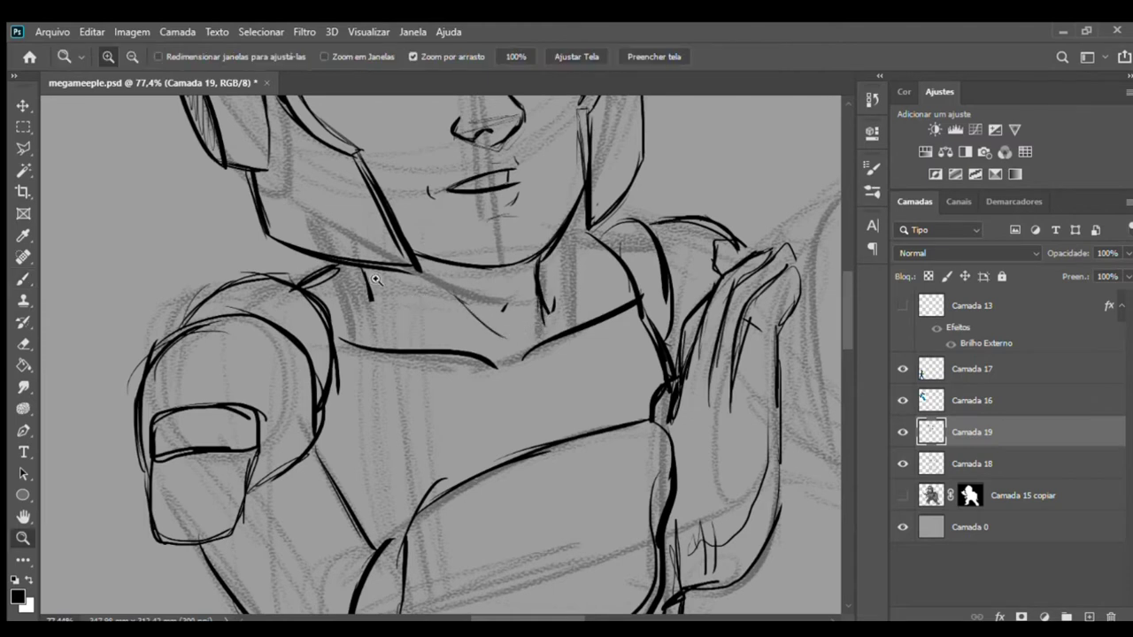
{"action": "key", "text": "b"}
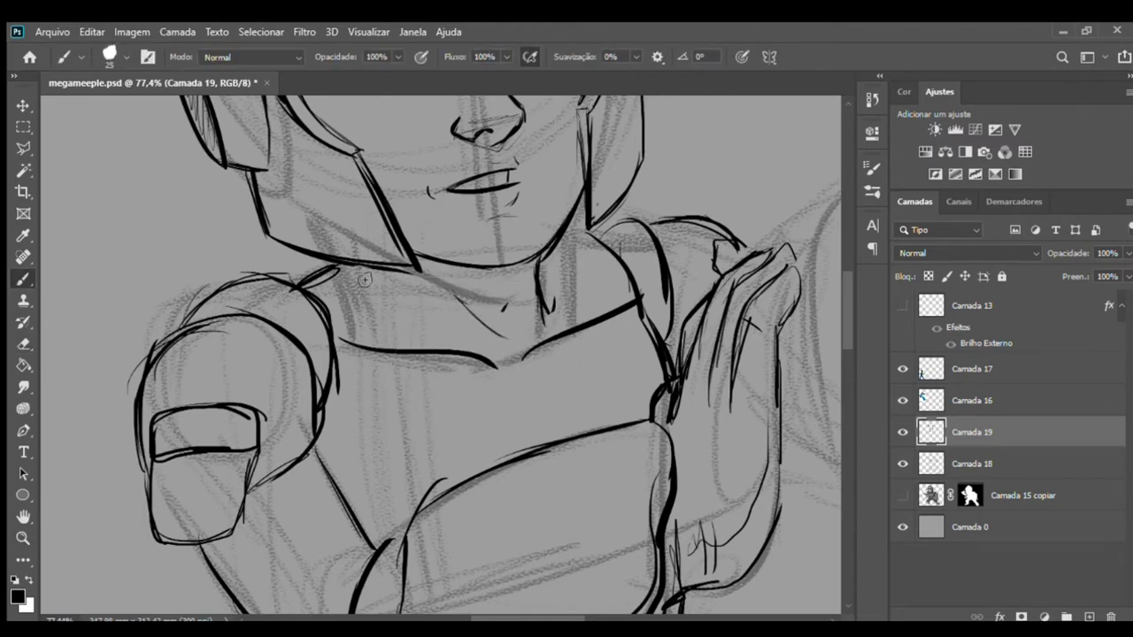
{"action": "key", "text": "z"}
{"action": "scroll", "coordinate": [498, 340], "scroll_direction": "down", "scroll_amount": 5}
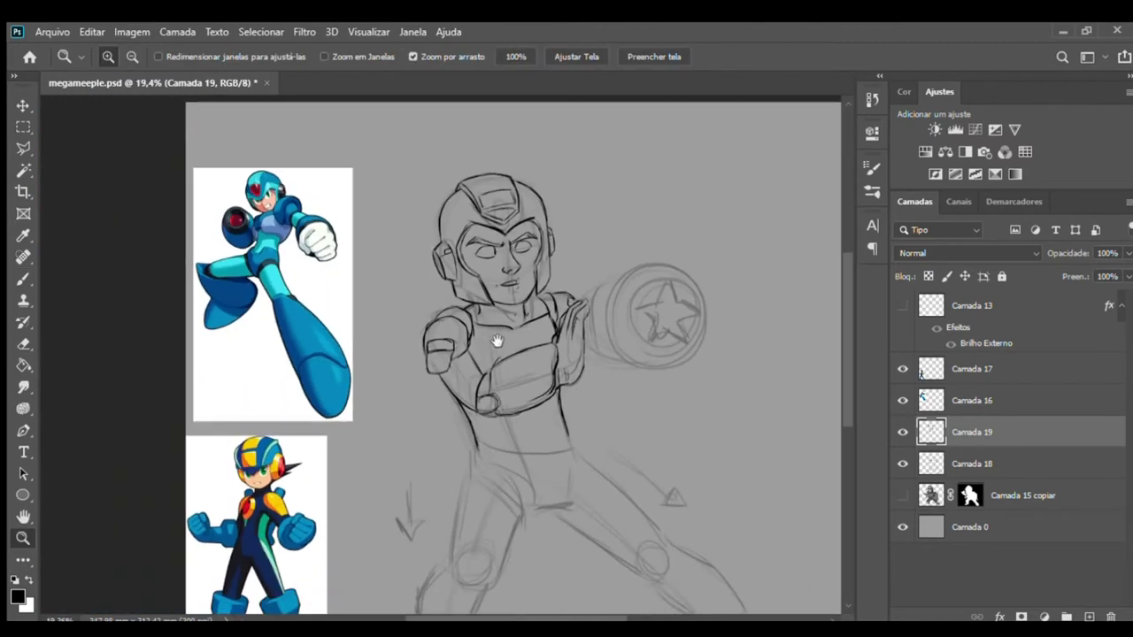
{"action": "left_click_drag", "start_coordinate": [498, 341], "coordinate": [461, 242]}
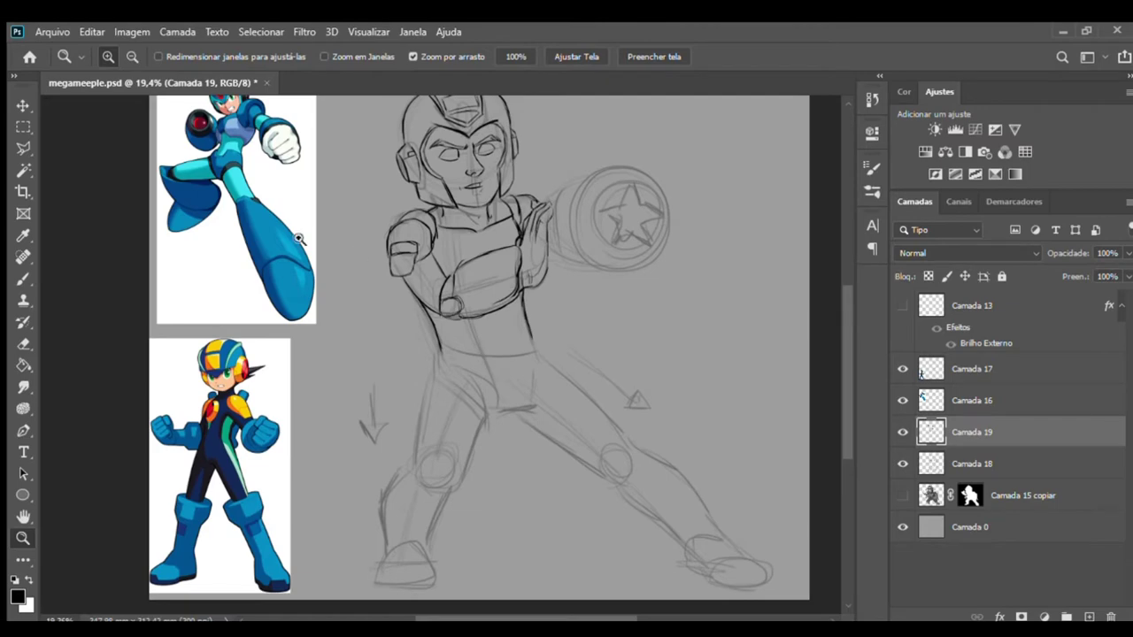
{"action": "mouse_move", "coordinate": [485, 400]}
{"action": "left_mouse_down"}
{"action": "mouse_move", "coordinate": [515, 398]}
{"action": "mouse_move", "coordinate": [513, 427]}
{"action": "left_mouse_up"}
- Ink the front thigh's inner edge and the left leg's inner and outer lines to the knee
{"action": "key", "text": "b"}
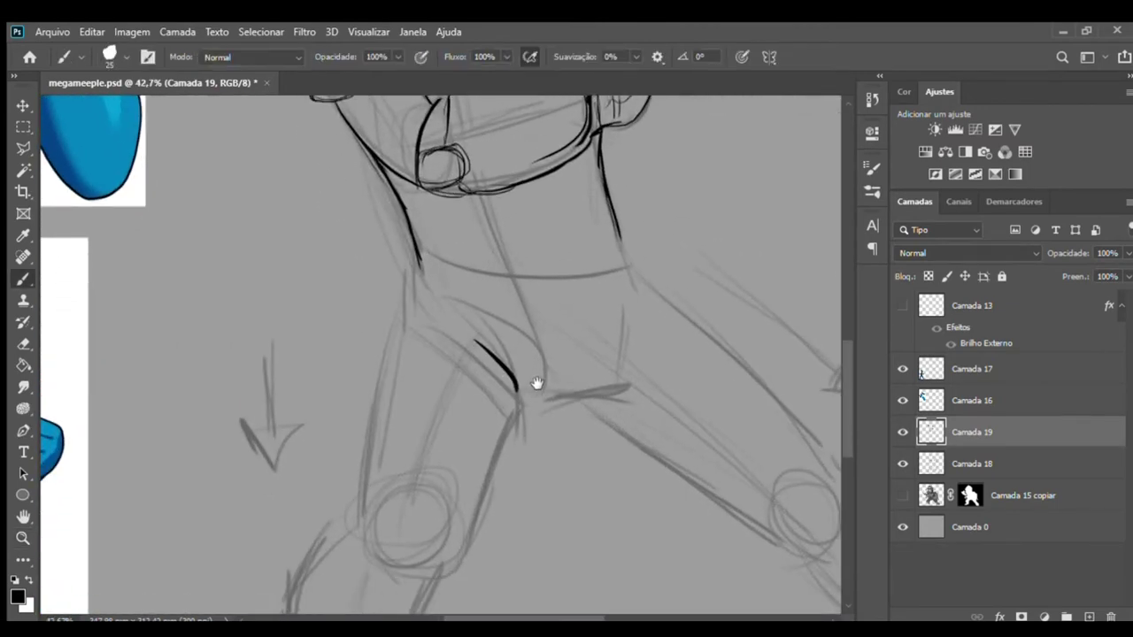
{"action": "scroll", "coordinate": [540, 381], "scroll_direction": "down", "scroll_amount": 3}
{"action": "left_click_drag", "start_coordinate": [531, 317], "coordinate": [459, 450]}
{"action": "mouse_move", "coordinate": [375, 421]}
{"action": "left_mouse_down"}
{"action": "mouse_move", "coordinate": [425, 199]}
{"action": "mouse_move", "coordinate": [418, 246]}
{"action": "left_mouse_up"}
{"action": "key", "text": "ctrl+z"}
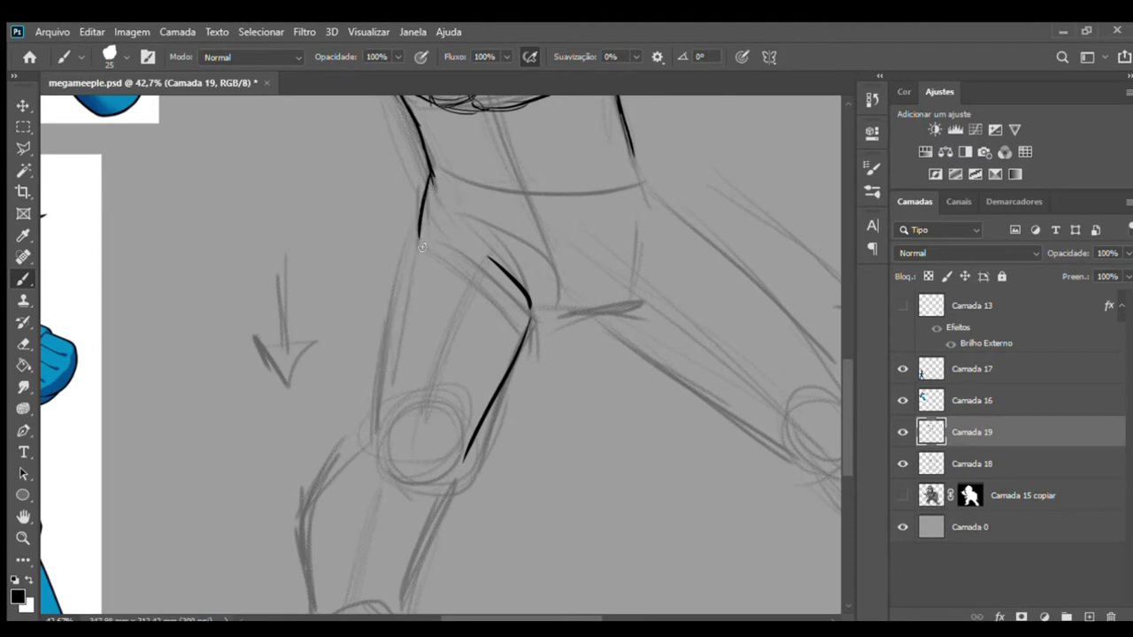
{"action": "left_click_drag", "start_coordinate": [421, 237], "coordinate": [373, 427]}
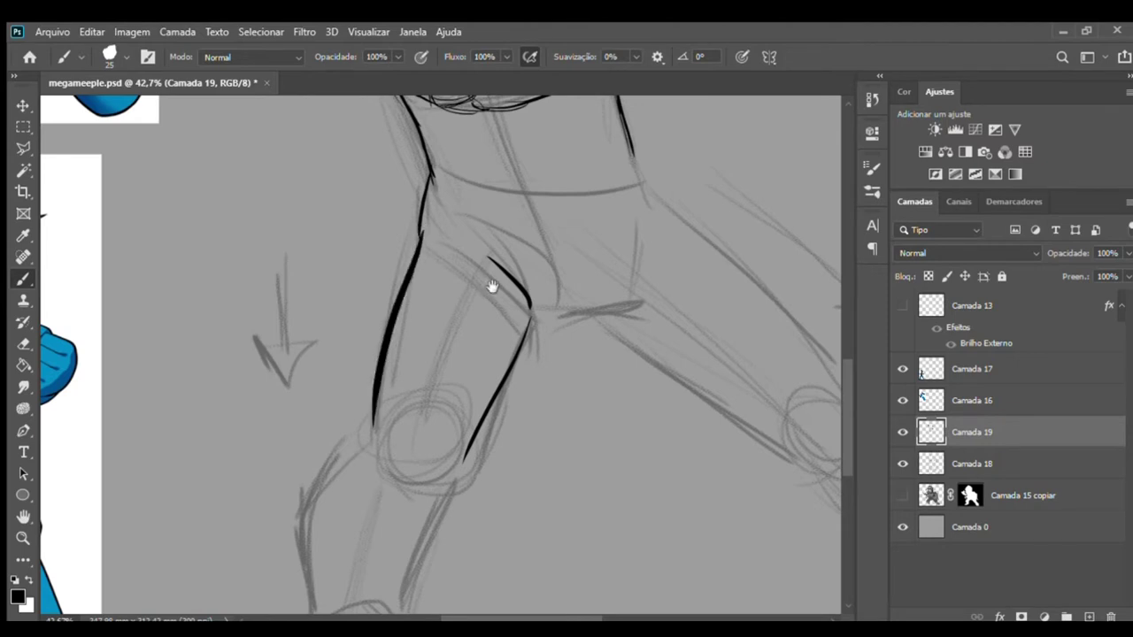
{"action": "left_click_drag", "start_coordinate": [492, 286], "coordinate": [373, 389]}
- Ink the short crotch line and the right thigh's lower and upper edges, redoing misfires
{"action": "left_click_drag", "start_coordinate": [511, 259], "coordinate": [531, 304]}
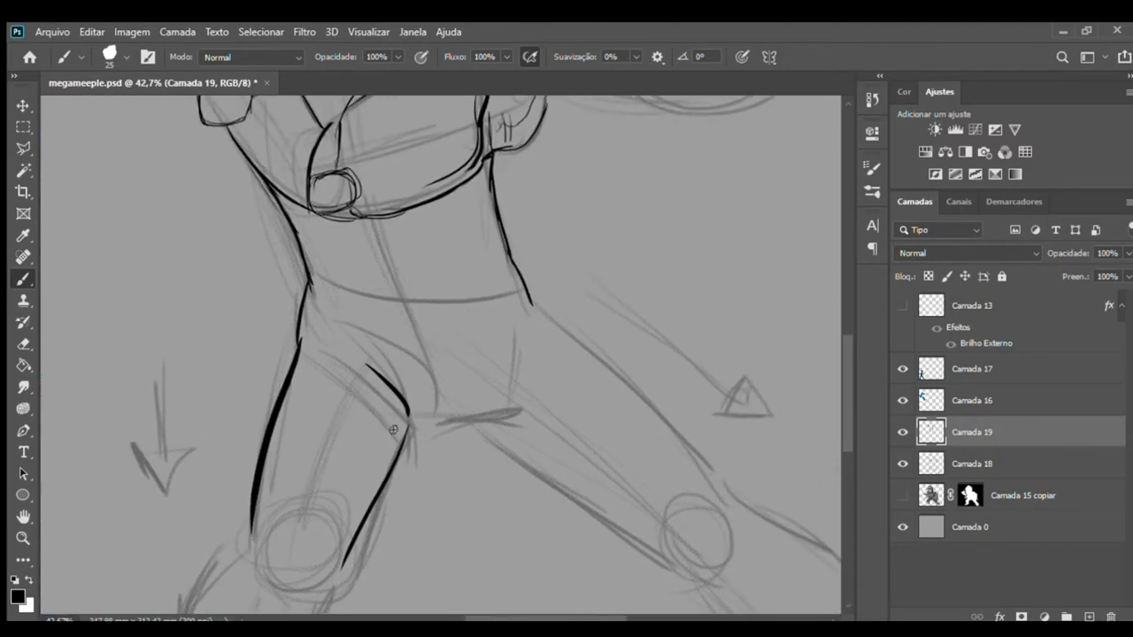
{"action": "mouse_move", "coordinate": [409, 425]}
{"action": "left_mouse_down"}
{"action": "mouse_move", "coordinate": [514, 408]}
{"action": "mouse_move", "coordinate": [521, 332]}
{"action": "left_mouse_up"}
{"action": "key", "text": "ctrl+z"}
{"action": "key", "text": "ctrl+z"}
{"action": "mouse_move", "coordinate": [412, 427]}
{"action": "left_mouse_down"}
{"action": "mouse_move", "coordinate": [470, 418]}
{"action": "mouse_move", "coordinate": [487, 336]}
{"action": "mouse_move", "coordinate": [483, 354]}
{"action": "mouse_move", "coordinate": [677, 458]}
{"action": "left_mouse_up"}
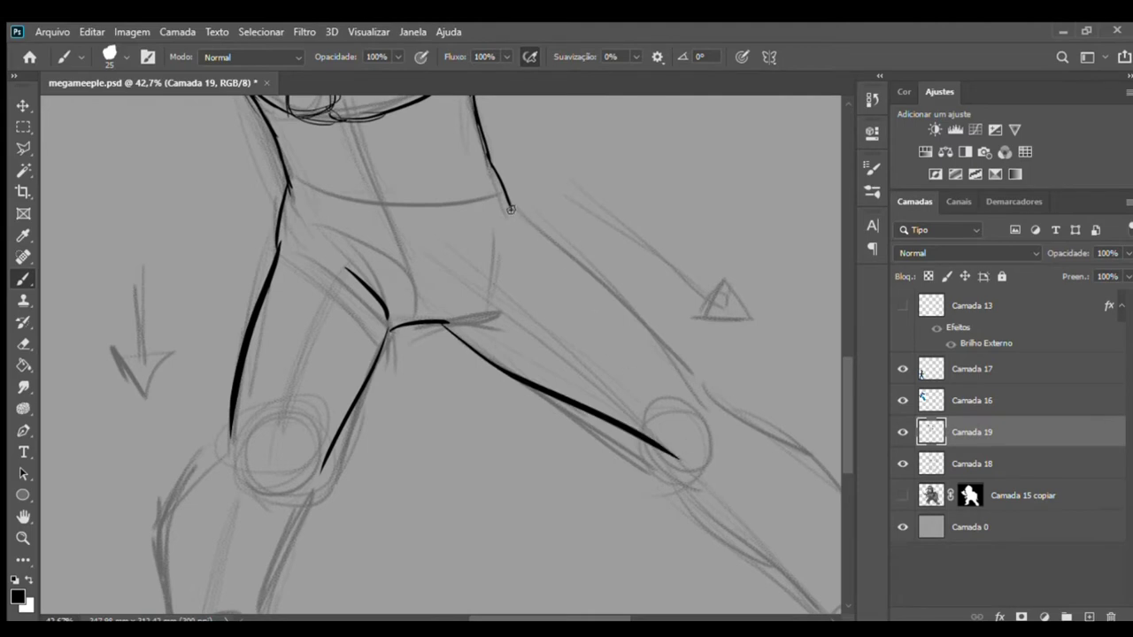
{"action": "left_click_drag", "start_coordinate": [511, 209], "coordinate": [664, 361]}
{"action": "key", "text": "ctrl+z"}
{"action": "left_click_drag", "start_coordinate": [509, 205], "coordinate": [713, 398]}
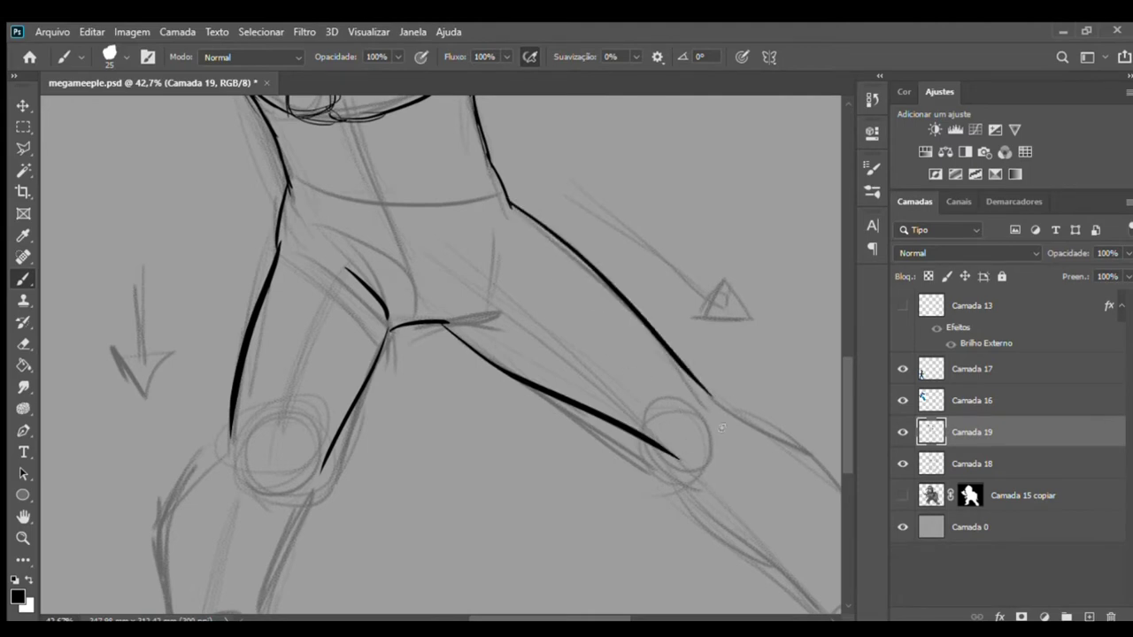
{"action": "left_click_drag", "start_coordinate": [466, 298], "coordinate": [496, 232]}
{"action": "key", "text": "ctrl+z"}
{"action": "left_click_drag", "start_coordinate": [467, 296], "coordinate": [495, 232]}
{"action": "left_click_drag", "start_coordinate": [517, 277], "coordinate": [475, 293]}
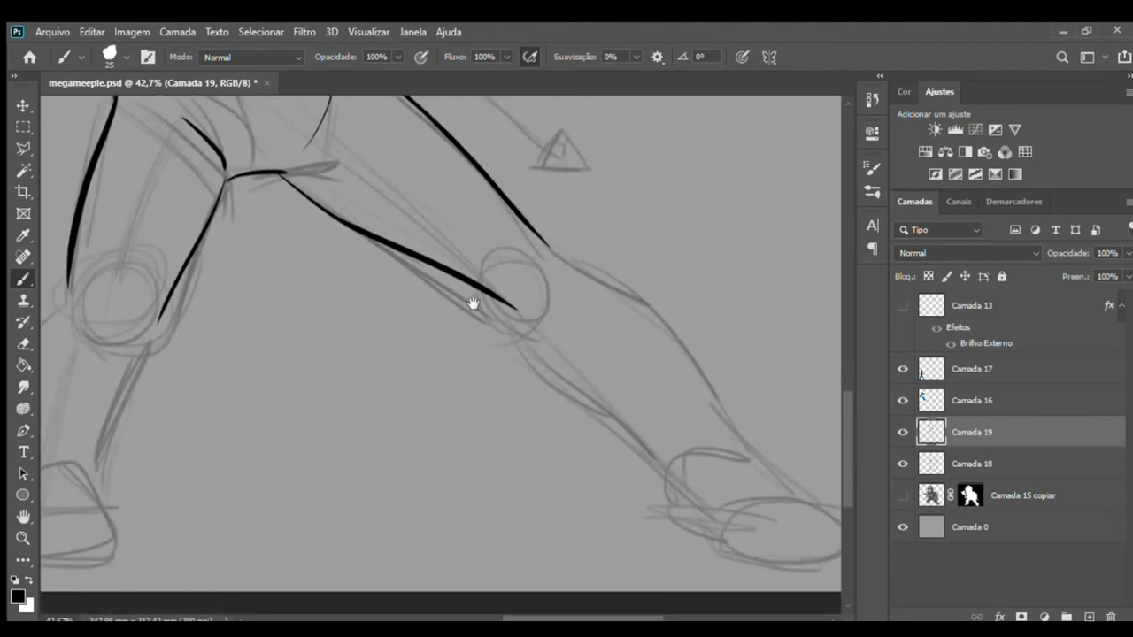
- Trim the thigh line tip at the knee and ink the closed knee band
{"action": "key", "text": "e"}
{"action": "left_click_drag", "start_coordinate": [548, 335], "coordinate": [536, 319]}
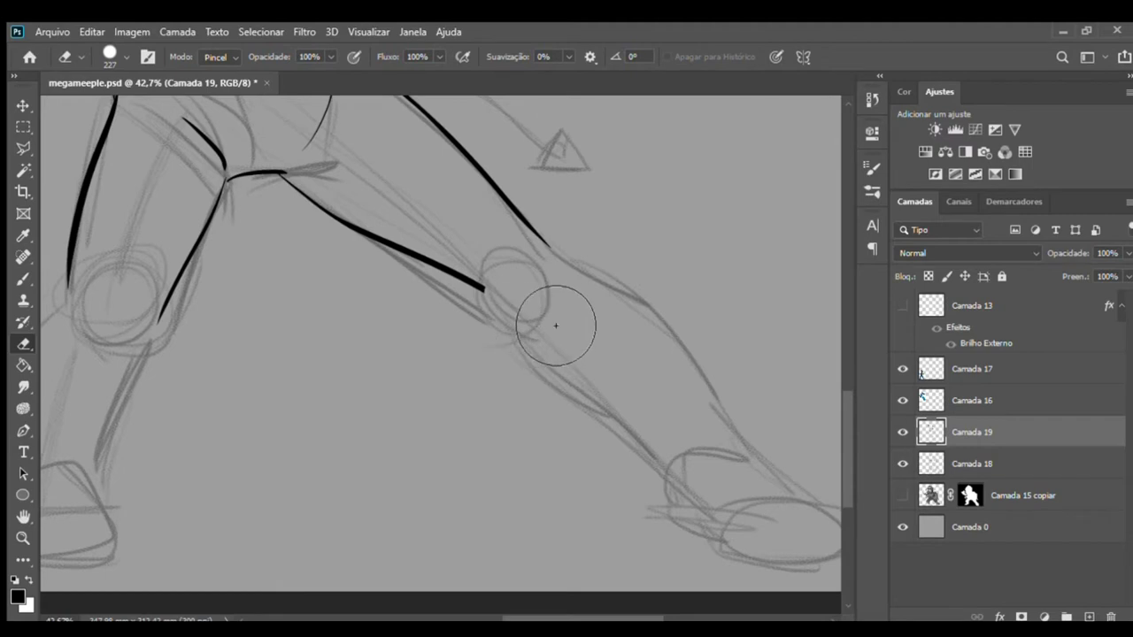
{"action": "key", "text": "b"}
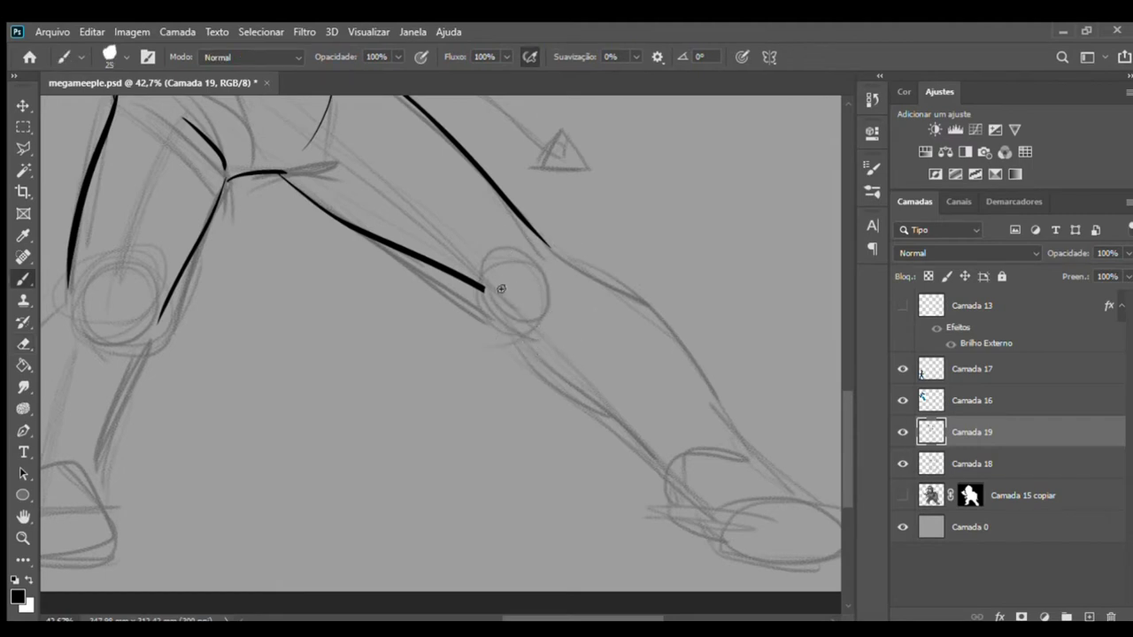
{"action": "left_click_drag", "start_coordinate": [483, 290], "coordinate": [563, 237]}
{"action": "key", "text": "ctrl+z"}
{"action": "left_click_drag", "start_coordinate": [479, 289], "coordinate": [567, 257]}
{"action": "mouse_move", "coordinate": [466, 290]}
{"action": "left_mouse_down"}
{"action": "mouse_move", "coordinate": [507, 336]}
{"action": "mouse_move", "coordinate": [567, 323]}
{"action": "mouse_move", "coordinate": [604, 293]}
{"action": "left_mouse_up"}
{"action": "left_click_drag", "start_coordinate": [503, 336], "coordinate": [534, 330]}
{"action": "mouse_move", "coordinate": [549, 243]}
{"action": "left_mouse_down"}
{"action": "mouse_move", "coordinate": [576, 241]}
{"action": "mouse_move", "coordinate": [602, 262]}
{"action": "left_mouse_up"}
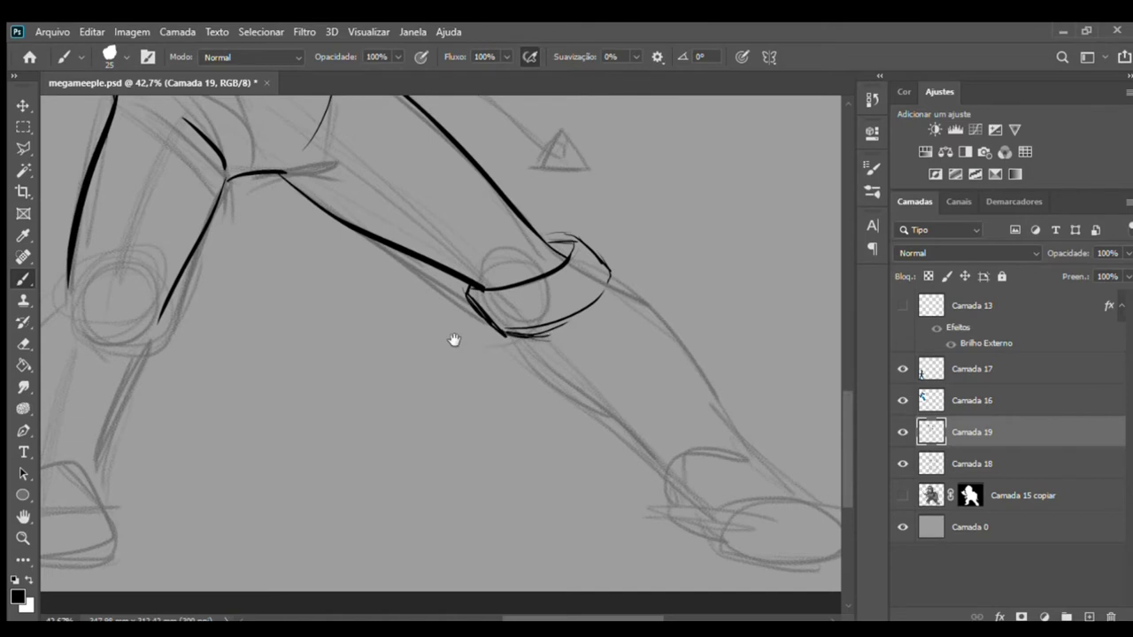
- Ink the front shin line, back of the calf and lower leg down toward the ankle
{"action": "left_click_drag", "start_coordinate": [455, 341], "coordinate": [622, 324]}
{"action": "mouse_move", "coordinate": [240, 380]}
{"action": "left_mouse_down"}
{"action": "mouse_move", "coordinate": [430, 380]}
{"action": "mouse_move", "coordinate": [314, 387]}
{"action": "left_mouse_up"}
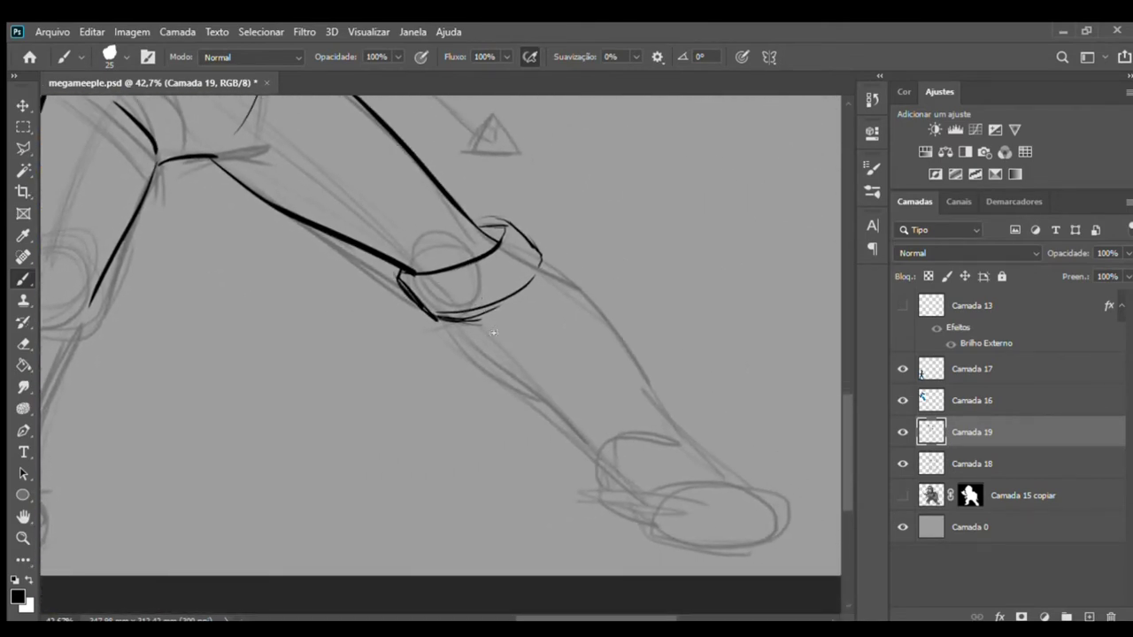
{"action": "mouse_move", "coordinate": [445, 315]}
{"action": "left_mouse_down"}
{"action": "mouse_move", "coordinate": [494, 372]}
{"action": "mouse_move", "coordinate": [524, 384]}
{"action": "left_mouse_up"}
{"action": "left_click_drag", "start_coordinate": [469, 350], "coordinate": [545, 396]}
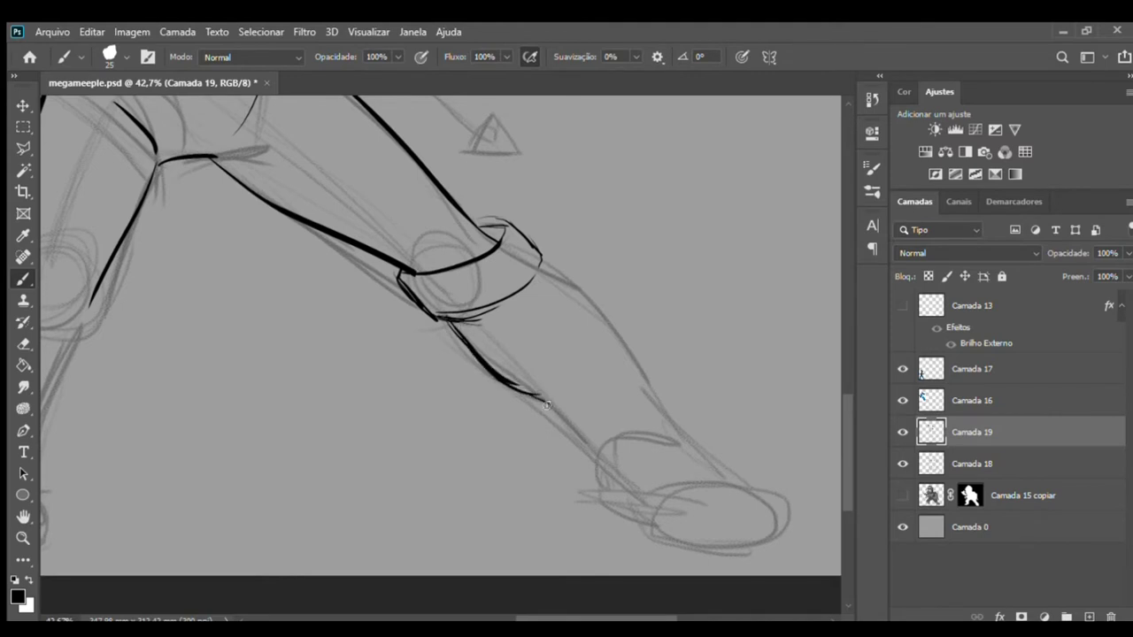
{"action": "left_click_drag", "start_coordinate": [540, 264], "coordinate": [625, 364]}
{"action": "left_click_drag", "start_coordinate": [531, 389], "coordinate": [611, 462]}
{"action": "left_click_drag", "start_coordinate": [613, 354], "coordinate": [683, 440]}
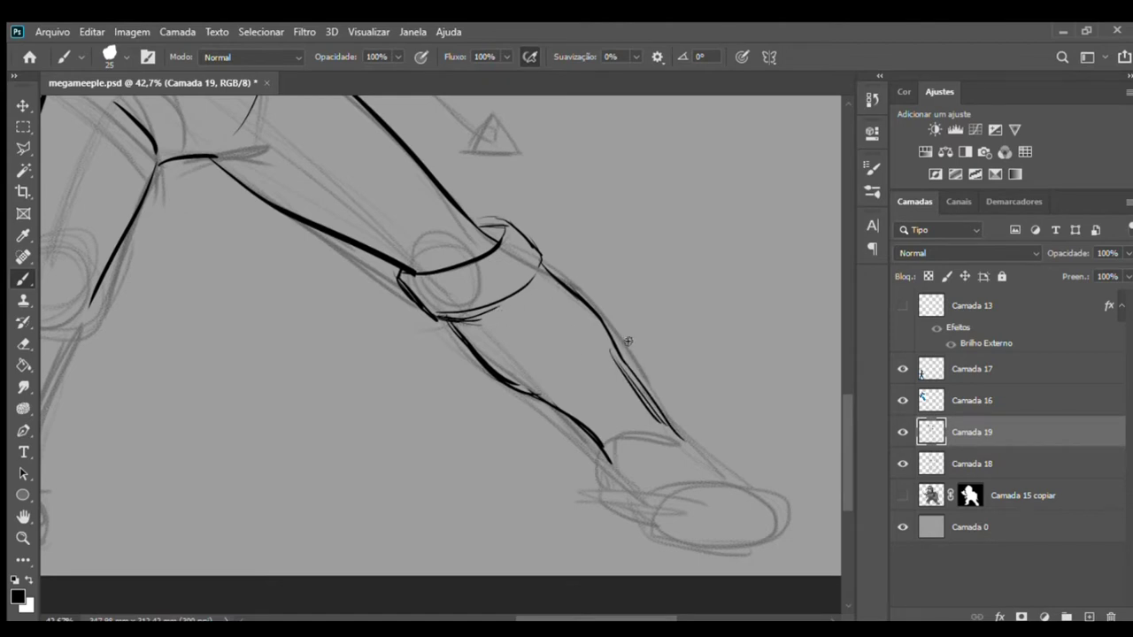
- Add a faint calf line, a round knob under the knee band and band detail
{"action": "left_click_drag", "start_coordinate": [545, 379], "coordinate": [535, 328]}
{"action": "mouse_move", "coordinate": [486, 312]}
{"action": "left_mouse_down"}
{"action": "mouse_move", "coordinate": [513, 330]}
{"action": "mouse_move", "coordinate": [528, 304]}
{"action": "left_mouse_up"}
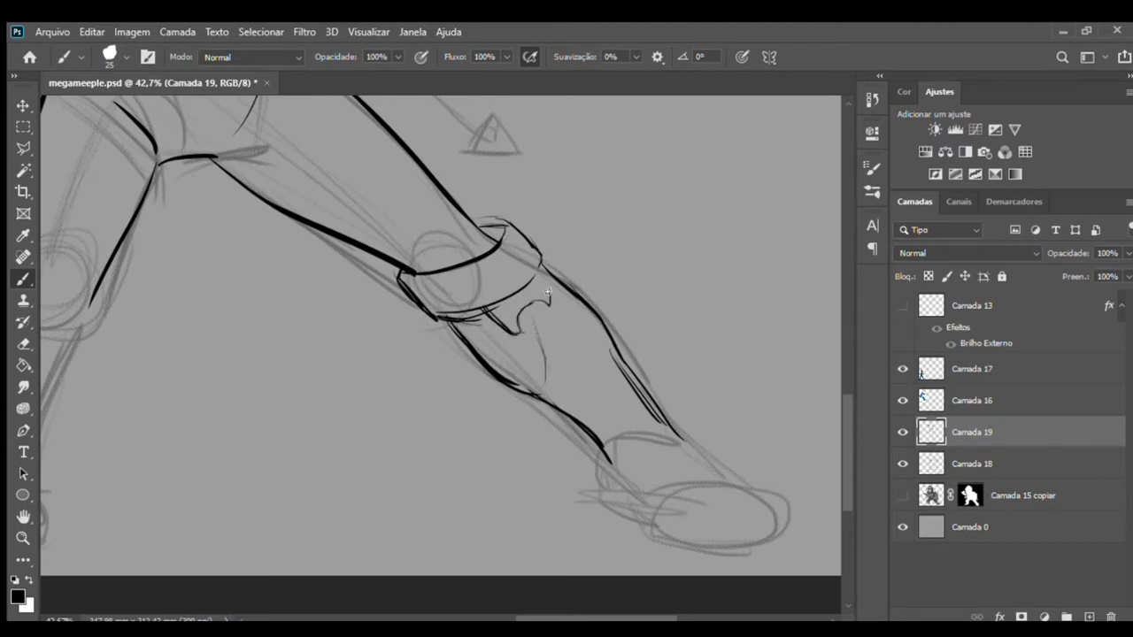
{"action": "mouse_move", "coordinate": [528, 333]}
{"action": "left_mouse_down"}
{"action": "mouse_move", "coordinate": [544, 301]}
{"action": "mouse_move", "coordinate": [536, 341]}
{"action": "left_mouse_up"}
{"action": "mouse_move", "coordinate": [477, 221]}
{"action": "left_mouse_down"}
{"action": "mouse_move", "coordinate": [483, 230]}
{"action": "mouse_move", "coordinate": [501, 219]}
{"action": "left_mouse_up"}
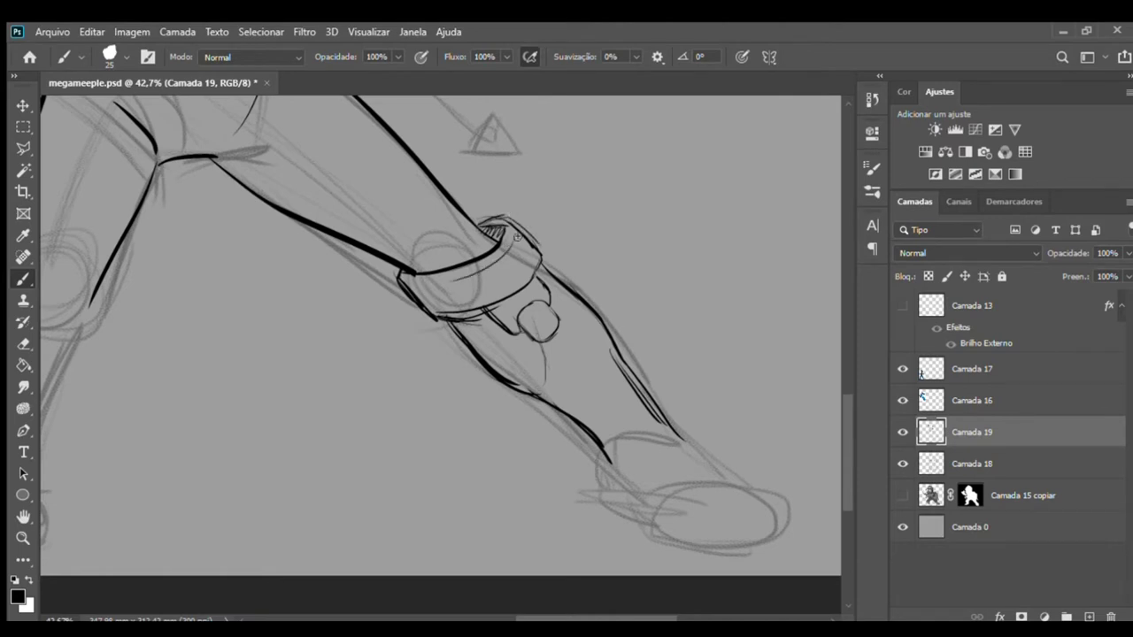
- Ink the ankle cuff curve and the hooked back and bottom of the heel
{"action": "scroll", "coordinate": [511, 213], "scroll_direction": "down", "scroll_amount": 3}
{"action": "mouse_move", "coordinate": [547, 354]}
{"action": "left_mouse_down"}
{"action": "mouse_move", "coordinate": [563, 312]}
{"action": "mouse_move", "coordinate": [609, 309]}
{"action": "mouse_move", "coordinate": [630, 324]}
{"action": "left_mouse_up"}
{"action": "left_click_drag", "start_coordinate": [546, 363], "coordinate": [575, 389]}
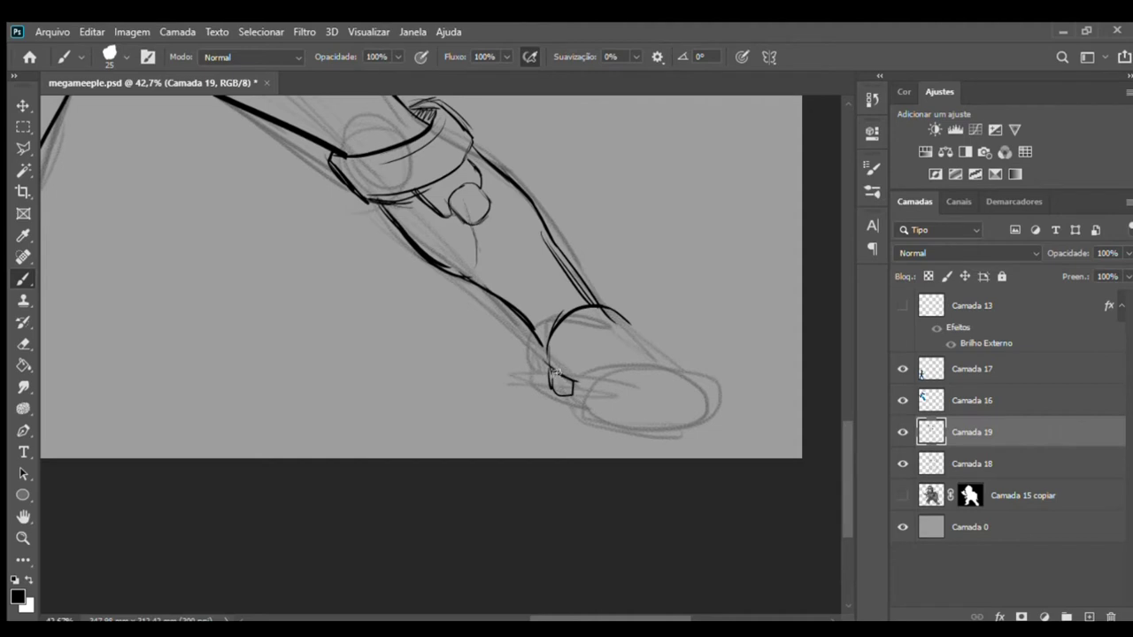
{"action": "mouse_move", "coordinate": [547, 354]}
{"action": "left_mouse_down"}
{"action": "mouse_move", "coordinate": [572, 372]}
{"action": "mouse_move", "coordinate": [632, 345]}
{"action": "mouse_move", "coordinate": [658, 348]}
{"action": "left_mouse_up"}
{"action": "key", "text": "ctrl+z"}
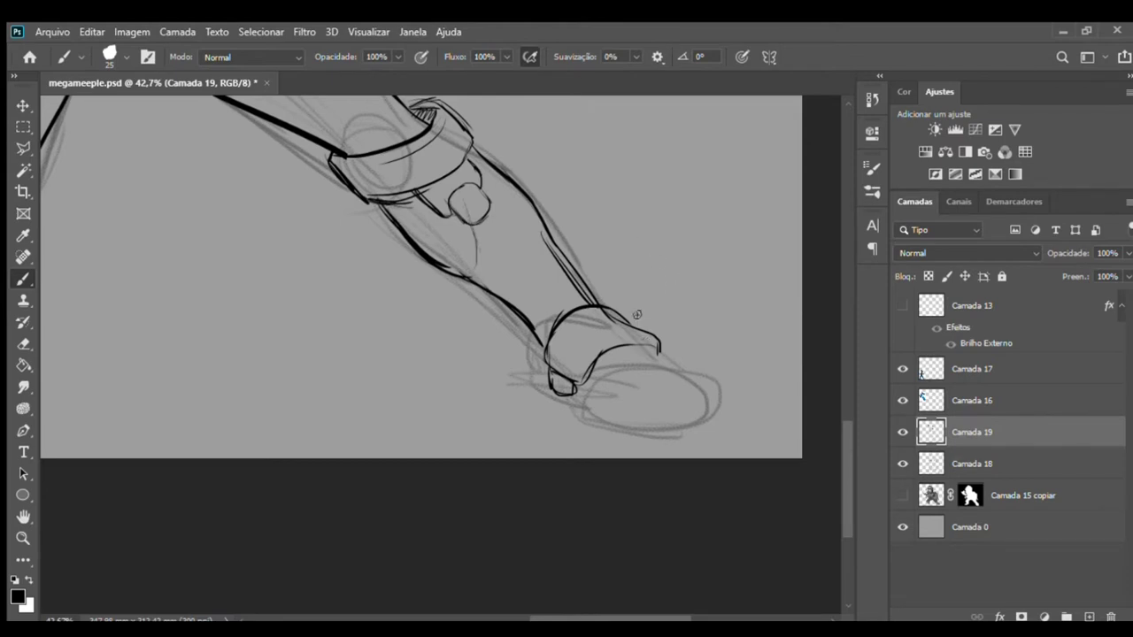
{"action": "mouse_move", "coordinate": [533, 355]}
{"action": "left_mouse_down"}
{"action": "mouse_move", "coordinate": [551, 395]}
{"action": "mouse_move", "coordinate": [533, 386]}
{"action": "mouse_move", "coordinate": [593, 418]}
{"action": "mouse_move", "coordinate": [659, 429]}
{"action": "left_mouse_up"}
- Outline the rounded toe, add the strap and inner toe lines, then zoom out
{"action": "mouse_move", "coordinate": [599, 382]}
{"action": "left_mouse_down"}
{"action": "mouse_move", "coordinate": [680, 360]}
{"action": "mouse_move", "coordinate": [714, 382]}
{"action": "mouse_move", "coordinate": [669, 426]}
{"action": "mouse_move", "coordinate": [626, 430]}
{"action": "left_mouse_up"}
{"action": "left_click_drag", "start_coordinate": [711, 421], "coordinate": [695, 377]}
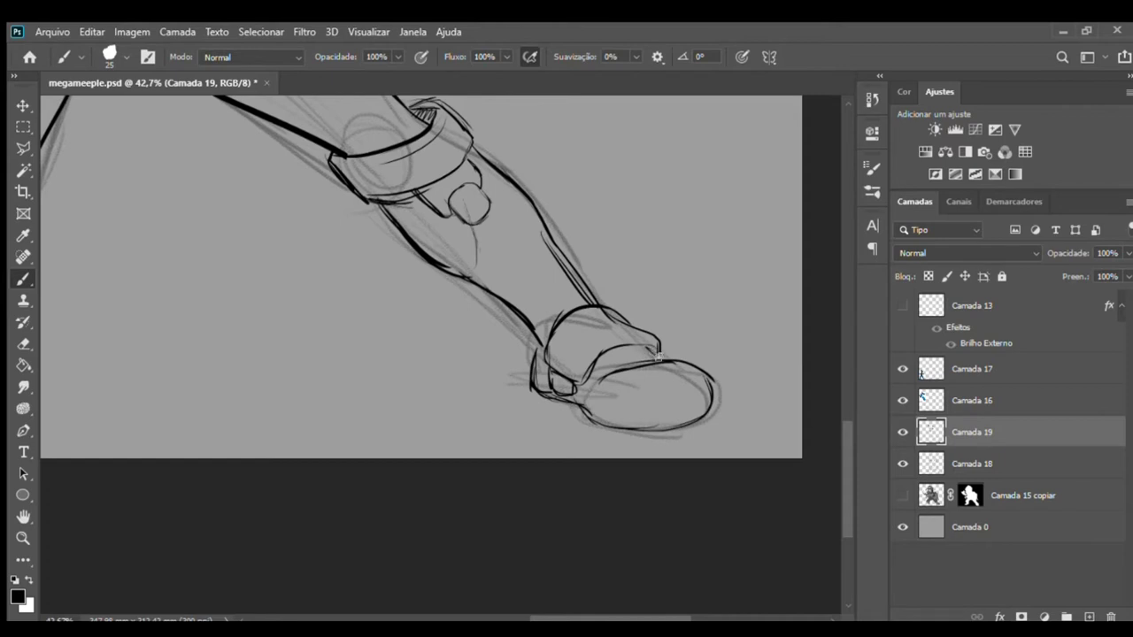
{"action": "left_click_drag", "start_coordinate": [597, 363], "coordinate": [658, 365]}
{"action": "left_click_drag", "start_coordinate": [597, 398], "coordinate": [701, 403]}
{"action": "left_click_drag", "start_coordinate": [658, 348], "coordinate": [717, 401]}
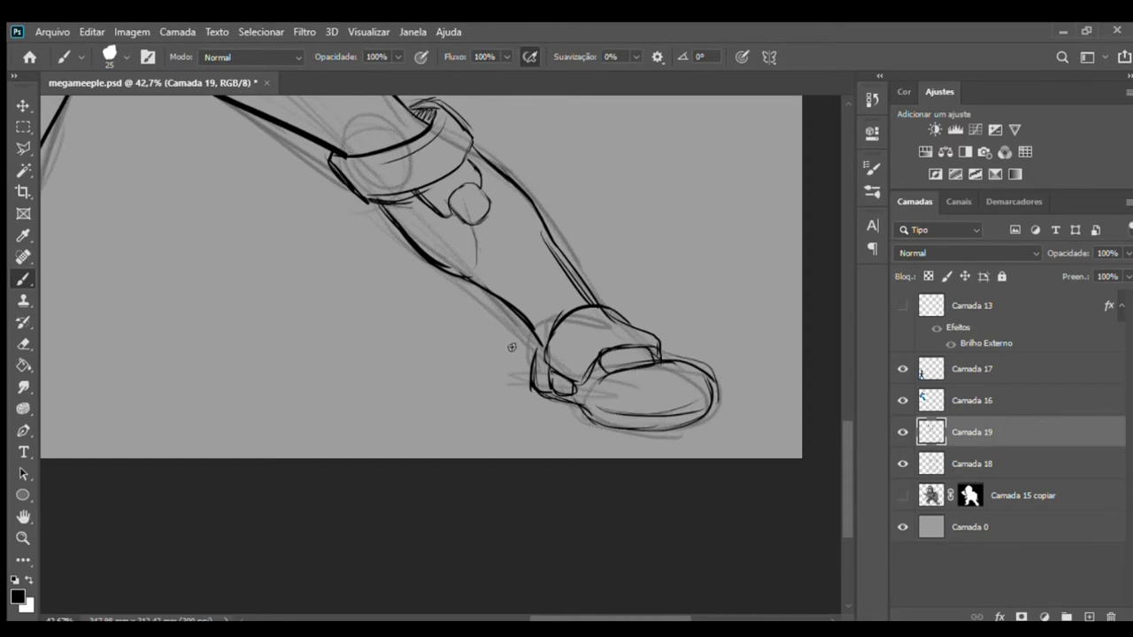
{"action": "key", "text": "z"}
{"action": "left_click_drag", "start_coordinate": [504, 340], "coordinate": [483, 365]}
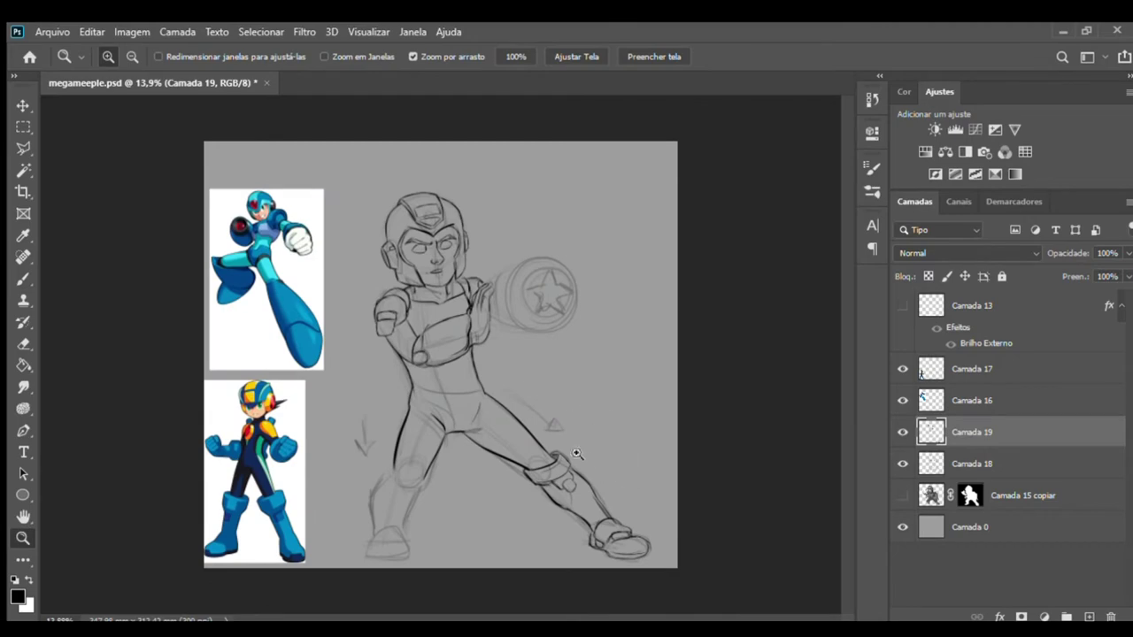
- Zoom in on the left leg's knee and ink a thick knee cuff outline
{"action": "left_click_drag", "start_coordinate": [564, 468], "coordinate": [611, 466]}
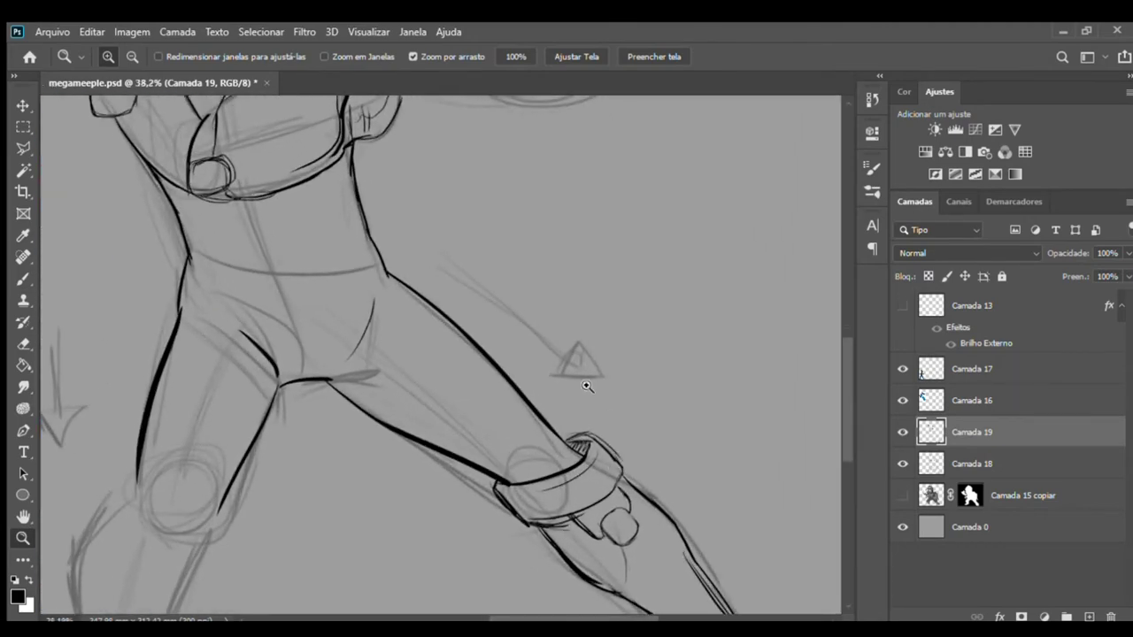
{"action": "key", "text": "b"}
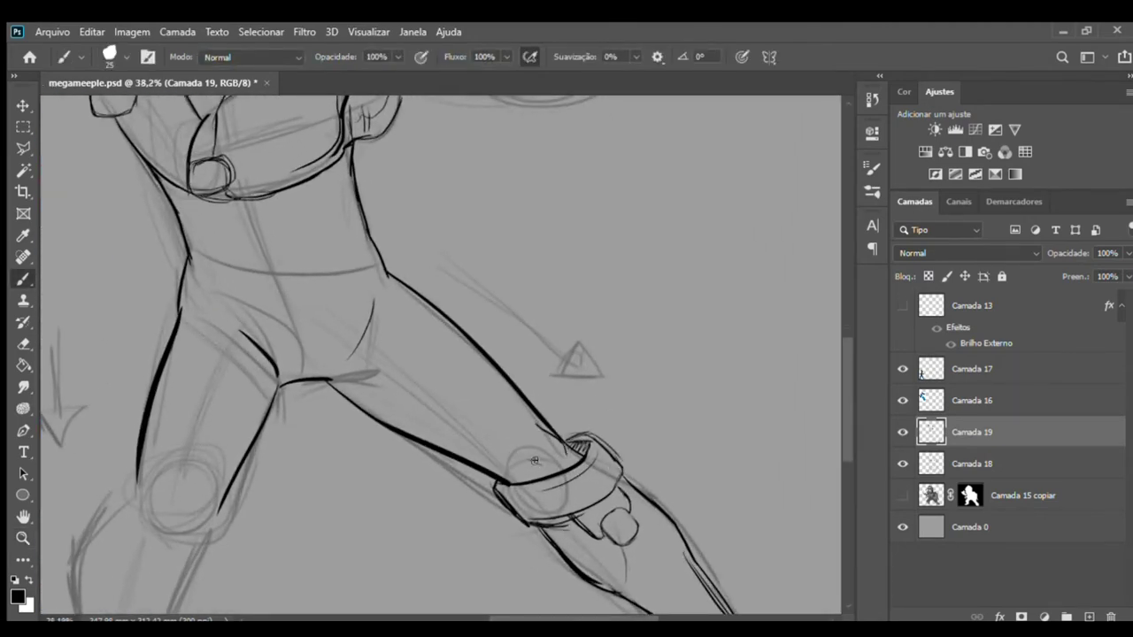
{"action": "left_click_drag", "start_coordinate": [546, 394], "coordinate": [620, 292]}
{"action": "key", "text": "z"}
{"action": "left_click_drag", "start_coordinate": [619, 382], "coordinate": [568, 382]}
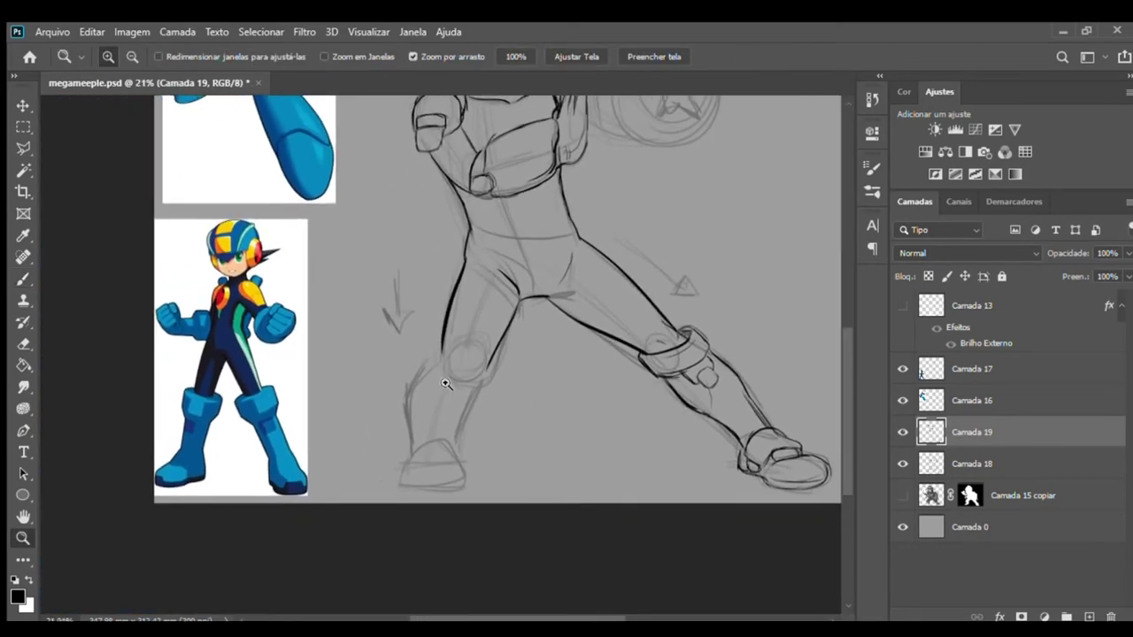
{"action": "left_click_drag", "start_coordinate": [433, 381], "coordinate": [465, 379]}
{"action": "key", "text": "b"}
{"action": "left_click_drag", "start_coordinate": [429, 341], "coordinate": [511, 366]}
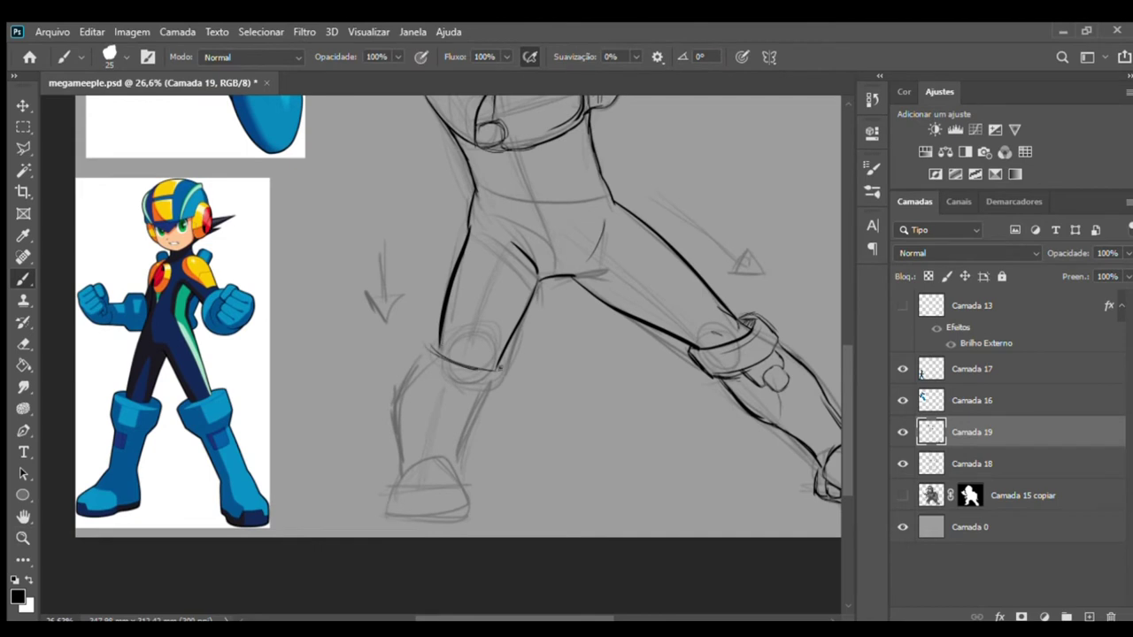
{"action": "mouse_move", "coordinate": [411, 356]}
{"action": "left_mouse_down"}
{"action": "mouse_move", "coordinate": [478, 395]}
{"action": "mouse_move", "coordinate": [431, 328]}
{"action": "mouse_move", "coordinate": [497, 363]}
{"action": "mouse_move", "coordinate": [430, 353]}
{"action": "mouse_move", "coordinate": [434, 383]}
{"action": "mouse_move", "coordinate": [498, 390]}
{"action": "left_mouse_up"}
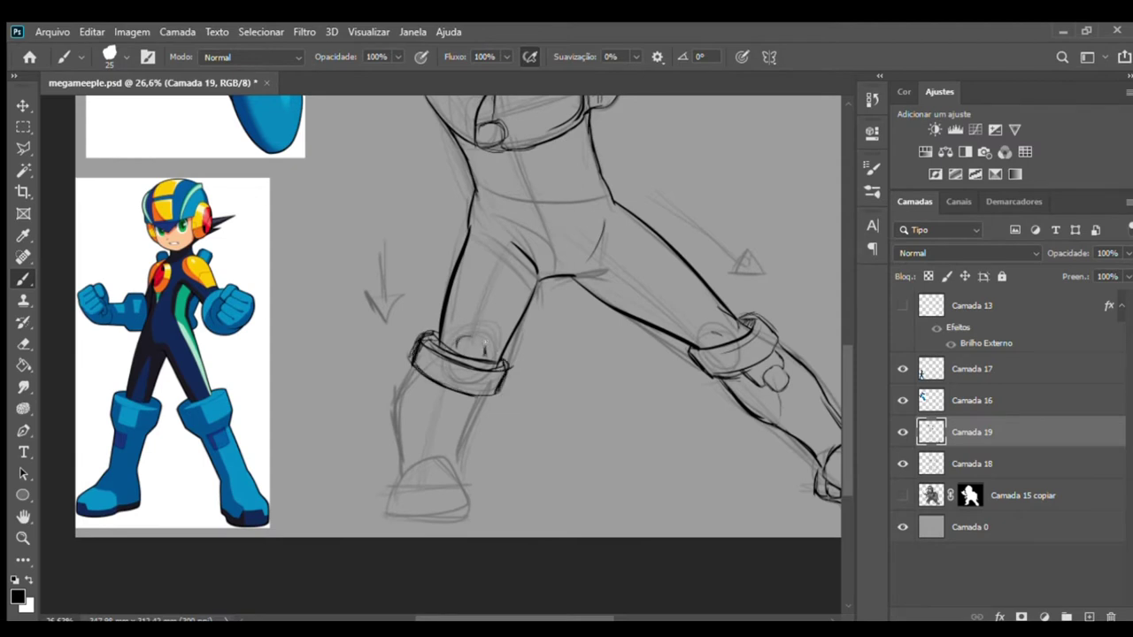
- Ink the lower leg's outer side, a boot plate, the sole, heel and toe
{"action": "mouse_move", "coordinate": [397, 386]}
{"action": "left_mouse_down"}
{"action": "mouse_move", "coordinate": [395, 478]}
{"action": "mouse_move", "coordinate": [390, 411]}
{"action": "left_mouse_up"}
{"action": "left_click_drag", "start_coordinate": [295, 421], "coordinate": [297, 419]}
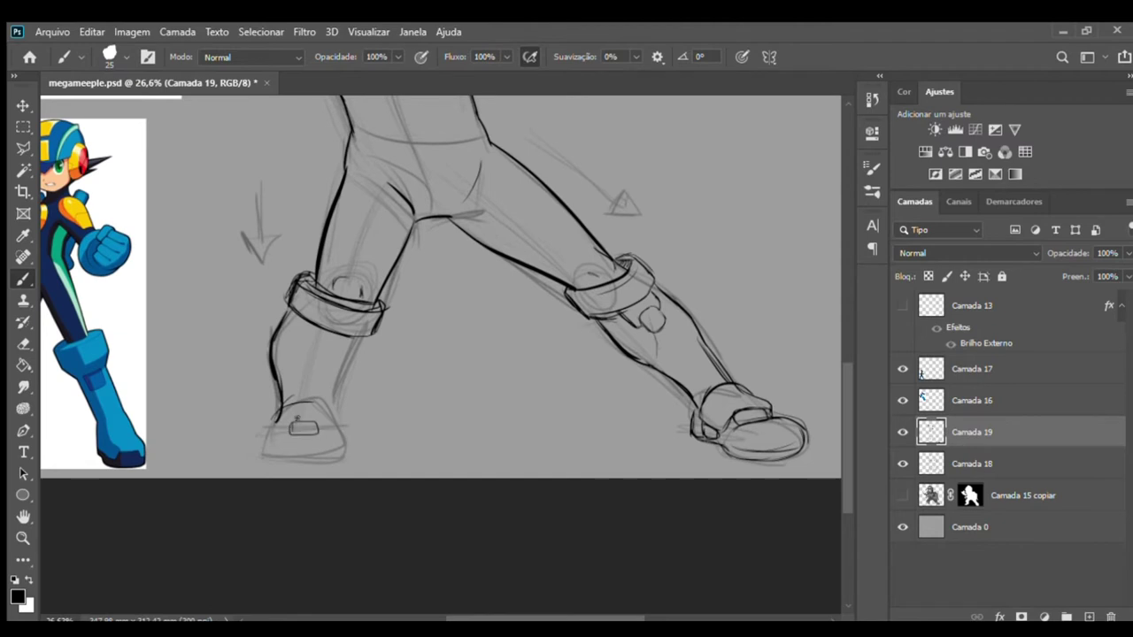
{"action": "left_click_drag", "start_coordinate": [268, 459], "coordinate": [322, 453]}
{"action": "mouse_move", "coordinate": [266, 460]}
{"action": "left_mouse_down"}
{"action": "mouse_move", "coordinate": [343, 462]}
{"action": "mouse_move", "coordinate": [350, 443]}
{"action": "mouse_move", "coordinate": [334, 423]}
{"action": "left_mouse_up"}
{"action": "left_click_drag", "start_coordinate": [267, 432], "coordinate": [283, 427]}
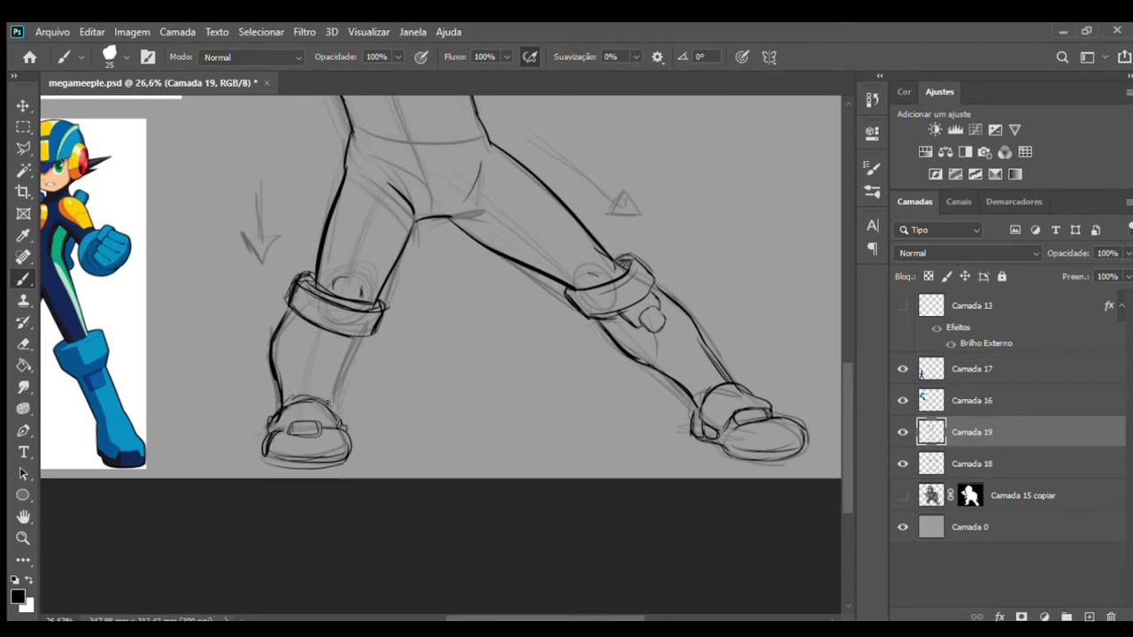
- Ink the inner shin with a rounded-square shin plate, then zoom out to the whole drawing
{"action": "left_click_drag", "start_coordinate": [337, 395], "coordinate": [356, 345]}
{"action": "left_click_drag", "start_coordinate": [325, 354], "coordinate": [307, 345]}
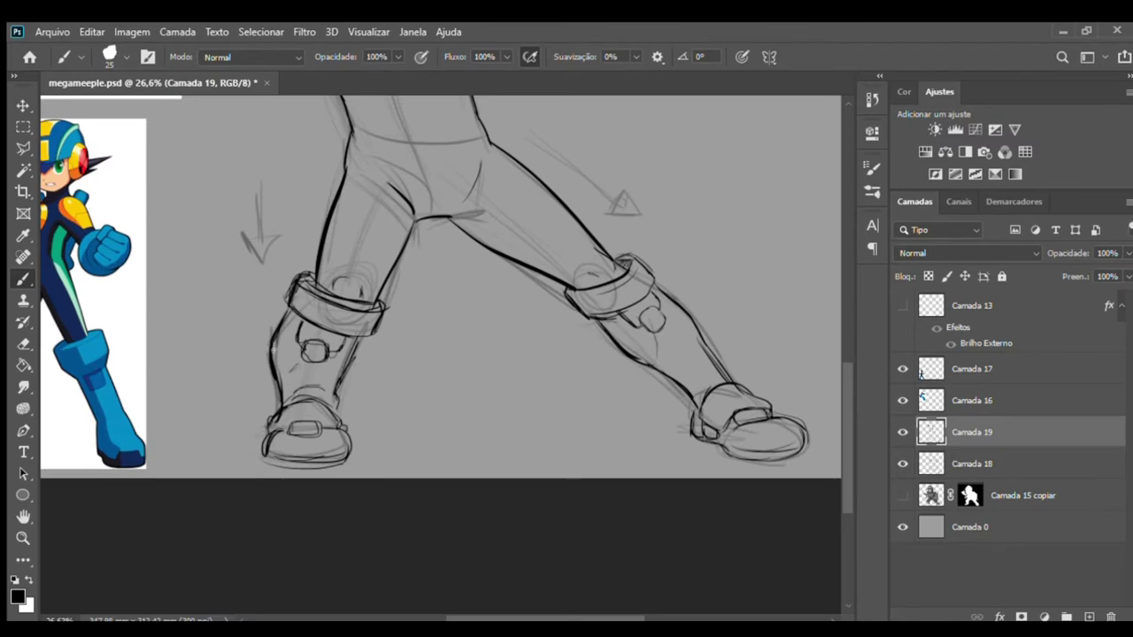
{"action": "key", "text": "z"}
{"action": "left_click_drag", "start_coordinate": [354, 429], "coordinate": [321, 425]}
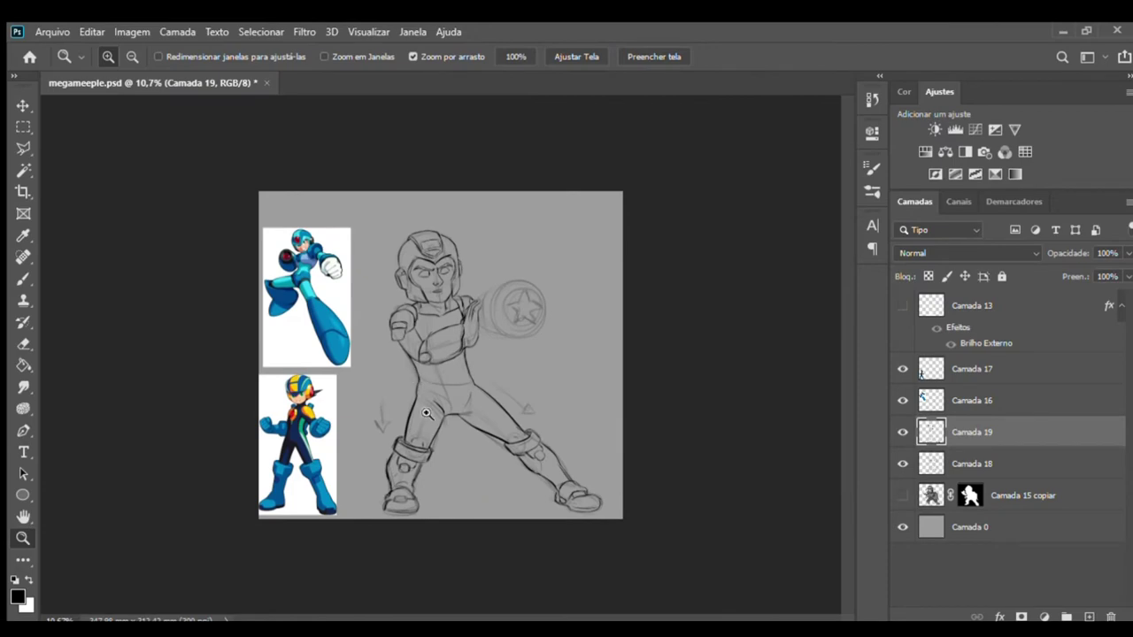
- Zoom out to the whole figure, then zoom in on the head and arm buster with the Brush ready
{"action": "left_click_drag", "start_coordinate": [443, 370], "coordinate": [519, 371]}
{"action": "key", "text": "b"}
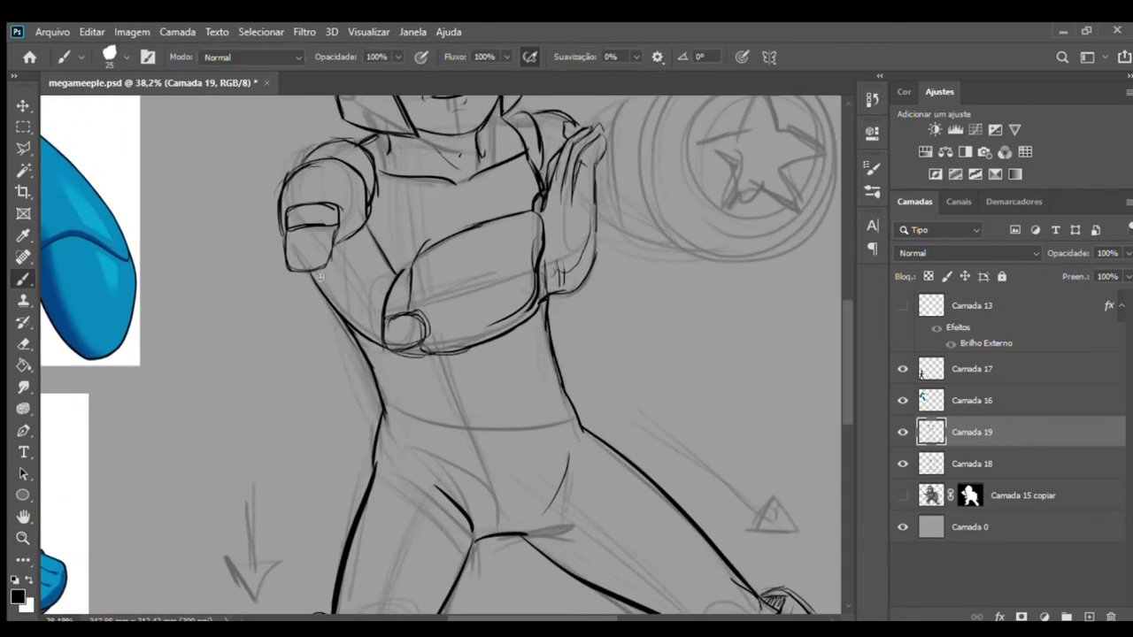
{"action": "key", "text": "z"}
{"action": "left_click_drag", "start_coordinate": [394, 297], "coordinate": [379, 322]}
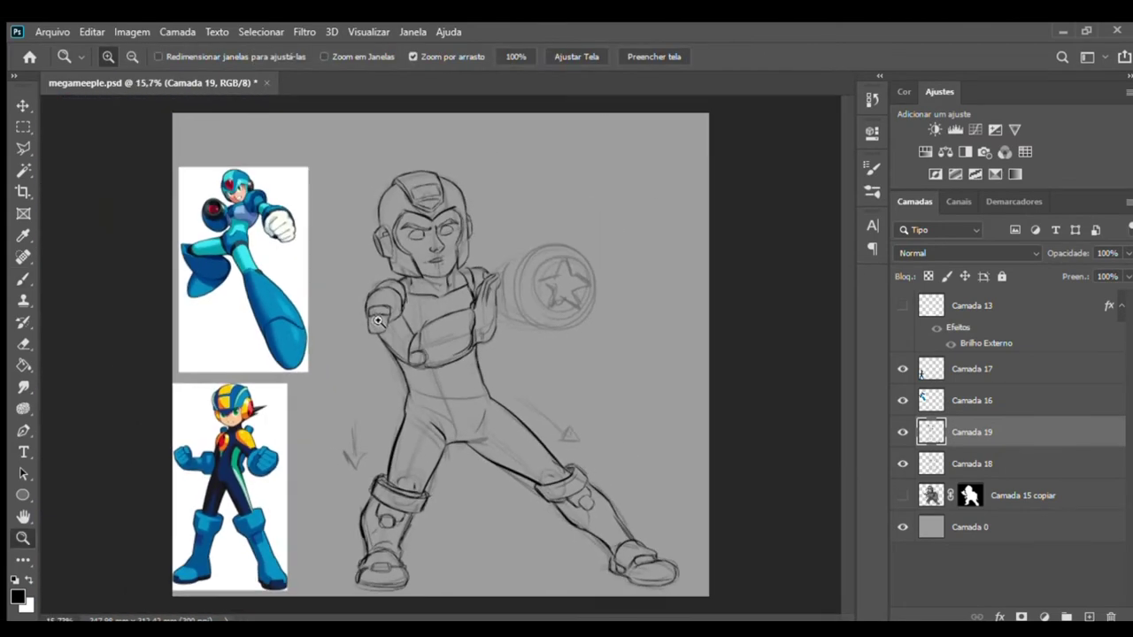
{"action": "mouse_move", "coordinate": [512, 277]}
{"action": "left_mouse_down"}
{"action": "mouse_move", "coordinate": [597, 273]}
{"action": "mouse_move", "coordinate": [519, 283]}
{"action": "mouse_move", "coordinate": [530, 253]}
{"action": "mouse_move", "coordinate": [550, 242]}
{"action": "mouse_move", "coordinate": [564, 269]}
{"action": "mouse_move", "coordinate": [501, 294]}
{"action": "mouse_move", "coordinate": [538, 273]}
{"action": "left_mouse_up"}
{"action": "key", "text": "b"}
- Redraw the star emblem as a bold meeple outline with head, arms and legs
{"action": "mouse_move", "coordinate": [513, 332]}
{"action": "left_mouse_down"}
{"action": "mouse_move", "coordinate": [529, 350]}
{"action": "mouse_move", "coordinate": [544, 349]}
{"action": "mouse_move", "coordinate": [549, 330]}
{"action": "mouse_move", "coordinate": [571, 351]}
{"action": "mouse_move", "coordinate": [602, 345]}
{"action": "left_mouse_up"}
{"action": "mouse_move", "coordinate": [571, 278]}
{"action": "left_mouse_down"}
{"action": "mouse_move", "coordinate": [602, 298]}
{"action": "mouse_move", "coordinate": [577, 302]}
{"action": "left_mouse_up"}
{"action": "mouse_move", "coordinate": [602, 345]}
{"action": "left_mouse_down"}
{"action": "mouse_move", "coordinate": [579, 307]}
{"action": "mouse_move", "coordinate": [598, 346]}
{"action": "left_mouse_up"}
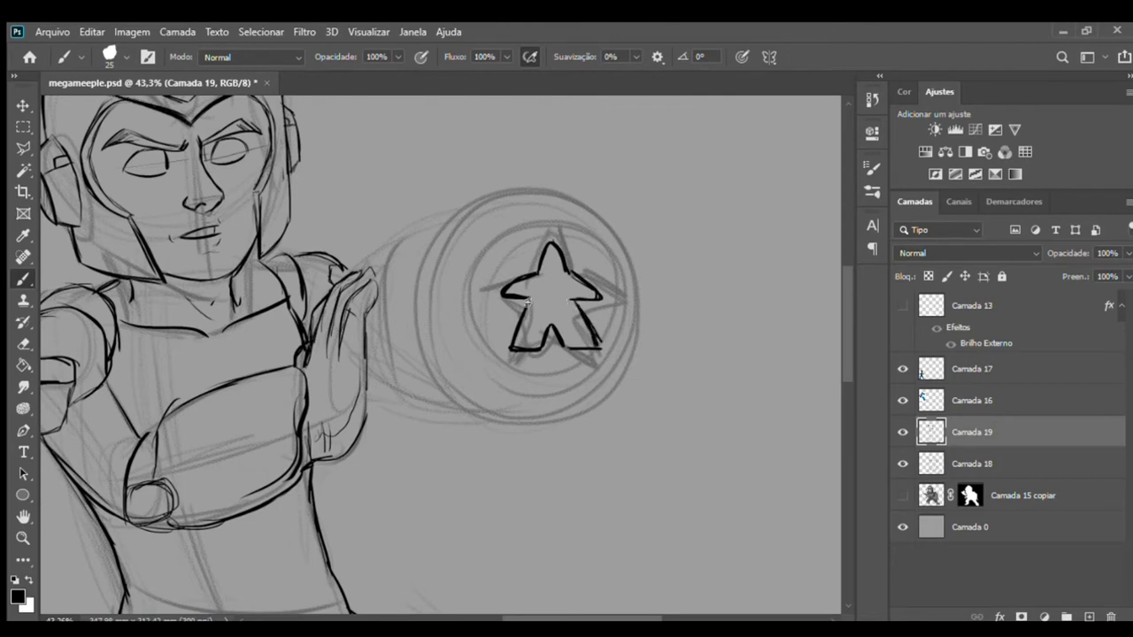
{"action": "mouse_move", "coordinate": [526, 306]}
{"action": "left_mouse_down"}
{"action": "mouse_move", "coordinate": [510, 347]}
{"action": "mouse_move", "coordinate": [522, 298]}
{"action": "left_mouse_up"}
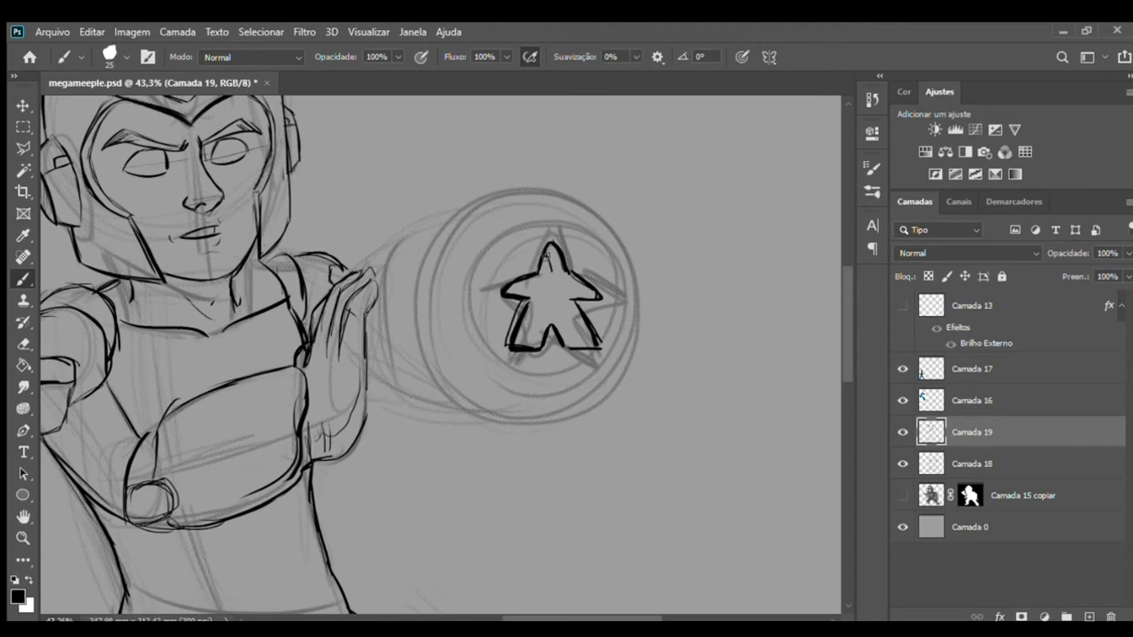
{"action": "mouse_move", "coordinate": [542, 252]}
{"action": "left_mouse_down"}
{"action": "mouse_move", "coordinate": [599, 294]}
{"action": "mouse_move", "coordinate": [577, 340]}
{"action": "left_mouse_up"}
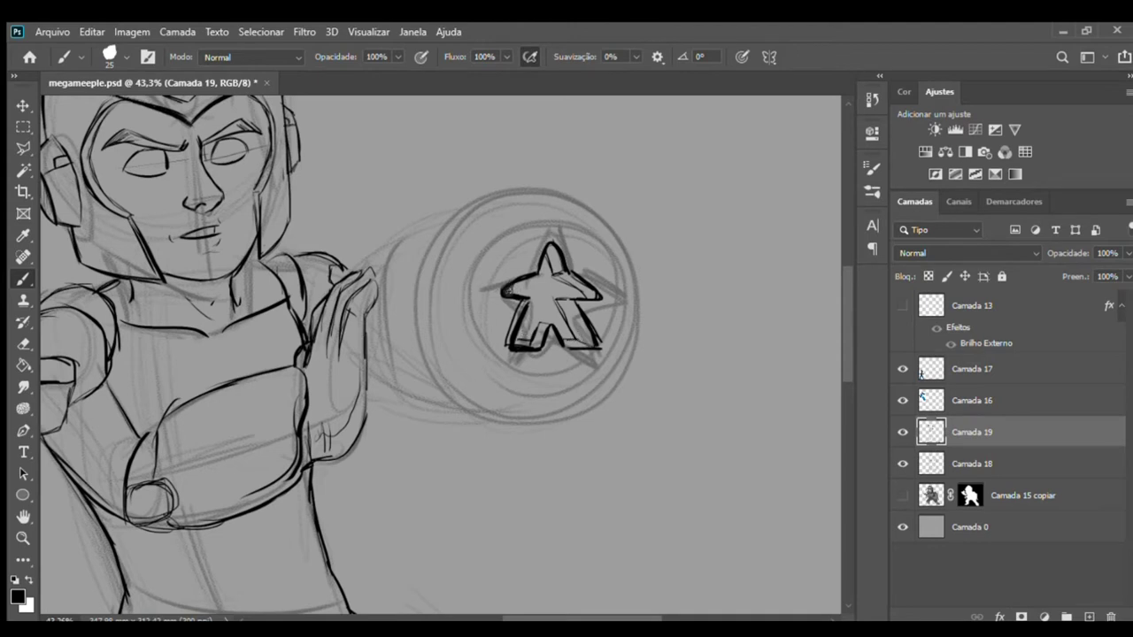
- Hatch the meeple's body, add a curved stroke left of the buster and a teardrop spike
{"action": "mouse_move", "coordinate": [517, 295]}
{"action": "left_mouse_down"}
{"action": "mouse_move", "coordinate": [549, 252]}
{"action": "mouse_move", "coordinate": [561, 273]}
{"action": "left_mouse_up"}
{"action": "left_click_drag", "start_coordinate": [559, 299], "coordinate": [568, 280]}
{"action": "mouse_move", "coordinate": [520, 336]}
{"action": "left_mouse_down"}
{"action": "mouse_move", "coordinate": [548, 289]}
{"action": "mouse_move", "coordinate": [574, 315]}
{"action": "mouse_move", "coordinate": [553, 285]}
{"action": "left_mouse_up"}
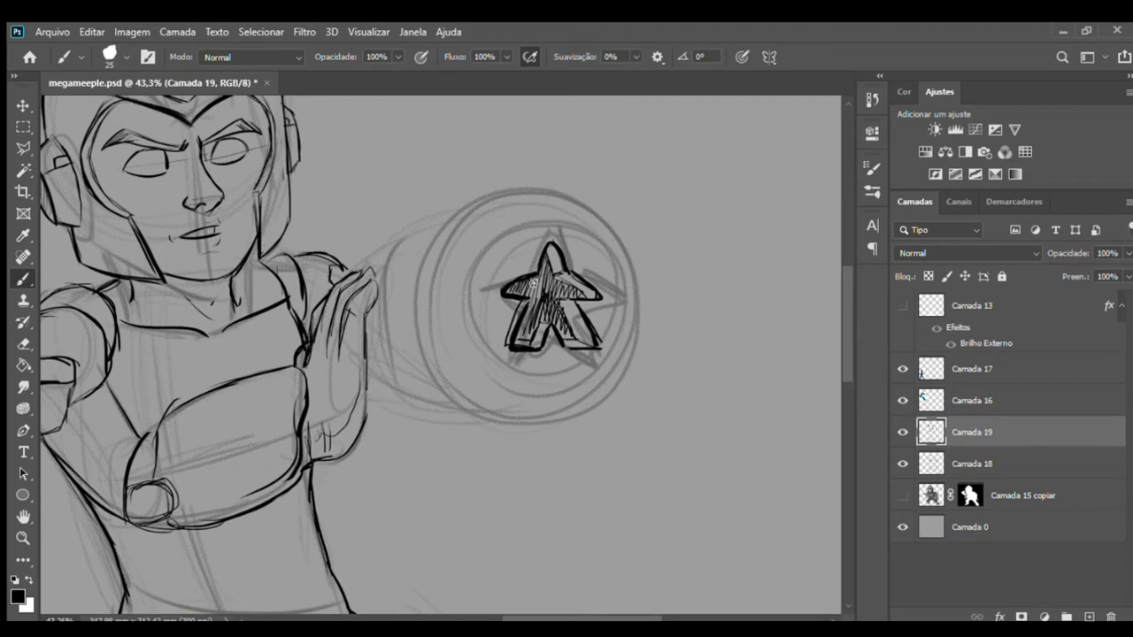
{"action": "mouse_move", "coordinate": [412, 293]}
{"action": "left_mouse_down"}
{"action": "mouse_move", "coordinate": [446, 262]}
{"action": "mouse_move", "coordinate": [477, 308]}
{"action": "mouse_move", "coordinate": [474, 276]}
{"action": "left_mouse_up"}
{"action": "mouse_move", "coordinate": [547, 217]}
{"action": "left_mouse_down"}
{"action": "mouse_move", "coordinate": [571, 193]}
{"action": "mouse_move", "coordinate": [551, 228]}
{"action": "mouse_move", "coordinate": [547, 217]}
{"action": "left_mouse_up"}
- Brush teardrop spikes right, lower-right, lower-left and far left of the meeple emblem
{"action": "left_click_drag", "start_coordinate": [617, 296], "coordinate": [634, 316]}
{"action": "mouse_move", "coordinate": [593, 398]}
{"action": "left_mouse_down"}
{"action": "mouse_move", "coordinate": [618, 370]}
{"action": "mouse_move", "coordinate": [619, 394]}
{"action": "mouse_move", "coordinate": [595, 407]}
{"action": "left_mouse_up"}
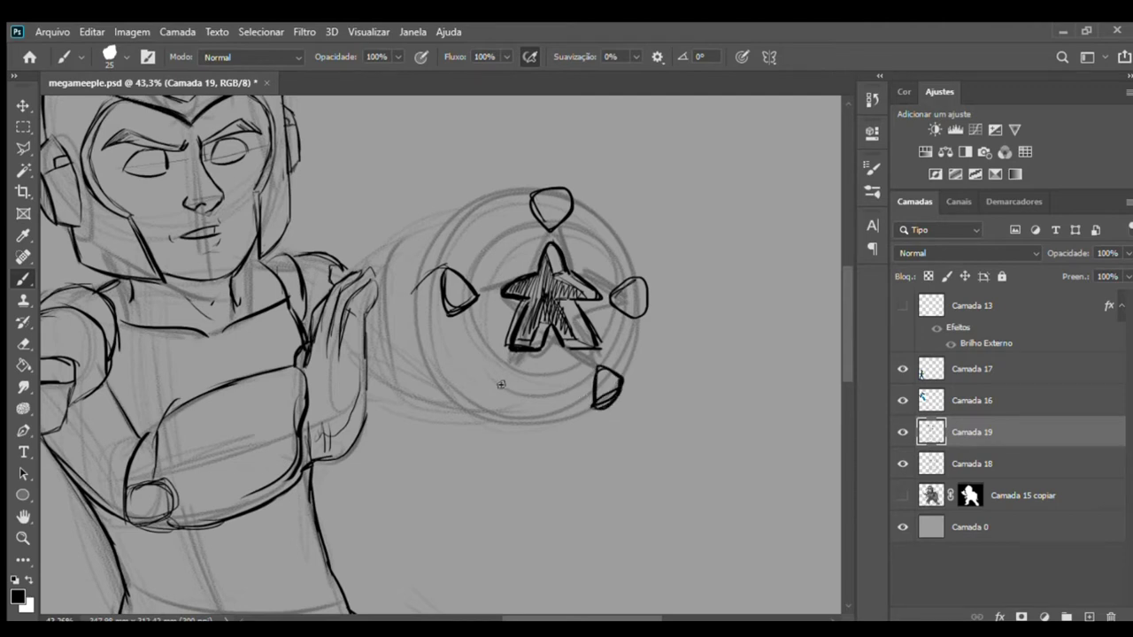
{"action": "mouse_move", "coordinate": [484, 386]}
{"action": "left_mouse_down"}
{"action": "mouse_move", "coordinate": [471, 412]}
{"action": "mouse_move", "coordinate": [523, 404]}
{"action": "mouse_move", "coordinate": [474, 416]}
{"action": "left_mouse_up"}
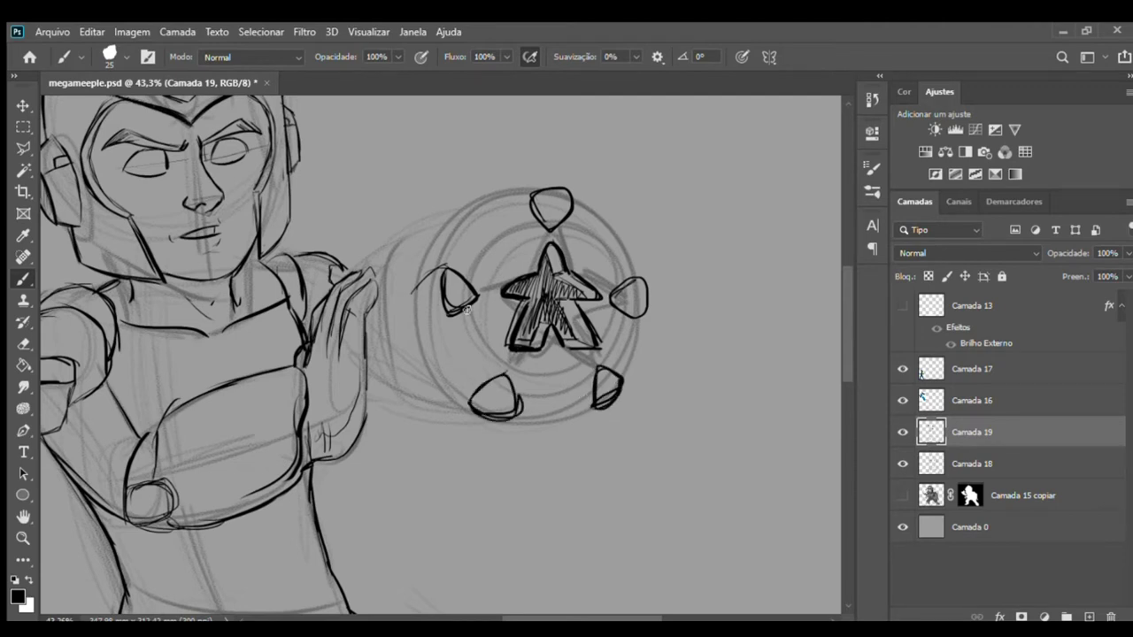
{"action": "mouse_move", "coordinate": [439, 273]}
{"action": "left_mouse_down"}
{"action": "mouse_move", "coordinate": [391, 306]}
{"action": "mouse_move", "coordinate": [450, 312]}
{"action": "mouse_move", "coordinate": [398, 306]}
{"action": "left_mouse_up"}
- Ink the outer ring over the spikes, darkening the lower-right spike and edges
{"action": "mouse_move", "coordinate": [515, 204]}
{"action": "left_mouse_down"}
{"action": "mouse_move", "coordinate": [483, 202]}
{"action": "mouse_move", "coordinate": [567, 182]}
{"action": "left_mouse_up"}
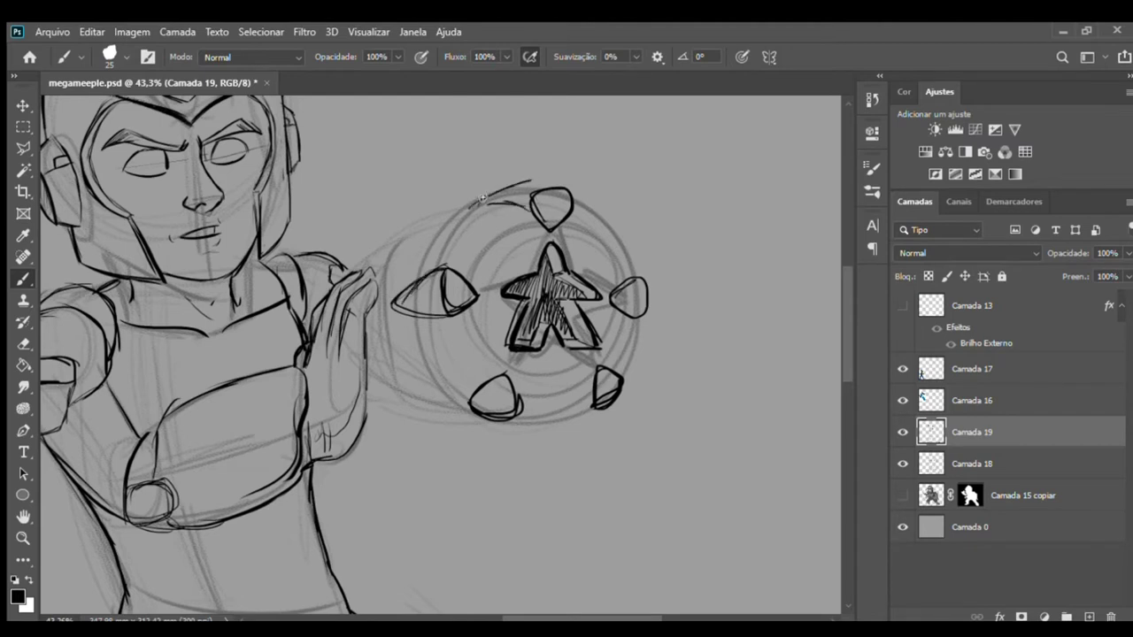
{"action": "mouse_move", "coordinate": [436, 407]}
{"action": "left_mouse_down"}
{"action": "mouse_move", "coordinate": [460, 400]}
{"action": "mouse_move", "coordinate": [509, 415]}
{"action": "mouse_move", "coordinate": [470, 404]}
{"action": "left_mouse_up"}
{"action": "left_click_drag", "start_coordinate": [616, 389], "coordinate": [602, 409]}
{"action": "left_click_drag", "start_coordinate": [597, 412], "coordinate": [512, 423]}
{"action": "left_click_drag", "start_coordinate": [596, 390], "coordinate": [574, 410]}
{"action": "mouse_move", "coordinate": [636, 328]}
{"action": "left_mouse_down"}
{"action": "mouse_move", "coordinate": [614, 378]}
{"action": "mouse_move", "coordinate": [623, 372]}
{"action": "left_mouse_up"}
{"action": "left_click_drag", "start_coordinate": [441, 264], "coordinate": [496, 203]}
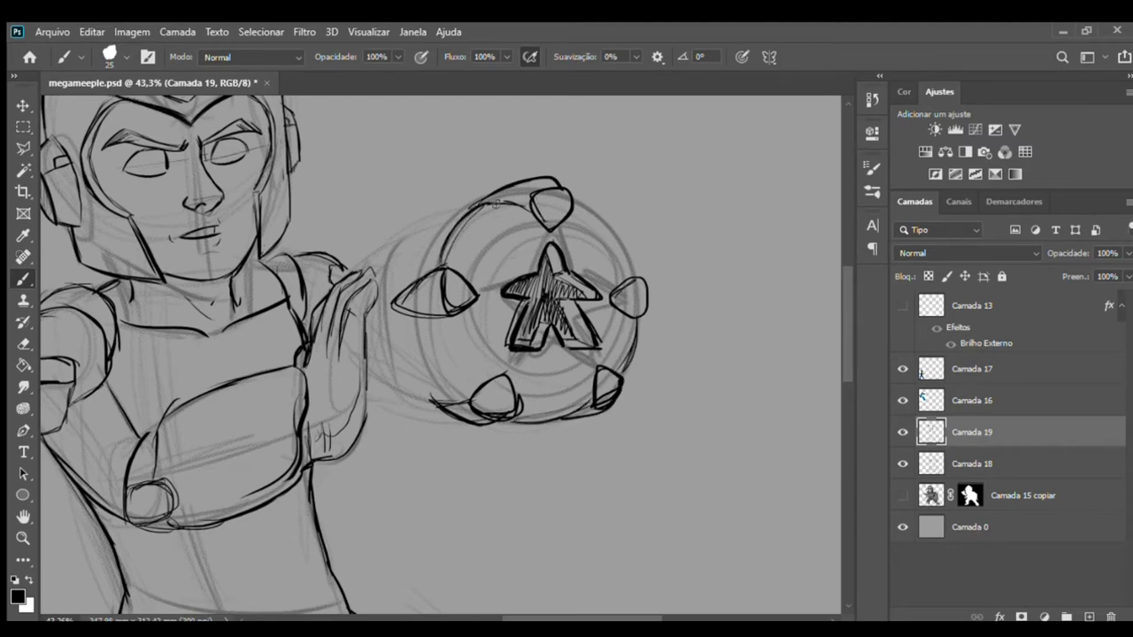
{"action": "mouse_move", "coordinate": [581, 205]}
{"action": "left_mouse_down"}
{"action": "mouse_move", "coordinate": [622, 236]}
{"action": "mouse_move", "coordinate": [631, 270]}
{"action": "left_mouse_up"}
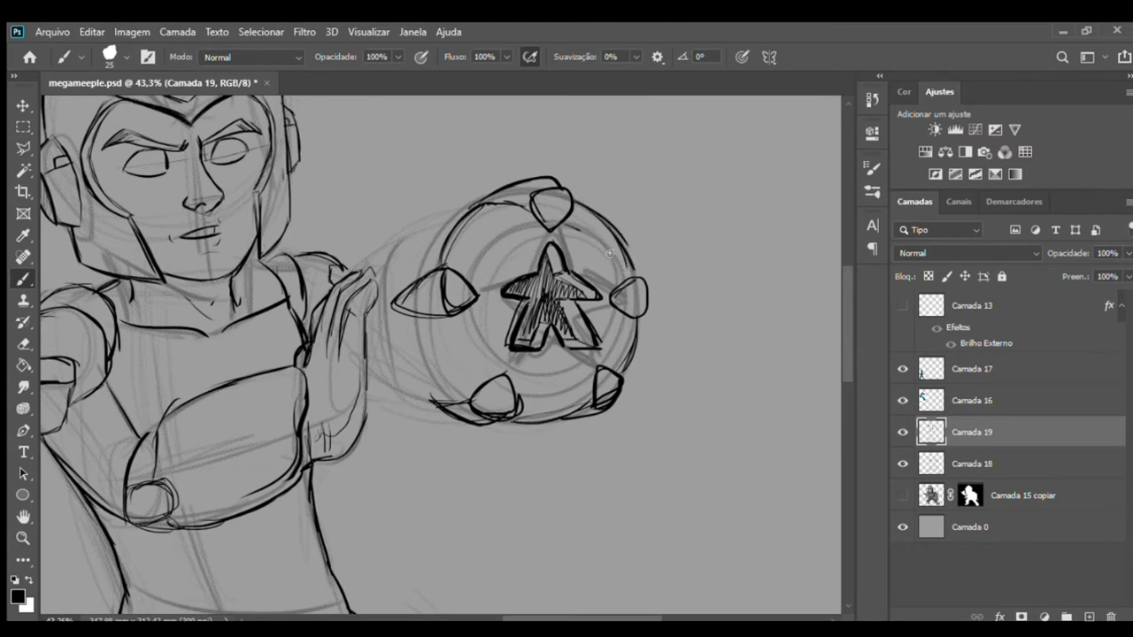
- Draw the inner circle around the emblem and reinforce the outer ring's left side
{"action": "mouse_move", "coordinate": [475, 276]}
{"action": "left_mouse_down"}
{"action": "mouse_move", "coordinate": [526, 227]}
{"action": "mouse_move", "coordinate": [550, 227]}
{"action": "left_mouse_up"}
{"action": "mouse_move", "coordinate": [476, 299]}
{"action": "left_mouse_down"}
{"action": "mouse_move", "coordinate": [506, 368]}
{"action": "mouse_move", "coordinate": [556, 350]}
{"action": "left_mouse_up"}
{"action": "mouse_move", "coordinate": [491, 365]}
{"action": "left_mouse_down"}
{"action": "mouse_move", "coordinate": [567, 383]}
{"action": "mouse_move", "coordinate": [608, 338]}
{"action": "mouse_move", "coordinate": [540, 379]}
{"action": "left_mouse_up"}
{"action": "mouse_move", "coordinate": [438, 318]}
{"action": "left_mouse_down"}
{"action": "mouse_move", "coordinate": [469, 398]}
{"action": "mouse_move", "coordinate": [432, 312]}
{"action": "left_mouse_up"}
{"action": "mouse_move", "coordinate": [443, 271]}
{"action": "left_mouse_down"}
{"action": "mouse_move", "coordinate": [429, 245]}
{"action": "mouse_move", "coordinate": [460, 204]}
{"action": "left_mouse_up"}
- Extend the outer ring's upper- and lower-left edges to join the top of the hand
{"action": "left_click_drag", "start_coordinate": [386, 254], "coordinate": [476, 202]}
{"action": "left_click_drag", "start_coordinate": [382, 260], "coordinate": [480, 199]}
{"action": "mouse_move", "coordinate": [370, 282]}
{"action": "left_mouse_down"}
{"action": "mouse_move", "coordinate": [394, 241]}
{"action": "mouse_move", "coordinate": [377, 305]}
{"action": "mouse_move", "coordinate": [390, 382]}
{"action": "mouse_move", "coordinate": [434, 409]}
{"action": "left_mouse_up"}
{"action": "left_click_drag", "start_coordinate": [379, 301], "coordinate": [371, 357]}
{"action": "left_click_drag", "start_coordinate": [396, 399], "coordinate": [363, 374]}
{"action": "left_click_drag", "start_coordinate": [359, 275], "coordinate": [390, 253]}
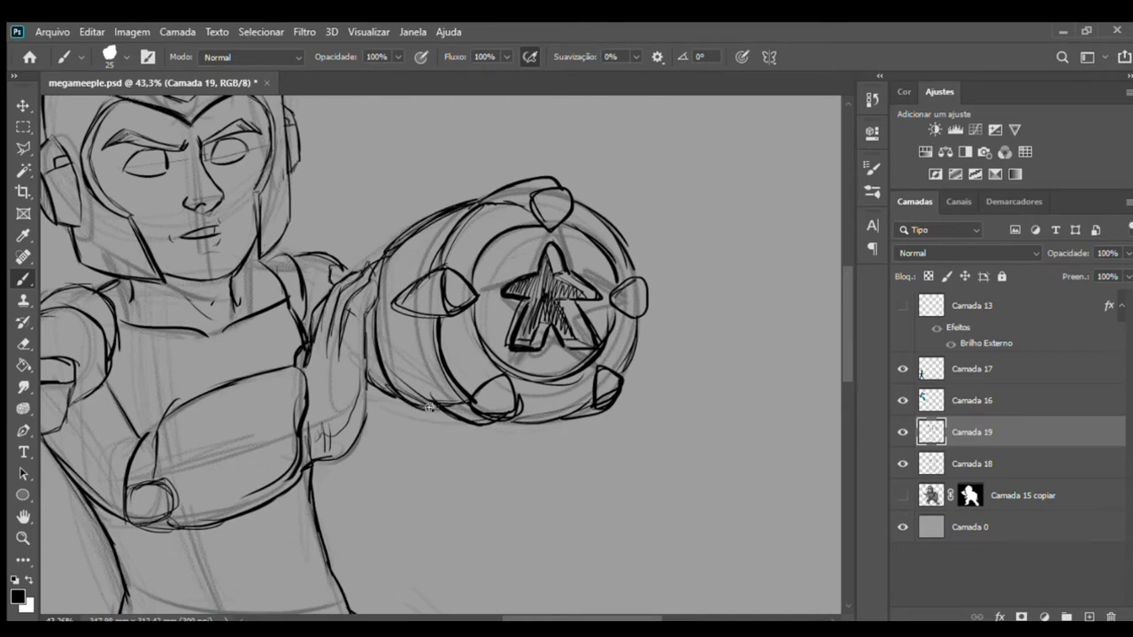
- Ink the lower hand contour and edges beside the buster, then zoom out to the whole figure
{"action": "key", "text": "z"}
{"action": "mouse_move", "coordinate": [419, 404]}
{"action": "left_mouse_down"}
{"action": "mouse_move", "coordinate": [428, 436]}
{"action": "mouse_move", "coordinate": [478, 434]}
{"action": "left_mouse_up"}
{"action": "key", "text": "b"}
{"action": "mouse_move", "coordinate": [392, 396]}
{"action": "left_mouse_down"}
{"action": "mouse_move", "coordinate": [402, 432]}
{"action": "mouse_move", "coordinate": [409, 422]}
{"action": "mouse_move", "coordinate": [434, 439]}
{"action": "mouse_move", "coordinate": [450, 409]}
{"action": "left_mouse_up"}
{"action": "left_click_drag", "start_coordinate": [458, 363], "coordinate": [436, 432]}
{"action": "left_click_drag", "start_coordinate": [464, 330], "coordinate": [448, 413]}
{"action": "mouse_move", "coordinate": [416, 449]}
{"action": "left_mouse_down"}
{"action": "mouse_move", "coordinate": [366, 425]}
{"action": "mouse_move", "coordinate": [377, 455]}
{"action": "mouse_move", "coordinate": [350, 453]}
{"action": "left_mouse_up"}
{"action": "key", "text": "z"}
{"action": "left_click_drag", "start_coordinate": [413, 419], "coordinate": [419, 374]}
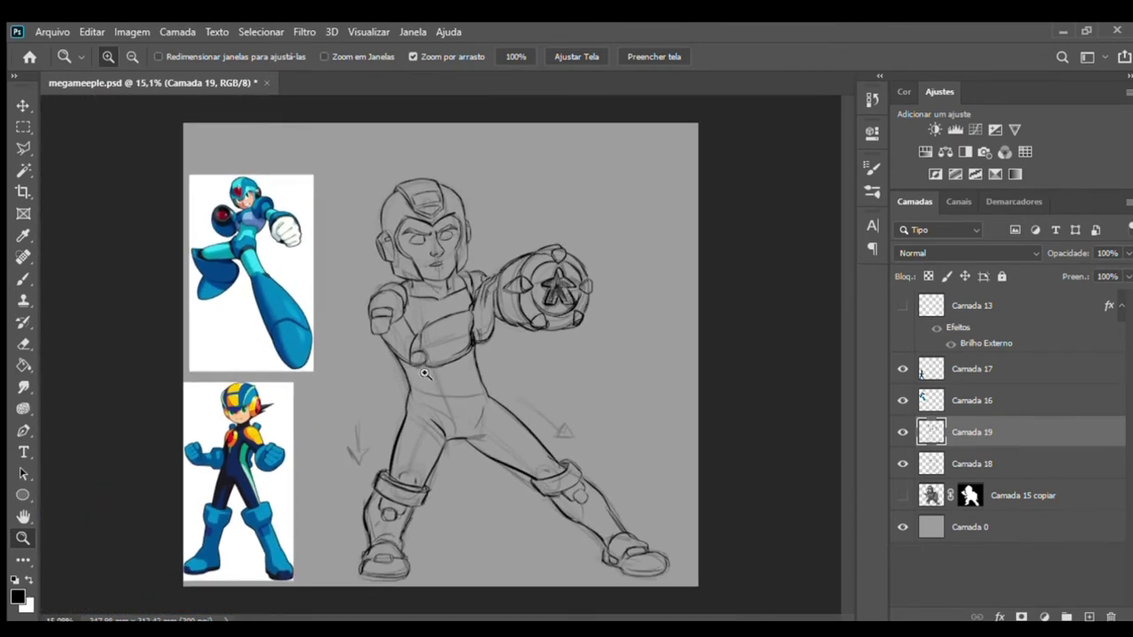
- Add a new layer, Camada 20, above Camada 15 copiar for sketching
{"action": "left_click", "coordinate": [903, 464]}
{"action": "left_click", "coordinate": [903, 464]}
{"action": "left_click", "coordinate": [1028, 498]}
{"action": "left_click", "coordinate": [1091, 617]}
{"action": "key", "text": "b"}
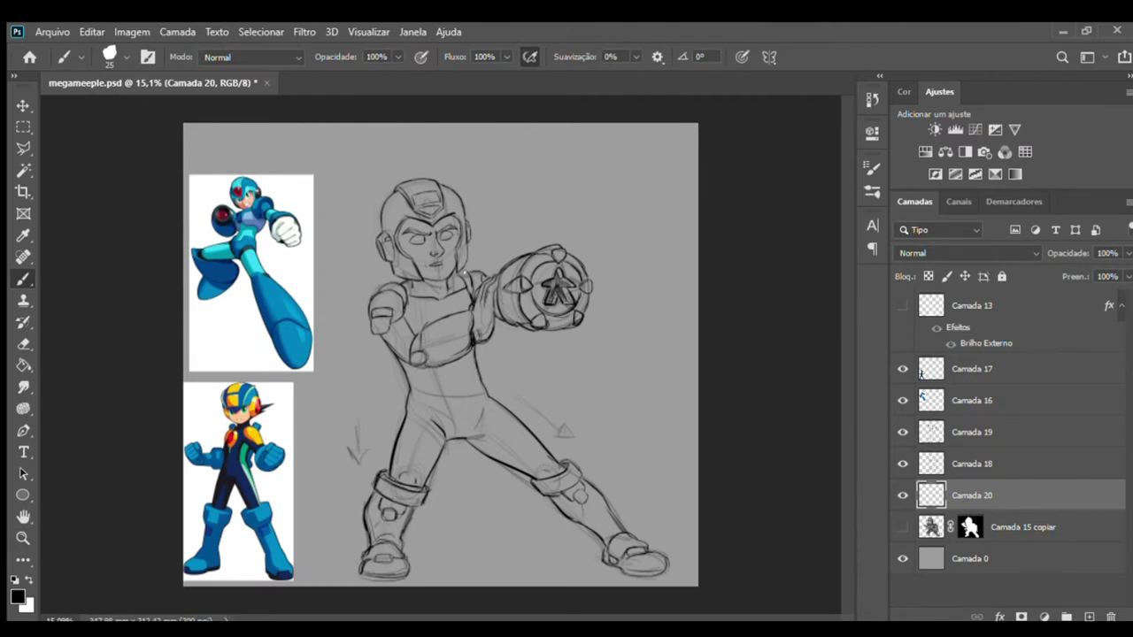
- Sketch long flowing curves from the chest and left torso down toward the lower legs
{"action": "left_click_drag", "start_coordinate": [478, 296], "coordinate": [523, 379]}
{"action": "left_click_drag", "start_coordinate": [494, 334], "coordinate": [518, 377]}
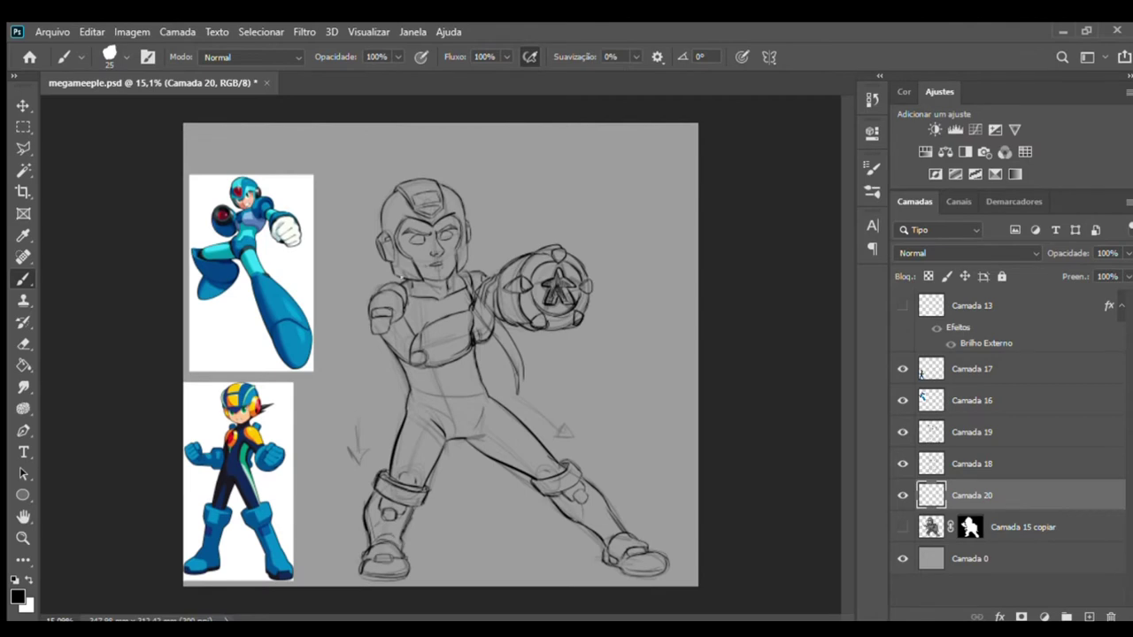
{"action": "left_click_drag", "start_coordinate": [409, 327], "coordinate": [398, 417]}
{"action": "mouse_move", "coordinate": [384, 356]}
{"action": "left_mouse_down"}
{"action": "mouse_move", "coordinate": [366, 443]}
{"action": "mouse_move", "coordinate": [447, 476]}
{"action": "mouse_move", "coordinate": [504, 524]}
{"action": "left_mouse_up"}
{"action": "left_click_drag", "start_coordinate": [450, 469], "coordinate": [501, 544]}
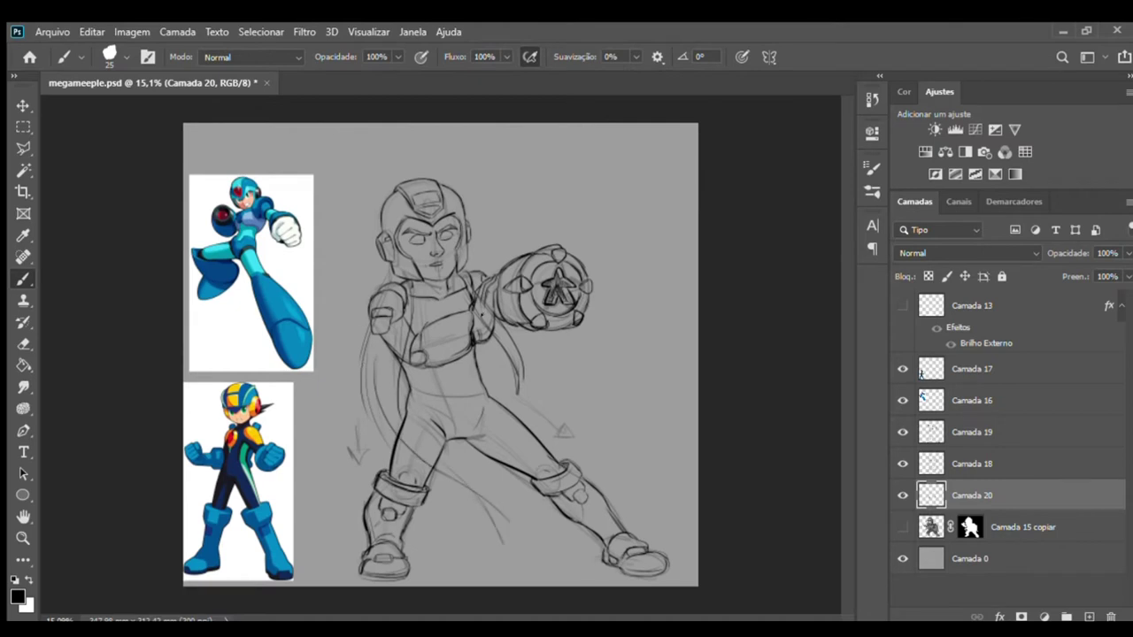
- Add curves trailing right of the legs and over the lower legs
{"action": "left_click_drag", "start_coordinate": [524, 359], "coordinate": [619, 437]}
{"action": "mouse_move", "coordinate": [544, 386]}
{"action": "left_mouse_down"}
{"action": "mouse_move", "coordinate": [597, 441]}
{"action": "mouse_move", "coordinate": [547, 512]}
{"action": "left_mouse_up"}
{"action": "left_click_drag", "start_coordinate": [519, 472], "coordinate": [499, 537]}
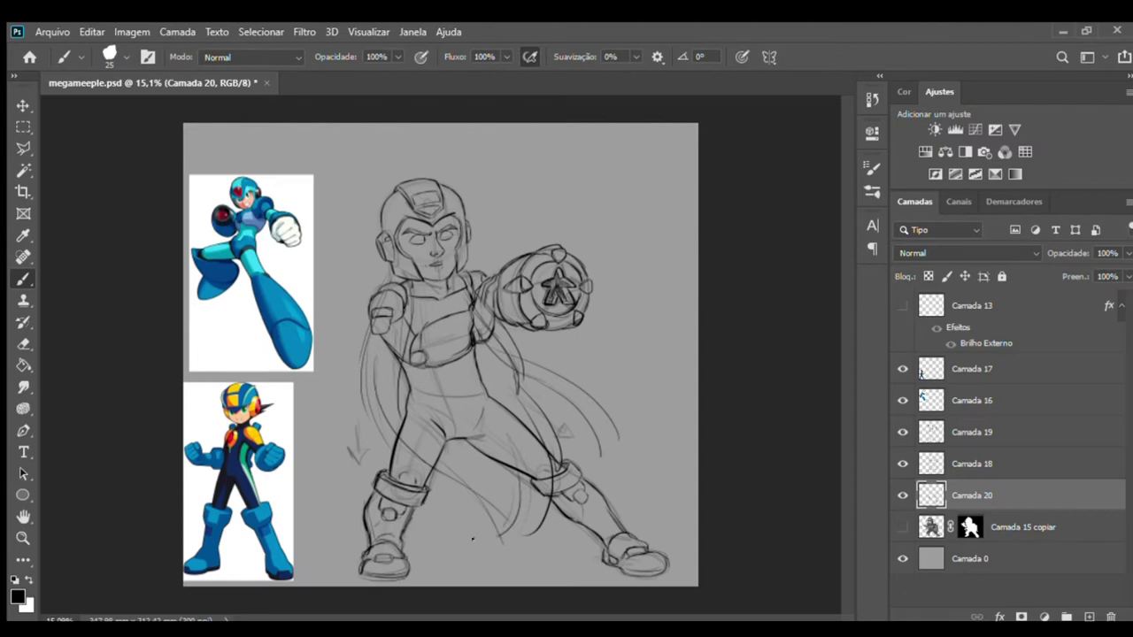
{"action": "left_click_drag", "start_coordinate": [482, 454], "coordinate": [501, 524]}
{"action": "key", "text": "z"}
{"action": "left_click_drag", "start_coordinate": [403, 377], "coordinate": [454, 390]}
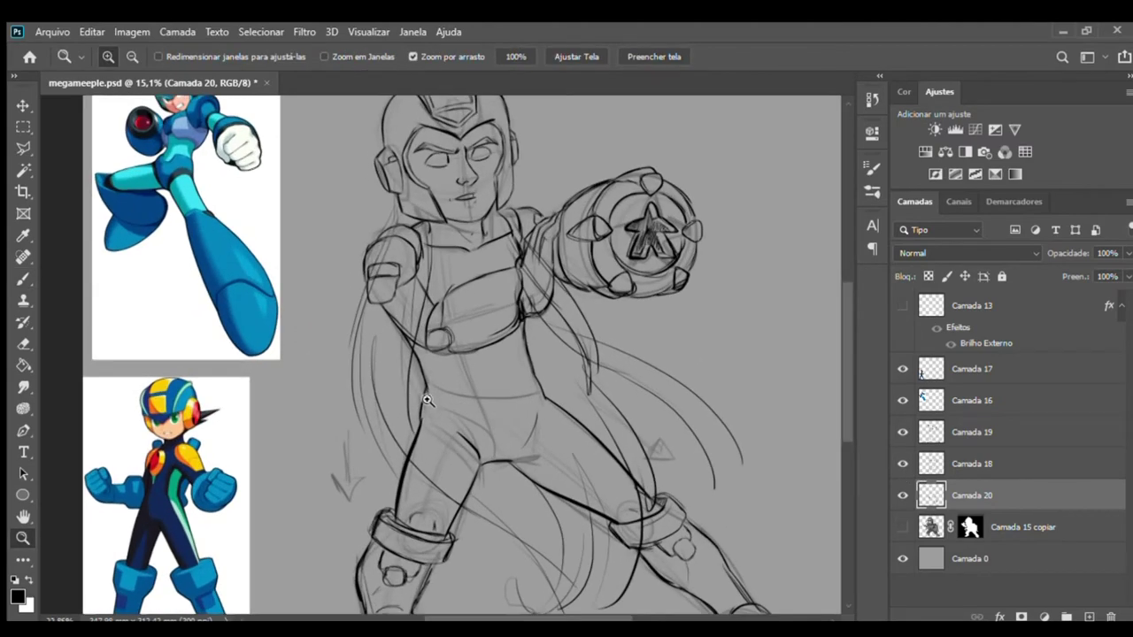
- Erase faint lines around the shoulder and knees
{"action": "key", "text": "e"}
{"action": "mouse_move", "coordinate": [415, 251]}
{"action": "left_mouse_down"}
{"action": "mouse_move", "coordinate": [409, 220]}
{"action": "mouse_move", "coordinate": [401, 293]}
{"action": "mouse_move", "coordinate": [454, 226]}
{"action": "mouse_move", "coordinate": [455, 301]}
{"action": "mouse_move", "coordinate": [429, 284]}
{"action": "mouse_move", "coordinate": [447, 346]}
{"action": "mouse_move", "coordinate": [442, 317]}
{"action": "mouse_move", "coordinate": [545, 254]}
{"action": "mouse_move", "coordinate": [592, 247]}
{"action": "mouse_move", "coordinate": [583, 284]}
{"action": "mouse_move", "coordinate": [598, 252]}
{"action": "mouse_move", "coordinate": [552, 228]}
{"action": "mouse_move", "coordinate": [589, 261]}
{"action": "left_mouse_up"}
{"action": "left_click_drag", "start_coordinate": [571, 331], "coordinate": [529, 132]}
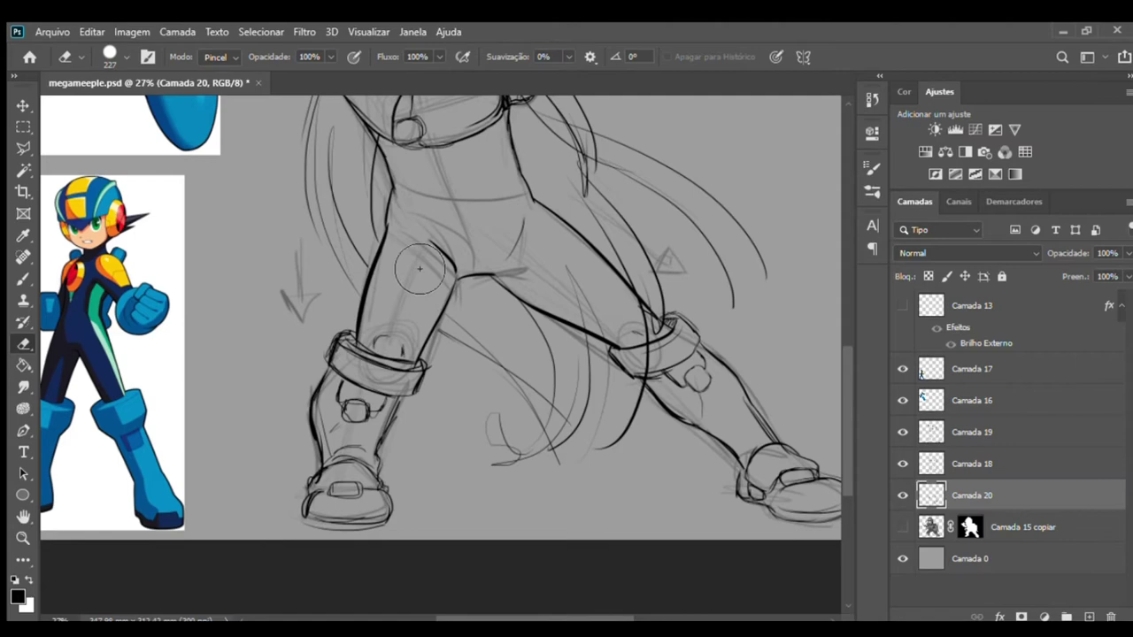
{"action": "left_click_drag", "start_coordinate": [584, 284], "coordinate": [644, 331]}
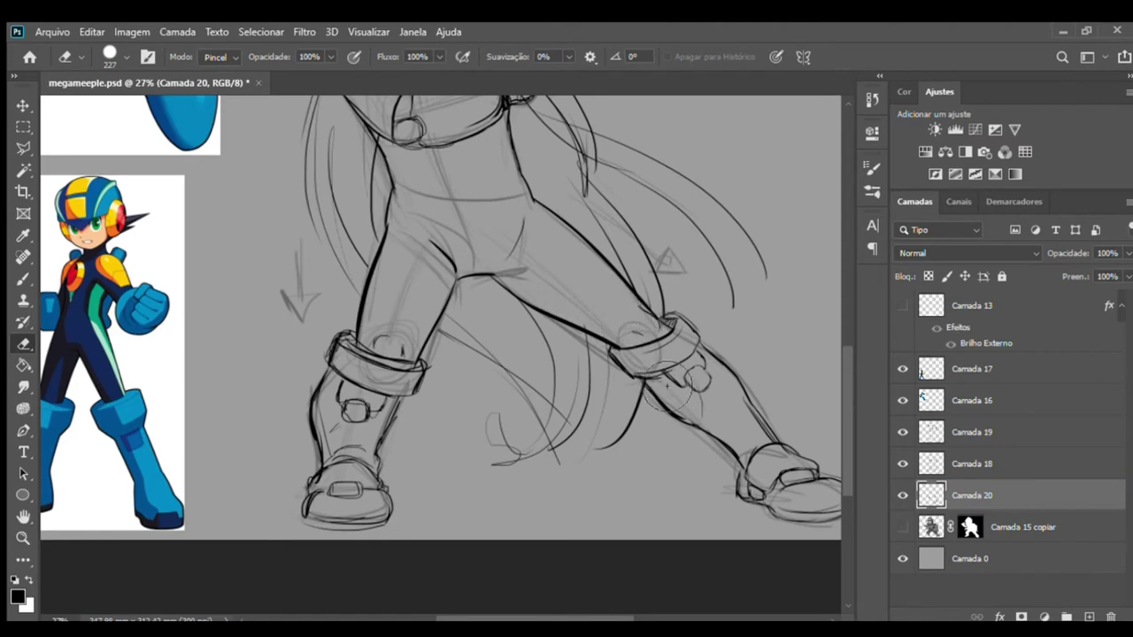
{"action": "key", "text": "z"}
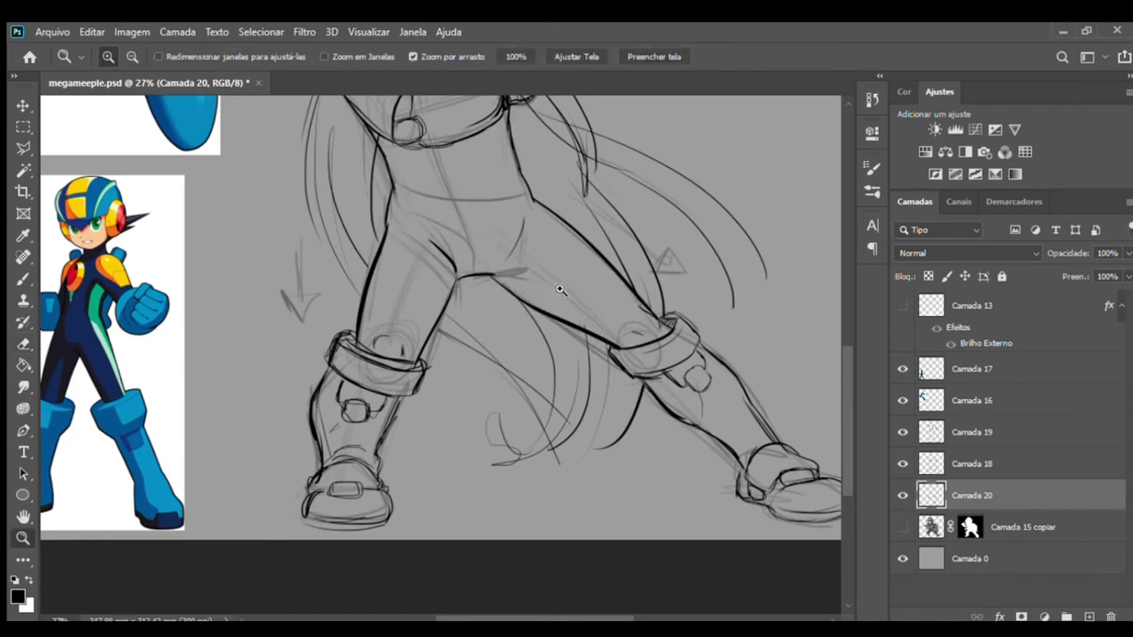
{"action": "scroll", "coordinate": [531, 284], "scroll_direction": "down", "scroll_amount": 3, "text": "alt"}
- Hide the Camada 18 sketch lines and zoom in on the figure
{"action": "left_click", "coordinate": [903, 464]}
{"action": "left_click", "coordinate": [903, 464]}
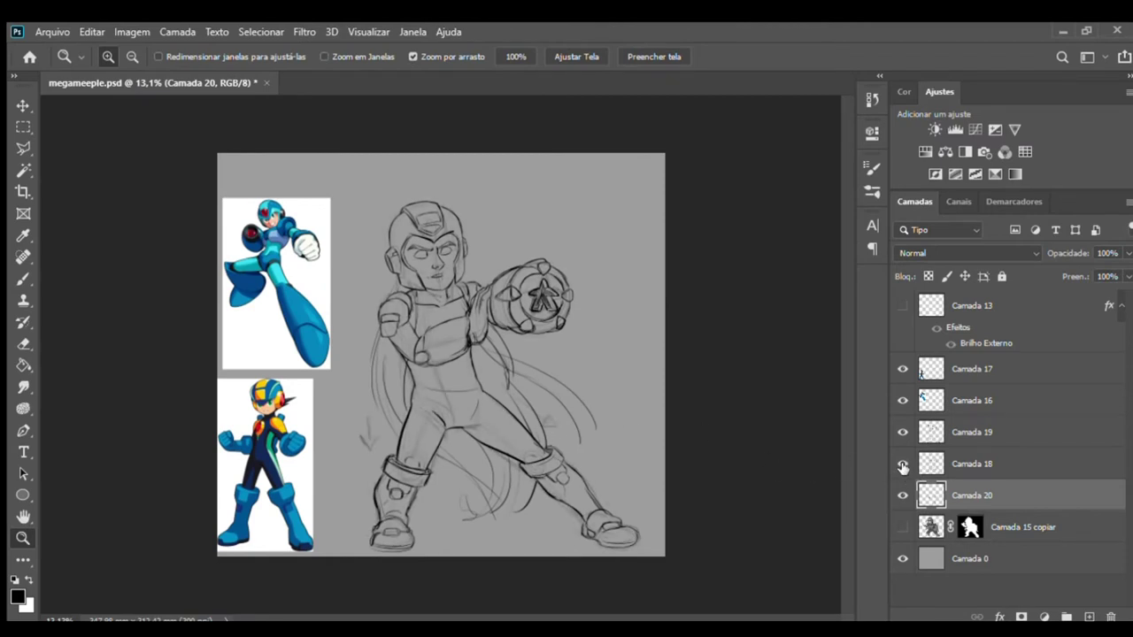
{"action": "left_click", "coordinate": [904, 464]}
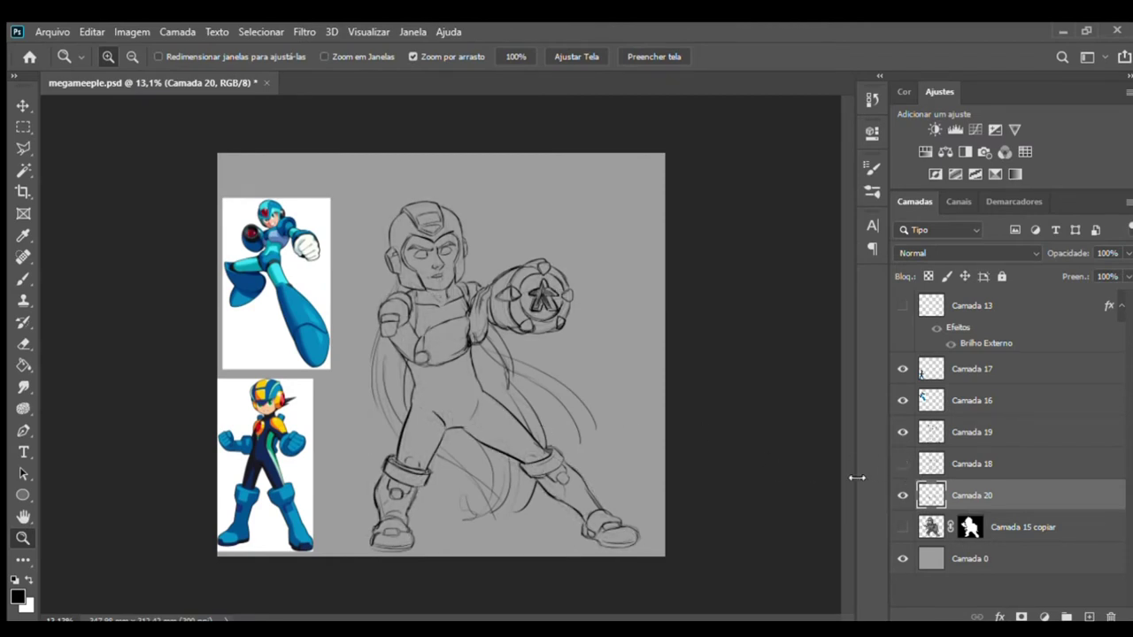
{"action": "left_click_drag", "start_coordinate": [478, 507], "coordinate": [527, 510]}
- Draw curved hair strands sweeping down-left behind and beside the lower leg
{"action": "key", "text": "e"}
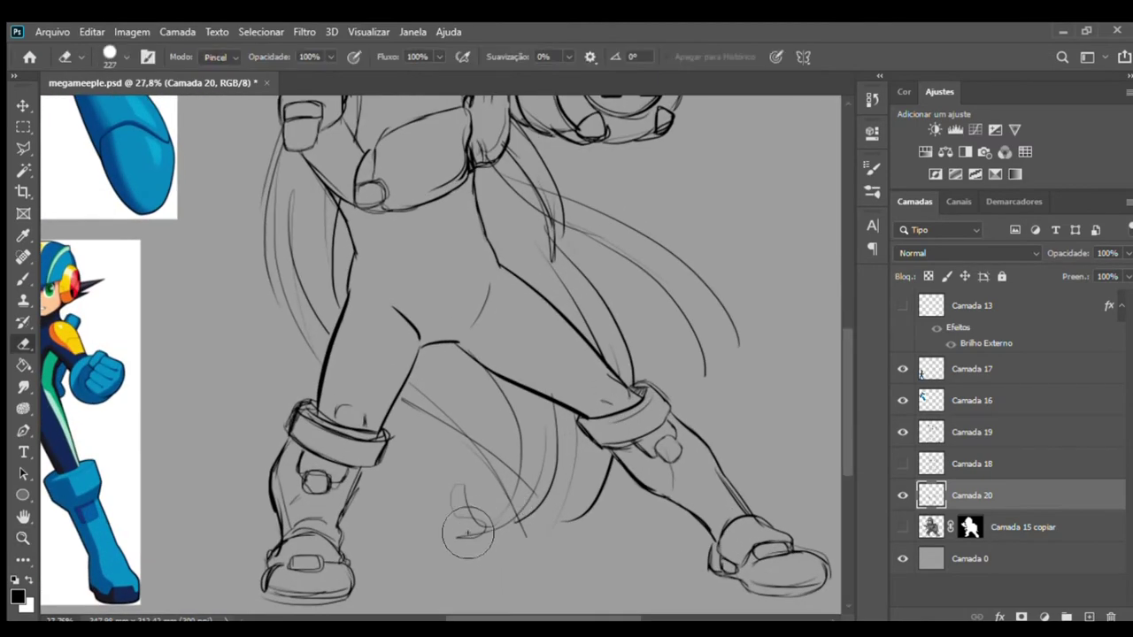
{"action": "key", "text": "b"}
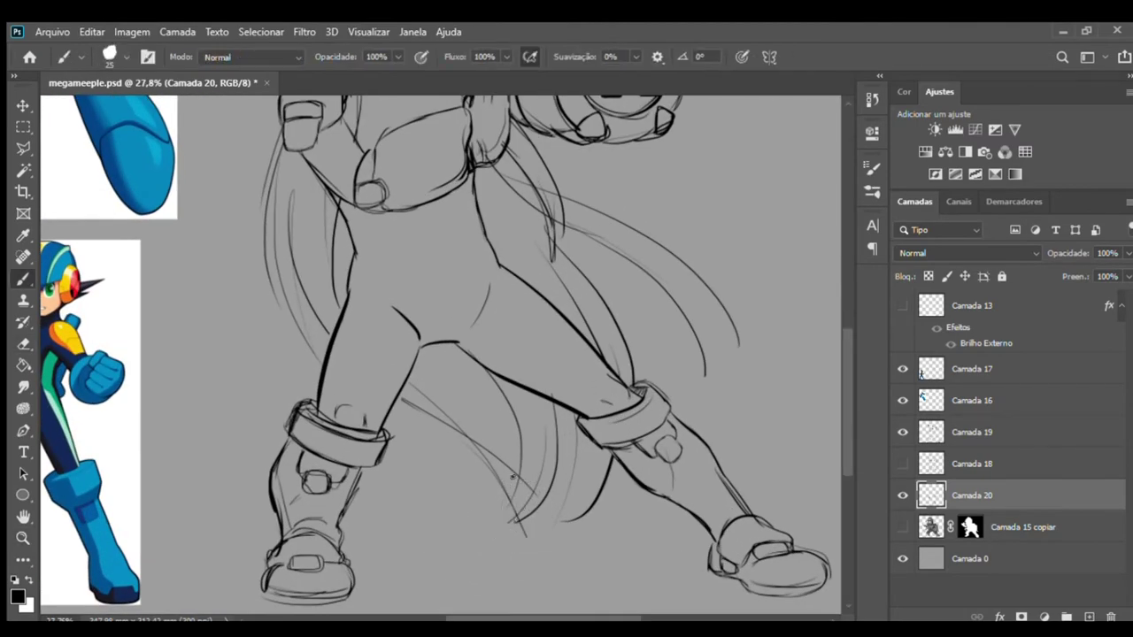
{"action": "left_click_drag", "start_coordinate": [482, 410], "coordinate": [475, 511]}
{"action": "left_click_drag", "start_coordinate": [551, 478], "coordinate": [448, 540]}
{"action": "key", "text": "ctrl+z"}
{"action": "left_click_drag", "start_coordinate": [565, 421], "coordinate": [461, 542]}
{"action": "left_click_drag", "start_coordinate": [533, 451], "coordinate": [453, 538]}
{"action": "left_click_drag", "start_coordinate": [586, 464], "coordinate": [551, 515]}
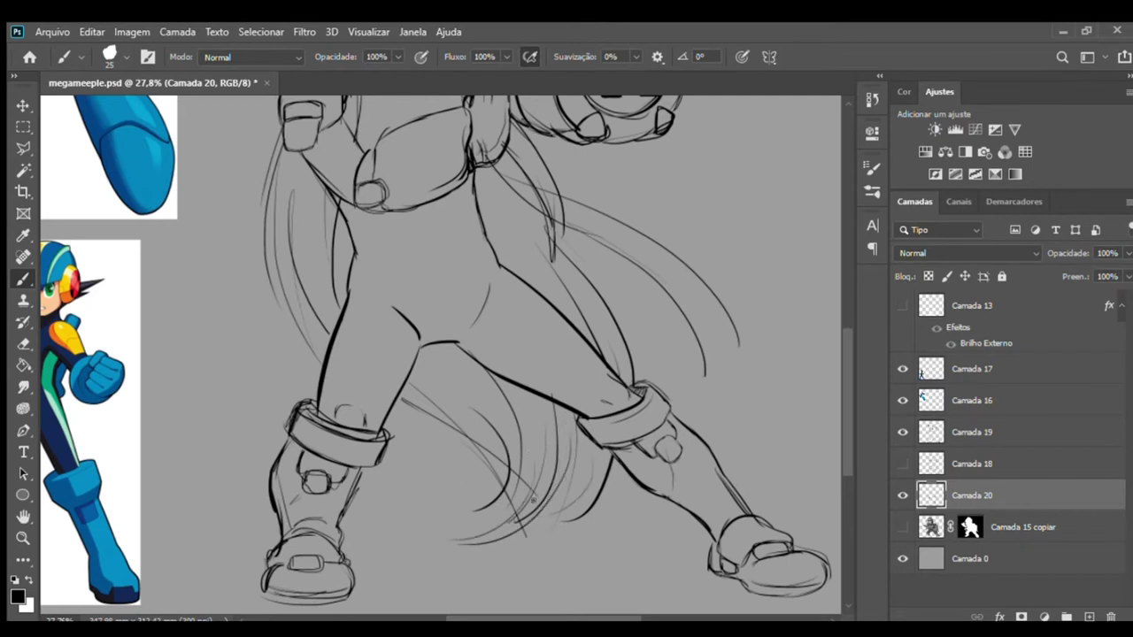
{"action": "left_click_drag", "start_coordinate": [589, 432], "coordinate": [564, 513]}
- Rework the hair strand sweeping down to the right, settling on a shorter curve
{"action": "left_click_drag", "start_coordinate": [581, 275], "coordinate": [708, 375]}
{"action": "key", "text": "ctrl+z"}
{"action": "left_click_drag", "start_coordinate": [572, 249], "coordinate": [689, 371]}
{"action": "key", "text": "ctrl+z"}
{"action": "left_click_drag", "start_coordinate": [573, 253], "coordinate": [705, 375]}
{"action": "left_click_drag", "start_coordinate": [571, 220], "coordinate": [730, 347]}
{"action": "key", "text": "ctrl+z"}
{"action": "mouse_move", "coordinate": [572, 236]}
{"action": "left_mouse_down"}
{"action": "mouse_move", "coordinate": [737, 335]}
{"action": "mouse_move", "coordinate": [723, 320]}
{"action": "mouse_move", "coordinate": [620, 329]}
{"action": "left_mouse_up"}
{"action": "key", "text": "ctrl+z"}
{"action": "key", "text": "z"}
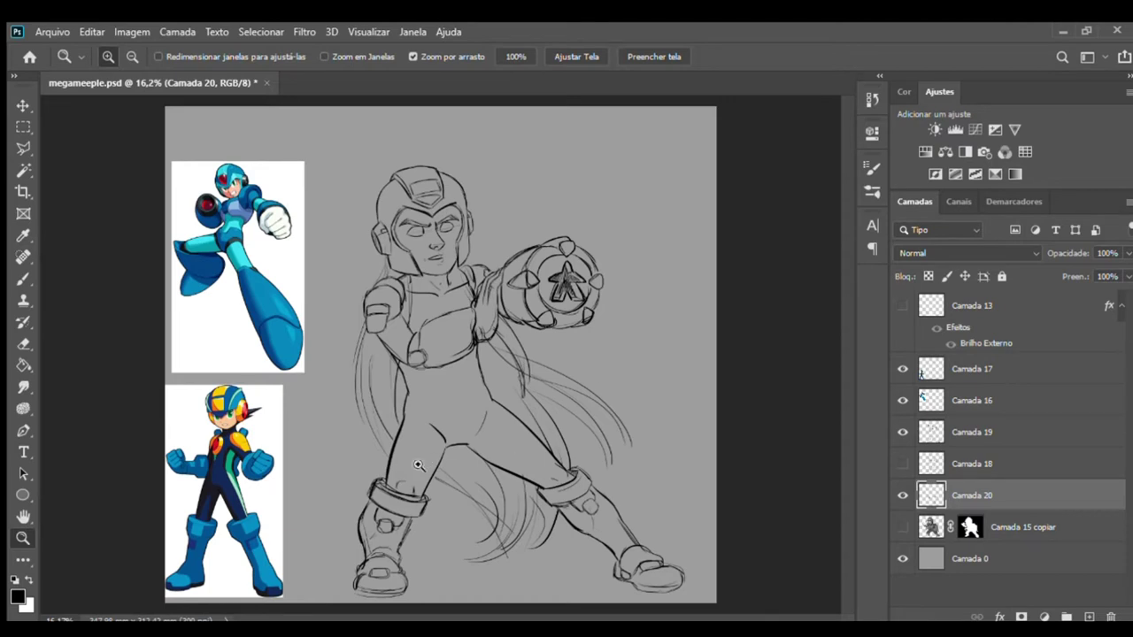
- Shift layers Camada 20, 18 and 19 up and rotate them slightly clockwise
{"action": "key", "text": "v"}
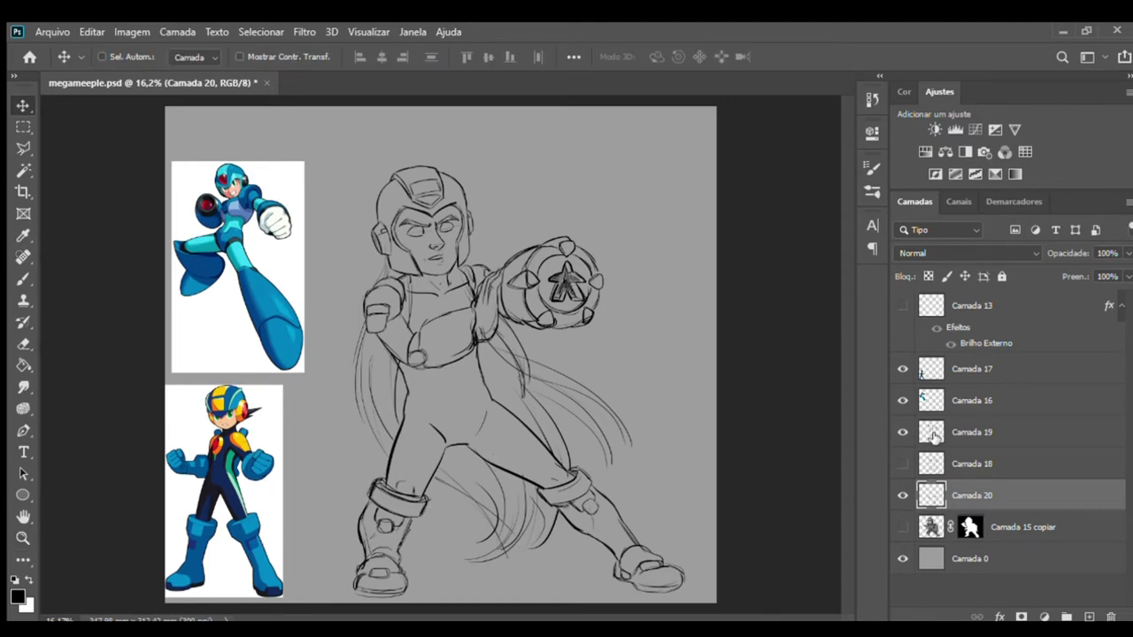
{"action": "left_click", "coordinate": [938, 433], "text": "shift"}
{"action": "left_click_drag", "start_coordinate": [472, 405], "coordinate": [458, 369]}
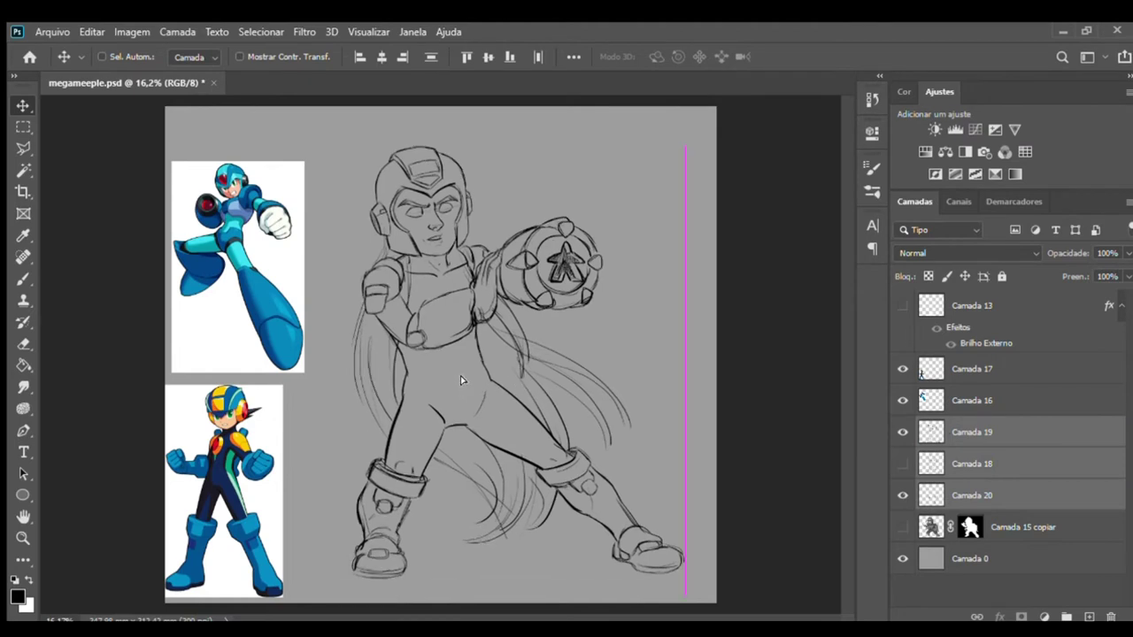
{"action": "key", "text": "ctrl+t"}
{"action": "left_click_drag", "start_coordinate": [700, 187], "coordinate": [702, 213]}
{"action": "key", "text": "Return"}
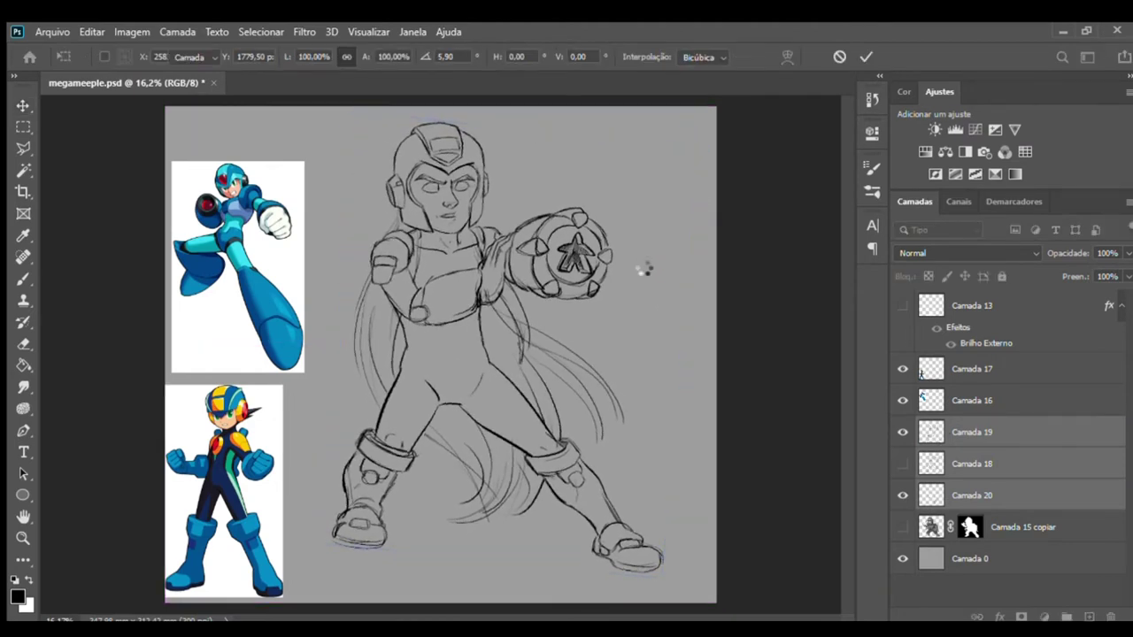
- Select Camada 19 alone and toggle its visibility to check its strokes
{"action": "left_click", "coordinate": [951, 431]}
{"action": "key", "text": "h"}
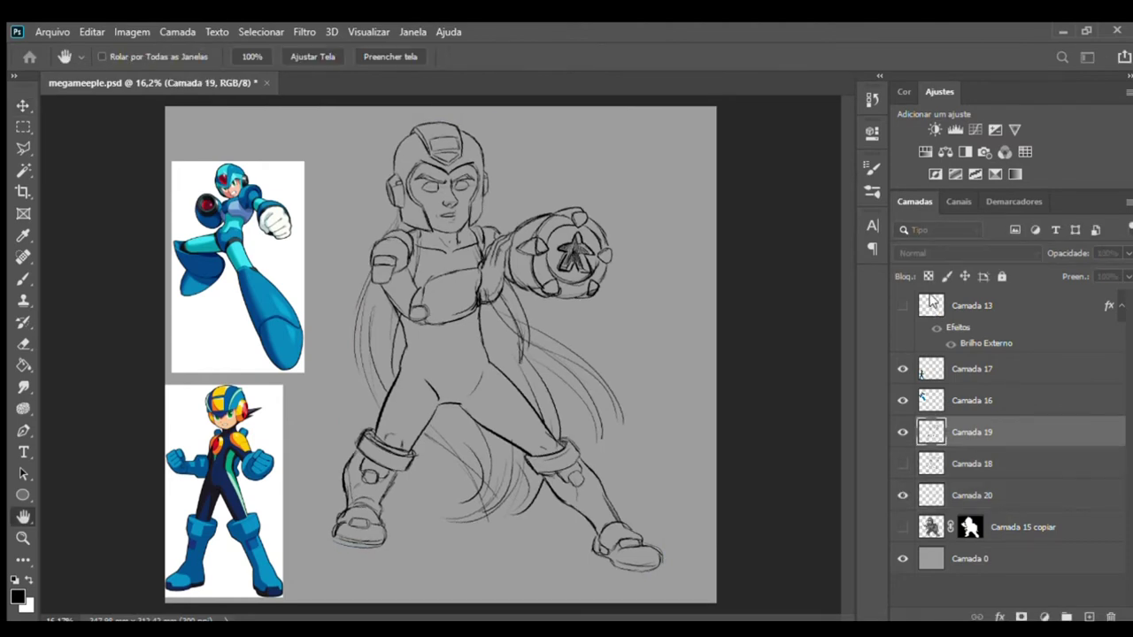
{"action": "key", "text": "v"}
{"action": "left_click", "coordinate": [903, 432]}
{"action": "left_click", "coordinate": [903, 432]}
- Outline the left leg on Camada 19 with the Polygonal Lasso
{"action": "key", "text": "l"}
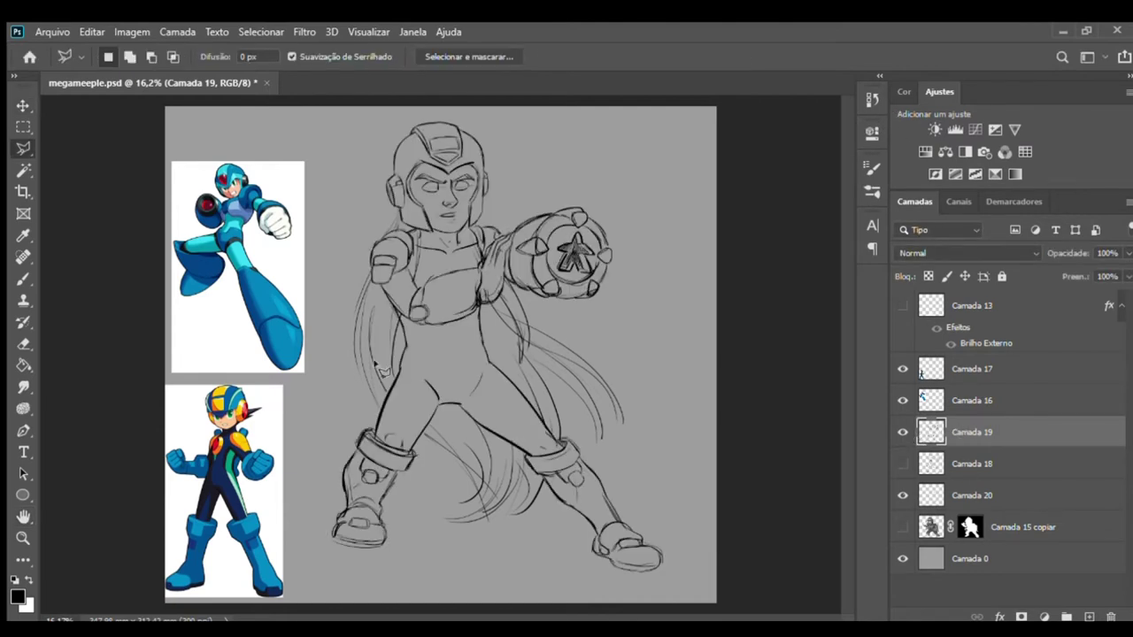
{"action": "left_click", "coordinate": [440, 408]}
{"action": "left_click", "coordinate": [412, 558]}
{"action": "left_click", "coordinate": [347, 582]}
{"action": "left_click", "coordinate": [279, 538]}
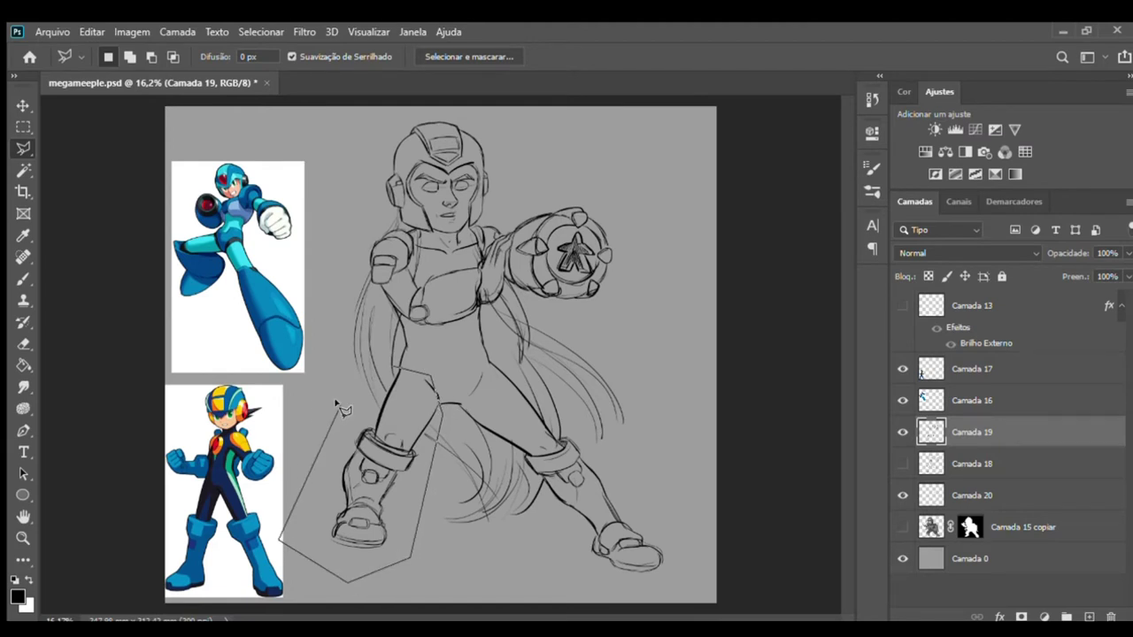
{"action": "left_click", "coordinate": [390, 365]}
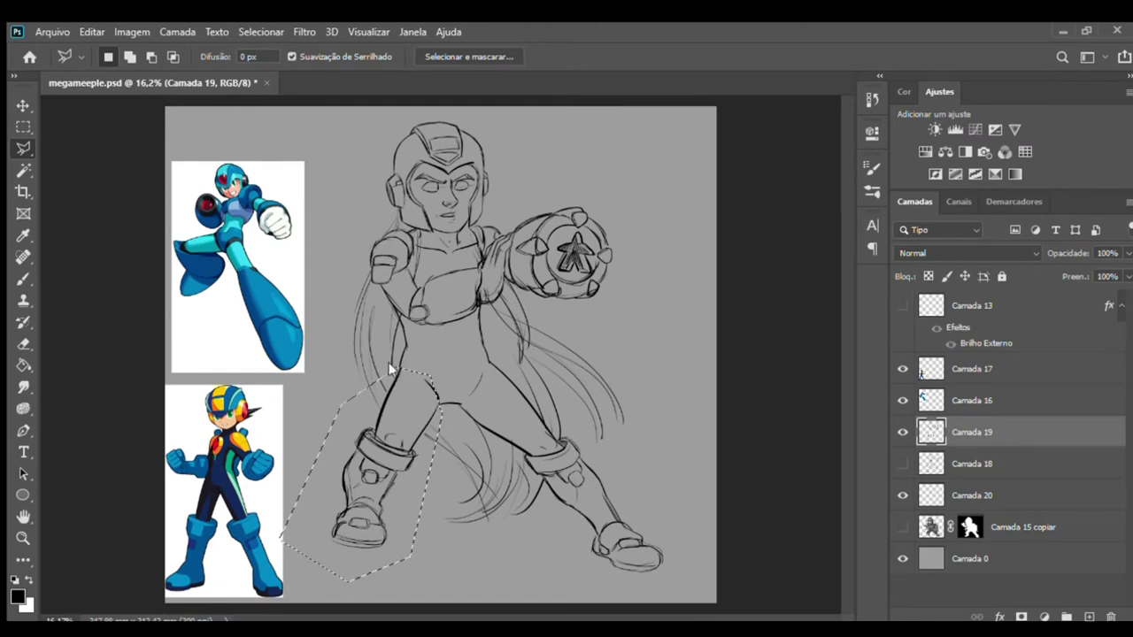
- Skew and stretch the selected leg, then delete it and deselect
{"action": "key", "text": "ctrl+t"}
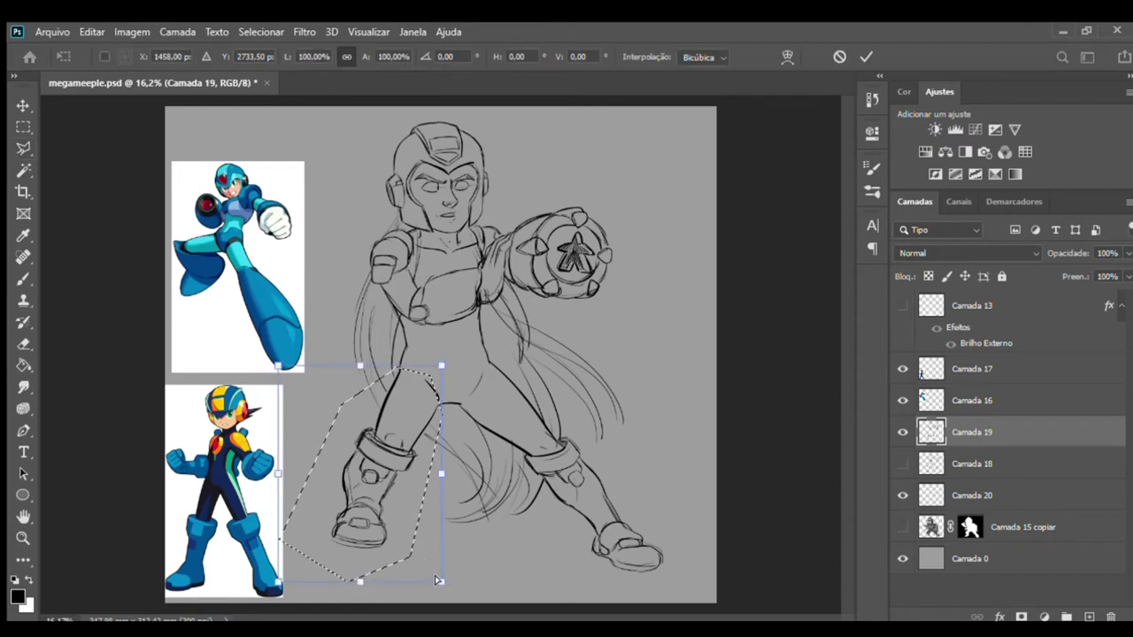
{"action": "mouse_move", "coordinate": [361, 582]}
{"action": "left_mouse_down"}
{"action": "mouse_move", "coordinate": [371, 580]}
{"action": "mouse_move", "coordinate": [318, 555]}
{"action": "left_mouse_up"}
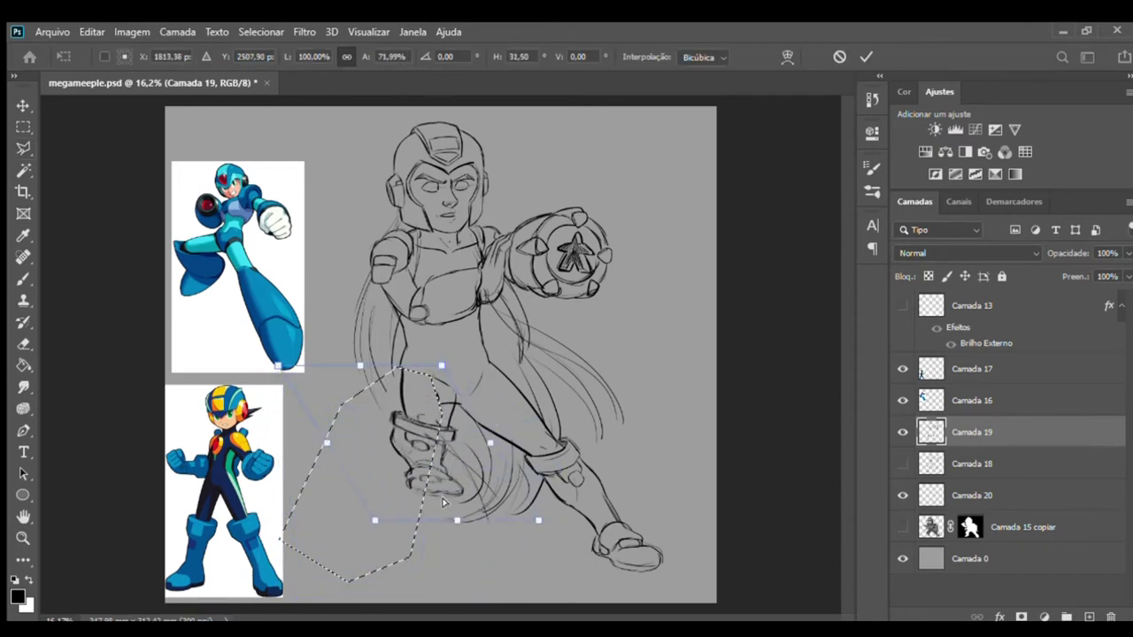
{"action": "mouse_move", "coordinate": [318, 555]}
{"action": "left_mouse_down"}
{"action": "mouse_move", "coordinate": [453, 513]}
{"action": "mouse_move", "coordinate": [435, 356]}
{"action": "left_mouse_up"}
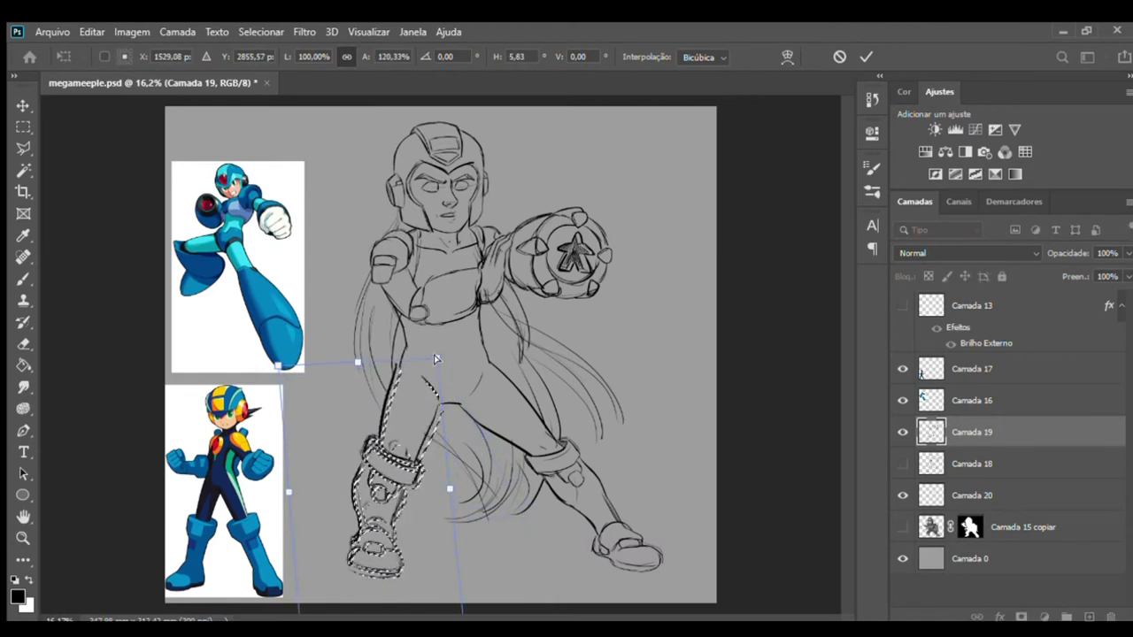
{"action": "left_click_drag", "start_coordinate": [273, 365], "coordinate": [290, 362]}
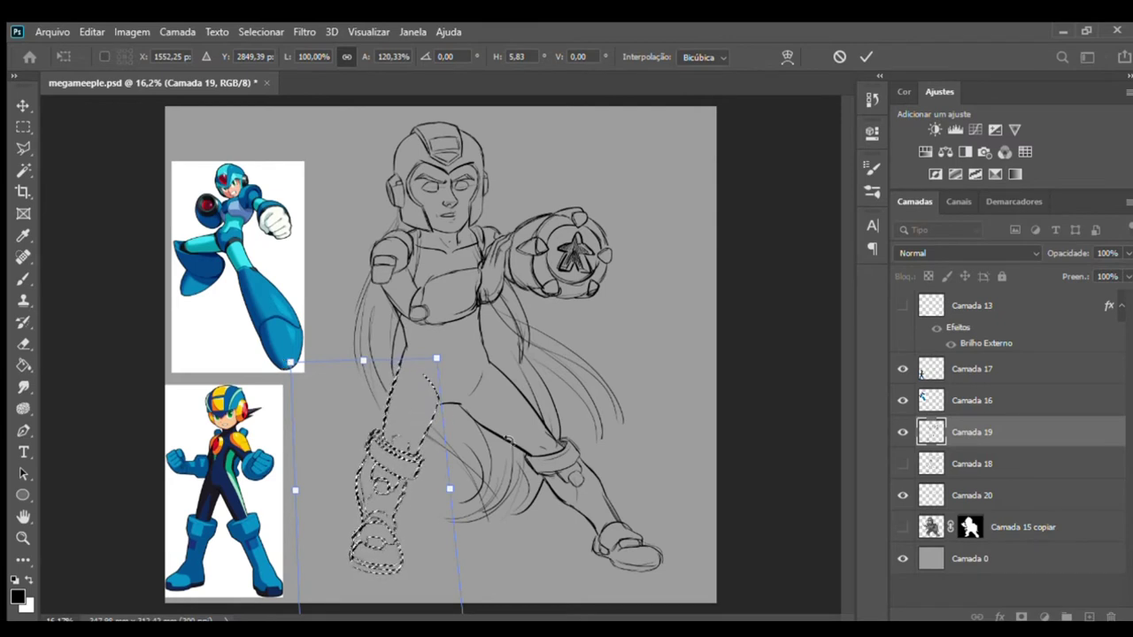
{"action": "key", "text": "Return"}
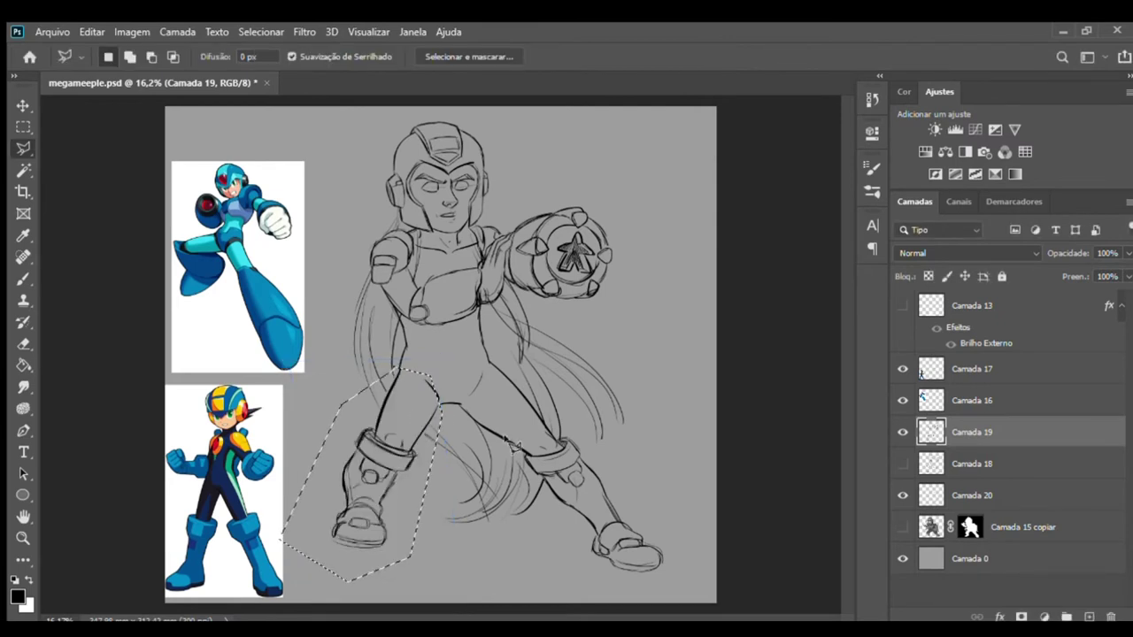
{"action": "key", "text": "Delete"}
{"action": "key", "text": "ctrl+d"}
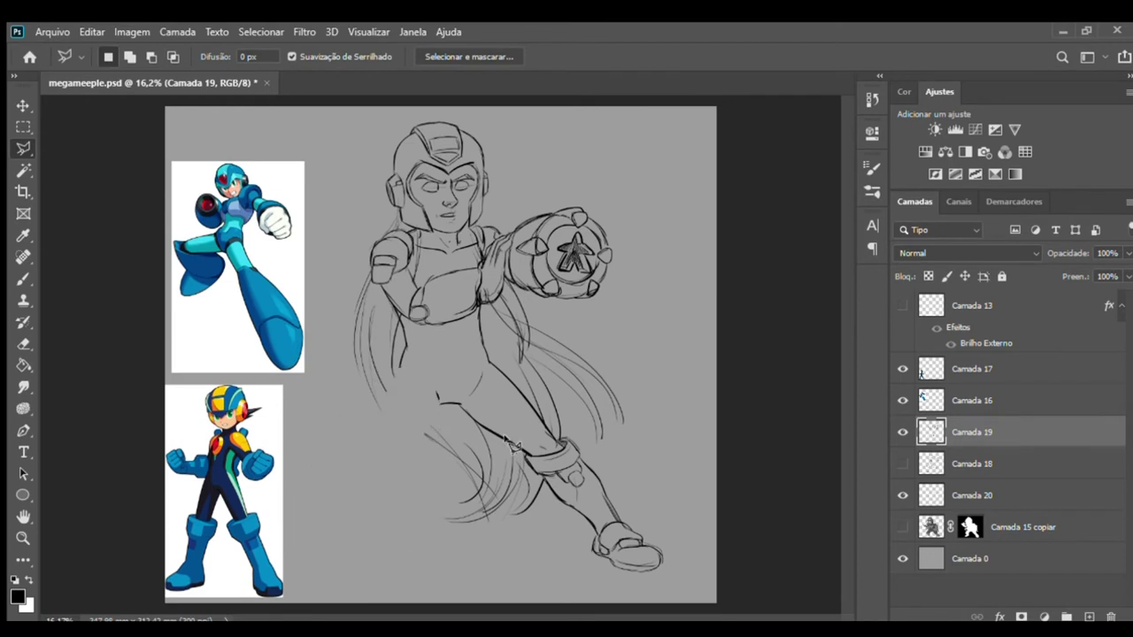
{"action": "key", "text": "b"}
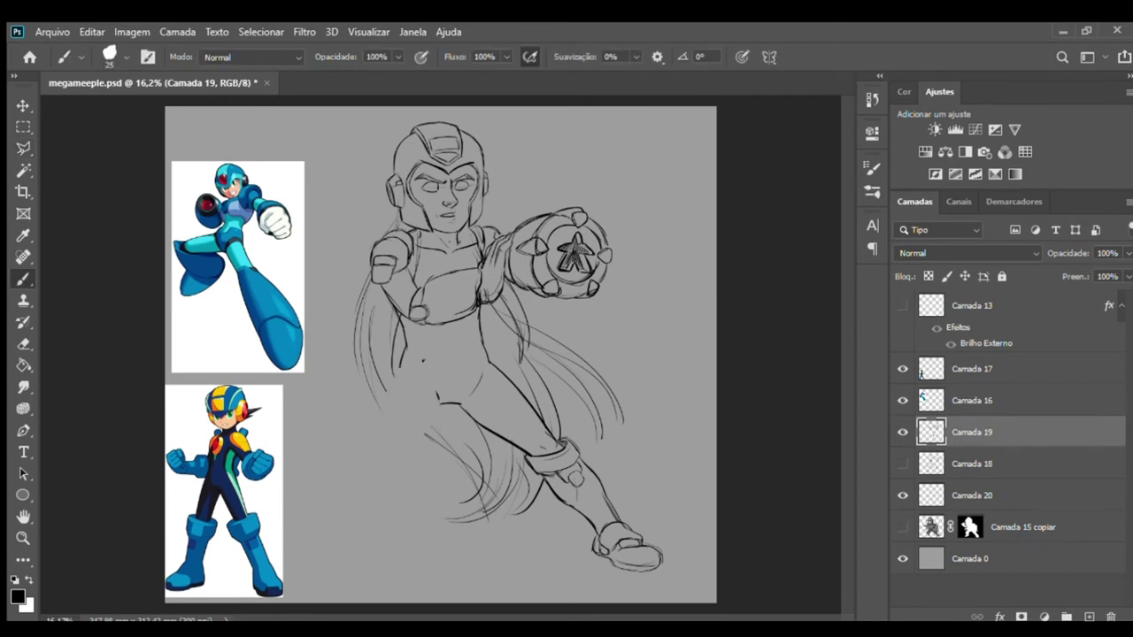
{"action": "left_click_drag", "start_coordinate": [412, 375], "coordinate": [443, 402]}
{"action": "left_click_drag", "start_coordinate": [395, 372], "coordinate": [381, 466]}
{"action": "left_click_drag", "start_coordinate": [395, 382], "coordinate": [401, 473]}
{"action": "left_click_drag", "start_coordinate": [443, 405], "coordinate": [434, 487]}
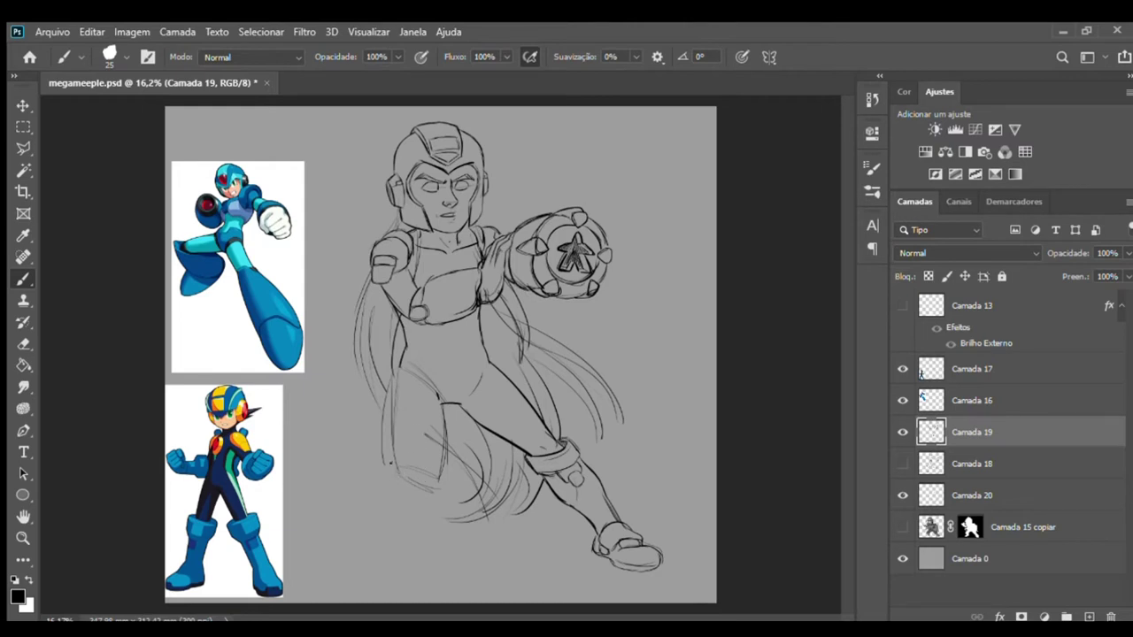
{"action": "mouse_move", "coordinate": [396, 489]}
{"action": "left_mouse_down"}
{"action": "mouse_move", "coordinate": [393, 591]}
{"action": "mouse_move", "coordinate": [380, 589]}
{"action": "left_mouse_up"}
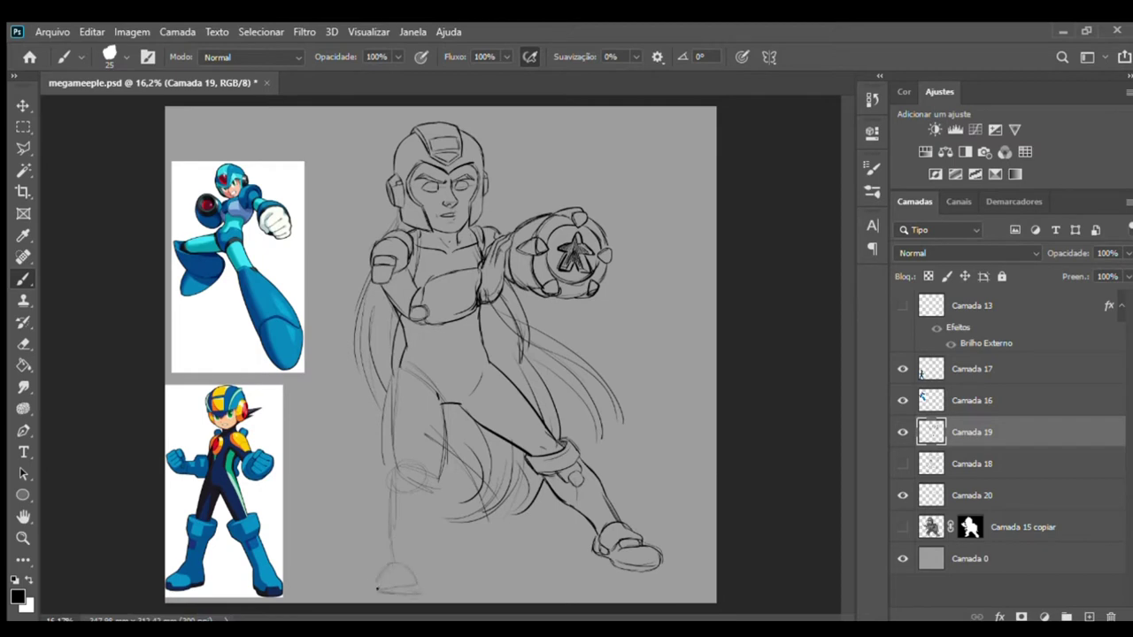
{"action": "mouse_move", "coordinate": [382, 550]}
{"action": "left_mouse_down"}
{"action": "mouse_move", "coordinate": [365, 574]}
{"action": "mouse_move", "coordinate": [395, 556]}
{"action": "mouse_move", "coordinate": [418, 570]}
{"action": "left_mouse_up"}
{"action": "left_click_drag", "start_coordinate": [432, 489], "coordinate": [411, 549]}
{"action": "left_click_drag", "start_coordinate": [423, 469], "coordinate": [375, 537]}
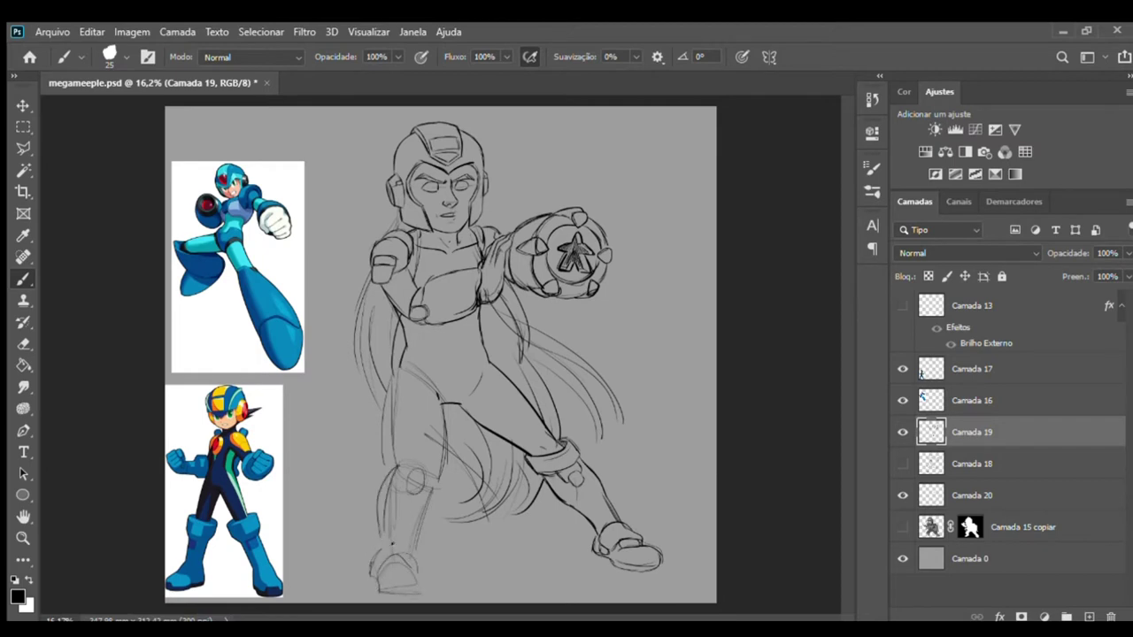
{"action": "mouse_move", "coordinate": [434, 492]}
{"action": "left_mouse_down"}
{"action": "mouse_move", "coordinate": [418, 574]}
{"action": "mouse_move", "coordinate": [387, 592]}
{"action": "mouse_move", "coordinate": [407, 568]}
{"action": "left_mouse_up"}
{"action": "left_click_drag", "start_coordinate": [431, 596], "coordinate": [428, 574]}
{"action": "key", "text": "ctrl+z"}
{"action": "key", "text": "ctrl+z"}
{"action": "key", "text": "ctrl+z"}
{"action": "key", "text": "ctrl+z"}
{"action": "key", "text": "ctrl+z"}
{"action": "key", "text": "ctrl+z"}
{"action": "key", "text": "ctrl+z"}
{"action": "key", "text": "ctrl+z"}
{"action": "key", "text": "ctrl+z"}
{"action": "key", "text": "ctrl+z"}
{"action": "key", "text": "ctrl+z"}
{"action": "key", "text": "ctrl+z"}
{"action": "key", "text": "ctrl+z"}
{"action": "key", "text": "ctrl+z"}
{"action": "key", "text": "ctrl+z"}
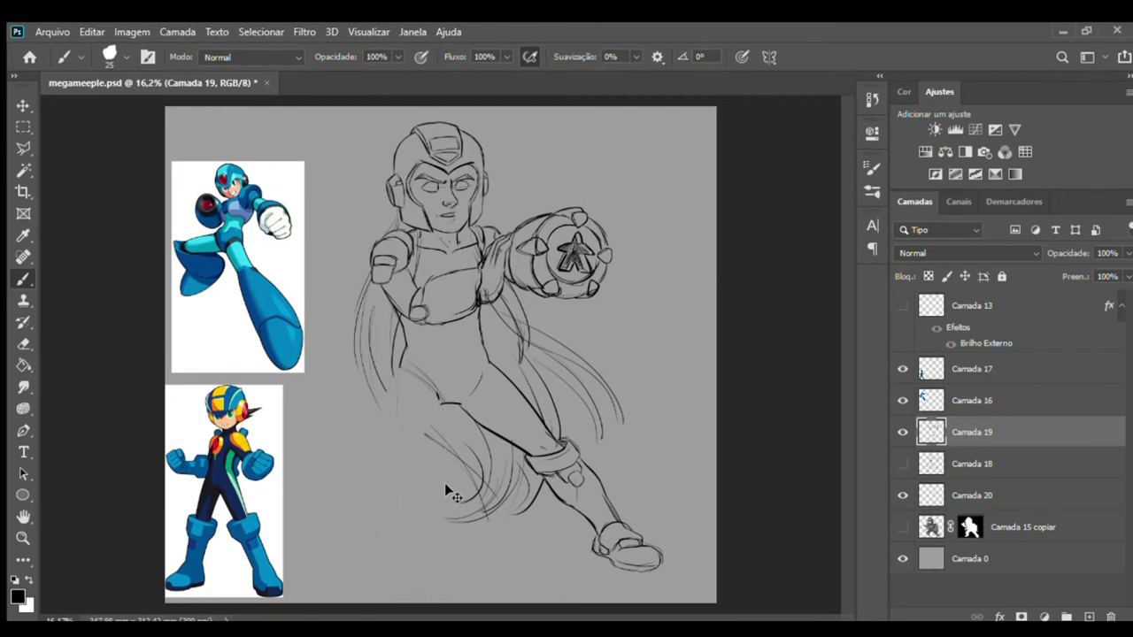
{"action": "key", "text": "ctrl+z"}
{"action": "key", "text": "ctrl+z"}
{"action": "key", "text": "ctrl+z"}
{"action": "left_click", "coordinate": [903, 463]}
- Erase the faint old leg, hair and foot scribbles on Camada 18
{"action": "left_click", "coordinate": [972, 464]}
{"action": "key", "text": "e"}
{"action": "mouse_move", "coordinate": [410, 422]}
{"action": "left_mouse_down"}
{"action": "mouse_move", "coordinate": [407, 371]}
{"action": "mouse_move", "coordinate": [419, 491]}
{"action": "mouse_move", "coordinate": [373, 437]}
{"action": "left_mouse_up"}
{"action": "left_click_drag", "start_coordinate": [341, 527], "coordinate": [379, 534]}
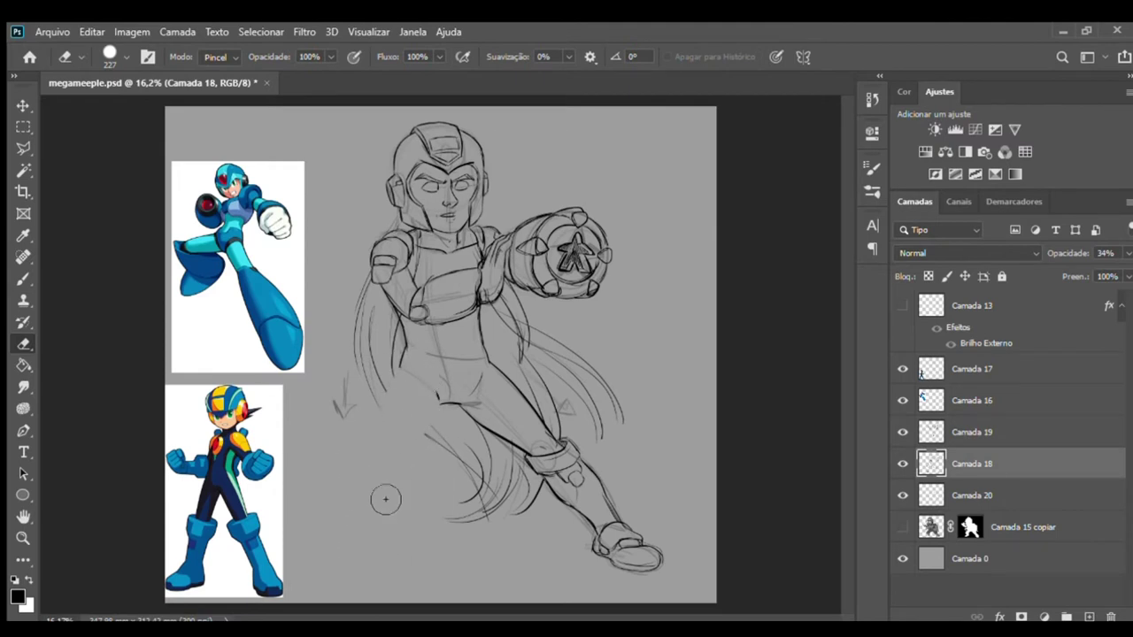
{"action": "key", "text": "b"}
- Sketch leg guide lines with a knee circle and an oval foot
{"action": "mouse_move", "coordinate": [393, 377]}
{"action": "left_mouse_down"}
{"action": "mouse_move", "coordinate": [392, 455]}
{"action": "mouse_move", "coordinate": [439, 395]}
{"action": "mouse_move", "coordinate": [446, 468]}
{"action": "mouse_move", "coordinate": [428, 494]}
{"action": "left_mouse_up"}
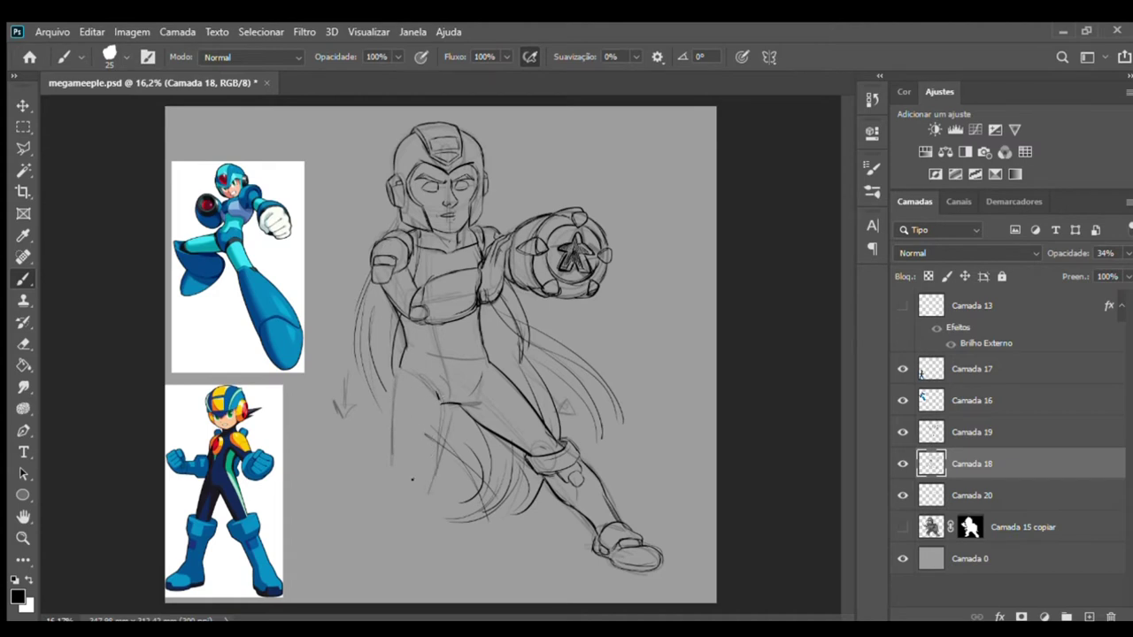
{"action": "left_click_drag", "start_coordinate": [404, 458], "coordinate": [391, 473]}
{"action": "left_click_drag", "start_coordinate": [413, 537], "coordinate": [417, 515]}
{"action": "mouse_move", "coordinate": [383, 554]}
{"action": "left_mouse_down"}
{"action": "mouse_move", "coordinate": [422, 549]}
{"action": "mouse_move", "coordinate": [379, 563]}
{"action": "left_mouse_up"}
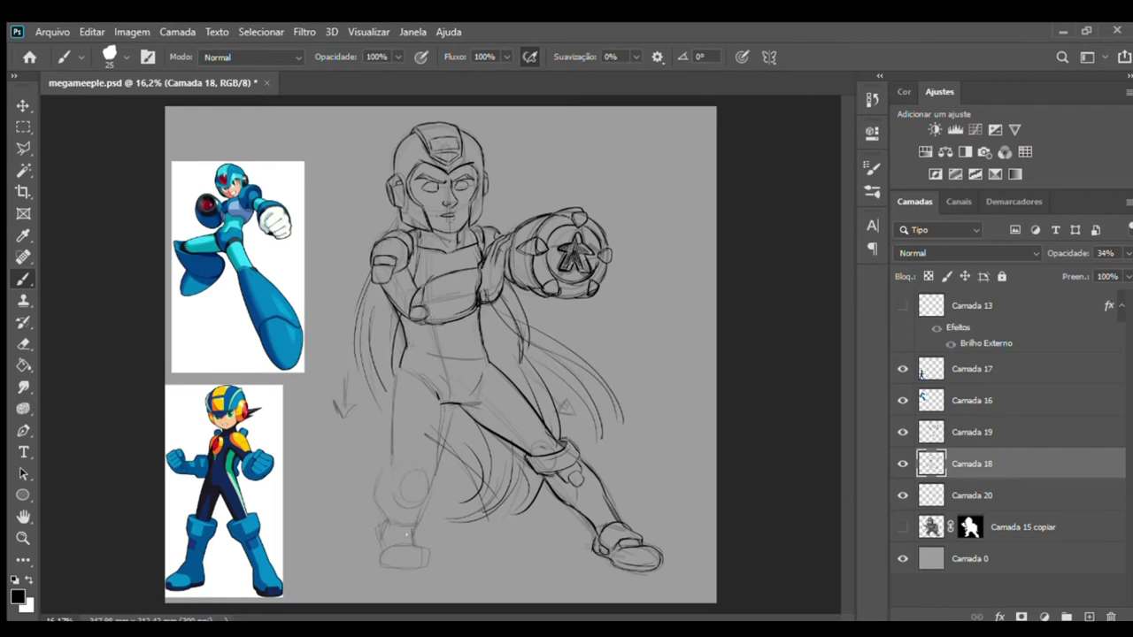
{"action": "mouse_move", "coordinate": [375, 546]}
{"action": "left_mouse_down"}
{"action": "mouse_move", "coordinate": [390, 568]}
{"action": "mouse_move", "coordinate": [411, 568]}
{"action": "mouse_move", "coordinate": [377, 553]}
{"action": "mouse_move", "coordinate": [388, 566]}
{"action": "mouse_move", "coordinate": [409, 544]}
{"action": "mouse_move", "coordinate": [382, 510]}
{"action": "mouse_move", "coordinate": [398, 459]}
{"action": "left_mouse_up"}
- Sketch the inner thigh, lower leg, knee and ankle of the new left leg
{"action": "left_click_drag", "start_coordinate": [455, 414], "coordinate": [468, 441]}
{"action": "left_click_drag", "start_coordinate": [403, 384], "coordinate": [427, 466]}
{"action": "left_click_drag", "start_coordinate": [387, 499], "coordinate": [407, 464]}
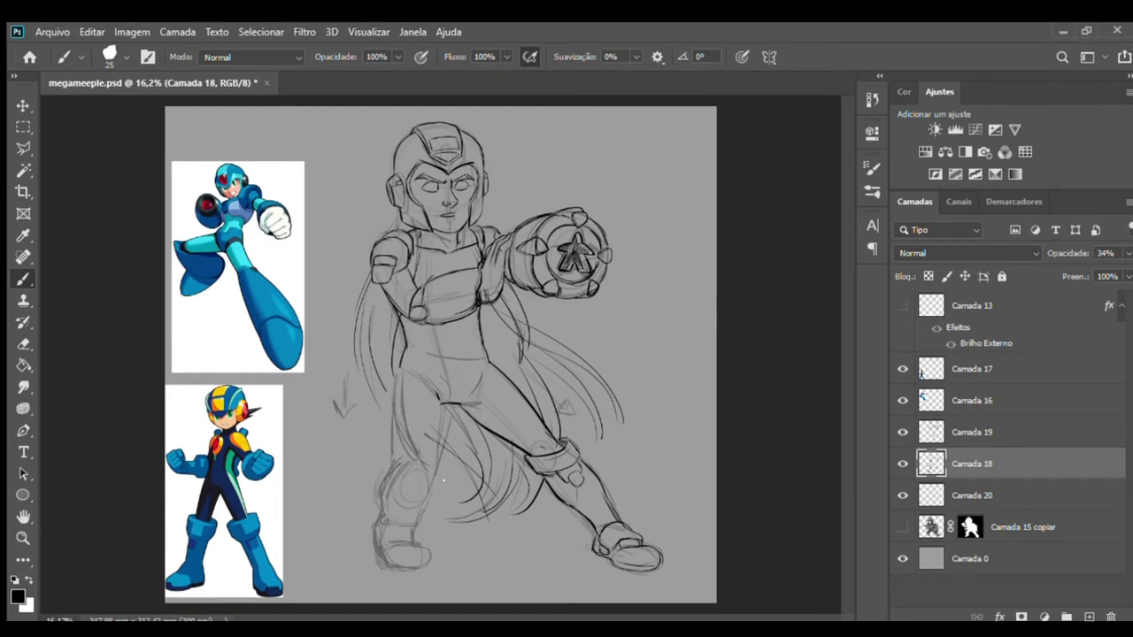
{"action": "mouse_move", "coordinate": [424, 516]}
{"action": "left_mouse_down"}
{"action": "mouse_move", "coordinate": [455, 473]}
{"action": "mouse_move", "coordinate": [460, 423]}
{"action": "mouse_move", "coordinate": [460, 457]}
{"action": "left_mouse_up"}
{"action": "mouse_move", "coordinate": [448, 399]}
{"action": "left_mouse_down"}
{"action": "mouse_move", "coordinate": [455, 462]}
{"action": "mouse_move", "coordinate": [415, 467]}
{"action": "mouse_move", "coordinate": [409, 546]}
{"action": "left_mouse_up"}
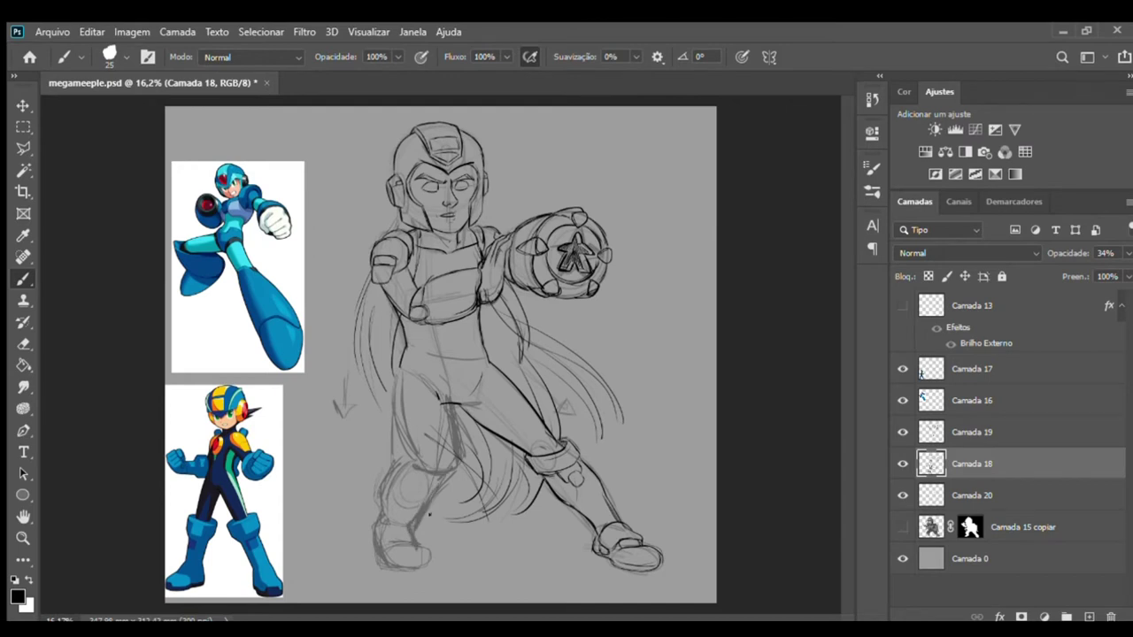
{"action": "left_click_drag", "start_coordinate": [400, 363], "coordinate": [409, 452]}
{"action": "mouse_move", "coordinate": [402, 457]}
{"action": "left_mouse_down"}
{"action": "mouse_move", "coordinate": [386, 515]}
{"action": "mouse_move", "coordinate": [406, 453]}
{"action": "mouse_move", "coordinate": [396, 480]}
{"action": "left_mouse_up"}
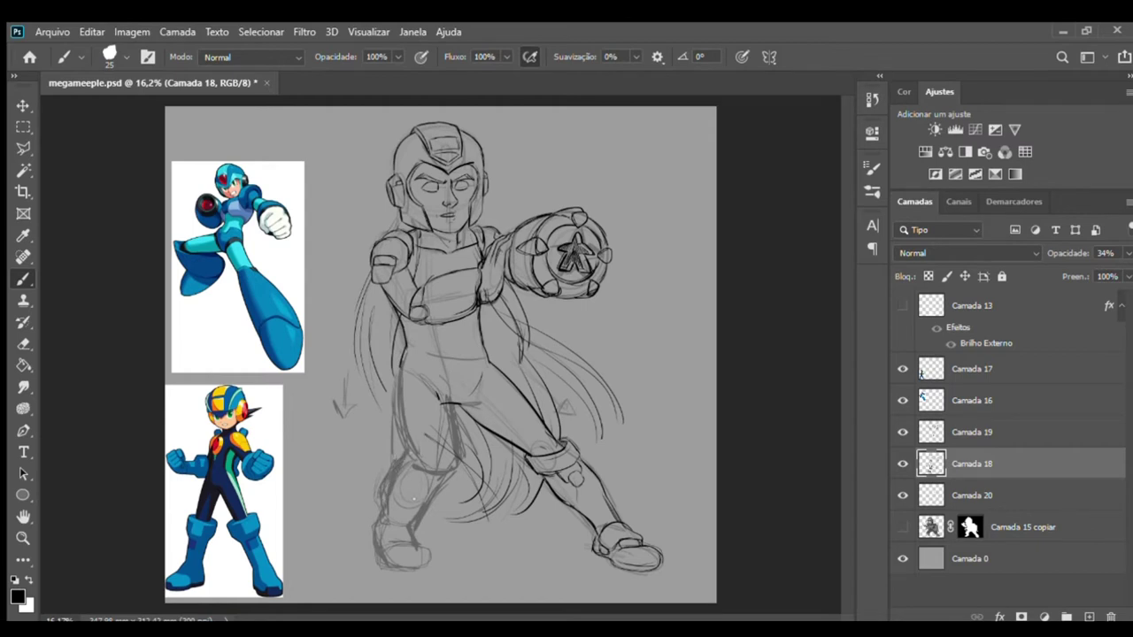
{"action": "left_click_drag", "start_coordinate": [430, 565], "coordinate": [421, 543]}
- Erase stray thigh lines, redraw the outer thigh and darken the knee mark
{"action": "key", "text": "e"}
{"action": "mouse_move", "coordinate": [443, 453]}
{"action": "left_mouse_down"}
{"action": "mouse_move", "coordinate": [437, 408]}
{"action": "mouse_move", "coordinate": [434, 461]}
{"action": "mouse_move", "coordinate": [369, 544]}
{"action": "mouse_move", "coordinate": [376, 562]}
{"action": "left_mouse_up"}
{"action": "key", "text": "b"}
{"action": "left_click_drag", "start_coordinate": [359, 418], "coordinate": [350, 438]}
{"action": "left_click_drag", "start_coordinate": [391, 376], "coordinate": [351, 443]}
{"action": "mouse_move", "coordinate": [363, 409]}
{"action": "left_mouse_down"}
{"action": "mouse_move", "coordinate": [344, 470]}
{"action": "mouse_move", "coordinate": [434, 416]}
{"action": "mouse_move", "coordinate": [391, 472]}
{"action": "mouse_move", "coordinate": [342, 471]}
{"action": "mouse_move", "coordinate": [376, 469]}
{"action": "mouse_move", "coordinate": [425, 492]}
{"action": "mouse_move", "coordinate": [430, 509]}
{"action": "mouse_move", "coordinate": [389, 518]}
{"action": "mouse_move", "coordinate": [393, 536]}
{"action": "mouse_move", "coordinate": [419, 547]}
{"action": "mouse_move", "coordinate": [443, 494]}
{"action": "left_mouse_up"}
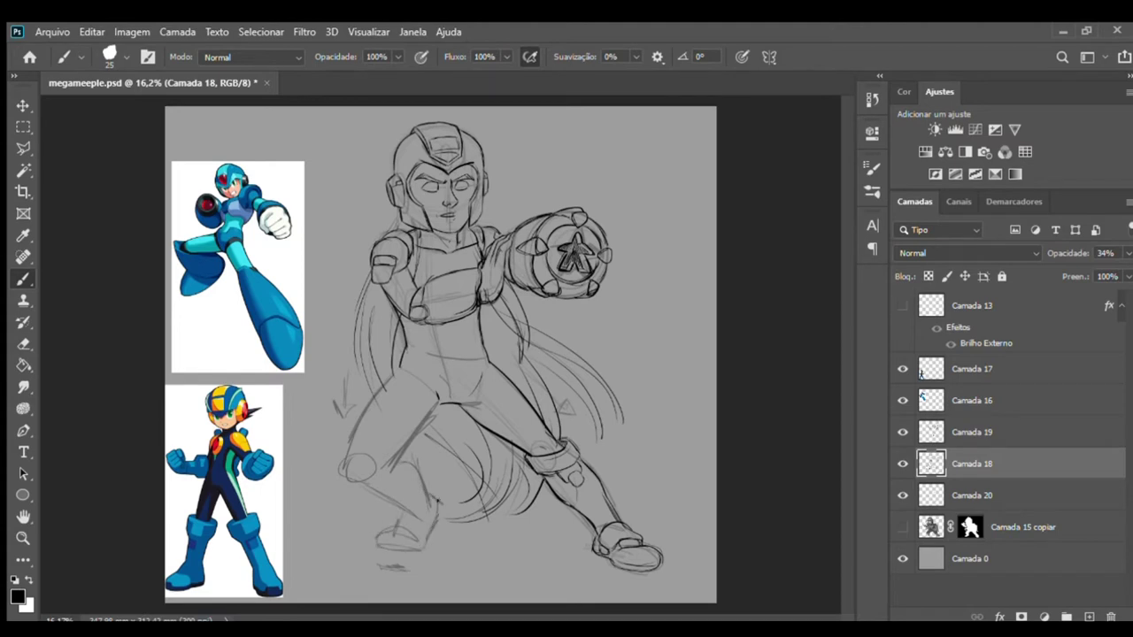
{"action": "left_click_drag", "start_coordinate": [343, 469], "coordinate": [360, 476]}
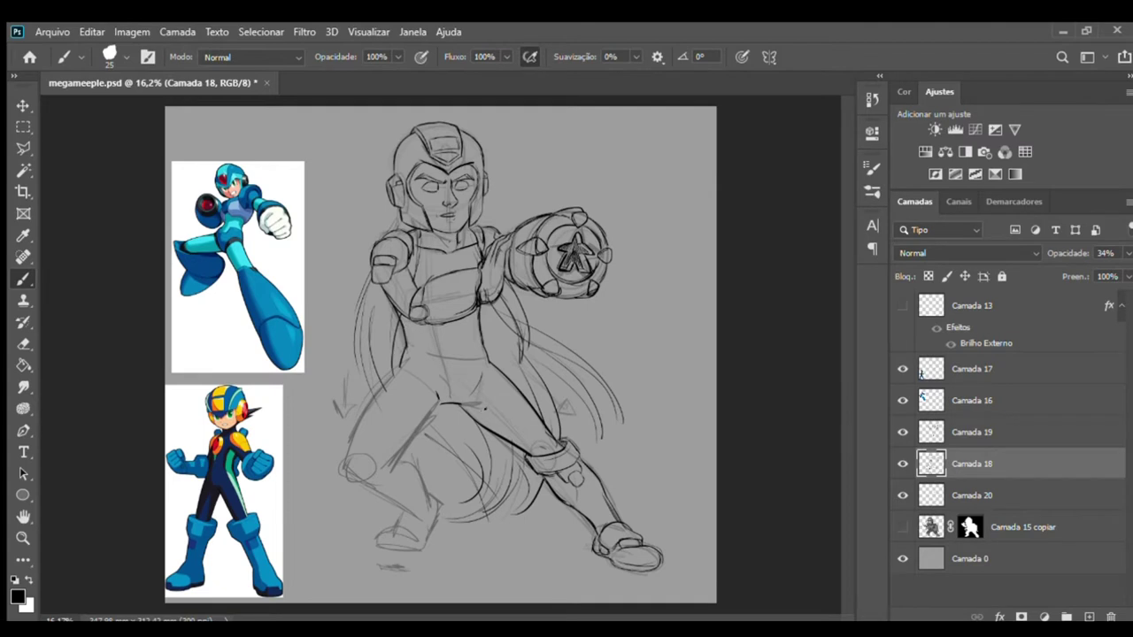
- Erase the old sketch lines on the left leg, hips and lower leg
{"action": "key", "text": "e"}
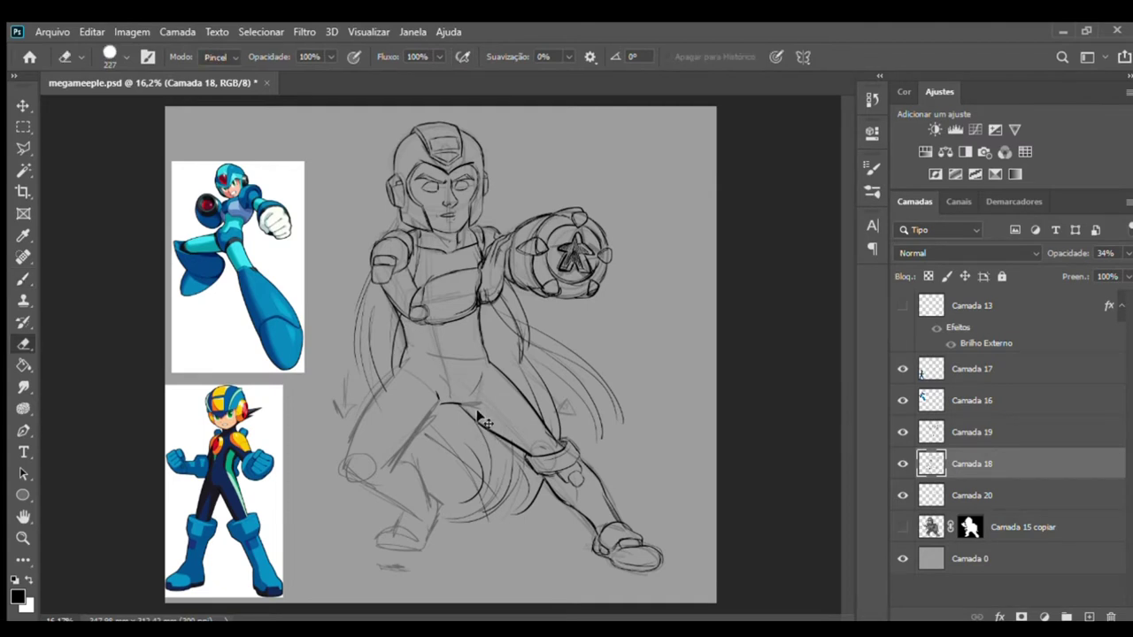
{"action": "left_click_drag", "start_coordinate": [439, 544], "coordinate": [372, 491]}
{"action": "left_click_drag", "start_coordinate": [429, 455], "coordinate": [398, 509]}
{"action": "left_click_drag", "start_coordinate": [418, 429], "coordinate": [382, 473]}
{"action": "mouse_move", "coordinate": [447, 380]}
{"action": "left_mouse_down"}
{"action": "mouse_move", "coordinate": [362, 485]}
{"action": "mouse_move", "coordinate": [345, 381]}
{"action": "left_mouse_up"}
{"action": "left_click_drag", "start_coordinate": [378, 567], "coordinate": [418, 564]}
- Sketch the hip joint, thigh and lower leg, undoing the last unsatisfactory strokes
{"action": "key", "text": "b"}
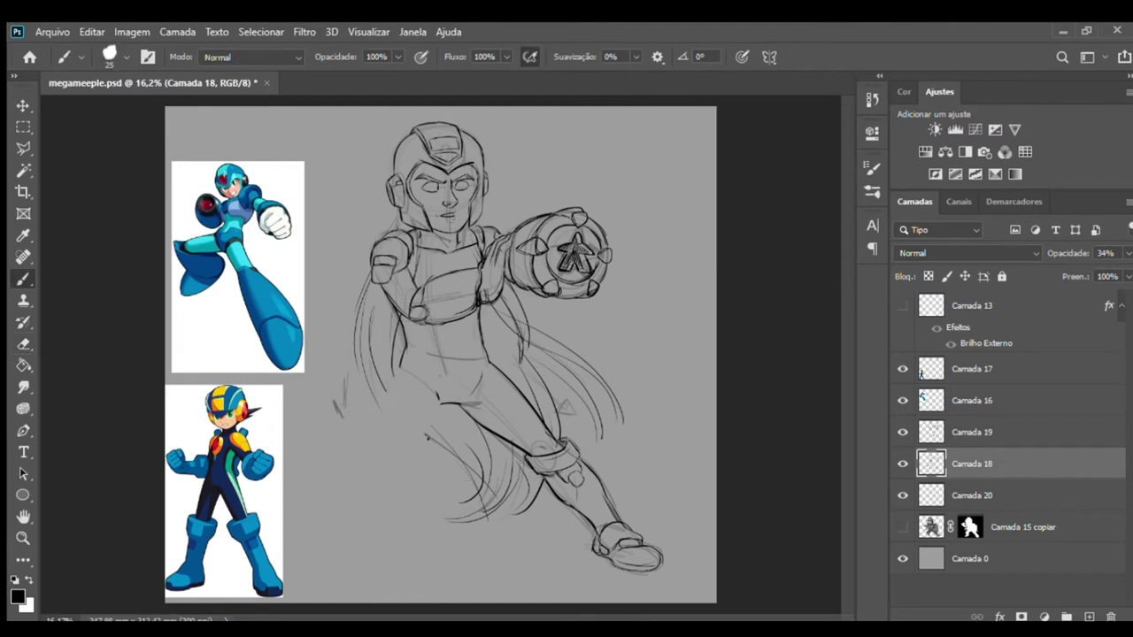
{"action": "mouse_move", "coordinate": [400, 408]}
{"action": "left_mouse_down"}
{"action": "mouse_move", "coordinate": [441, 372]}
{"action": "mouse_move", "coordinate": [494, 403]}
{"action": "left_mouse_up"}
{"action": "mouse_move", "coordinate": [400, 389]}
{"action": "left_mouse_down"}
{"action": "mouse_move", "coordinate": [395, 421]}
{"action": "mouse_move", "coordinate": [482, 439]}
{"action": "left_mouse_up"}
{"action": "left_click_drag", "start_coordinate": [488, 393], "coordinate": [503, 420]}
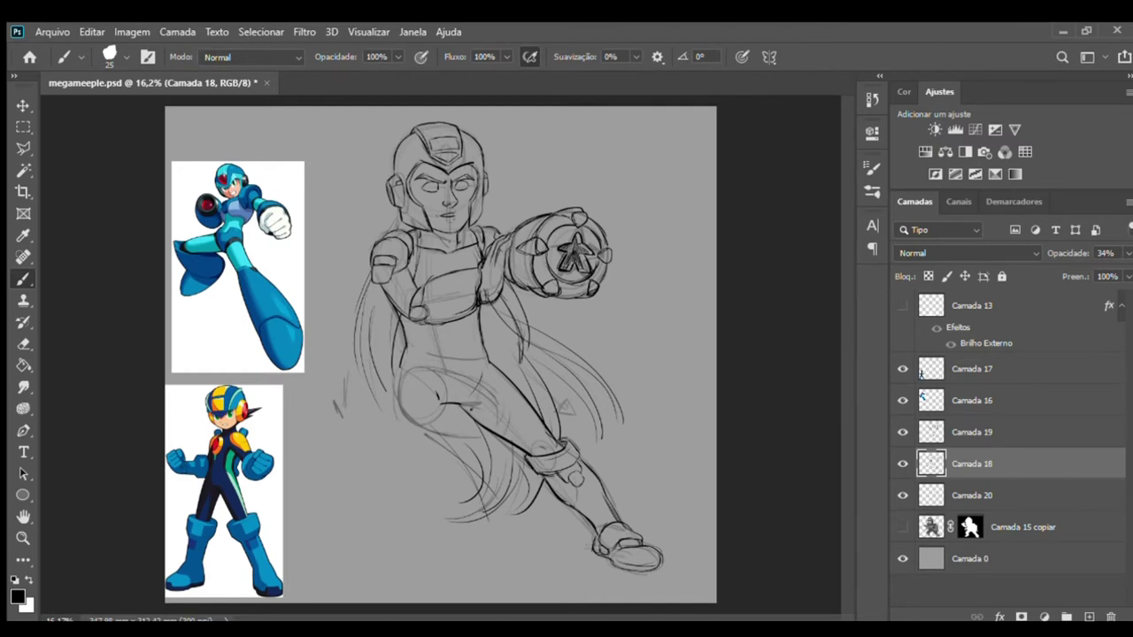
{"action": "mouse_move", "coordinate": [483, 427]}
{"action": "left_mouse_down"}
{"action": "mouse_move", "coordinate": [468, 444]}
{"action": "mouse_move", "coordinate": [497, 519]}
{"action": "left_mouse_up"}
{"action": "mouse_move", "coordinate": [511, 453]}
{"action": "left_mouse_down"}
{"action": "mouse_move", "coordinate": [543, 557]}
{"action": "mouse_move", "coordinate": [478, 516]}
{"action": "left_mouse_up"}
{"action": "left_click_drag", "start_coordinate": [463, 430], "coordinate": [485, 522]}
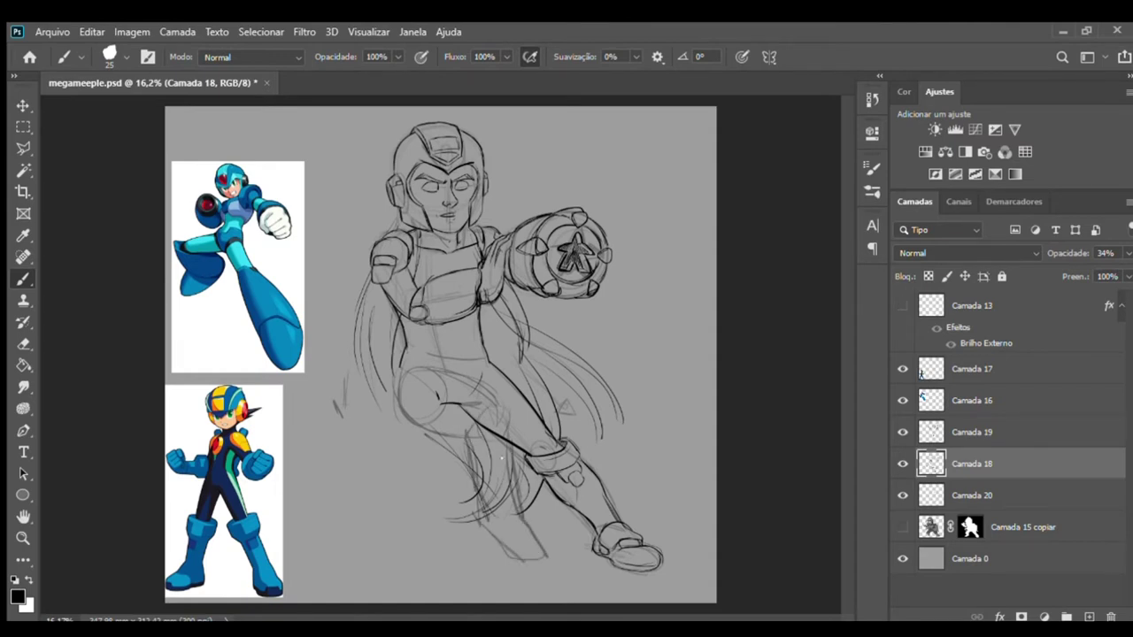
{"action": "key", "text": "ctrl+z"}
{"action": "key", "text": "ctrl+z"}
{"action": "key", "text": "ctrl+z"}
{"action": "key", "text": "ctrl+z"}
{"action": "key", "text": "ctrl+z"}
{"action": "key", "text": "ctrl+z"}
{"action": "key", "text": "ctrl+z"}
{"action": "key", "text": "ctrl+z"}
{"action": "key", "text": "ctrl+z"}
{"action": "key", "text": "ctrl+z"}
{"action": "key", "text": "ctrl+z"}
{"action": "key", "text": "ctrl+z"}
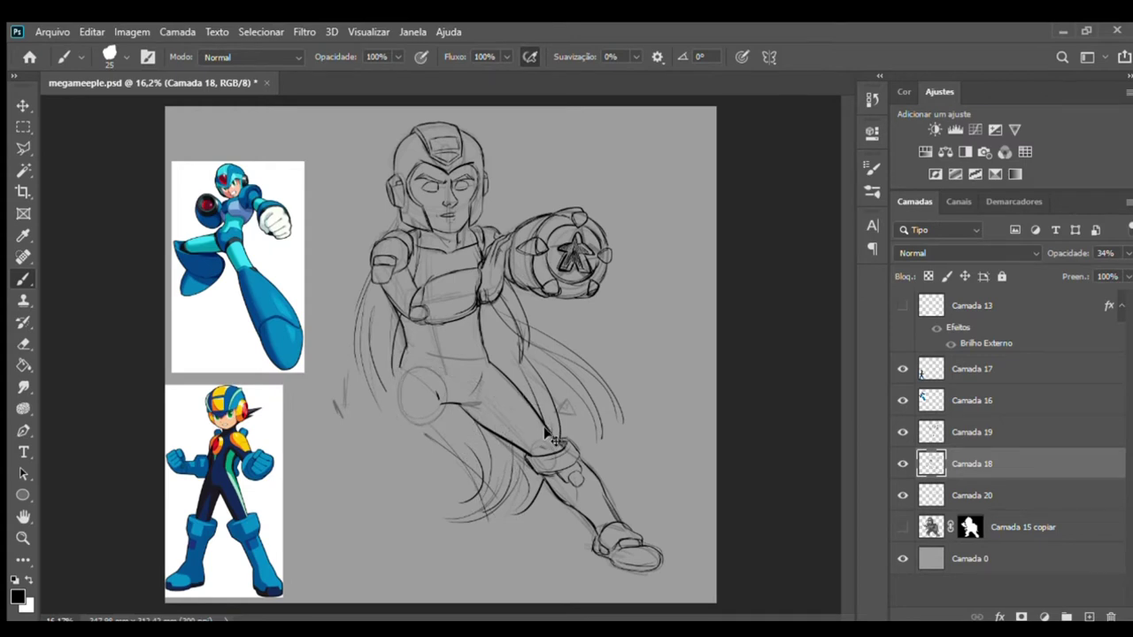
{"action": "key", "text": "ctrl+z"}
- Resketch the thigh diagonal and the long lines down to the bottom of the leg
{"action": "left_click_drag", "start_coordinate": [390, 394], "coordinate": [382, 459]}
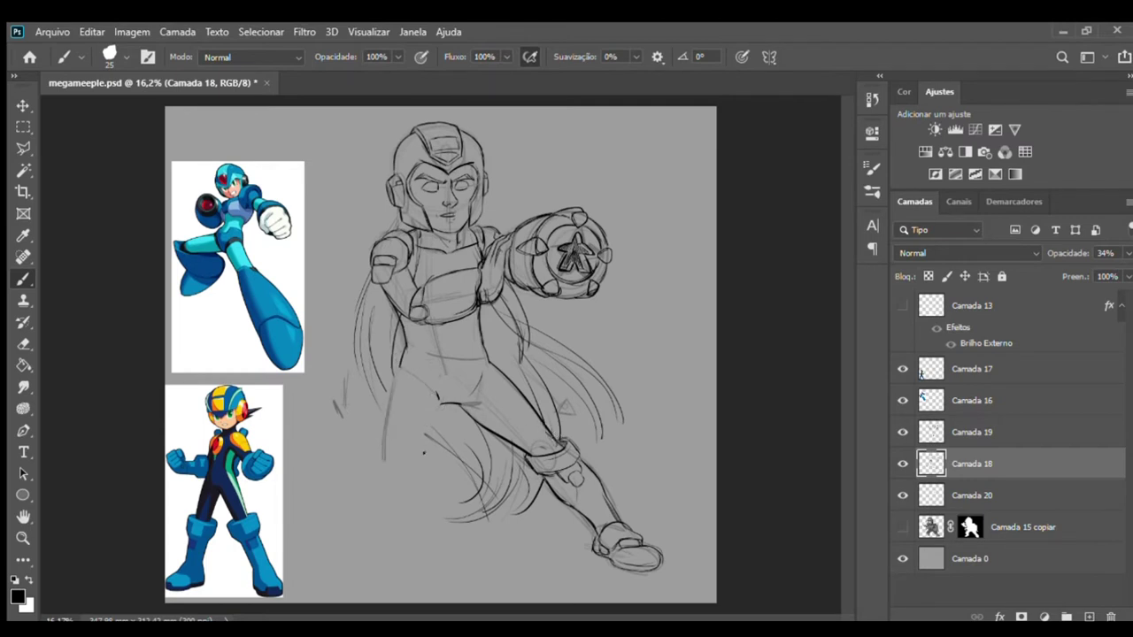
{"action": "mouse_move", "coordinate": [450, 408]}
{"action": "left_mouse_down"}
{"action": "mouse_move", "coordinate": [425, 479]}
{"action": "mouse_move", "coordinate": [359, 564]}
{"action": "left_mouse_up"}
{"action": "left_click_drag", "start_coordinate": [419, 483], "coordinate": [393, 559]}
{"action": "left_click_drag", "start_coordinate": [408, 521], "coordinate": [390, 572]}
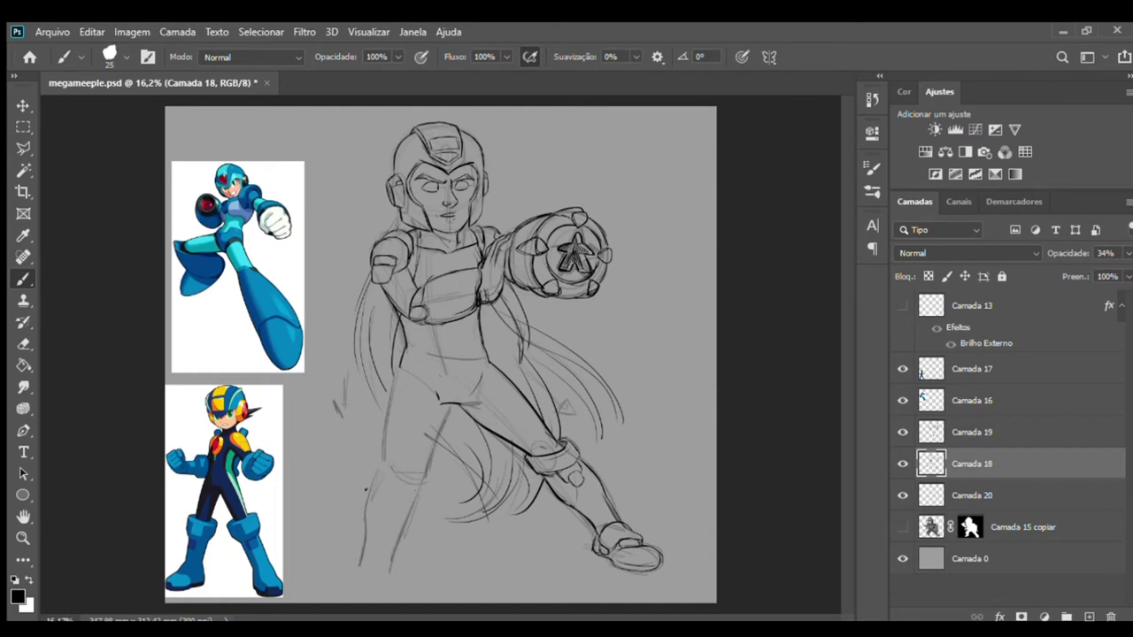
{"action": "mouse_move", "coordinate": [395, 560]}
{"action": "left_mouse_down"}
{"action": "mouse_move", "coordinate": [373, 571]}
{"action": "mouse_move", "coordinate": [414, 593]}
{"action": "mouse_move", "coordinate": [348, 577]}
{"action": "mouse_move", "coordinate": [358, 561]}
{"action": "mouse_move", "coordinate": [382, 574]}
{"action": "mouse_move", "coordinate": [393, 553]}
{"action": "mouse_move", "coordinate": [409, 583]}
{"action": "left_mouse_up"}
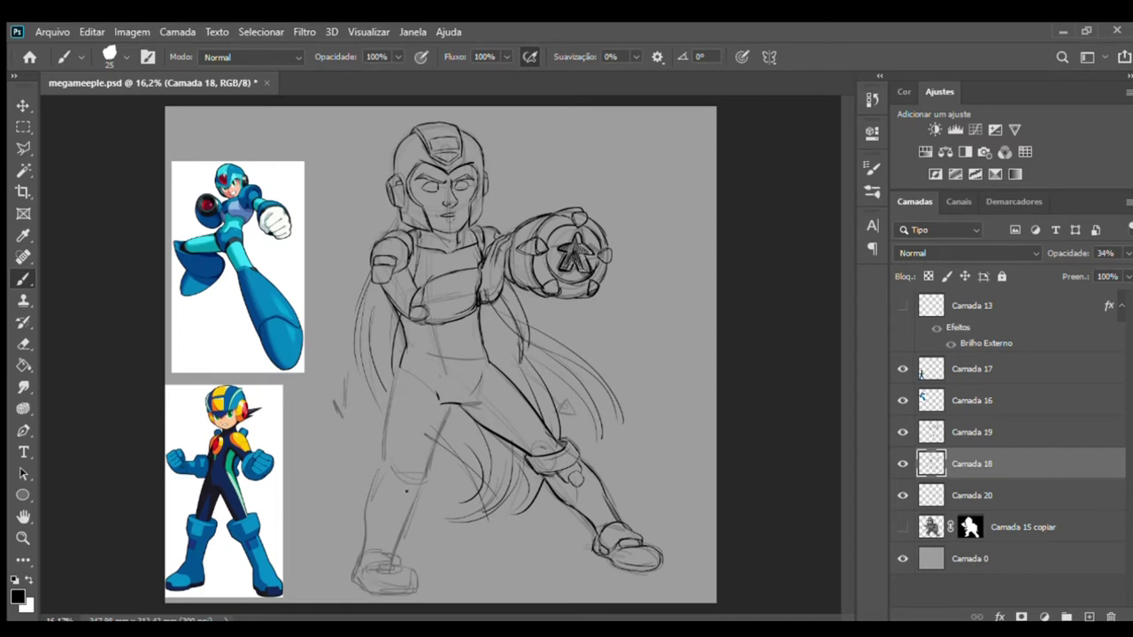
- Add the knee cap, inner thigh, crotch and a small circular knee joint
{"action": "mouse_move", "coordinate": [388, 482]}
{"action": "left_mouse_down"}
{"action": "mouse_move", "coordinate": [424, 489]}
{"action": "mouse_move", "coordinate": [375, 485]}
{"action": "left_mouse_up"}
{"action": "mouse_move", "coordinate": [377, 497]}
{"action": "left_mouse_down"}
{"action": "mouse_move", "coordinate": [425, 496]}
{"action": "mouse_move", "coordinate": [386, 499]}
{"action": "left_mouse_up"}
{"action": "left_click_drag", "start_coordinate": [443, 417], "coordinate": [431, 458]}
{"action": "left_click_drag", "start_coordinate": [427, 381], "coordinate": [447, 400]}
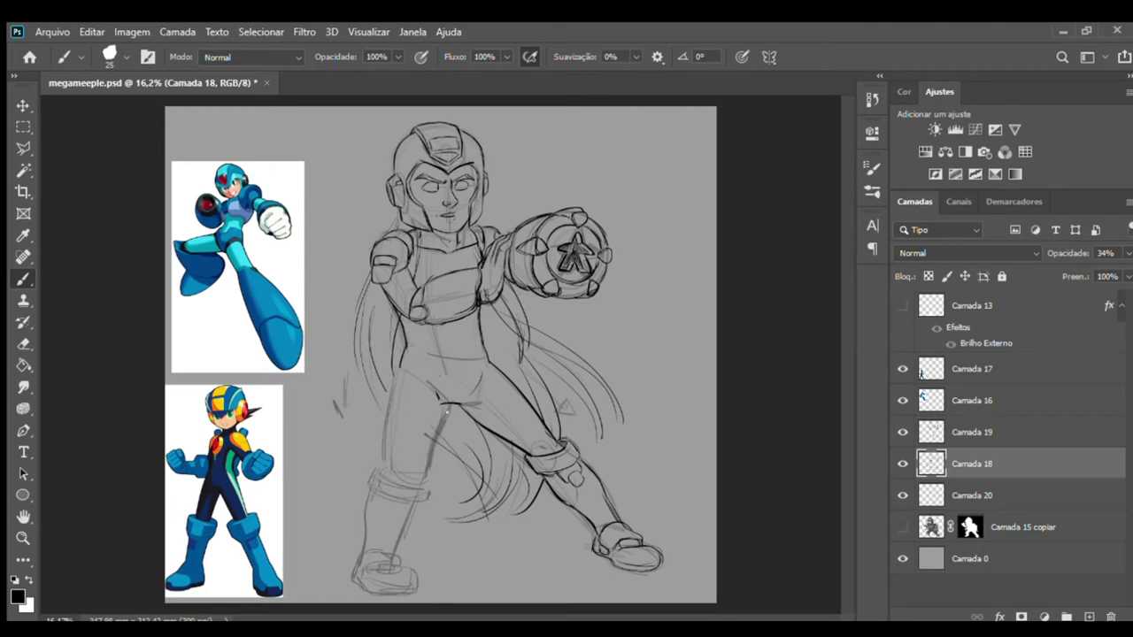
{"action": "left_click_drag", "start_coordinate": [386, 502], "coordinate": [402, 517]}
{"action": "left_click_drag", "start_coordinate": [387, 388], "coordinate": [400, 463]}
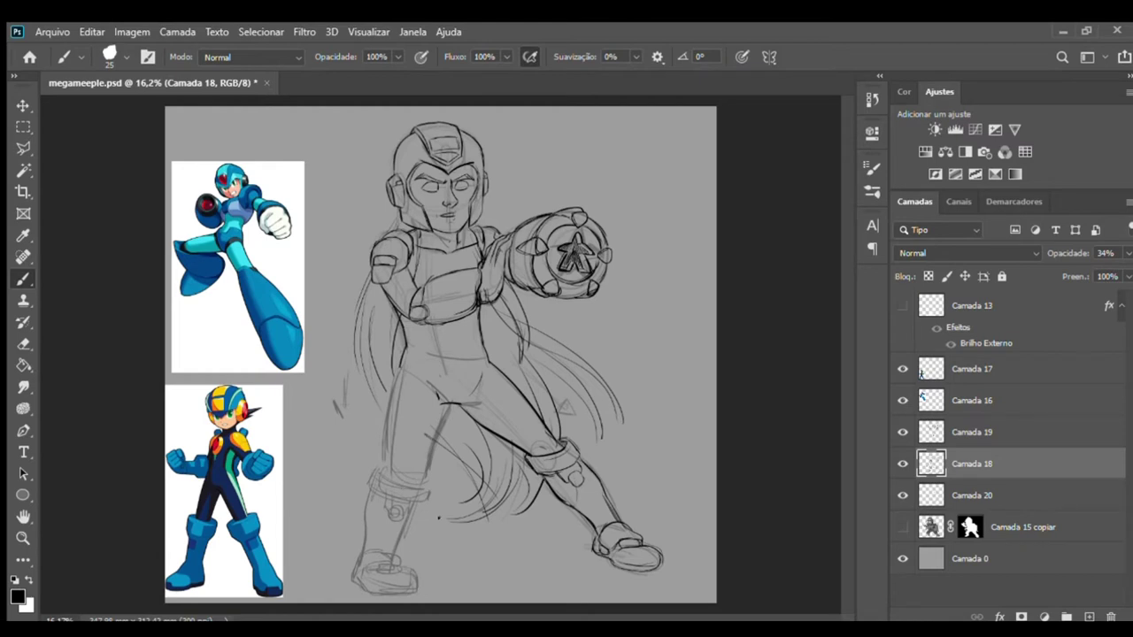
- Select Camada 19 and zoom in on the leg area with the Brush ready
{"action": "left_click", "coordinate": [929, 432]}
{"action": "key", "text": "h"}
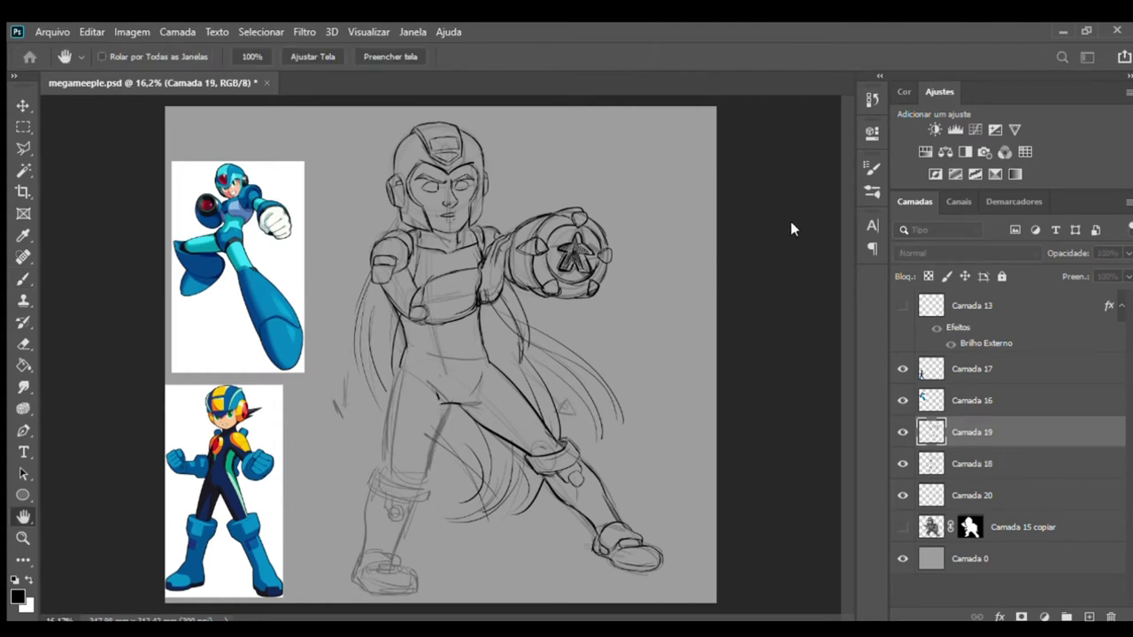
{"action": "key", "text": "b"}
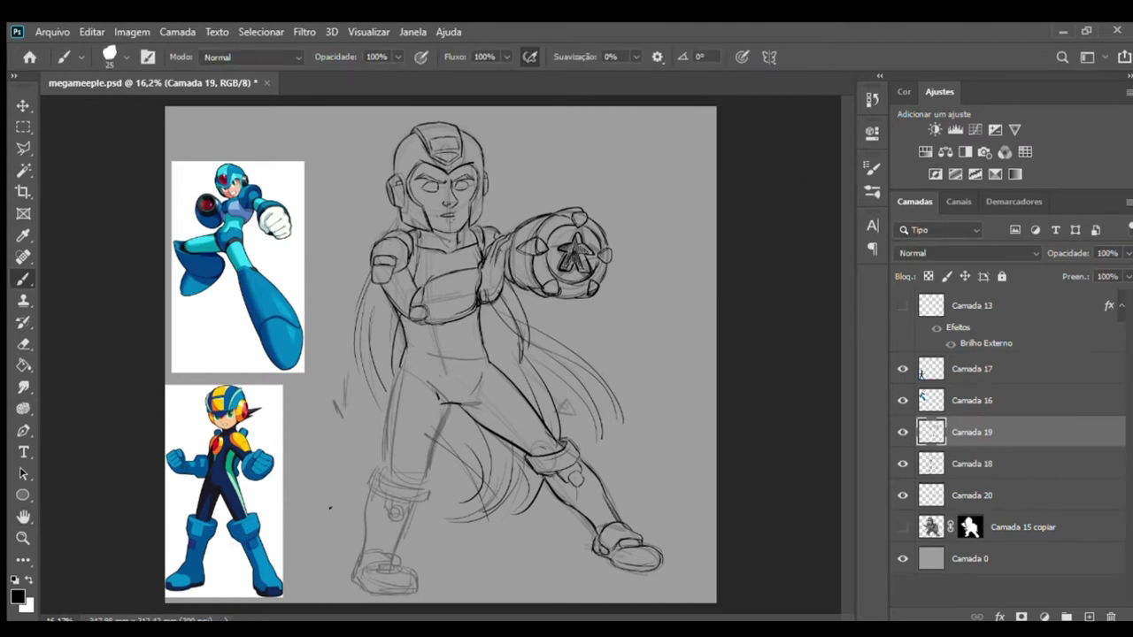
{"action": "key", "text": "z"}
{"action": "mouse_move", "coordinate": [436, 440]}
{"action": "left_mouse_down"}
{"action": "mouse_move", "coordinate": [463, 442]}
{"action": "mouse_move", "coordinate": [479, 421]}
{"action": "mouse_move", "coordinate": [497, 346]}
{"action": "left_mouse_up"}
{"action": "key", "text": "b"}
- Ink the leg's top and left contour, redrawing it through several undone attempts
{"action": "left_click_drag", "start_coordinate": [497, 296], "coordinate": [457, 496]}
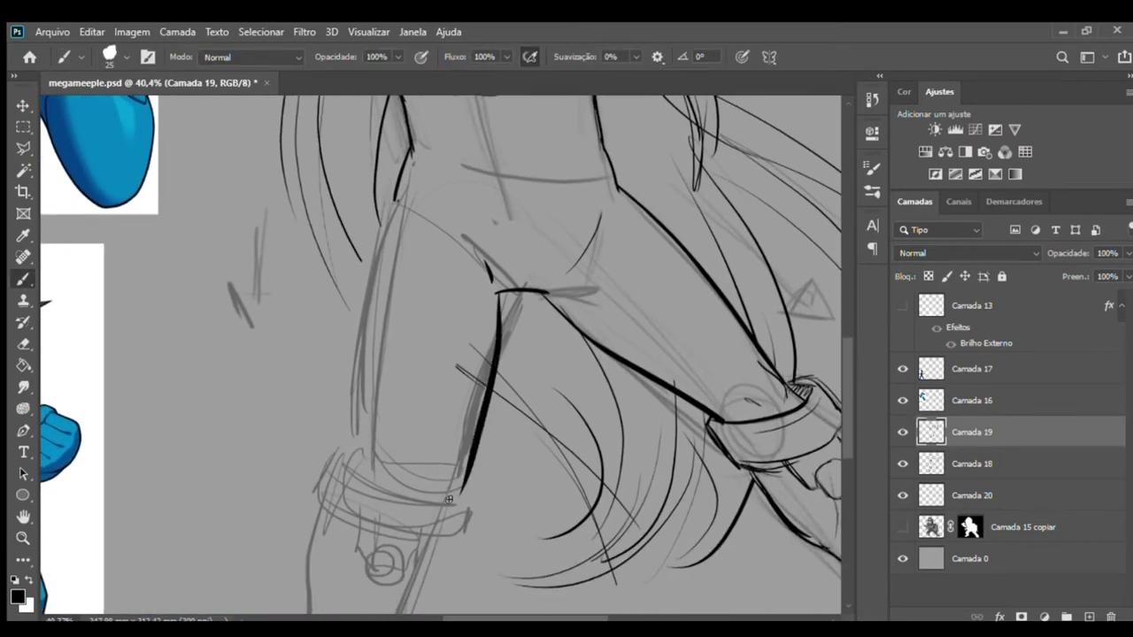
{"action": "key", "text": "ctrl+z"}
{"action": "key", "text": "ctrl+z"}
{"action": "key", "text": "ctrl+z"}
{"action": "key", "text": "ctrl+z"}
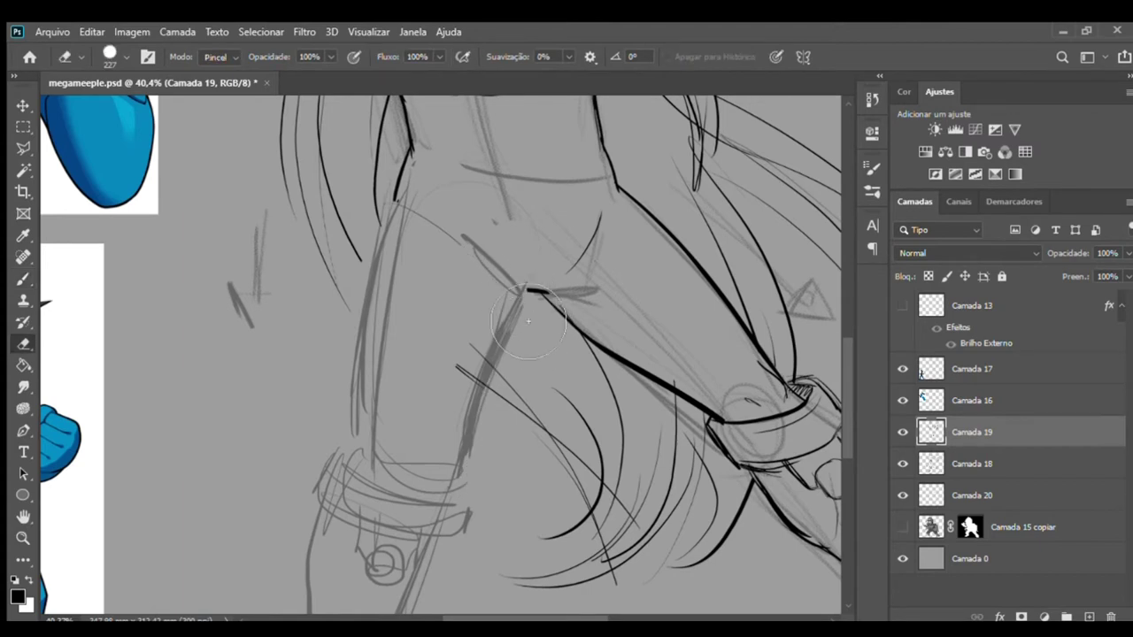
{"action": "left_click_drag", "start_coordinate": [522, 294], "coordinate": [449, 506]}
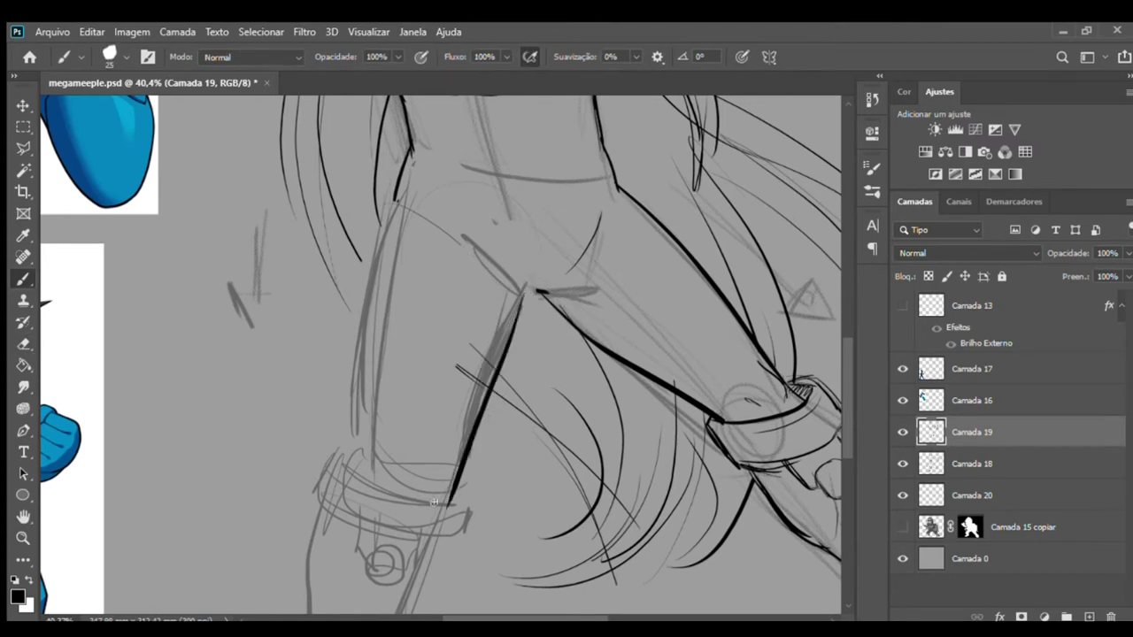
{"action": "left_click_drag", "start_coordinate": [549, 292], "coordinate": [522, 290]}
{"action": "left_click_drag", "start_coordinate": [395, 204], "coordinate": [359, 434]}
{"action": "key", "text": "ctrl+z"}
{"action": "left_click_drag", "start_coordinate": [395, 193], "coordinate": [368, 483]}
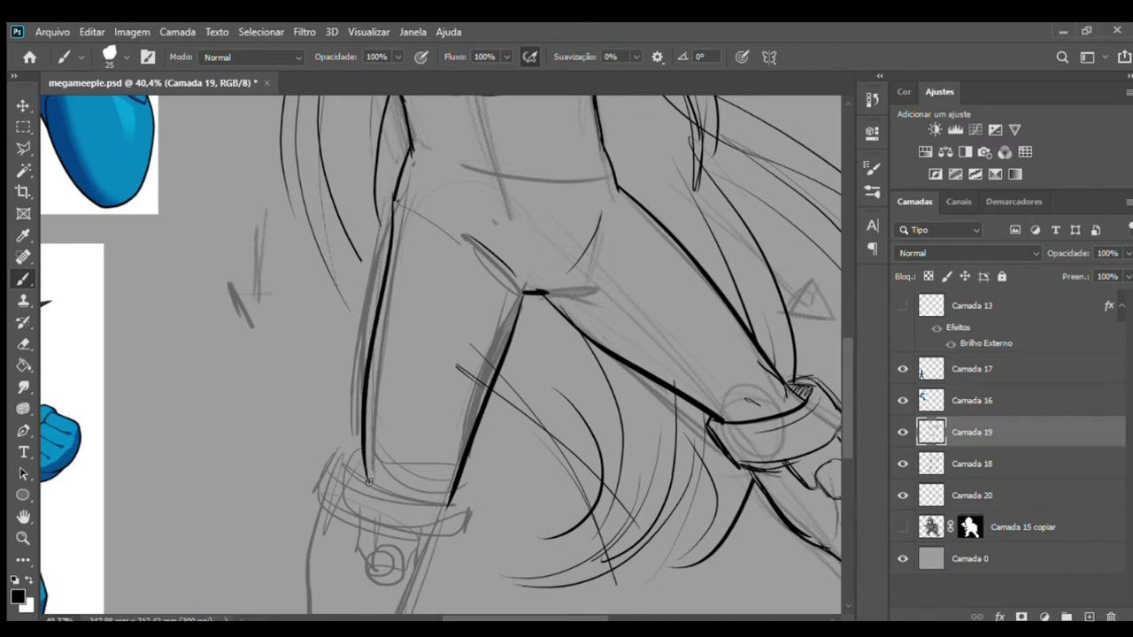
{"action": "key", "text": "ctrl+z"}
{"action": "left_click_drag", "start_coordinate": [395, 202], "coordinate": [359, 430]}
{"action": "key", "text": "ctrl+z"}
{"action": "left_click_drag", "start_coordinate": [395, 213], "coordinate": [363, 483]}
{"action": "key", "text": "ctrl+z"}
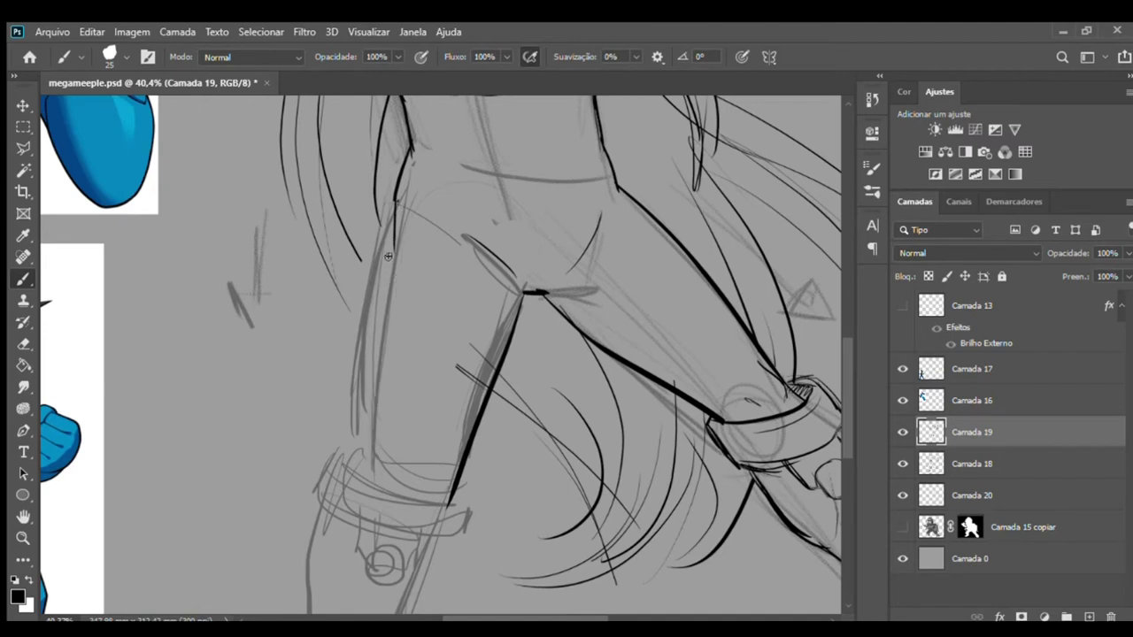
{"action": "left_click_drag", "start_coordinate": [395, 217], "coordinate": [357, 490]}
- Ink the cuff's top, corner and lower edges plus both sides of the lower leg
{"action": "mouse_move", "coordinate": [388, 433]}
{"action": "left_mouse_down"}
{"action": "mouse_move", "coordinate": [415, 327]}
{"action": "mouse_move", "coordinate": [451, 374]}
{"action": "left_mouse_up"}
{"action": "mouse_move", "coordinate": [381, 341]}
{"action": "left_mouse_down"}
{"action": "mouse_move", "coordinate": [344, 387]}
{"action": "mouse_move", "coordinate": [445, 429]}
{"action": "left_mouse_up"}
{"action": "mouse_move", "coordinate": [360, 350]}
{"action": "left_mouse_down"}
{"action": "mouse_move", "coordinate": [473, 380]}
{"action": "mouse_move", "coordinate": [440, 431]}
{"action": "mouse_move", "coordinate": [429, 258]}
{"action": "left_mouse_up"}
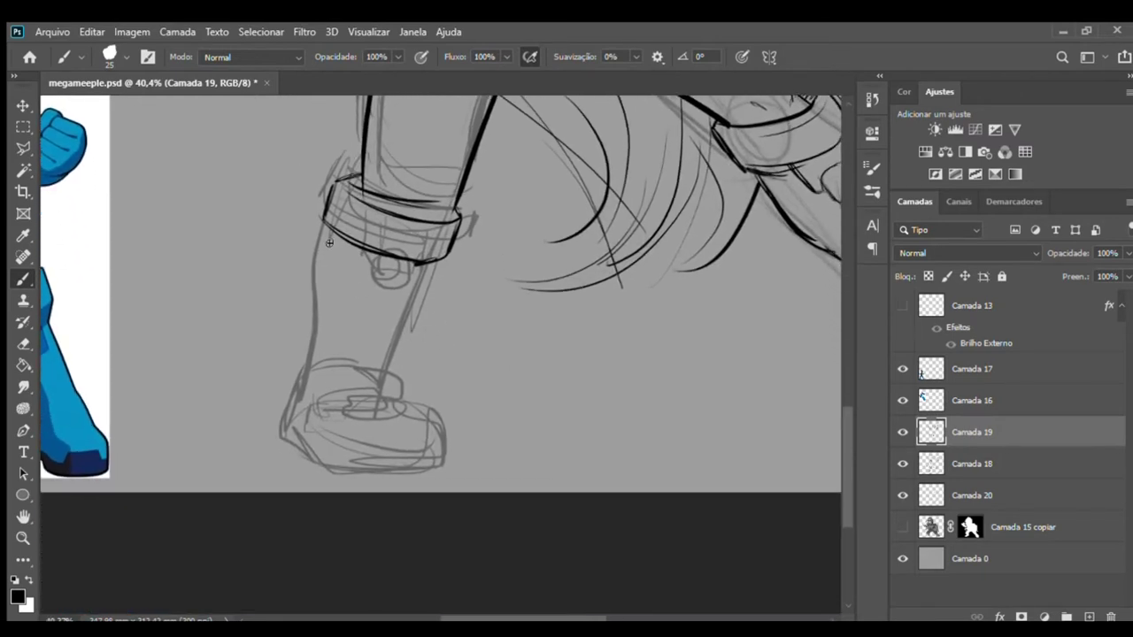
{"action": "left_click_drag", "start_coordinate": [329, 232], "coordinate": [314, 325]}
{"action": "mouse_move", "coordinate": [315, 277]}
{"action": "left_mouse_down"}
{"action": "mouse_move", "coordinate": [305, 401]}
{"action": "mouse_move", "coordinate": [407, 395]}
{"action": "mouse_move", "coordinate": [428, 265]}
{"action": "left_mouse_up"}
{"action": "mouse_move", "coordinate": [361, 251]}
{"action": "left_mouse_down"}
{"action": "mouse_move", "coordinate": [366, 292]}
{"action": "mouse_move", "coordinate": [400, 281]}
{"action": "mouse_move", "coordinate": [400, 308]}
{"action": "mouse_move", "coordinate": [380, 275]}
{"action": "mouse_move", "coordinate": [411, 283]}
{"action": "left_mouse_up"}
- Ink the boot's top curve, toe oval, sole, side box and heel, then zoom out
{"action": "mouse_move", "coordinate": [321, 423]}
{"action": "left_mouse_down"}
{"action": "mouse_move", "coordinate": [398, 396]}
{"action": "mouse_move", "coordinate": [372, 420]}
{"action": "mouse_move", "coordinate": [403, 404]}
{"action": "mouse_move", "coordinate": [452, 456]}
{"action": "left_mouse_up"}
{"action": "mouse_move", "coordinate": [430, 409]}
{"action": "left_mouse_down"}
{"action": "mouse_move", "coordinate": [450, 460]}
{"action": "mouse_move", "coordinate": [334, 452]}
{"action": "mouse_move", "coordinate": [407, 477]}
{"action": "left_mouse_up"}
{"action": "left_click_drag", "start_coordinate": [322, 457], "coordinate": [447, 461]}
{"action": "mouse_move", "coordinate": [324, 427]}
{"action": "left_mouse_down"}
{"action": "mouse_move", "coordinate": [306, 421]}
{"action": "mouse_move", "coordinate": [305, 437]}
{"action": "left_mouse_up"}
{"action": "mouse_move", "coordinate": [301, 396]}
{"action": "left_mouse_down"}
{"action": "mouse_move", "coordinate": [324, 433]}
{"action": "mouse_move", "coordinate": [282, 437]}
{"action": "left_mouse_up"}
{"action": "mouse_move", "coordinate": [308, 374]}
{"action": "left_mouse_down"}
{"action": "mouse_move", "coordinate": [290, 414]}
{"action": "mouse_move", "coordinate": [298, 406]}
{"action": "left_mouse_up"}
{"action": "mouse_move", "coordinate": [285, 422]}
{"action": "left_mouse_down"}
{"action": "mouse_move", "coordinate": [317, 460]}
{"action": "mouse_move", "coordinate": [368, 478]}
{"action": "left_mouse_up"}
{"action": "mouse_move", "coordinate": [315, 442]}
{"action": "left_mouse_down"}
{"action": "mouse_move", "coordinate": [409, 436]}
{"action": "mouse_move", "coordinate": [425, 463]}
{"action": "mouse_move", "coordinate": [448, 432]}
{"action": "left_mouse_up"}
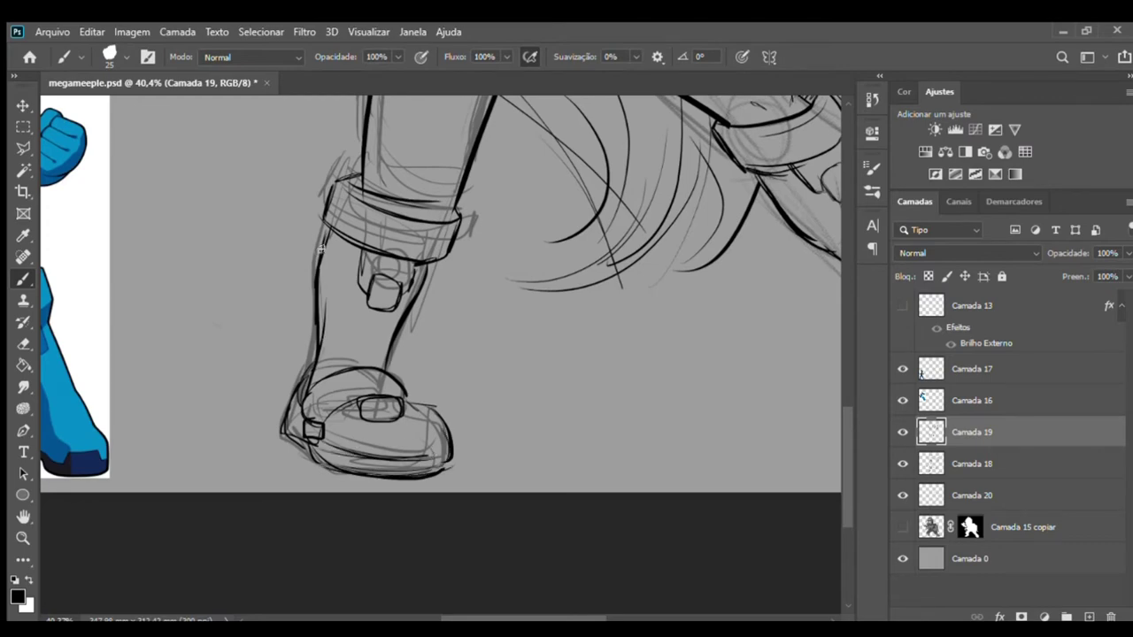
{"action": "key", "text": "z"}
{"action": "scroll", "coordinate": [396, 320], "scroll_direction": "down", "scroll_amount": 5}
{"action": "mouse_move", "coordinate": [371, 379]}
{"action": "left_mouse_down"}
{"action": "mouse_move", "coordinate": [337, 416]}
{"action": "mouse_move", "coordinate": [490, 387]}
{"action": "mouse_move", "coordinate": [501, 397]}
{"action": "left_mouse_up"}
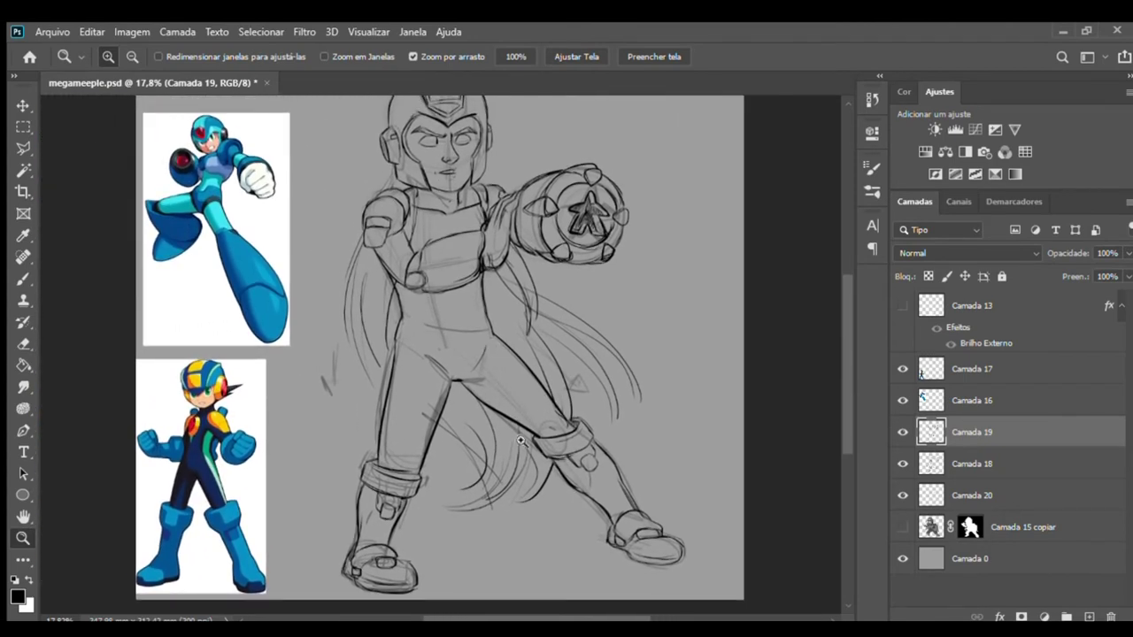
- On Camada 20, draw several ground strokes beneath the boots, then reselect Camada 19
{"action": "key", "text": "b"}
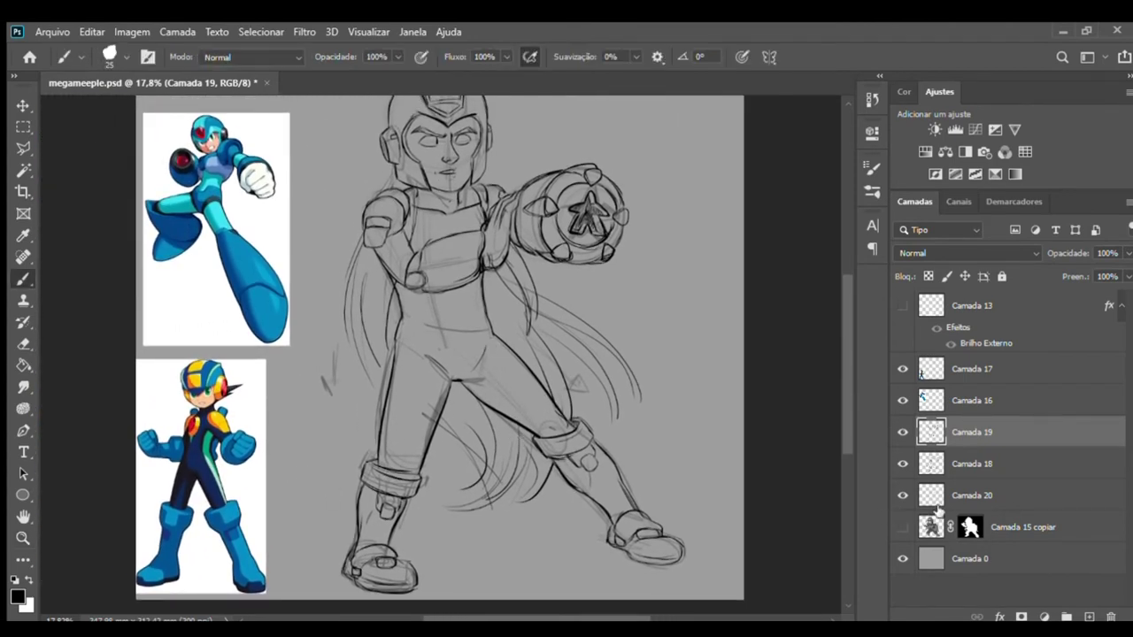
{"action": "left_click", "coordinate": [940, 498]}
{"action": "mouse_move", "coordinate": [277, 485]}
{"action": "left_mouse_down"}
{"action": "mouse_move", "coordinate": [502, 534]}
{"action": "mouse_move", "coordinate": [573, 600]}
{"action": "left_mouse_up"}
{"action": "left_click_drag", "start_coordinate": [520, 515], "coordinate": [503, 532]}
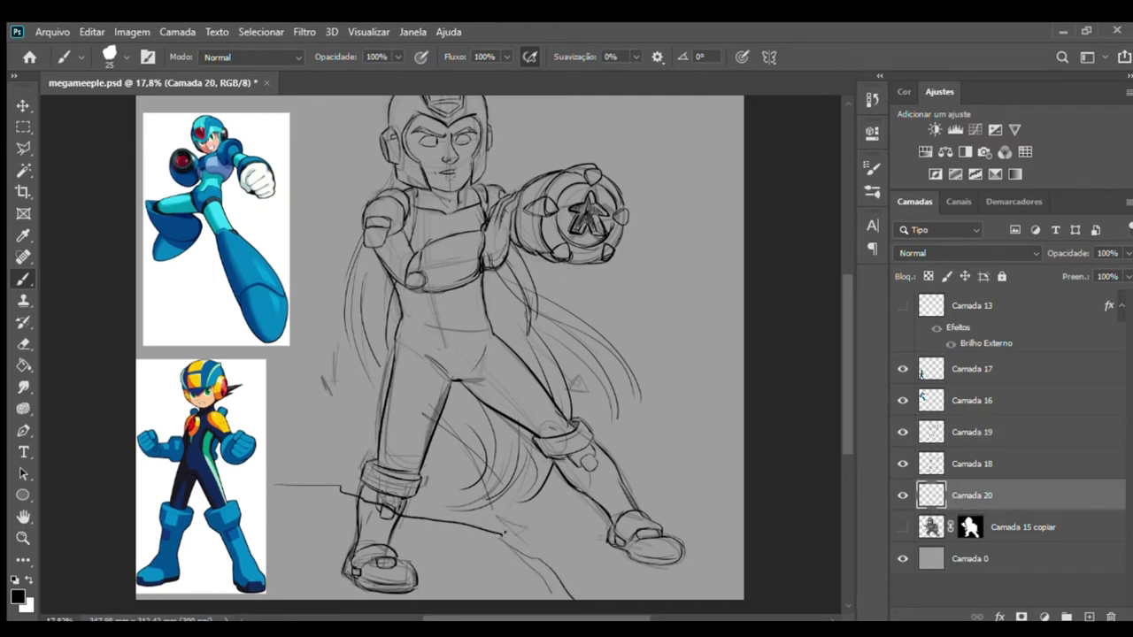
{"action": "left_click_drag", "start_coordinate": [600, 443], "coordinate": [736, 381]}
{"action": "mouse_move", "coordinate": [512, 515]}
{"action": "left_mouse_down"}
{"action": "mouse_move", "coordinate": [563, 552]}
{"action": "mouse_move", "coordinate": [555, 558]}
{"action": "mouse_move", "coordinate": [639, 598]}
{"action": "mouse_move", "coordinate": [549, 588]}
{"action": "left_mouse_up"}
{"action": "left_click_drag", "start_coordinate": [515, 550], "coordinate": [465, 588]}
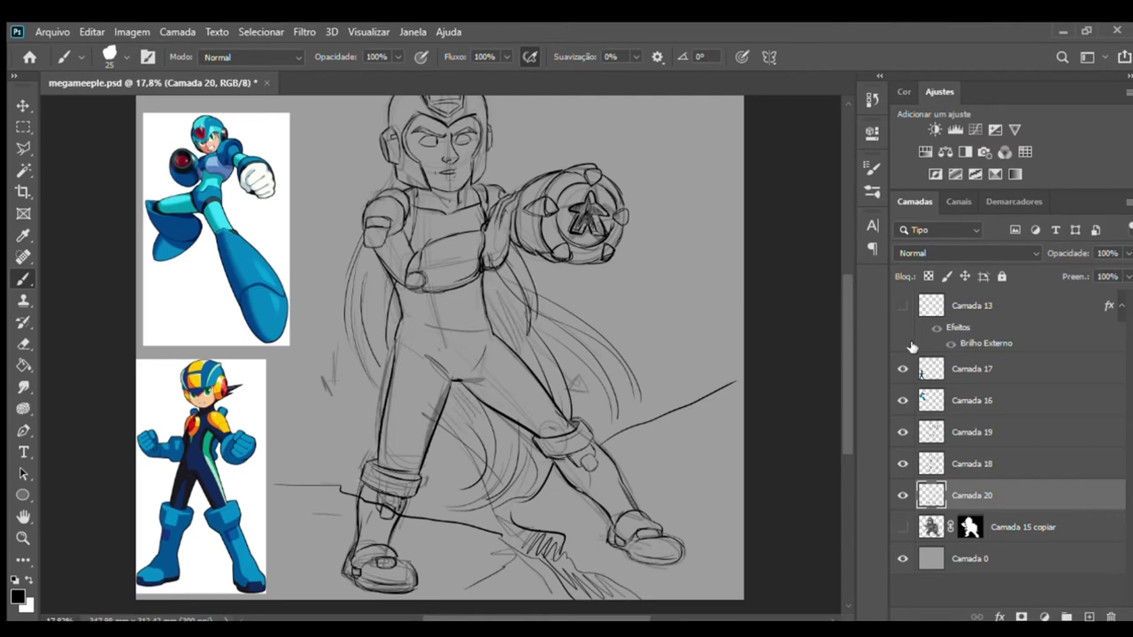
{"action": "left_click", "coordinate": [951, 433]}
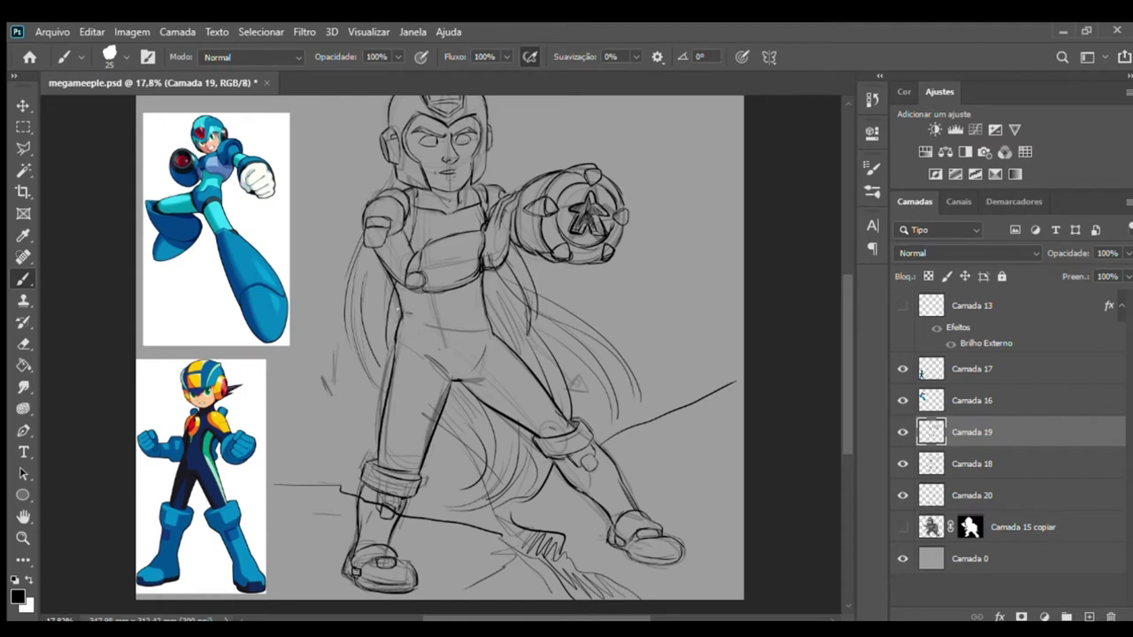
- Ink strokes over the hip, belt side, thigh, left chest, left shin and inner thigh
{"action": "left_click_drag", "start_coordinate": [397, 345], "coordinate": [414, 324]}
{"action": "left_click_drag", "start_coordinate": [483, 308], "coordinate": [494, 332]}
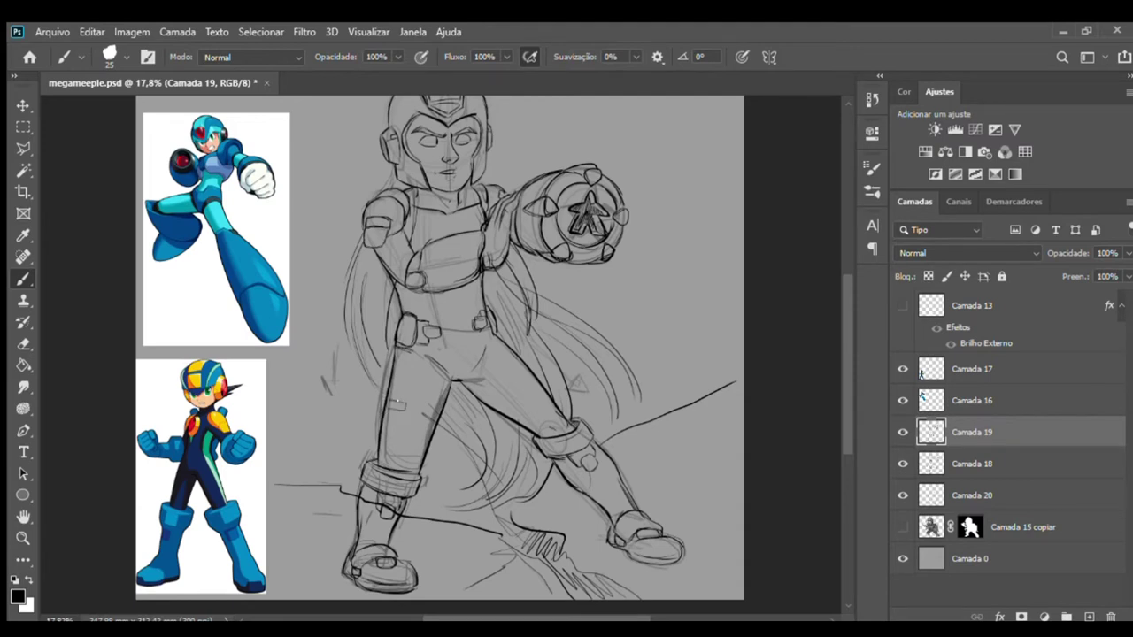
{"action": "left_click_drag", "start_coordinate": [409, 360], "coordinate": [407, 393]}
{"action": "left_click_drag", "start_coordinate": [490, 333], "coordinate": [532, 380]}
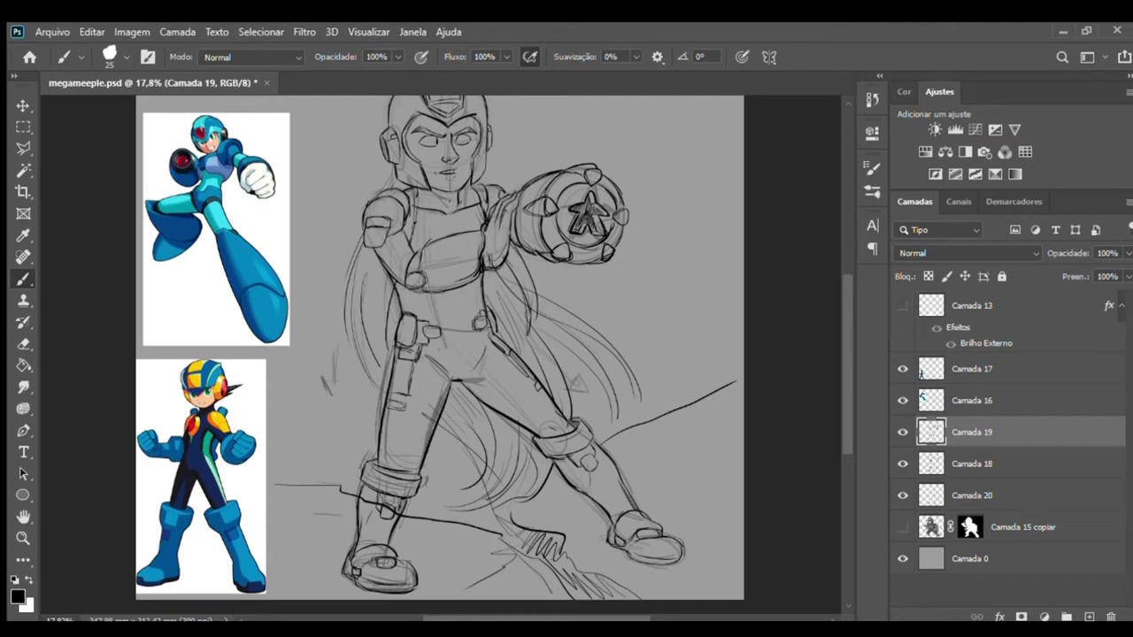
{"action": "left_click_drag", "start_coordinate": [407, 210], "coordinate": [421, 252]}
{"action": "mouse_move", "coordinate": [424, 379]}
{"action": "left_mouse_down"}
{"action": "mouse_move", "coordinate": [411, 458]}
{"action": "mouse_move", "coordinate": [420, 409]}
{"action": "left_mouse_up"}
{"action": "left_click_drag", "start_coordinate": [418, 409], "coordinate": [404, 467]}
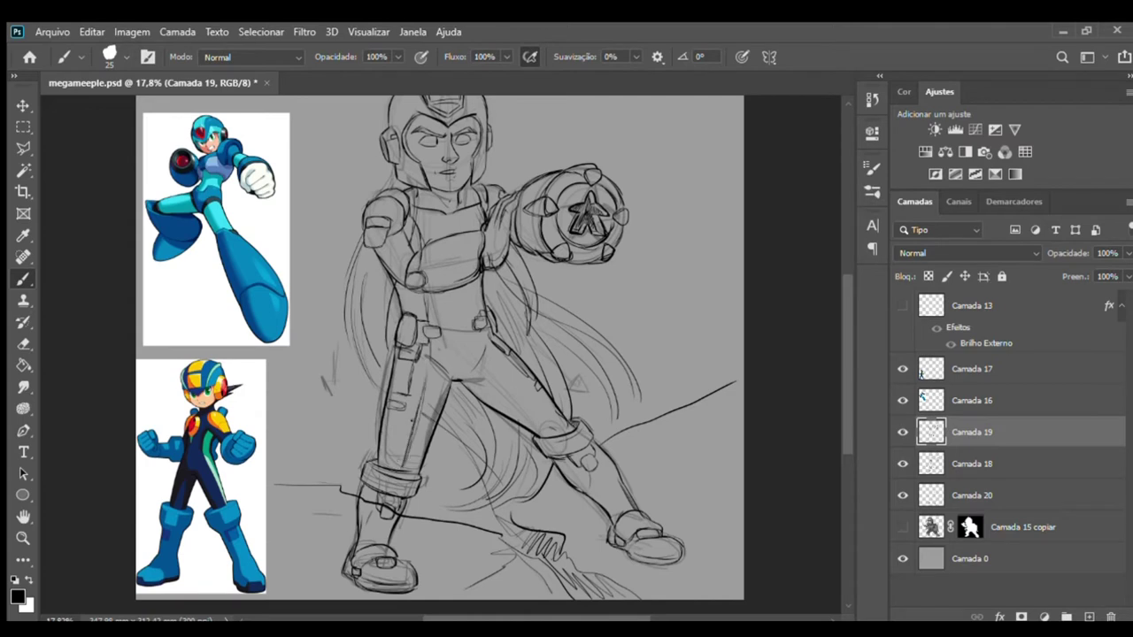
{"action": "mouse_move", "coordinate": [475, 287]}
{"action": "left_mouse_down"}
{"action": "mouse_move", "coordinate": [480, 329]}
{"action": "mouse_move", "coordinate": [535, 397]}
{"action": "left_mouse_up"}
{"action": "left_click_drag", "start_coordinate": [496, 359], "coordinate": [562, 432]}
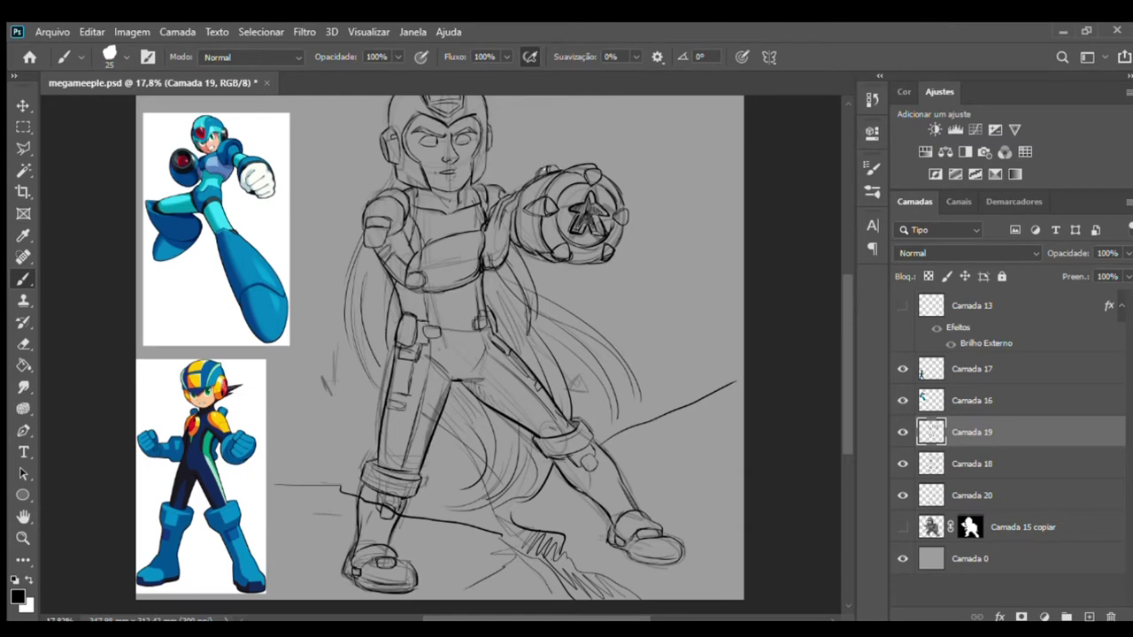
- Zoom the view and toggle Camada 20 and Camada 18 visibility to compare the sketch
{"action": "key", "text": "z"}
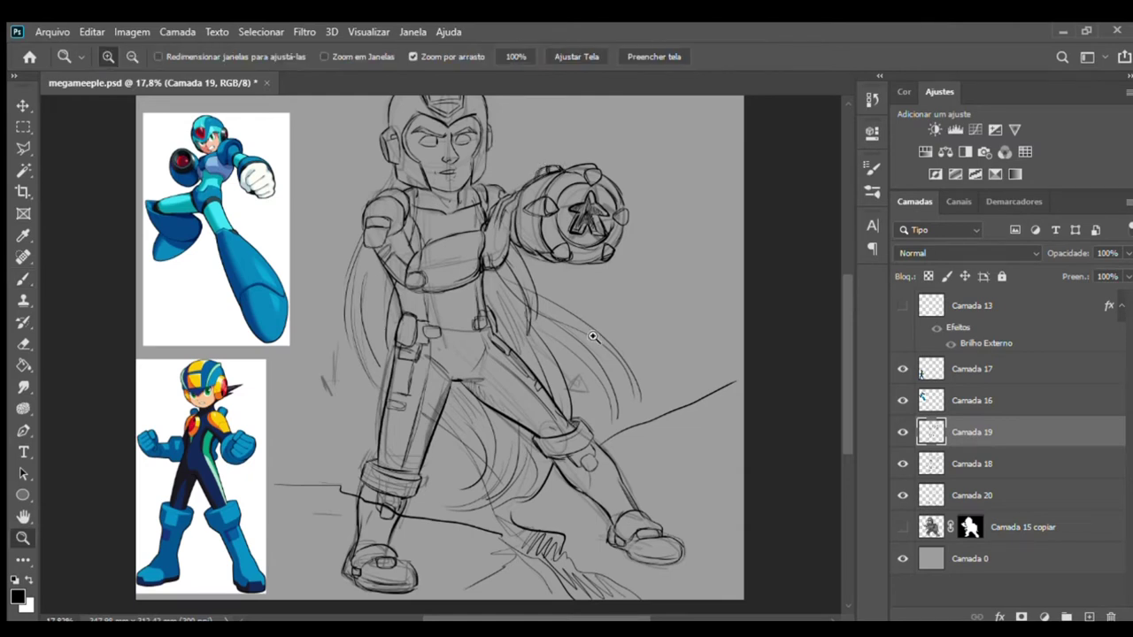
{"action": "left_click_drag", "start_coordinate": [496, 332], "coordinate": [461, 332]}
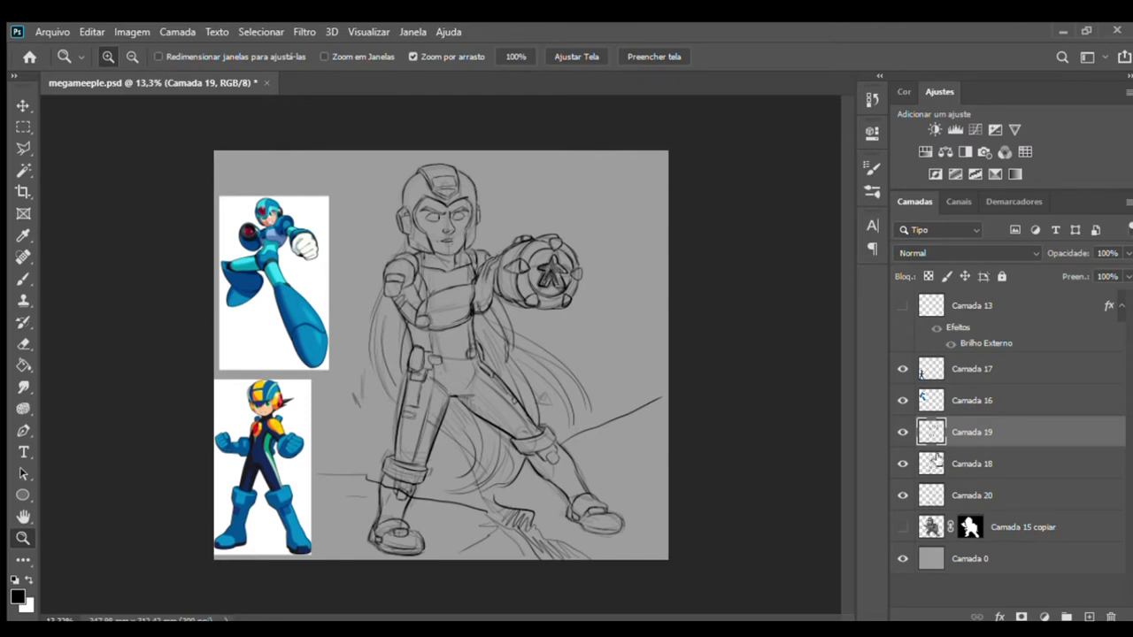
{"action": "left_click", "coordinate": [903, 494]}
{"action": "left_click", "coordinate": [903, 493]}
{"action": "left_click", "coordinate": [903, 463]}
{"action": "left_click", "coordinate": [903, 463]}
{"action": "left_click", "coordinate": [903, 461]}
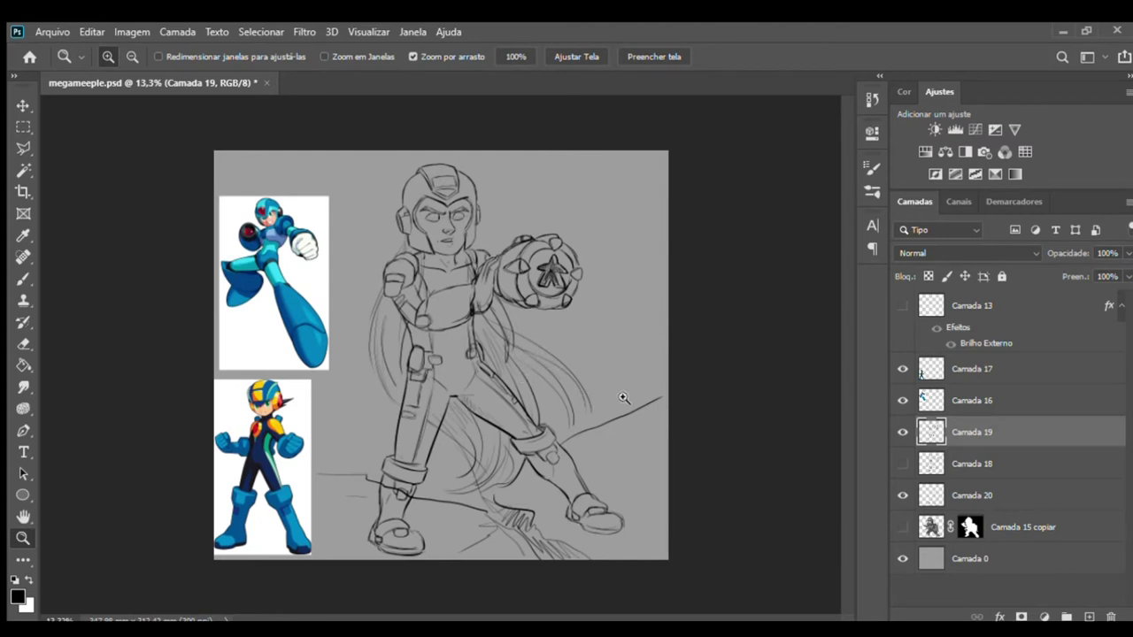
{"action": "key", "text": "ctrl+plus"}
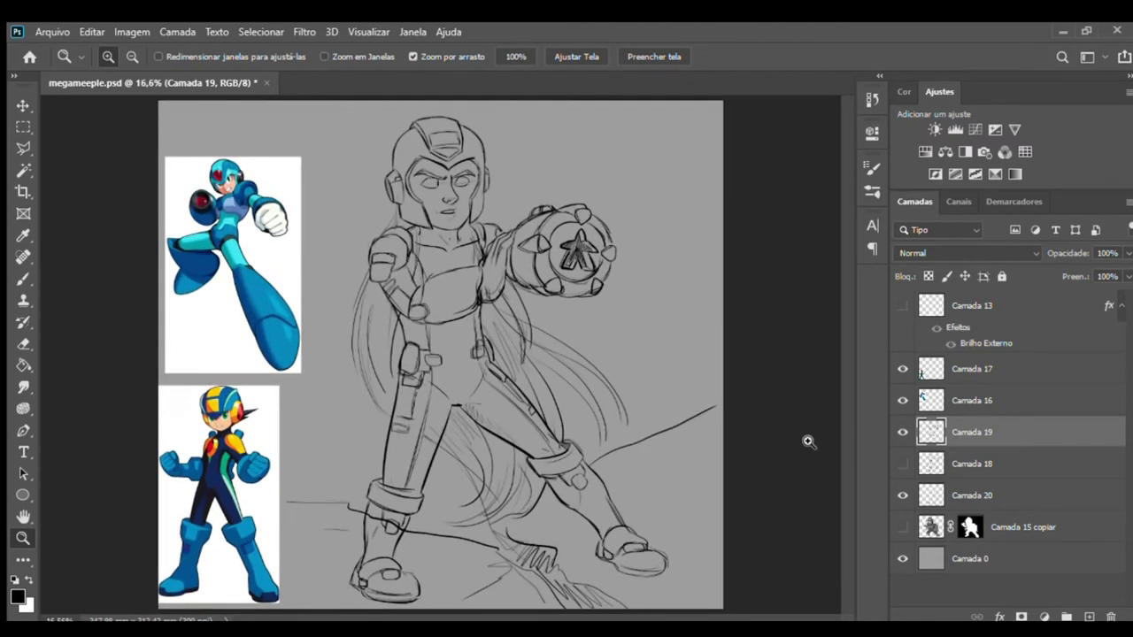
{"action": "left_click", "coordinate": [903, 495]}
{"action": "left_click", "coordinate": [903, 495]}
- Merge Camada 20 into Camada 19 and delete the Camada 18 layer
{"action": "left_click", "coordinate": [952, 497]}
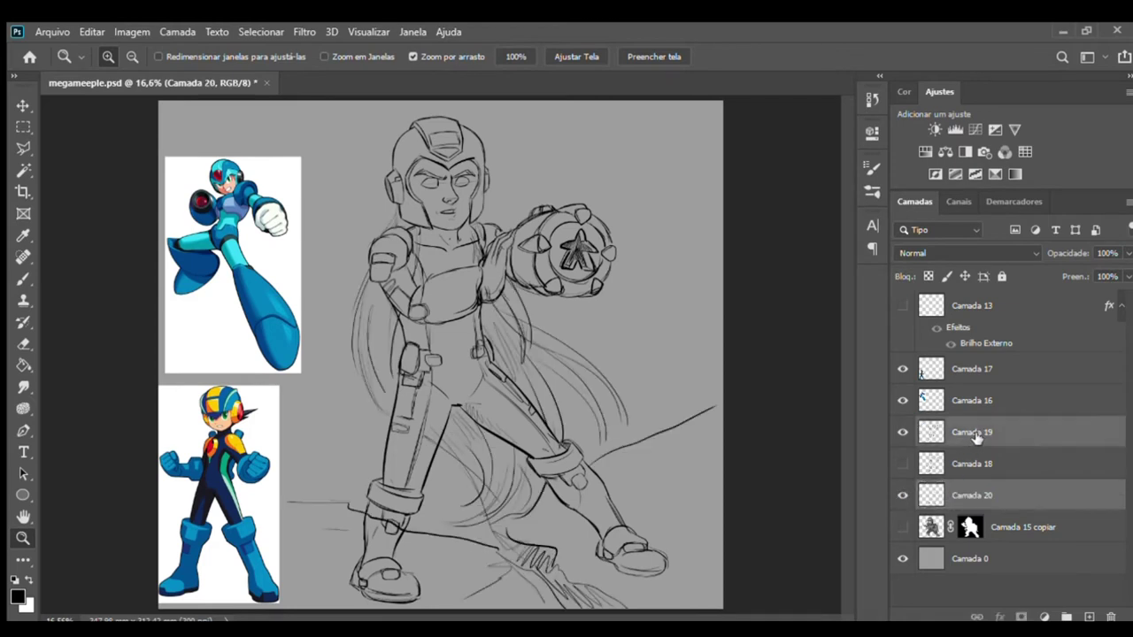
{"action": "left_click", "coordinate": [974, 436], "text": "ctrl"}
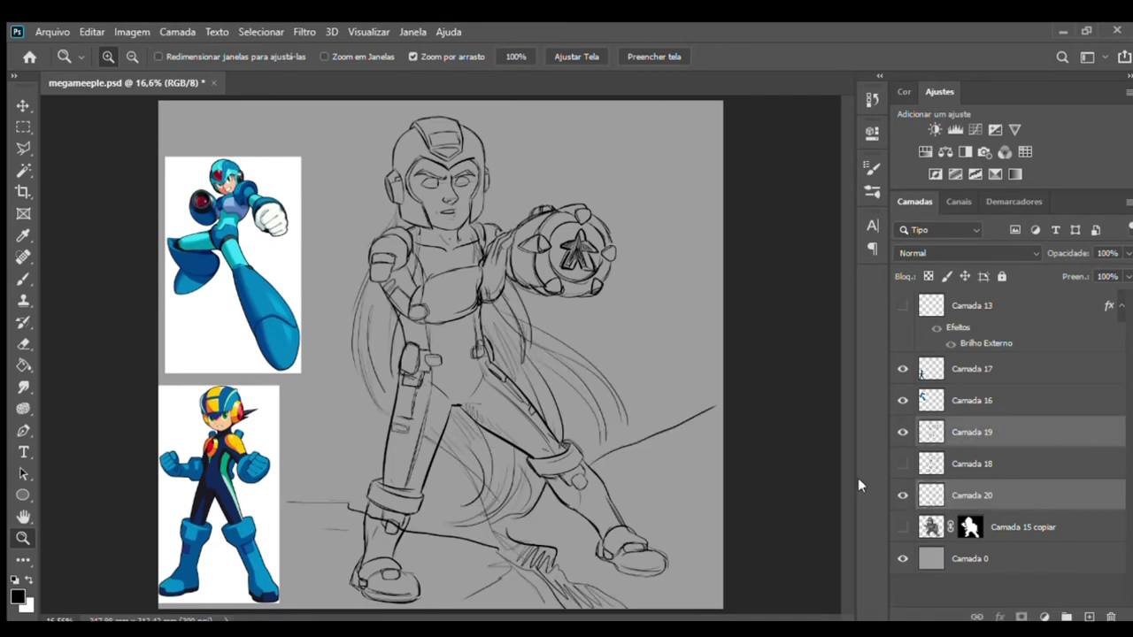
{"action": "key", "text": "ctrl+e"}
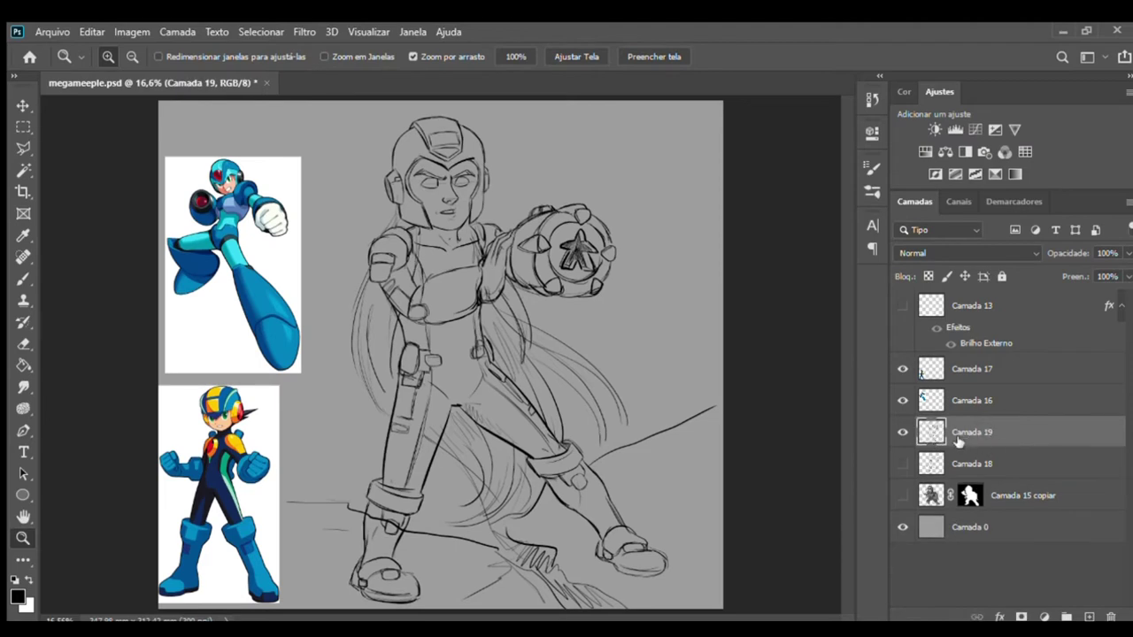
{"action": "left_click", "coordinate": [903, 463]}
{"action": "left_click", "coordinate": [903, 464]}
{"action": "left_click", "coordinate": [940, 460]}
{"action": "key", "text": "Delete"}
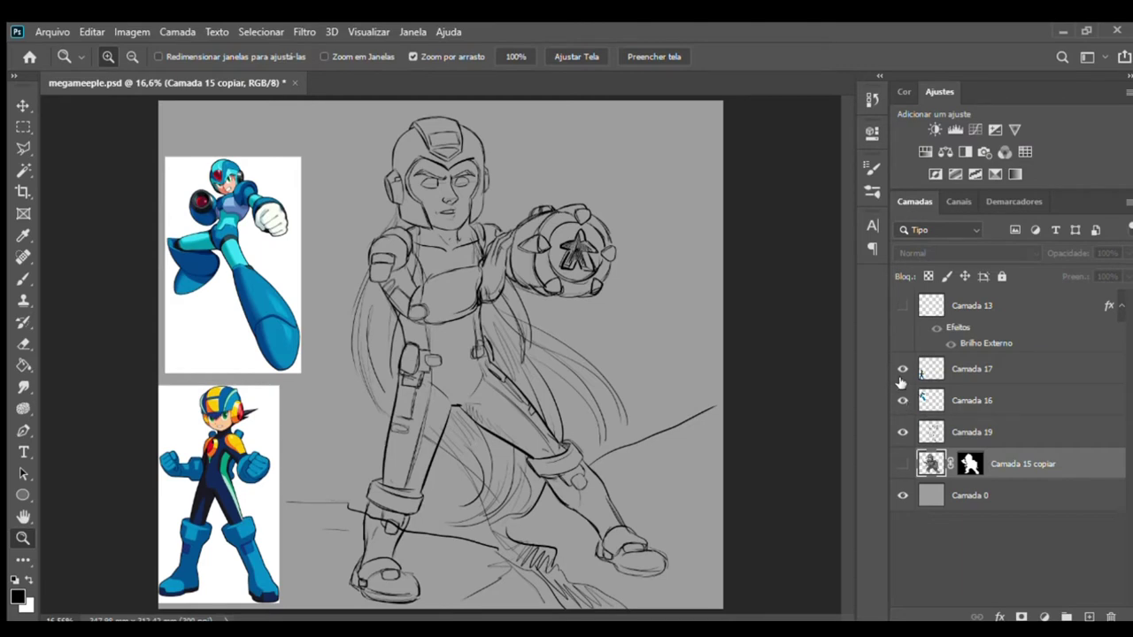
- Hide both reference images, shift the sketch up-left, and add a layer above Camada 0
{"action": "left_click", "coordinate": [902, 399]}
{"action": "left_click", "coordinate": [903, 369]}
{"action": "key", "text": "v"}
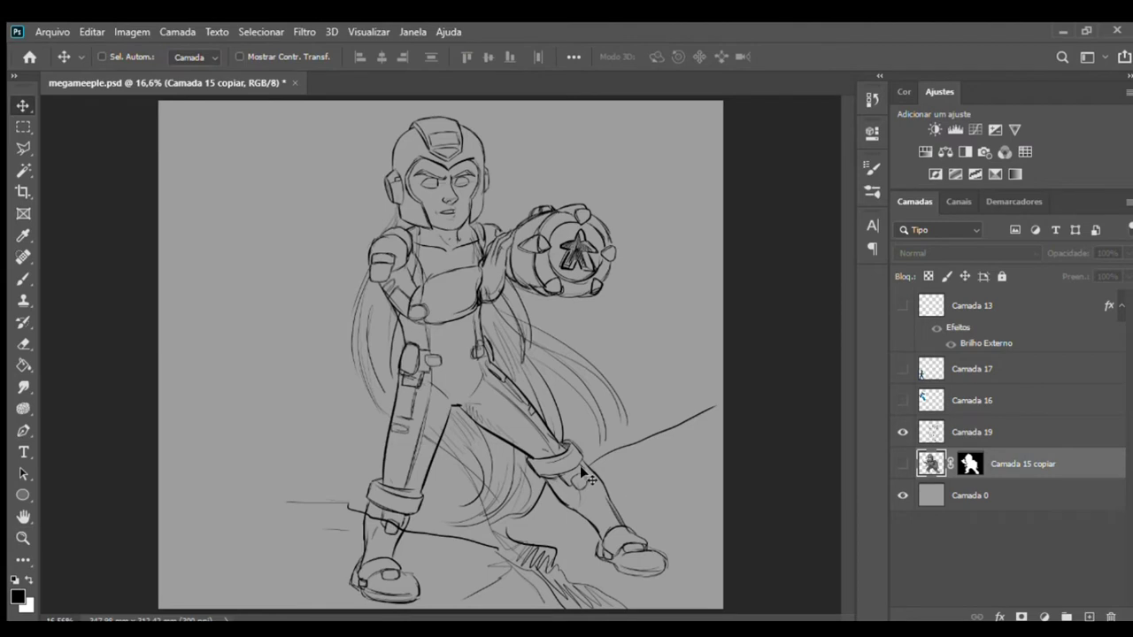
{"action": "left_click", "coordinate": [946, 438]}
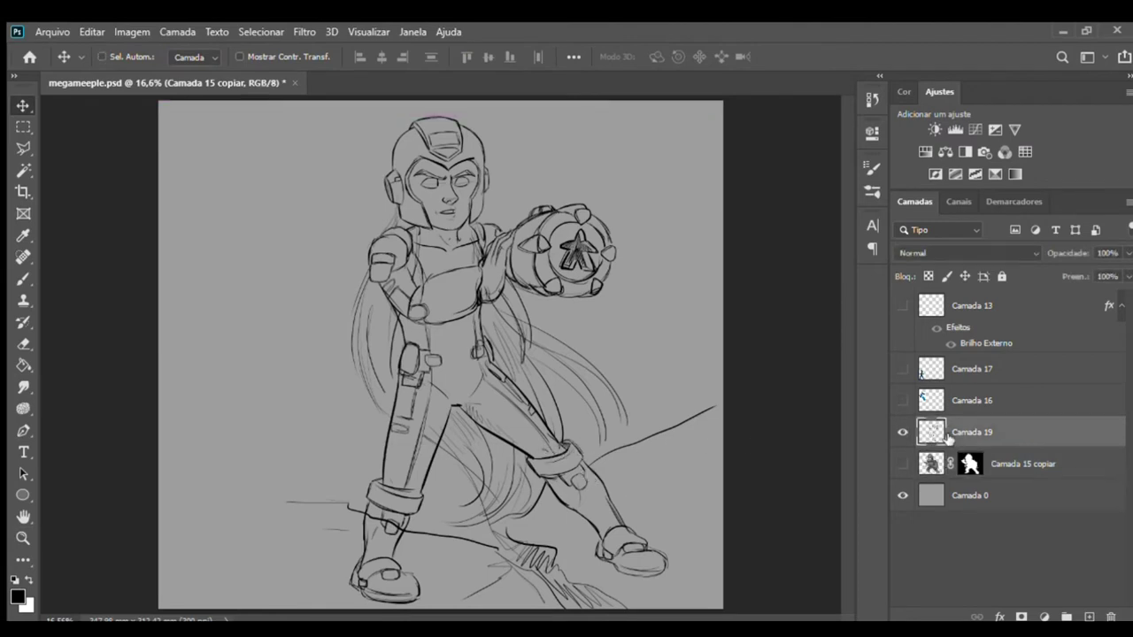
{"action": "mouse_move", "coordinate": [504, 508]}
{"action": "left_mouse_down"}
{"action": "mouse_move", "coordinate": [464, 490]}
{"action": "mouse_move", "coordinate": [460, 506]}
{"action": "left_mouse_up"}
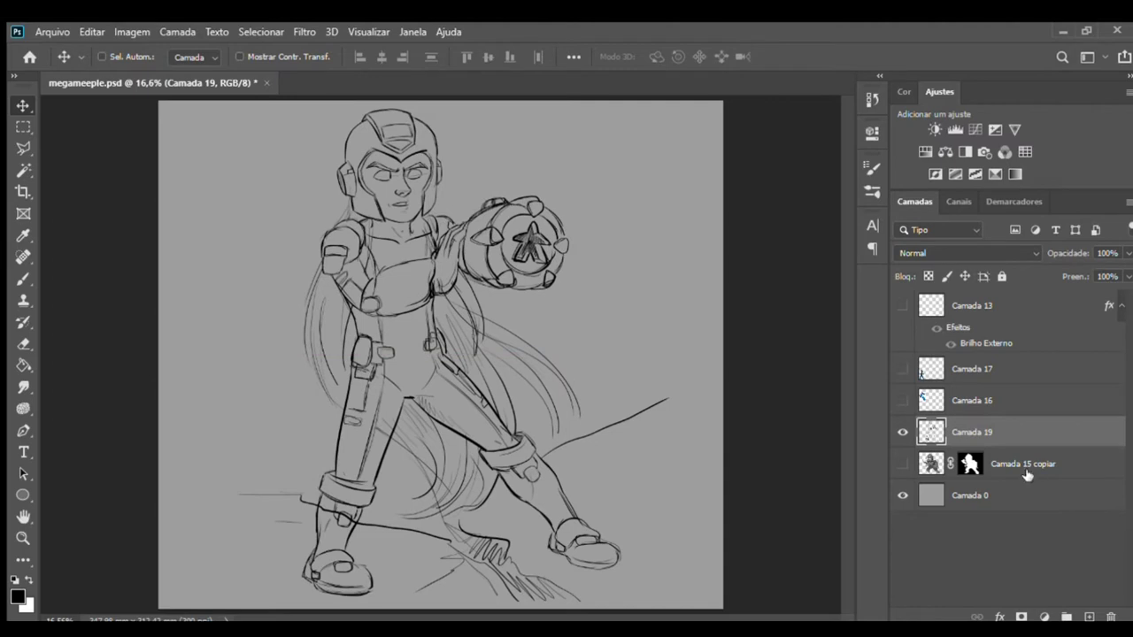
{"action": "left_click", "coordinate": [1005, 495]}
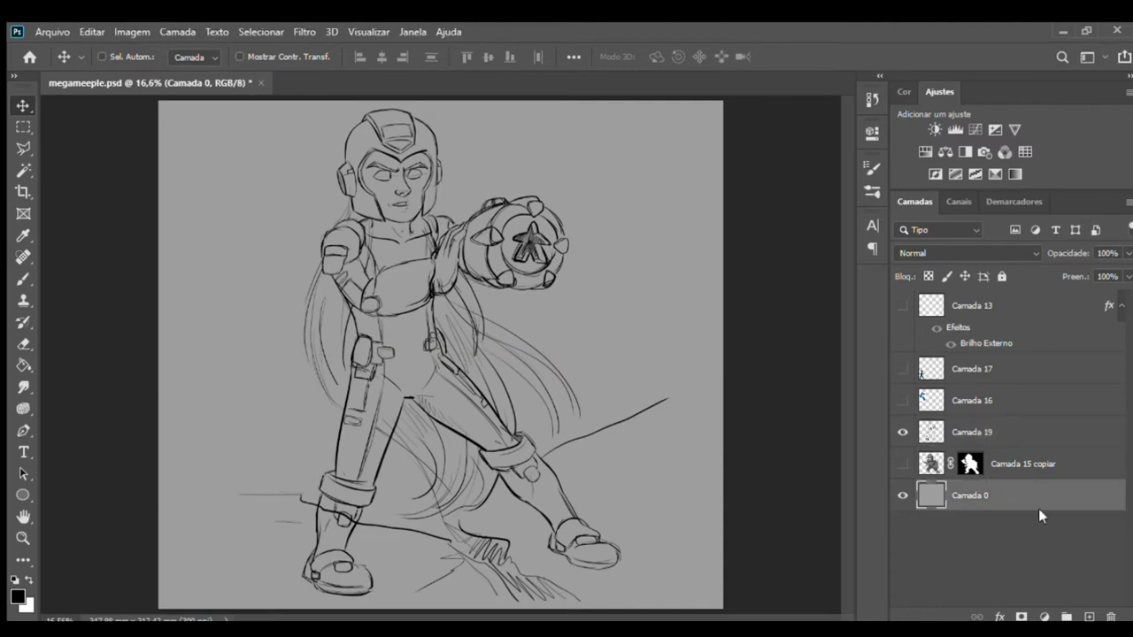
{"action": "left_click", "coordinate": [1089, 616]}
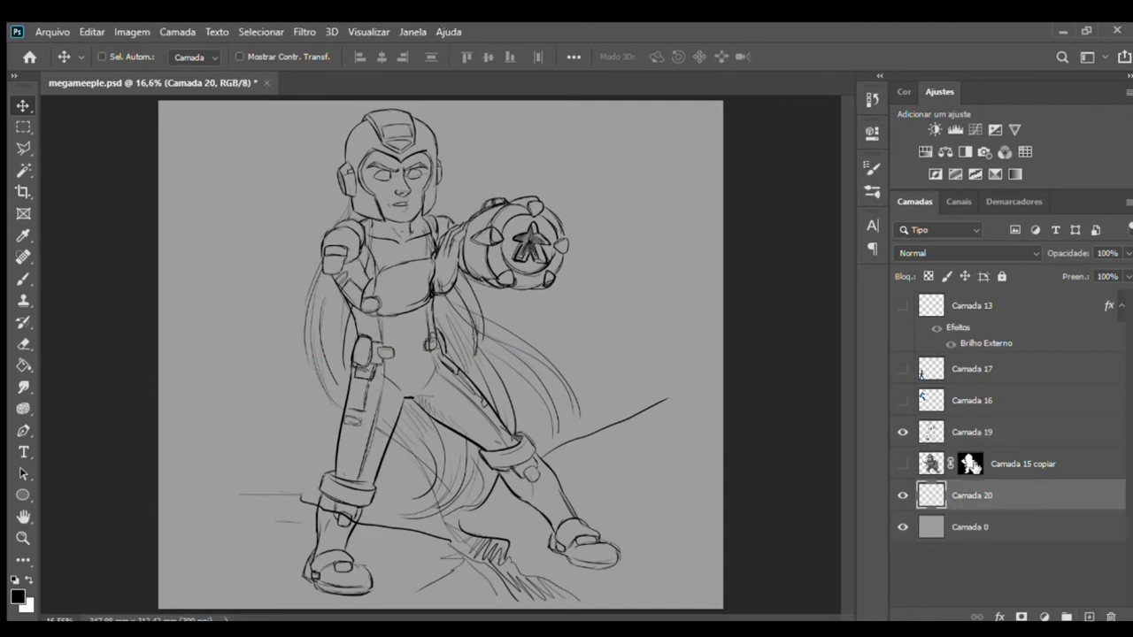
- Paint a huge soft black shade over the canvas's right and lower area on Camada 20
{"action": "key", "text": "b"}
{"action": "left_click_drag", "start_coordinate": [614, 407], "coordinate": [731, 370]}
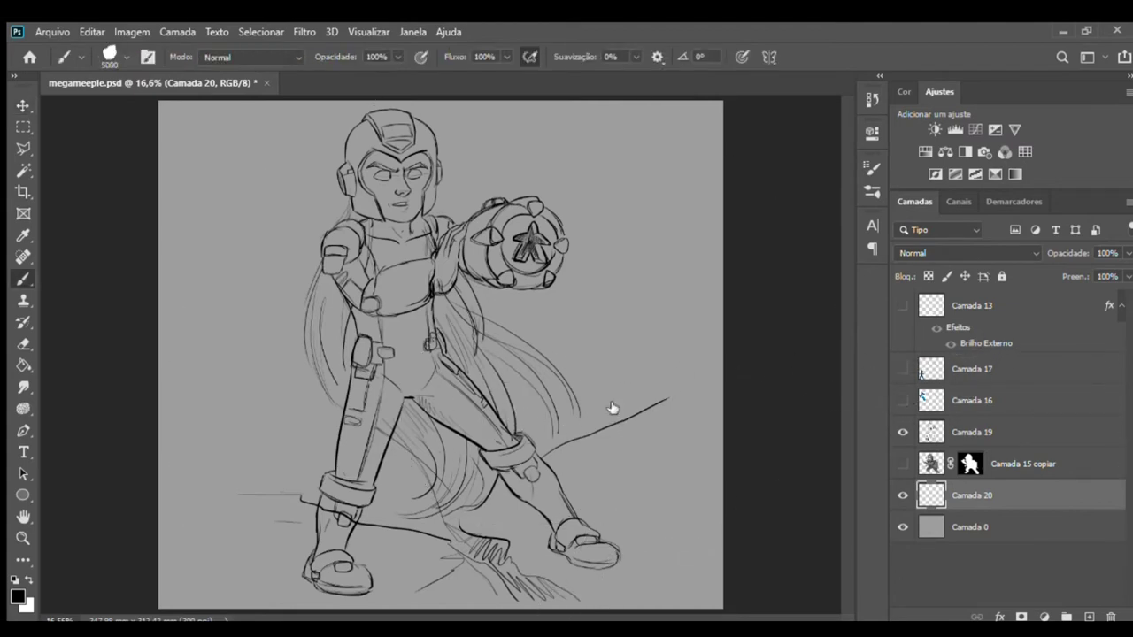
{"action": "key", "text": "shift+alt+p"}
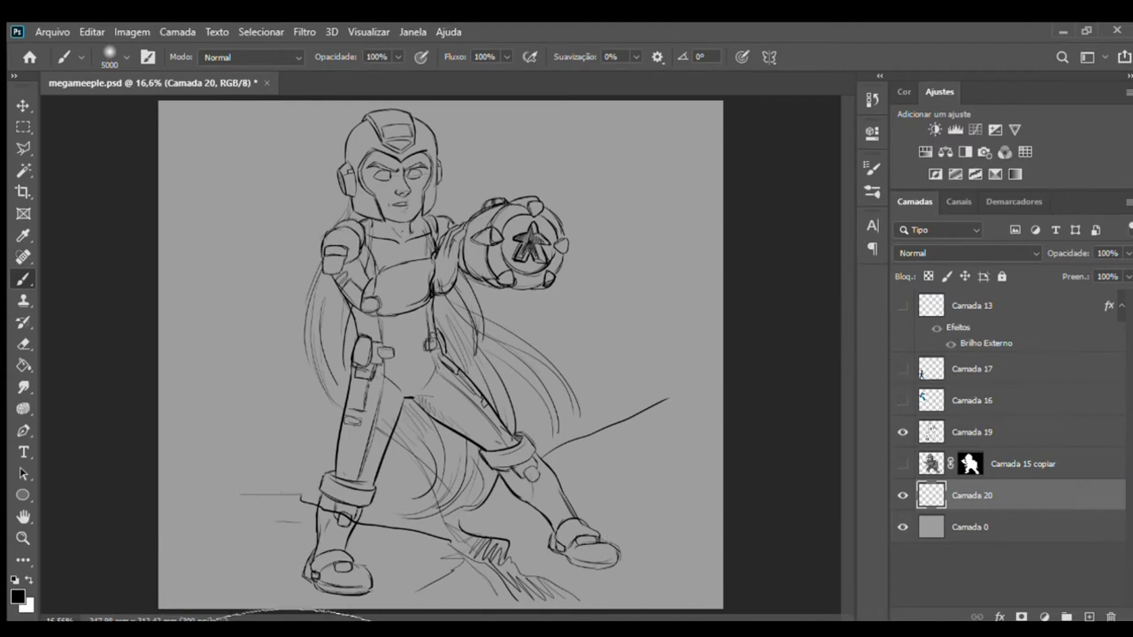
{"action": "mouse_move", "coordinate": [572, 633]}
{"action": "left_mouse_down"}
{"action": "mouse_move", "coordinate": [729, 586]}
{"action": "mouse_move", "coordinate": [749, 599]}
{"action": "left_mouse_up"}
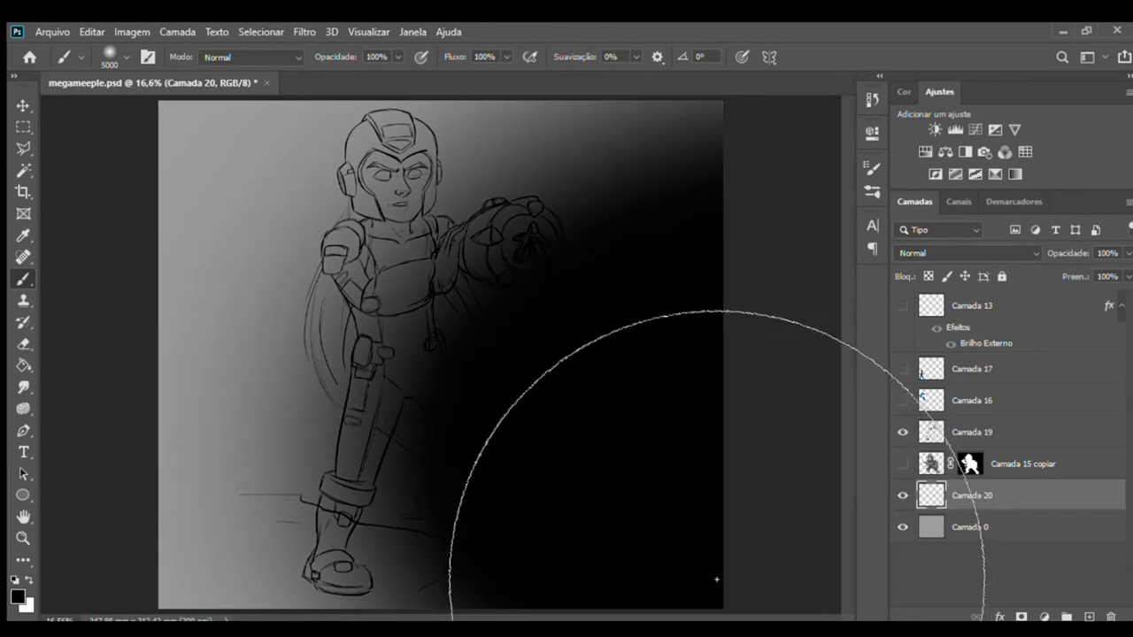
- Undo the black strokes on Camada 20, leaving the plain gray background
{"action": "left_click_drag", "start_coordinate": [703, 605], "coordinate": [693, 634]}
{"action": "key", "text": "i"}
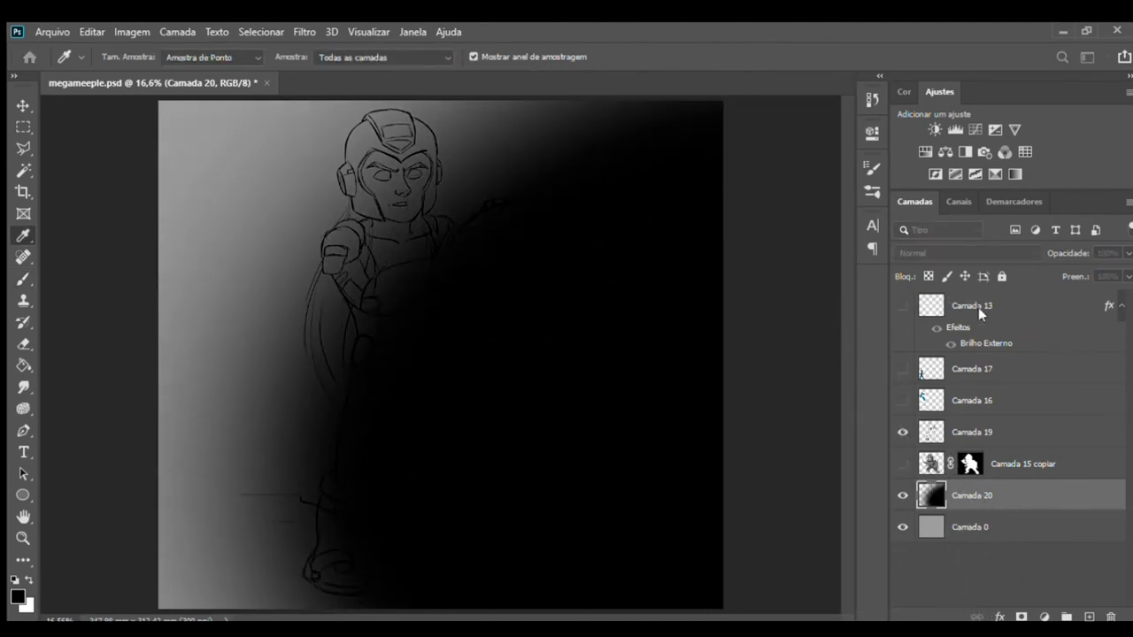
{"action": "key", "text": "b"}
{"action": "key", "text": "ctrl+z"}
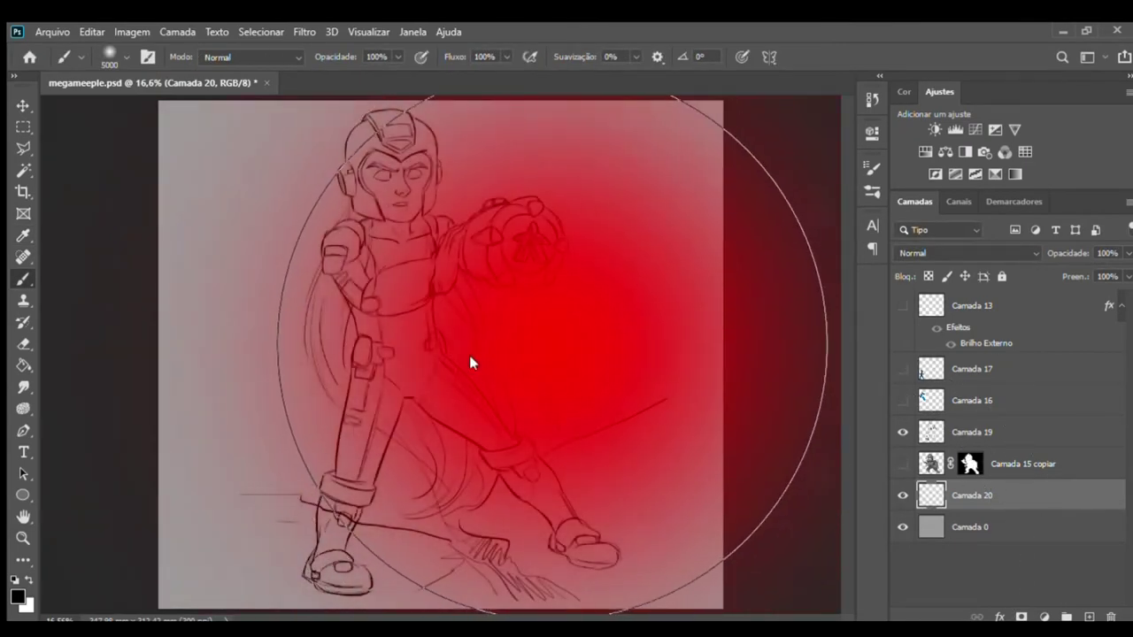
- Shrink the brush to a smaller size and set light purple as the foreground colour
{"action": "left_click_drag", "start_coordinate": [469, 355], "coordinate": [334, 357]}
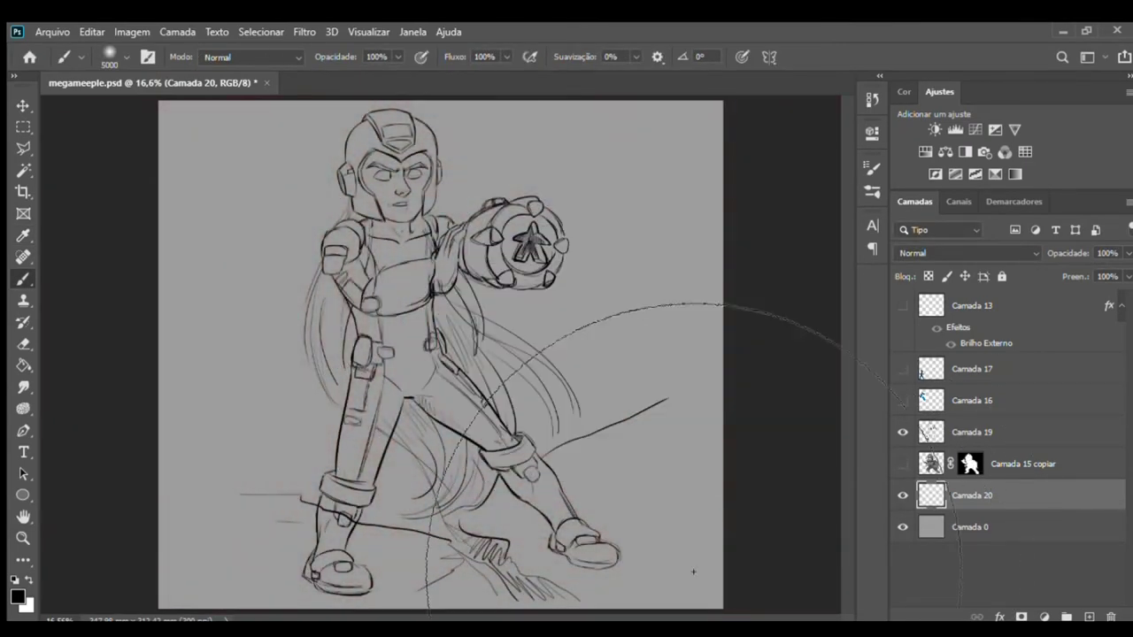
{"action": "left_click_drag", "start_coordinate": [599, 311], "coordinate": [522, 310]}
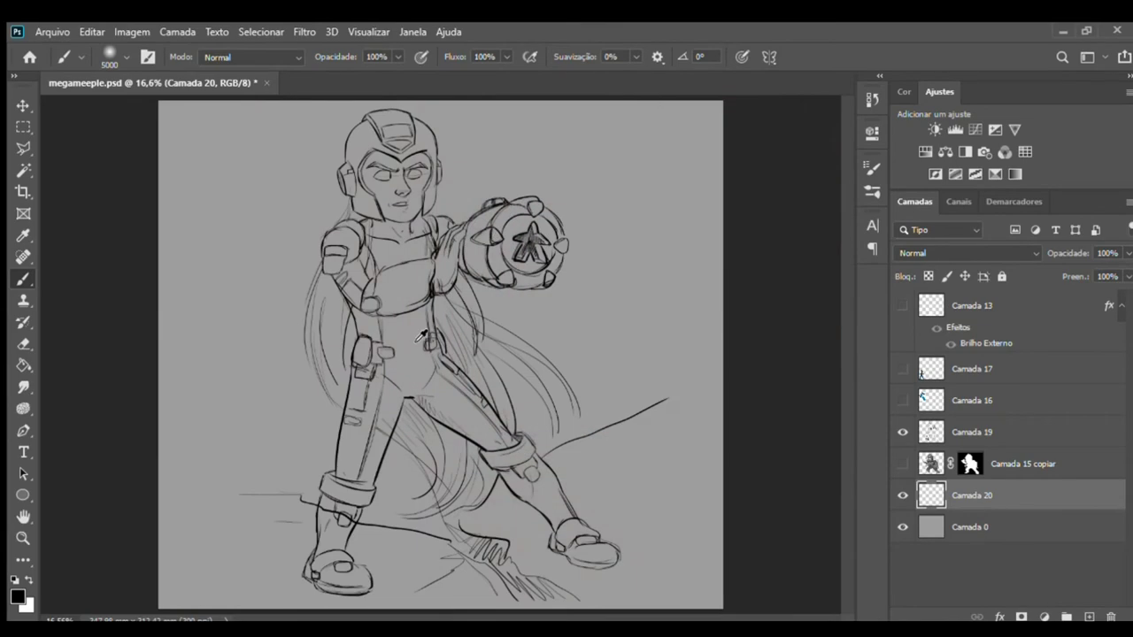
{"action": "left_click_drag", "start_coordinate": [590, 292], "coordinate": [305, 346]}
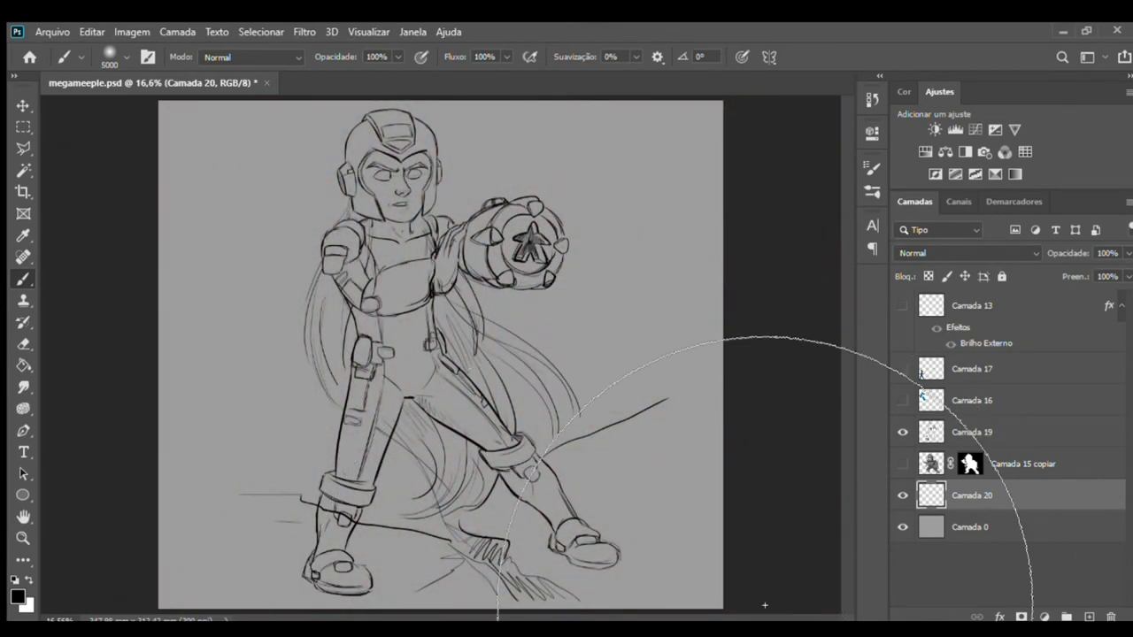
{"action": "mouse_move", "coordinate": [577, 374]}
{"action": "left_mouse_down"}
{"action": "mouse_move", "coordinate": [409, 353]}
{"action": "mouse_move", "coordinate": [326, 358]}
{"action": "left_mouse_up"}
{"action": "mouse_move", "coordinate": [270, 382]}
{"action": "left_mouse_down"}
{"action": "mouse_move", "coordinate": [410, 375]}
{"action": "mouse_move", "coordinate": [253, 399]}
{"action": "mouse_move", "coordinate": [319, 379]}
{"action": "left_mouse_up"}
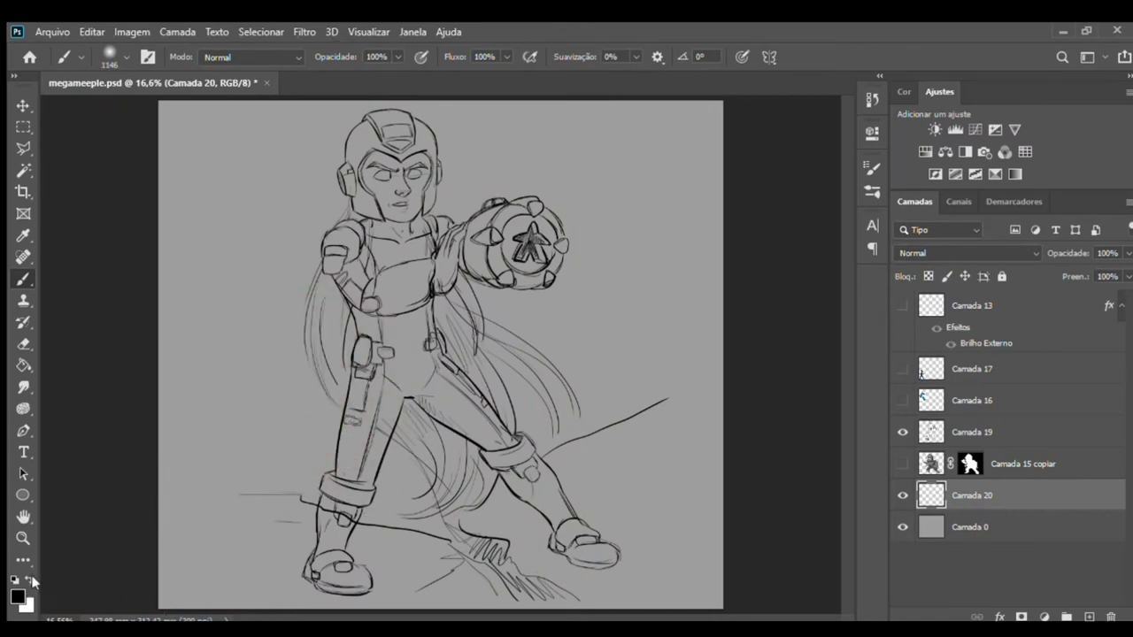
{"action": "key", "text": "i"}
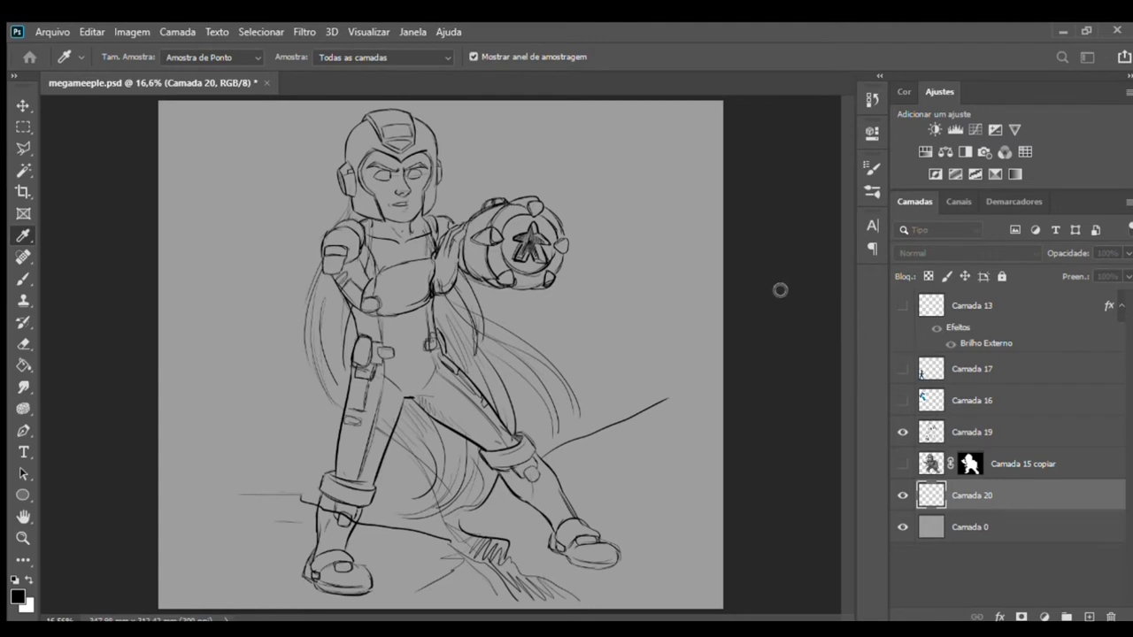
- Paint soft purple washes over the top-right and diagonally across the canvas
{"action": "key", "text": "b"}
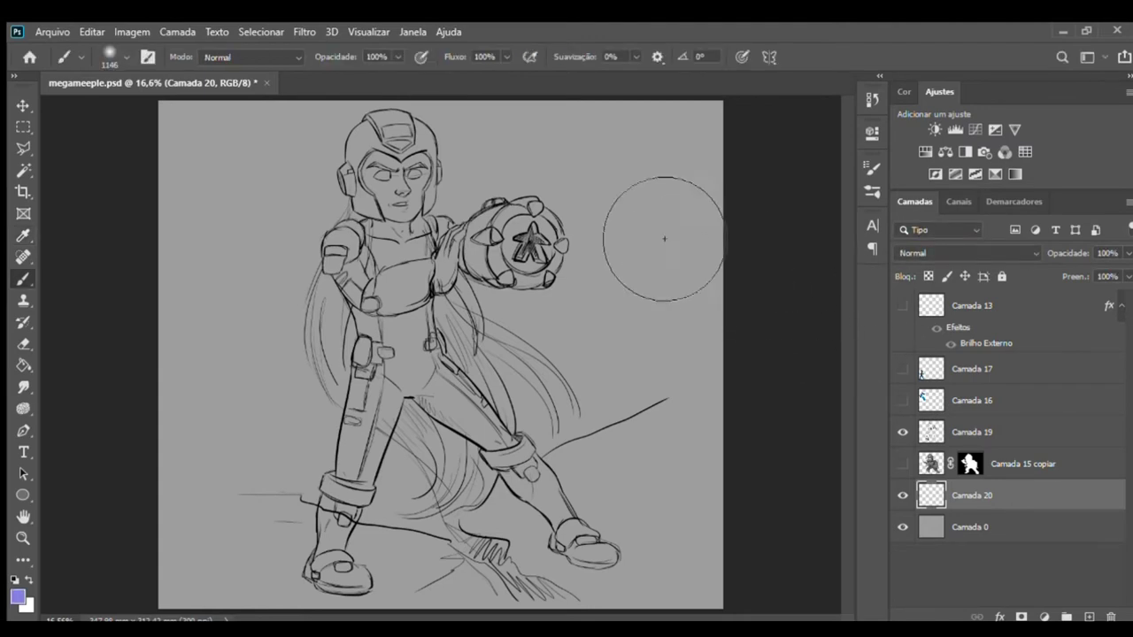
{"action": "mouse_move", "coordinate": [536, 160]}
{"action": "left_mouse_down"}
{"action": "mouse_move", "coordinate": [813, 263]}
{"action": "mouse_move", "coordinate": [728, 265]}
{"action": "mouse_move", "coordinate": [623, 189]}
{"action": "mouse_move", "coordinate": [549, 310]}
{"action": "mouse_move", "coordinate": [580, 366]}
{"action": "left_mouse_up"}
{"action": "mouse_move", "coordinate": [239, 358]}
{"action": "left_mouse_down"}
{"action": "mouse_move", "coordinate": [363, 461]}
{"action": "mouse_move", "coordinate": [185, 343]}
{"action": "left_mouse_up"}
- Wash faint green over the upper-left and lower canvas with a ~2122 brush at 18% opacity
{"action": "key", "text": "i"}
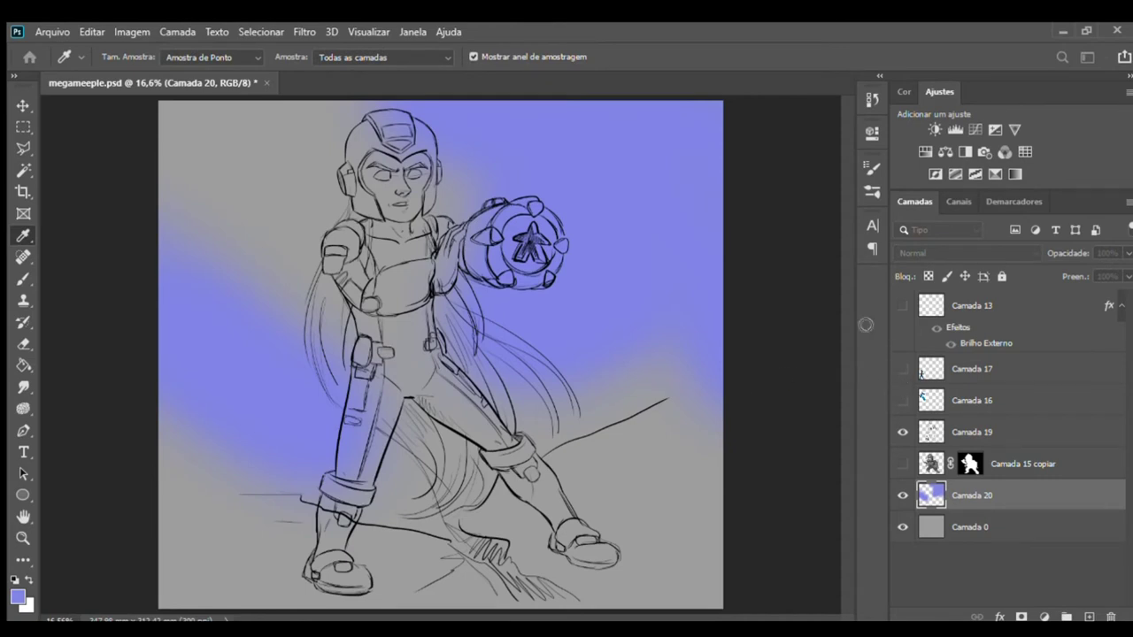
{"action": "key", "text": "b"}
{"action": "mouse_move", "coordinate": [240, 253]}
{"action": "left_mouse_down"}
{"action": "mouse_move", "coordinate": [204, 168]}
{"action": "mouse_move", "coordinate": [447, 145]}
{"action": "mouse_move", "coordinate": [691, 430]}
{"action": "mouse_move", "coordinate": [372, 531]}
{"action": "mouse_move", "coordinate": [139, 538]}
{"action": "left_mouse_up"}
{"action": "key", "text": "ctrl+z"}
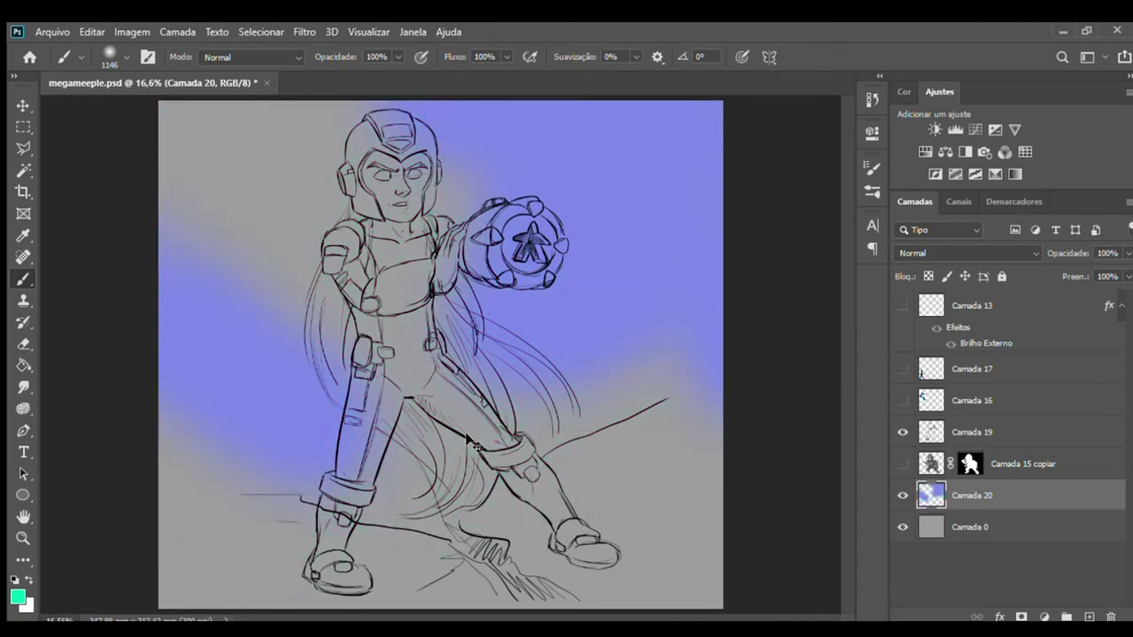
{"action": "mouse_move", "coordinate": [431, 385]}
{"action": "left_mouse_down"}
{"action": "mouse_move", "coordinate": [480, 346]}
{"action": "mouse_move", "coordinate": [519, 337]}
{"action": "left_mouse_up"}
{"action": "type", "text": "18"}
{"action": "left_click_drag", "start_coordinate": [265, 239], "coordinate": [582, 189]}
{"action": "left_click_drag", "start_coordinate": [709, 496], "coordinate": [133, 531]}
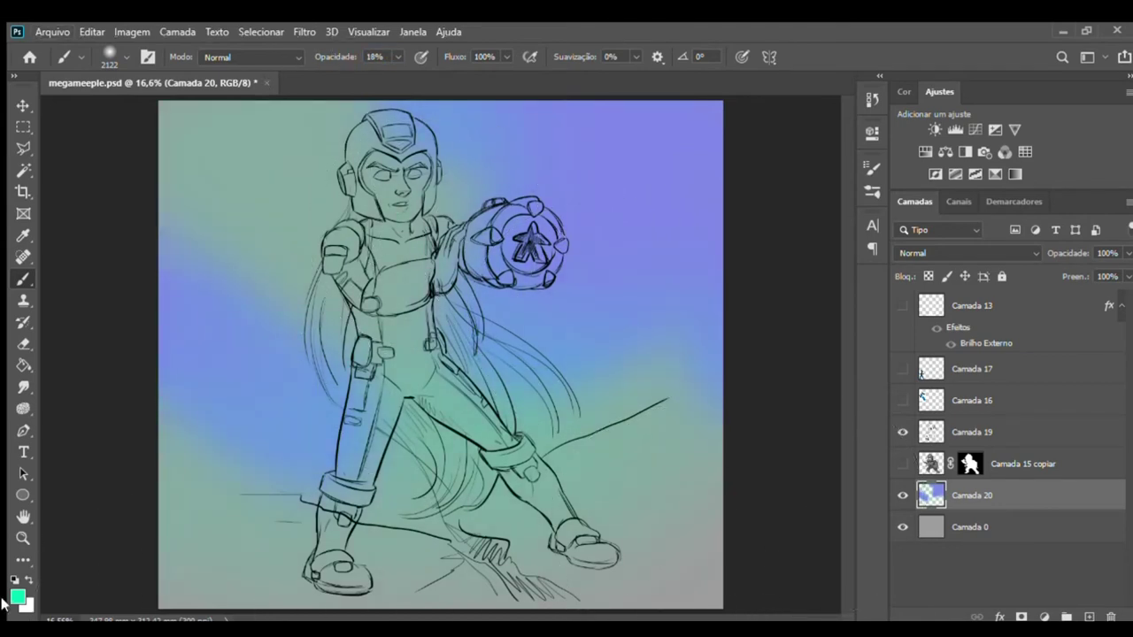
- Paint a soft yellow wash across the lower canvas, then sample a grey colour
{"action": "key", "text": "i"}
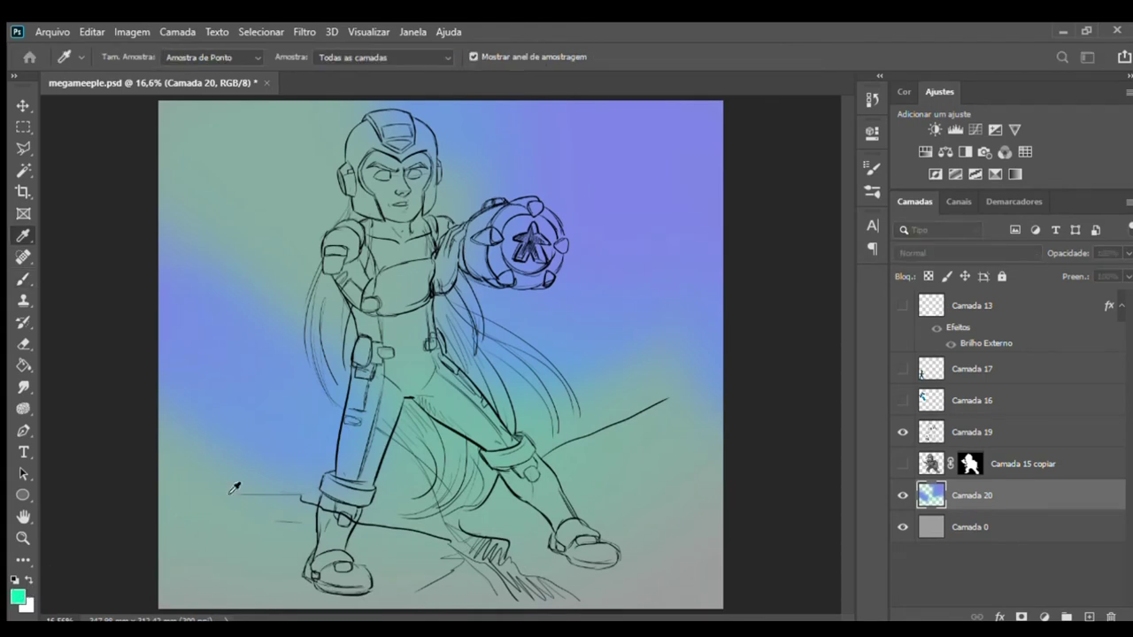
{"action": "left_click", "coordinate": [903, 433]}
{"action": "key", "text": "b"}
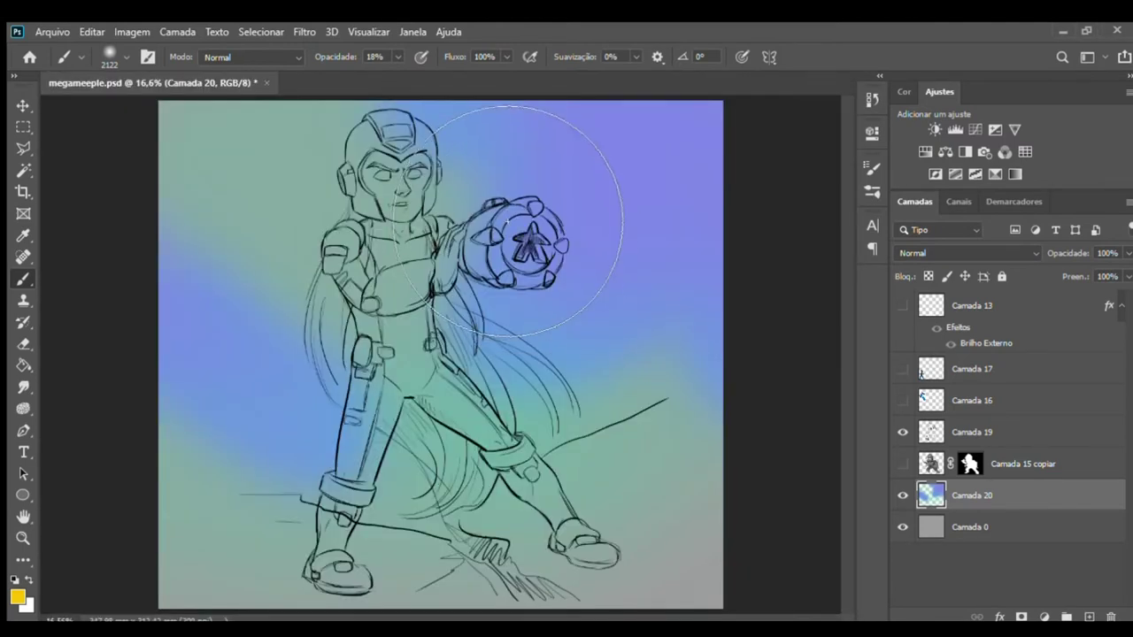
{"action": "mouse_move", "coordinate": [761, 522]}
{"action": "left_mouse_down"}
{"action": "mouse_move", "coordinate": [496, 549]}
{"action": "mouse_move", "coordinate": [242, 611]}
{"action": "left_mouse_up"}
{"action": "key", "text": "i"}
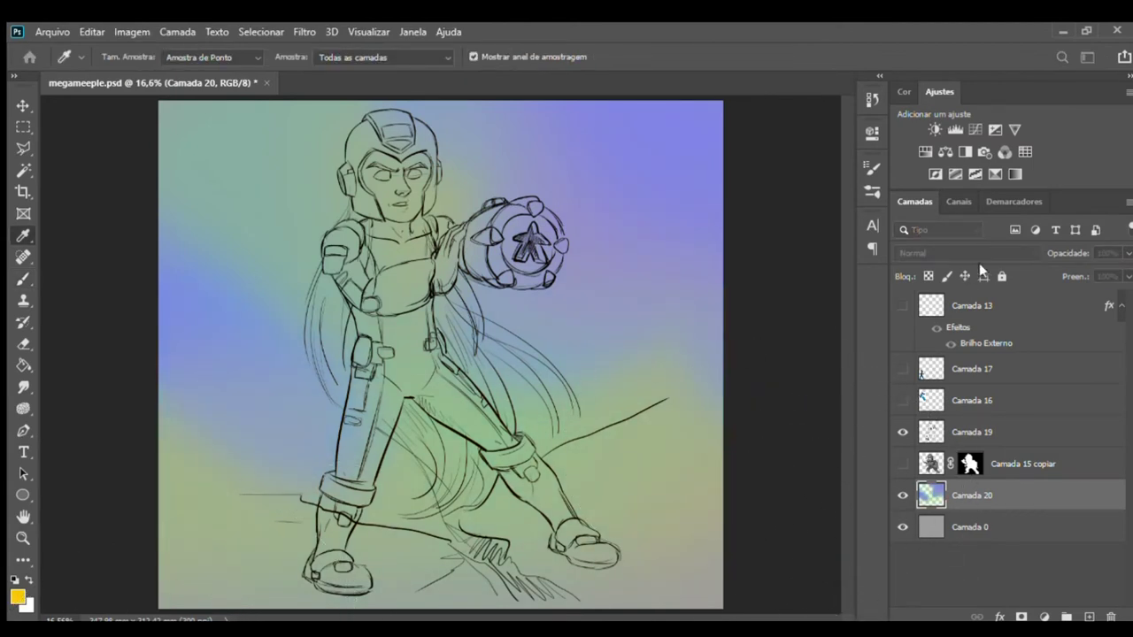
{"action": "left_click_drag", "start_coordinate": [976, 272], "coordinate": [1040, 252]}
{"action": "key", "text": "b"}
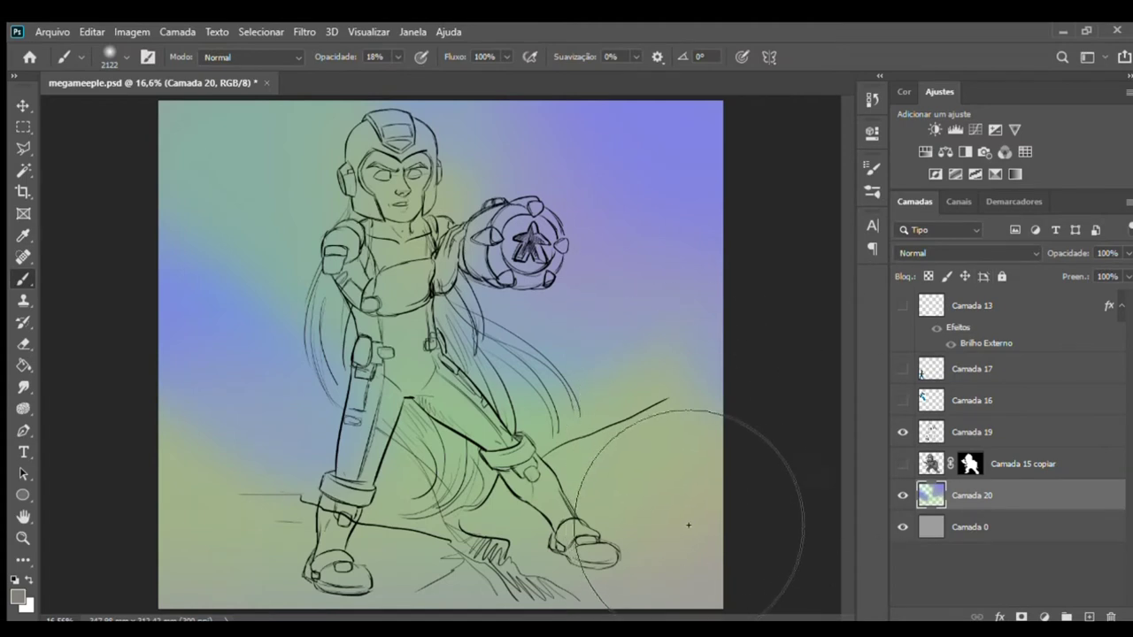
- Zoom to the lower figure and enlarge the brush to about 722 px on Camada 20
{"action": "scroll", "coordinate": [574, 341], "scroll_direction": "up", "scroll_amount": 1}
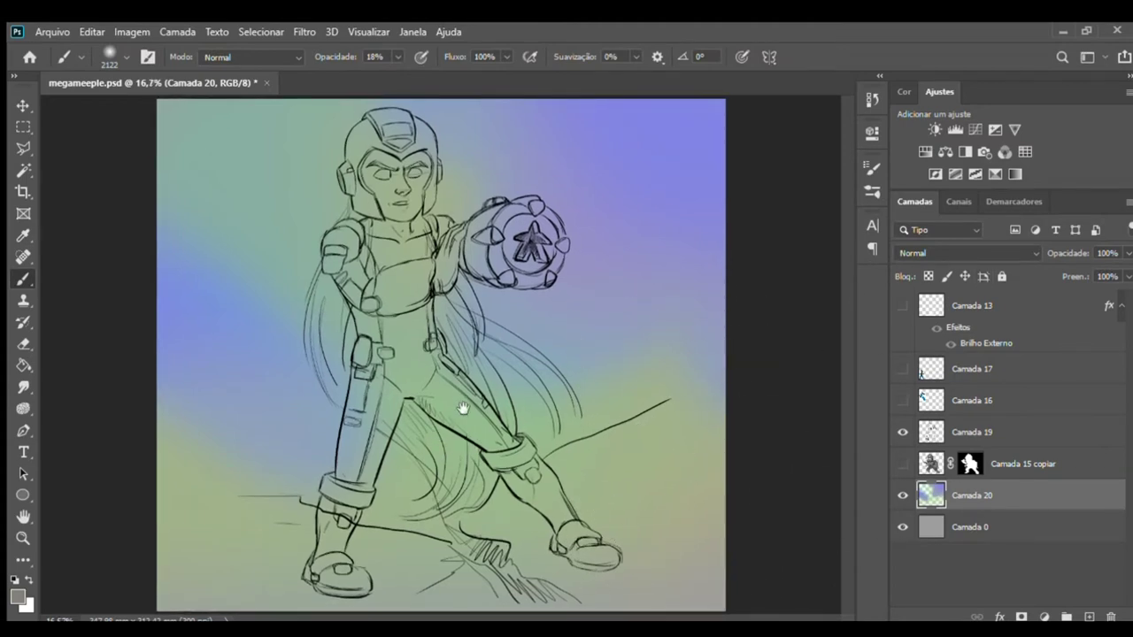
{"action": "key", "text": "z"}
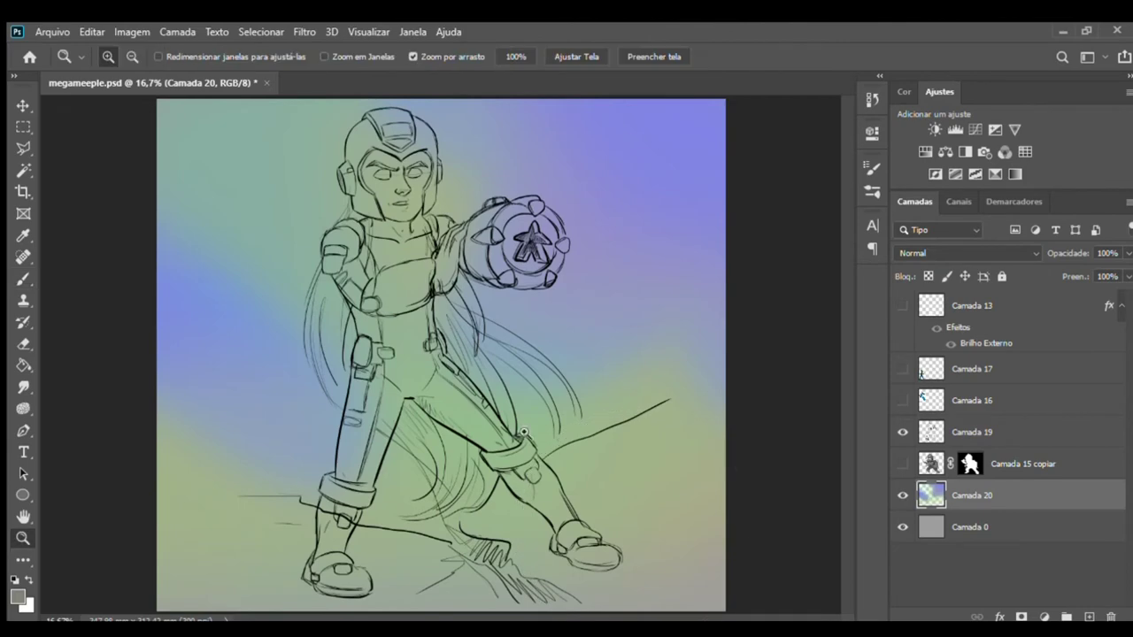
{"action": "left_click", "coordinate": [536, 458]}
{"action": "left_click_drag", "start_coordinate": [535, 458], "coordinate": [517, 356]}
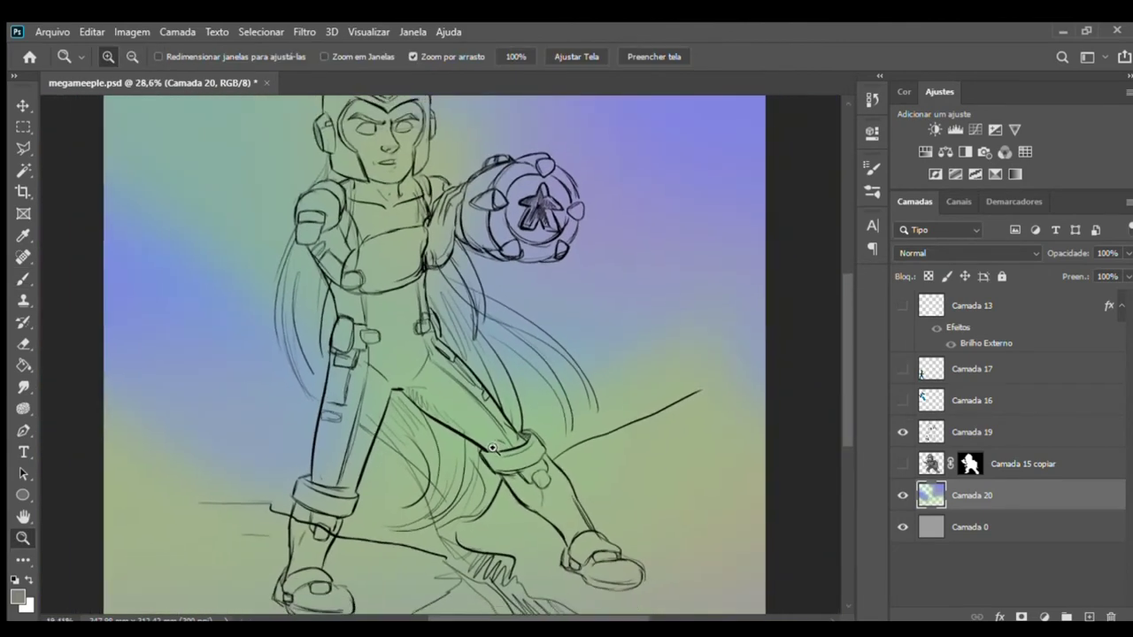
{"action": "key", "text": "b"}
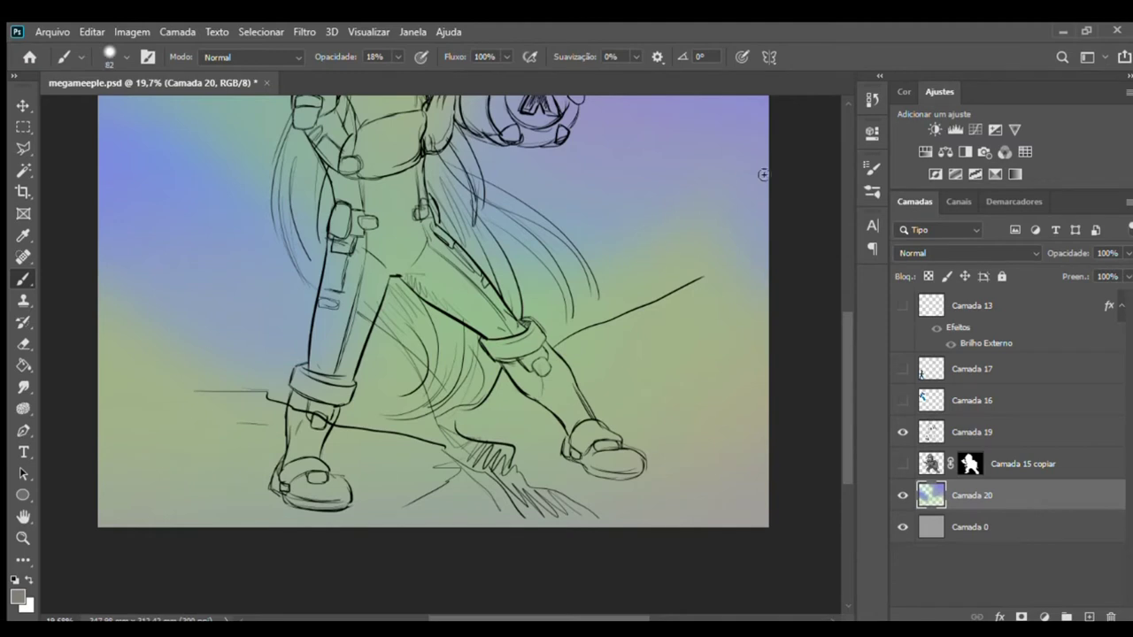
{"action": "right_click", "coordinate": [581, 305], "text": "alt"}
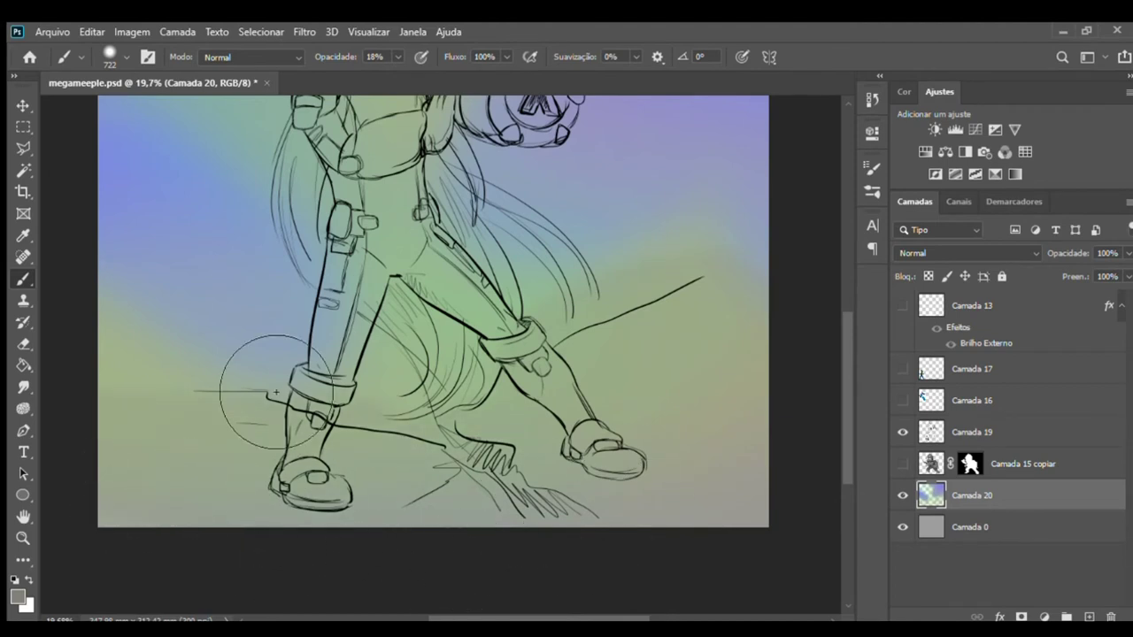
- Paint soft grey over the ground beside the feet after undoing one broad stroke
{"action": "left_click_drag", "start_coordinate": [132, 390], "coordinate": [876, 346]}
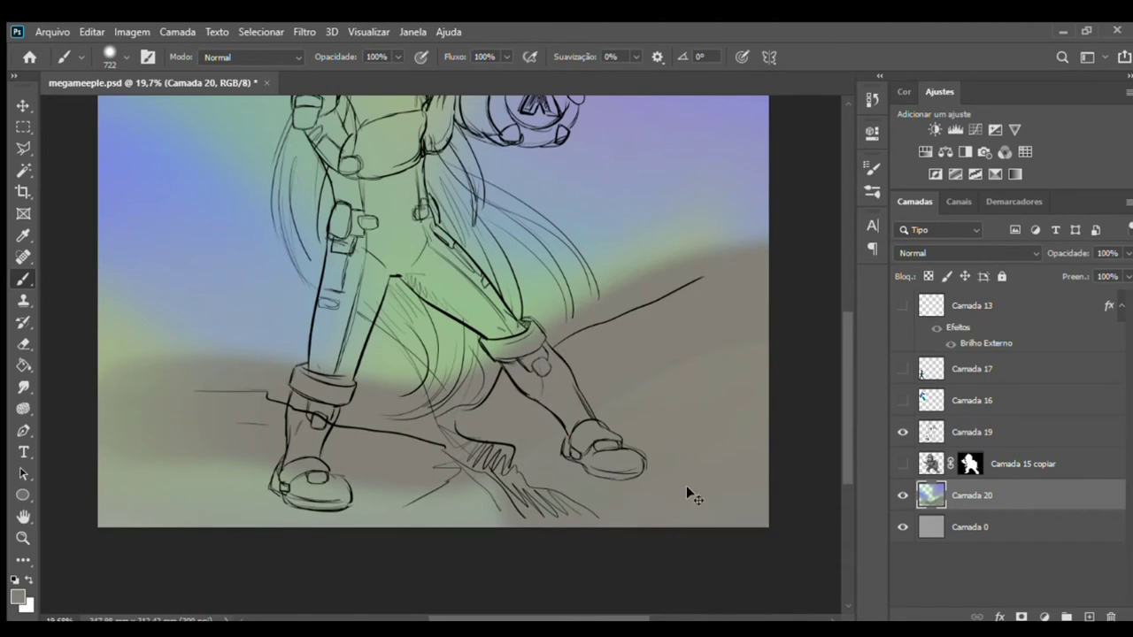
{"action": "key", "text": "ctrl+z"}
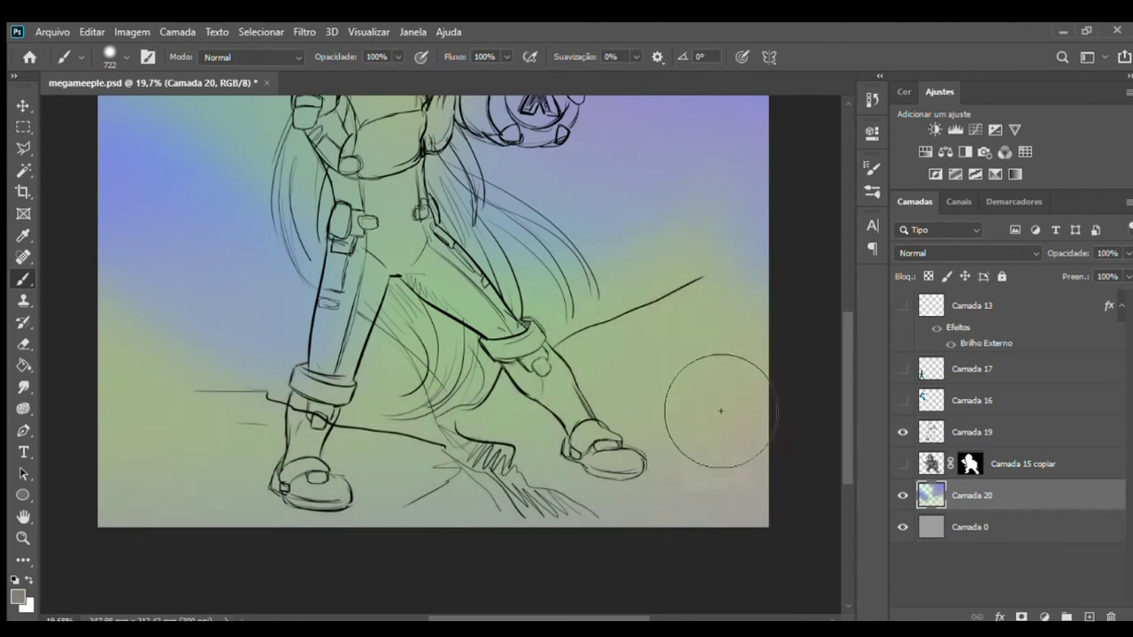
{"action": "mouse_move", "coordinate": [690, 350]}
{"action": "left_mouse_down"}
{"action": "mouse_move", "coordinate": [666, 453]}
{"action": "mouse_move", "coordinate": [726, 556]}
{"action": "mouse_move", "coordinate": [795, 468]}
{"action": "mouse_move", "coordinate": [726, 430]}
{"action": "mouse_move", "coordinate": [794, 374]}
{"action": "mouse_move", "coordinate": [652, 443]}
{"action": "mouse_move", "coordinate": [562, 537]}
{"action": "mouse_move", "coordinate": [346, 547]}
{"action": "mouse_move", "coordinate": [338, 515]}
{"action": "mouse_move", "coordinate": [203, 518]}
{"action": "mouse_move", "coordinate": [253, 506]}
{"action": "left_mouse_up"}
{"action": "mouse_move", "coordinate": [481, 532]}
{"action": "left_mouse_down"}
{"action": "mouse_move", "coordinate": [641, 552]}
{"action": "mouse_move", "coordinate": [731, 468]}
{"action": "mouse_move", "coordinate": [785, 517]}
{"action": "left_mouse_up"}
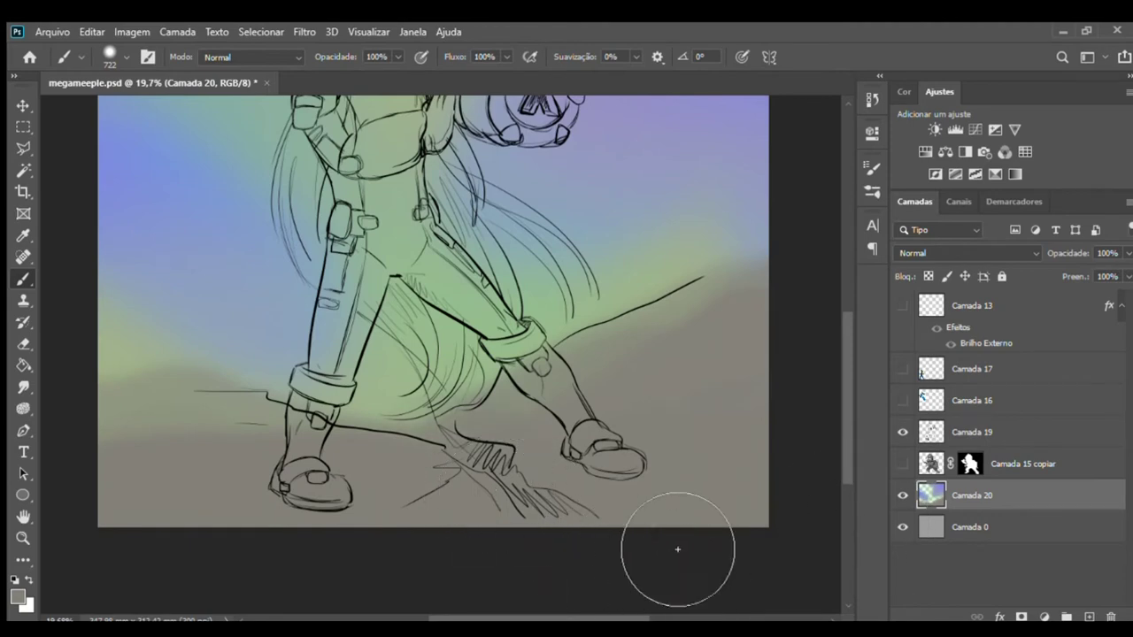
{"action": "key", "text": "z"}
{"action": "mouse_move", "coordinate": [708, 374]}
{"action": "left_mouse_down"}
{"action": "mouse_move", "coordinate": [574, 376]}
{"action": "mouse_move", "coordinate": [567, 395]}
{"action": "left_mouse_up"}
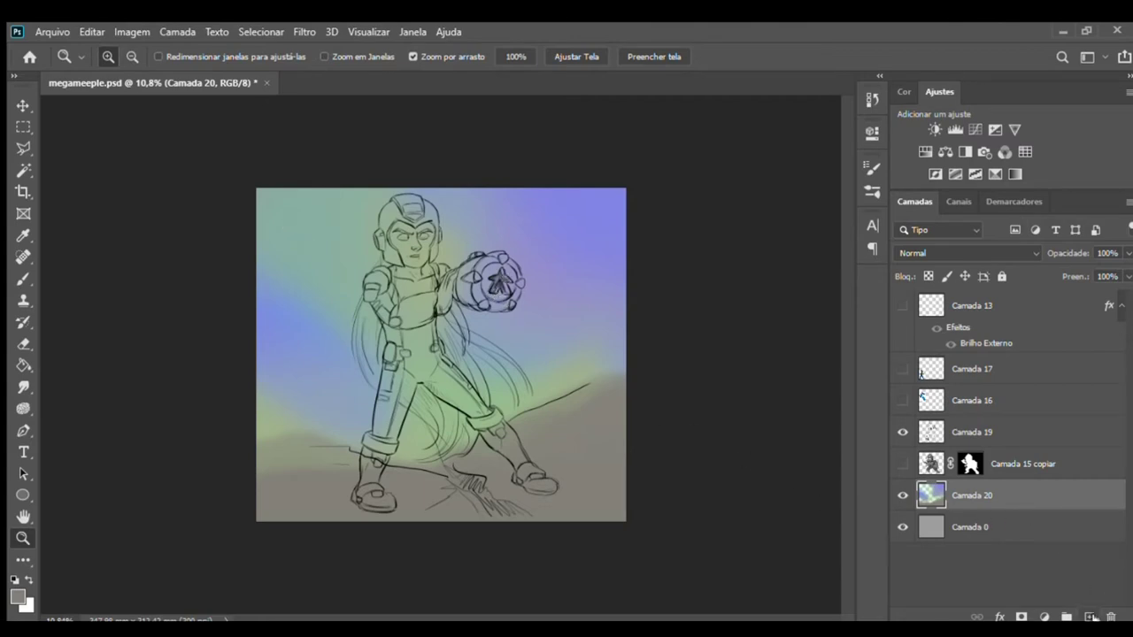
- On new layer Camada 21, paint flat grey over the chest, forearm, palm and glove
{"action": "left_click", "coordinate": [1091, 617]}
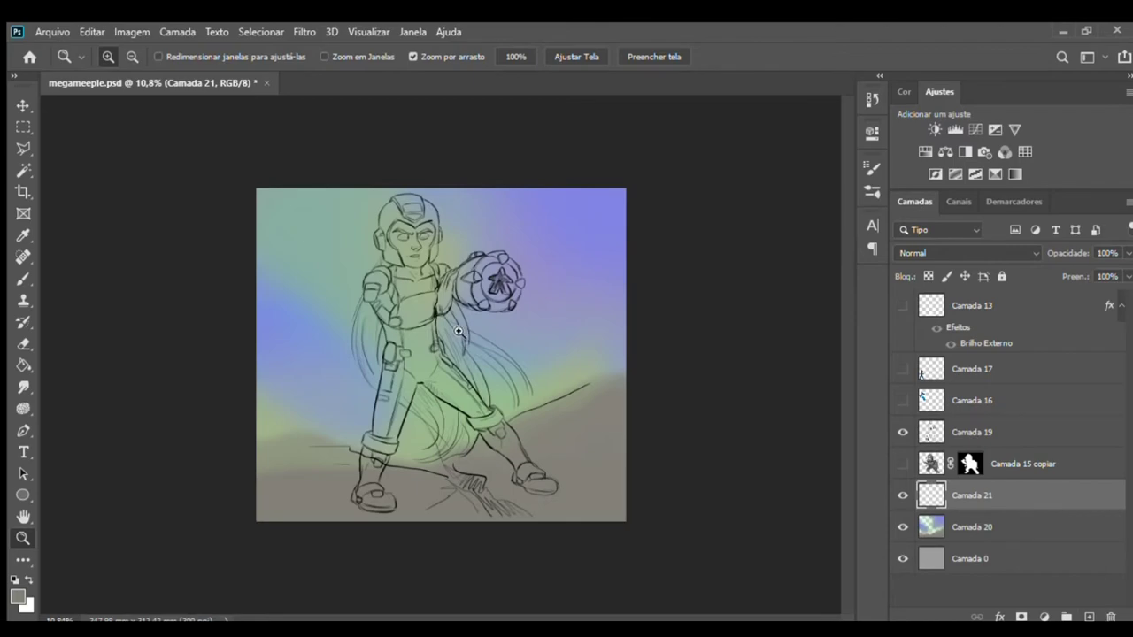
{"action": "left_click_drag", "start_coordinate": [457, 330], "coordinate": [514, 330]}
{"action": "key", "text": "b"}
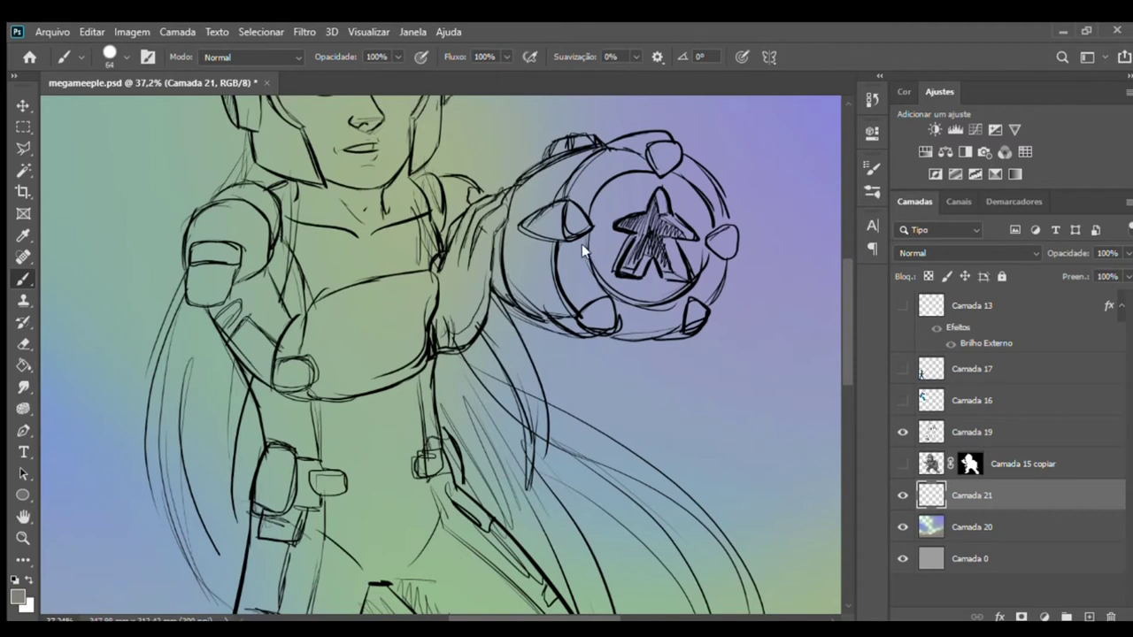
{"action": "mouse_move", "coordinate": [372, 241]}
{"action": "left_mouse_down"}
{"action": "mouse_move", "coordinate": [396, 308]}
{"action": "mouse_move", "coordinate": [469, 310]}
{"action": "left_mouse_up"}
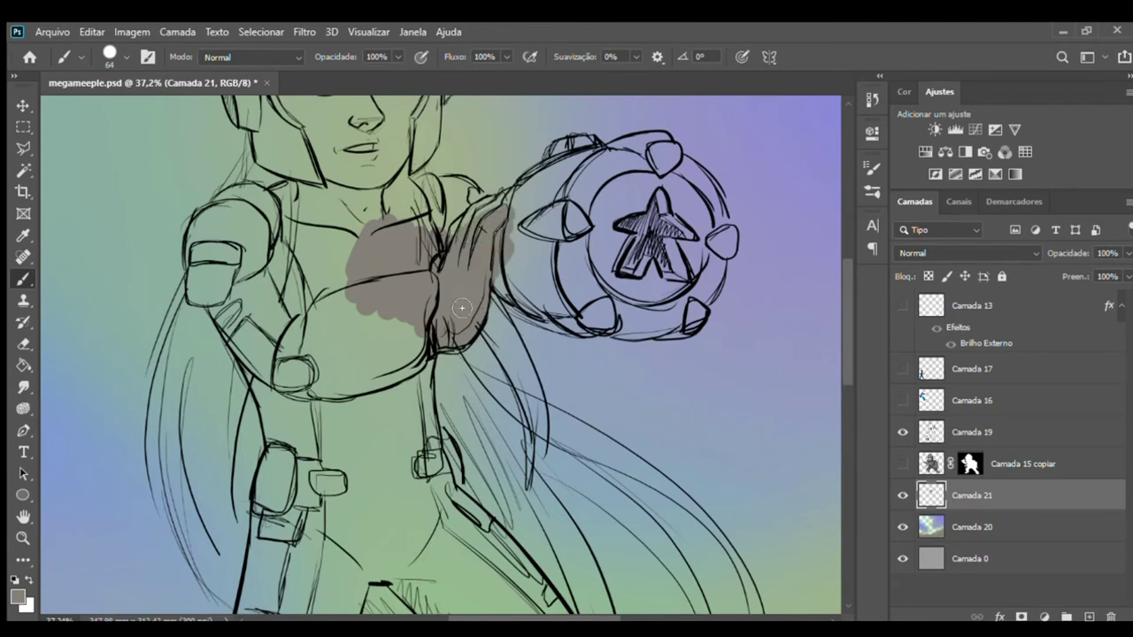
{"action": "left_click_drag", "start_coordinate": [416, 353], "coordinate": [390, 326]}
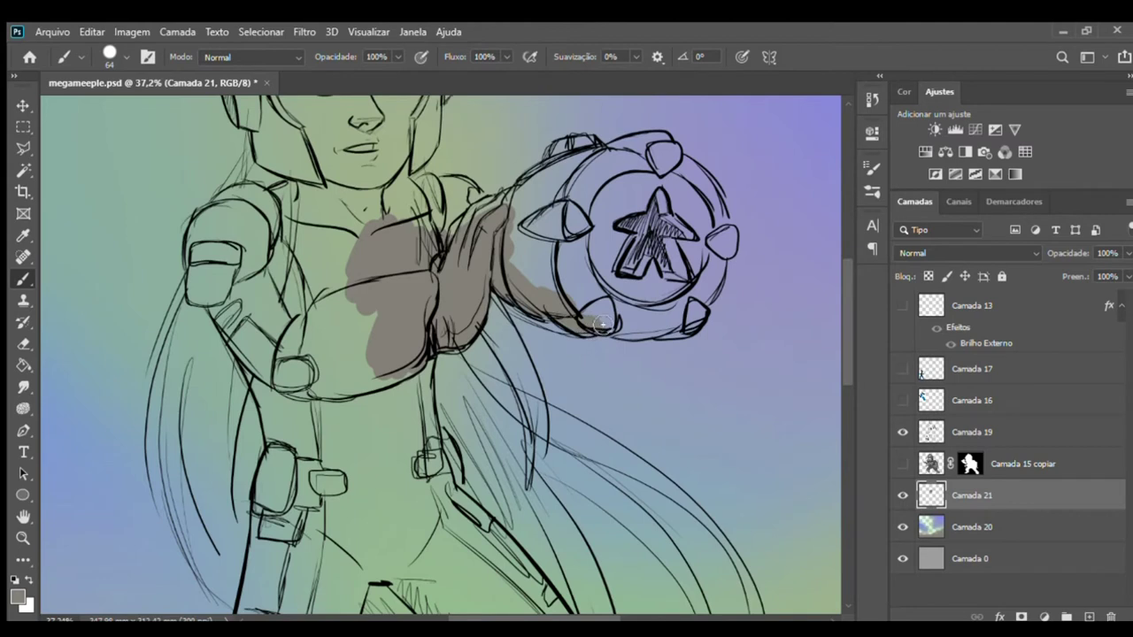
{"action": "mouse_move", "coordinate": [587, 287]}
{"action": "left_mouse_down"}
{"action": "mouse_move", "coordinate": [567, 270]}
{"action": "mouse_move", "coordinate": [544, 284]}
{"action": "left_mouse_up"}
{"action": "left_click_drag", "start_coordinate": [558, 221], "coordinate": [524, 200]}
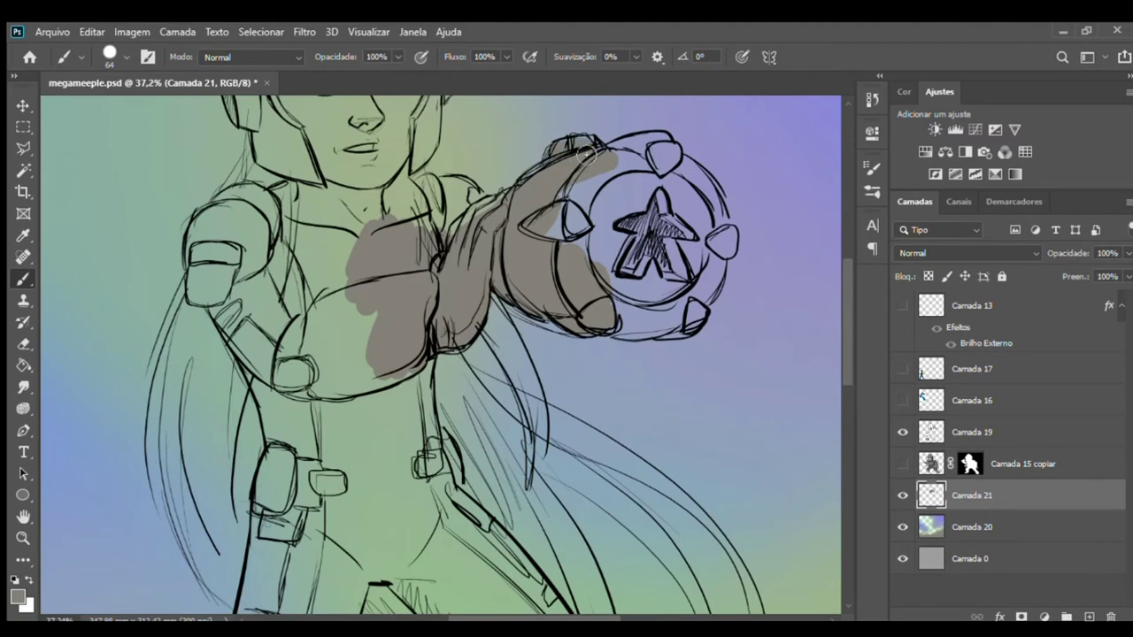
{"action": "mouse_move", "coordinate": [548, 206]}
{"action": "left_mouse_down"}
{"action": "mouse_move", "coordinate": [608, 198]}
{"action": "mouse_move", "coordinate": [646, 232]}
{"action": "left_mouse_up"}
{"action": "left_click", "coordinate": [1010, 435]}
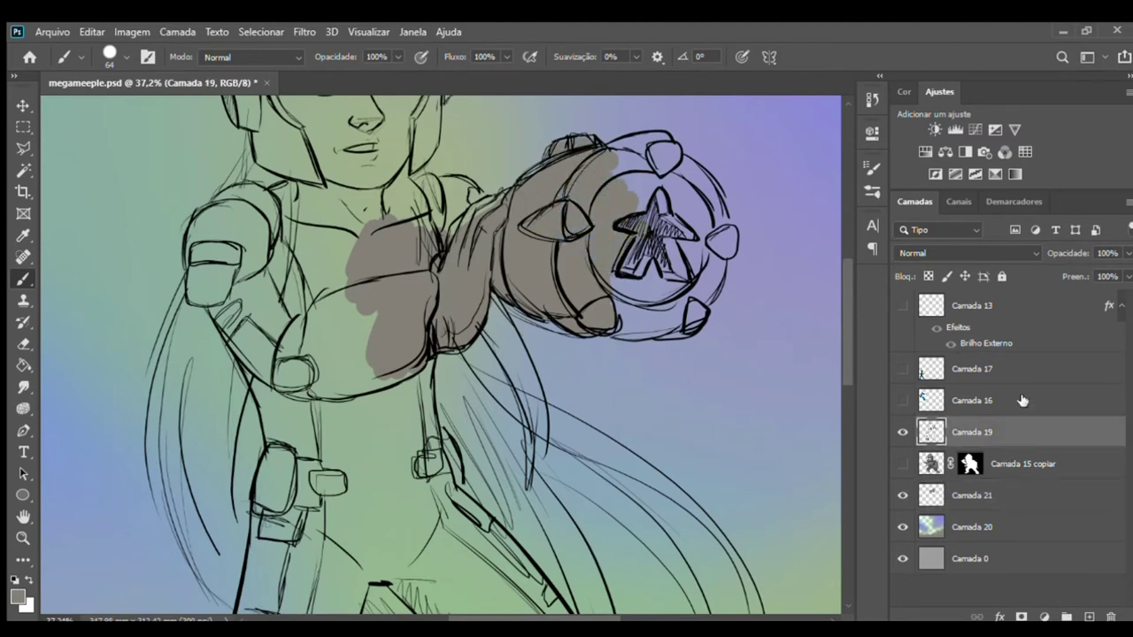
- Lower Camada 19's opacity, then return to Camada 21 zoomed in on the fist
{"action": "left_click_drag", "start_coordinate": [1047, 253], "coordinate": [1013, 254]}
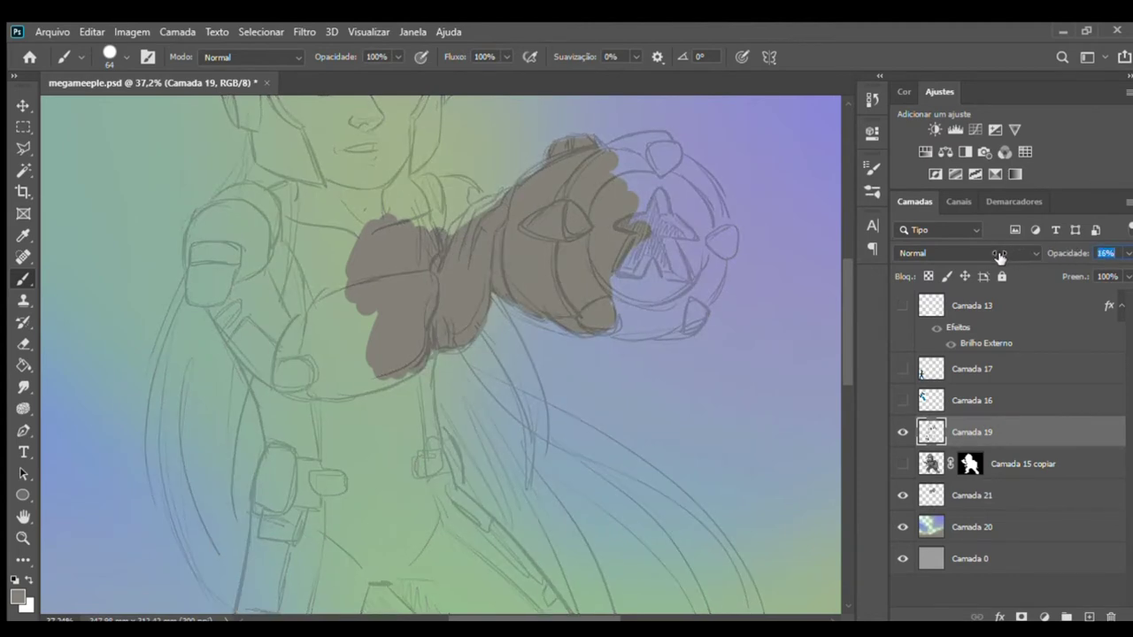
{"action": "left_click", "coordinate": [934, 496]}
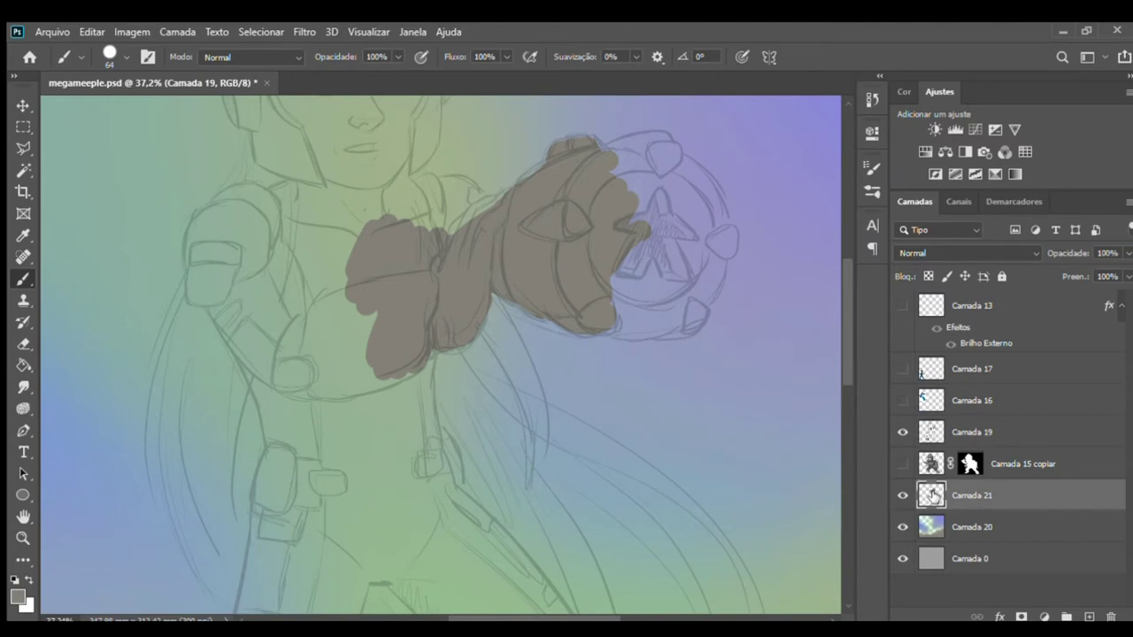
{"action": "key", "text": "z"}
{"action": "mouse_move", "coordinate": [526, 182]}
{"action": "left_mouse_down"}
{"action": "mouse_move", "coordinate": [575, 187]}
{"action": "mouse_move", "coordinate": [541, 255]}
{"action": "mouse_move", "coordinate": [539, 240]}
{"action": "left_mouse_up"}
{"action": "key", "text": "b"}
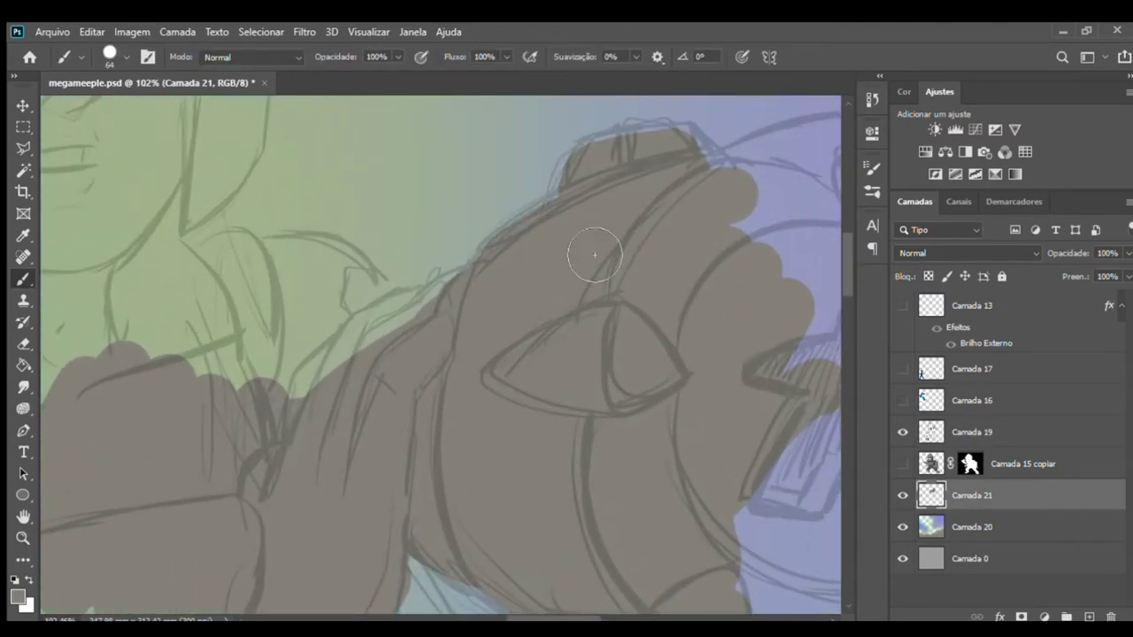
- Fill the fist's edges and the curved grey shape beside it
{"action": "left_click_drag", "start_coordinate": [664, 143], "coordinate": [697, 173]}
{"action": "mouse_move", "coordinate": [482, 323]}
{"action": "left_mouse_down"}
{"action": "mouse_move", "coordinate": [461, 341]}
{"action": "mouse_move", "coordinate": [495, 319]}
{"action": "left_mouse_up"}
{"action": "left_click_drag", "start_coordinate": [412, 354], "coordinate": [291, 293]}
{"action": "left_click_drag", "start_coordinate": [230, 274], "coordinate": [389, 292]}
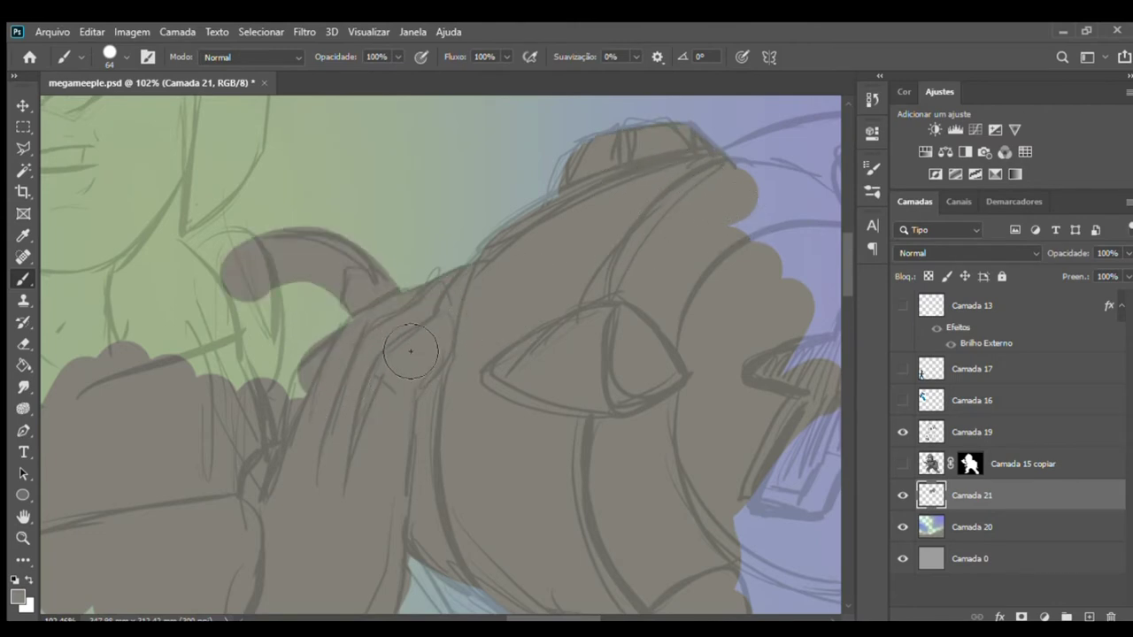
{"action": "mouse_move", "coordinate": [277, 288]}
{"action": "left_mouse_down"}
{"action": "mouse_move", "coordinate": [259, 282]}
{"action": "mouse_move", "coordinate": [283, 389]}
{"action": "mouse_move", "coordinate": [336, 405]}
{"action": "mouse_move", "coordinate": [359, 392]}
{"action": "mouse_move", "coordinate": [381, 399]}
{"action": "left_mouse_up"}
{"action": "left_click_drag", "start_coordinate": [470, 396], "coordinate": [269, 269]}
- Fill the buster ring's lower-right curve, right edge and rounded knob with grey
{"action": "scroll", "coordinate": [324, 398], "scroll_direction": "down", "scroll_amount": 3}
{"action": "mouse_move", "coordinate": [285, 361]}
{"action": "left_mouse_down"}
{"action": "mouse_move", "coordinate": [461, 417]}
{"action": "mouse_move", "coordinate": [569, 398]}
{"action": "left_mouse_up"}
{"action": "mouse_move", "coordinate": [522, 433]}
{"action": "left_mouse_down"}
{"action": "mouse_move", "coordinate": [390, 406]}
{"action": "mouse_move", "coordinate": [639, 381]}
{"action": "left_mouse_up"}
{"action": "mouse_move", "coordinate": [594, 445]}
{"action": "left_mouse_down"}
{"action": "mouse_move", "coordinate": [620, 372]}
{"action": "mouse_move", "coordinate": [614, 435]}
{"action": "left_mouse_up"}
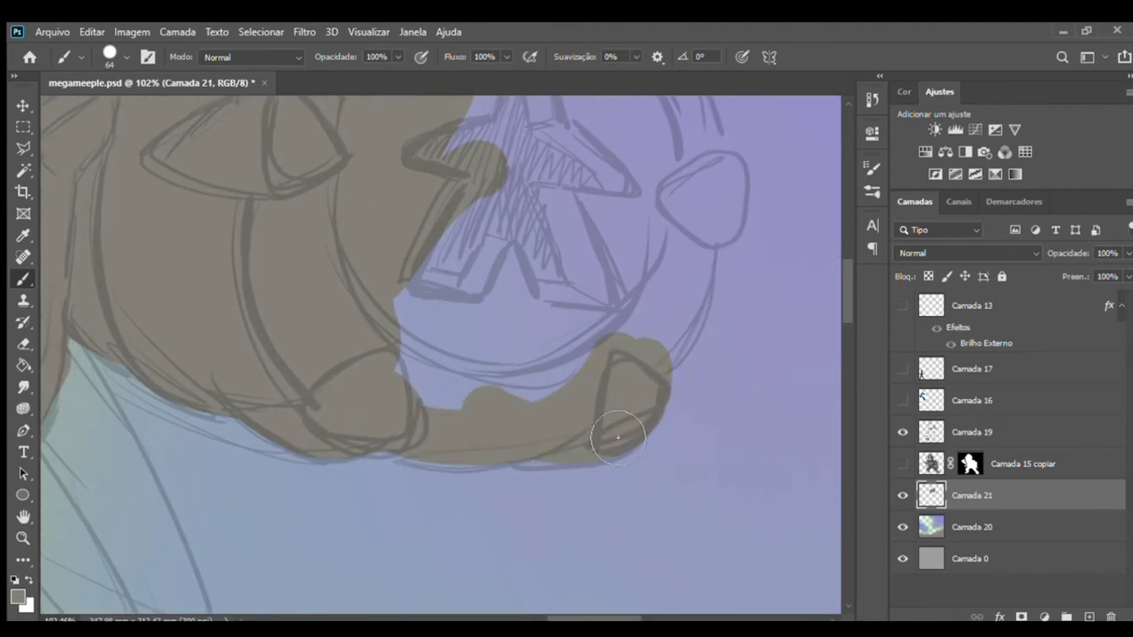
{"action": "left_click_drag", "start_coordinate": [517, 417], "coordinate": [389, 497]}
{"action": "left_click_drag", "start_coordinate": [556, 305], "coordinate": [515, 507]}
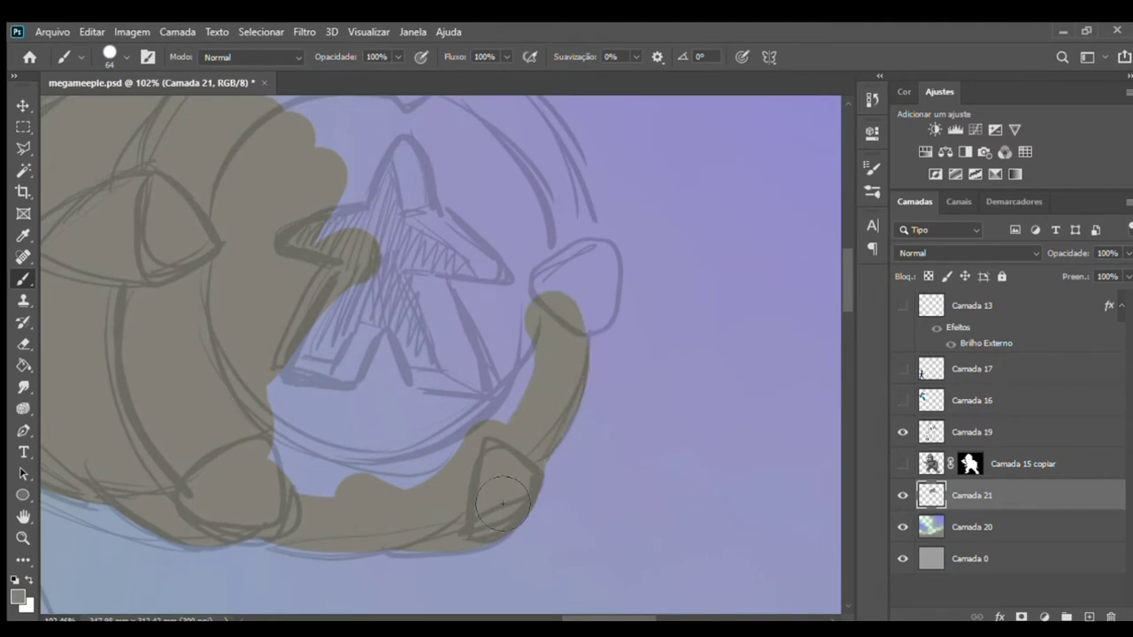
{"action": "left_click_drag", "start_coordinate": [601, 305], "coordinate": [585, 265]}
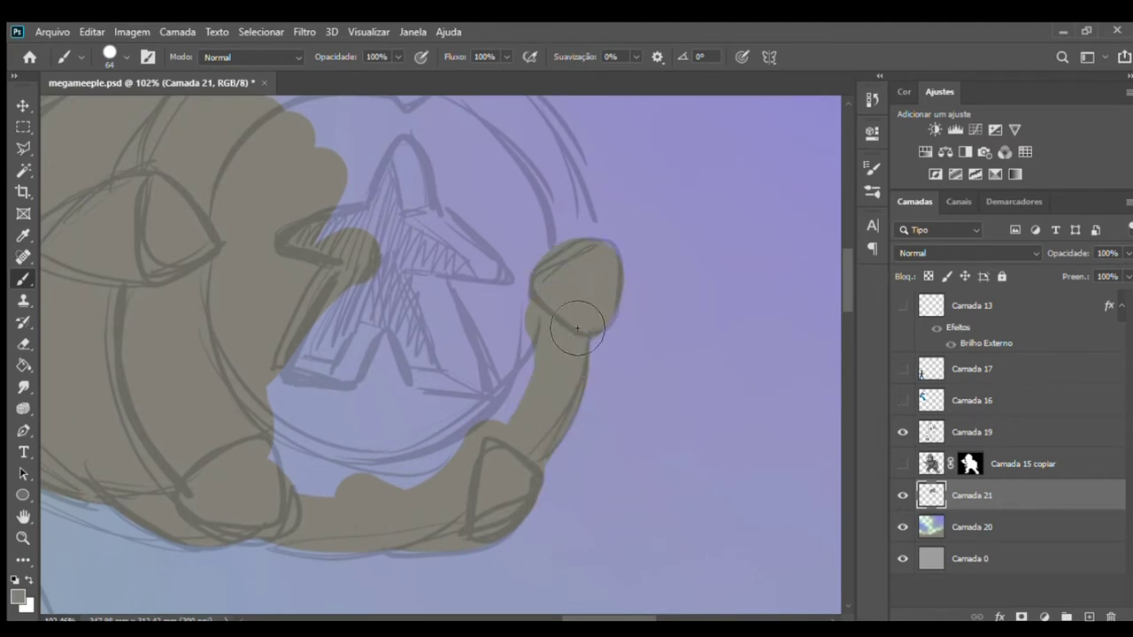
- Fill the ring's upper arc and paint a shadow from the hand up past the chin
{"action": "scroll", "coordinate": [569, 322], "scroll_direction": "up", "scroll_amount": 3}
{"action": "left_click_drag", "start_coordinate": [460, 182], "coordinate": [596, 408]}
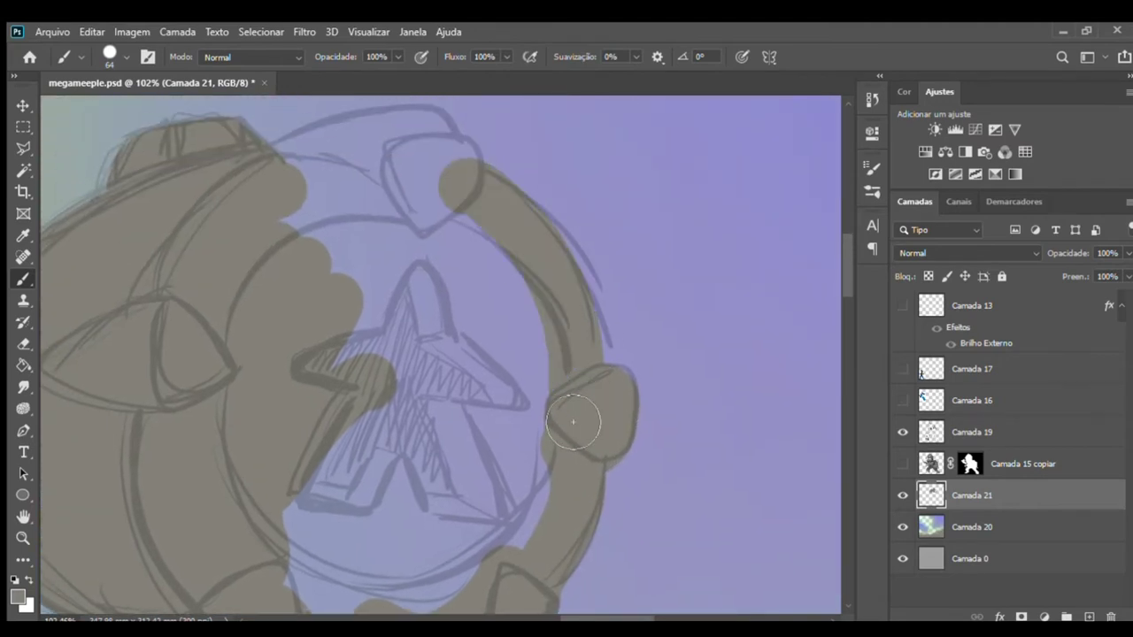
{"action": "left_click_drag", "start_coordinate": [512, 232], "coordinate": [584, 314]}
{"action": "mouse_move", "coordinate": [380, 301]}
{"action": "left_mouse_down"}
{"action": "mouse_move", "coordinate": [556, 336]}
{"action": "mouse_move", "coordinate": [417, 303]}
{"action": "mouse_move", "coordinate": [417, 337]}
{"action": "mouse_move", "coordinate": [523, 389]}
{"action": "mouse_move", "coordinate": [451, 526]}
{"action": "mouse_move", "coordinate": [575, 390]}
{"action": "mouse_move", "coordinate": [614, 450]}
{"action": "mouse_move", "coordinate": [566, 306]}
{"action": "mouse_move", "coordinate": [442, 355]}
{"action": "mouse_move", "coordinate": [400, 452]}
{"action": "mouse_move", "coordinate": [531, 443]}
{"action": "mouse_move", "coordinate": [513, 523]}
{"action": "mouse_move", "coordinate": [612, 435]}
{"action": "mouse_move", "coordinate": [582, 428]}
{"action": "mouse_move", "coordinate": [537, 531]}
{"action": "mouse_move", "coordinate": [516, 449]}
{"action": "left_mouse_up"}
{"action": "scroll", "coordinate": [611, 425], "scroll_direction": "down", "scroll_amount": 4}
{"action": "scroll", "coordinate": [606, 399], "scroll_direction": "down", "scroll_amount": 1}
{"action": "mouse_move", "coordinate": [587, 408]}
{"action": "left_mouse_down"}
{"action": "mouse_move", "coordinate": [541, 420]}
{"action": "mouse_move", "coordinate": [539, 450]}
{"action": "mouse_move", "coordinate": [526, 412]}
{"action": "mouse_move", "coordinate": [555, 382]}
{"action": "mouse_move", "coordinate": [611, 220]}
{"action": "left_mouse_up"}
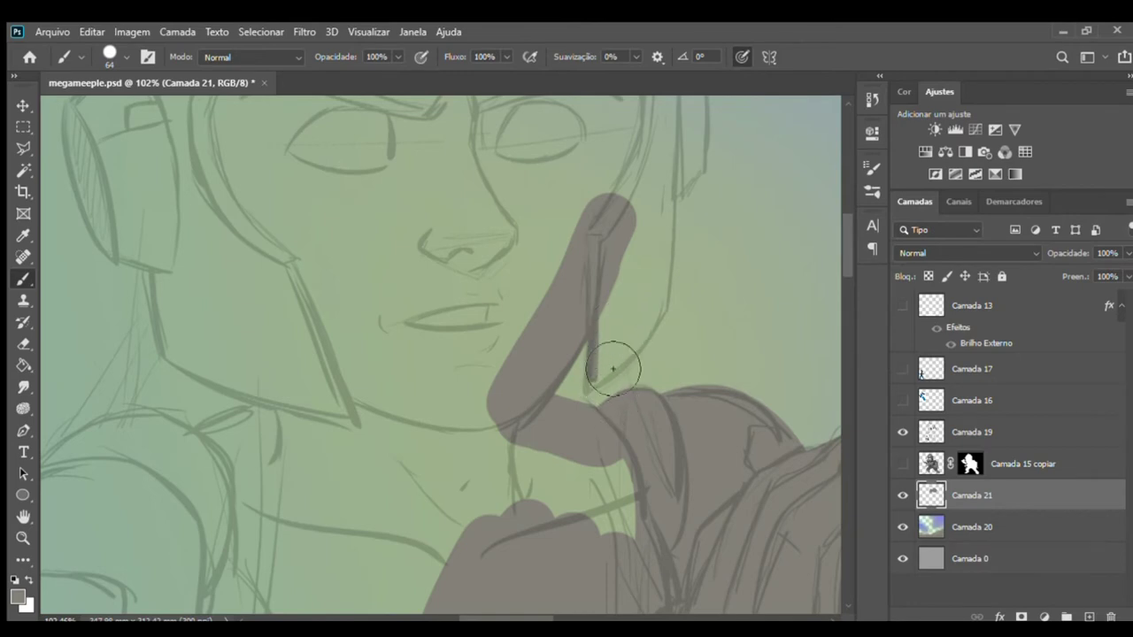
- Extend grey shadow above the fist and along the head's right edge
{"action": "mouse_move", "coordinate": [612, 389]}
{"action": "left_mouse_down"}
{"action": "mouse_move", "coordinate": [645, 334]}
{"action": "mouse_move", "coordinate": [629, 307]}
{"action": "mouse_move", "coordinate": [637, 347]}
{"action": "mouse_move", "coordinate": [678, 329]}
{"action": "mouse_move", "coordinate": [613, 390]}
{"action": "mouse_move", "coordinate": [576, 463]}
{"action": "mouse_move", "coordinate": [556, 448]}
{"action": "mouse_move", "coordinate": [561, 486]}
{"action": "mouse_move", "coordinate": [587, 342]}
{"action": "mouse_move", "coordinate": [563, 285]}
{"action": "left_mouse_up"}
{"action": "scroll", "coordinate": [680, 331], "scroll_direction": "up", "scroll_amount": 5}
{"action": "scroll", "coordinate": [680, 331], "scroll_direction": "right", "scroll_amount": 4}
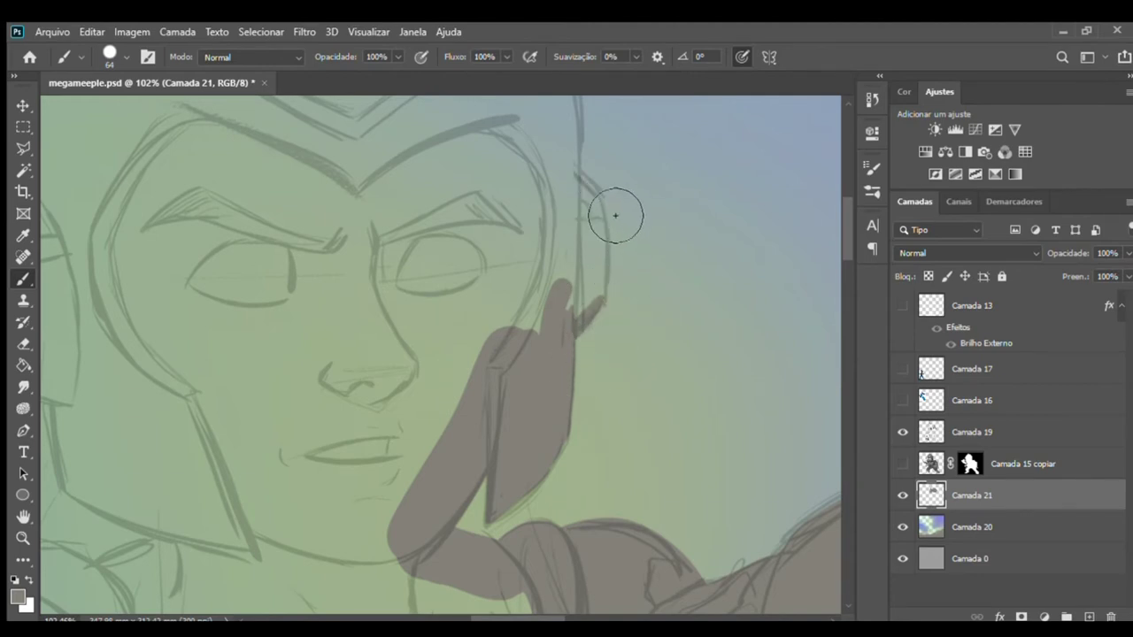
{"action": "left_click_drag", "start_coordinate": [579, 176], "coordinate": [593, 311]}
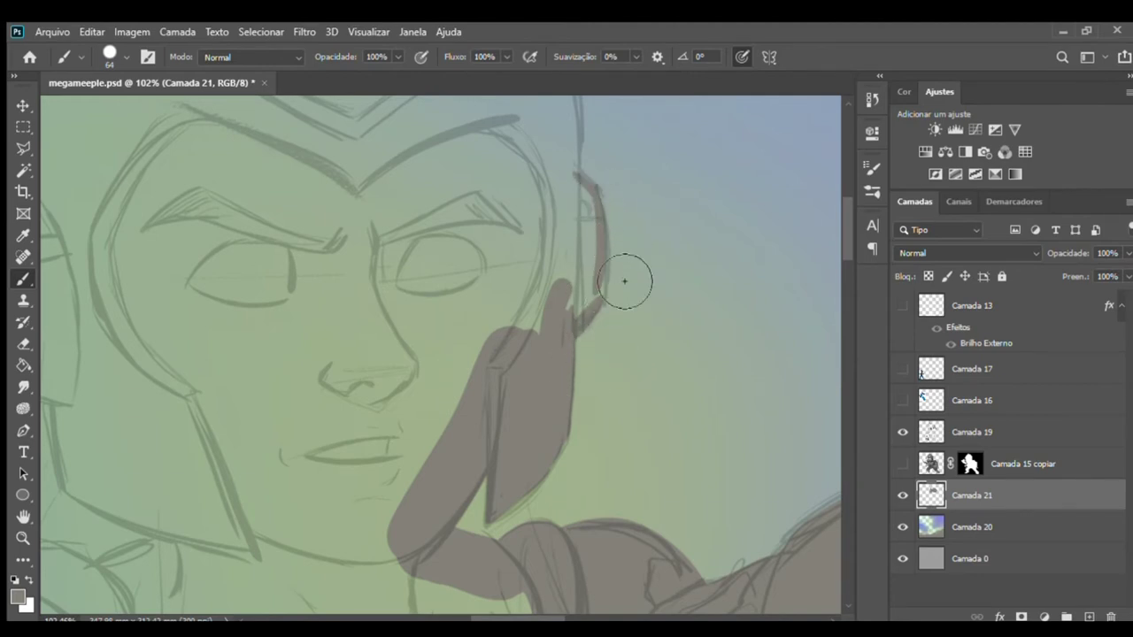
{"action": "left_click_drag", "start_coordinate": [598, 253], "coordinate": [595, 314]}
{"action": "scroll", "coordinate": [620, 260], "scroll_direction": "up", "scroll_amount": 5}
{"action": "scroll", "coordinate": [587, 283], "scroll_direction": "up", "scroll_amount": 1}
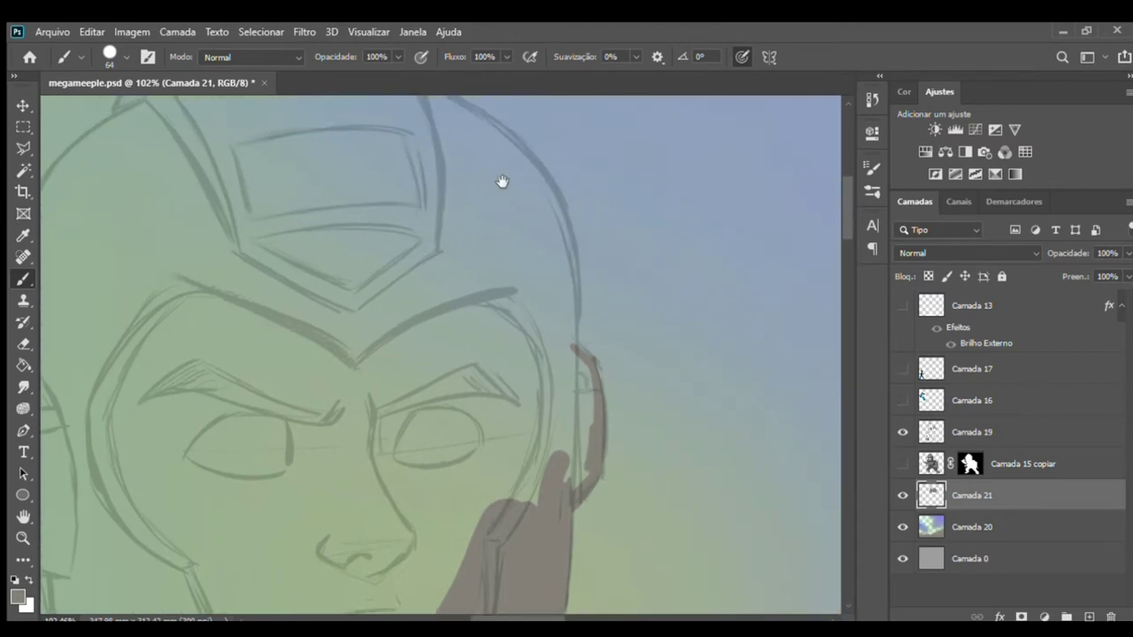
- Paint a shorter brown shadow along the helmet's right edge, redoing the long stroke
{"action": "left_click_drag", "start_coordinate": [511, 192], "coordinate": [537, 245]}
{"action": "left_click_drag", "start_coordinate": [443, 165], "coordinate": [589, 458]}
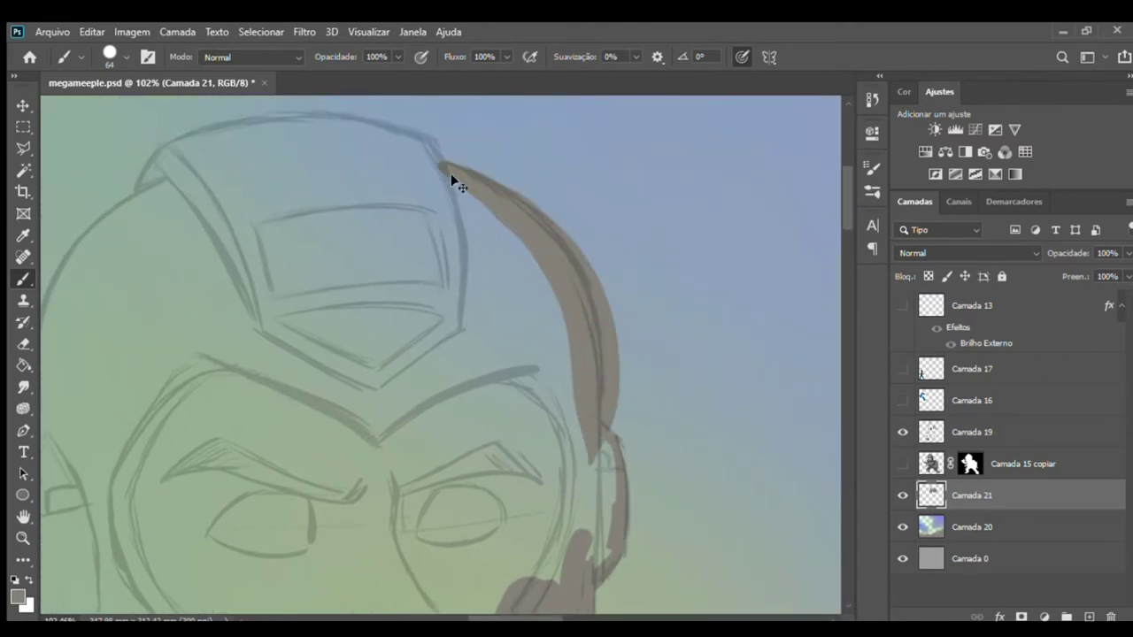
{"action": "key", "text": "ctrl+z"}
{"action": "key", "text": "ctrl+shift+z"}
{"action": "key", "text": "ctrl+z"}
{"action": "mouse_move", "coordinate": [425, 157]}
{"action": "left_mouse_down"}
{"action": "mouse_move", "coordinate": [565, 281]}
{"action": "mouse_move", "coordinate": [610, 363]}
{"action": "mouse_move", "coordinate": [587, 489]}
{"action": "mouse_move", "coordinate": [628, 561]}
{"action": "mouse_move", "coordinate": [614, 587]}
{"action": "mouse_move", "coordinate": [601, 461]}
{"action": "left_mouse_up"}
- Trace brown outline along the helmet's top-left edge and left side, thickening the top
{"action": "left_click_drag", "start_coordinate": [438, 314], "coordinate": [642, 465]}
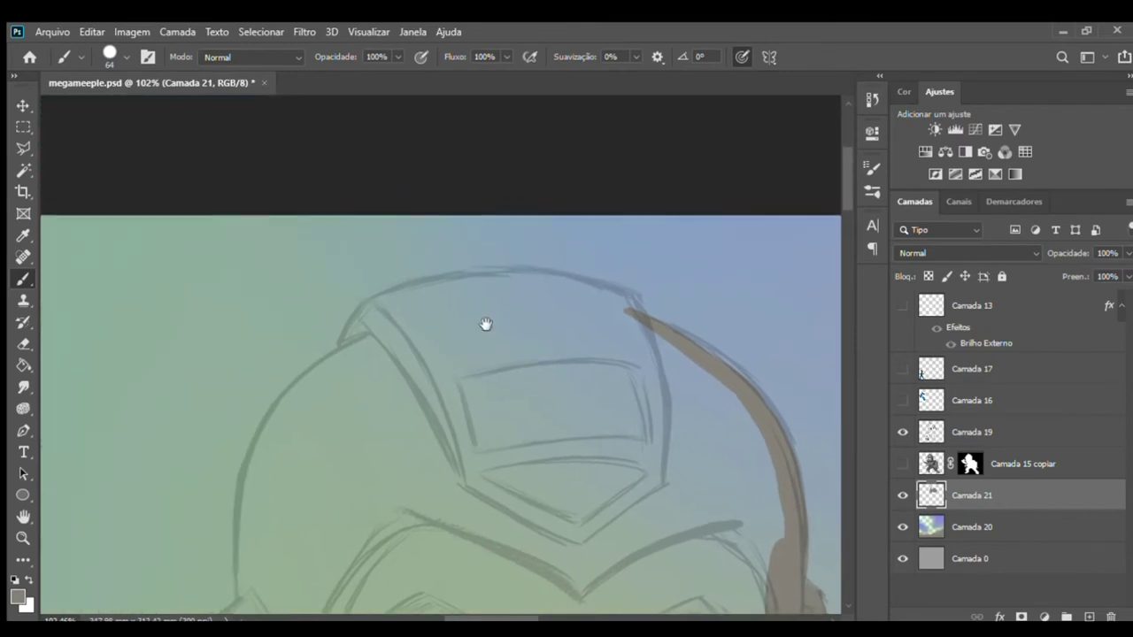
{"action": "mouse_move", "coordinate": [347, 356]}
{"action": "left_mouse_down"}
{"action": "mouse_move", "coordinate": [393, 291]}
{"action": "mouse_move", "coordinate": [651, 309]}
{"action": "mouse_move", "coordinate": [659, 361]}
{"action": "mouse_move", "coordinate": [628, 309]}
{"action": "left_mouse_up"}
{"action": "mouse_move", "coordinate": [433, 478]}
{"action": "left_mouse_down"}
{"action": "mouse_move", "coordinate": [470, 337]}
{"action": "mouse_move", "coordinate": [609, 212]}
{"action": "mouse_move", "coordinate": [459, 531]}
{"action": "left_mouse_up"}
{"action": "key", "text": "ctrl+z"}
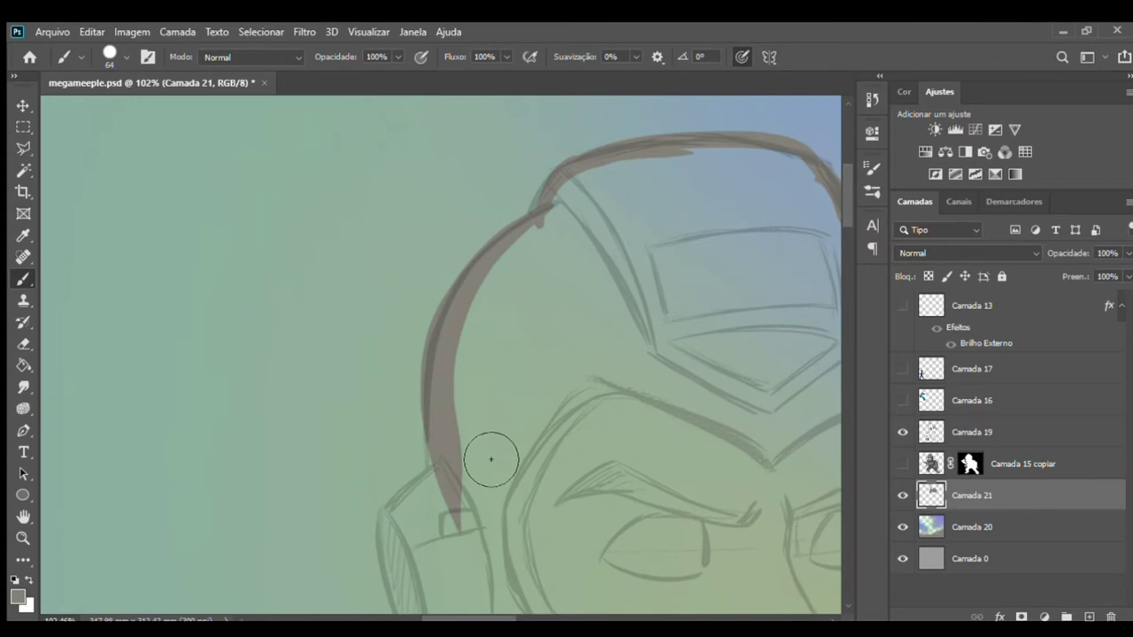
{"action": "key", "text": "ctrl+z"}
{"action": "mouse_move", "coordinate": [431, 478]}
{"action": "left_mouse_down"}
{"action": "mouse_move", "coordinate": [551, 253]}
{"action": "mouse_move", "coordinate": [611, 208]}
{"action": "left_mouse_up"}
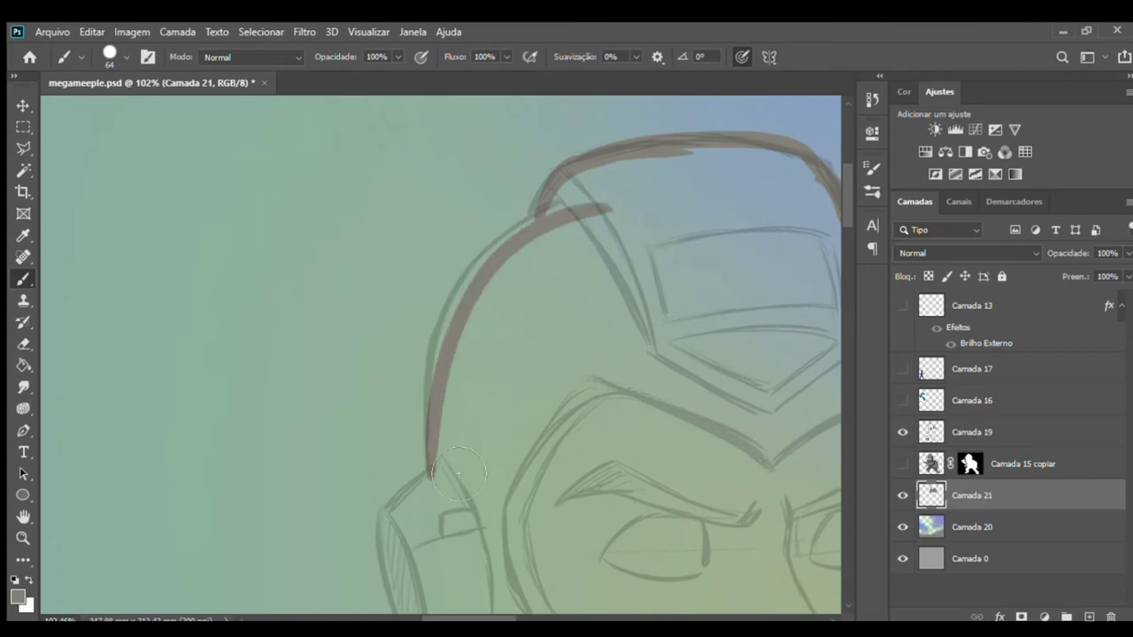
{"action": "mouse_move", "coordinate": [440, 468]}
{"action": "left_mouse_down"}
{"action": "mouse_move", "coordinate": [620, 187]}
{"action": "mouse_move", "coordinate": [761, 159]}
{"action": "mouse_move", "coordinate": [830, 197]}
{"action": "left_mouse_up"}
- Outline the ear piece's upper, left and bottom edges in brown
{"action": "left_click_drag", "start_coordinate": [572, 348], "coordinate": [536, 131]}
{"action": "mouse_move", "coordinate": [416, 248]}
{"action": "left_mouse_down"}
{"action": "mouse_move", "coordinate": [387, 313]}
{"action": "mouse_move", "coordinate": [358, 294]}
{"action": "left_mouse_up"}
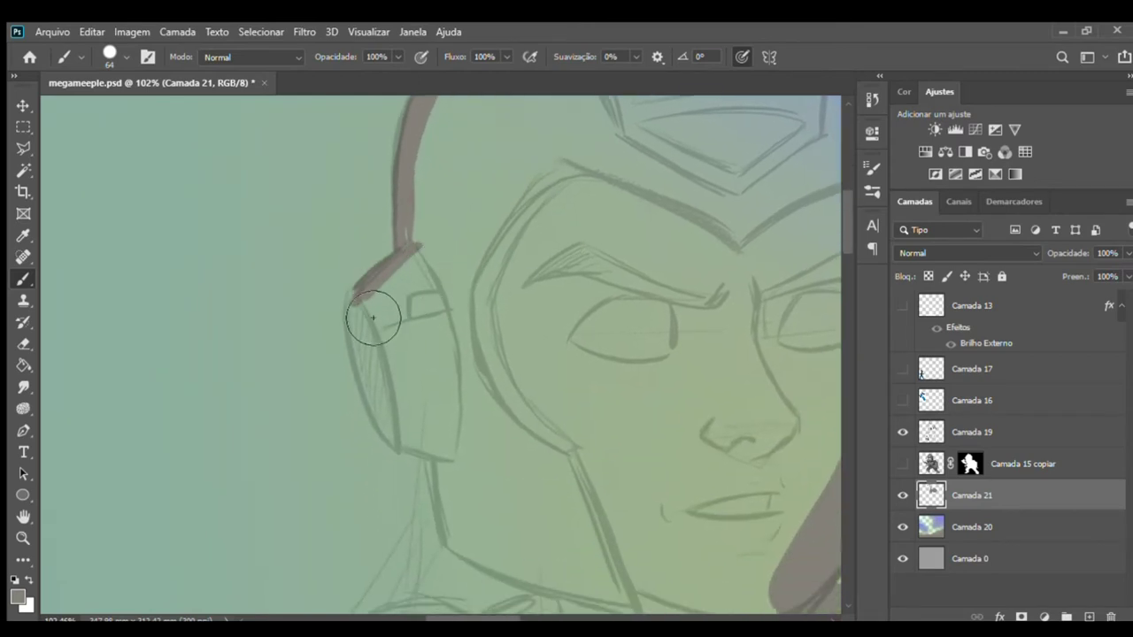
{"action": "left_click_drag", "start_coordinate": [371, 316], "coordinate": [424, 431]}
{"action": "key", "text": "ctrl+z"}
{"action": "left_click_drag", "start_coordinate": [355, 301], "coordinate": [412, 457]}
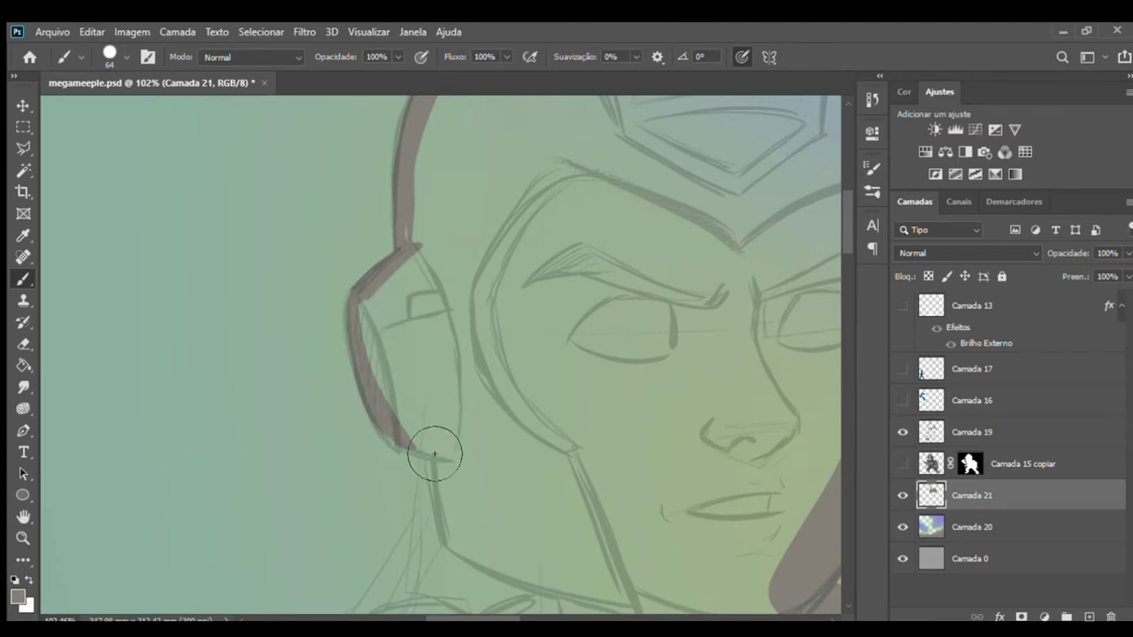
{"action": "left_click_drag", "start_coordinate": [396, 442], "coordinate": [462, 460]}
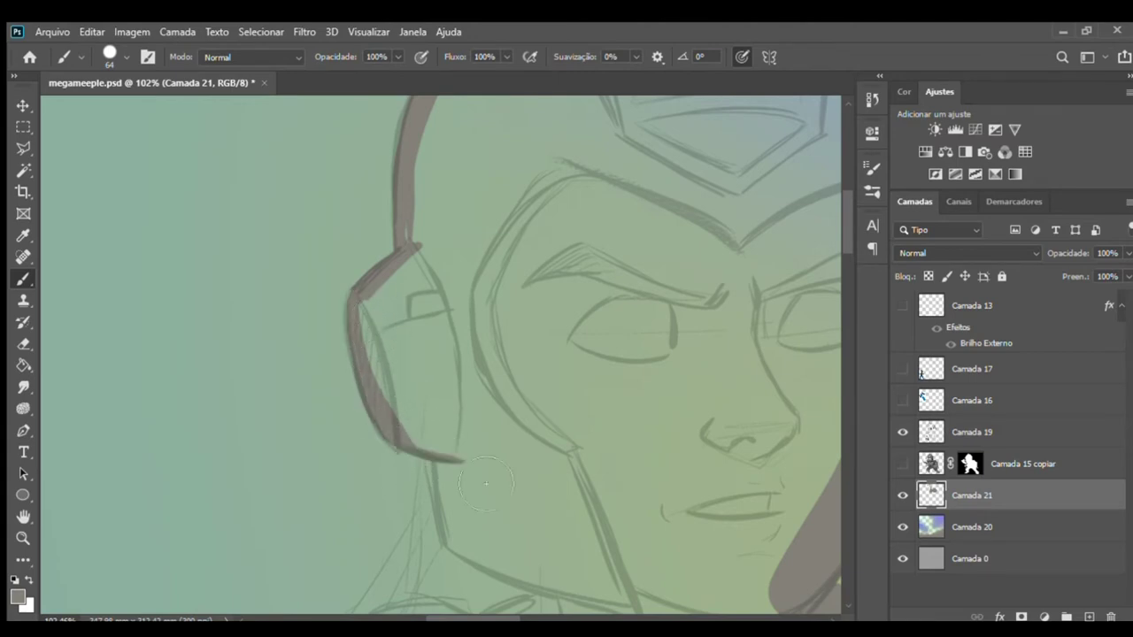
- Trace brown strokes along the jawline, neck and over the top of the shoulder
{"action": "left_click_drag", "start_coordinate": [528, 539], "coordinate": [409, 345]}
{"action": "mouse_move", "coordinate": [314, 248]}
{"action": "left_mouse_down"}
{"action": "mouse_move", "coordinate": [347, 262]}
{"action": "mouse_move", "coordinate": [331, 332]}
{"action": "mouse_move", "coordinate": [492, 403]}
{"action": "left_mouse_up"}
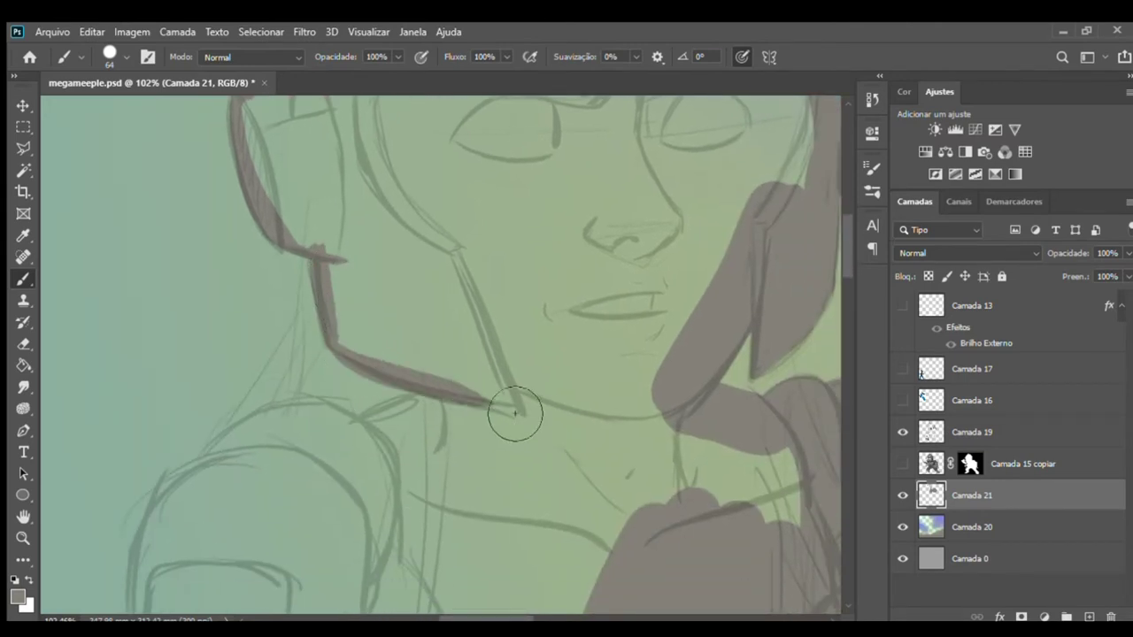
{"action": "key", "text": "ctrl+z"}
{"action": "mouse_move", "coordinate": [332, 345]}
{"action": "left_mouse_down"}
{"action": "mouse_move", "coordinate": [461, 399]}
{"action": "mouse_move", "coordinate": [467, 279]}
{"action": "mouse_move", "coordinate": [403, 311]}
{"action": "left_mouse_up"}
{"action": "left_click_drag", "start_coordinate": [496, 279], "coordinate": [433, 330]}
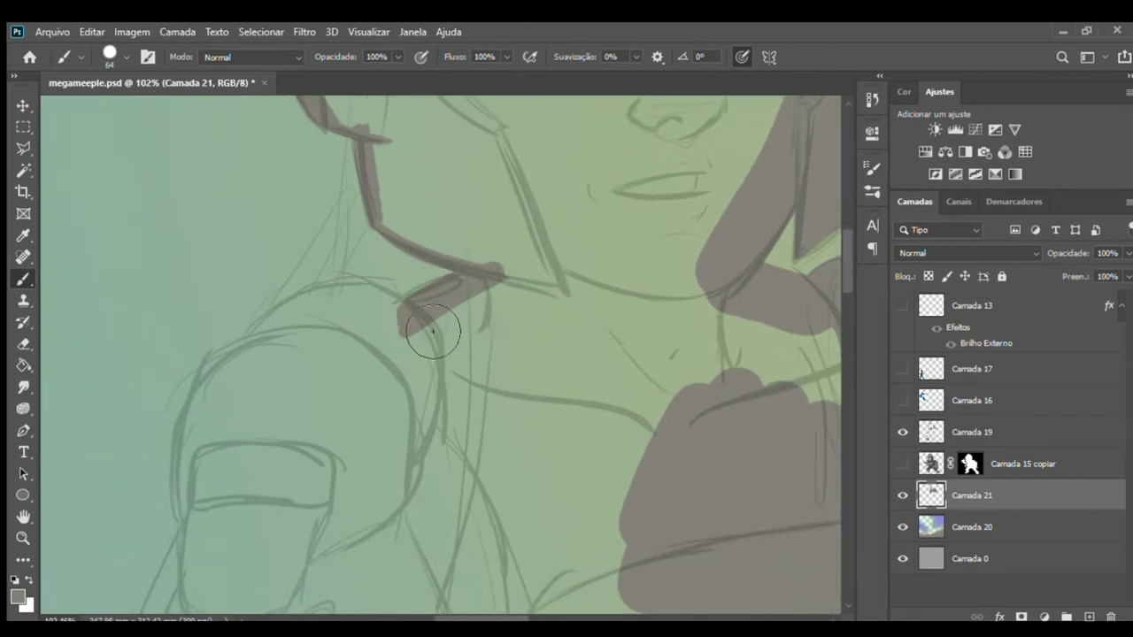
{"action": "left_click_drag", "start_coordinate": [257, 345], "coordinate": [418, 310]}
{"action": "left_click_drag", "start_coordinate": [366, 375], "coordinate": [500, 246]}
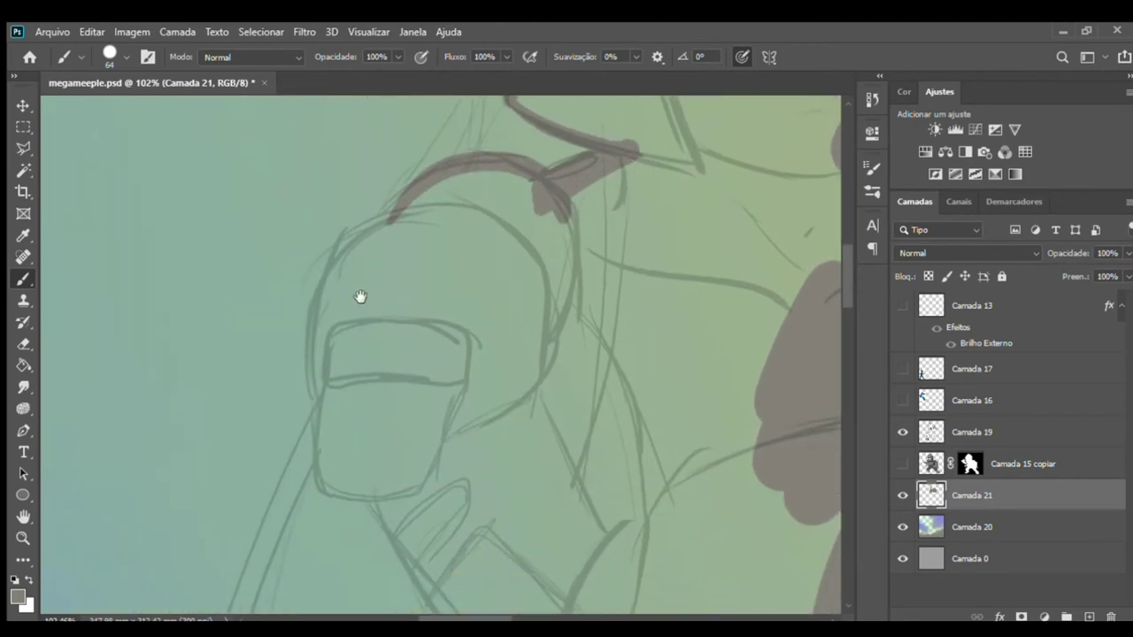
- Outline the shoulder's left and lower-left edge in brown, retrying several strokes
{"action": "left_click_drag", "start_coordinate": [390, 215], "coordinate": [323, 400]}
{"action": "mouse_move", "coordinate": [347, 444]}
{"action": "left_mouse_down"}
{"action": "mouse_move", "coordinate": [366, 280]}
{"action": "mouse_move", "coordinate": [434, 324]}
{"action": "left_mouse_up"}
{"action": "key", "text": "ctrl+z"}
{"action": "left_click_drag", "start_coordinate": [338, 232], "coordinate": [443, 336]}
{"action": "key", "text": "ctrl+z"}
{"action": "left_click_drag", "start_coordinate": [343, 235], "coordinate": [433, 333]}
{"action": "key", "text": "ctrl+z"}
{"action": "left_click_drag", "start_coordinate": [340, 235], "coordinate": [432, 333]}
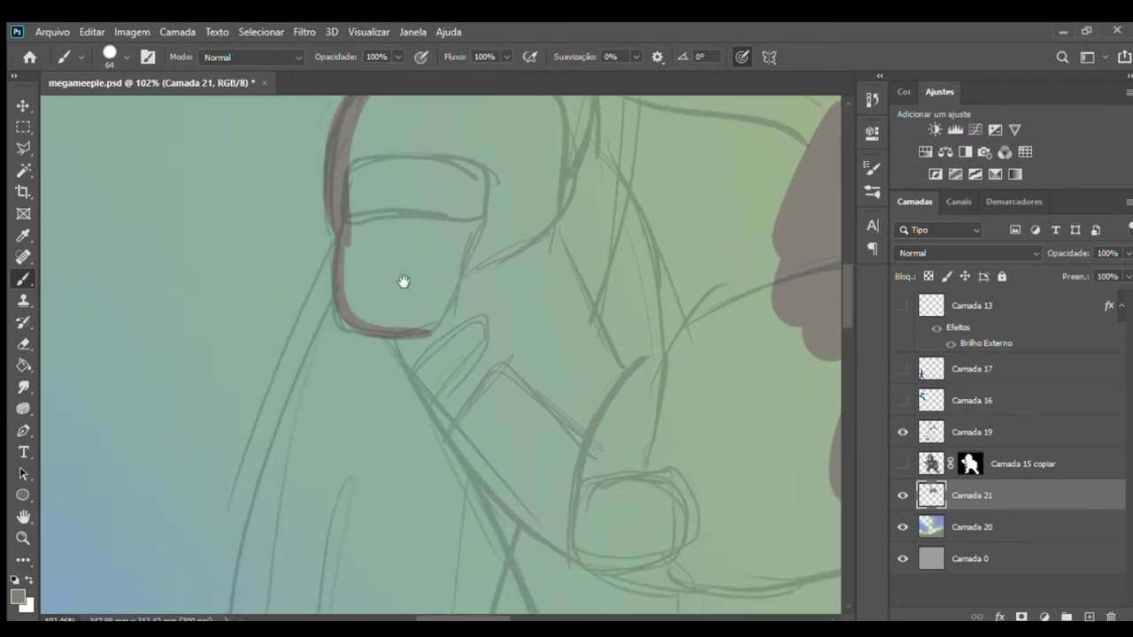
- Outline the arm's edge with a brown stroke
{"action": "left_click_drag", "start_coordinate": [403, 281], "coordinate": [328, 155]}
{"action": "left_click_drag", "start_coordinate": [325, 216], "coordinate": [430, 372]}
{"action": "key", "text": "ctrl+z"}
{"action": "mouse_move", "coordinate": [334, 218]}
{"action": "left_mouse_down"}
{"action": "mouse_move", "coordinate": [498, 380]}
{"action": "mouse_move", "coordinate": [446, 324]}
{"action": "mouse_move", "coordinate": [545, 251]}
{"action": "left_mouse_up"}
- Draw several long brown hair strands, thickening and forking them
{"action": "left_click_drag", "start_coordinate": [433, 191], "coordinate": [478, 425]}
{"action": "key", "text": "ctrl+z"}
{"action": "left_click_drag", "start_coordinate": [440, 187], "coordinate": [487, 478]}
{"action": "key", "text": "ctrl+z"}
{"action": "left_click_drag", "start_coordinate": [403, 137], "coordinate": [503, 467]}
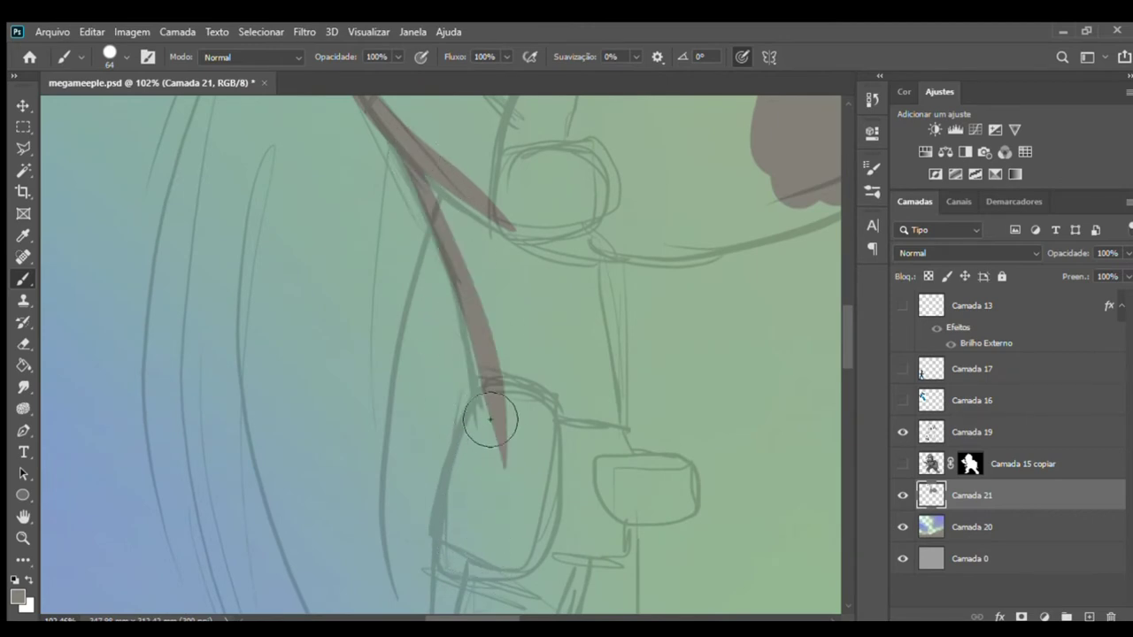
{"action": "left_click_drag", "start_coordinate": [485, 415], "coordinate": [479, 304]}
{"action": "left_click_drag", "start_coordinate": [480, 180], "coordinate": [480, 328]}
{"action": "mouse_move", "coordinate": [441, 140]}
{"action": "left_mouse_down"}
{"action": "mouse_move", "coordinate": [494, 340]}
{"action": "mouse_move", "coordinate": [505, 218]}
{"action": "left_mouse_up"}
{"action": "mouse_move", "coordinate": [482, 180]}
{"action": "left_mouse_down"}
{"action": "mouse_move", "coordinate": [445, 352]}
{"action": "mouse_move", "coordinate": [497, 263]}
{"action": "mouse_move", "coordinate": [399, 549]}
{"action": "left_mouse_up"}
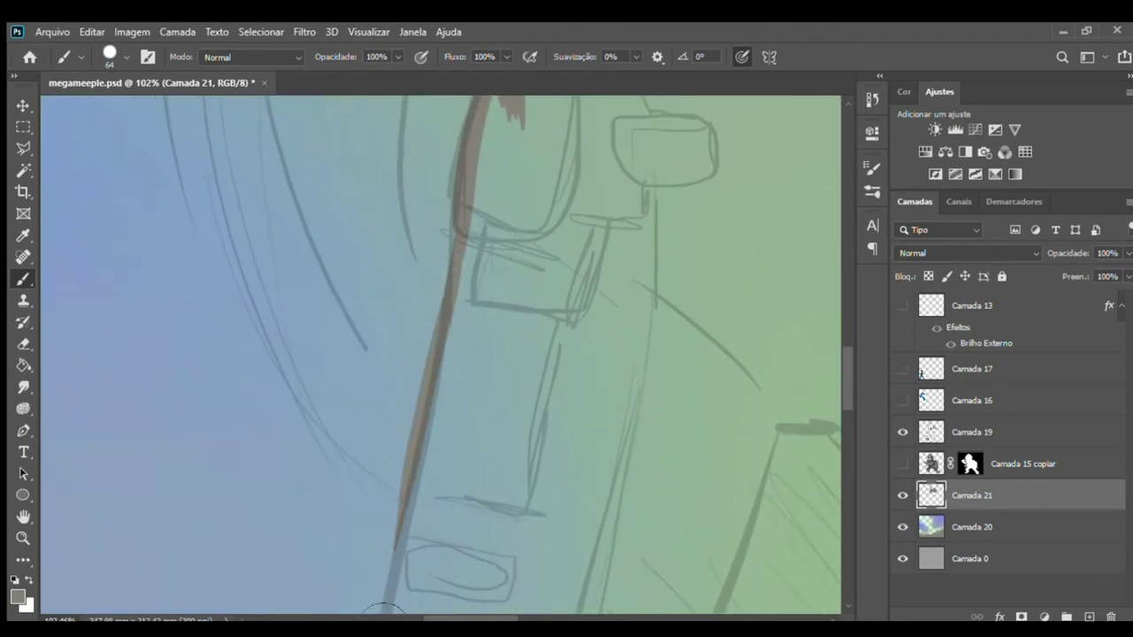
- Zoom out to the legs and draw a long brown stroke down the leg
{"action": "left_click_drag", "start_coordinate": [428, 434], "coordinate": [435, 328]}
{"action": "key", "text": "ctrl+z"}
{"action": "key", "text": "z"}
{"action": "left_click_drag", "start_coordinate": [477, 364], "coordinate": [412, 336]}
{"action": "key", "text": "b"}
{"action": "left_click_drag", "start_coordinate": [470, 273], "coordinate": [425, 570]}
{"action": "key", "text": "ctrl+z"}
{"action": "key", "text": "ctrl+shift+z"}
- Outline the top and left edge of the pant cuff in brown
{"action": "scroll", "coordinate": [508, 245], "scroll_direction": "up", "scroll_amount": 3}
{"action": "scroll", "coordinate": [468, 380], "scroll_direction": "up", "scroll_amount": 2}
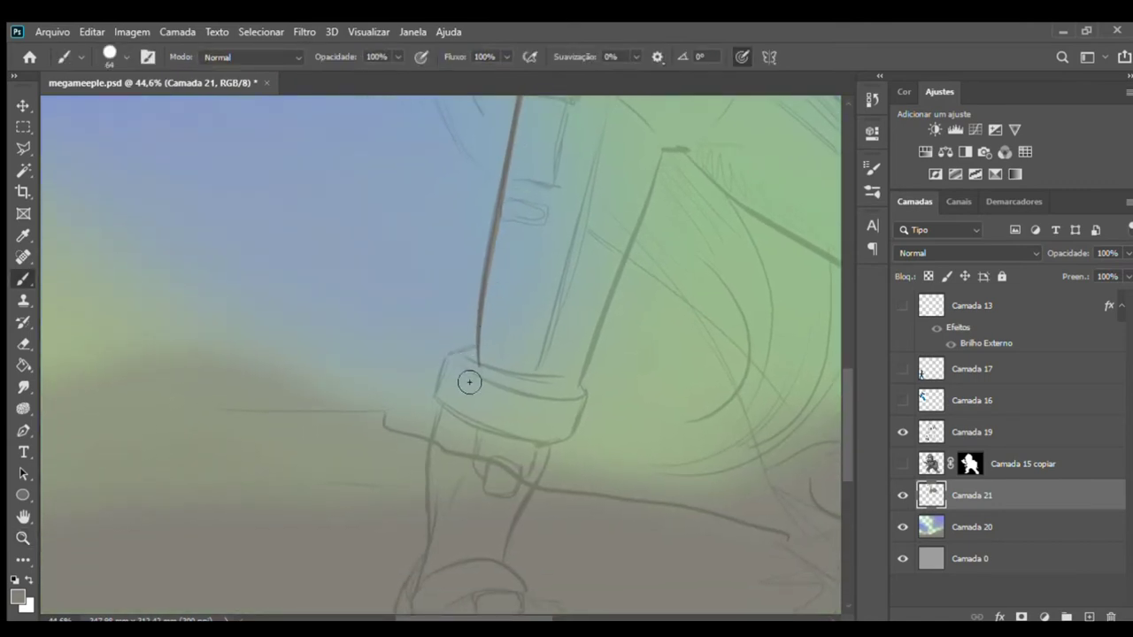
{"action": "key", "text": "z"}
{"action": "key", "text": "b"}
{"action": "mouse_move", "coordinate": [507, 312]}
{"action": "left_mouse_down"}
{"action": "mouse_move", "coordinate": [443, 327]}
{"action": "mouse_move", "coordinate": [478, 439]}
{"action": "mouse_move", "coordinate": [494, 307]}
{"action": "left_mouse_up"}
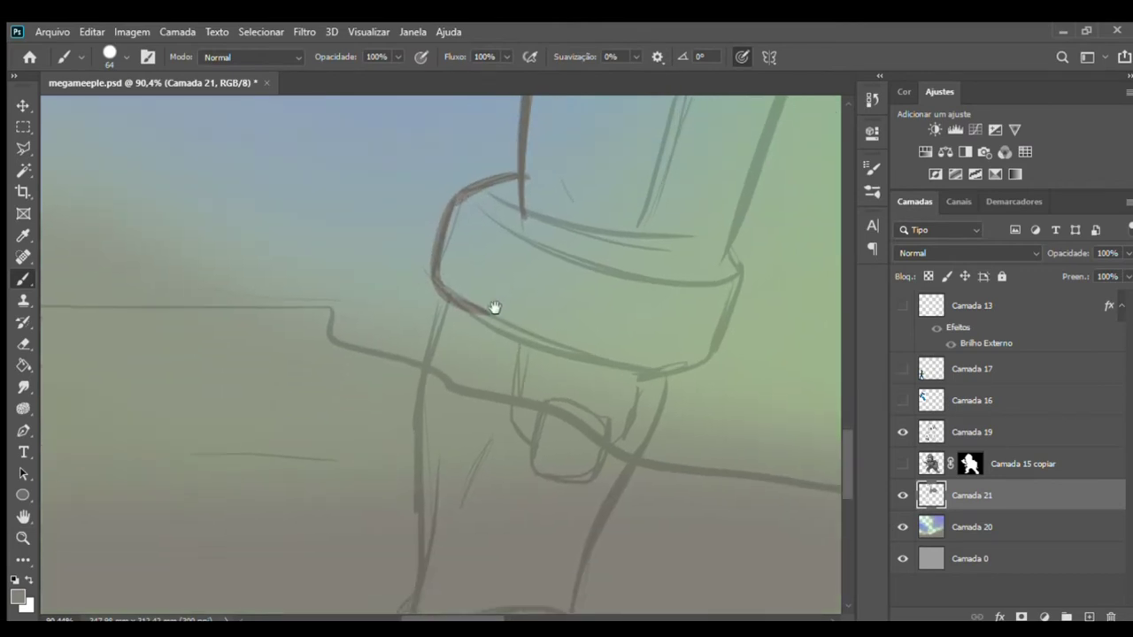
{"action": "scroll", "coordinate": [481, 303], "scroll_direction": "down", "scroll_amount": 2}
{"action": "scroll", "coordinate": [452, 318], "scroll_direction": "down", "scroll_amount": 3}
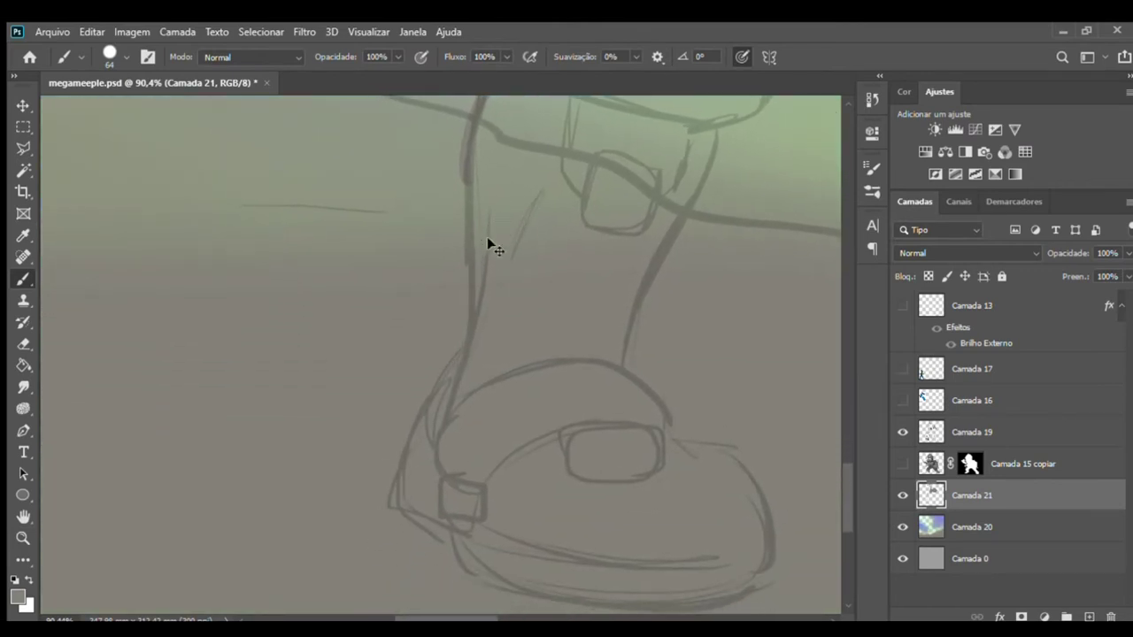
{"action": "scroll", "coordinate": [485, 265], "scroll_direction": "up", "scroll_amount": 3}
{"action": "scroll", "coordinate": [475, 332], "scroll_direction": "up", "scroll_amount": 1}
- Replace the cuff-side stroke with darker shading down the leg's left edge
{"action": "key", "text": "ctrl+z"}
{"action": "left_click_drag", "start_coordinate": [459, 192], "coordinate": [433, 353]}
{"action": "left_click_drag", "start_coordinate": [467, 190], "coordinate": [440, 347]}
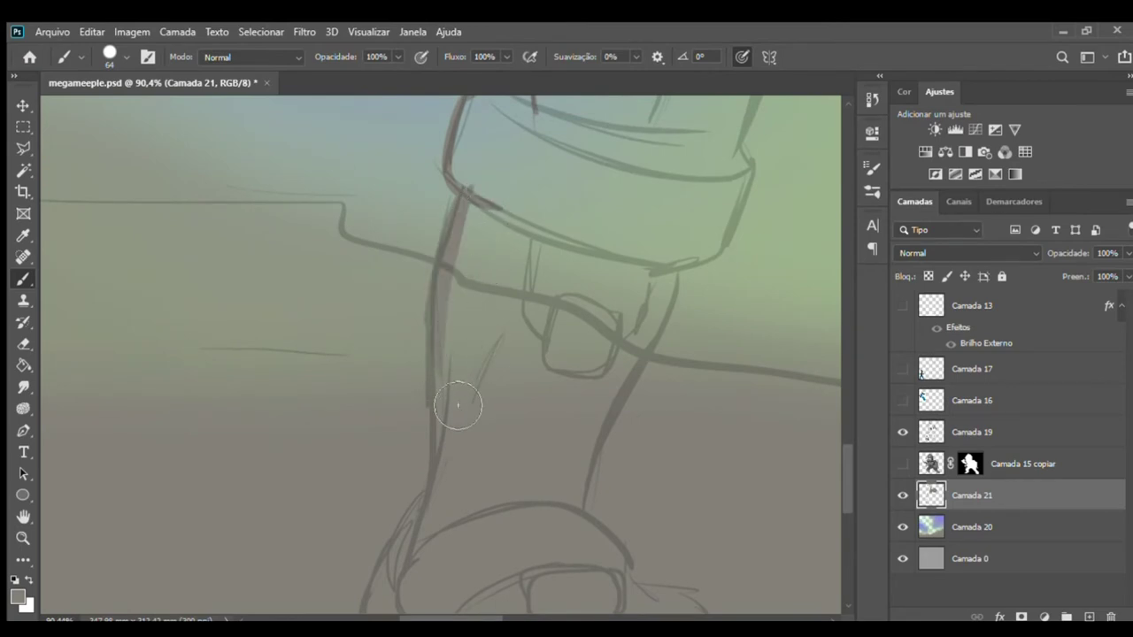
{"action": "left_click_drag", "start_coordinate": [460, 204], "coordinate": [447, 371]}
- Hide the green gradient layer Camada 20
{"action": "left_click_drag", "start_coordinate": [457, 447], "coordinate": [485, 361]}
{"action": "left_click", "coordinate": [932, 526]}
{"action": "left_click", "coordinate": [903, 527]}
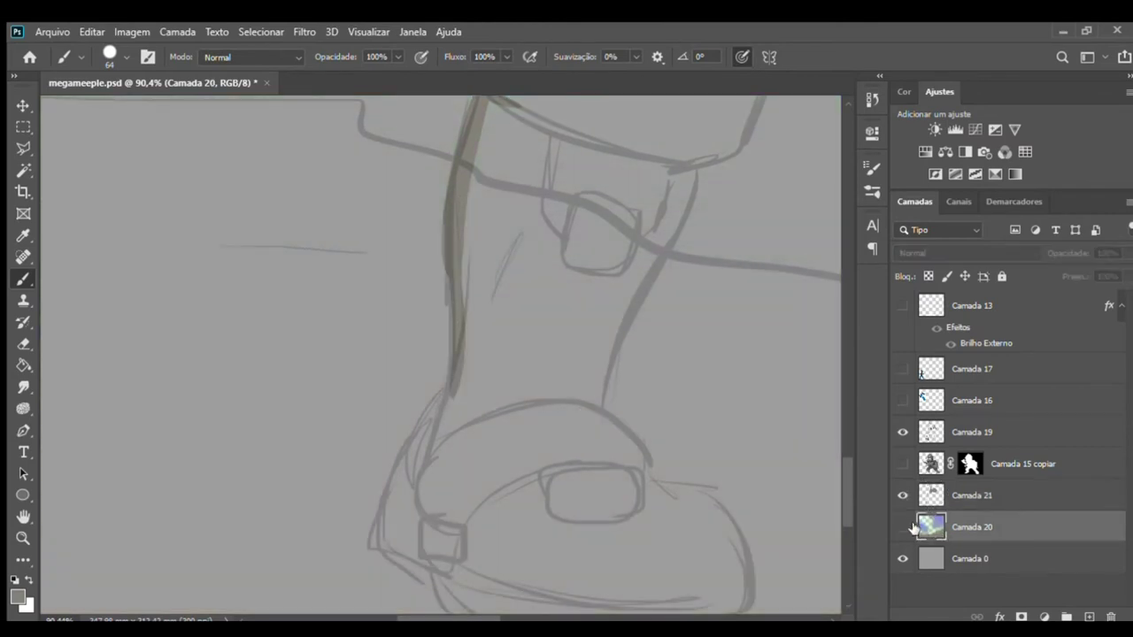
- On Camada 21, trace thick brown strokes along the leg's left edge and the boot heel
{"action": "left_click", "coordinate": [952, 495]}
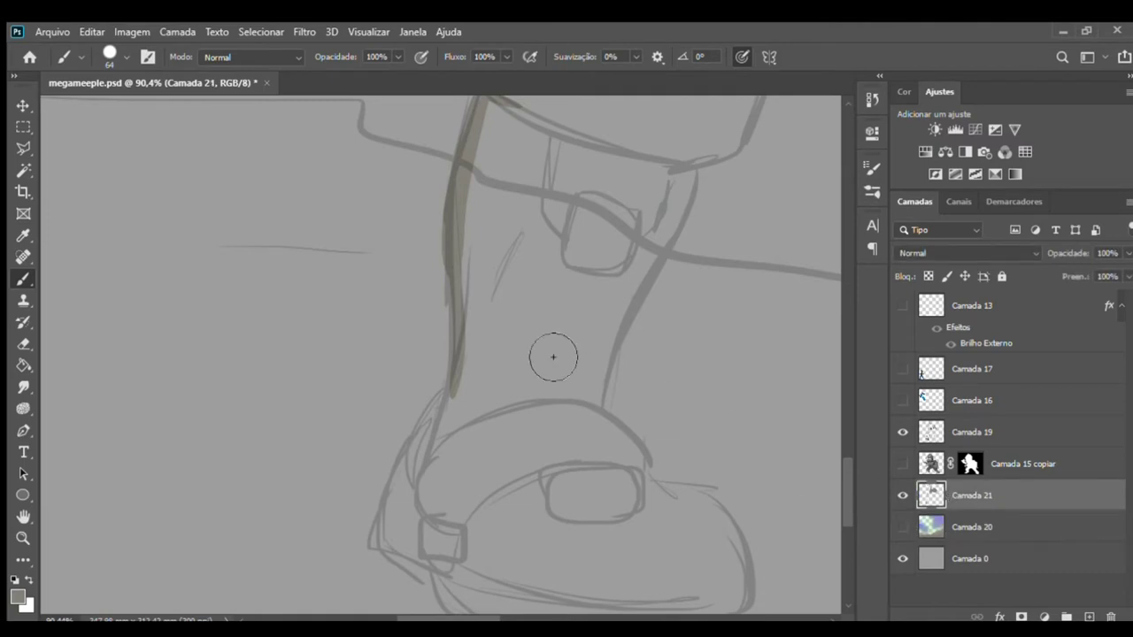
{"action": "left_click_drag", "start_coordinate": [472, 280], "coordinate": [438, 425]}
{"action": "left_click_drag", "start_coordinate": [466, 248], "coordinate": [459, 389]}
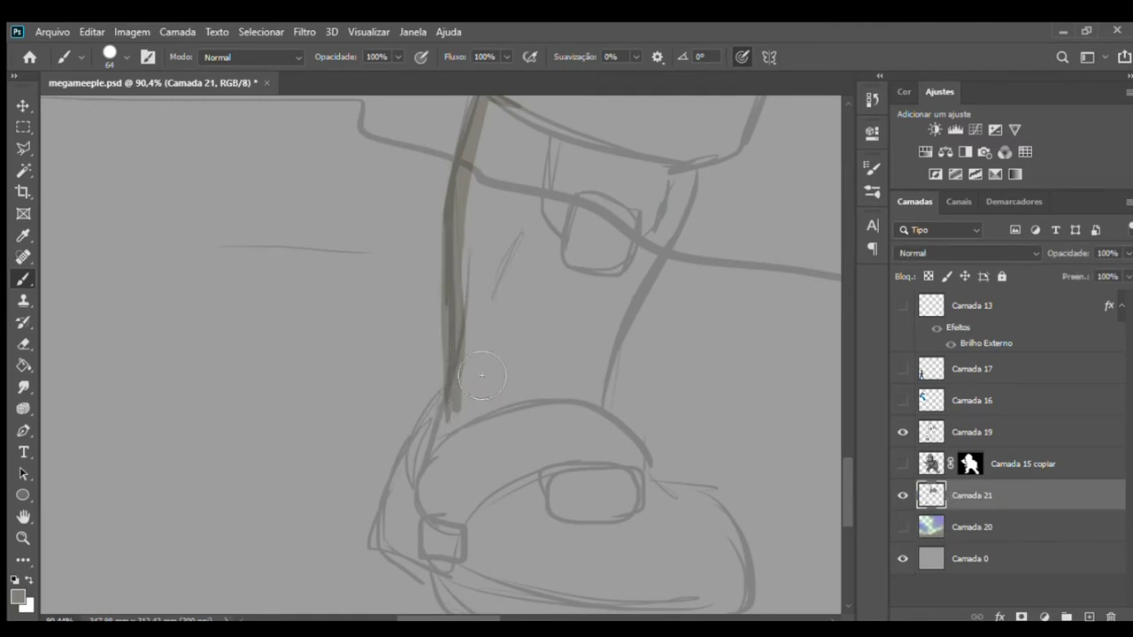
{"action": "left_click_drag", "start_coordinate": [442, 463], "coordinate": [461, 375]}
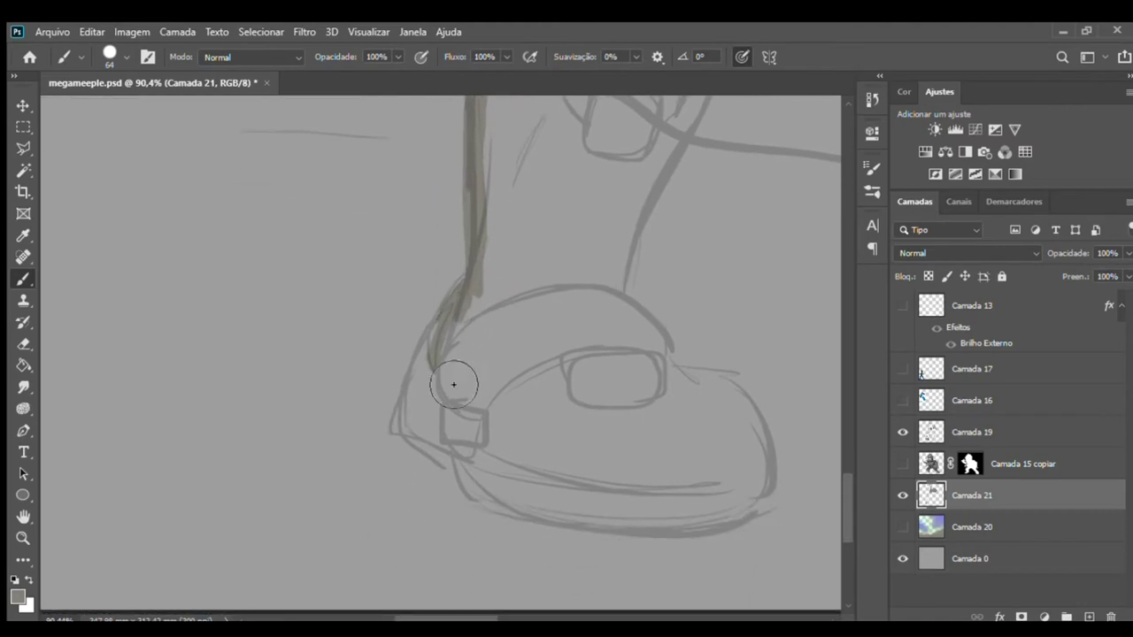
{"action": "left_click_drag", "start_coordinate": [443, 330], "coordinate": [412, 434]}
{"action": "left_click_drag", "start_coordinate": [487, 275], "coordinate": [429, 434]}
{"action": "left_click_drag", "start_coordinate": [443, 354], "coordinate": [485, 464]}
{"action": "left_click_drag", "start_coordinate": [433, 404], "coordinate": [429, 447]}
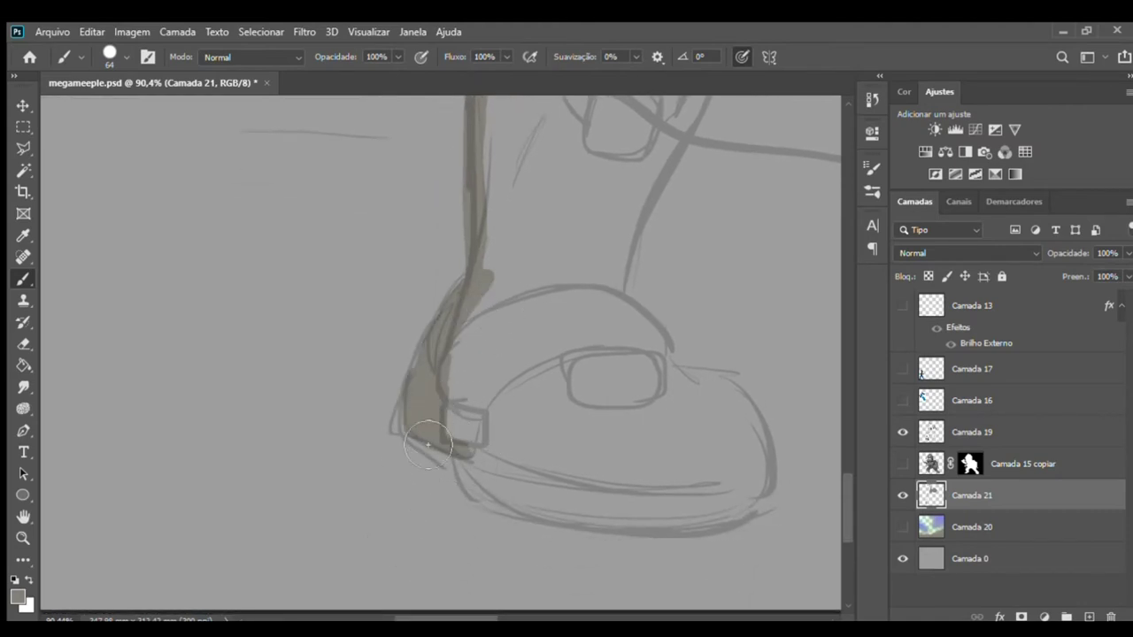
- Trace and thicken the boot's sole and lower-right edge
{"action": "left_click_drag", "start_coordinate": [548, 416], "coordinate": [473, 336]}
{"action": "left_click_drag", "start_coordinate": [415, 404], "coordinate": [582, 433]}
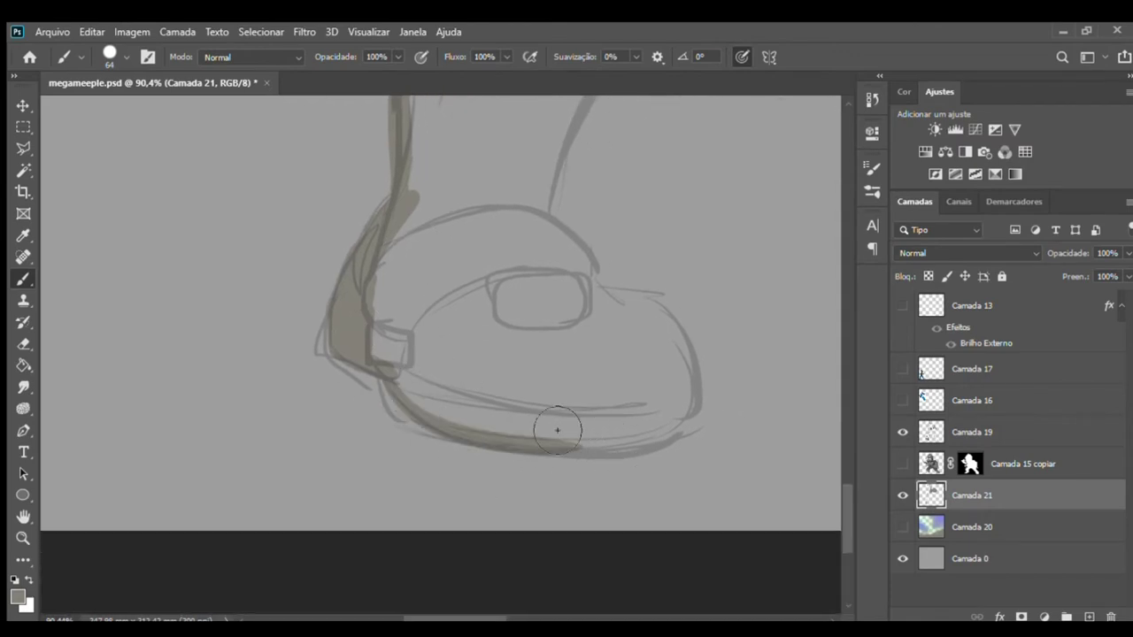
{"action": "left_click_drag", "start_coordinate": [540, 474], "coordinate": [664, 441]}
{"action": "mouse_move", "coordinate": [591, 285]}
{"action": "left_mouse_down"}
{"action": "mouse_move", "coordinate": [700, 390]}
{"action": "mouse_move", "coordinate": [624, 465]}
{"action": "left_mouse_up"}
{"action": "left_click_drag", "start_coordinate": [706, 424], "coordinate": [588, 476]}
{"action": "mouse_move", "coordinate": [700, 436]}
{"action": "left_mouse_down"}
{"action": "mouse_move", "coordinate": [620, 434]}
{"action": "mouse_move", "coordinate": [584, 461]}
{"action": "left_mouse_up"}
- Outline the boot's upper curve and front edge
{"action": "left_click_drag", "start_coordinate": [556, 324], "coordinate": [519, 404]}
{"action": "left_click_drag", "start_coordinate": [474, 286], "coordinate": [550, 342]}
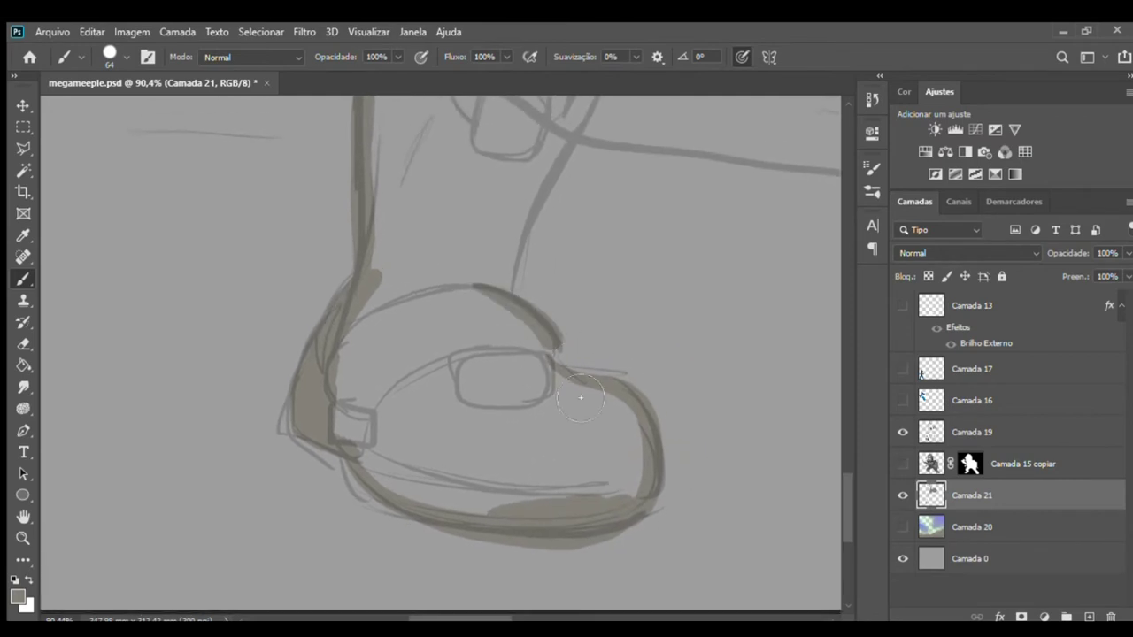
{"action": "left_click_drag", "start_coordinate": [560, 407], "coordinate": [558, 345]}
{"action": "key", "text": "ctrl+z"}
{"action": "key", "text": "ctrl+shift+z"}
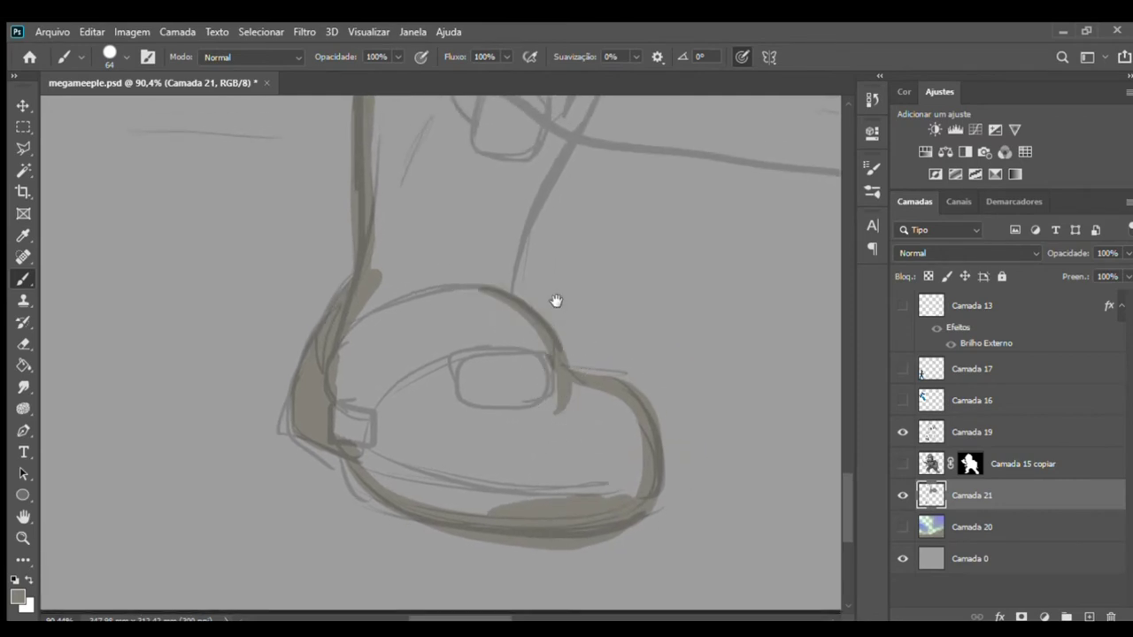
{"action": "scroll", "coordinate": [554, 303], "scroll_direction": "up", "scroll_amount": 3}
{"action": "scroll", "coordinate": [554, 304], "scroll_direction": "right", "scroll_amount": 2}
- Trace the leg's right edge thickly and remove the overly thick pant-cuff stroke
{"action": "left_click_drag", "start_coordinate": [545, 159], "coordinate": [429, 465]}
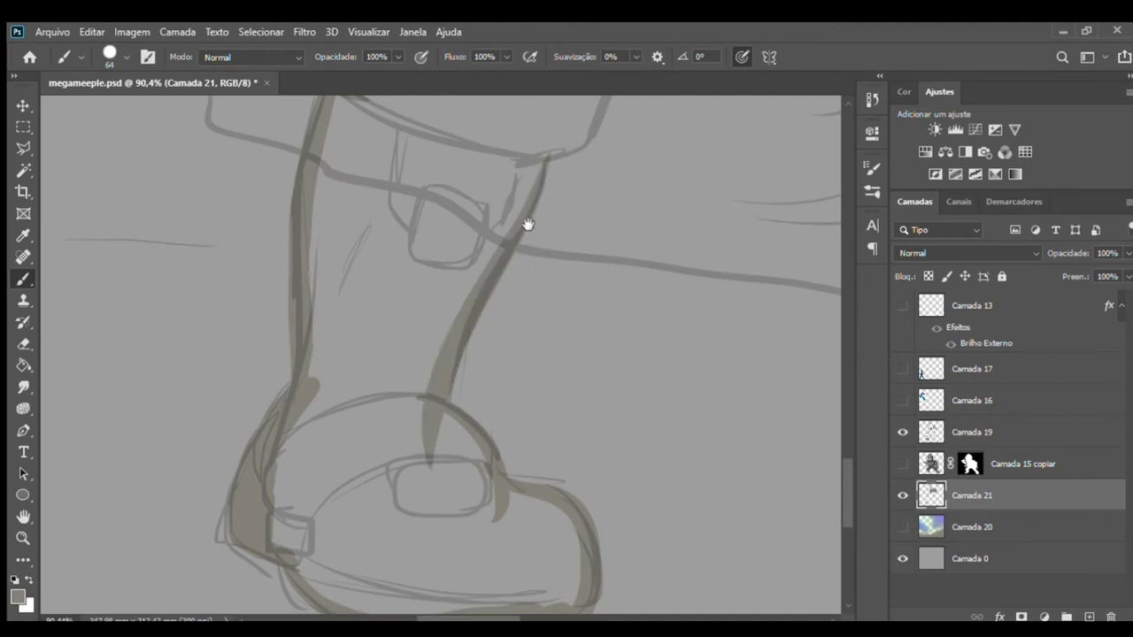
{"action": "left_click_drag", "start_coordinate": [527, 223], "coordinate": [430, 446]}
{"action": "mouse_move", "coordinate": [423, 385]}
{"action": "left_mouse_down"}
{"action": "mouse_move", "coordinate": [524, 301]}
{"action": "mouse_move", "coordinate": [494, 375]}
{"action": "mouse_move", "coordinate": [421, 387]}
{"action": "left_mouse_up"}
{"action": "key", "text": "ctrl+z"}
{"action": "scroll", "coordinate": [505, 293], "scroll_direction": "down", "scroll_amount": 3}
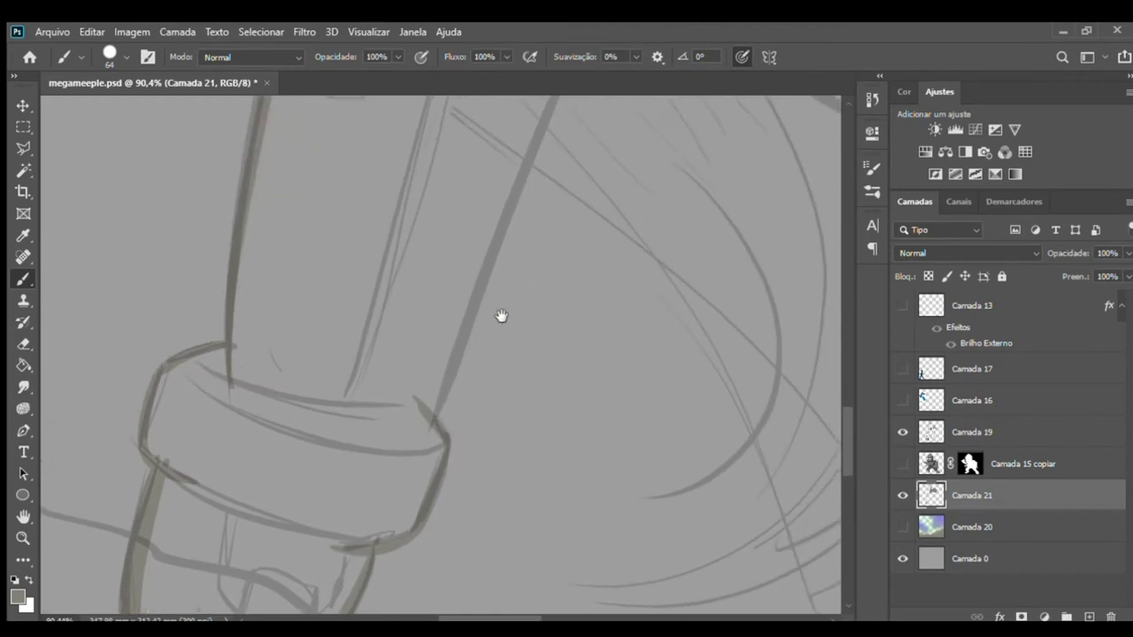
{"action": "key", "text": "z"}
{"action": "scroll", "coordinate": [496, 319], "scroll_direction": "up", "scroll_amount": 2}
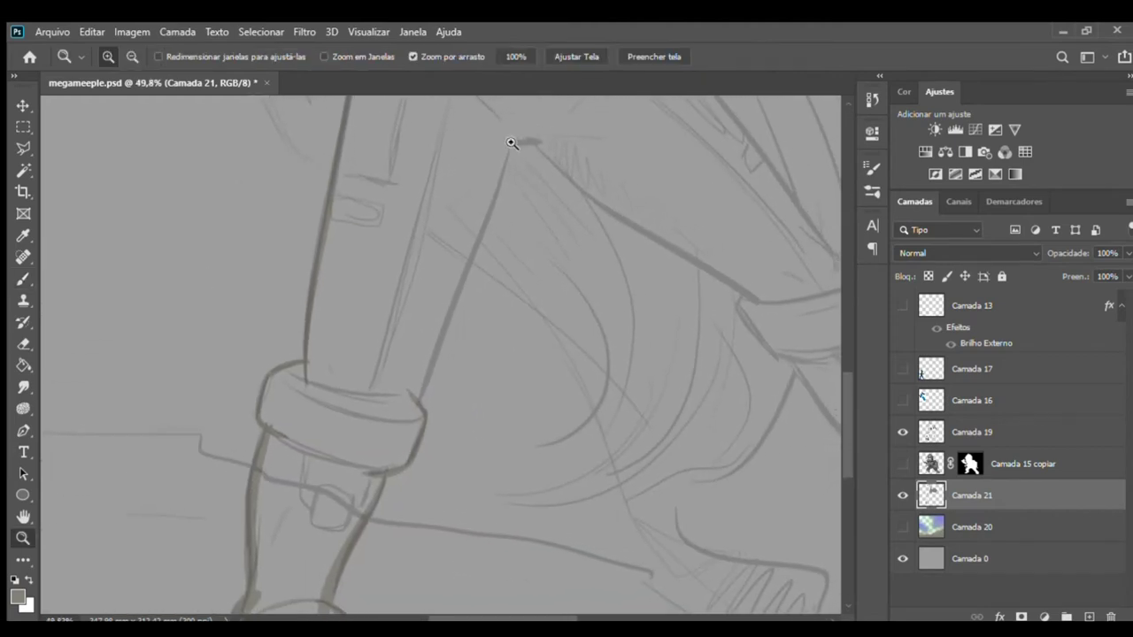
- Draw and redraw long diagonal outline strokes running down to the cuff
{"action": "key", "text": "b"}
{"action": "mouse_move", "coordinate": [504, 142]}
{"action": "left_mouse_down"}
{"action": "mouse_move", "coordinate": [593, 134]}
{"action": "mouse_move", "coordinate": [418, 409]}
{"action": "mouse_move", "coordinate": [507, 147]}
{"action": "mouse_move", "coordinate": [394, 395]}
{"action": "left_mouse_up"}
{"action": "key", "text": "ctrl+z"}
{"action": "key", "text": "ctrl+z"}
{"action": "key", "text": "ctrl+z"}
{"action": "left_click_drag", "start_coordinate": [509, 147], "coordinate": [418, 395]}
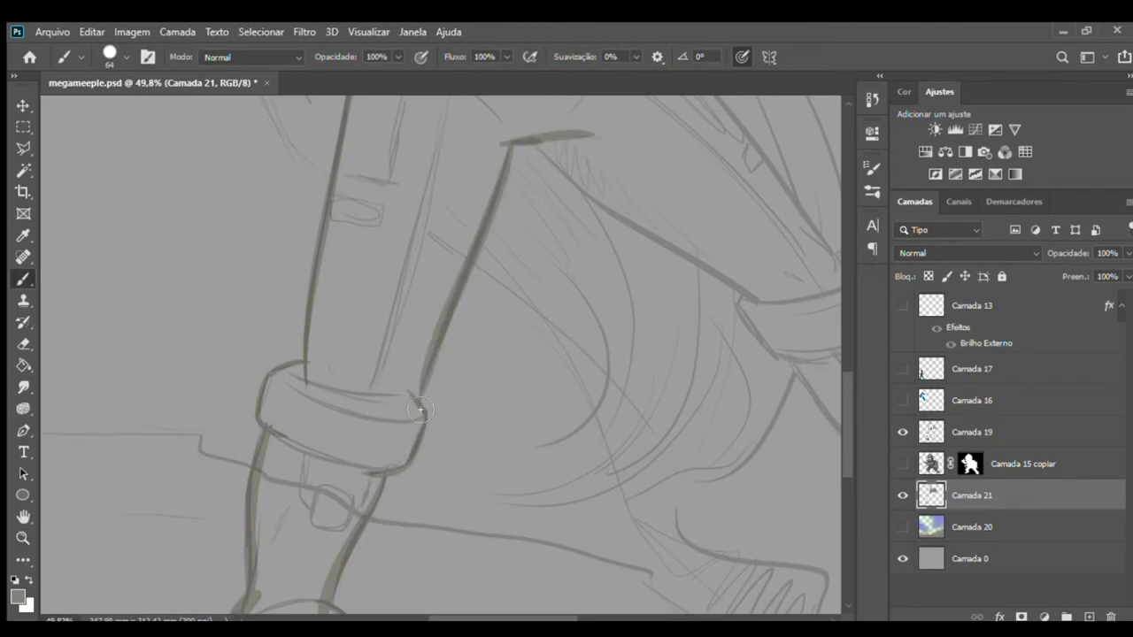
{"action": "left_click_drag", "start_coordinate": [446, 363], "coordinate": [300, 467]}
{"action": "left_click_drag", "start_coordinate": [390, 247], "coordinate": [651, 422]}
{"action": "key", "text": "ctrl+z"}
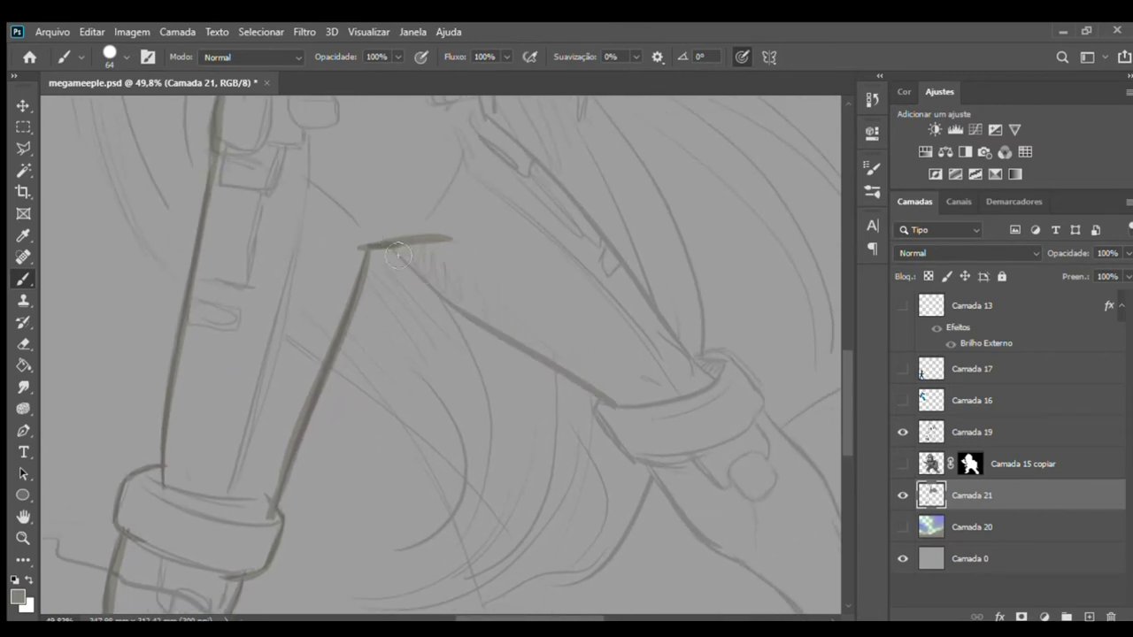
{"action": "left_click_drag", "start_coordinate": [391, 248], "coordinate": [740, 512]}
{"action": "mouse_move", "coordinate": [483, 317]}
{"action": "left_mouse_down"}
{"action": "mouse_move", "coordinate": [658, 439]}
{"action": "mouse_move", "coordinate": [513, 322]}
{"action": "left_mouse_up"}
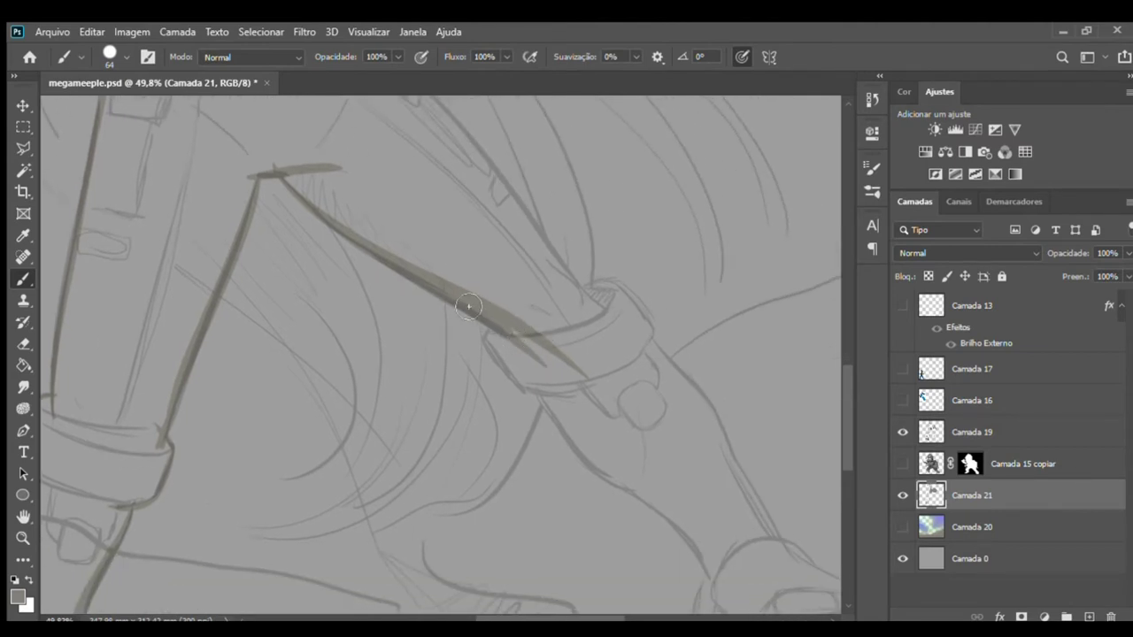
- Outline the cuff's lower edge and the arm's lower and right edges, redoing stray strokes
{"action": "left_click_drag", "start_coordinate": [496, 347], "coordinate": [600, 395]}
{"action": "mouse_move", "coordinate": [617, 294]}
{"action": "left_mouse_down"}
{"action": "mouse_move", "coordinate": [607, 398]}
{"action": "mouse_move", "coordinate": [543, 324]}
{"action": "mouse_move", "coordinate": [510, 307]}
{"action": "mouse_move", "coordinate": [600, 443]}
{"action": "left_mouse_up"}
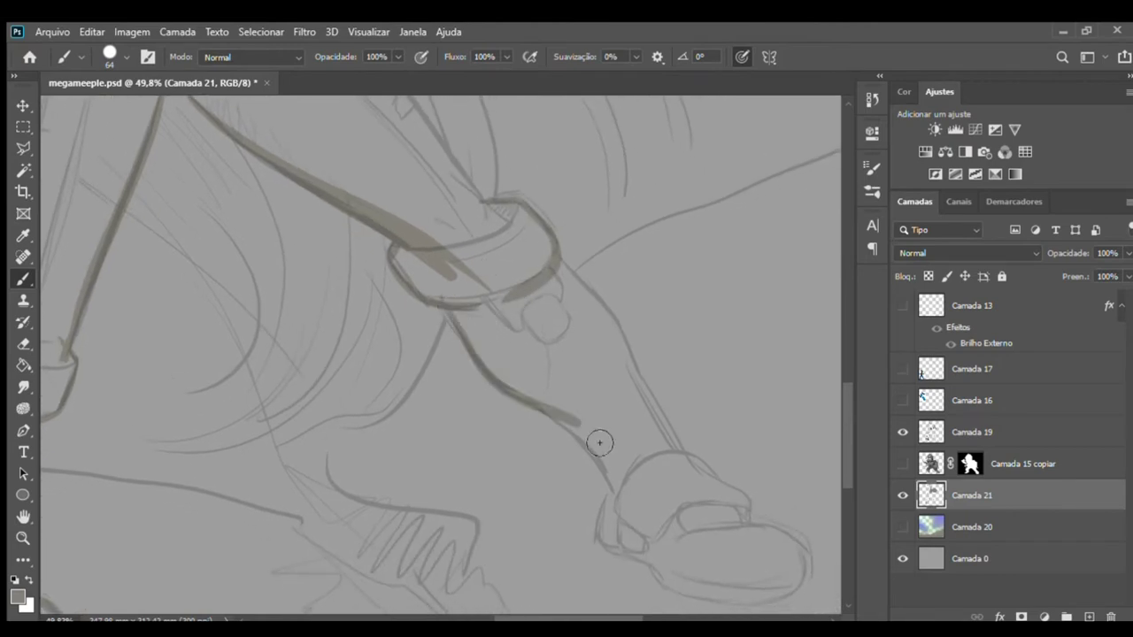
{"action": "key", "text": "ctrl+z"}
{"action": "left_click_drag", "start_coordinate": [446, 310], "coordinate": [604, 421]}
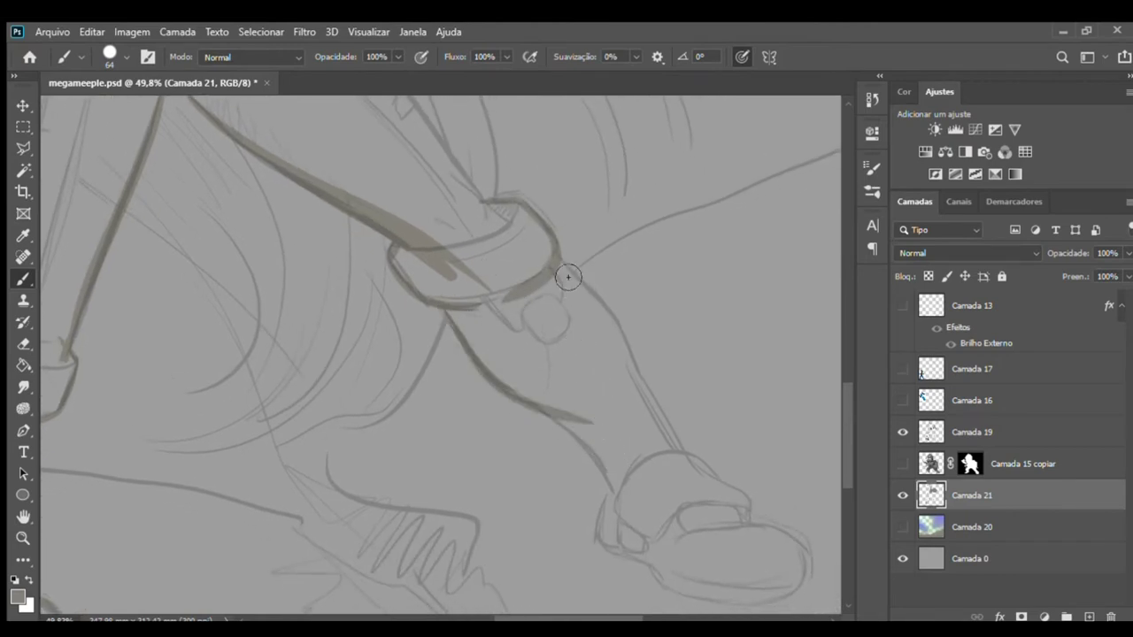
{"action": "left_click_drag", "start_coordinate": [568, 277], "coordinate": [631, 432]}
{"action": "key", "text": "ctrl+z"}
{"action": "left_click_drag", "start_coordinate": [558, 257], "coordinate": [632, 407]}
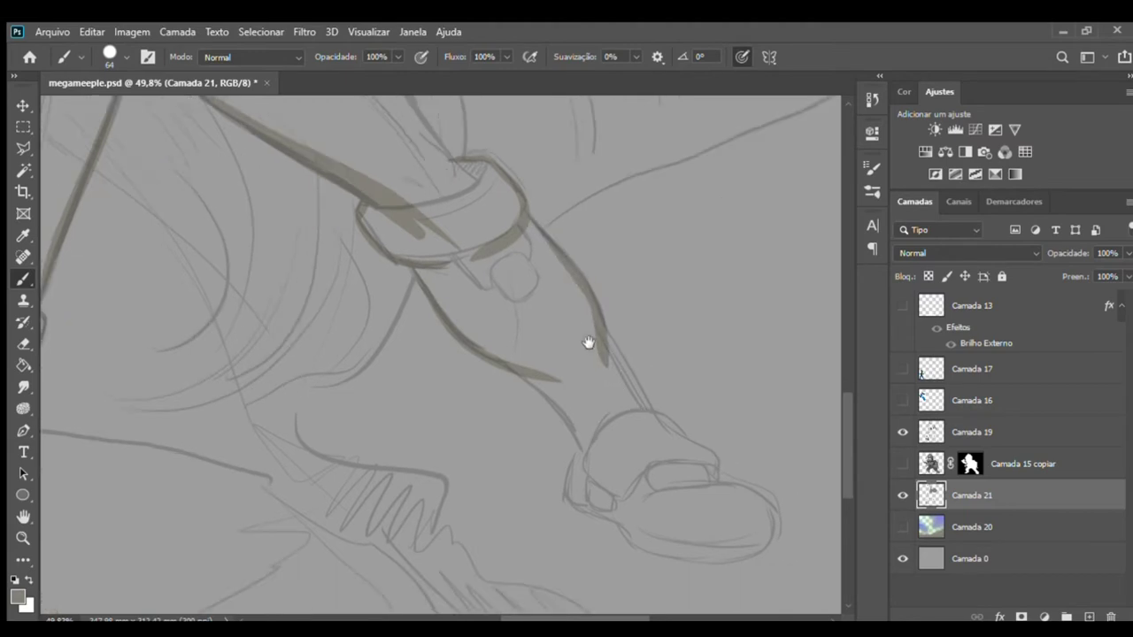
{"action": "scroll", "coordinate": [532, 310], "scroll_direction": "down", "scroll_amount": 3}
- Thicken the arm edges, trace the boot toe contours, and hide sketch layer Camada 19
{"action": "left_click_drag", "start_coordinate": [452, 270], "coordinate": [508, 356]}
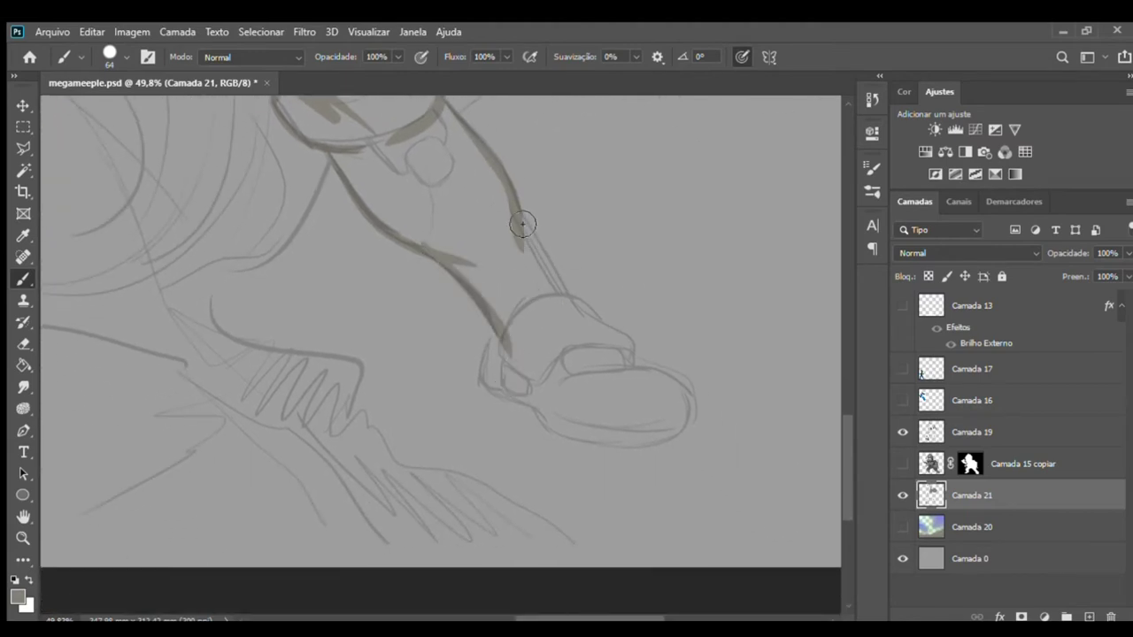
{"action": "left_click_drag", "start_coordinate": [522, 224], "coordinate": [591, 318]}
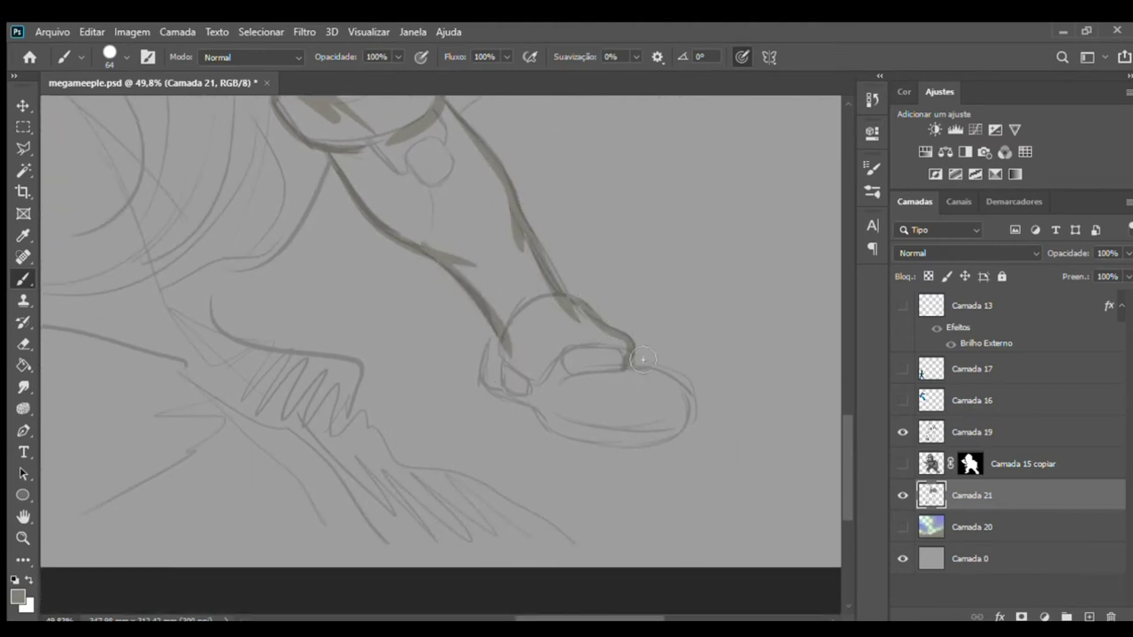
{"action": "left_click_drag", "start_coordinate": [634, 365], "coordinate": [666, 446]}
{"action": "left_click_drag", "start_coordinate": [479, 383], "coordinate": [540, 397]}
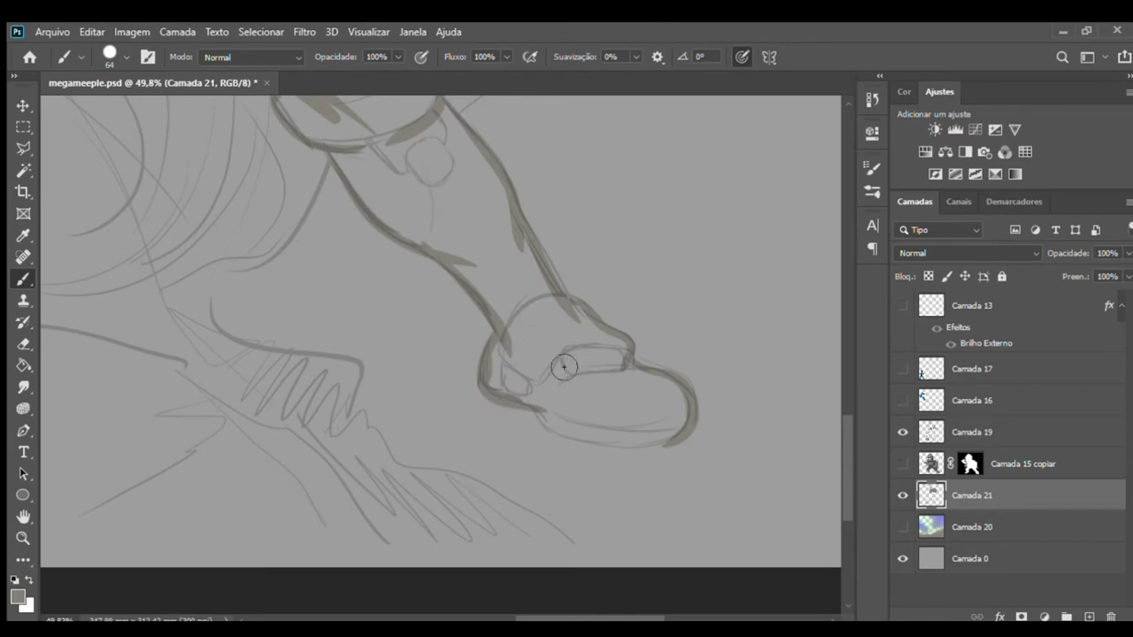
{"action": "mouse_move", "coordinate": [542, 415]}
{"action": "left_mouse_down"}
{"action": "mouse_move", "coordinate": [713, 420]}
{"action": "mouse_move", "coordinate": [542, 420]}
{"action": "mouse_move", "coordinate": [668, 445]}
{"action": "mouse_move", "coordinate": [693, 399]}
{"action": "mouse_move", "coordinate": [859, 445]}
{"action": "left_mouse_up"}
{"action": "key", "text": "ctrl+z"}
{"action": "key", "text": "ctrl+z"}
{"action": "key", "text": "z"}
{"action": "left_click", "coordinate": [902, 435]}
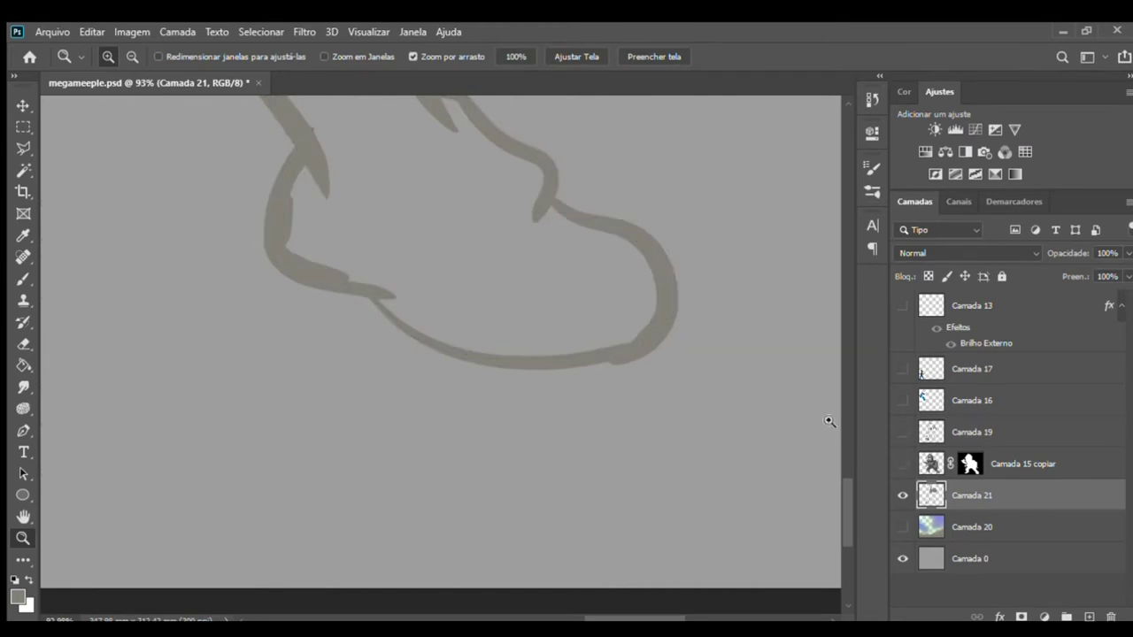
- Smooth the lower edge of the toe outline, then show the sketch layer again
{"action": "left_click_drag", "start_coordinate": [547, 360], "coordinate": [734, 395]}
{"action": "key", "text": "b"}
{"action": "left_click_drag", "start_coordinate": [562, 401], "coordinate": [734, 374]}
{"action": "mouse_move", "coordinate": [550, 322]}
{"action": "left_mouse_down"}
{"action": "mouse_move", "coordinate": [610, 400]}
{"action": "mouse_move", "coordinate": [522, 410]}
{"action": "left_mouse_up"}
{"action": "mouse_move", "coordinate": [461, 257]}
{"action": "left_mouse_down"}
{"action": "mouse_move", "coordinate": [504, 395]}
{"action": "mouse_move", "coordinate": [435, 362]}
{"action": "mouse_move", "coordinate": [405, 268]}
{"action": "mouse_move", "coordinate": [375, 294]}
{"action": "mouse_move", "coordinate": [346, 267]}
{"action": "mouse_move", "coordinate": [484, 245]}
{"action": "mouse_move", "coordinate": [440, 346]}
{"action": "mouse_move", "coordinate": [399, 286]}
{"action": "mouse_move", "coordinate": [466, 277]}
{"action": "left_mouse_up"}
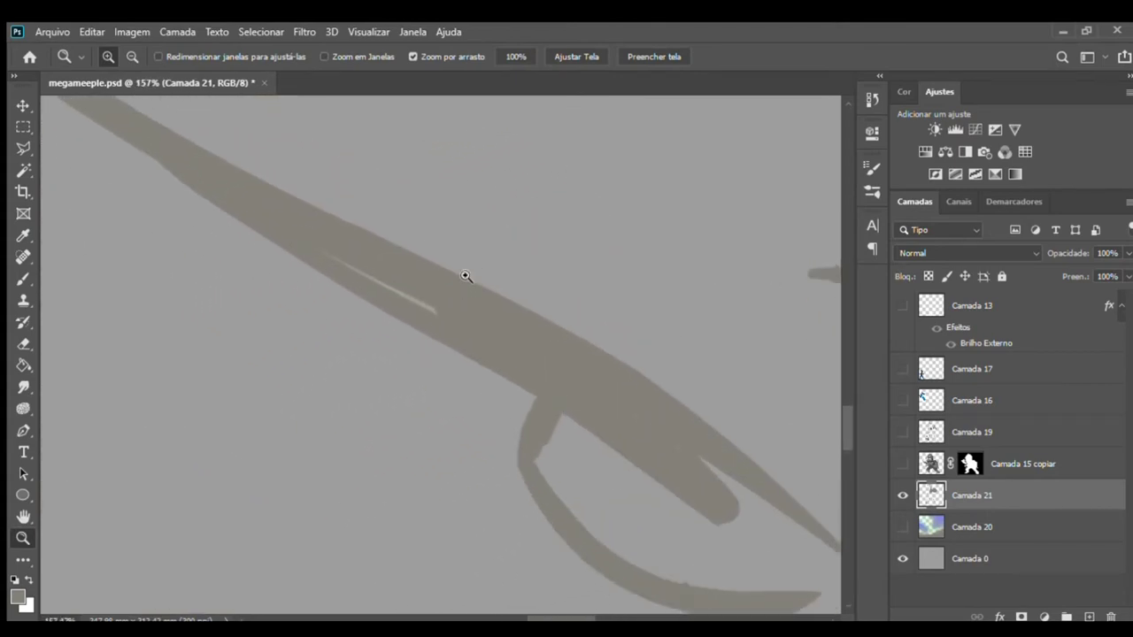
{"action": "key", "text": "b"}
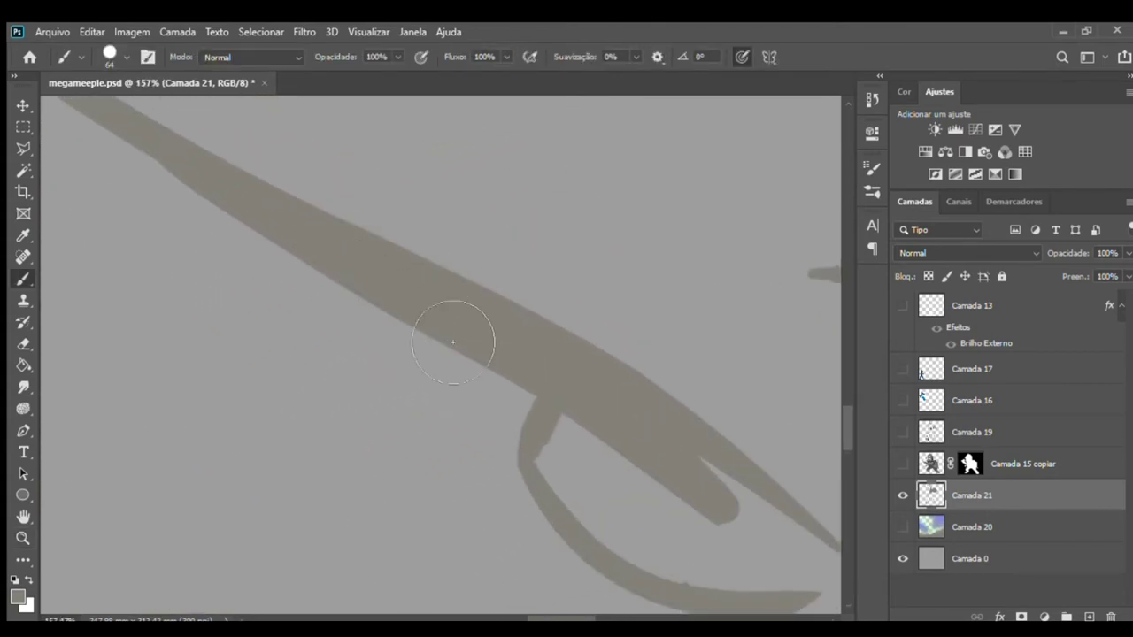
{"action": "key", "text": "z"}
{"action": "mouse_move", "coordinate": [552, 372]}
{"action": "left_mouse_down"}
{"action": "mouse_move", "coordinate": [395, 326]}
{"action": "mouse_move", "coordinate": [445, 395]}
{"action": "mouse_move", "coordinate": [419, 385]}
{"action": "mouse_move", "coordinate": [397, 524]}
{"action": "mouse_move", "coordinate": [455, 525]}
{"action": "mouse_move", "coordinate": [463, 420]}
{"action": "mouse_move", "coordinate": [428, 453]}
{"action": "mouse_move", "coordinate": [349, 435]}
{"action": "mouse_move", "coordinate": [393, 463]}
{"action": "mouse_move", "coordinate": [393, 359]}
{"action": "mouse_move", "coordinate": [372, 460]}
{"action": "mouse_move", "coordinate": [252, 535]}
{"action": "left_mouse_up"}
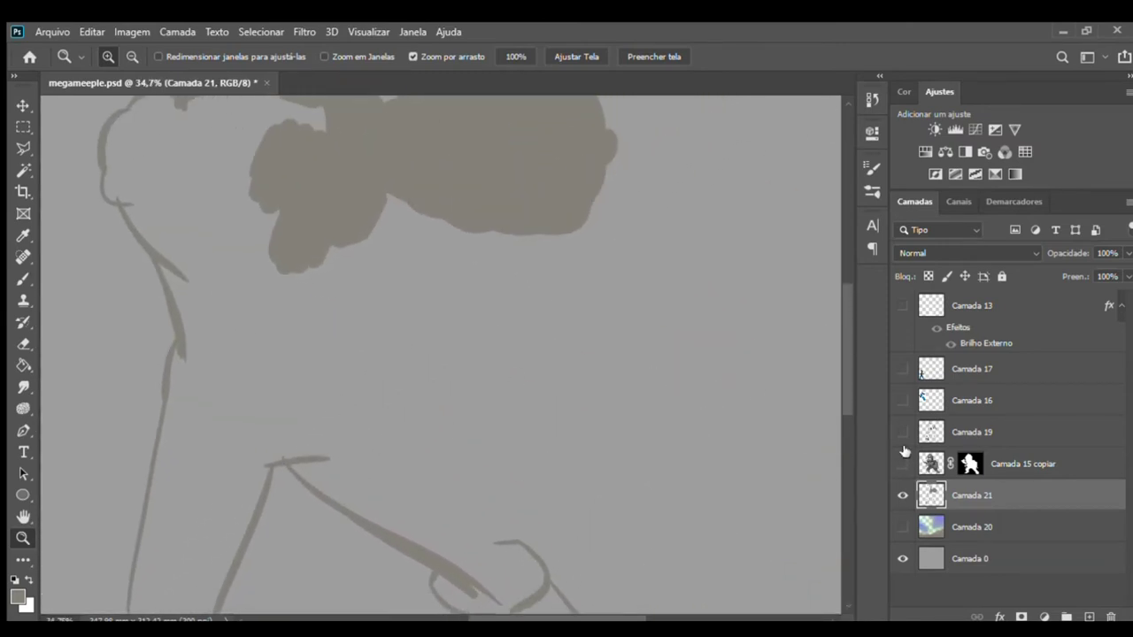
{"action": "left_click", "coordinate": [904, 433]}
- Add and thicken outline strokes under the hair, along the body and diagonal leg edge
{"action": "mouse_move", "coordinate": [307, 283]}
{"action": "left_mouse_down"}
{"action": "mouse_move", "coordinate": [329, 261]}
{"action": "mouse_move", "coordinate": [362, 256]}
{"action": "left_mouse_up"}
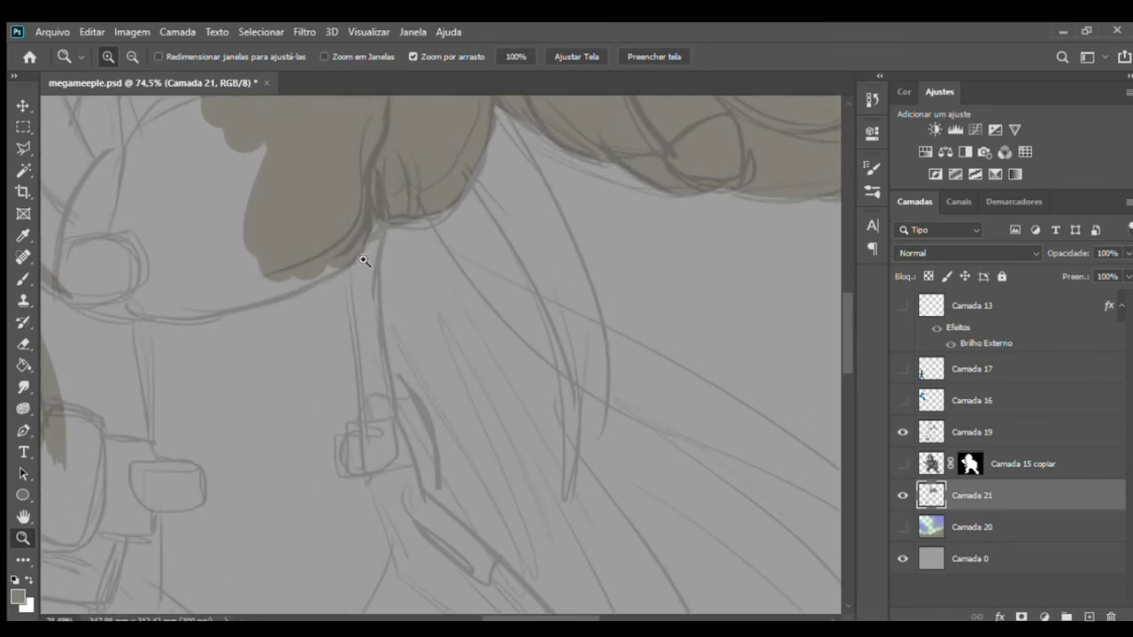
{"action": "key", "text": "b"}
{"action": "left_click_drag", "start_coordinate": [405, 226], "coordinate": [350, 346]}
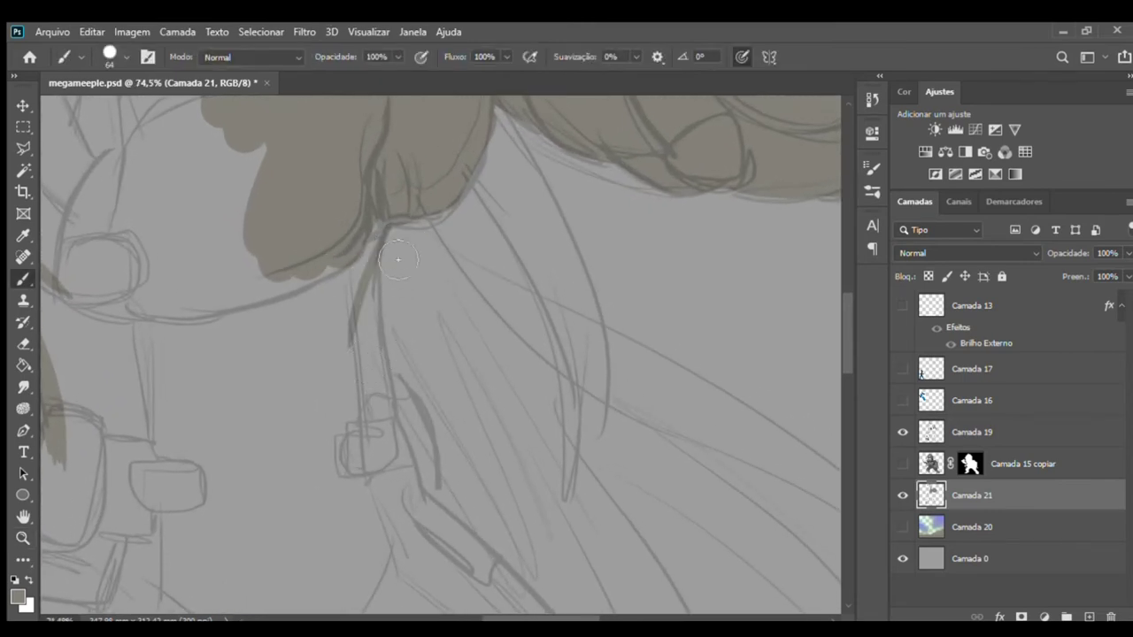
{"action": "left_click_drag", "start_coordinate": [383, 230], "coordinate": [394, 438]}
{"action": "left_click_drag", "start_coordinate": [398, 377], "coordinate": [439, 496]}
{"action": "left_click_drag", "start_coordinate": [485, 538], "coordinate": [427, 321]}
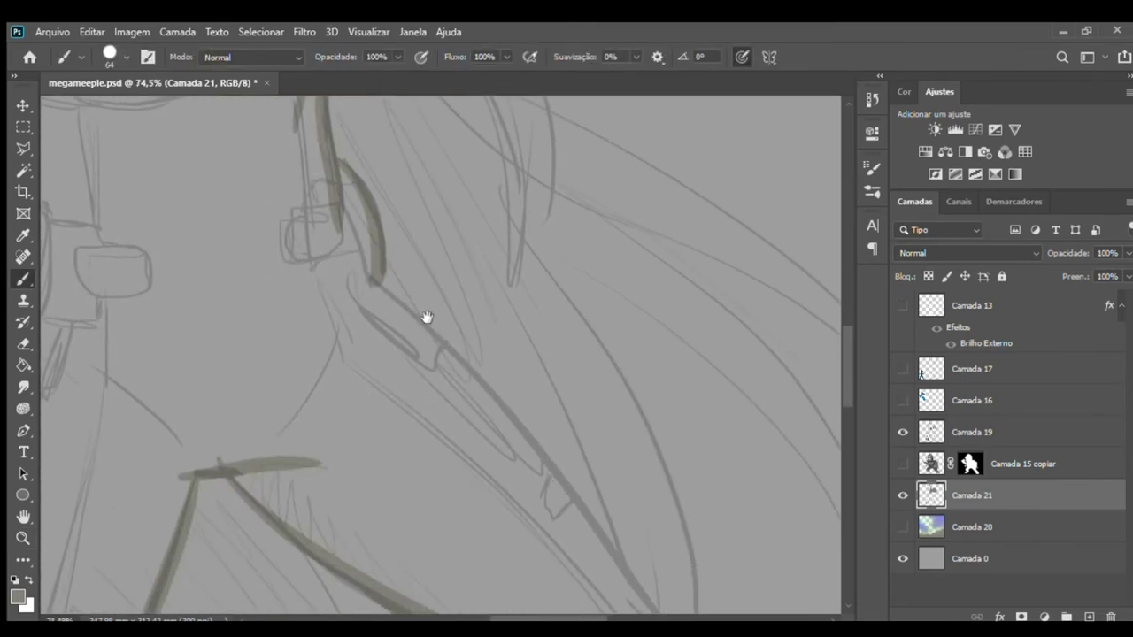
{"action": "mouse_move", "coordinate": [367, 276]}
{"action": "left_mouse_down"}
{"action": "mouse_move", "coordinate": [634, 595]}
{"action": "mouse_move", "coordinate": [511, 331]}
{"action": "left_mouse_up"}
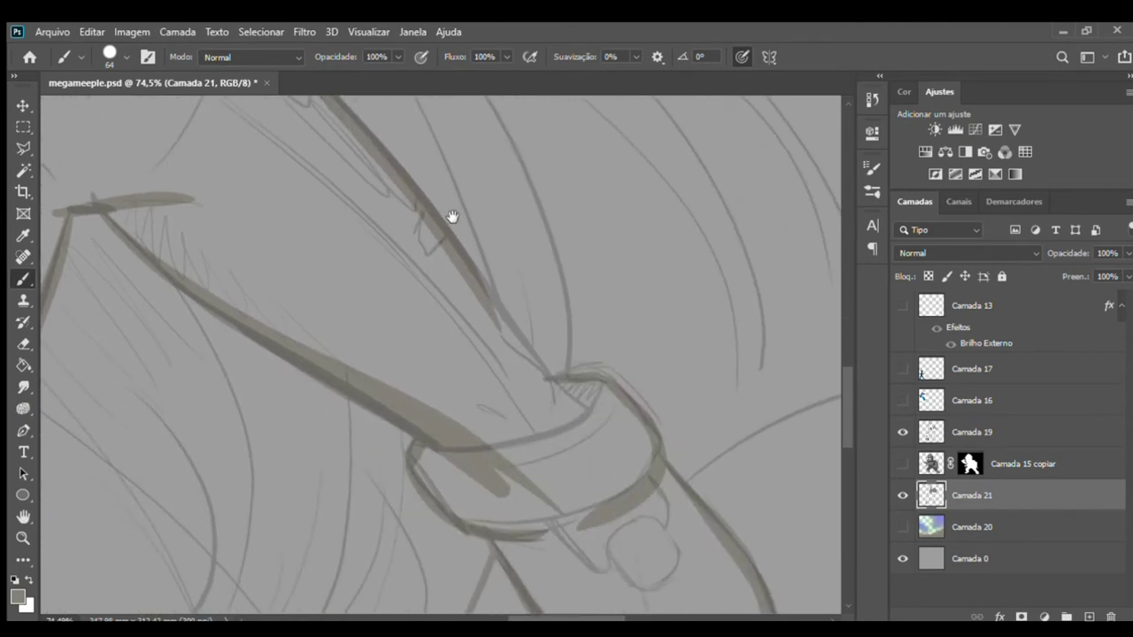
{"action": "mouse_move", "coordinate": [485, 280]}
{"action": "left_mouse_down"}
{"action": "mouse_move", "coordinate": [566, 398]}
{"action": "mouse_move", "coordinate": [552, 380]}
{"action": "mouse_move", "coordinate": [470, 372]}
{"action": "left_mouse_up"}
- Hide the sketch and fill the figure silhouette with solid grey-brown using the Paint Bucket
{"action": "key", "text": "z"}
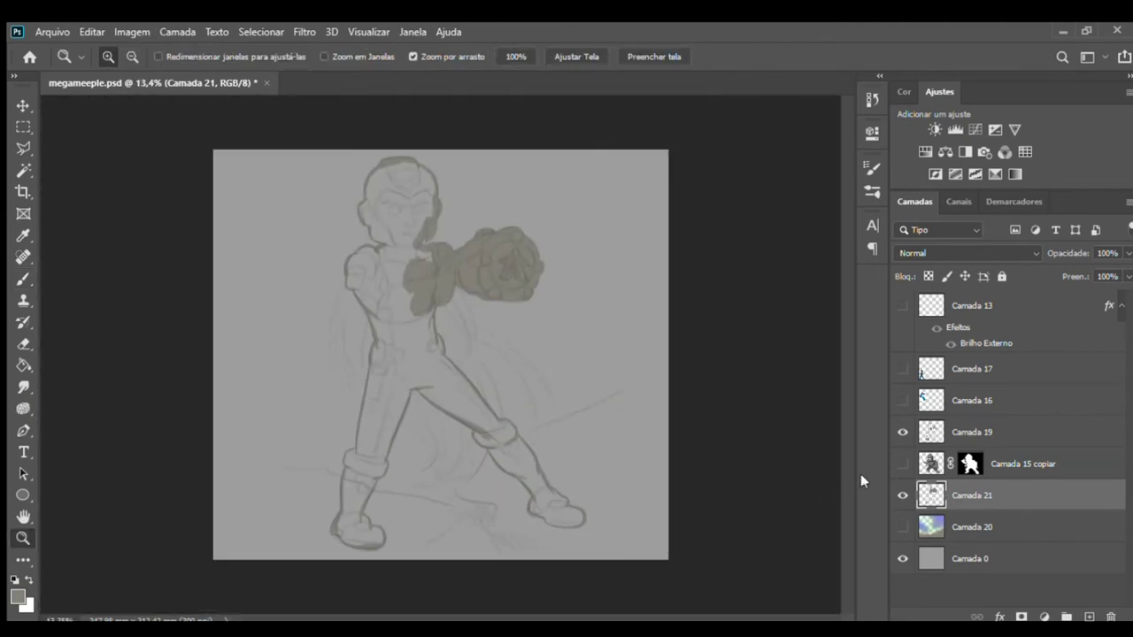
{"action": "left_click", "coordinate": [903, 435]}
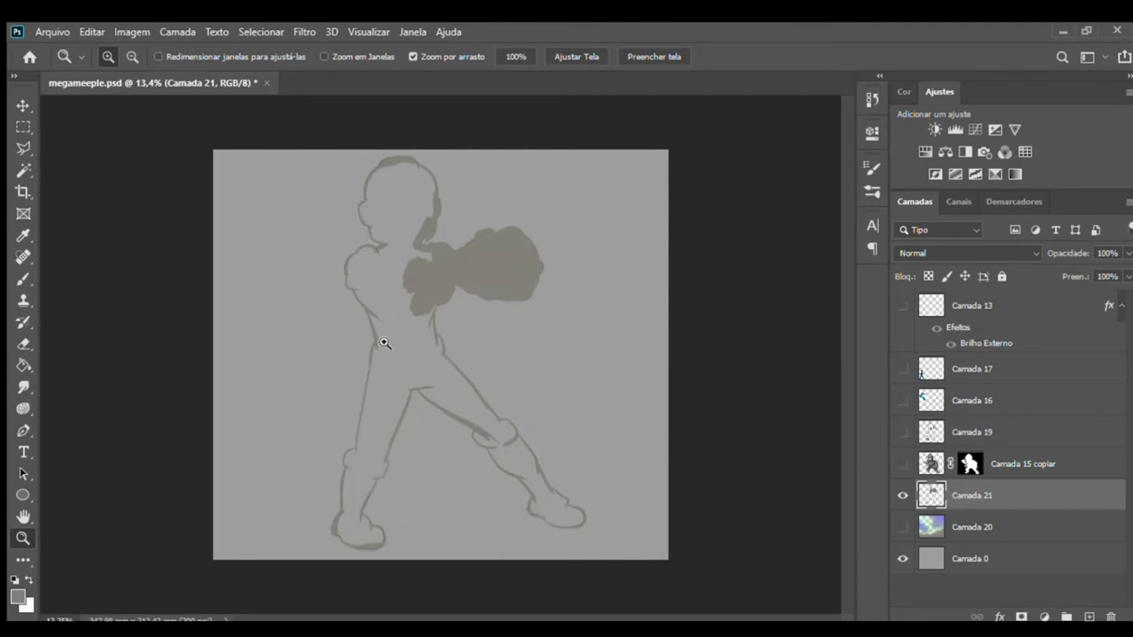
{"action": "left_click_drag", "start_coordinate": [390, 344], "coordinate": [443, 349]}
{"action": "key", "text": "g"}
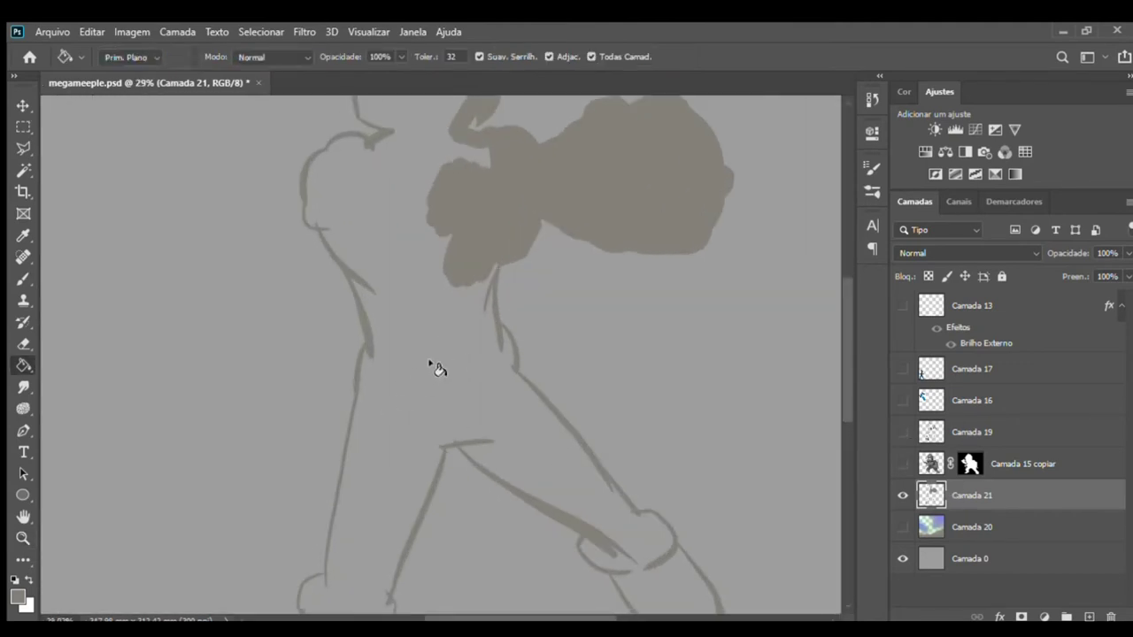
{"action": "left_click_drag", "start_coordinate": [438, 280], "coordinate": [434, 329]}
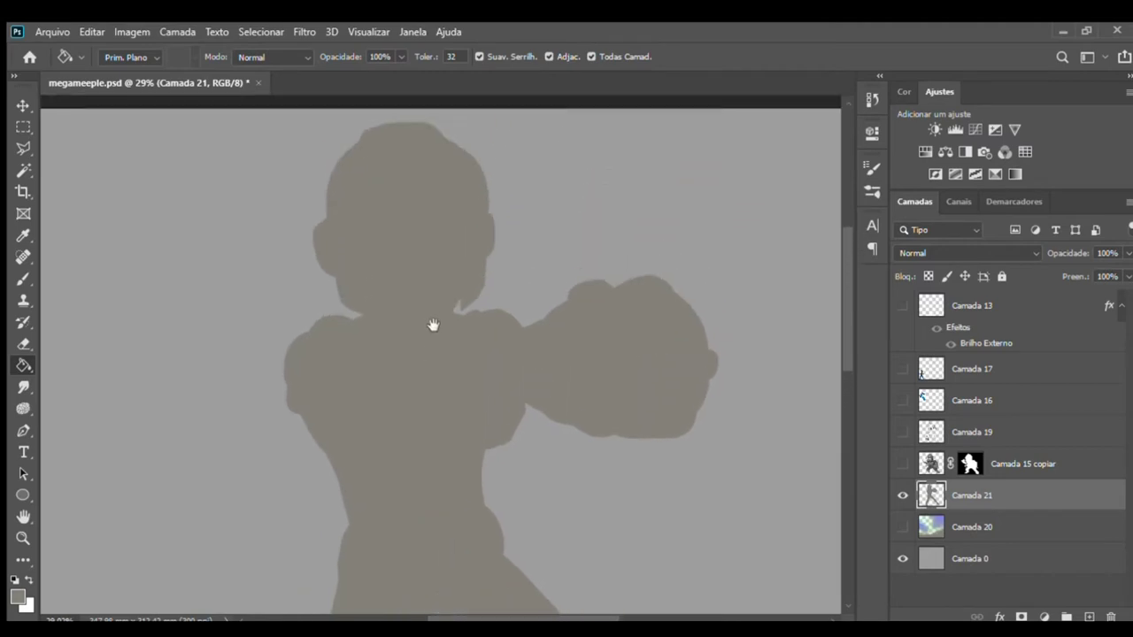
{"action": "key", "text": "z"}
{"action": "mouse_move", "coordinate": [362, 278]}
{"action": "left_mouse_down"}
{"action": "mouse_move", "coordinate": [463, 293]}
{"action": "mouse_move", "coordinate": [413, 299]}
{"action": "mouse_move", "coordinate": [366, 327]}
{"action": "mouse_move", "coordinate": [435, 243]}
{"action": "mouse_move", "coordinate": [428, 311]}
{"action": "left_mouse_up"}
- Show the sketch over the filled figure and add a new empty shading layer
{"action": "left_click", "coordinate": [903, 433]}
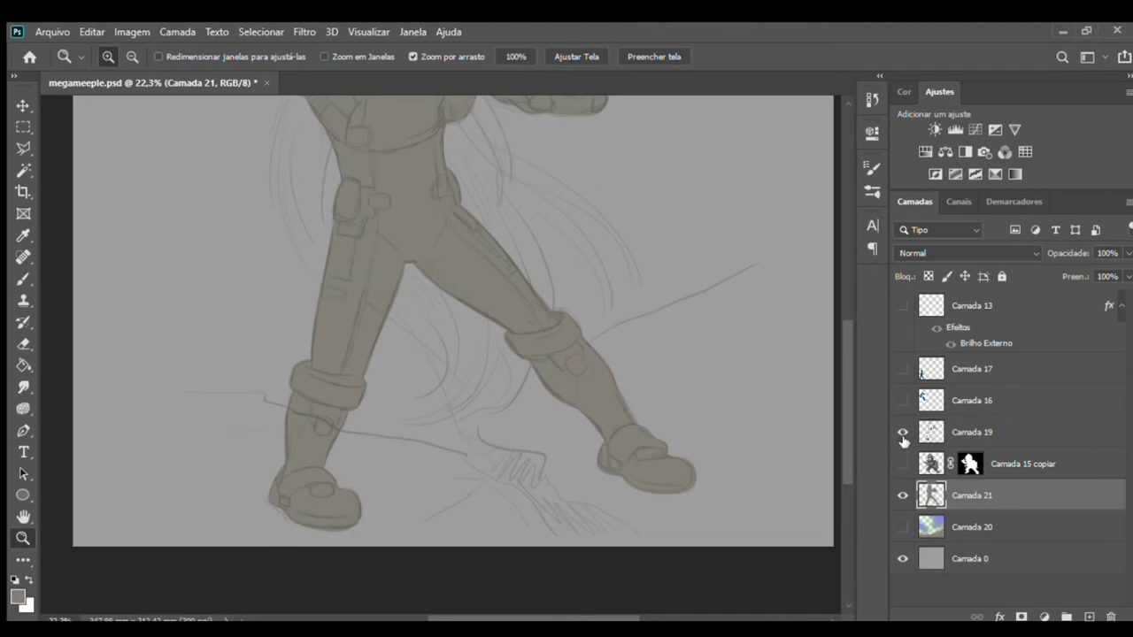
{"action": "left_click_drag", "start_coordinate": [502, 293], "coordinate": [513, 357]}
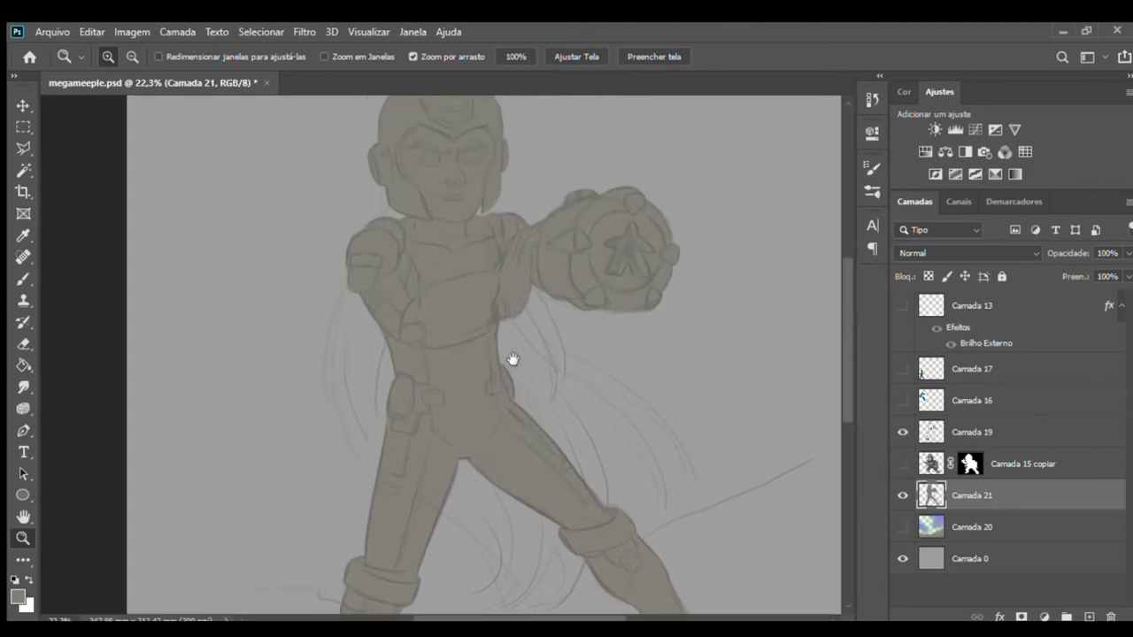
{"action": "left_click_drag", "start_coordinate": [434, 221], "coordinate": [495, 245]}
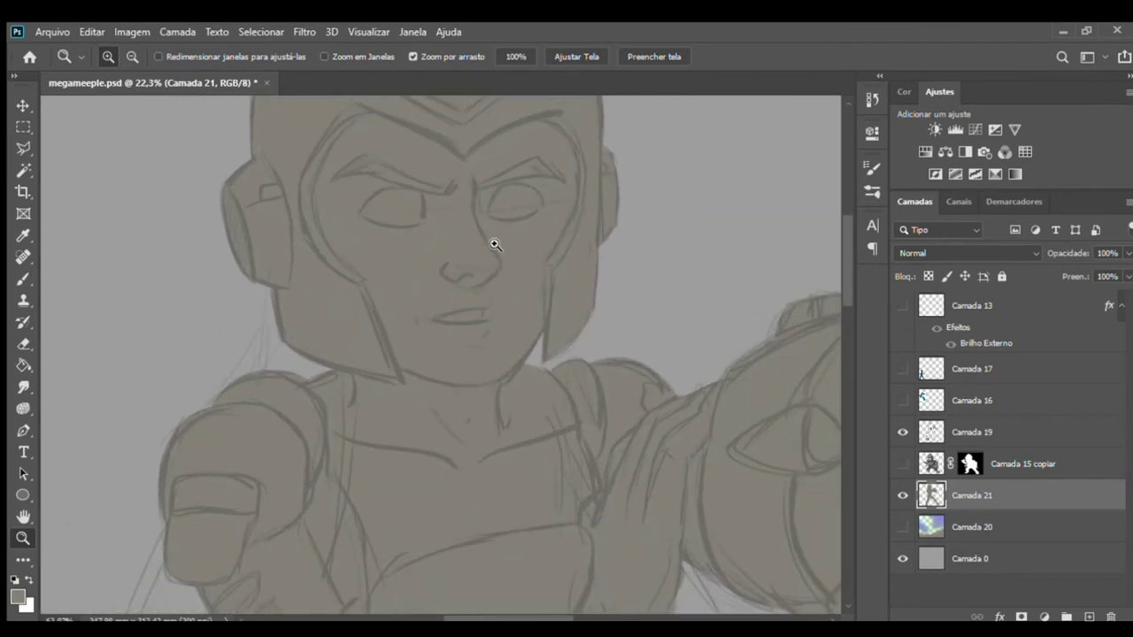
{"action": "left_click_drag", "start_coordinate": [521, 243], "coordinate": [470, 250]}
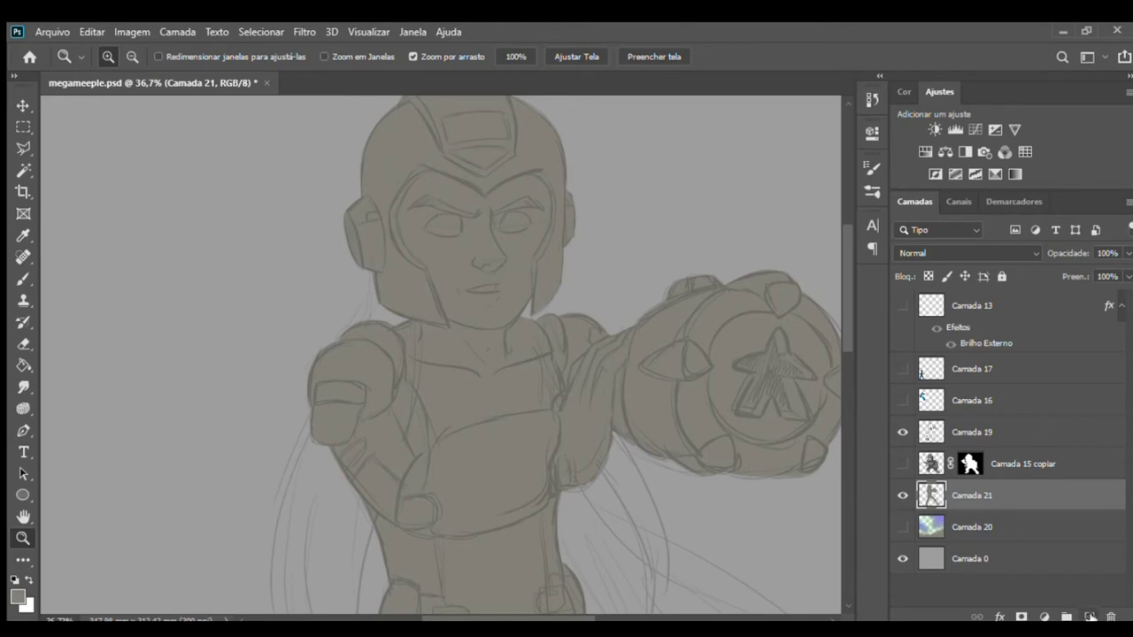
{"action": "left_click", "coordinate": [1091, 616]}
{"action": "key", "text": "alt"}
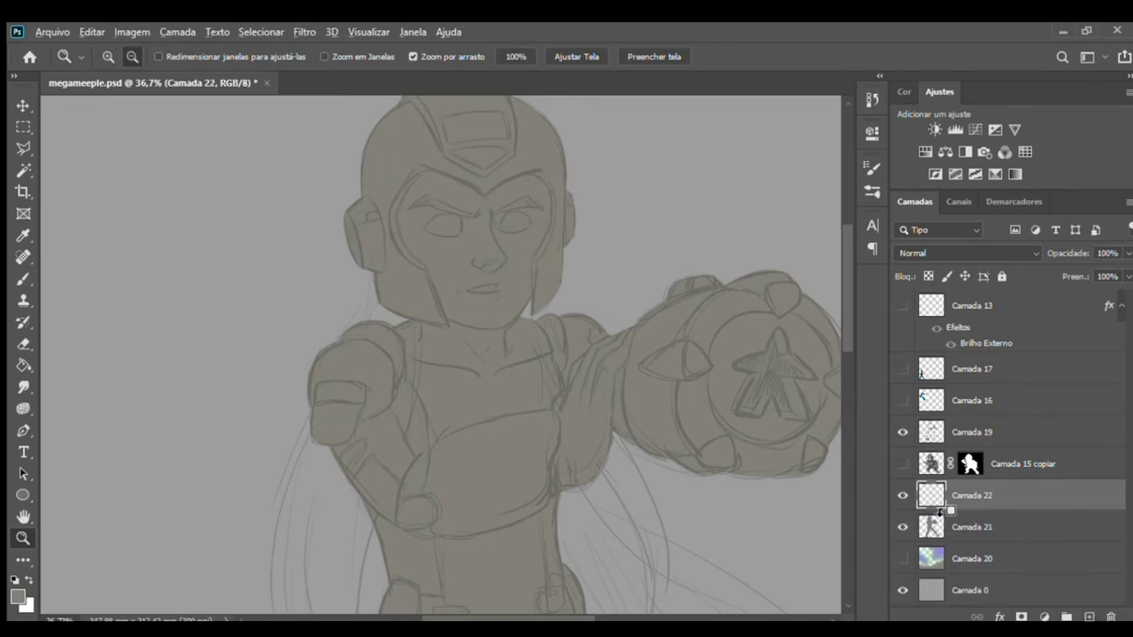
- Clip the new layer to the silhouette and set up a dark brush at size 271
{"action": "left_click", "coordinate": [940, 511], "text": "alt"}
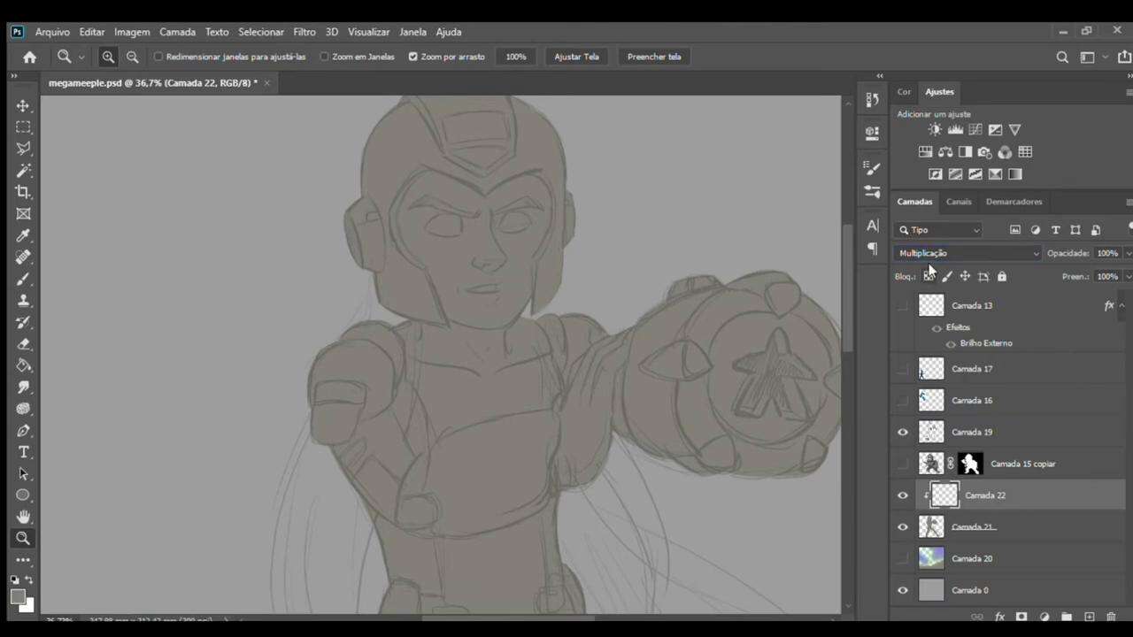
{"action": "key", "text": "b"}
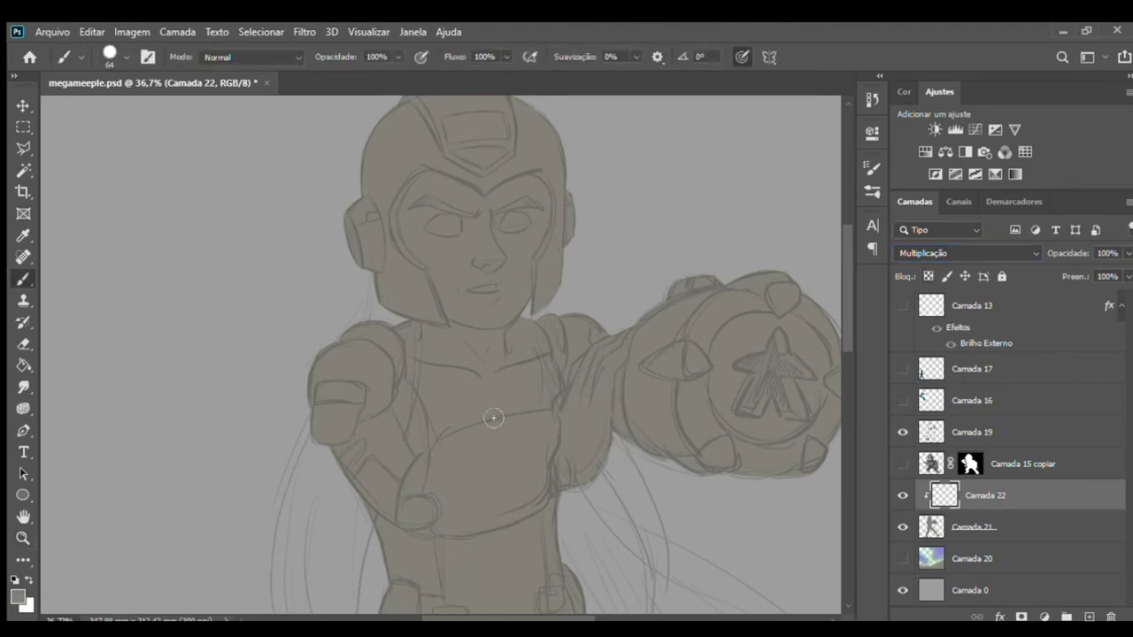
{"action": "right_click", "coordinate": [448, 364], "text": "alt"}
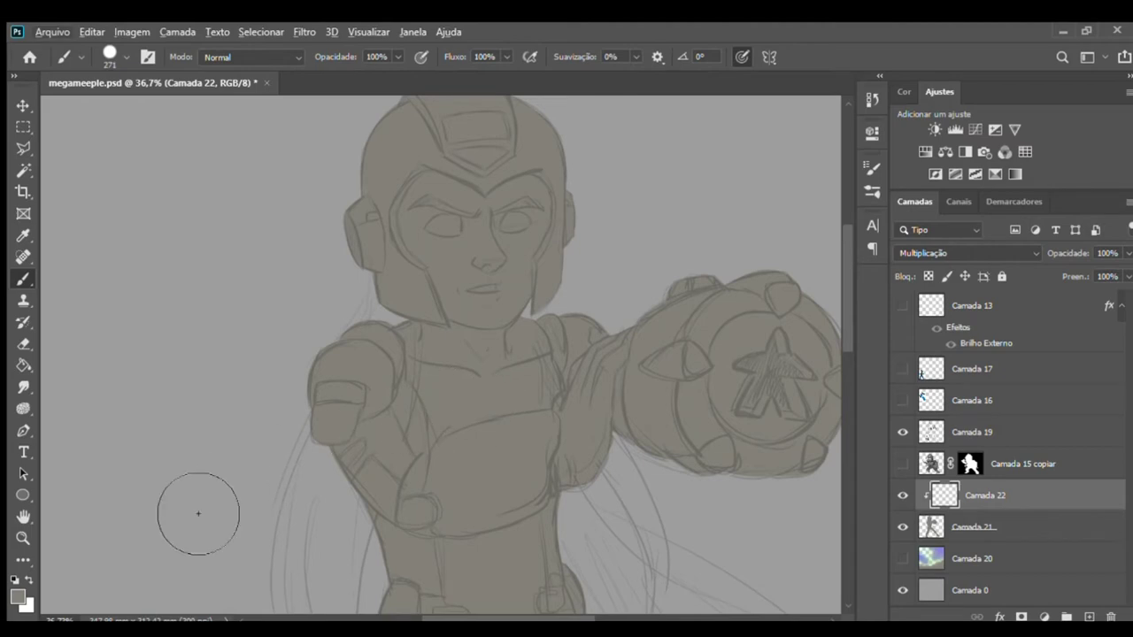
{"action": "key", "text": "i"}
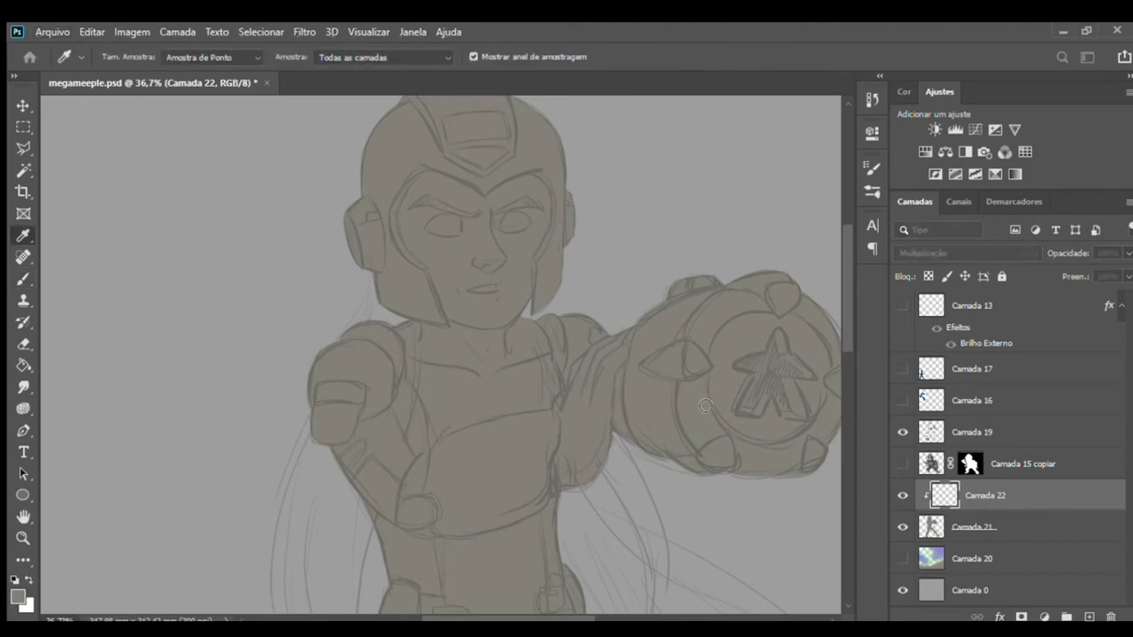
{"action": "key", "text": "b"}
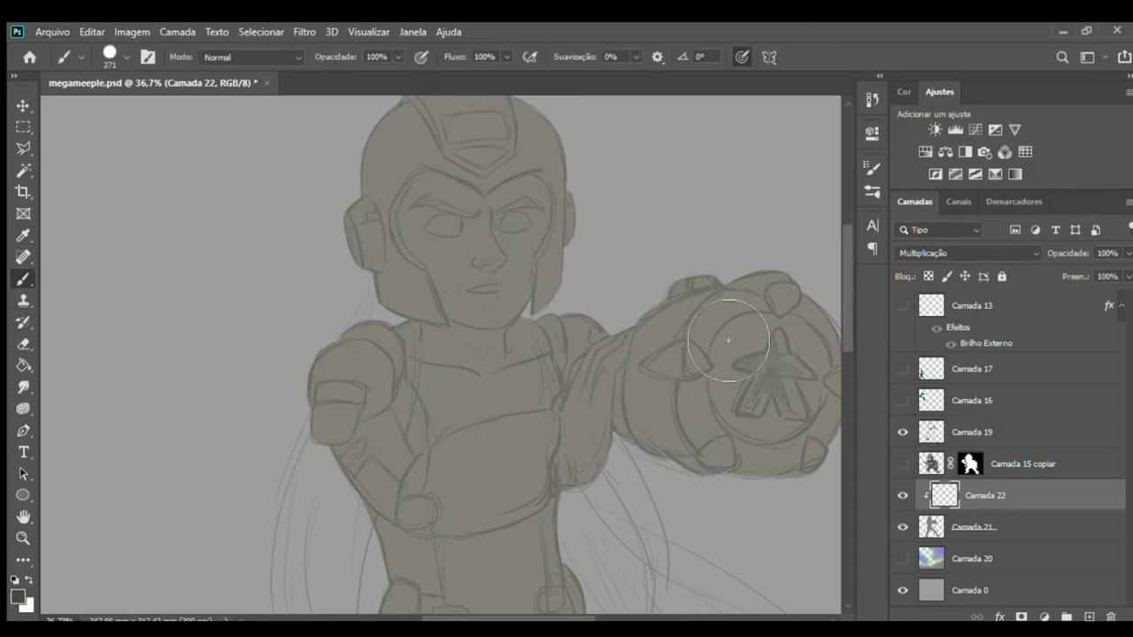
{"action": "left_click_drag", "start_coordinate": [455, 227], "coordinate": [526, 236]}
{"action": "mouse_move", "coordinate": [446, 230]}
{"action": "left_mouse_down"}
{"action": "mouse_move", "coordinate": [417, 284]}
{"action": "mouse_move", "coordinate": [435, 408]}
{"action": "left_mouse_up"}
{"action": "mouse_move", "coordinate": [304, 482]}
{"action": "left_mouse_down"}
{"action": "mouse_move", "coordinate": [316, 486]}
{"action": "mouse_move", "coordinate": [320, 630]}
{"action": "left_mouse_up"}
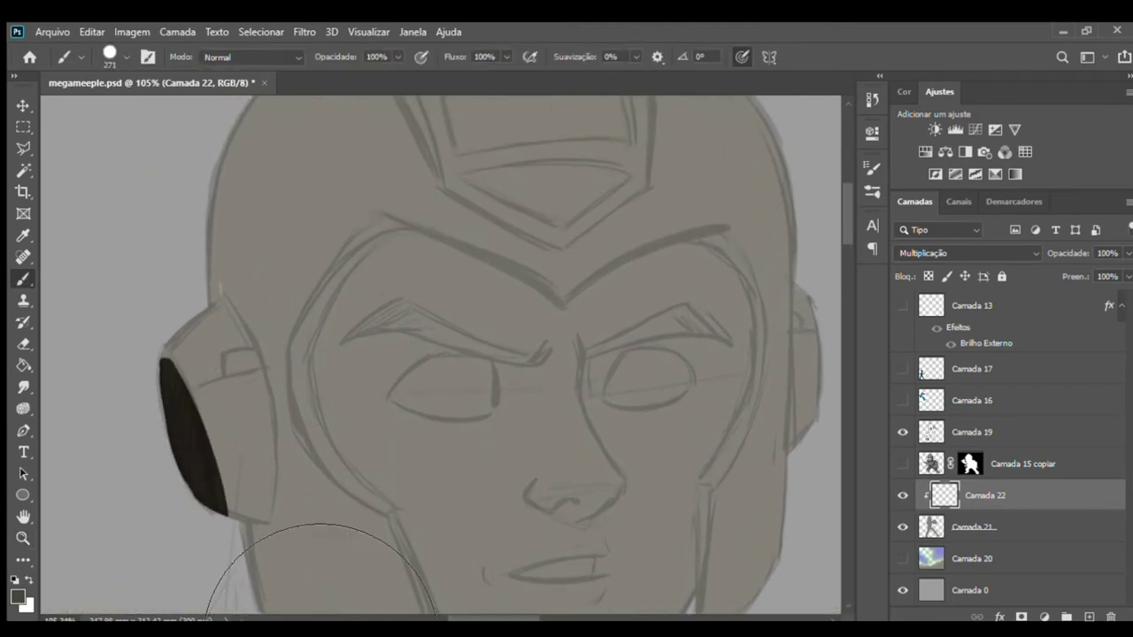
{"action": "key", "text": "ctrl+z"}
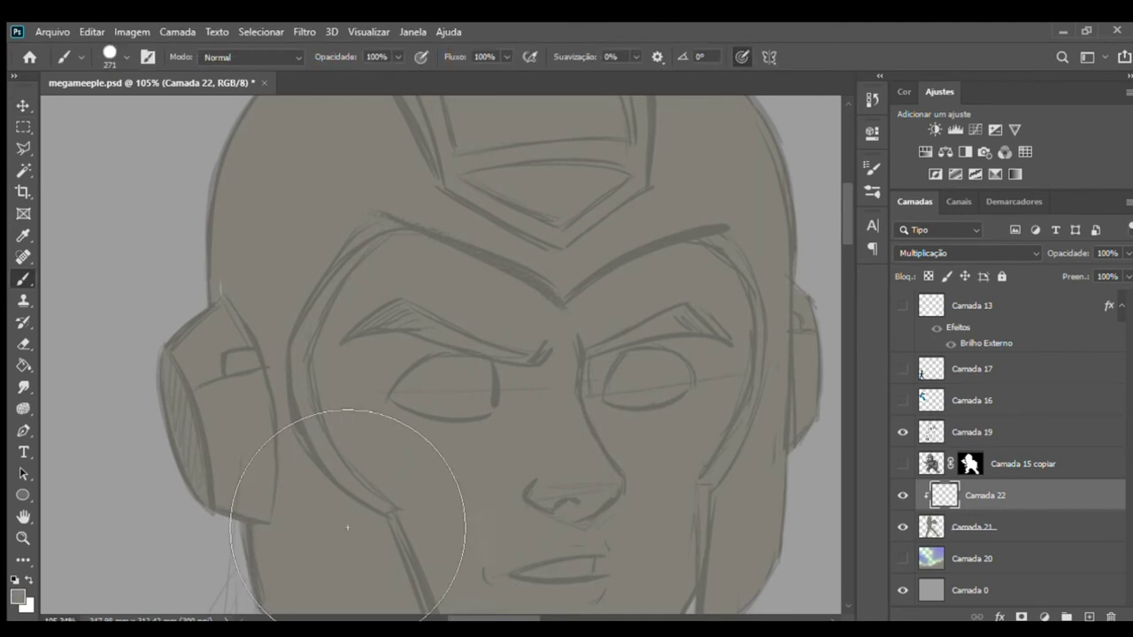
- Paint the dark shadow down the left ear piece on Camada 22, erasing its top and left edge
{"action": "left_click", "coordinate": [936, 521]}
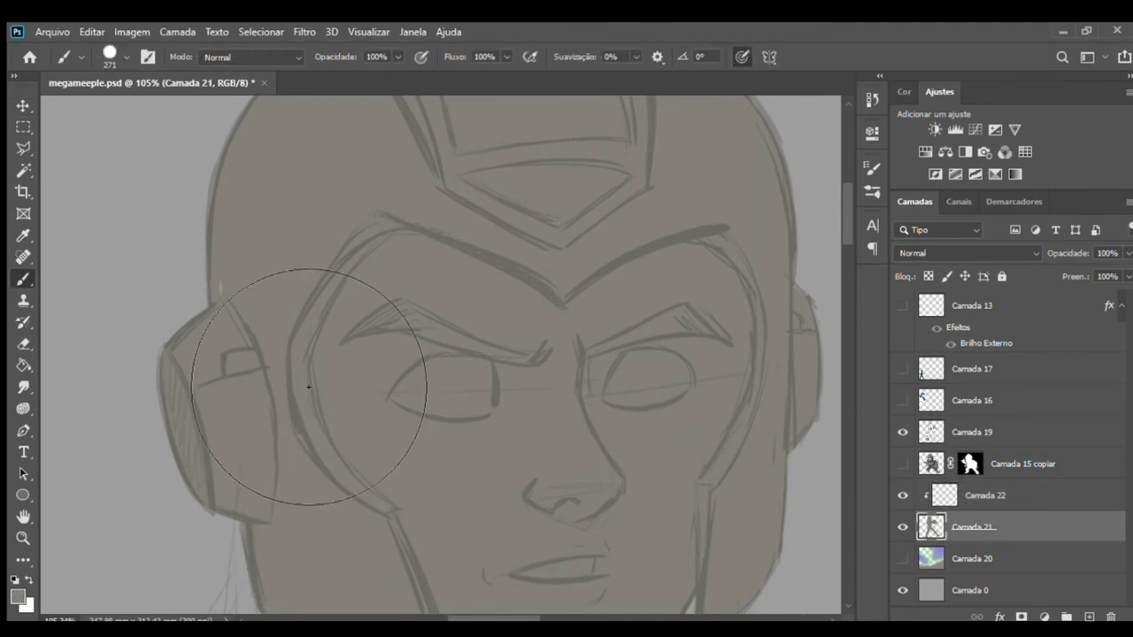
{"action": "left_click", "coordinate": [974, 495]}
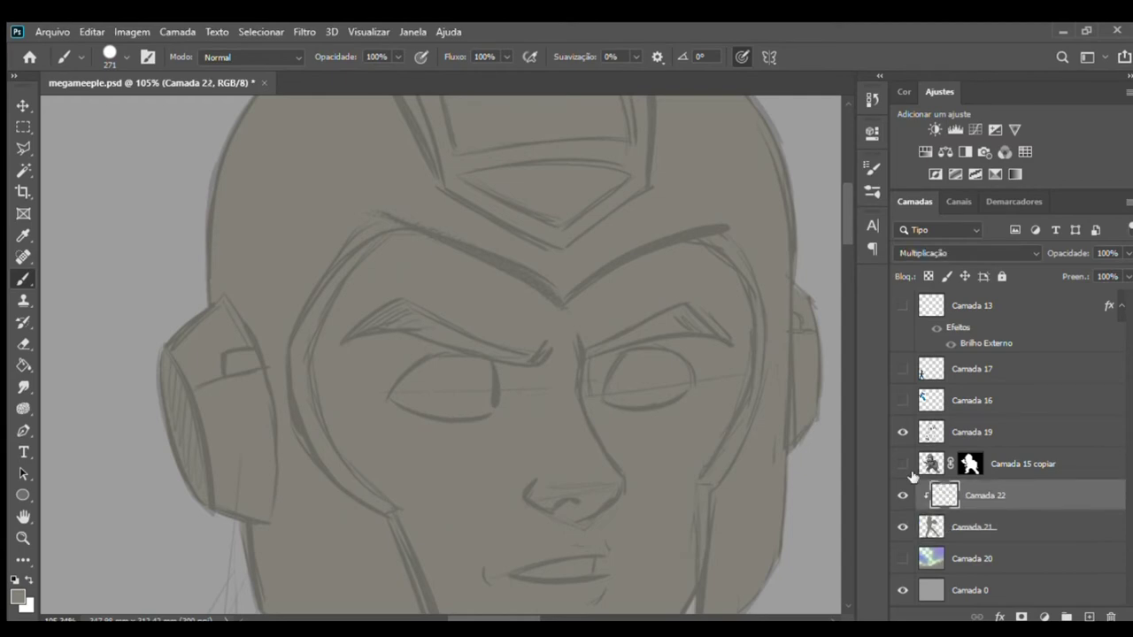
{"action": "left_click_drag", "start_coordinate": [291, 468], "coordinate": [315, 609]}
{"action": "left_click_drag", "start_coordinate": [292, 469], "coordinate": [304, 544]}
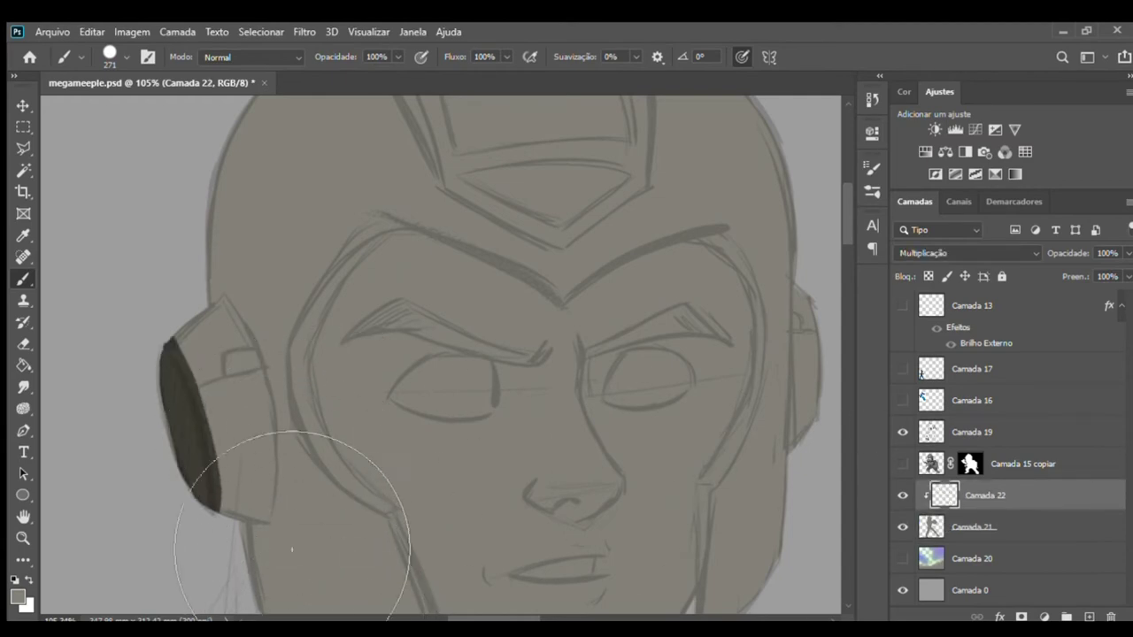
{"action": "key", "text": "e"}
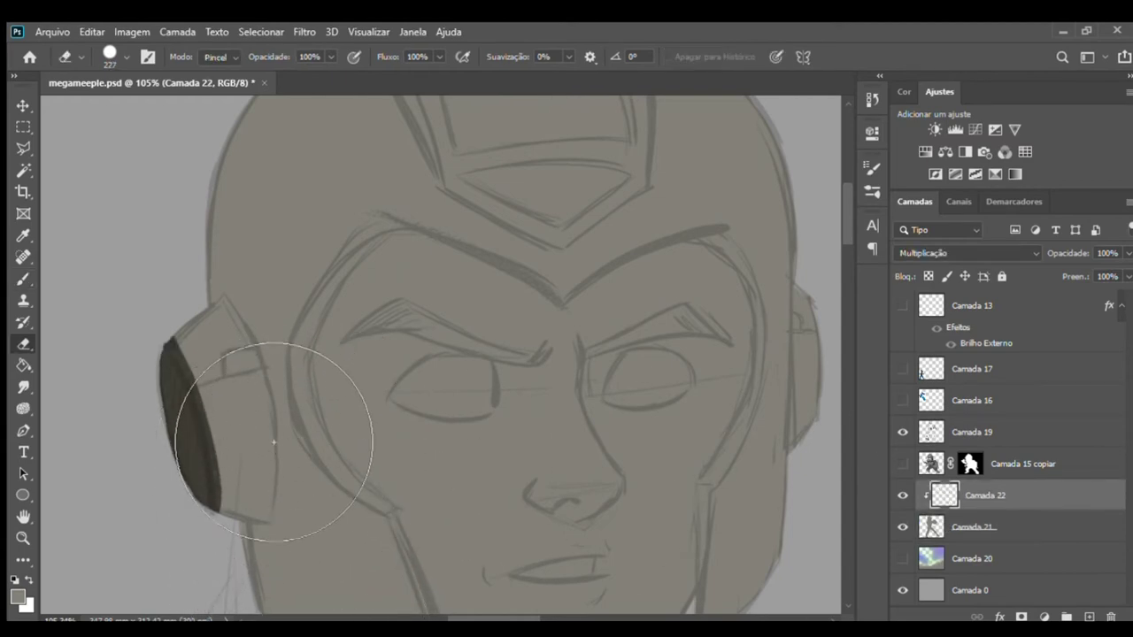
{"action": "left_click_drag", "start_coordinate": [262, 422], "coordinate": [262, 436]}
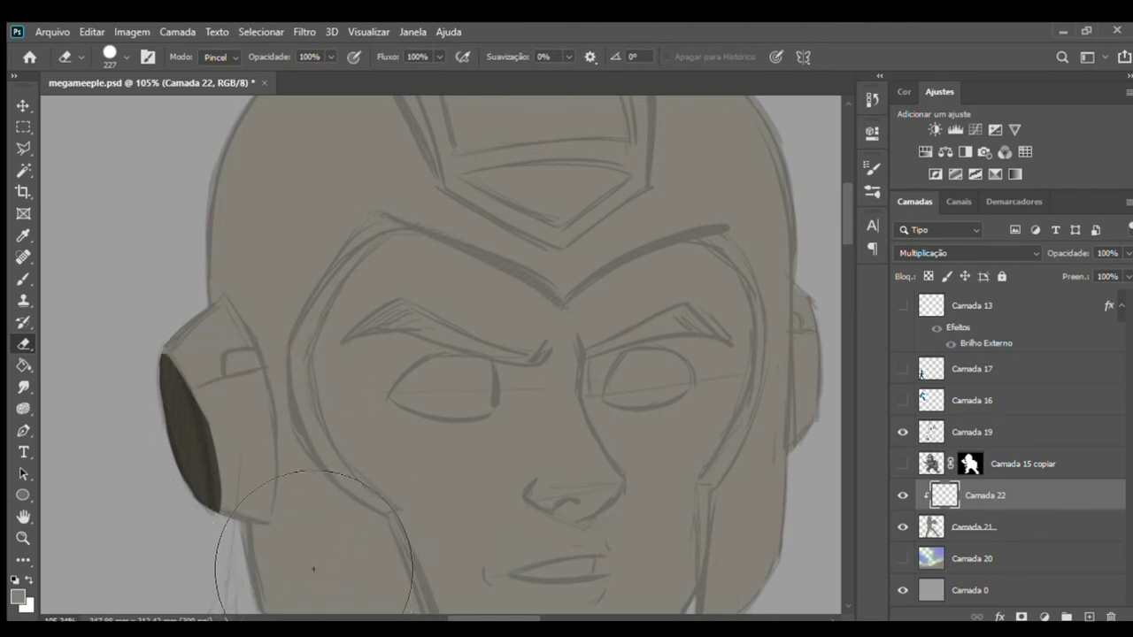
{"action": "key", "text": "r"}
{"action": "left_click_drag", "start_coordinate": [297, 334], "coordinate": [122, 334]}
{"action": "mouse_move", "coordinate": [278, 271]}
{"action": "left_mouse_down"}
{"action": "mouse_move", "coordinate": [293, 493]}
{"action": "mouse_move", "coordinate": [499, 448]}
{"action": "mouse_move", "coordinate": [415, 404]}
{"action": "left_mouse_up"}
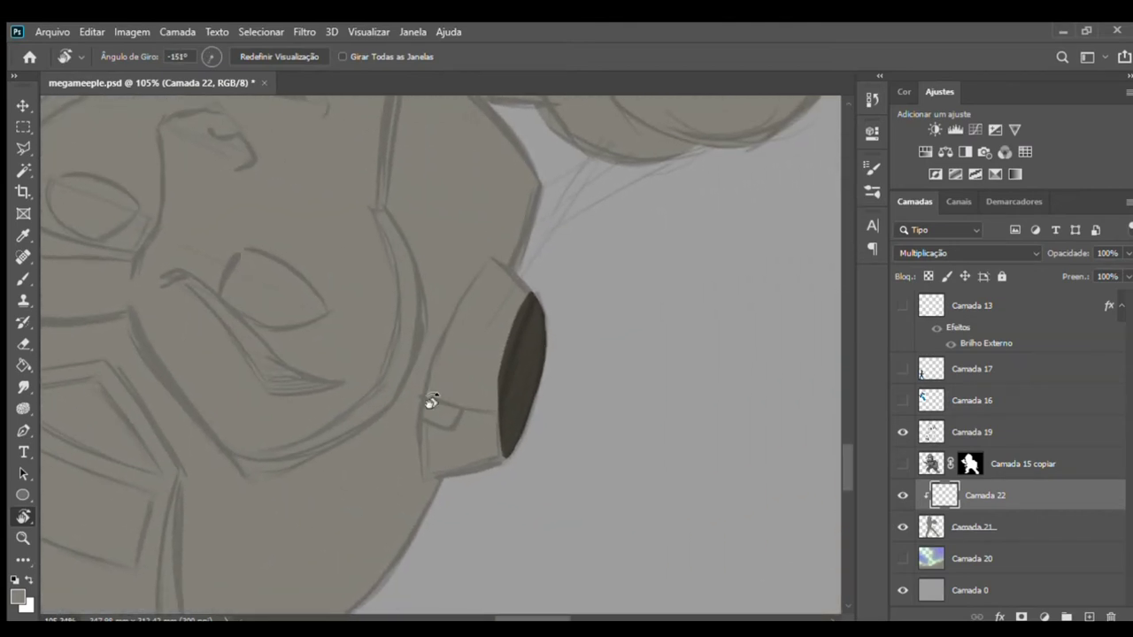
- Erase the ear shadow's top-left edge to narrow it, discarding one hatched stroke
{"action": "key", "text": "z"}
{"action": "mouse_move", "coordinate": [445, 306]}
{"action": "left_mouse_down"}
{"action": "mouse_move", "coordinate": [488, 346]}
{"action": "mouse_move", "coordinate": [327, 260]}
{"action": "left_mouse_up"}
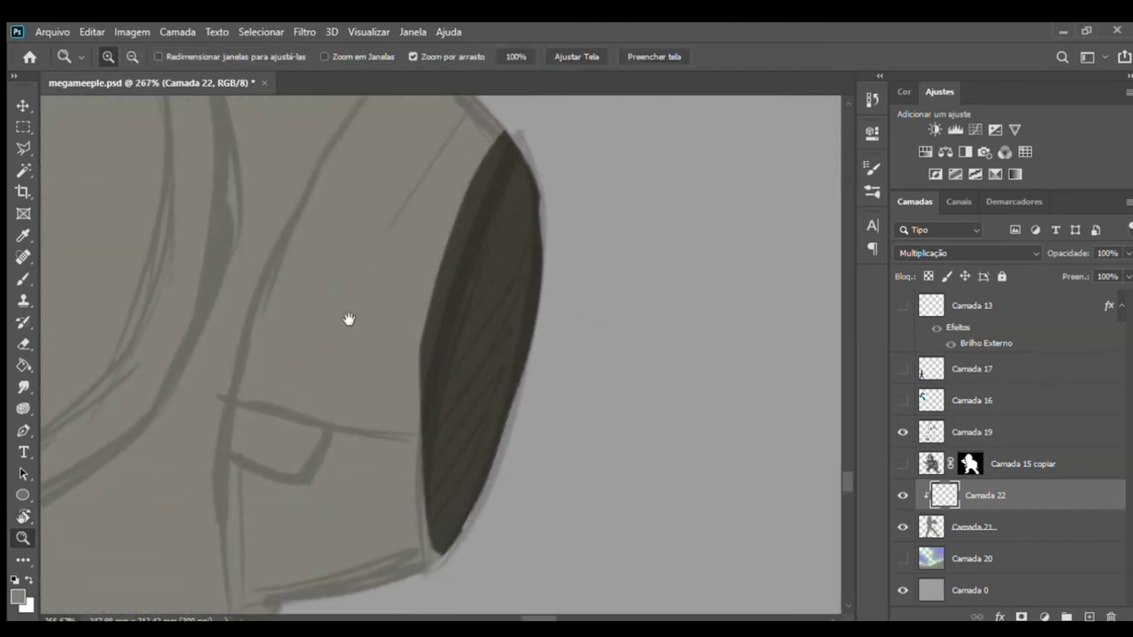
{"action": "left_click_drag", "start_coordinate": [390, 380], "coordinate": [386, 319]}
{"action": "key", "text": "e"}
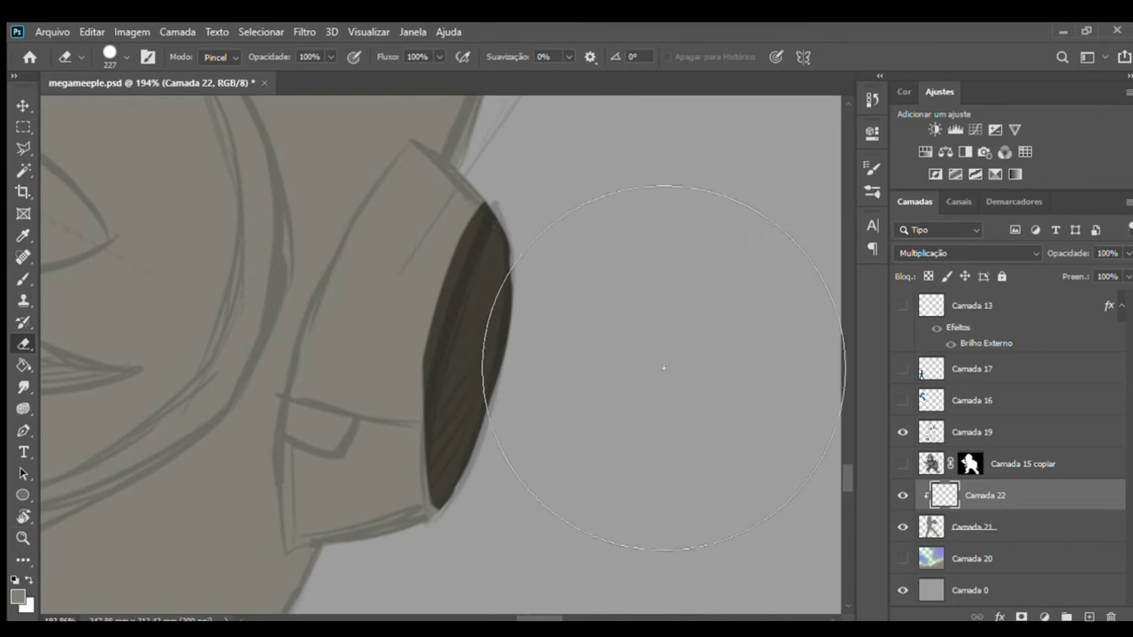
{"action": "left_click_drag", "start_coordinate": [670, 385], "coordinate": [607, 543]}
{"action": "left_click_drag", "start_coordinate": [608, 620], "coordinate": [678, 328]}
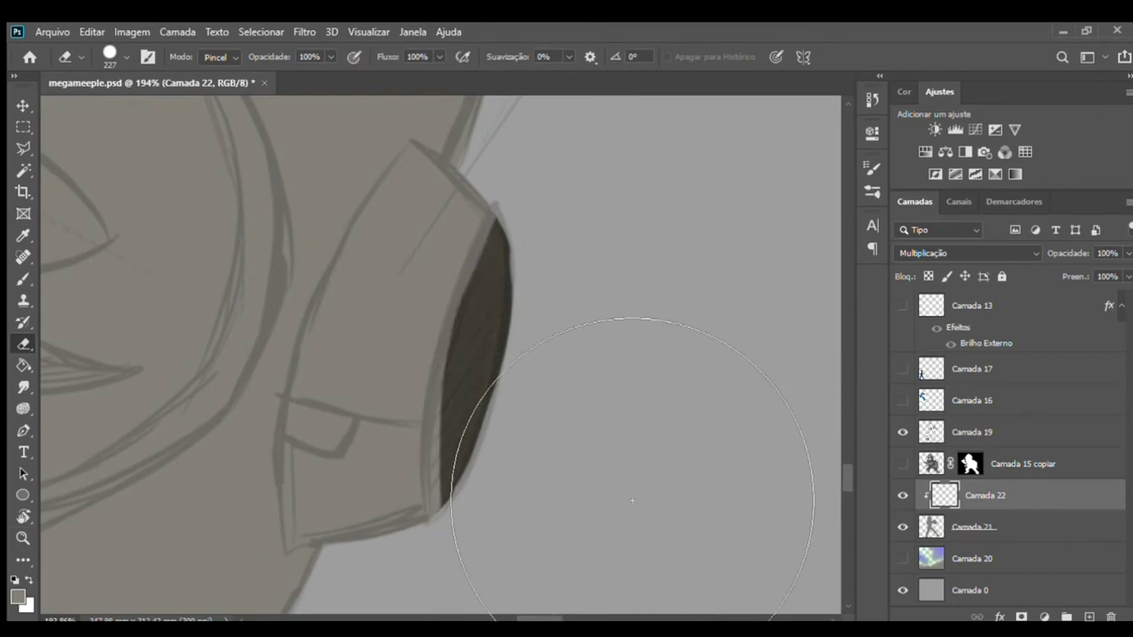
{"action": "key", "text": "b"}
{"action": "mouse_move", "coordinate": [653, 611]}
{"action": "left_mouse_down"}
{"action": "mouse_move", "coordinate": [670, 496]}
{"action": "mouse_move", "coordinate": [652, 488]}
{"action": "mouse_move", "coordinate": [680, 509]}
{"action": "left_mouse_up"}
{"action": "key", "text": "ctrl+z"}
{"action": "key", "text": "ctrl+z"}
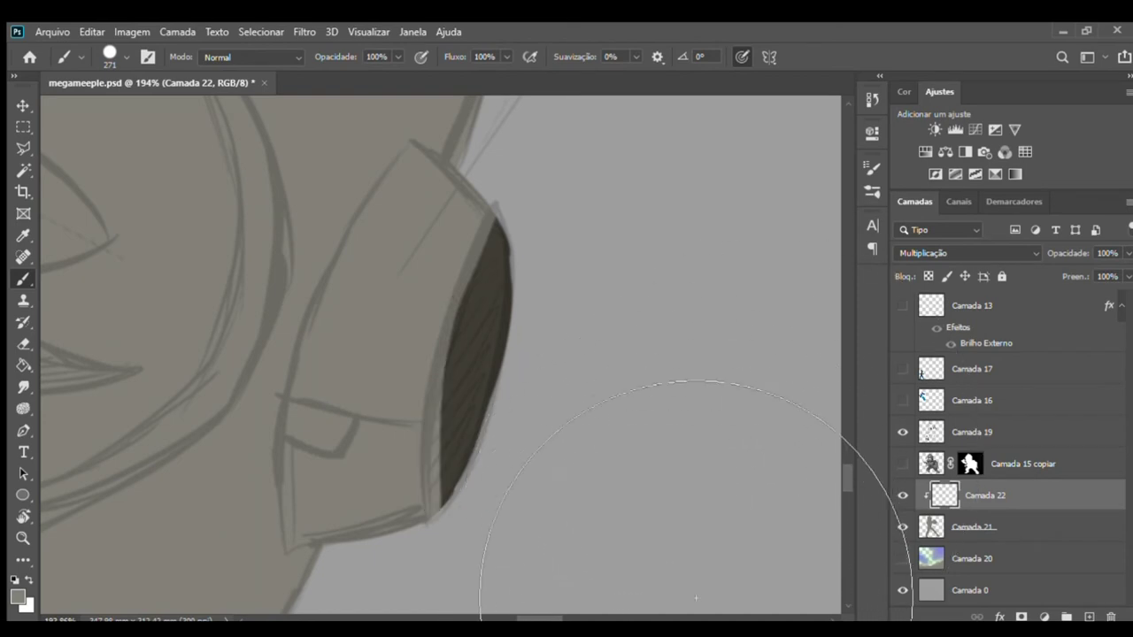
- With a 140 brush, hatch the shadow's left and lower edge, trim the lower-left, and flip the canvas
{"action": "left_click_drag", "start_coordinate": [495, 376], "coordinate": [371, 390]}
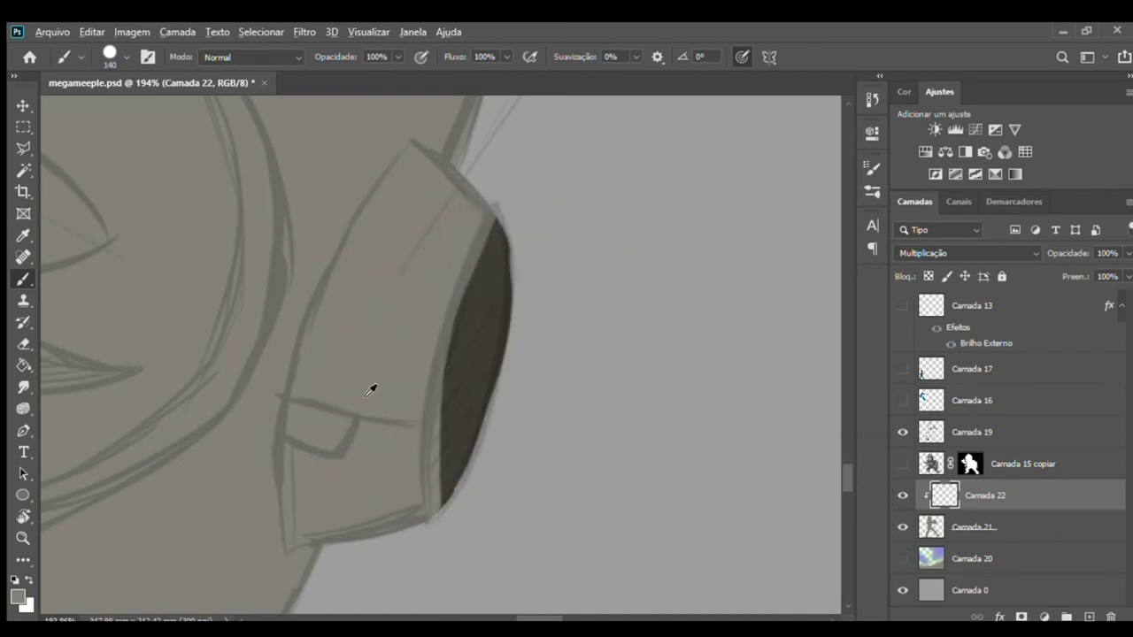
{"action": "left_click_drag", "start_coordinate": [536, 587], "coordinate": [615, 360]}
{"action": "left_click_drag", "start_coordinate": [549, 468], "coordinate": [646, 293]}
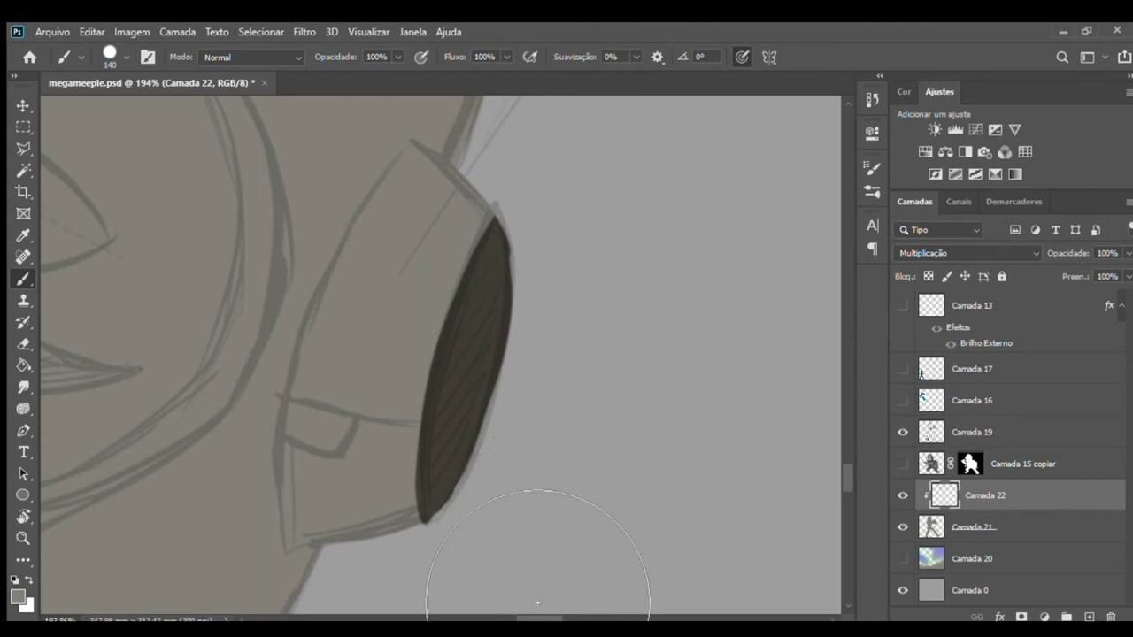
{"action": "key", "text": "e"}
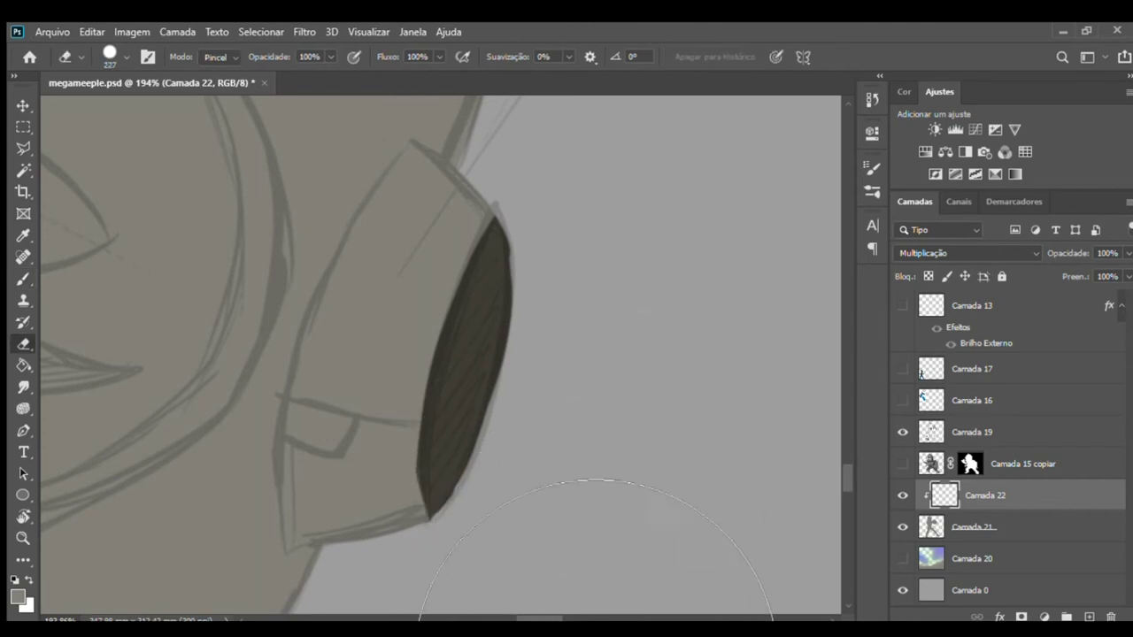
{"action": "left_click_drag", "start_coordinate": [586, 636], "coordinate": [606, 636]}
{"action": "left_click_drag", "start_coordinate": [600, 636], "coordinate": [602, 636]}
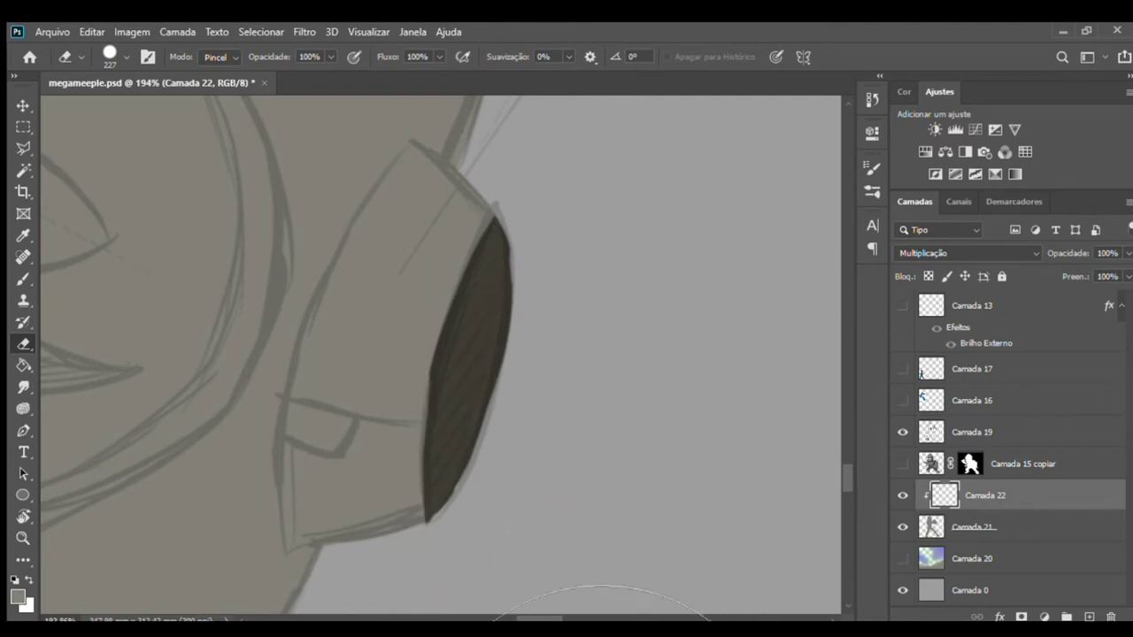
{"action": "key", "text": "ctrl+z"}
{"action": "key", "text": "ctrl+z"}
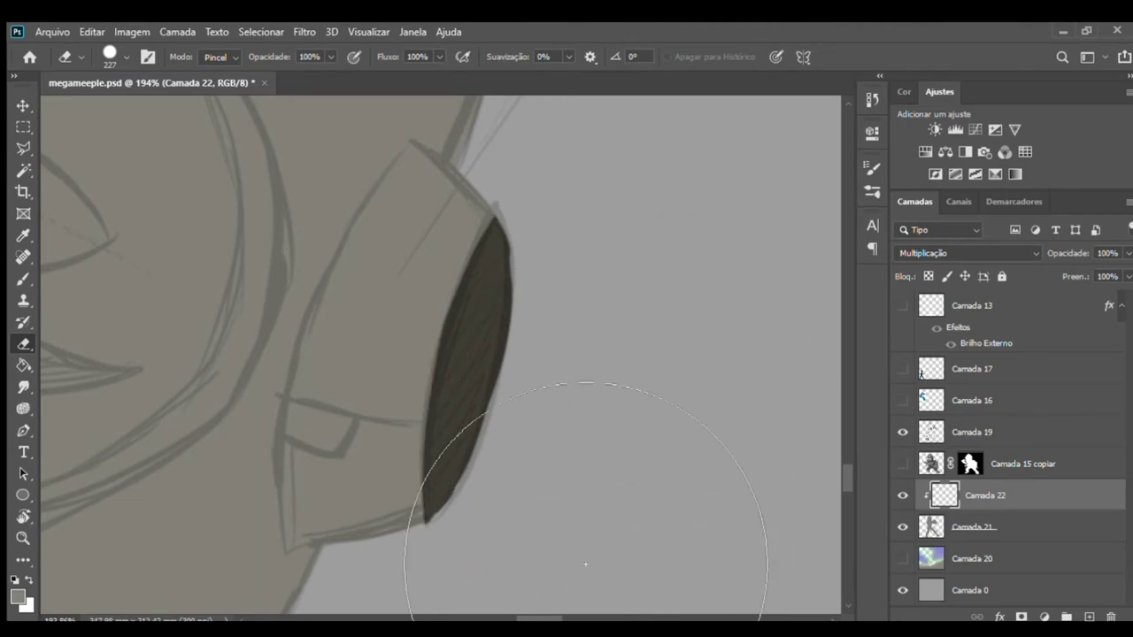
{"action": "key", "text": "ctrl+shift+h"}
- Hide sketch layer Camada 19 and, on Camada 21, erase the silhouette bulge beside the ear shadow
{"action": "key", "text": "z"}
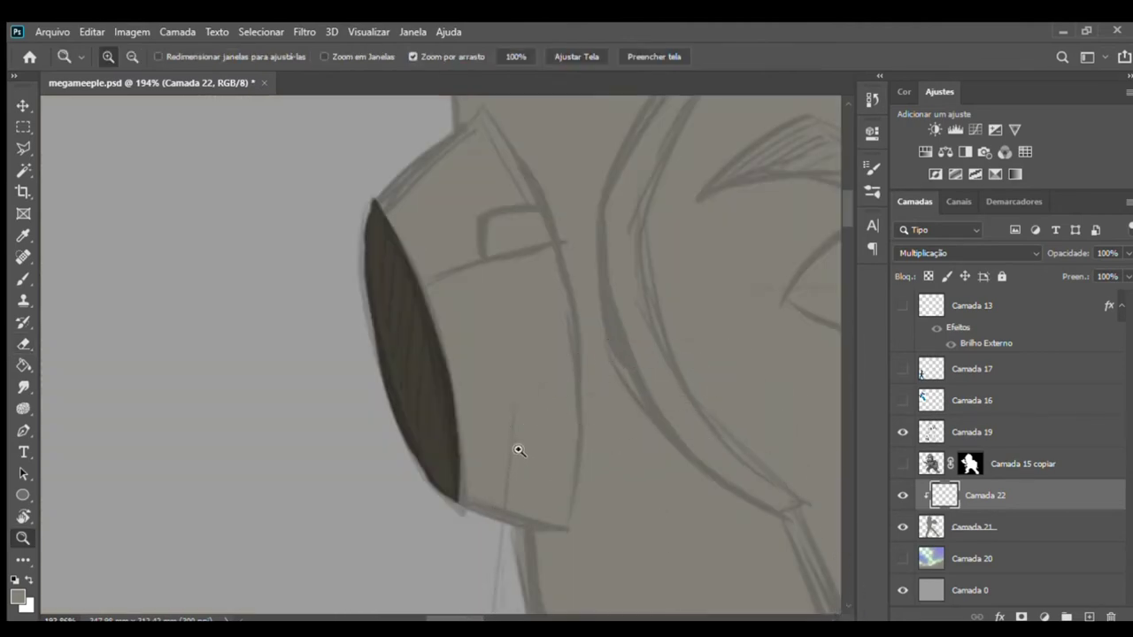
{"action": "left_click_drag", "start_coordinate": [514, 450], "coordinate": [435, 437]}
{"action": "left_click", "coordinate": [904, 434]}
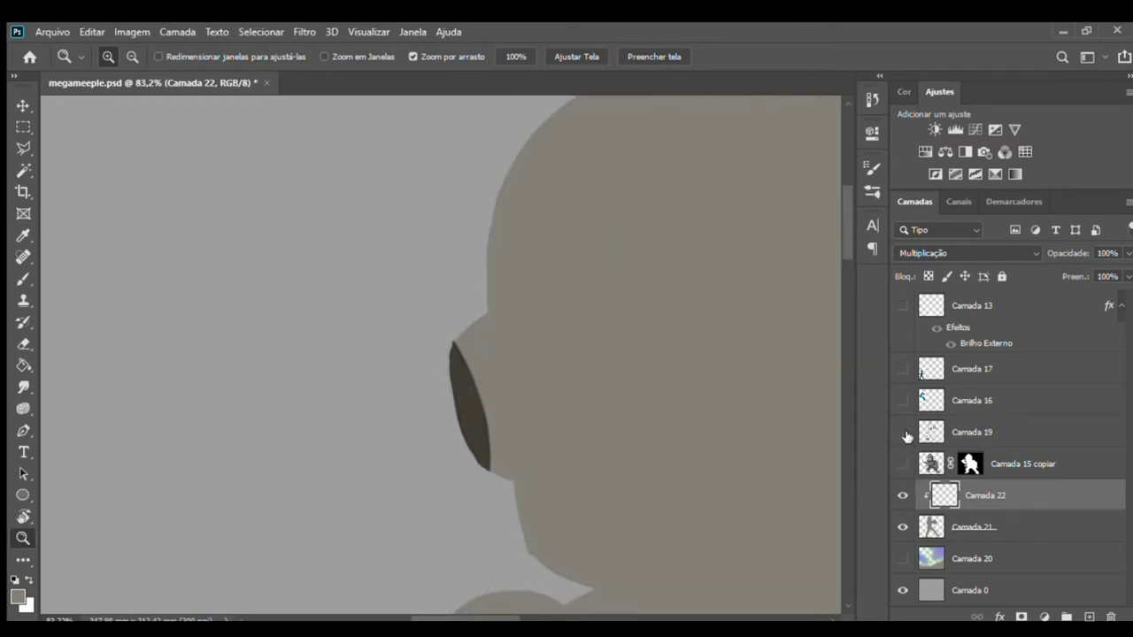
{"action": "left_click", "coordinate": [904, 433]}
{"action": "left_click", "coordinate": [905, 433]}
{"action": "left_click_drag", "start_coordinate": [499, 448], "coordinate": [517, 409]}
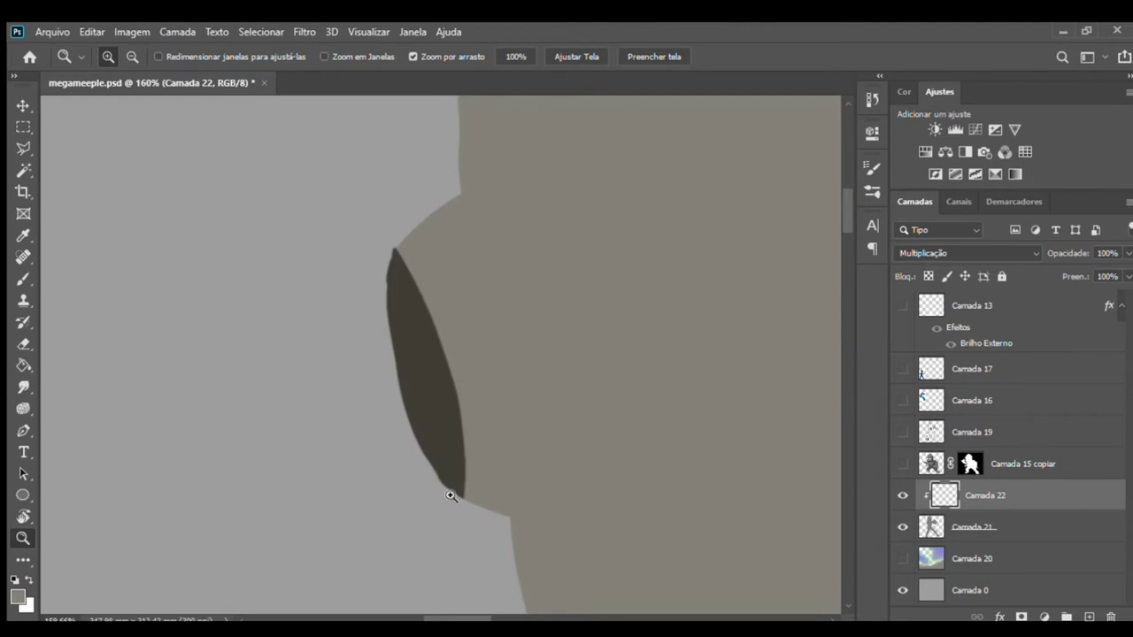
{"action": "left_click", "coordinate": [934, 529]}
{"action": "key", "text": "b"}
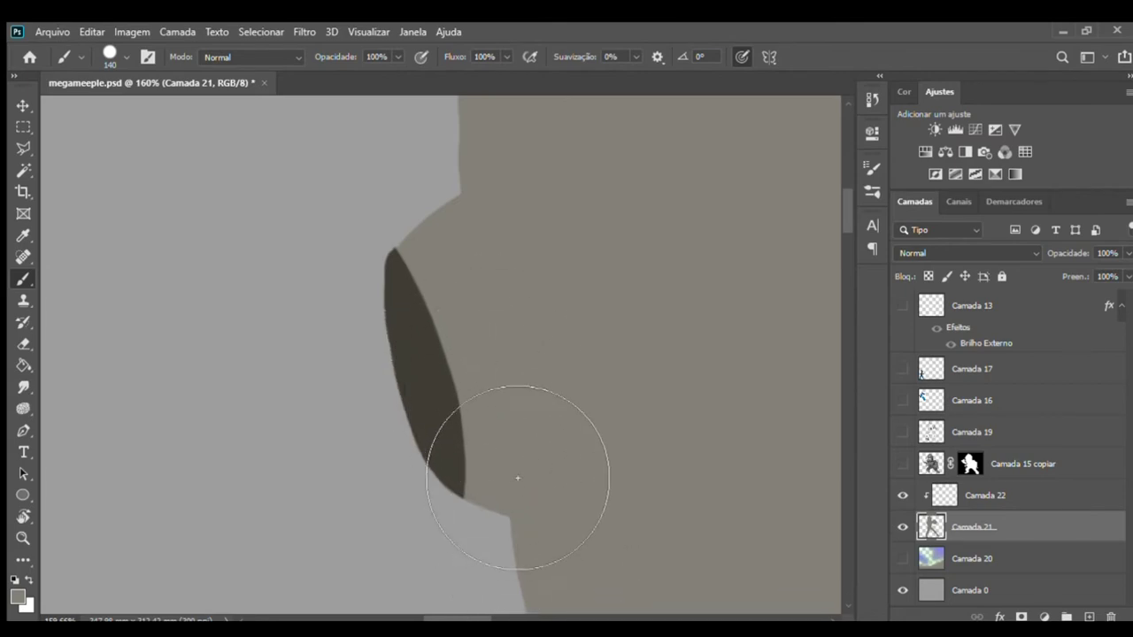
{"action": "key", "text": "e"}
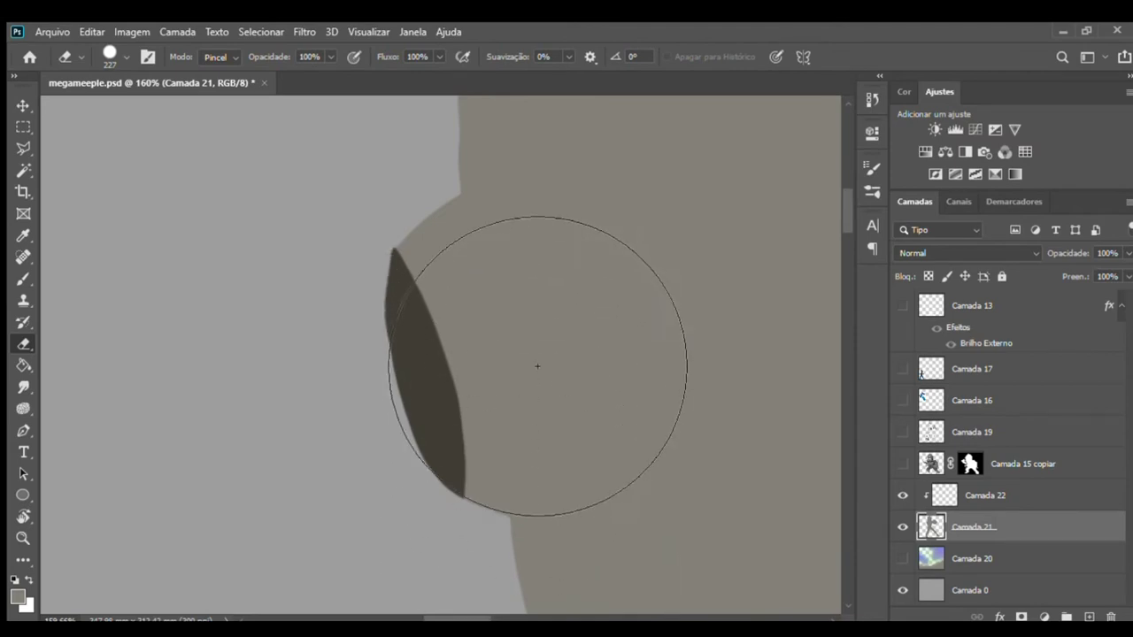
{"action": "left_click_drag", "start_coordinate": [531, 481], "coordinate": [543, 559]}
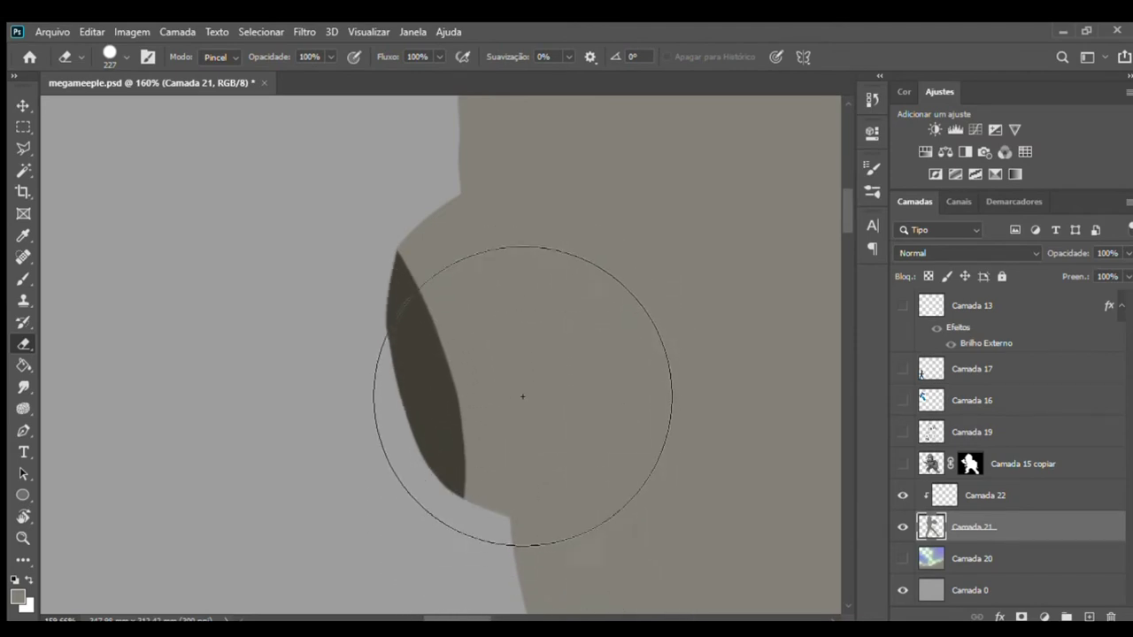
{"action": "key", "text": "ctrl+z"}
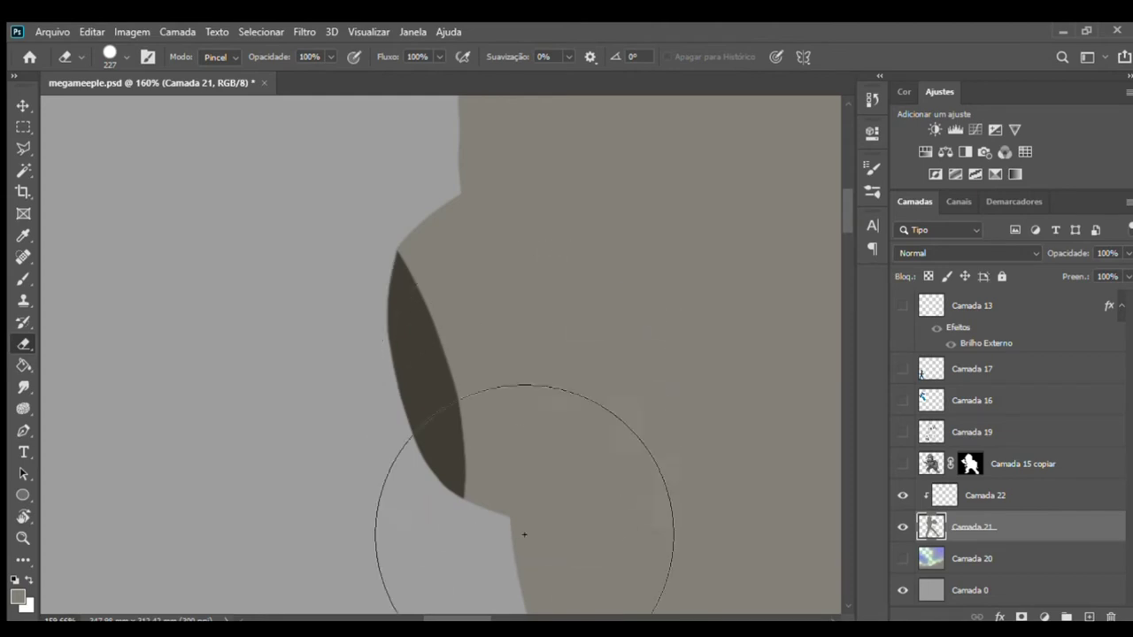
- Touch up the upper shoulder outline, then show Camada 19 and reselect Camada 22
{"action": "scroll", "coordinate": [404, 386], "scroll_direction": "up", "scroll_amount": 5}
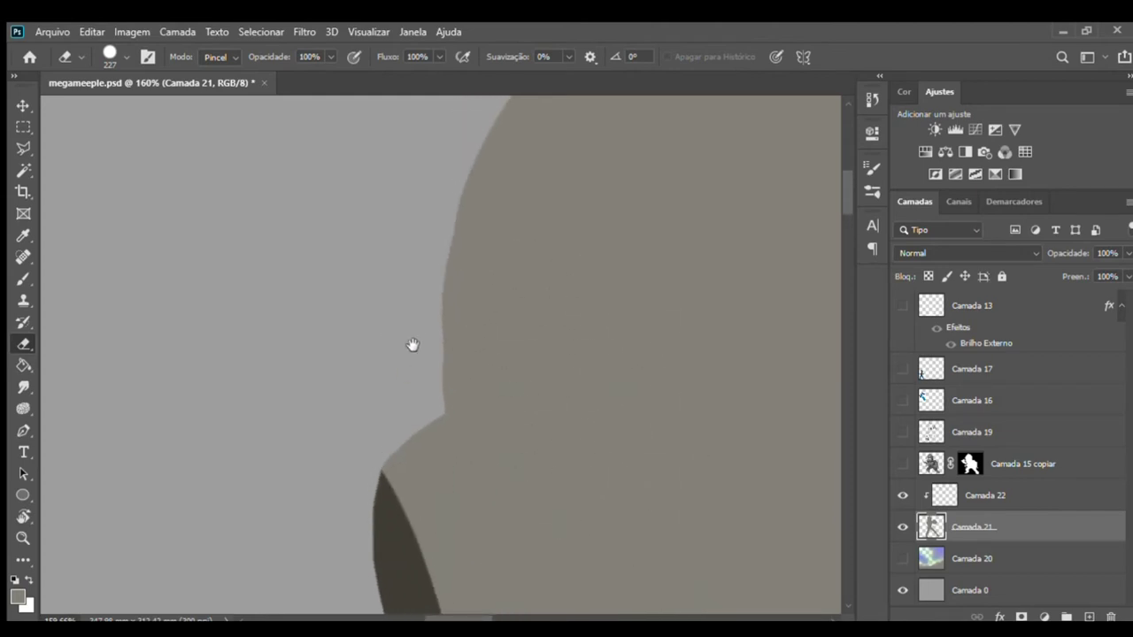
{"action": "scroll", "coordinate": [372, 350], "scroll_direction": "right", "scroll_amount": 3}
{"action": "key", "text": "b"}
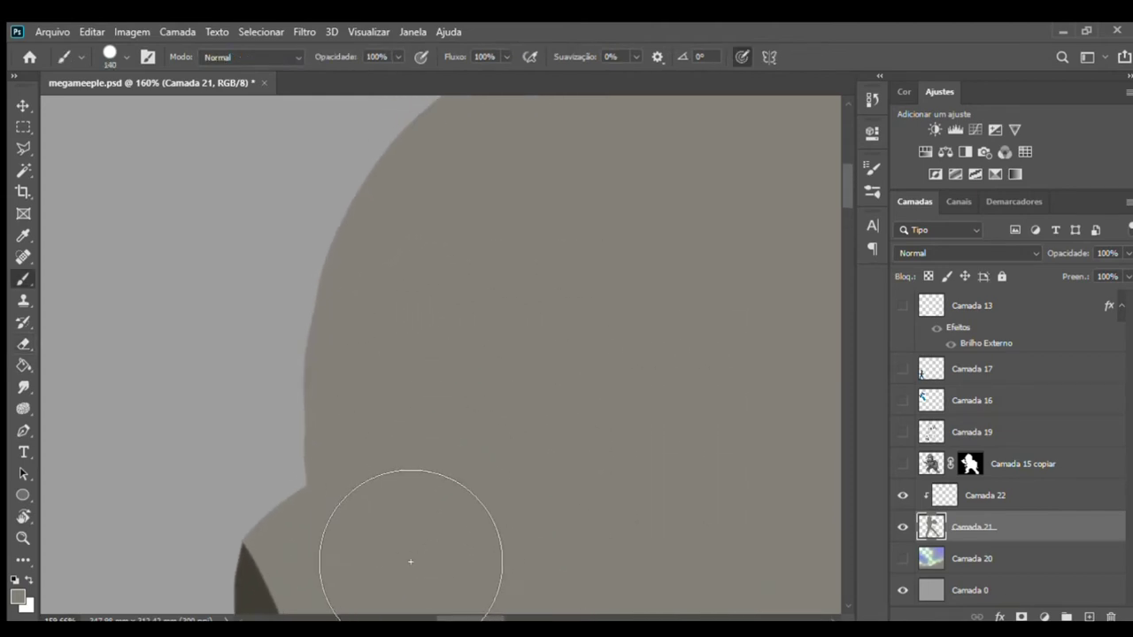
{"action": "scroll", "coordinate": [482, 247], "scroll_direction": "up", "scroll_amount": 2}
{"action": "scroll", "coordinate": [442, 342], "scroll_direction": "up", "scroll_amount": 2}
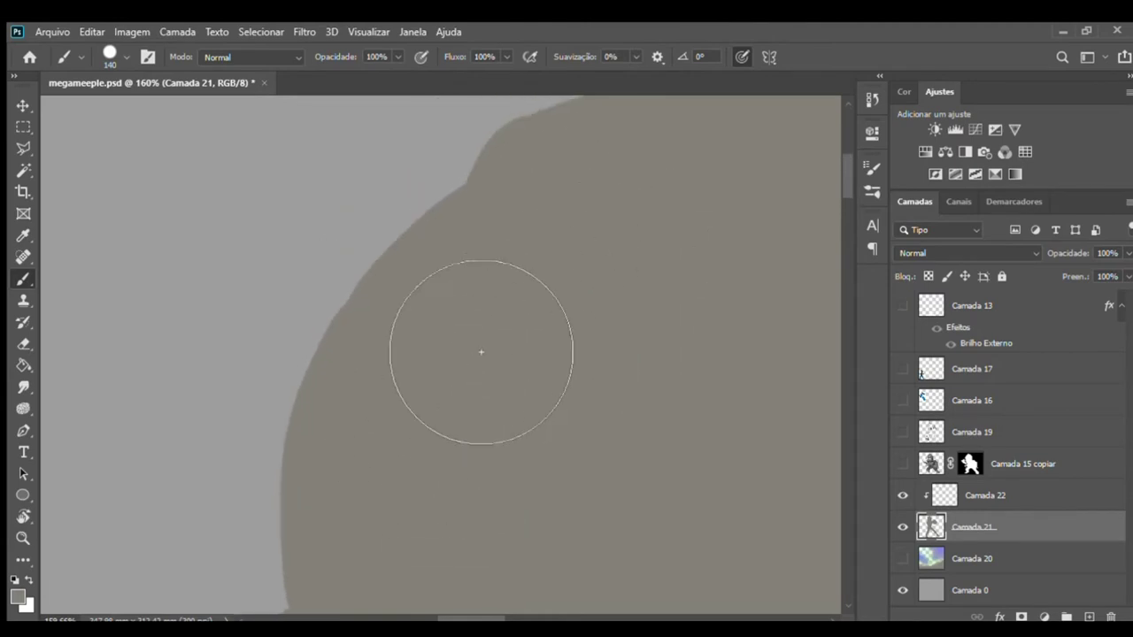
{"action": "left_click_drag", "start_coordinate": [468, 369], "coordinate": [404, 257]}
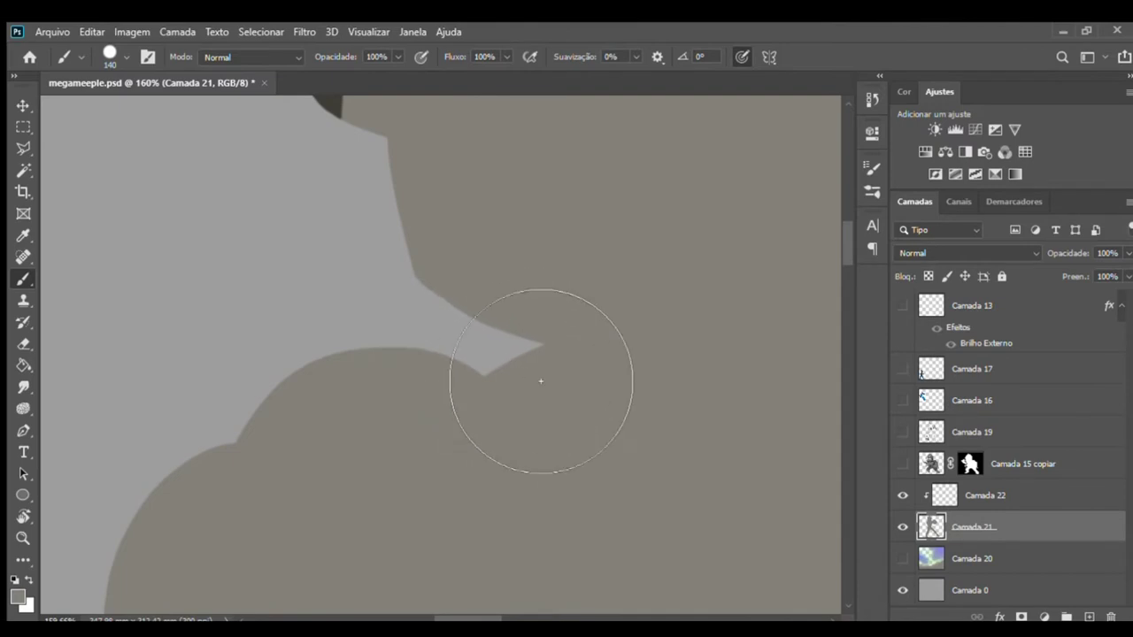
{"action": "key", "text": "z"}
{"action": "mouse_move", "coordinate": [494, 301]}
{"action": "left_mouse_down"}
{"action": "mouse_move", "coordinate": [451, 289]}
{"action": "mouse_move", "coordinate": [467, 321]}
{"action": "left_mouse_up"}
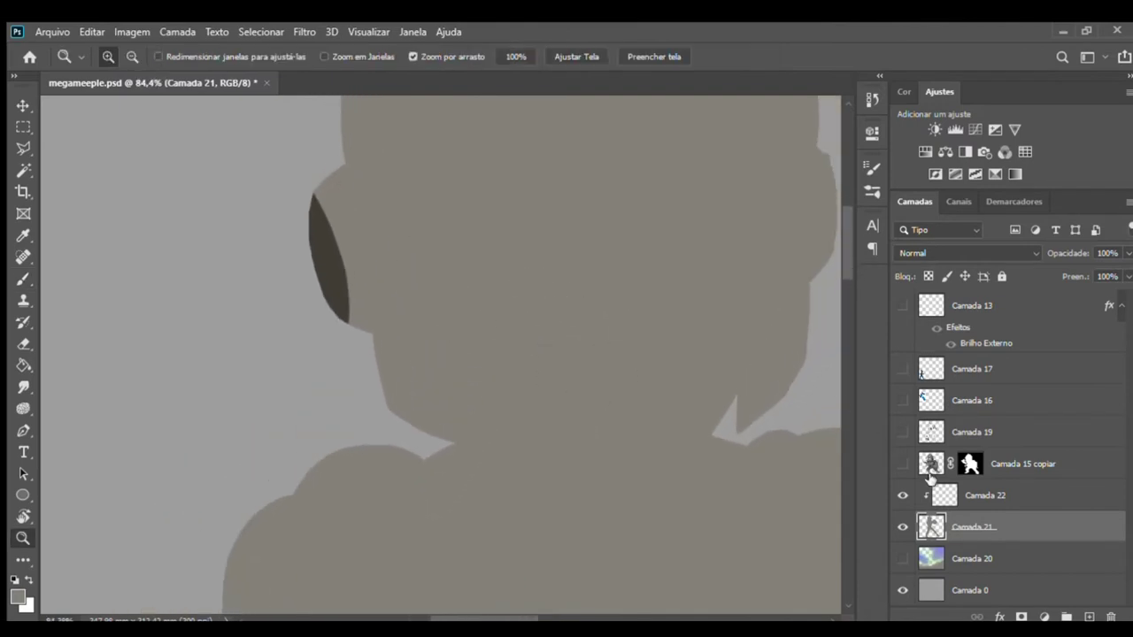
{"action": "left_click", "coordinate": [903, 432]}
{"action": "key", "text": "alt+bracketright"}
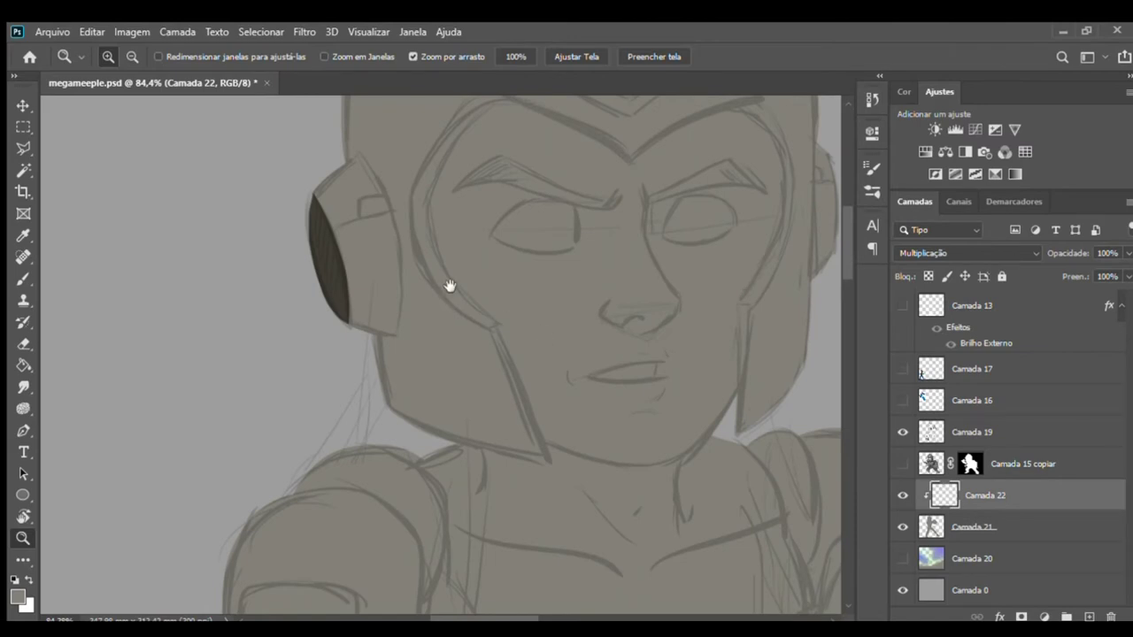
- Outline the ear piece with a Polygonal Lasso selection
{"action": "left_click_drag", "start_coordinate": [445, 287], "coordinate": [424, 326]}
{"action": "key", "text": "e"}
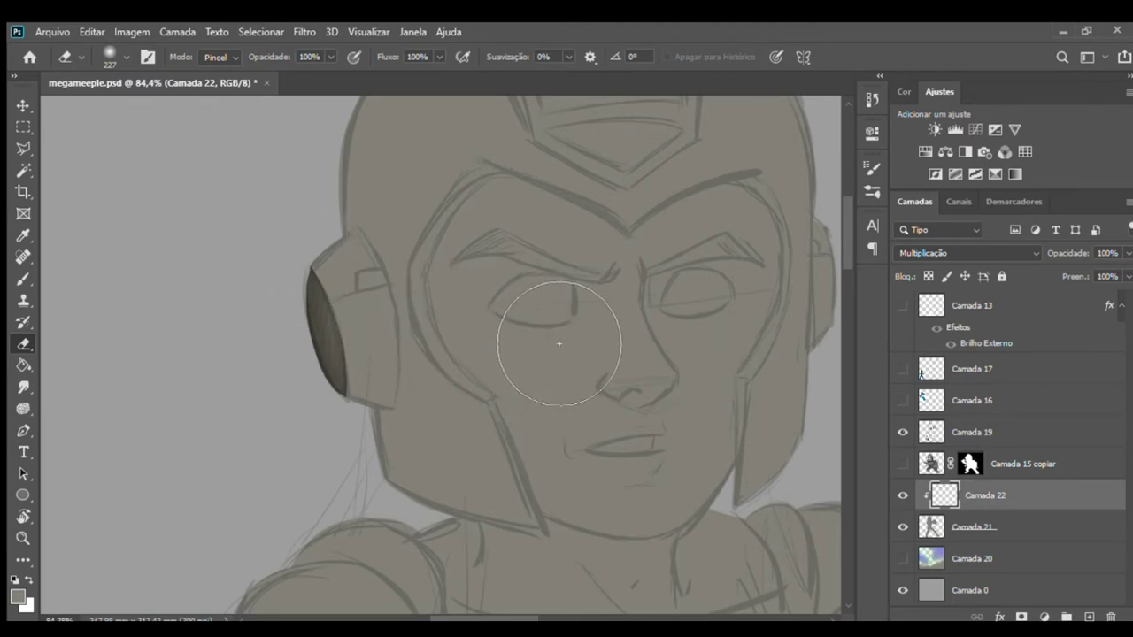
{"action": "key", "text": "b"}
{"action": "mouse_move", "coordinate": [413, 266]}
{"action": "left_mouse_down"}
{"action": "mouse_move", "coordinate": [355, 285]}
{"action": "mouse_move", "coordinate": [352, 221]}
{"action": "mouse_move", "coordinate": [369, 263]}
{"action": "mouse_move", "coordinate": [372, 245]}
{"action": "mouse_move", "coordinate": [366, 280]}
{"action": "left_mouse_up"}
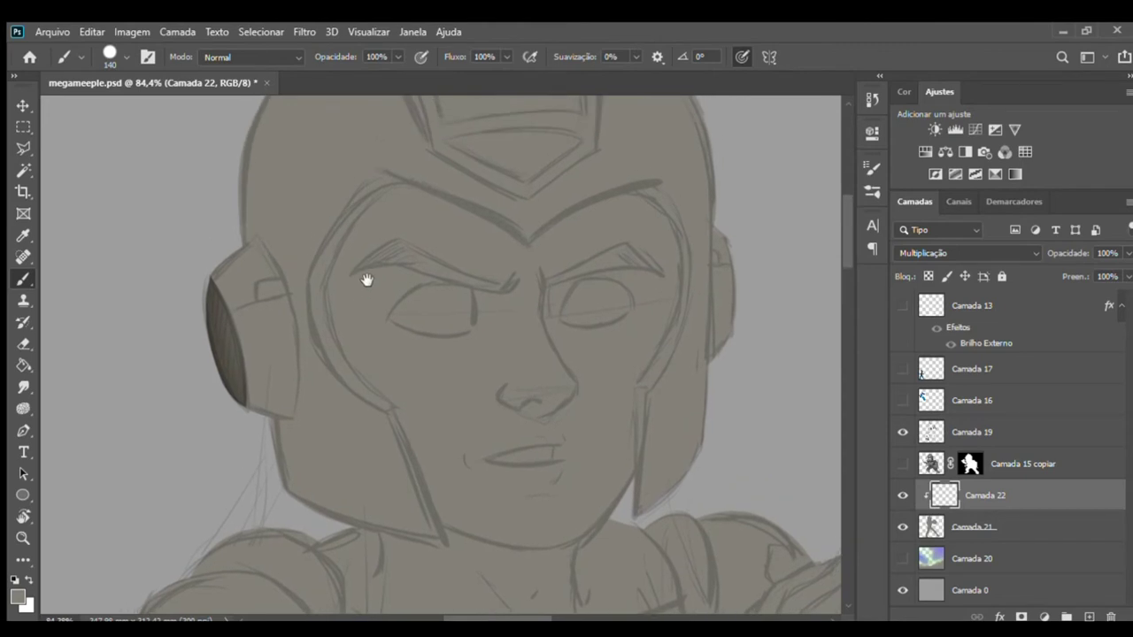
{"action": "key", "text": "l"}
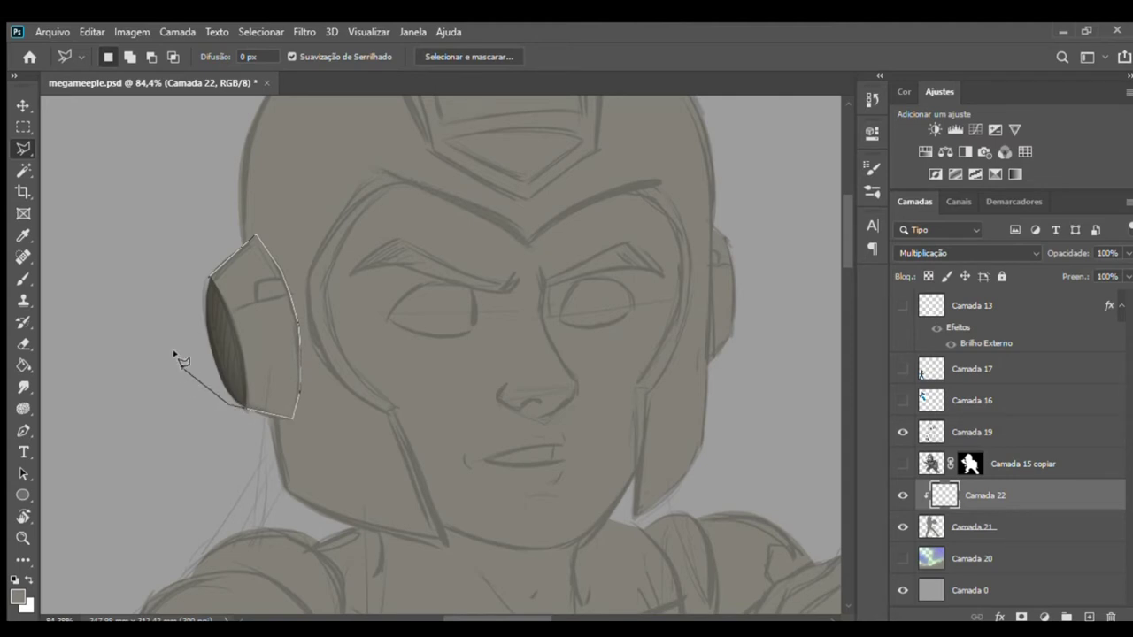
{"action": "double_click", "coordinate": [172, 315]}
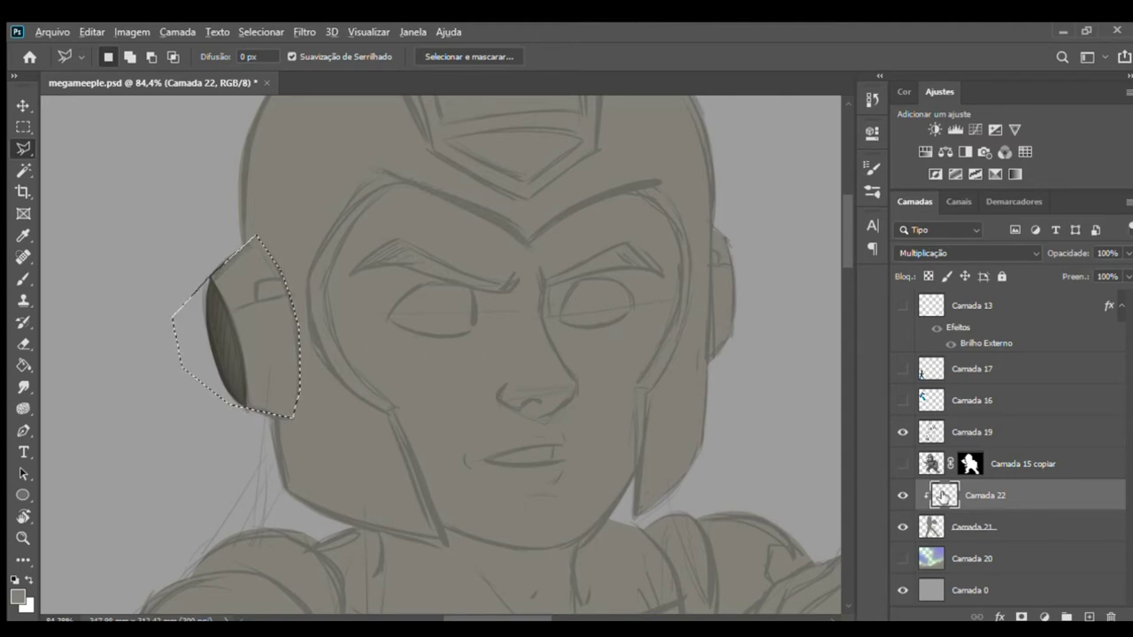
- Subtract the dark hatched side from the selection, toggling Camada 19 to check the result
{"action": "key", "text": "ctrl+plus"}
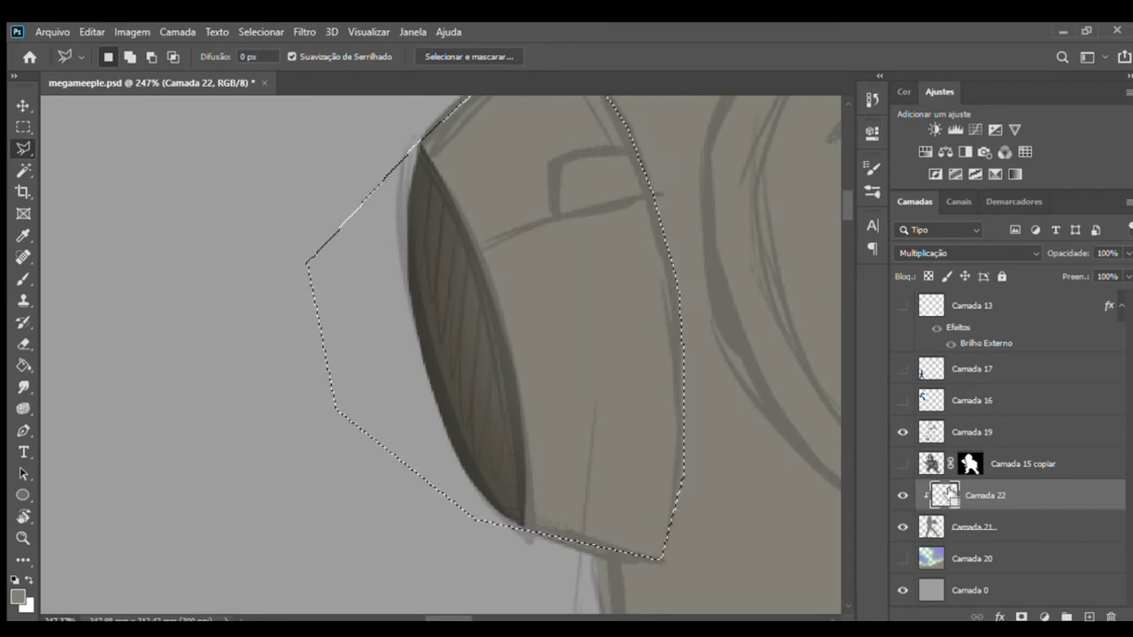
{"action": "left_click", "coordinate": [944, 497], "text": "ctrl+alt"}
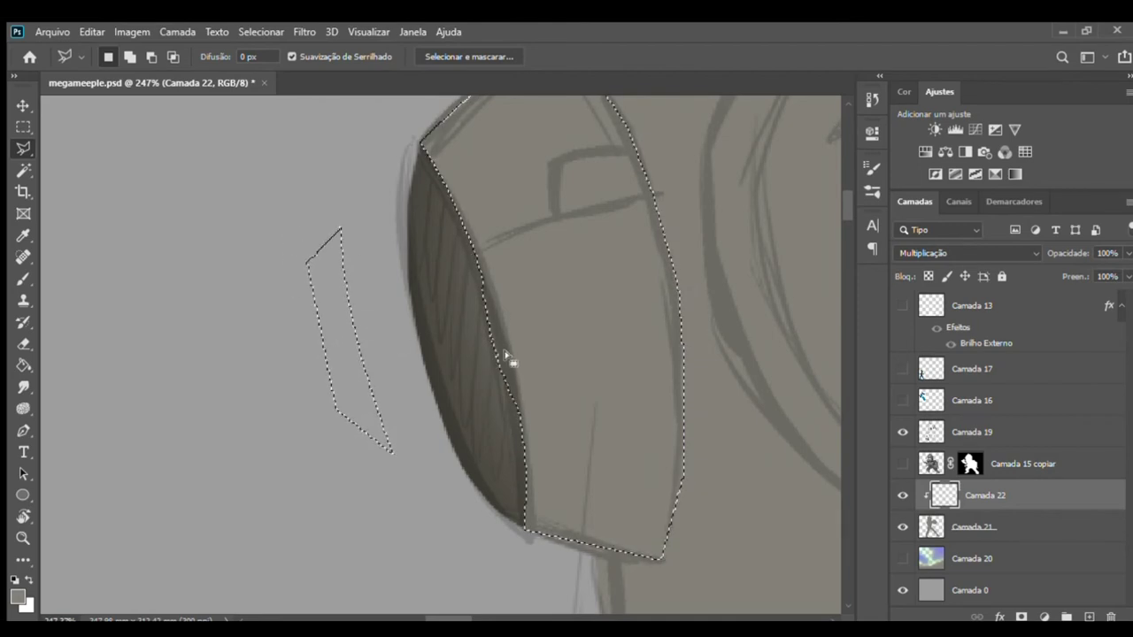
{"action": "key", "text": "ctrl+z"}
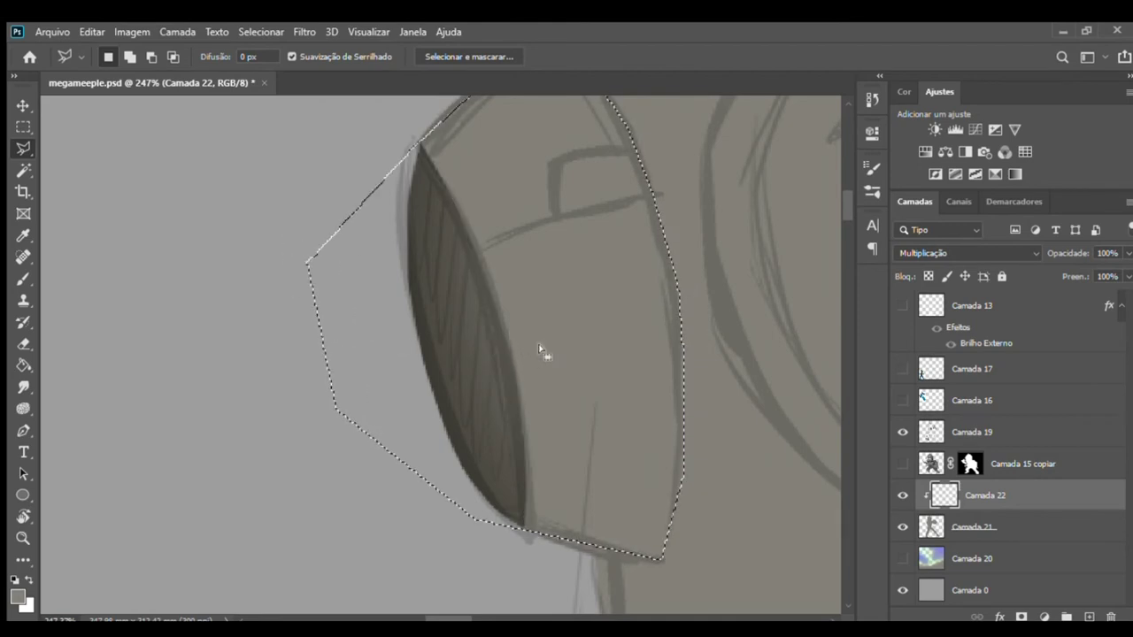
{"action": "left_click", "coordinate": [904, 432]}
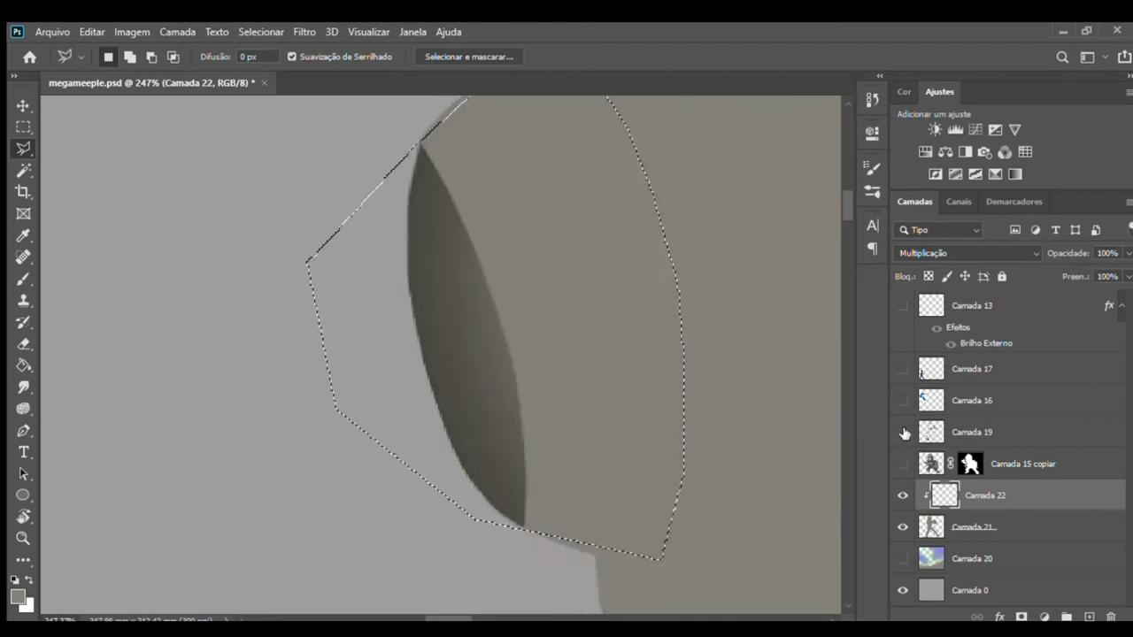
{"action": "left_click", "coordinate": [904, 432]}
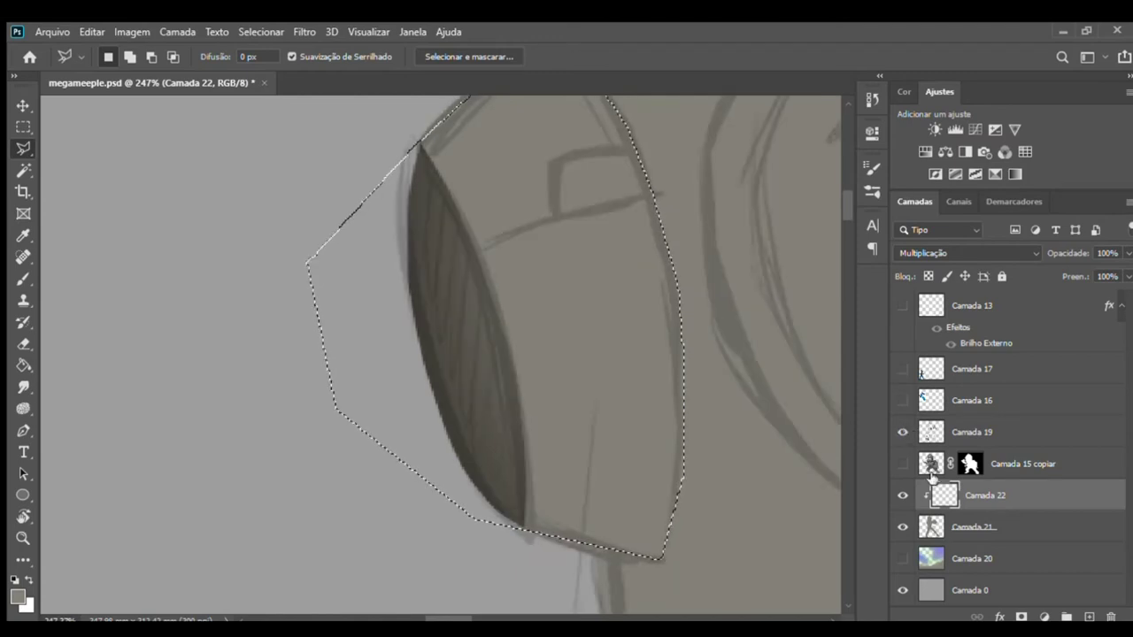
{"action": "left_click", "coordinate": [904, 432]}
{"action": "left_click", "coordinate": [904, 432]}
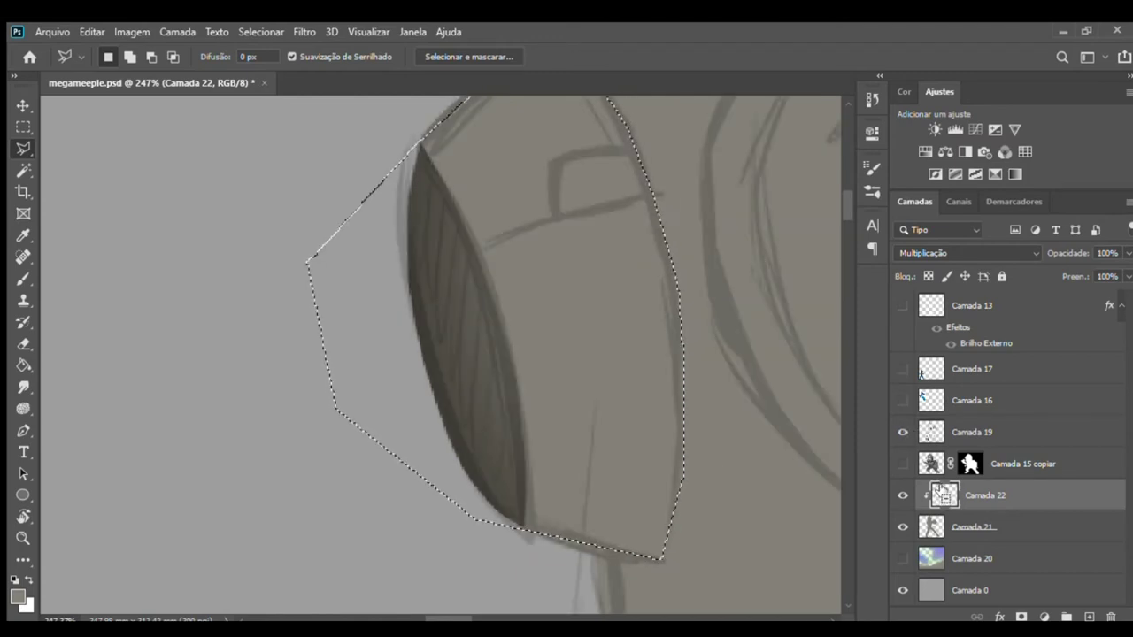
{"action": "left_click", "coordinate": [946, 492], "text": "ctrl+alt"}
{"action": "key", "text": "z"}
{"action": "mouse_move", "coordinate": [551, 308]}
{"action": "left_mouse_down"}
{"action": "mouse_move", "coordinate": [544, 362]}
{"action": "mouse_move", "coordinate": [567, 372]}
{"action": "left_mouse_up"}
{"action": "key", "text": "b"}
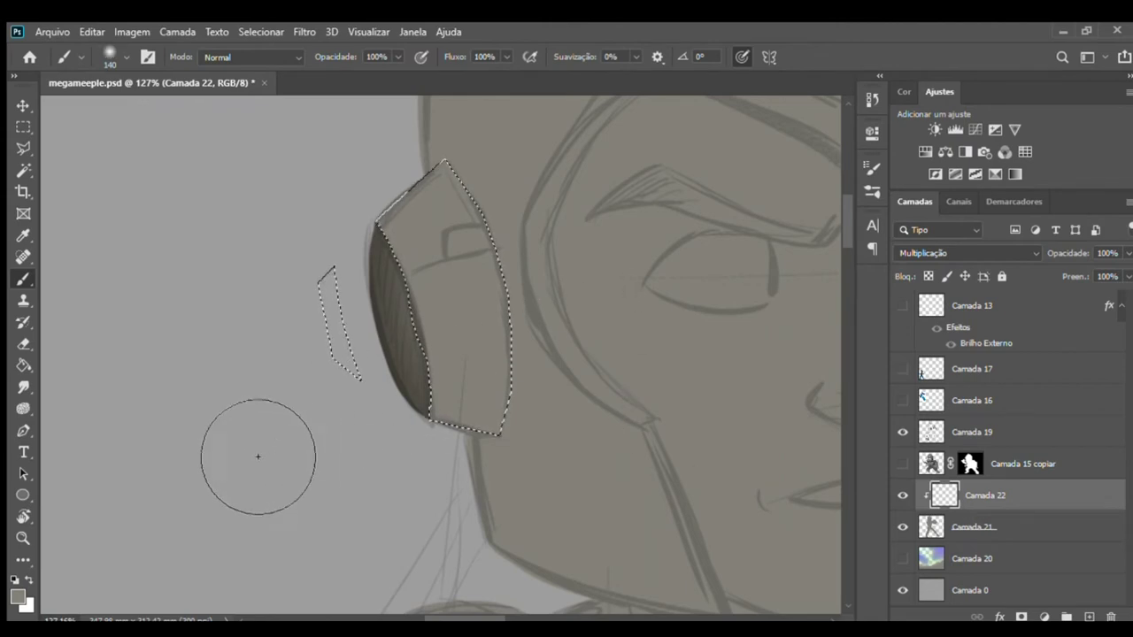
- With a size 231 brush, darken the upper and lower parts of the ear piece's front face
{"action": "left_click_drag", "start_coordinate": [425, 501], "coordinate": [509, 532]}
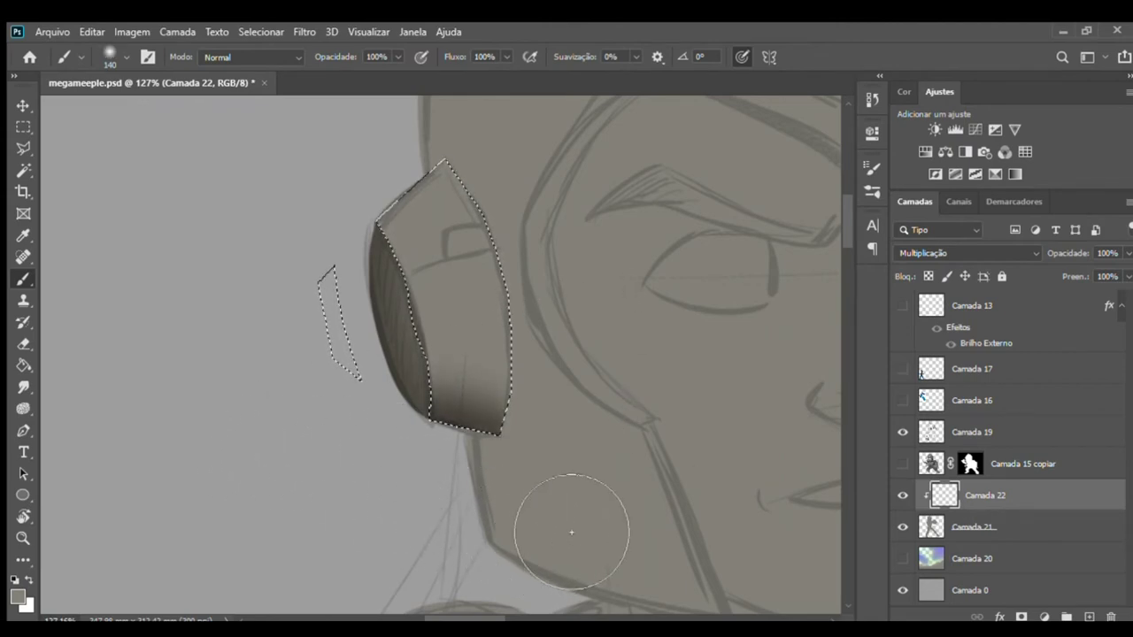
{"action": "key", "text": "ctrl+z"}
{"action": "left_click_drag", "start_coordinate": [499, 448], "coordinate": [543, 472]}
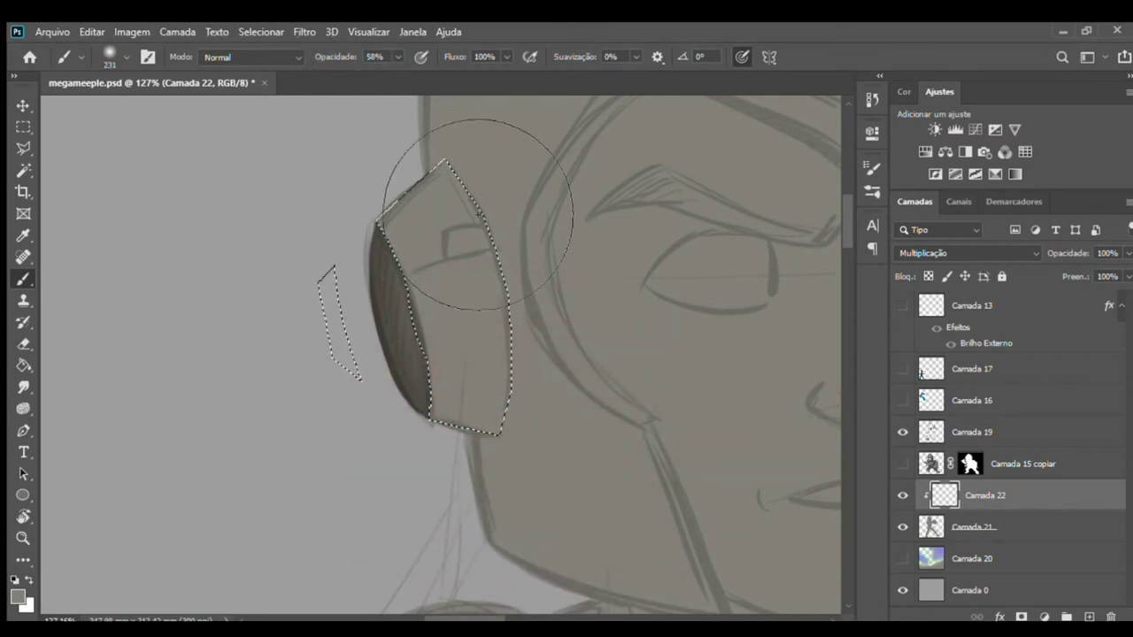
{"action": "left_click_drag", "start_coordinate": [468, 253], "coordinate": [398, 266]}
{"action": "key", "text": "ctrl+z"}
{"action": "left_click_drag", "start_coordinate": [408, 190], "coordinate": [399, 230]}
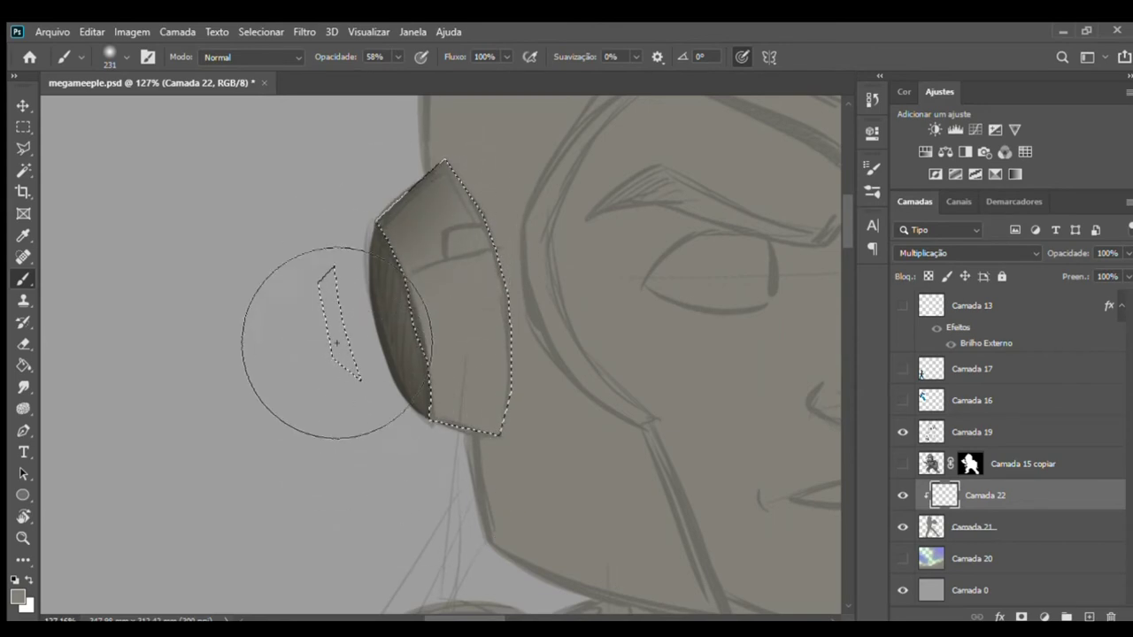
{"action": "left_click_drag", "start_coordinate": [392, 487], "coordinate": [496, 575]}
- Set the brush to size 70 and 100% opacity, deselect, and hide the sketch lines
{"action": "key", "text": "z"}
{"action": "left_click_drag", "start_coordinate": [611, 399], "coordinate": [534, 367]}
{"action": "mouse_move", "coordinate": [489, 292]}
{"action": "left_mouse_down"}
{"action": "mouse_move", "coordinate": [478, 331]}
{"action": "mouse_move", "coordinate": [363, 261]}
{"action": "left_mouse_up"}
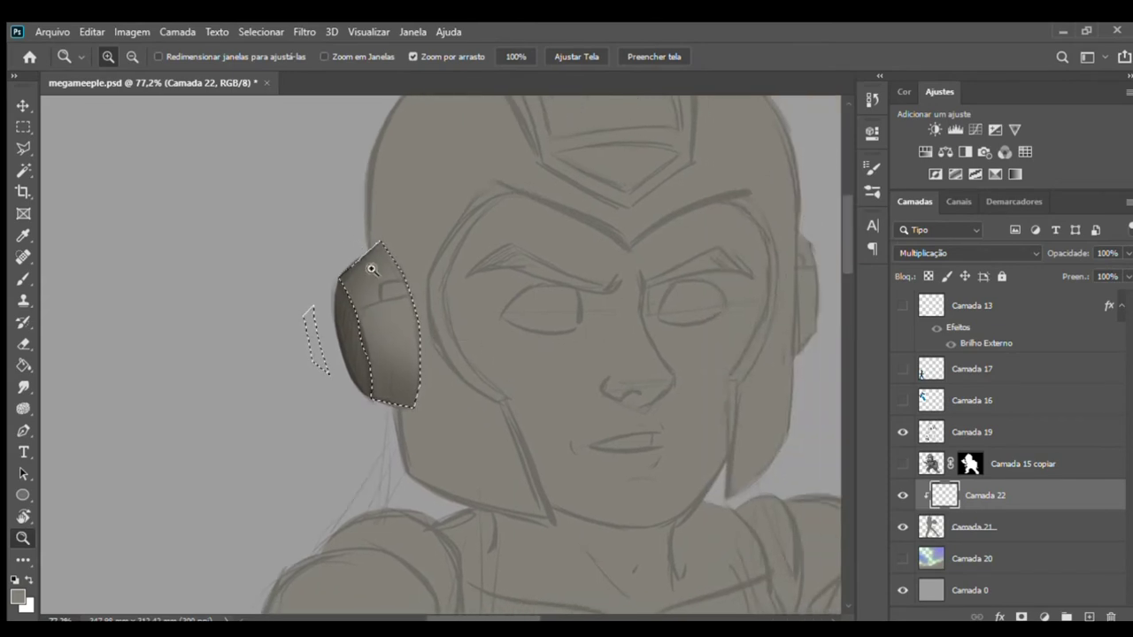
{"action": "left_click_drag", "start_coordinate": [368, 283], "coordinate": [431, 282]}
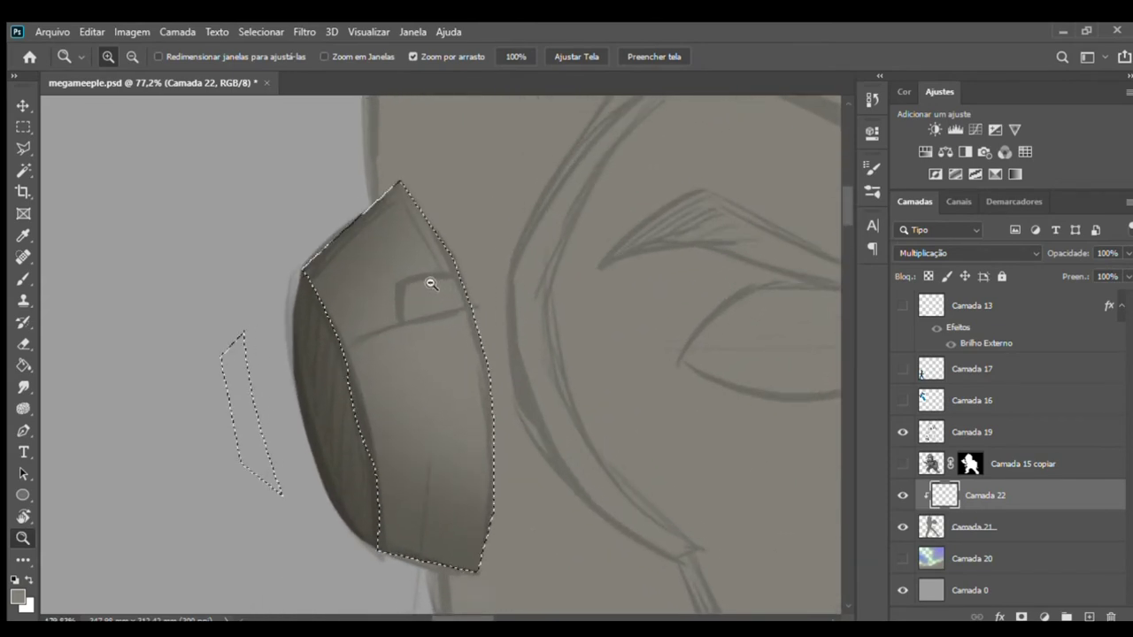
{"action": "key", "text": "b"}
{"action": "left_click_drag", "start_coordinate": [474, 335], "coordinate": [348, 352]}
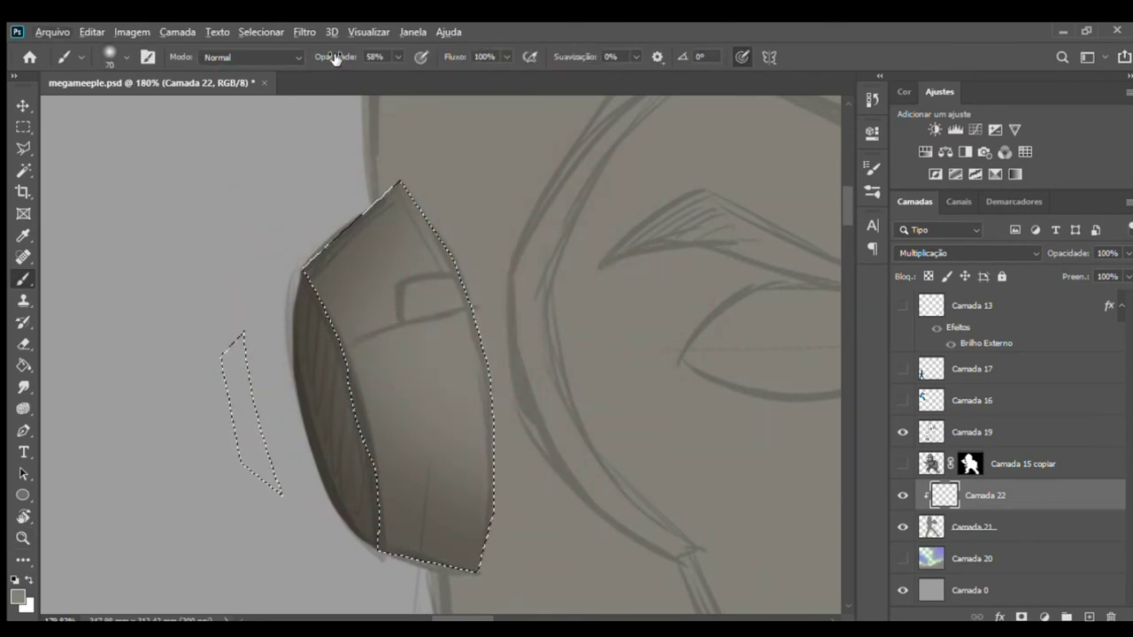
{"action": "key", "text": "Return"}
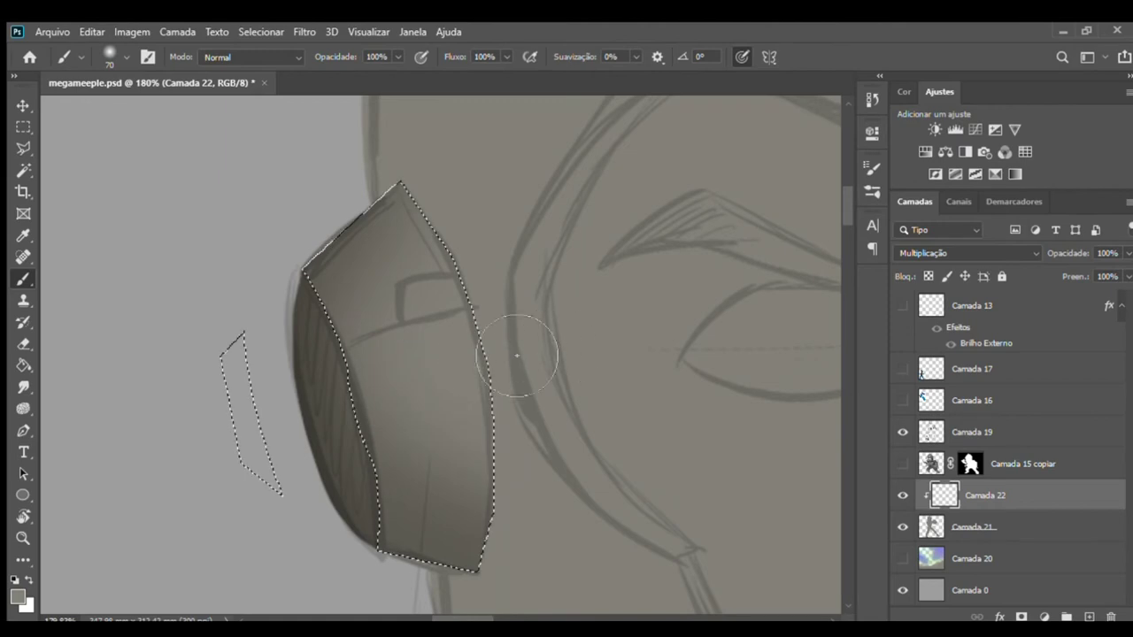
{"action": "key", "text": "ctrl+d"}
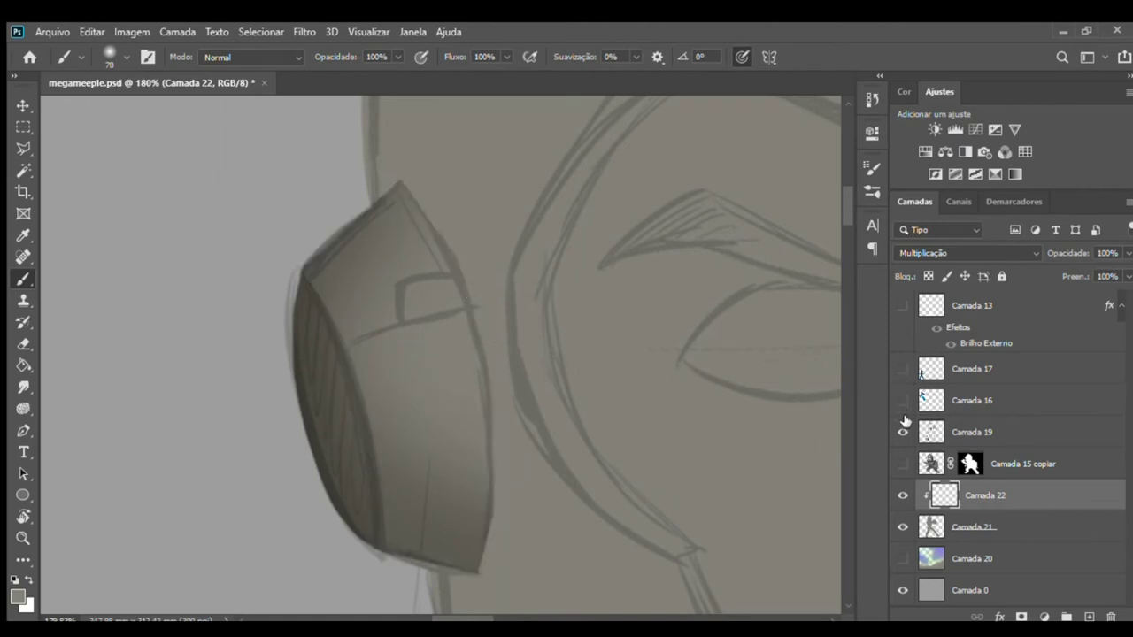
{"action": "left_click", "coordinate": [903, 433]}
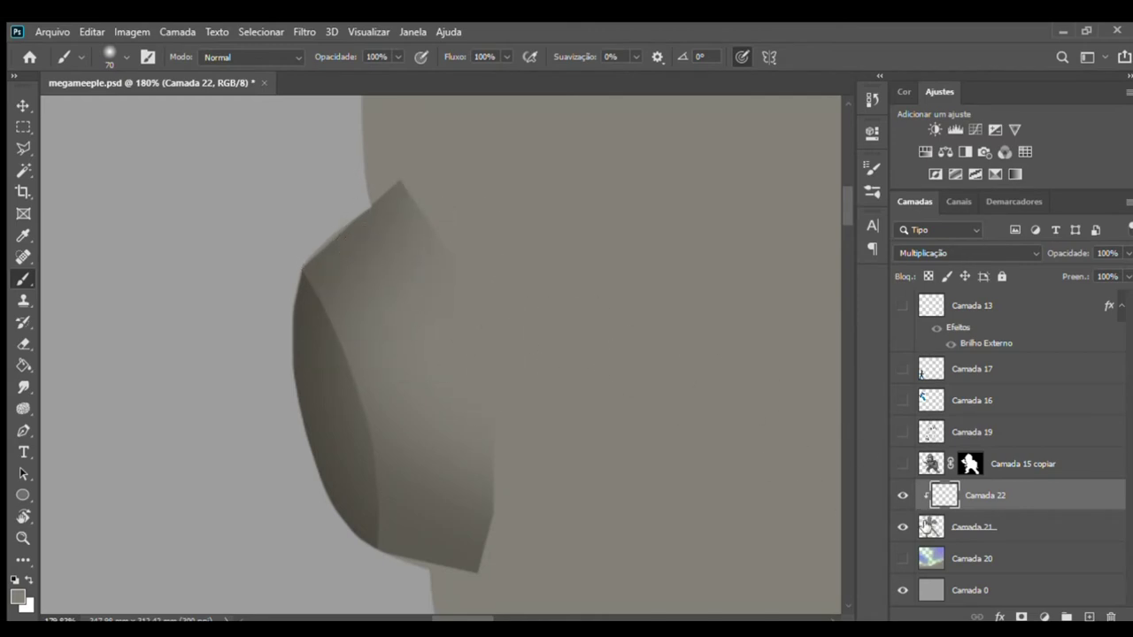
- On Camada 21, zoom to the ear piece's upper corner and set the eraser to size 57
{"action": "left_click", "coordinate": [925, 527]}
{"action": "key", "text": "z"}
{"action": "left_click", "coordinate": [243, 225]}
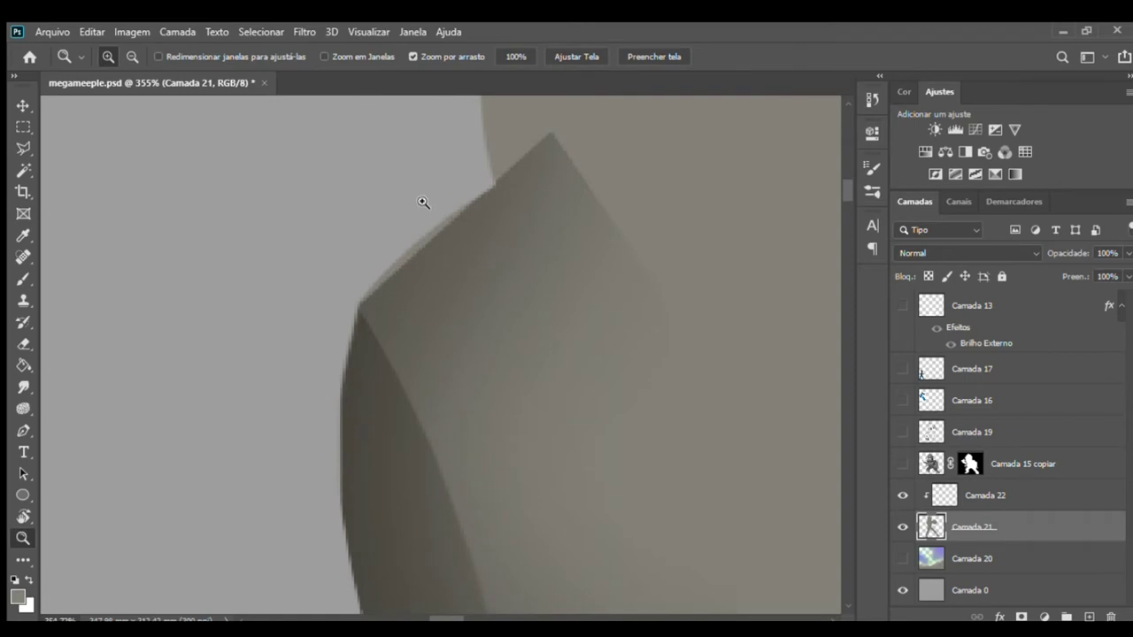
{"action": "key", "text": "e"}
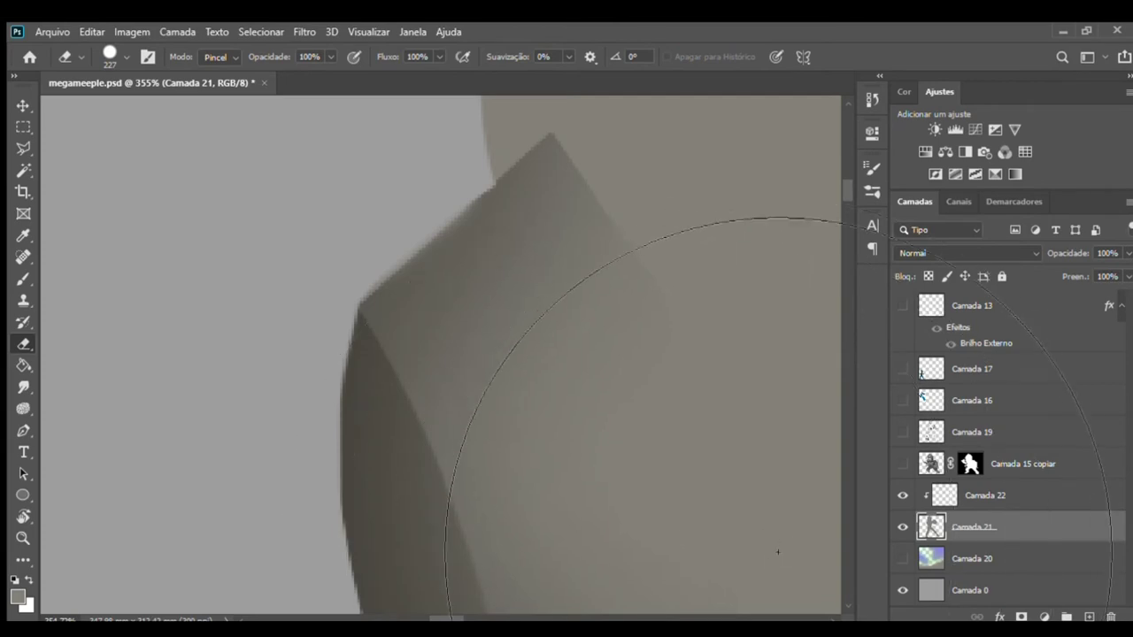
{"action": "left_click_drag", "start_coordinate": [480, 276], "coordinate": [278, 291]}
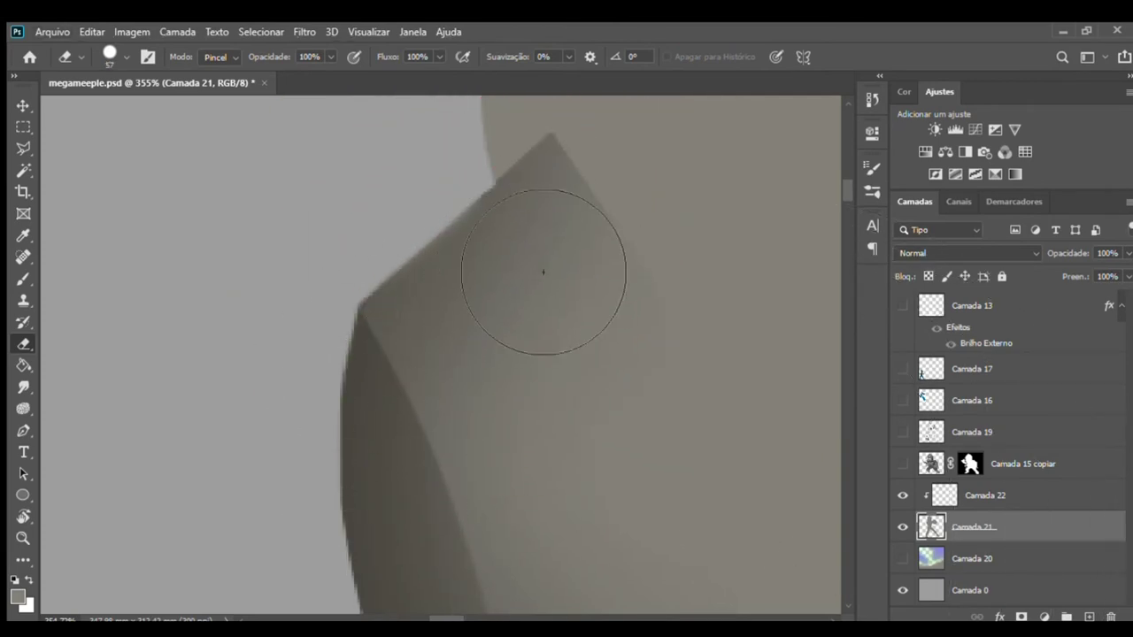
{"action": "key", "text": "z"}
{"action": "mouse_move", "coordinate": [435, 340]}
{"action": "left_mouse_down"}
{"action": "mouse_move", "coordinate": [415, 306]}
{"action": "mouse_move", "coordinate": [484, 384]}
{"action": "mouse_move", "coordinate": [463, 367]}
{"action": "left_mouse_up"}
- Erase the stray shadow below the ear piece, then select Camada 22 and rotate the view to about -117°
{"action": "key", "text": "b"}
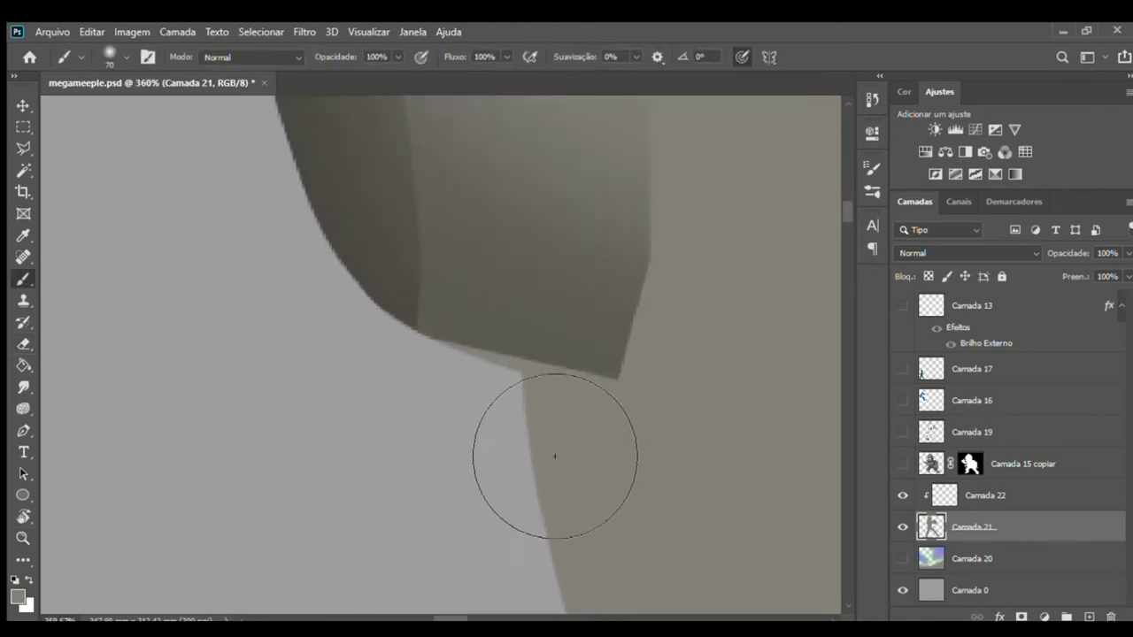
{"action": "key", "text": "e"}
{"action": "left_click_drag", "start_coordinate": [481, 420], "coordinate": [473, 413]}
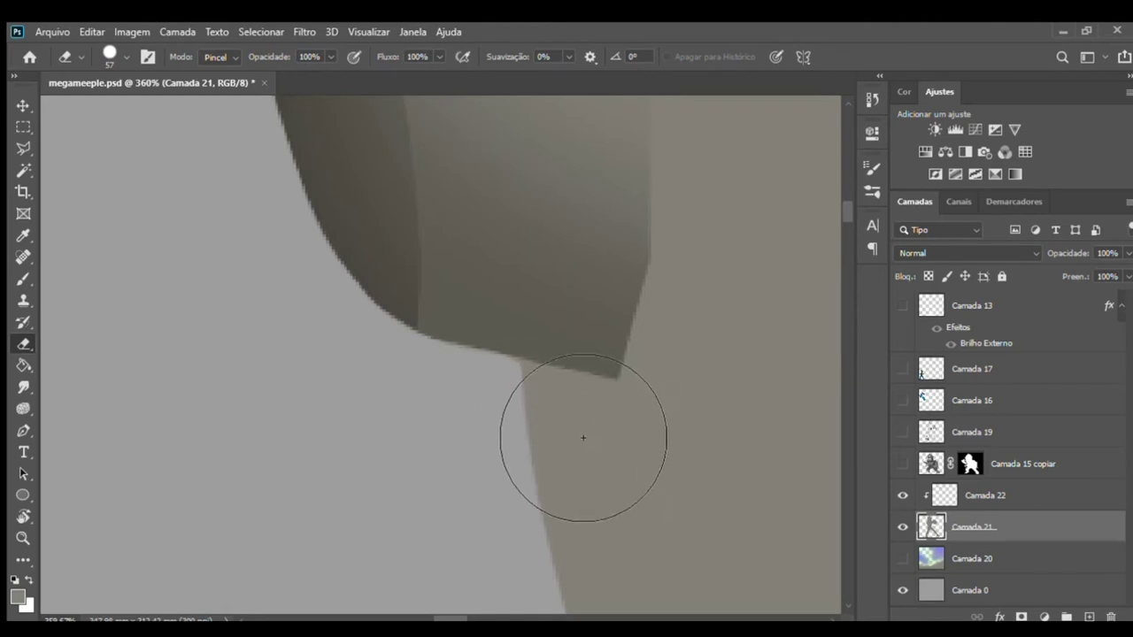
{"action": "key", "text": "z"}
{"action": "left_click_drag", "start_coordinate": [605, 445], "coordinate": [478, 367]}
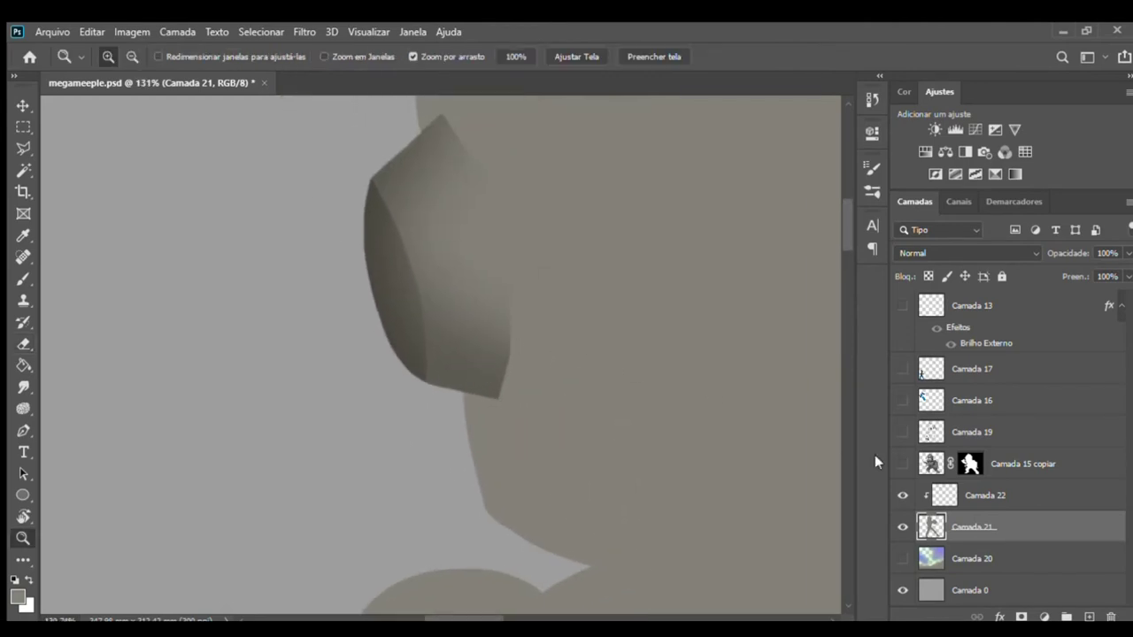
{"action": "left_click", "coordinate": [946, 494]}
{"action": "key", "text": "r"}
{"action": "mouse_move", "coordinate": [572, 339]}
{"action": "left_mouse_down"}
{"action": "mouse_move", "coordinate": [325, 234]}
{"action": "mouse_move", "coordinate": [278, 299]}
{"action": "left_mouse_up"}
- Zoom to 195% on the ear piece and test a dark upper-left edge stroke, then undo it
{"action": "key", "text": "z"}
{"action": "left_click_drag", "start_coordinate": [374, 351], "coordinate": [417, 352]}
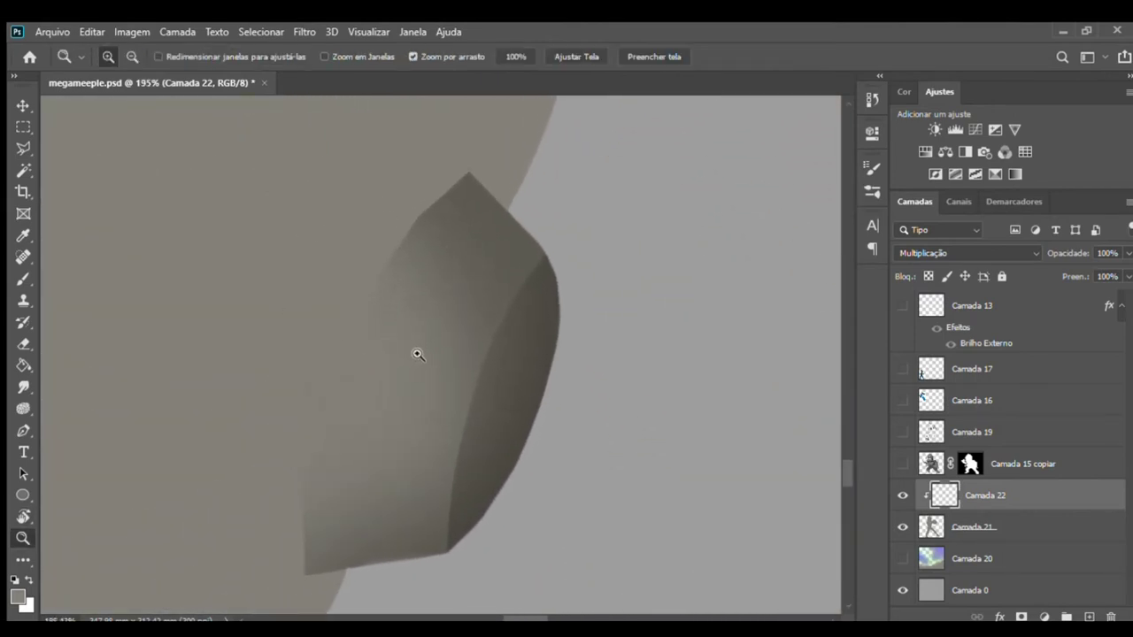
{"action": "key", "text": "b"}
{"action": "left_click_drag", "start_coordinate": [372, 274], "coordinate": [456, 182]}
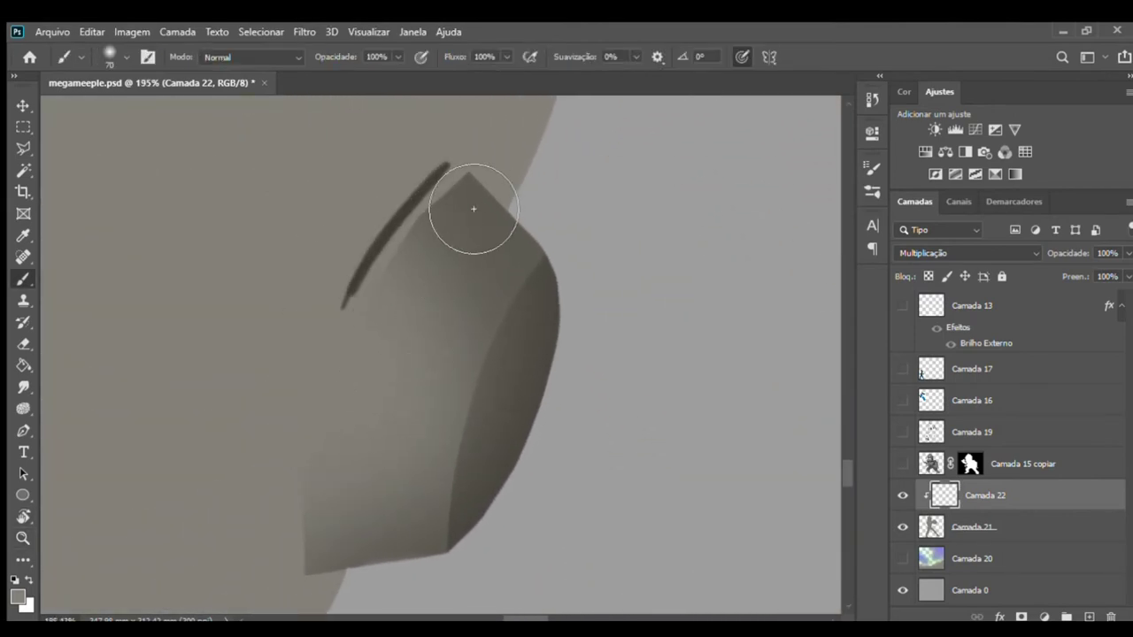
{"action": "key", "text": "ctrl+z"}
{"action": "key", "text": "e"}
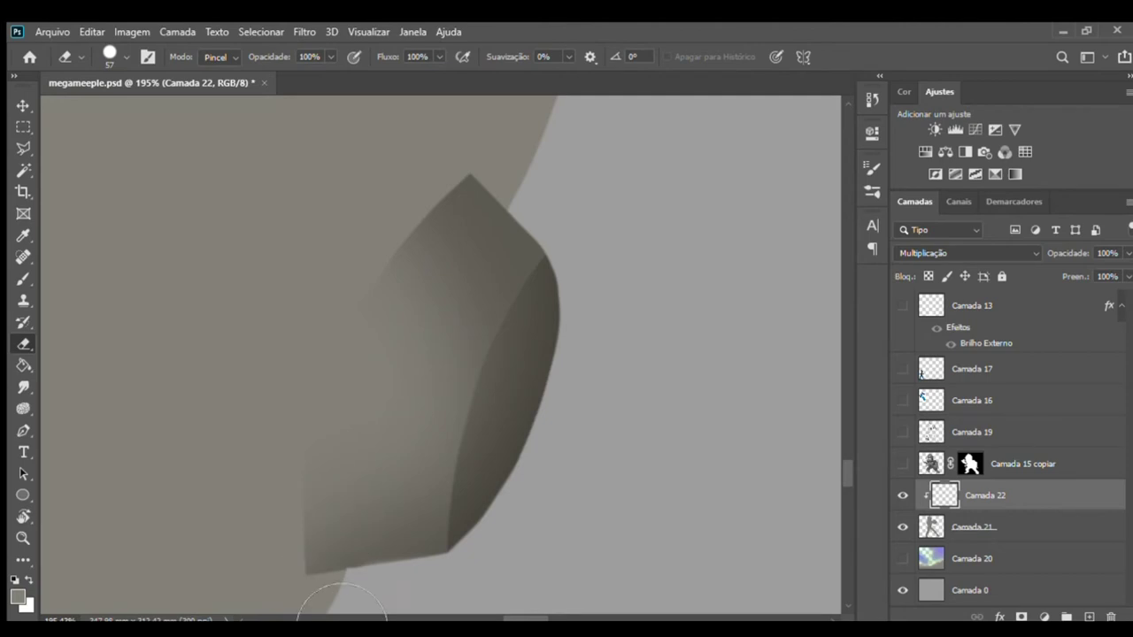
{"action": "scroll", "coordinate": [462, 227], "scroll_direction": "up", "scroll_amount": 10}
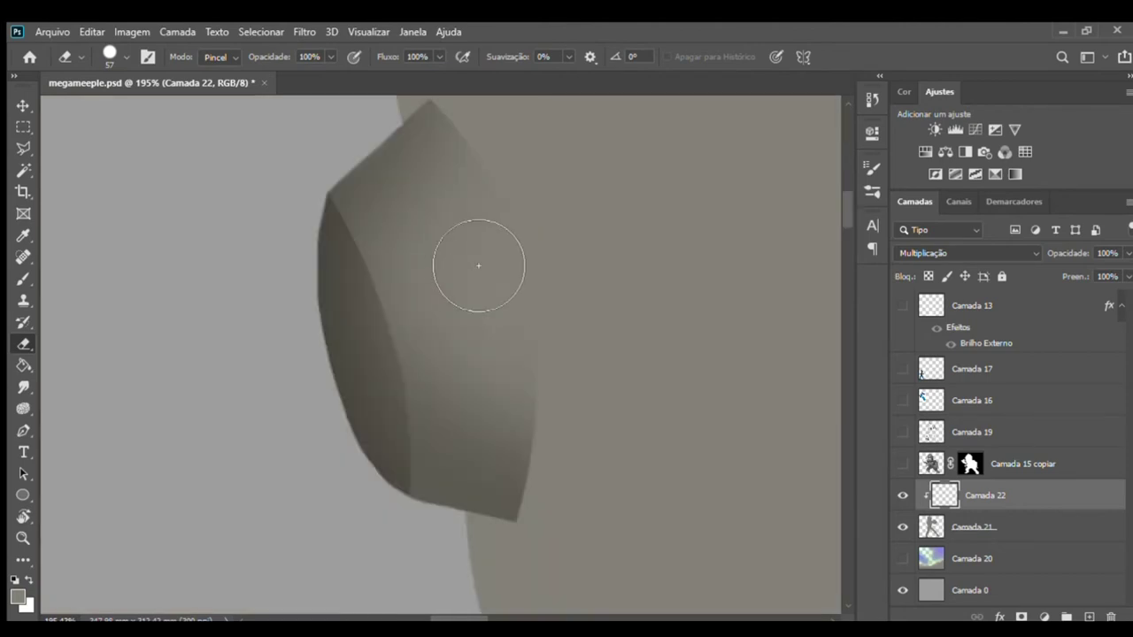
{"action": "left_click", "coordinate": [903, 432]}
{"action": "scroll", "coordinate": [465, 280], "scroll_direction": "up", "scroll_amount": 2}
{"action": "key", "text": "z"}
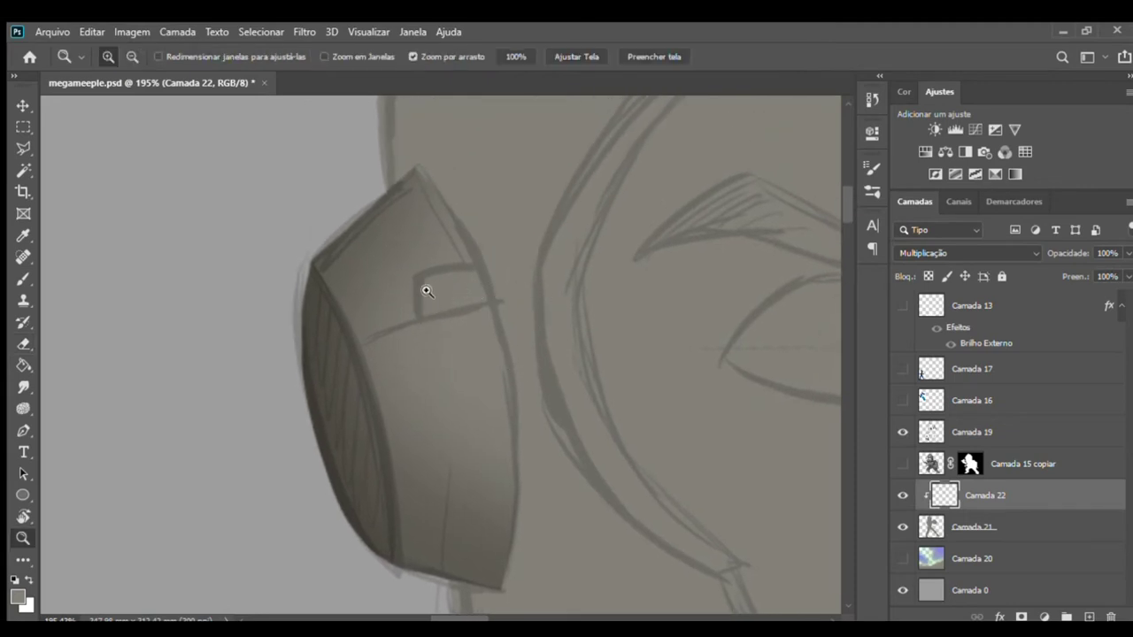
{"action": "left_click_drag", "start_coordinate": [435, 296], "coordinate": [487, 294]}
- Paint straight dark lines across the ear piece face plus the vent's vertical and diagonal lines on Camada 22
{"action": "left_click", "coordinate": [936, 487], "text": "ctrl"}
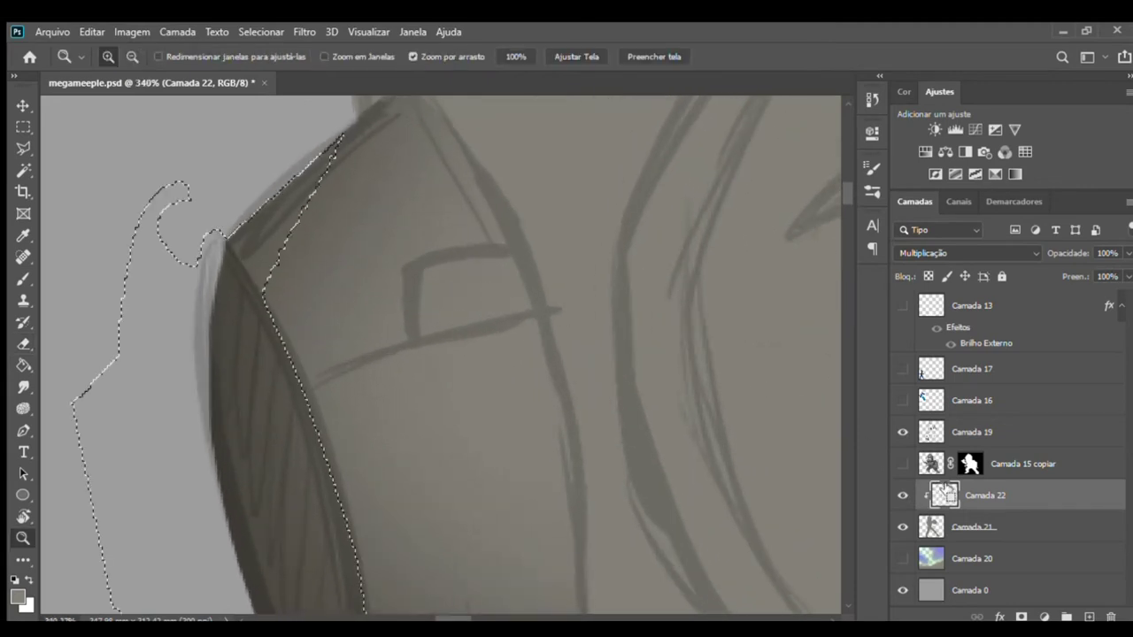
{"action": "key", "text": "b"}
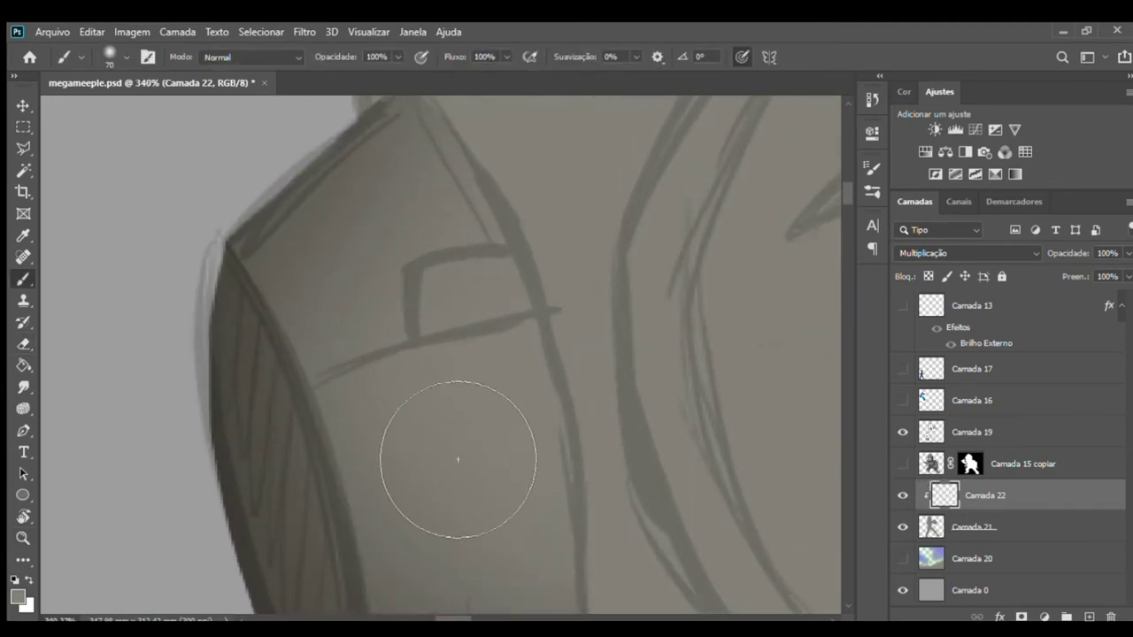
{"action": "left_click_drag", "start_coordinate": [315, 381], "coordinate": [531, 315]}
{"action": "key", "text": "ctrl+z"}
{"action": "left_click_drag", "start_coordinate": [315, 381], "coordinate": [532, 314]}
{"action": "key", "text": "ctrl+z"}
{"action": "left_click_drag", "start_coordinate": [310, 385], "coordinate": [556, 308]}
{"action": "mouse_move", "coordinate": [414, 339]}
{"action": "left_mouse_down"}
{"action": "mouse_move", "coordinate": [416, 264]}
{"action": "mouse_move", "coordinate": [524, 226]}
{"action": "left_mouse_up"}
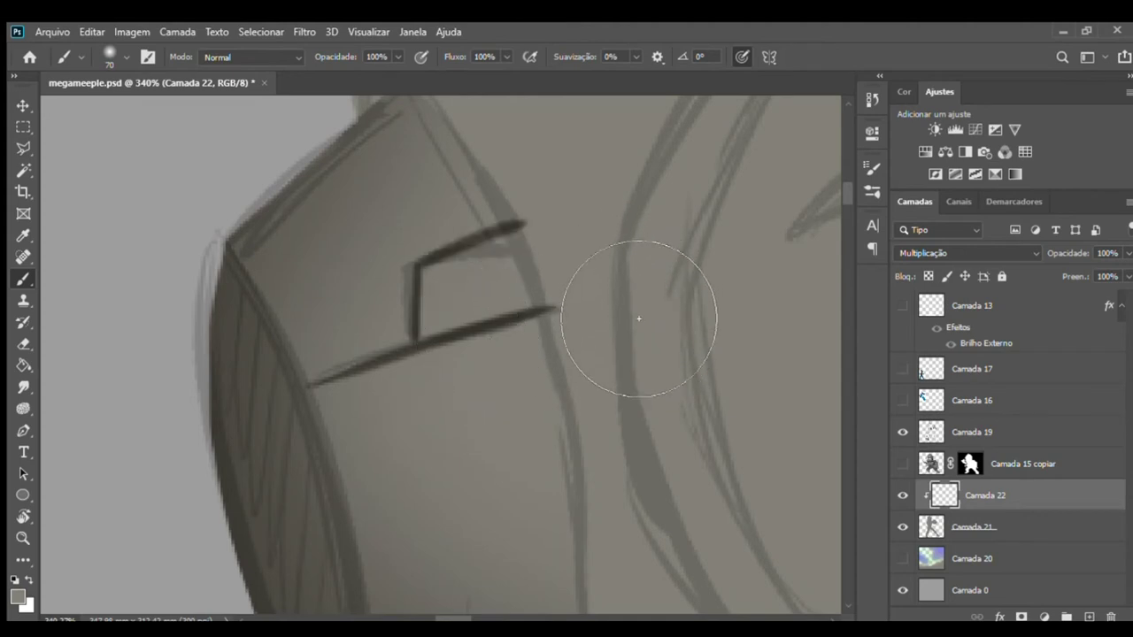
- Hide Camada 19 and zoom out to view the whole head
{"action": "key", "text": "e"}
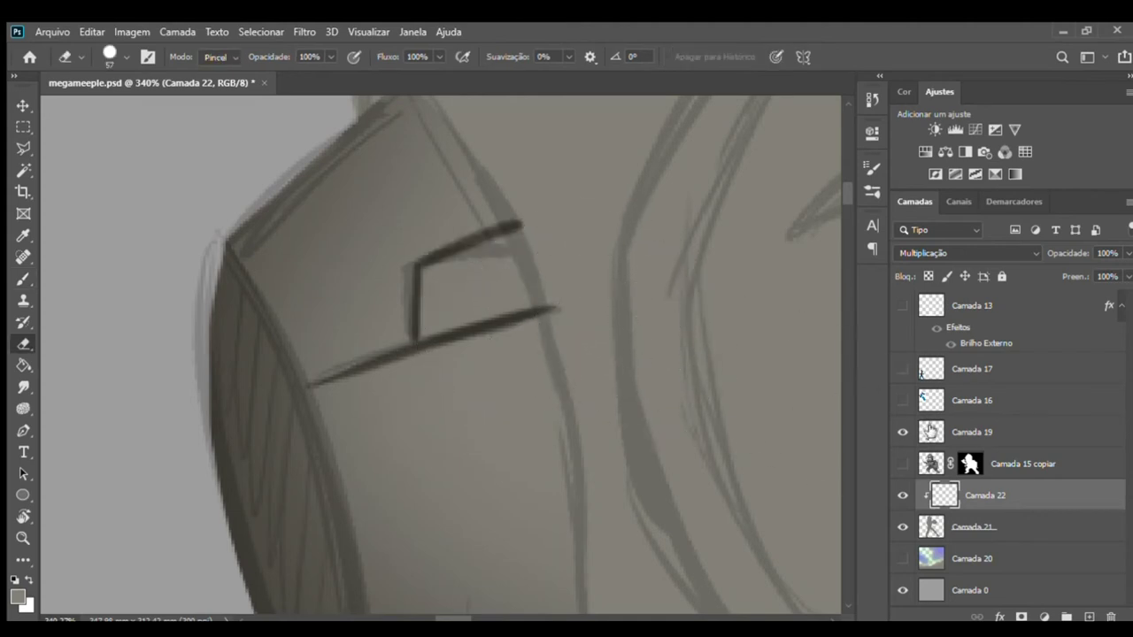
{"action": "left_click", "coordinate": [902, 431]}
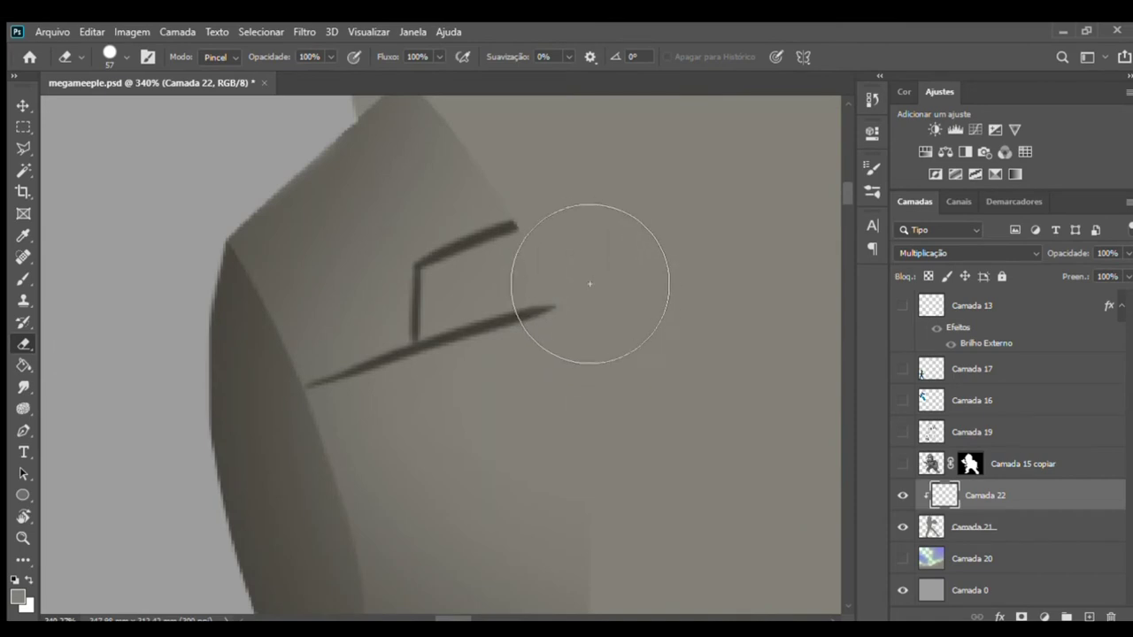
{"action": "key", "text": "z"}
{"action": "mouse_move", "coordinate": [591, 333]}
{"action": "left_mouse_down"}
{"action": "mouse_move", "coordinate": [543, 324]}
{"action": "mouse_move", "coordinate": [576, 328]}
{"action": "left_mouse_up"}
{"action": "mouse_move", "coordinate": [621, 358]}
{"action": "left_mouse_down"}
{"action": "mouse_move", "coordinate": [468, 325]}
{"action": "mouse_move", "coordinate": [496, 354]}
{"action": "left_mouse_up"}
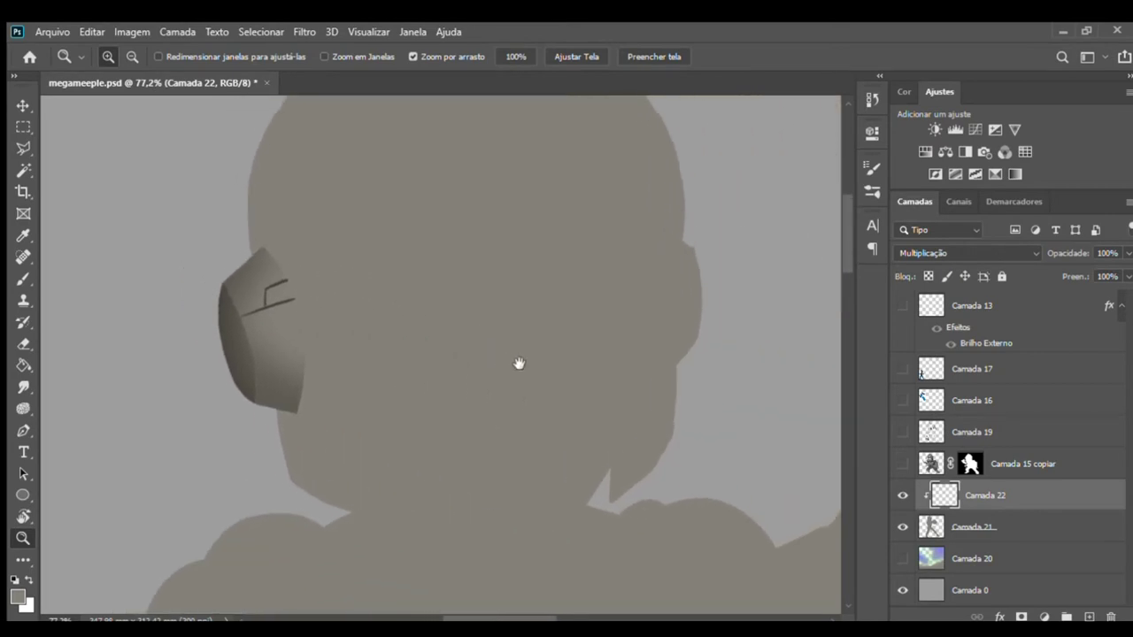
- Show Camada 19 and add a new Multiply layer, Camada 23, viewing head and shoulders
{"action": "left_click", "coordinate": [903, 432]}
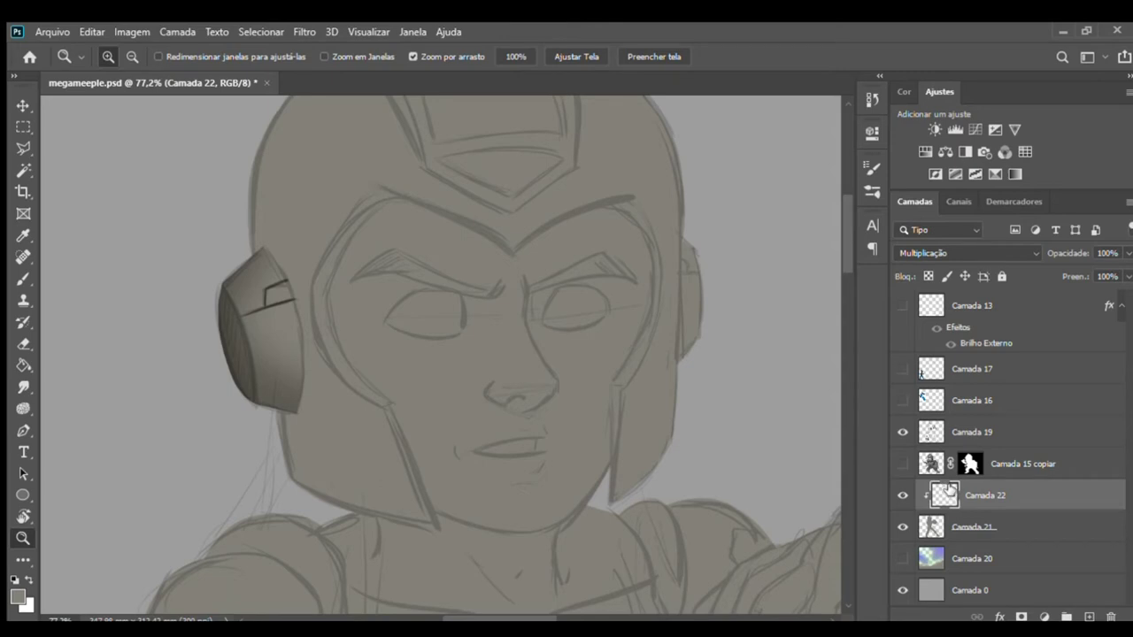
{"action": "key", "text": "l"}
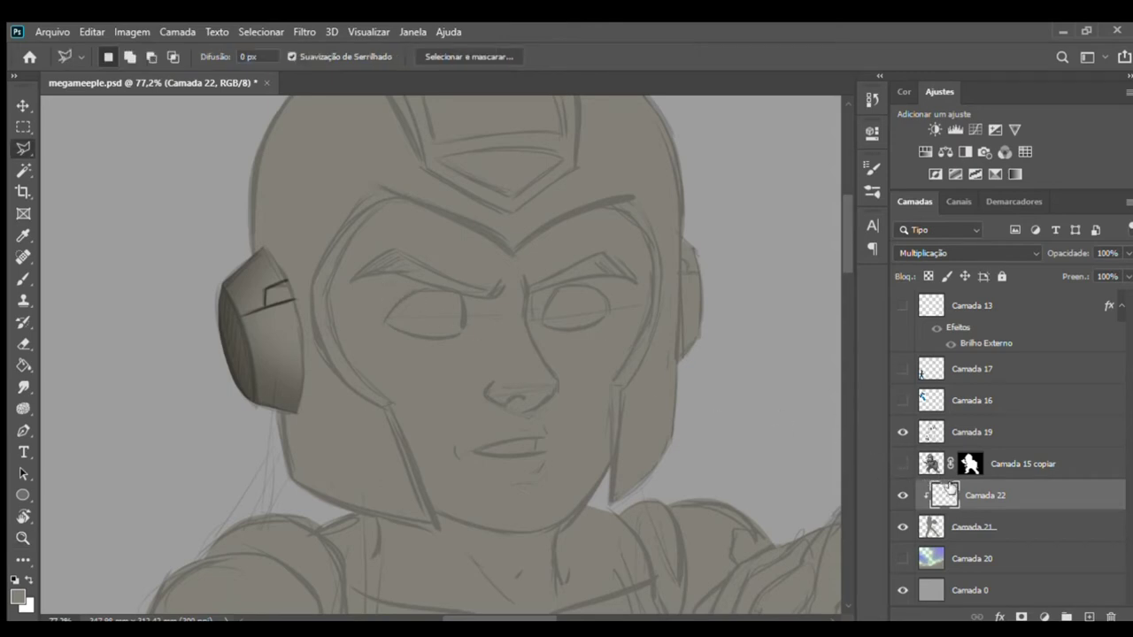
{"action": "left_click", "coordinate": [1090, 616]}
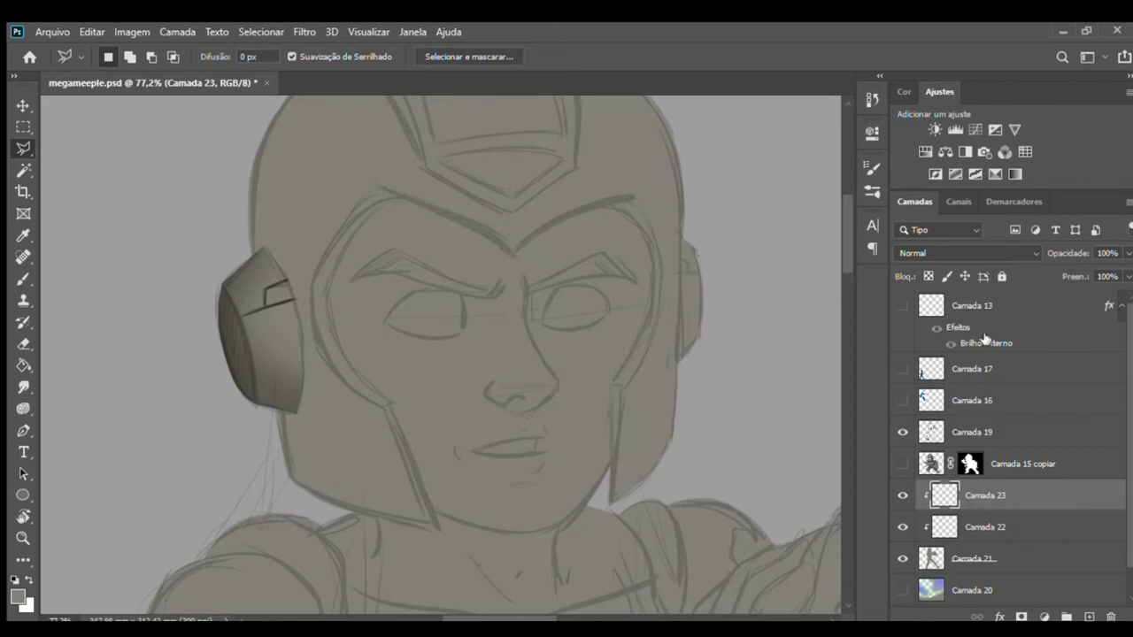
{"action": "left_click", "coordinate": [965, 253]}
{"action": "scroll", "coordinate": [961, 253], "scroll_direction": "down", "scroll_amount": 1}
{"action": "scroll", "coordinate": [961, 254], "scroll_direction": "down", "scroll_amount": 2}
{"action": "key", "text": "m"}
{"action": "key", "text": "z"}
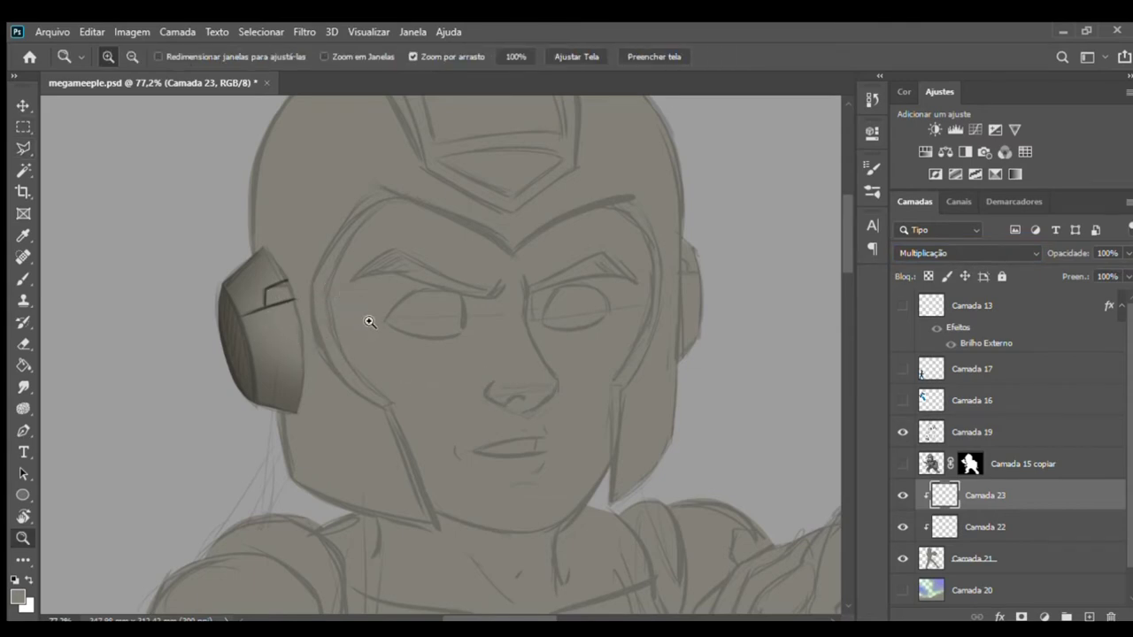
{"action": "left_click_drag", "start_coordinate": [370, 319], "coordinate": [331, 324]}
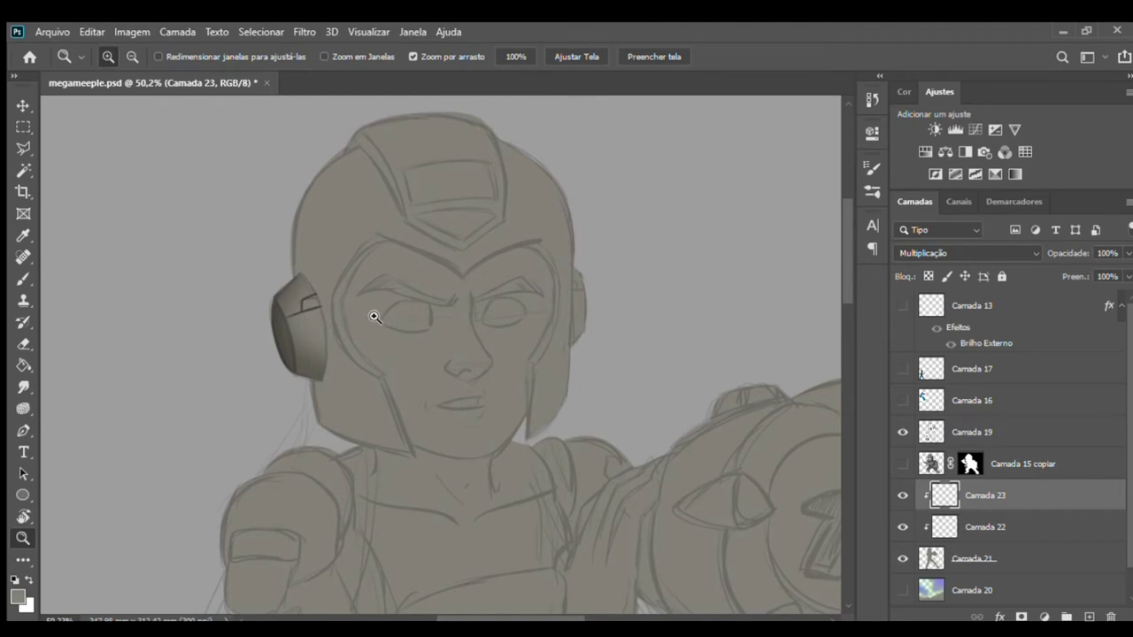
- With a size 305 brush, shade the helmet's left side, its top-left and the face's right side
{"action": "key", "text": "b"}
{"action": "left_click_drag", "start_coordinate": [326, 288], "coordinate": [374, 283]}
{"action": "left_click_drag", "start_coordinate": [385, 210], "coordinate": [355, 531]}
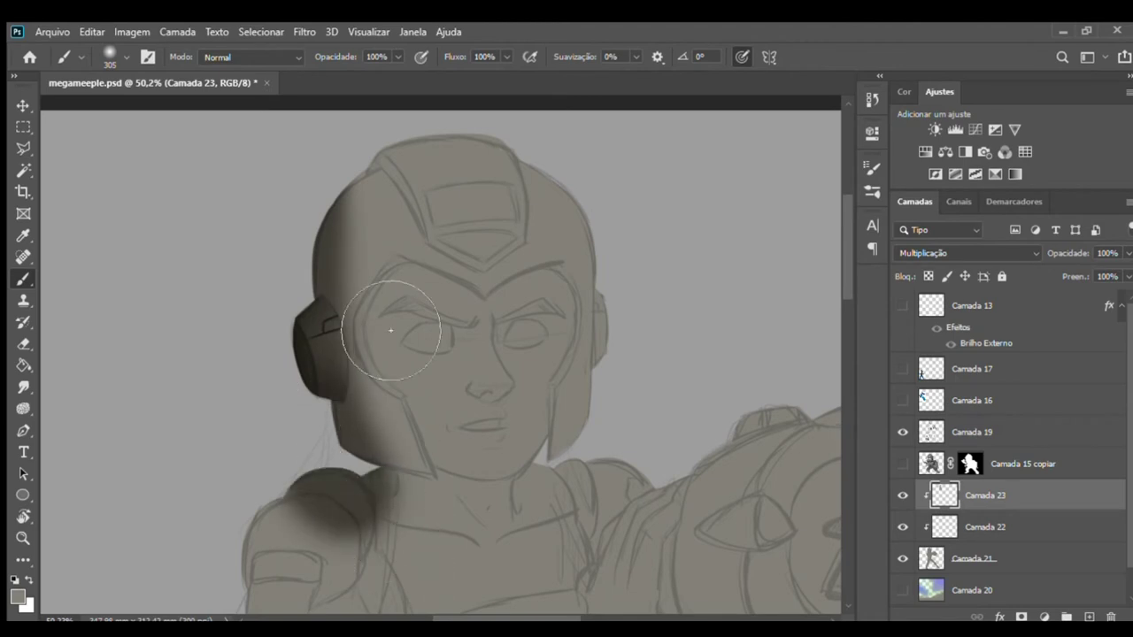
{"action": "left_click_drag", "start_coordinate": [350, 212], "coordinate": [425, 168]}
{"action": "key", "text": "ctrl+z"}
{"action": "mouse_move", "coordinate": [355, 204]}
{"action": "left_mouse_down"}
{"action": "mouse_move", "coordinate": [376, 248]}
{"action": "mouse_move", "coordinate": [458, 592]}
{"action": "left_mouse_up"}
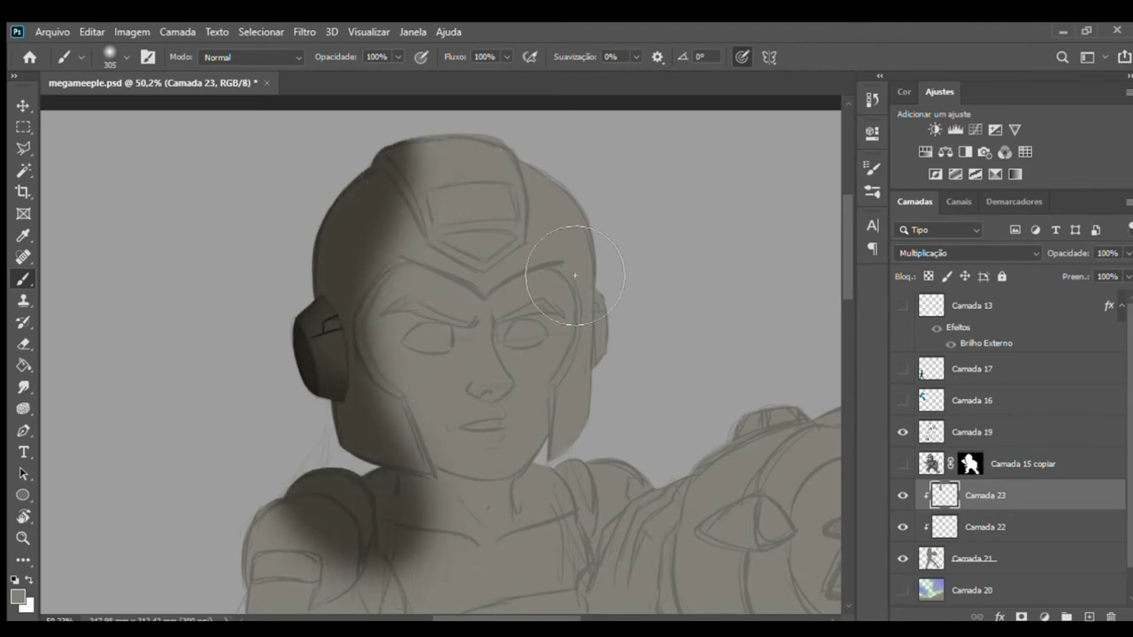
{"action": "left_click_drag", "start_coordinate": [551, 345], "coordinate": [581, 414]}
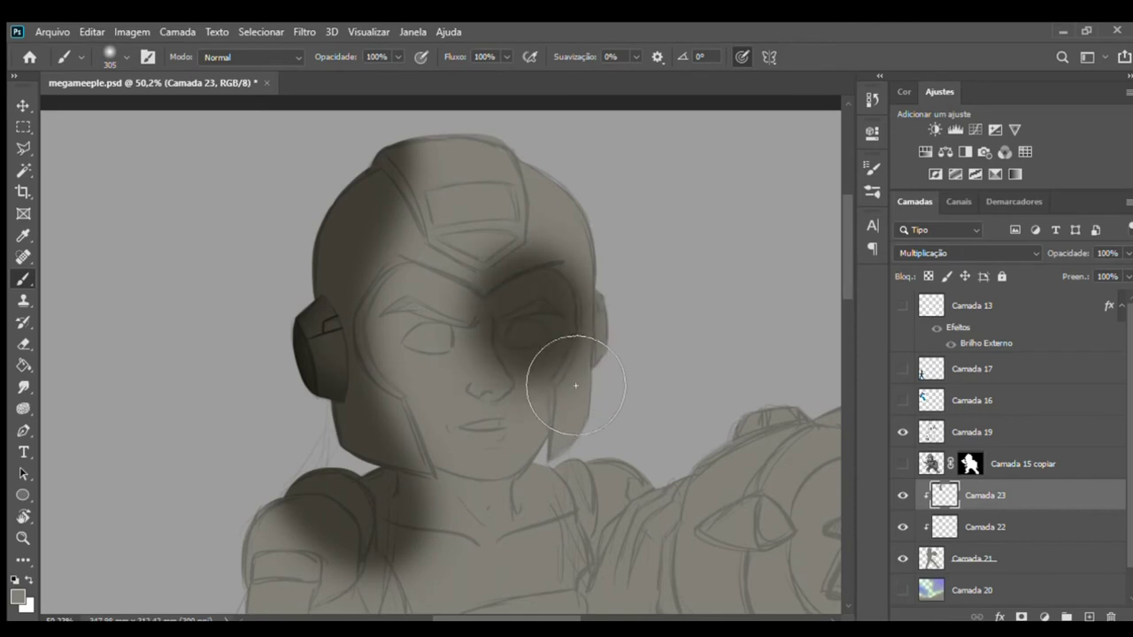
- With a size 232 eraser, lighten the shadow on the forehead, face edge, chin and cheek
{"action": "key", "text": "e"}
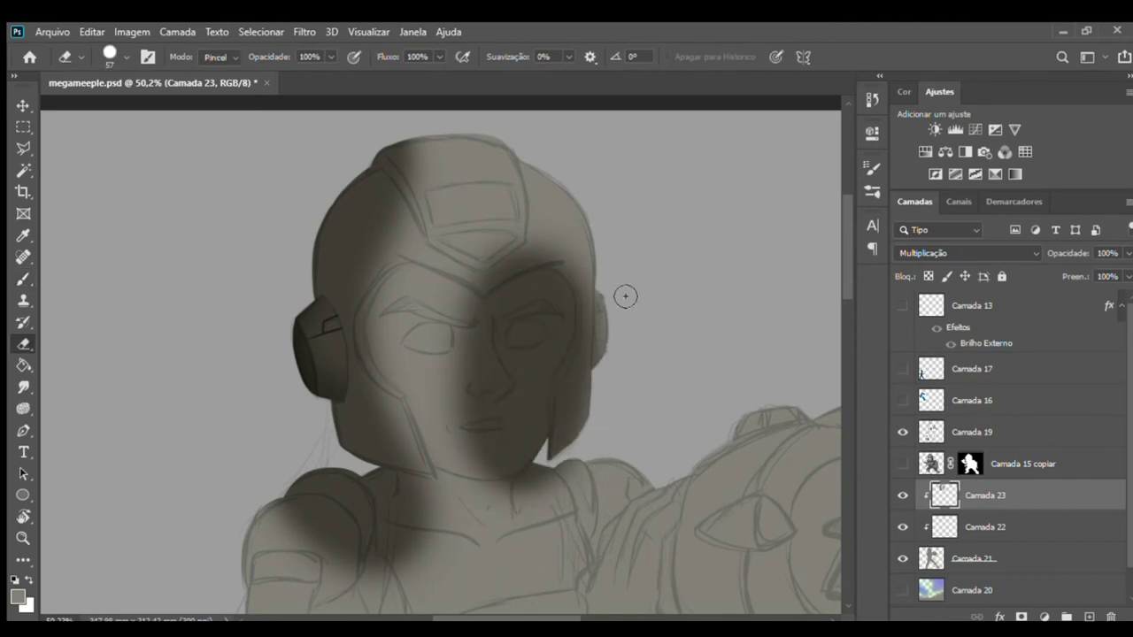
{"action": "left_click_drag", "start_coordinate": [586, 276], "coordinate": [592, 279]}
{"action": "mouse_move", "coordinate": [574, 252]}
{"action": "left_mouse_down"}
{"action": "mouse_move", "coordinate": [531, 260]}
{"action": "mouse_move", "coordinate": [567, 242]}
{"action": "left_mouse_up"}
{"action": "left_click_drag", "start_coordinate": [637, 259], "coordinate": [655, 507]}
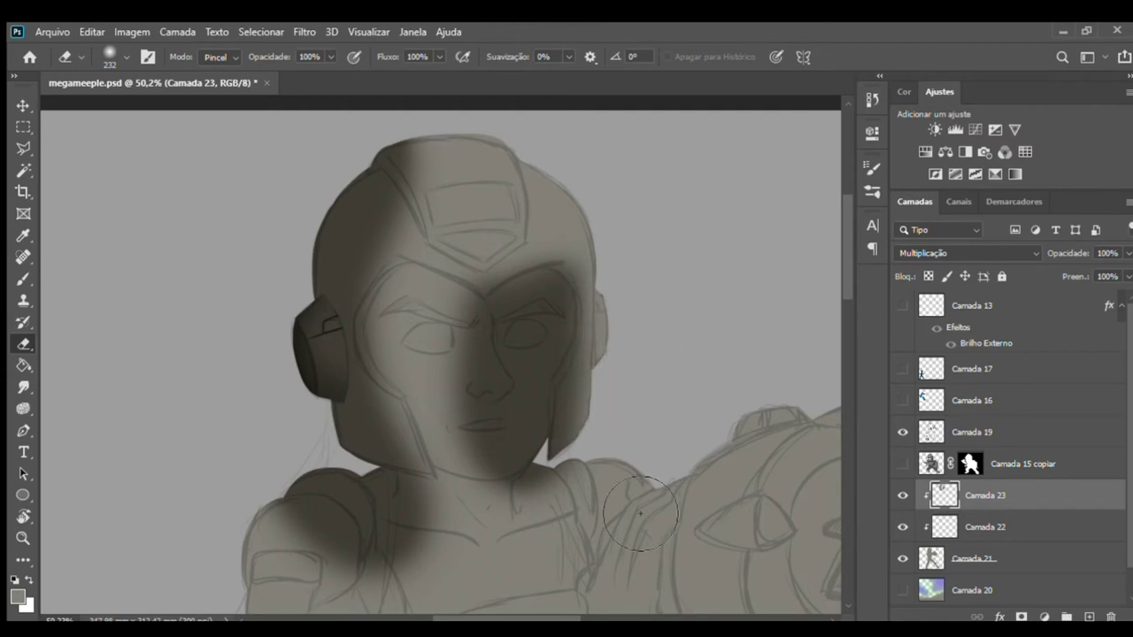
{"action": "mouse_move", "coordinate": [461, 500]}
{"action": "left_mouse_down"}
{"action": "mouse_move", "coordinate": [442, 469]}
{"action": "mouse_move", "coordinate": [430, 328]}
{"action": "mouse_move", "coordinate": [451, 259]}
{"action": "mouse_move", "coordinate": [402, 198]}
{"action": "left_mouse_up"}
{"action": "left_click_drag", "start_coordinate": [402, 197], "coordinate": [504, 234]}
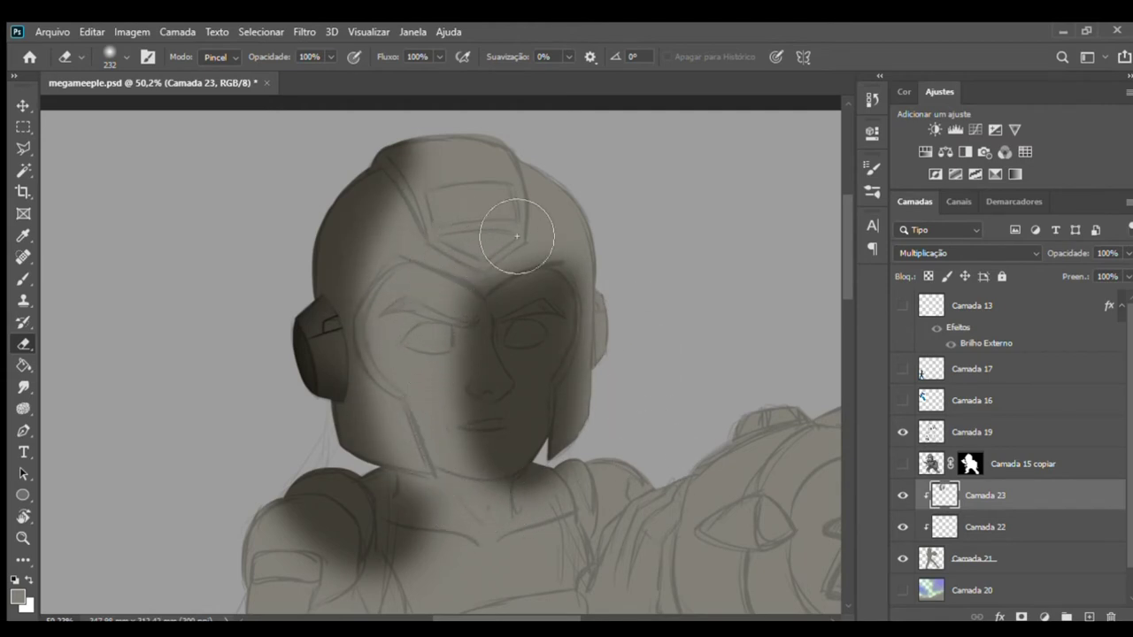
- Zoom to 131% on the neck and clear the dark shadow band across the fist
{"action": "scroll", "coordinate": [452, 341], "scroll_direction": "up", "scroll_amount": 2}
{"action": "scroll", "coordinate": [463, 405], "scroll_direction": "up", "scroll_amount": 1}
{"action": "key", "text": "z"}
{"action": "mouse_move", "coordinate": [349, 375]}
{"action": "left_mouse_down"}
{"action": "mouse_move", "coordinate": [429, 382]}
{"action": "mouse_move", "coordinate": [380, 398]}
{"action": "mouse_move", "coordinate": [451, 405]}
{"action": "mouse_move", "coordinate": [552, 446]}
{"action": "mouse_move", "coordinate": [442, 450]}
{"action": "mouse_move", "coordinate": [437, 473]}
{"action": "mouse_move", "coordinate": [263, 466]}
{"action": "left_mouse_up"}
{"action": "key", "text": "e"}
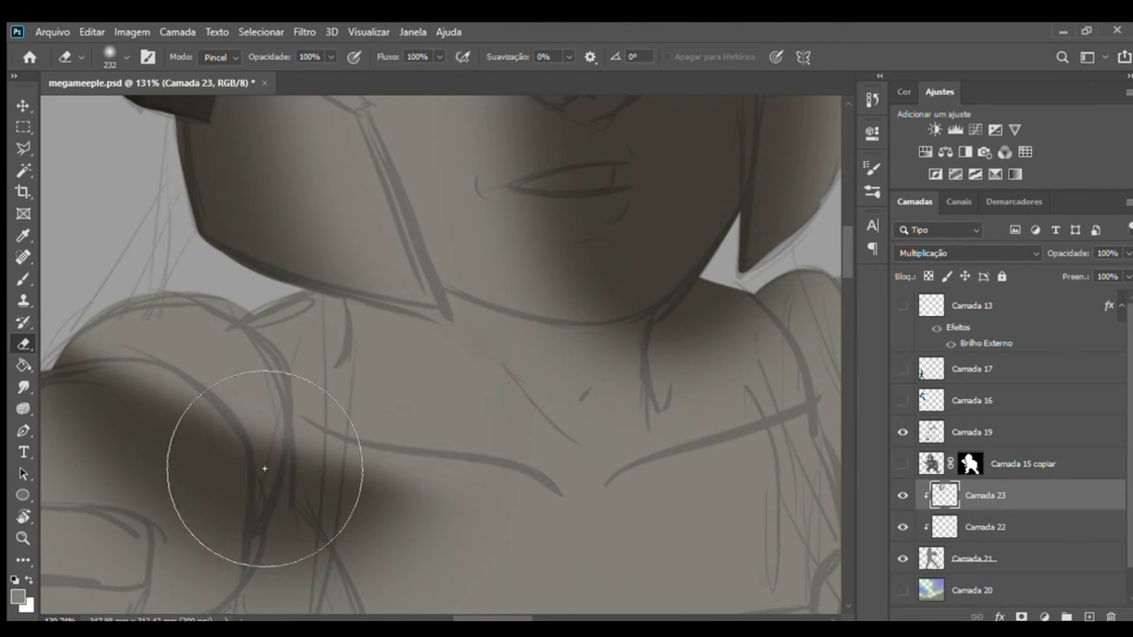
{"action": "left_click_drag", "start_coordinate": [482, 358], "coordinate": [614, 253]}
{"action": "mouse_move", "coordinate": [380, 336]}
{"action": "left_mouse_down"}
{"action": "mouse_move", "coordinate": [455, 341]}
{"action": "mouse_move", "coordinate": [531, 494]}
{"action": "left_mouse_up"}
- Lighten the shadow at the helmet's top-left, then reselect Camada 23 with the face in view
{"action": "scroll", "coordinate": [475, 460], "scroll_direction": "up", "scroll_amount": 5}
{"action": "scroll", "coordinate": [528, 413], "scroll_direction": "up", "scroll_amount": 5}
{"action": "scroll", "coordinate": [475, 363], "scroll_direction": "up", "scroll_amount": 1}
{"action": "scroll", "coordinate": [476, 363], "scroll_direction": "up", "scroll_amount": 3}
{"action": "scroll", "coordinate": [451, 408], "scroll_direction": "up", "scroll_amount": 5}
{"action": "scroll", "coordinate": [435, 422], "scroll_direction": "up", "scroll_amount": 2}
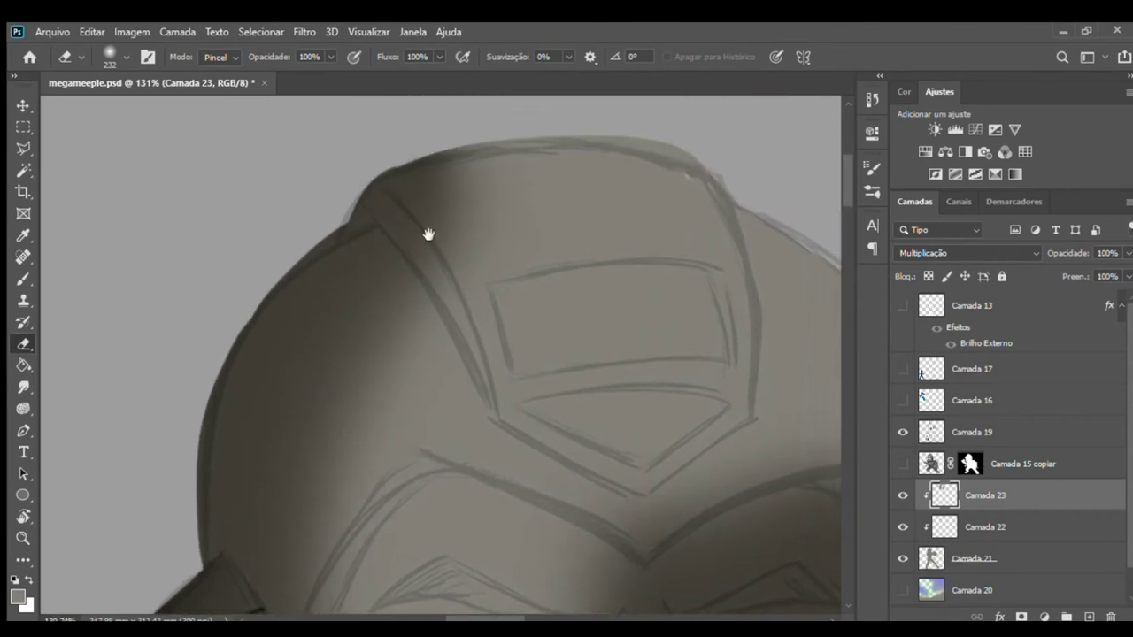
{"action": "mouse_move", "coordinate": [440, 309]}
{"action": "left_mouse_down"}
{"action": "mouse_move", "coordinate": [493, 227]}
{"action": "mouse_move", "coordinate": [470, 296]}
{"action": "mouse_move", "coordinate": [450, 304]}
{"action": "mouse_move", "coordinate": [484, 307]}
{"action": "mouse_move", "coordinate": [572, 404]}
{"action": "mouse_move", "coordinate": [457, 268]}
{"action": "mouse_move", "coordinate": [592, 247]}
{"action": "mouse_move", "coordinate": [605, 288]}
{"action": "mouse_move", "coordinate": [555, 329]}
{"action": "mouse_move", "coordinate": [593, 375]}
{"action": "mouse_move", "coordinate": [593, 430]}
{"action": "left_mouse_up"}
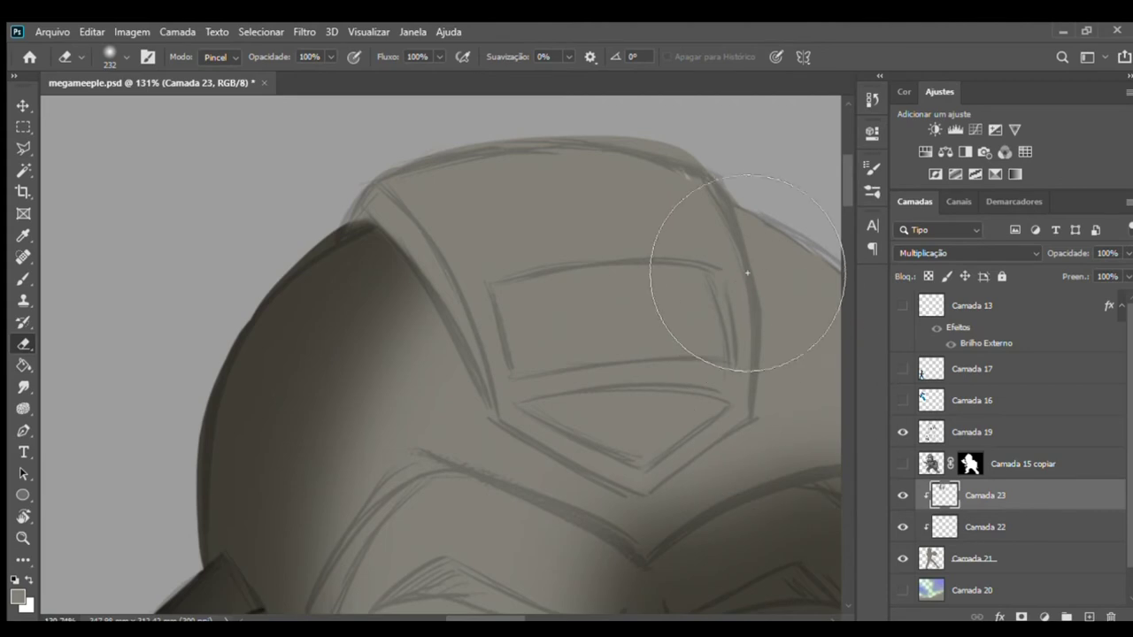
{"action": "left_click_drag", "start_coordinate": [631, 356], "coordinate": [484, 313]}
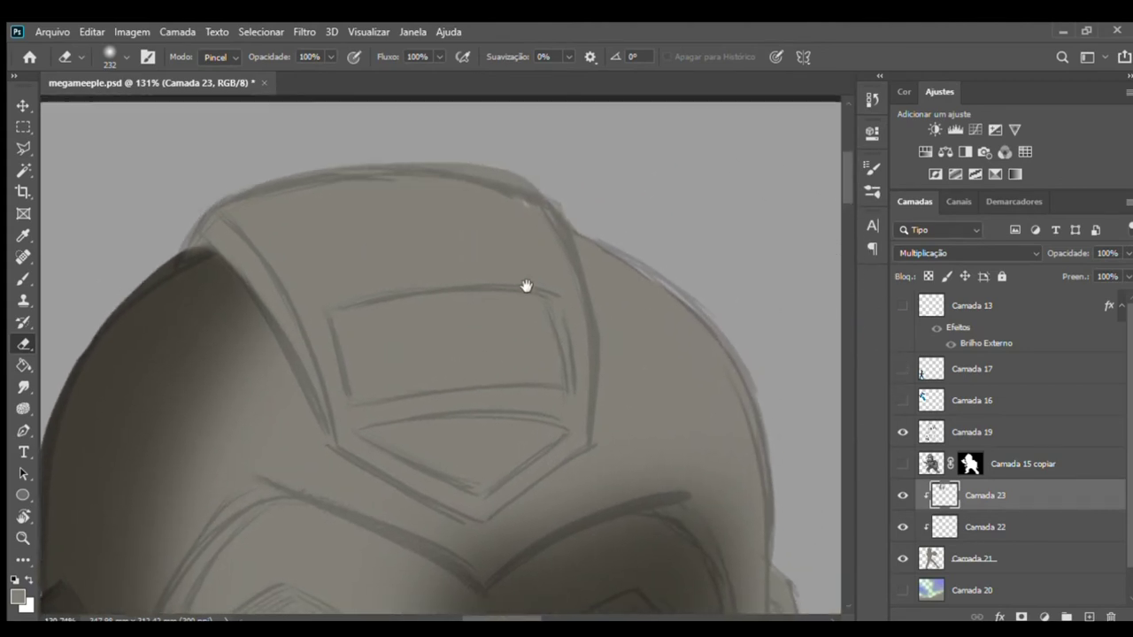
{"action": "left_click", "coordinate": [945, 558]}
{"action": "key", "text": "b"}
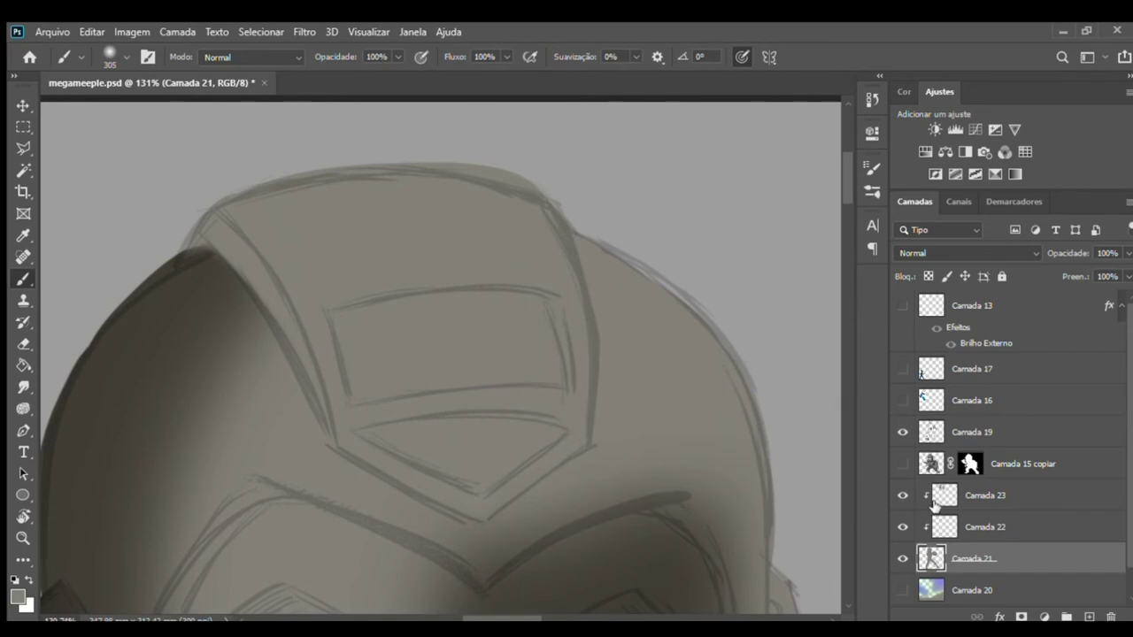
{"action": "left_click", "coordinate": [945, 497]}
{"action": "mouse_move", "coordinate": [692, 469]}
{"action": "left_mouse_down"}
{"action": "mouse_move", "coordinate": [575, 240]}
{"action": "mouse_move", "coordinate": [457, 331]}
{"action": "mouse_move", "coordinate": [539, 384]}
{"action": "mouse_move", "coordinate": [374, 324]}
{"action": "mouse_move", "coordinate": [563, 378]}
{"action": "mouse_move", "coordinate": [645, 329]}
{"action": "left_mouse_up"}
{"action": "key", "text": "e"}
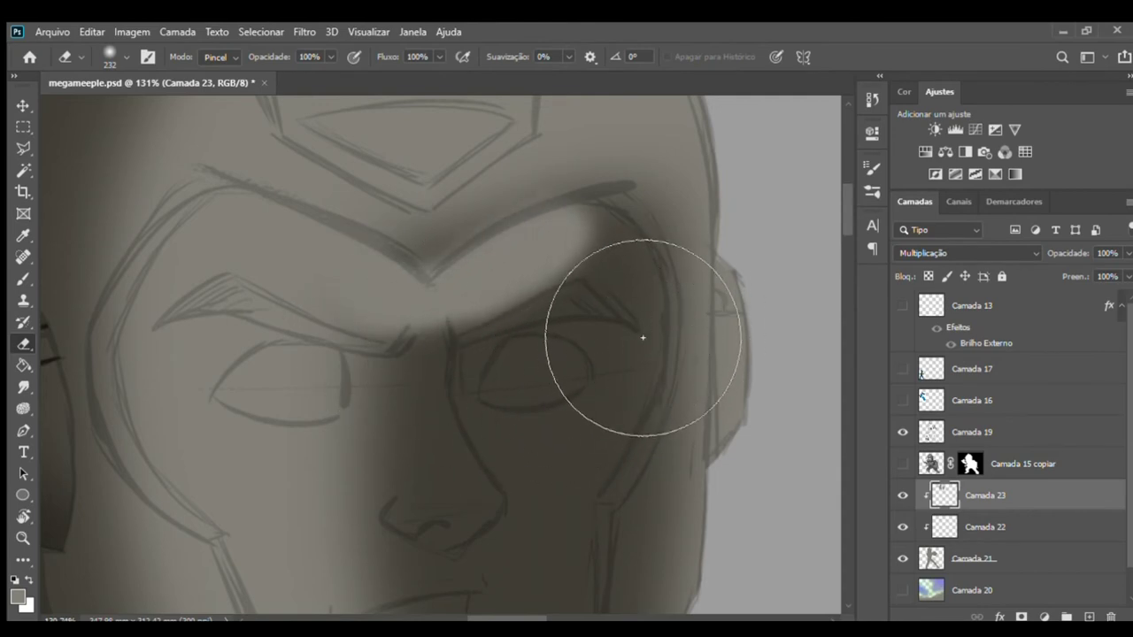
- Lighten the shadow over the brow above the eye, trying and undoing dark brow strokes
{"action": "key", "text": "ctrl+z"}
{"action": "mouse_move", "coordinate": [504, 372]}
{"action": "left_mouse_down"}
{"action": "mouse_move", "coordinate": [537, 381]}
{"action": "mouse_move", "coordinate": [617, 324]}
{"action": "mouse_move", "coordinate": [676, 312]}
{"action": "mouse_move", "coordinate": [726, 357]}
{"action": "mouse_move", "coordinate": [744, 417]}
{"action": "mouse_move", "coordinate": [701, 423]}
{"action": "mouse_move", "coordinate": [688, 463]}
{"action": "left_mouse_up"}
{"action": "left_click", "coordinate": [903, 432]}
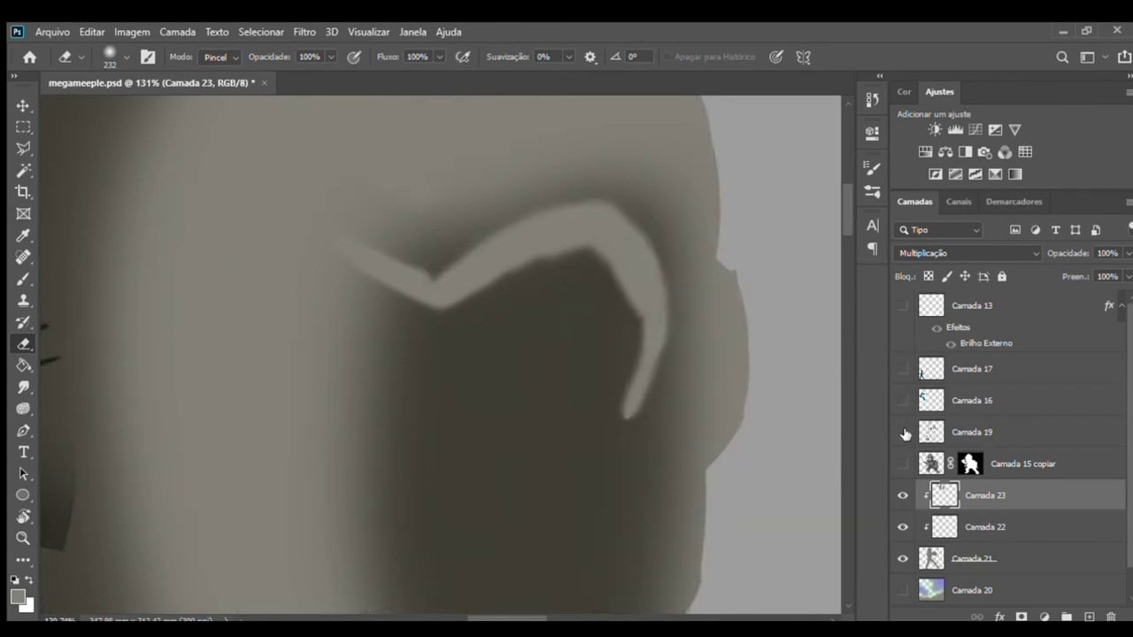
{"action": "left_click", "coordinate": [903, 432]}
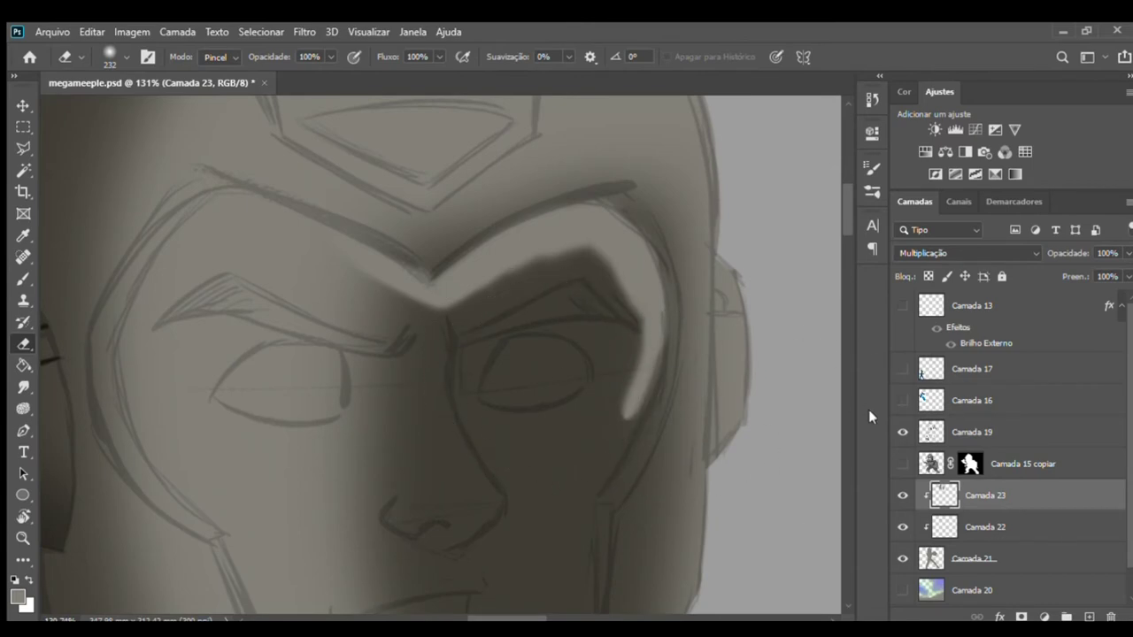
{"action": "key", "text": "b"}
{"action": "left_click_drag", "start_coordinate": [546, 392], "coordinate": [514, 374]}
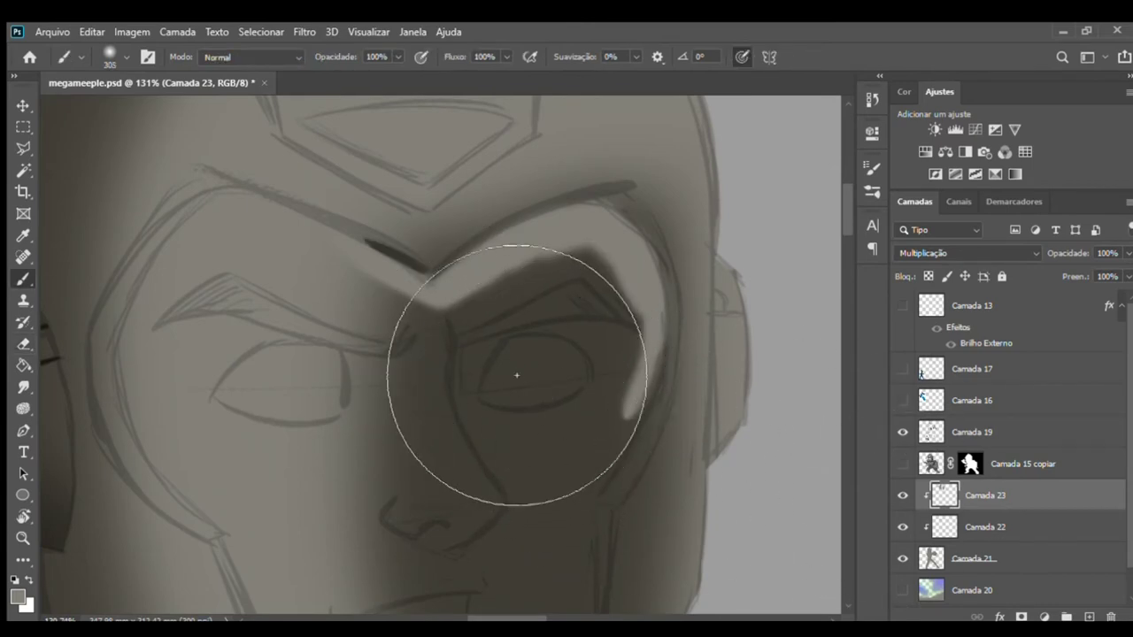
{"action": "key", "text": "ctrl+z"}
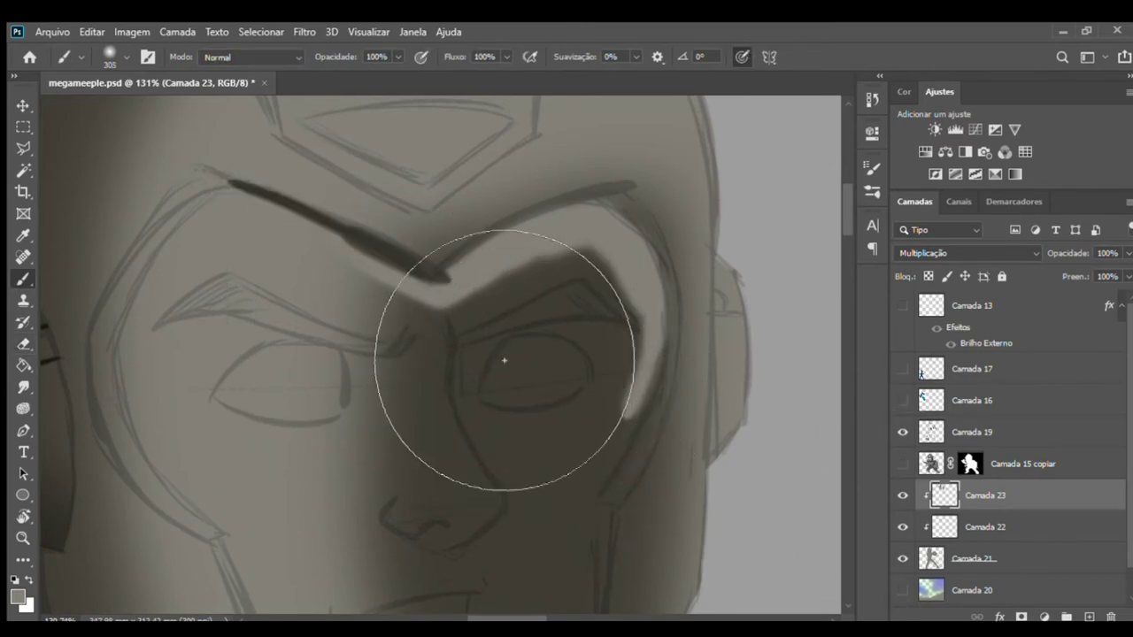
{"action": "left_click_drag", "start_coordinate": [225, 184], "coordinate": [430, 273]}
{"action": "key", "text": "ctrl+z"}
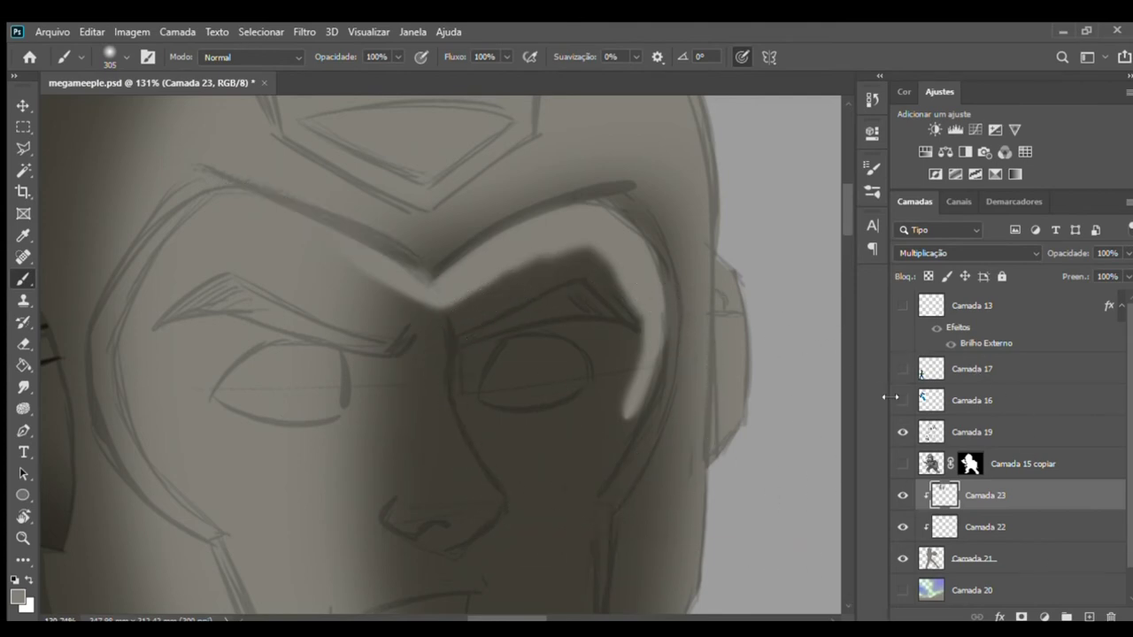
{"action": "left_click", "coordinate": [903, 433]}
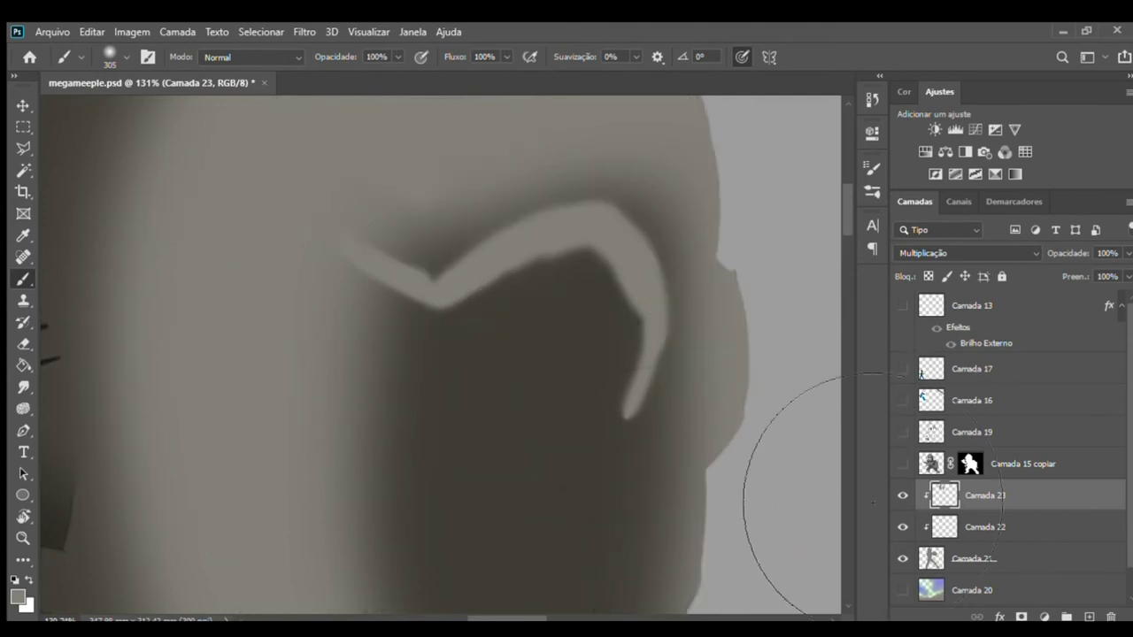
- Erase the shadow on the shoulder below the chin with the sketch visible
{"action": "key", "text": "e"}
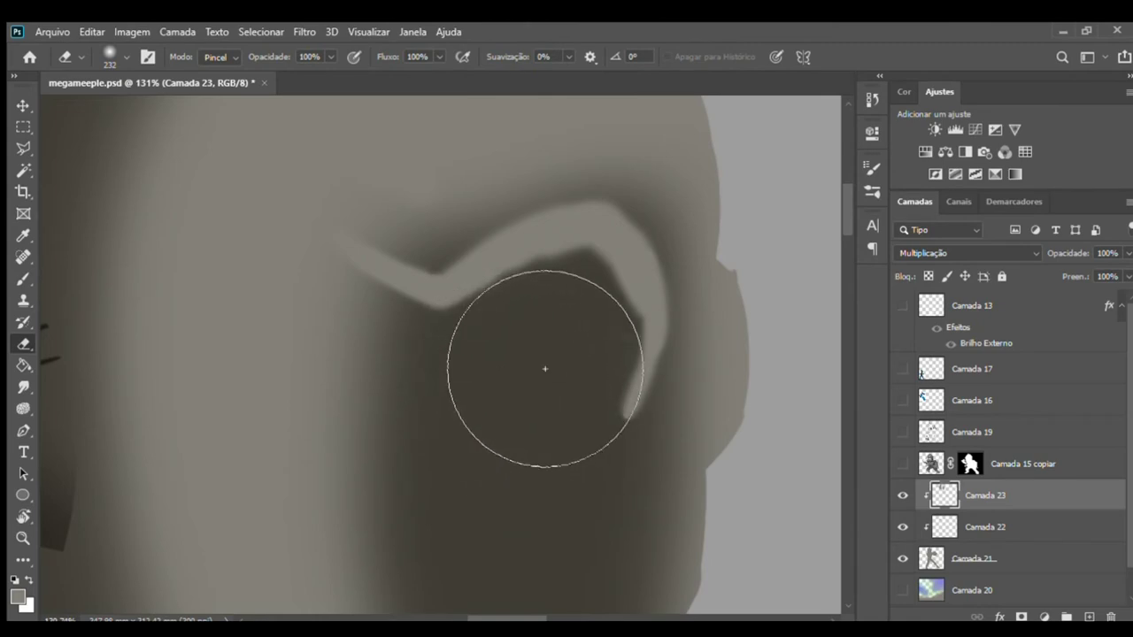
{"action": "left_click", "coordinate": [902, 433]}
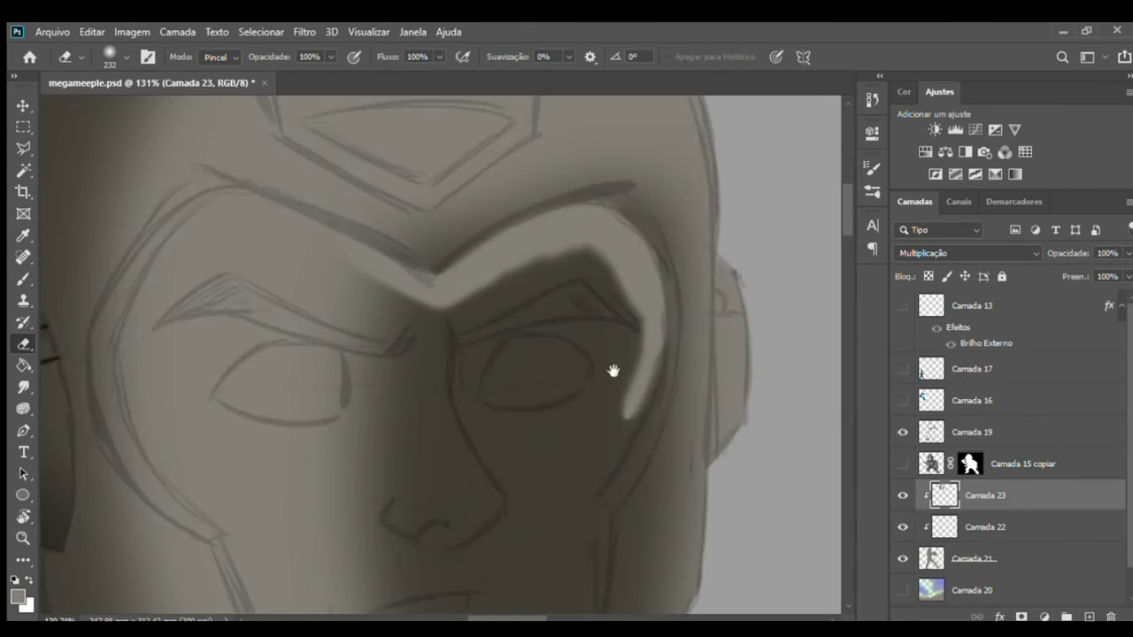
{"action": "scroll", "coordinate": [619, 354], "scroll_direction": "down", "scroll_amount": 3}
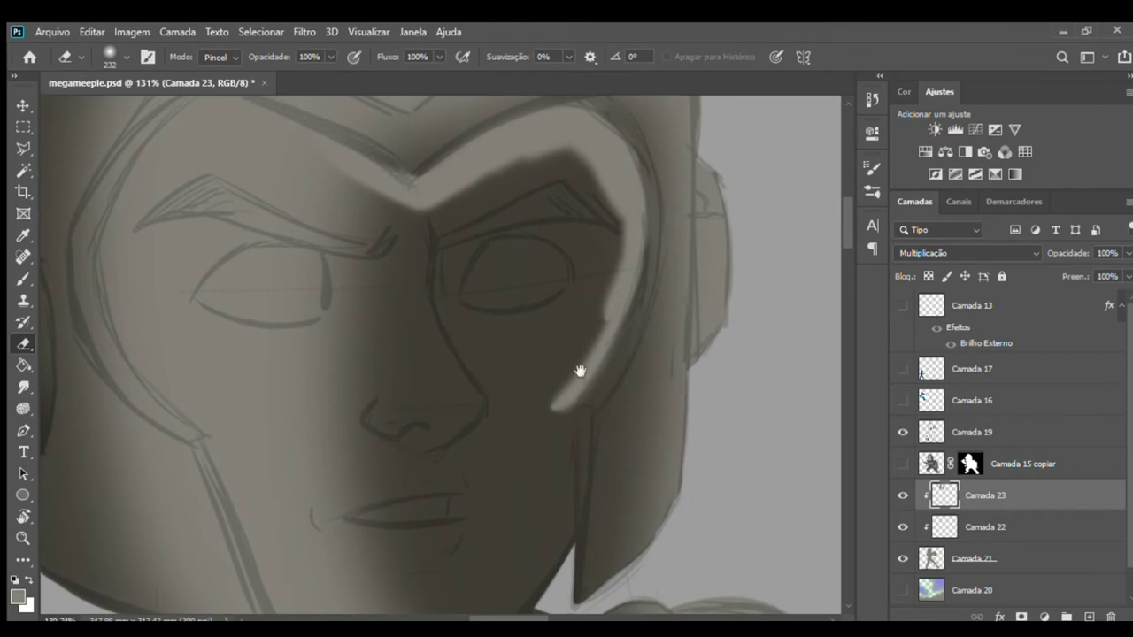
{"action": "scroll", "coordinate": [620, 425], "scroll_direction": "down", "scroll_amount": 4}
{"action": "mouse_move", "coordinate": [670, 481]}
{"action": "left_mouse_down"}
{"action": "mouse_move", "coordinate": [671, 543]}
{"action": "mouse_move", "coordinate": [720, 543]}
{"action": "mouse_move", "coordinate": [771, 572]}
{"action": "mouse_move", "coordinate": [594, 593]}
{"action": "mouse_move", "coordinate": [531, 549]}
{"action": "mouse_move", "coordinate": [687, 596]}
{"action": "mouse_move", "coordinate": [451, 567]}
{"action": "mouse_move", "coordinate": [488, 455]}
{"action": "mouse_move", "coordinate": [413, 576]}
{"action": "mouse_move", "coordinate": [568, 496]}
{"action": "mouse_move", "coordinate": [607, 531]}
{"action": "mouse_move", "coordinate": [593, 541]}
{"action": "mouse_move", "coordinate": [658, 349]}
{"action": "mouse_move", "coordinate": [671, 388]}
{"action": "mouse_move", "coordinate": [652, 493]}
{"action": "mouse_move", "coordinate": [620, 544]}
{"action": "mouse_move", "coordinate": [629, 606]}
{"action": "left_mouse_up"}
- Lighten the shadow around the eyes and erase the dark shading beside the nose and cheek
{"action": "scroll", "coordinate": [539, 448], "scroll_direction": "up", "scroll_amount": 5}
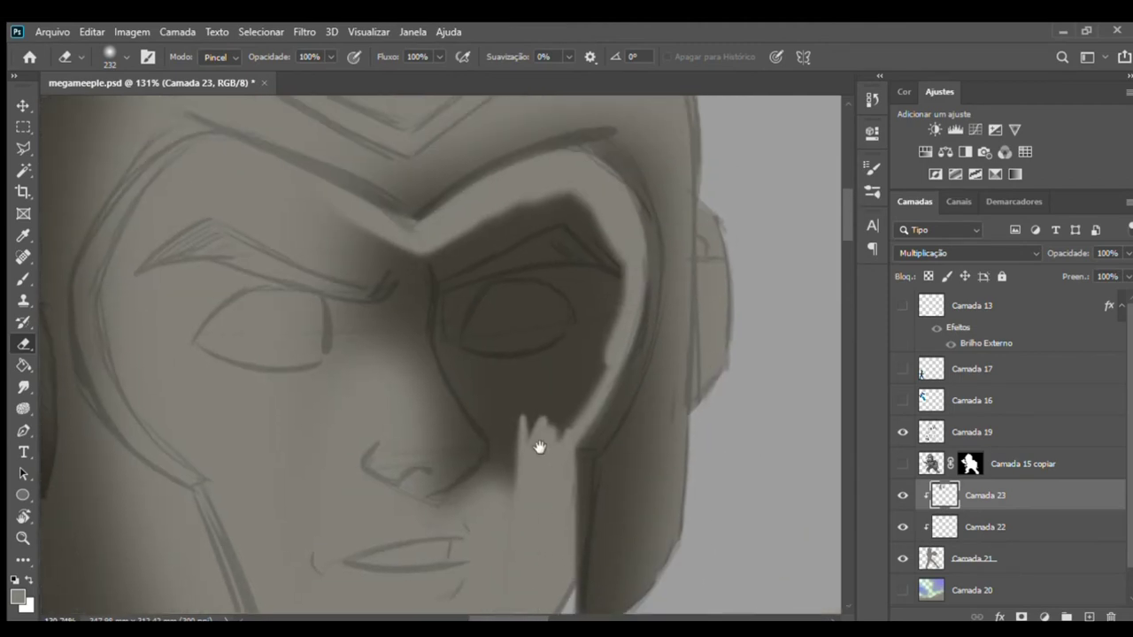
{"action": "scroll", "coordinate": [541, 417], "scroll_direction": "up", "scroll_amount": 3}
{"action": "scroll", "coordinate": [440, 397], "scroll_direction": "right", "scroll_amount": 1}
{"action": "mouse_move", "coordinate": [363, 368]}
{"action": "left_mouse_down"}
{"action": "mouse_move", "coordinate": [480, 430]}
{"action": "mouse_move", "coordinate": [374, 445]}
{"action": "mouse_move", "coordinate": [505, 468]}
{"action": "mouse_move", "coordinate": [585, 401]}
{"action": "mouse_move", "coordinate": [633, 417]}
{"action": "mouse_move", "coordinate": [655, 480]}
{"action": "mouse_move", "coordinate": [600, 531]}
{"action": "mouse_move", "coordinate": [436, 516]}
{"action": "left_mouse_up"}
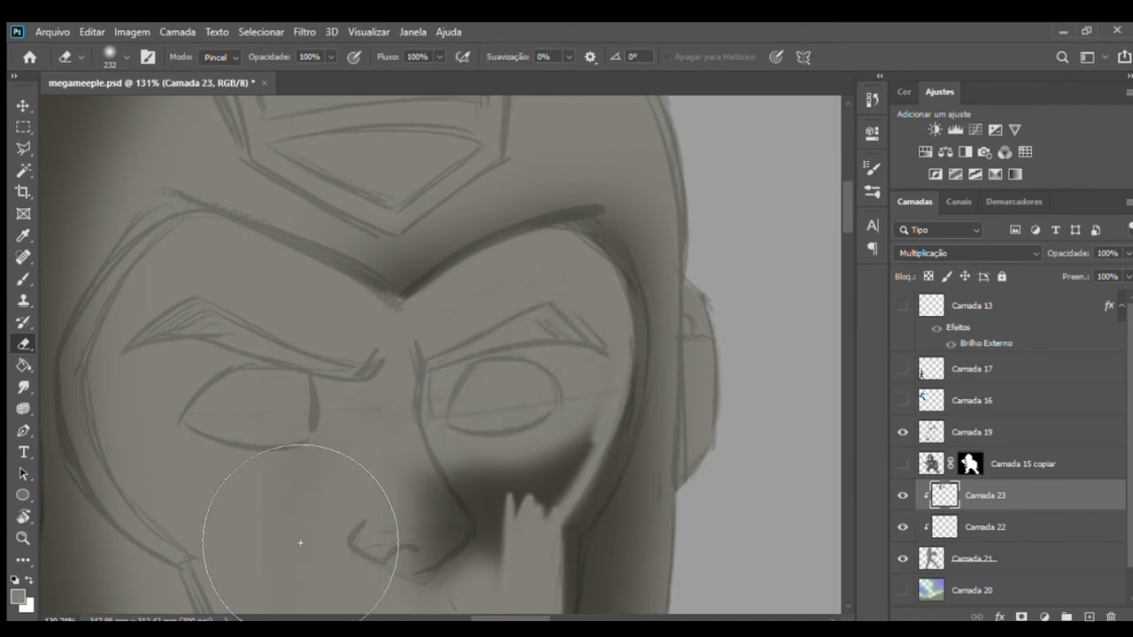
{"action": "scroll", "coordinate": [367, 328], "scroll_direction": "down", "scroll_amount": 5}
{"action": "scroll", "coordinate": [599, 374], "scroll_direction": "right", "scroll_amount": 1}
{"action": "mouse_move", "coordinate": [569, 430]}
{"action": "left_mouse_down"}
{"action": "mouse_move", "coordinate": [582, 404]}
{"action": "mouse_move", "coordinate": [445, 415]}
{"action": "left_mouse_up"}
{"action": "key", "text": "z"}
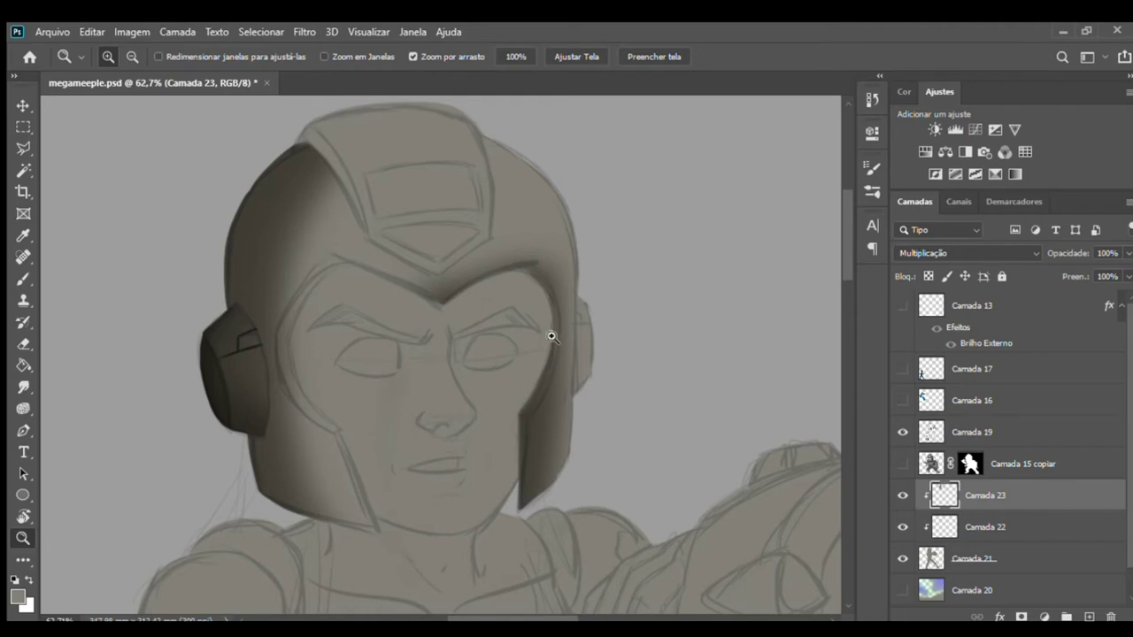
- Hide the Camada 19 sketch and lighten the dark shading on the ear piece
{"action": "left_click", "coordinate": [904, 431]}
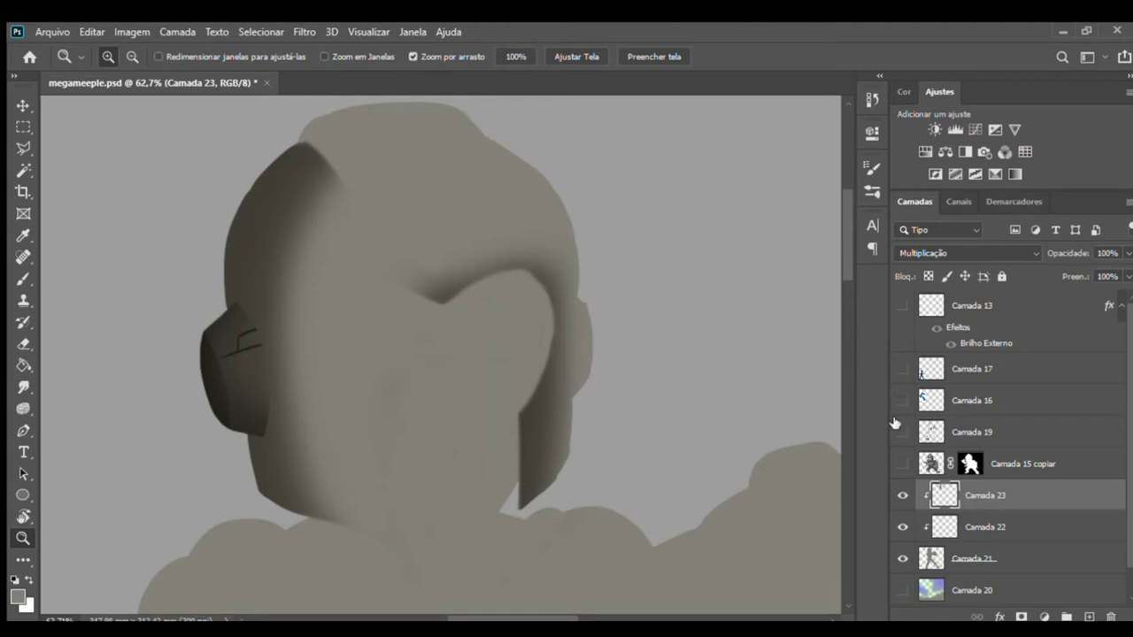
{"action": "mouse_move", "coordinate": [209, 326]}
{"action": "left_mouse_down"}
{"action": "mouse_move", "coordinate": [278, 329]}
{"action": "mouse_move", "coordinate": [304, 346]}
{"action": "left_mouse_up"}
{"action": "key", "text": "e"}
{"action": "mouse_move", "coordinate": [345, 416]}
{"action": "left_mouse_down"}
{"action": "mouse_move", "coordinate": [311, 451]}
{"action": "mouse_move", "coordinate": [354, 430]}
{"action": "mouse_move", "coordinate": [343, 561]}
{"action": "mouse_move", "coordinate": [380, 561]}
{"action": "mouse_move", "coordinate": [399, 607]}
{"action": "mouse_move", "coordinate": [375, 607]}
{"action": "mouse_move", "coordinate": [393, 521]}
{"action": "left_mouse_up"}
- Erase a light highlight strip along the ear piece top and thin its dark shadow
{"action": "key", "text": "z"}
{"action": "left_click_drag", "start_coordinate": [282, 283], "coordinate": [311, 284]}
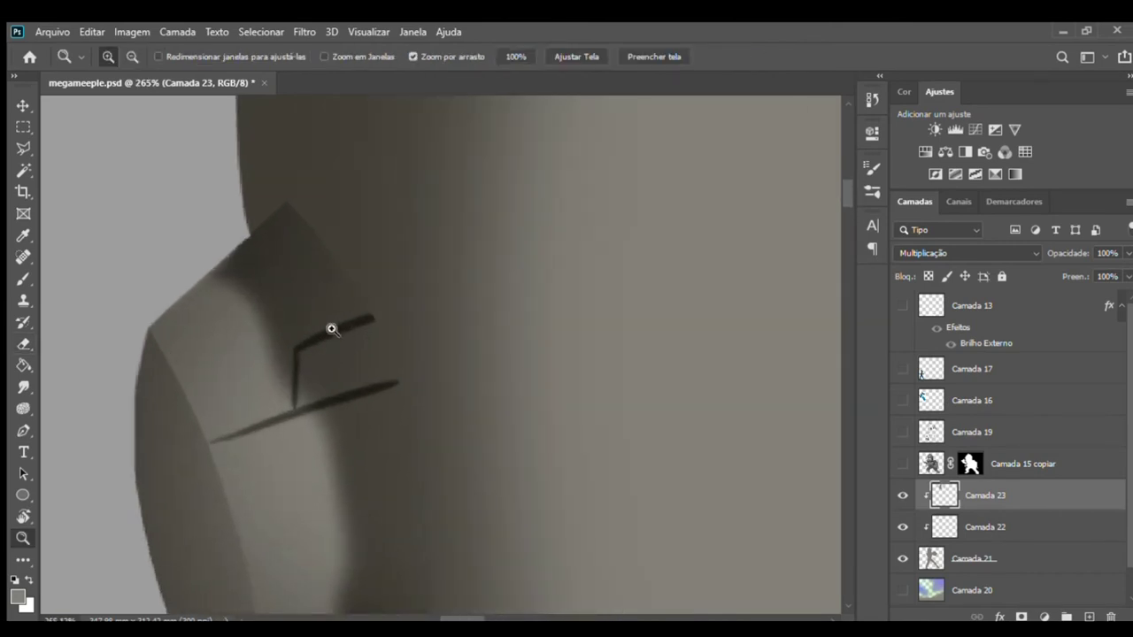
{"action": "key", "text": "e"}
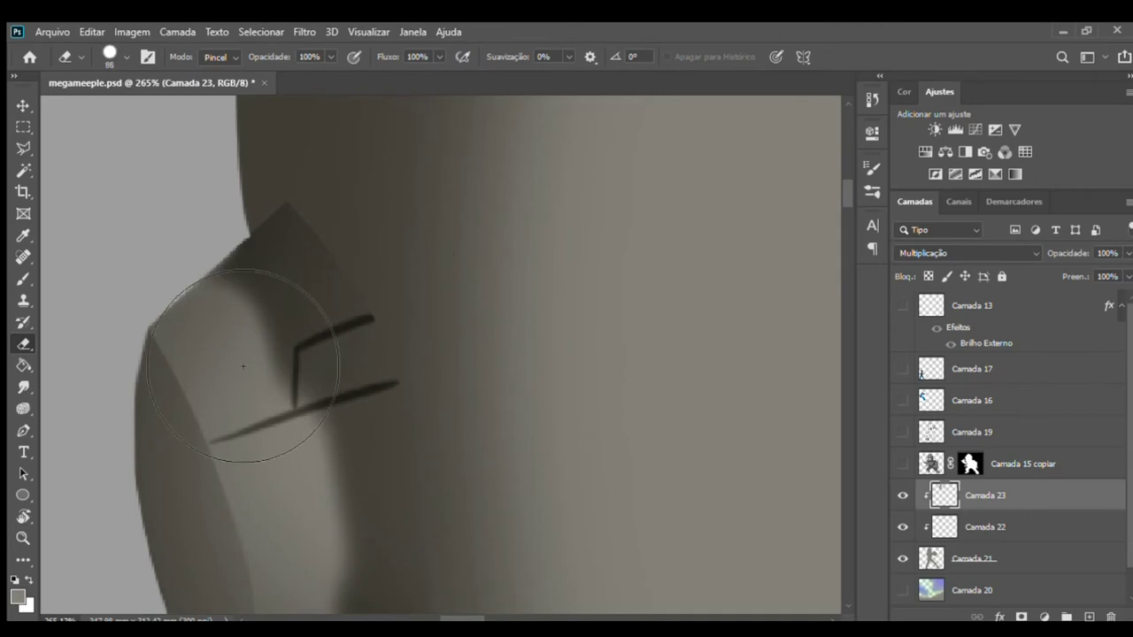
{"action": "left_click_drag", "start_coordinate": [298, 384], "coordinate": [303, 367]}
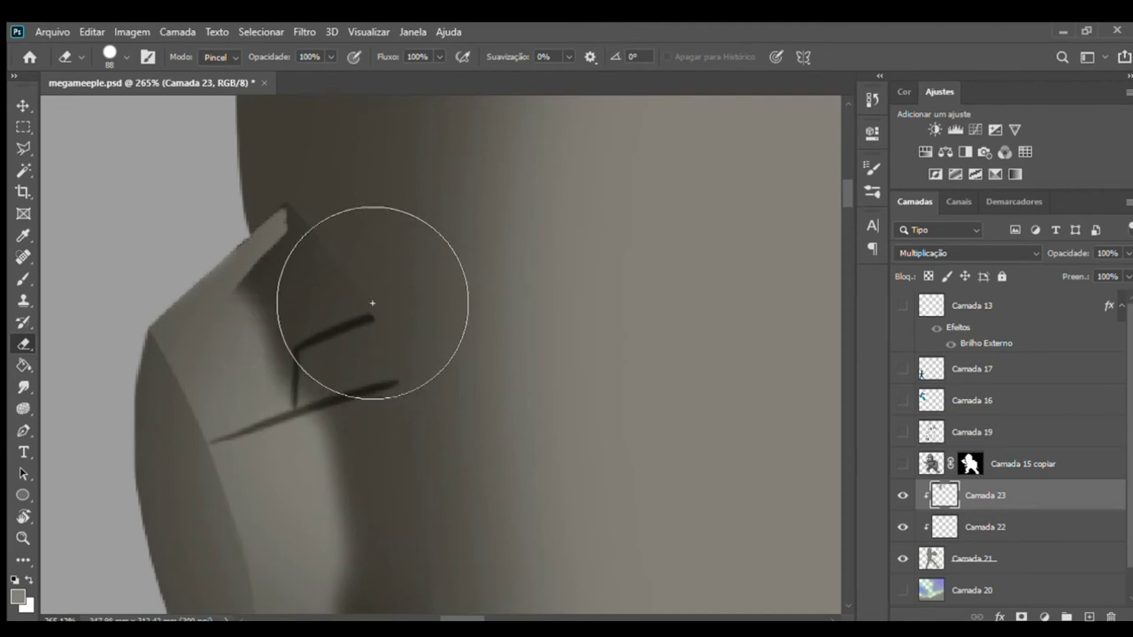
{"action": "left_click_drag", "start_coordinate": [374, 316], "coordinate": [342, 375]}
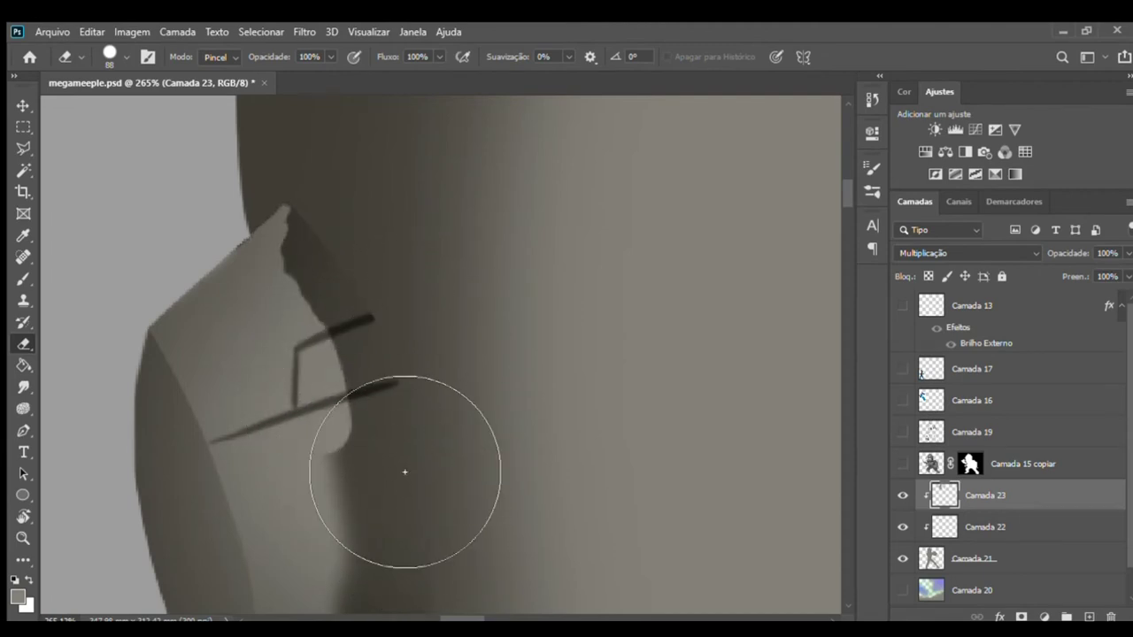
- With the canvas rotated, soften the shadow strip and reshape the light shape into a sharp tip
{"action": "key", "text": "r"}
{"action": "mouse_move", "coordinate": [392, 240]}
{"action": "left_mouse_down"}
{"action": "mouse_move", "coordinate": [214, 228]}
{"action": "mouse_move", "coordinate": [245, 470]}
{"action": "mouse_move", "coordinate": [399, 470]}
{"action": "mouse_move", "coordinate": [349, 393]}
{"action": "left_mouse_up"}
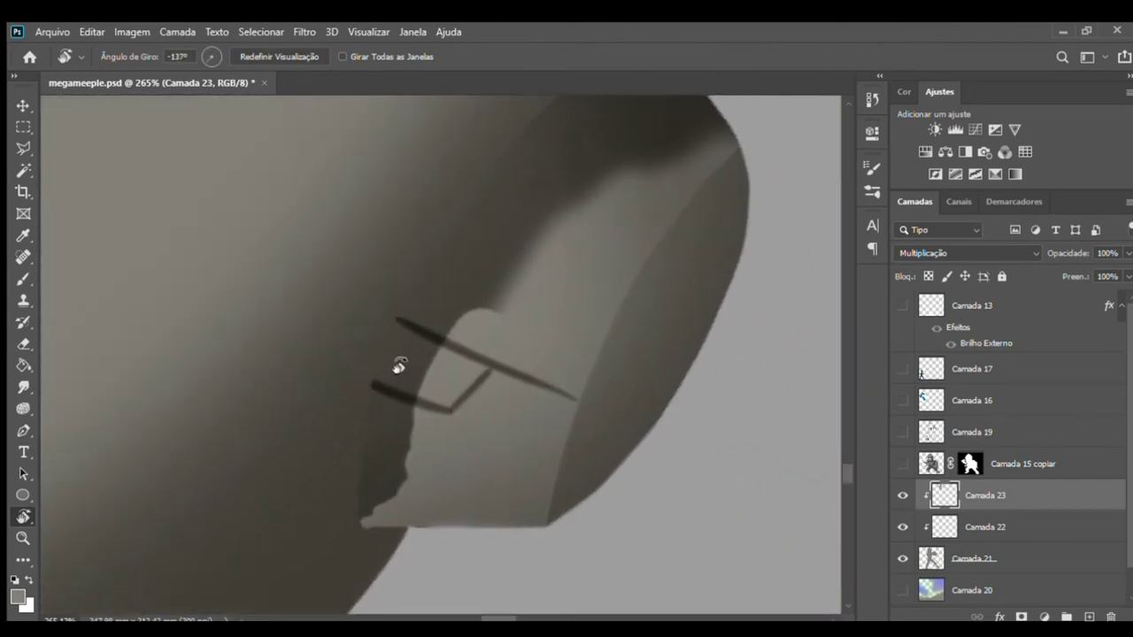
{"action": "key", "text": "e"}
{"action": "mouse_move", "coordinate": [450, 567]}
{"action": "left_mouse_down"}
{"action": "mouse_move", "coordinate": [481, 543]}
{"action": "mouse_move", "coordinate": [461, 519]}
{"action": "mouse_move", "coordinate": [494, 430]}
{"action": "mouse_move", "coordinate": [455, 569]}
{"action": "mouse_move", "coordinate": [480, 488]}
{"action": "mouse_move", "coordinate": [495, 532]}
{"action": "mouse_move", "coordinate": [480, 495]}
{"action": "mouse_move", "coordinate": [529, 417]}
{"action": "mouse_move", "coordinate": [574, 404]}
{"action": "left_mouse_up"}
{"action": "left_click_drag", "start_coordinate": [508, 319], "coordinate": [422, 480]}
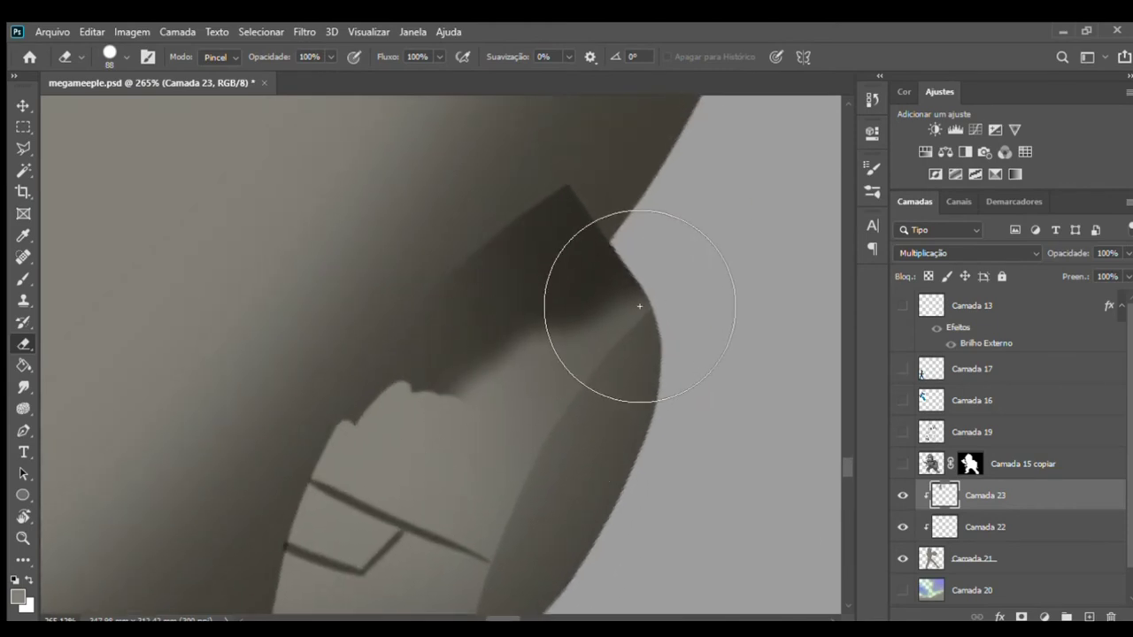
{"action": "mouse_move", "coordinate": [620, 266]}
{"action": "left_mouse_down"}
{"action": "mouse_move", "coordinate": [614, 316]}
{"action": "mouse_move", "coordinate": [539, 397]}
{"action": "left_mouse_up"}
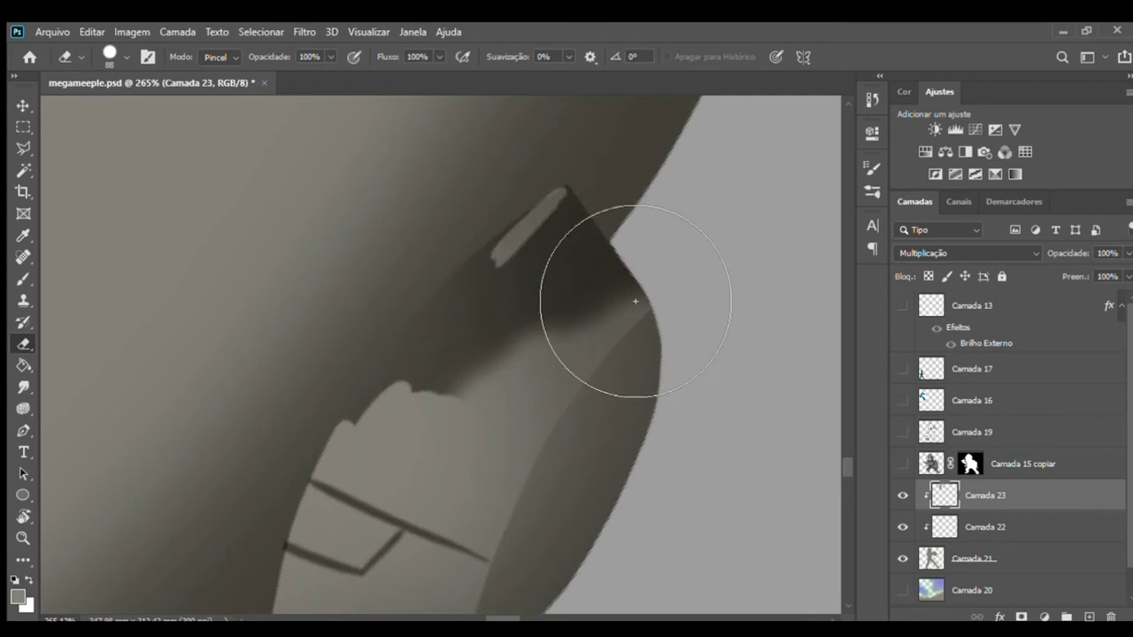
{"action": "mouse_move", "coordinate": [462, 490]}
{"action": "left_mouse_down"}
{"action": "mouse_move", "coordinate": [451, 505]}
{"action": "mouse_move", "coordinate": [476, 455]}
{"action": "mouse_move", "coordinate": [608, 321]}
{"action": "left_mouse_up"}
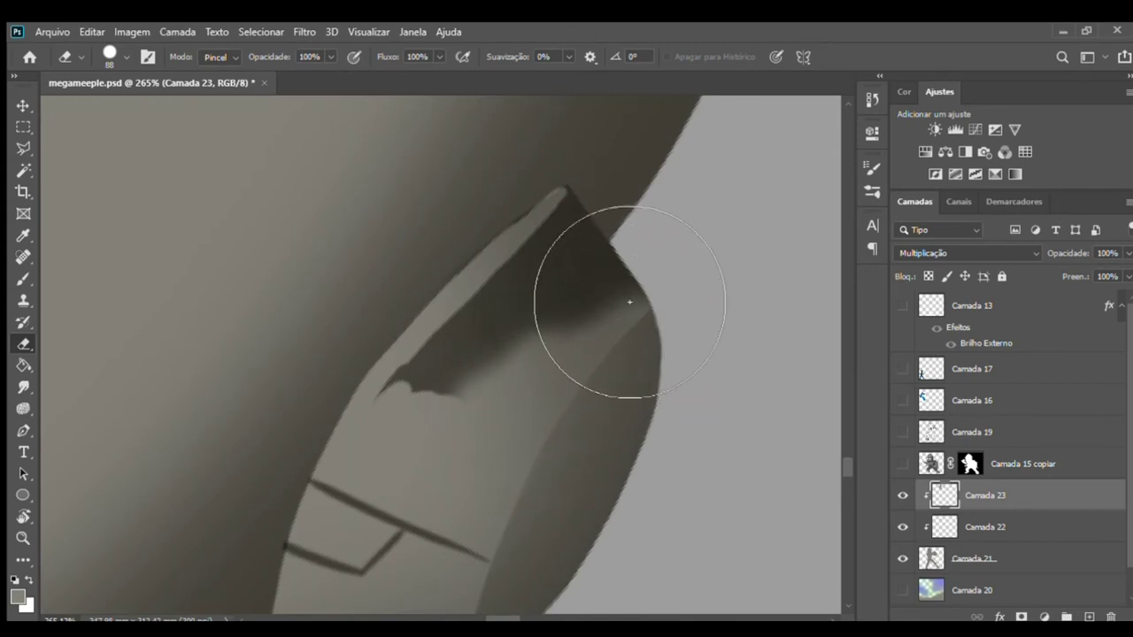
- Clean the shadow's upper-right edge and remove the small dark triangle near the tip
{"action": "mouse_move", "coordinate": [602, 329]}
{"action": "left_mouse_down"}
{"action": "mouse_move", "coordinate": [526, 400]}
{"action": "mouse_move", "coordinate": [554, 387]}
{"action": "mouse_move", "coordinate": [557, 437]}
{"action": "left_mouse_up"}
{"action": "key", "text": "ctrl+z"}
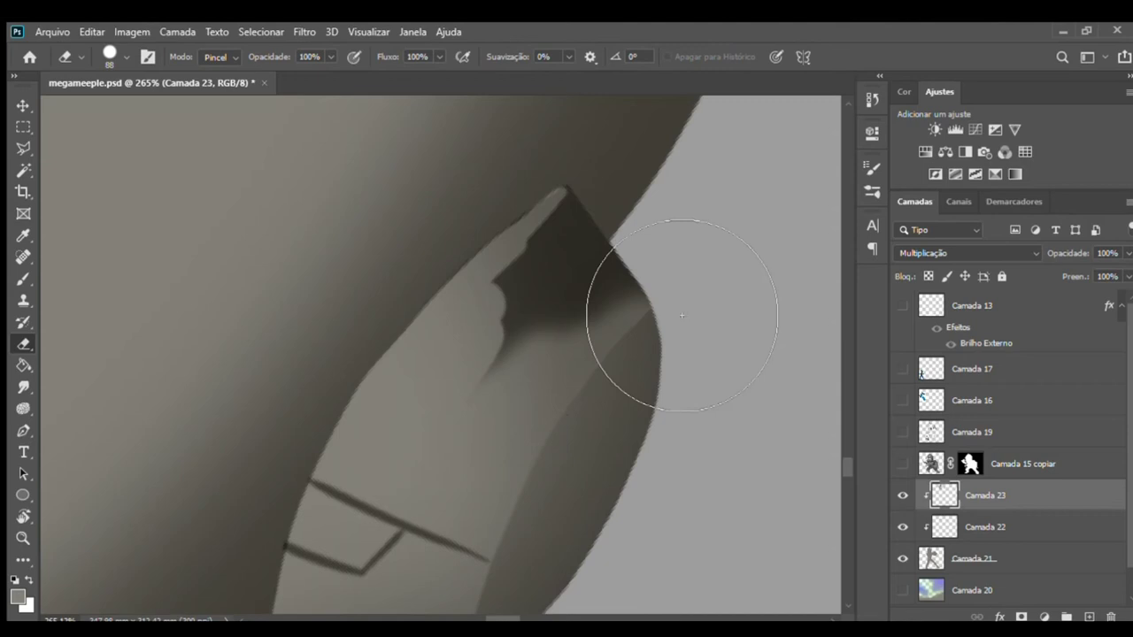
{"action": "mouse_move", "coordinate": [661, 283]}
{"action": "left_mouse_down"}
{"action": "mouse_move", "coordinate": [686, 337]}
{"action": "mouse_move", "coordinate": [659, 354]}
{"action": "mouse_move", "coordinate": [647, 417]}
{"action": "mouse_move", "coordinate": [599, 387]}
{"action": "mouse_move", "coordinate": [562, 476]}
{"action": "left_mouse_up"}
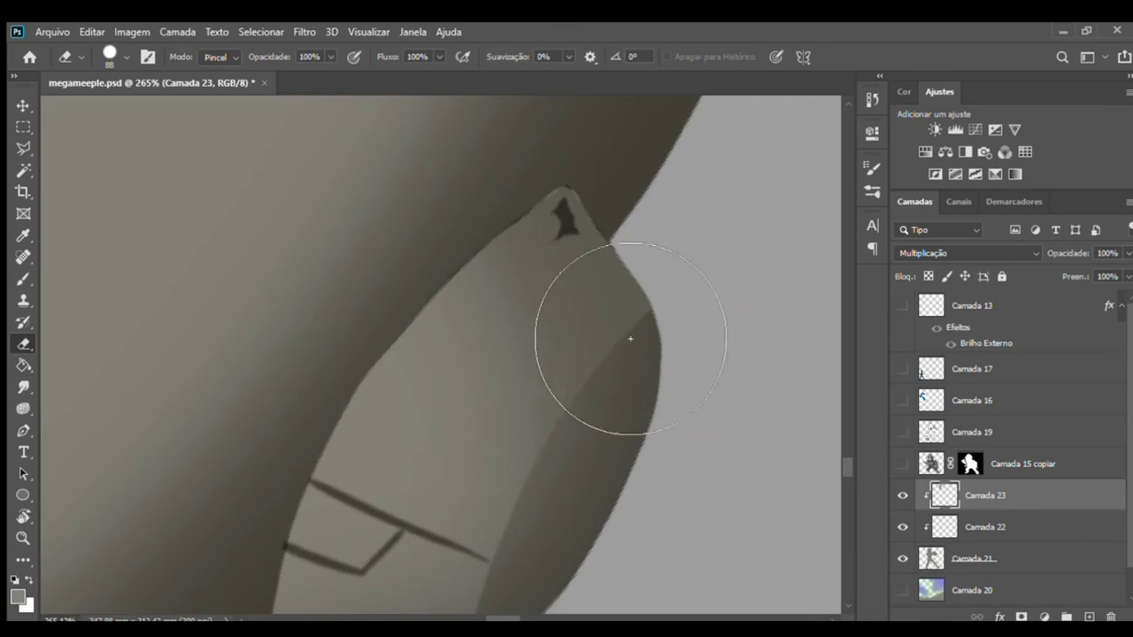
{"action": "left_click_drag", "start_coordinate": [602, 266], "coordinate": [656, 297]}
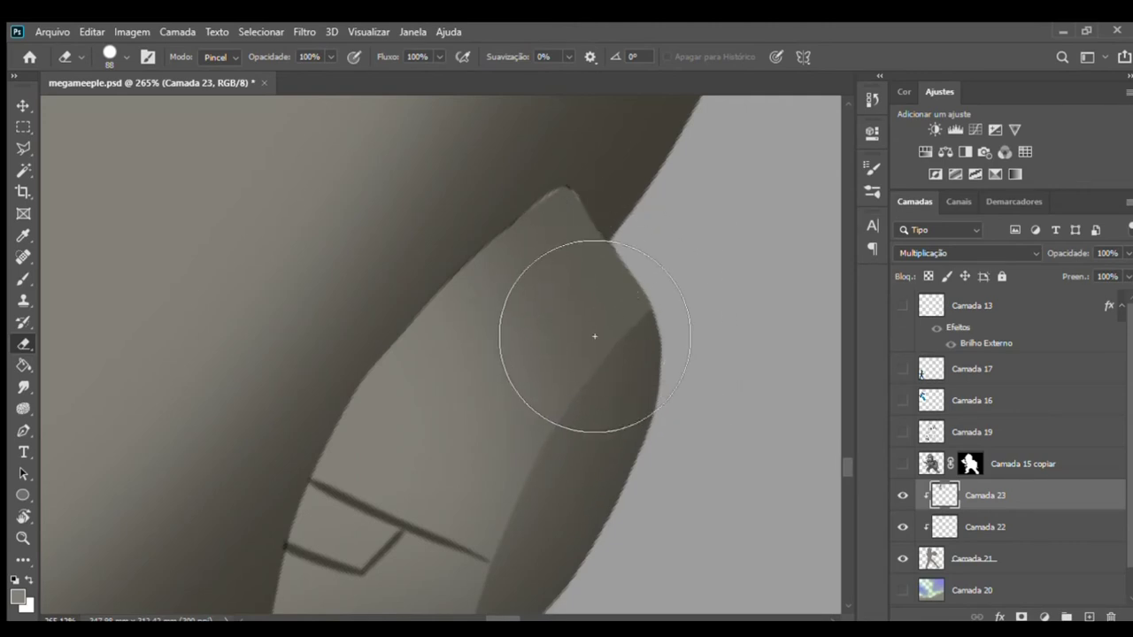
- Refine the ear piece tip with a diamond Polygonal Lasso selection, then deselect and view the whole helmet
{"action": "key", "text": "z"}
{"action": "mouse_move", "coordinate": [531, 179]}
{"action": "left_mouse_down"}
{"action": "mouse_move", "coordinate": [597, 185]}
{"action": "mouse_move", "coordinate": [612, 214]}
{"action": "mouse_move", "coordinate": [558, 225]}
{"action": "left_mouse_up"}
{"action": "key", "text": "r"}
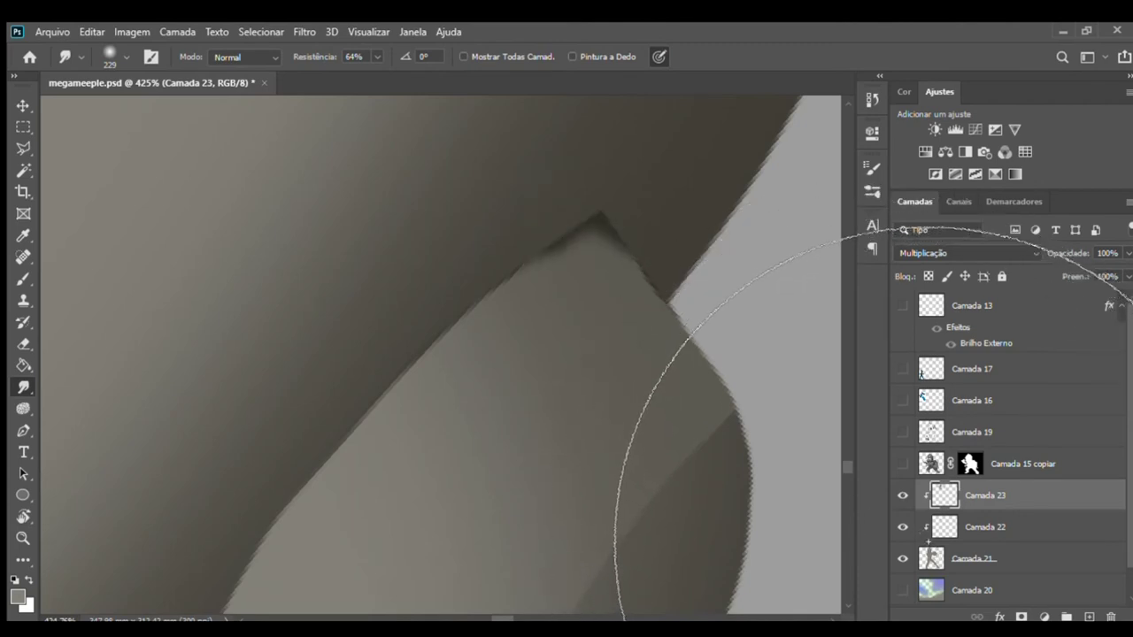
{"action": "key", "text": "l"}
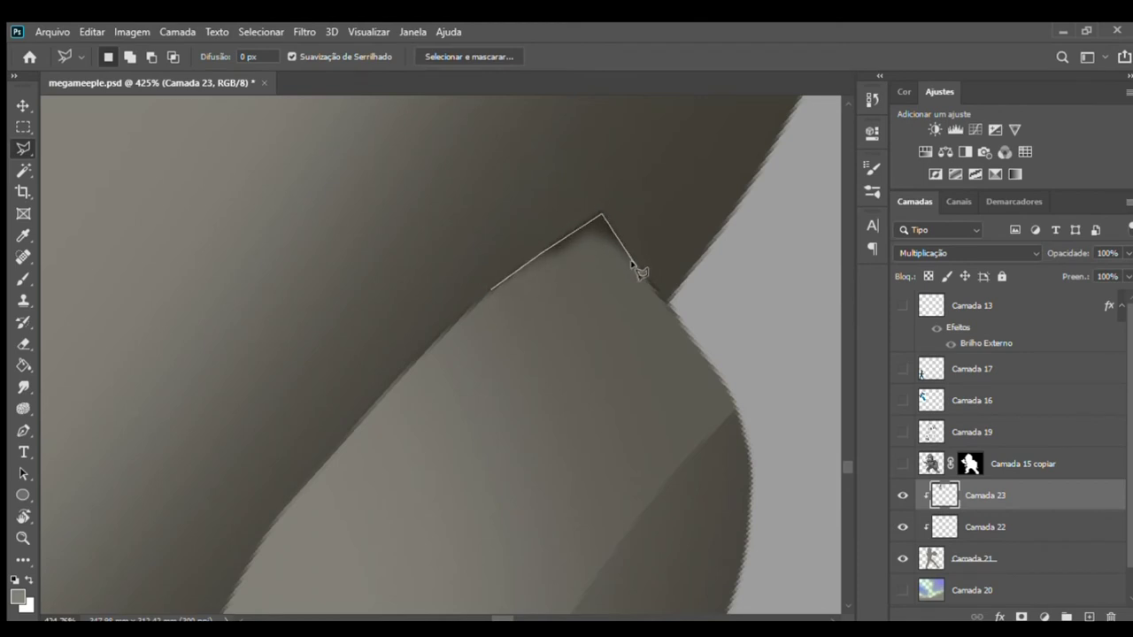
{"action": "double_click", "coordinate": [607, 364]}
{"action": "key", "text": "ctrl+d"}
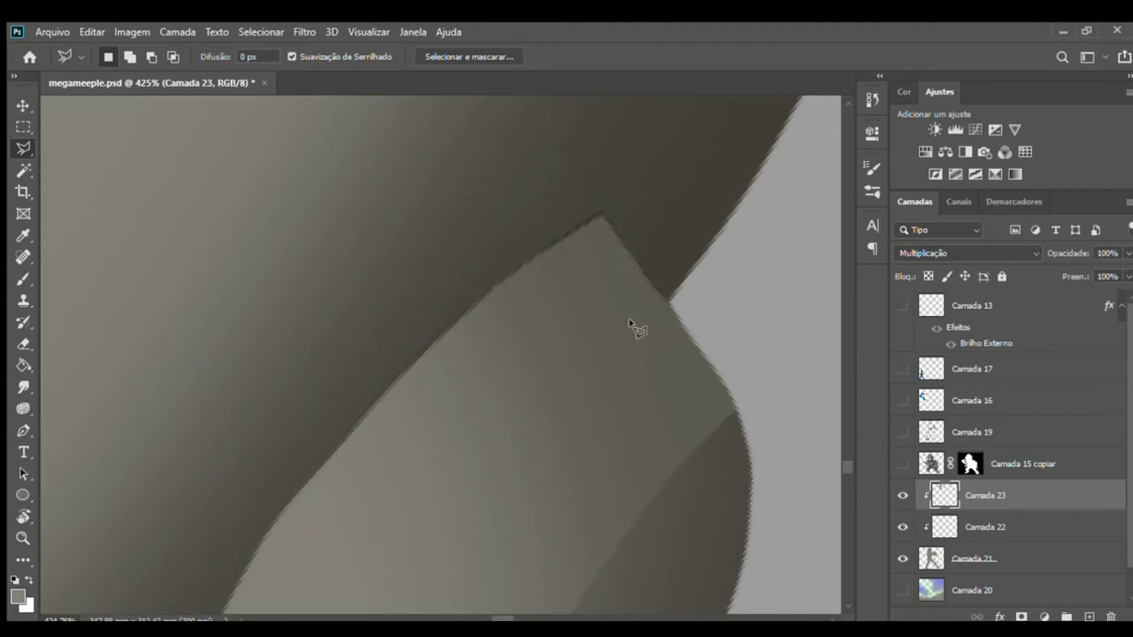
{"action": "key", "text": "z"}
{"action": "mouse_move", "coordinate": [557, 316]}
{"action": "left_mouse_down"}
{"action": "mouse_move", "coordinate": [488, 298]}
{"action": "mouse_move", "coordinate": [508, 296]}
{"action": "mouse_move", "coordinate": [496, 328]}
{"action": "left_mouse_up"}
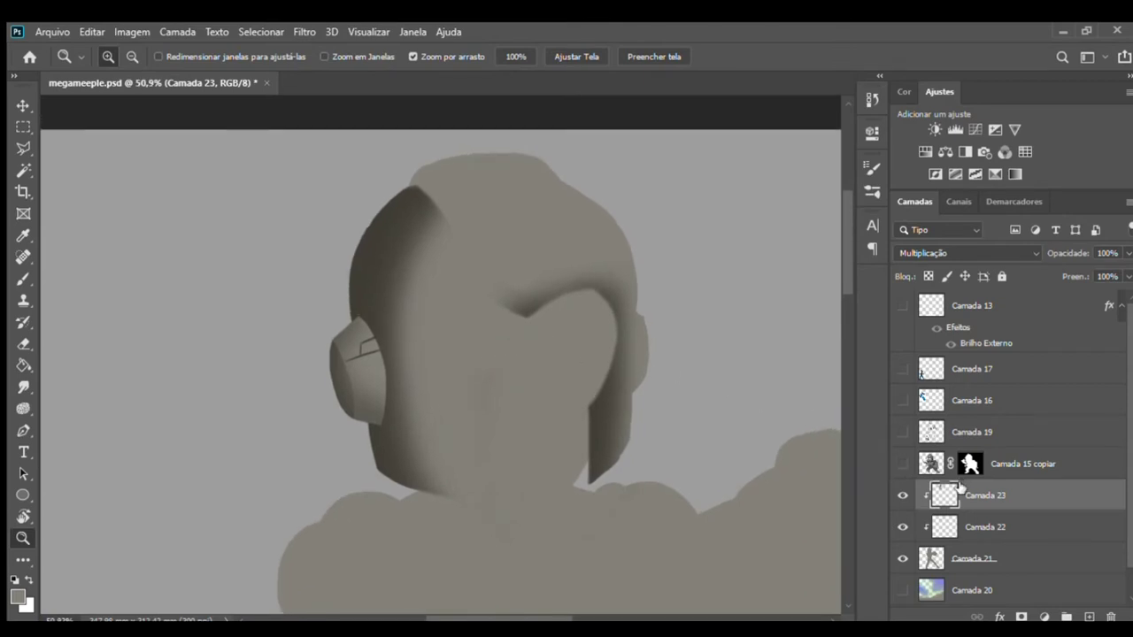
- With a size-231 eraser, lighten the shading on the helmet's left side, visor arc and right side
{"action": "key", "text": "e"}
{"action": "left_click_drag", "start_coordinate": [455, 309], "coordinate": [523, 340]}
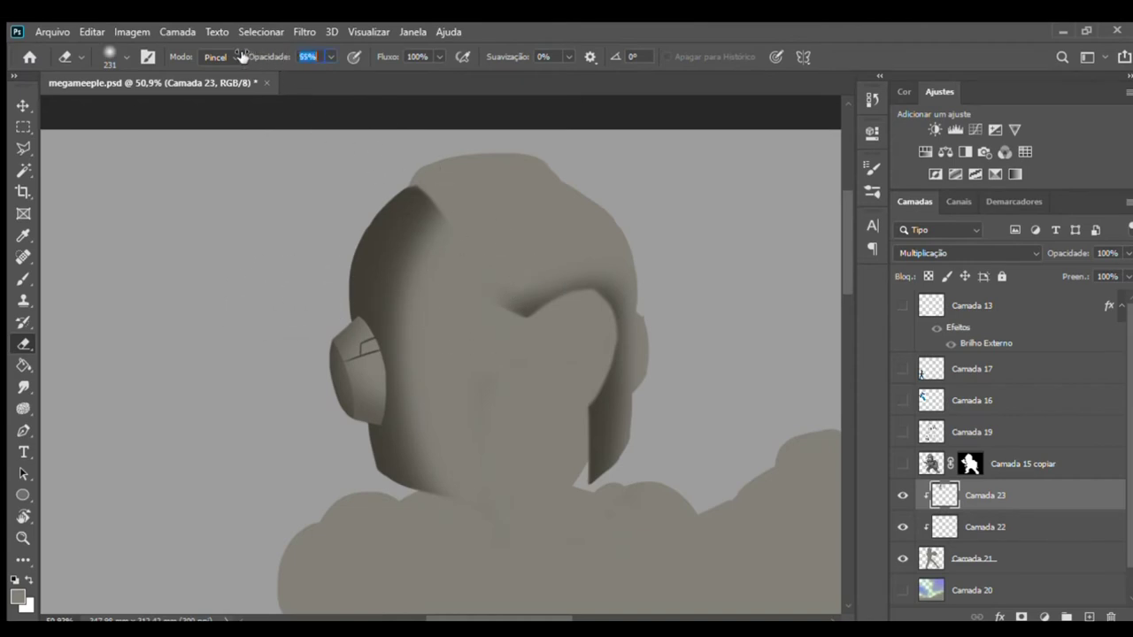
{"action": "mouse_move", "coordinate": [494, 266]}
{"action": "left_mouse_down"}
{"action": "mouse_move", "coordinate": [450, 286]}
{"action": "mouse_move", "coordinate": [434, 361]}
{"action": "mouse_move", "coordinate": [455, 463]}
{"action": "mouse_move", "coordinate": [509, 519]}
{"action": "left_mouse_up"}
{"action": "mouse_move", "coordinate": [456, 475]}
{"action": "left_mouse_down"}
{"action": "mouse_move", "coordinate": [430, 324]}
{"action": "mouse_move", "coordinate": [496, 251]}
{"action": "left_mouse_up"}
{"action": "left_click_drag", "start_coordinate": [562, 312], "coordinate": [653, 286]}
{"action": "left_click_drag", "start_coordinate": [672, 527], "coordinate": [664, 438]}
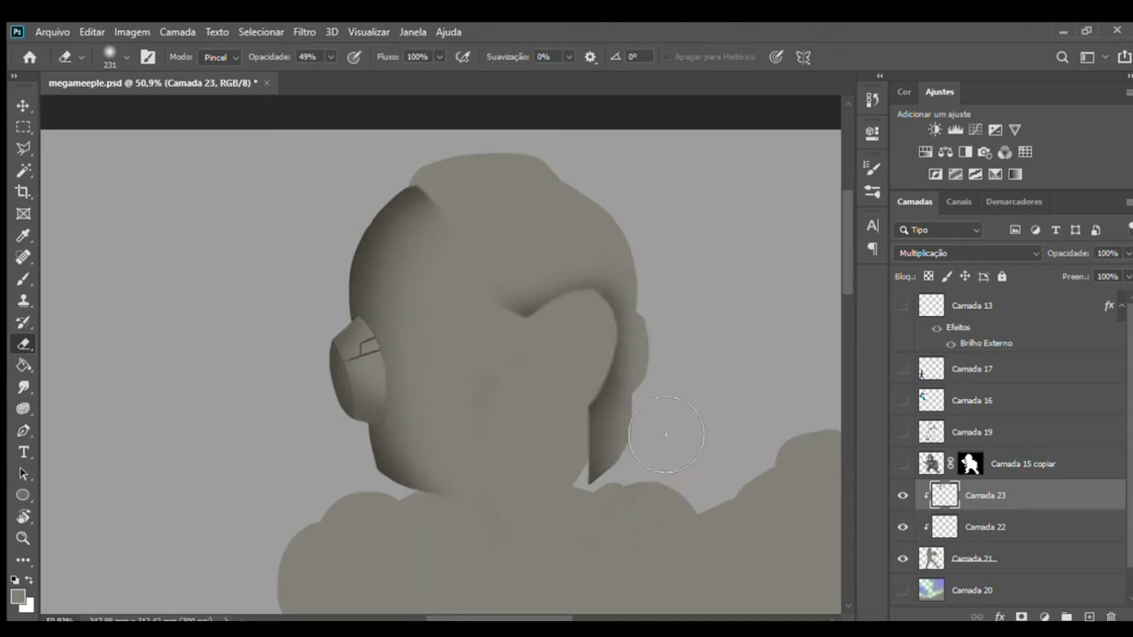
{"action": "left_click_drag", "start_coordinate": [693, 382], "coordinate": [670, 494]}
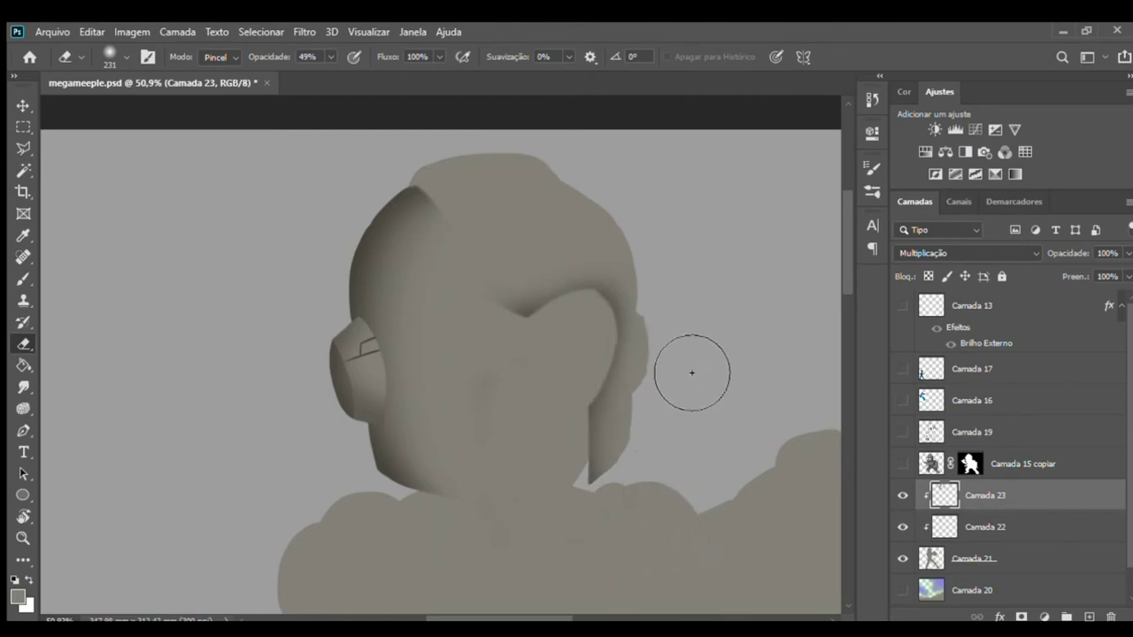
- Toggle the Camada 19 sketch to compare, leave it visible, and select Camada 22
{"action": "left_click", "coordinate": [902, 433]}
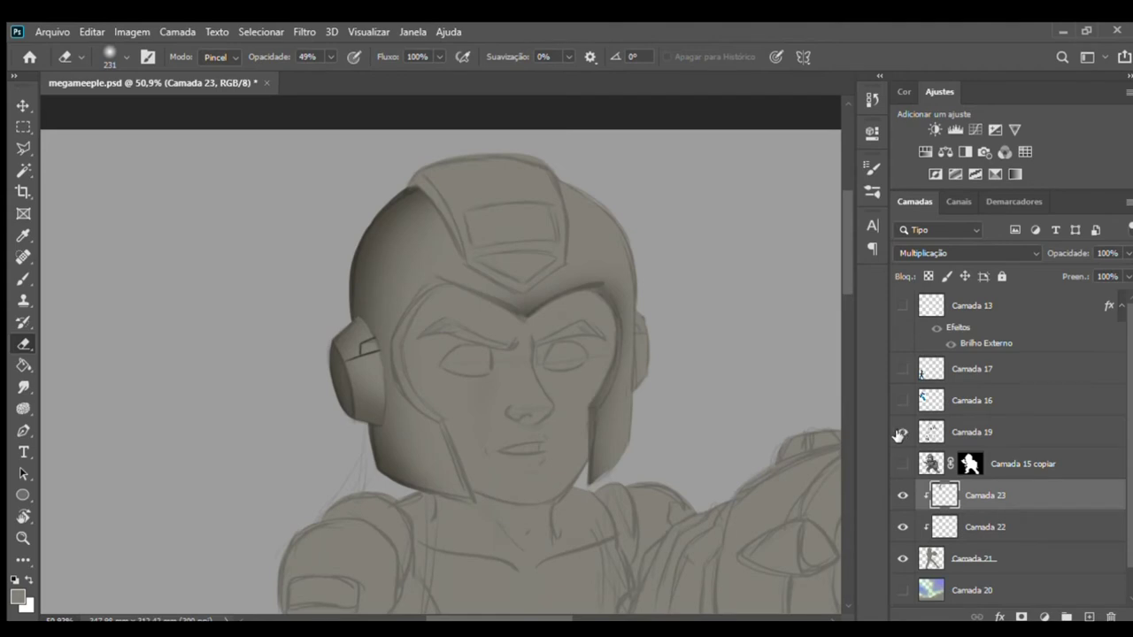
{"action": "left_click", "coordinate": [903, 433]}
{"action": "left_click", "coordinate": [903, 432]}
{"action": "left_click", "coordinate": [904, 432]}
{"action": "left_click", "coordinate": [904, 431]}
{"action": "left_click", "coordinate": [959, 527]}
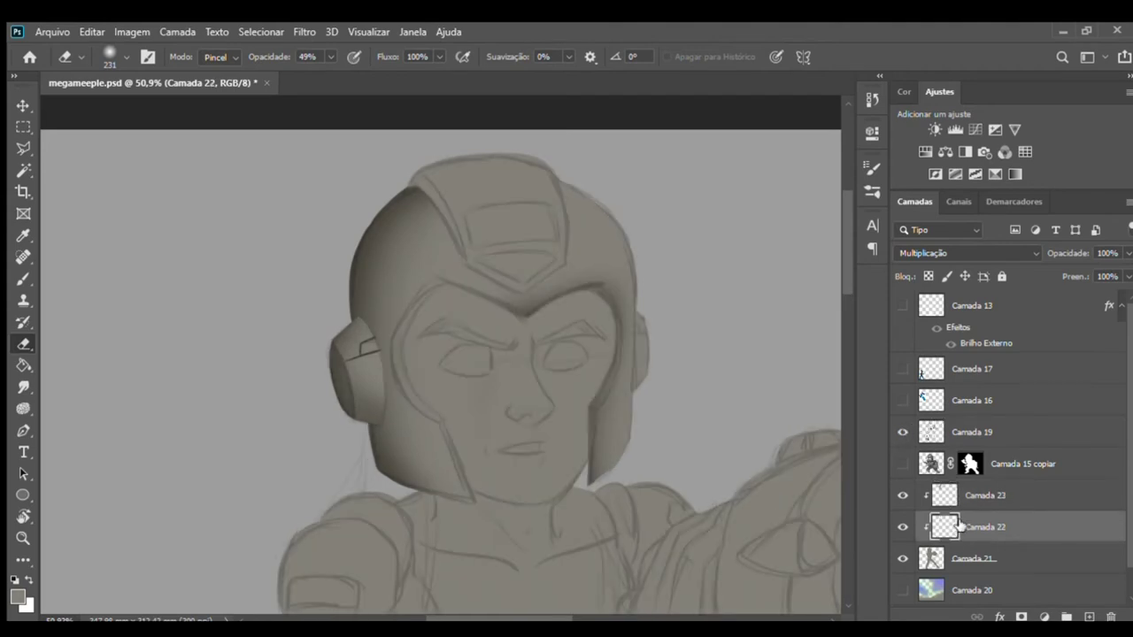
- Zoom to about 140% around the eye and set the brush to size 28
{"action": "key", "text": "z"}
{"action": "left_click_drag", "start_coordinate": [430, 348], "coordinate": [486, 354]}
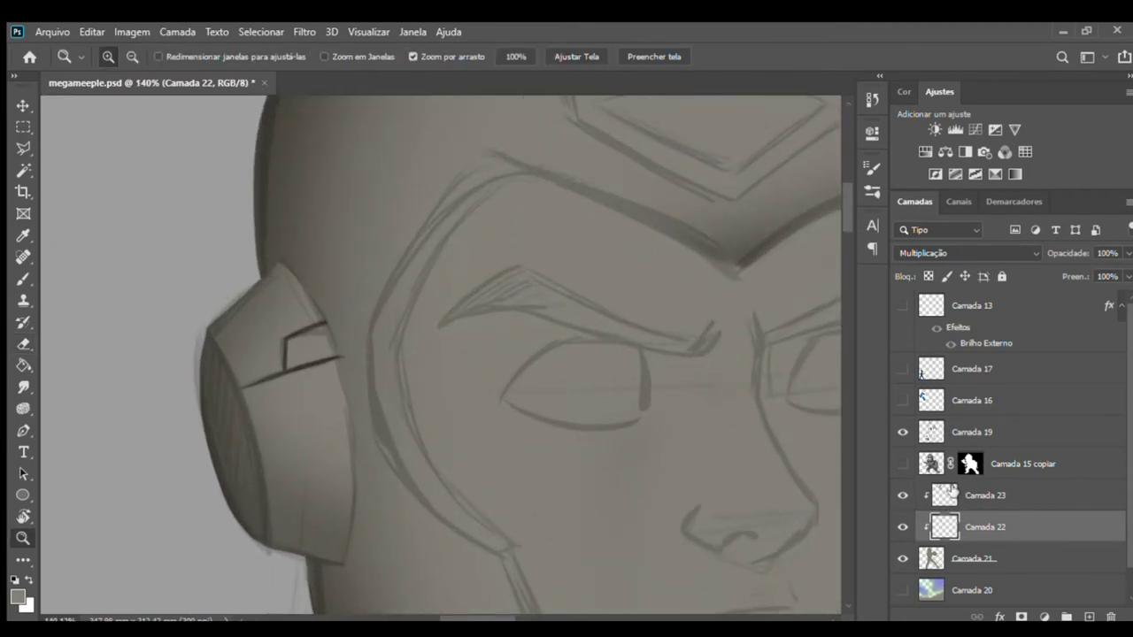
{"action": "key", "text": "b"}
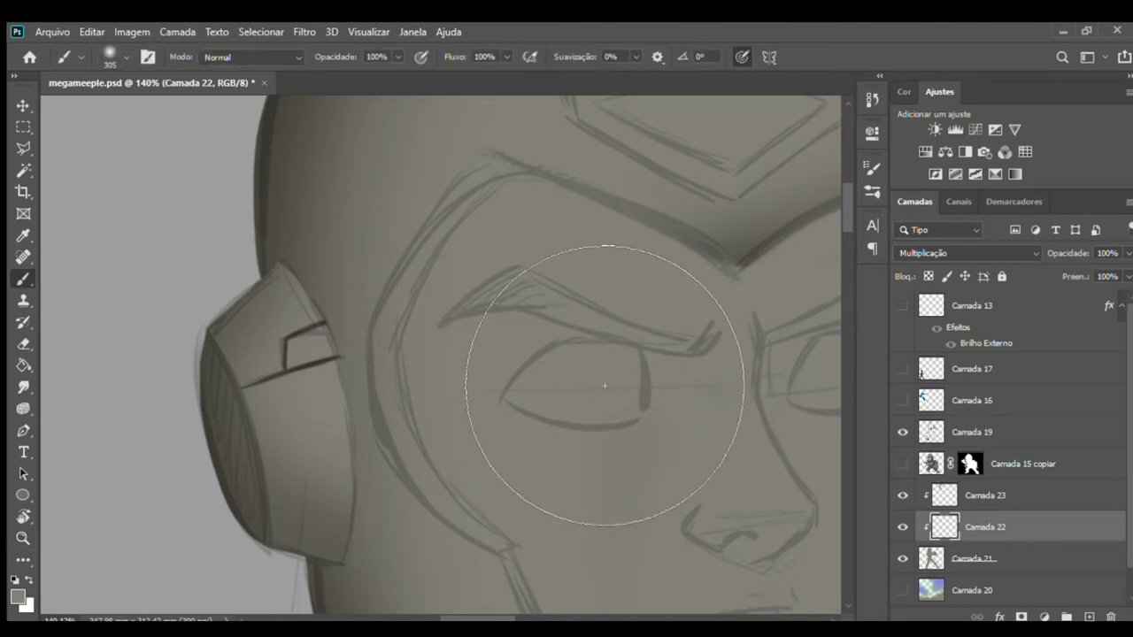
{"action": "left_click_drag", "start_coordinate": [446, 335], "coordinate": [409, 343]}
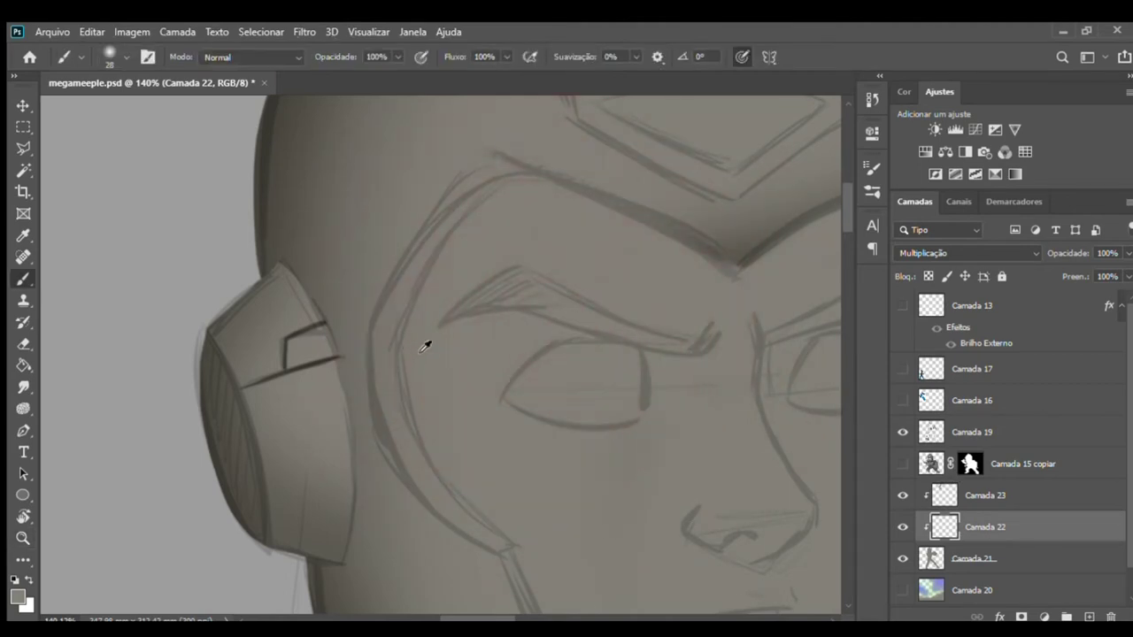
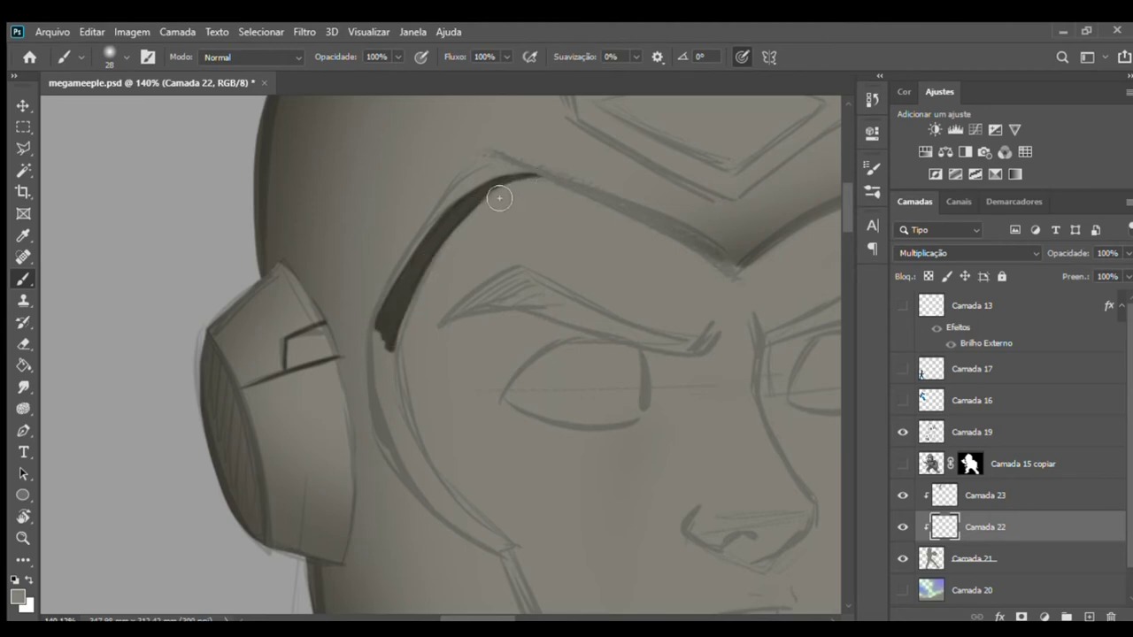
- On Camada 22, extend, darken and thicken the stroke down the helmet's left inner edge
{"action": "scroll", "coordinate": [443, 265], "scroll_direction": "down", "scroll_amount": 2}
{"action": "scroll", "coordinate": [399, 283], "scroll_direction": "down", "scroll_amount": 2}
{"action": "left_click_drag", "start_coordinate": [367, 245], "coordinate": [365, 356]}
{"action": "left_click_drag", "start_coordinate": [361, 281], "coordinate": [367, 265]}
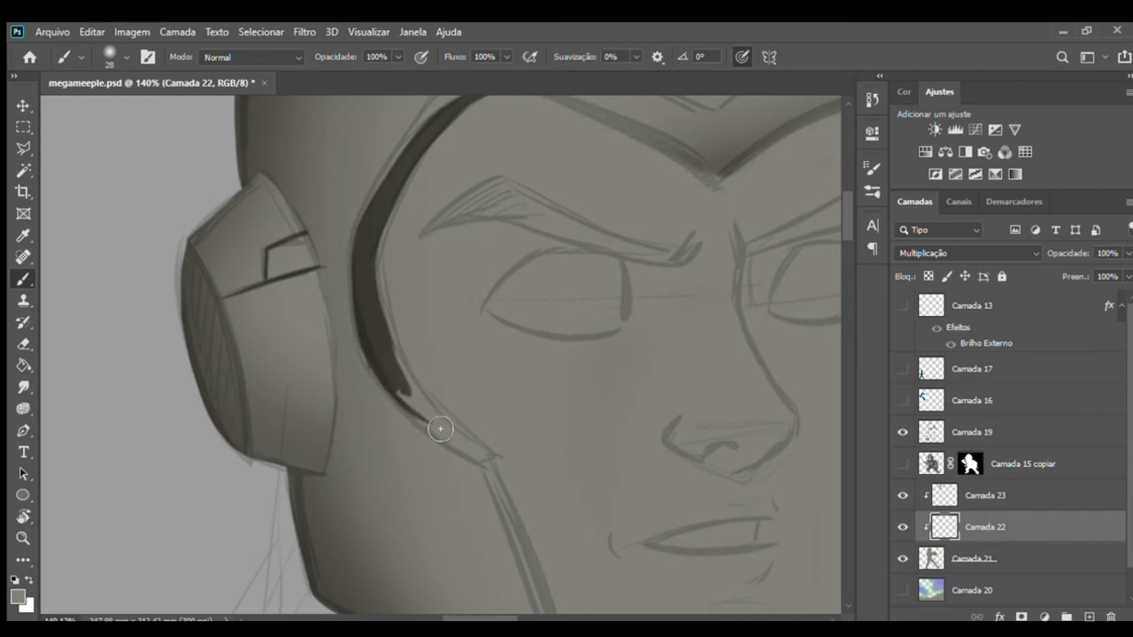
{"action": "left_click_drag", "start_coordinate": [384, 334], "coordinate": [406, 374]}
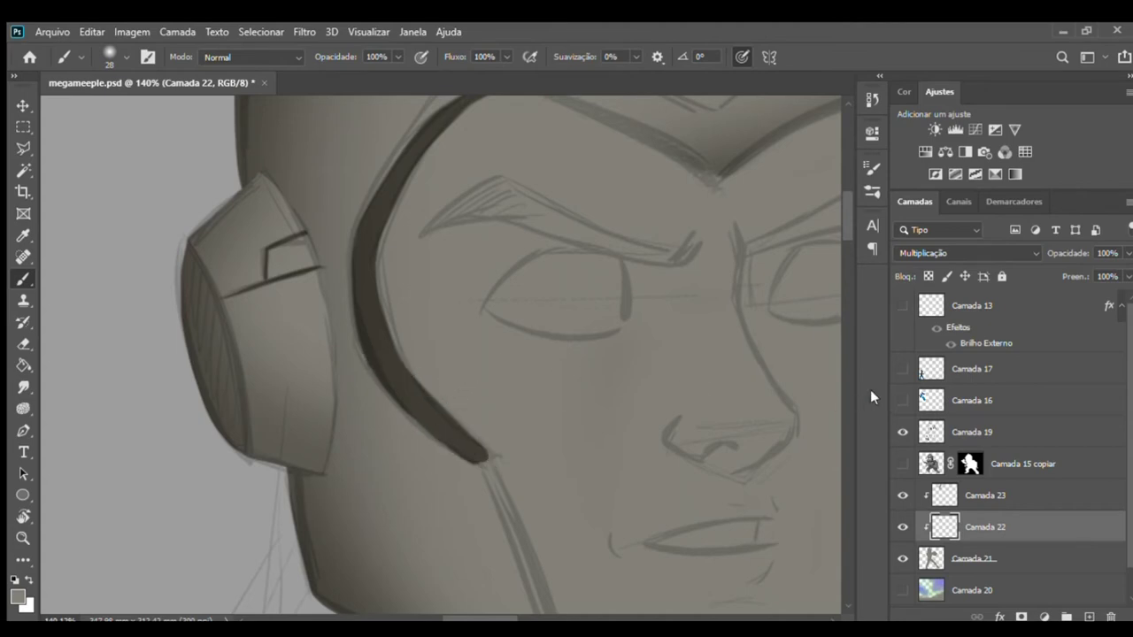
- Hide the sketch and zoom in along the stroke's lower end, then zoom out and show the sketch again
{"action": "left_click", "coordinate": [902, 431]}
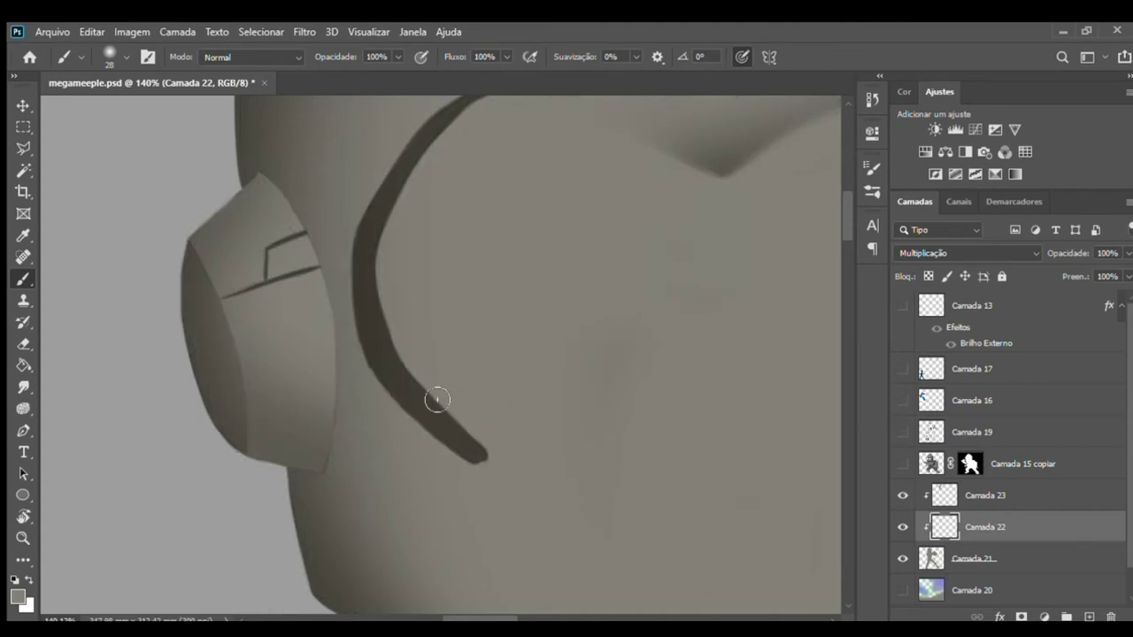
{"action": "key", "text": "z"}
{"action": "left_click_drag", "start_coordinate": [438, 399], "coordinate": [421, 346]}
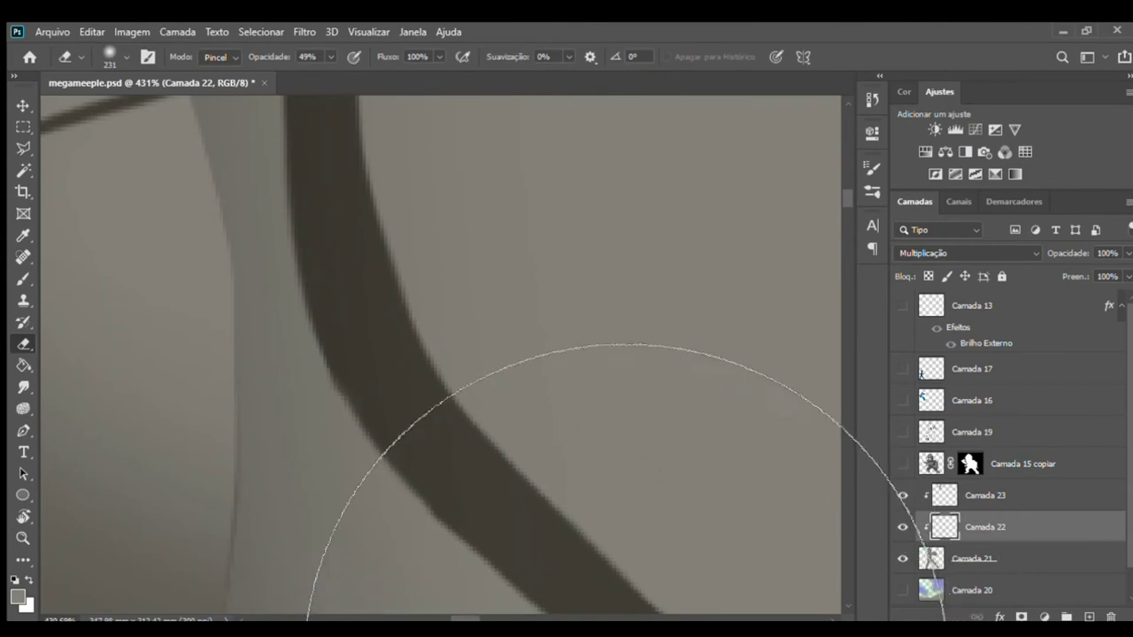
{"action": "mouse_move", "coordinate": [493, 425]}
{"action": "left_mouse_down"}
{"action": "mouse_move", "coordinate": [422, 370]}
{"action": "mouse_move", "coordinate": [266, 179]}
{"action": "left_mouse_up"}
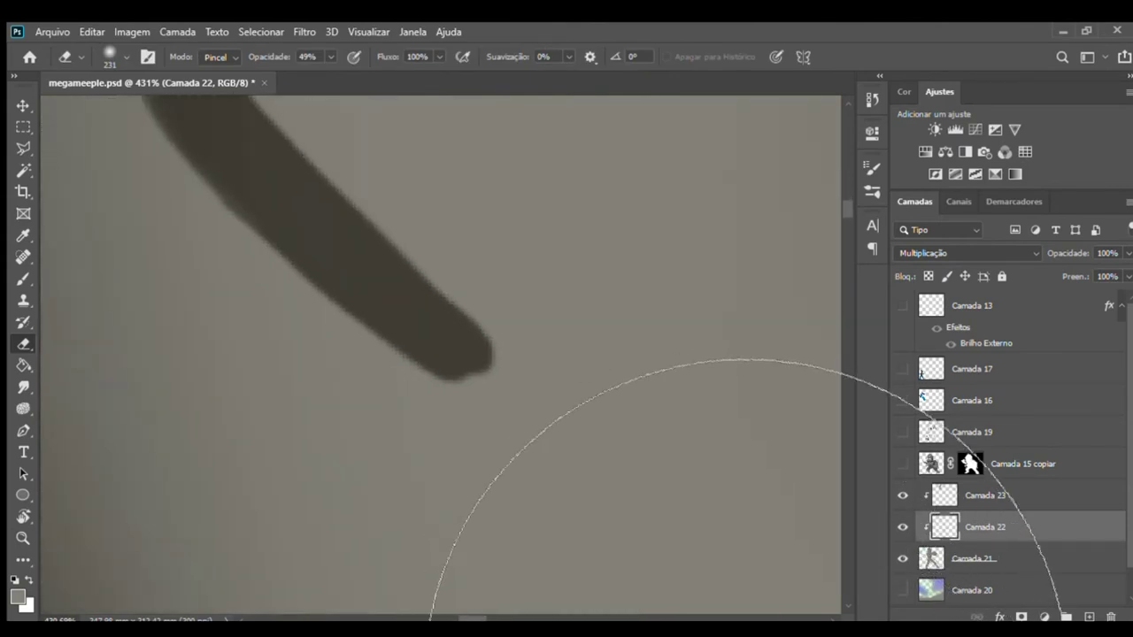
{"action": "key", "text": "z"}
{"action": "left_click_drag", "start_coordinate": [382, 380], "coordinate": [354, 374]}
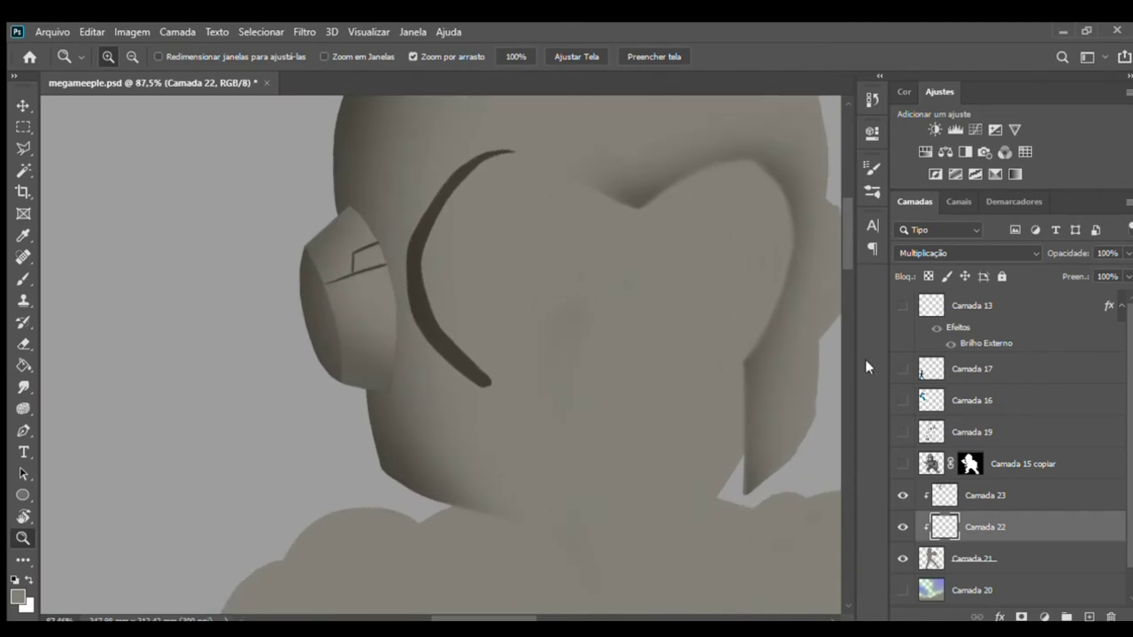
{"action": "left_click", "coordinate": [903, 432]}
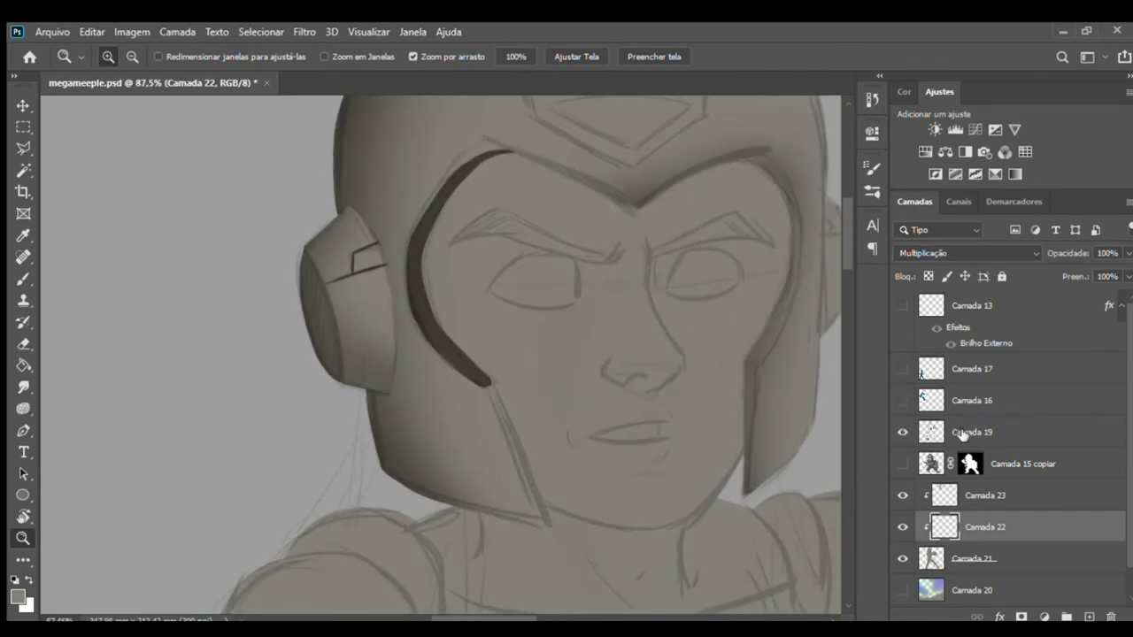
- Rename the sketch layer Camada 19 to 'traço'
{"action": "double_click", "coordinate": [971, 432]}
{"action": "type", "text": "traco"}
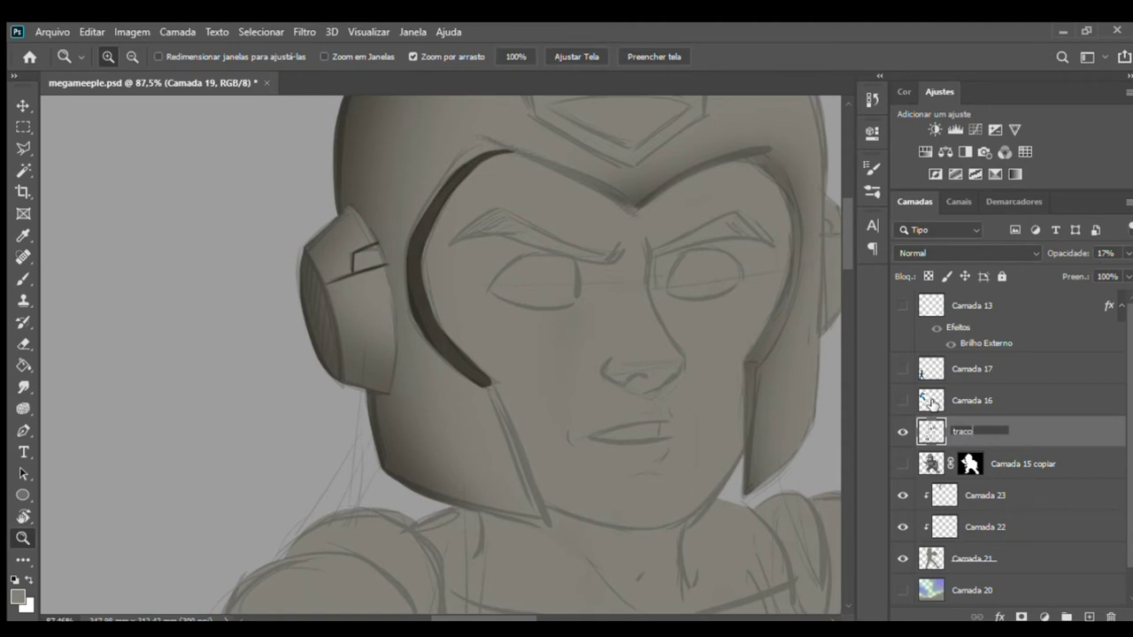
{"action": "key", "text": "Return"}
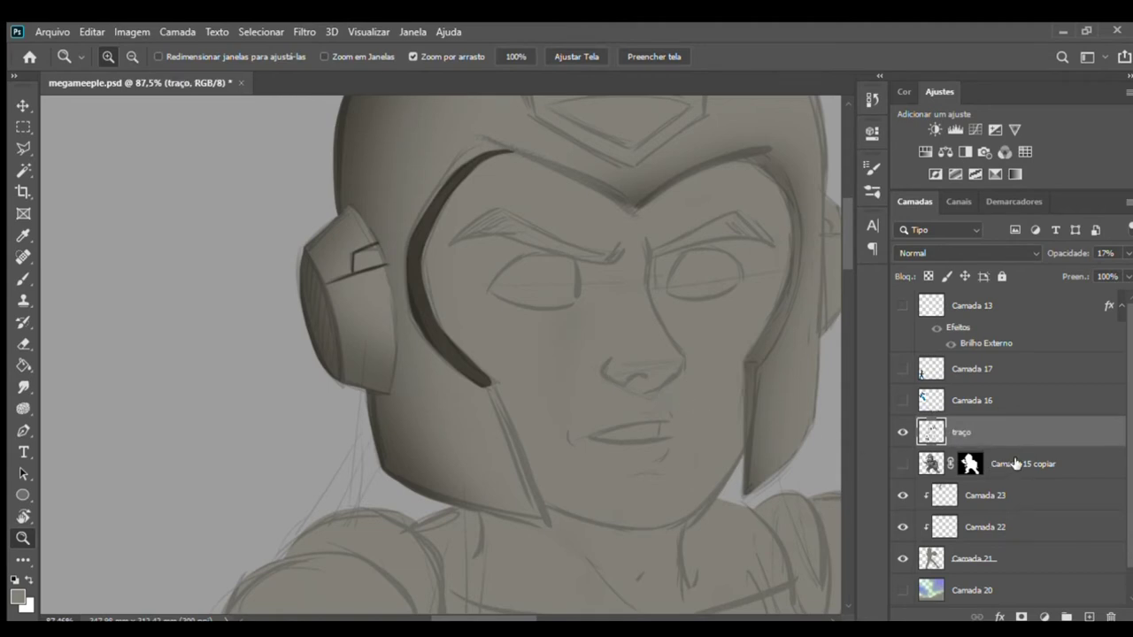
{"action": "double_click", "coordinate": [1015, 464]}
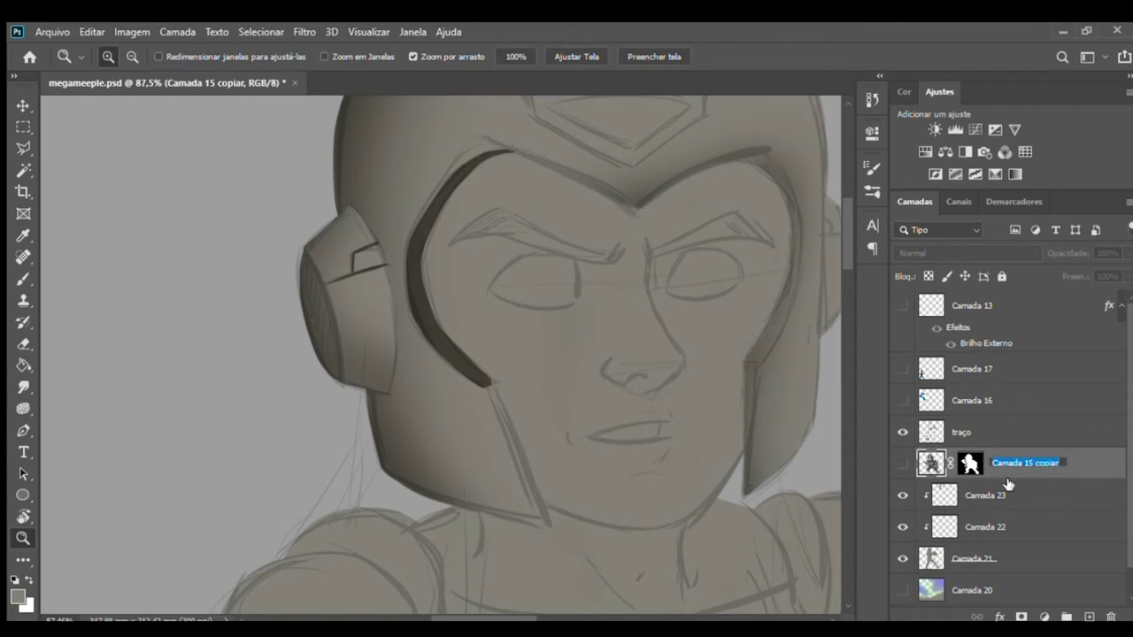
{"action": "key", "text": "Return"}
- Move Camada 15 copiar below Camada 20, then select Camada 22
{"action": "scroll", "coordinate": [1003, 593], "scroll_direction": "down", "scroll_amount": 1}
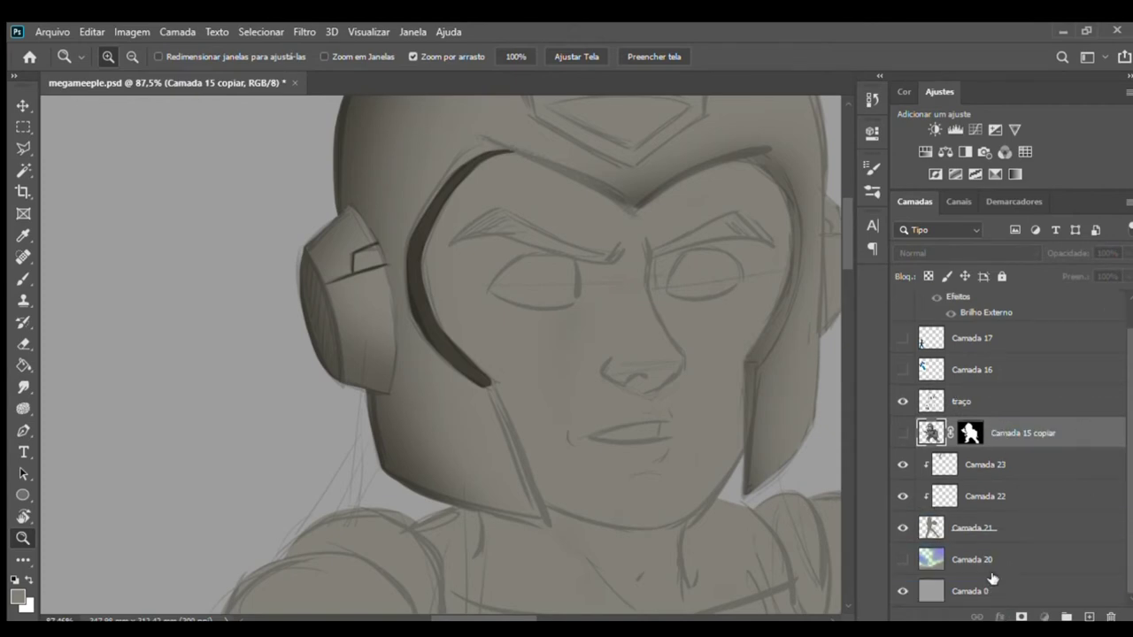
{"action": "left_click_drag", "start_coordinate": [1001, 618], "coordinate": [998, 576]}
{"action": "scroll", "coordinate": [1015, 498], "scroll_direction": "up", "scroll_amount": 1}
{"action": "left_click", "coordinate": [936, 430]}
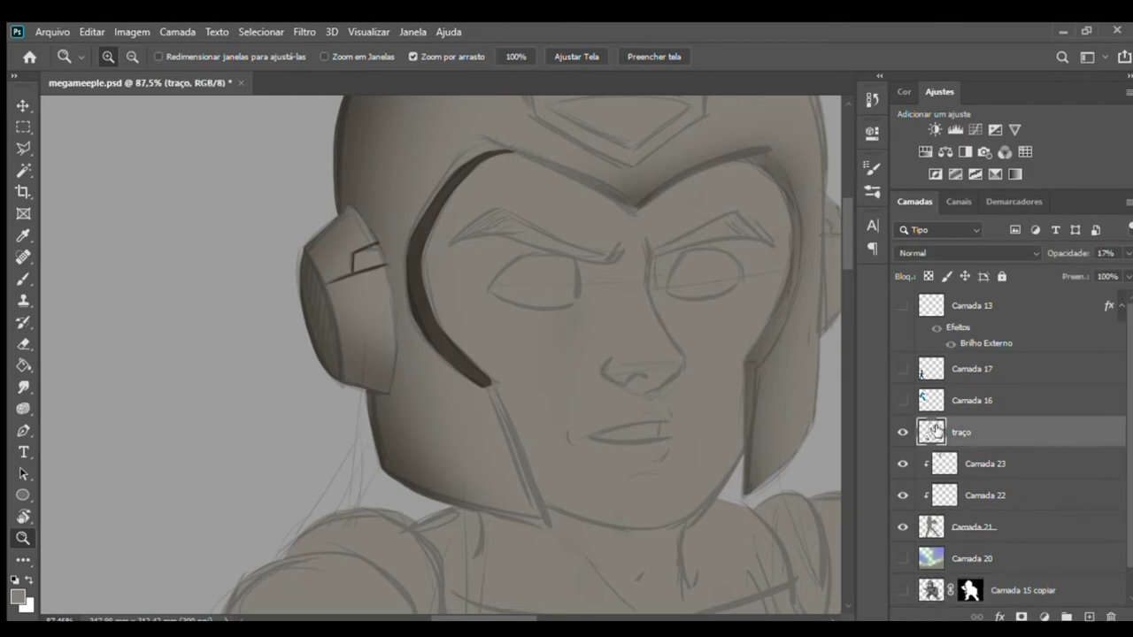
{"action": "left_click", "coordinate": [902, 433]}
{"action": "left_click", "coordinate": [902, 433]}
{"action": "left_click", "coordinate": [947, 494]}
{"action": "left_click_drag", "start_coordinate": [510, 414], "coordinate": [552, 413]}
- Extend and thicken the dark helmet-edge stroke further down the edge
{"action": "key", "text": "b"}
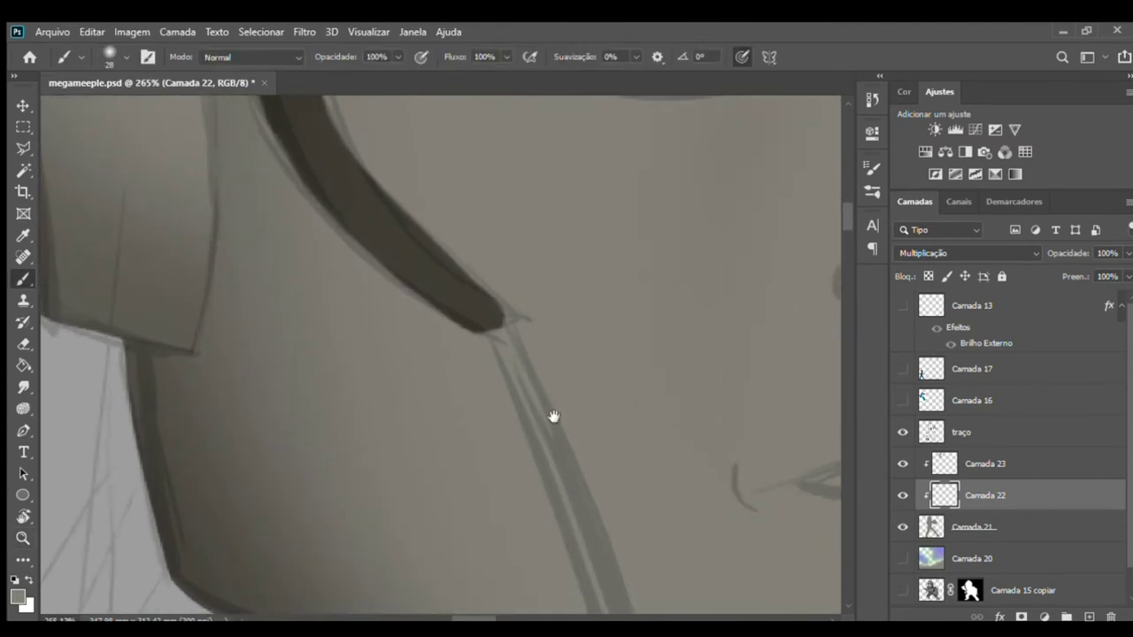
{"action": "left_click_drag", "start_coordinate": [372, 351], "coordinate": [281, 281]}
{"action": "left_click_drag", "start_coordinate": [415, 285], "coordinate": [425, 304]}
{"action": "left_click_drag", "start_coordinate": [420, 260], "coordinate": [466, 393]}
{"action": "mouse_move", "coordinate": [464, 345]}
{"action": "left_mouse_down"}
{"action": "mouse_move", "coordinate": [408, 200]}
{"action": "mouse_move", "coordinate": [413, 261]}
{"action": "mouse_move", "coordinate": [442, 322]}
{"action": "left_mouse_up"}
{"action": "left_click_drag", "start_coordinate": [375, 162], "coordinate": [488, 422]}
{"action": "mouse_move", "coordinate": [443, 328]}
{"action": "left_mouse_down"}
{"action": "mouse_move", "coordinate": [485, 447]}
{"action": "mouse_move", "coordinate": [512, 474]}
{"action": "left_mouse_up"}
{"action": "left_click_drag", "start_coordinate": [423, 266], "coordinate": [522, 495]}
{"action": "left_click_drag", "start_coordinate": [427, 292], "coordinate": [526, 523]}
{"action": "left_click_drag", "start_coordinate": [435, 317], "coordinate": [532, 525]}
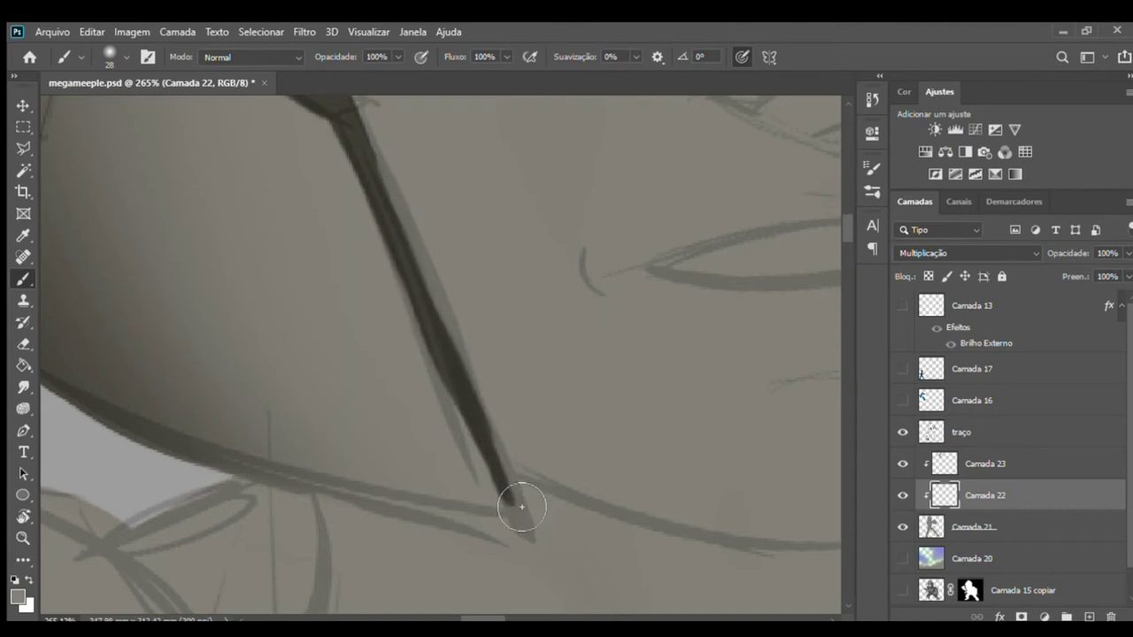
{"action": "key", "text": "ctrl+z"}
- Paint along the cheek guard edge, merging the forked line into one thick stroke
{"action": "key", "text": "z"}
{"action": "left_click_drag", "start_coordinate": [488, 318], "coordinate": [443, 310]}
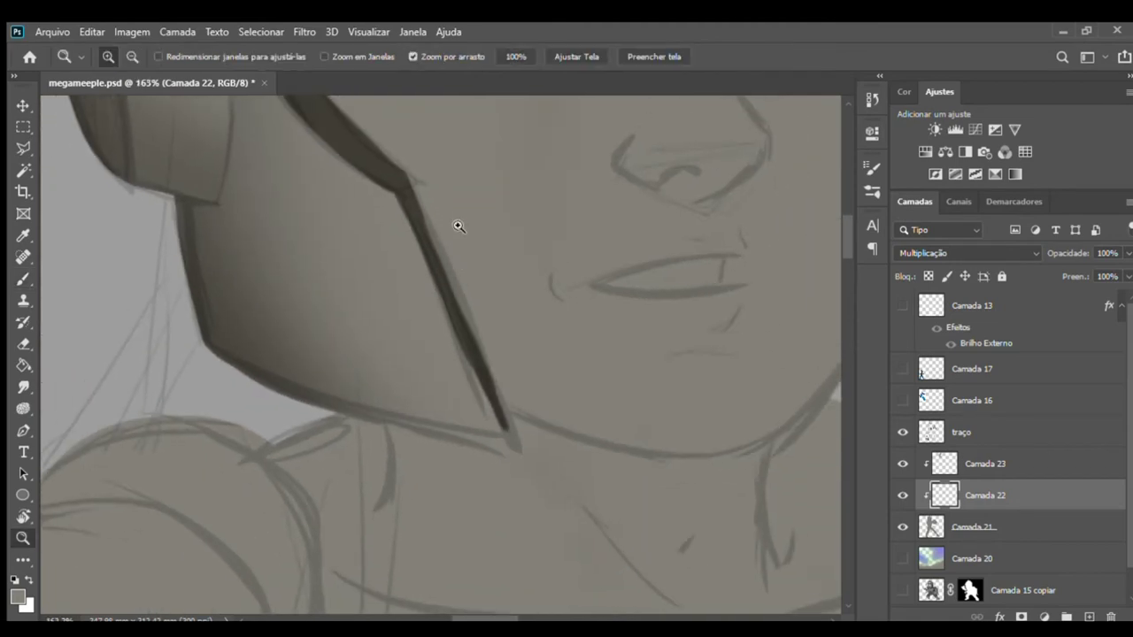
{"action": "key", "text": "b"}
{"action": "left_click_drag", "start_coordinate": [413, 184], "coordinate": [481, 353]}
{"action": "left_click_drag", "start_coordinate": [429, 234], "coordinate": [476, 324]}
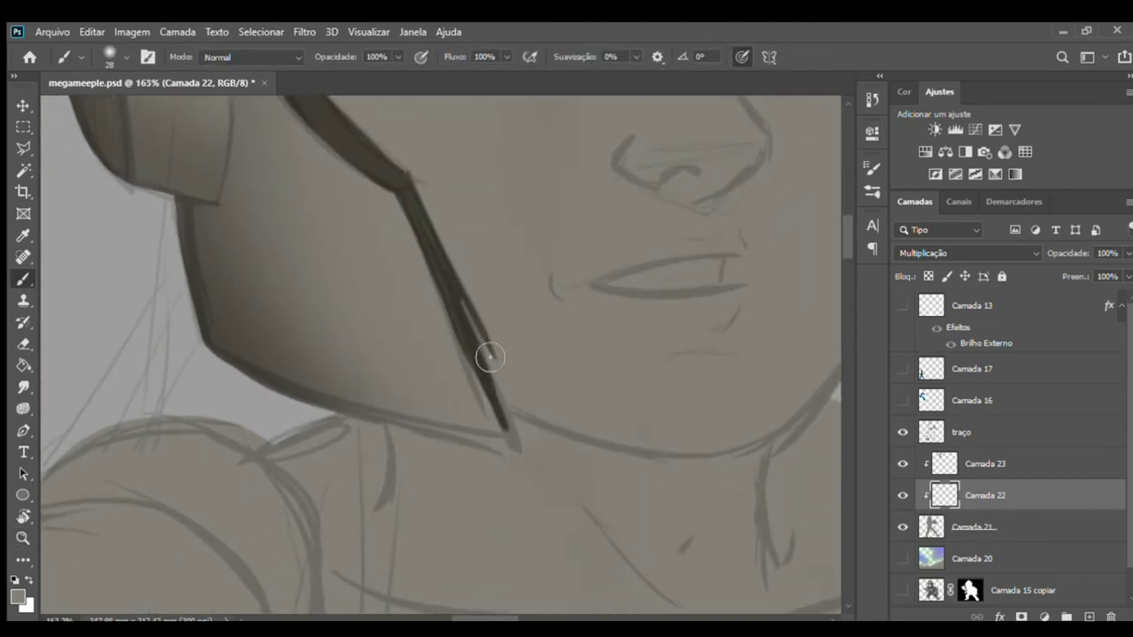
{"action": "mouse_move", "coordinate": [455, 281]}
{"action": "left_mouse_down"}
{"action": "mouse_move", "coordinate": [515, 436]}
{"action": "mouse_move", "coordinate": [496, 400]}
{"action": "left_mouse_up"}
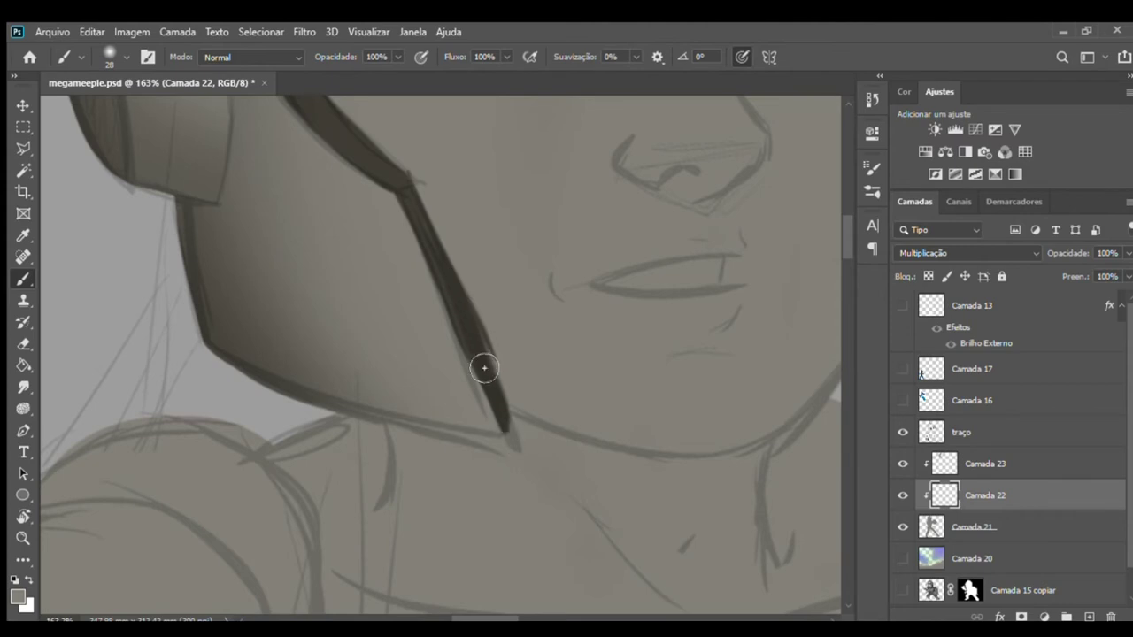
- Hide the traço sketch and tidy the stroke's bend with a smaller, fully opaque eraser
{"action": "left_click", "coordinate": [902, 432]}
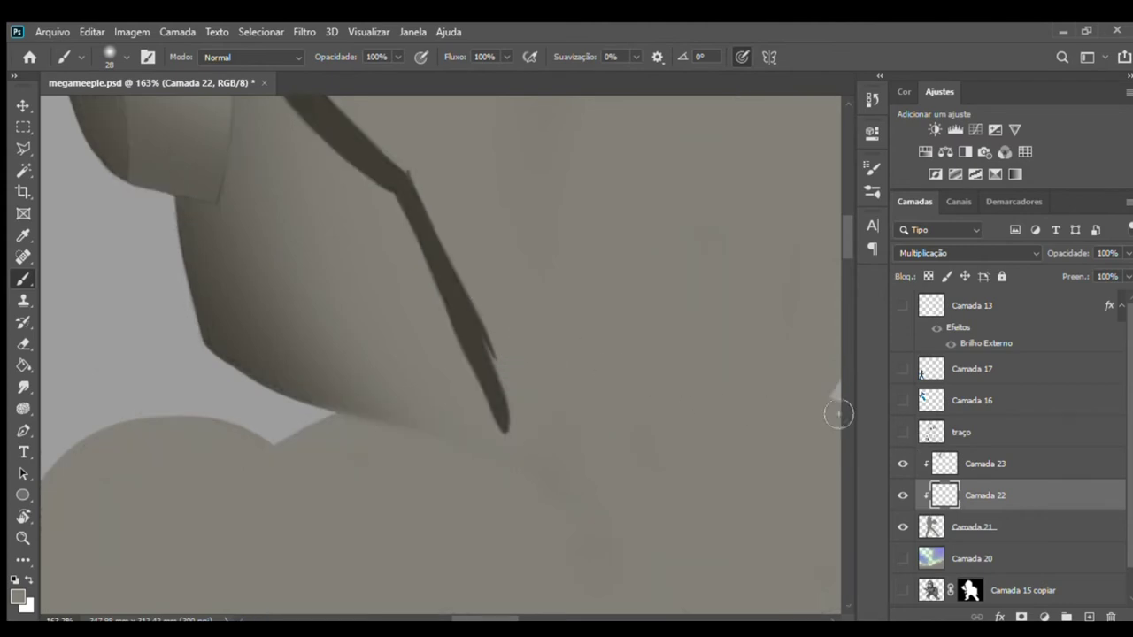
{"action": "key", "text": "z"}
{"action": "left_click_drag", "start_coordinate": [440, 166], "coordinate": [517, 177]}
{"action": "key", "text": "e"}
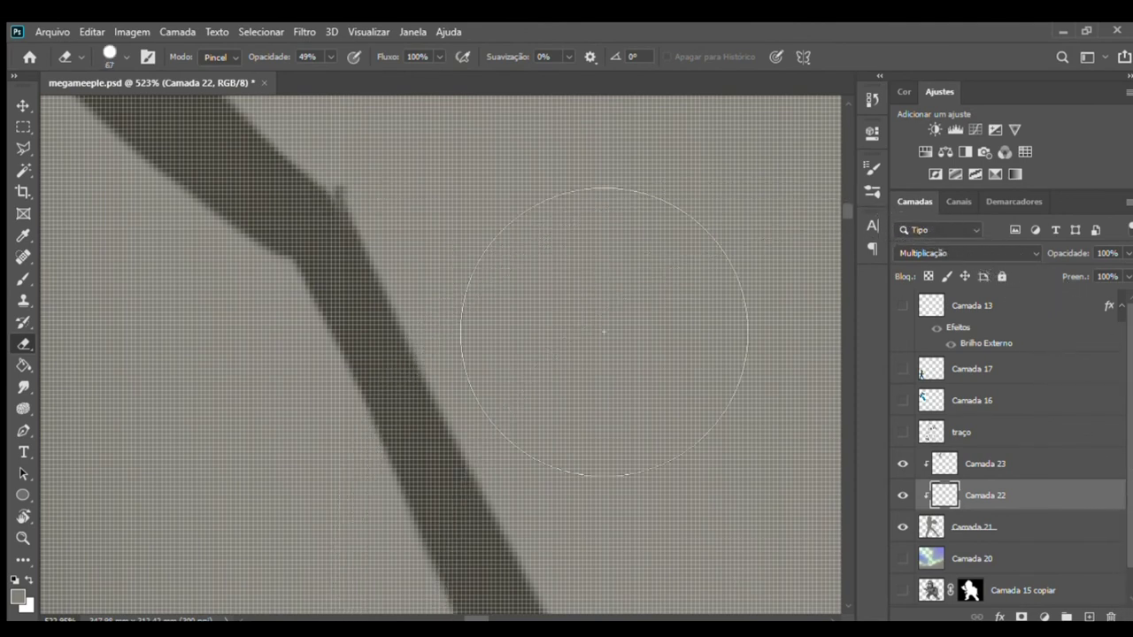
{"action": "left_click_drag", "start_coordinate": [256, 57], "coordinate": [287, 57]}
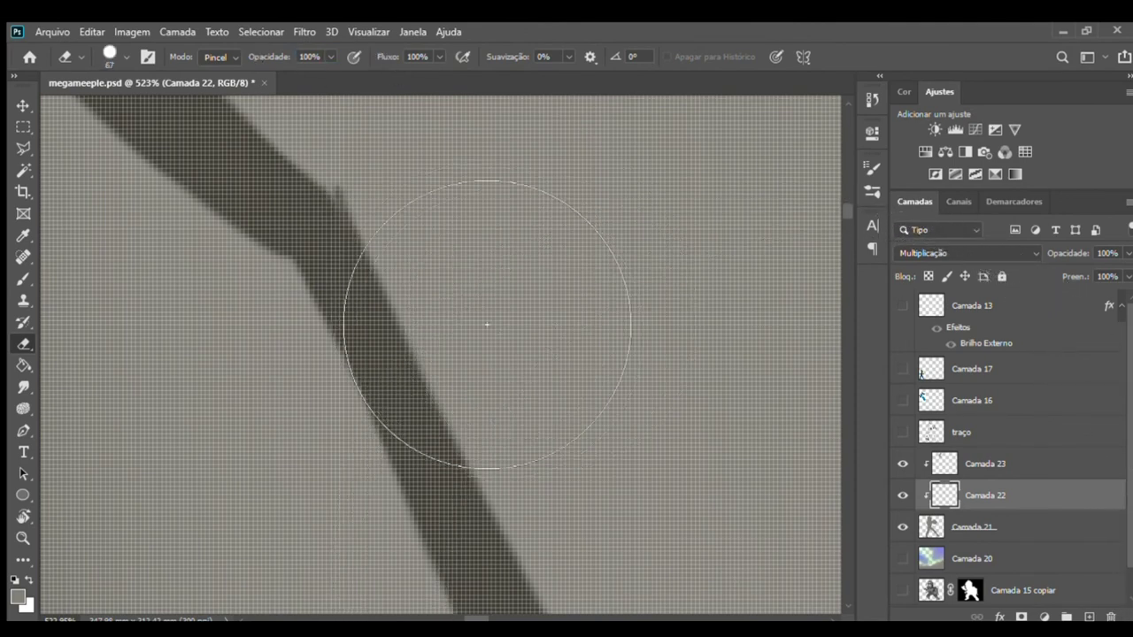
{"action": "key", "text": "z"}
{"action": "left_click_drag", "start_coordinate": [399, 258], "coordinate": [376, 257]}
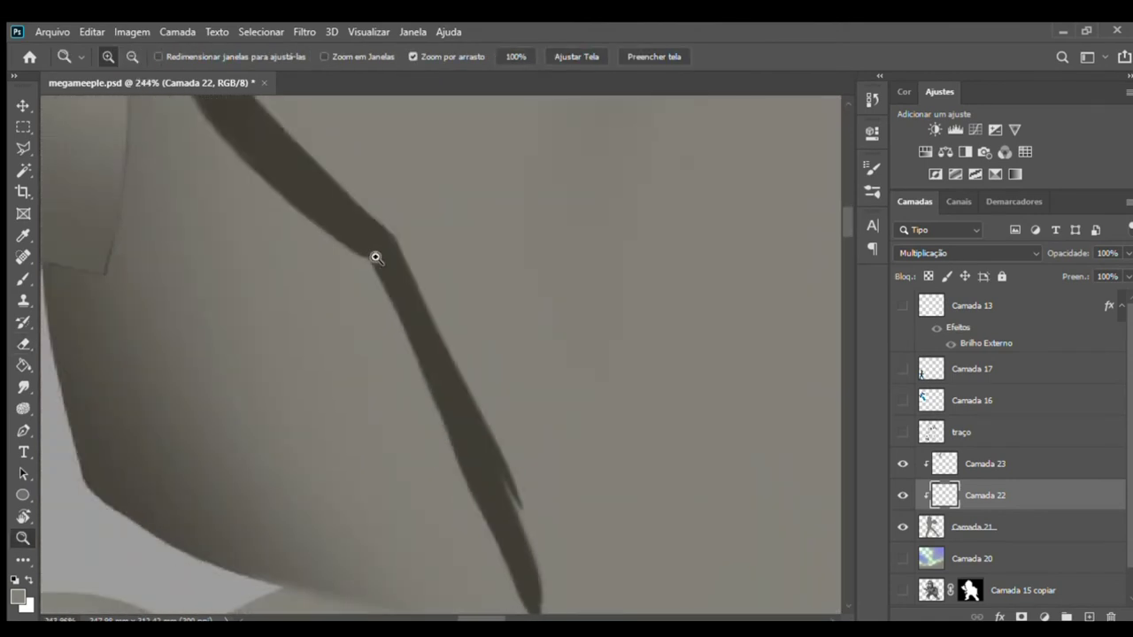
{"action": "key", "text": "l"}
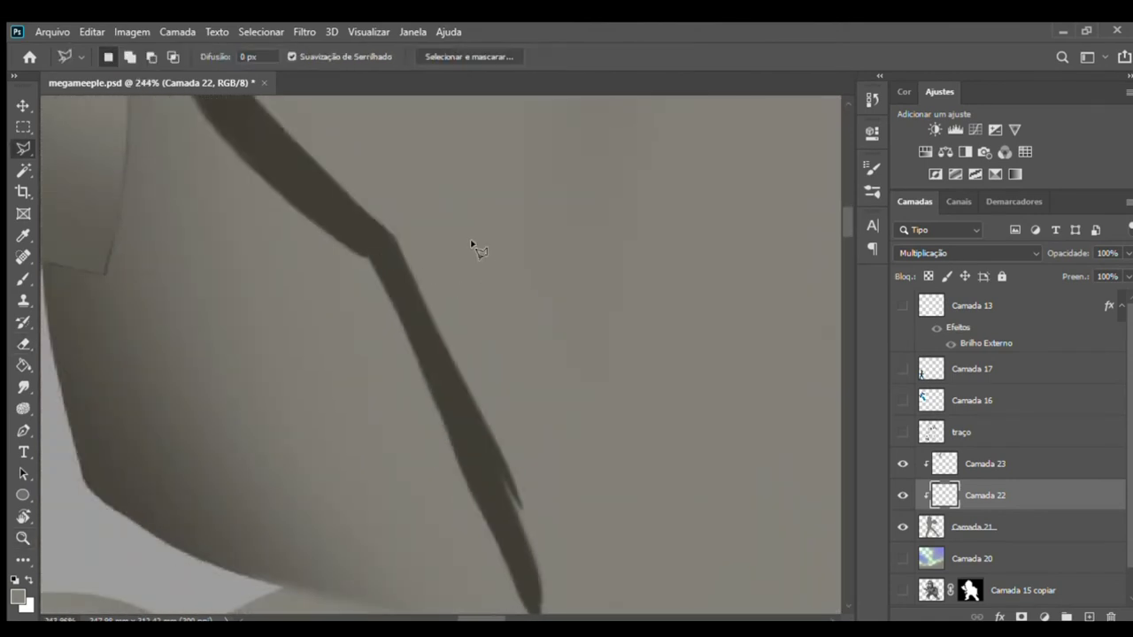
{"action": "key", "text": "z"}
{"action": "left_click_drag", "start_coordinate": [469, 274], "coordinate": [426, 258]}
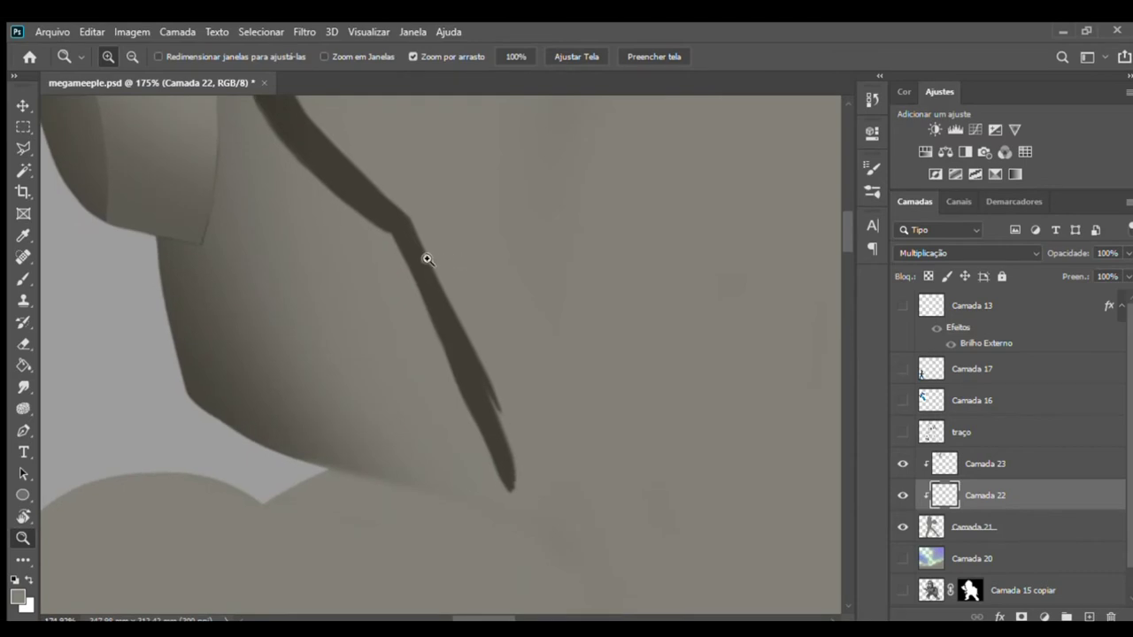
- Trace a polygonal selection around the lower stroke's excess width
{"action": "key", "text": "l"}
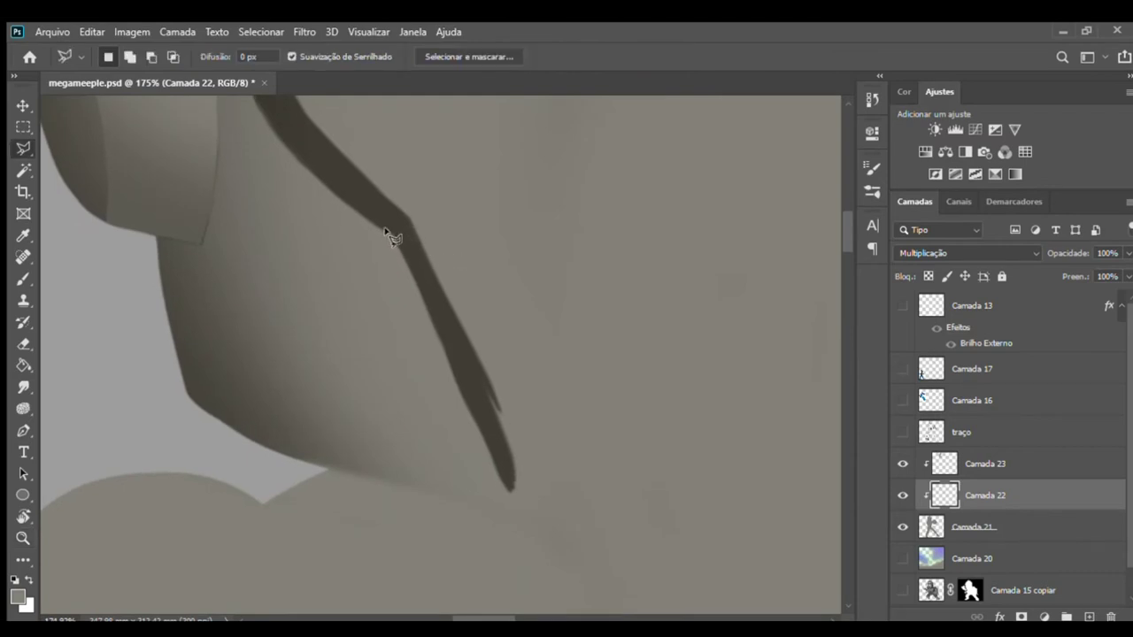
{"action": "left_click", "coordinate": [390, 232]}
{"action": "left_click", "coordinate": [514, 492]}
{"action": "left_click", "coordinate": [392, 172]}
{"action": "left_click", "coordinate": [490, 192]}
{"action": "left_click", "coordinate": [604, 449]}
{"action": "left_click", "coordinate": [580, 544]}
{"action": "left_click", "coordinate": [417, 549]}
{"action": "left_click", "coordinate": [342, 501]}
{"action": "left_click", "coordinate": [315, 368]}
{"action": "left_click", "coordinate": [317, 274]}
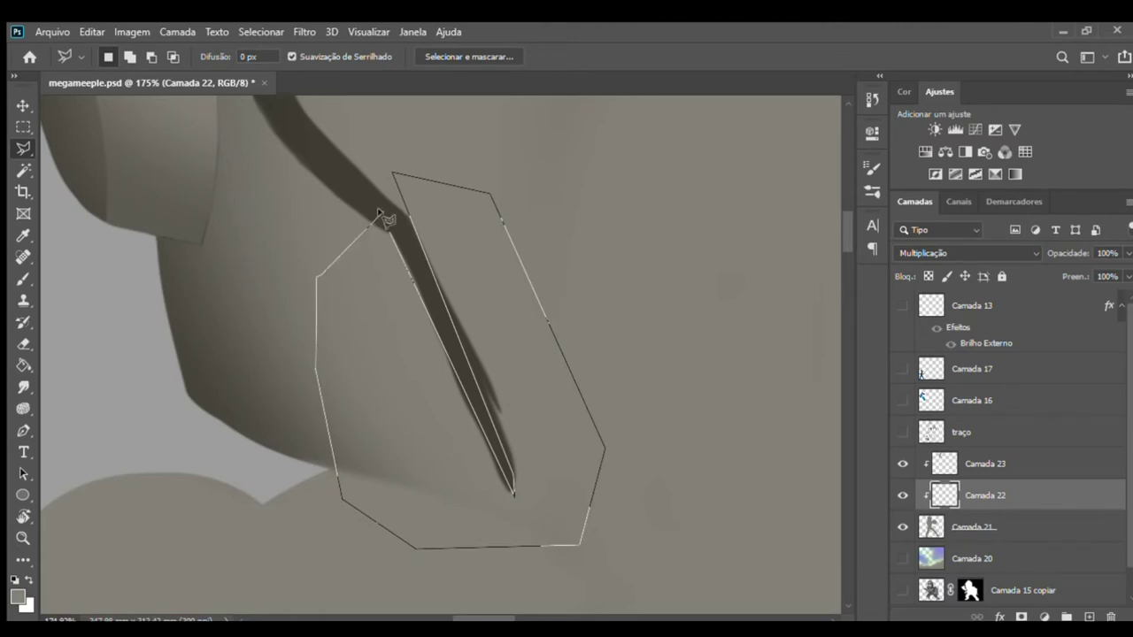
{"action": "left_click", "coordinate": [389, 229]}
- Delete the selected excess, deselect, and compare the result with the traço sketch toggled
{"action": "key", "text": "Delete"}
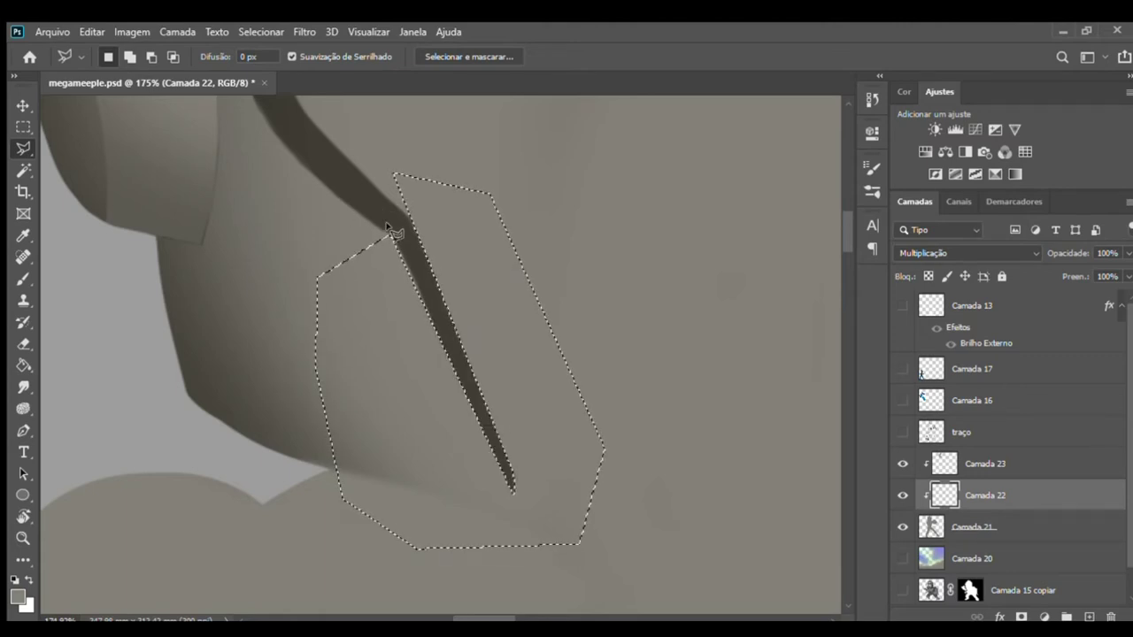
{"action": "key", "text": "ctrl+d"}
{"action": "key", "text": "z"}
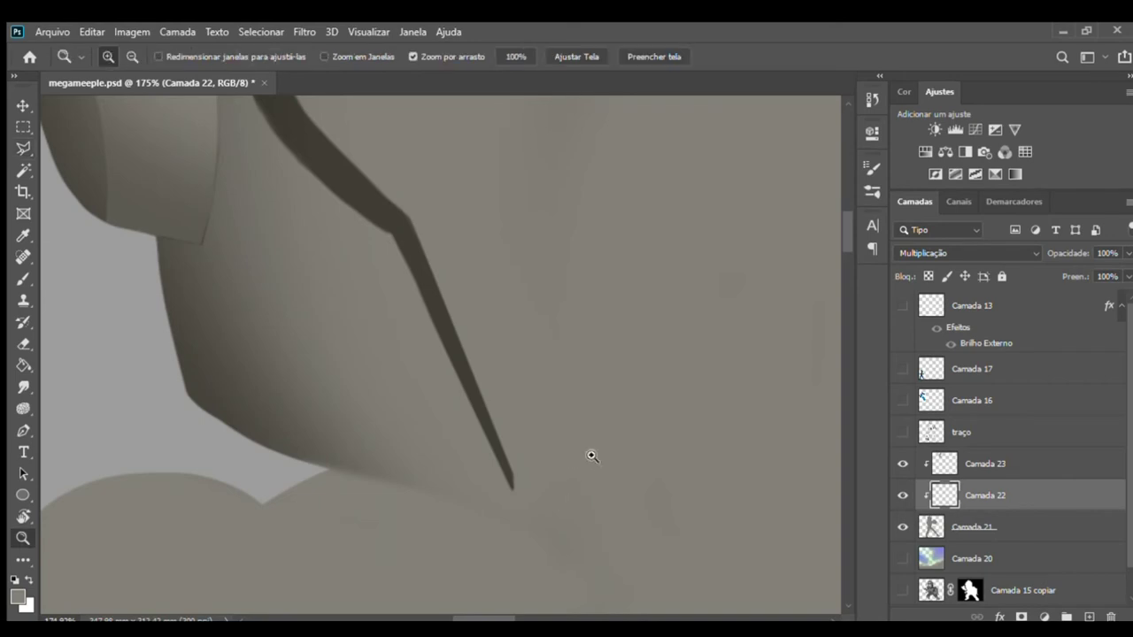
{"action": "left_click_drag", "start_coordinate": [589, 457], "coordinate": [518, 451]}
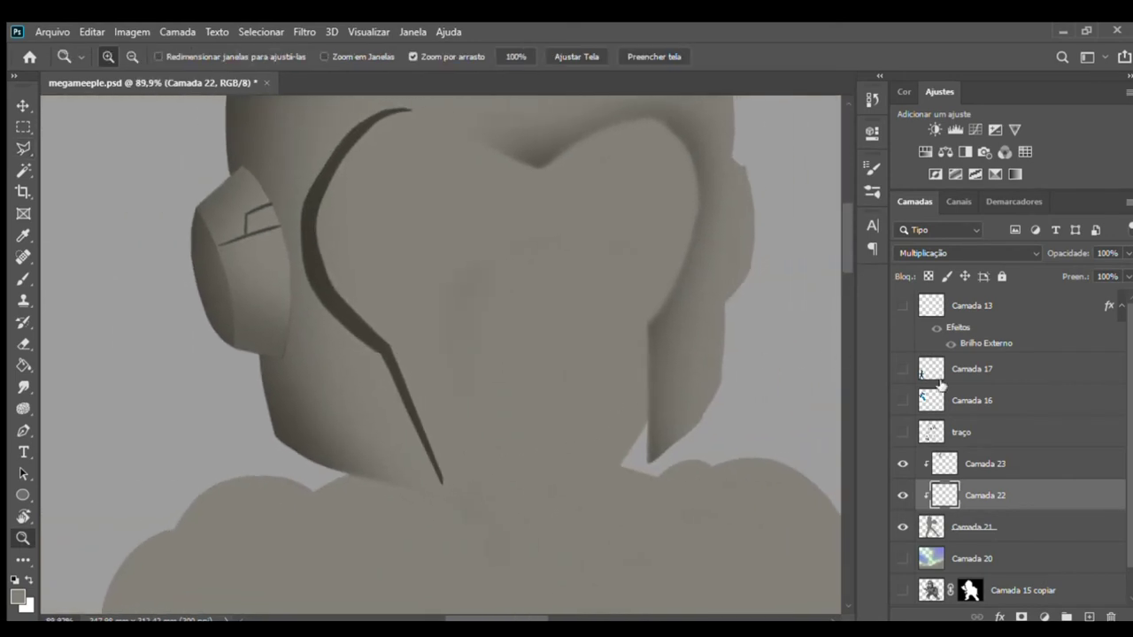
{"action": "left_click", "coordinate": [904, 431]}
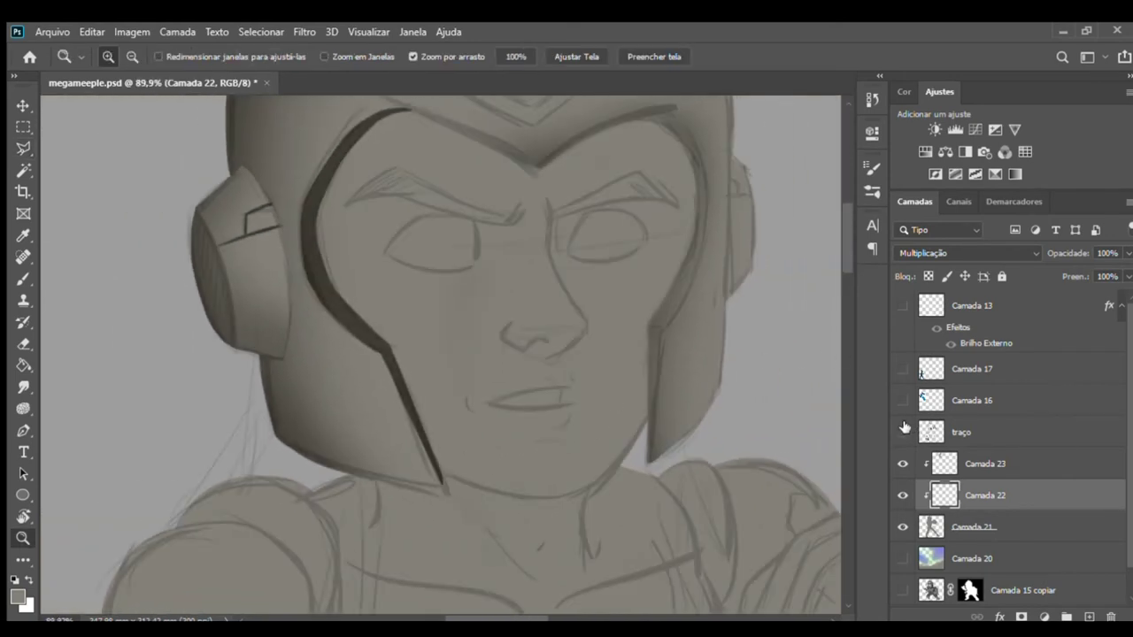
{"action": "left_click", "coordinate": [904, 429]}
{"action": "left_click", "coordinate": [904, 428]}
{"action": "left_click", "coordinate": [904, 429]}
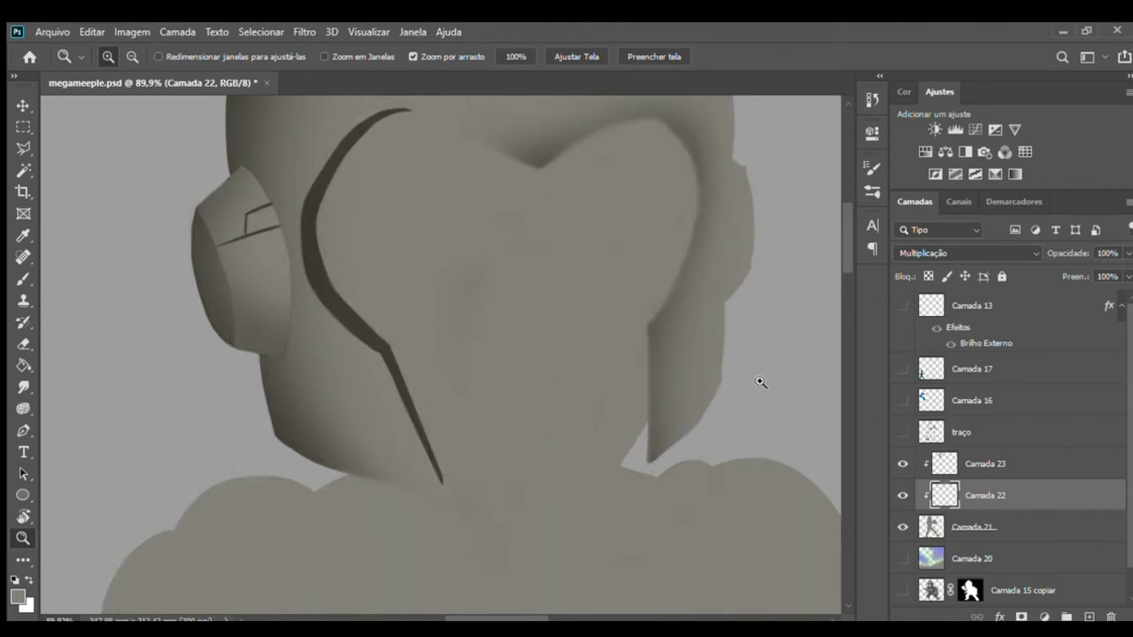
{"action": "left_click_drag", "start_coordinate": [444, 260], "coordinate": [486, 332]}
{"action": "key", "text": "e"}
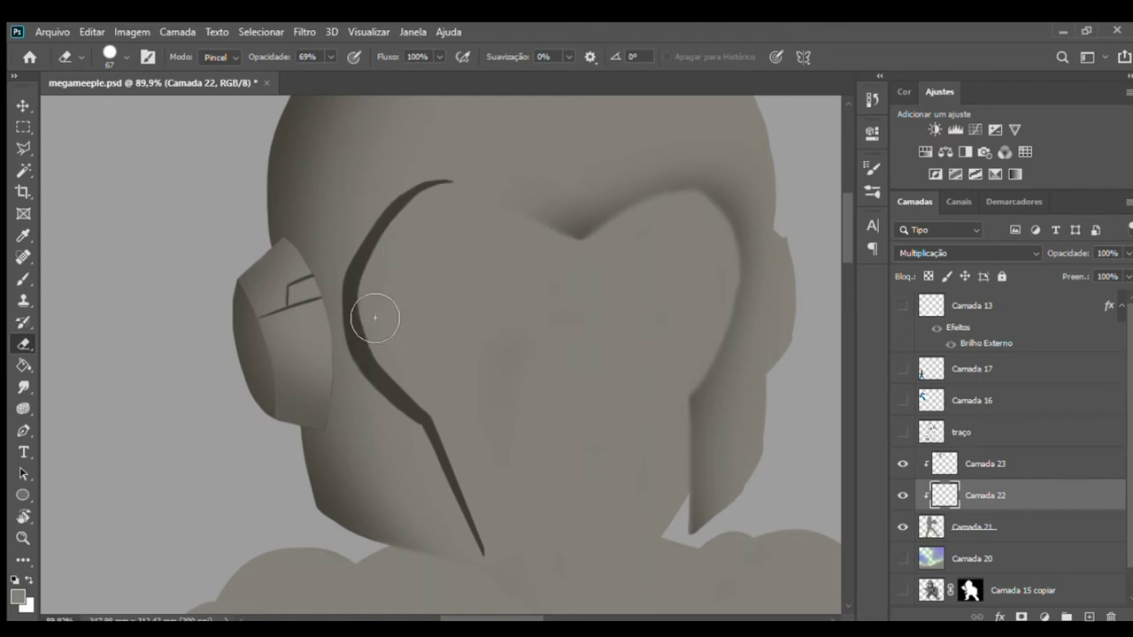
- Undo the stray erase and lighten the visor stroke's inner edge with the eraser at 32%
{"action": "left_click_drag", "start_coordinate": [375, 317], "coordinate": [371, 306]}
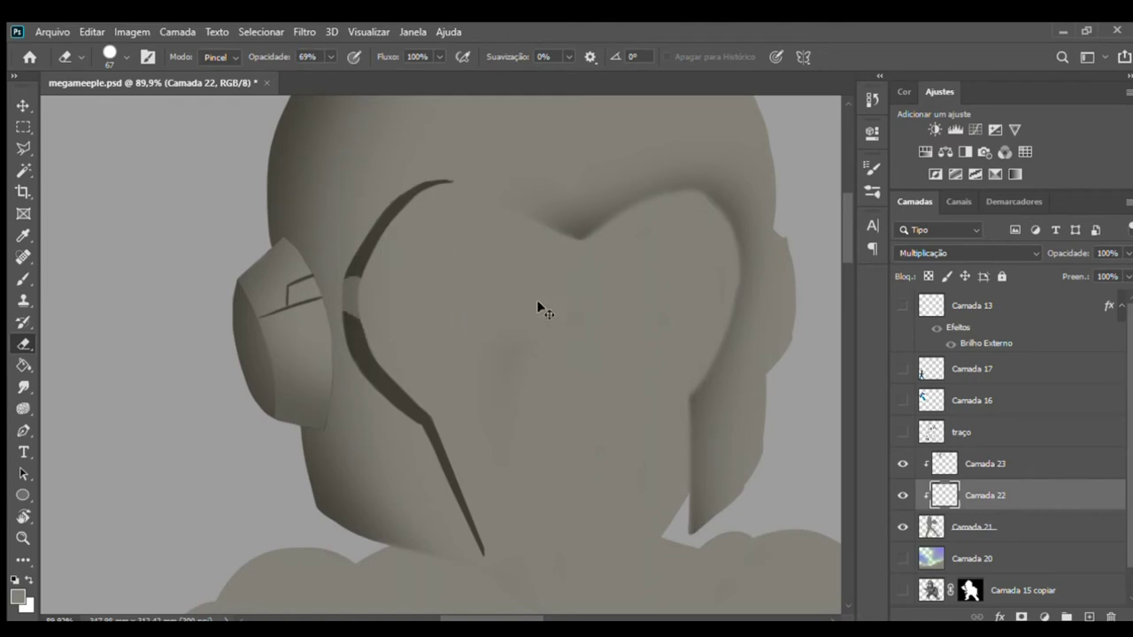
{"action": "key", "text": "ctrl+z"}
{"action": "left_click_drag", "start_coordinate": [272, 56], "coordinate": [251, 55]}
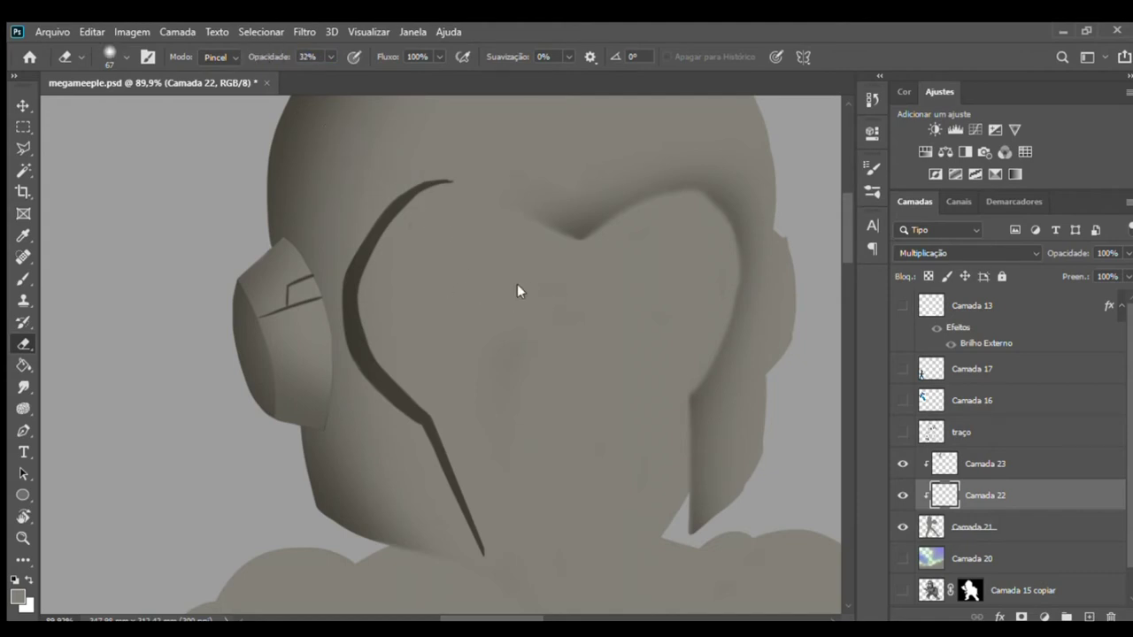
{"action": "mouse_move", "coordinate": [377, 306]}
{"action": "left_mouse_down"}
{"action": "mouse_move", "coordinate": [370, 324]}
{"action": "mouse_move", "coordinate": [369, 298]}
{"action": "mouse_move", "coordinate": [367, 359]}
{"action": "mouse_move", "coordinate": [397, 288]}
{"action": "left_mouse_up"}
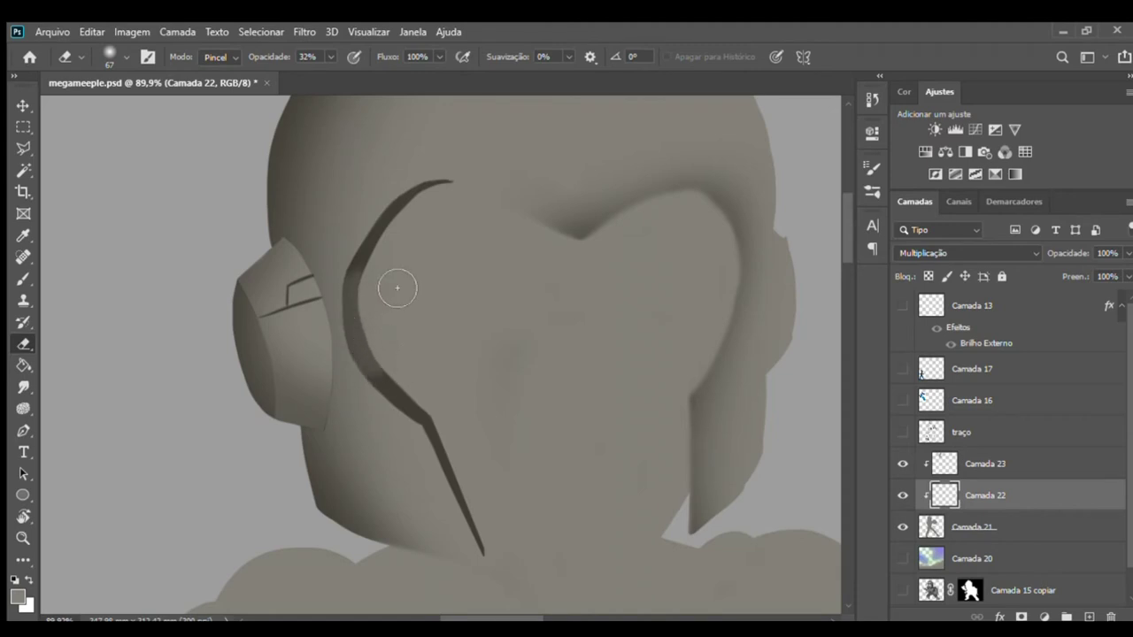
{"action": "mouse_move", "coordinate": [468, 444]}
{"action": "left_mouse_down"}
{"action": "mouse_move", "coordinate": [445, 434]}
{"action": "mouse_move", "coordinate": [466, 514]}
{"action": "mouse_move", "coordinate": [492, 546]}
{"action": "left_mouse_up"}
{"action": "mouse_move", "coordinate": [384, 346]}
{"action": "left_mouse_down"}
{"action": "mouse_move", "coordinate": [399, 329]}
{"action": "mouse_move", "coordinate": [372, 313]}
{"action": "left_mouse_up"}
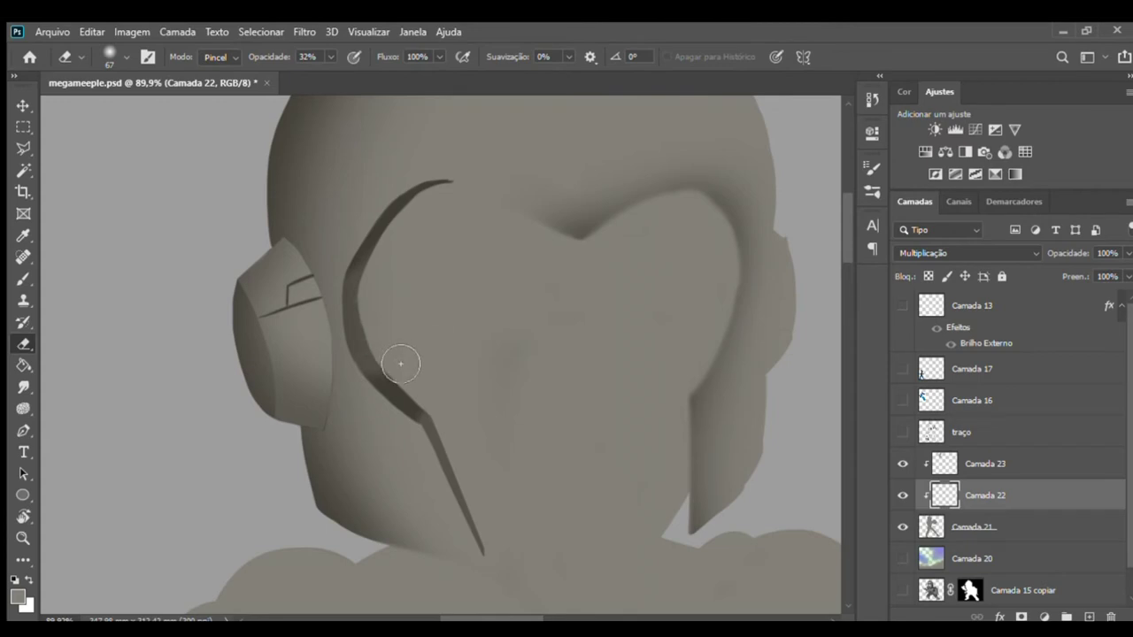
{"action": "left_click_drag", "start_coordinate": [399, 385], "coordinate": [412, 366]}
- Continue softening and thinning the visor stroke, including its upper part, then zoom out
{"action": "mouse_move", "coordinate": [372, 299]}
{"action": "left_mouse_down"}
{"action": "mouse_move", "coordinate": [372, 354]}
{"action": "mouse_move", "coordinate": [354, 301]}
{"action": "mouse_move", "coordinate": [372, 306]}
{"action": "mouse_move", "coordinate": [357, 314]}
{"action": "mouse_move", "coordinate": [367, 330]}
{"action": "mouse_move", "coordinate": [385, 328]}
{"action": "mouse_move", "coordinate": [375, 384]}
{"action": "mouse_move", "coordinate": [393, 362]}
{"action": "left_mouse_up"}
{"action": "mouse_move", "coordinate": [458, 458]}
{"action": "left_mouse_down"}
{"action": "mouse_move", "coordinate": [443, 434]}
{"action": "mouse_move", "coordinate": [468, 505]}
{"action": "left_mouse_up"}
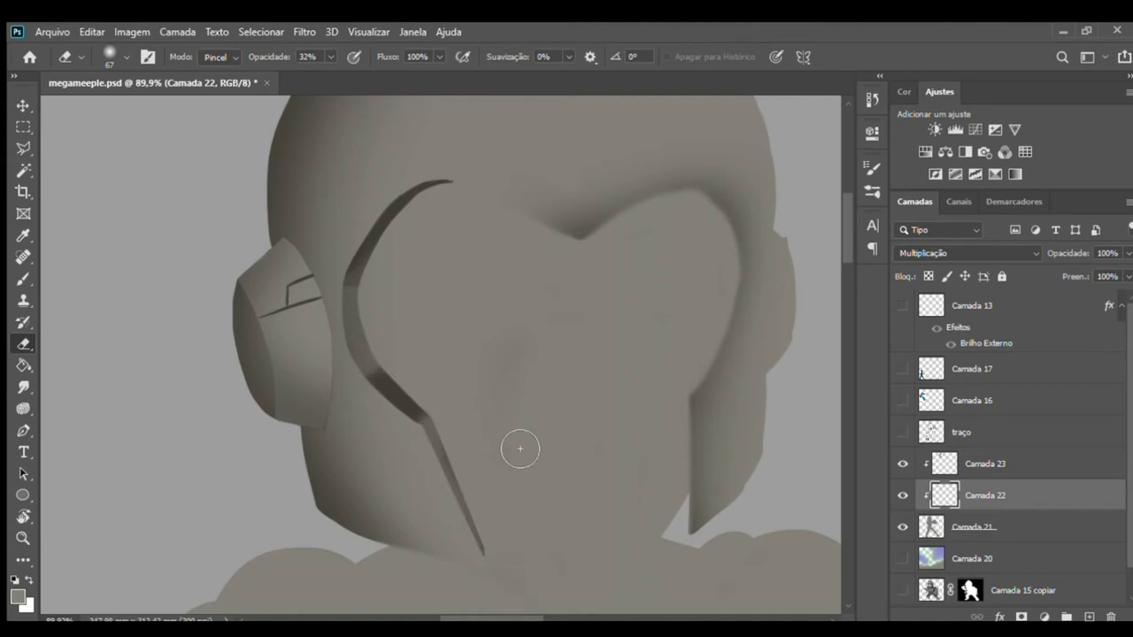
{"action": "left_click_drag", "start_coordinate": [406, 361], "coordinate": [424, 378]}
{"action": "mouse_move", "coordinate": [400, 443]}
{"action": "left_mouse_down"}
{"action": "mouse_move", "coordinate": [380, 420]}
{"action": "mouse_move", "coordinate": [398, 440]}
{"action": "left_mouse_up"}
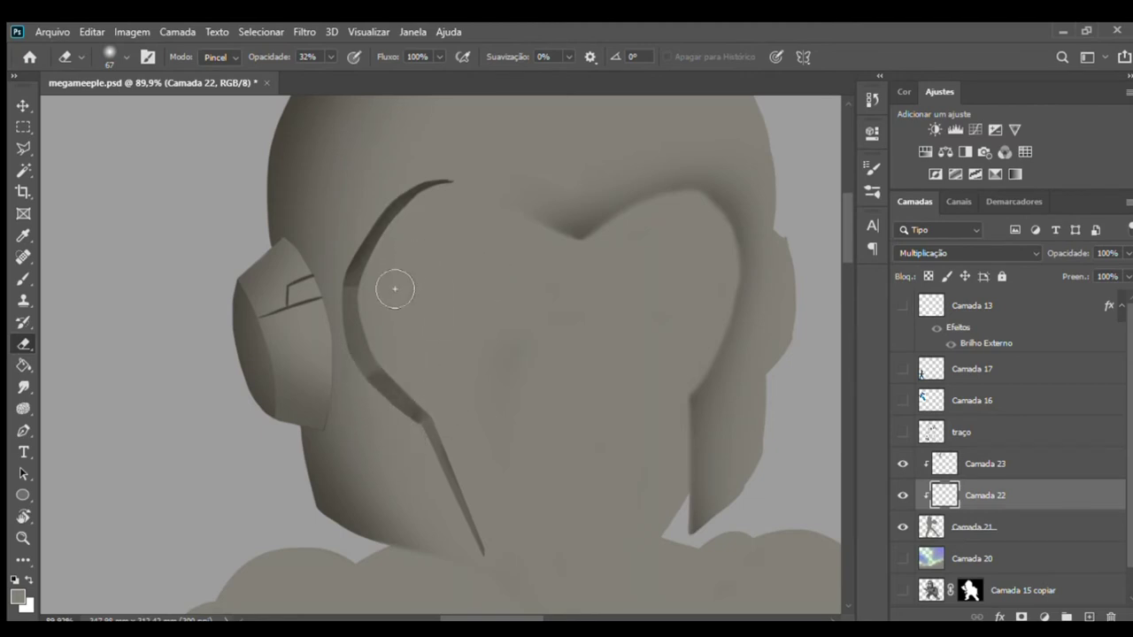
{"action": "mouse_move", "coordinate": [396, 250]}
{"action": "left_mouse_down"}
{"action": "mouse_move", "coordinate": [362, 248]}
{"action": "mouse_move", "coordinate": [424, 178]}
{"action": "left_mouse_up"}
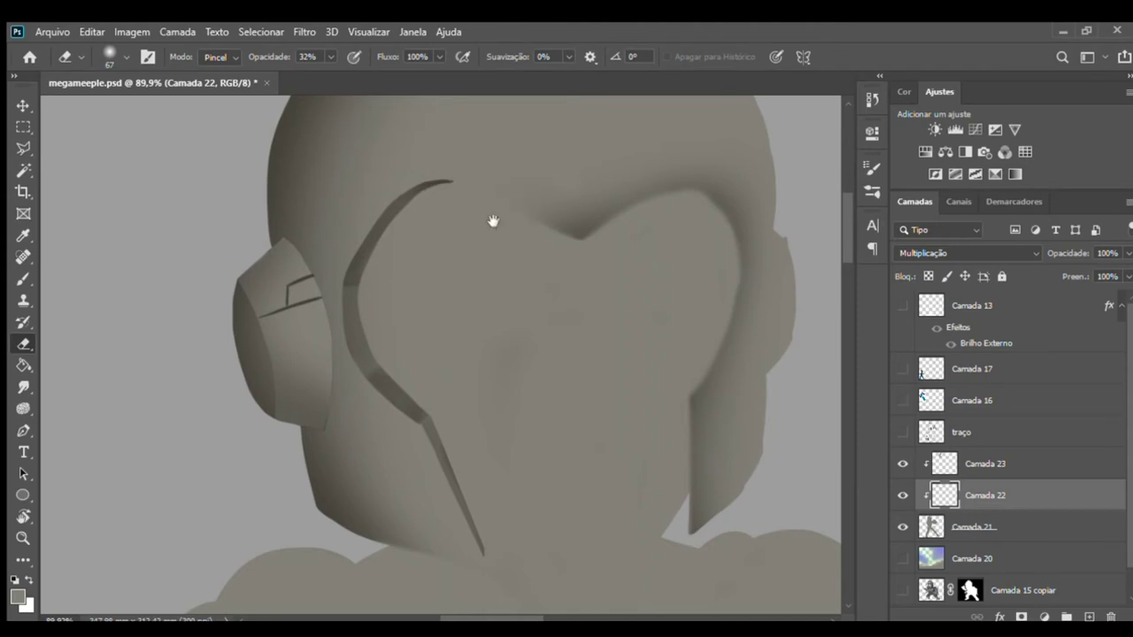
{"action": "left_click_drag", "start_coordinate": [493, 220], "coordinate": [423, 235]}
{"action": "key", "text": "z"}
{"action": "left_click_drag", "start_coordinate": [452, 329], "coordinate": [415, 328]}
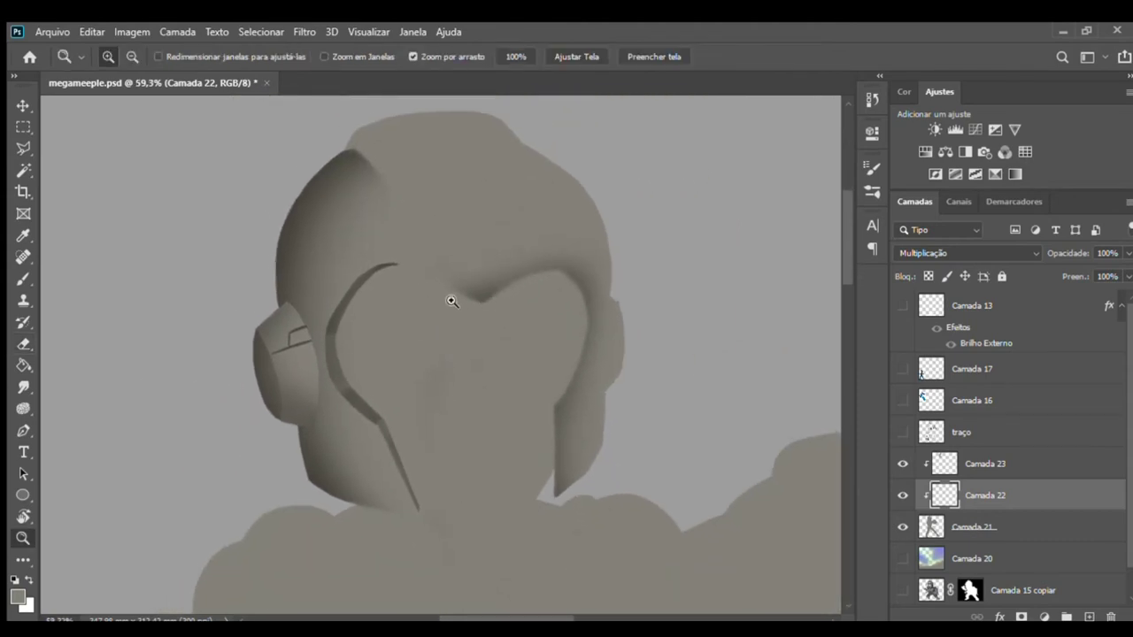
- With the traço sketch shown, paint a dark groove along the crest's upper-left edge
{"action": "left_click_drag", "start_coordinate": [451, 301], "coordinate": [520, 316]}
{"action": "left_click", "coordinate": [902, 433]}
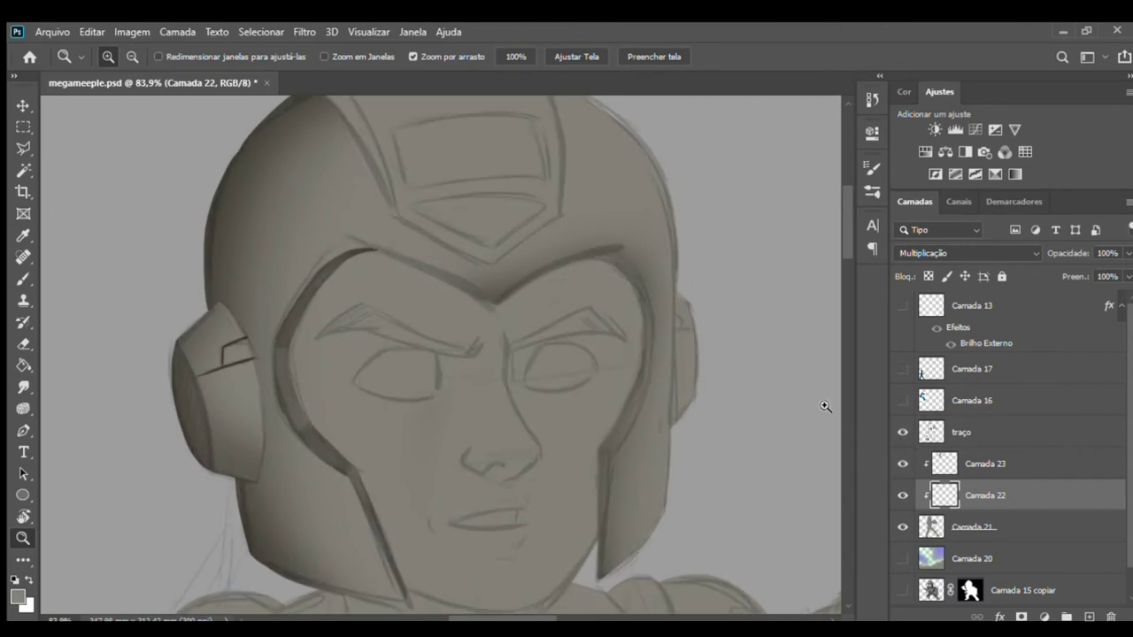
{"action": "scroll", "coordinate": [431, 248], "scroll_direction": "up", "scroll_amount": 3}
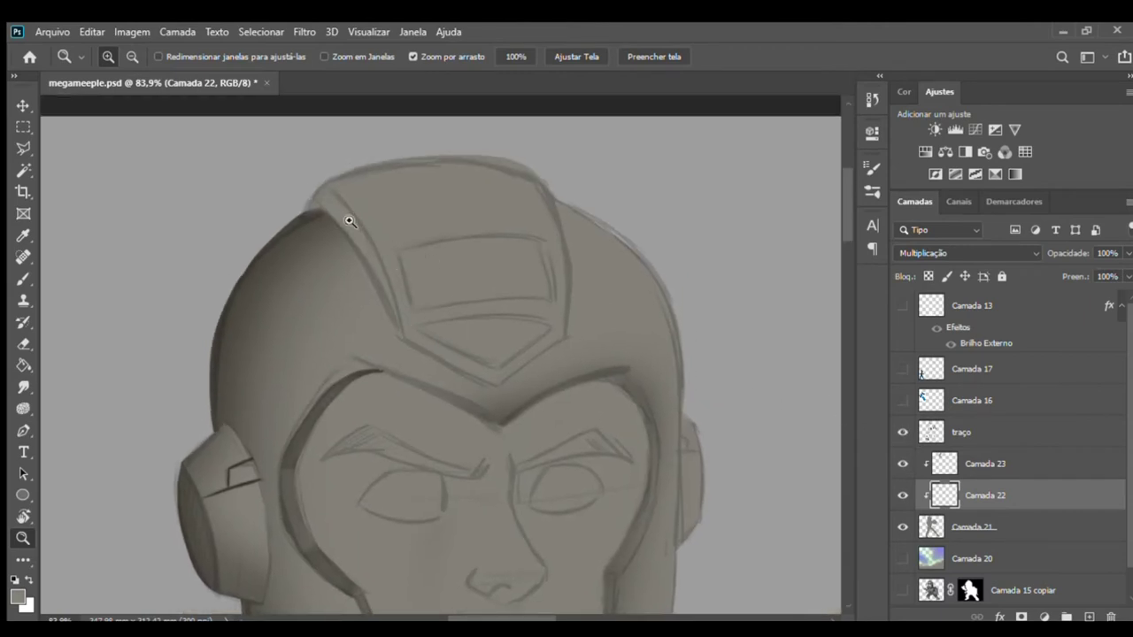
{"action": "left_click_drag", "start_coordinate": [351, 221], "coordinate": [398, 233]}
{"action": "key", "text": "b"}
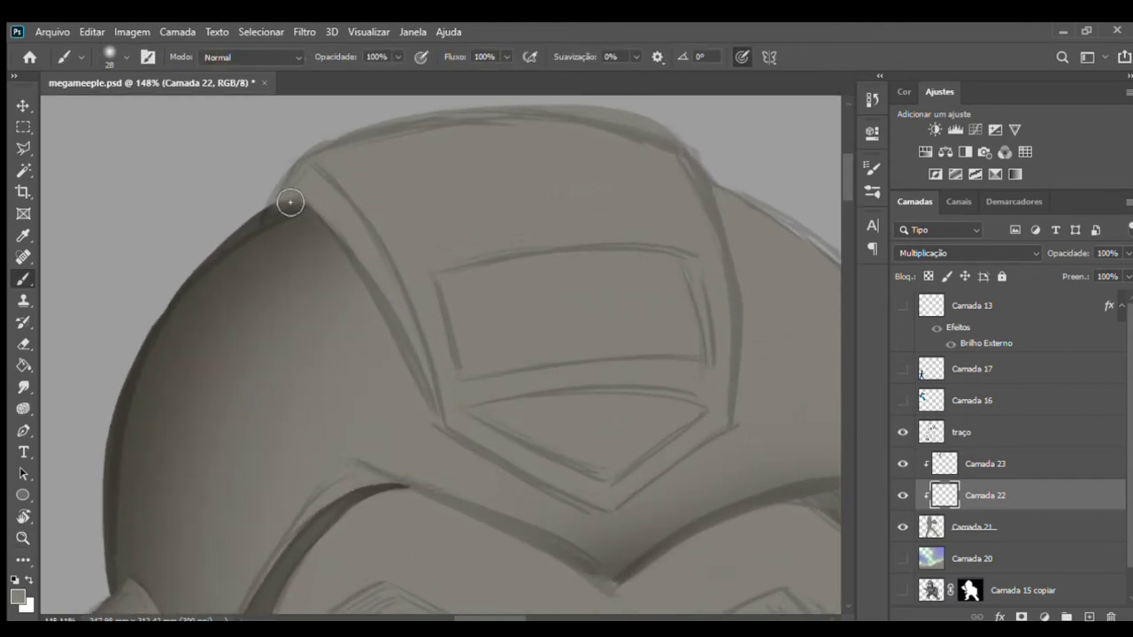
{"action": "mouse_move", "coordinate": [286, 206]}
{"action": "left_mouse_down"}
{"action": "mouse_move", "coordinate": [283, 172]}
{"action": "mouse_move", "coordinate": [291, 203]}
{"action": "mouse_move", "coordinate": [301, 199]}
{"action": "mouse_move", "coordinate": [286, 202]}
{"action": "mouse_move", "coordinate": [324, 217]}
{"action": "mouse_move", "coordinate": [304, 185]}
{"action": "mouse_move", "coordinate": [324, 189]}
{"action": "mouse_move", "coordinate": [316, 172]}
{"action": "mouse_move", "coordinate": [375, 255]}
{"action": "mouse_move", "coordinate": [358, 248]}
{"action": "mouse_move", "coordinate": [359, 265]}
{"action": "mouse_move", "coordinate": [362, 254]}
{"action": "mouse_move", "coordinate": [380, 273]}
{"action": "mouse_move", "coordinate": [371, 245]}
{"action": "mouse_move", "coordinate": [430, 376]}
{"action": "left_mouse_up"}
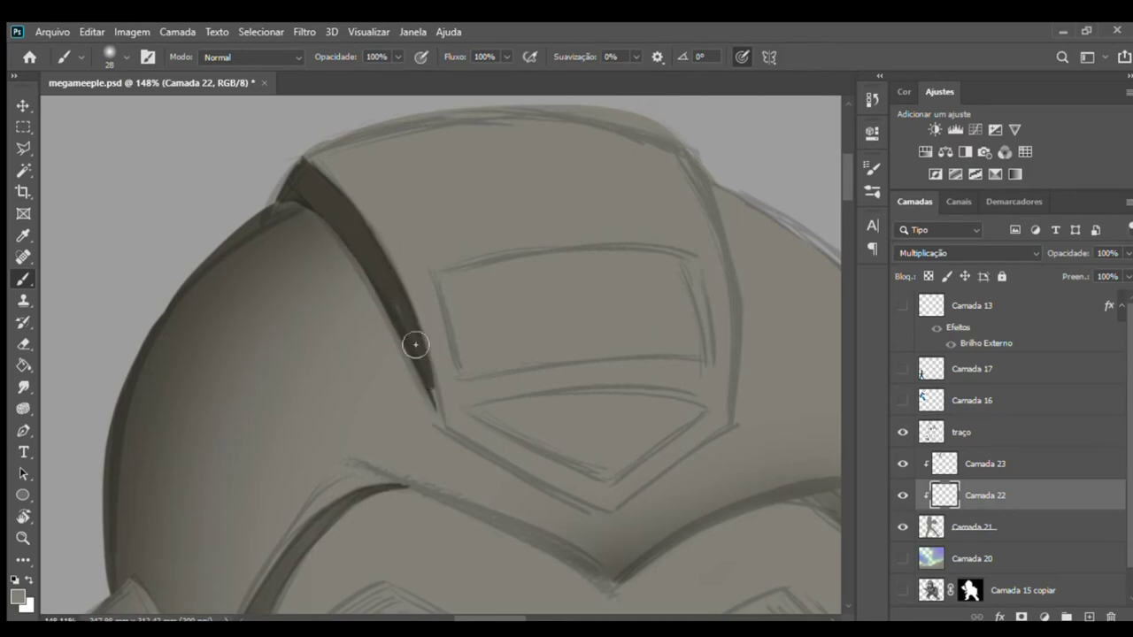
{"action": "left_click_drag", "start_coordinate": [399, 302], "coordinate": [422, 340]}
- Fade the groove's lower tip, then reselect Camada 22 and zoom to 152% on the crest
{"action": "key", "text": "e"}
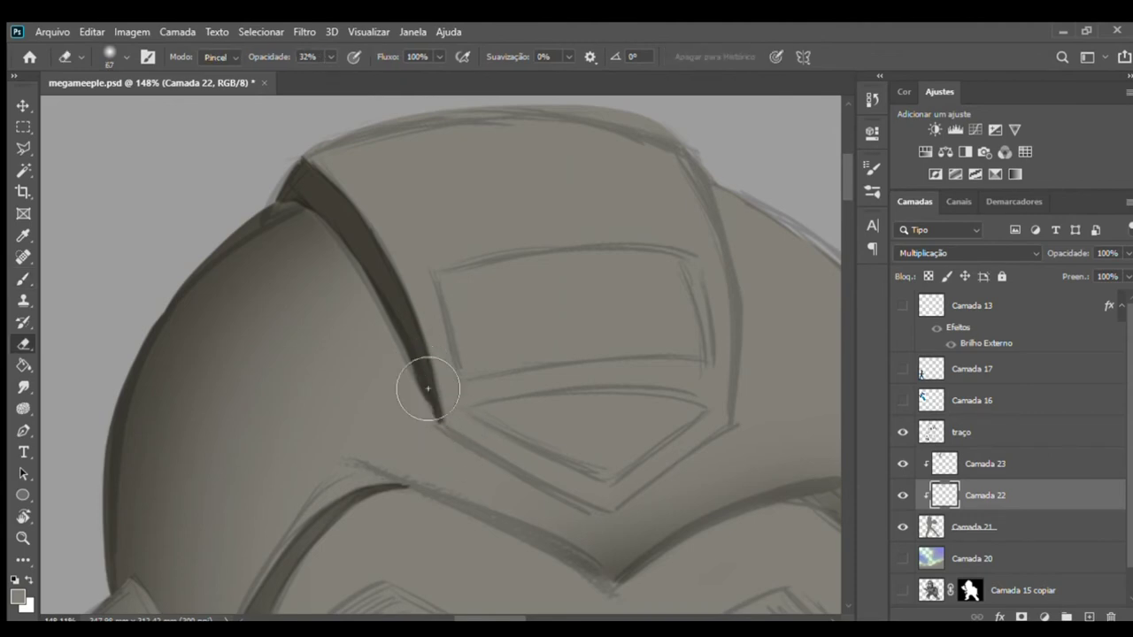
{"action": "mouse_move", "coordinate": [457, 445]}
{"action": "left_mouse_down"}
{"action": "mouse_move", "coordinate": [450, 435]}
{"action": "mouse_move", "coordinate": [458, 466]}
{"action": "mouse_move", "coordinate": [453, 448]}
{"action": "left_mouse_up"}
{"action": "key", "text": "z"}
{"action": "scroll", "coordinate": [460, 408], "scroll_direction": "down", "scroll_amount": 2}
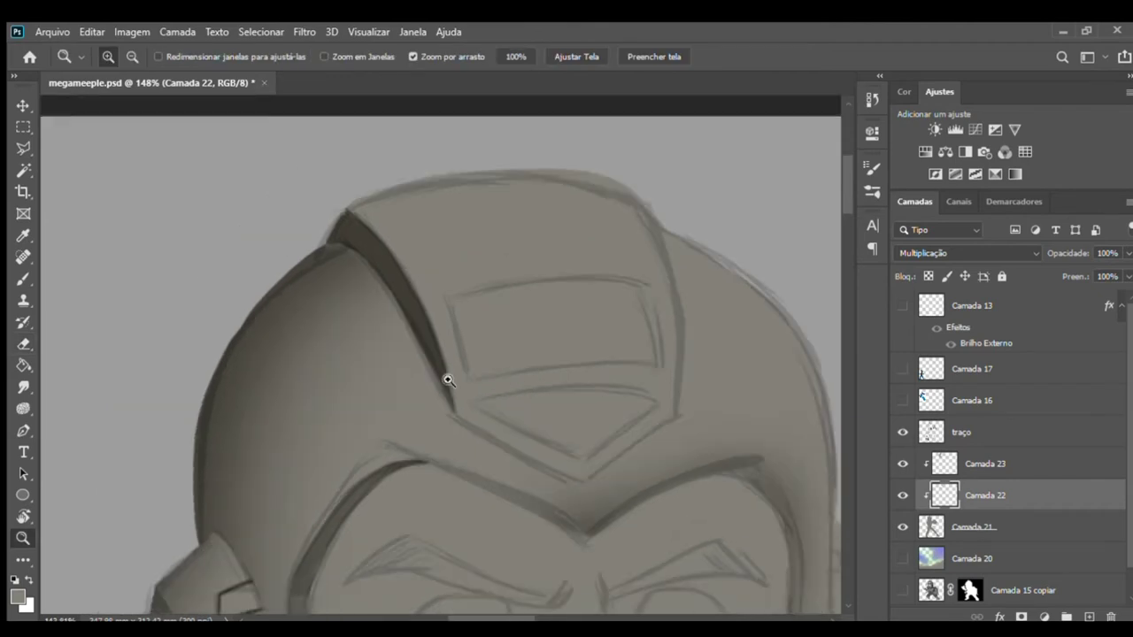
{"action": "scroll", "coordinate": [443, 375], "scroll_direction": "down", "scroll_amount": 2}
{"action": "scroll", "coordinate": [451, 324], "scroll_direction": "down", "scroll_amount": 1}
{"action": "key", "text": "b"}
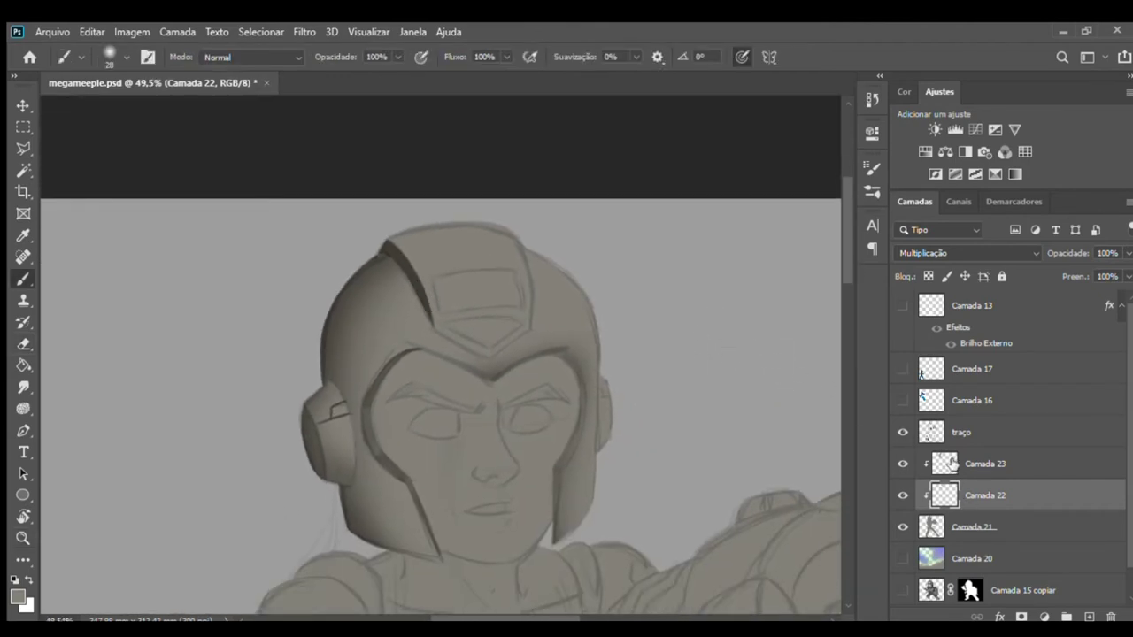
{"action": "left_click", "coordinate": [952, 432]}
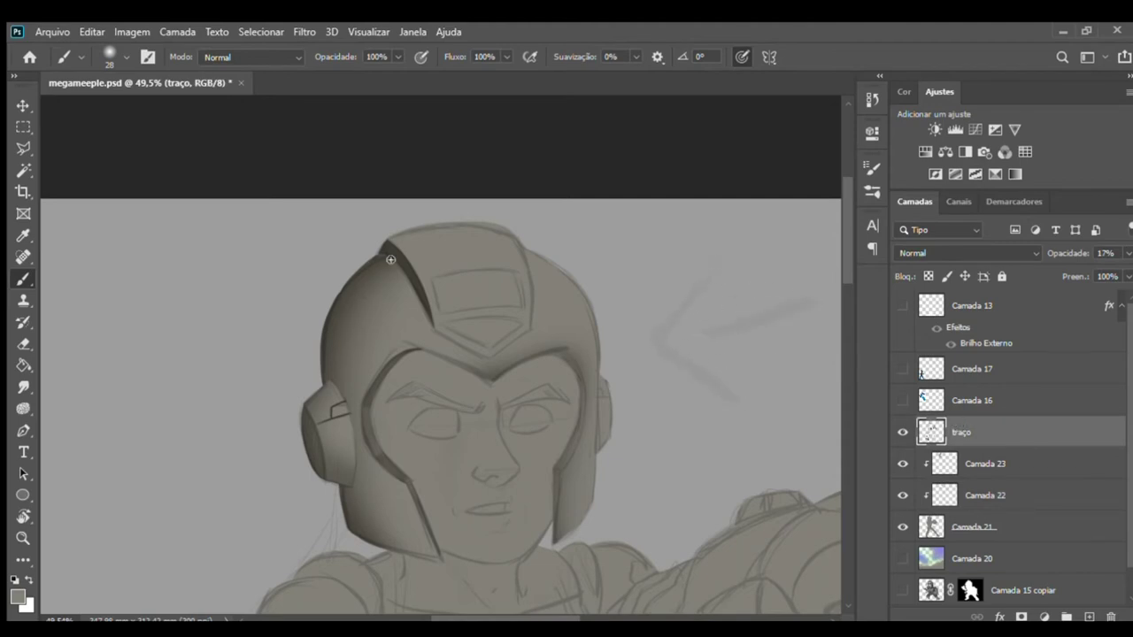
{"action": "left_click", "coordinate": [952, 496]}
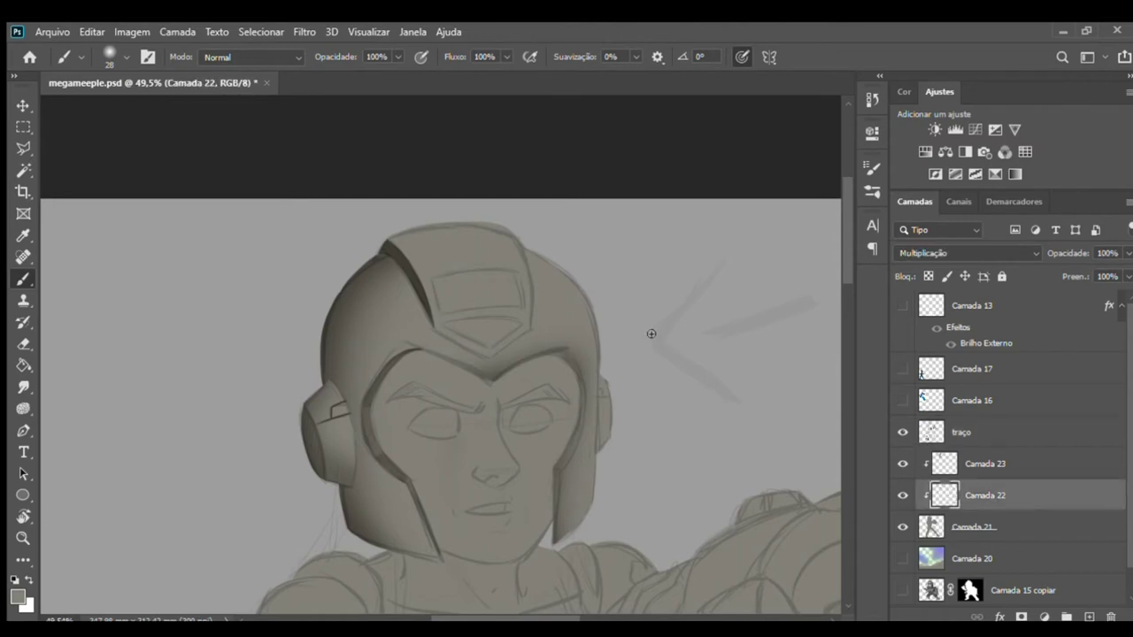
{"action": "key", "text": "z"}
{"action": "left_click_drag", "start_coordinate": [392, 254], "coordinate": [475, 268]}
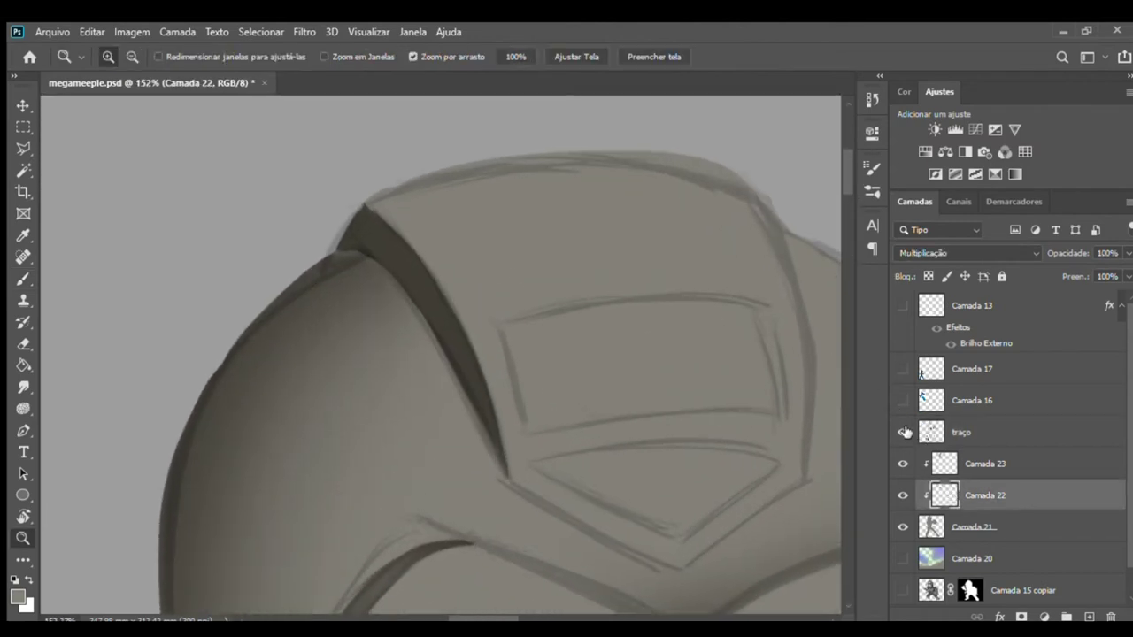
- Paint a dark line along the crest's lower edge and taper its lower-right end
{"action": "left_click", "coordinate": [903, 431]}
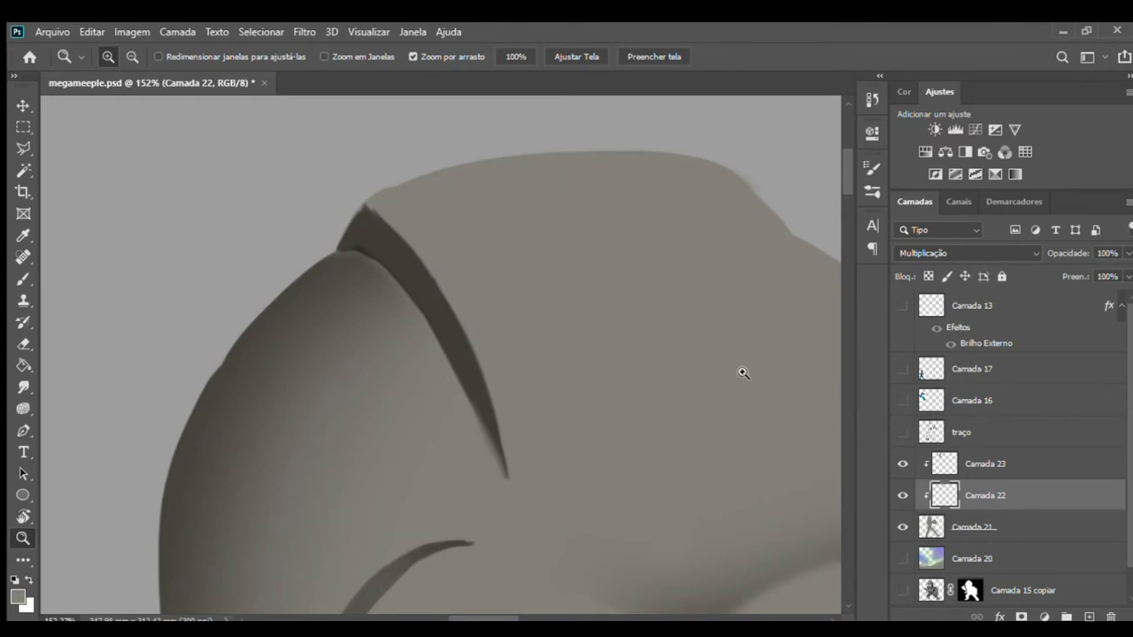
{"action": "key", "text": "e"}
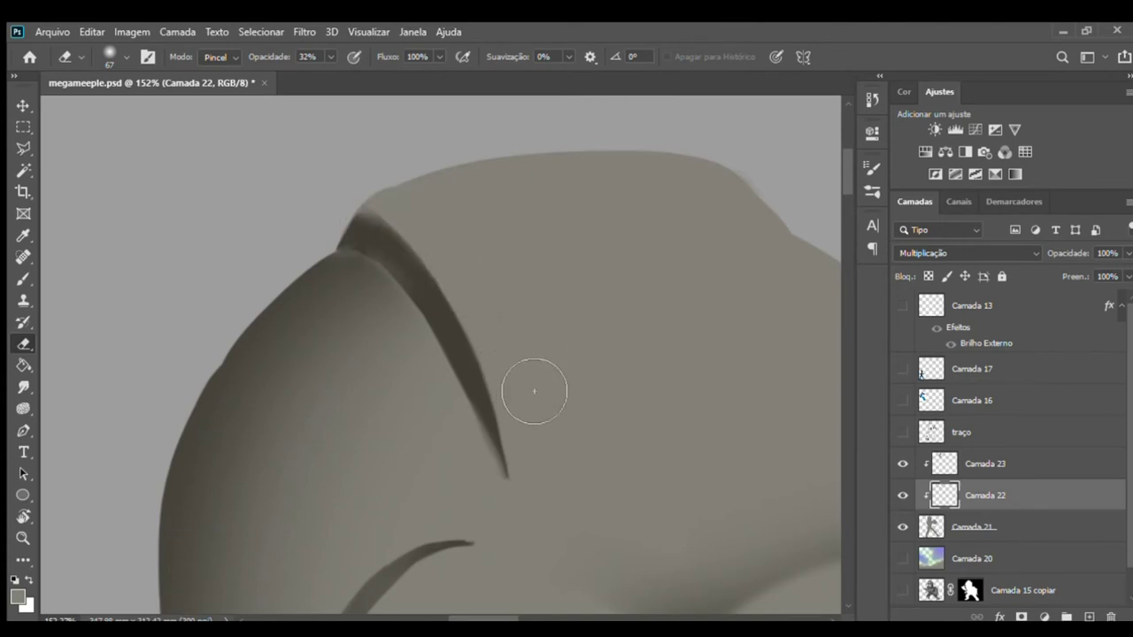
{"action": "mouse_move", "coordinate": [561, 522]}
{"action": "left_mouse_down"}
{"action": "mouse_move", "coordinate": [496, 381]}
{"action": "mouse_move", "coordinate": [516, 407]}
{"action": "left_mouse_up"}
{"action": "key", "text": "b"}
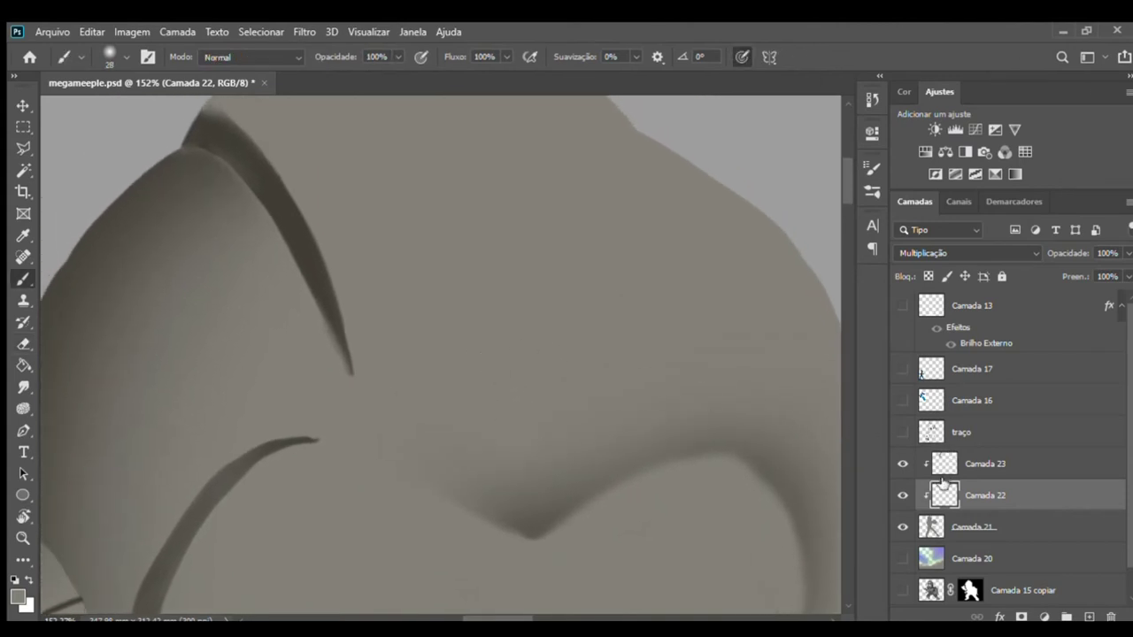
{"action": "left_click", "coordinate": [903, 432]}
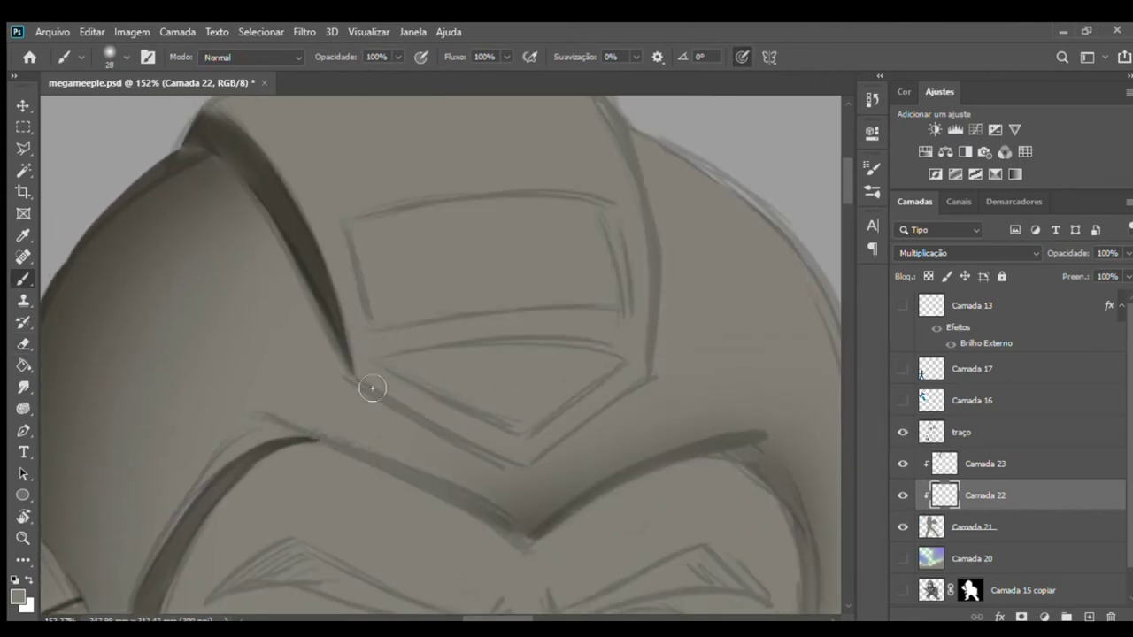
{"action": "left_click_drag", "start_coordinate": [356, 369], "coordinate": [528, 469]}
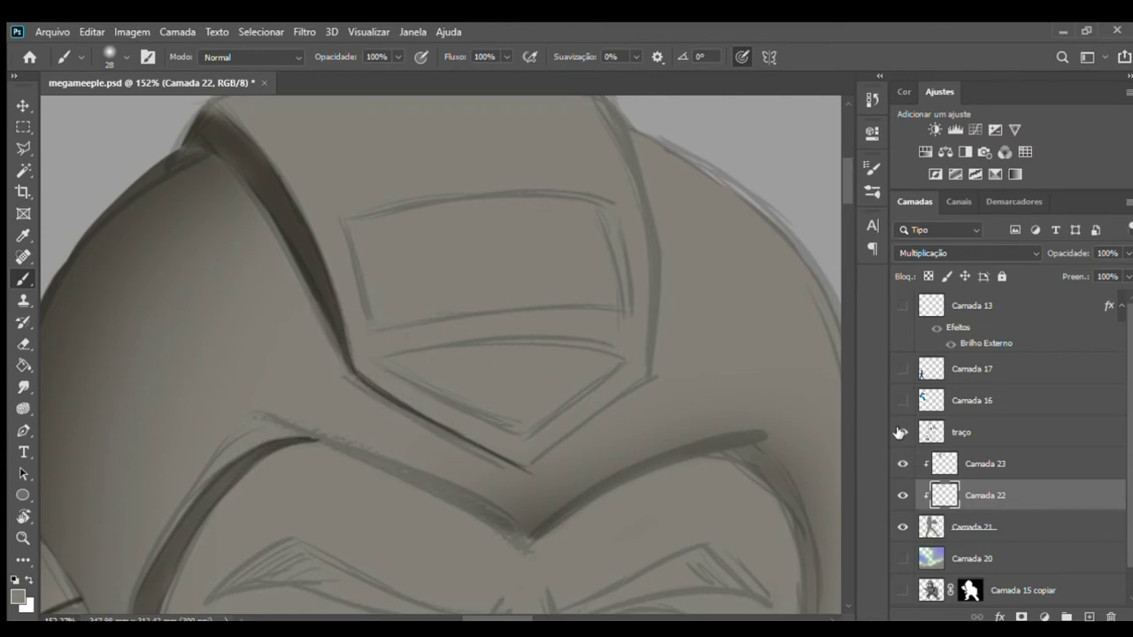
{"action": "left_click", "coordinate": [903, 432]}
{"action": "key", "text": "e"}
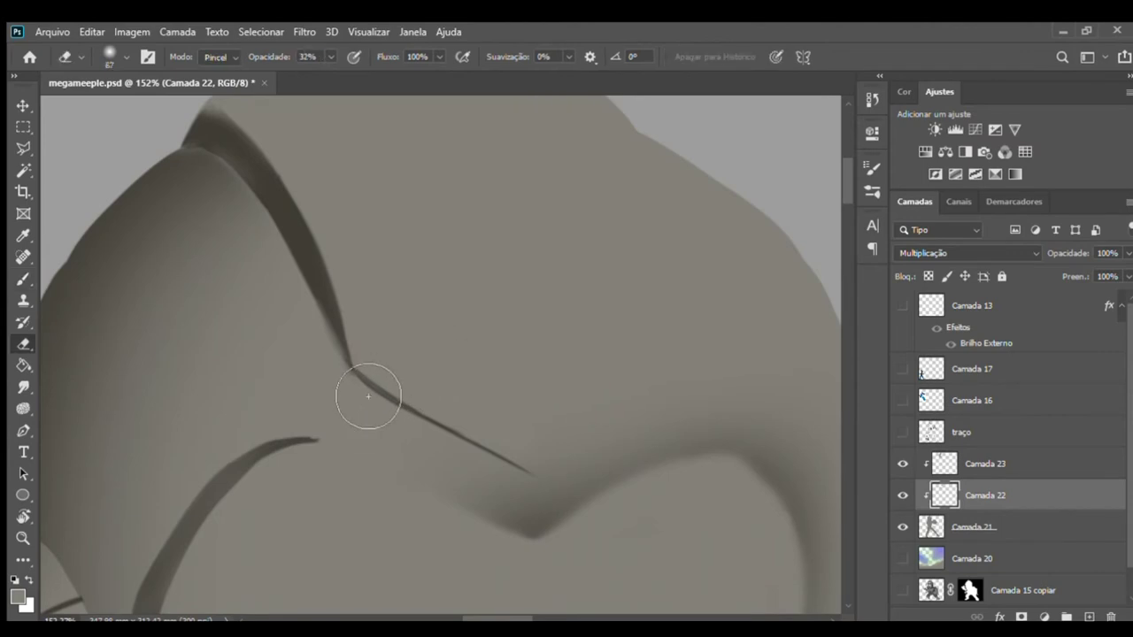
{"action": "mouse_move", "coordinate": [497, 460]}
{"action": "left_mouse_down"}
{"action": "mouse_move", "coordinate": [373, 392]}
{"action": "mouse_move", "coordinate": [538, 448]}
{"action": "mouse_move", "coordinate": [387, 392]}
{"action": "left_mouse_up"}
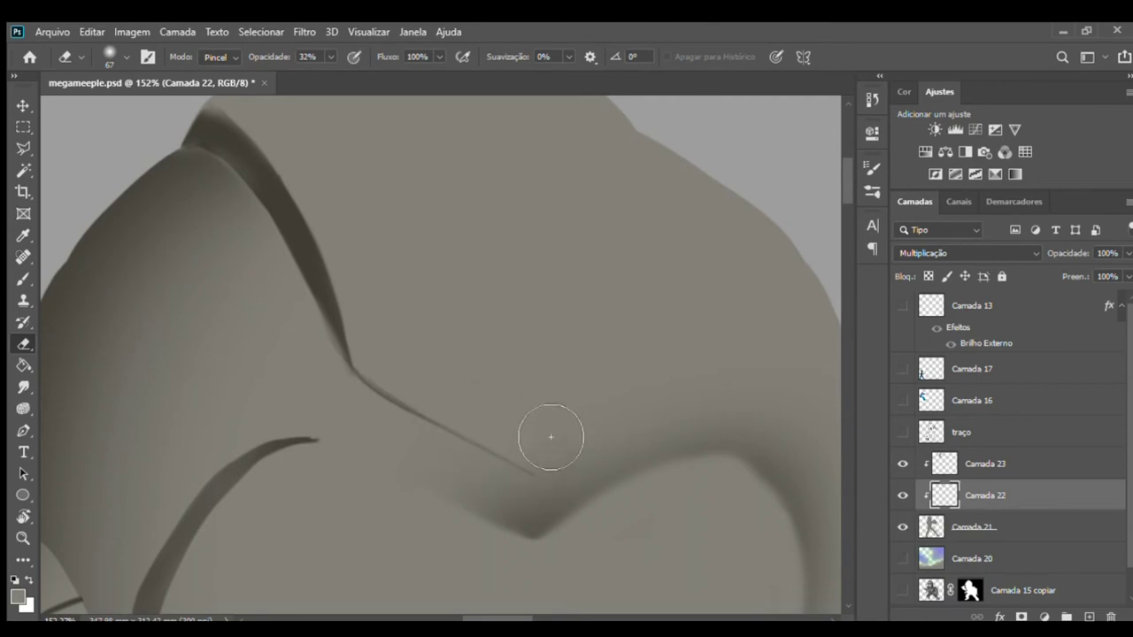
- Paint a darker stroke rising to the right below the diamond, completing the V-shaped groove
{"action": "left_click", "coordinate": [904, 432]}
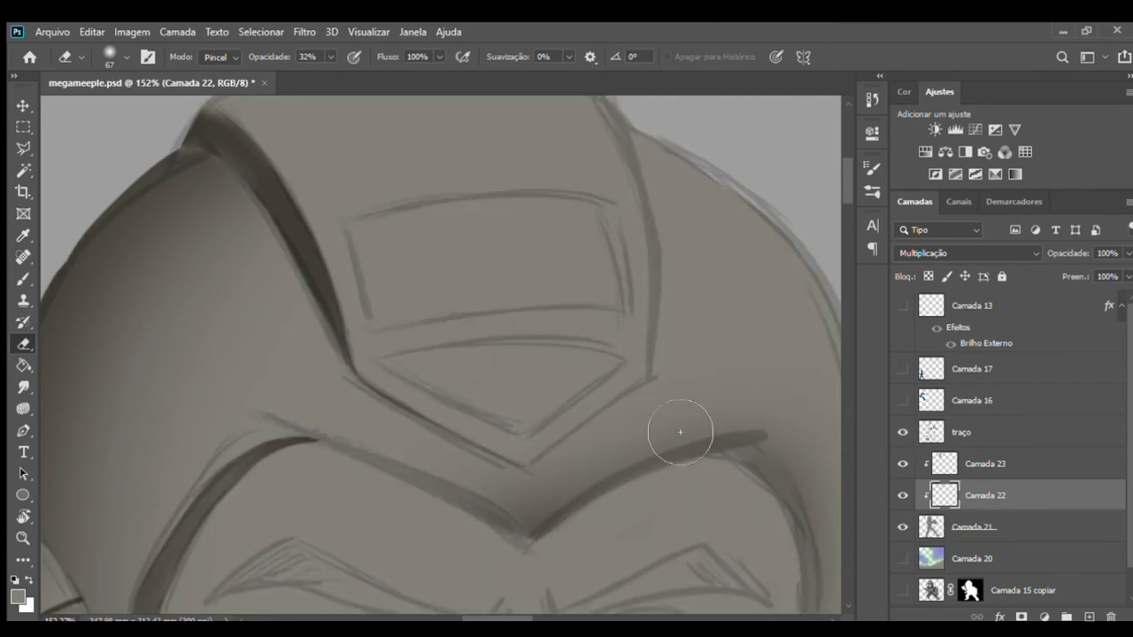
{"action": "key", "text": "b"}
{"action": "left_click_drag", "start_coordinate": [533, 463], "coordinate": [657, 376]}
{"action": "key", "text": "ctrl+z"}
{"action": "left_click_drag", "start_coordinate": [531, 463], "coordinate": [643, 386]}
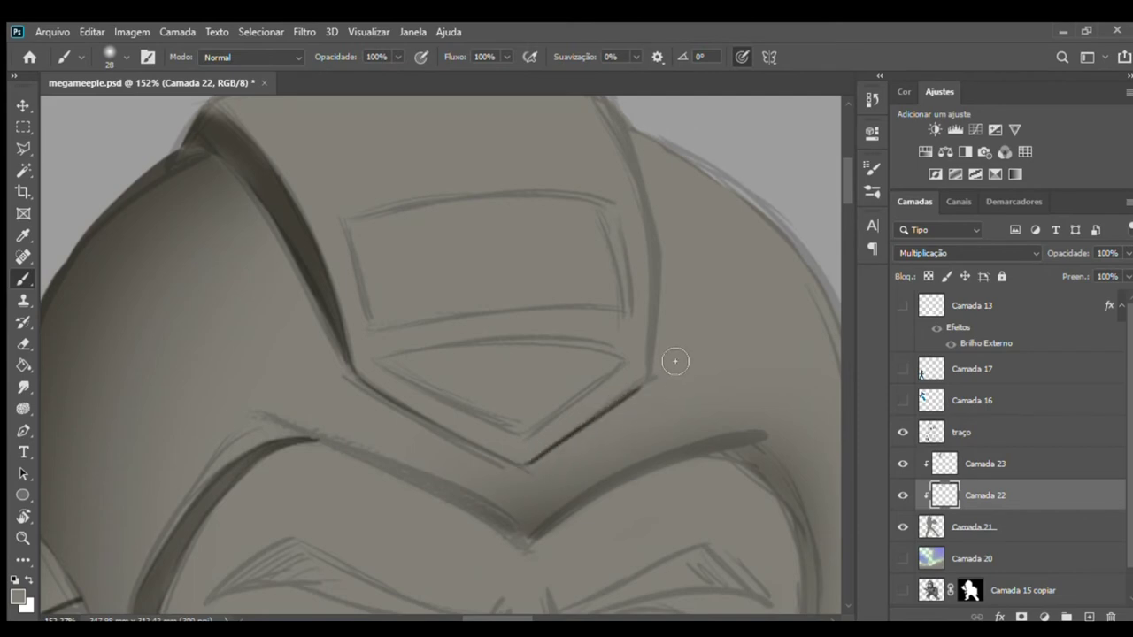
{"action": "left_click", "coordinate": [904, 432]}
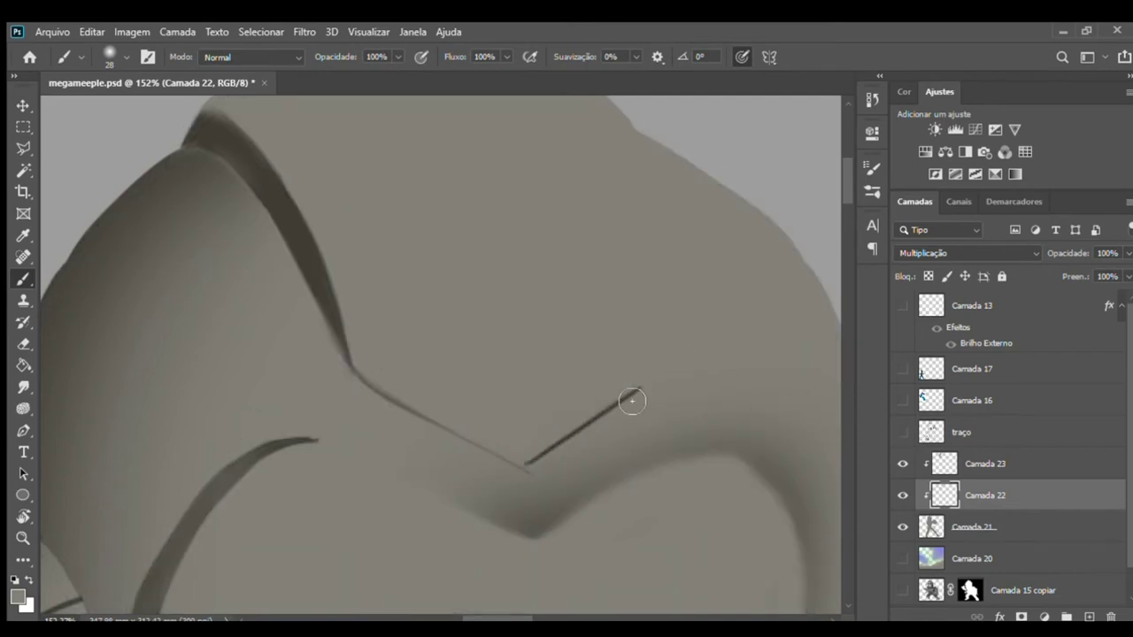
{"action": "key", "text": "e"}
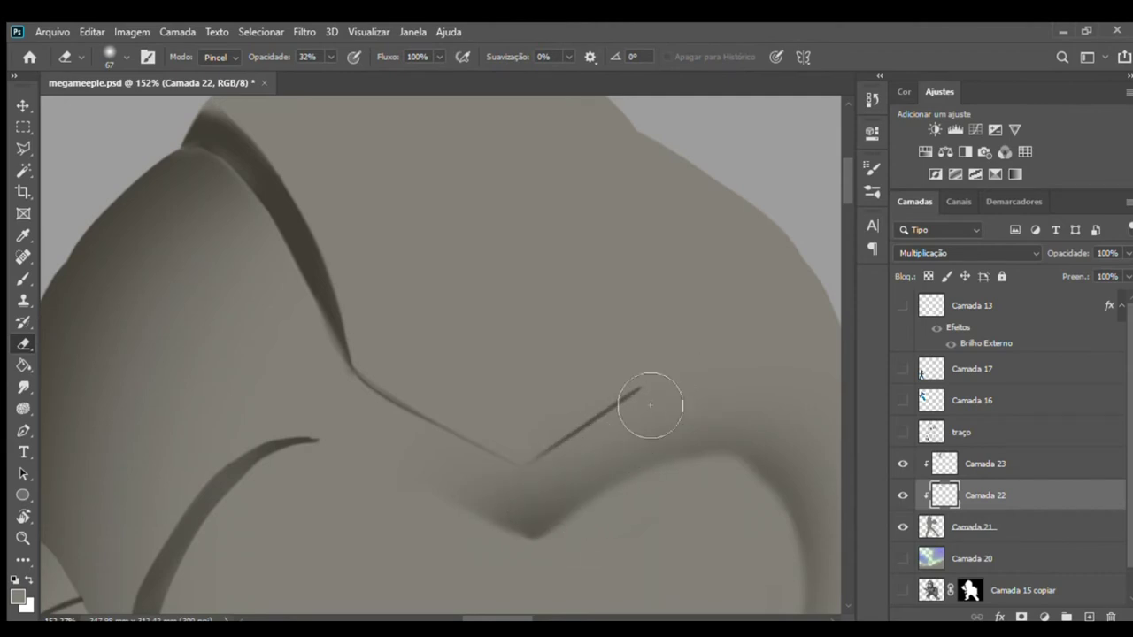
{"action": "mouse_move", "coordinate": [645, 263]}
{"action": "left_mouse_down"}
{"action": "mouse_move", "coordinate": [634, 399]}
{"action": "mouse_move", "coordinate": [635, 342]}
{"action": "left_mouse_up"}
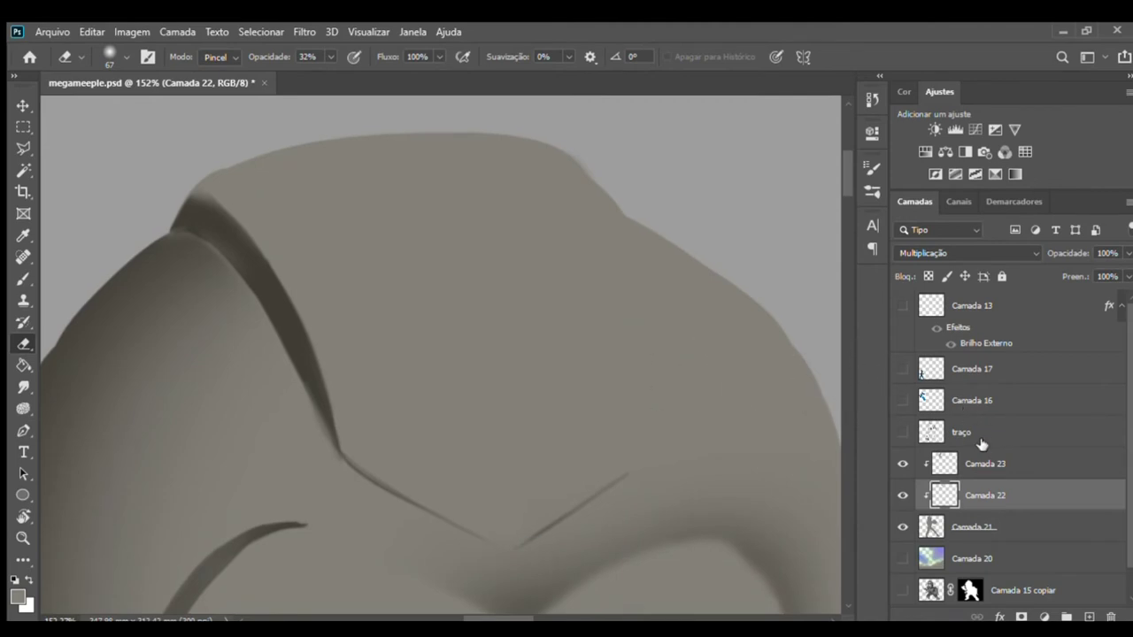
{"action": "left_click", "coordinate": [903, 432]}
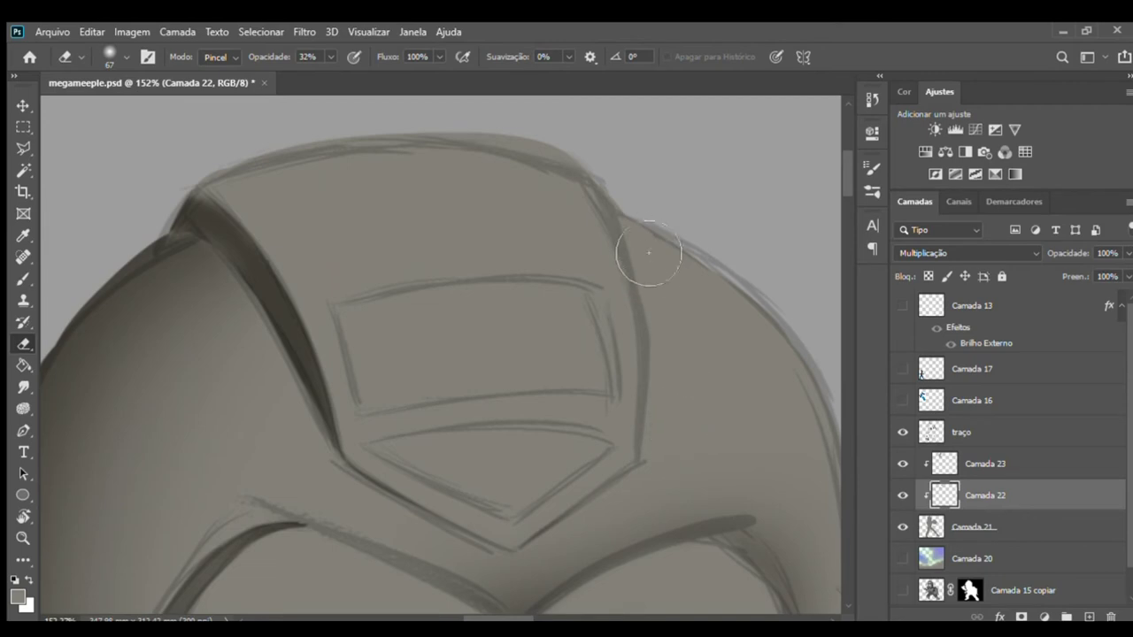
{"action": "key", "text": "b"}
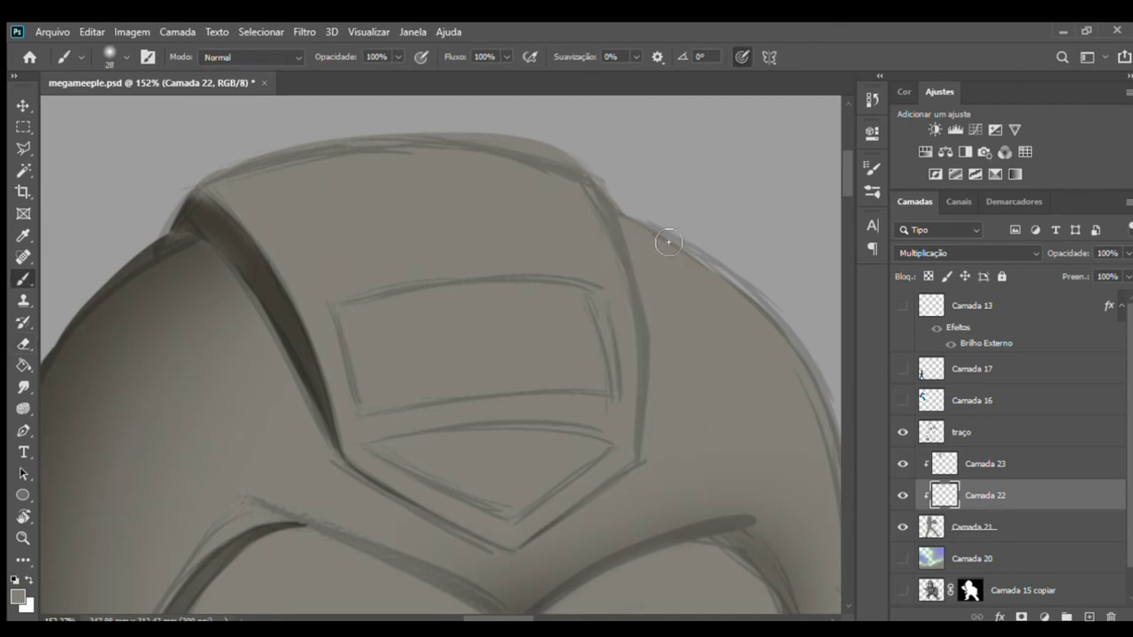
- Paint a dark shadow along the right edge of the helmet's top crest
{"action": "left_click_drag", "start_coordinate": [619, 205], "coordinate": [651, 304]}
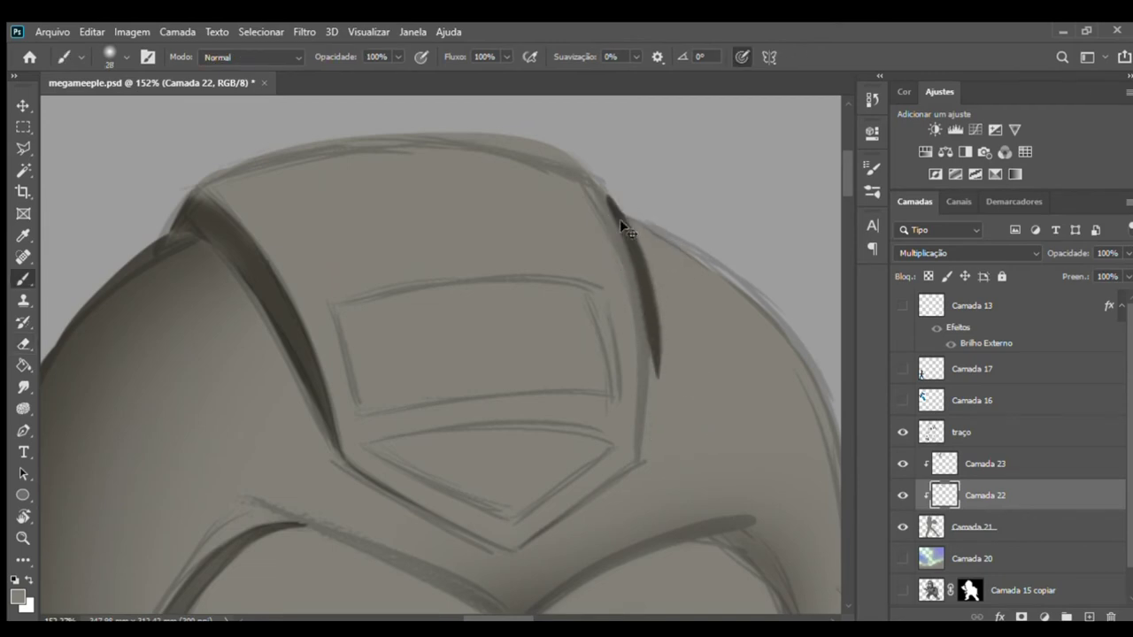
{"action": "left_click_drag", "start_coordinate": [616, 226], "coordinate": [643, 406]}
{"action": "mouse_move", "coordinate": [654, 323]}
{"action": "left_mouse_down"}
{"action": "mouse_move", "coordinate": [647, 453]}
{"action": "mouse_move", "coordinate": [661, 321]}
{"action": "mouse_move", "coordinate": [638, 217]}
{"action": "left_mouse_up"}
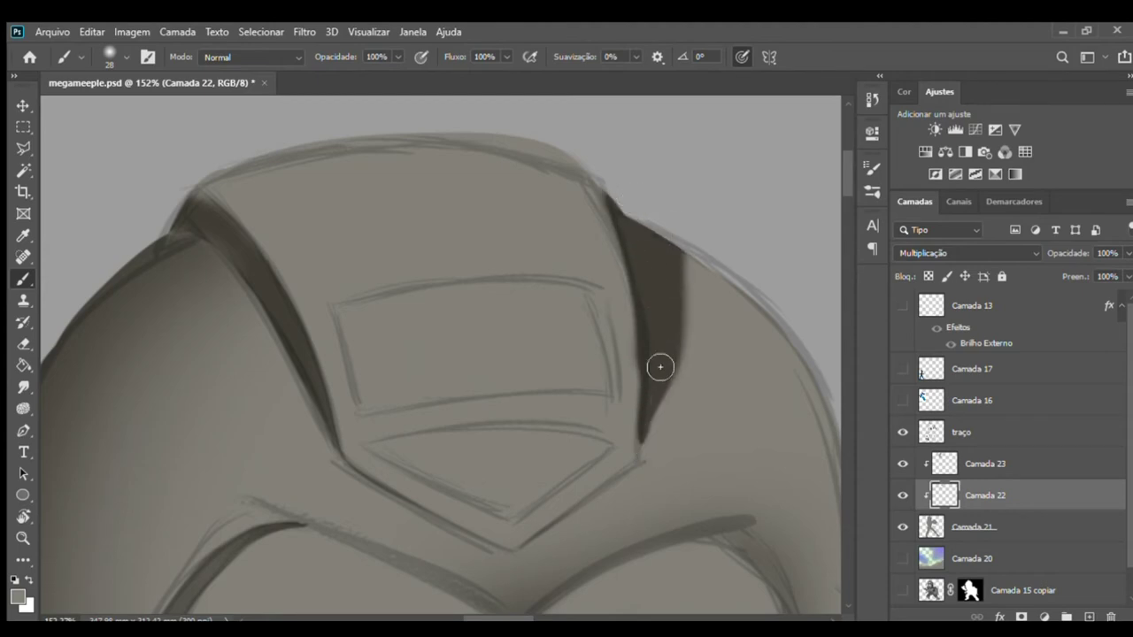
- Hide the traço sketch and soften the crest shadow's upper-left edge with the Eraser at 32%
{"action": "key", "text": "e"}
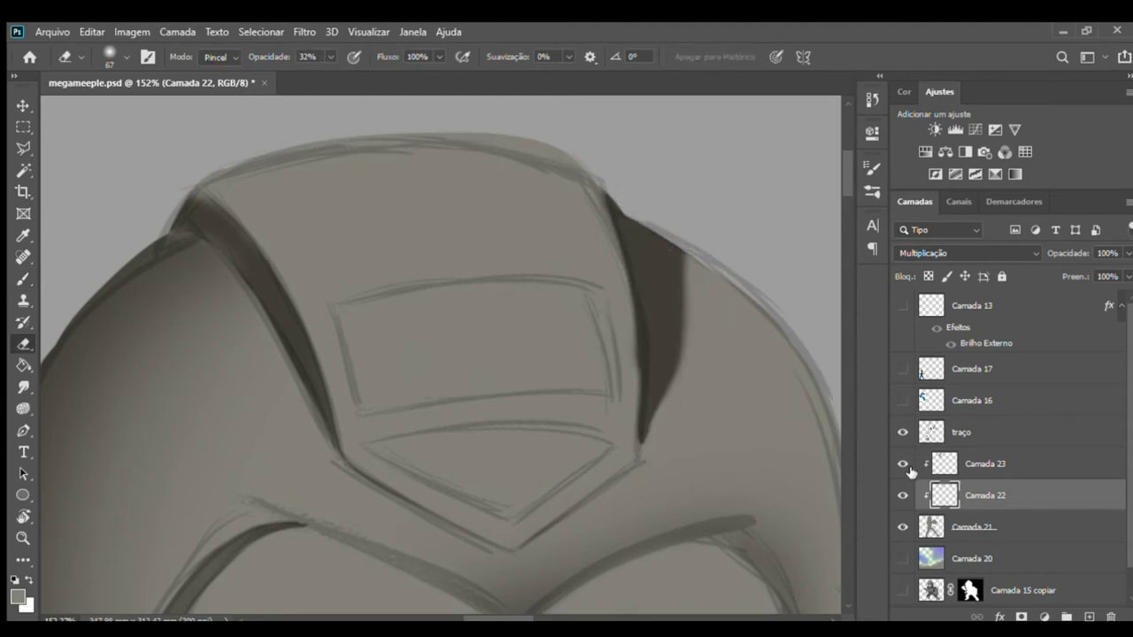
{"action": "left_click", "coordinate": [903, 433]}
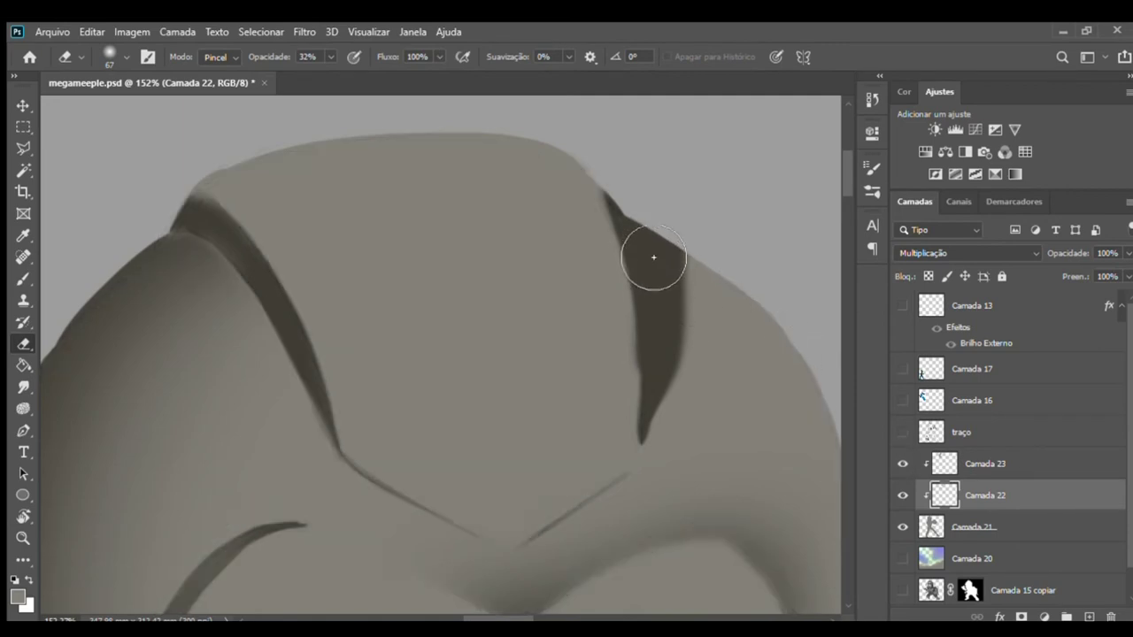
{"action": "left_click_drag", "start_coordinate": [611, 206], "coordinate": [607, 189]}
{"action": "left_click_drag", "start_coordinate": [625, 247], "coordinate": [615, 240]}
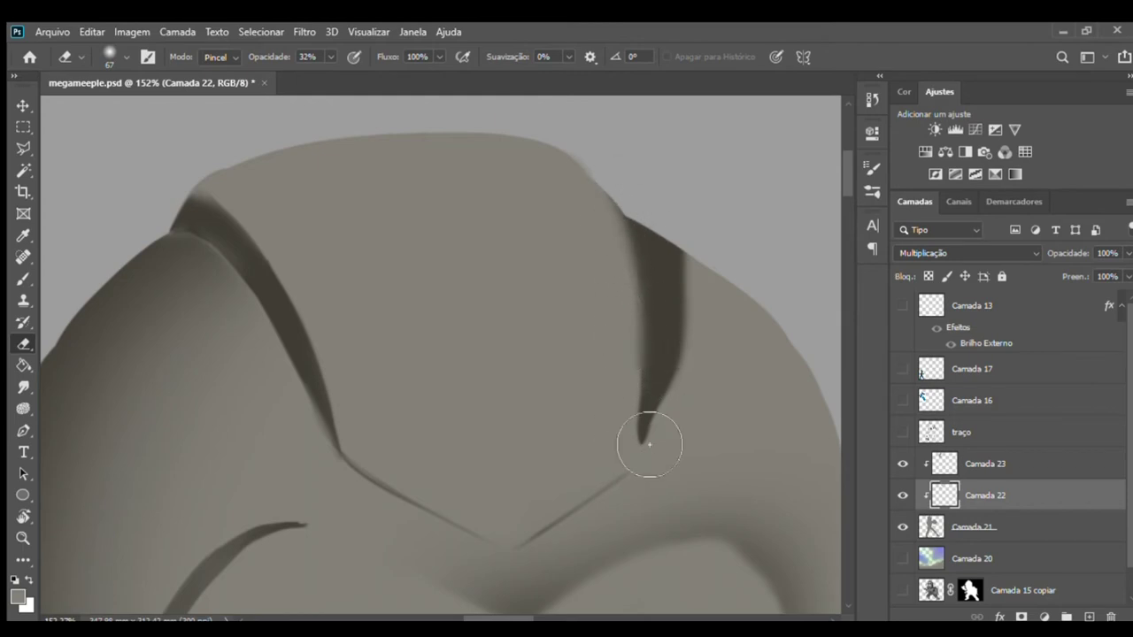
- Lighten and soften the crest shadow's right edge, upper part and lower tip
{"action": "left_click_drag", "start_coordinate": [700, 372], "coordinate": [744, 345]}
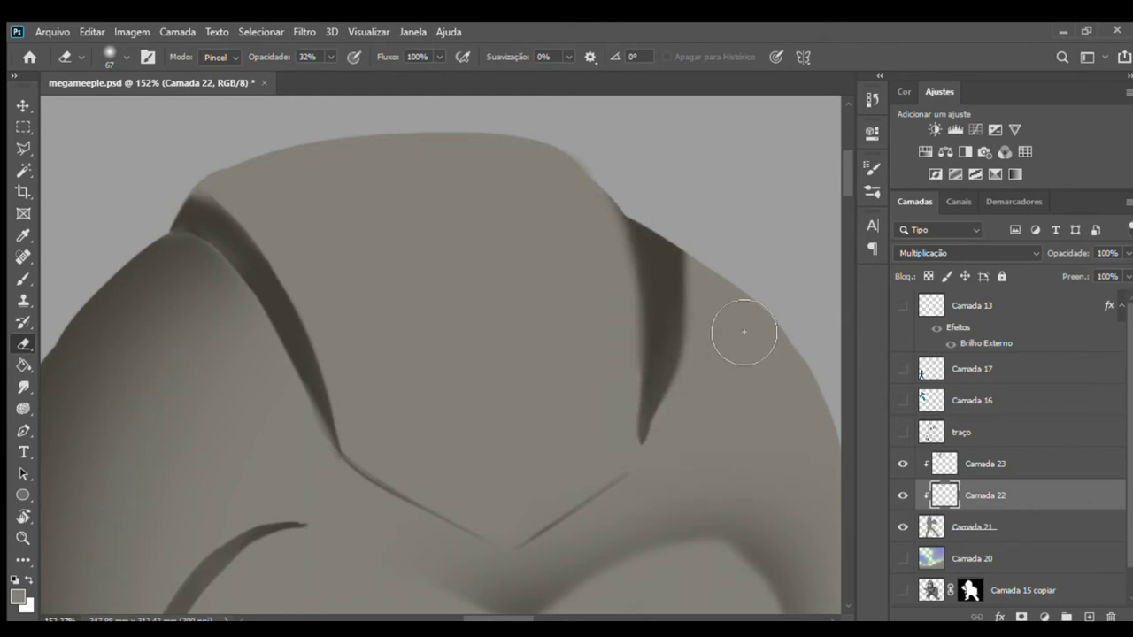
{"action": "mouse_move", "coordinate": [717, 447]}
{"action": "left_mouse_down"}
{"action": "mouse_move", "coordinate": [728, 372]}
{"action": "mouse_move", "coordinate": [720, 397]}
{"action": "left_mouse_up"}
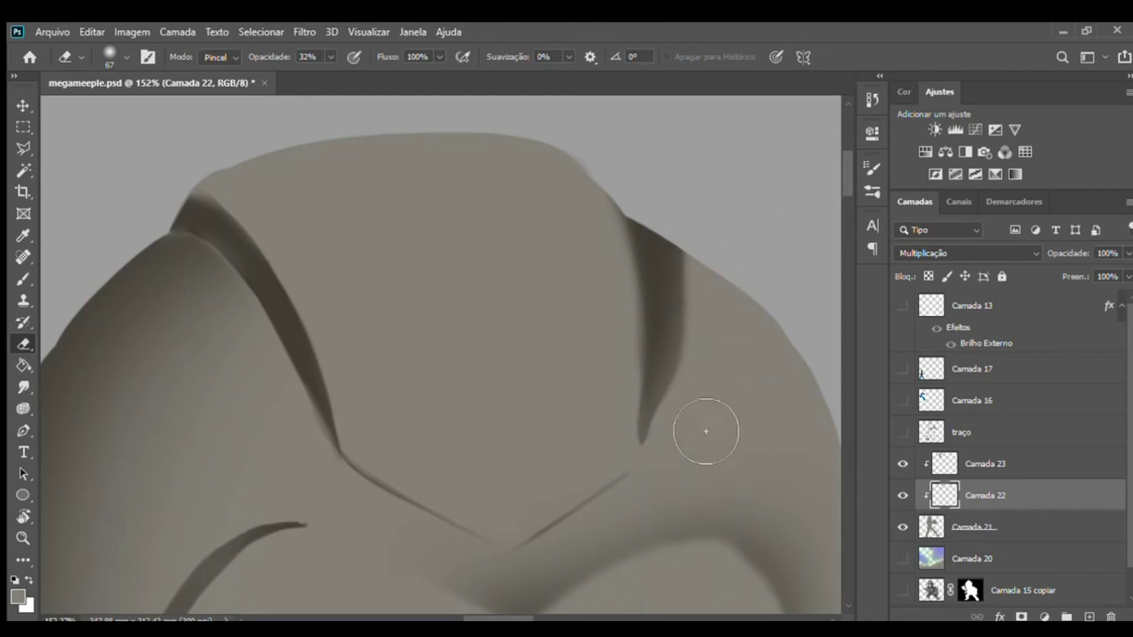
{"action": "mouse_move", "coordinate": [663, 375]}
{"action": "left_mouse_down"}
{"action": "mouse_move", "coordinate": [721, 324]}
{"action": "mouse_move", "coordinate": [726, 270]}
{"action": "left_mouse_up"}
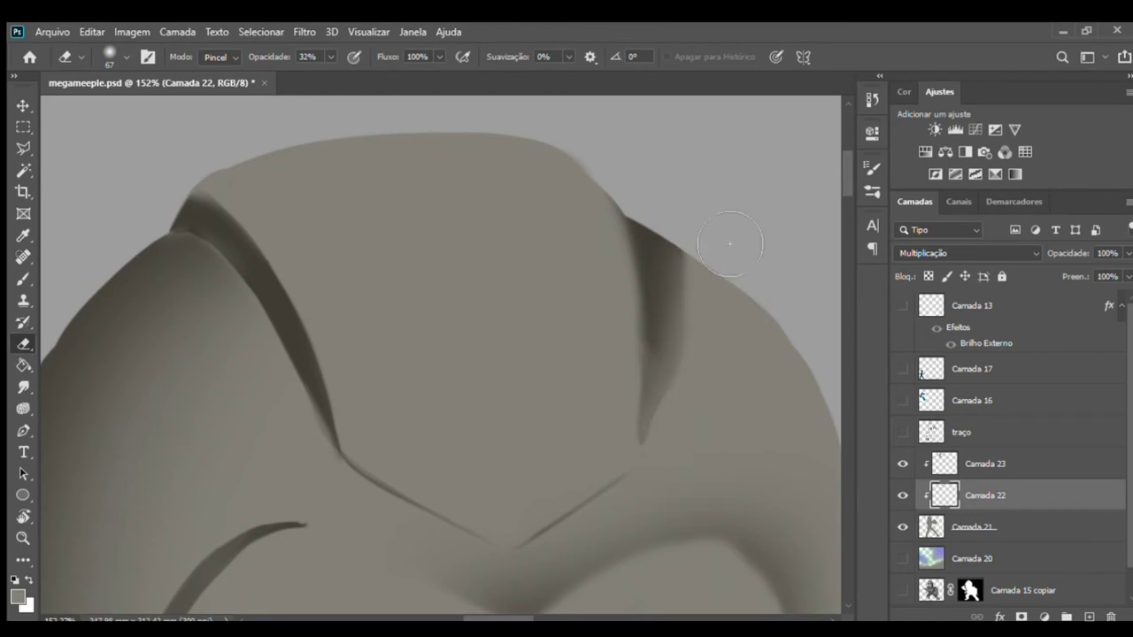
{"action": "mouse_move", "coordinate": [699, 429]}
{"action": "left_mouse_down"}
{"action": "mouse_move", "coordinate": [686, 275]}
{"action": "mouse_move", "coordinate": [721, 177]}
{"action": "left_mouse_up"}
{"action": "left_click_drag", "start_coordinate": [703, 397], "coordinate": [698, 439]}
{"action": "left_click_drag", "start_coordinate": [632, 283], "coordinate": [641, 295]}
{"action": "mouse_move", "coordinate": [688, 453]}
{"action": "left_mouse_down"}
{"action": "mouse_move", "coordinate": [678, 470]}
{"action": "mouse_move", "coordinate": [688, 391]}
{"action": "left_mouse_up"}
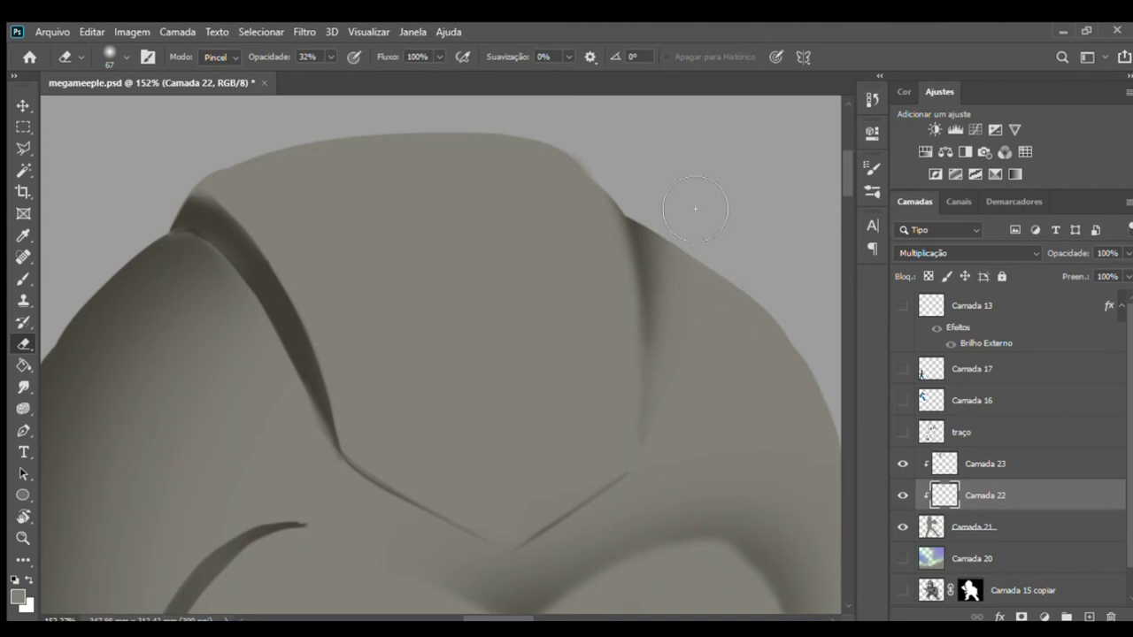
{"action": "key", "text": "z"}
{"action": "left_click_drag", "start_coordinate": [594, 266], "coordinate": [576, 337]}
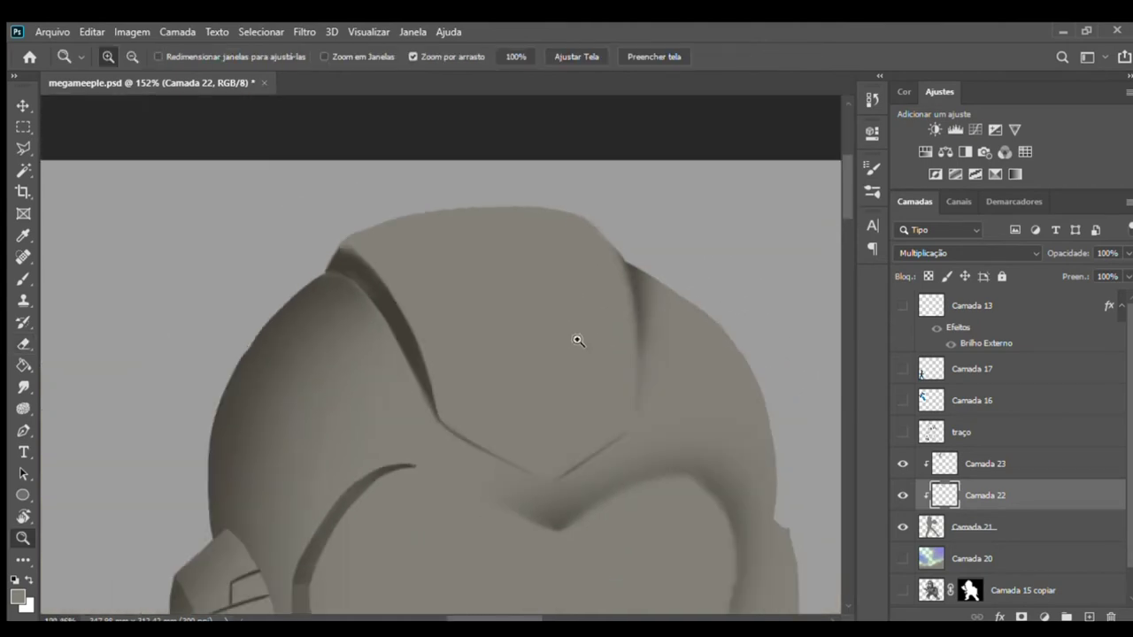
- Merge Camada 22 with Camada 23, then undo the merge because it lost the shading
{"action": "mouse_move", "coordinate": [649, 340]}
{"action": "left_mouse_down"}
{"action": "mouse_move", "coordinate": [610, 321]}
{"action": "mouse_move", "coordinate": [590, 283]}
{"action": "left_mouse_up"}
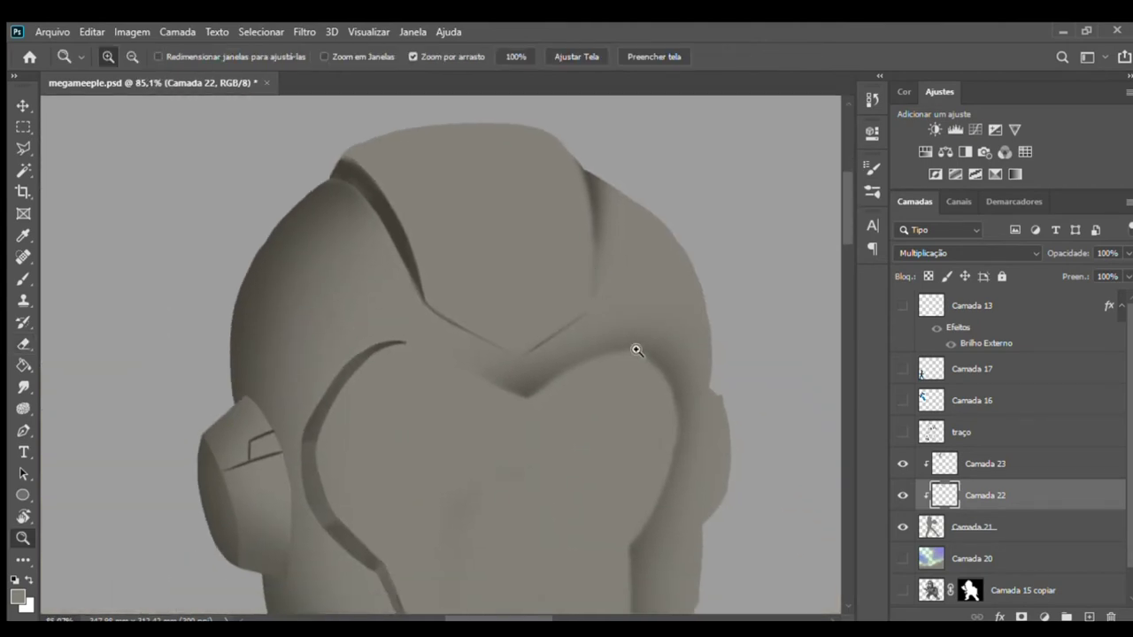
{"action": "mouse_move", "coordinate": [630, 351]}
{"action": "left_mouse_down"}
{"action": "mouse_move", "coordinate": [648, 253]}
{"action": "mouse_move", "coordinate": [622, 372]}
{"action": "mouse_move", "coordinate": [615, 324]}
{"action": "mouse_move", "coordinate": [608, 336]}
{"action": "mouse_move", "coordinate": [640, 268]}
{"action": "mouse_move", "coordinate": [620, 347]}
{"action": "left_mouse_up"}
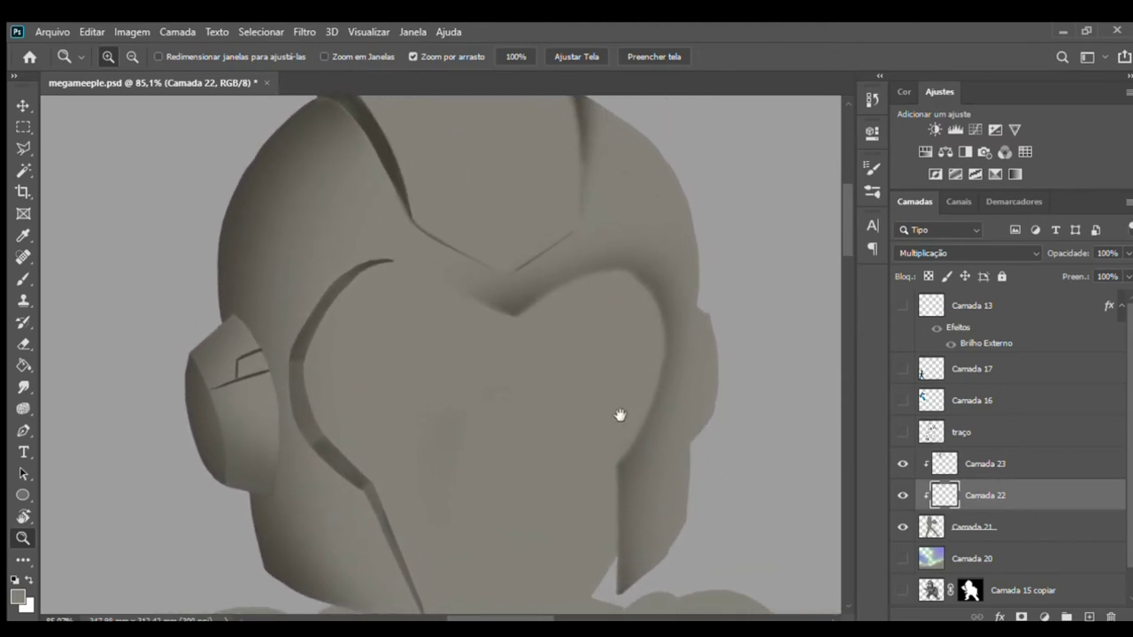
{"action": "left_click_drag", "start_coordinate": [620, 415], "coordinate": [626, 347]}
{"action": "left_click", "coordinate": [989, 462], "text": "shift"}
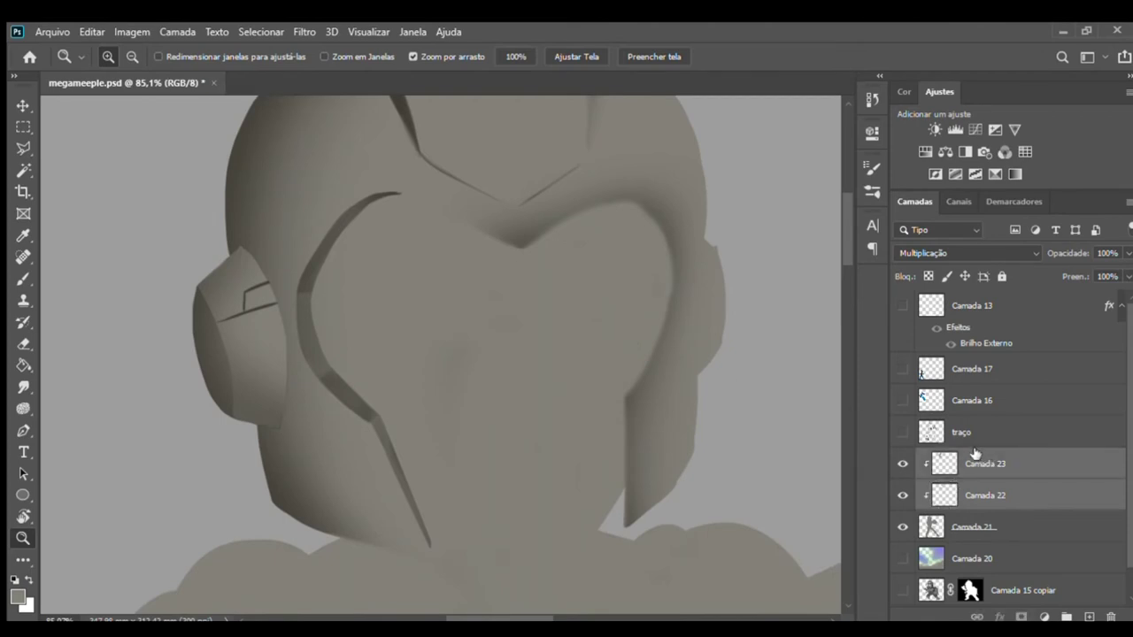
{"action": "key", "text": "ctrl+e"}
{"action": "key", "text": "ctrl+z"}
- Reselect Camada 22 and Camada 23 and merge them into one layer
{"action": "left_click", "coordinate": [981, 467]}
{"action": "left_click", "coordinate": [995, 485]}
{"action": "left_click", "coordinate": [997, 468]}
{"action": "left_click", "coordinate": [993, 493], "text": "shift"}
{"action": "key", "text": "ctrl+e"}
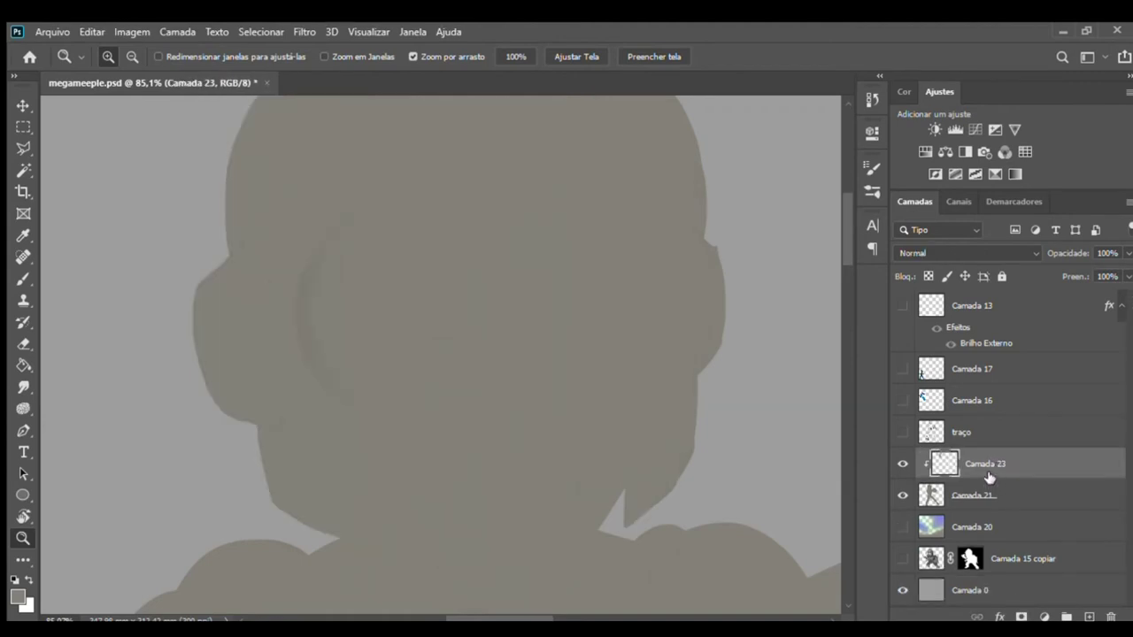
{"action": "scroll", "coordinate": [949, 250], "scroll_direction": "down", "scroll_amount": 4}
{"action": "scroll", "coordinate": [949, 251], "scroll_direction": "down", "scroll_amount": 1}
{"action": "scroll", "coordinate": [949, 250], "scroll_direction": "up", "scroll_amount": 2}
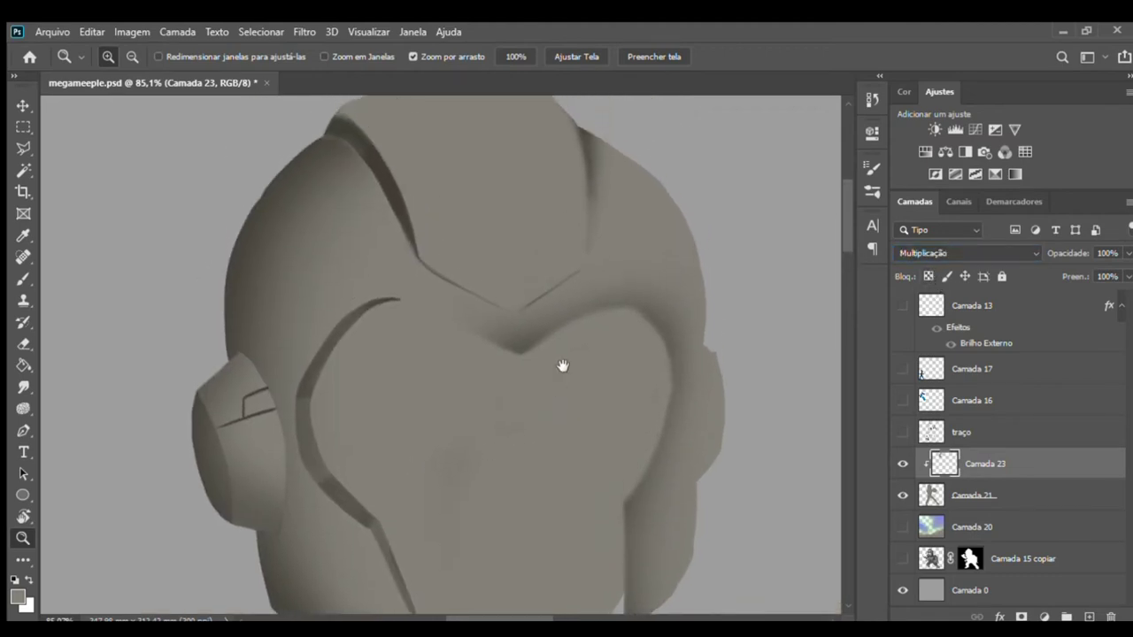
- Show the traço sketch and paint a dark V-shaped line along the visor's top edge
{"action": "left_click_drag", "start_coordinate": [557, 320], "coordinate": [558, 378]}
{"action": "left_click_drag", "start_coordinate": [430, 254], "coordinate": [614, 297]}
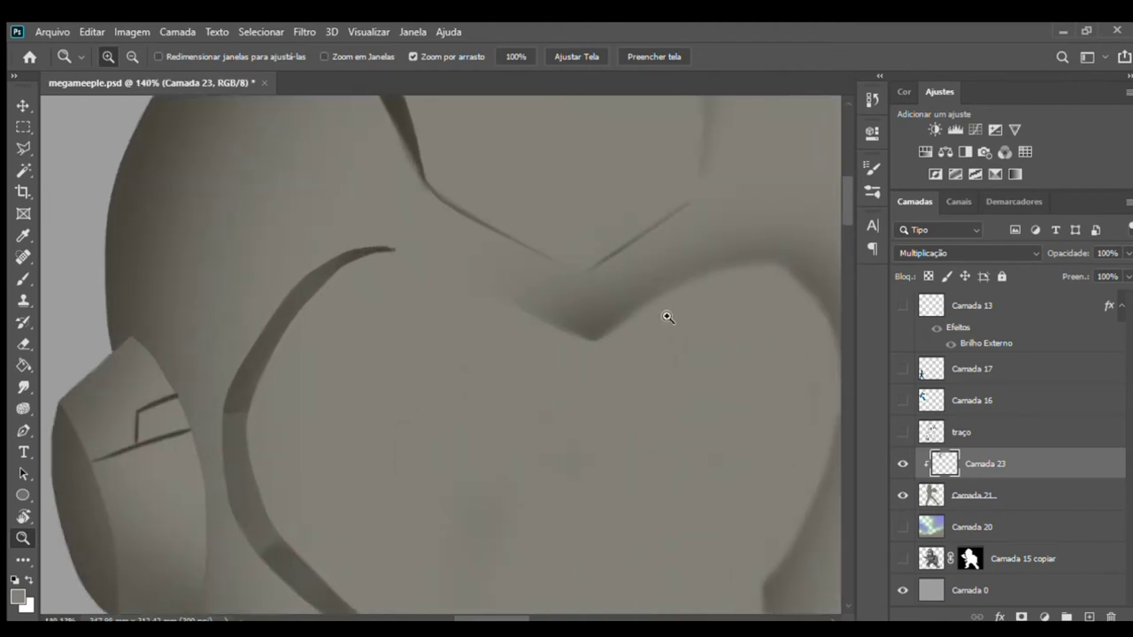
{"action": "left_click", "coordinate": [903, 432]}
{"action": "key", "text": "b"}
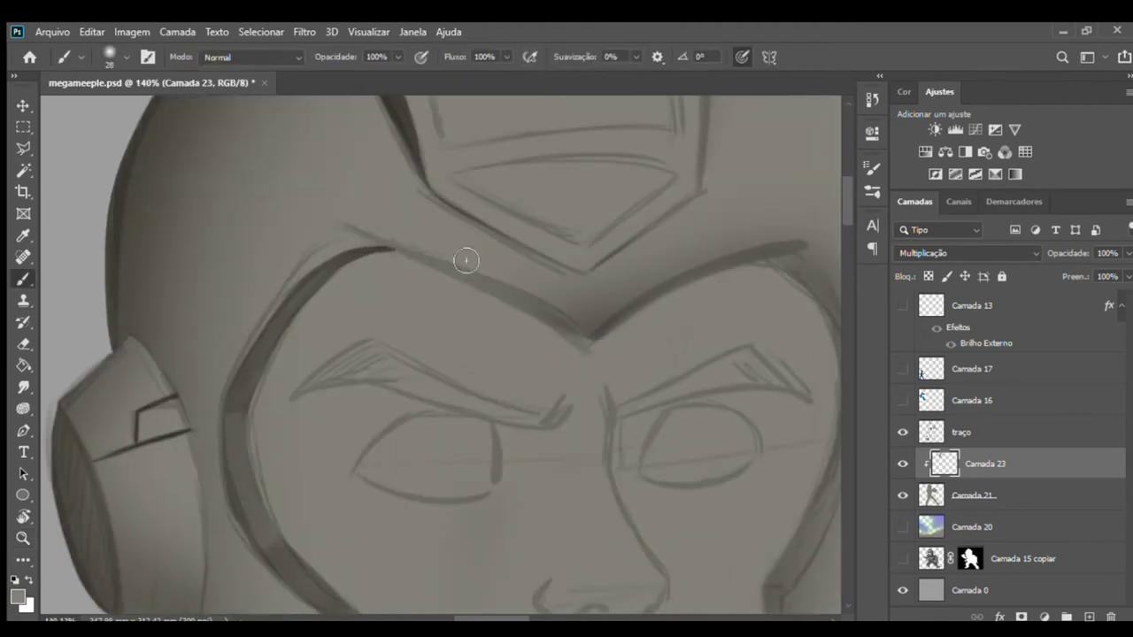
{"action": "mouse_move", "coordinate": [485, 292]}
{"action": "left_mouse_down"}
{"action": "mouse_move", "coordinate": [435, 256]}
{"action": "mouse_move", "coordinate": [568, 316]}
{"action": "left_mouse_up"}
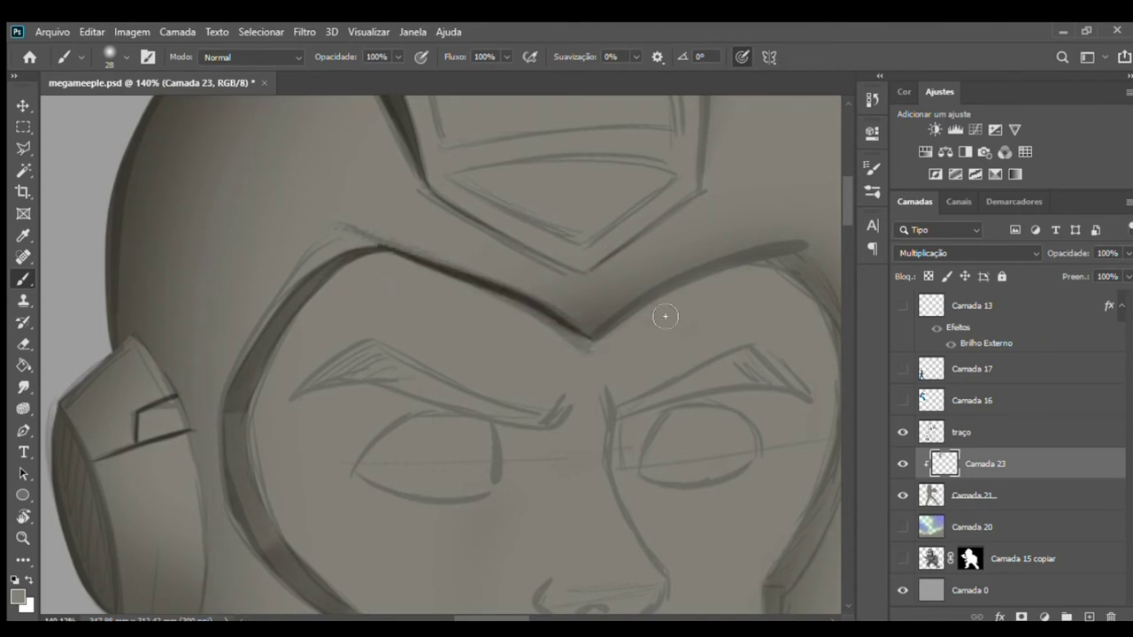
{"action": "key", "text": "ctrl+z"}
{"action": "mouse_move", "coordinate": [404, 240]}
{"action": "left_mouse_down"}
{"action": "mouse_move", "coordinate": [594, 342]}
{"action": "mouse_move", "coordinate": [788, 263]}
{"action": "left_mouse_up"}
{"action": "key", "text": "ctrl+z"}
{"action": "left_click_drag", "start_coordinate": [602, 345], "coordinate": [802, 252]}
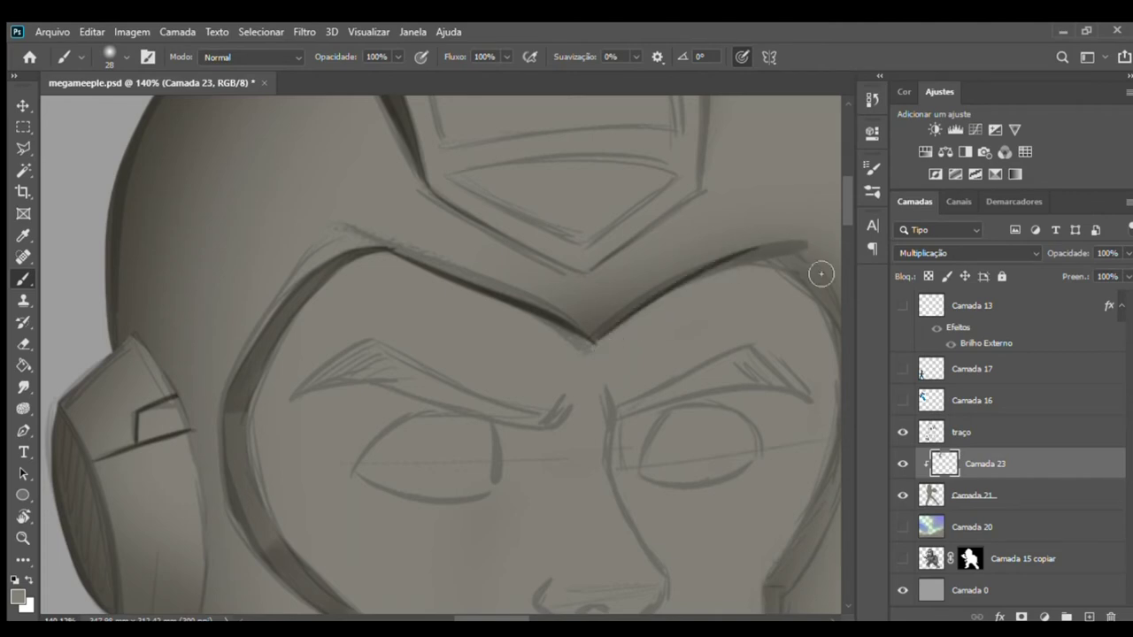
- Hide the sketch and lighten the left and right V edge lines with the Eraser
{"action": "left_click", "coordinate": [905, 431]}
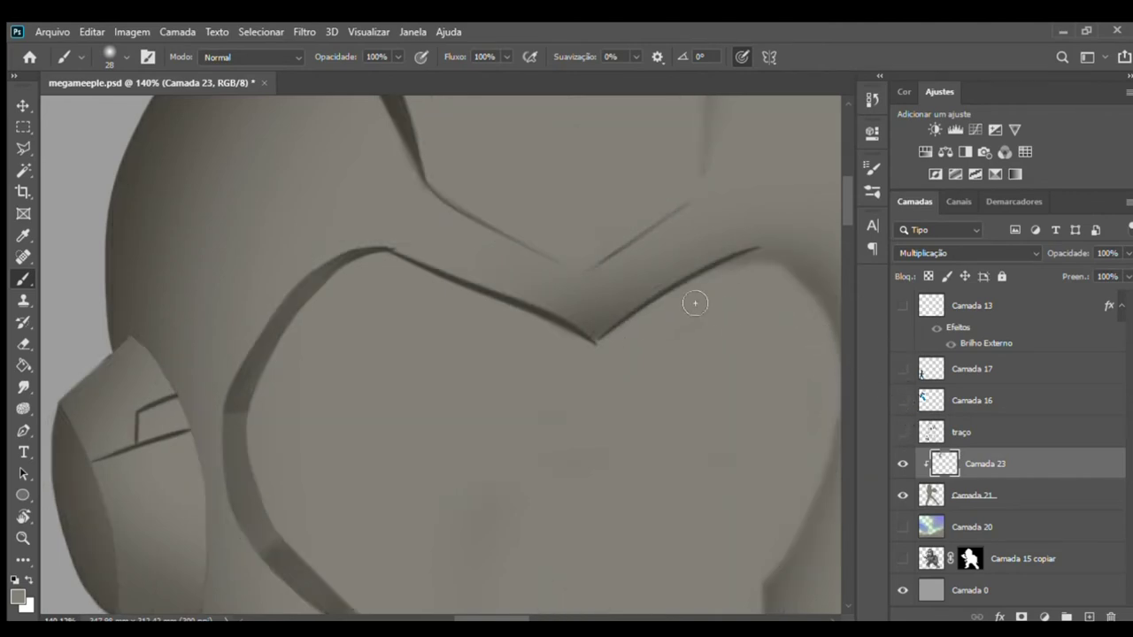
{"action": "key", "text": "e"}
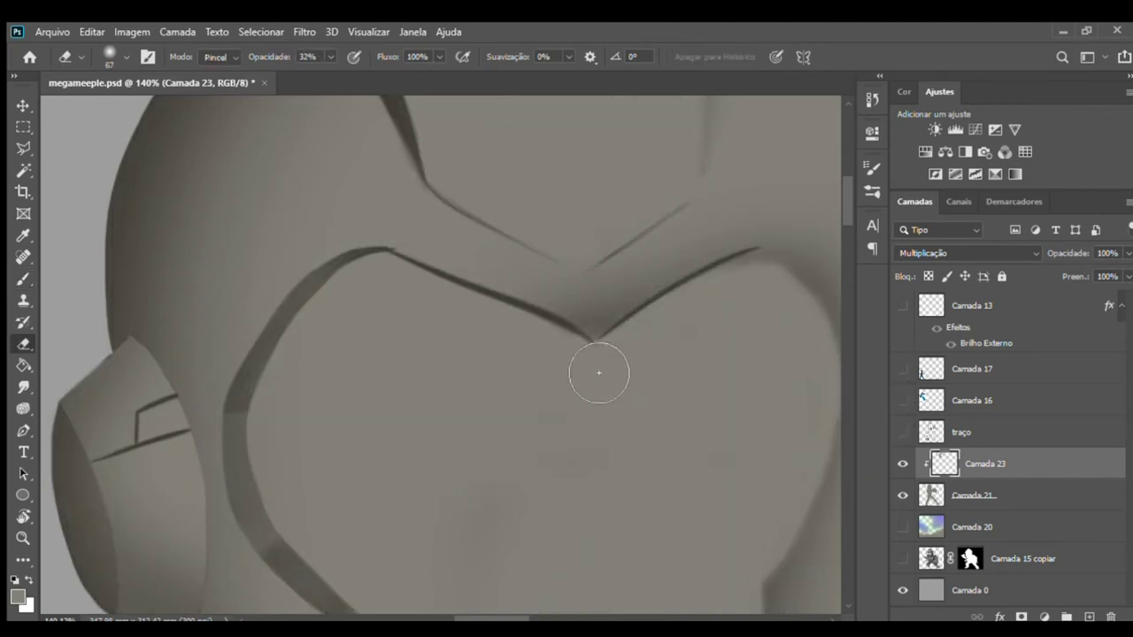
{"action": "mouse_move", "coordinate": [446, 283]}
{"action": "left_mouse_down"}
{"action": "mouse_move", "coordinate": [410, 266]}
{"action": "mouse_move", "coordinate": [434, 274]}
{"action": "left_mouse_up"}
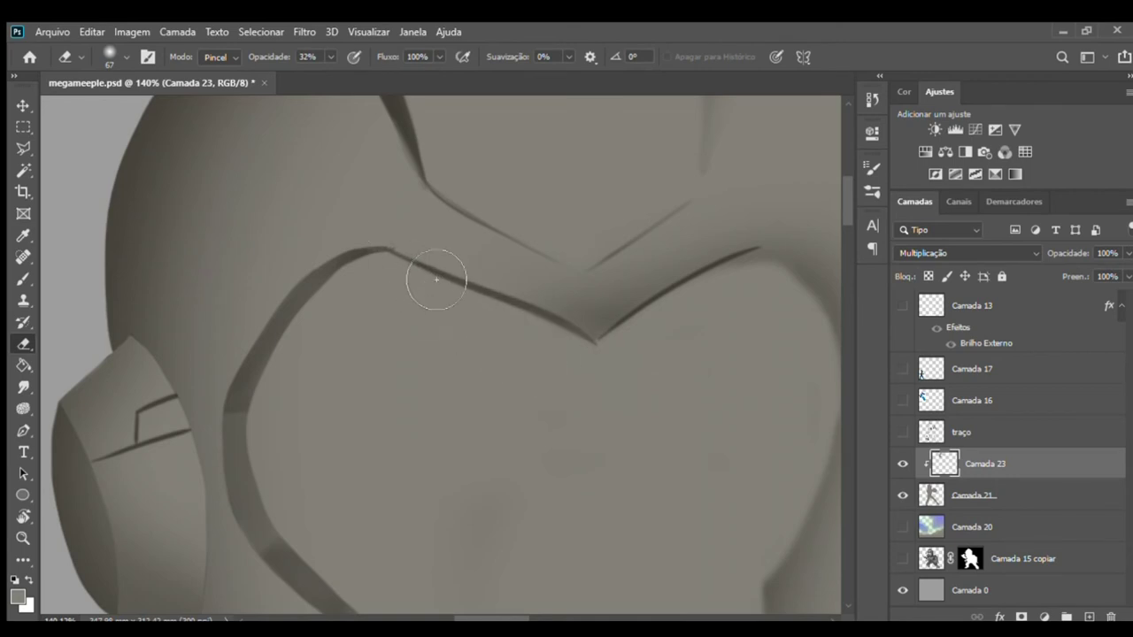
{"action": "mouse_move", "coordinate": [498, 329]}
{"action": "left_mouse_down"}
{"action": "mouse_move", "coordinate": [585, 338]}
{"action": "mouse_move", "coordinate": [696, 298]}
{"action": "mouse_move", "coordinate": [771, 309]}
{"action": "mouse_move", "coordinate": [726, 309]}
{"action": "mouse_move", "coordinate": [798, 270]}
{"action": "left_mouse_up"}
{"action": "left_click_drag", "start_coordinate": [686, 281], "coordinate": [753, 252]}
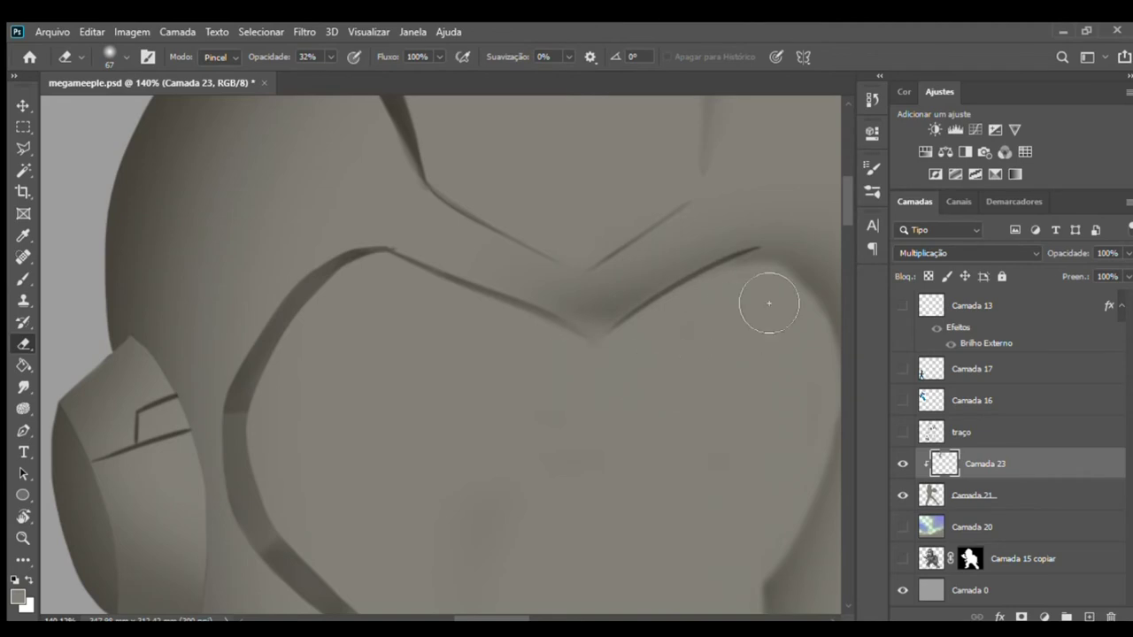
- Reframe the view on the heart-shaped visor and show the sketch lines again
{"action": "key", "text": "z"}
{"action": "mouse_move", "coordinate": [726, 334]}
{"action": "left_mouse_down"}
{"action": "mouse_move", "coordinate": [615, 326]}
{"action": "mouse_move", "coordinate": [619, 347]}
{"action": "left_mouse_up"}
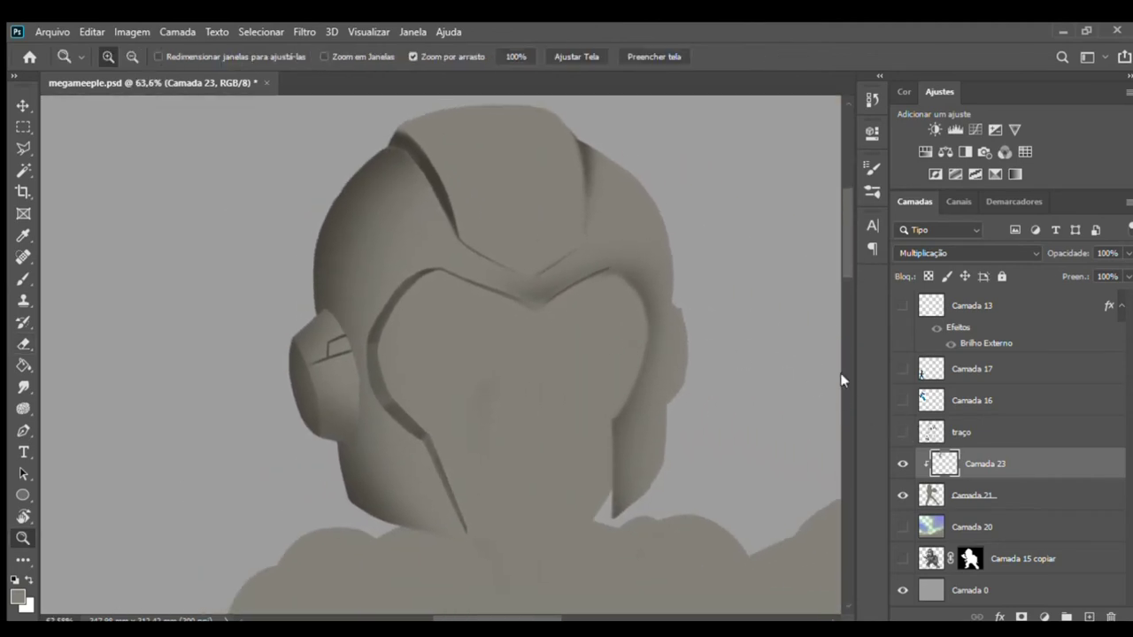
{"action": "left_click_drag", "start_coordinate": [628, 290], "coordinate": [691, 293]}
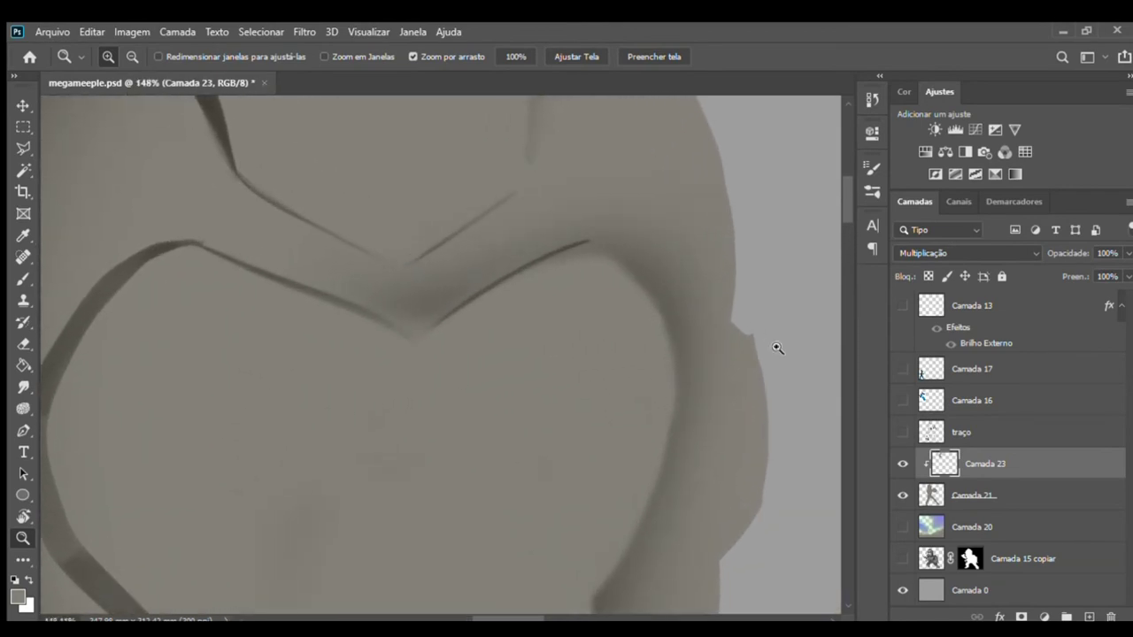
{"action": "left_click", "coordinate": [904, 434]}
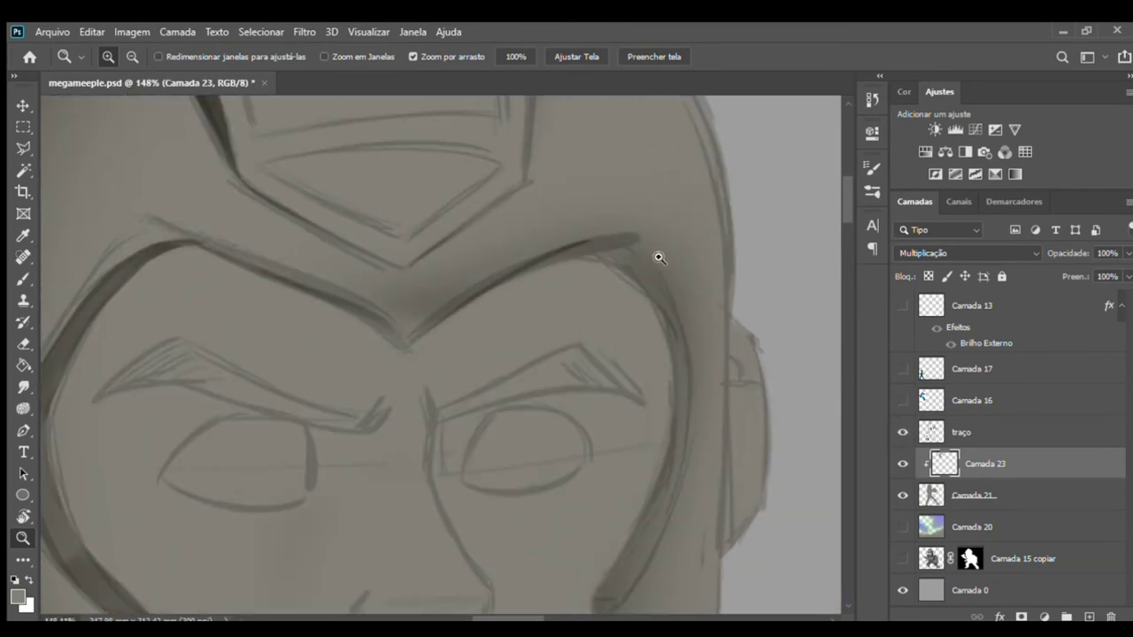
- Zoom to 228% and paint a shadow down the visor's right side
{"action": "left_click", "coordinate": [902, 433]}
{"action": "left_click", "coordinate": [901, 433]}
{"action": "mouse_move", "coordinate": [593, 280]}
{"action": "left_mouse_down"}
{"action": "mouse_move", "coordinate": [622, 266]}
{"action": "mouse_move", "coordinate": [655, 278]}
{"action": "mouse_move", "coordinate": [705, 321]}
{"action": "mouse_move", "coordinate": [723, 358]}
{"action": "left_mouse_up"}
{"action": "key", "text": "b"}
{"action": "mouse_move", "coordinate": [644, 275]}
{"action": "left_mouse_down"}
{"action": "mouse_move", "coordinate": [713, 342]}
{"action": "mouse_move", "coordinate": [718, 374]}
{"action": "left_mouse_up"}
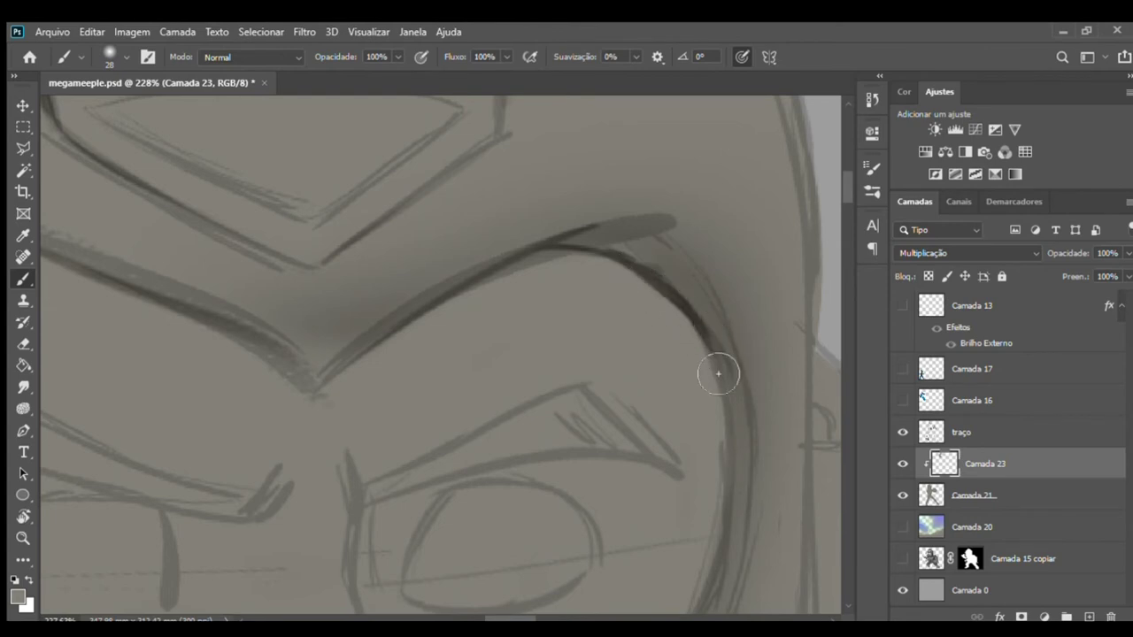
{"action": "mouse_move", "coordinate": [664, 336]}
{"action": "left_mouse_down"}
{"action": "mouse_move", "coordinate": [549, 185]}
{"action": "mouse_move", "coordinate": [620, 282]}
{"action": "left_mouse_up"}
- Paint dark lines along the visor's inner curve and up its edge
{"action": "left_click_drag", "start_coordinate": [599, 185], "coordinate": [623, 357]}
{"action": "left_click_drag", "start_coordinate": [620, 215], "coordinate": [620, 430]}
{"action": "mouse_move", "coordinate": [625, 265]}
{"action": "left_mouse_down"}
{"action": "mouse_move", "coordinate": [618, 411]}
{"action": "mouse_move", "coordinate": [631, 261]}
{"action": "mouse_move", "coordinate": [650, 248]}
{"action": "mouse_move", "coordinate": [544, 470]}
{"action": "mouse_move", "coordinate": [609, 342]}
{"action": "left_mouse_up"}
{"action": "mouse_move", "coordinate": [543, 490]}
{"action": "left_mouse_down"}
{"action": "mouse_move", "coordinate": [566, 478]}
{"action": "mouse_move", "coordinate": [637, 324]}
{"action": "left_mouse_up"}
{"action": "left_click_drag", "start_coordinate": [677, 217], "coordinate": [590, 418]}
{"action": "mouse_move", "coordinate": [561, 519]}
{"action": "left_mouse_down"}
{"action": "mouse_move", "coordinate": [576, 392]}
{"action": "mouse_move", "coordinate": [544, 228]}
{"action": "mouse_move", "coordinate": [487, 193]}
{"action": "mouse_move", "coordinate": [491, 205]}
{"action": "left_mouse_up"}
{"action": "mouse_move", "coordinate": [417, 172]}
{"action": "left_mouse_down"}
{"action": "mouse_move", "coordinate": [435, 167]}
{"action": "mouse_move", "coordinate": [535, 228]}
{"action": "mouse_move", "coordinate": [425, 169]}
{"action": "mouse_move", "coordinate": [495, 200]}
{"action": "mouse_move", "coordinate": [511, 224]}
{"action": "mouse_move", "coordinate": [559, 387]}
{"action": "mouse_move", "coordinate": [571, 494]}
{"action": "left_mouse_up"}
- Extend the dark stroke down the visor curve to the panel by the jaw
{"action": "scroll", "coordinate": [571, 494], "scroll_direction": "down", "scroll_amount": 3}
{"action": "left_click_drag", "start_coordinate": [566, 390], "coordinate": [582, 328]}
{"action": "scroll", "coordinate": [581, 328], "scroll_direction": "down", "scroll_amount": 2}
{"action": "left_click_drag", "start_coordinate": [584, 253], "coordinate": [577, 271]}
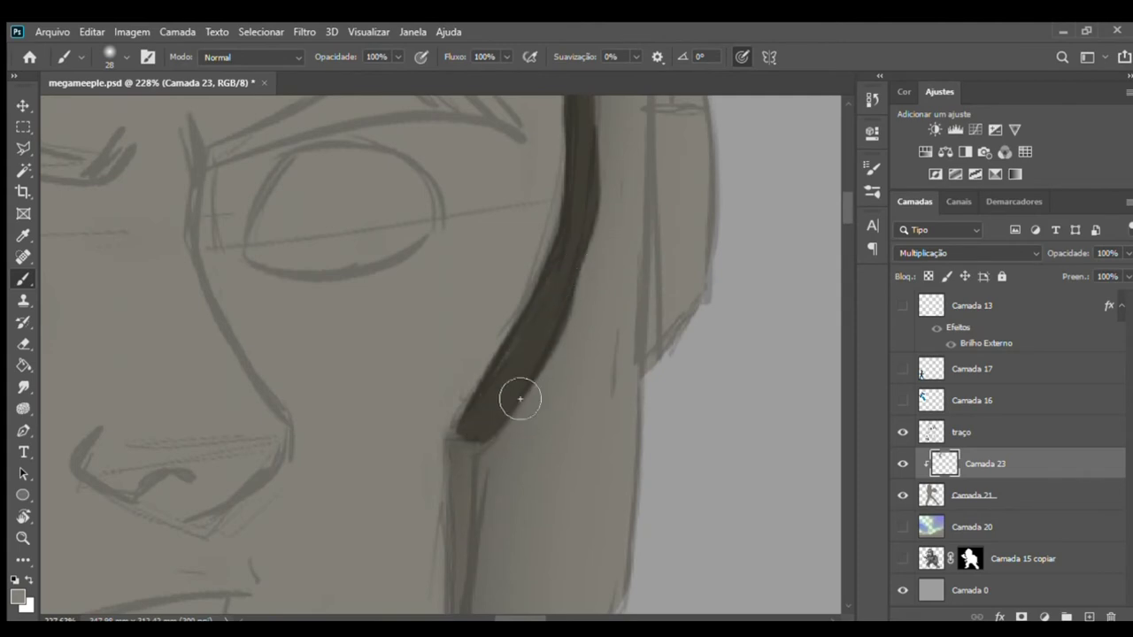
{"action": "left_click_drag", "start_coordinate": [501, 446], "coordinate": [526, 299]}
{"action": "left_click_drag", "start_coordinate": [569, 196], "coordinate": [525, 512]}
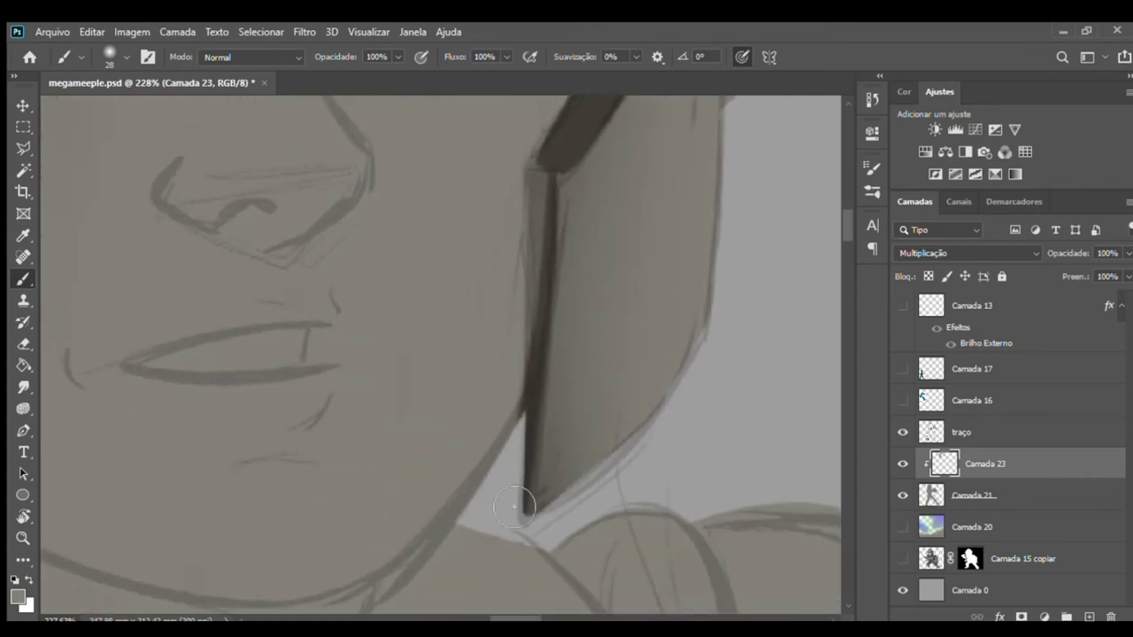
{"action": "left_click_drag", "start_coordinate": [569, 201], "coordinate": [528, 509]}
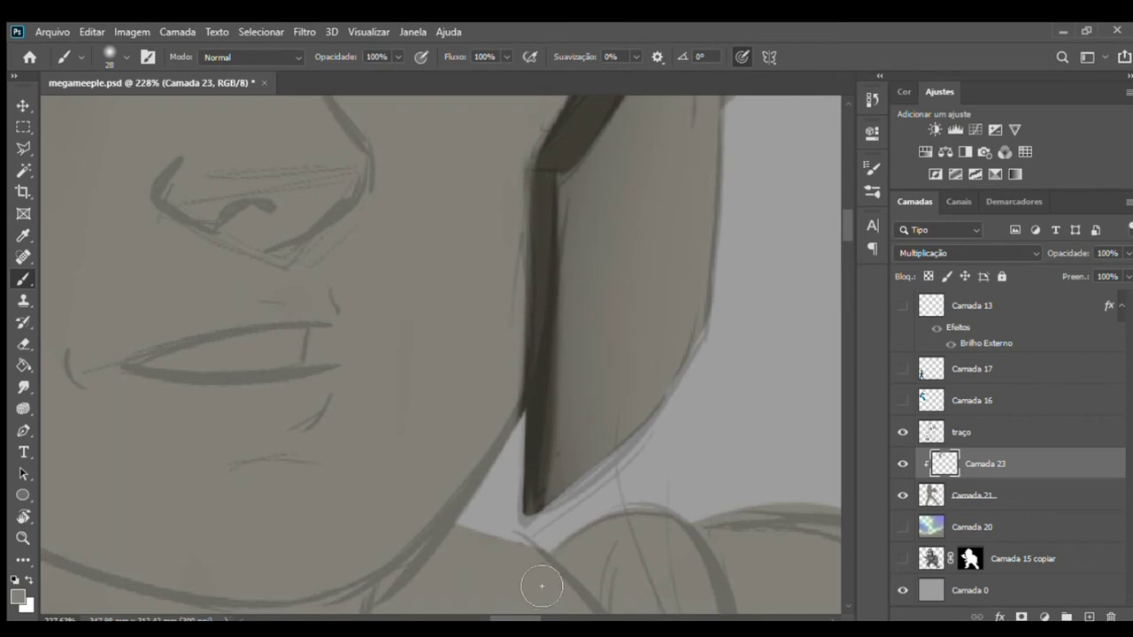
- Hide the sketch lines and zoom in on the visor's right edge
{"action": "key", "text": "z"}
{"action": "scroll", "coordinate": [628, 452], "scroll_direction": "down", "scroll_amount": 5}
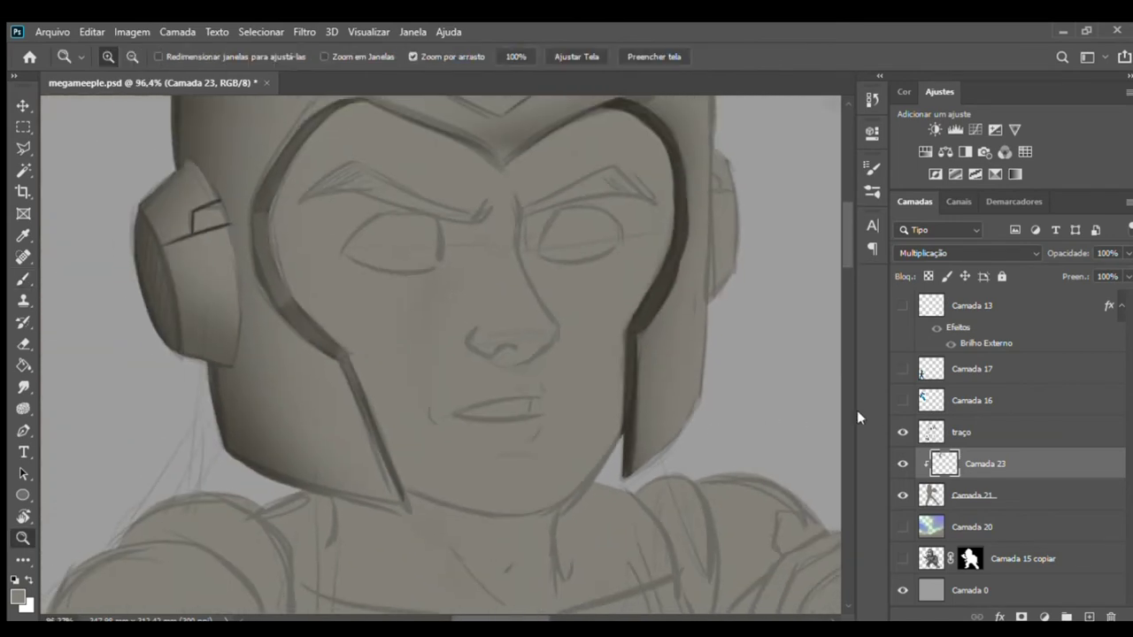
{"action": "left_click", "coordinate": [902, 431]}
{"action": "left_click_drag", "start_coordinate": [683, 363], "coordinate": [646, 377]}
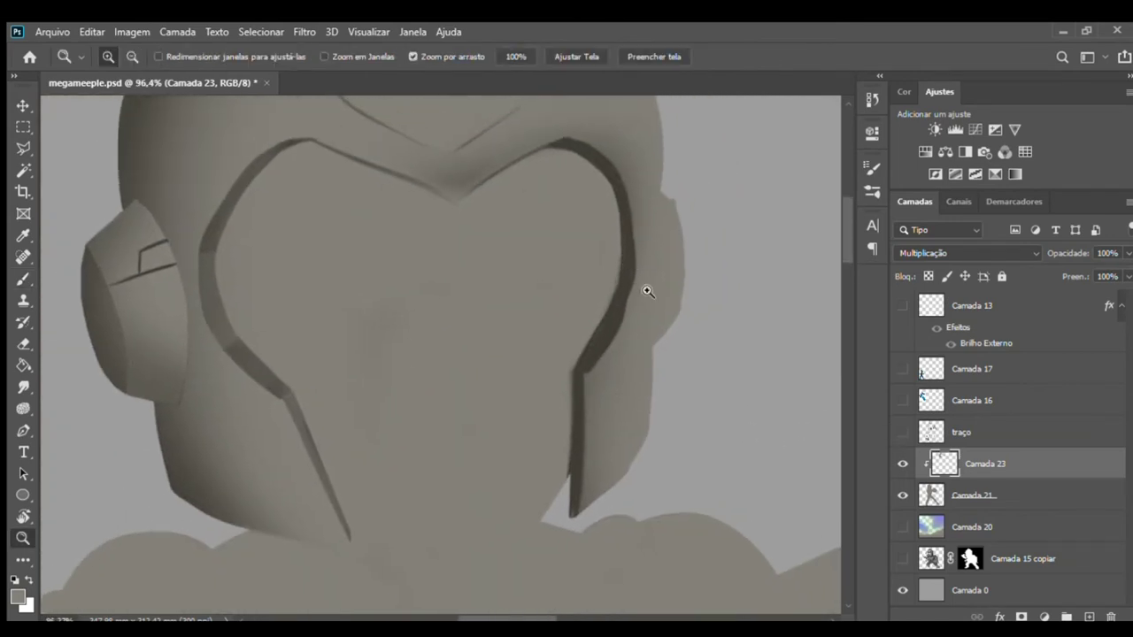
{"action": "scroll", "coordinate": [569, 250], "scroll_direction": "up", "scroll_amount": 1}
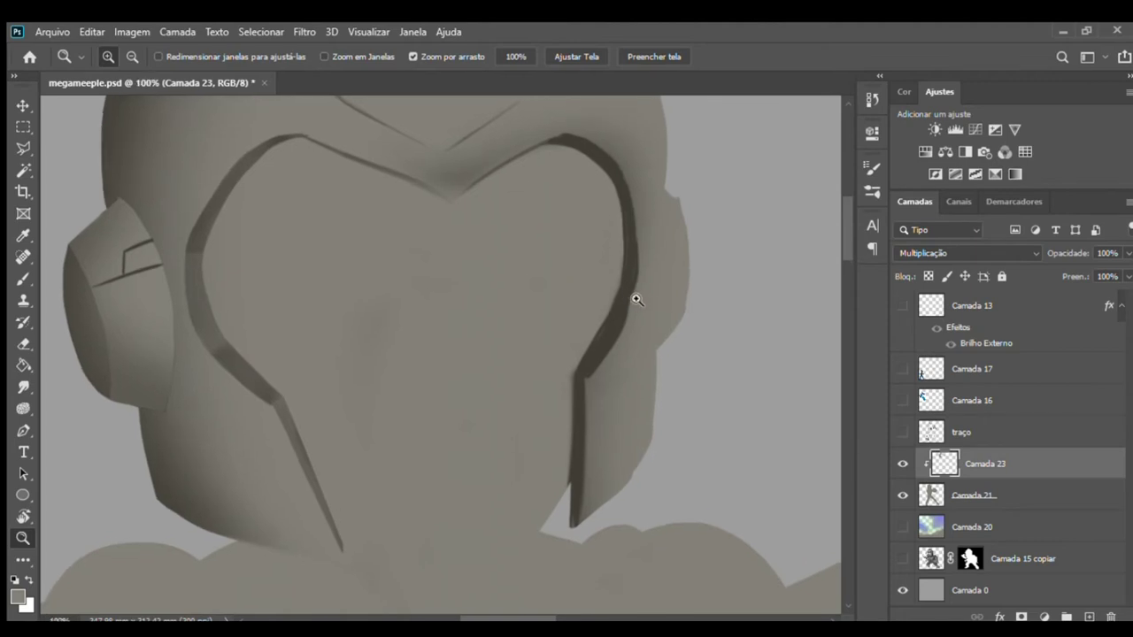
{"action": "scroll", "coordinate": [617, 296], "scroll_direction": "up", "scroll_amount": 2}
{"action": "scroll", "coordinate": [625, 293], "scroll_direction": "up", "scroll_amount": 2}
{"action": "scroll", "coordinate": [605, 303], "scroll_direction": "up", "scroll_amount": 2}
{"action": "scroll", "coordinate": [605, 303], "scroll_direction": "up", "scroll_amount": 1}
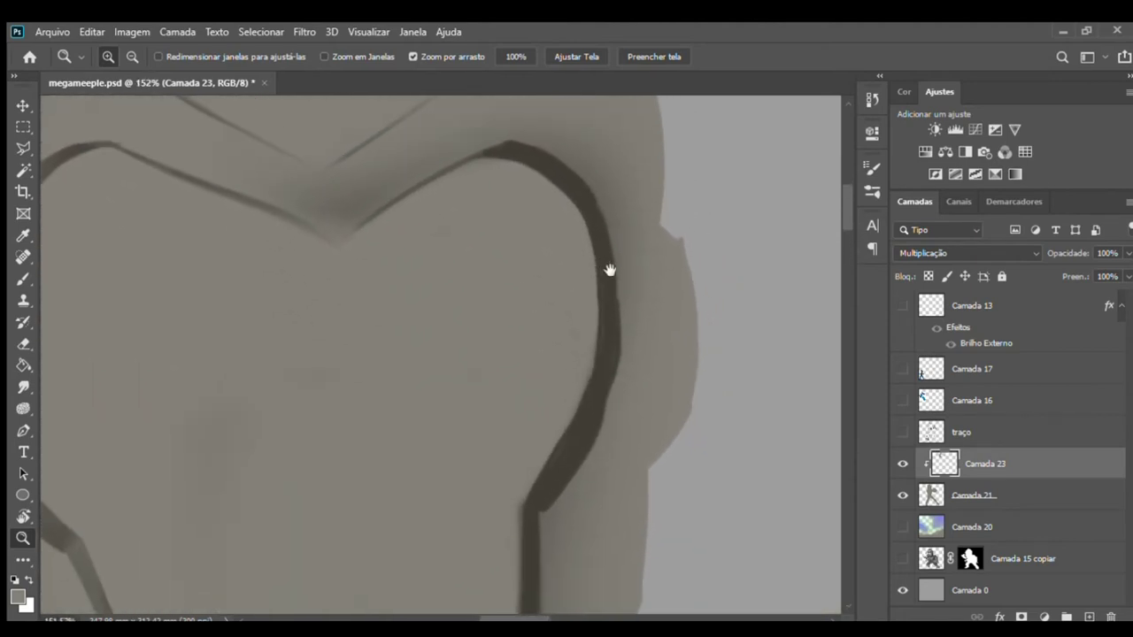
{"action": "scroll", "coordinate": [607, 266], "scroll_direction": "up", "scroll_amount": 1}
{"action": "scroll", "coordinate": [637, 331], "scroll_direction": "up", "scroll_amount": 1}
- Darken and extend the visor's right edge line downward with the Brush
{"action": "key", "text": "b"}
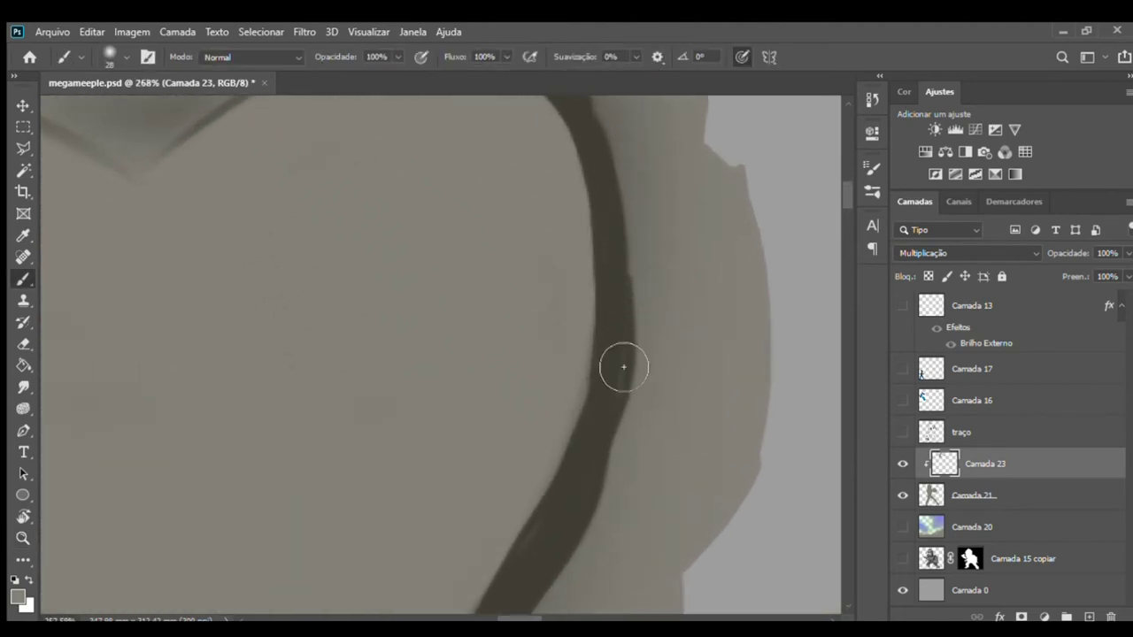
{"action": "scroll", "coordinate": [630, 380], "scroll_direction": "down", "scroll_amount": 3}
{"action": "scroll", "coordinate": [611, 323], "scroll_direction": "down", "scroll_amount": 3}
{"action": "left_click_drag", "start_coordinate": [608, 284], "coordinate": [519, 452]}
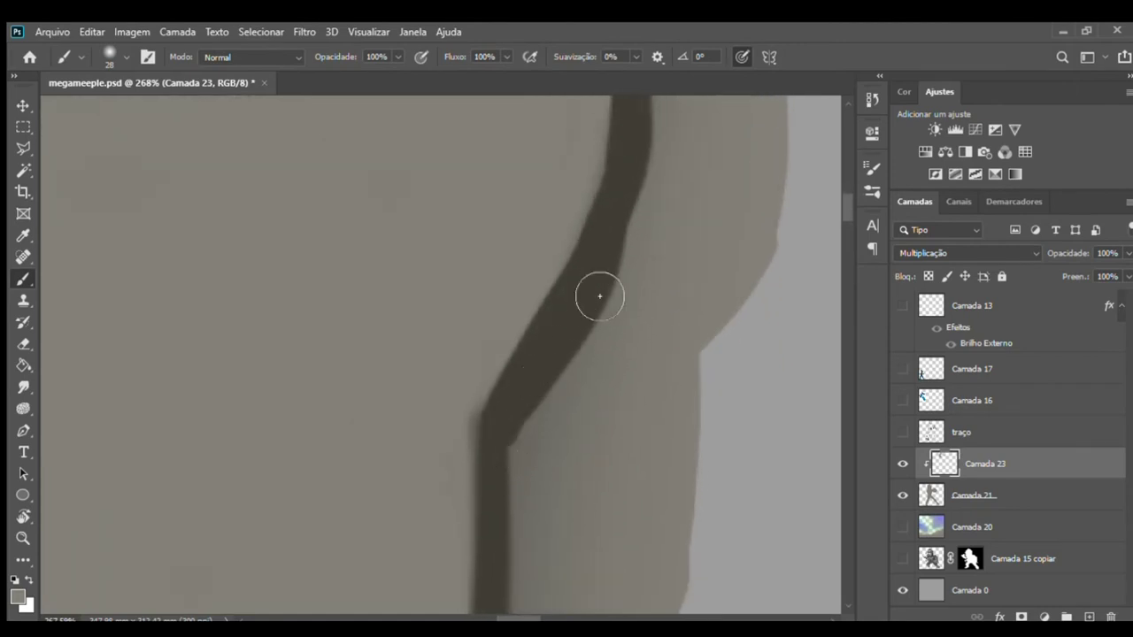
{"action": "key", "text": "z"}
{"action": "left_click_drag", "start_coordinate": [612, 351], "coordinate": [566, 387]}
- Lighten and soften the right visor edge line with the Eraser at 32–51% opacity
{"action": "key", "text": "e"}
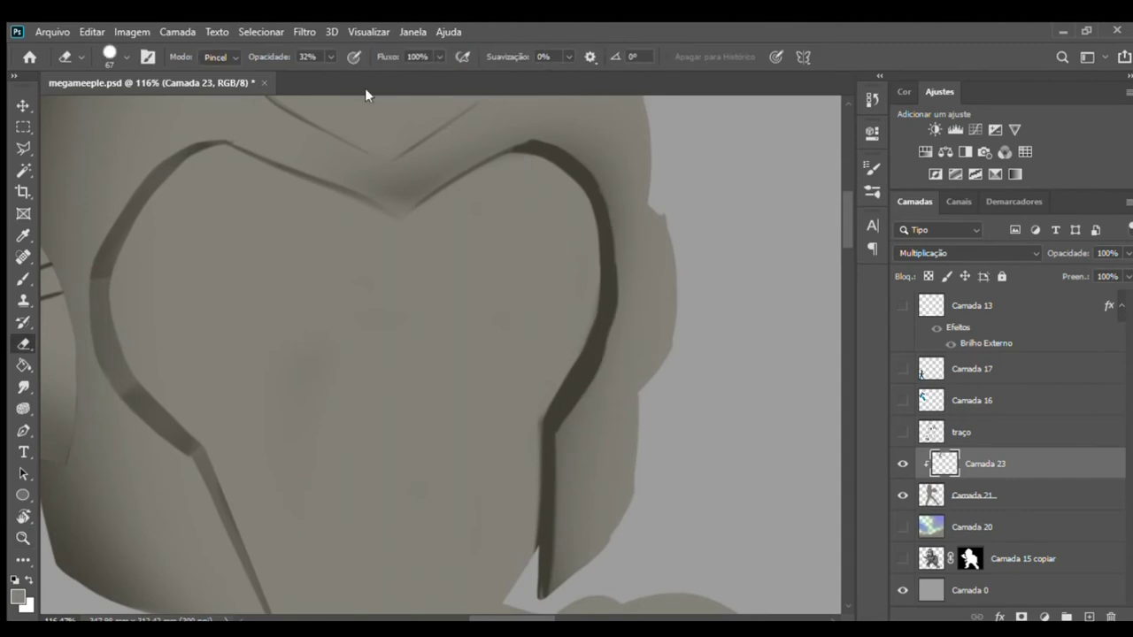
{"action": "mouse_move", "coordinate": [556, 157]}
{"action": "left_mouse_down"}
{"action": "mouse_move", "coordinate": [538, 165]}
{"action": "mouse_move", "coordinate": [559, 157]}
{"action": "left_mouse_up"}
{"action": "left_click_drag", "start_coordinate": [607, 185], "coordinate": [610, 228]}
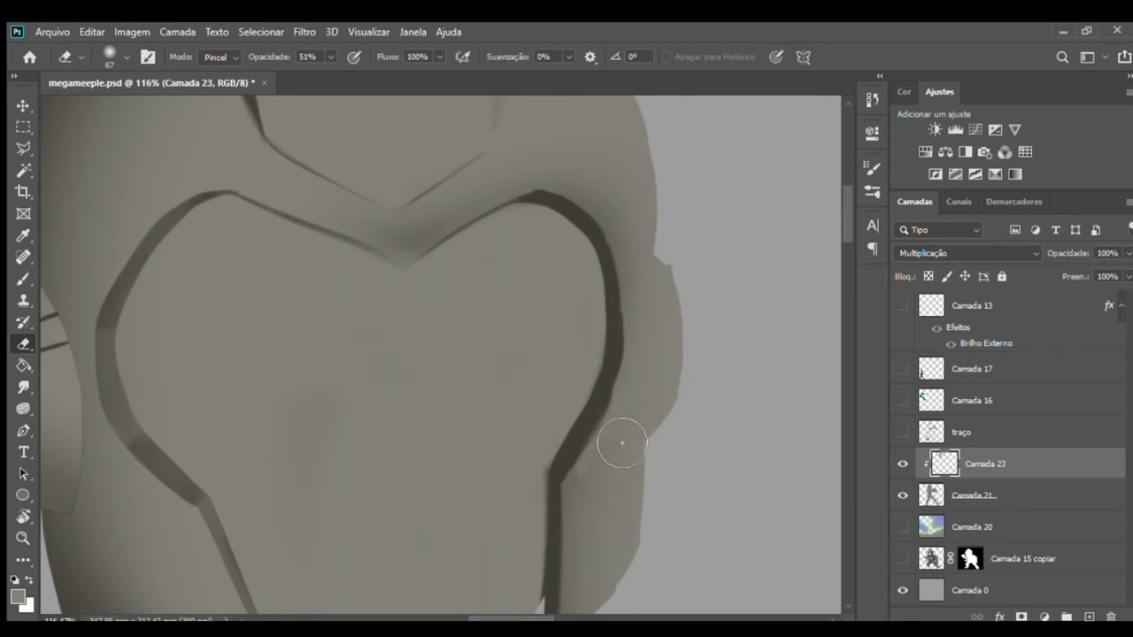
{"action": "left_click_drag", "start_coordinate": [592, 491], "coordinate": [651, 351]}
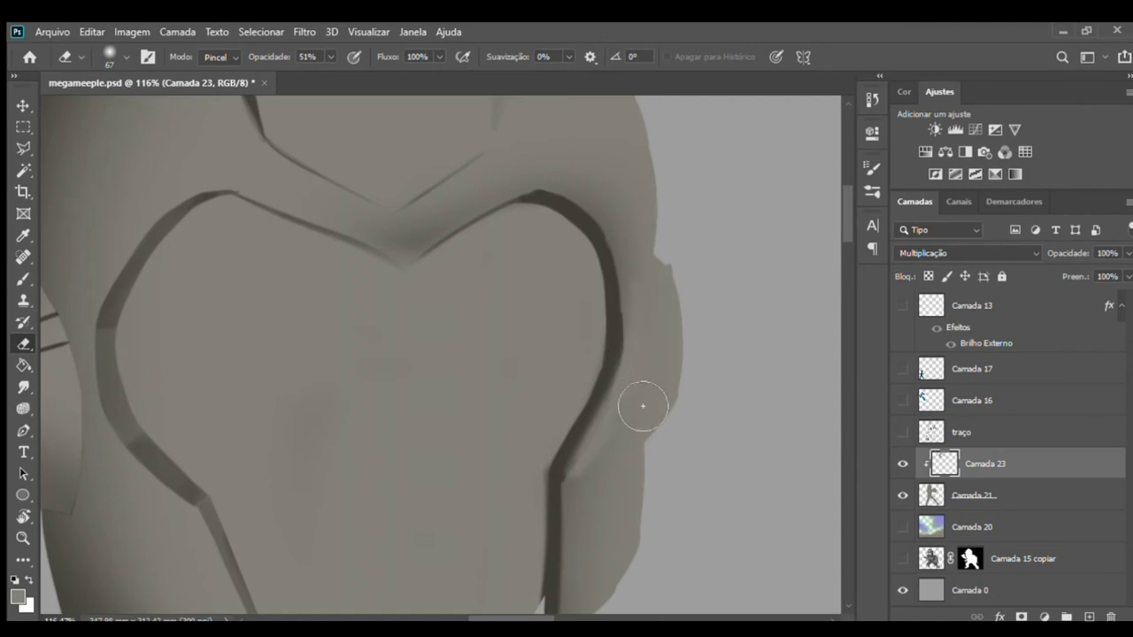
{"action": "mouse_move", "coordinate": [646, 379]}
{"action": "left_mouse_down"}
{"action": "mouse_move", "coordinate": [628, 245]}
{"action": "mouse_move", "coordinate": [559, 202]}
{"action": "mouse_move", "coordinate": [628, 259]}
{"action": "left_mouse_up"}
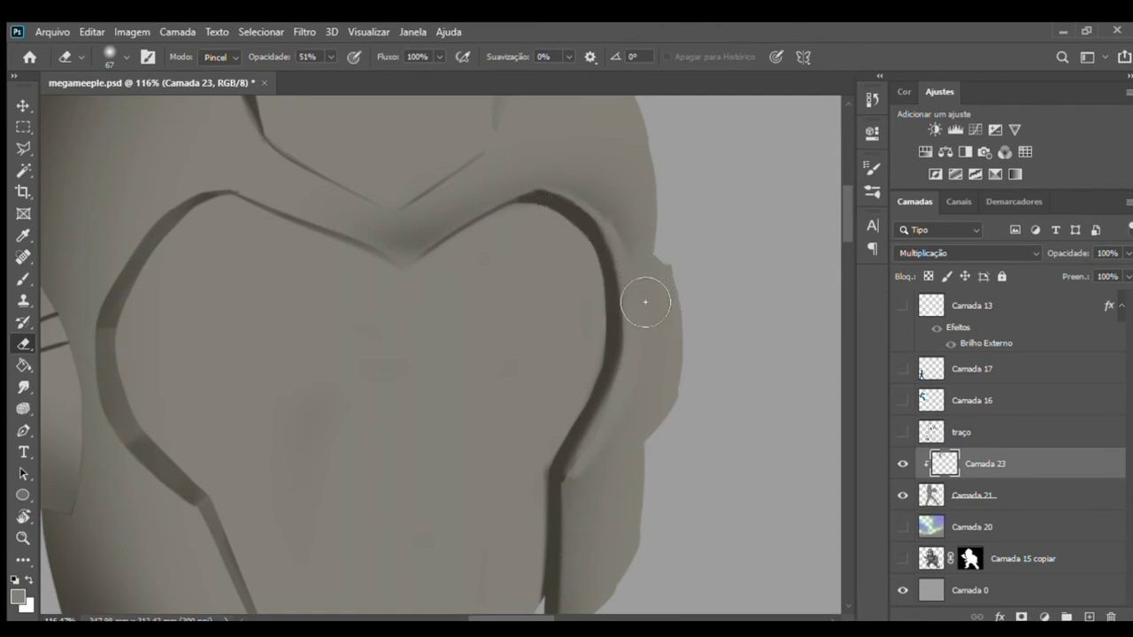
{"action": "scroll", "coordinate": [641, 265], "scroll_direction": "up", "scroll_amount": 2}
{"action": "mouse_move", "coordinate": [646, 321]}
{"action": "left_mouse_down"}
{"action": "mouse_move", "coordinate": [589, 248]}
{"action": "mouse_move", "coordinate": [654, 353]}
{"action": "left_mouse_up"}
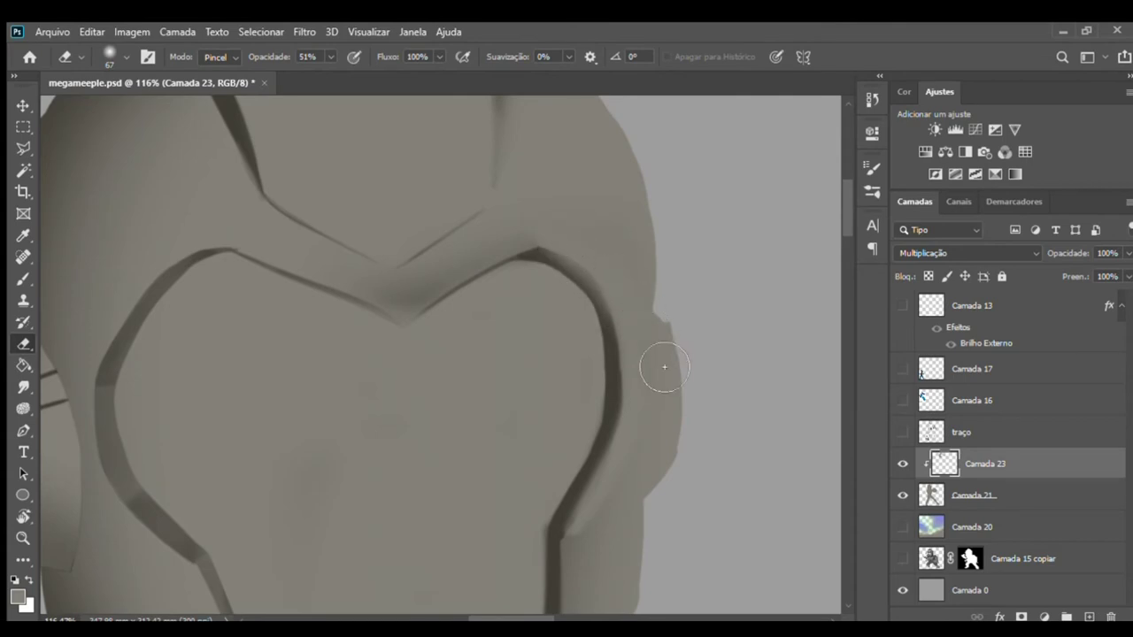
{"action": "left_click_drag", "start_coordinate": [541, 293], "coordinate": [602, 381]}
{"action": "scroll", "coordinate": [606, 346], "scroll_direction": "down", "scroll_amount": 5}
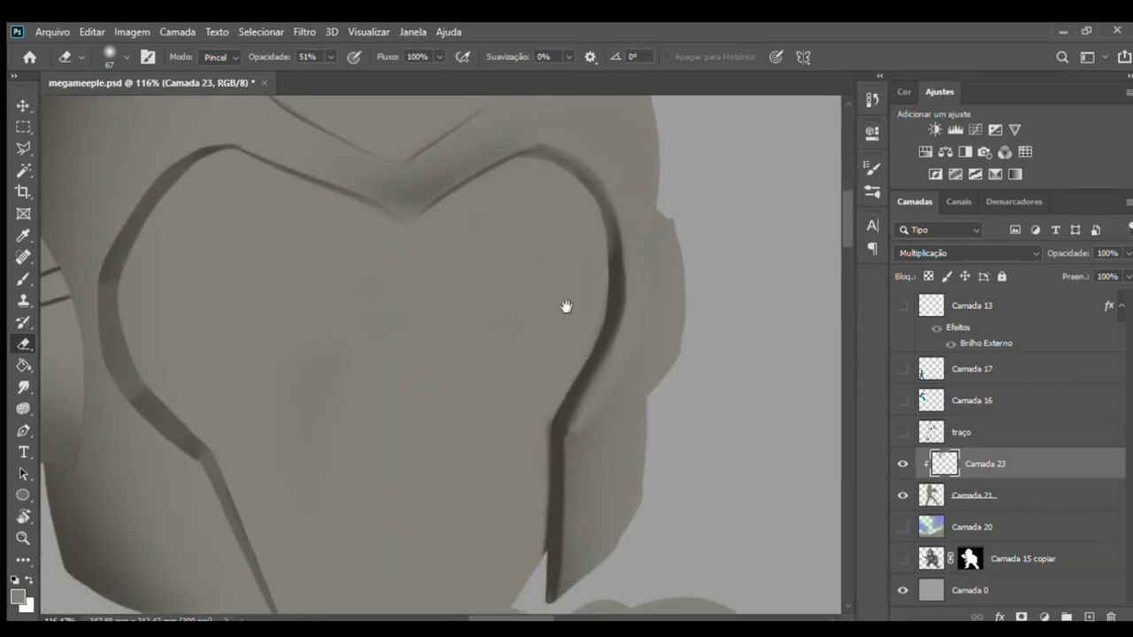
{"action": "scroll", "coordinate": [550, 368], "scroll_direction": "down", "scroll_amount": 5}
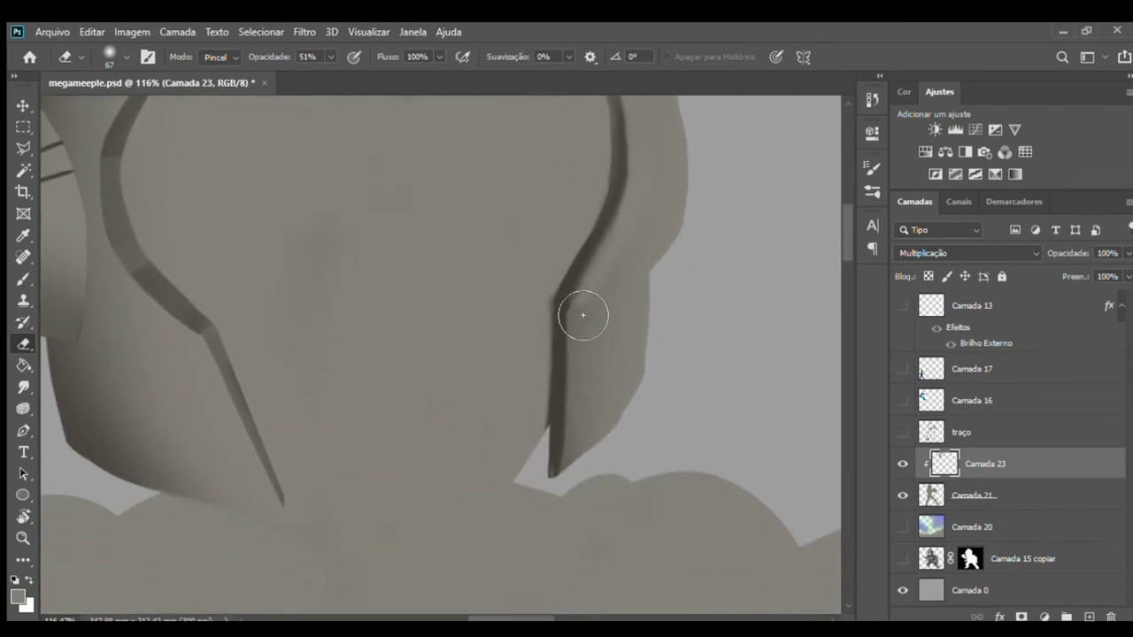
- Cut away shading right of the lower visor edge with a Polygonal Lasso, tapering it to a point
{"action": "key", "text": "l"}
{"action": "left_click", "coordinate": [548, 303]}
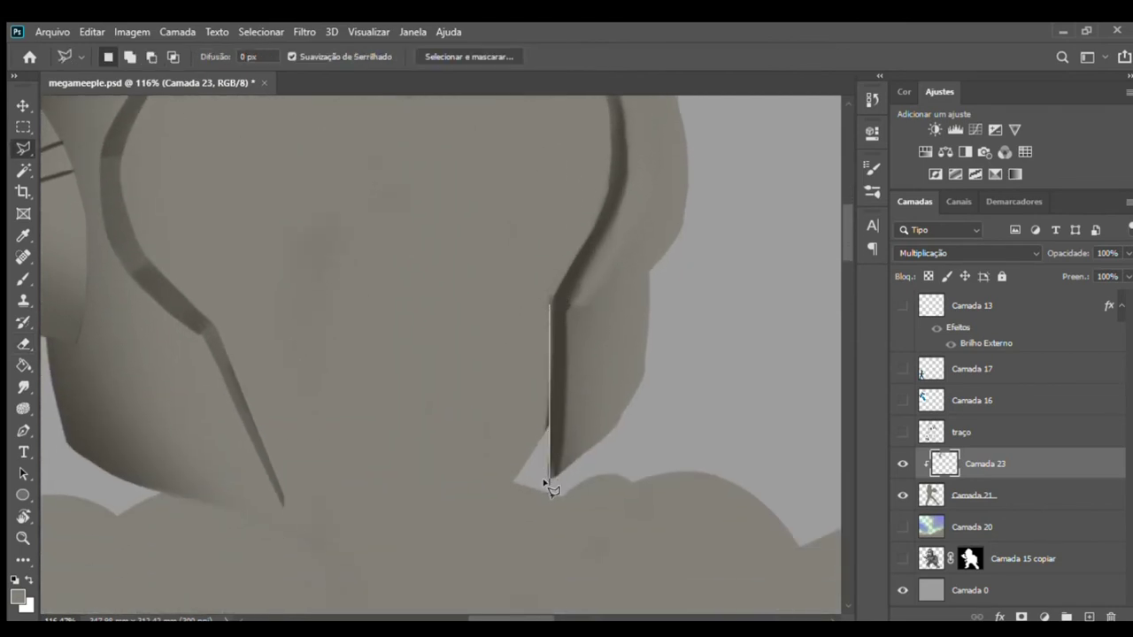
{"action": "left_click", "coordinate": [542, 302]}
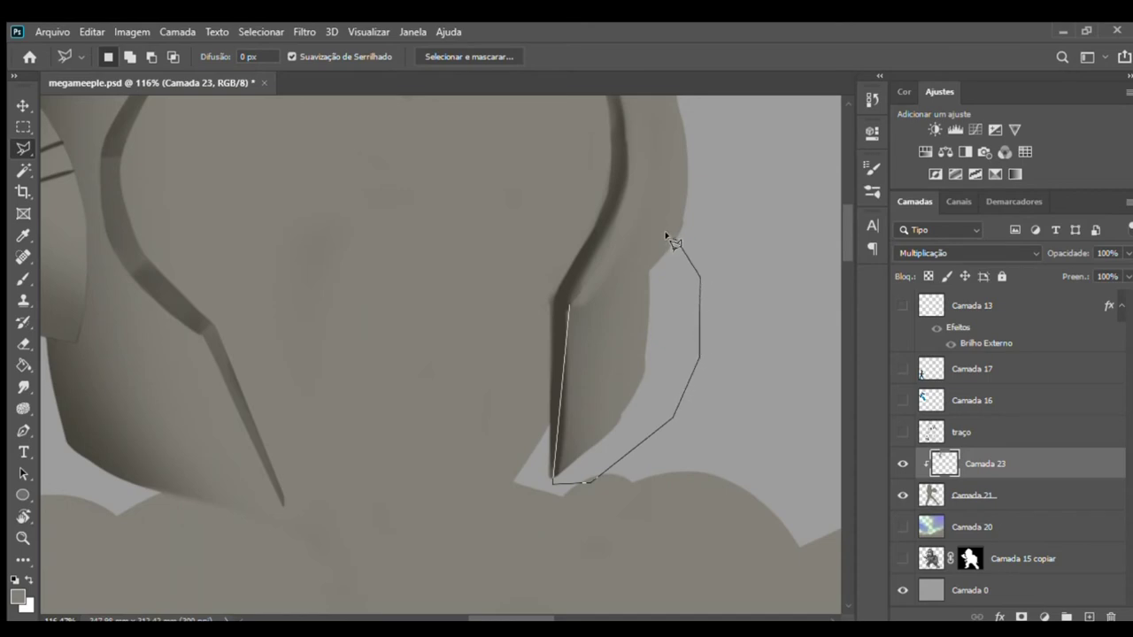
{"action": "double_click", "coordinate": [633, 226]}
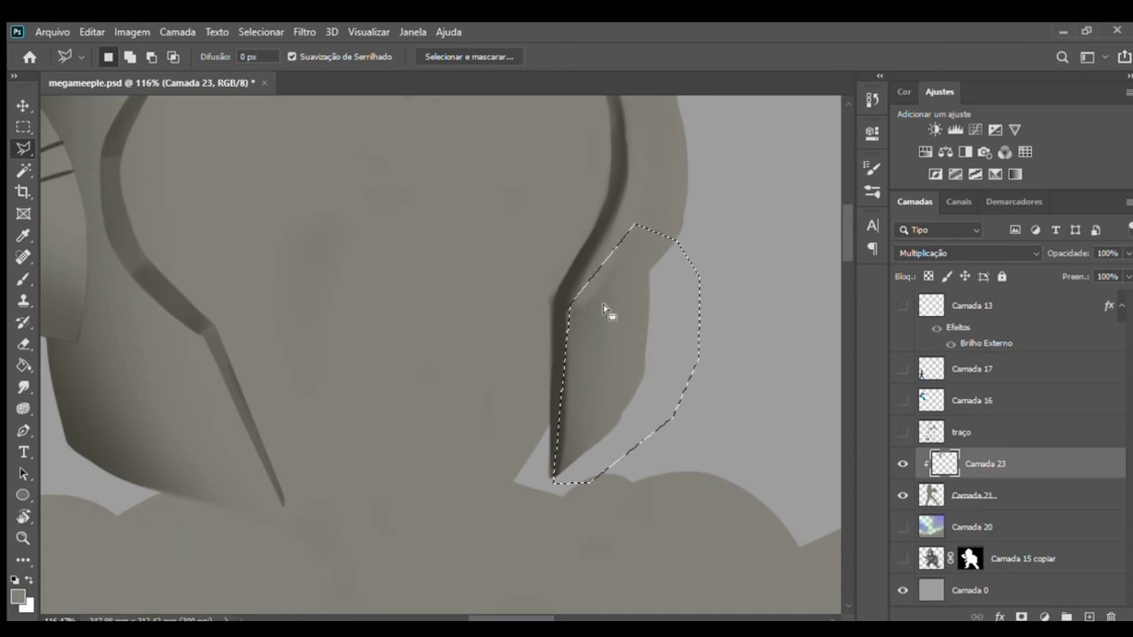
{"action": "key", "text": "ctrl+d"}
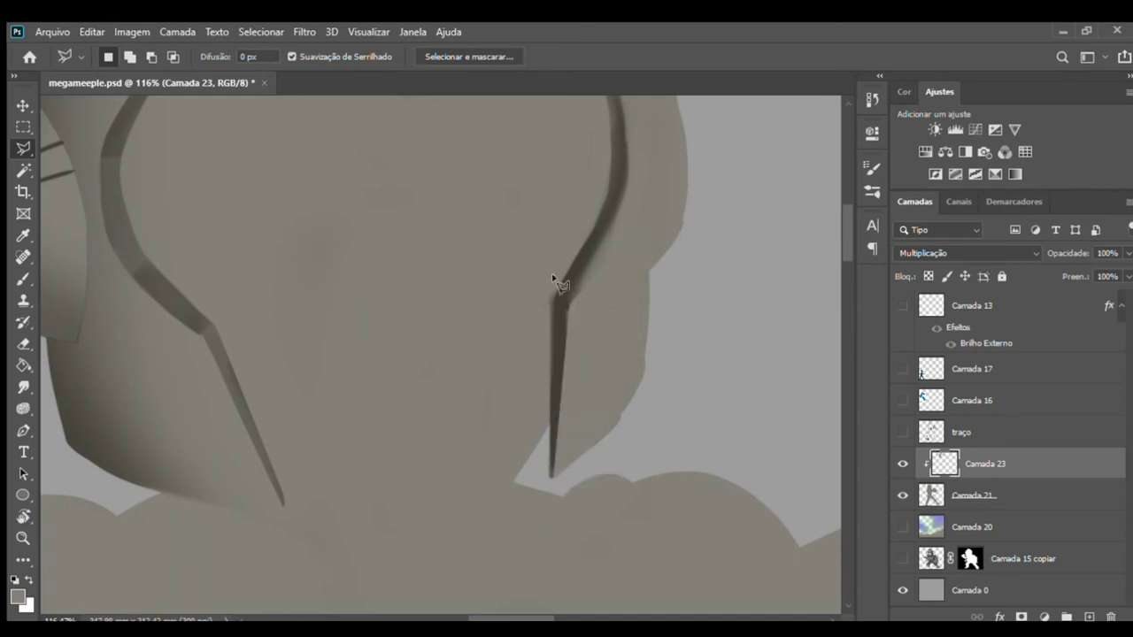
{"action": "key", "text": "e"}
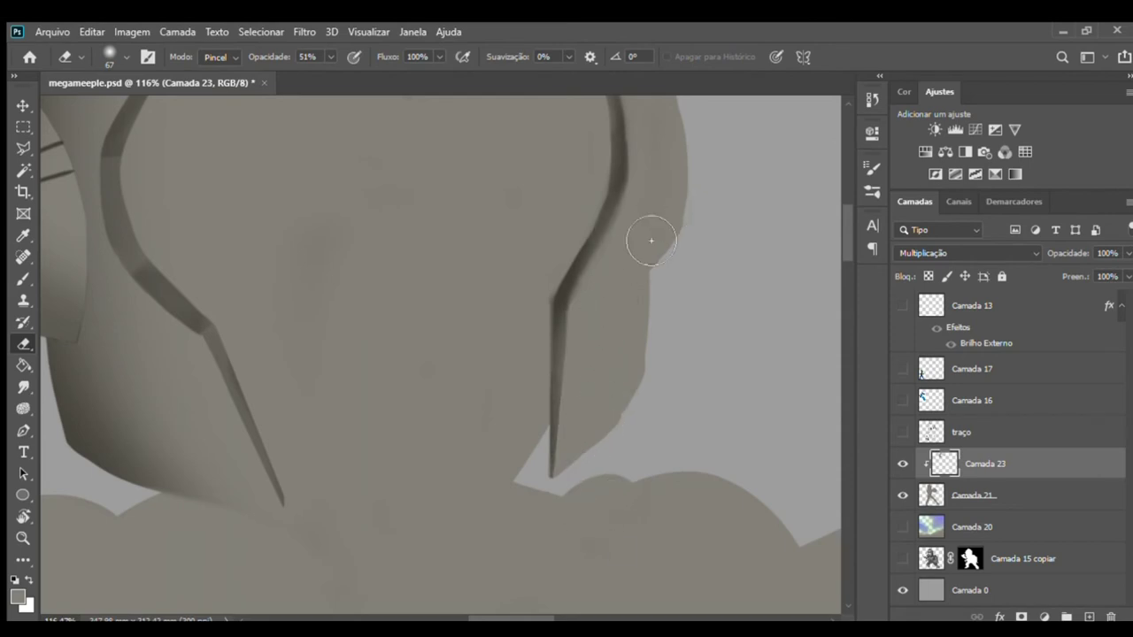
- Erase along the upper right visor outline to lighten it further
{"action": "scroll", "coordinate": [539, 341], "scroll_direction": "up", "scroll_amount": 4}
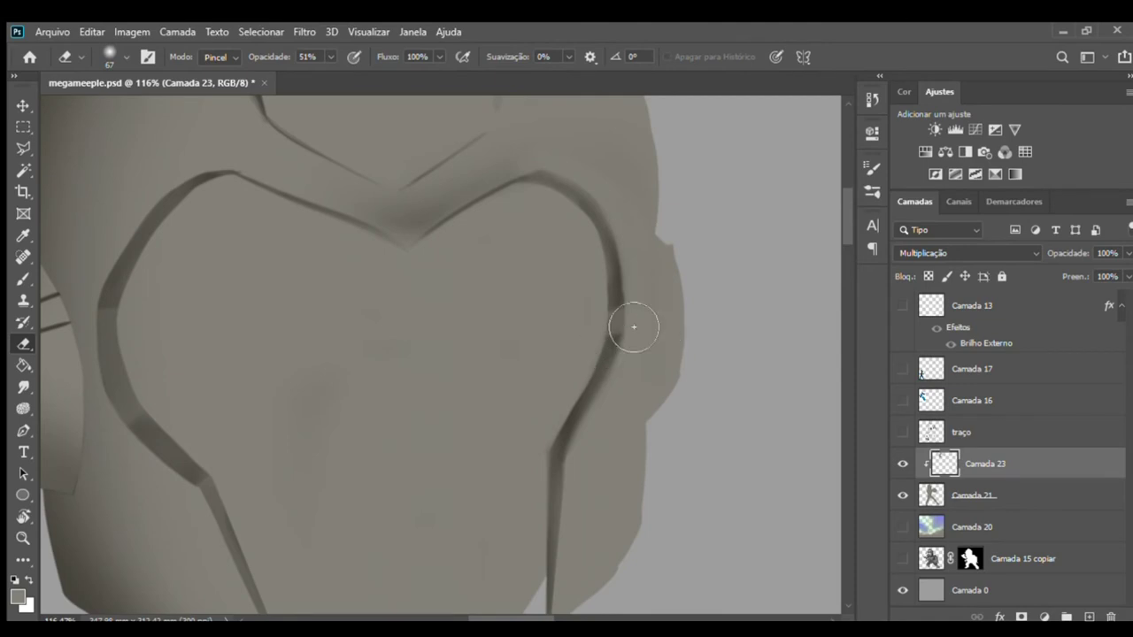
{"action": "left_click_drag", "start_coordinate": [627, 312], "coordinate": [646, 241]}
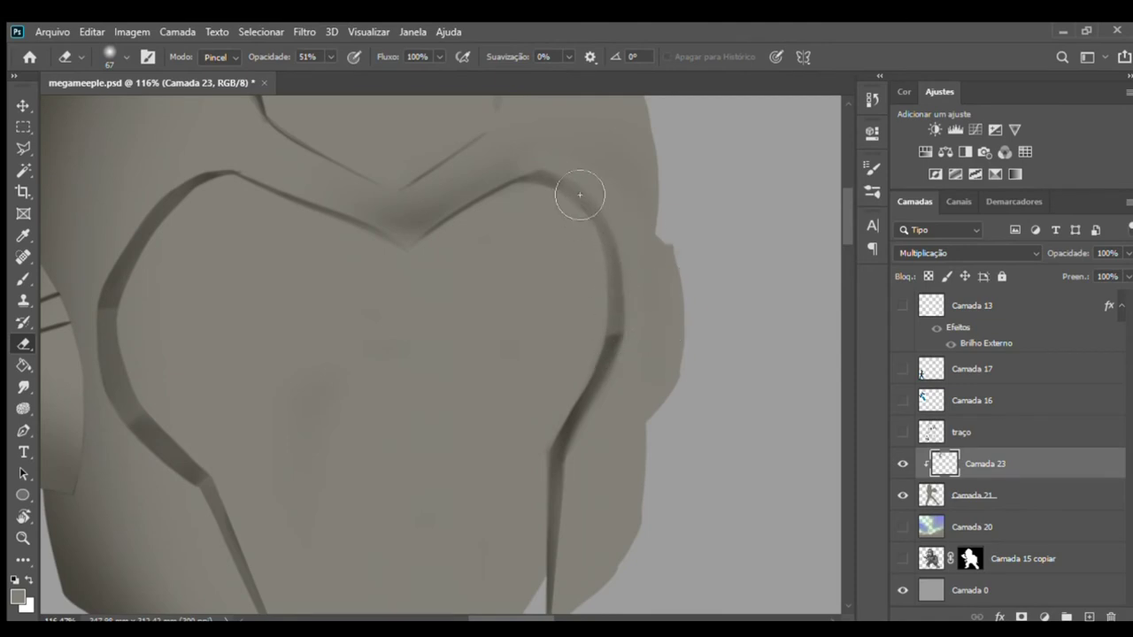
{"action": "mouse_move", "coordinate": [584, 302]}
{"action": "left_mouse_down"}
{"action": "mouse_move", "coordinate": [544, 341]}
{"action": "mouse_move", "coordinate": [578, 307]}
{"action": "left_mouse_up"}
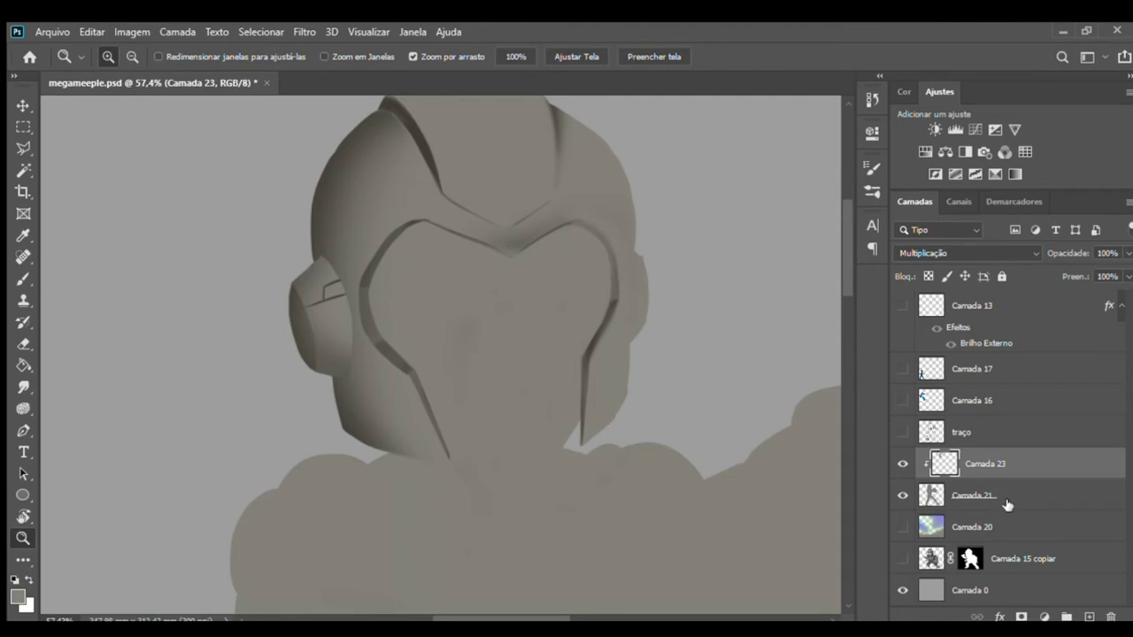
- Add a new Multiply layer clipped to Camada 23, show traço, and set a 131 px Brush
{"action": "left_click", "coordinate": [1090, 614]}
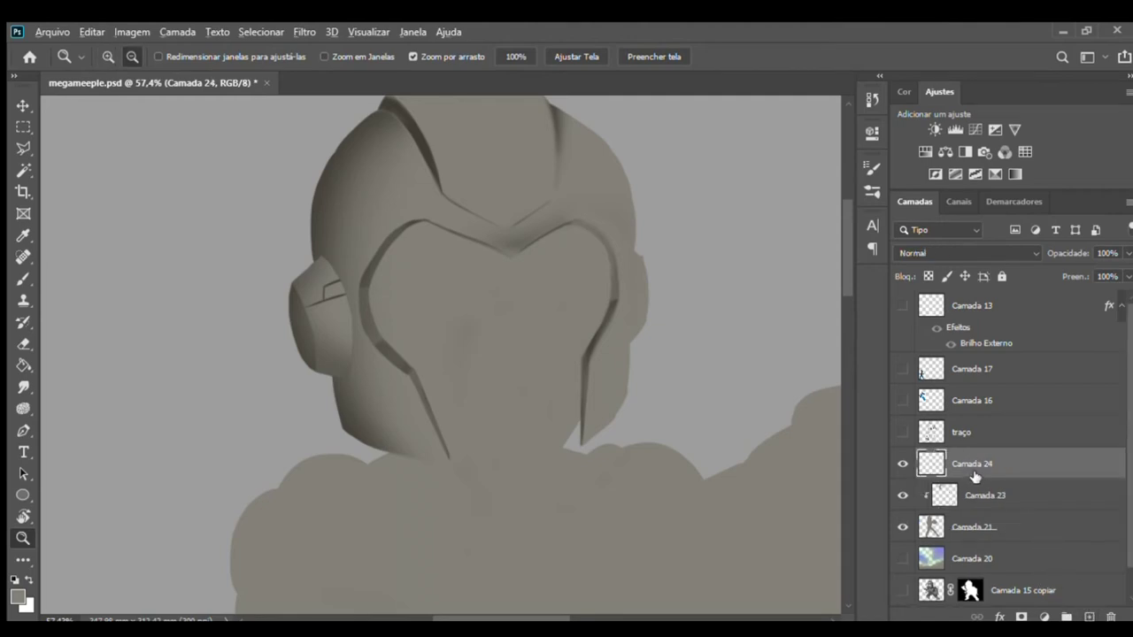
{"action": "left_click", "coordinate": [976, 478], "text": "alt"}
{"action": "scroll", "coordinate": [945, 251], "scroll_direction": "down", "scroll_amount": 9}
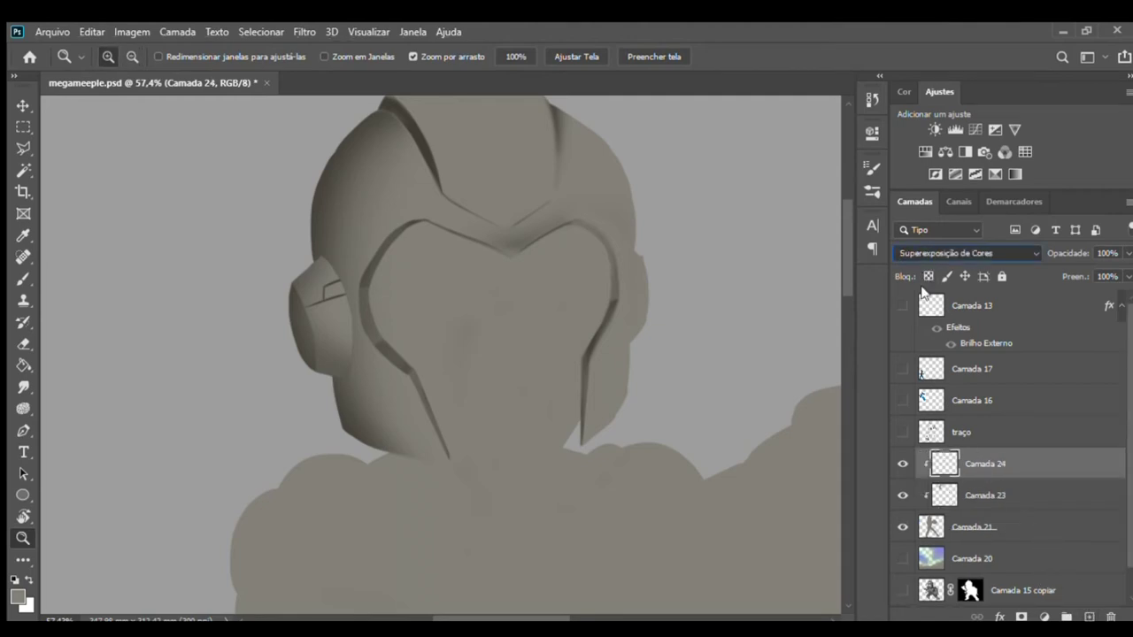
{"action": "left_click", "coordinate": [902, 434]}
{"action": "left_click_drag", "start_coordinate": [476, 341], "coordinate": [508, 337]}
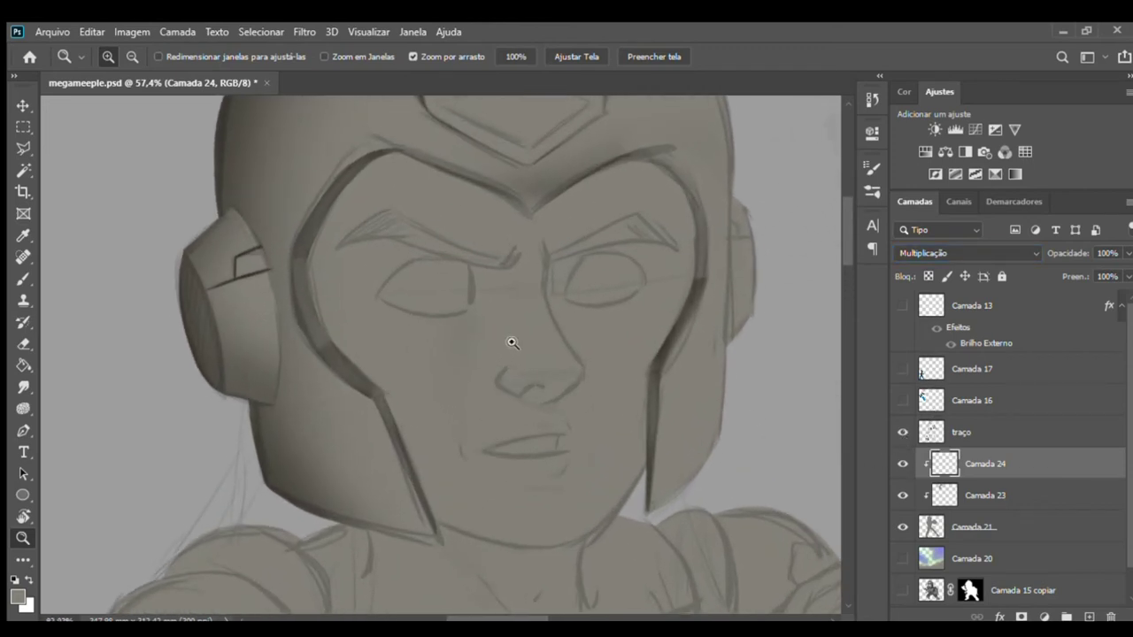
{"action": "key", "text": "b"}
{"action": "mouse_move", "coordinate": [363, 285]}
{"action": "left_mouse_down"}
{"action": "mouse_move", "coordinate": [391, 270]}
{"action": "mouse_move", "coordinate": [405, 177]}
{"action": "mouse_move", "coordinate": [361, 321]}
{"action": "mouse_move", "coordinate": [390, 336]}
{"action": "mouse_move", "coordinate": [428, 295]}
{"action": "left_mouse_up"}
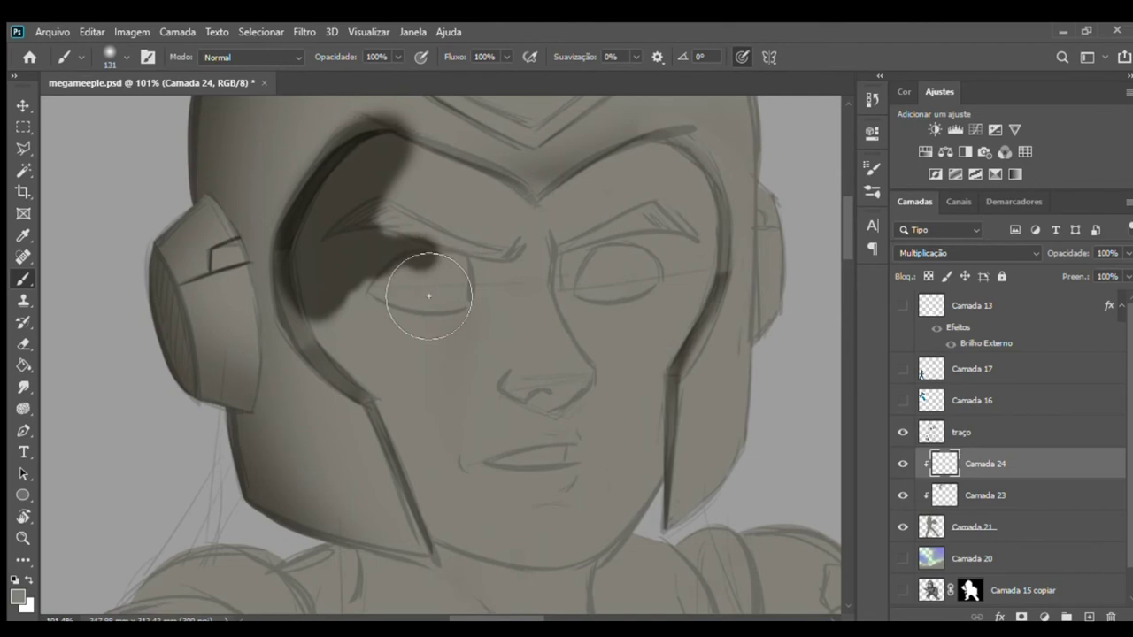
- Paint dark shadows across the brow, around the left eye, and down the cheek to the jaw
{"action": "left_click_drag", "start_coordinate": [390, 146], "coordinate": [527, 181]}
{"action": "mouse_move", "coordinate": [419, 175]}
{"action": "left_mouse_down"}
{"action": "mouse_move", "coordinate": [590, 232]}
{"action": "mouse_move", "coordinate": [717, 185]}
{"action": "left_mouse_up"}
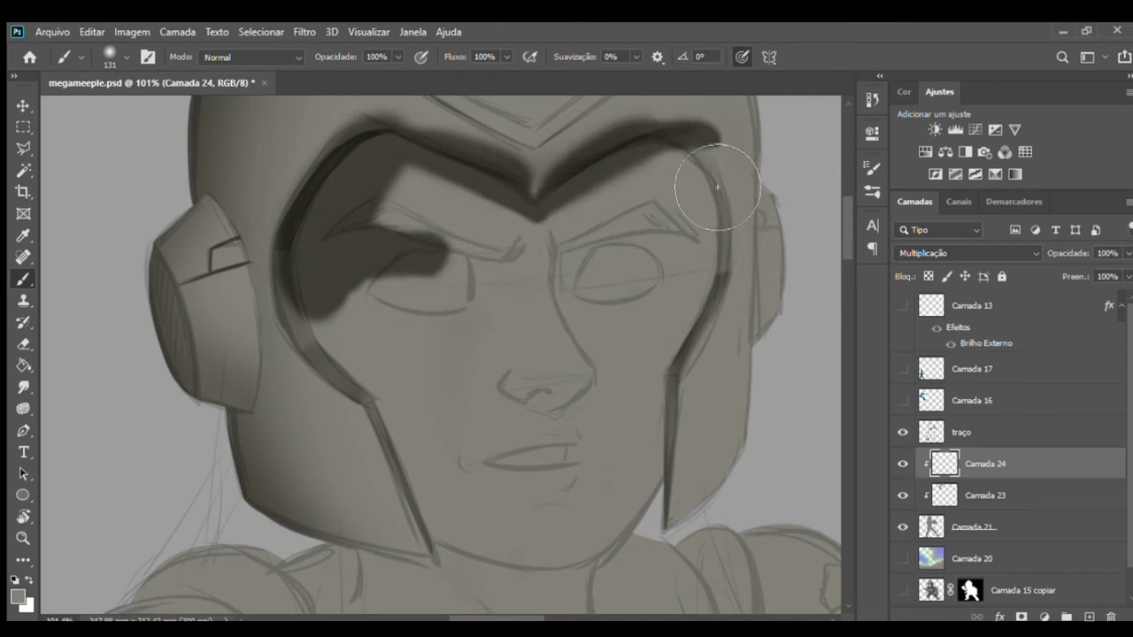
{"action": "left_click_drag", "start_coordinate": [673, 141], "coordinate": [726, 163]}
{"action": "left_click_drag", "start_coordinate": [447, 256], "coordinate": [492, 266]}
{"action": "mouse_move", "coordinate": [526, 305]}
{"action": "left_mouse_down"}
{"action": "mouse_move", "coordinate": [481, 292]}
{"action": "mouse_move", "coordinate": [506, 309]}
{"action": "mouse_move", "coordinate": [439, 262]}
{"action": "mouse_move", "coordinate": [481, 260]}
{"action": "left_mouse_up"}
{"action": "mouse_move", "coordinate": [523, 292]}
{"action": "left_mouse_down"}
{"action": "mouse_move", "coordinate": [417, 253]}
{"action": "mouse_move", "coordinate": [430, 235]}
{"action": "mouse_move", "coordinate": [367, 260]}
{"action": "mouse_move", "coordinate": [410, 329]}
{"action": "mouse_move", "coordinate": [497, 336]}
{"action": "mouse_move", "coordinate": [367, 321]}
{"action": "mouse_move", "coordinate": [430, 334]}
{"action": "mouse_move", "coordinate": [405, 322]}
{"action": "mouse_move", "coordinate": [442, 345]}
{"action": "mouse_move", "coordinate": [483, 310]}
{"action": "mouse_move", "coordinate": [404, 324]}
{"action": "mouse_move", "coordinate": [418, 366]}
{"action": "mouse_move", "coordinate": [392, 445]}
{"action": "mouse_move", "coordinate": [460, 575]}
{"action": "left_mouse_up"}
{"action": "mouse_move", "coordinate": [349, 359]}
{"action": "left_mouse_down"}
{"action": "mouse_move", "coordinate": [422, 357]}
{"action": "mouse_move", "coordinate": [329, 260]}
{"action": "left_mouse_up"}
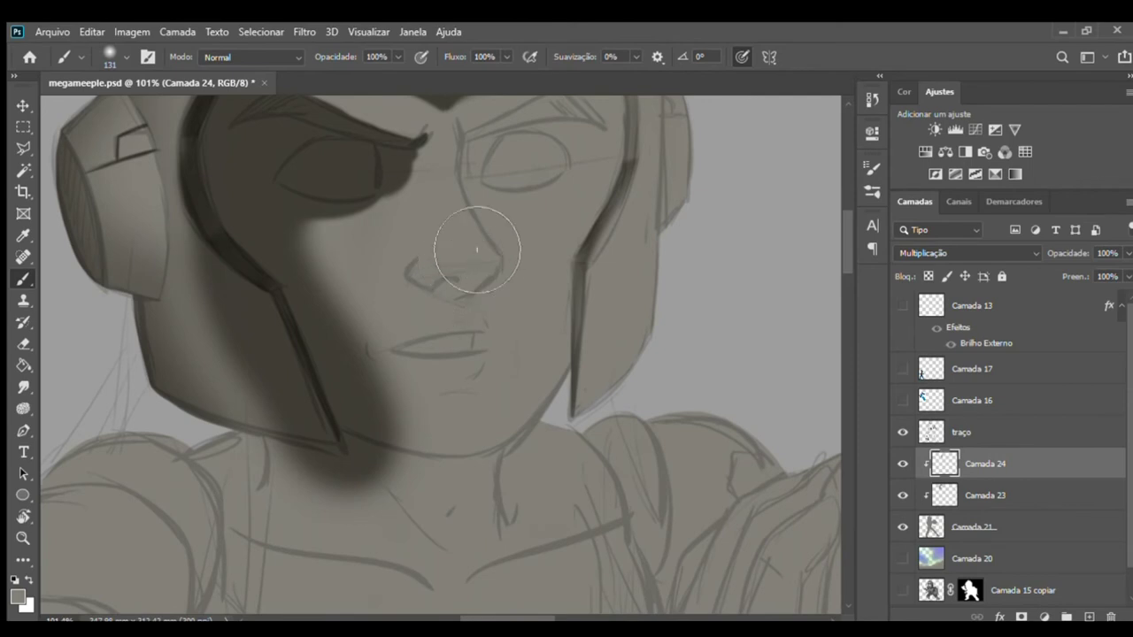
- Paint a solid dark shadow down the nose side and beneath it
{"action": "left_click_drag", "start_coordinate": [421, 168], "coordinate": [455, 245]}
{"action": "mouse_move", "coordinate": [483, 283]}
{"action": "left_mouse_down"}
{"action": "mouse_move", "coordinate": [481, 240]}
{"action": "mouse_move", "coordinate": [460, 221]}
{"action": "mouse_move", "coordinate": [455, 266]}
{"action": "mouse_move", "coordinate": [449, 196]}
{"action": "mouse_move", "coordinate": [432, 202]}
{"action": "mouse_move", "coordinate": [426, 228]}
{"action": "mouse_move", "coordinate": [453, 232]}
{"action": "left_mouse_up"}
{"action": "mouse_move", "coordinate": [463, 286]}
{"action": "left_mouse_down"}
{"action": "mouse_move", "coordinate": [445, 293]}
{"action": "mouse_move", "coordinate": [496, 318]}
{"action": "mouse_move", "coordinate": [523, 309]}
{"action": "mouse_move", "coordinate": [497, 325]}
{"action": "mouse_move", "coordinate": [443, 316]}
{"action": "mouse_move", "coordinate": [443, 253]}
{"action": "mouse_move", "coordinate": [447, 289]}
{"action": "mouse_move", "coordinate": [413, 349]}
{"action": "left_mouse_up"}
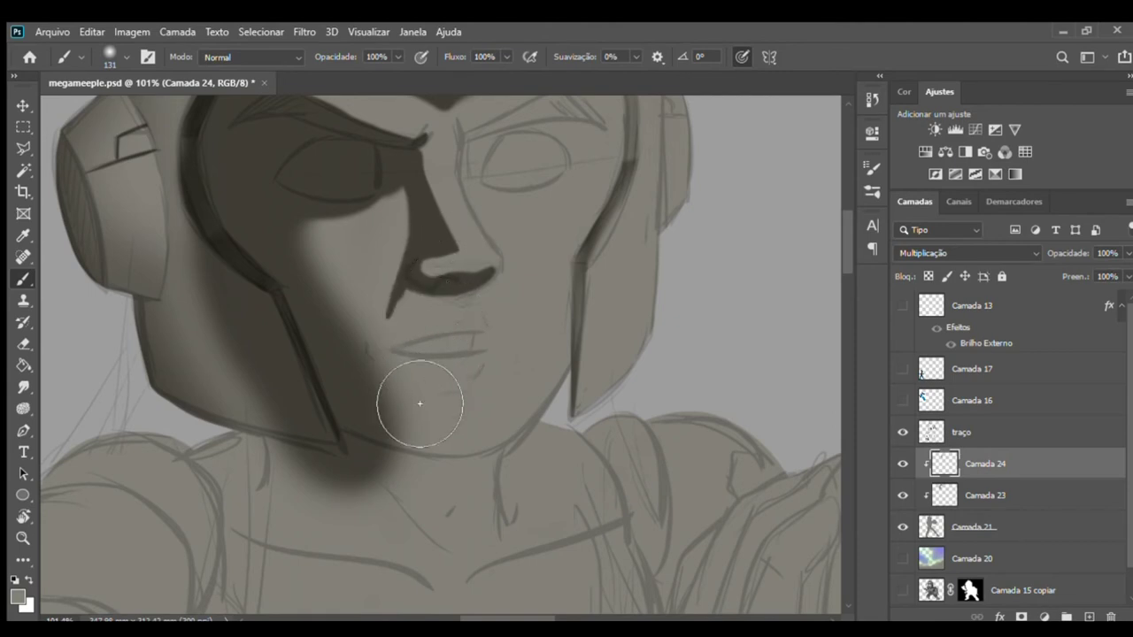
- Reshape the nostril shadow, then darken and lengthen the right eyebrow
{"action": "mouse_move", "coordinate": [413, 398]}
{"action": "left_mouse_down"}
{"action": "mouse_move", "coordinate": [467, 380]}
{"action": "mouse_move", "coordinate": [442, 390]}
{"action": "mouse_move", "coordinate": [515, 331]}
{"action": "mouse_move", "coordinate": [463, 331]}
{"action": "left_mouse_up"}
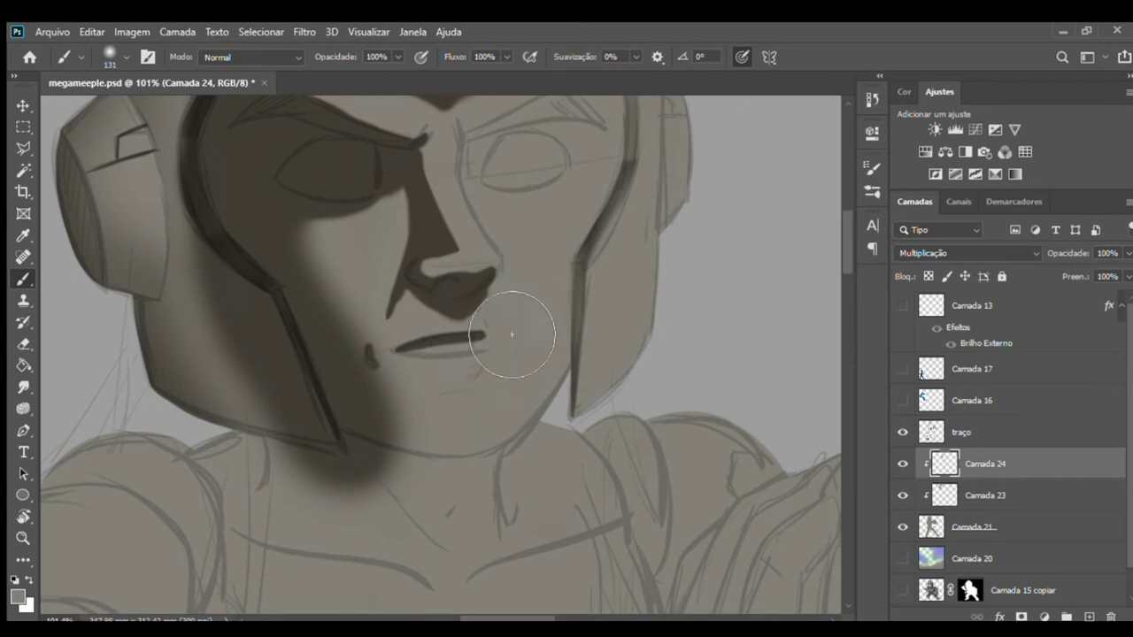
{"action": "left_click_drag", "start_coordinate": [509, 245], "coordinate": [485, 295]}
{"action": "mouse_move", "coordinate": [442, 223]}
{"action": "left_mouse_down"}
{"action": "mouse_move", "coordinate": [445, 193]}
{"action": "mouse_move", "coordinate": [491, 180]}
{"action": "left_mouse_up"}
{"action": "mouse_move", "coordinate": [442, 221]}
{"action": "left_mouse_down"}
{"action": "mouse_move", "coordinate": [447, 191]}
{"action": "mouse_move", "coordinate": [529, 153]}
{"action": "mouse_move", "coordinate": [558, 150]}
{"action": "mouse_move", "coordinate": [571, 170]}
{"action": "left_mouse_up"}
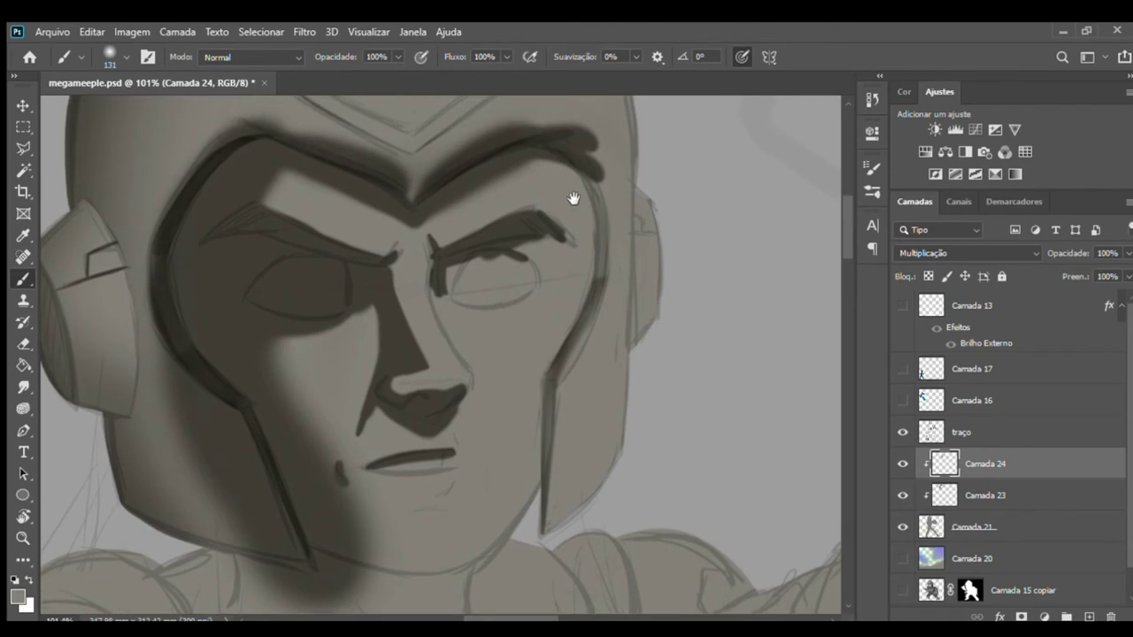
{"action": "scroll", "coordinate": [576, 197], "scroll_direction": "up", "scroll_amount": 5}
- Add a dark stroke along the helmet edge and shade under the right eye
{"action": "mouse_move", "coordinate": [598, 292]}
{"action": "left_mouse_down"}
{"action": "mouse_move", "coordinate": [577, 208]}
{"action": "mouse_move", "coordinate": [616, 319]}
{"action": "mouse_move", "coordinate": [602, 394]}
{"action": "mouse_move", "coordinate": [615, 324]}
{"action": "mouse_move", "coordinate": [625, 423]}
{"action": "left_mouse_up"}
{"action": "mouse_move", "coordinate": [607, 341]}
{"action": "left_mouse_down"}
{"action": "mouse_move", "coordinate": [612, 235]}
{"action": "mouse_move", "coordinate": [518, 241]}
{"action": "left_mouse_up"}
{"action": "mouse_move", "coordinate": [514, 298]}
{"action": "left_mouse_down"}
{"action": "mouse_move", "coordinate": [505, 257]}
{"action": "mouse_move", "coordinate": [584, 248]}
{"action": "mouse_move", "coordinate": [509, 260]}
{"action": "mouse_move", "coordinate": [499, 279]}
{"action": "left_mouse_up"}
- Shade beneath the lower lip and along the chin, and thicken the lower lip
{"action": "left_click_drag", "start_coordinate": [496, 326], "coordinate": [501, 225]}
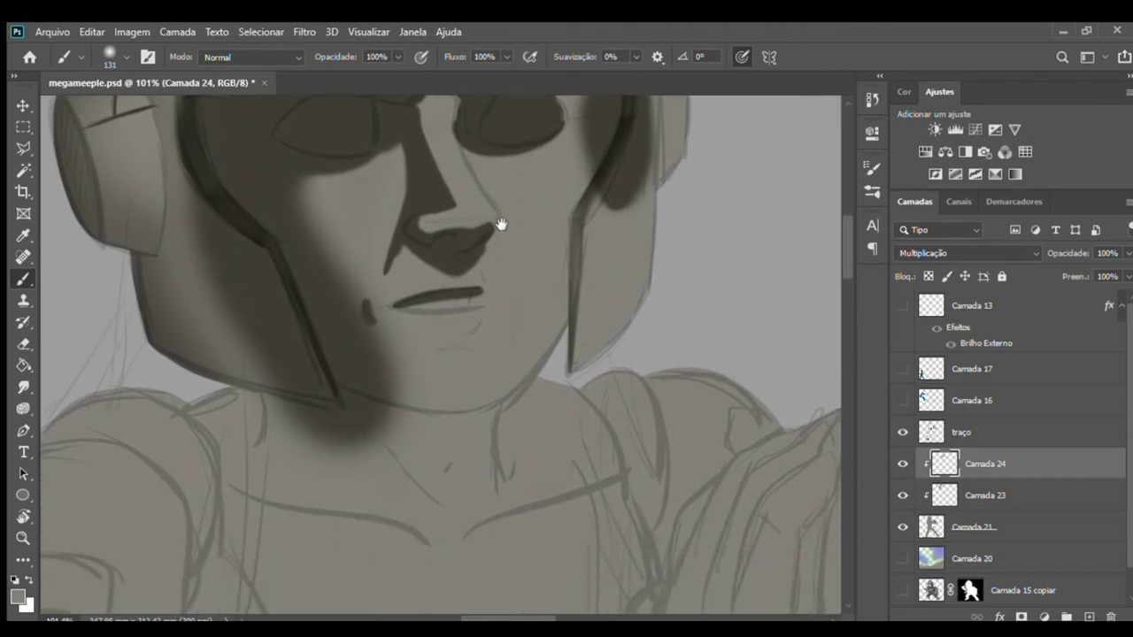
{"action": "left_click_drag", "start_coordinate": [390, 329], "coordinate": [473, 343]}
{"action": "mouse_move", "coordinate": [393, 373]}
{"action": "left_mouse_down"}
{"action": "mouse_move", "coordinate": [496, 417]}
{"action": "mouse_move", "coordinate": [398, 397]}
{"action": "mouse_move", "coordinate": [448, 384]}
{"action": "mouse_move", "coordinate": [413, 284]}
{"action": "mouse_move", "coordinate": [443, 240]}
{"action": "mouse_move", "coordinate": [437, 316]}
{"action": "mouse_move", "coordinate": [404, 342]}
{"action": "mouse_move", "coordinate": [461, 345]}
{"action": "mouse_move", "coordinate": [436, 342]}
{"action": "left_mouse_up"}
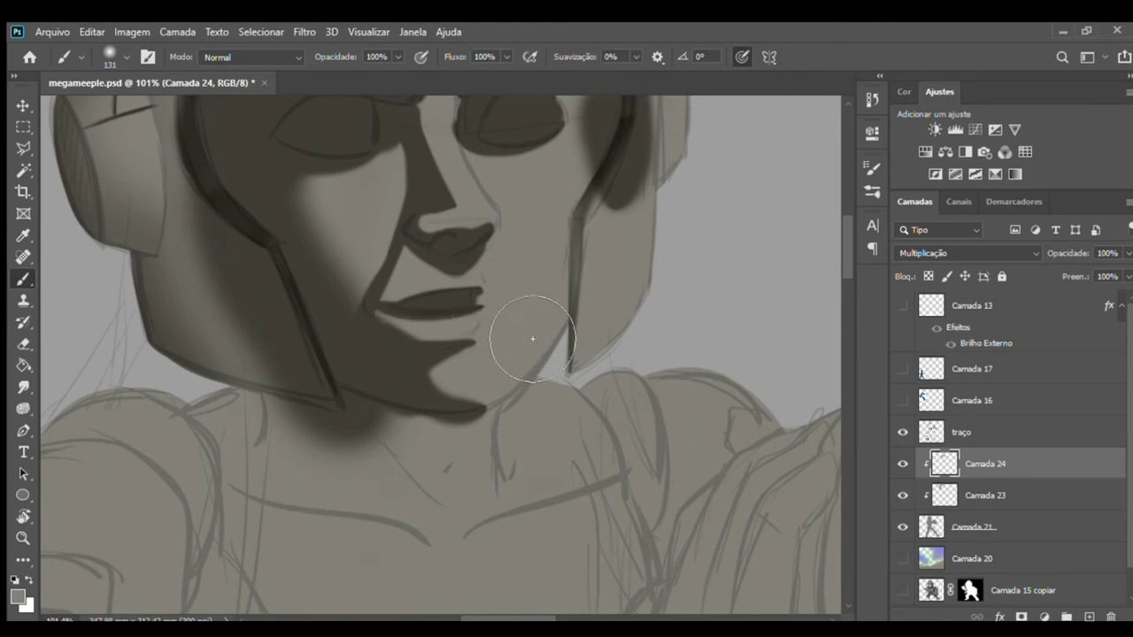
{"action": "mouse_move", "coordinate": [488, 378]}
{"action": "left_mouse_down"}
{"action": "mouse_move", "coordinate": [419, 326]}
{"action": "mouse_move", "coordinate": [404, 379]}
{"action": "left_mouse_up"}
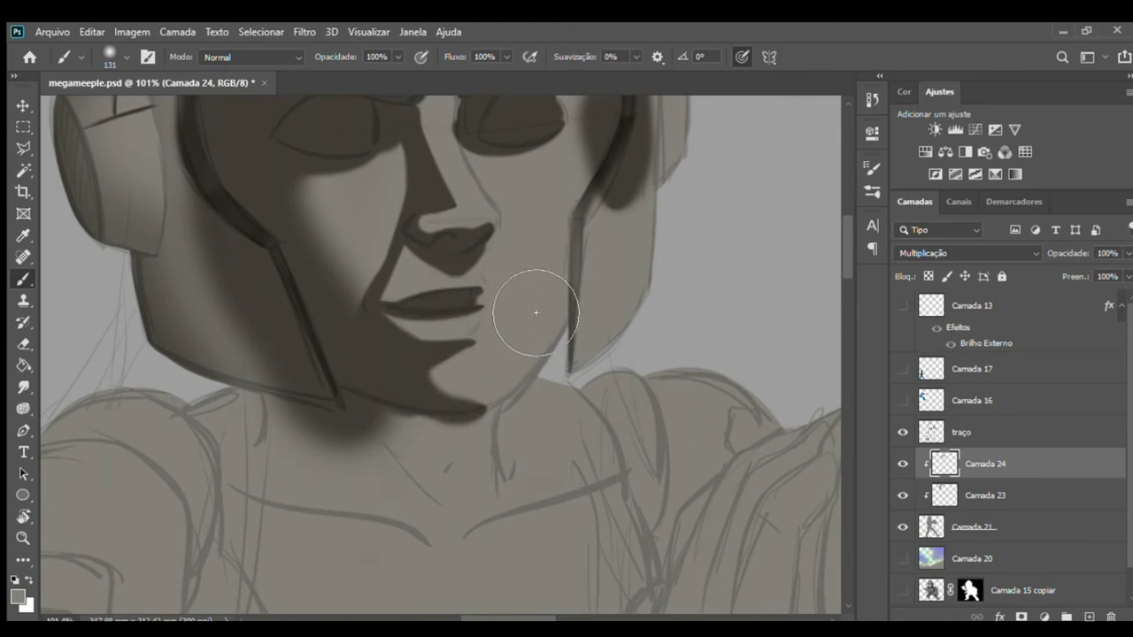
- Crisp the right jaw line and repaint the darker shadow under the chin
{"action": "left_click_drag", "start_coordinate": [602, 304], "coordinate": [585, 431]}
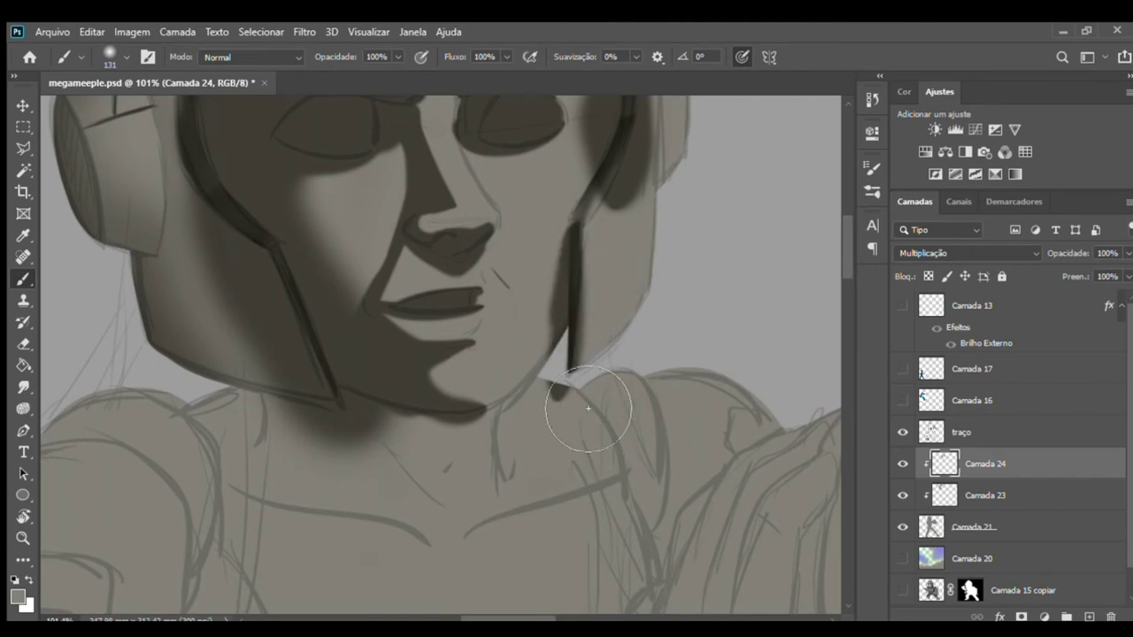
{"action": "left_click_drag", "start_coordinate": [598, 367], "coordinate": [573, 332]}
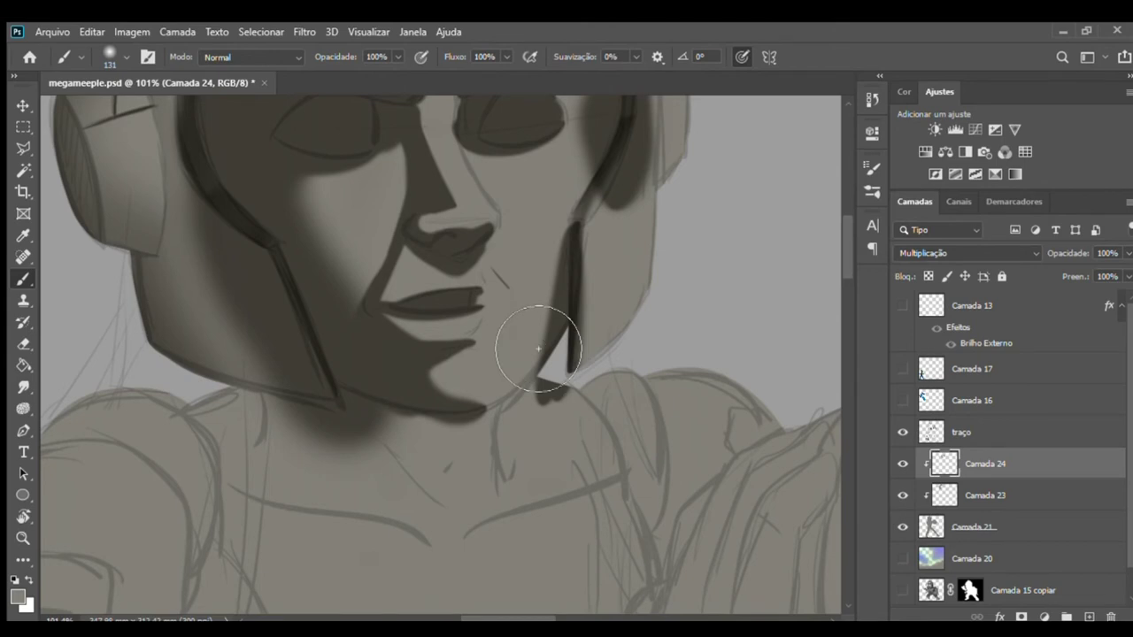
{"action": "left_click_drag", "start_coordinate": [486, 256], "coordinate": [512, 294]}
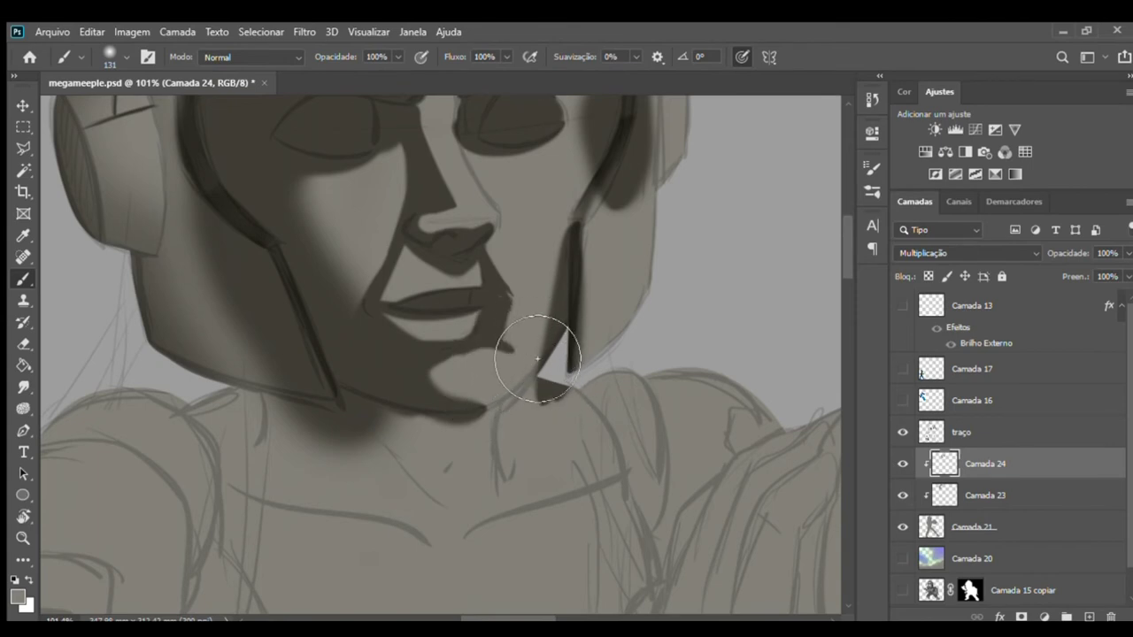
{"action": "left_click_drag", "start_coordinate": [567, 356], "coordinate": [551, 356]}
{"action": "left_click_drag", "start_coordinate": [482, 404], "coordinate": [576, 394]}
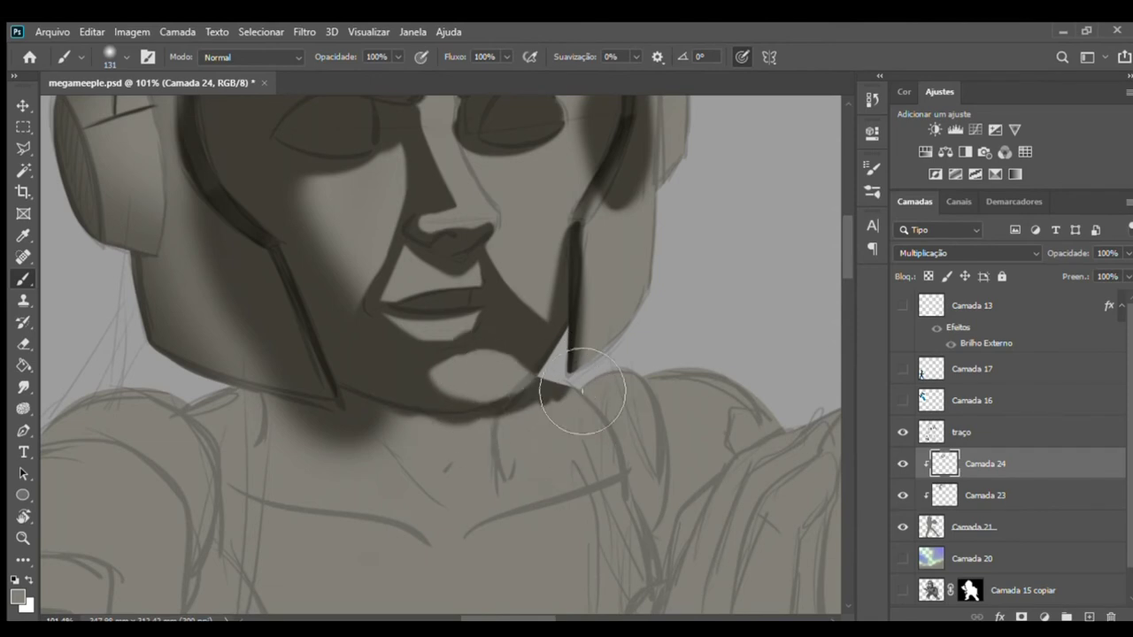
{"action": "mouse_move", "coordinate": [543, 442]}
{"action": "left_mouse_down"}
{"action": "mouse_move", "coordinate": [564, 331]}
{"action": "mouse_move", "coordinate": [610, 277]}
{"action": "left_mouse_up"}
- Zoom to about 104% and pan to centre the face
{"action": "scroll", "coordinate": [577, 291], "scroll_direction": "up", "scroll_amount": 2}
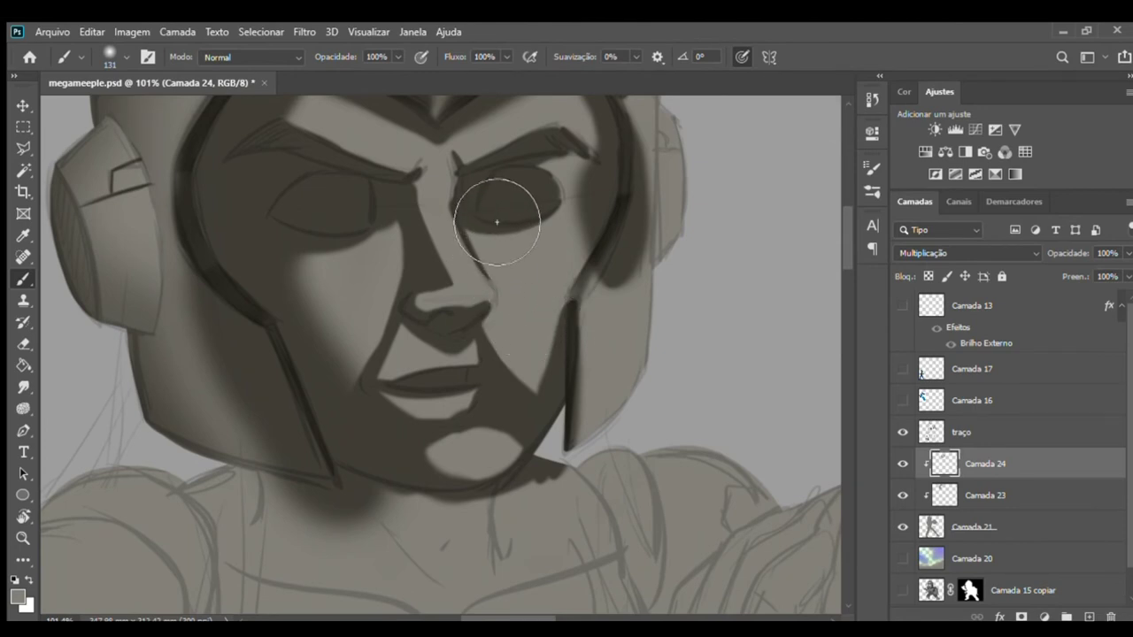
{"action": "key", "text": "z"}
{"action": "left_click", "coordinate": [505, 283], "text": "alt"}
{"action": "left_click_drag", "start_coordinate": [506, 283], "coordinate": [555, 277]}
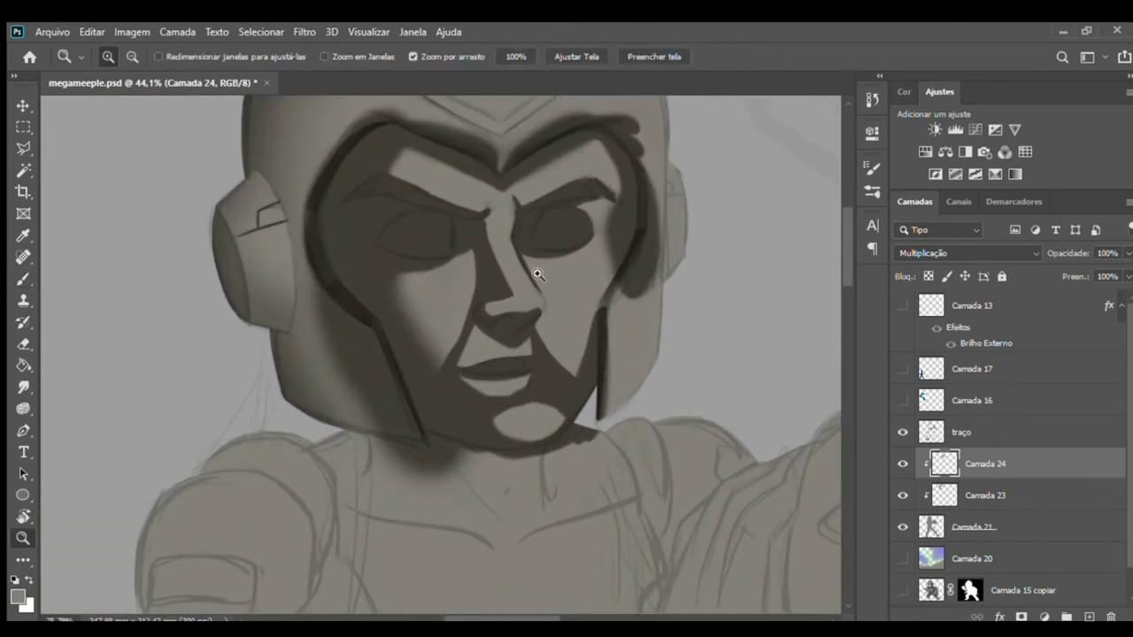
{"action": "left_click_drag", "start_coordinate": [496, 227], "coordinate": [472, 273]}
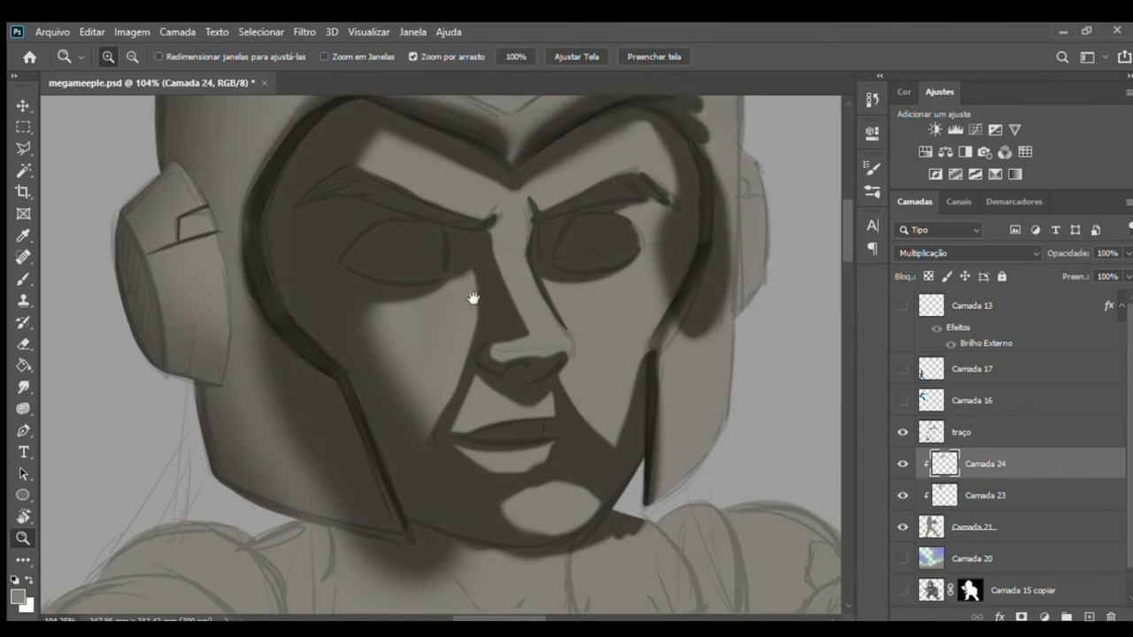
- Erase shading along the upper helmet edge with the helmet shape loaded as a selection
{"action": "key", "text": "e"}
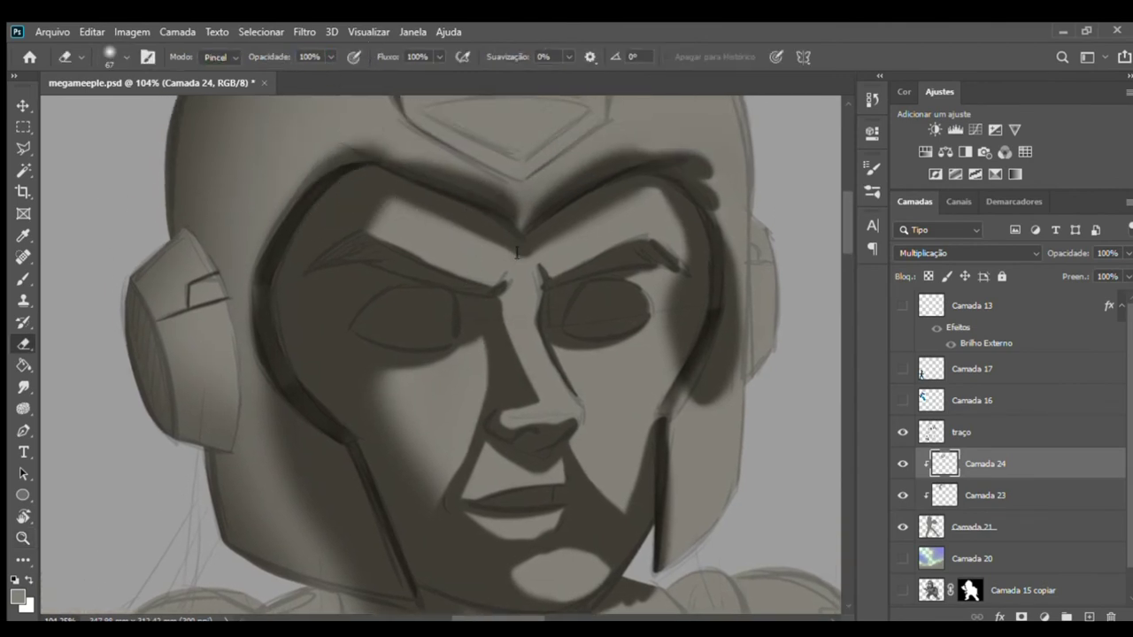
{"action": "mouse_move", "coordinate": [354, 239]}
{"action": "left_mouse_down"}
{"action": "mouse_move", "coordinate": [304, 190]}
{"action": "mouse_move", "coordinate": [314, 203]}
{"action": "mouse_move", "coordinate": [375, 163]}
{"action": "mouse_move", "coordinate": [385, 169]}
{"action": "mouse_move", "coordinate": [316, 197]}
{"action": "mouse_move", "coordinate": [272, 308]}
{"action": "left_mouse_up"}
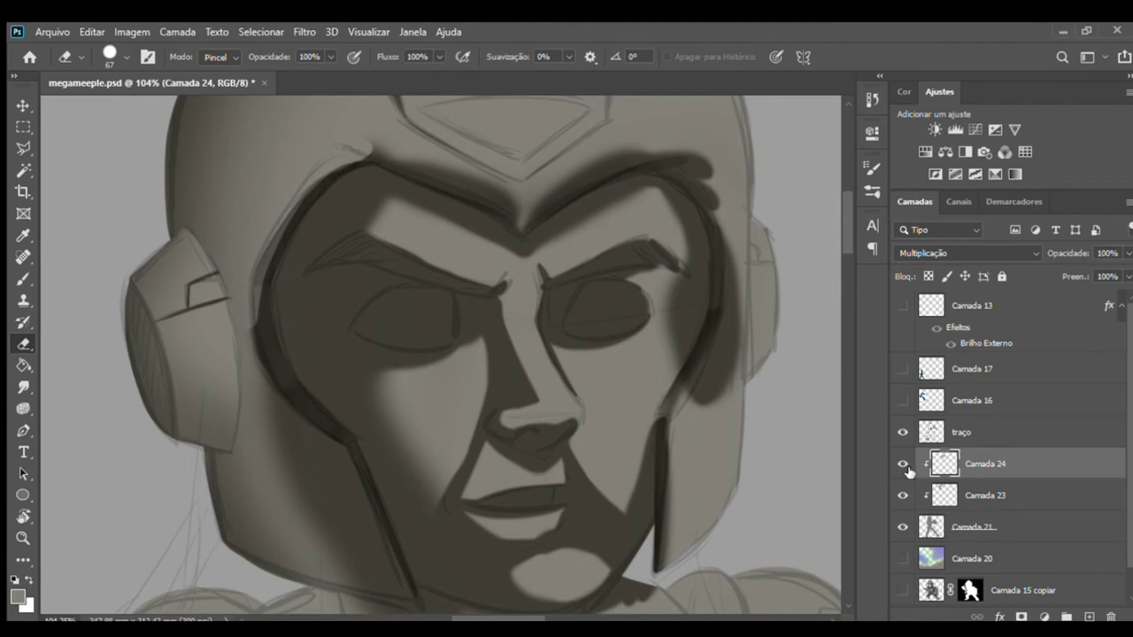
{"action": "key", "text": "ctrl+h"}
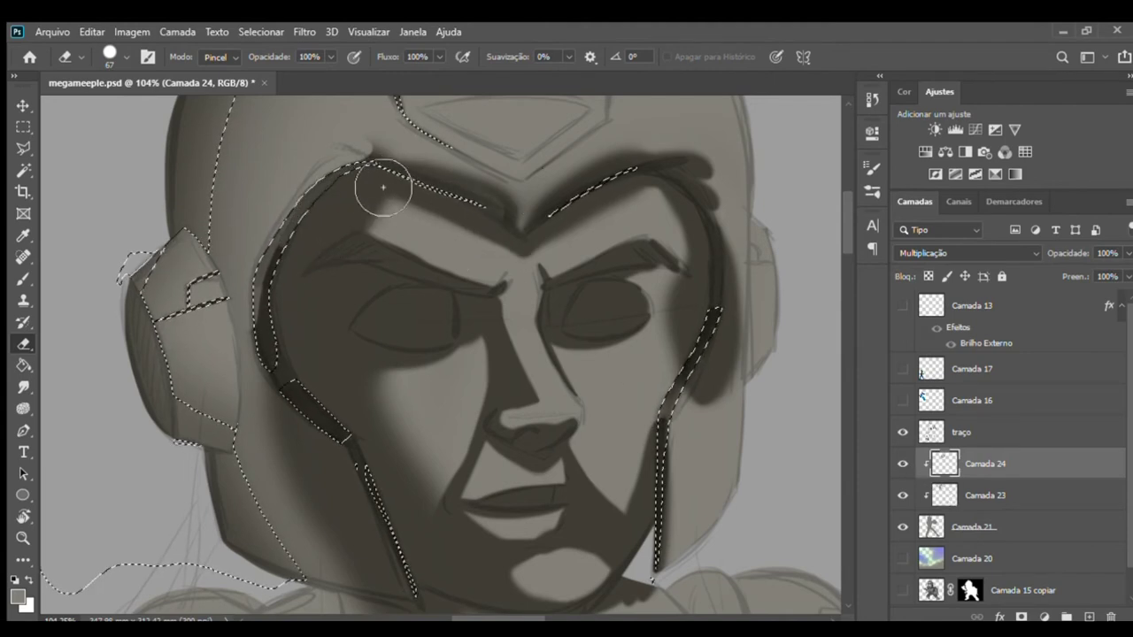
{"action": "left_click_drag", "start_coordinate": [326, 230], "coordinate": [278, 346]}
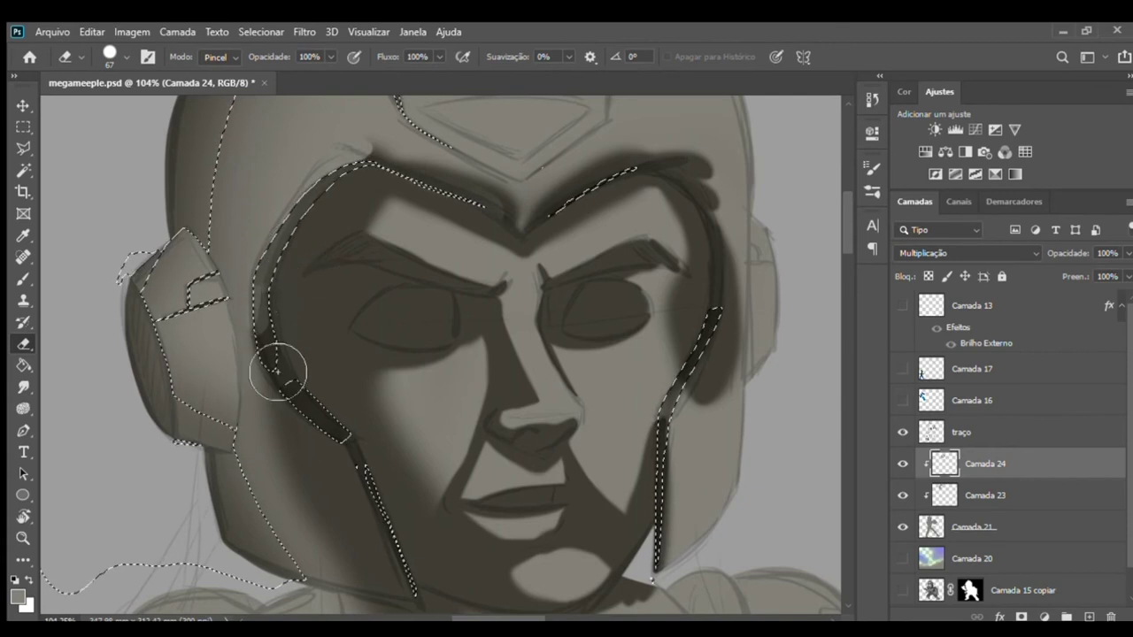
{"action": "mouse_move", "coordinate": [309, 383]}
{"action": "left_mouse_down"}
{"action": "mouse_move", "coordinate": [284, 354]}
{"action": "mouse_move", "coordinate": [309, 412]}
{"action": "left_mouse_up"}
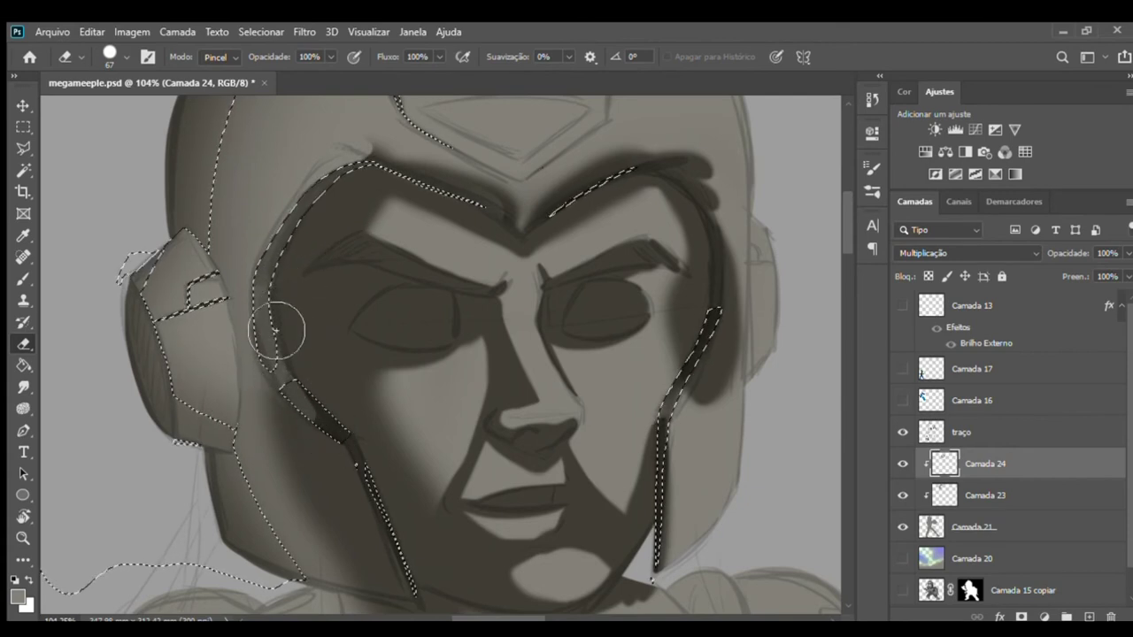
- Lighten the helmet's inner edge strip down to the chin and on the right side
{"action": "mouse_move", "coordinate": [290, 328]}
{"action": "left_mouse_down"}
{"action": "mouse_move", "coordinate": [313, 385]}
{"action": "mouse_move", "coordinate": [298, 404]}
{"action": "mouse_move", "coordinate": [349, 451]}
{"action": "mouse_move", "coordinate": [316, 410]}
{"action": "left_mouse_up"}
{"action": "left_click_drag", "start_coordinate": [288, 368], "coordinate": [307, 407]}
{"action": "left_click_drag", "start_coordinate": [343, 469], "coordinate": [364, 460]}
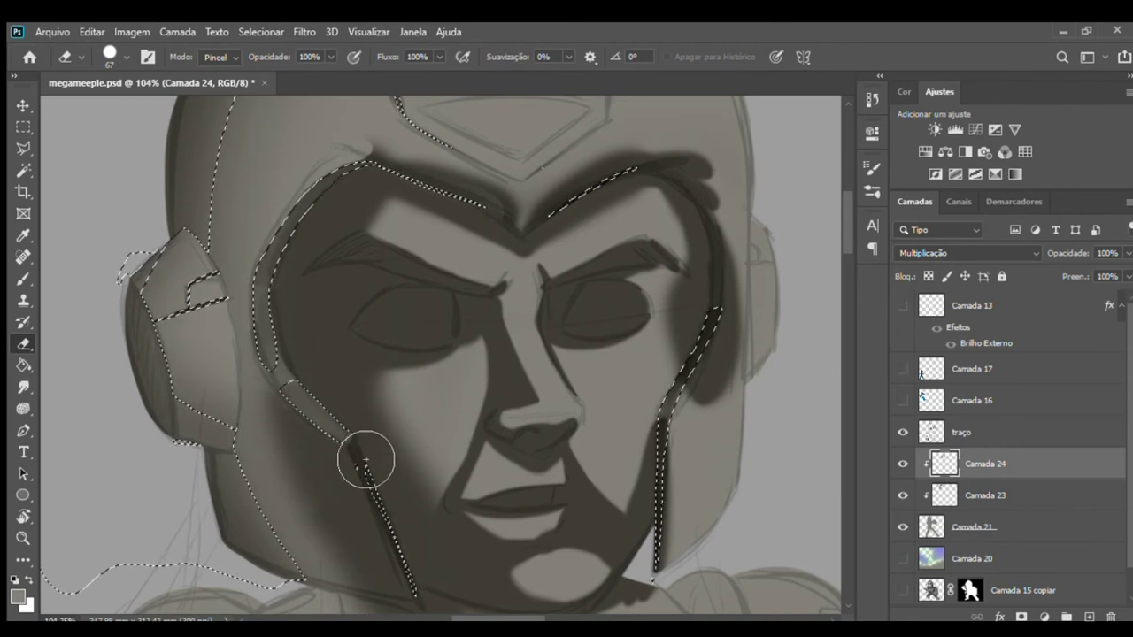
{"action": "left_click_drag", "start_coordinate": [370, 469], "coordinate": [413, 581]}
{"action": "mouse_move", "coordinate": [696, 455]}
{"action": "left_mouse_down"}
{"action": "mouse_move", "coordinate": [690, 505]}
{"action": "mouse_move", "coordinate": [696, 421]}
{"action": "left_mouse_up"}
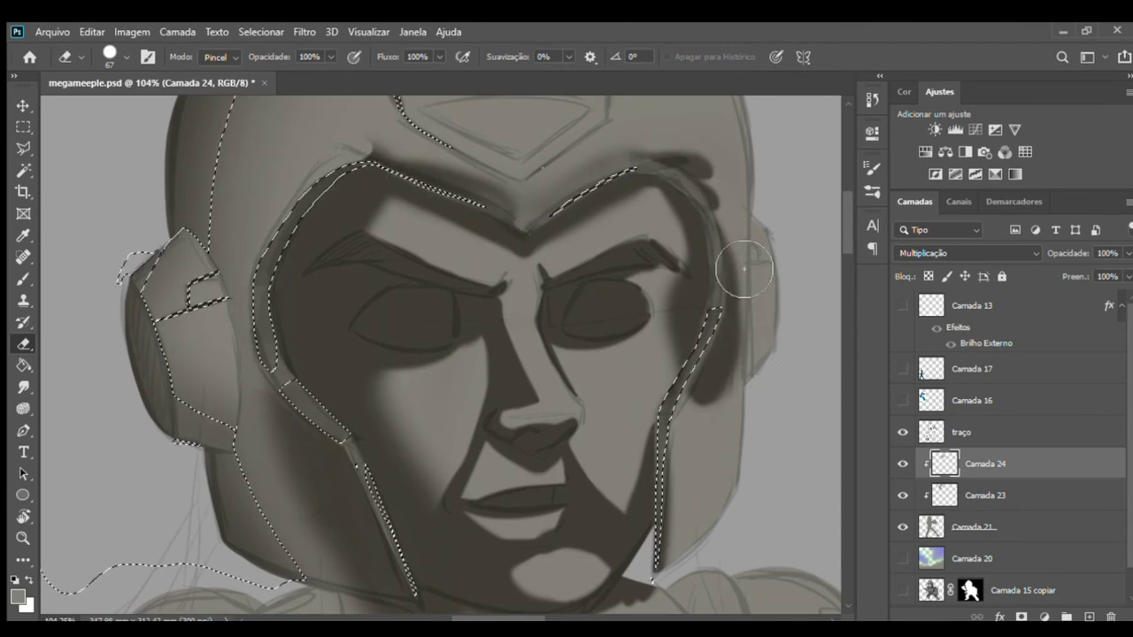
- Erase most of the under-chin shadow and lighten the lower jaw edge
{"action": "scroll", "coordinate": [748, 254], "scroll_direction": "down", "scroll_amount": 3}
{"action": "scroll", "coordinate": [652, 309], "scroll_direction": "down", "scroll_amount": 1}
{"action": "mouse_move", "coordinate": [394, 443]}
{"action": "left_mouse_down"}
{"action": "mouse_move", "coordinate": [392, 463]}
{"action": "mouse_move", "coordinate": [461, 505]}
{"action": "mouse_move", "coordinate": [410, 468]}
{"action": "mouse_move", "coordinate": [493, 486]}
{"action": "mouse_move", "coordinate": [433, 445]}
{"action": "mouse_move", "coordinate": [506, 472]}
{"action": "mouse_move", "coordinate": [468, 531]}
{"action": "mouse_move", "coordinate": [354, 366]}
{"action": "left_mouse_up"}
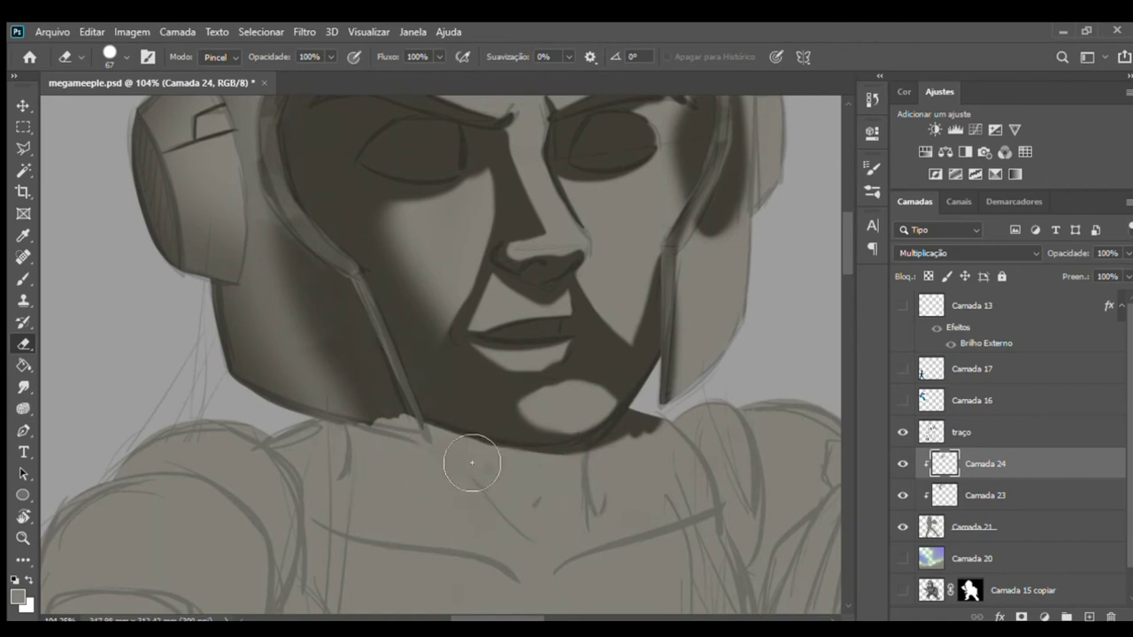
{"action": "left_click_drag", "start_coordinate": [437, 438], "coordinate": [612, 447]}
{"action": "left_click_drag", "start_coordinate": [443, 455], "coordinate": [644, 448]}
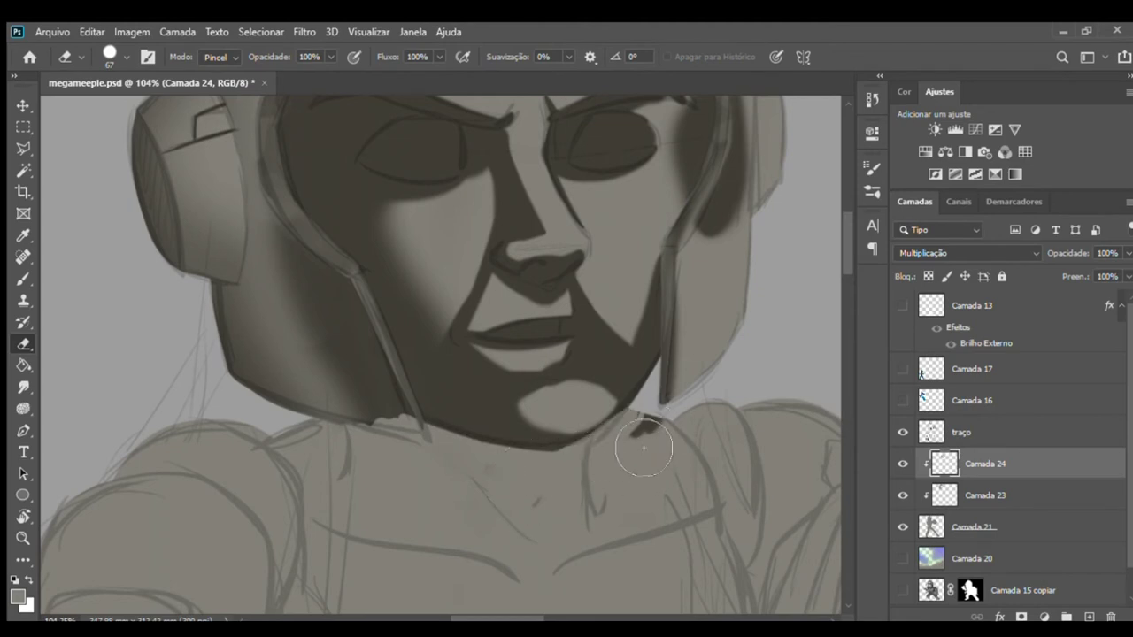
{"action": "key", "text": "z"}
{"action": "left_click", "coordinate": [642, 438]}
- At 250% zoom, erase the leftover jaw-neck shadow, then zoom out to 177%
{"action": "left_click", "coordinate": [572, 348]}
{"action": "key", "text": "b"}
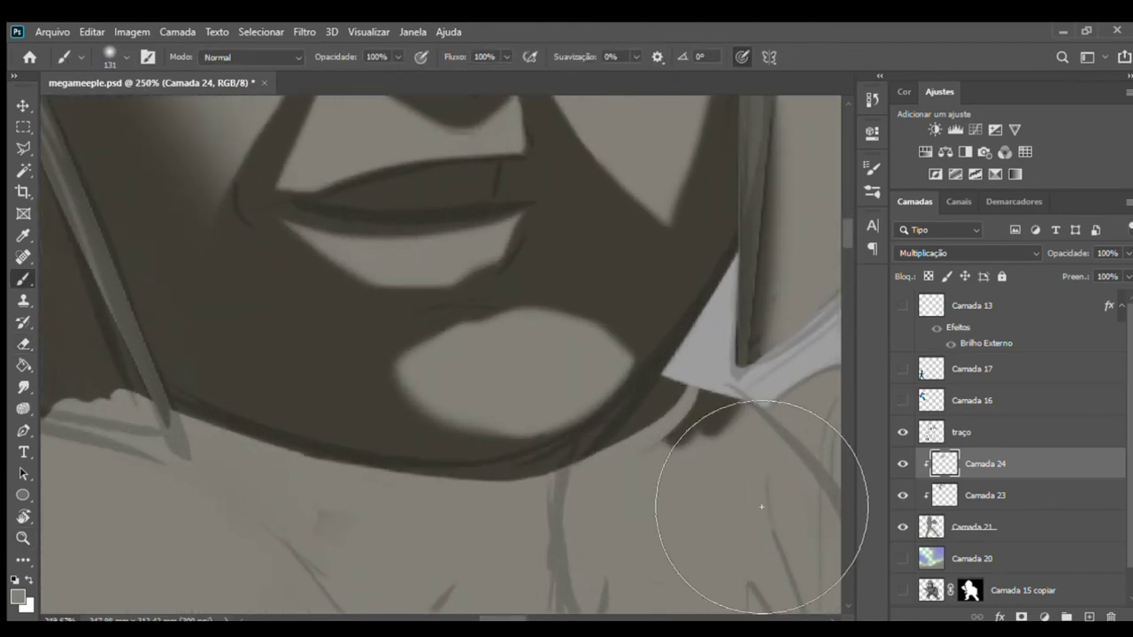
{"action": "key", "text": "e"}
{"action": "mouse_move", "coordinate": [642, 438]}
{"action": "left_mouse_down"}
{"action": "mouse_move", "coordinate": [682, 510]}
{"action": "mouse_move", "coordinate": [795, 495]}
{"action": "mouse_move", "coordinate": [645, 551]}
{"action": "mouse_move", "coordinate": [715, 456]}
{"action": "mouse_move", "coordinate": [480, 534]}
{"action": "mouse_move", "coordinate": [343, 511]}
{"action": "mouse_move", "coordinate": [708, 518]}
{"action": "mouse_move", "coordinate": [476, 544]}
{"action": "mouse_move", "coordinate": [549, 519]}
{"action": "mouse_move", "coordinate": [319, 509]}
{"action": "mouse_move", "coordinate": [690, 488]}
{"action": "mouse_move", "coordinate": [329, 514]}
{"action": "mouse_move", "coordinate": [255, 482]}
{"action": "mouse_move", "coordinate": [632, 511]}
{"action": "mouse_move", "coordinate": [683, 486]}
{"action": "mouse_move", "coordinate": [602, 536]}
{"action": "mouse_move", "coordinate": [732, 436]}
{"action": "left_mouse_up"}
{"action": "key", "text": "z"}
{"action": "left_click_drag", "start_coordinate": [574, 454], "coordinate": [481, 421]}
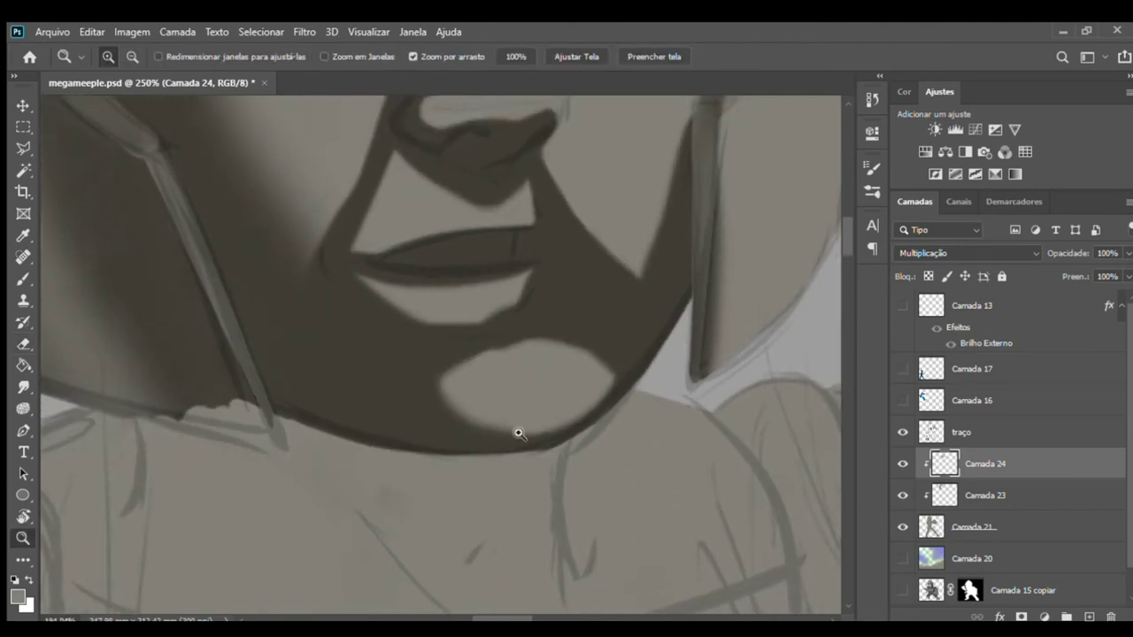
{"action": "left_click_drag", "start_coordinate": [239, 373], "coordinate": [291, 355]}
- Outline the face opening inside the helmet with the Polygonal Lasso
{"action": "key", "text": "l"}
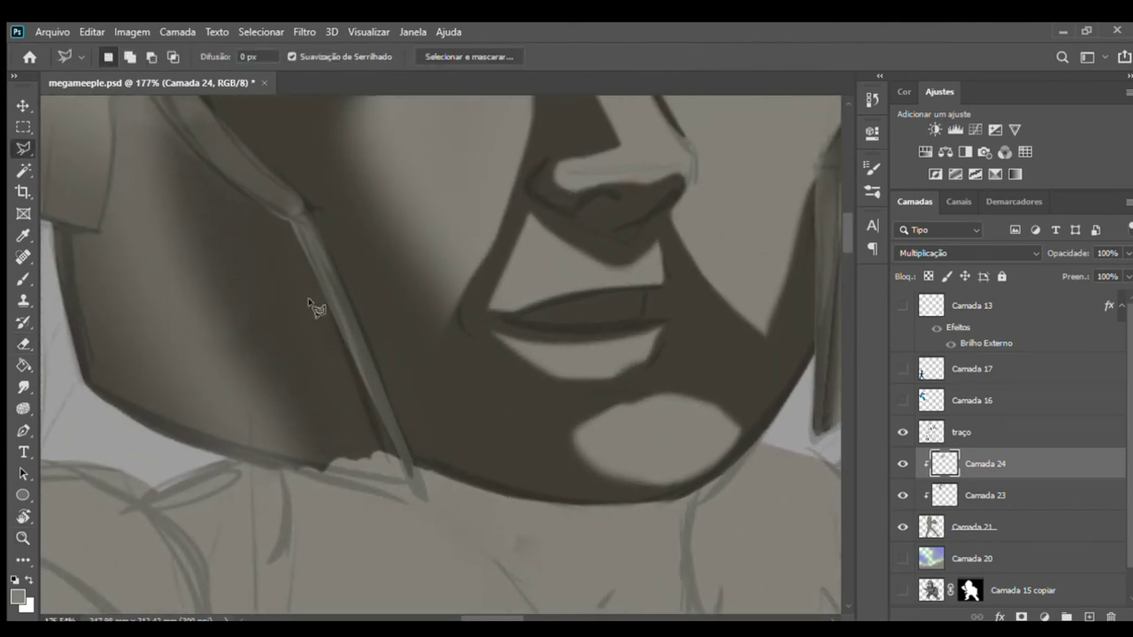
{"action": "left_click", "coordinate": [418, 495]}
{"action": "left_click_drag", "start_coordinate": [213, 170], "coordinate": [451, 321]}
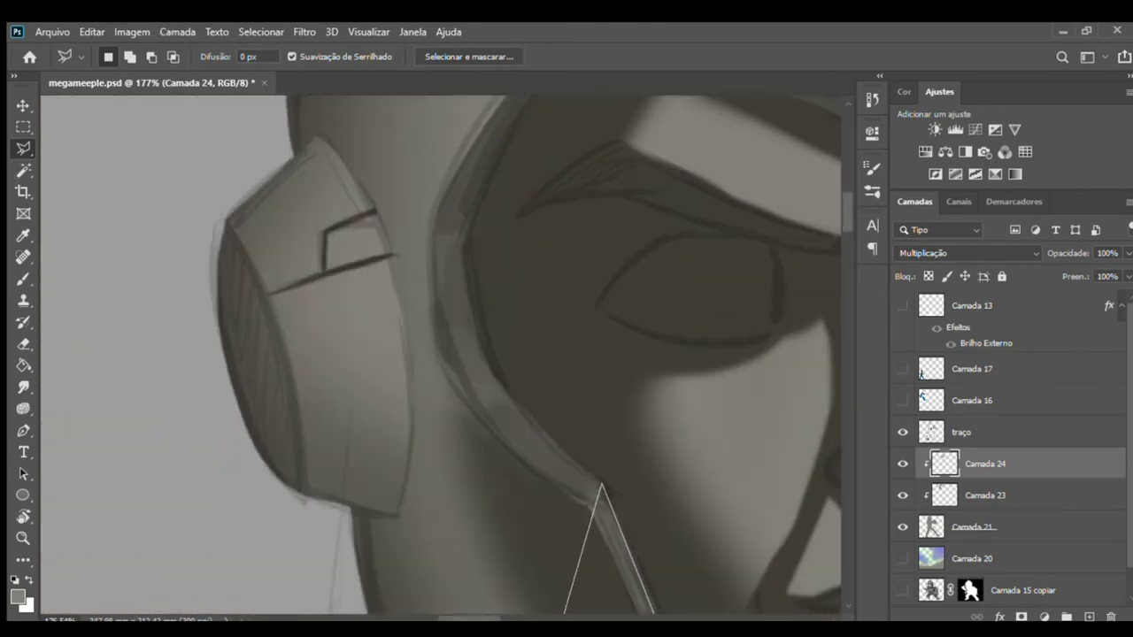
{"action": "scroll", "coordinate": [487, 301], "scroll_direction": "up", "scroll_amount": 5}
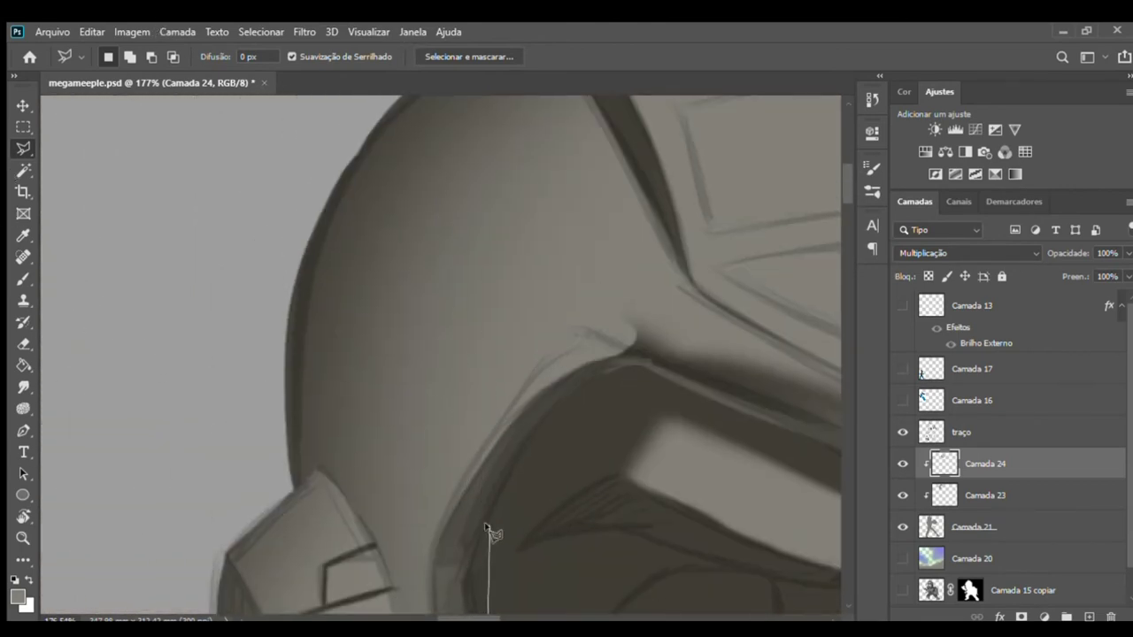
{"action": "left_click", "coordinate": [457, 561]}
{"action": "left_click", "coordinate": [525, 413]}
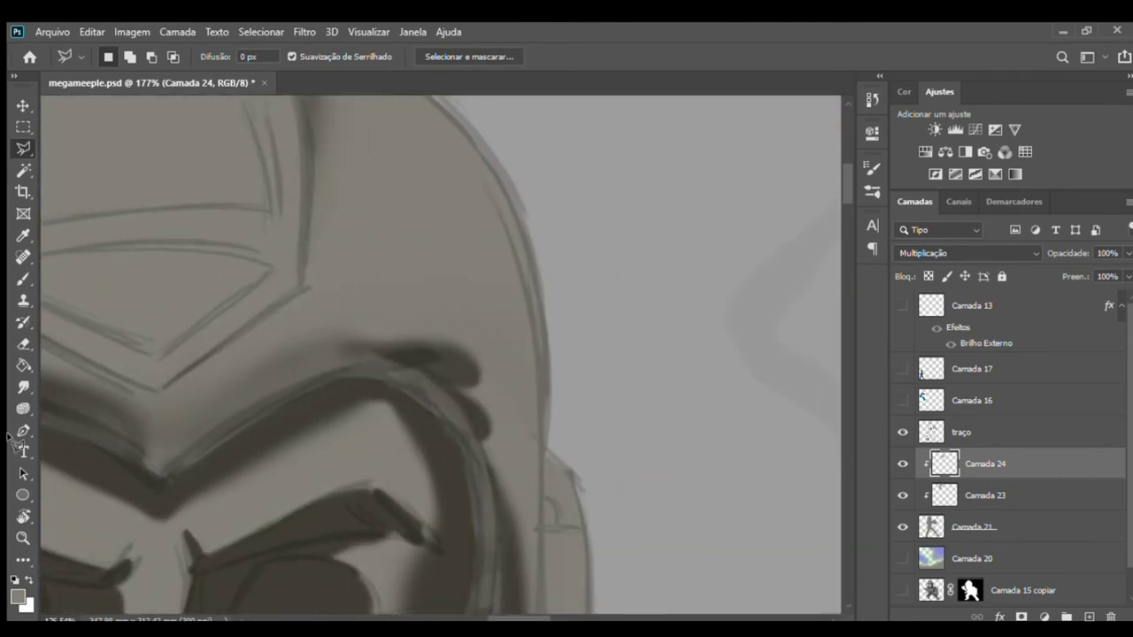
{"action": "left_click", "coordinate": [300, 478]}
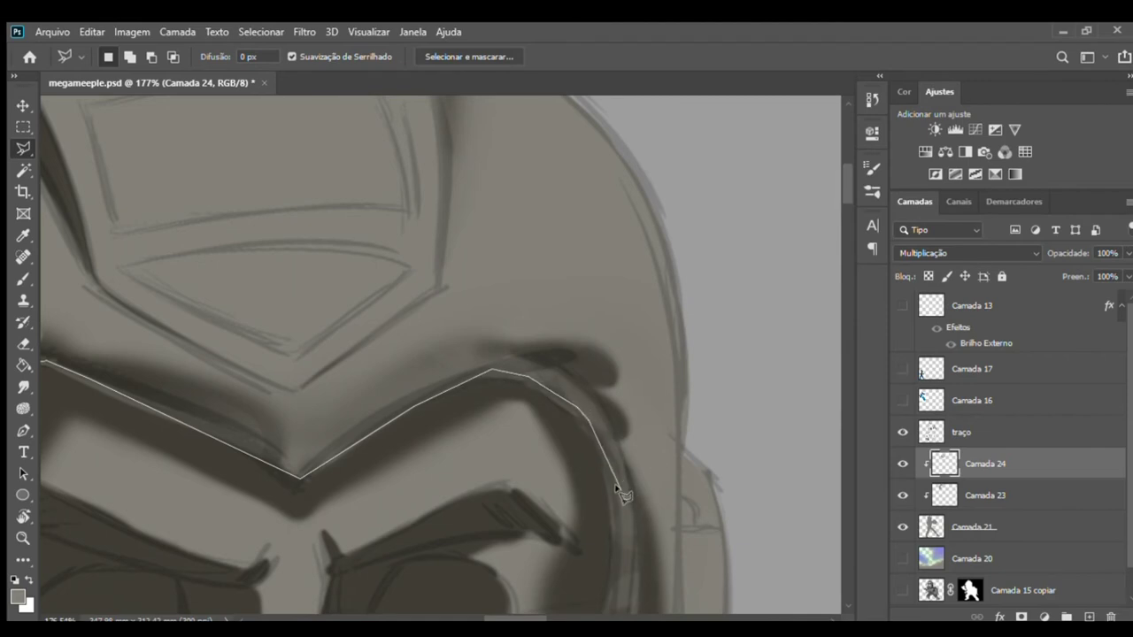
{"action": "scroll", "coordinate": [620, 575], "scroll_direction": "down", "scroll_amount": 5}
{"action": "scroll", "coordinate": [619, 173], "scroll_direction": "up", "scroll_amount": 2}
{"action": "left_click", "coordinate": [617, 210]}
{"action": "left_click", "coordinate": [521, 367]}
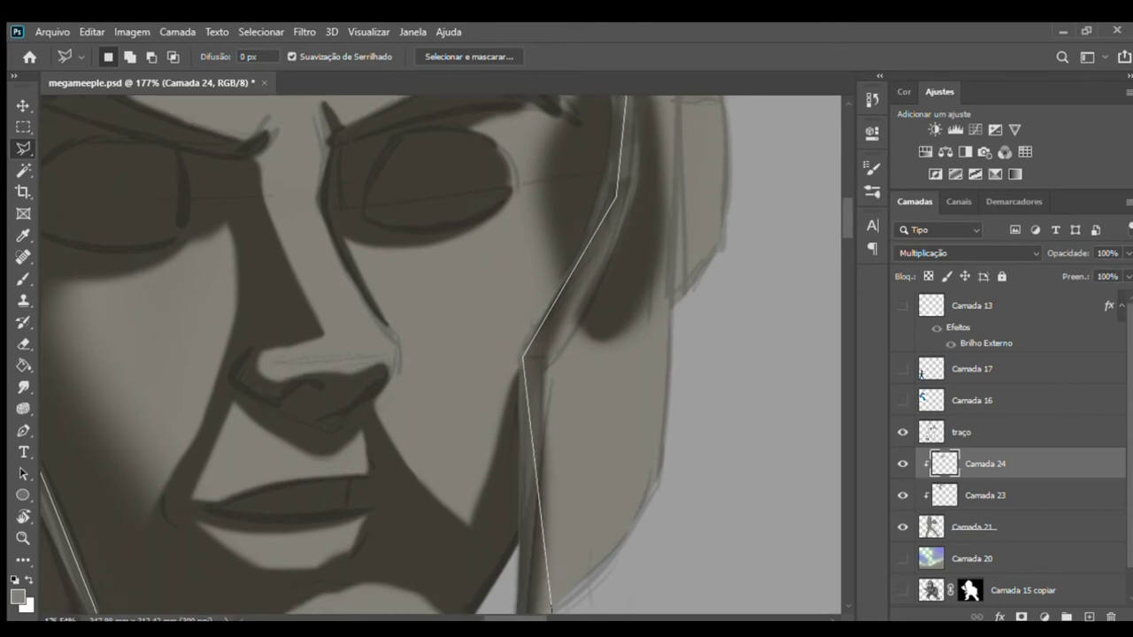
{"action": "scroll", "coordinate": [520, 367], "scroll_direction": "down", "scroll_amount": 5}
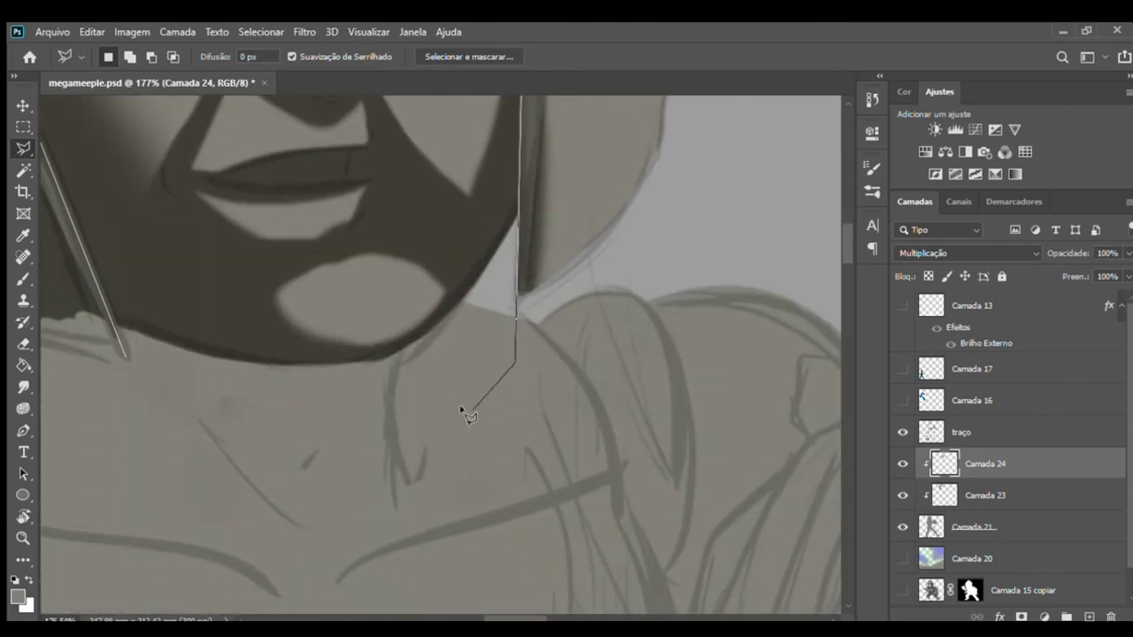
{"action": "left_click", "coordinate": [120, 342]}
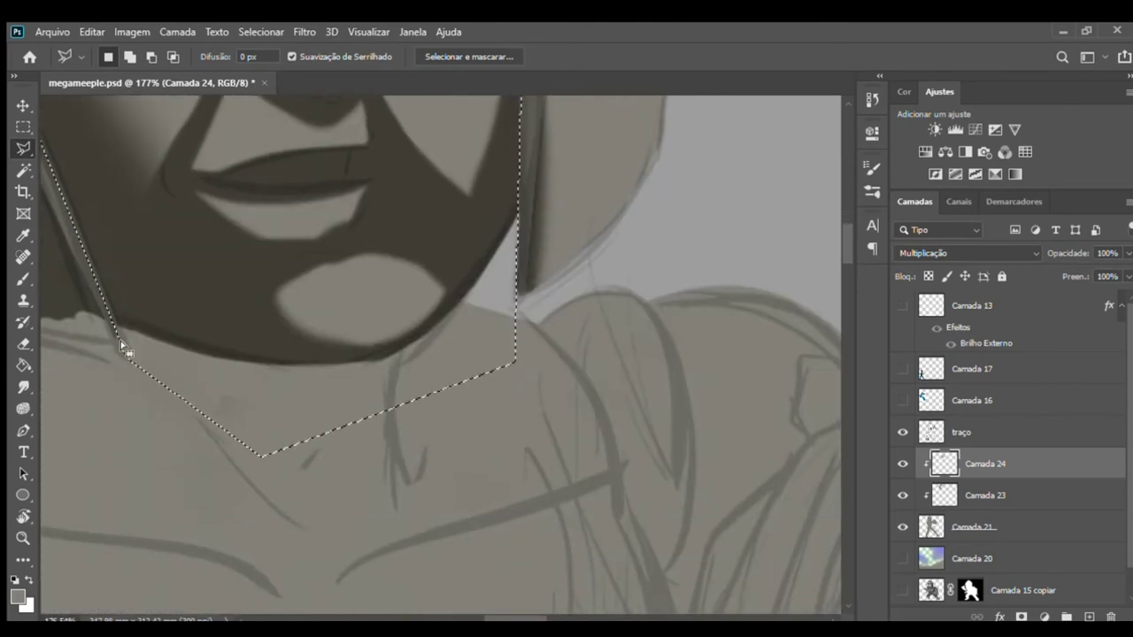
- Deselect the outline and hide the traço sketch layer
{"action": "scroll", "coordinate": [120, 342], "scroll_direction": "down", "scroll_amount": 2}
{"action": "scroll", "coordinate": [120, 342], "scroll_direction": "down", "scroll_amount": 4}
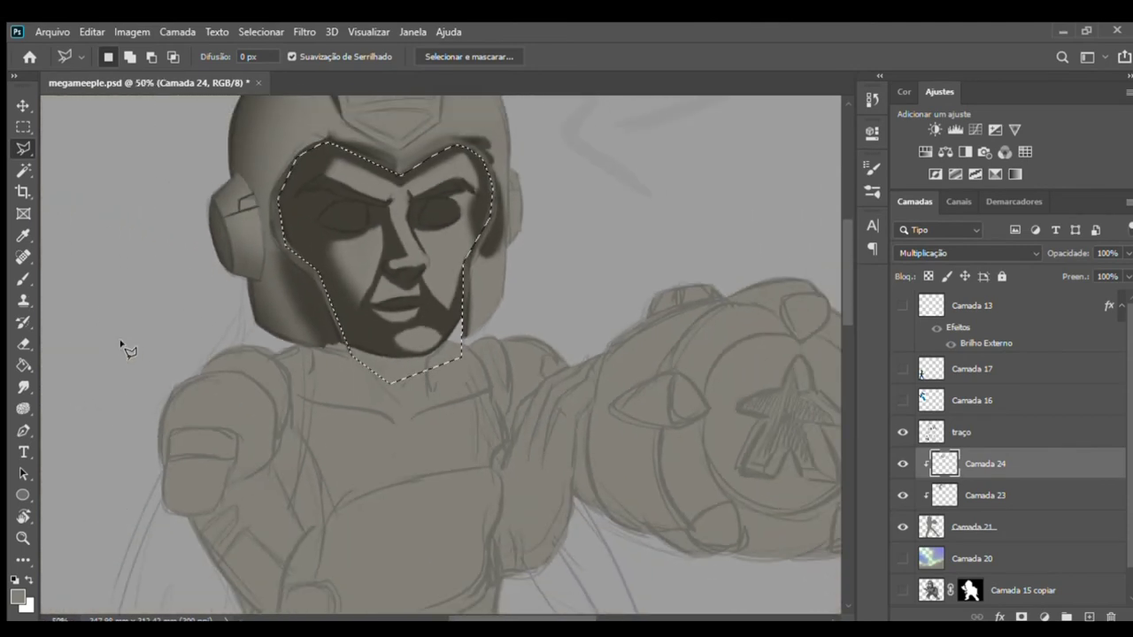
{"action": "left_click_drag", "start_coordinate": [531, 311], "coordinate": [554, 404]}
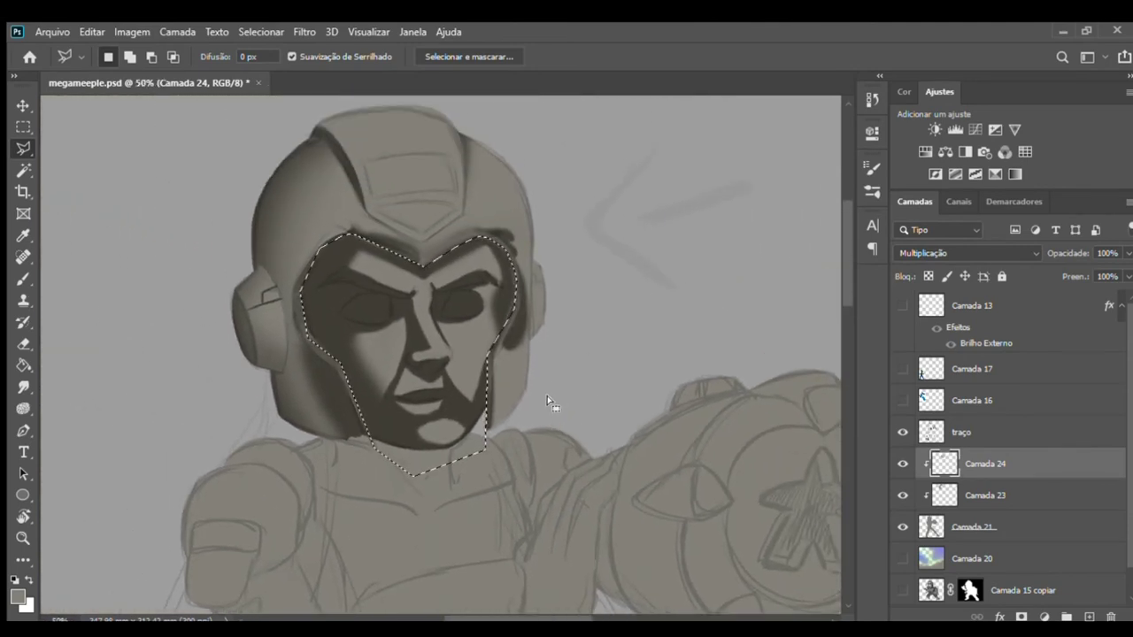
{"action": "key", "text": "ctrl+d"}
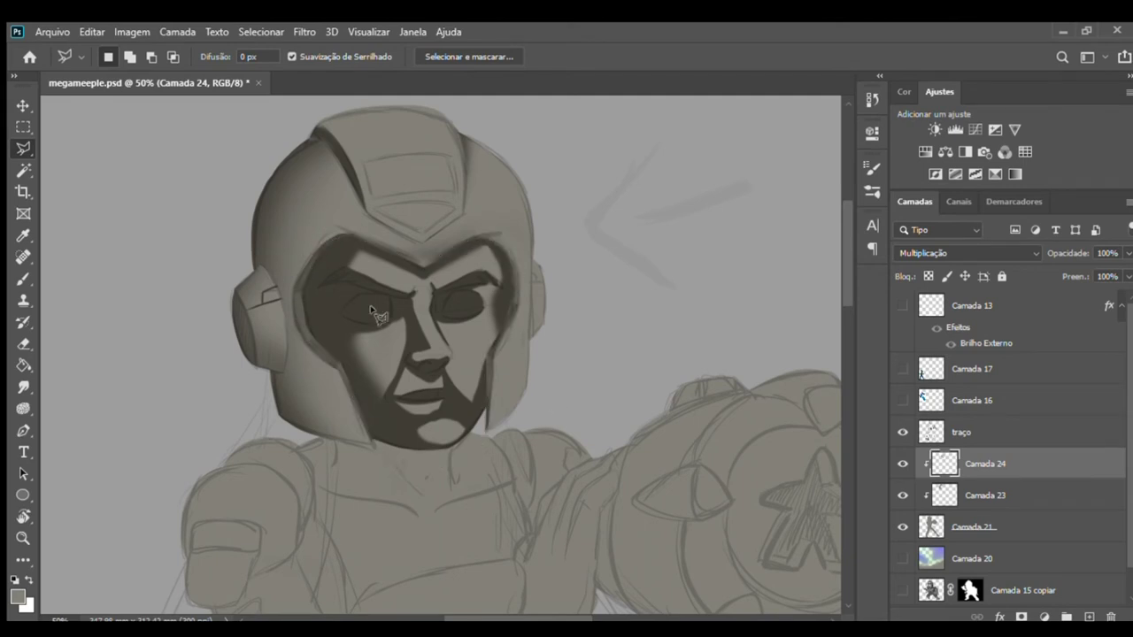
{"action": "left_click", "coordinate": [904, 433]}
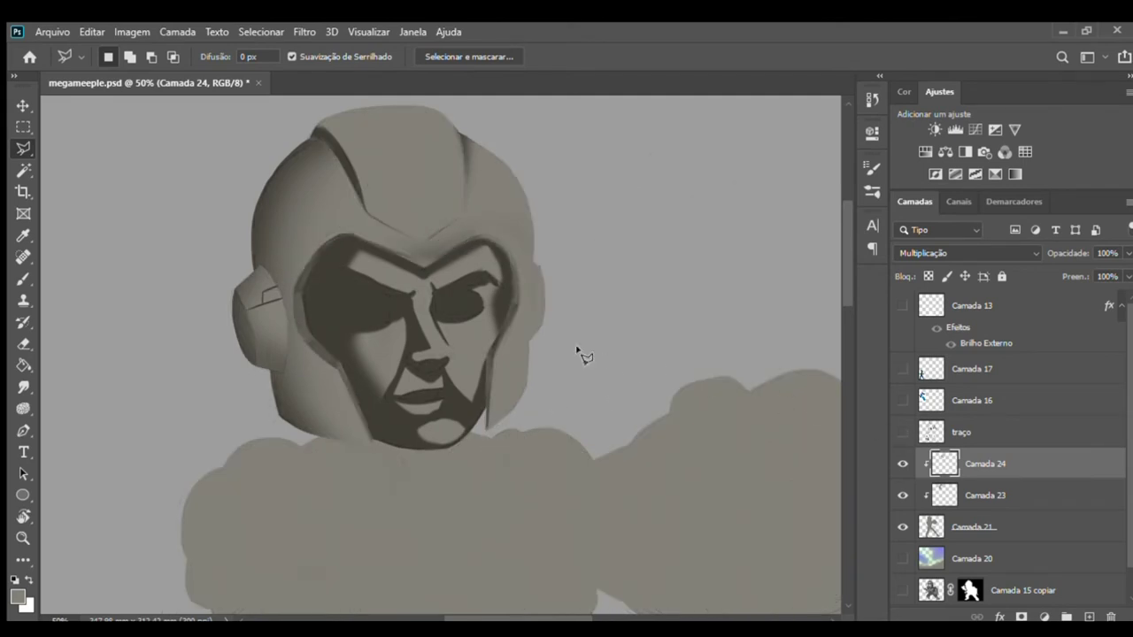
- Zoom in and soften the brow ridge shading on Camada 23 with a 47% eraser
{"action": "key", "text": "z"}
{"action": "mouse_move", "coordinate": [440, 324]}
{"action": "left_mouse_down"}
{"action": "mouse_move", "coordinate": [493, 328]}
{"action": "mouse_move", "coordinate": [473, 283]}
{"action": "mouse_move", "coordinate": [519, 328]}
{"action": "left_mouse_up"}
{"action": "left_click", "coordinate": [927, 490]}
{"action": "key", "text": "e"}
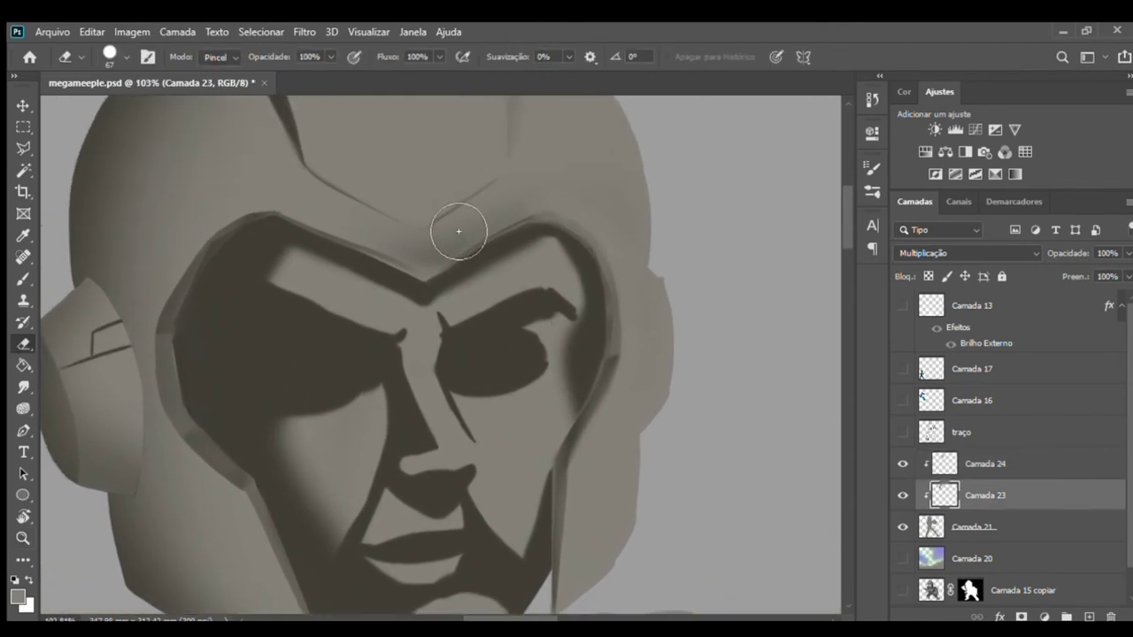
{"action": "mouse_move", "coordinate": [485, 235]}
{"action": "left_mouse_down"}
{"action": "mouse_move", "coordinate": [463, 222]}
{"action": "mouse_move", "coordinate": [532, 241]}
{"action": "left_mouse_up"}
{"action": "mouse_move", "coordinate": [382, 243]}
{"action": "left_mouse_down"}
{"action": "mouse_move", "coordinate": [450, 253]}
{"action": "mouse_move", "coordinate": [540, 193]}
{"action": "left_mouse_up"}
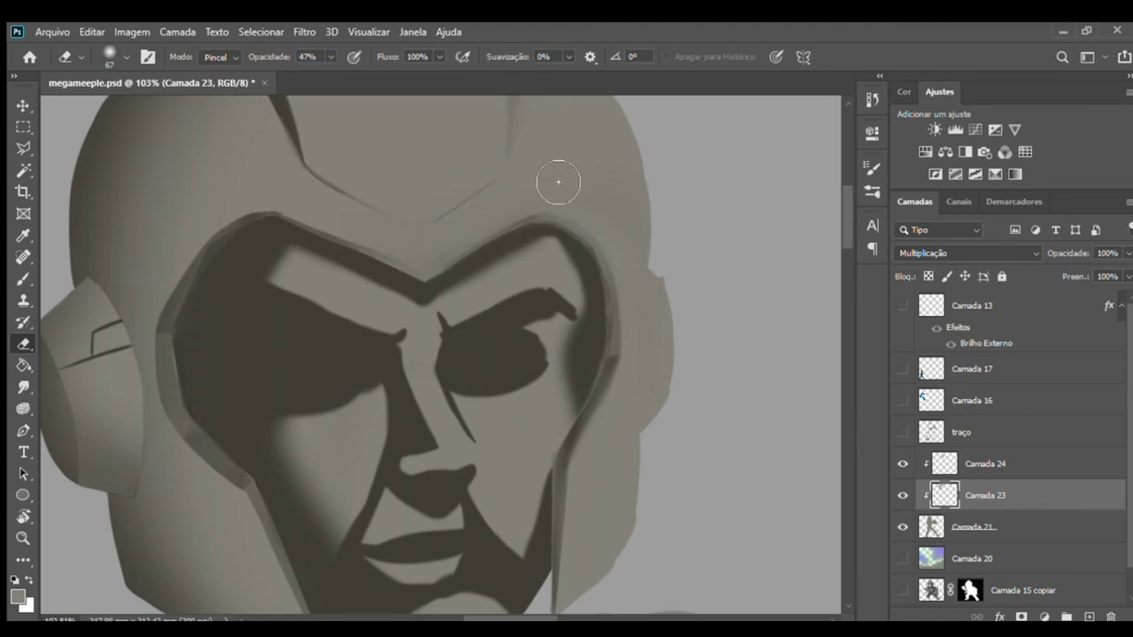
- Soften the dark edge on the helmet's right side on Camada 24
{"action": "left_click_drag", "start_coordinate": [655, 331], "coordinate": [677, 311]}
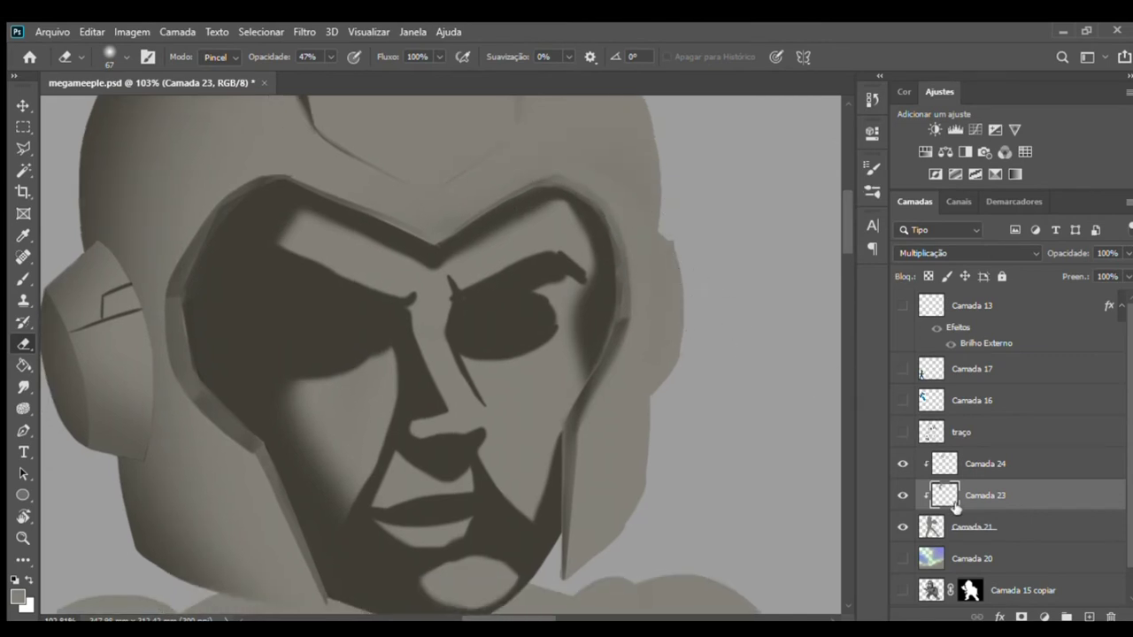
{"action": "left_click", "coordinate": [954, 460]}
{"action": "mouse_move", "coordinate": [604, 207]}
{"action": "left_mouse_down"}
{"action": "mouse_move", "coordinate": [632, 232]}
{"action": "mouse_move", "coordinate": [639, 339]}
{"action": "left_mouse_up"}
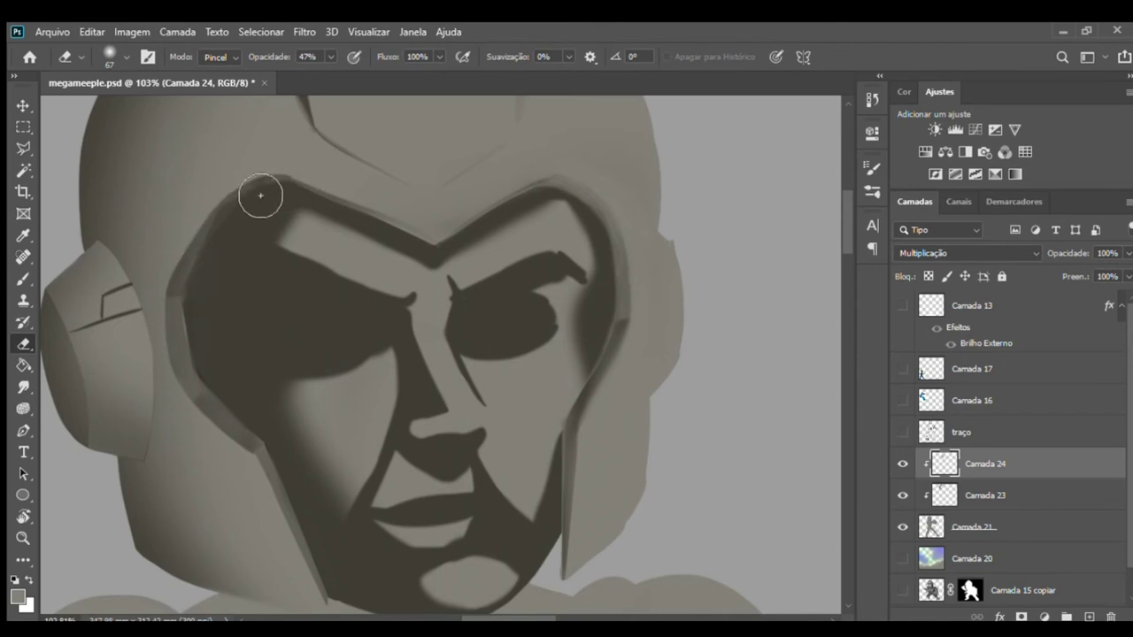
- Show the traço sketch and lighten shadows between the brows and around the right eye
{"action": "left_click", "coordinate": [903, 432]}
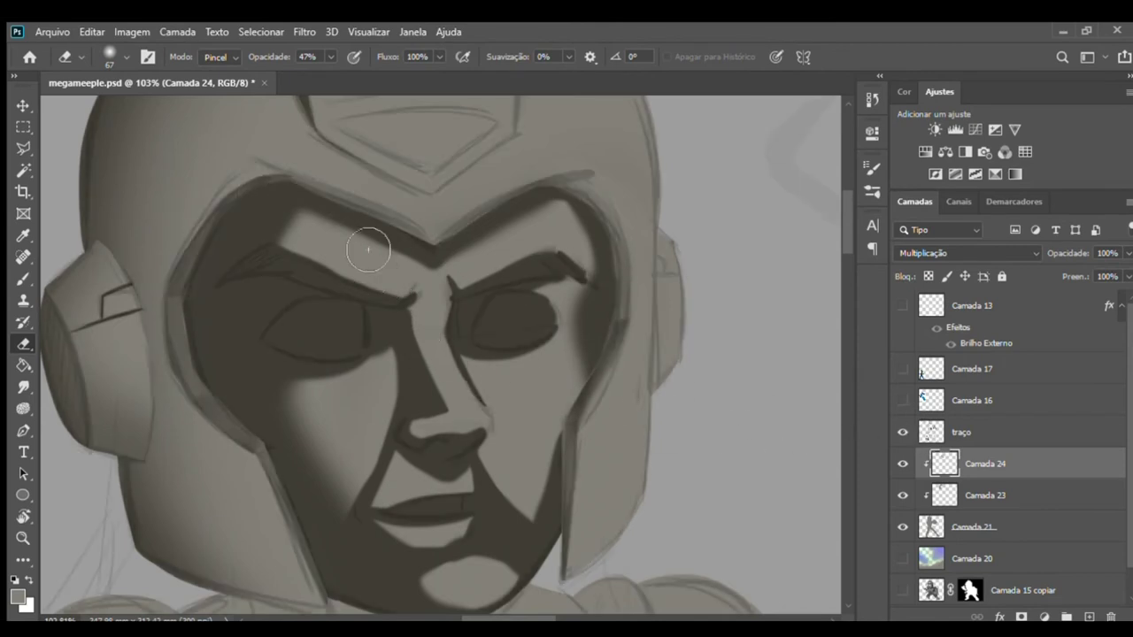
{"action": "mouse_move", "coordinate": [321, 248]}
{"action": "left_mouse_down"}
{"action": "mouse_move", "coordinate": [311, 235]}
{"action": "mouse_move", "coordinate": [271, 251]}
{"action": "mouse_move", "coordinate": [312, 241]}
{"action": "mouse_move", "coordinate": [416, 273]}
{"action": "mouse_move", "coordinate": [304, 236]}
{"action": "mouse_move", "coordinate": [372, 263]}
{"action": "mouse_move", "coordinate": [281, 244]}
{"action": "mouse_move", "coordinate": [242, 324]}
{"action": "left_mouse_up"}
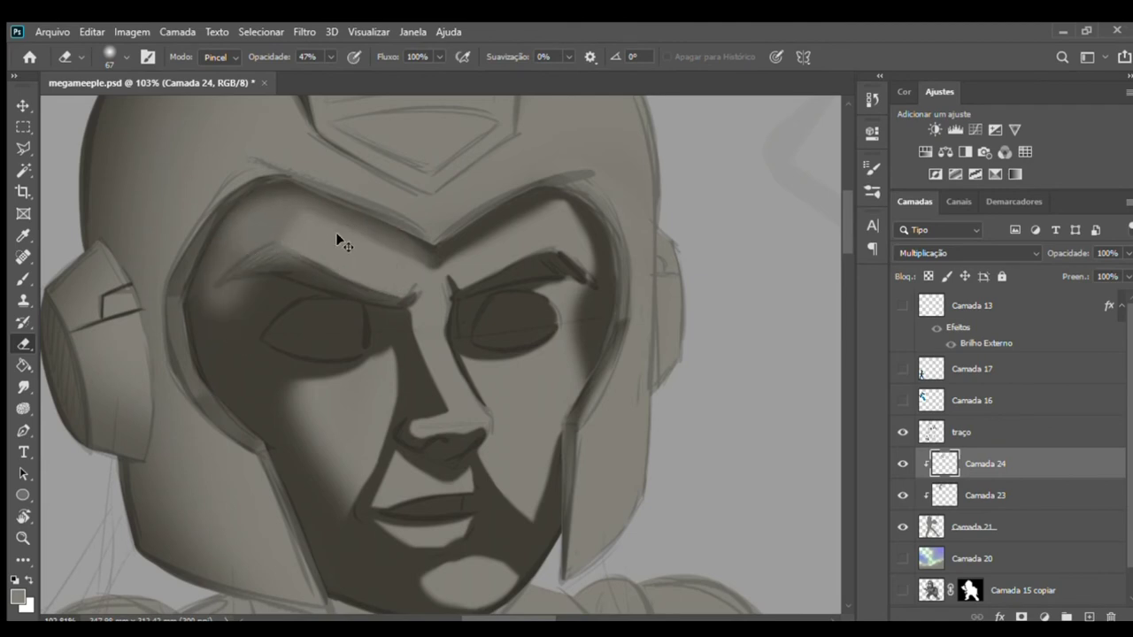
{"action": "key", "text": "ctrl+z"}
{"action": "mouse_move", "coordinate": [320, 247]}
{"action": "left_mouse_down"}
{"action": "mouse_move", "coordinate": [298, 245]}
{"action": "mouse_move", "coordinate": [434, 286]}
{"action": "mouse_move", "coordinate": [584, 235]}
{"action": "mouse_move", "coordinate": [599, 304]}
{"action": "mouse_move", "coordinate": [589, 324]}
{"action": "mouse_move", "coordinate": [540, 269]}
{"action": "left_mouse_up"}
{"action": "mouse_move", "coordinate": [546, 342]}
{"action": "left_mouse_down"}
{"action": "mouse_move", "coordinate": [549, 331]}
{"action": "mouse_move", "coordinate": [525, 341]}
{"action": "left_mouse_up"}
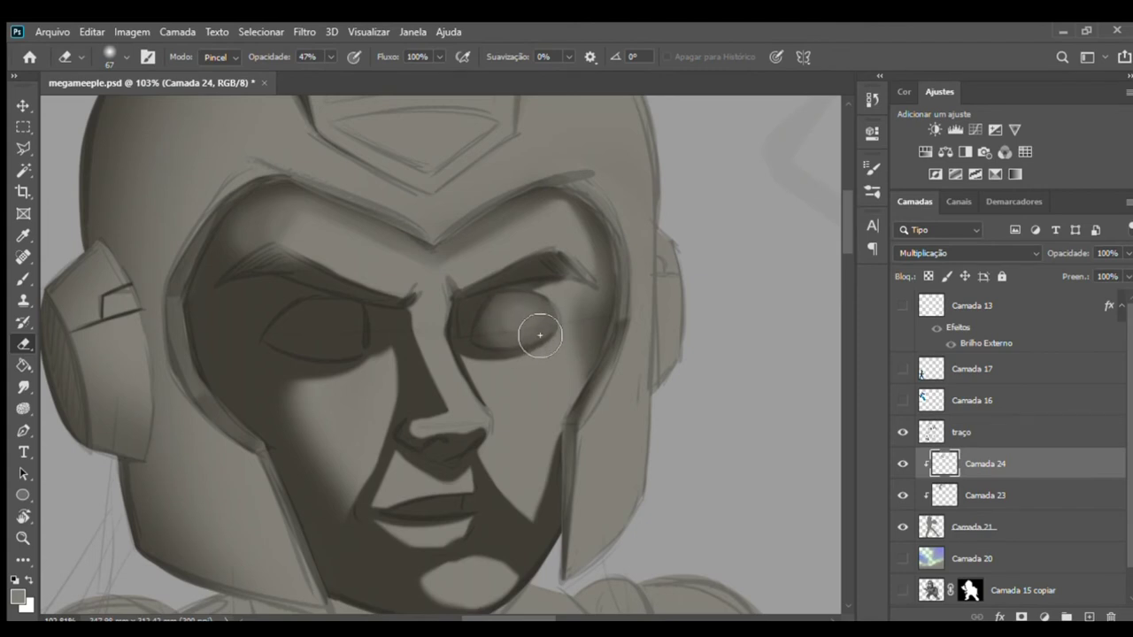
{"action": "left_click_drag", "start_coordinate": [534, 336], "coordinate": [529, 332]}
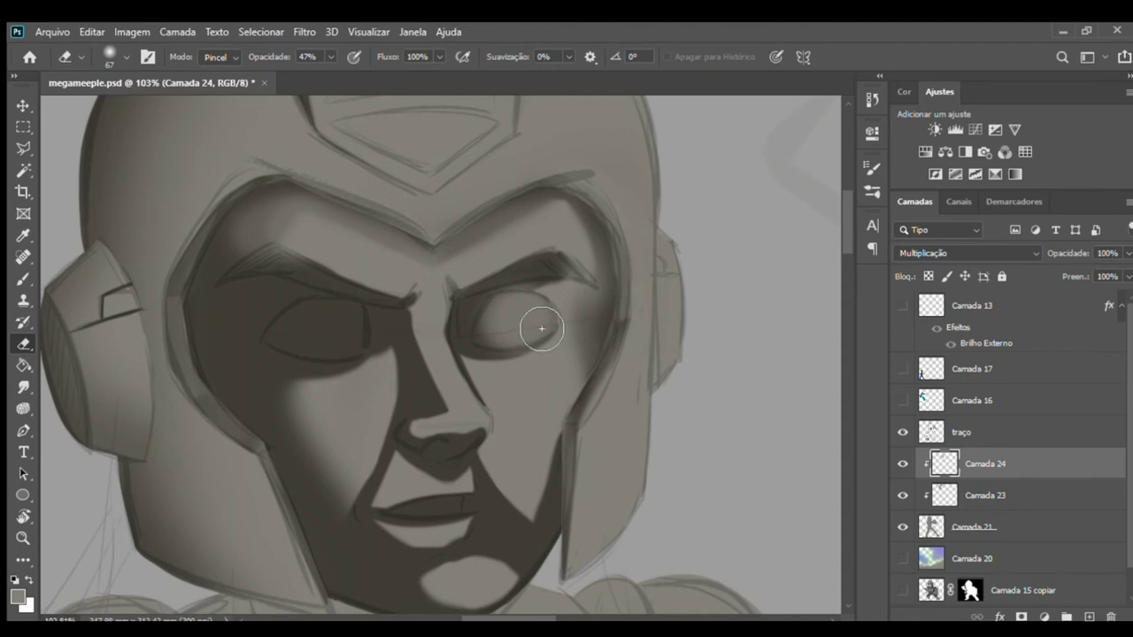
- Lighten the shadow in the left eye socket and along the left eyebrow
{"action": "mouse_move", "coordinate": [409, 326]}
{"action": "left_mouse_down"}
{"action": "mouse_move", "coordinate": [352, 337]}
{"action": "mouse_move", "coordinate": [337, 355]}
{"action": "mouse_move", "coordinate": [337, 334]}
{"action": "mouse_move", "coordinate": [324, 342]}
{"action": "mouse_move", "coordinate": [361, 351]}
{"action": "mouse_move", "coordinate": [341, 328]}
{"action": "mouse_move", "coordinate": [336, 336]}
{"action": "mouse_move", "coordinate": [362, 348]}
{"action": "left_mouse_up"}
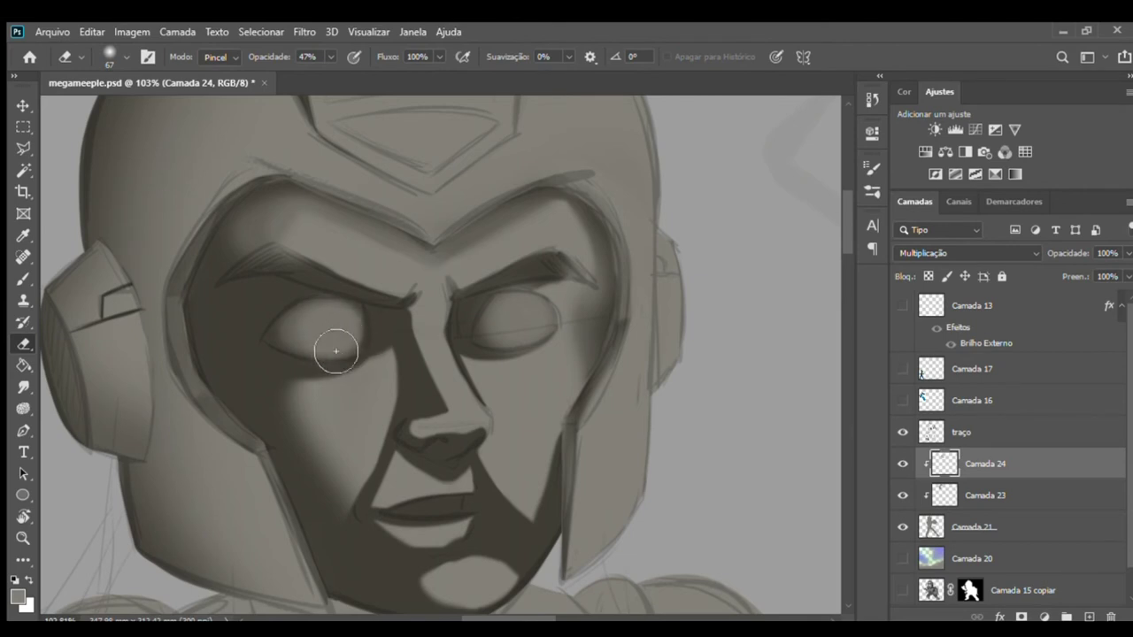
{"action": "scroll", "coordinate": [471, 398], "scroll_direction": "down", "scroll_amount": 1}
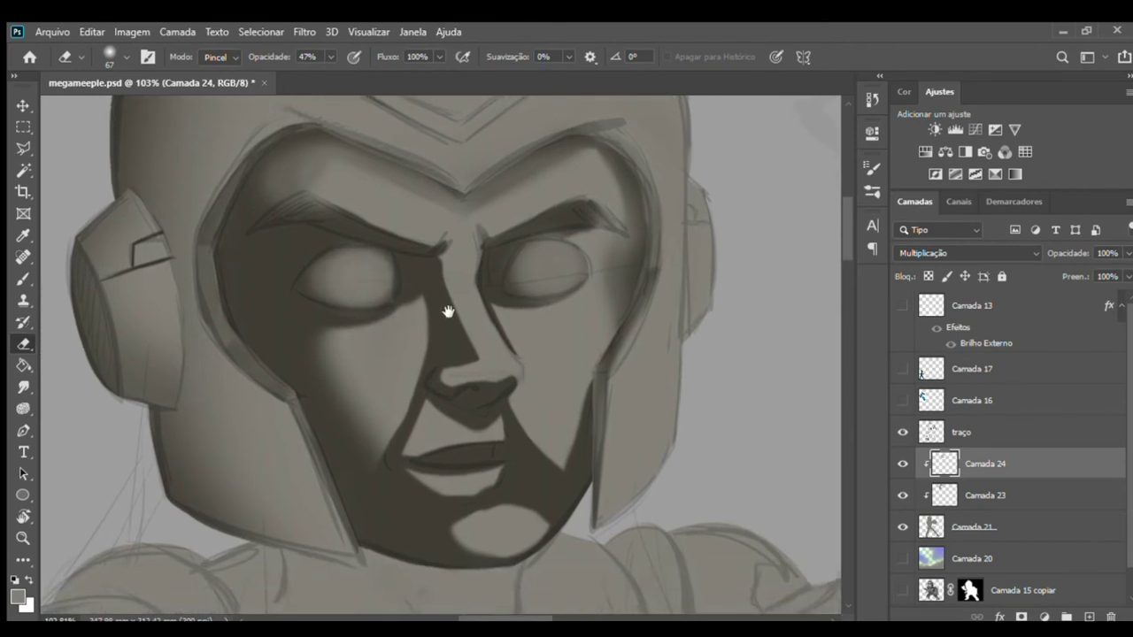
{"action": "left_click_drag", "start_coordinate": [313, 268], "coordinate": [341, 247]}
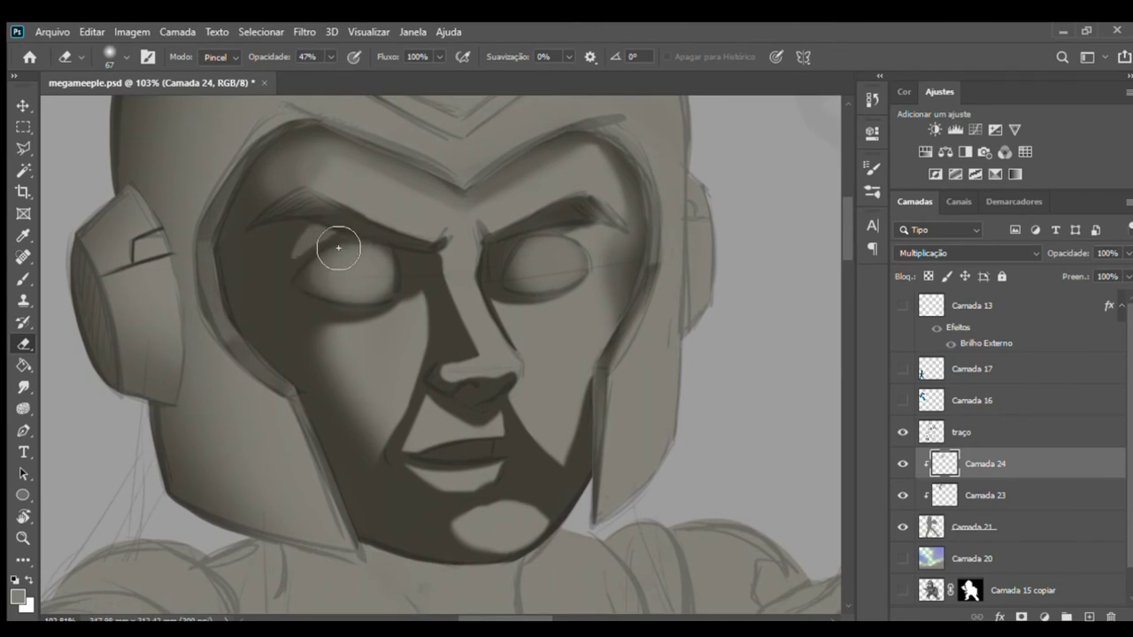
{"action": "key", "text": "ctrl+z"}
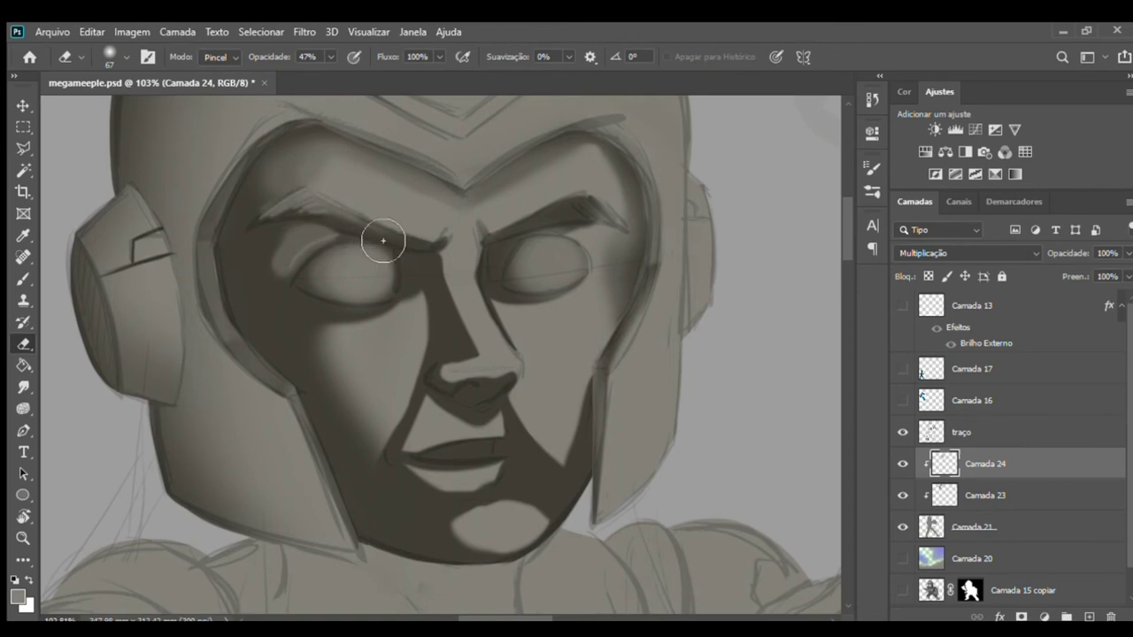
{"action": "mouse_move", "coordinate": [404, 248]}
{"action": "left_mouse_down"}
{"action": "mouse_move", "coordinate": [361, 237]}
{"action": "mouse_move", "coordinate": [455, 252]}
{"action": "left_mouse_up"}
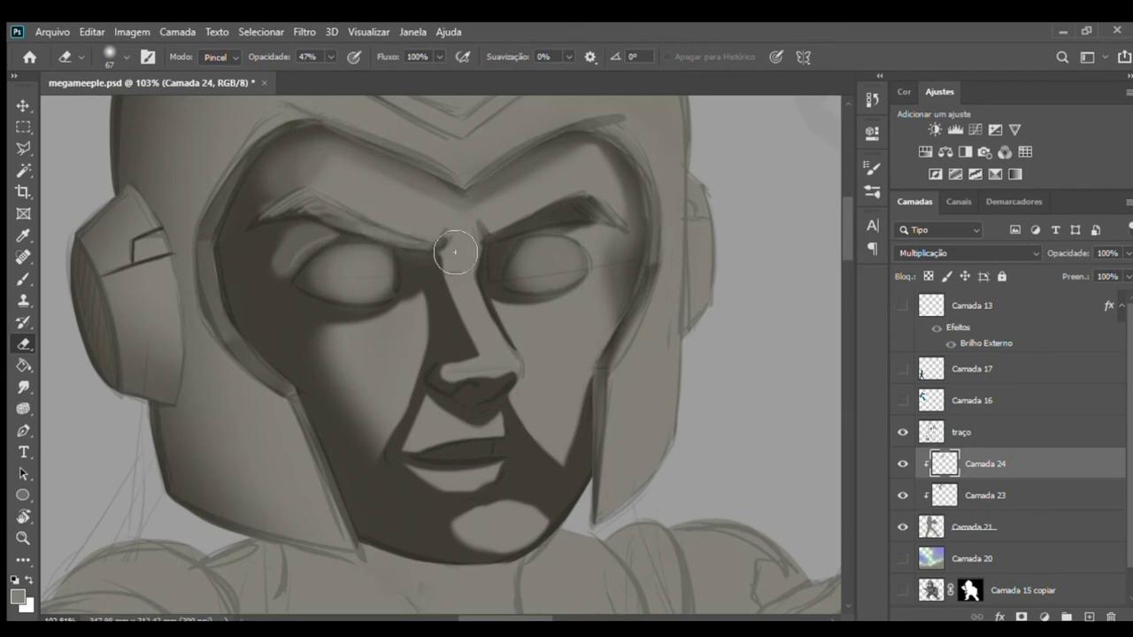
{"action": "mouse_move", "coordinate": [327, 219]}
{"action": "left_mouse_down"}
{"action": "mouse_move", "coordinate": [357, 233]}
{"action": "mouse_move", "coordinate": [306, 232]}
{"action": "mouse_move", "coordinate": [285, 252]}
{"action": "mouse_move", "coordinate": [316, 256]}
{"action": "mouse_move", "coordinate": [296, 268]}
{"action": "mouse_move", "coordinate": [298, 296]}
{"action": "mouse_move", "coordinate": [322, 298]}
{"action": "mouse_move", "coordinate": [301, 306]}
{"action": "mouse_move", "coordinate": [409, 328]}
{"action": "mouse_move", "coordinate": [332, 363]}
{"action": "mouse_move", "coordinate": [303, 341]}
{"action": "mouse_move", "coordinate": [296, 266]}
{"action": "mouse_move", "coordinate": [275, 297]}
{"action": "mouse_move", "coordinate": [362, 408]}
{"action": "mouse_move", "coordinate": [274, 304]}
{"action": "mouse_move", "coordinate": [274, 253]}
{"action": "mouse_move", "coordinate": [354, 187]}
{"action": "left_mouse_up"}
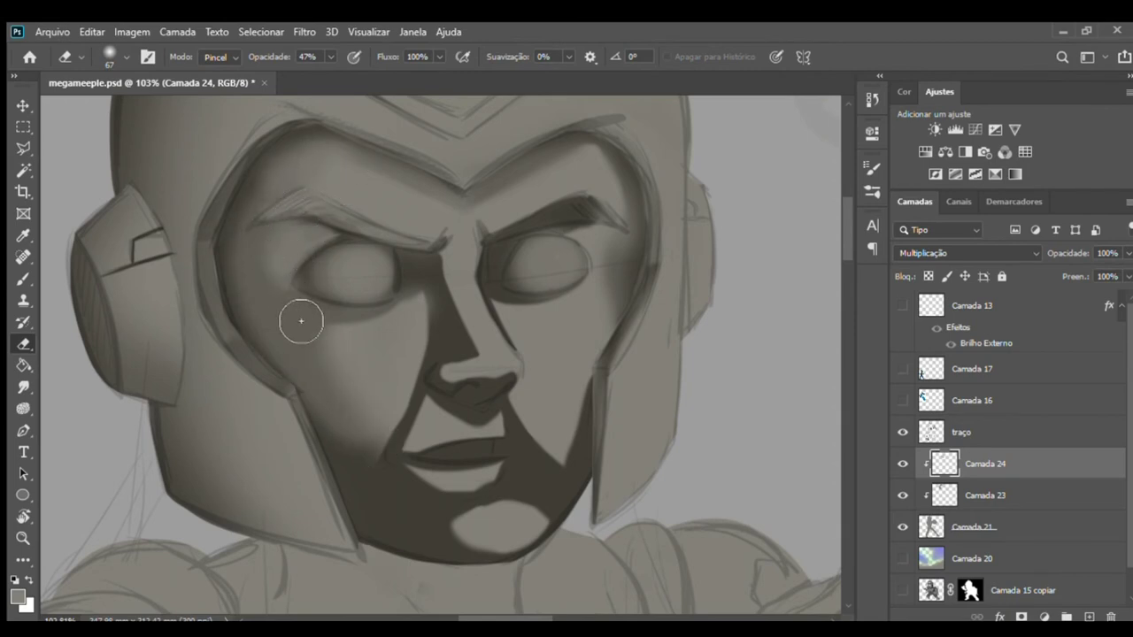
- Lighten the shading down the nose, between nose and mouth, and above the lip
{"action": "mouse_move", "coordinate": [469, 283]}
{"action": "left_mouse_down"}
{"action": "mouse_move", "coordinate": [445, 296]}
{"action": "mouse_move", "coordinate": [500, 370]}
{"action": "left_mouse_up"}
{"action": "key", "text": "ctrl+z"}
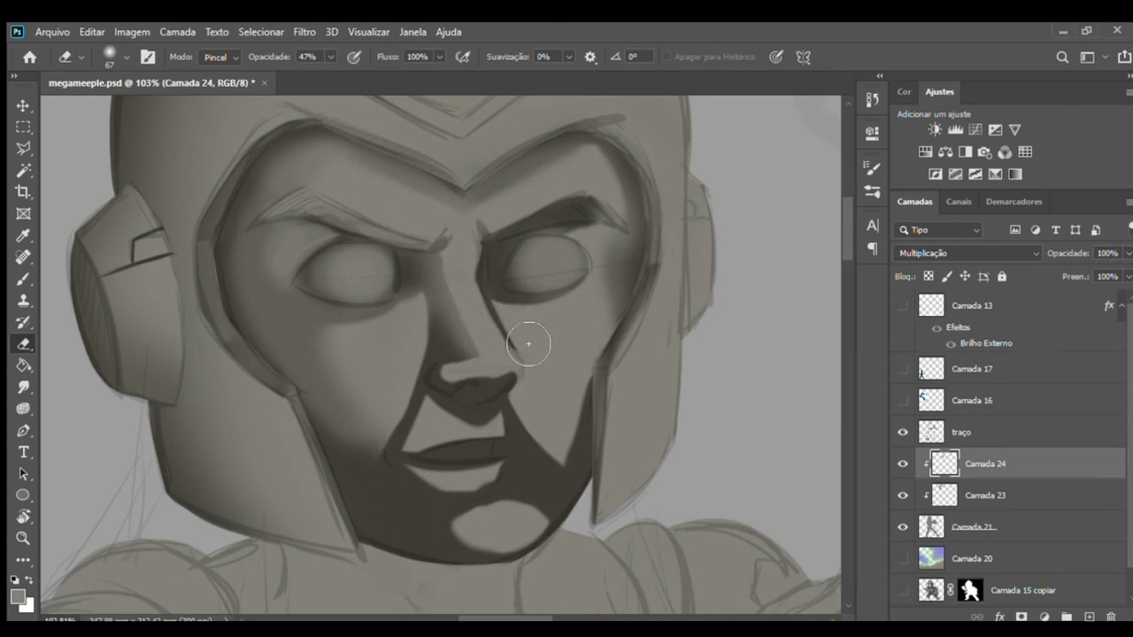
{"action": "left_click_drag", "start_coordinate": [518, 361], "coordinate": [478, 283]}
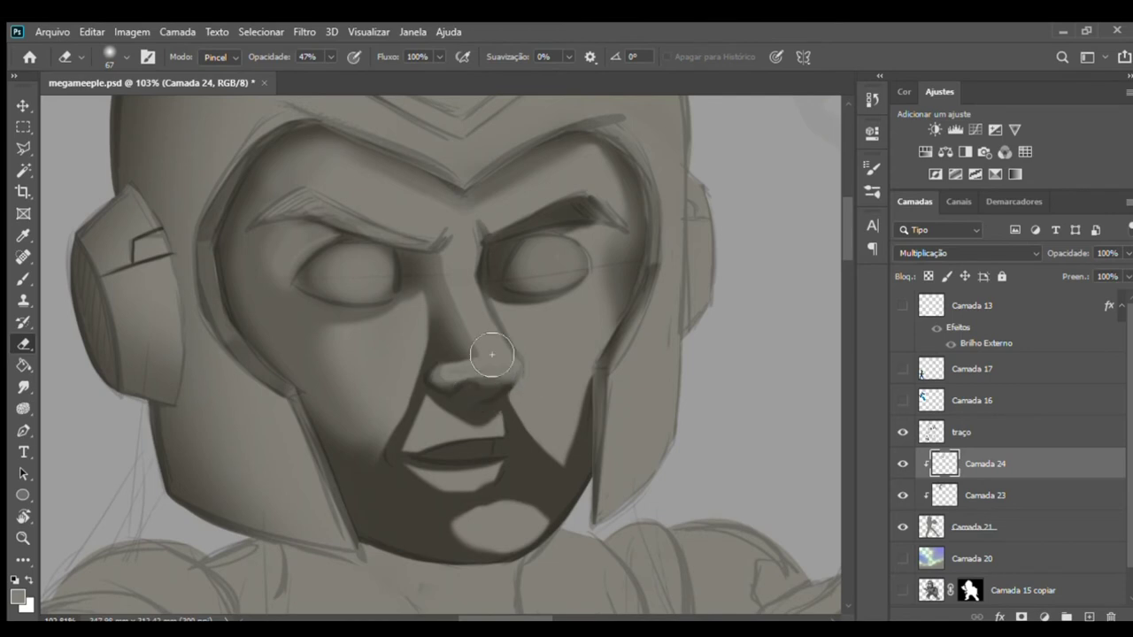
{"action": "mouse_move", "coordinate": [436, 334]}
{"action": "left_mouse_down"}
{"action": "mouse_move", "coordinate": [387, 463]}
{"action": "mouse_move", "coordinate": [443, 437]}
{"action": "mouse_move", "coordinate": [429, 443]}
{"action": "mouse_move", "coordinate": [426, 388]}
{"action": "mouse_move", "coordinate": [393, 361]}
{"action": "left_mouse_up"}
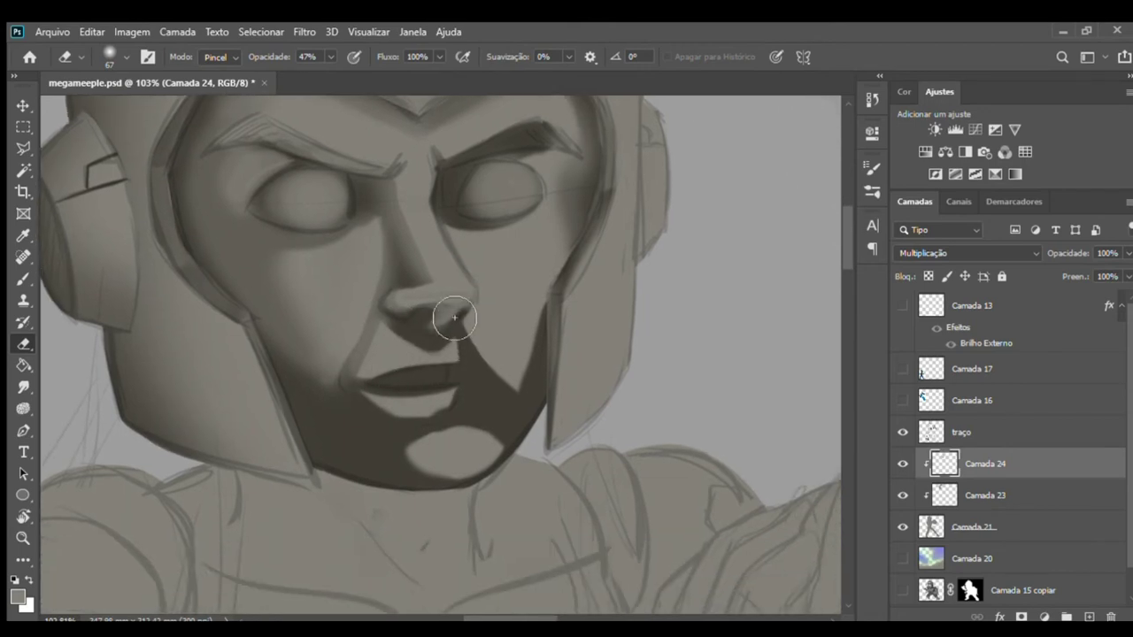
{"action": "mouse_move", "coordinate": [452, 325]}
{"action": "left_mouse_down"}
{"action": "mouse_move", "coordinate": [420, 324]}
{"action": "mouse_move", "coordinate": [405, 352]}
{"action": "mouse_move", "coordinate": [432, 375]}
{"action": "mouse_move", "coordinate": [487, 350]}
{"action": "left_mouse_up"}
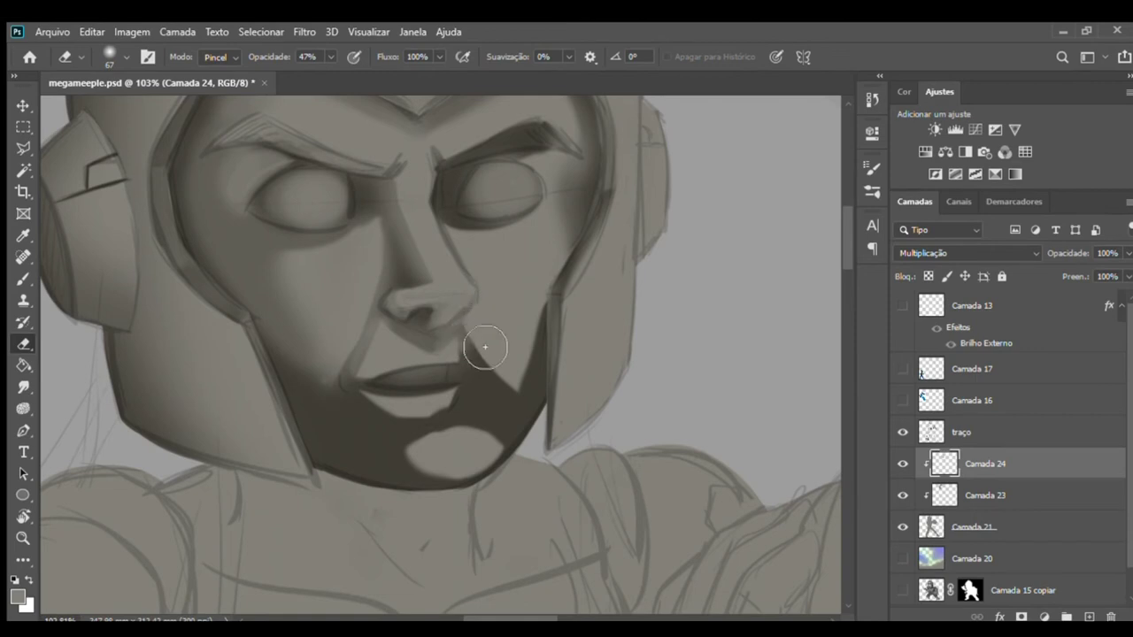
- Lighten the jaw shadow right of the mouth, chin shadow and left mouth corner
{"action": "mouse_move", "coordinate": [493, 336]}
{"action": "left_mouse_down"}
{"action": "mouse_move", "coordinate": [503, 369]}
{"action": "mouse_move", "coordinate": [554, 322]}
{"action": "left_mouse_up"}
{"action": "mouse_move", "coordinate": [472, 454]}
{"action": "left_mouse_down"}
{"action": "mouse_move", "coordinate": [442, 468]}
{"action": "mouse_move", "coordinate": [493, 472]}
{"action": "left_mouse_up"}
{"action": "left_click_drag", "start_coordinate": [424, 476], "coordinate": [450, 481]}
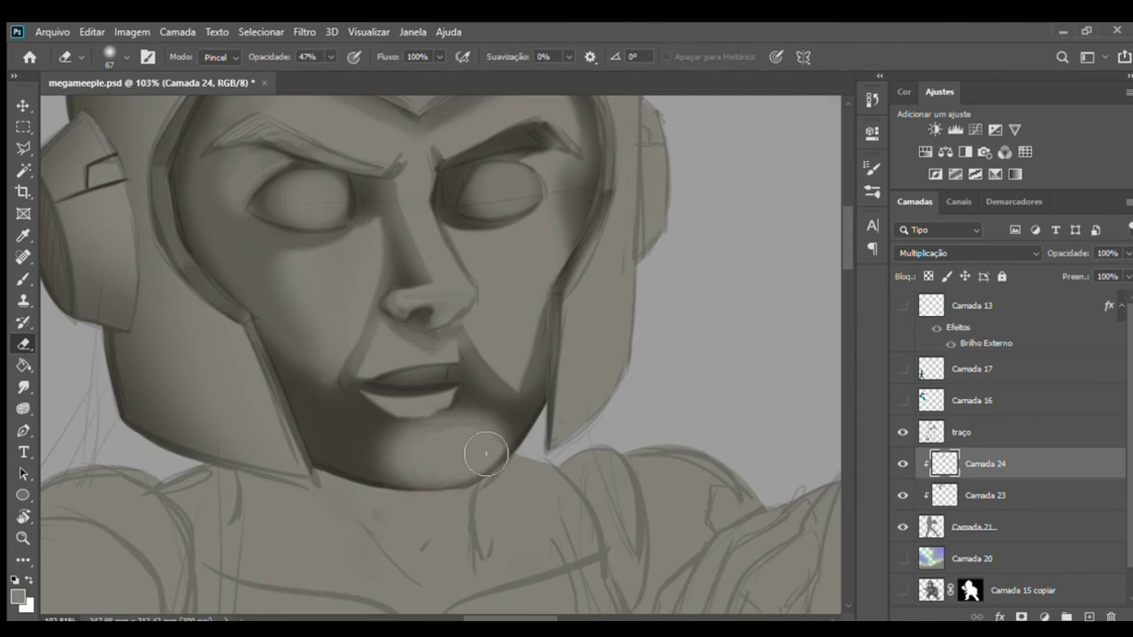
{"action": "mouse_move", "coordinate": [458, 449]}
{"action": "left_mouse_down"}
{"action": "mouse_move", "coordinate": [481, 369]}
{"action": "mouse_move", "coordinate": [531, 397]}
{"action": "mouse_move", "coordinate": [499, 354]}
{"action": "mouse_move", "coordinate": [516, 387]}
{"action": "mouse_move", "coordinate": [543, 316]}
{"action": "mouse_move", "coordinate": [532, 379]}
{"action": "left_mouse_up"}
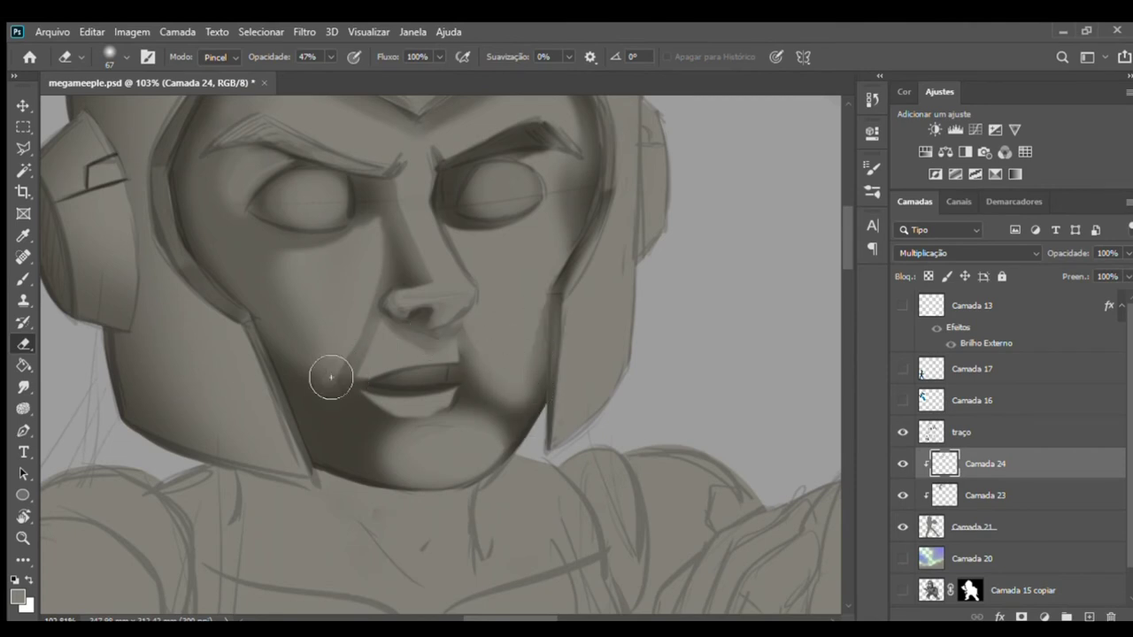
{"action": "mouse_move", "coordinate": [333, 345]}
{"action": "left_mouse_down"}
{"action": "mouse_move", "coordinate": [362, 423]}
{"action": "mouse_move", "coordinate": [375, 393]}
{"action": "mouse_move", "coordinate": [354, 398]}
{"action": "mouse_move", "coordinate": [375, 418]}
{"action": "left_mouse_up"}
- With a larger eraser, soften shadows around the mouth and lower lip, then hide the sketch
{"action": "right_click", "coordinate": [319, 333], "text": "alt"}
{"action": "mouse_move", "coordinate": [344, 385]}
{"action": "left_mouse_down"}
{"action": "mouse_move", "coordinate": [380, 450]}
{"action": "mouse_move", "coordinate": [451, 475]}
{"action": "mouse_move", "coordinate": [366, 437]}
{"action": "mouse_move", "coordinate": [341, 359]}
{"action": "mouse_move", "coordinate": [392, 435]}
{"action": "mouse_move", "coordinate": [434, 469]}
{"action": "mouse_move", "coordinate": [405, 392]}
{"action": "mouse_move", "coordinate": [428, 384]}
{"action": "mouse_move", "coordinate": [393, 397]}
{"action": "mouse_move", "coordinate": [367, 355]}
{"action": "mouse_move", "coordinate": [417, 354]}
{"action": "mouse_move", "coordinate": [372, 360]}
{"action": "mouse_move", "coordinate": [374, 337]}
{"action": "mouse_move", "coordinate": [413, 322]}
{"action": "mouse_move", "coordinate": [412, 380]}
{"action": "mouse_move", "coordinate": [373, 373]}
{"action": "mouse_move", "coordinate": [410, 354]}
{"action": "mouse_move", "coordinate": [417, 362]}
{"action": "left_mouse_up"}
{"action": "left_click_drag", "start_coordinate": [385, 327], "coordinate": [341, 328]}
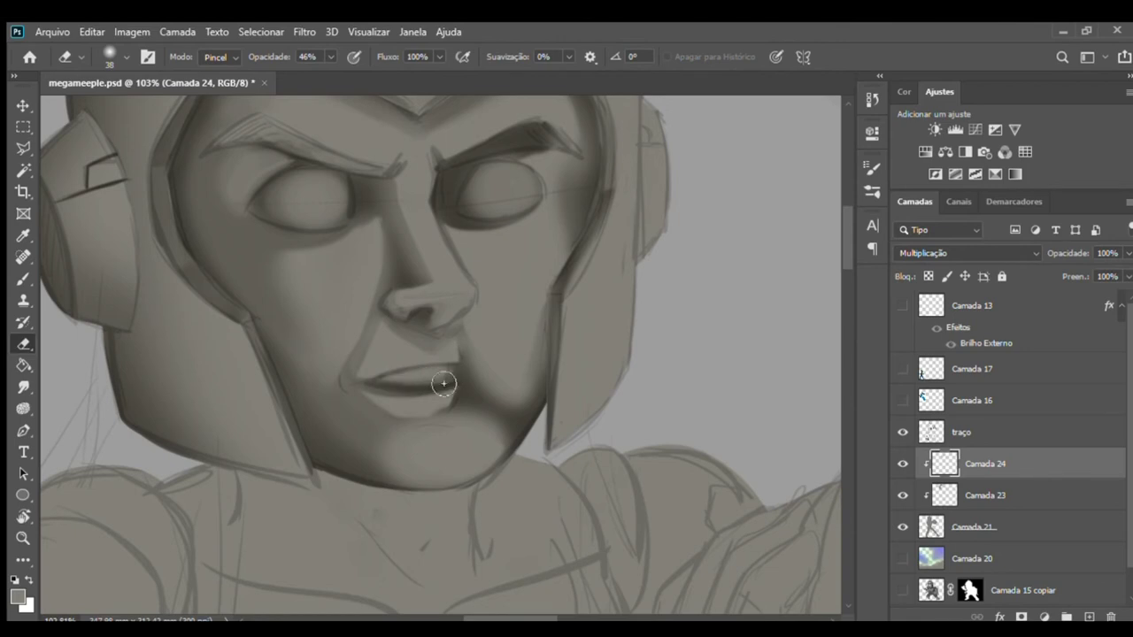
{"action": "left_click_drag", "start_coordinate": [453, 403], "coordinate": [469, 393]}
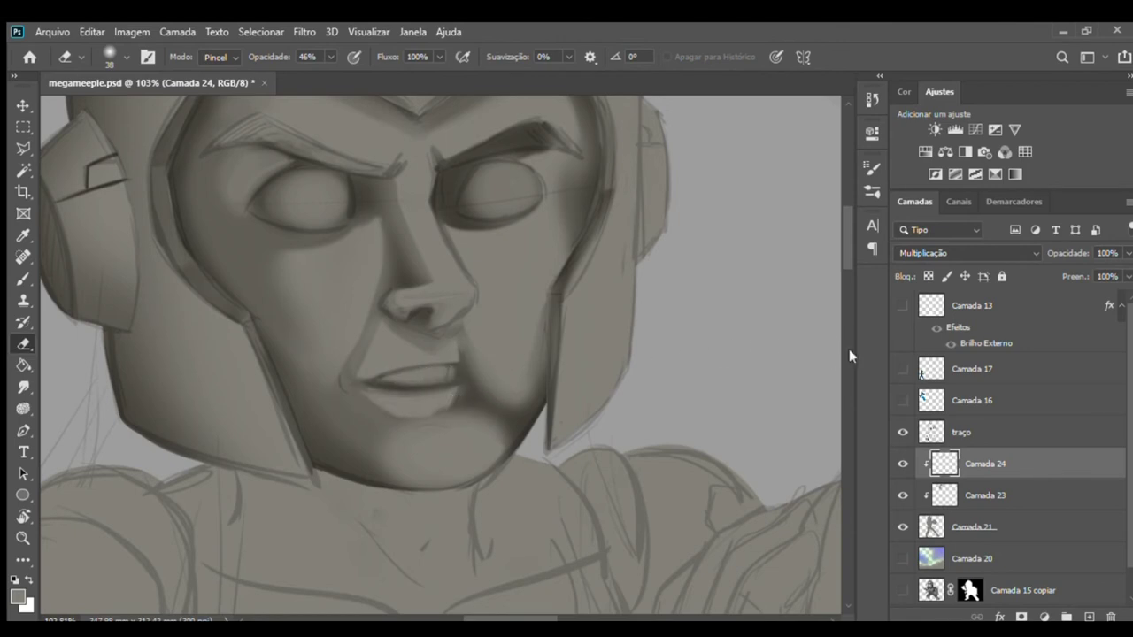
{"action": "left_click", "coordinate": [903, 431]}
- Zoom to 299% on the mouth and soften the lower lip's left corner
{"action": "key", "text": "z"}
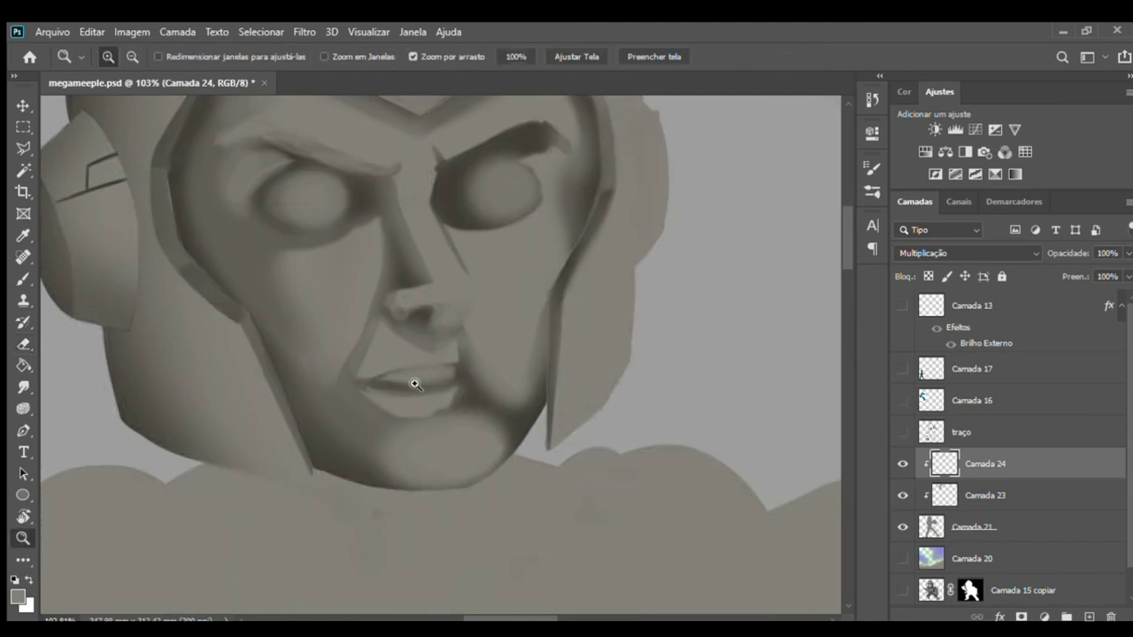
{"action": "left_click_drag", "start_coordinate": [417, 380], "coordinate": [493, 395]}
{"action": "key", "text": "b"}
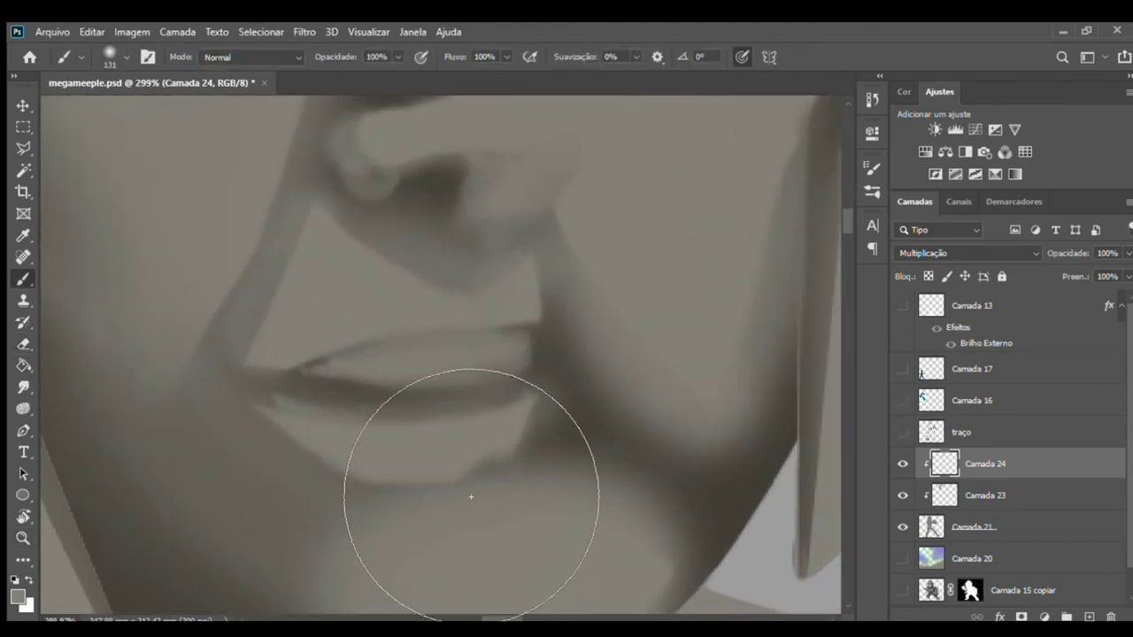
{"action": "key", "text": "e"}
{"action": "mouse_move", "coordinate": [369, 397]}
{"action": "left_mouse_down"}
{"action": "mouse_move", "coordinate": [278, 425]}
{"action": "mouse_move", "coordinate": [324, 448]}
{"action": "mouse_move", "coordinate": [284, 430]}
{"action": "mouse_move", "coordinate": [278, 412]}
{"action": "mouse_move", "coordinate": [330, 440]}
{"action": "mouse_move", "coordinate": [274, 405]}
{"action": "mouse_move", "coordinate": [286, 424]}
{"action": "mouse_move", "coordinate": [303, 354]}
{"action": "mouse_move", "coordinate": [299, 464]}
{"action": "left_mouse_up"}
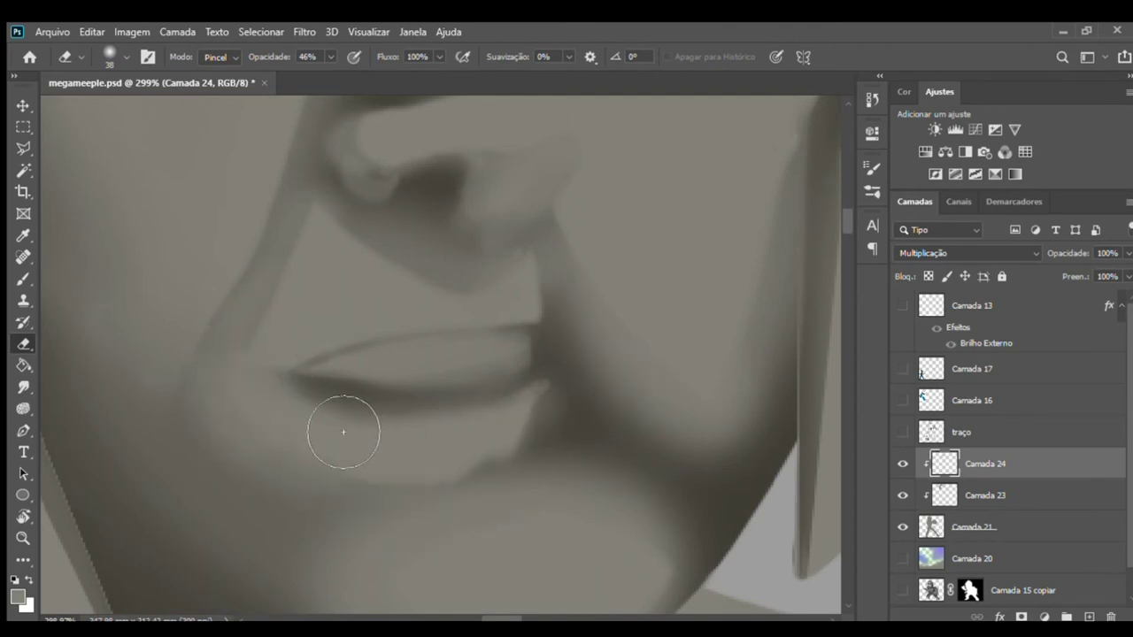
{"action": "left_click_drag", "start_coordinate": [519, 451], "coordinate": [572, 413]}
{"action": "key", "text": "ctrl+z"}
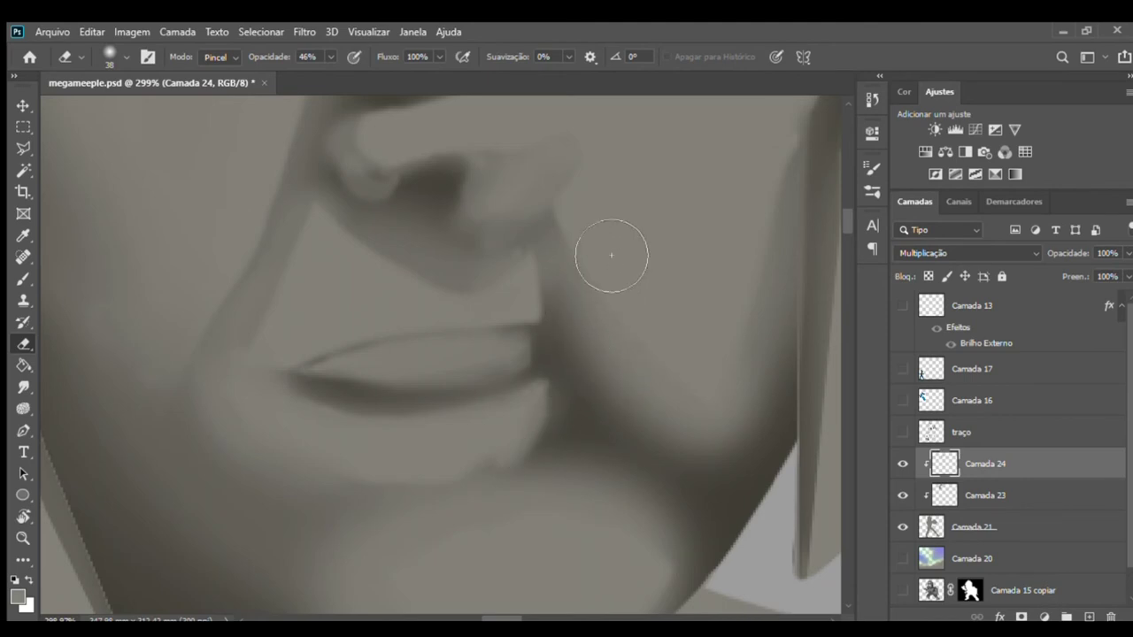
- Bring the nose into view and set a 30 px brush on Camada 23
{"action": "left_click_drag", "start_coordinate": [490, 262], "coordinate": [451, 469]}
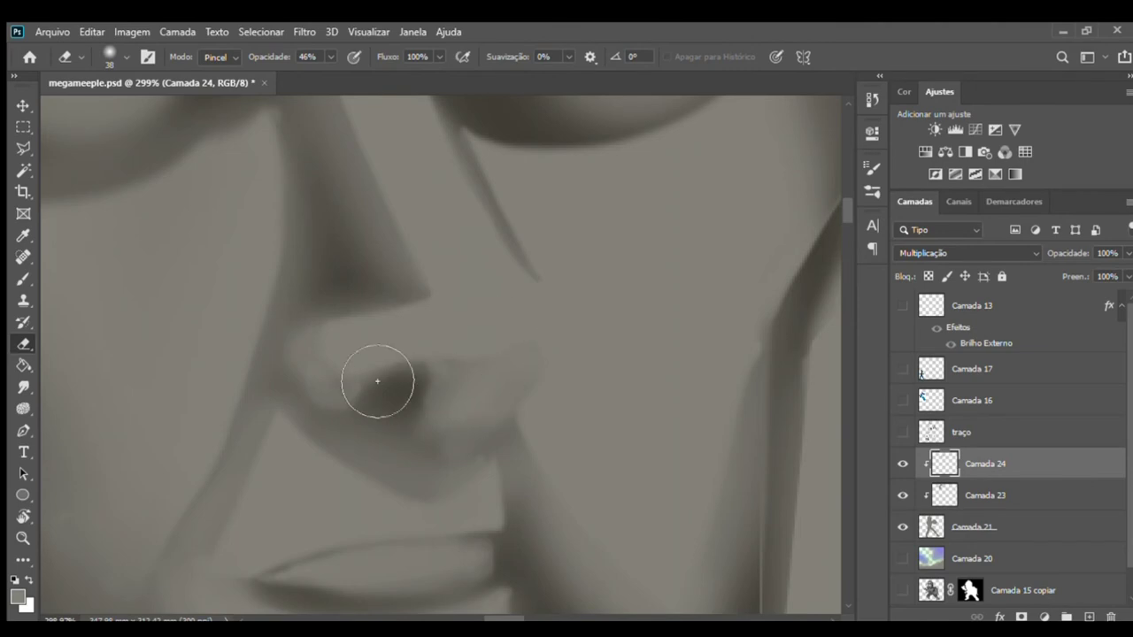
{"action": "key", "text": "b"}
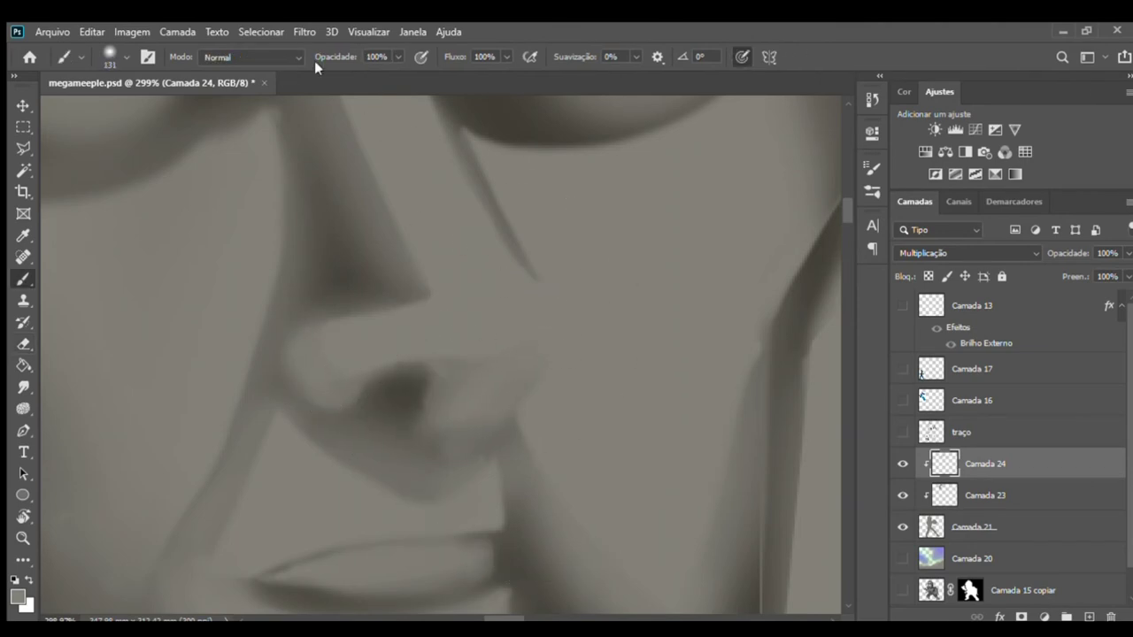
{"action": "left_click_drag", "start_coordinate": [482, 292], "coordinate": [357, 319]}
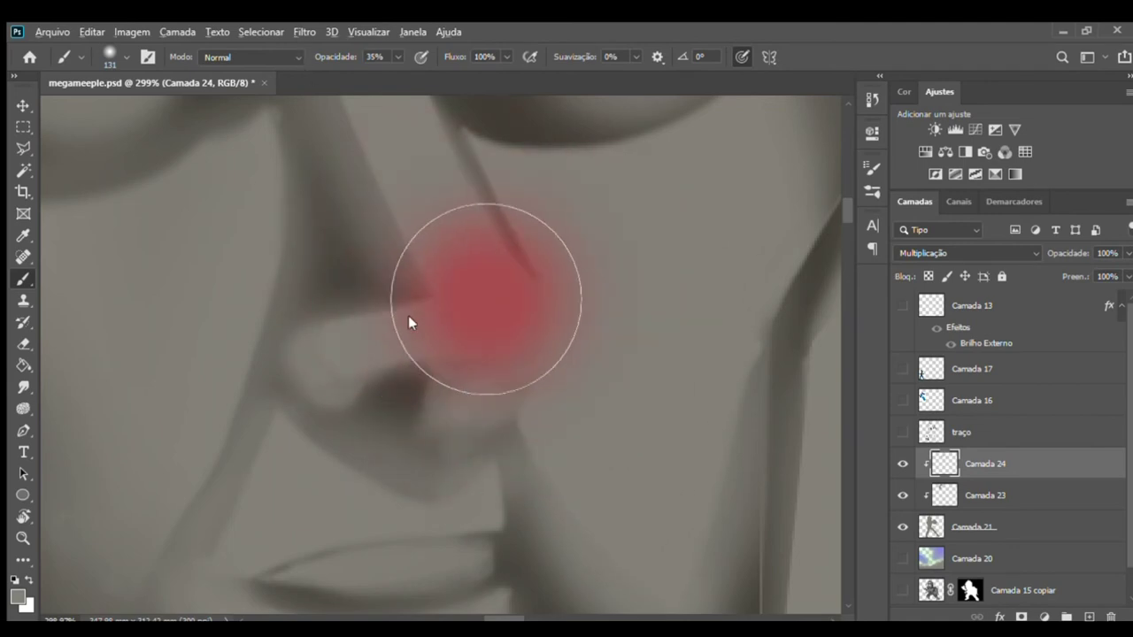
{"action": "left_click", "coordinate": [942, 493]}
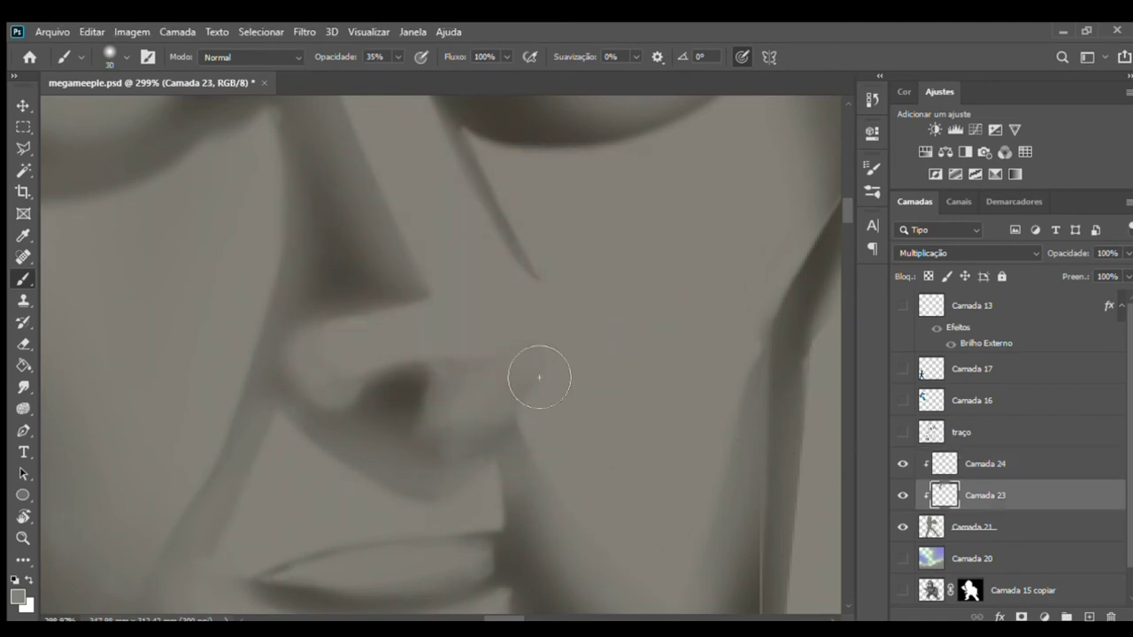
- Paint crisp dark curves around the nostril's left edge and trim the curve's tail
{"action": "left_click_drag", "start_coordinate": [284, 312], "coordinate": [391, 373]}
{"action": "key", "text": "ctrl+z"}
{"action": "left_click_drag", "start_coordinate": [317, 337], "coordinate": [354, 387]}
{"action": "left_click_drag", "start_coordinate": [349, 328], "coordinate": [336, 419]}
{"action": "mouse_move", "coordinate": [299, 305]}
{"action": "left_mouse_down"}
{"action": "mouse_move", "coordinate": [296, 393]}
{"action": "mouse_move", "coordinate": [238, 452]}
{"action": "left_mouse_up"}
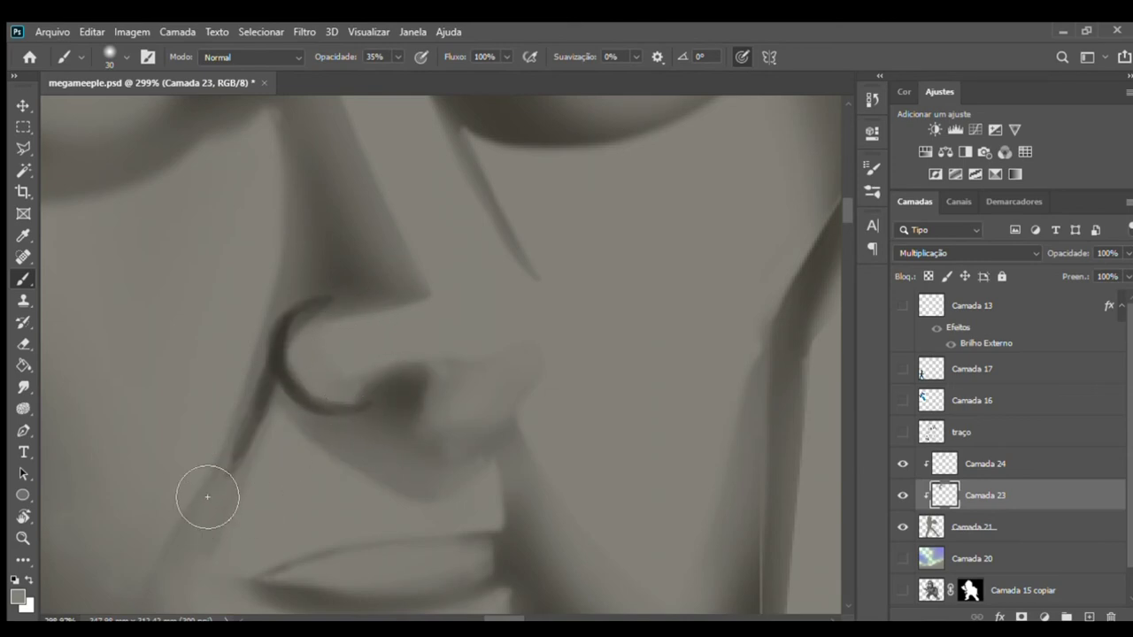
{"action": "key", "text": "e"}
{"action": "mouse_move", "coordinate": [308, 440]}
{"action": "left_mouse_down"}
{"action": "mouse_move", "coordinate": [367, 417]}
{"action": "mouse_move", "coordinate": [340, 371]}
{"action": "left_mouse_up"}
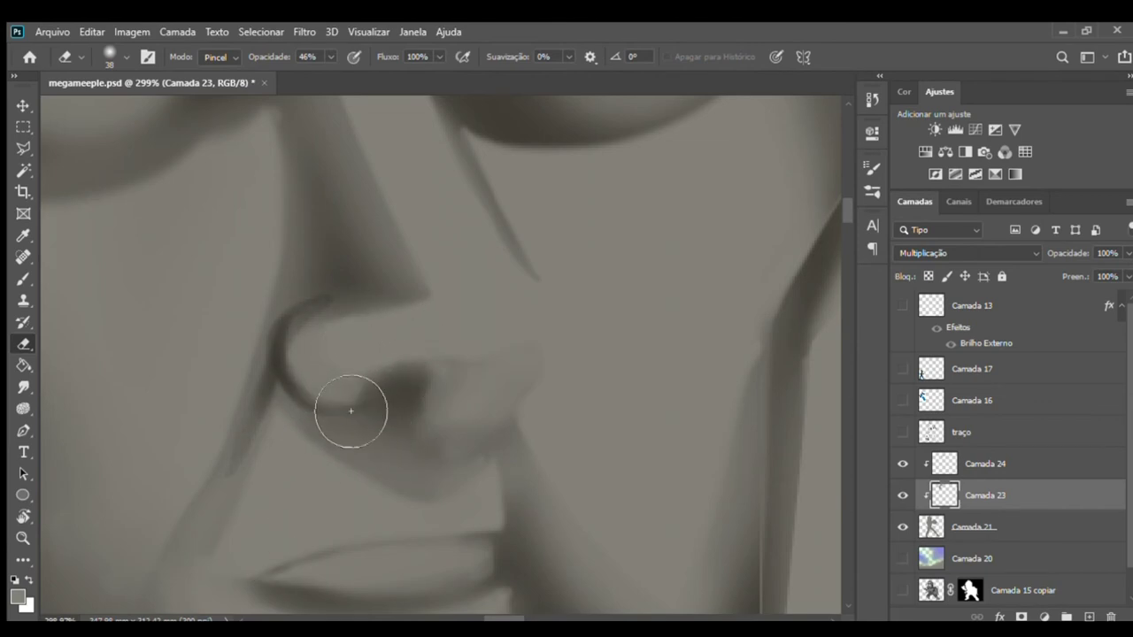
- Paint a dark curve along the nostril top and lighten the shading below it
{"action": "key", "text": "b"}
{"action": "mouse_move", "coordinate": [399, 426]}
{"action": "left_mouse_down"}
{"action": "mouse_move", "coordinate": [404, 410]}
{"action": "mouse_move", "coordinate": [485, 363]}
{"action": "left_mouse_up"}
{"action": "key", "text": "ctrl+z"}
{"action": "mouse_move", "coordinate": [398, 367]}
{"action": "left_mouse_down"}
{"action": "mouse_move", "coordinate": [510, 400]}
{"action": "mouse_move", "coordinate": [445, 398]}
{"action": "mouse_move", "coordinate": [461, 393]}
{"action": "mouse_move", "coordinate": [415, 415]}
{"action": "mouse_move", "coordinate": [434, 399]}
{"action": "mouse_move", "coordinate": [437, 435]}
{"action": "left_mouse_up"}
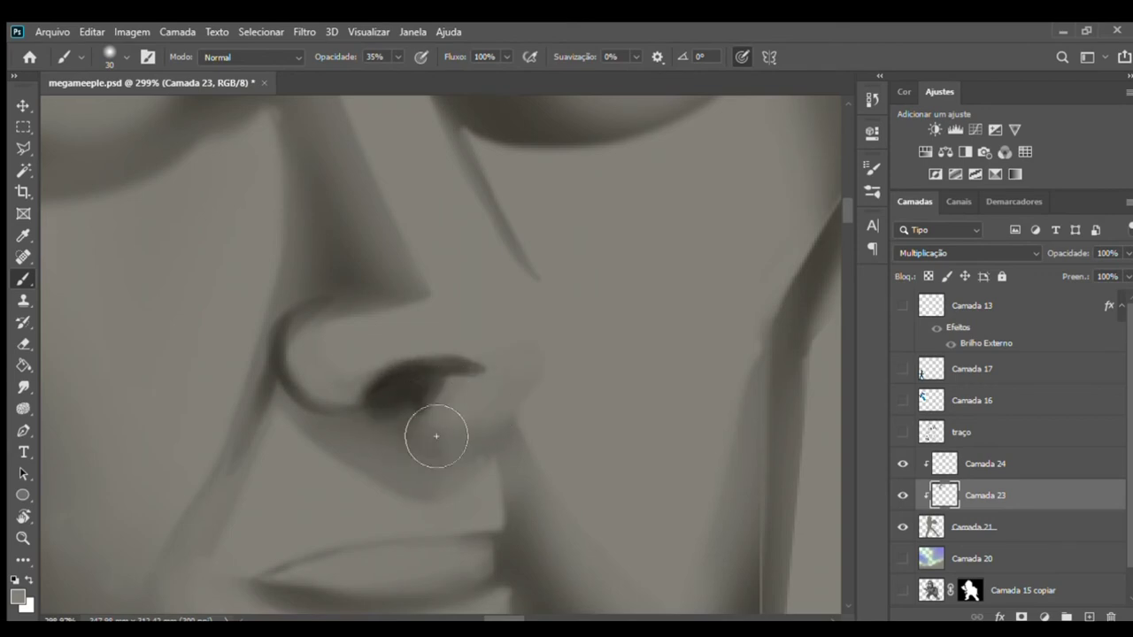
{"action": "key", "text": "e"}
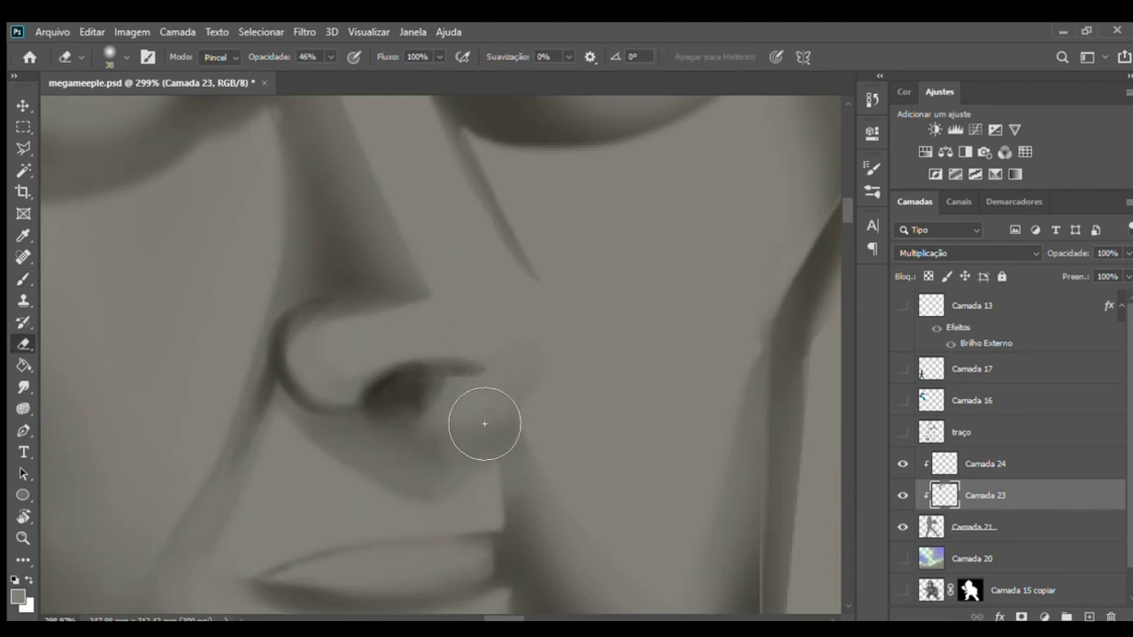
{"action": "left_click_drag", "start_coordinate": [527, 367], "coordinate": [477, 379]}
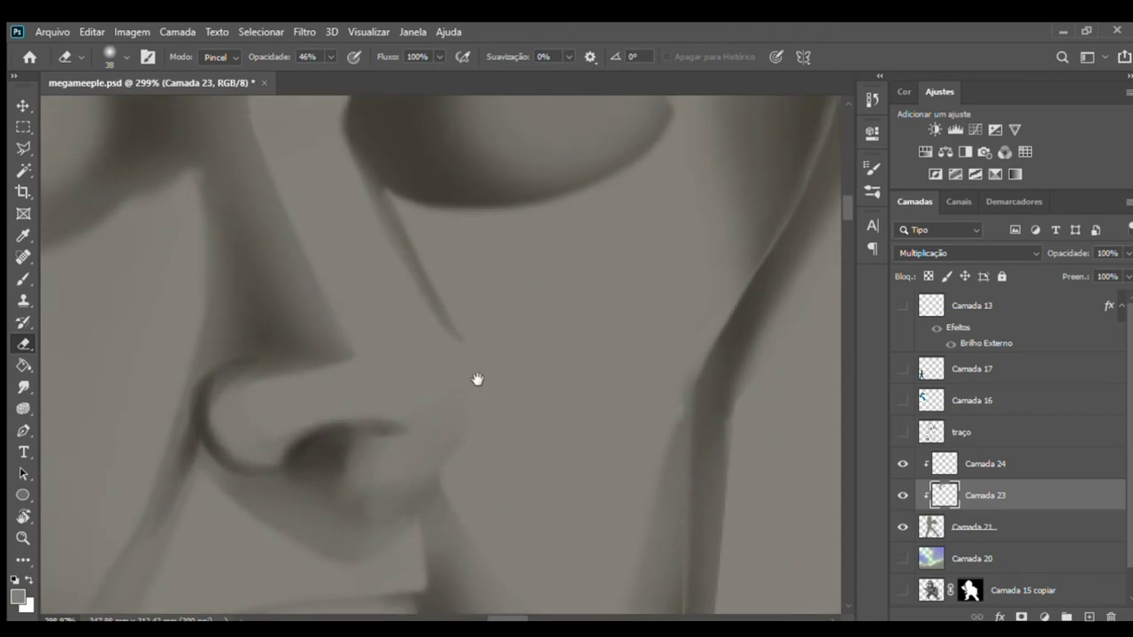
{"action": "mouse_move", "coordinate": [446, 434]}
{"action": "left_mouse_down"}
{"action": "mouse_move", "coordinate": [379, 440]}
{"action": "mouse_move", "coordinate": [445, 461]}
{"action": "left_mouse_up"}
{"action": "left_click_drag", "start_coordinate": [452, 427], "coordinate": [431, 484]}
- Shade the nostril's right edge, then fade the curve tip and inner nostril area
{"action": "key", "text": "b"}
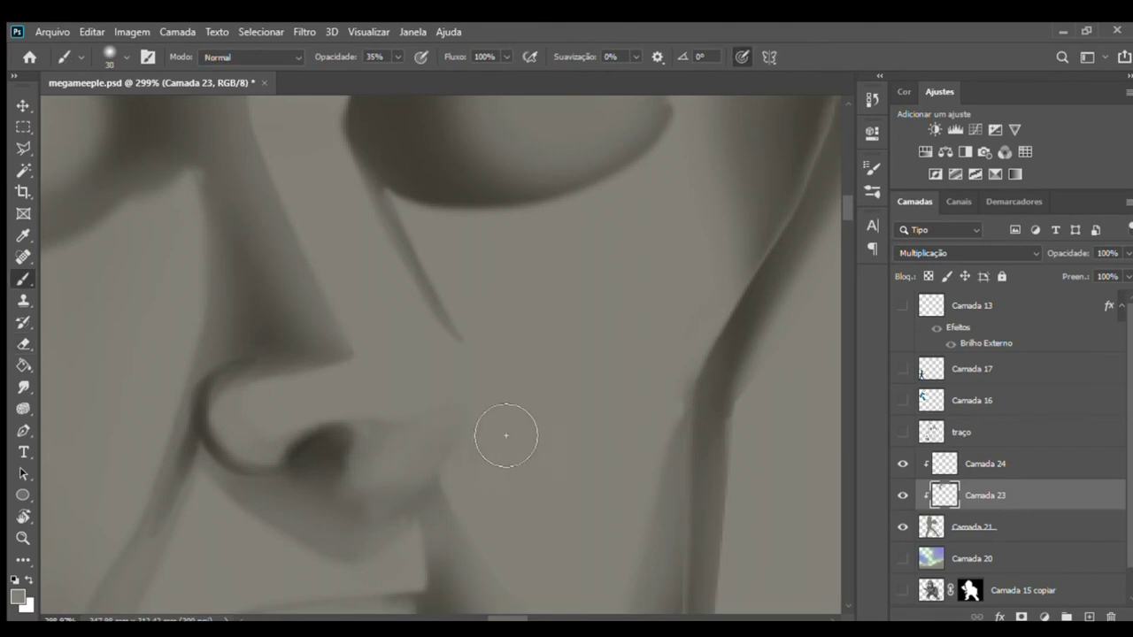
{"action": "left_click_drag", "start_coordinate": [482, 395], "coordinate": [443, 489]}
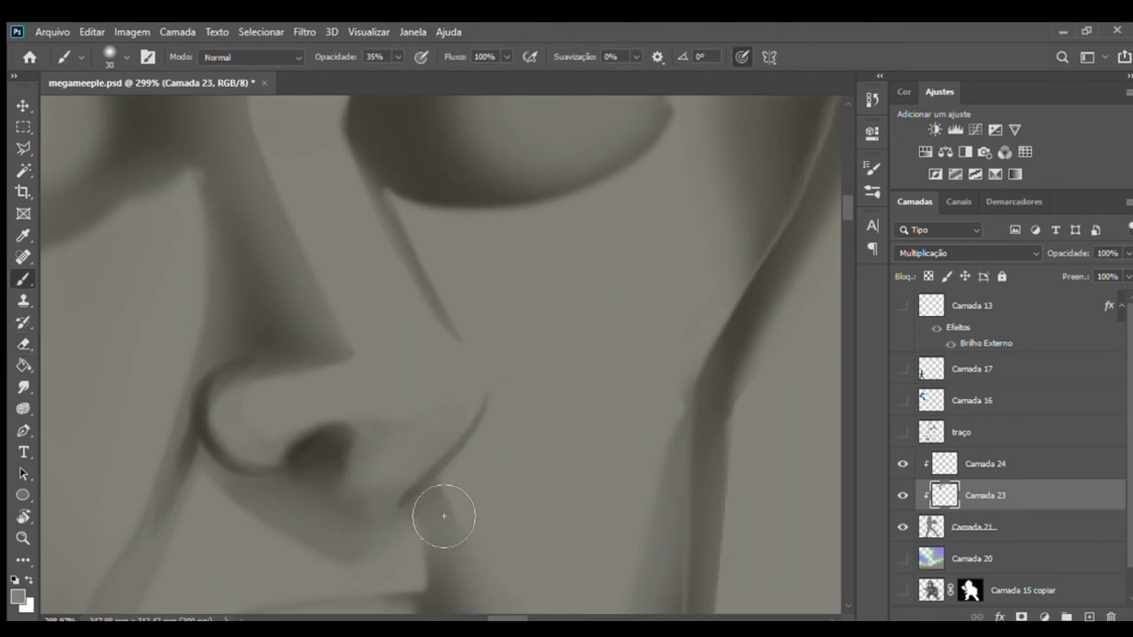
{"action": "left_click_drag", "start_coordinate": [489, 387], "coordinate": [379, 491]}
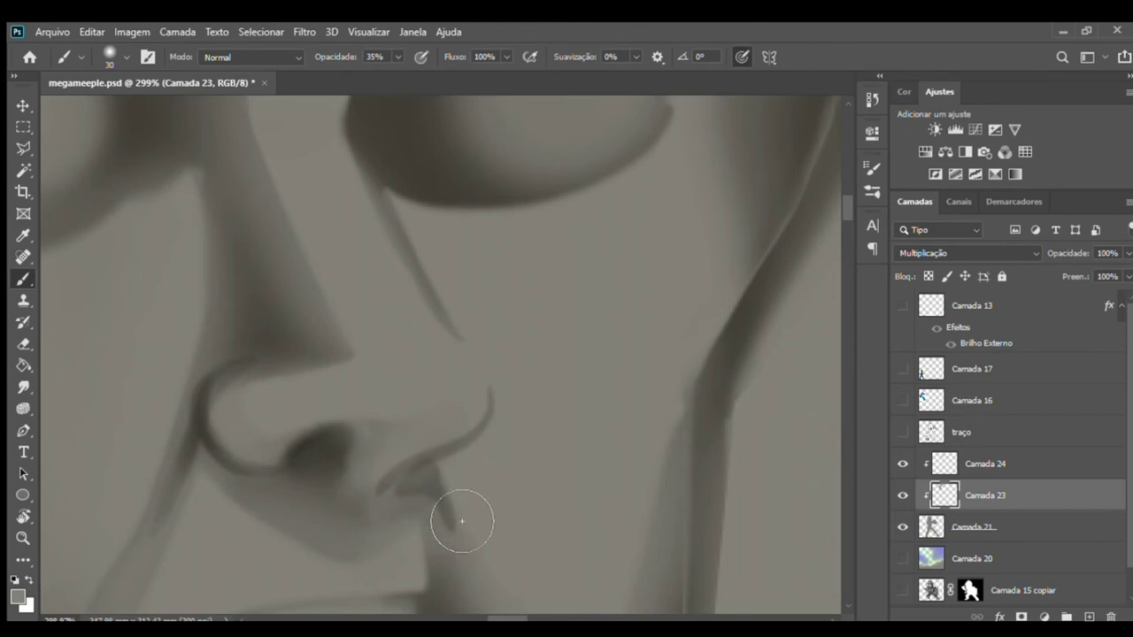
{"action": "mouse_move", "coordinate": [431, 497]}
{"action": "left_mouse_down"}
{"action": "mouse_move", "coordinate": [451, 399]}
{"action": "mouse_move", "coordinate": [437, 404]}
{"action": "mouse_move", "coordinate": [470, 398]}
{"action": "mouse_move", "coordinate": [474, 413]}
{"action": "left_mouse_up"}
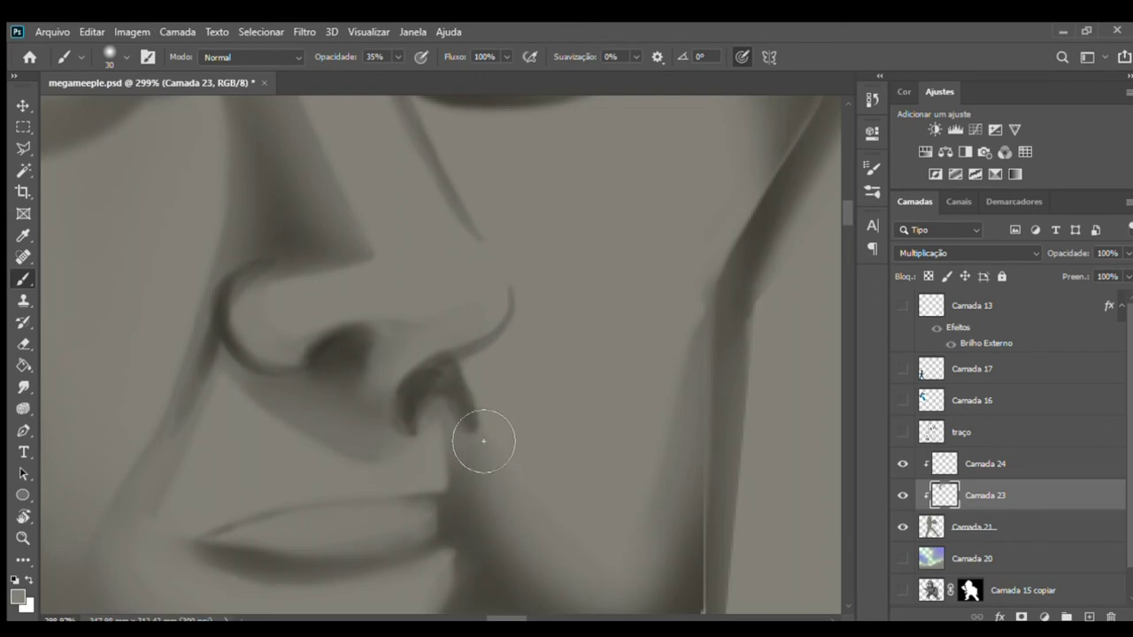
{"action": "key", "text": "e"}
{"action": "left_click_drag", "start_coordinate": [427, 441], "coordinate": [430, 404]}
{"action": "left_click_drag", "start_coordinate": [509, 318], "coordinate": [526, 309]}
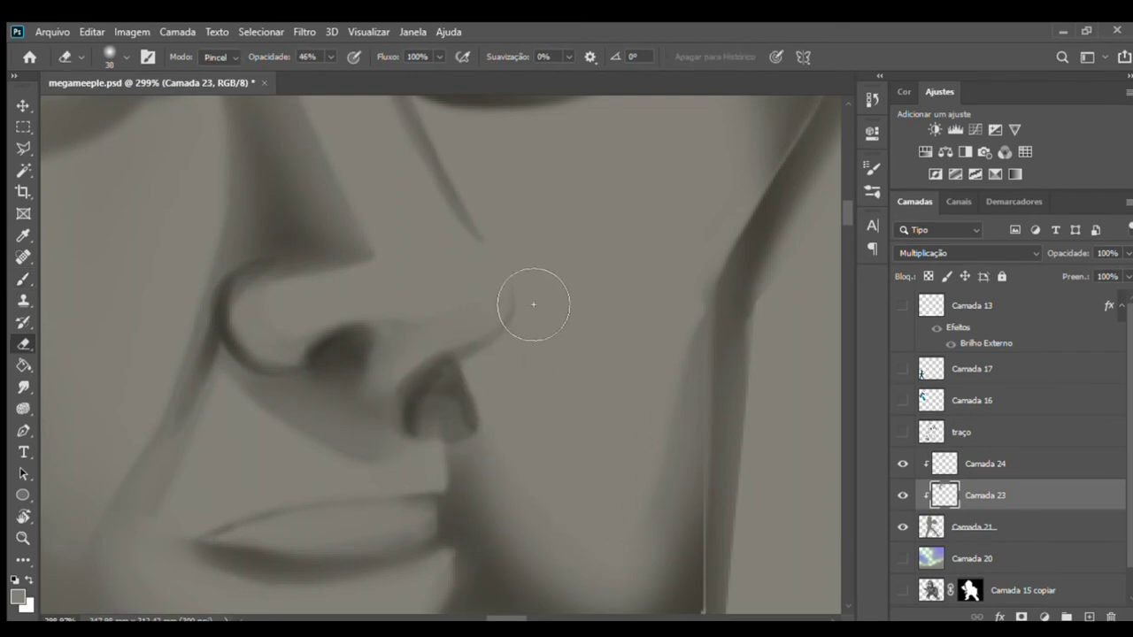
{"action": "left_click_drag", "start_coordinate": [469, 455], "coordinate": [453, 368]}
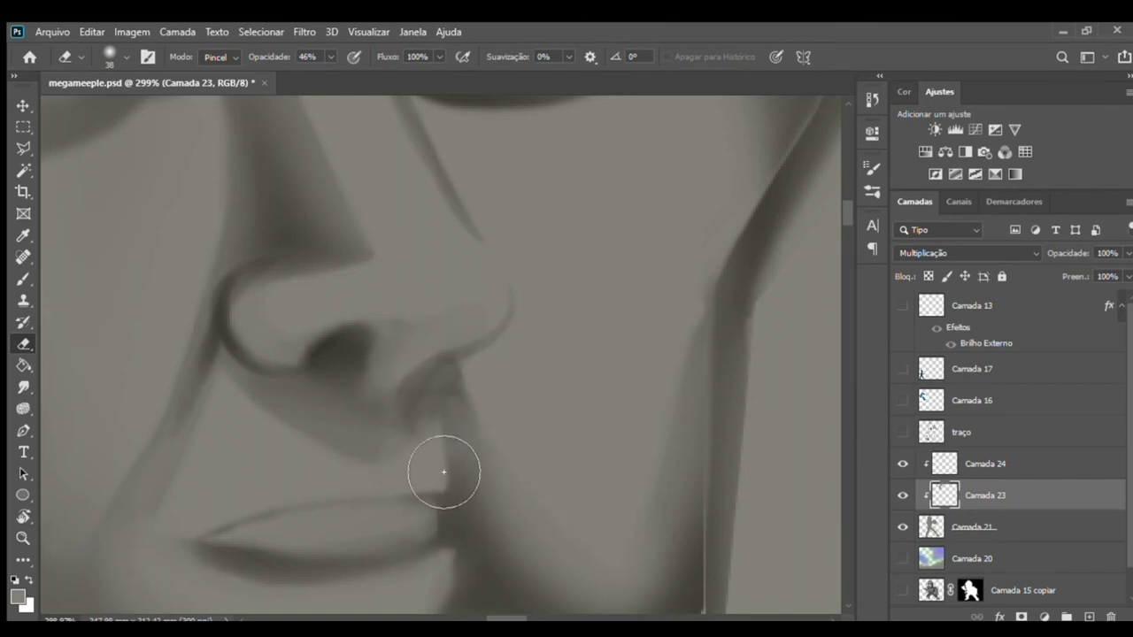
- Zoom out to see the whole helmeted head
{"action": "key", "text": "z"}
{"action": "left_click_drag", "start_coordinate": [506, 397], "coordinate": [417, 385]}
{"action": "left_click_drag", "start_coordinate": [506, 392], "coordinate": [475, 391]}
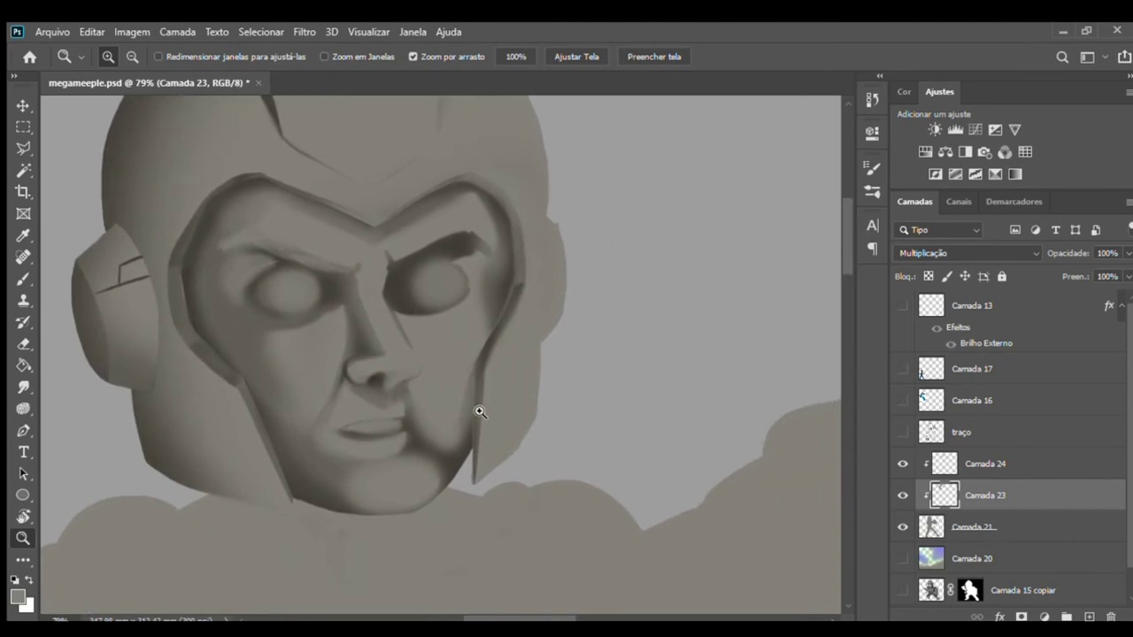
- Toggle the traço sketch on and off to compare it with the painting, zooming in on the nose
{"action": "left_click", "coordinate": [903, 430]}
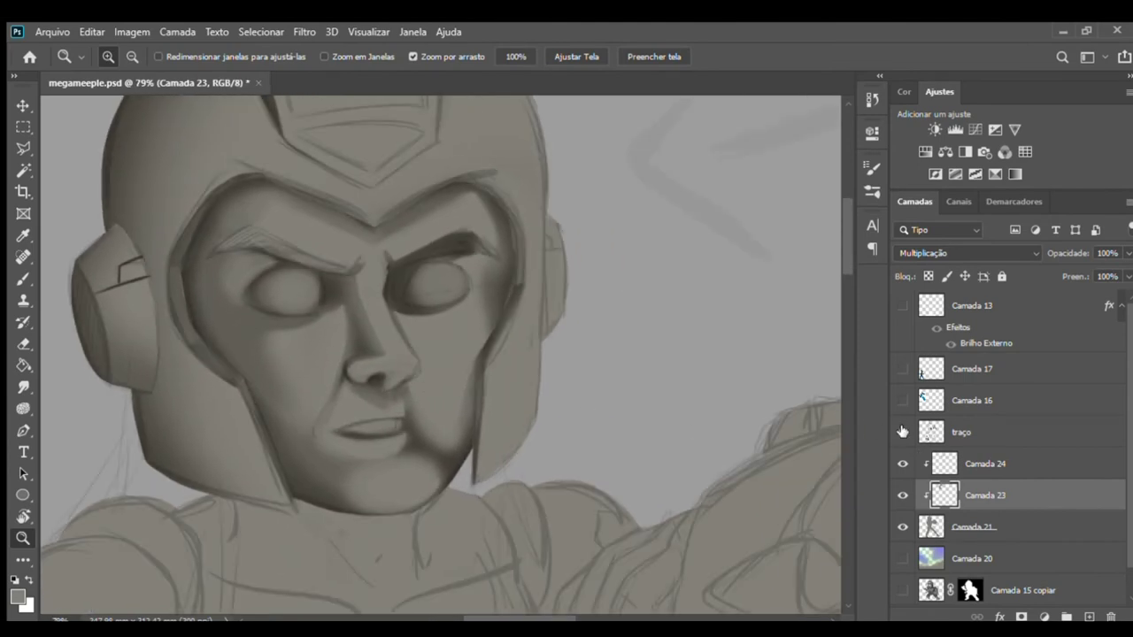
{"action": "left_click", "coordinate": [903, 430]}
{"action": "mouse_move", "coordinate": [374, 348]}
{"action": "left_mouse_down"}
{"action": "mouse_move", "coordinate": [415, 374]}
{"action": "mouse_move", "coordinate": [434, 349]}
{"action": "left_mouse_up"}
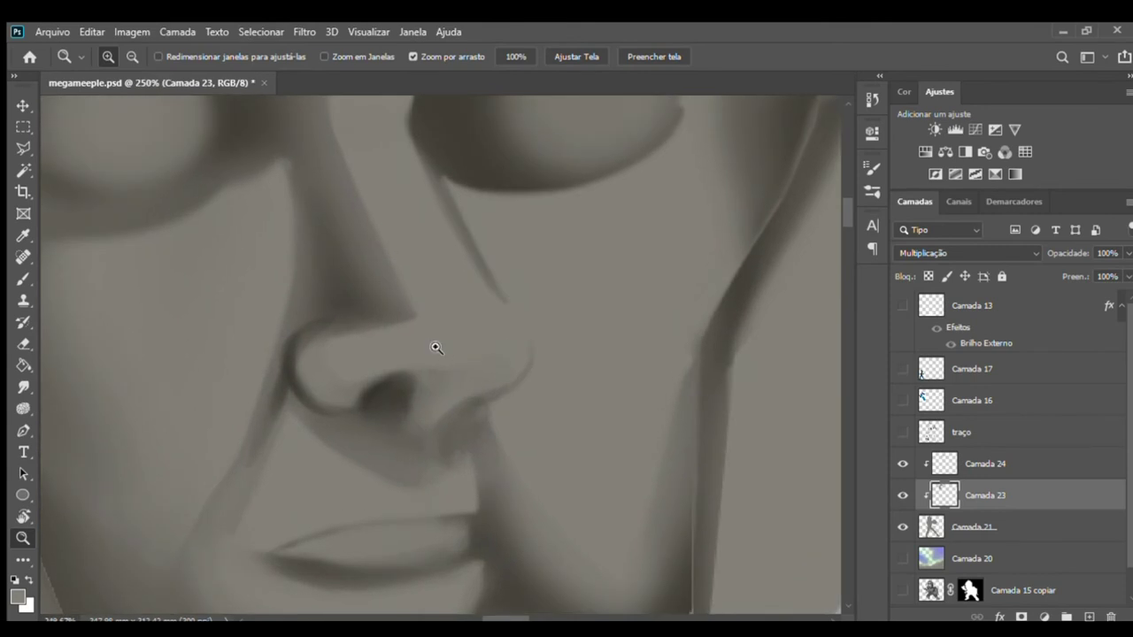
- Lighten the shading beside the nose bridge on Camada 24 with the eraser at 46%
{"action": "key", "text": "e"}
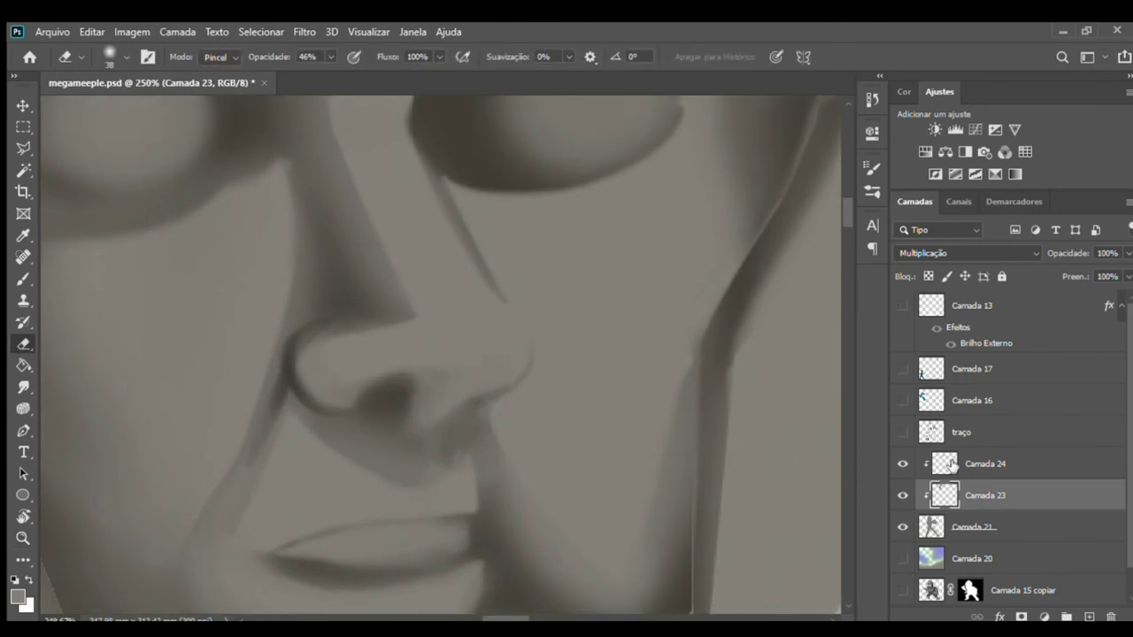
{"action": "left_click", "coordinate": [949, 462]}
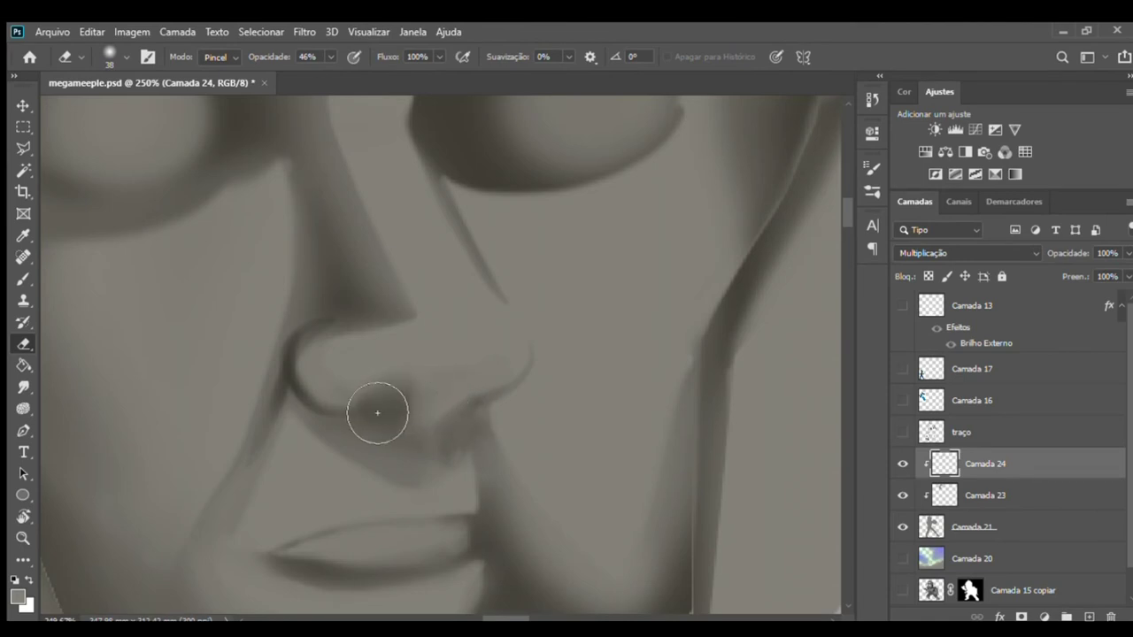
{"action": "mouse_move", "coordinate": [424, 374]}
{"action": "left_mouse_down"}
{"action": "mouse_move", "coordinate": [432, 291]}
{"action": "mouse_move", "coordinate": [432, 367]}
{"action": "left_mouse_up"}
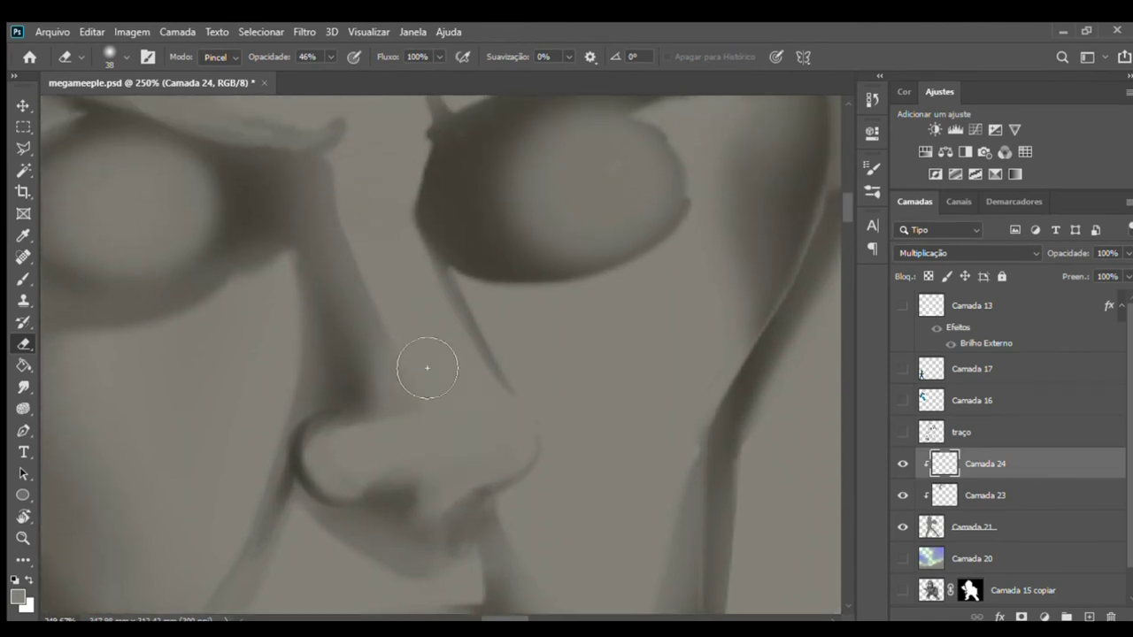
{"action": "left_click_drag", "start_coordinate": [440, 405], "coordinate": [415, 434]}
{"action": "key", "text": "z"}
{"action": "mouse_move", "coordinate": [495, 422]}
{"action": "left_mouse_down"}
{"action": "mouse_move", "coordinate": [463, 412]}
{"action": "mouse_move", "coordinate": [495, 363]}
{"action": "left_mouse_up"}
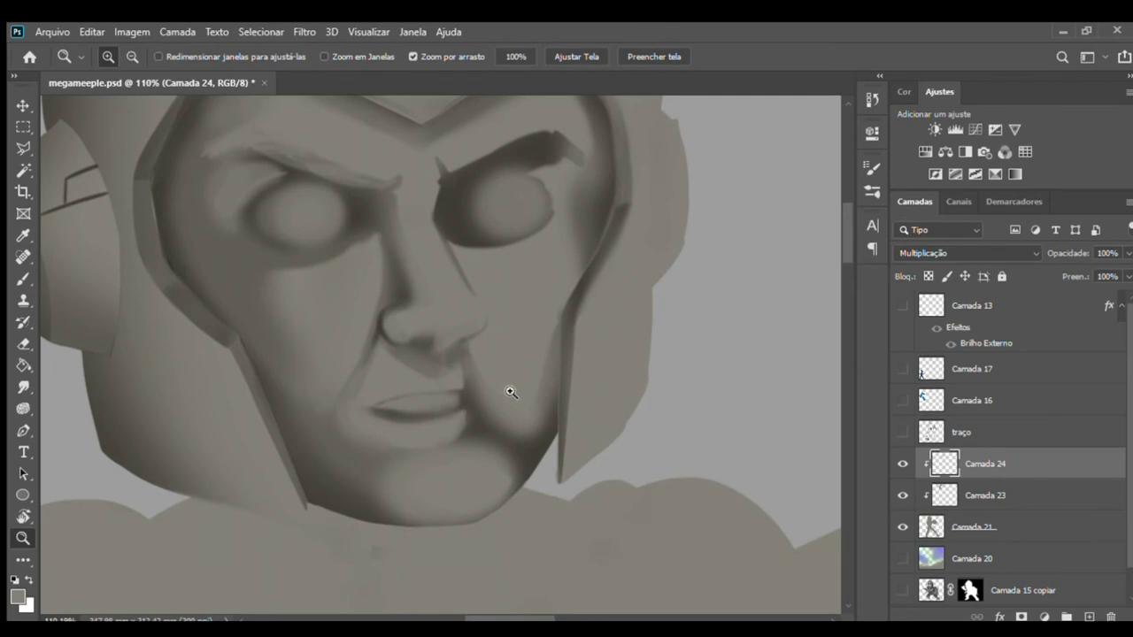
{"action": "key", "text": "e"}
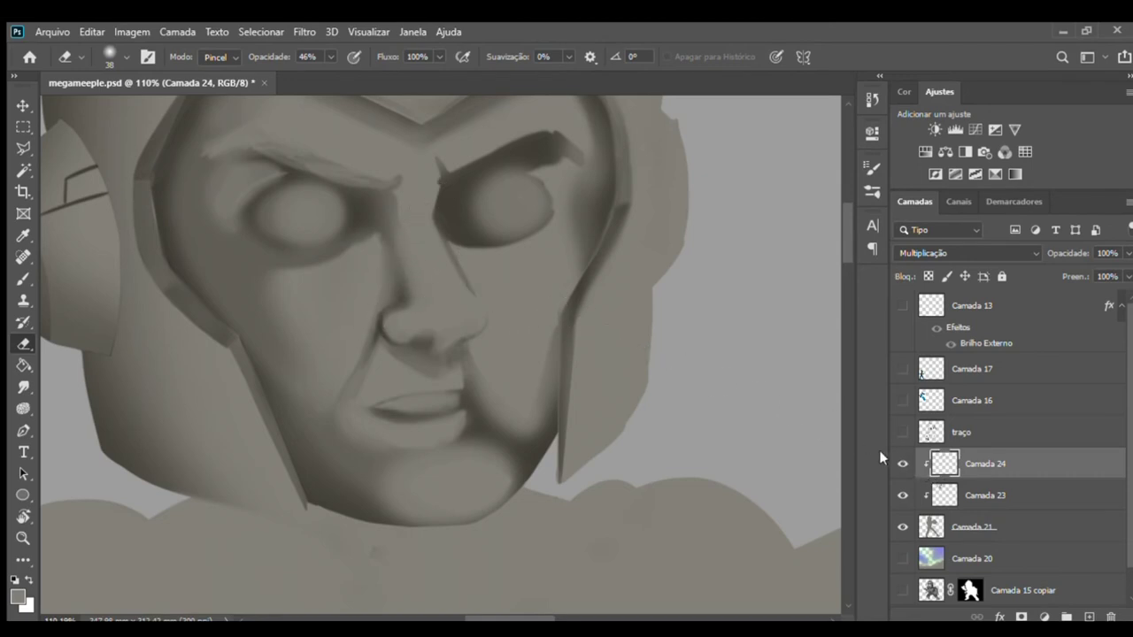
{"action": "key", "text": "b"}
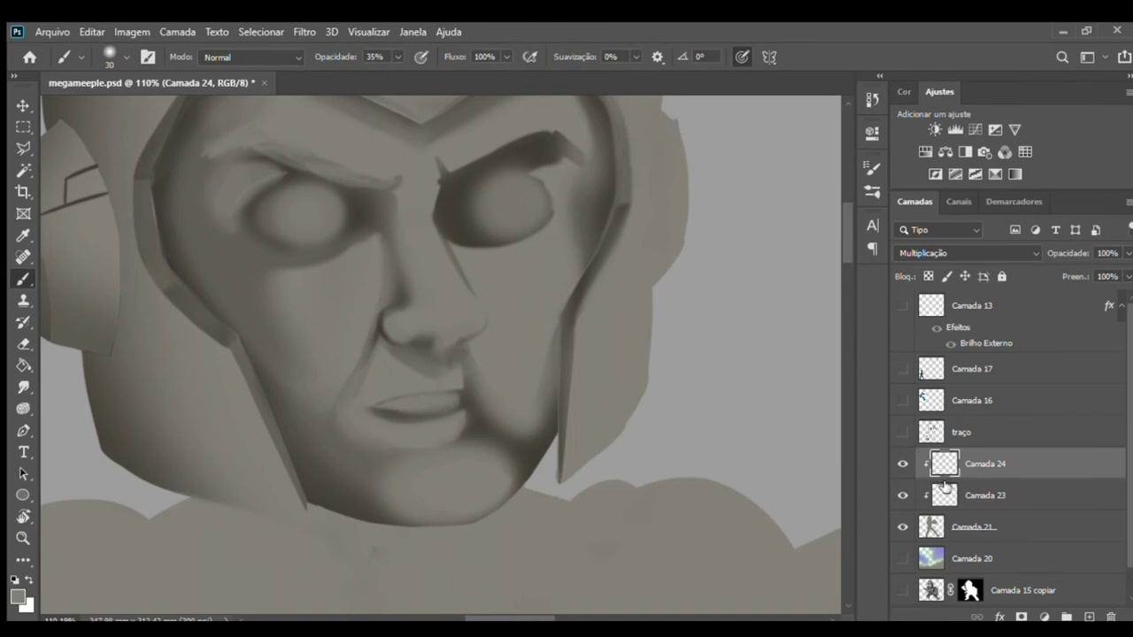
- On Camada 23, darken the shadow along the underside of the nose and the left nostril
{"action": "left_click", "coordinate": [944, 489]}
{"action": "mouse_move", "coordinate": [406, 307]}
{"action": "left_mouse_down"}
{"action": "mouse_move", "coordinate": [404, 336]}
{"action": "mouse_move", "coordinate": [473, 337]}
{"action": "mouse_move", "coordinate": [452, 348]}
{"action": "left_mouse_up"}
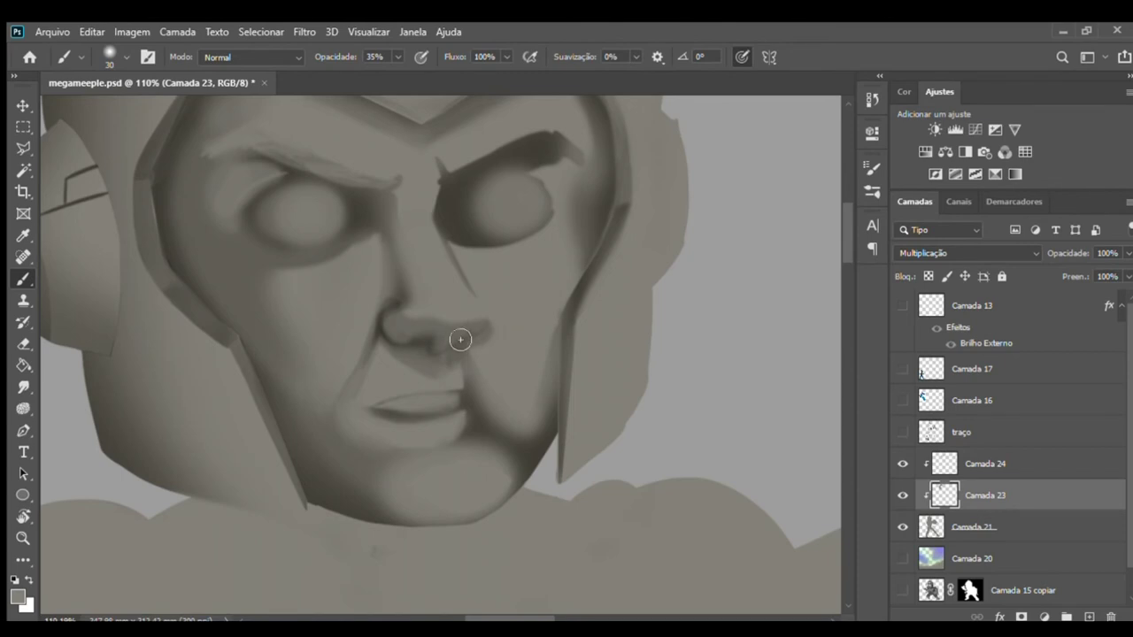
{"action": "key", "text": "e"}
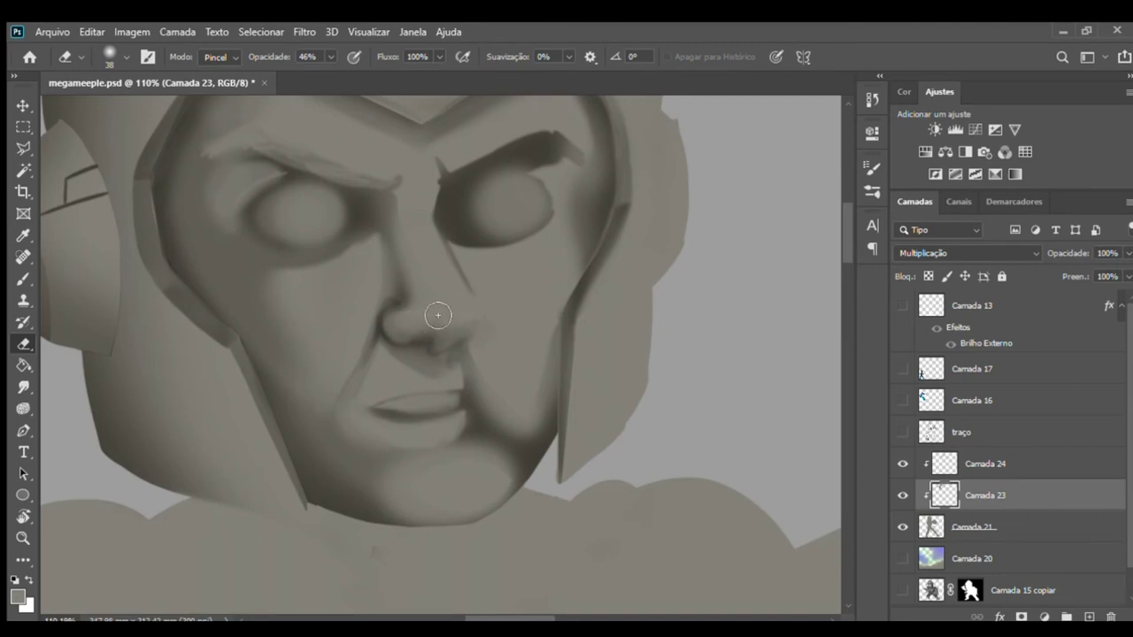
{"action": "key", "text": "b"}
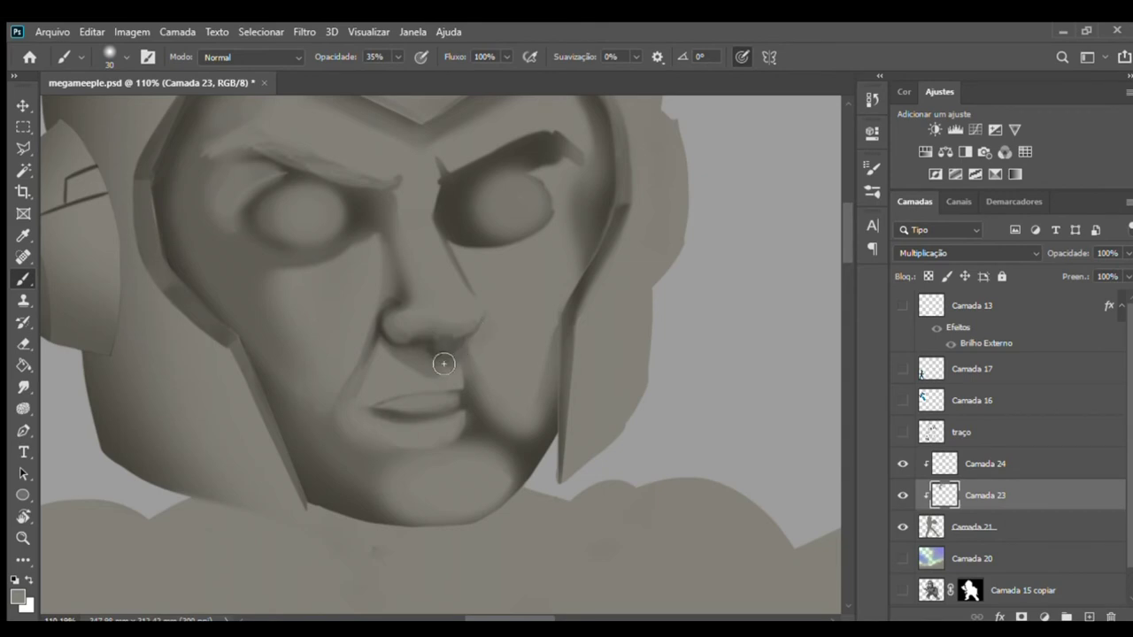
{"action": "left_click_drag", "start_coordinate": [431, 367], "coordinate": [423, 361]}
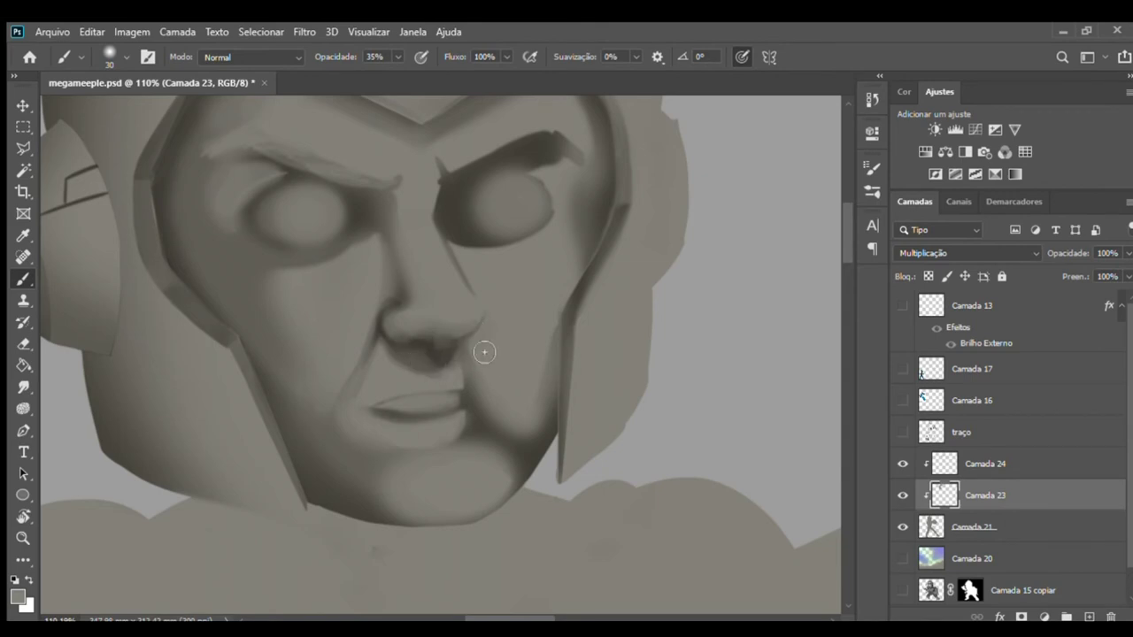
- Extend the nostril-edge curve, then partly erase the dark nostril shadow strokes
{"action": "key", "text": "e"}
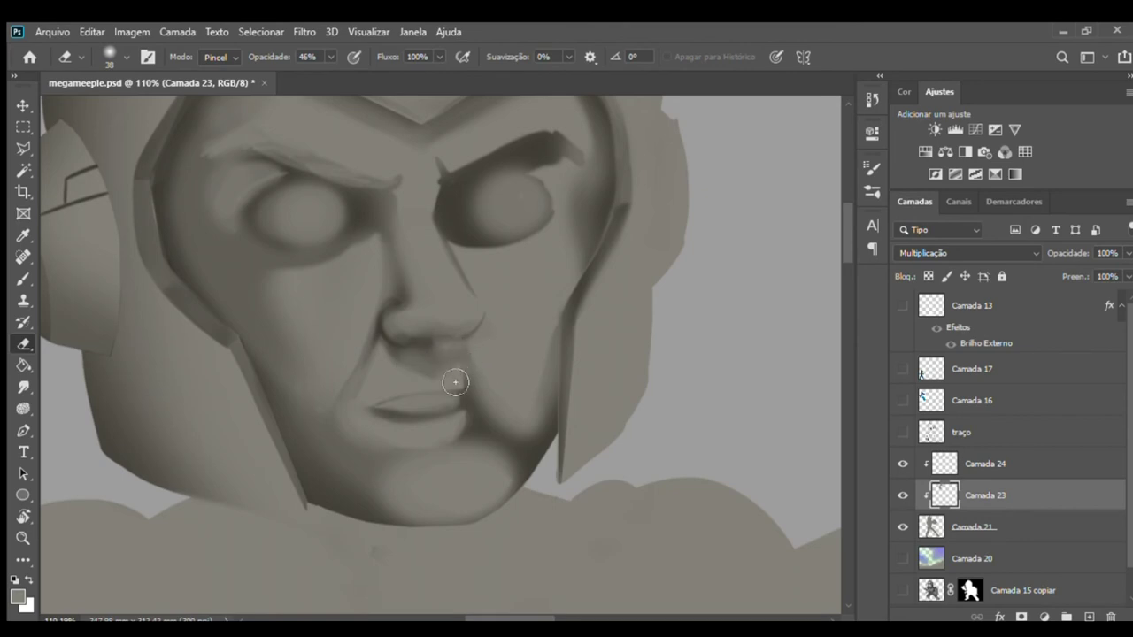
{"action": "key", "text": "z"}
{"action": "left_click_drag", "start_coordinate": [475, 354], "coordinate": [514, 359]}
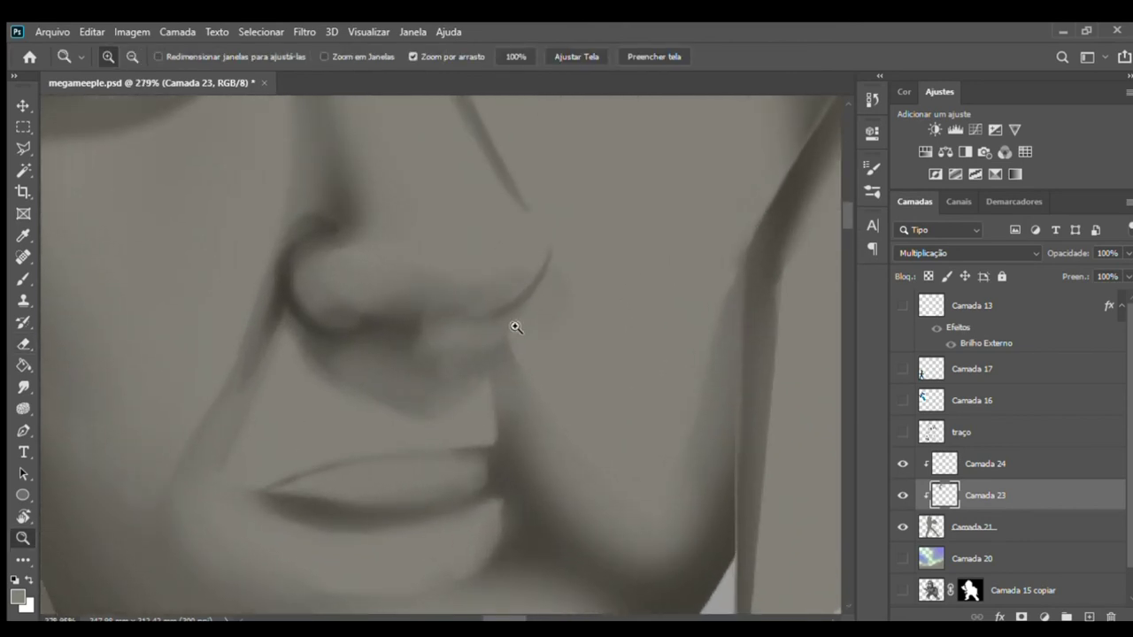
{"action": "key", "text": "b"}
{"action": "mouse_move", "coordinate": [540, 287]}
{"action": "left_mouse_down"}
{"action": "mouse_move", "coordinate": [466, 324]}
{"action": "mouse_move", "coordinate": [481, 362]}
{"action": "mouse_move", "coordinate": [458, 380]}
{"action": "mouse_move", "coordinate": [473, 392]}
{"action": "mouse_move", "coordinate": [472, 368]}
{"action": "mouse_move", "coordinate": [473, 413]}
{"action": "mouse_move", "coordinate": [495, 369]}
{"action": "mouse_move", "coordinate": [511, 398]}
{"action": "mouse_move", "coordinate": [525, 357]}
{"action": "mouse_move", "coordinate": [520, 387]}
{"action": "left_mouse_up"}
{"action": "key", "text": "e"}
{"action": "mouse_move", "coordinate": [498, 349]}
{"action": "left_mouse_down"}
{"action": "mouse_move", "coordinate": [445, 395]}
{"action": "mouse_move", "coordinate": [440, 424]}
{"action": "mouse_move", "coordinate": [511, 410]}
{"action": "mouse_move", "coordinate": [594, 468]}
{"action": "left_mouse_up"}
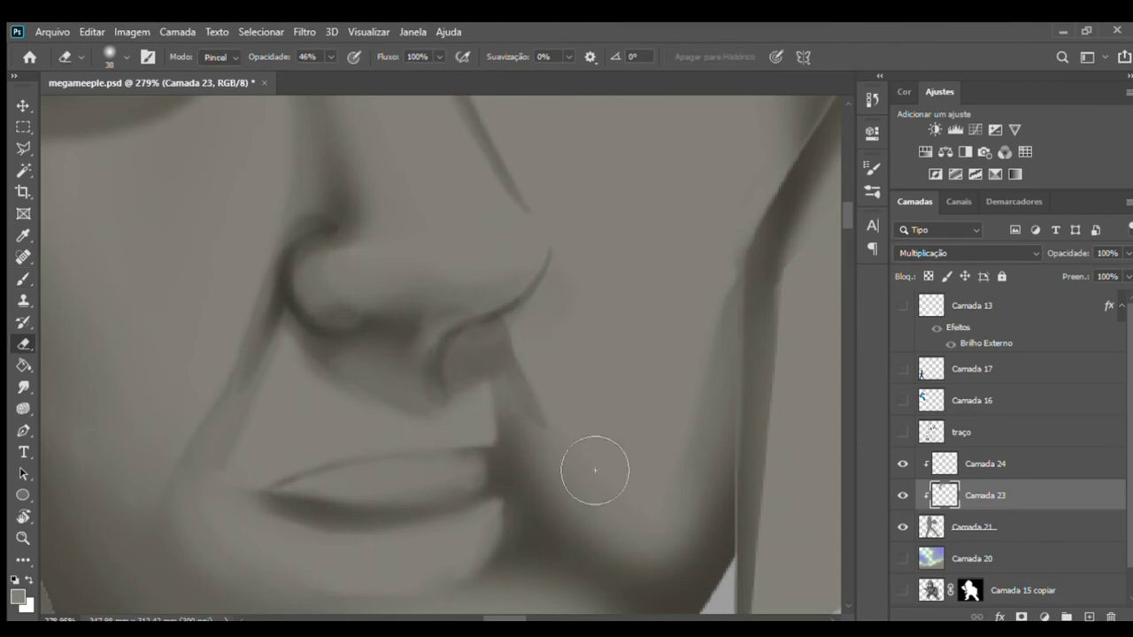
{"action": "mouse_move", "coordinate": [556, 402]}
{"action": "left_mouse_down"}
{"action": "mouse_move", "coordinate": [490, 430]}
{"action": "mouse_move", "coordinate": [497, 389]}
{"action": "left_mouse_up"}
- Paint dark strokes inside and below the nostril, then soften them with the eraser
{"action": "key", "text": "b"}
{"action": "left_click_drag", "start_coordinate": [372, 317], "coordinate": [403, 310]}
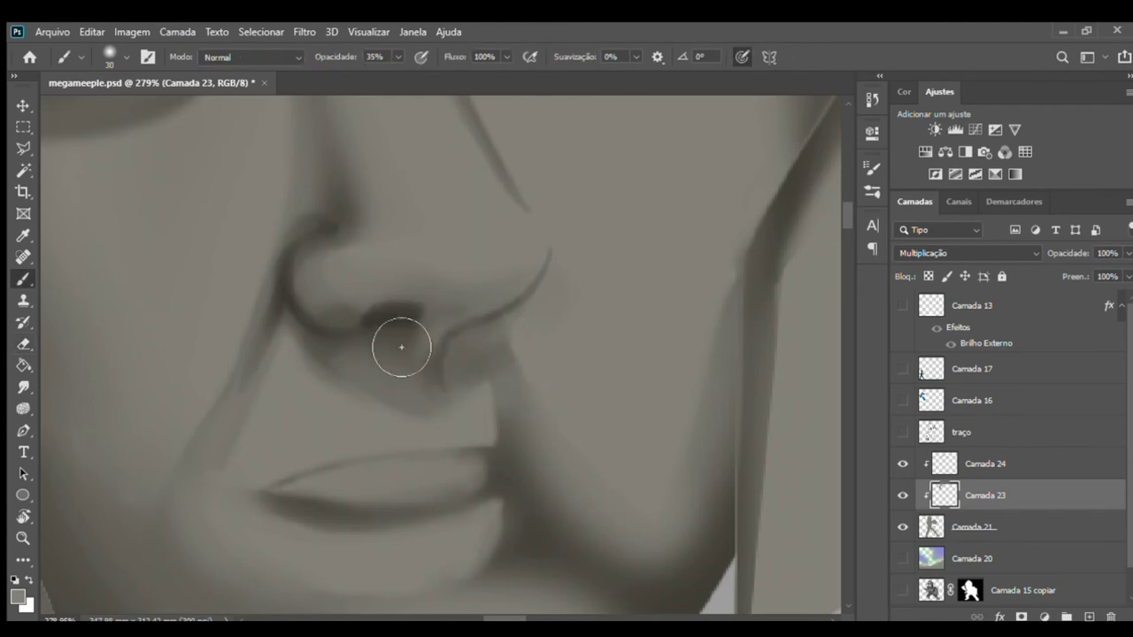
{"action": "left_click_drag", "start_coordinate": [416, 315], "coordinate": [410, 352]}
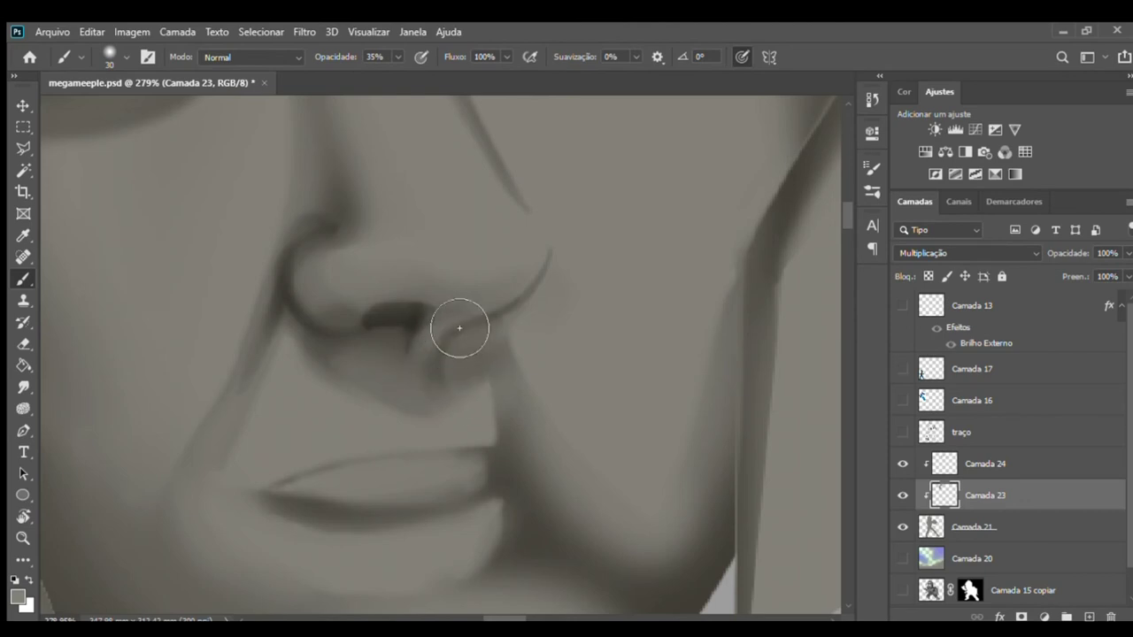
{"action": "key", "text": "e"}
{"action": "mouse_move", "coordinate": [463, 379]}
{"action": "left_mouse_down"}
{"action": "mouse_move", "coordinate": [393, 343]}
{"action": "mouse_move", "coordinate": [413, 324]}
{"action": "mouse_move", "coordinate": [437, 324]}
{"action": "mouse_move", "coordinate": [422, 321]}
{"action": "mouse_move", "coordinate": [517, 340]}
{"action": "mouse_move", "coordinate": [395, 328]}
{"action": "mouse_move", "coordinate": [463, 346]}
{"action": "mouse_move", "coordinate": [379, 371]}
{"action": "mouse_move", "coordinate": [410, 374]}
{"action": "mouse_move", "coordinate": [399, 337]}
{"action": "mouse_move", "coordinate": [426, 357]}
{"action": "left_mouse_up"}
- Bring the lower face into view and set the eraser to size 77 at 12% opacity
{"action": "key", "text": "z"}
{"action": "left_click_drag", "start_coordinate": [572, 455], "coordinate": [558, 298]}
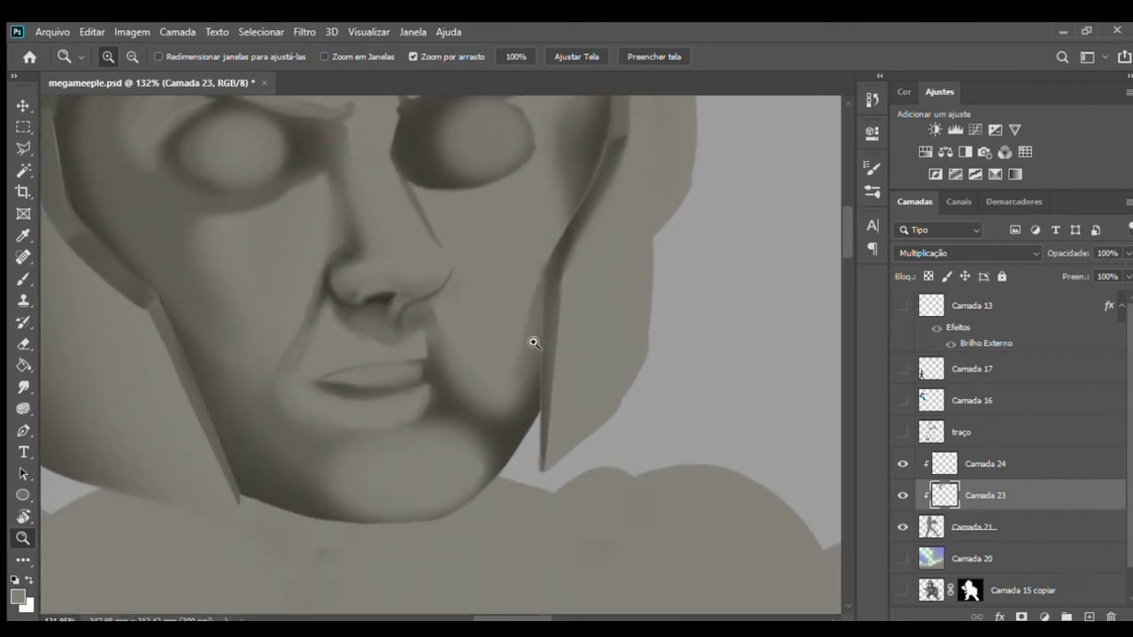
{"action": "key", "text": "b"}
{"action": "key", "text": "e"}
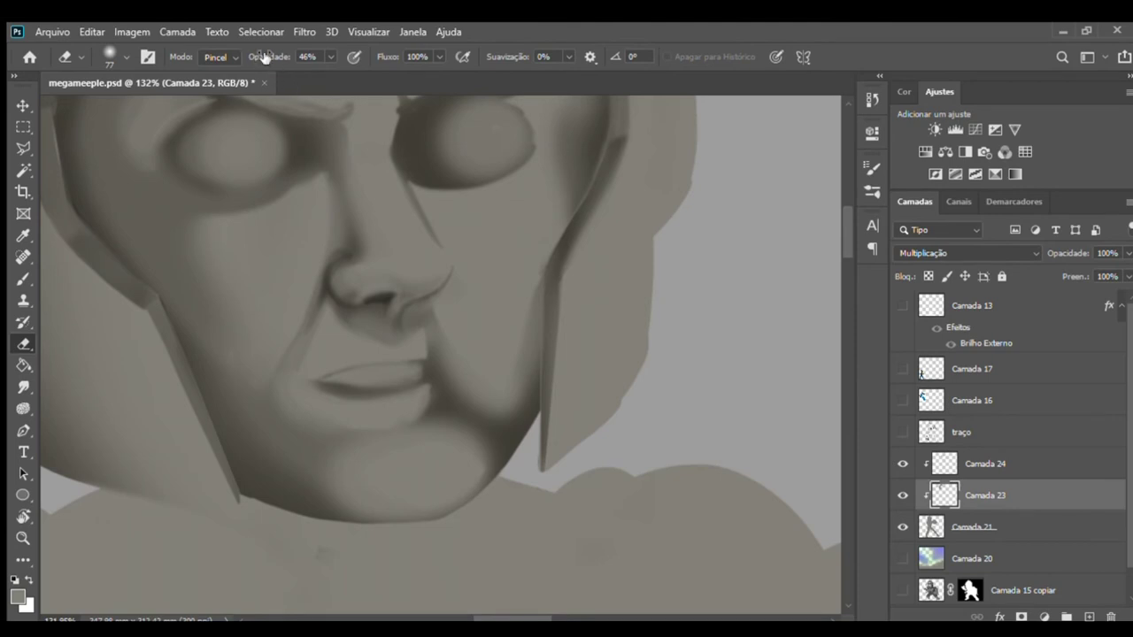
{"action": "type", "text": "12"}
{"action": "key", "text": "Return"}
{"action": "key", "text": "alt+bracketright"}
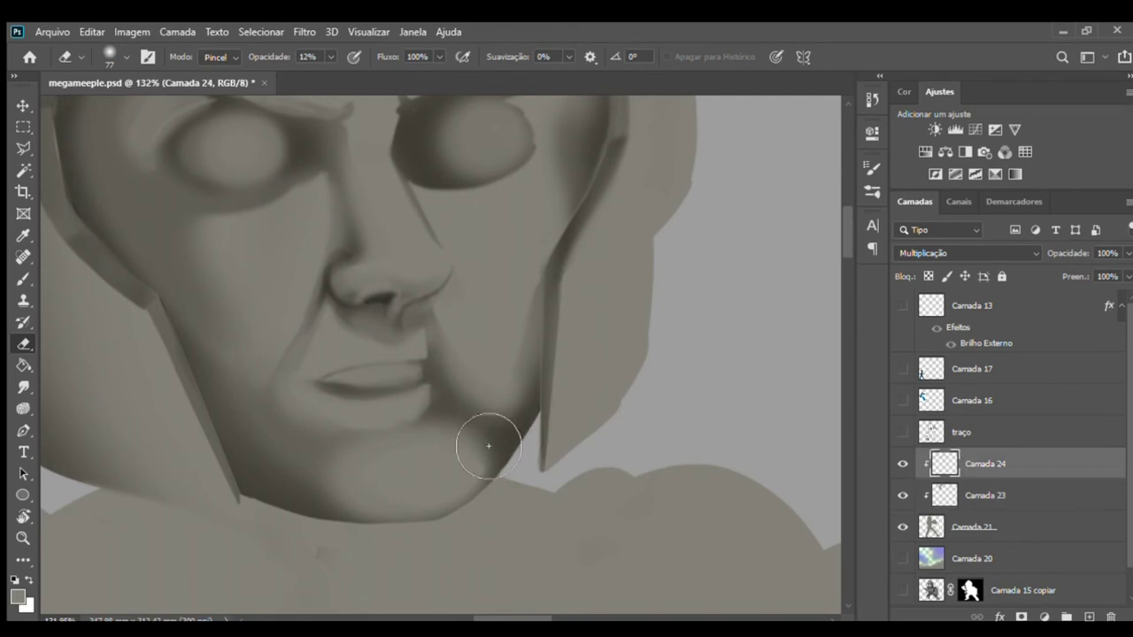
- Soften the right jaw and chin shading and show the traço sketch for reference
{"action": "mouse_move", "coordinate": [536, 427]}
{"action": "left_mouse_down"}
{"action": "mouse_move", "coordinate": [488, 455]}
{"action": "mouse_move", "coordinate": [455, 415]}
{"action": "mouse_move", "coordinate": [488, 405]}
{"action": "mouse_move", "coordinate": [456, 444]}
{"action": "mouse_move", "coordinate": [504, 404]}
{"action": "mouse_move", "coordinate": [498, 449]}
{"action": "mouse_move", "coordinate": [457, 392]}
{"action": "mouse_move", "coordinate": [494, 458]}
{"action": "mouse_move", "coordinate": [544, 384]}
{"action": "mouse_move", "coordinate": [558, 294]}
{"action": "left_mouse_up"}
{"action": "scroll", "coordinate": [532, 316], "scroll_direction": "up", "scroll_amount": 2}
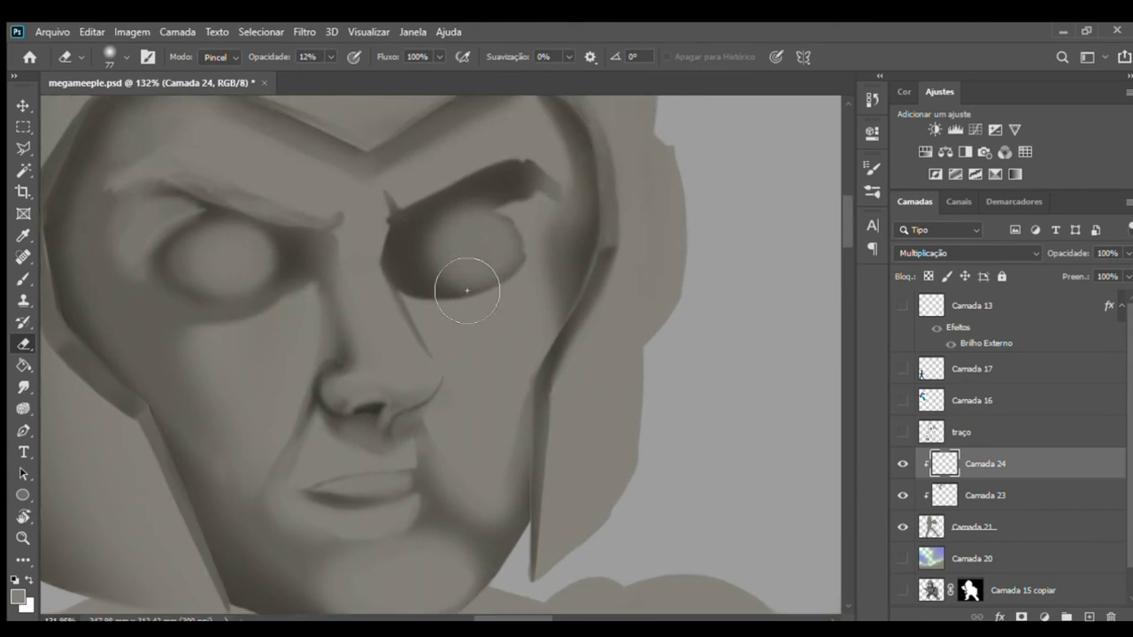
{"action": "scroll", "coordinate": [495, 296], "scroll_direction": "up", "scroll_amount": 2}
{"action": "left_click", "coordinate": [903, 432]}
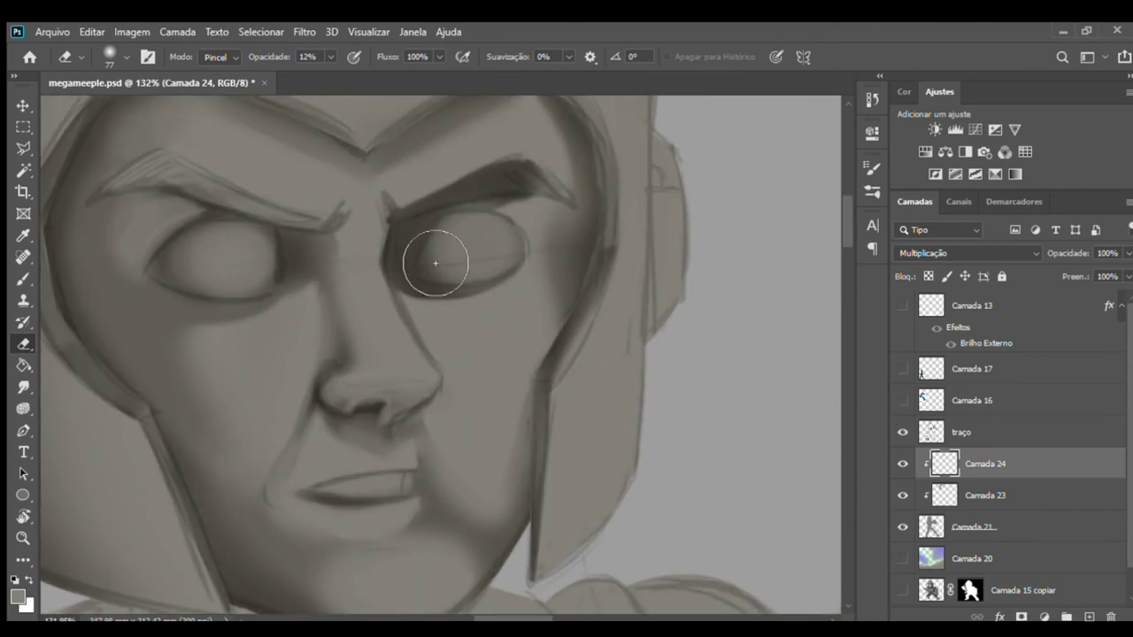
{"action": "mouse_move", "coordinate": [460, 323]}
{"action": "left_mouse_down"}
{"action": "mouse_move", "coordinate": [505, 309]}
{"action": "mouse_move", "coordinate": [455, 227]}
{"action": "mouse_move", "coordinate": [506, 258]}
{"action": "left_mouse_up"}
- Set the eraser to 58% opacity and size 13, lightening shading inside the right eye
{"action": "key", "text": "z"}
{"action": "left_click_drag", "start_coordinate": [463, 228], "coordinate": [486, 234]}
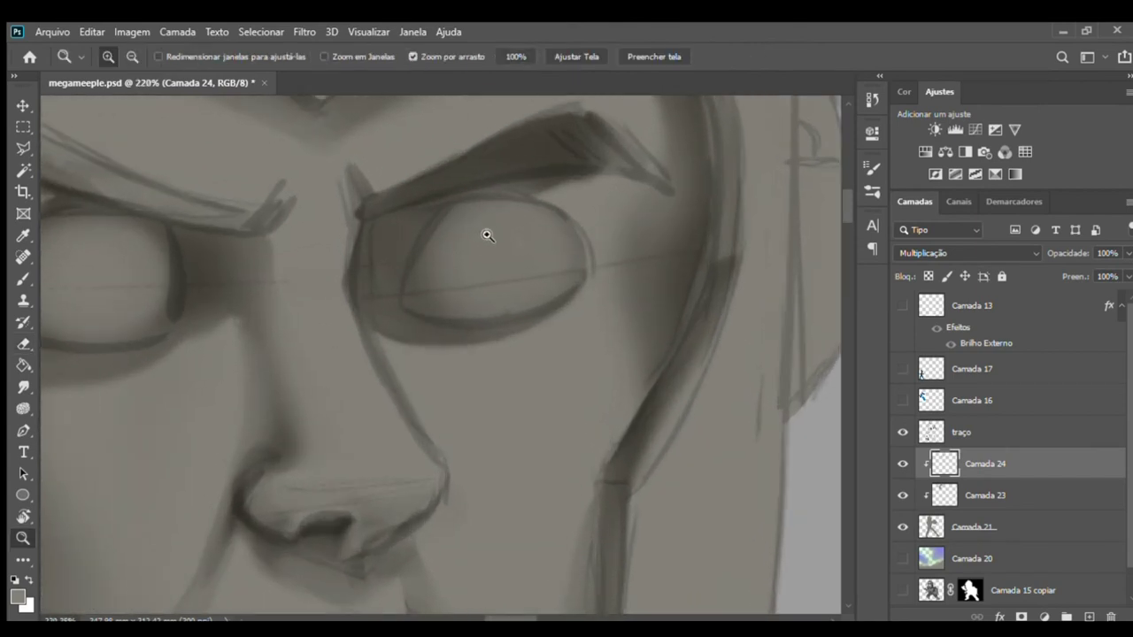
{"action": "key", "text": "e"}
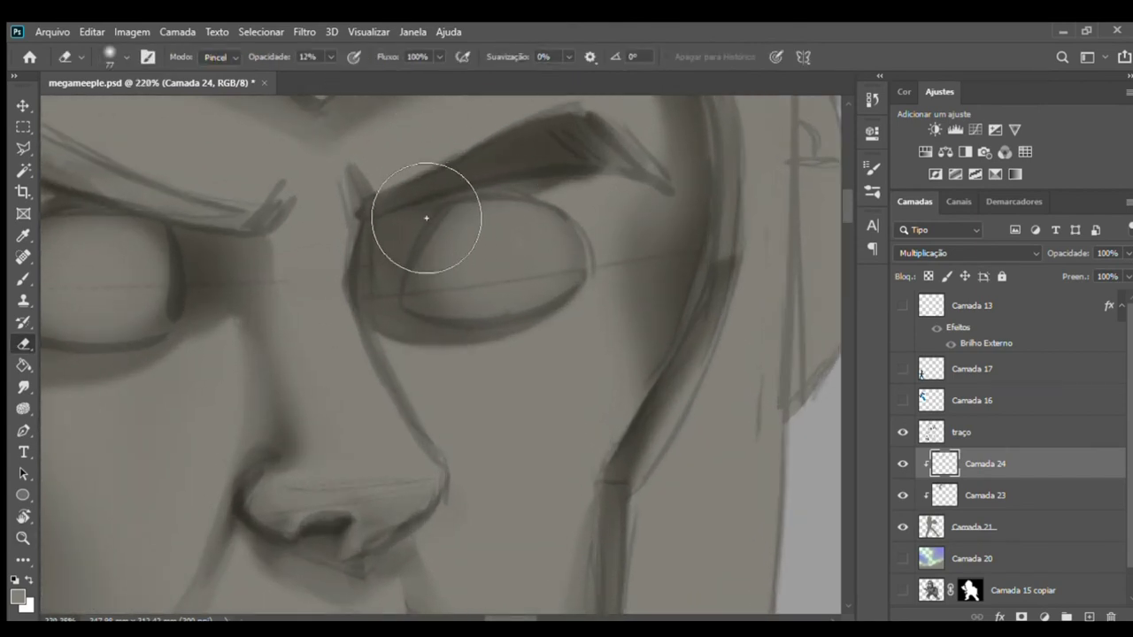
{"action": "left_click_drag", "start_coordinate": [269, 56], "coordinate": [310, 56]}
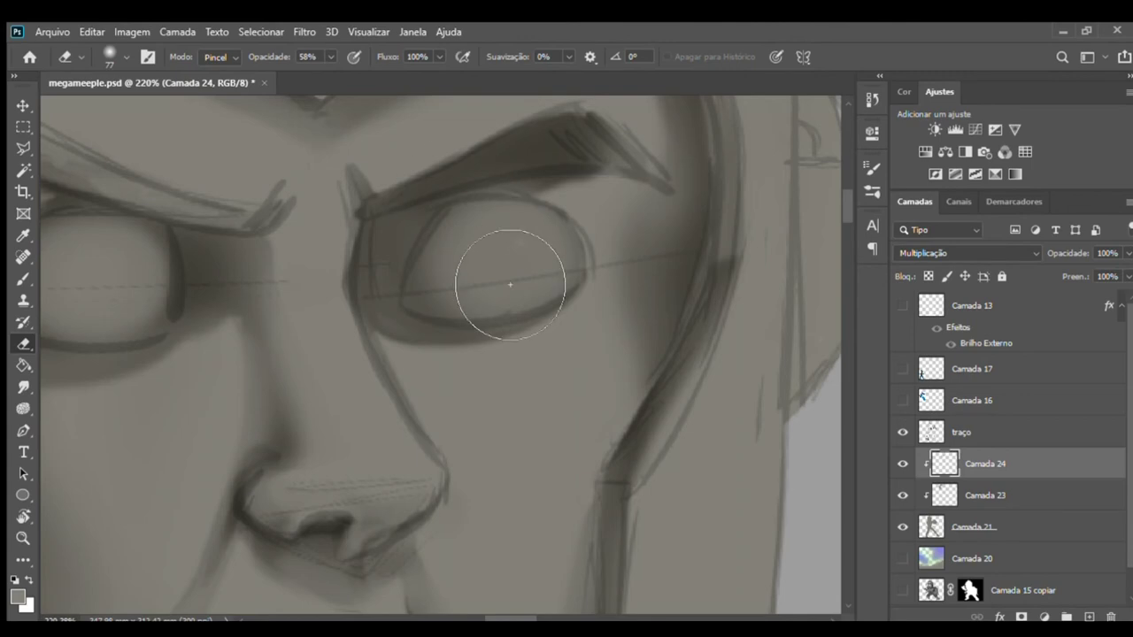
{"action": "left_click_drag", "start_coordinate": [471, 260], "coordinate": [496, 260]}
{"action": "key", "text": "bracketleft"}
- Lighten streaks along the upper and lower edges of the right eyebrow
{"action": "mouse_move", "coordinate": [592, 130]}
{"action": "left_mouse_down"}
{"action": "mouse_move", "coordinate": [576, 127]}
{"action": "mouse_move", "coordinate": [612, 171]}
{"action": "mouse_move", "coordinate": [580, 162]}
{"action": "left_mouse_up"}
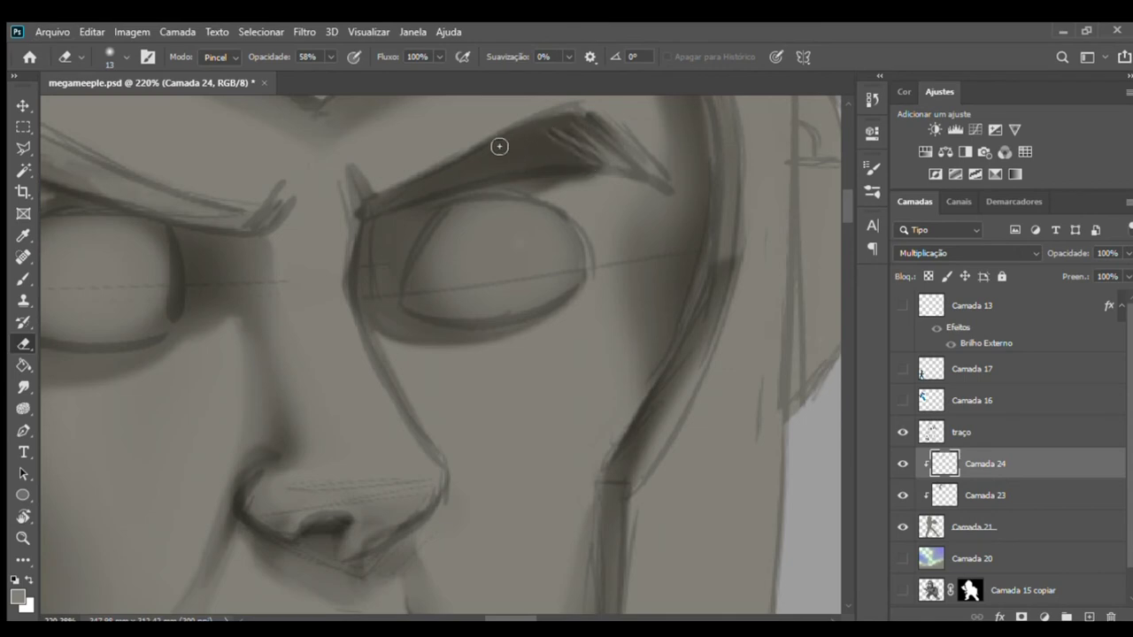
{"action": "left_click_drag", "start_coordinate": [533, 118], "coordinate": [610, 115]}
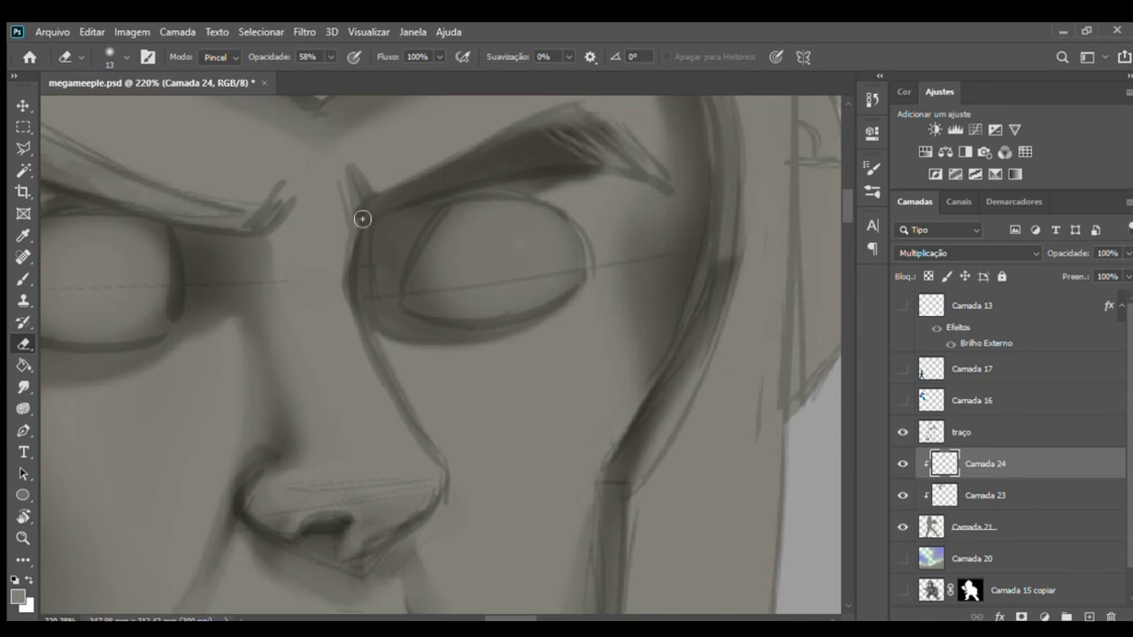
{"action": "left_click_drag", "start_coordinate": [362, 219], "coordinate": [597, 169]}
{"action": "key", "text": "ctrl+z"}
{"action": "left_click_drag", "start_coordinate": [380, 200], "coordinate": [636, 154]}
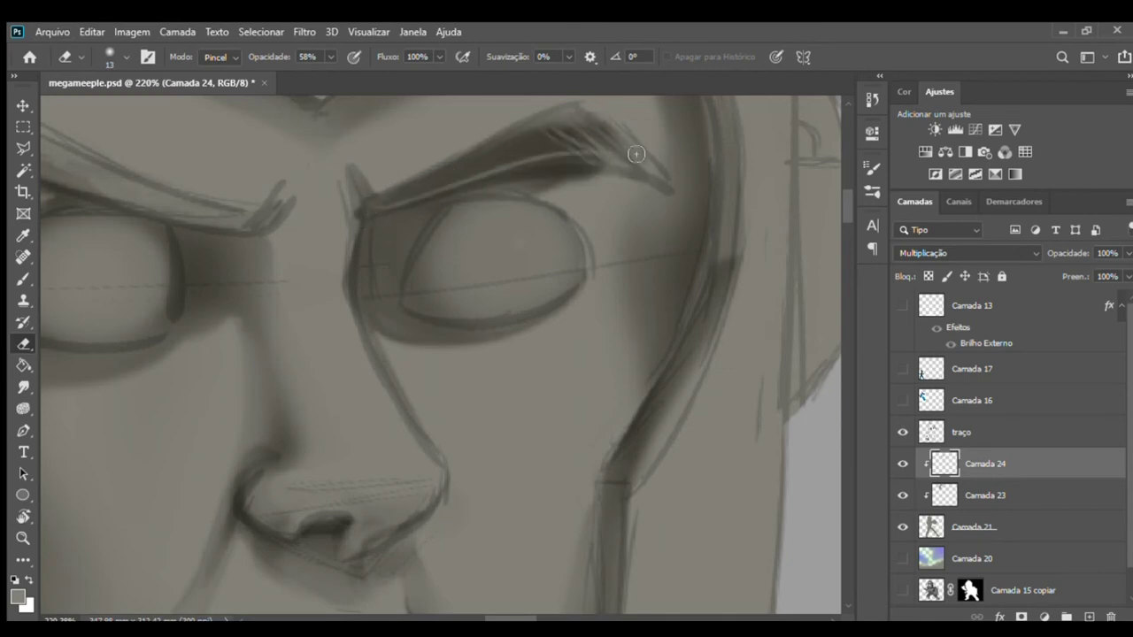
{"action": "left_click_drag", "start_coordinate": [418, 202], "coordinate": [452, 198]}
- Undo the last brow stroke, break up the dark brow strokes with light streaks, and hide the sketch
{"action": "key", "text": "ctrl+z"}
{"action": "mouse_move", "coordinate": [572, 148]}
{"action": "left_mouse_down"}
{"action": "mouse_move", "coordinate": [587, 162]}
{"action": "mouse_move", "coordinate": [528, 169]}
{"action": "mouse_move", "coordinate": [493, 159]}
{"action": "left_mouse_up"}
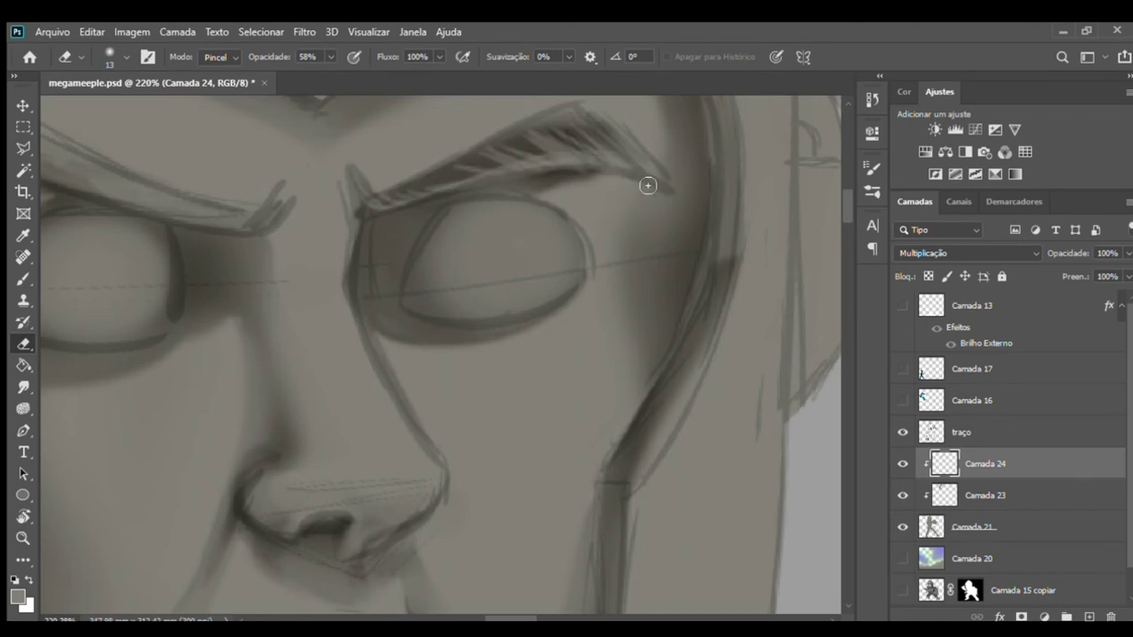
{"action": "left_click", "coordinate": [903, 432]}
{"action": "mouse_move", "coordinate": [796, 366]}
{"action": "left_mouse_down"}
{"action": "mouse_move", "coordinate": [579, 295]}
{"action": "mouse_move", "coordinate": [663, 309]}
{"action": "mouse_move", "coordinate": [666, 298]}
{"action": "left_mouse_up"}
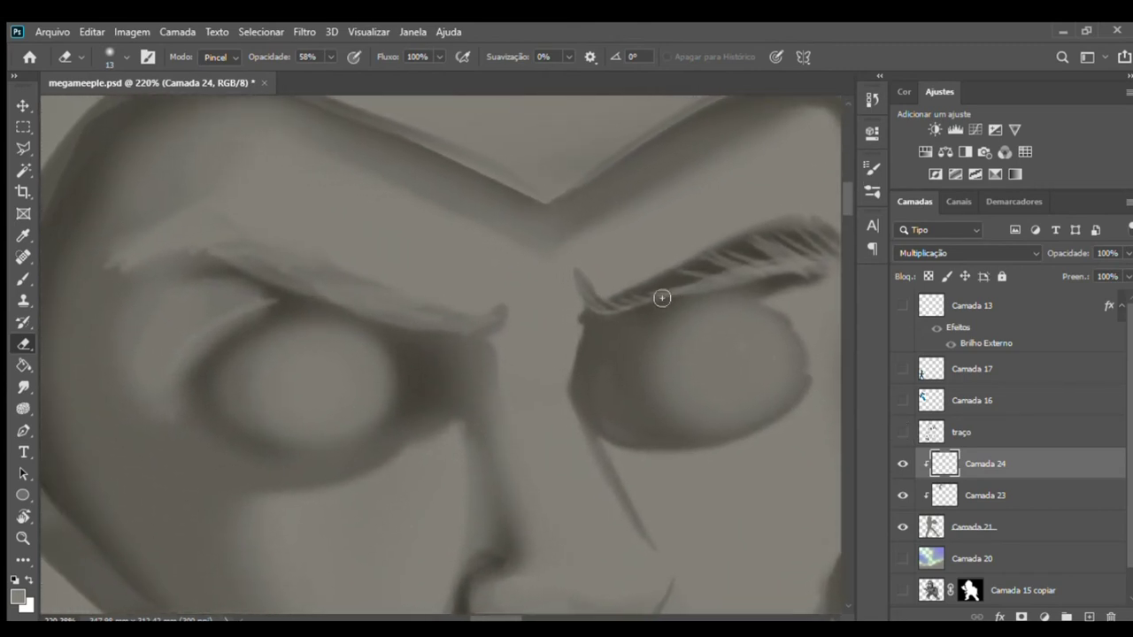
- Paint light hair strokes on the left eyebrow at 35% opacity, undoing the darker ones
{"action": "key", "text": "b"}
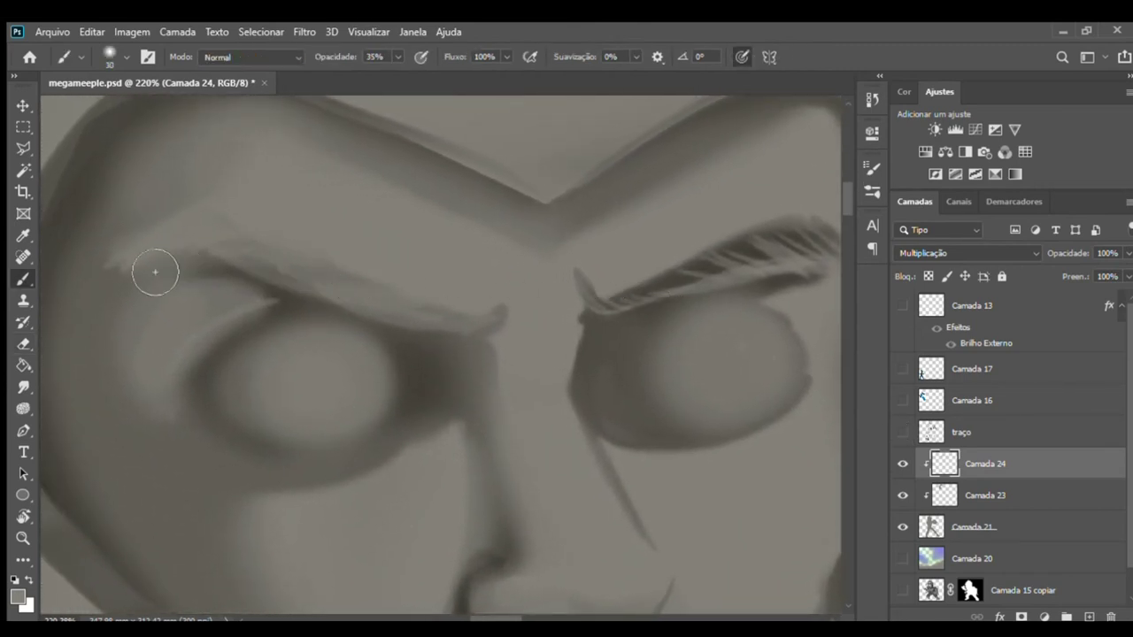
{"action": "mouse_move", "coordinate": [138, 279]}
{"action": "left_mouse_down"}
{"action": "mouse_move", "coordinate": [162, 258]}
{"action": "mouse_move", "coordinate": [151, 278]}
{"action": "mouse_move", "coordinate": [197, 271]}
{"action": "mouse_move", "coordinate": [273, 286]}
{"action": "left_mouse_up"}
{"action": "mouse_move", "coordinate": [132, 286]}
{"action": "left_mouse_down"}
{"action": "mouse_move", "coordinate": [233, 244]}
{"action": "mouse_move", "coordinate": [240, 260]}
{"action": "mouse_move", "coordinate": [223, 240]}
{"action": "mouse_move", "coordinate": [470, 316]}
{"action": "mouse_move", "coordinate": [463, 328]}
{"action": "mouse_move", "coordinate": [517, 323]}
{"action": "mouse_move", "coordinate": [405, 339]}
{"action": "mouse_move", "coordinate": [354, 283]}
{"action": "mouse_move", "coordinate": [271, 301]}
{"action": "mouse_move", "coordinate": [374, 324]}
{"action": "mouse_move", "coordinate": [348, 298]}
{"action": "mouse_move", "coordinate": [288, 282]}
{"action": "mouse_move", "coordinate": [364, 321]}
{"action": "mouse_move", "coordinate": [369, 291]}
{"action": "mouse_move", "coordinate": [241, 274]}
{"action": "mouse_move", "coordinate": [289, 259]}
{"action": "mouse_move", "coordinate": [438, 315]}
{"action": "mouse_move", "coordinate": [380, 265]}
{"action": "mouse_move", "coordinate": [537, 218]}
{"action": "left_mouse_up"}
{"action": "key", "text": "ctrl+z"}
- Lighten the right eye's lash line and dark left edge, and erase a light upper-rim curve
{"action": "key", "text": "e"}
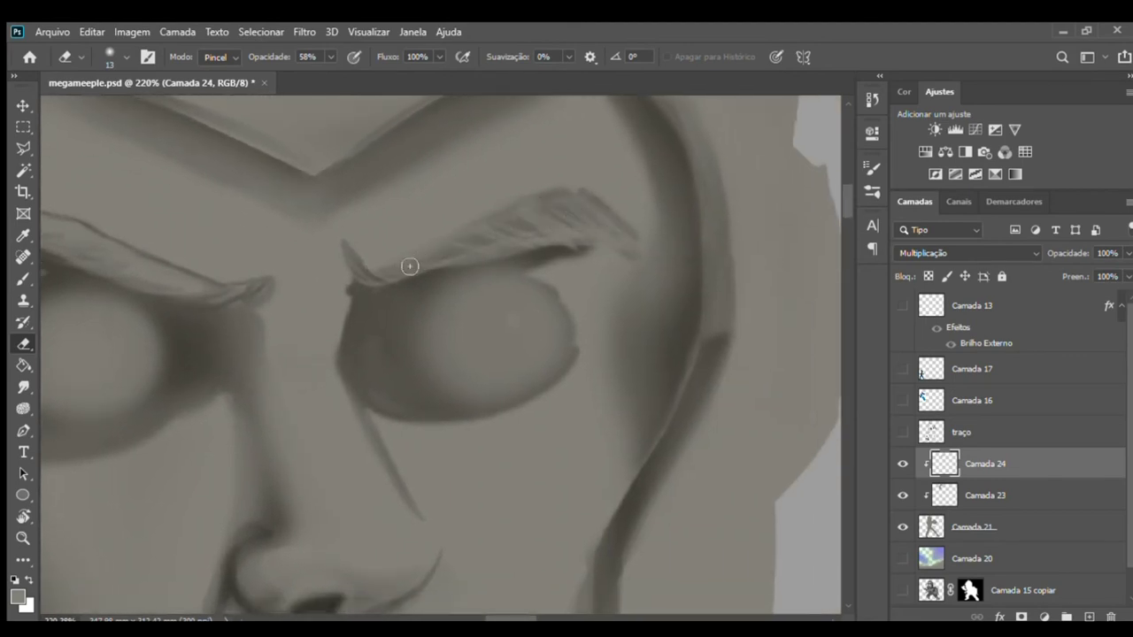
{"action": "left_click_drag", "start_coordinate": [523, 266], "coordinate": [599, 255]}
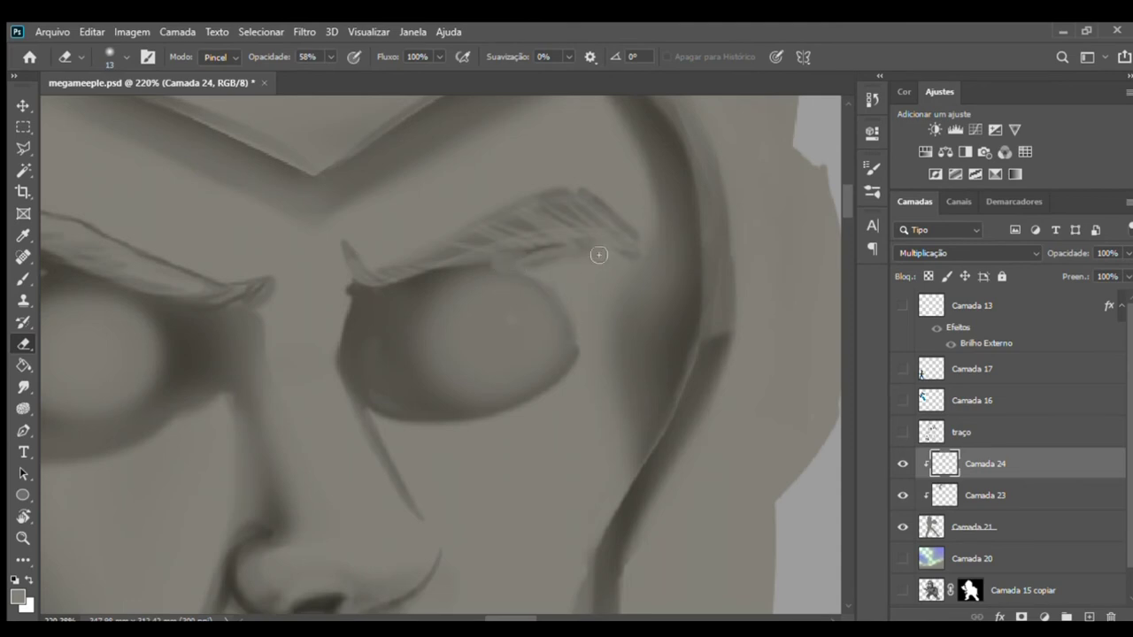
{"action": "left_click_drag", "start_coordinate": [399, 285], "coordinate": [487, 271]}
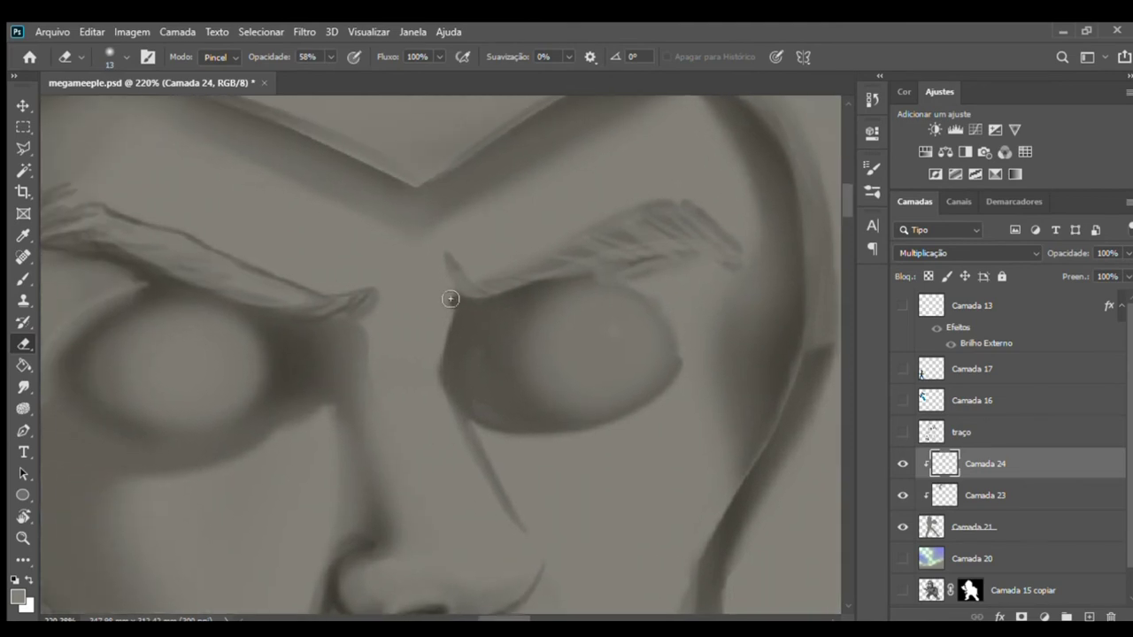
{"action": "left_click_drag", "start_coordinate": [446, 349], "coordinate": [462, 301]}
{"action": "left_click_drag", "start_coordinate": [471, 397], "coordinate": [561, 303]}
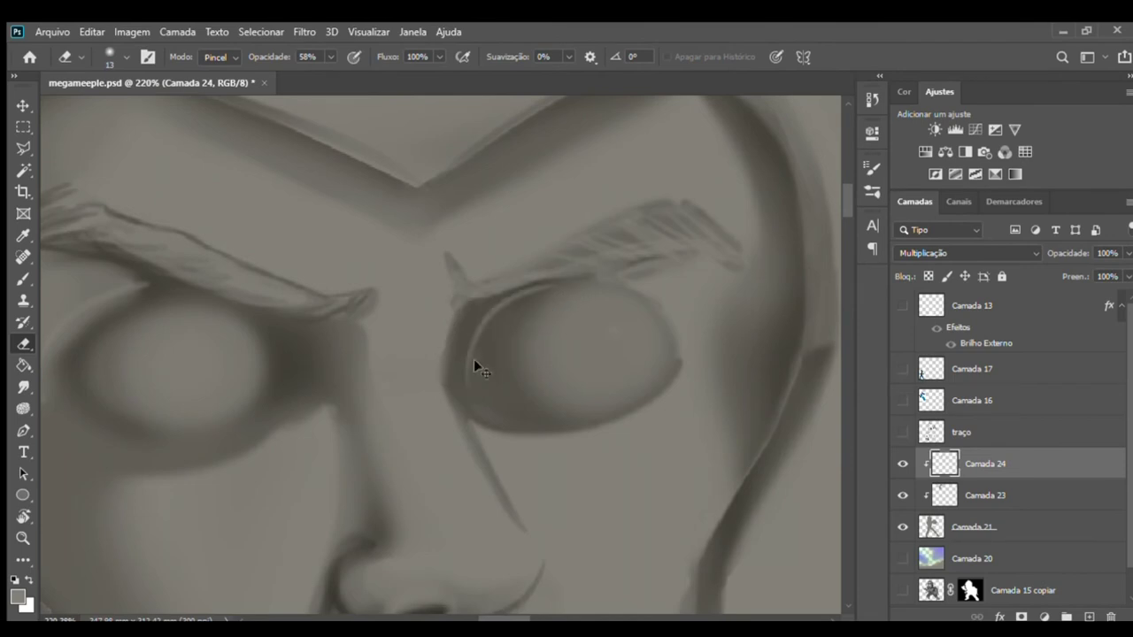
{"action": "key", "text": "ctrl+z"}
{"action": "left_click_drag", "start_coordinate": [478, 395], "coordinate": [561, 300]}
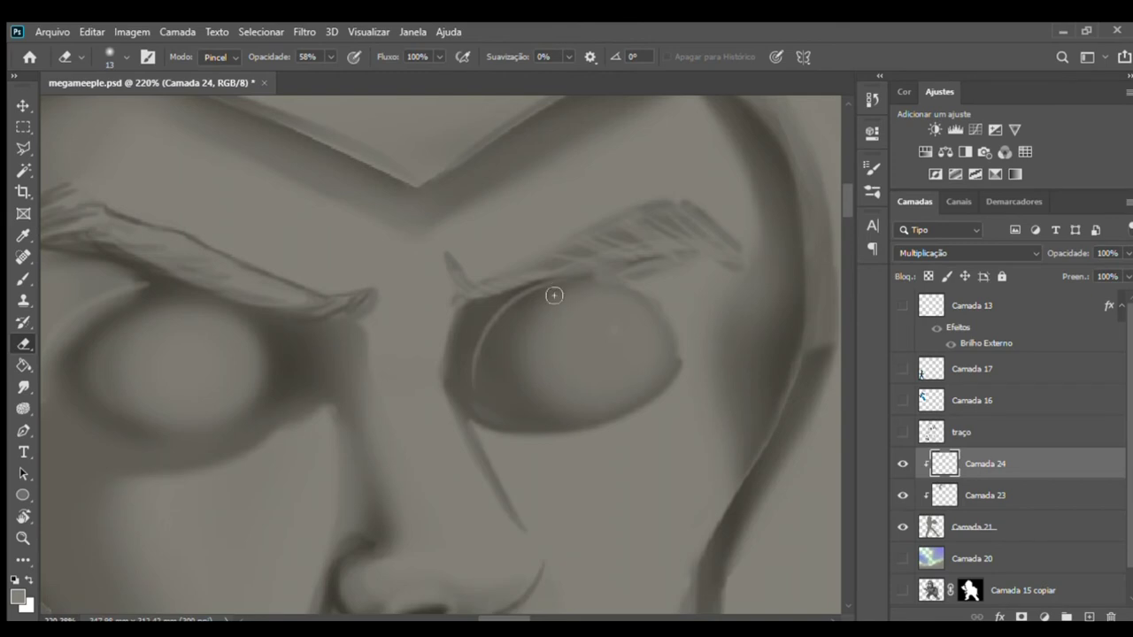
- Erase light lines along the right eye's lower rim
{"action": "left_click_drag", "start_coordinate": [496, 419], "coordinate": [613, 401]}
{"action": "mouse_move", "coordinate": [501, 418]}
{"action": "left_mouse_down"}
{"action": "mouse_move", "coordinate": [602, 417]}
{"action": "mouse_move", "coordinate": [643, 382]}
{"action": "left_mouse_up"}
{"action": "mouse_move", "coordinate": [602, 437]}
{"action": "left_mouse_down"}
{"action": "mouse_move", "coordinate": [510, 434]}
{"action": "mouse_move", "coordinate": [475, 417]}
{"action": "left_mouse_up"}
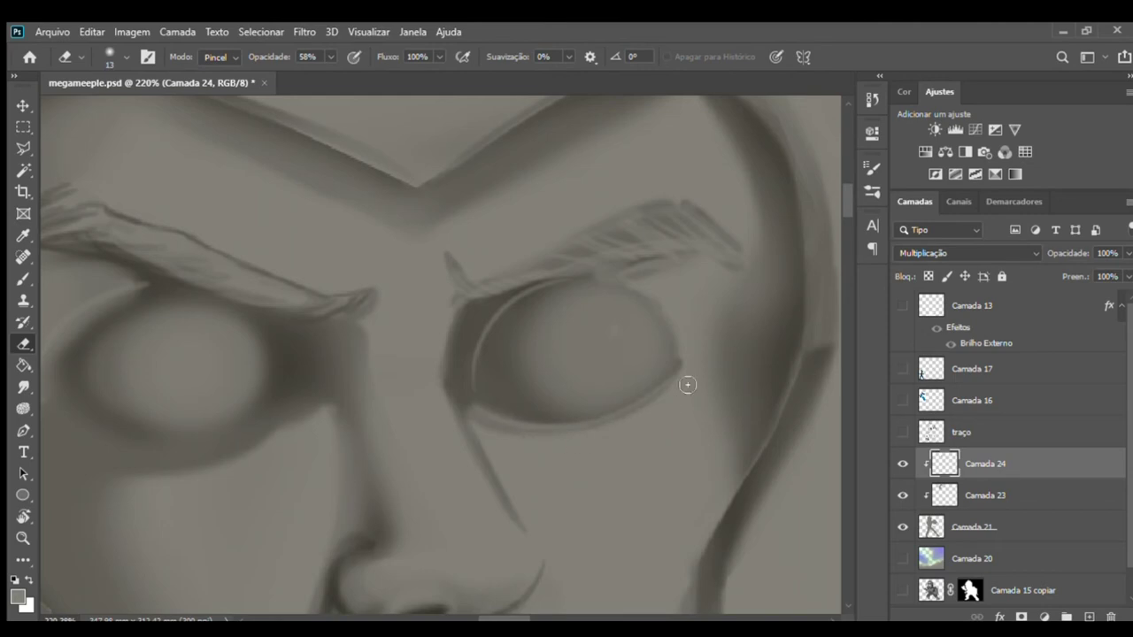
{"action": "scroll", "coordinate": [622, 357], "scroll_direction": "left", "scroll_amount": 5}
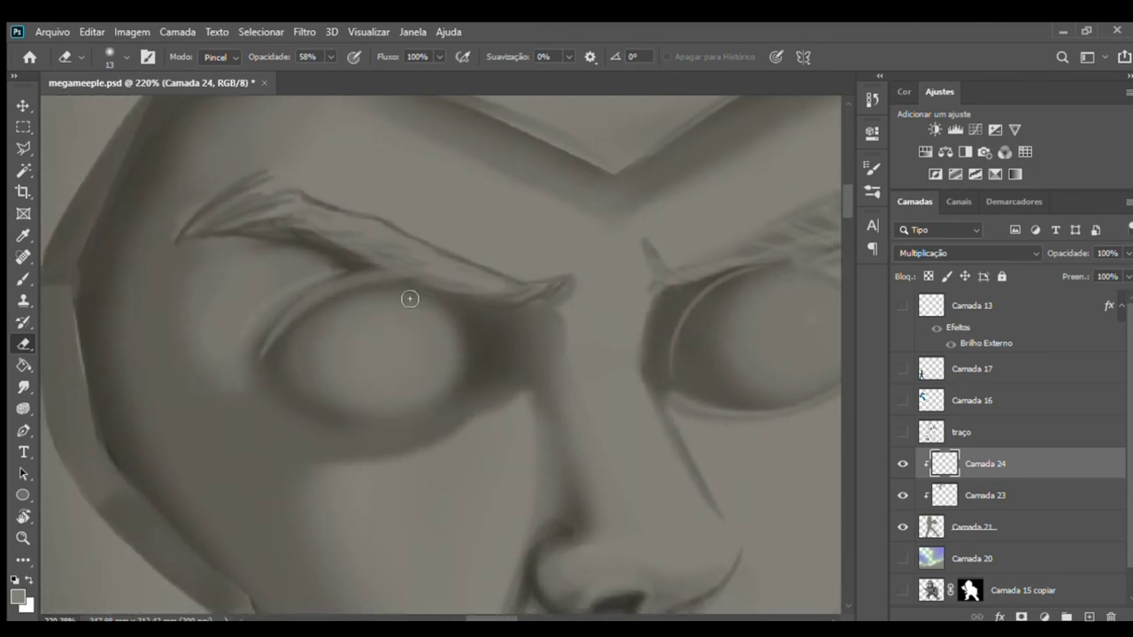
- Erase light arcs along the other eye's upper, lower and right rims
{"action": "left_click_drag", "start_coordinate": [264, 364], "coordinate": [433, 291]}
{"action": "left_click_drag", "start_coordinate": [270, 386], "coordinate": [460, 403]}
{"action": "key", "text": "ctrl+z"}
{"action": "left_click_drag", "start_coordinate": [270, 386], "coordinate": [470, 406]}
{"action": "key", "text": "ctrl+z"}
{"action": "left_click_drag", "start_coordinate": [286, 394], "coordinate": [462, 409]}
{"action": "left_click_drag", "start_coordinate": [451, 301], "coordinate": [487, 375]}
{"action": "key", "text": "ctrl+z"}
{"action": "left_click_drag", "start_coordinate": [448, 304], "coordinate": [485, 376]}
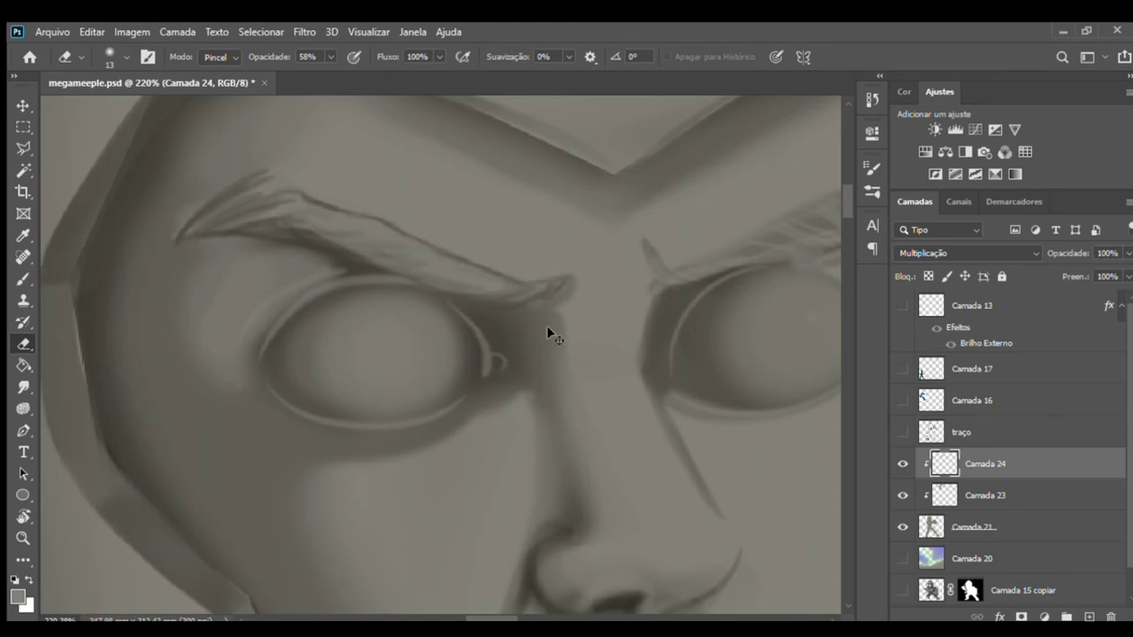
{"action": "mouse_move", "coordinate": [547, 357]}
{"action": "left_mouse_down"}
{"action": "mouse_move", "coordinate": [513, 349]}
{"action": "mouse_move", "coordinate": [518, 377]}
{"action": "mouse_move", "coordinate": [424, 347]}
{"action": "left_mouse_up"}
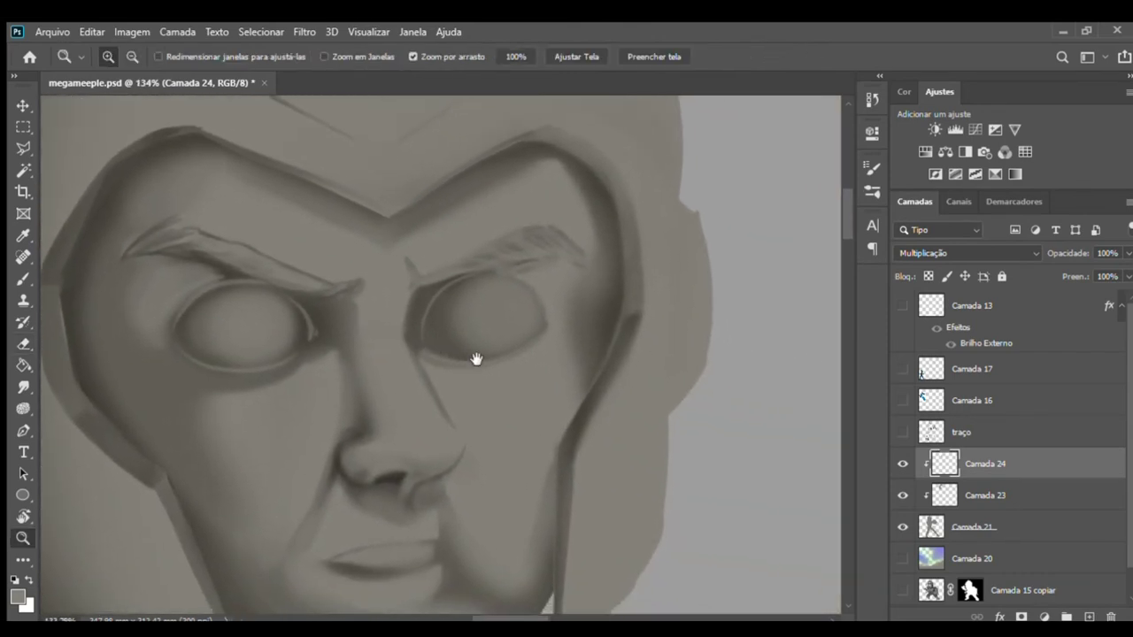
- Lighten the upper eyelid edges and the left eyebrow's upper edge
{"action": "key", "text": "e"}
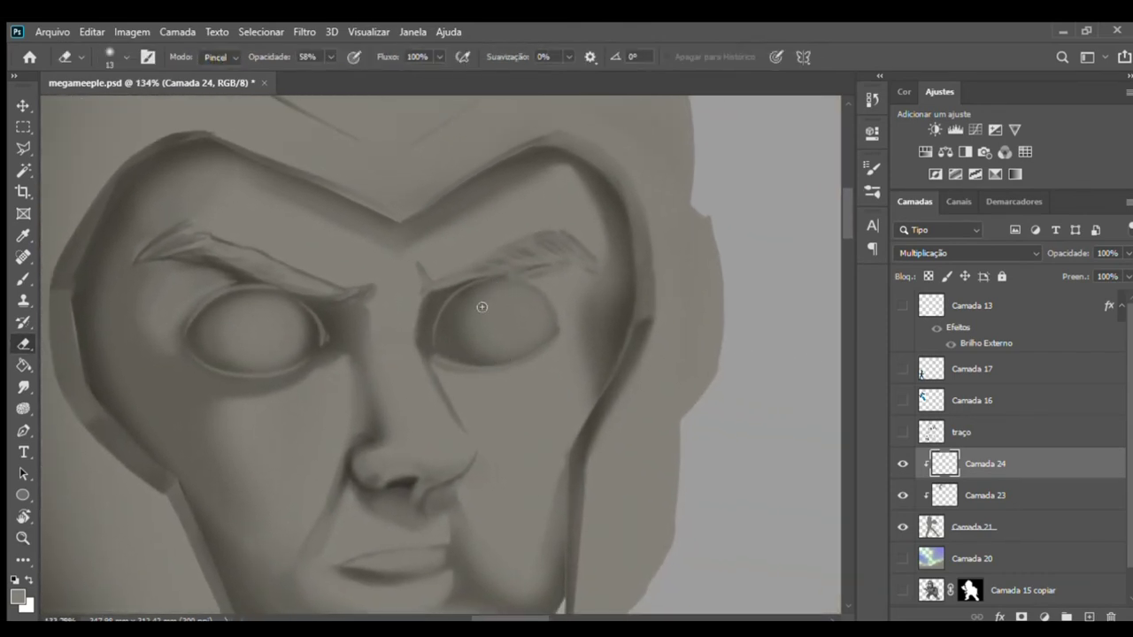
{"action": "left_click_drag", "start_coordinate": [437, 289], "coordinate": [444, 283]}
{"action": "left_click_drag", "start_coordinate": [552, 264], "coordinate": [469, 280]}
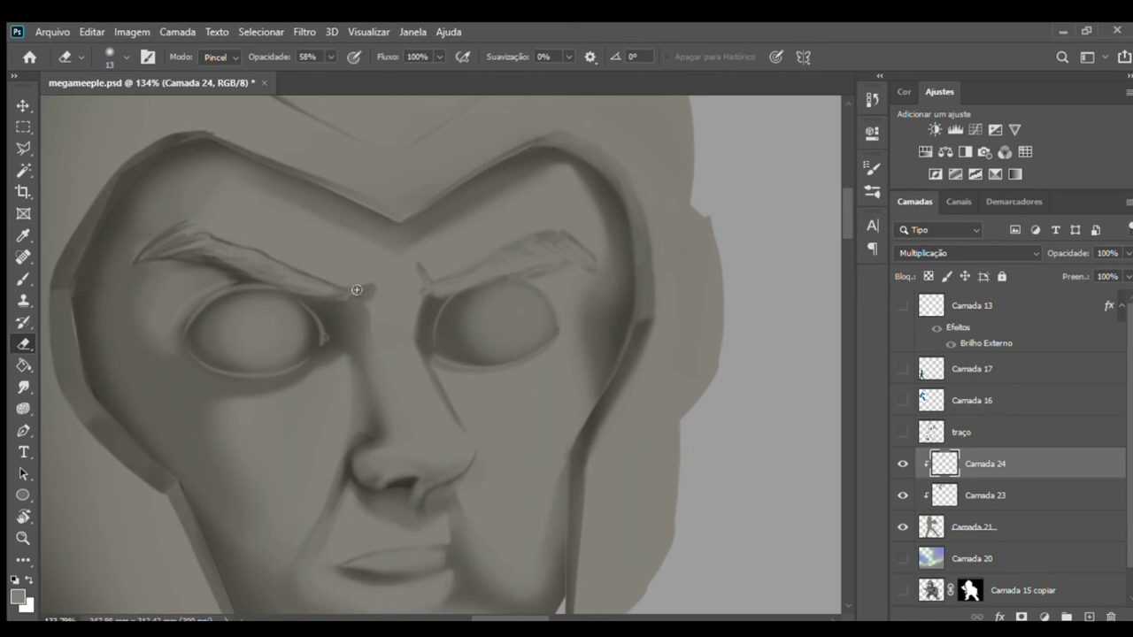
{"action": "left_click_drag", "start_coordinate": [234, 258], "coordinate": [179, 249]}
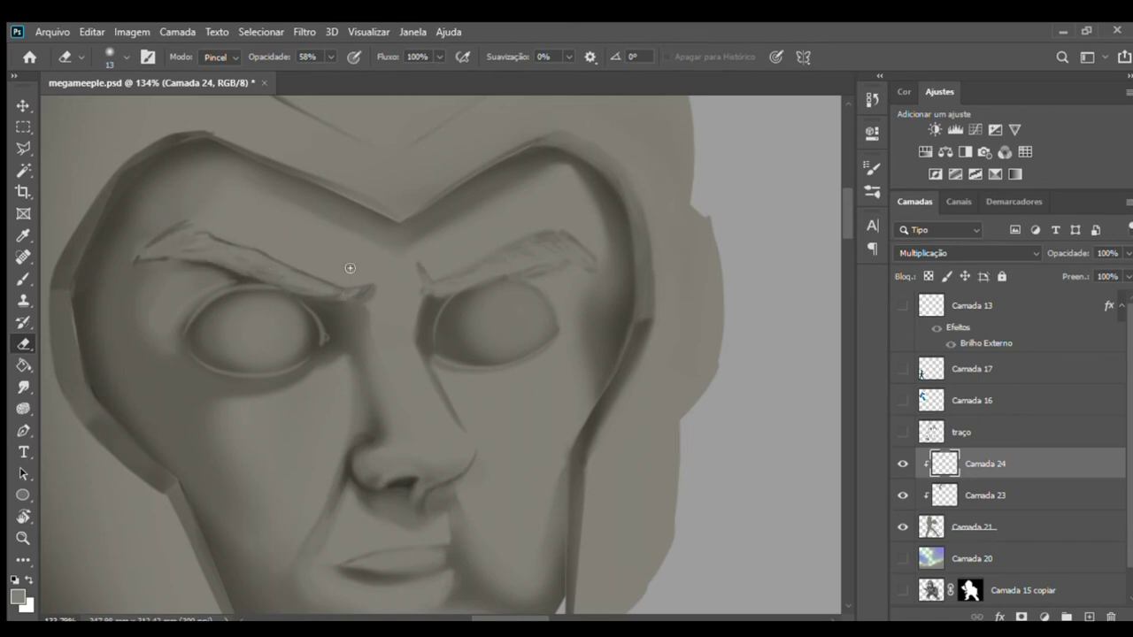
- Darken the inner end of the left eyebrow and the underside of the right eyebrow
{"action": "key", "text": "b"}
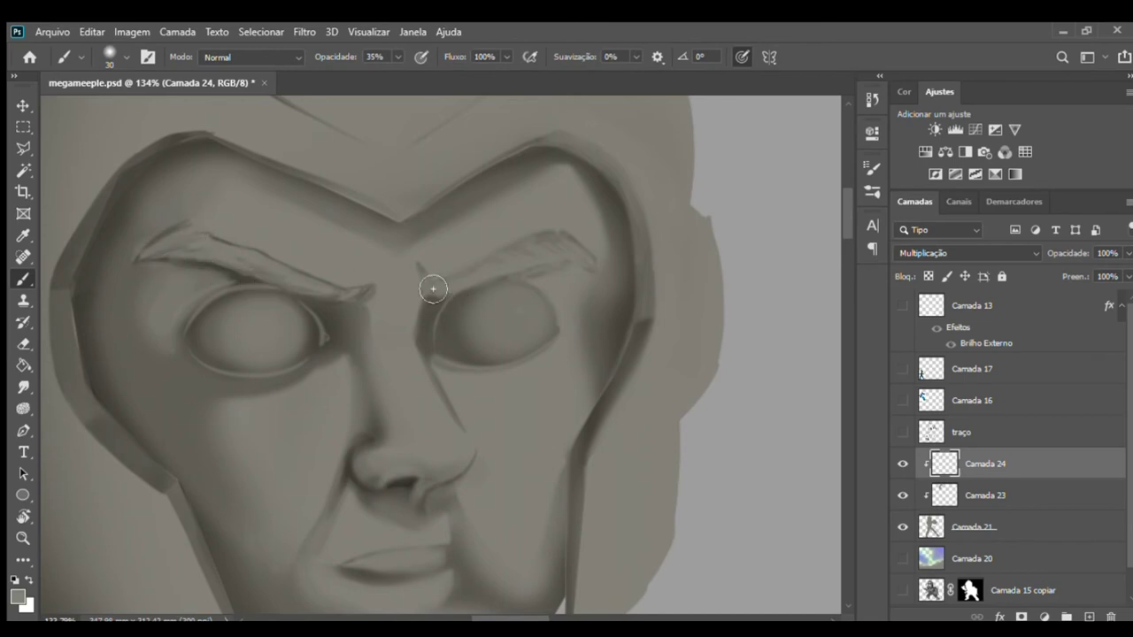
{"action": "left_click_drag", "start_coordinate": [370, 271], "coordinate": [367, 287]}
{"action": "left_click_drag", "start_coordinate": [467, 297], "coordinate": [581, 264]}
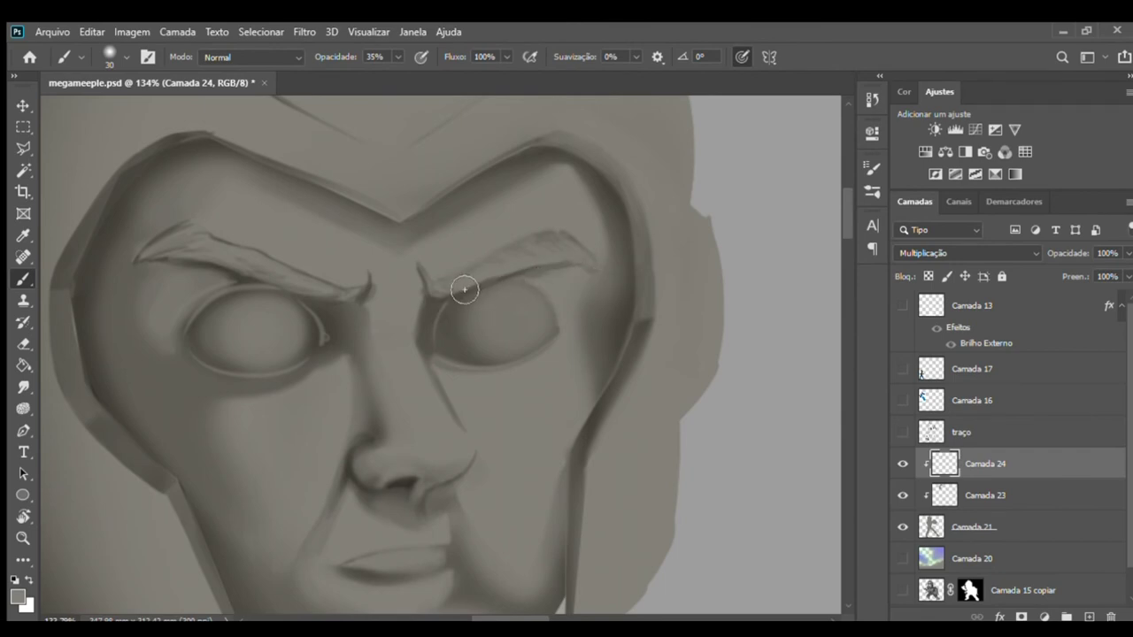
{"action": "key", "text": "z"}
{"action": "left_click_drag", "start_coordinate": [519, 253], "coordinate": [480, 354]}
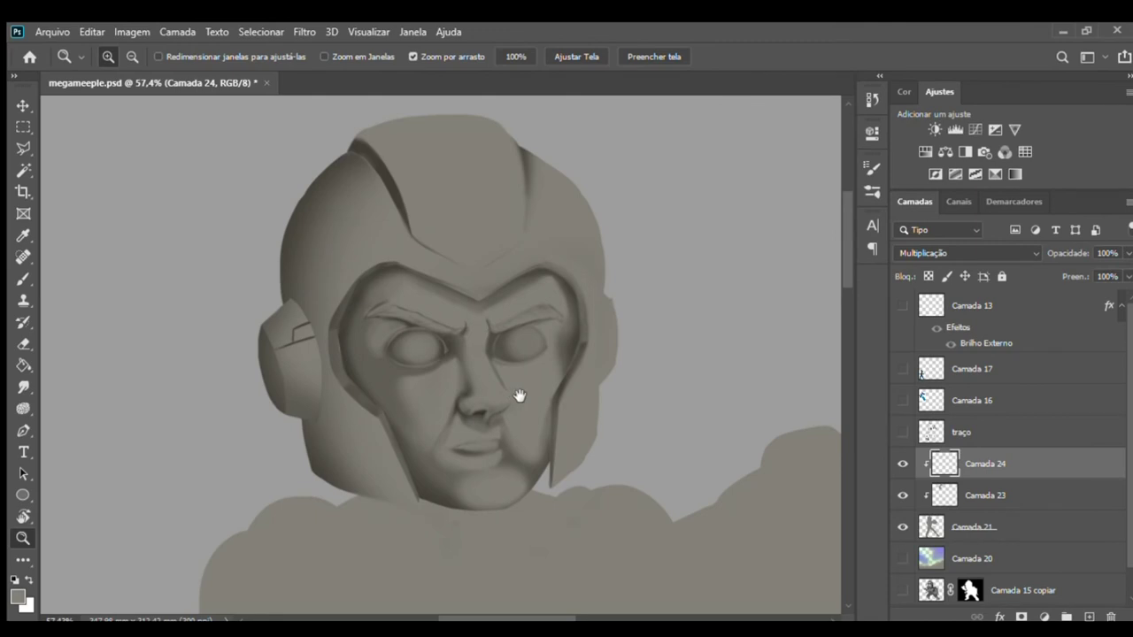
{"action": "left_click_drag", "start_coordinate": [518, 398], "coordinate": [498, 352]}
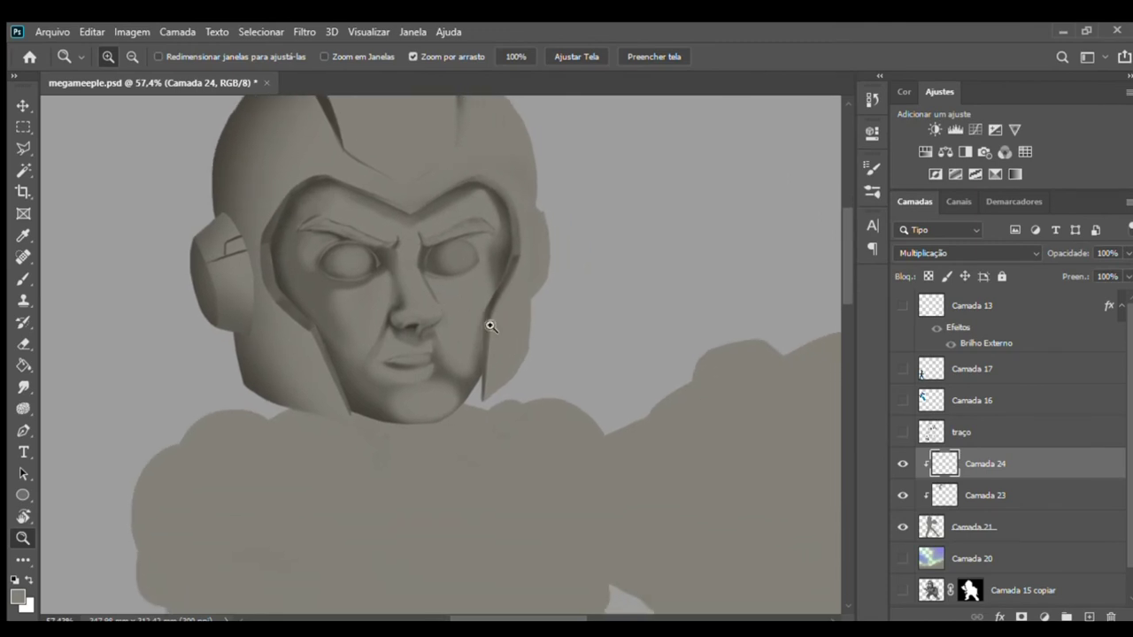
{"action": "left_click_drag", "start_coordinate": [412, 358], "coordinate": [458, 359]}
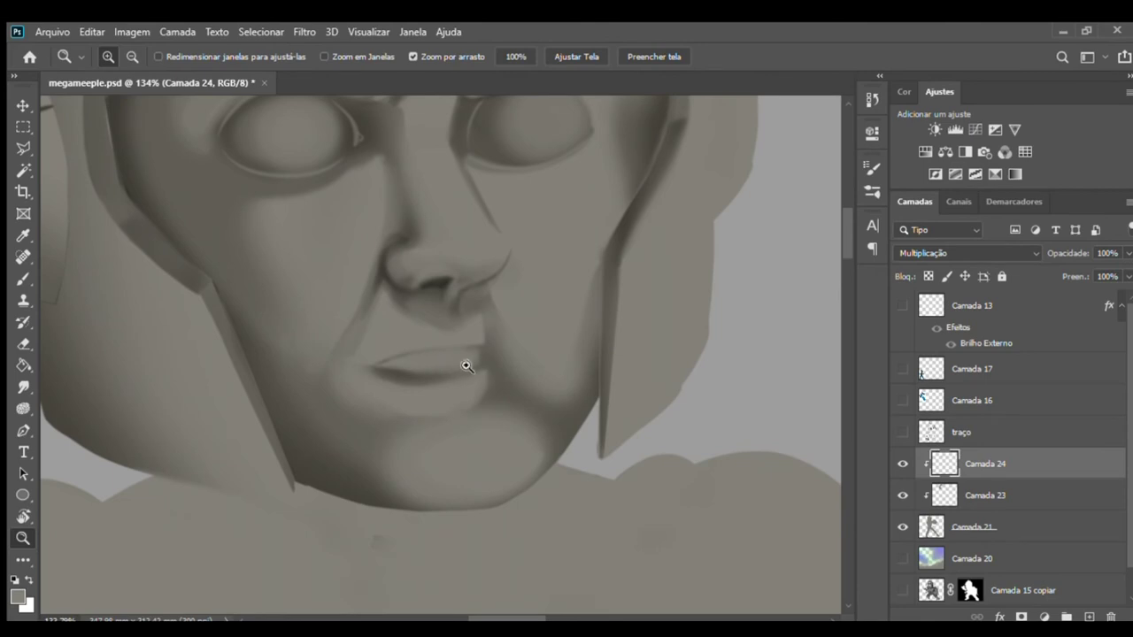
- Erase the painted lips with a size-83 eraser at 100% opacity
{"action": "key", "text": "e"}
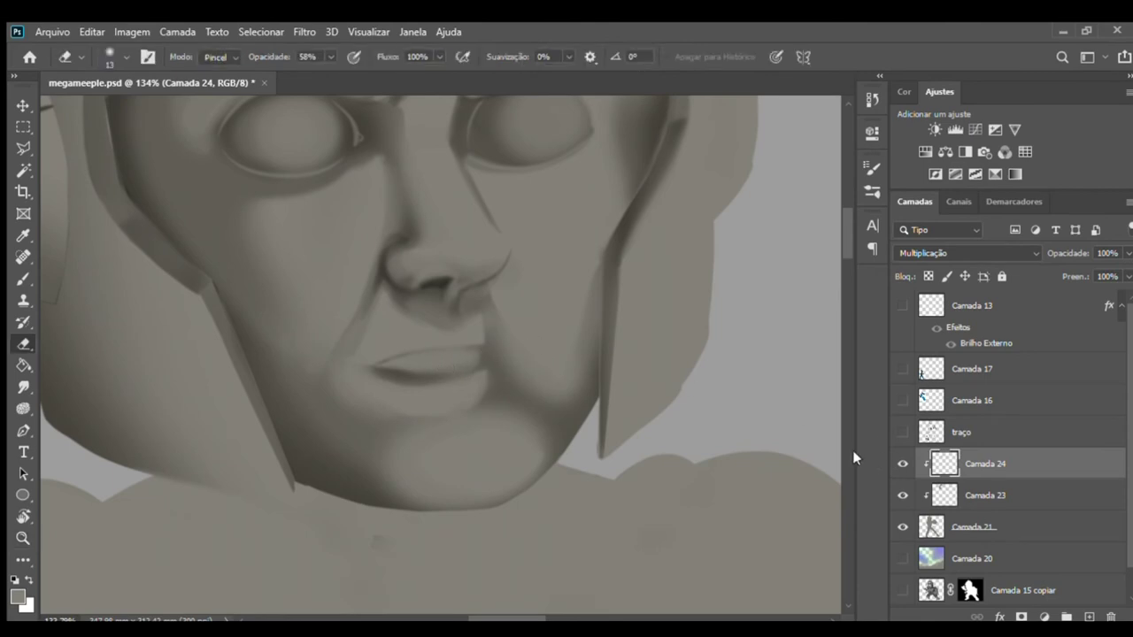
{"action": "key", "text": "bracketright"}
{"action": "key", "text": "bracketright"}
{"action": "key", "text": "bracketright"}
{"action": "left_click_drag", "start_coordinate": [267, 57], "coordinate": [305, 58]}
{"action": "left_click_drag", "start_coordinate": [434, 329], "coordinate": [420, 398]}
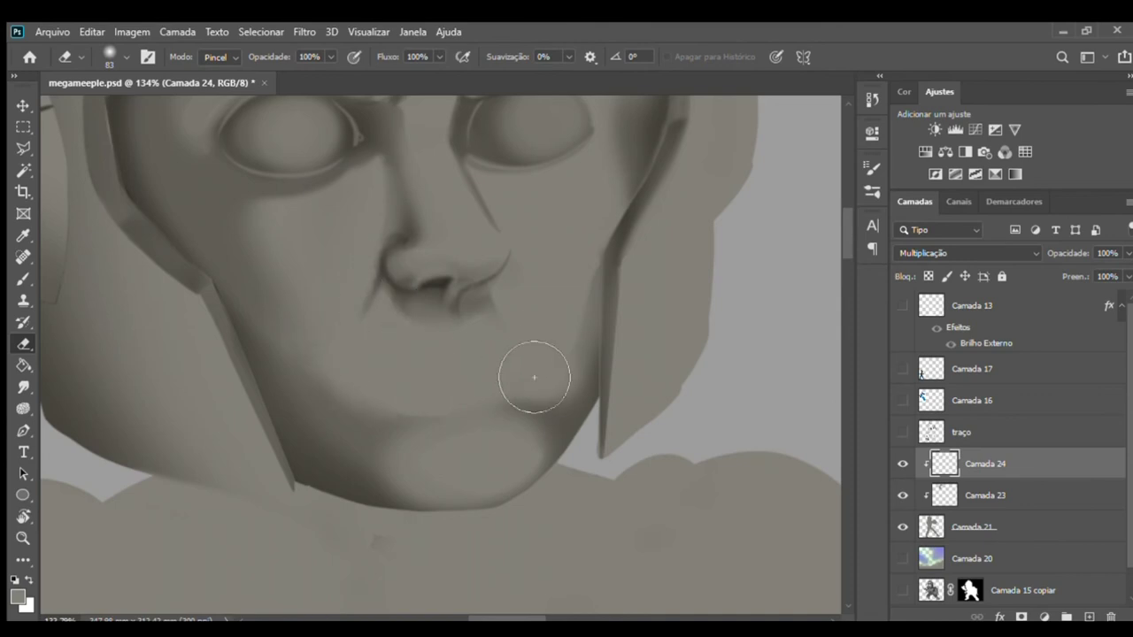
{"action": "key", "text": "alt+bracketleft"}
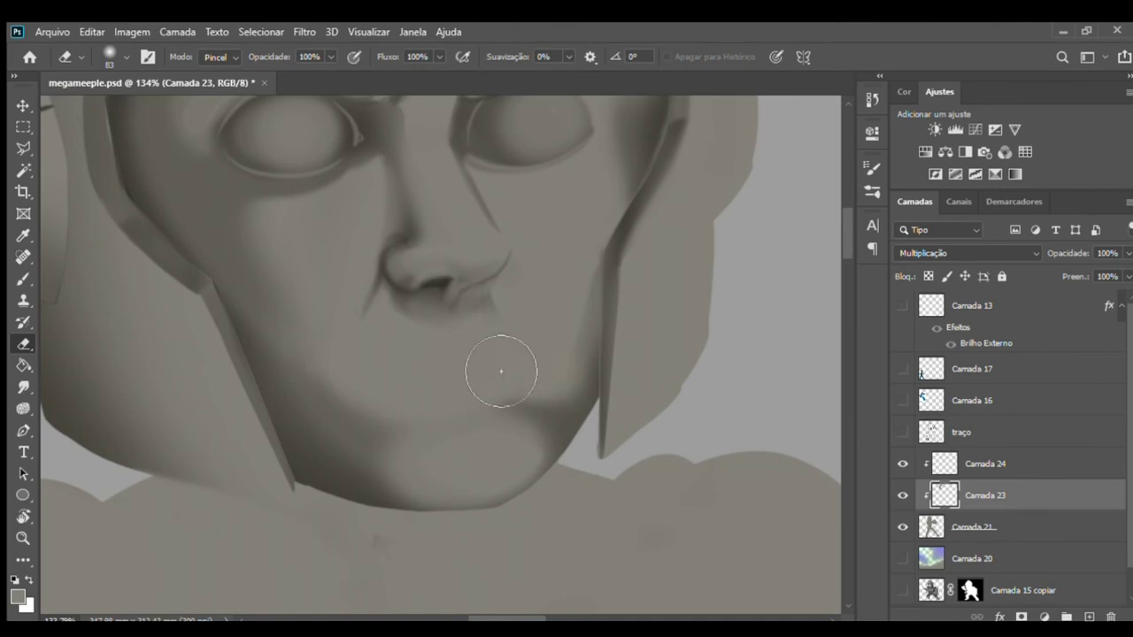
- Show the traço sketch again, make it the active layer, and set black as the paint colour
{"action": "mouse_move", "coordinate": [637, 384]}
{"action": "left_mouse_down"}
{"action": "mouse_move", "coordinate": [554, 357]}
{"action": "mouse_move", "coordinate": [581, 375]}
{"action": "left_mouse_up"}
{"action": "left_click", "coordinate": [903, 432]}
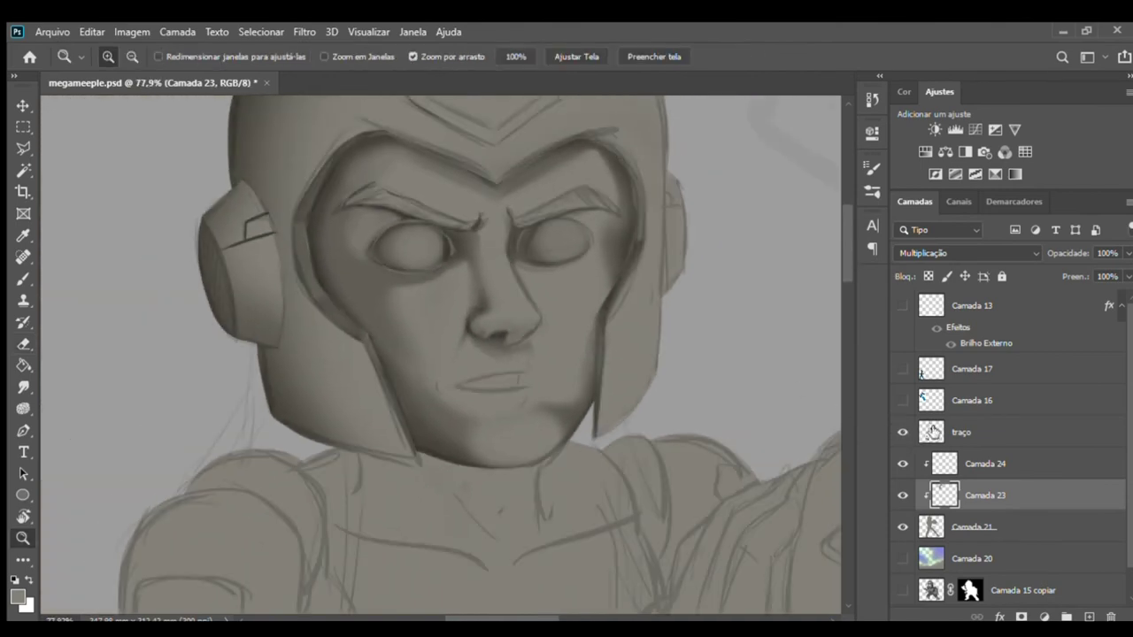
{"action": "left_click", "coordinate": [948, 432]}
{"action": "key", "text": "e"}
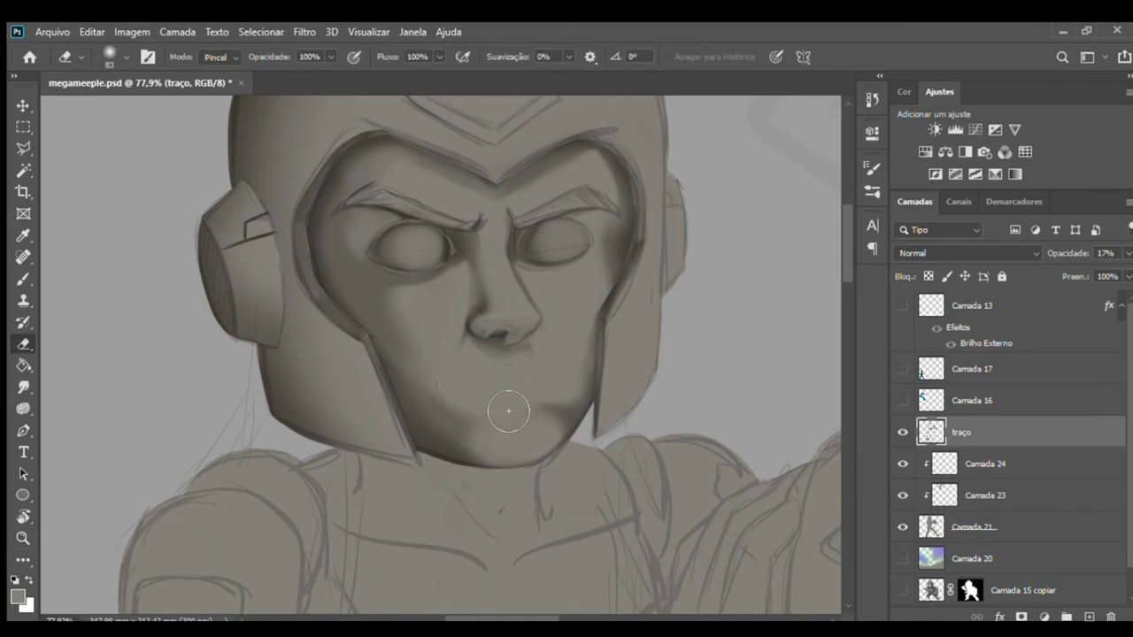
{"action": "key", "text": "b"}
{"action": "key", "text": "d"}
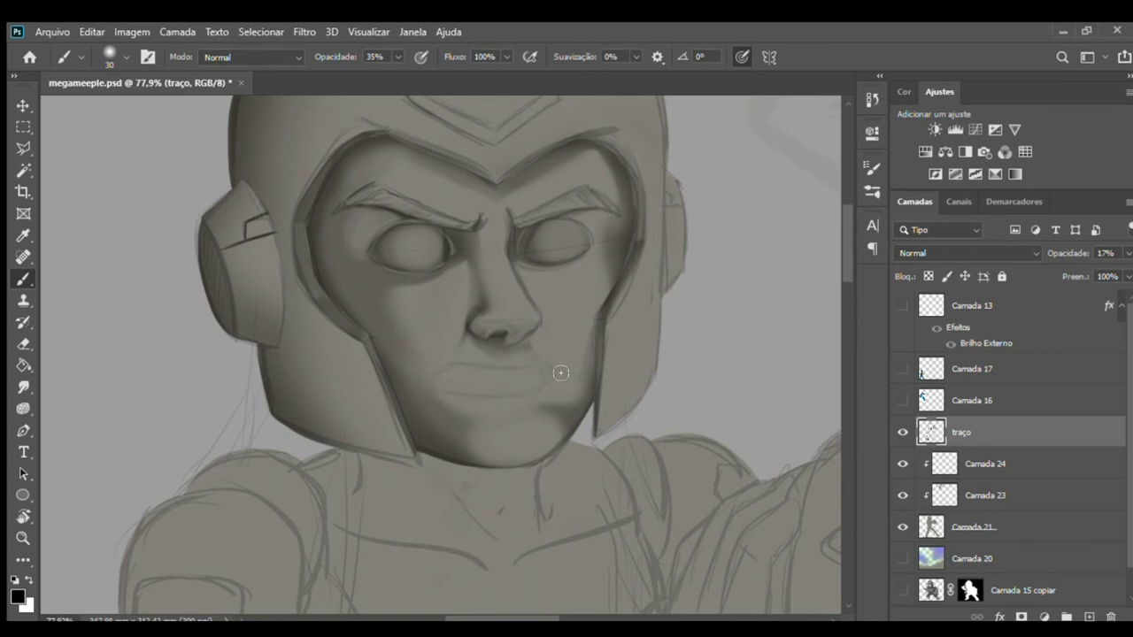
- Zoom in close on the mouth and set the brush opacity to 100%
{"action": "key", "text": "z"}
{"action": "left_click", "coordinate": [519, 384]}
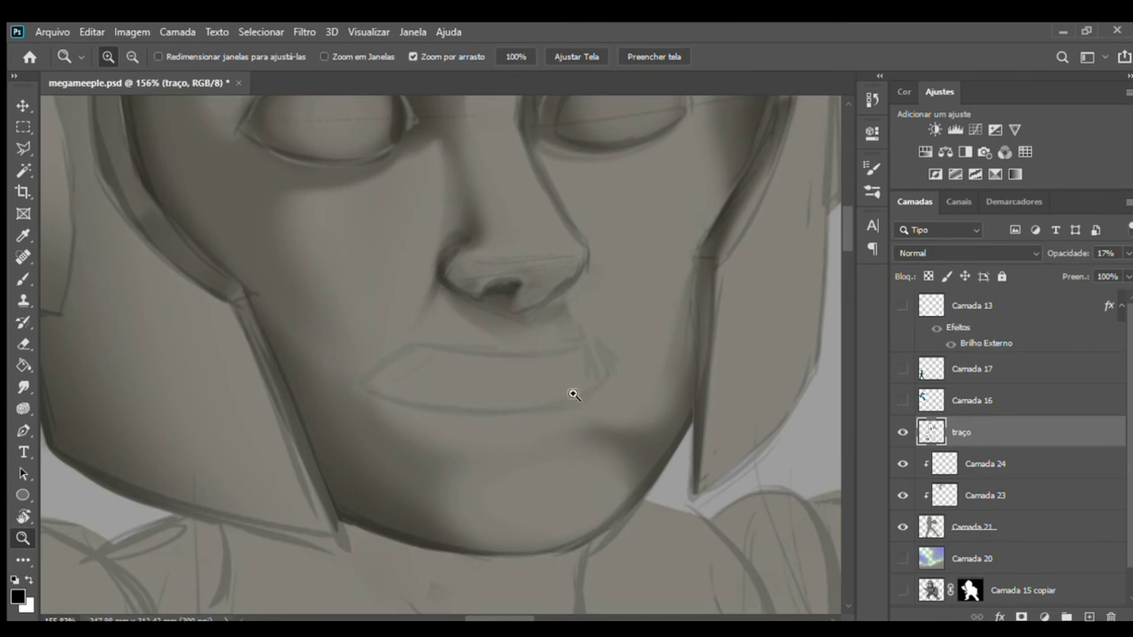
{"action": "key", "text": "b"}
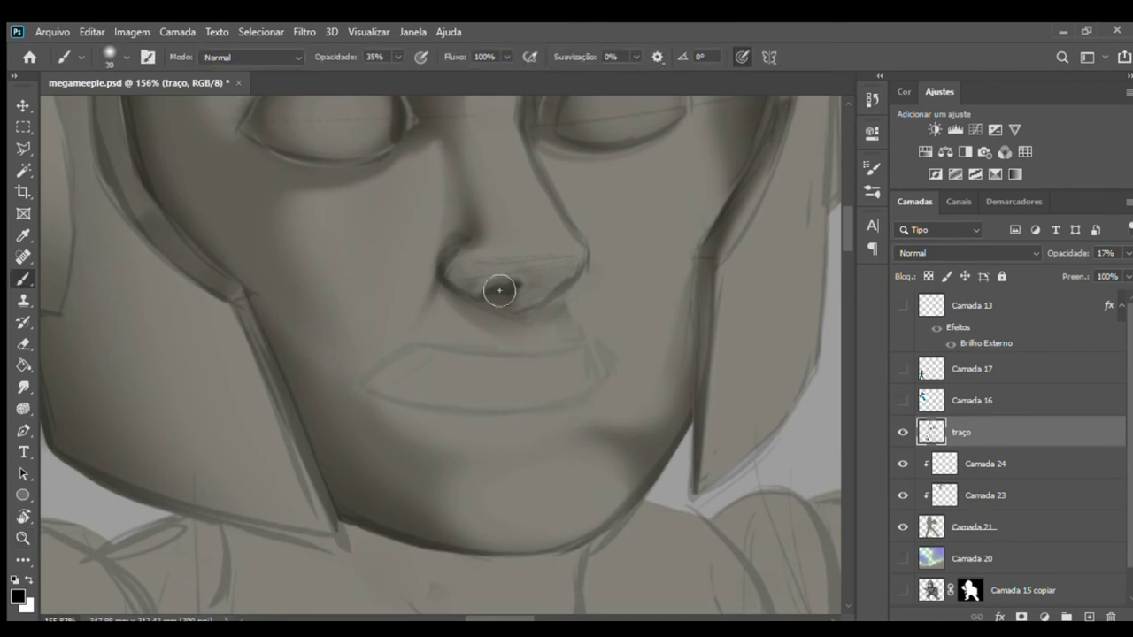
{"action": "left_click", "coordinate": [374, 57]}
{"action": "type", "text": "100"}
{"action": "key", "text": "Return"}
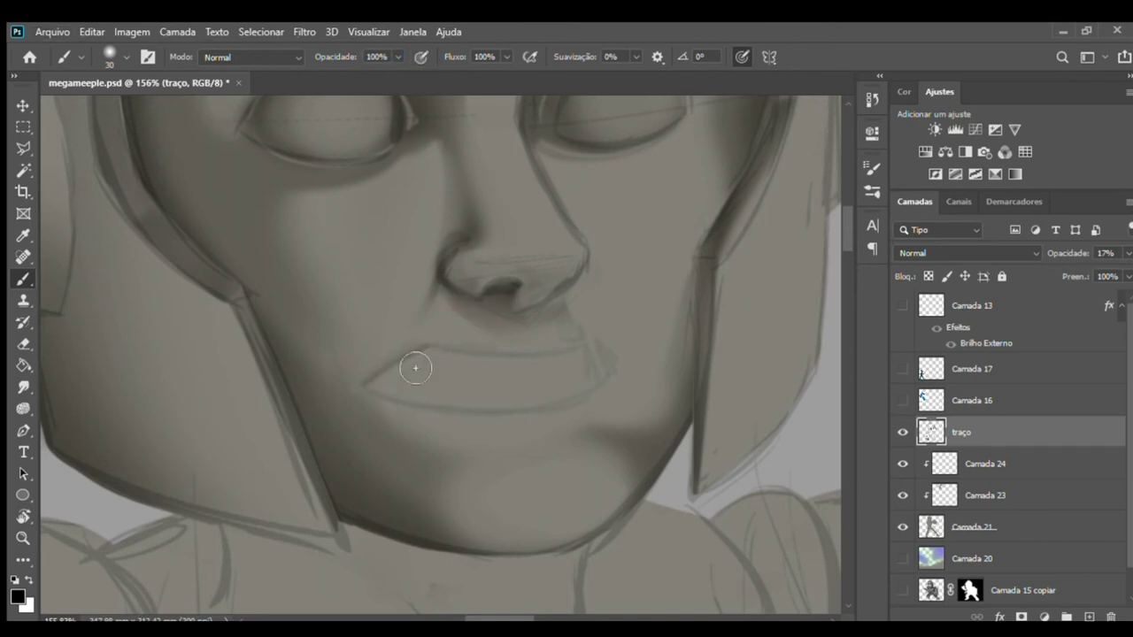
- On the traço layer, paint bold upper-lip lines, corner creases and a stroke under the lower lip
{"action": "mouse_move", "coordinate": [392, 387]}
{"action": "left_mouse_down"}
{"action": "mouse_move", "coordinate": [429, 361]}
{"action": "mouse_move", "coordinate": [569, 355]}
{"action": "left_mouse_up"}
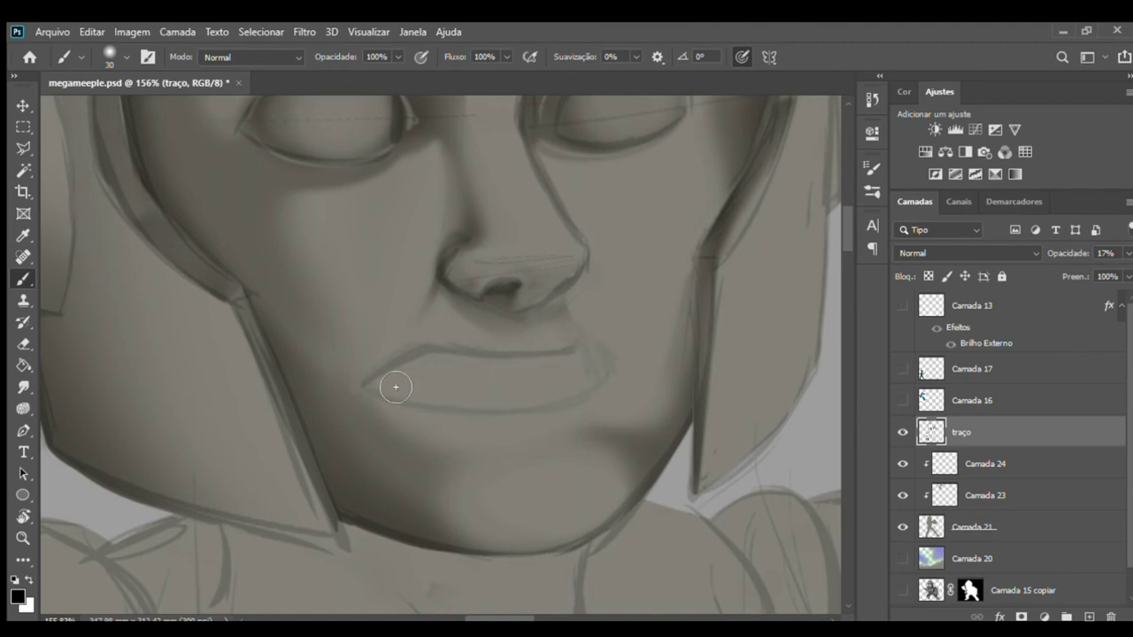
{"action": "mouse_move", "coordinate": [408, 384]}
{"action": "left_mouse_down"}
{"action": "mouse_move", "coordinate": [453, 386]}
{"action": "mouse_move", "coordinate": [373, 385]}
{"action": "mouse_move", "coordinate": [397, 388]}
{"action": "left_mouse_up"}
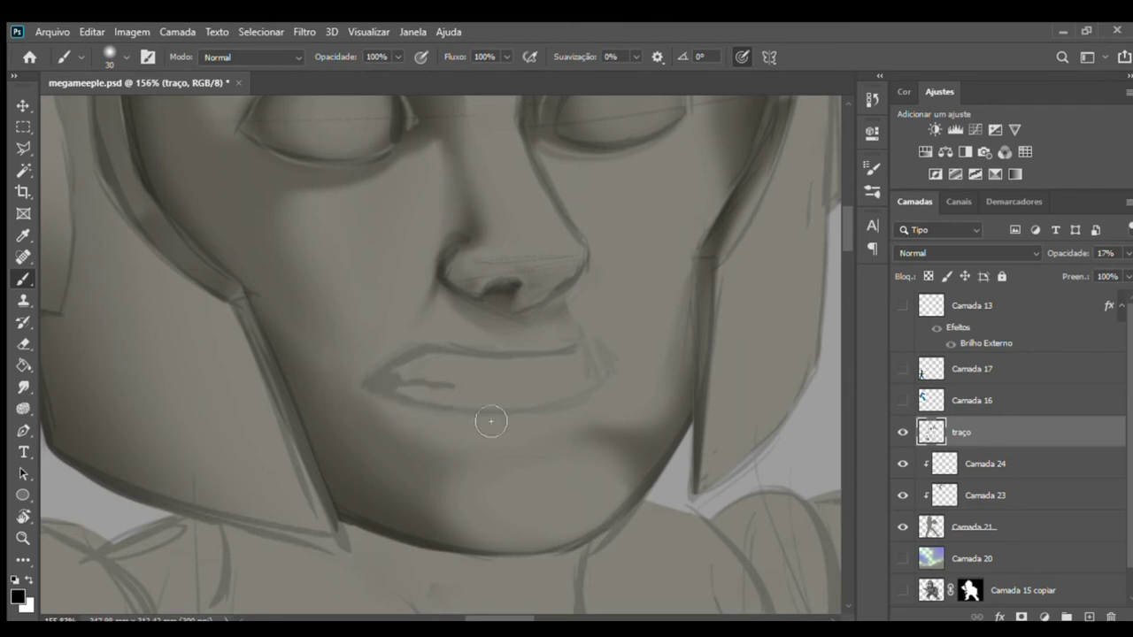
{"action": "left_click_drag", "start_coordinate": [567, 376], "coordinate": [592, 369]}
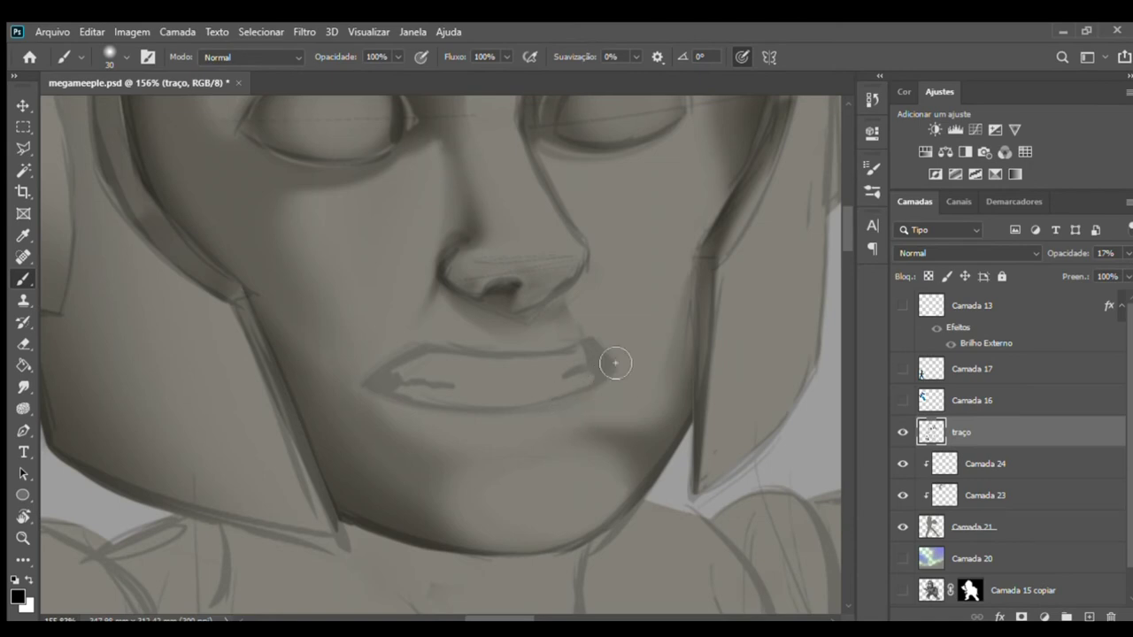
{"action": "left_click_drag", "start_coordinate": [629, 354], "coordinate": [639, 370]}
{"action": "mouse_move", "coordinate": [345, 364]}
{"action": "left_mouse_down"}
{"action": "mouse_move", "coordinate": [335, 386]}
{"action": "mouse_move", "coordinate": [370, 413]}
{"action": "left_mouse_up"}
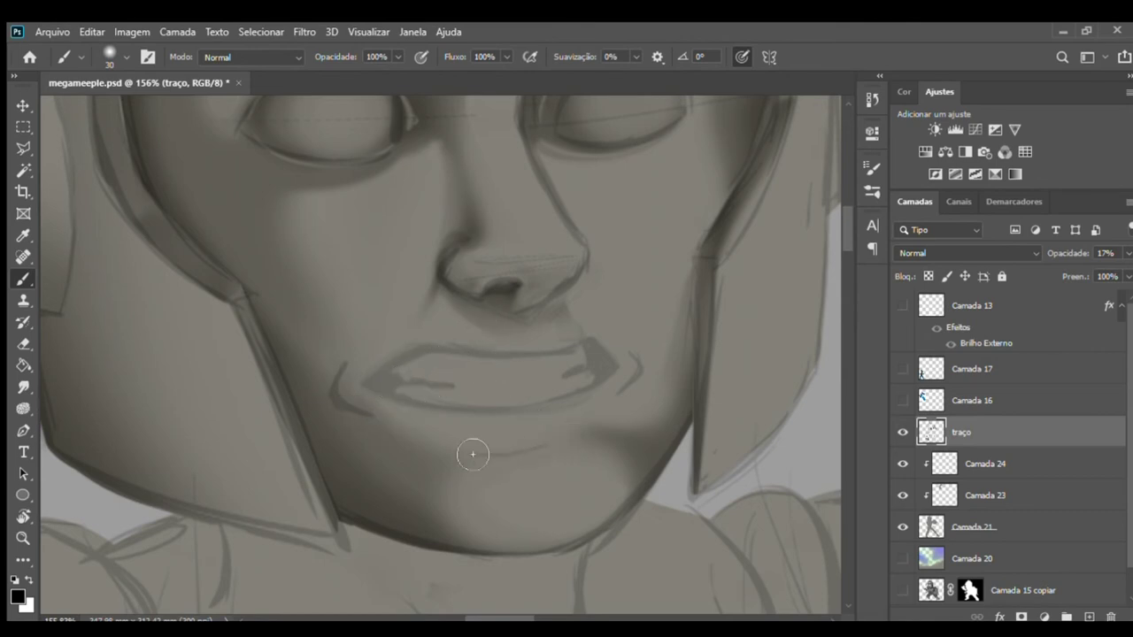
{"action": "mouse_move", "coordinate": [457, 449]}
{"action": "left_mouse_down"}
{"action": "mouse_move", "coordinate": [569, 437]}
{"action": "mouse_move", "coordinate": [478, 412]}
{"action": "left_mouse_up"}
- Zoom out to frame the whole face and make Camada 23 the active layer
{"action": "key", "text": "z"}
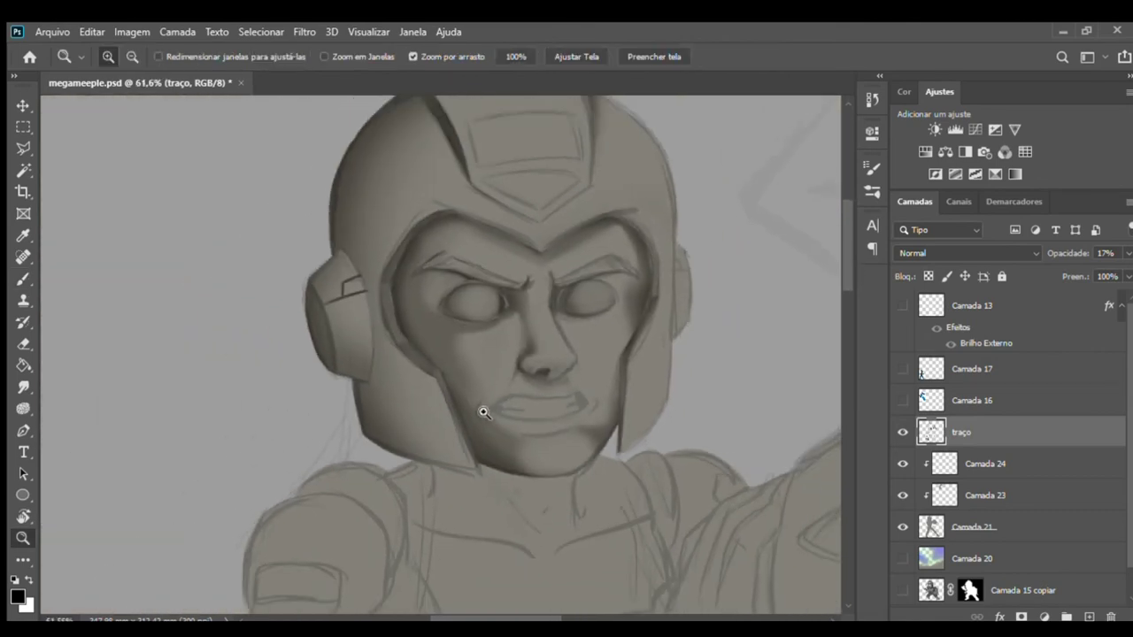
{"action": "mouse_move", "coordinate": [572, 421]}
{"action": "left_mouse_down"}
{"action": "mouse_move", "coordinate": [511, 416]}
{"action": "mouse_move", "coordinate": [724, 399]}
{"action": "left_mouse_up"}
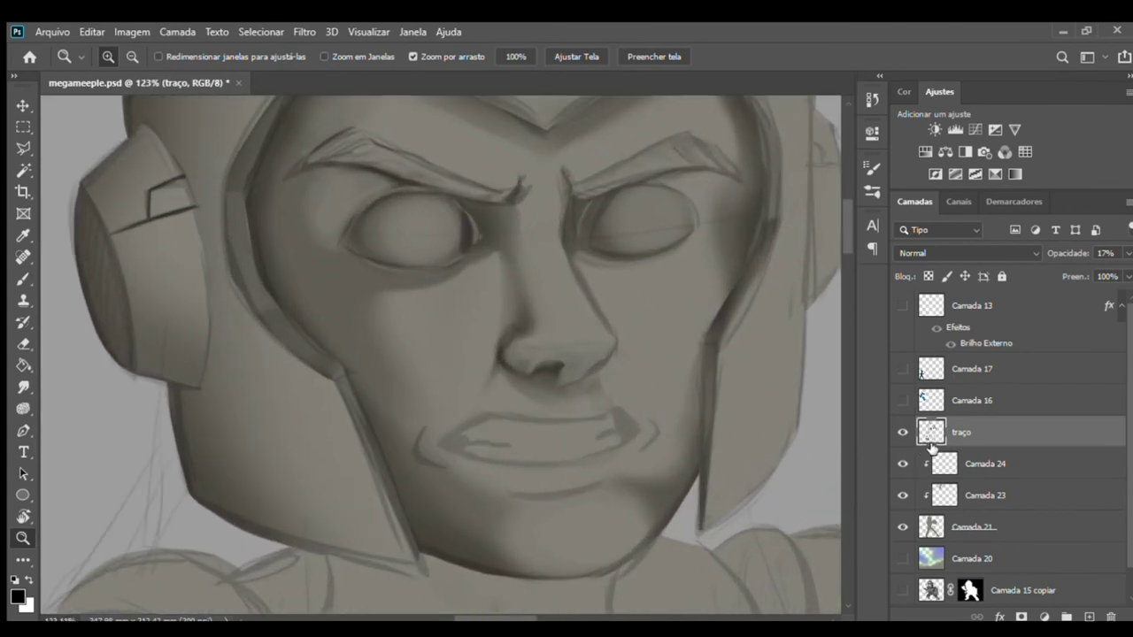
{"action": "left_click", "coordinate": [946, 499]}
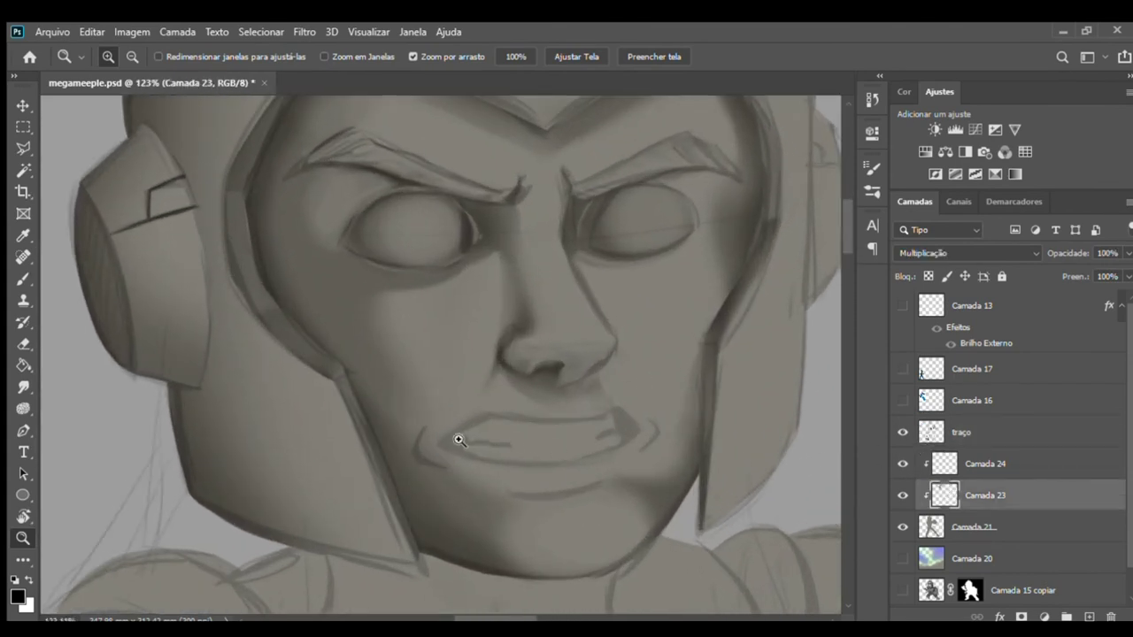
- Paint a dark crescent left of the mouth using a grey sampled from the nose
{"action": "left_click_drag", "start_coordinate": [458, 440], "coordinate": [505, 430]}
{"action": "key", "text": "b"}
{"action": "left_click_drag", "start_coordinate": [416, 414], "coordinate": [460, 473]}
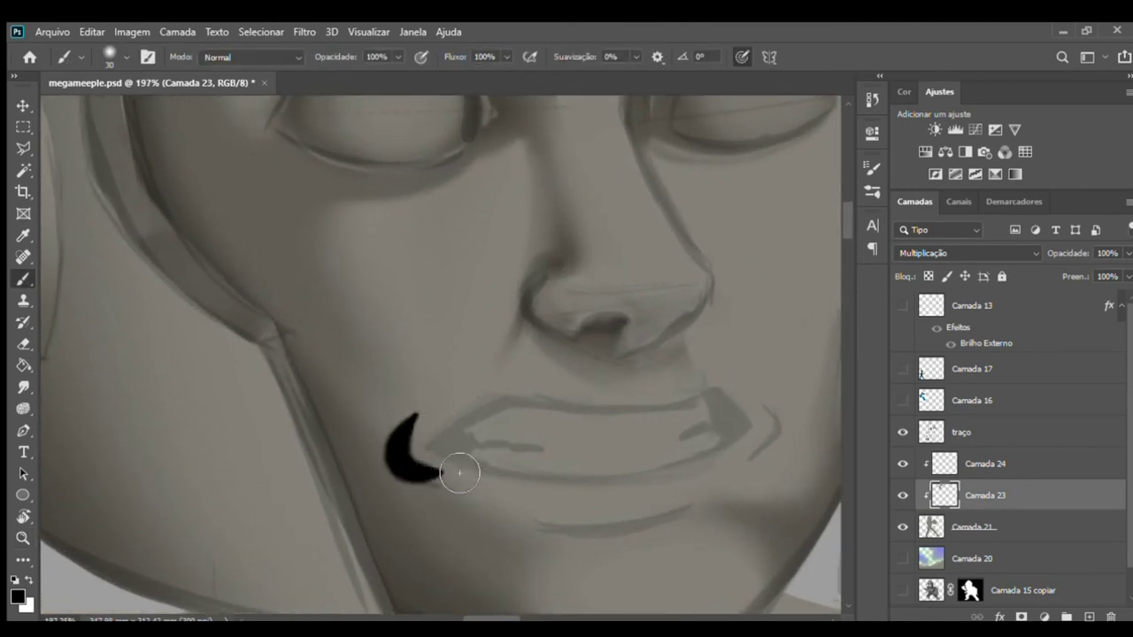
{"action": "left_click", "coordinate": [903, 496]}
{"action": "left_click", "coordinate": [903, 464]}
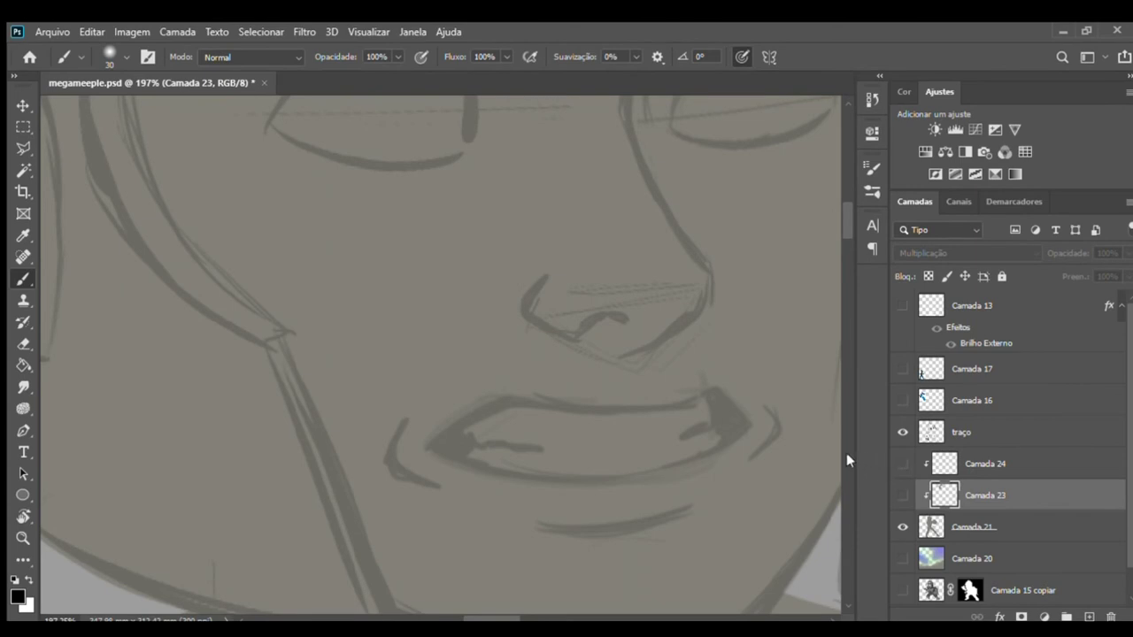
{"action": "left_click", "coordinate": [571, 317], "text": "alt"}
{"action": "left_click", "coordinate": [904, 462]}
{"action": "left_click_drag", "start_coordinate": [412, 421], "coordinate": [430, 487]}
{"action": "key", "text": "ctrl+z"}
{"action": "key", "text": "ctrl+shift+z"}
- Fade the top of the crescent with the eraser at 42% opacity
{"action": "key", "text": "e"}
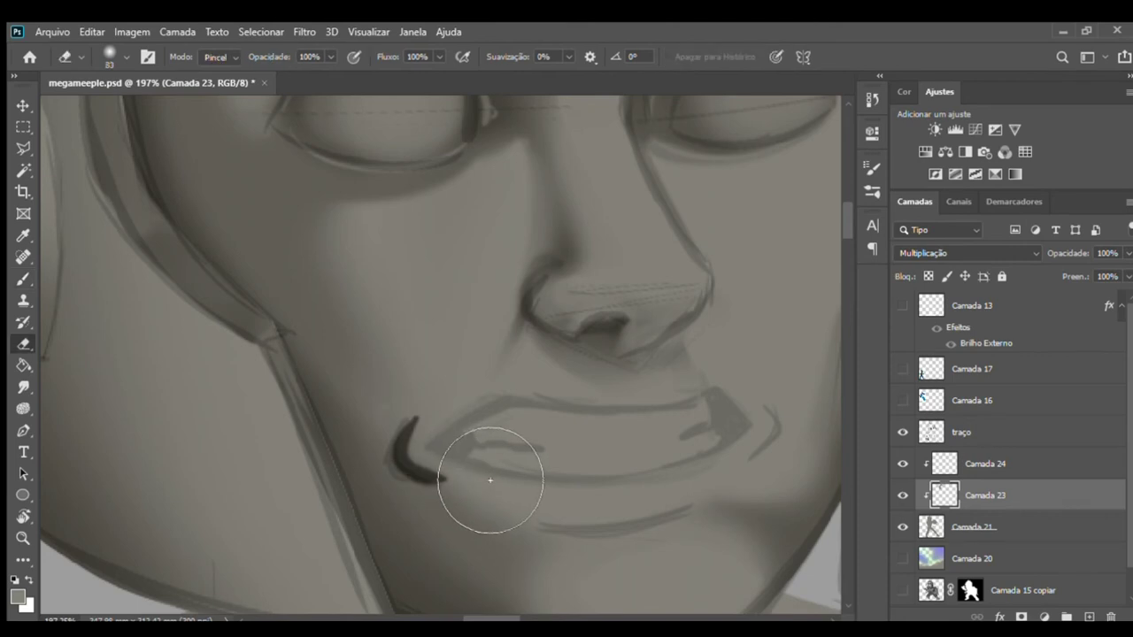
{"action": "left_click_drag", "start_coordinate": [291, 55], "coordinate": [236, 60]}
{"action": "left_click_drag", "start_coordinate": [493, 447], "coordinate": [451, 447]}
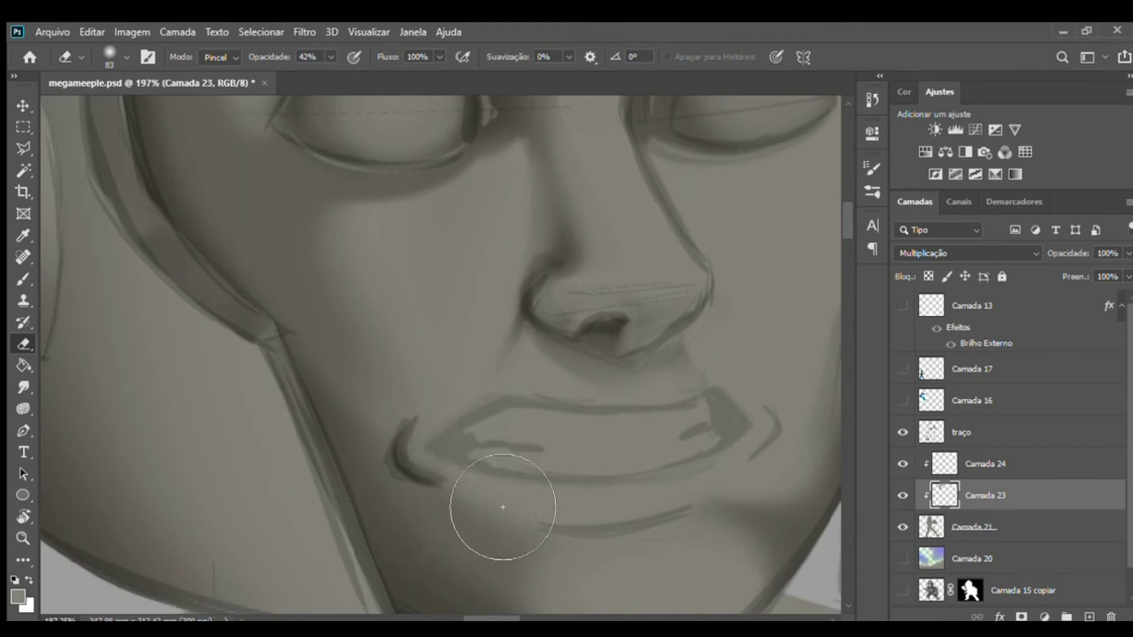
- Paint the dark upper-lip line, a jagged teeth line and the left corner join
{"action": "key", "text": "b"}
{"action": "left_click_drag", "start_coordinate": [427, 447], "coordinate": [509, 403]}
{"action": "key", "text": "ctrl+z"}
{"action": "mouse_move", "coordinate": [431, 447]}
{"action": "left_mouse_down"}
{"action": "mouse_move", "coordinate": [510, 401]}
{"action": "mouse_move", "coordinate": [651, 409]}
{"action": "mouse_move", "coordinate": [722, 396]}
{"action": "left_mouse_up"}
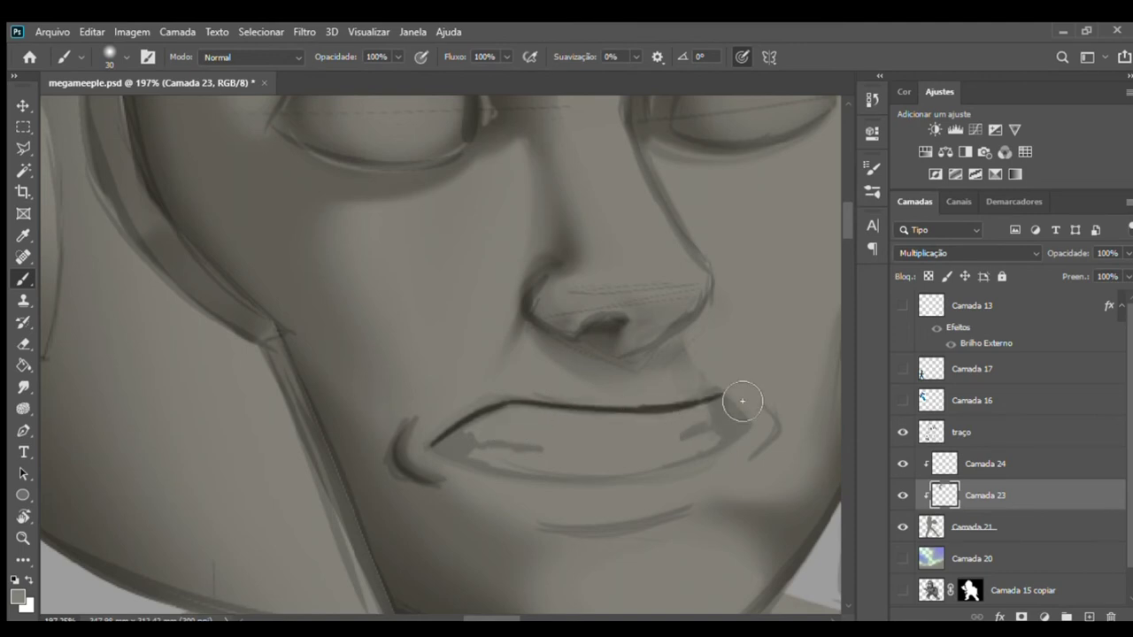
{"action": "key", "text": "ctrl+z"}
{"action": "left_click_drag", "start_coordinate": [647, 408], "coordinate": [724, 392]}
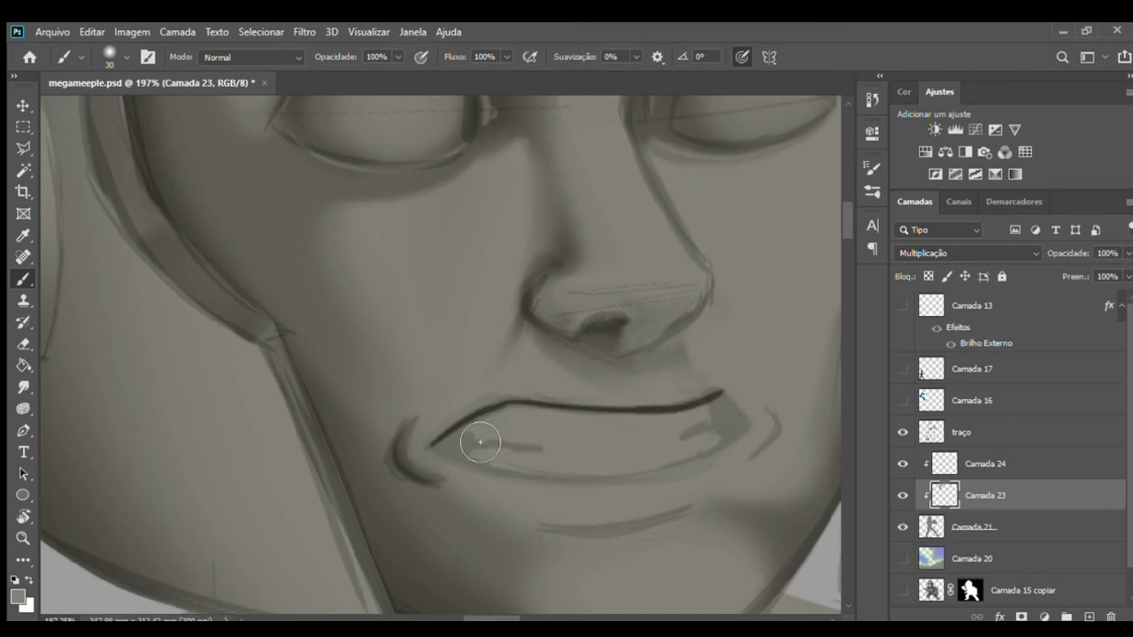
{"action": "left_click_drag", "start_coordinate": [459, 431], "coordinate": [529, 454]}
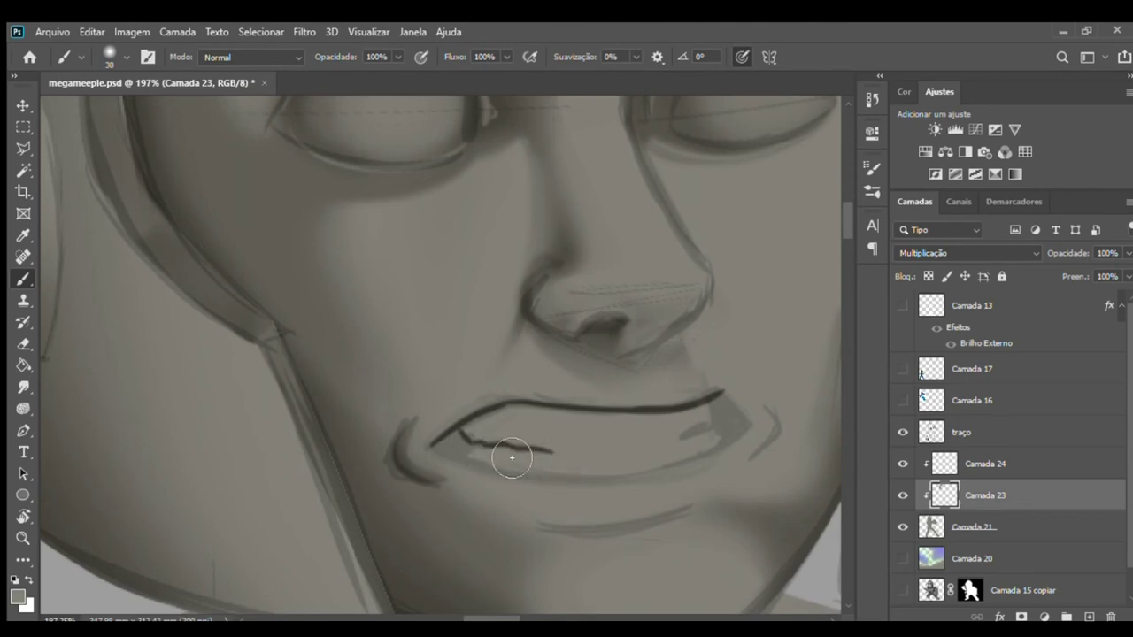
{"action": "left_click_drag", "start_coordinate": [451, 461], "coordinate": [455, 467]}
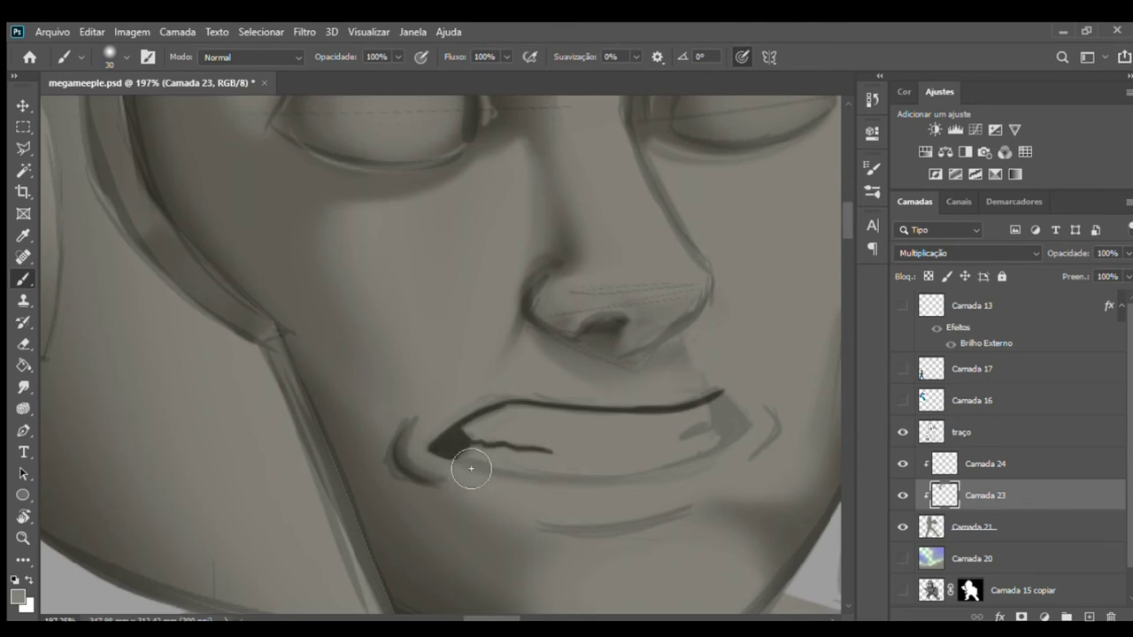
- Paint the lower-lip line across the mouth and a dark stroke at the right corner
{"action": "left_click_drag", "start_coordinate": [447, 456], "coordinate": [580, 483]}
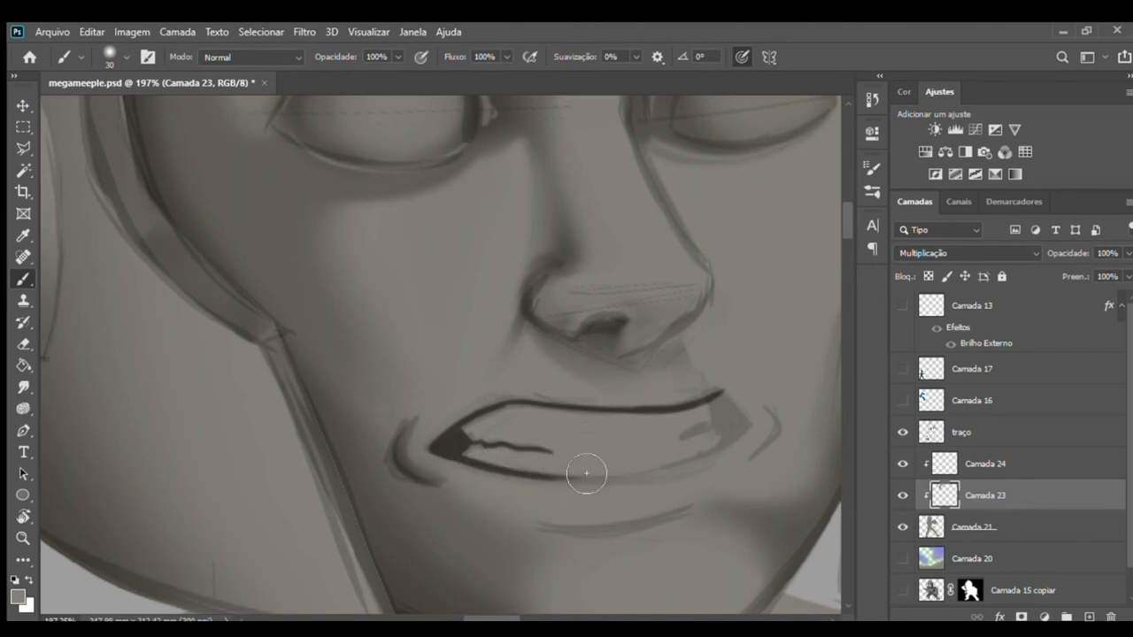
{"action": "left_click_drag", "start_coordinate": [463, 463], "coordinate": [582, 480]}
{"action": "left_click_drag", "start_coordinate": [468, 468], "coordinate": [621, 488]}
{"action": "key", "text": "ctrl+z"}
{"action": "left_click_drag", "start_coordinate": [515, 469], "coordinate": [620, 478]}
{"action": "left_click_drag", "start_coordinate": [633, 476], "coordinate": [757, 436]}
{"action": "key", "text": "ctrl+z"}
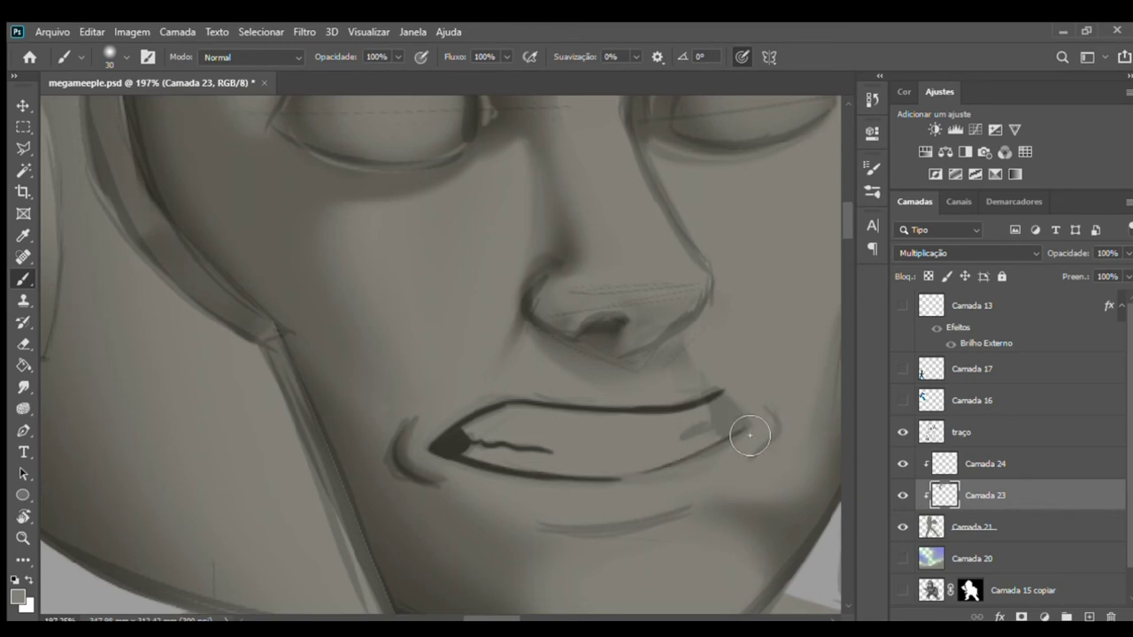
{"action": "mouse_move", "coordinate": [676, 441]}
{"action": "left_mouse_down"}
{"action": "mouse_move", "coordinate": [726, 417]}
{"action": "mouse_move", "coordinate": [736, 425]}
{"action": "mouse_move", "coordinate": [735, 412]}
{"action": "mouse_move", "coordinate": [738, 441]}
{"action": "mouse_move", "coordinate": [741, 395]}
{"action": "mouse_move", "coordinate": [732, 413]}
{"action": "mouse_move", "coordinate": [759, 443]}
{"action": "mouse_move", "coordinate": [784, 431]}
{"action": "mouse_move", "coordinate": [767, 470]}
{"action": "mouse_move", "coordinate": [759, 435]}
{"action": "left_mouse_up"}
- Soften the shadow below the lower lip with the eraser, then zoom out
{"action": "key", "text": "e"}
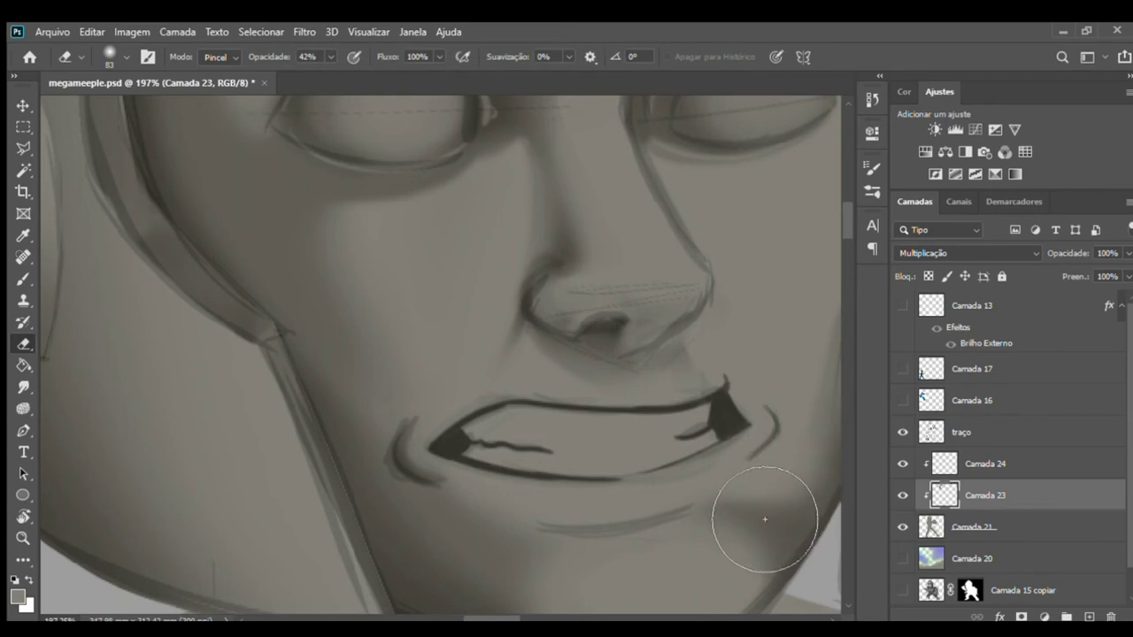
{"action": "mouse_move", "coordinate": [656, 542]}
{"action": "left_mouse_down"}
{"action": "mouse_move", "coordinate": [556, 537]}
{"action": "mouse_move", "coordinate": [577, 536]}
{"action": "left_mouse_up"}
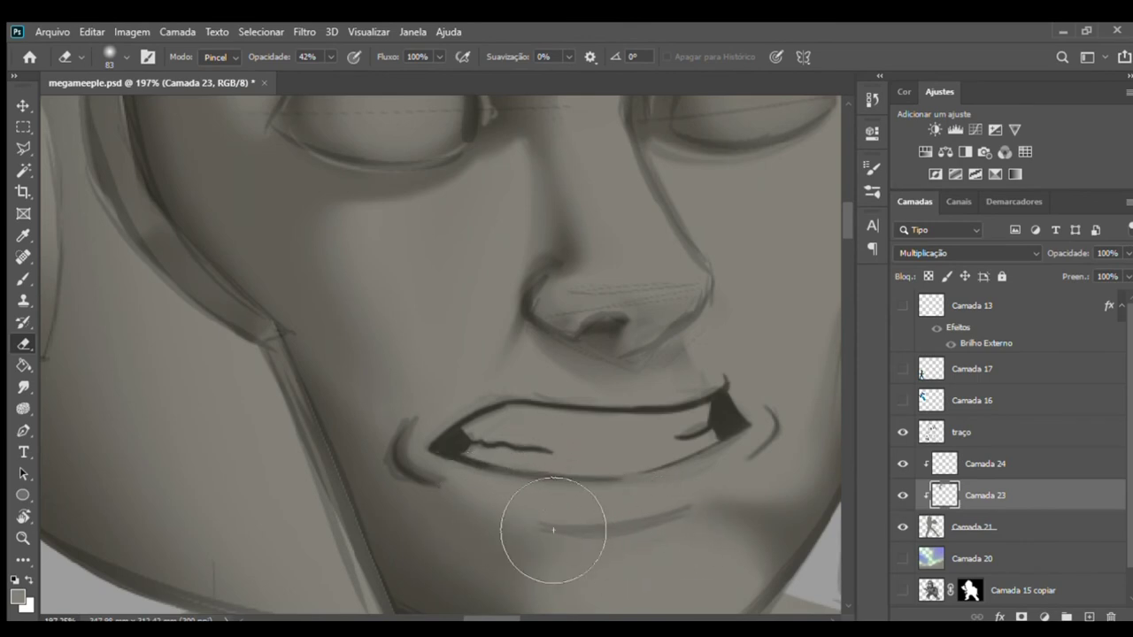
{"action": "key", "text": "z"}
{"action": "scroll", "coordinate": [696, 482], "scroll_direction": "down", "scroll_amount": 3}
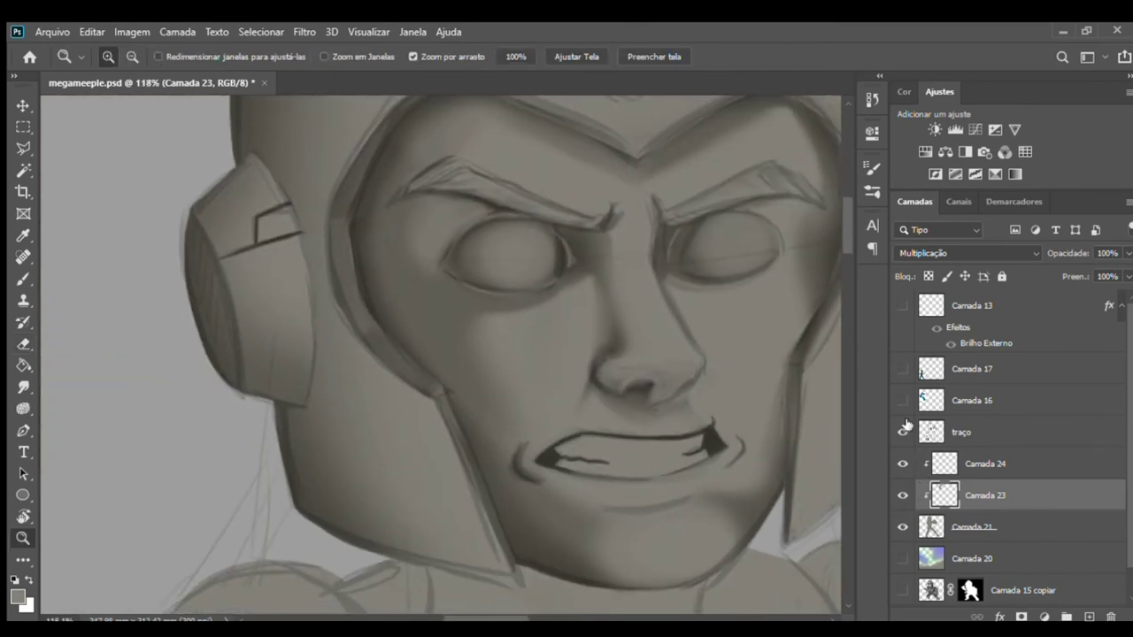
- Hide the traço layer and erase to thin the dark wedges at the left and right mouth corners
{"action": "left_click", "coordinate": [905, 431]}
{"action": "scroll", "coordinate": [682, 429], "scroll_direction": "up", "scroll_amount": 2}
{"action": "scroll", "coordinate": [718, 440], "scroll_direction": "up", "scroll_amount": 2}
{"action": "key", "text": "e"}
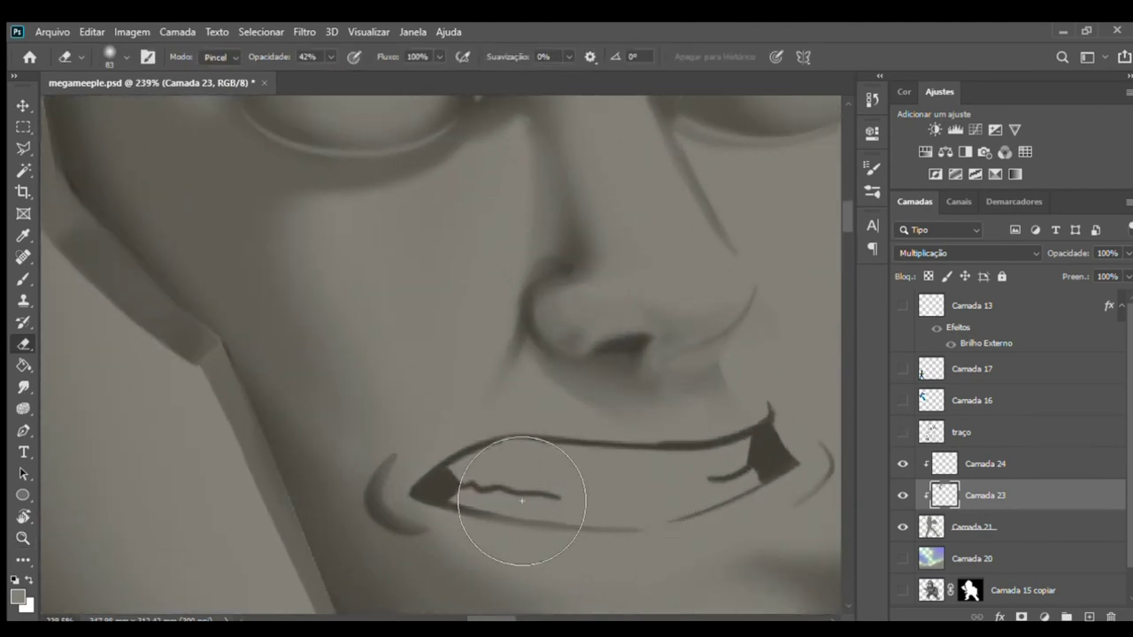
{"action": "left_click_drag", "start_coordinate": [789, 470], "coordinate": [771, 455]}
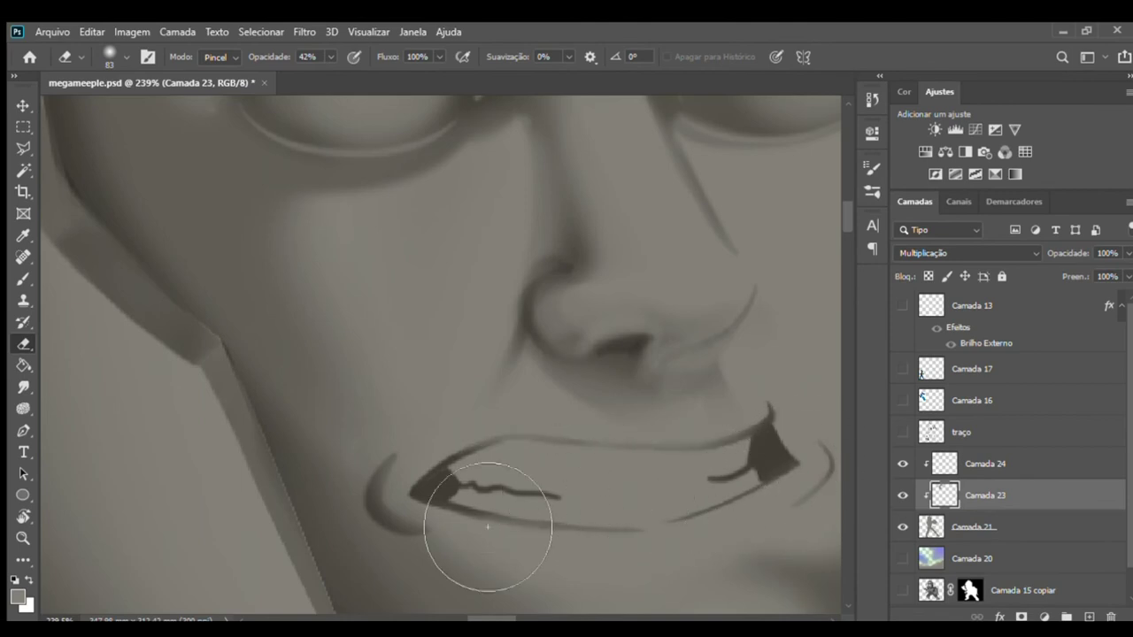
{"action": "left_click_drag", "start_coordinate": [459, 542], "coordinate": [469, 500]}
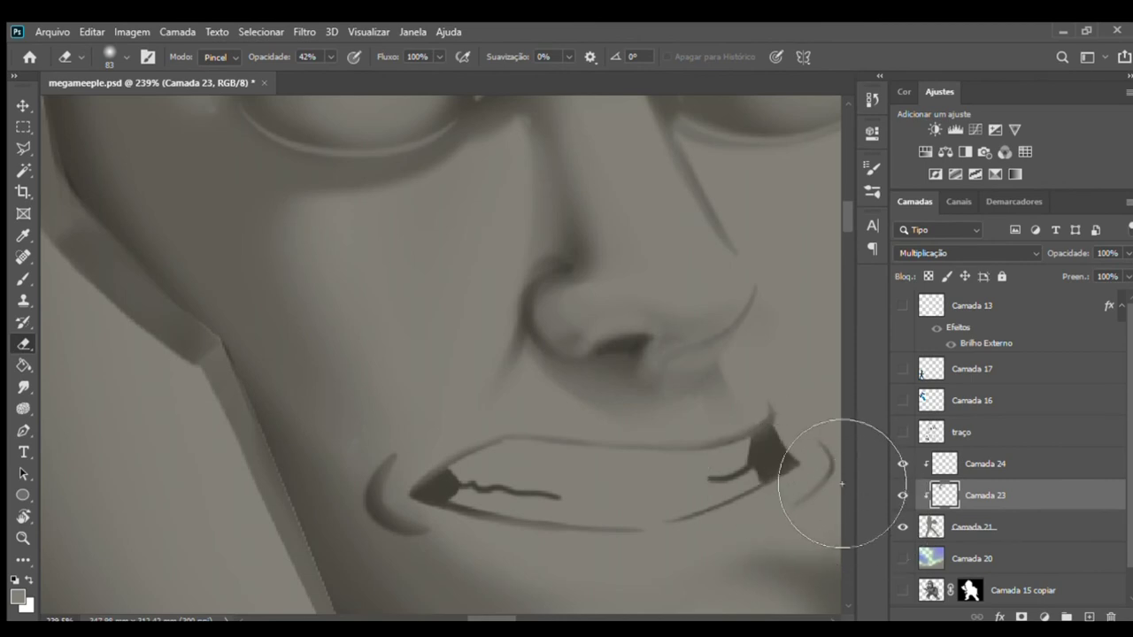
{"action": "key", "text": "z"}
{"action": "left_click_drag", "start_coordinate": [628, 475], "coordinate": [518, 461]}
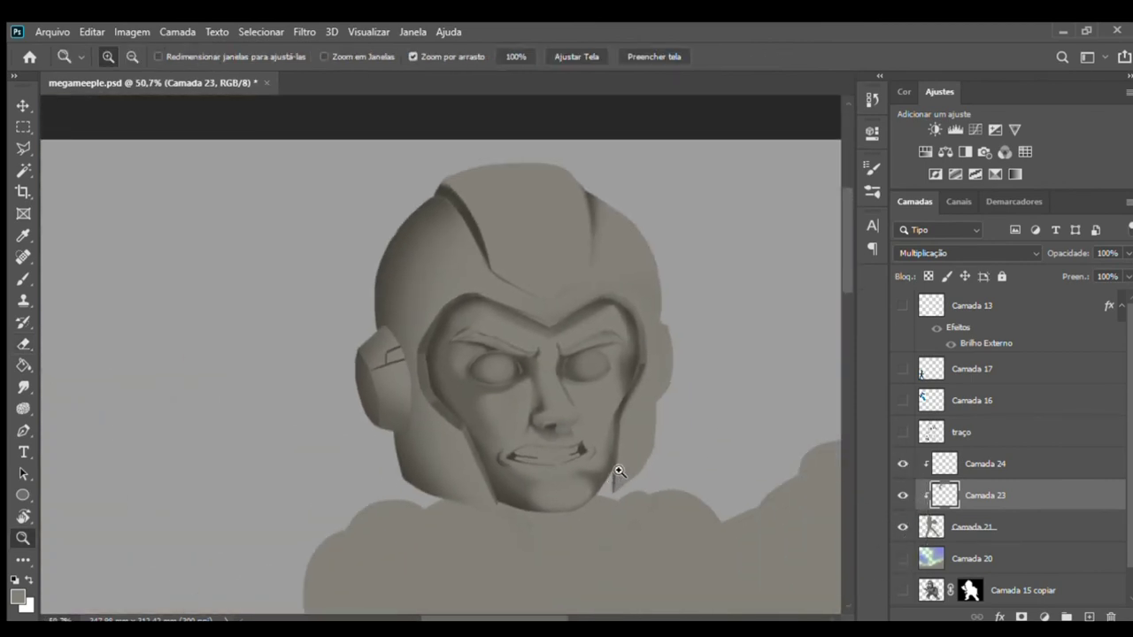
{"action": "mouse_move", "coordinate": [518, 397]}
{"action": "left_mouse_down"}
{"action": "mouse_move", "coordinate": [539, 392]}
{"action": "mouse_move", "coordinate": [481, 397]}
{"action": "mouse_move", "coordinate": [516, 408]}
{"action": "mouse_move", "coordinate": [572, 366]}
{"action": "mouse_move", "coordinate": [518, 404]}
{"action": "left_mouse_up"}
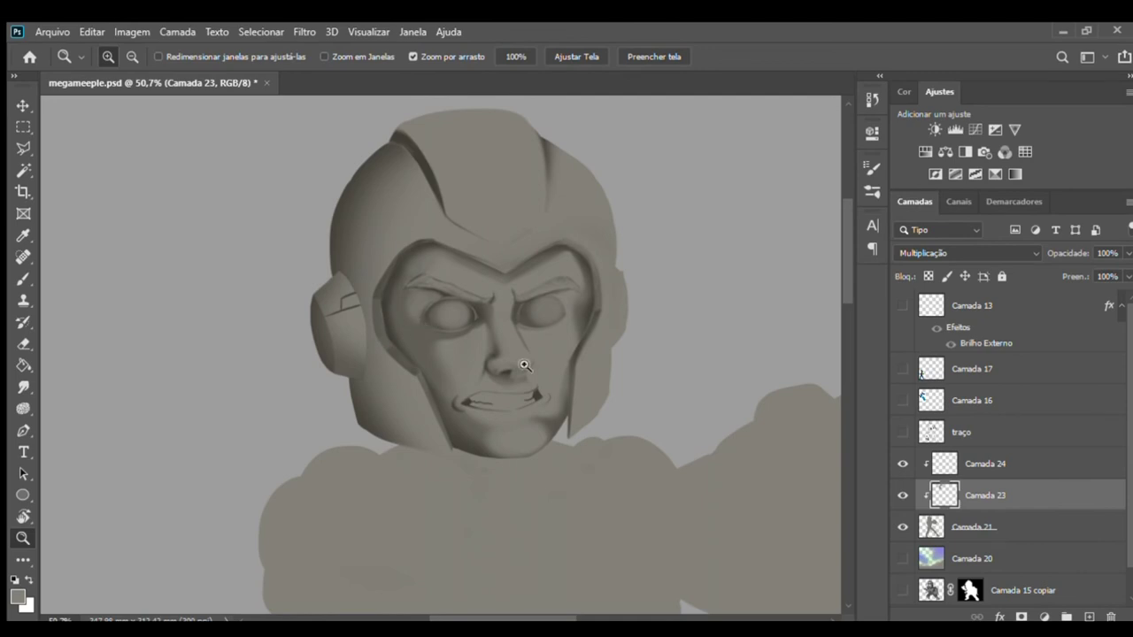
{"action": "left_click_drag", "start_coordinate": [646, 330], "coordinate": [679, 321]}
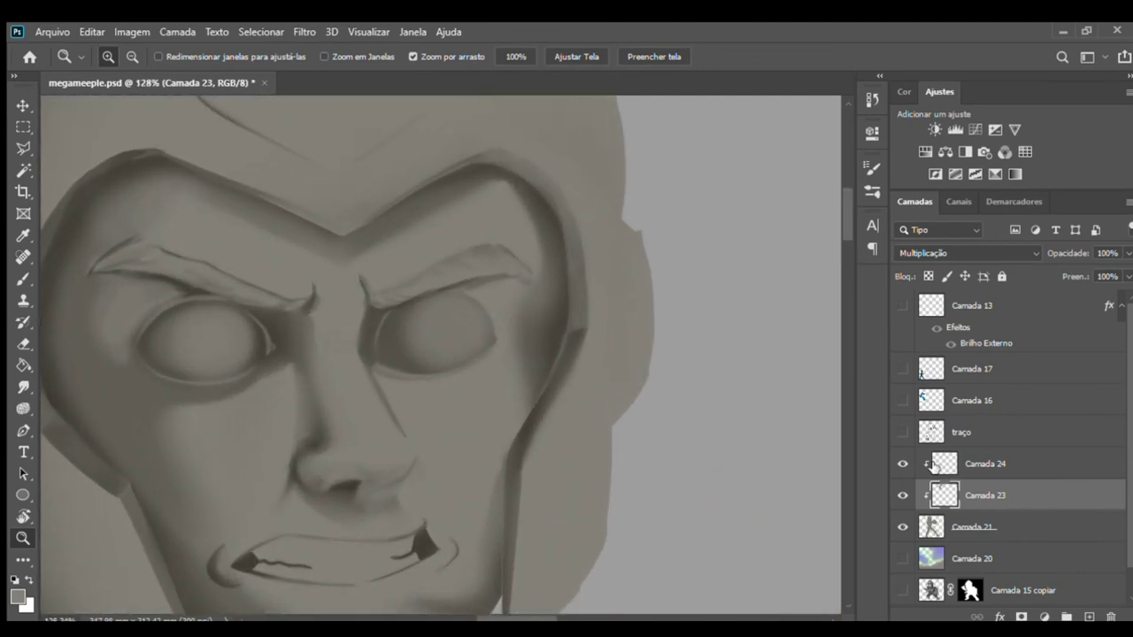
- On Camada 24, try dark shadow strokes along the helmet's right edge with the sketch visible
{"action": "left_click", "coordinate": [954, 469]}
{"action": "key", "text": "b"}
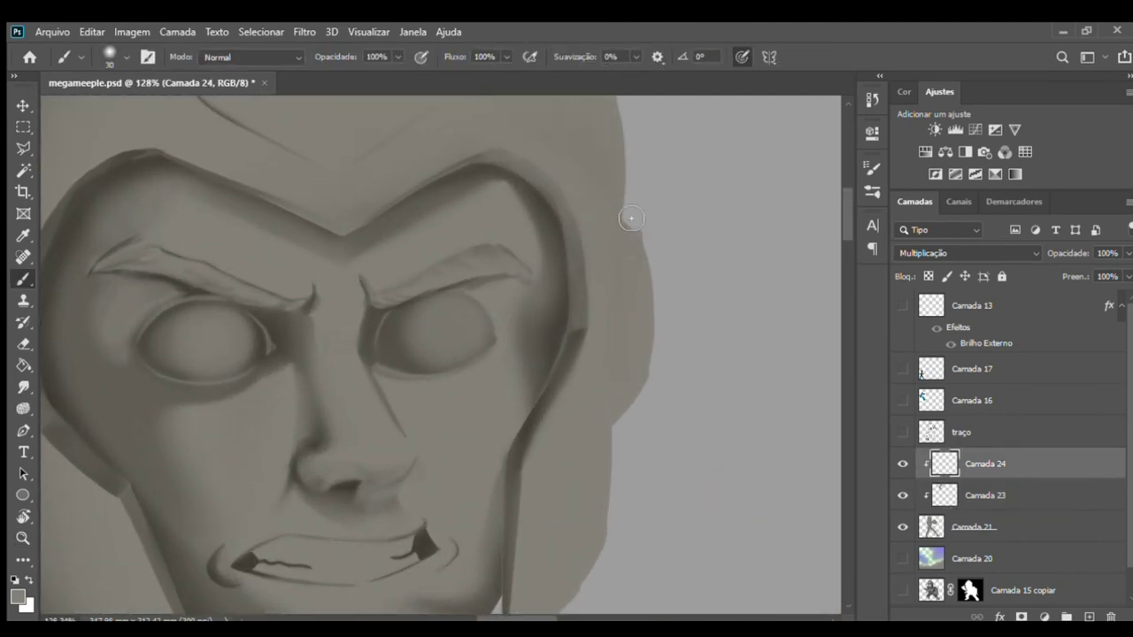
{"action": "left_click_drag", "start_coordinate": [631, 218], "coordinate": [627, 332]}
{"action": "key", "text": "ctrl+z"}
{"action": "left_click", "coordinate": [903, 432]}
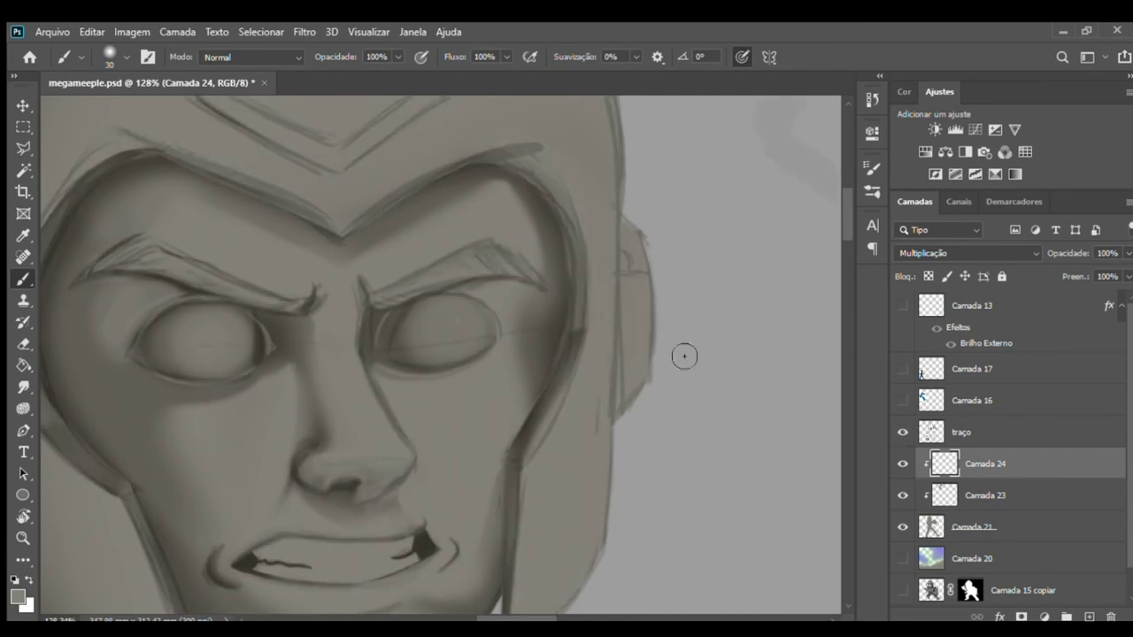
{"action": "left_click_drag", "start_coordinate": [629, 227], "coordinate": [611, 384]}
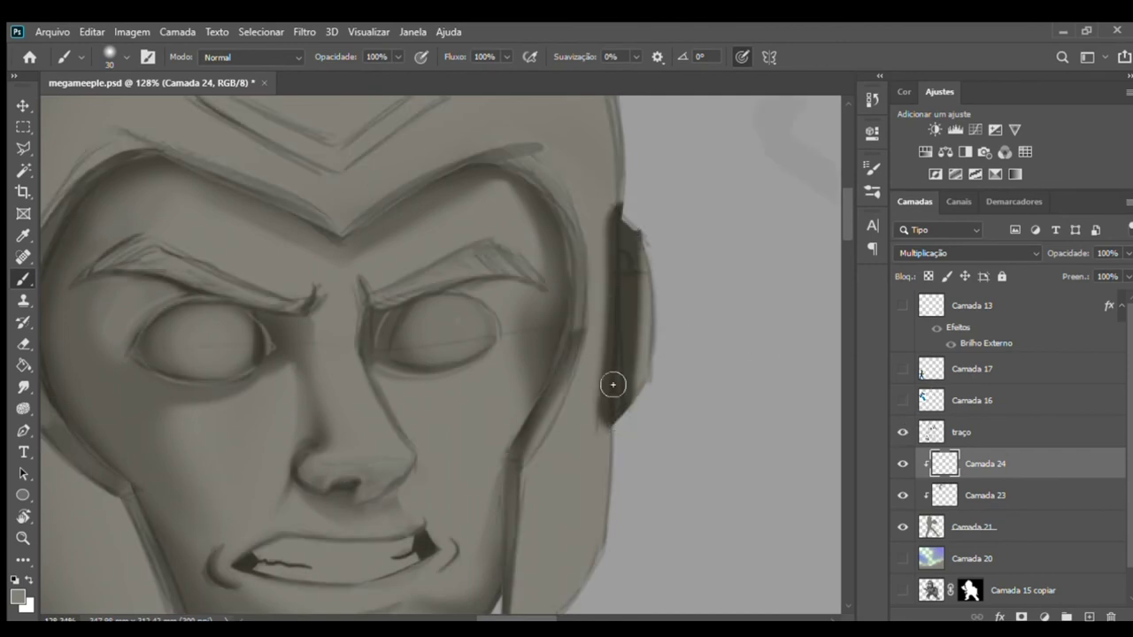
{"action": "key", "text": "ctrl+z"}
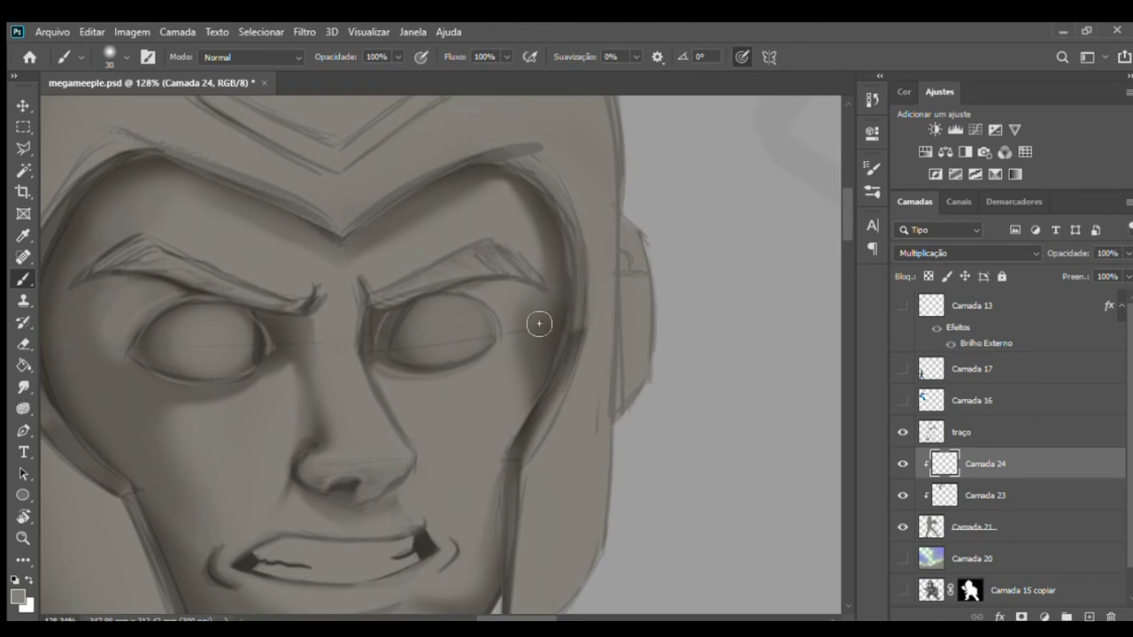
{"action": "mouse_move", "coordinate": [518, 325]}
{"action": "left_mouse_down"}
{"action": "mouse_move", "coordinate": [478, 370]}
{"action": "mouse_move", "coordinate": [506, 364]}
{"action": "left_mouse_up"}
{"action": "key", "text": "ctrl+z"}
- Paint a wide dark shadow band down the helmet edge with a size-113 brush
{"action": "left_click_drag", "start_coordinate": [629, 320], "coordinate": [641, 345]}
{"action": "key", "text": "ctrl+z"}
{"action": "left_click_drag", "start_coordinate": [551, 354], "coordinate": [570, 384]}
{"action": "left_click_drag", "start_coordinate": [634, 224], "coordinate": [620, 390]}
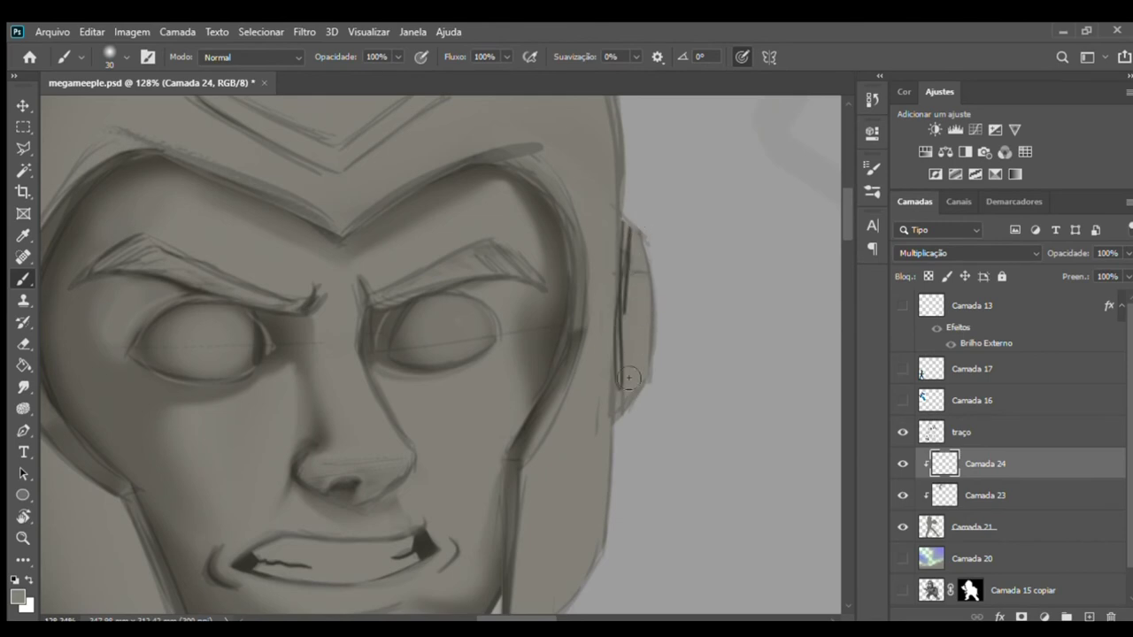
{"action": "key", "text": "ctrl+z"}
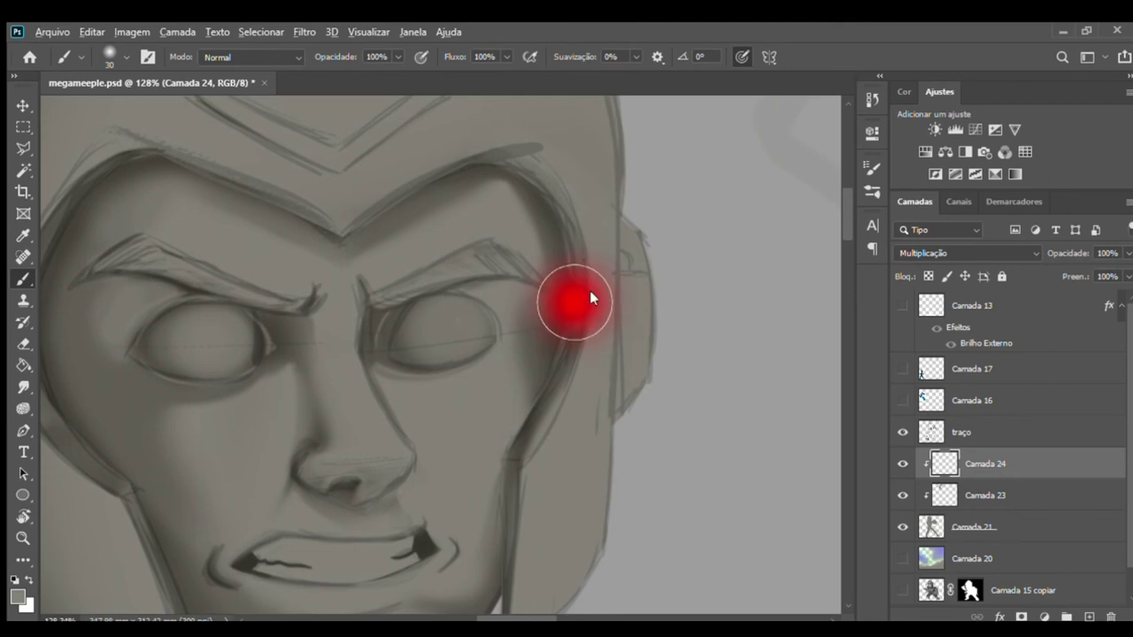
{"action": "mouse_move", "coordinate": [625, 232]}
{"action": "left_mouse_down"}
{"action": "mouse_move", "coordinate": [665, 352]}
{"action": "mouse_move", "coordinate": [645, 367]}
{"action": "left_mouse_up"}
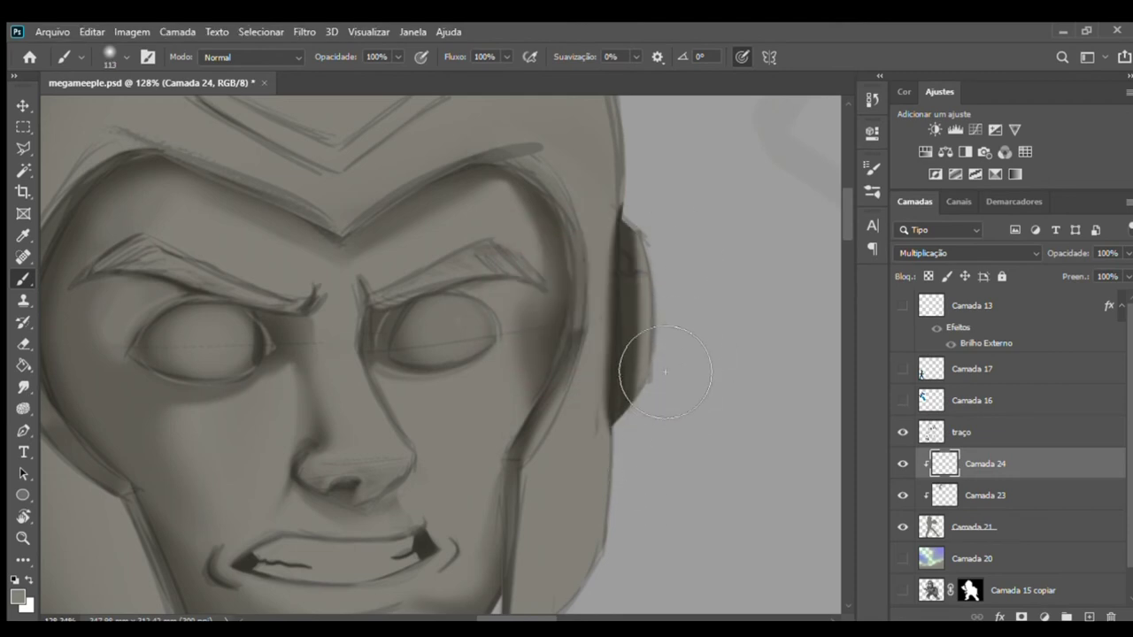
- Hide the traço sketch and refine the shadow band using the eraser and a polygonal lasso selection
{"action": "key", "text": "e"}
{"action": "left_click", "coordinate": [903, 432]}
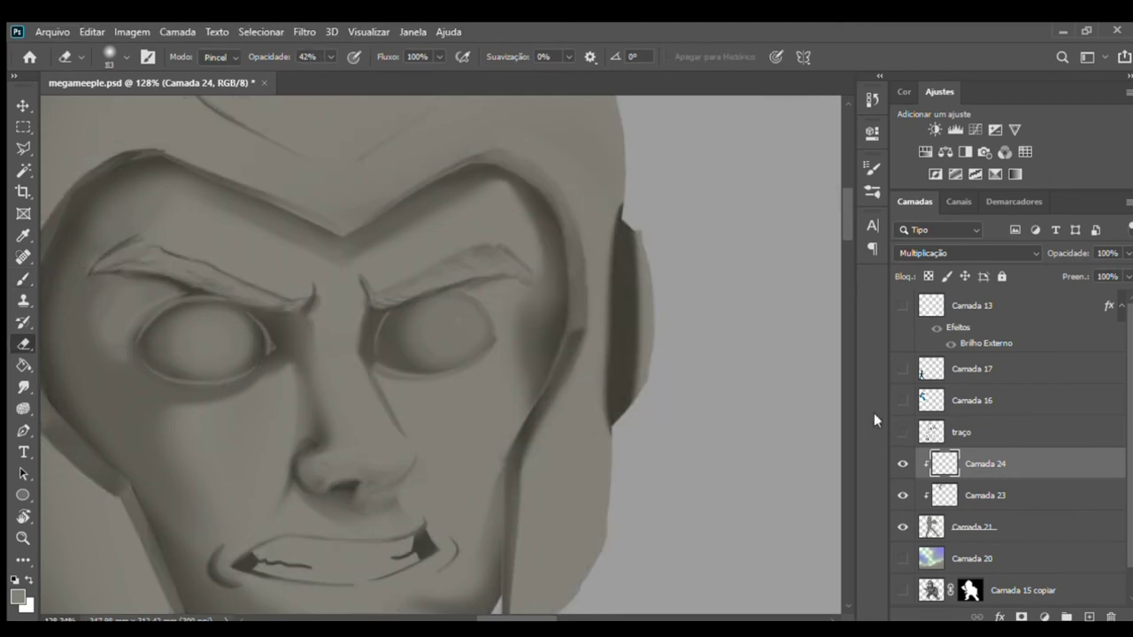
{"action": "mouse_move", "coordinate": [631, 312]}
{"action": "left_mouse_down"}
{"action": "mouse_move", "coordinate": [627, 286]}
{"action": "mouse_move", "coordinate": [620, 493]}
{"action": "mouse_move", "coordinate": [641, 342]}
{"action": "left_mouse_up"}
{"action": "key", "text": "l"}
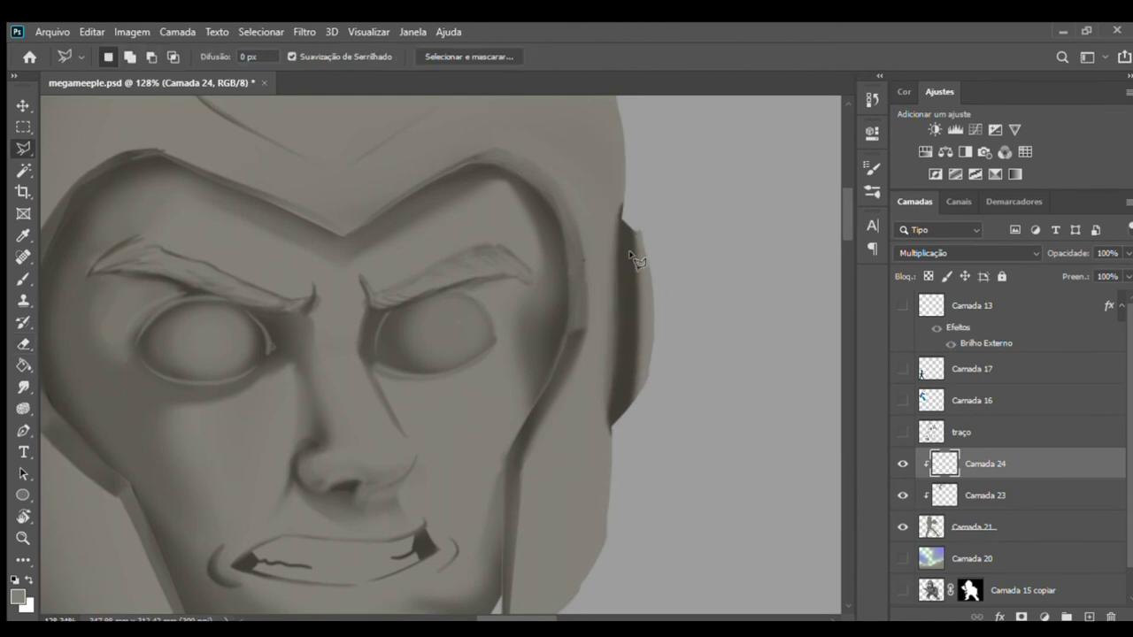
{"action": "left_click", "coordinate": [624, 199]}
{"action": "left_click", "coordinate": [612, 457]}
{"action": "left_click", "coordinate": [587, 452]}
{"action": "left_click", "coordinate": [595, 187]}
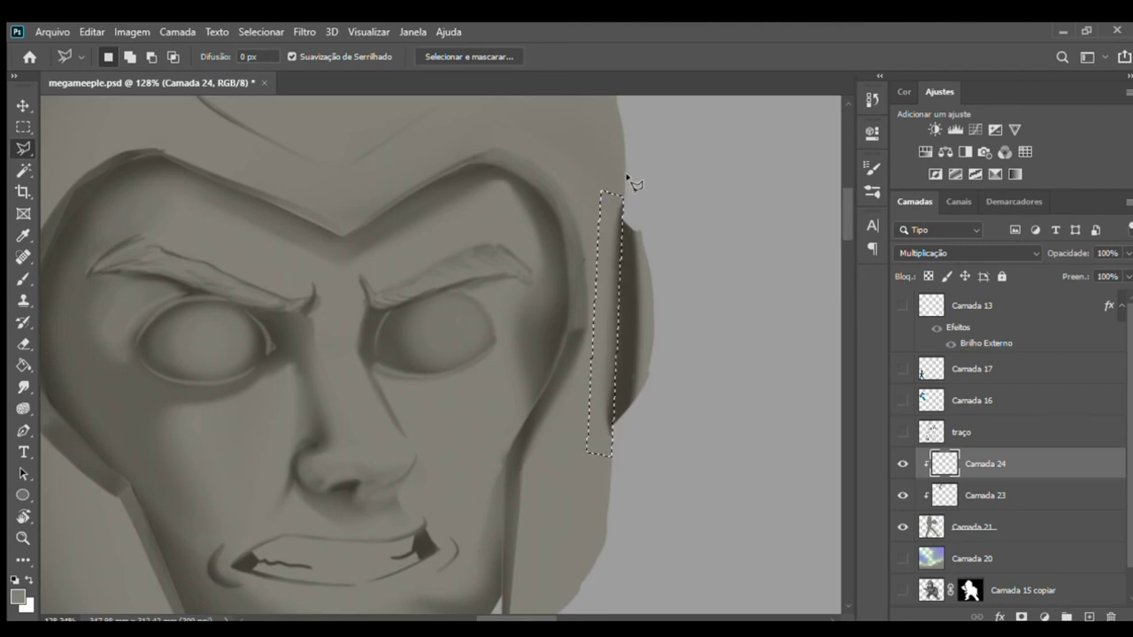
{"action": "key", "text": "ctrl+d"}
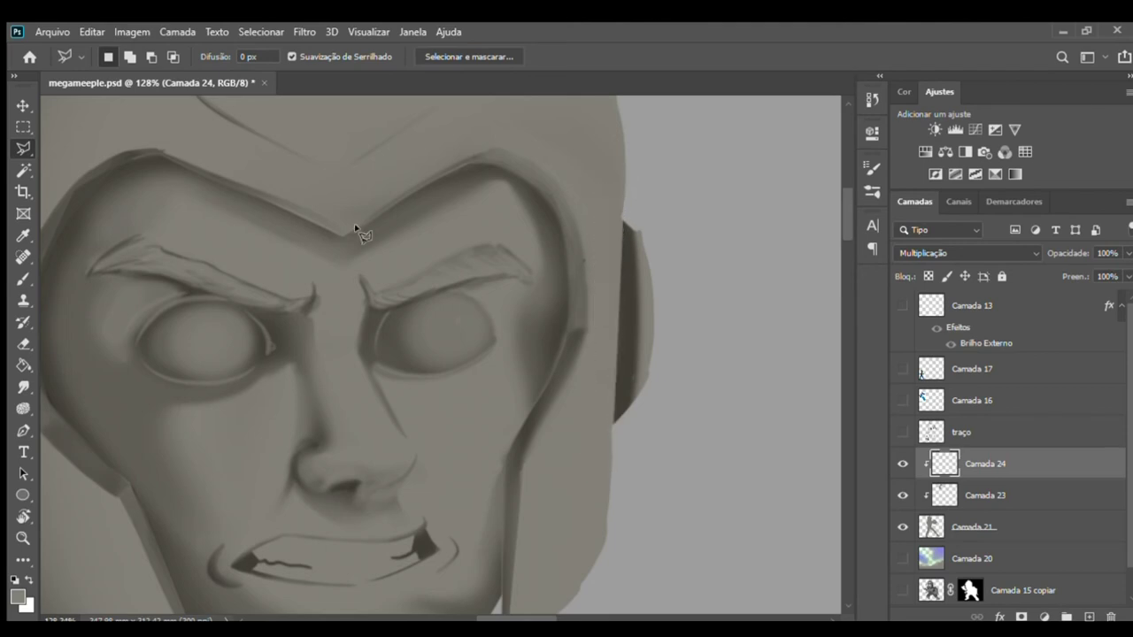
{"action": "key", "text": "e"}
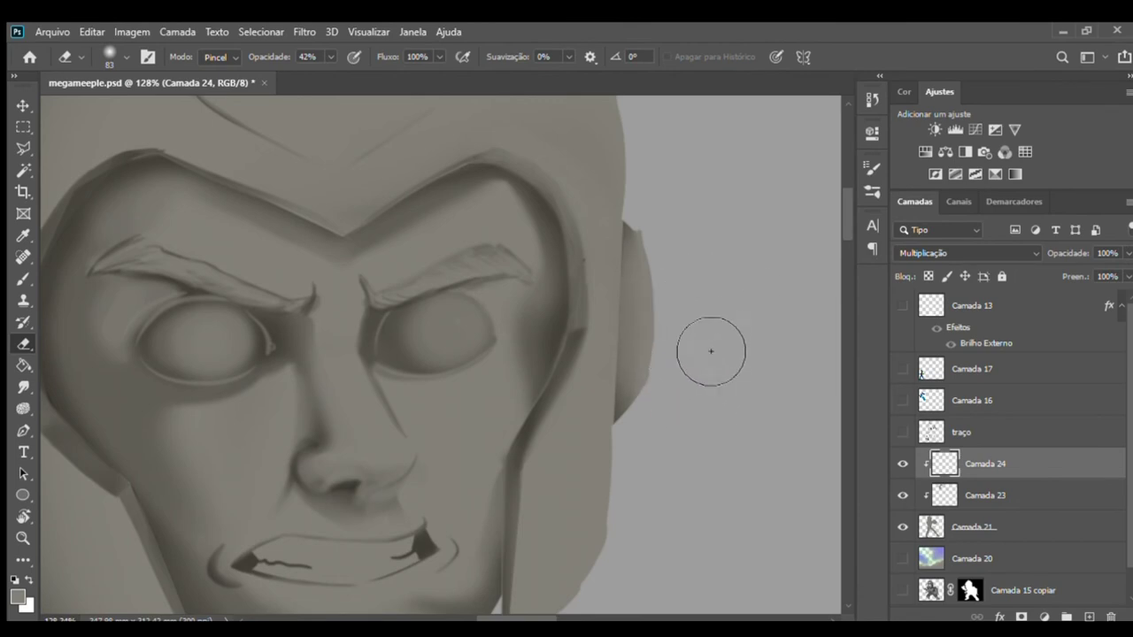
- On Camada 21, erase the shape edge below the chin beside the cheek guard
{"action": "key", "text": "z"}
{"action": "left_click_drag", "start_coordinate": [734, 324], "coordinate": [632, 308]}
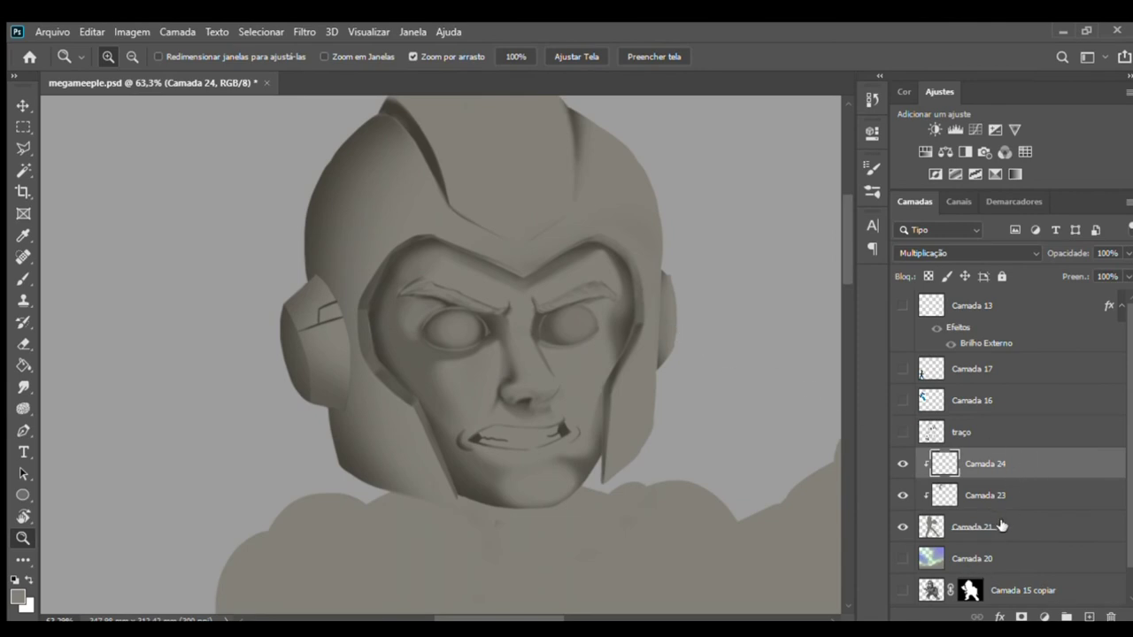
{"action": "left_click_drag", "start_coordinate": [634, 463], "coordinate": [716, 458]}
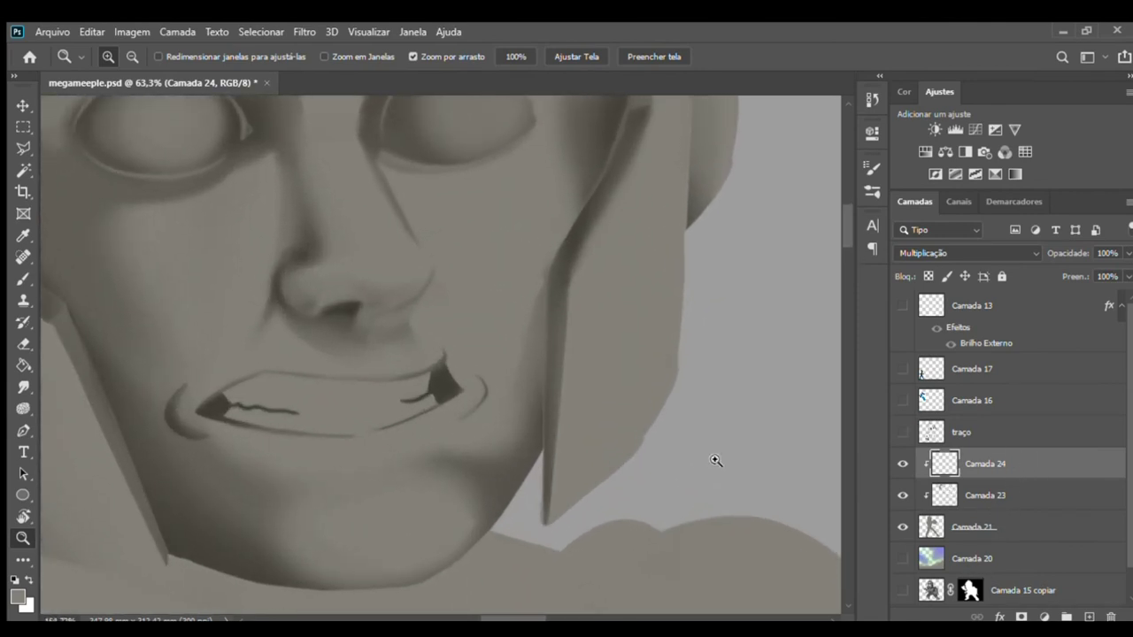
{"action": "left_click", "coordinate": [975, 529]}
{"action": "key", "text": "e"}
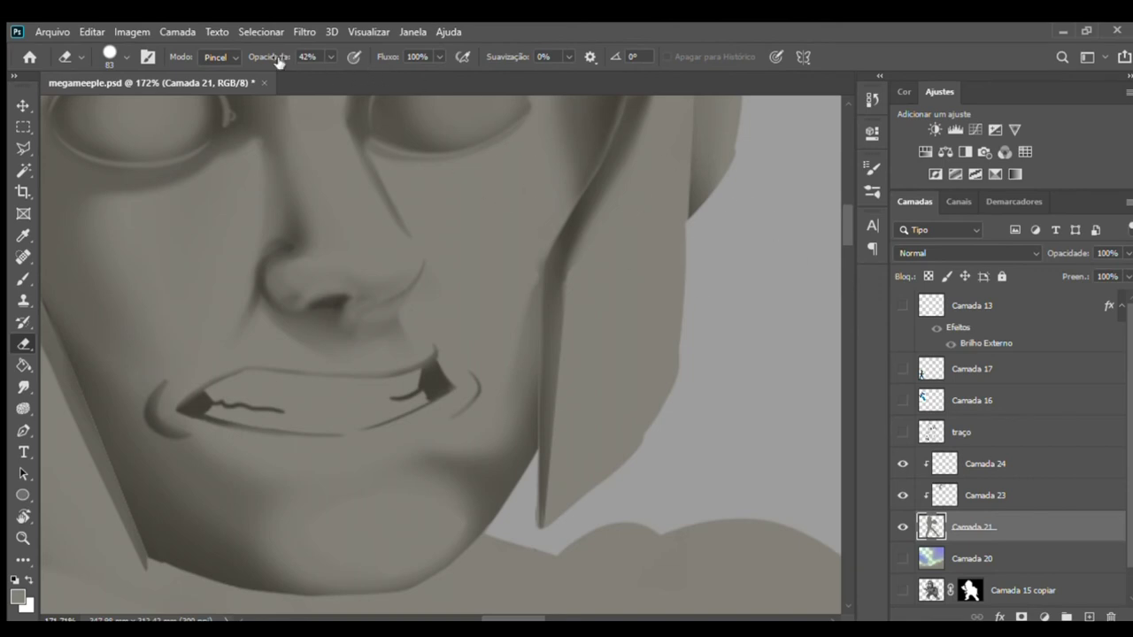
{"action": "left_click_drag", "start_coordinate": [670, 531], "coordinate": [632, 561]}
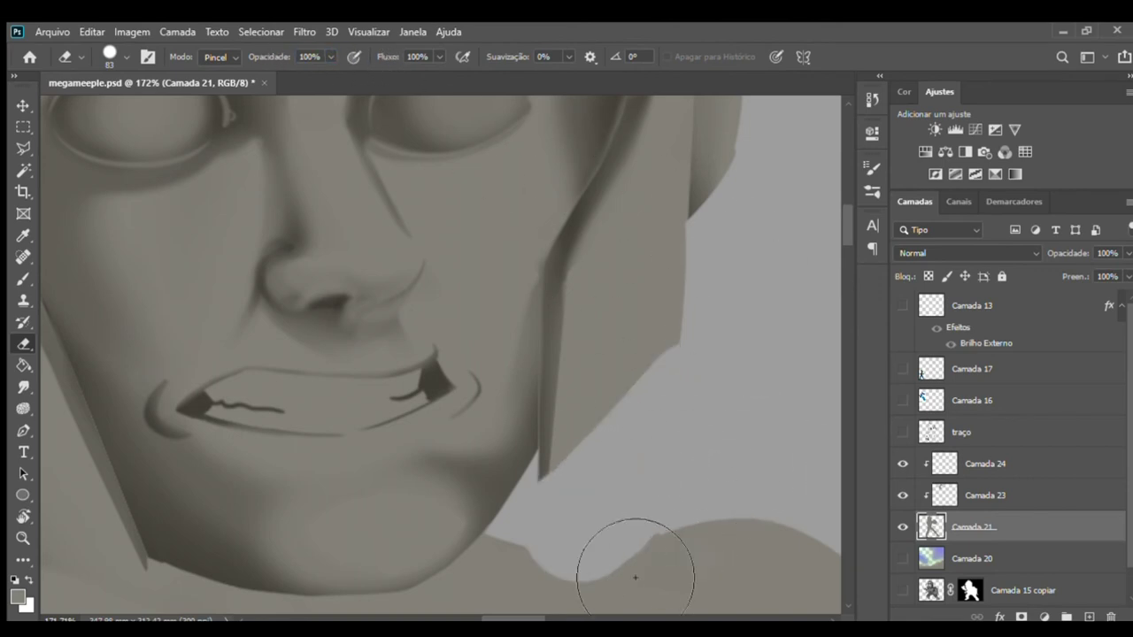
{"action": "key", "text": "ctrl+z"}
{"action": "left_click", "coordinate": [626, 386]}
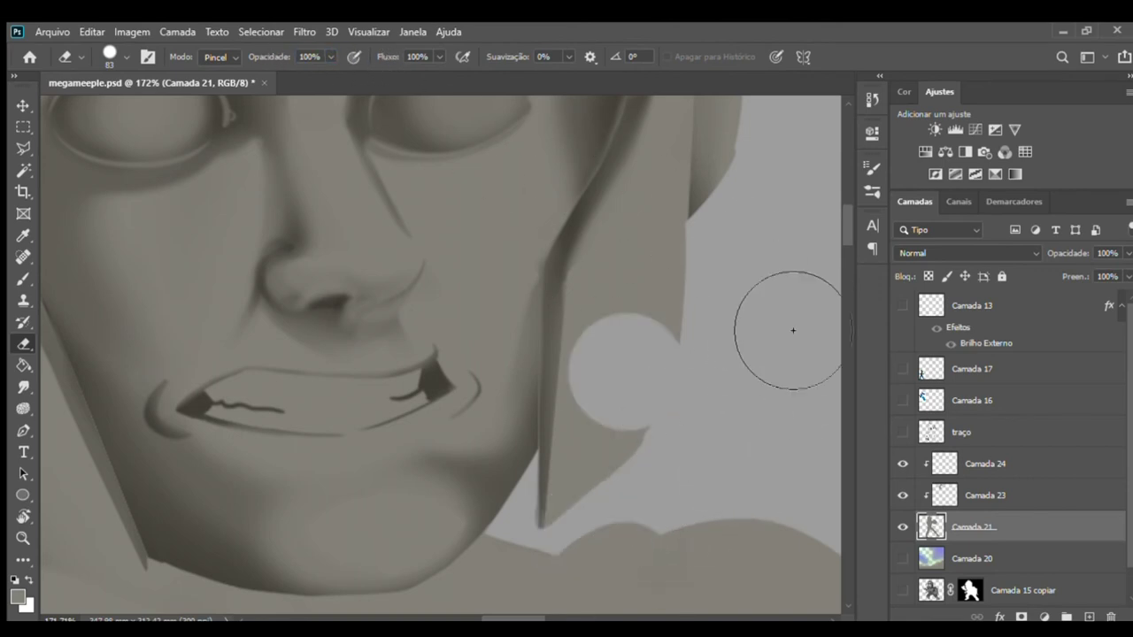
{"action": "key", "text": "ctrl+z"}
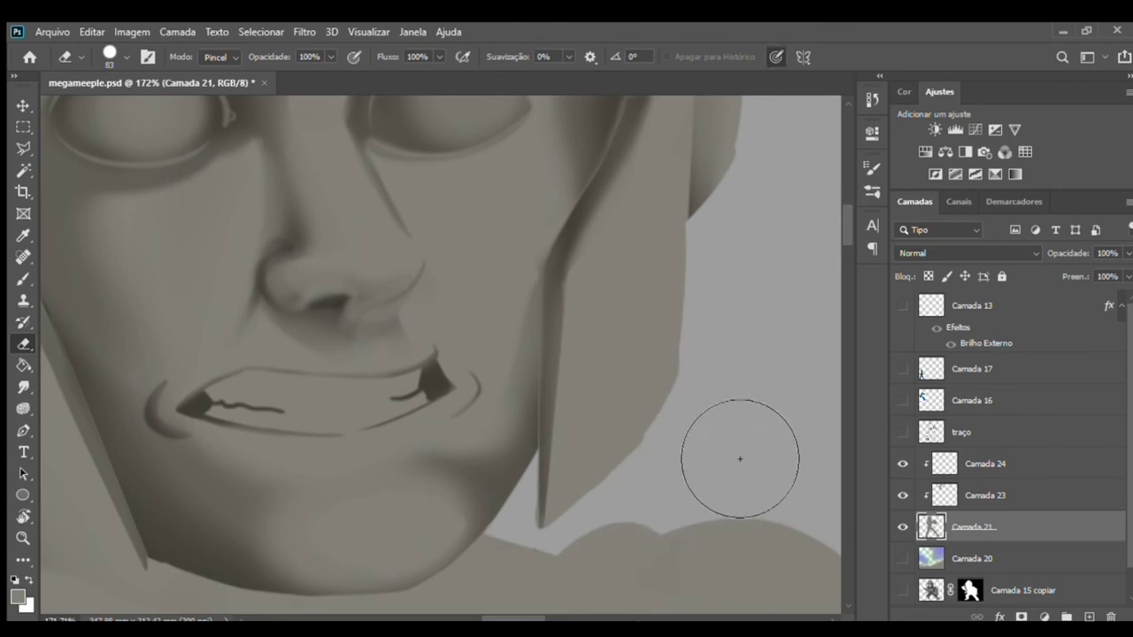
- Merge Camada 24 down into one face shading layer set to Multiply
{"action": "key", "text": "z"}
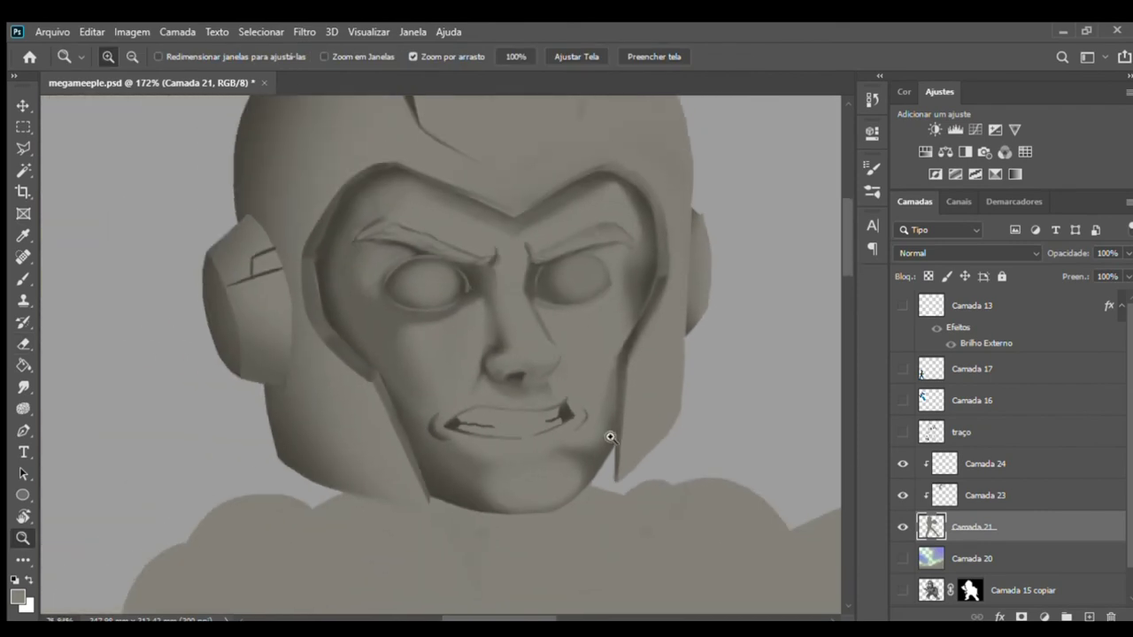
{"action": "left_click_drag", "start_coordinate": [752, 432], "coordinate": [607, 434]}
{"action": "left_click_drag", "start_coordinate": [679, 450], "coordinate": [665, 466]}
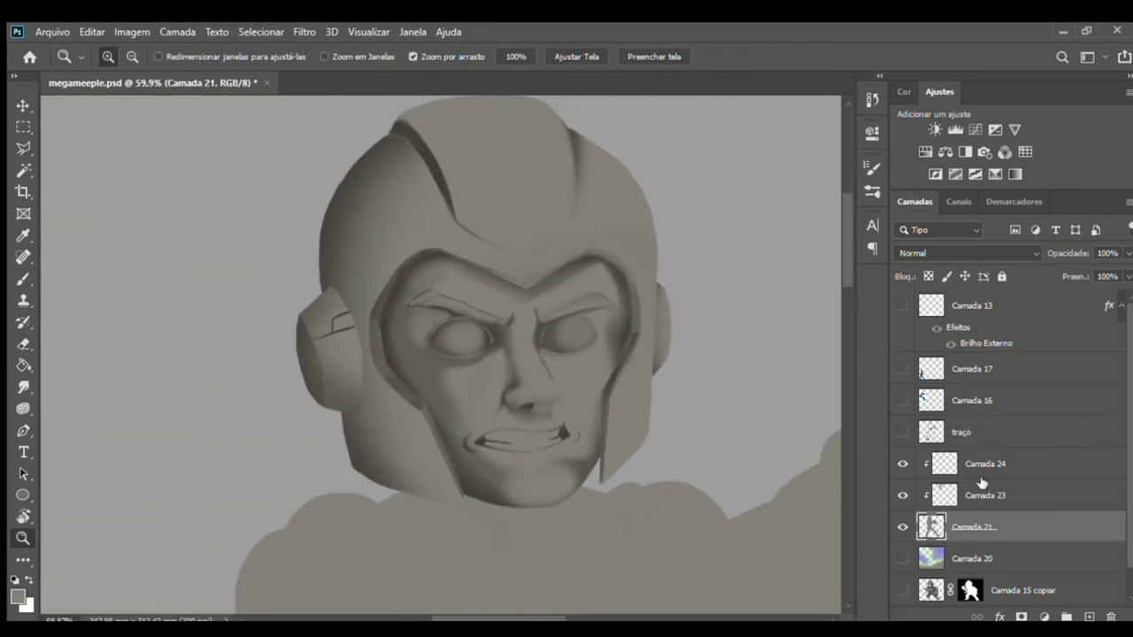
{"action": "left_click", "coordinate": [990, 492]}
{"action": "key", "text": "Delete"}
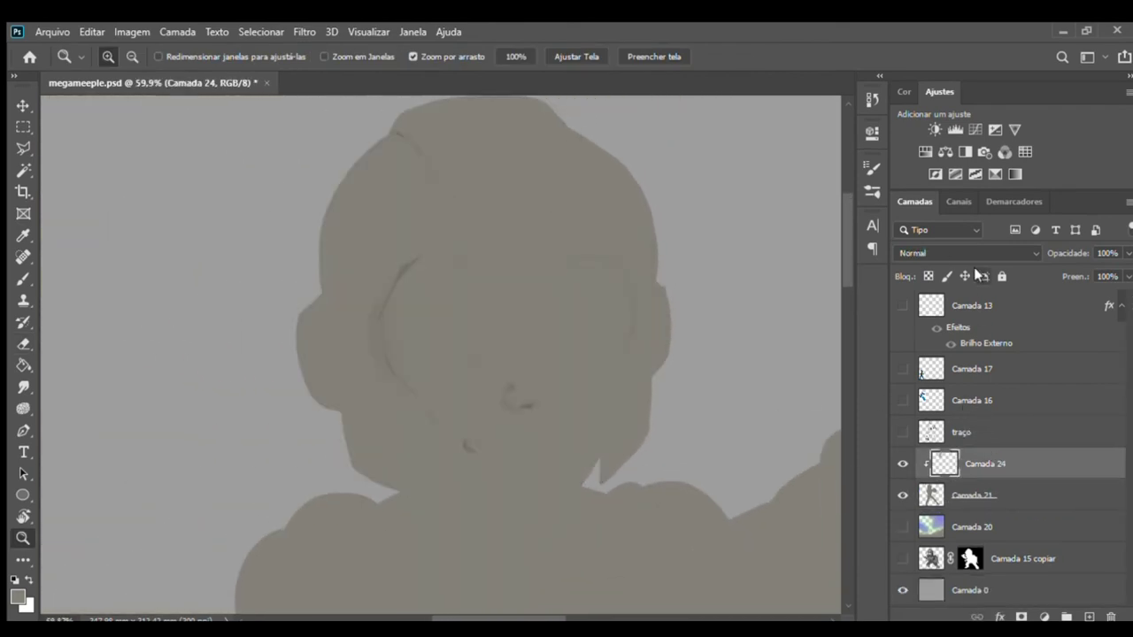
{"action": "scroll", "coordinate": [963, 253], "scroll_direction": "down", "scroll_amount": 2}
{"action": "scroll", "coordinate": [963, 254], "scroll_direction": "down", "scroll_amount": 1}
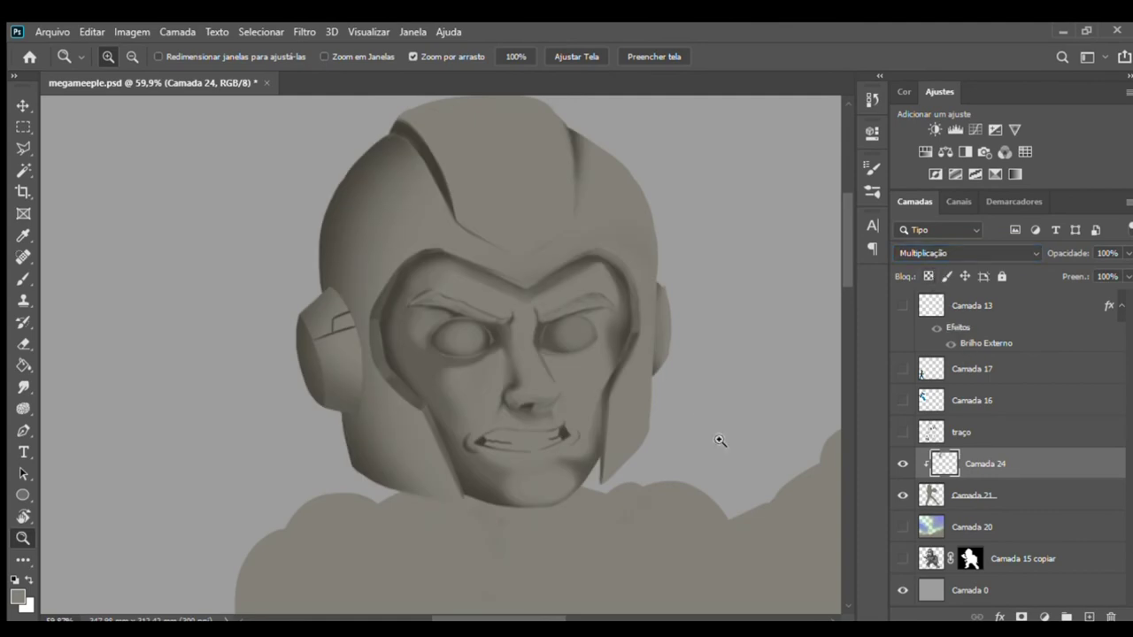
- Add Camada 25 clipped to the shading layer, with blend mode Clarear
{"action": "left_click", "coordinate": [1091, 617]}
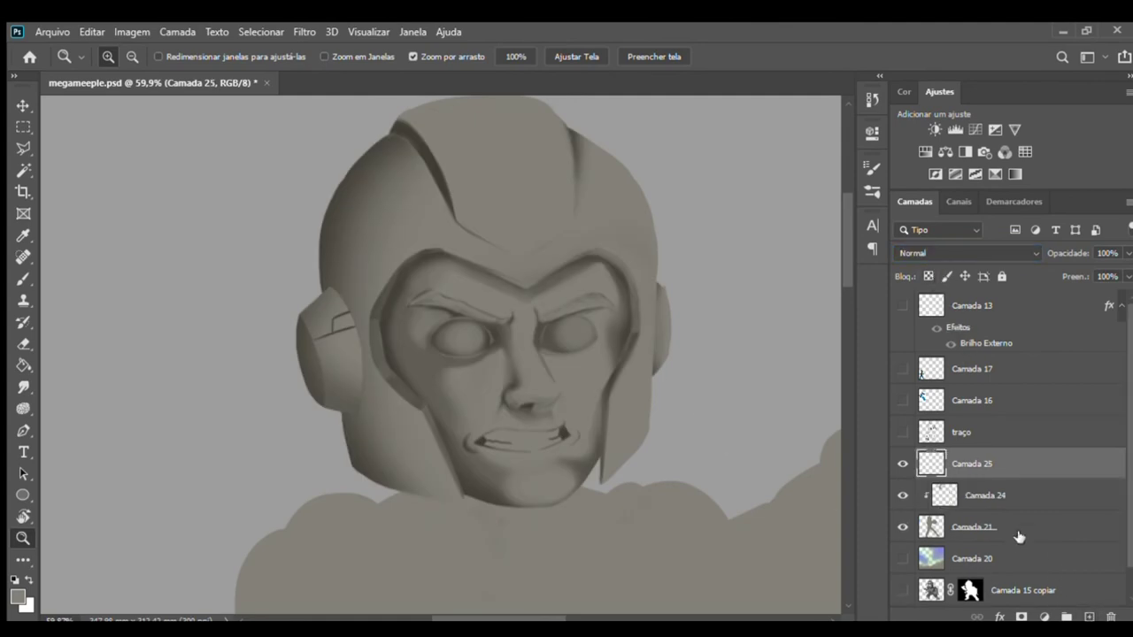
{"action": "key", "text": "alt"}
{"action": "left_click", "coordinate": [955, 475], "text": "alt"}
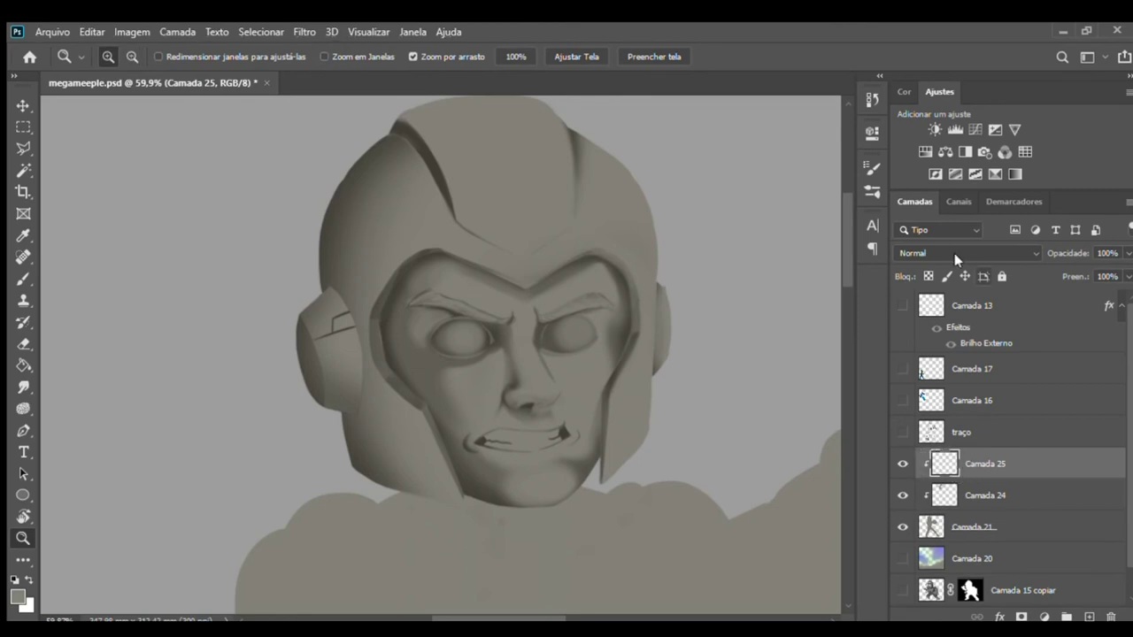
{"action": "key", "text": "alt+shift+h"}
- Paint white highlights across the helmet top, down its right edge and the left ear piece
{"action": "key", "text": "b"}
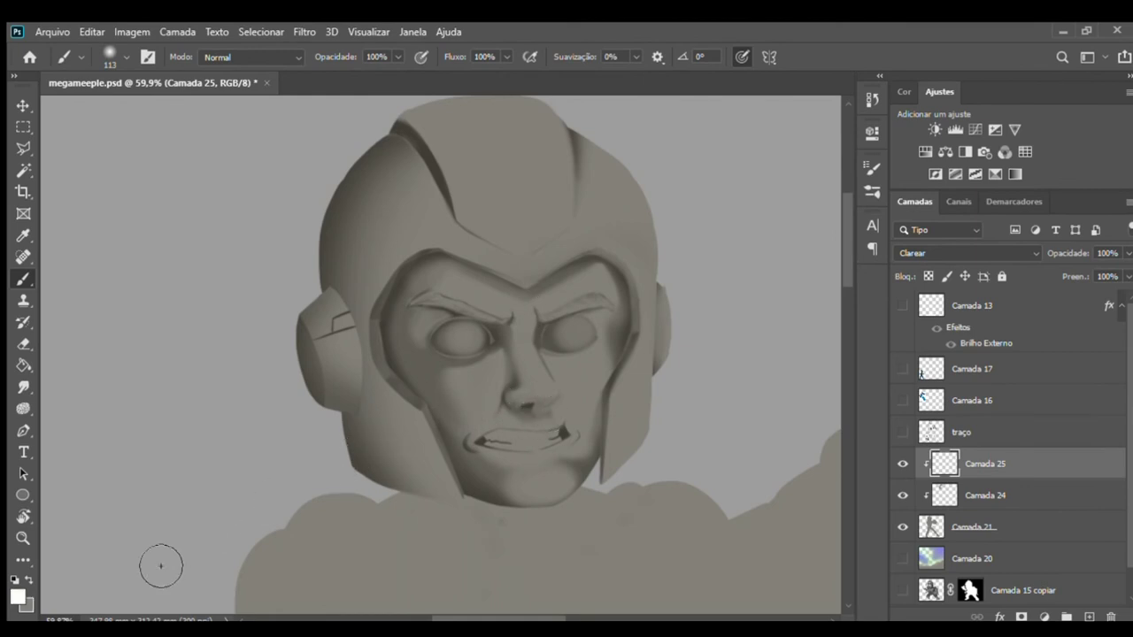
{"action": "left_click_drag", "start_coordinate": [565, 202], "coordinate": [576, 225]}
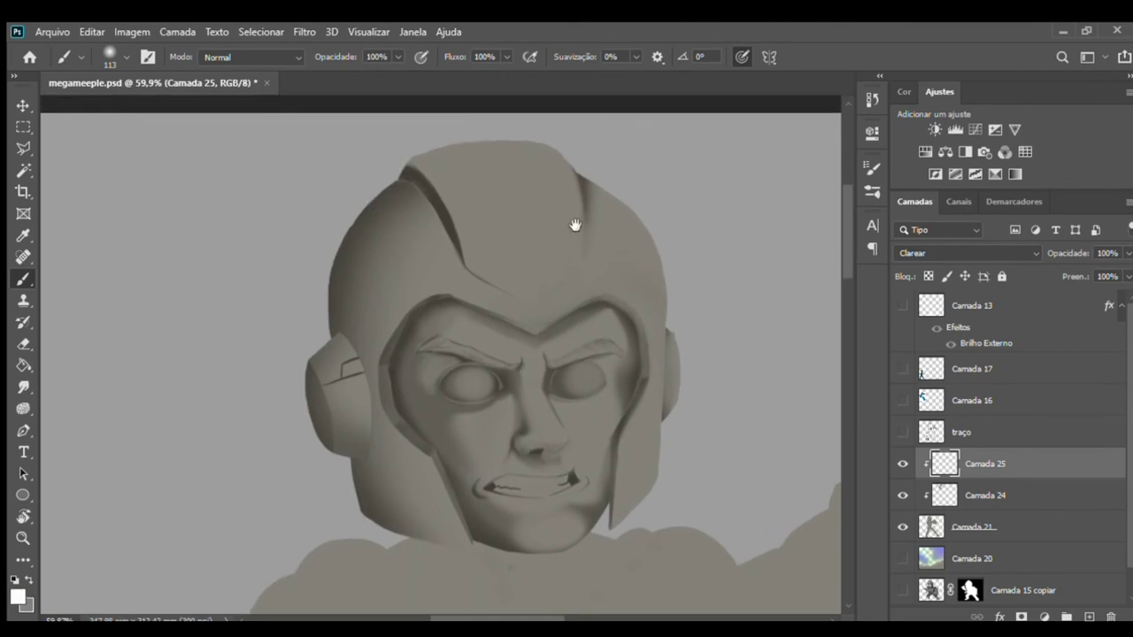
{"action": "left_click_drag", "start_coordinate": [441, 179], "coordinate": [594, 169]}
{"action": "key", "text": "ctrl+z"}
{"action": "mouse_move", "coordinate": [458, 156]}
{"action": "left_mouse_down"}
{"action": "mouse_move", "coordinate": [584, 184]}
{"action": "mouse_move", "coordinate": [583, 266]}
{"action": "mouse_move", "coordinate": [541, 314]}
{"action": "left_mouse_up"}
{"action": "mouse_move", "coordinate": [635, 236]}
{"action": "left_mouse_down"}
{"action": "mouse_move", "coordinate": [662, 336]}
{"action": "mouse_move", "coordinate": [655, 409]}
{"action": "left_mouse_up"}
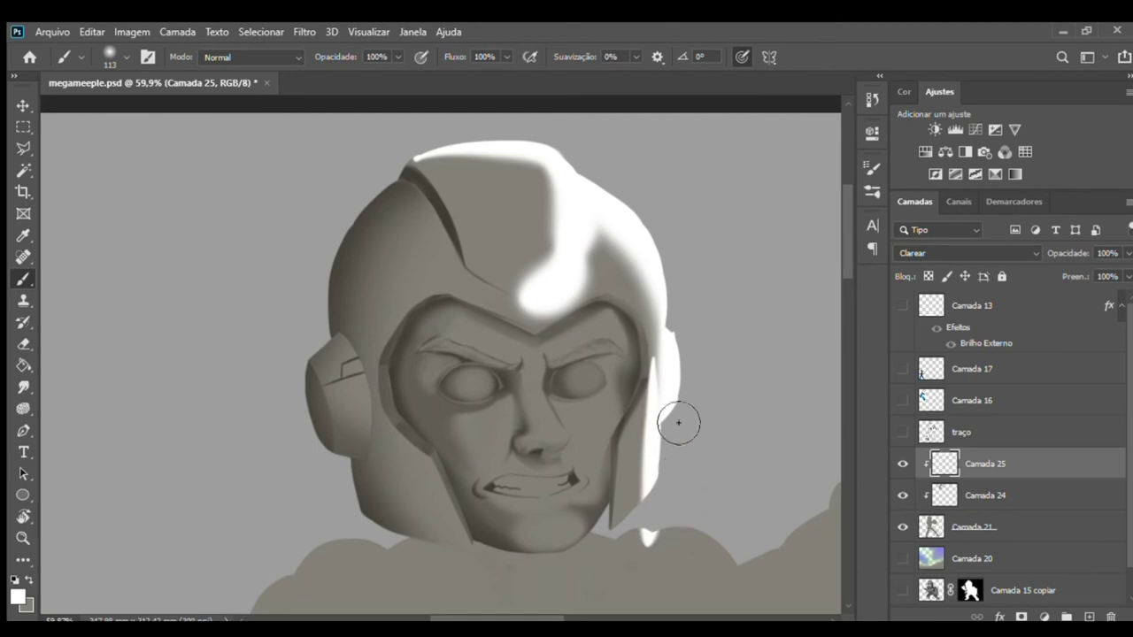
{"action": "left_click_drag", "start_coordinate": [678, 301], "coordinate": [661, 467]}
{"action": "key", "text": "ctrl+z"}
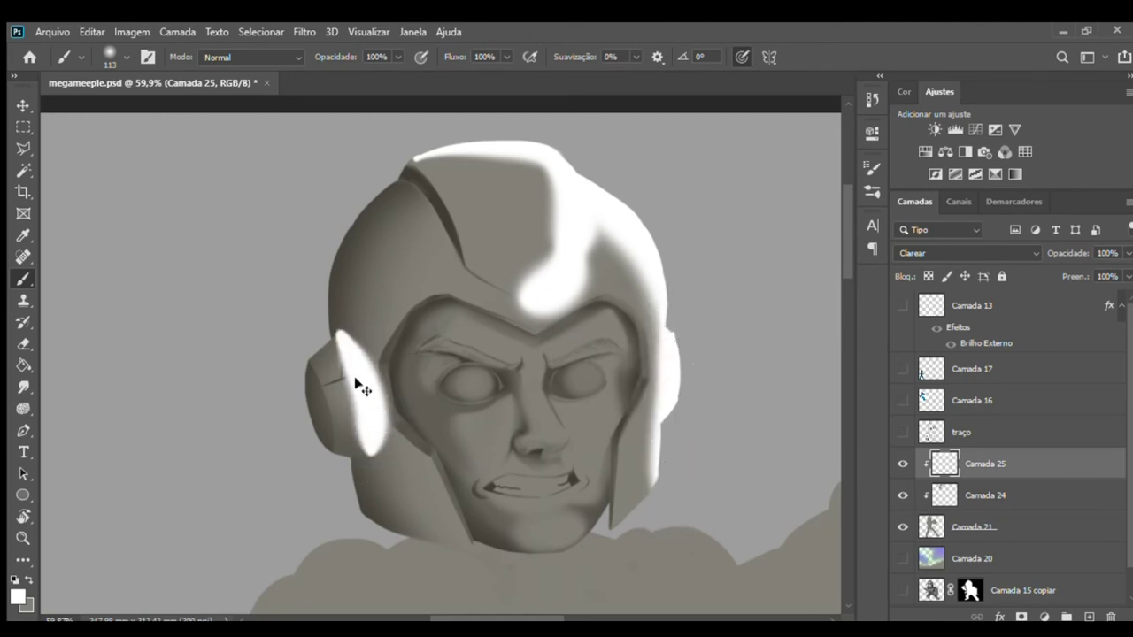
{"action": "left_click_drag", "start_coordinate": [332, 343], "coordinate": [372, 462]}
- Compare blend modes for the highlight layer and settle on Sobrepor at 64% opacity
{"action": "scroll", "coordinate": [945, 252], "scroll_direction": "down", "scroll_amount": 1}
{"action": "scroll", "coordinate": [946, 251], "scroll_direction": "down", "scroll_amount": 2}
{"action": "scroll", "coordinate": [945, 251], "scroll_direction": "down", "scroll_amount": 10}
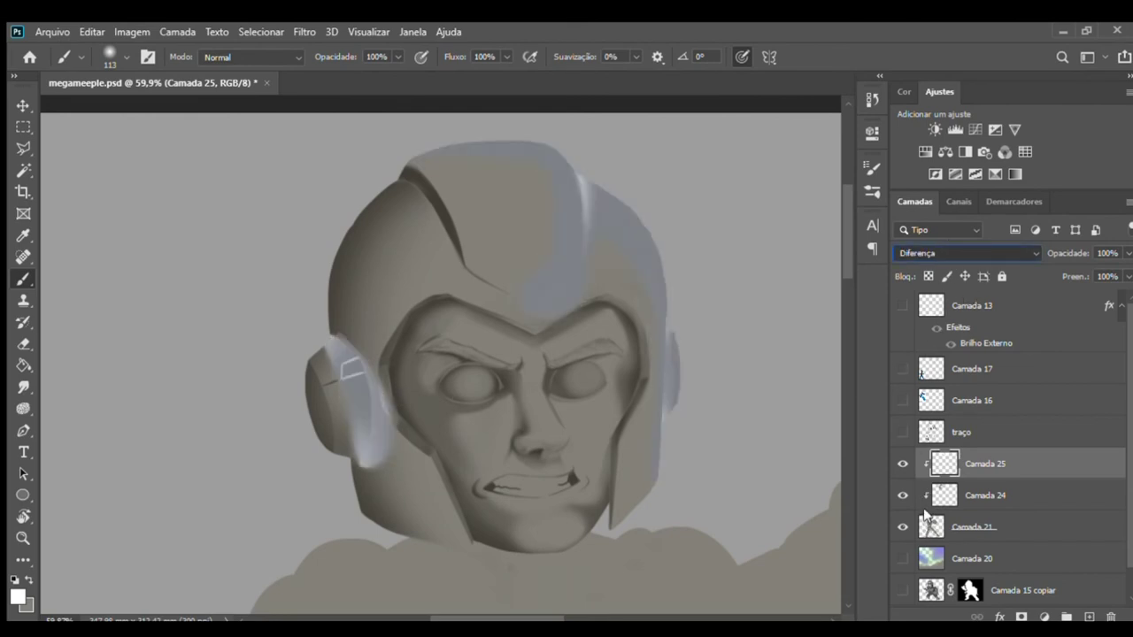
{"action": "key", "text": "Down"}
{"action": "key", "text": "Down"}
{"action": "key", "text": "Down"}
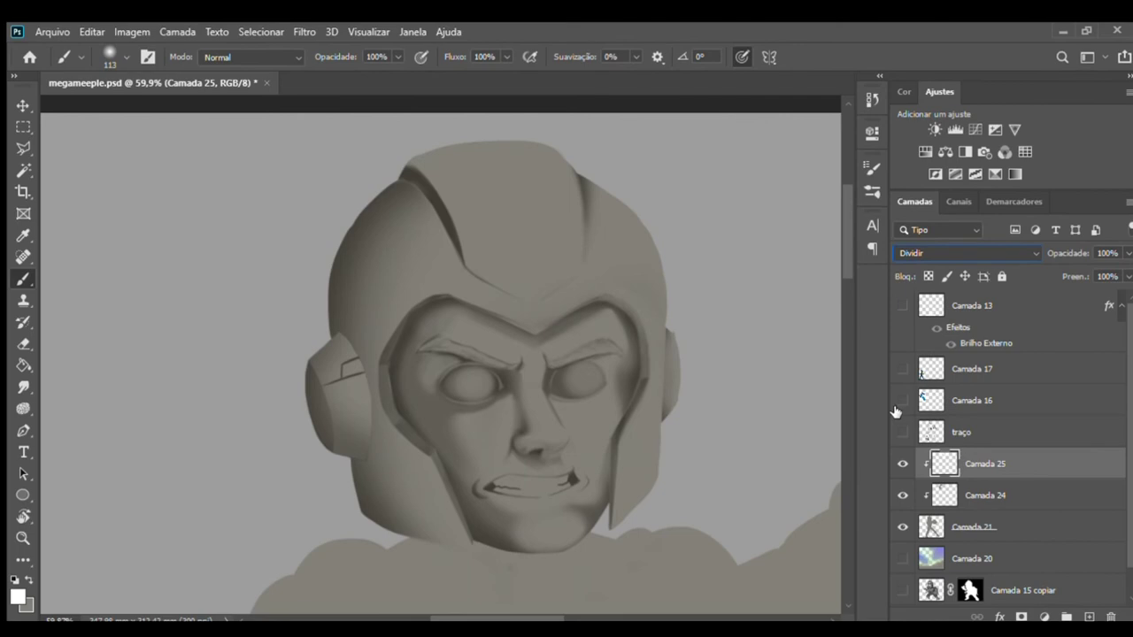
{"action": "key", "text": "Up"}
{"action": "key", "text": "Up"}
{"action": "key", "text": "Up"}
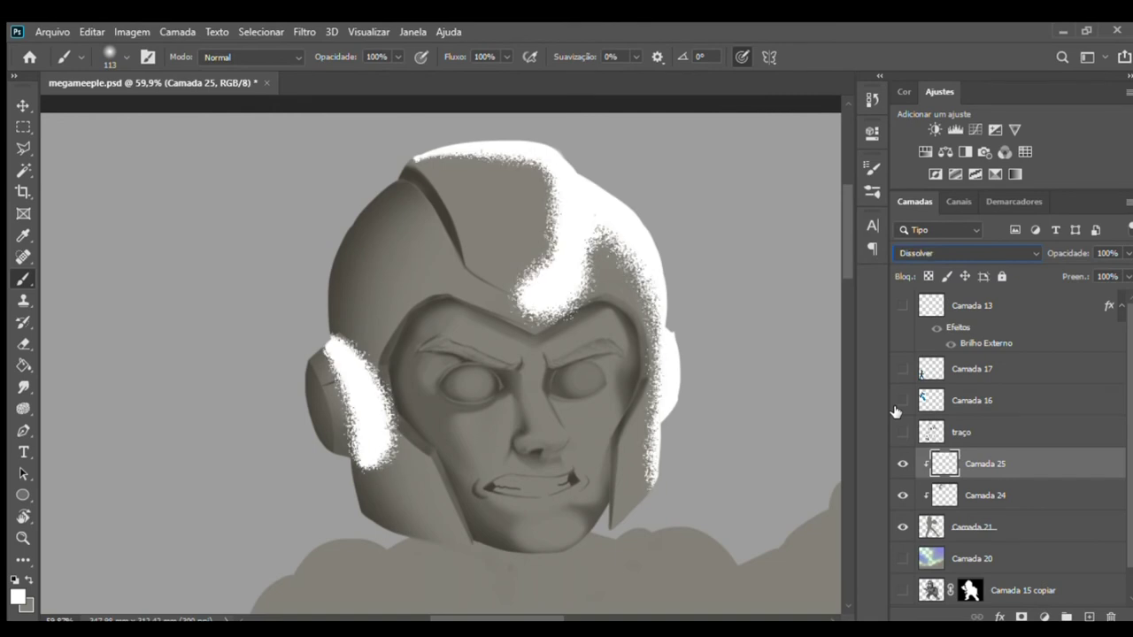
{"action": "key", "text": "Down"}
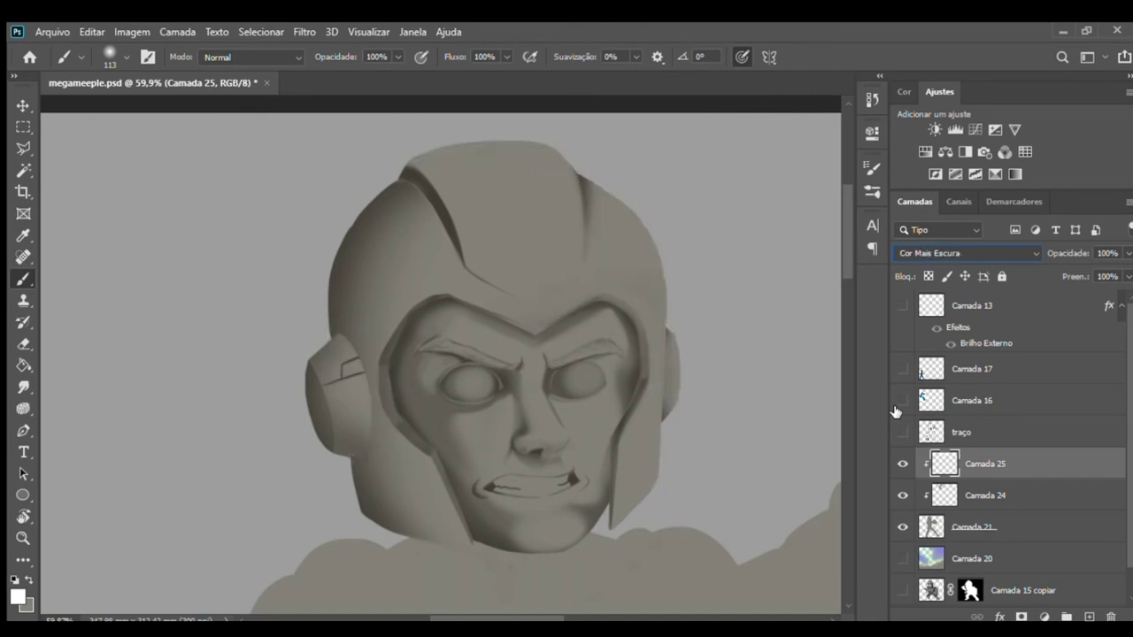
{"action": "key", "text": "Down"}
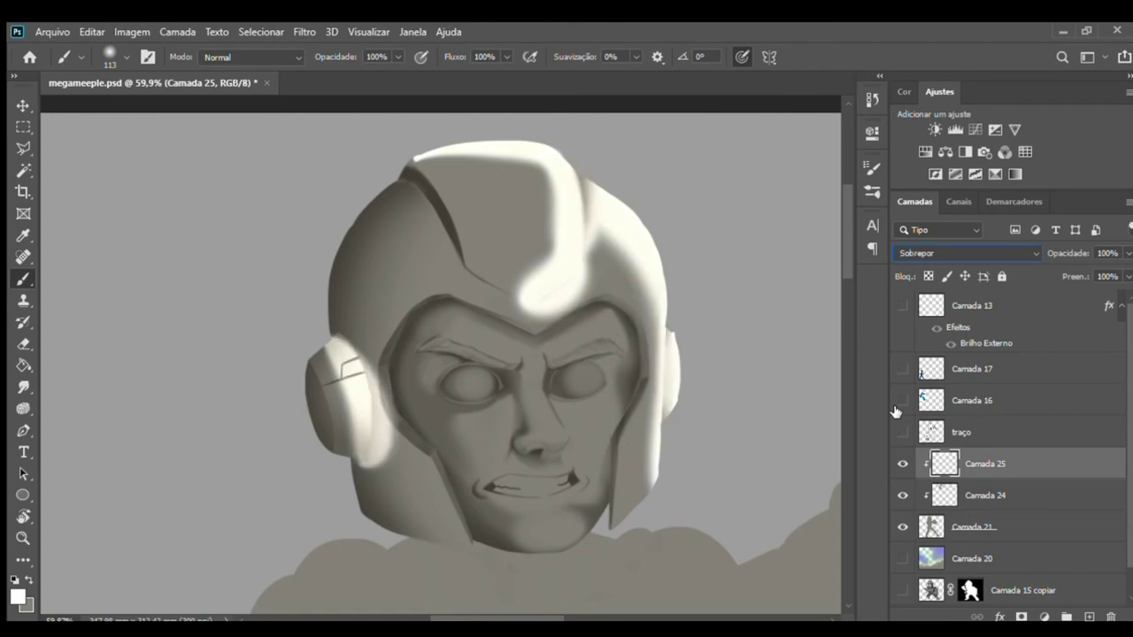
{"action": "key", "text": "Up"}
{"action": "key", "text": "Up"}
- Lower the brush opacity and paint highlights along the helmet's cheek and inner edge
{"action": "left_click_drag", "start_coordinate": [1068, 256], "coordinate": [1037, 255]}
{"action": "scroll", "coordinate": [592, 372], "scroll_direction": "down", "scroll_amount": 1}
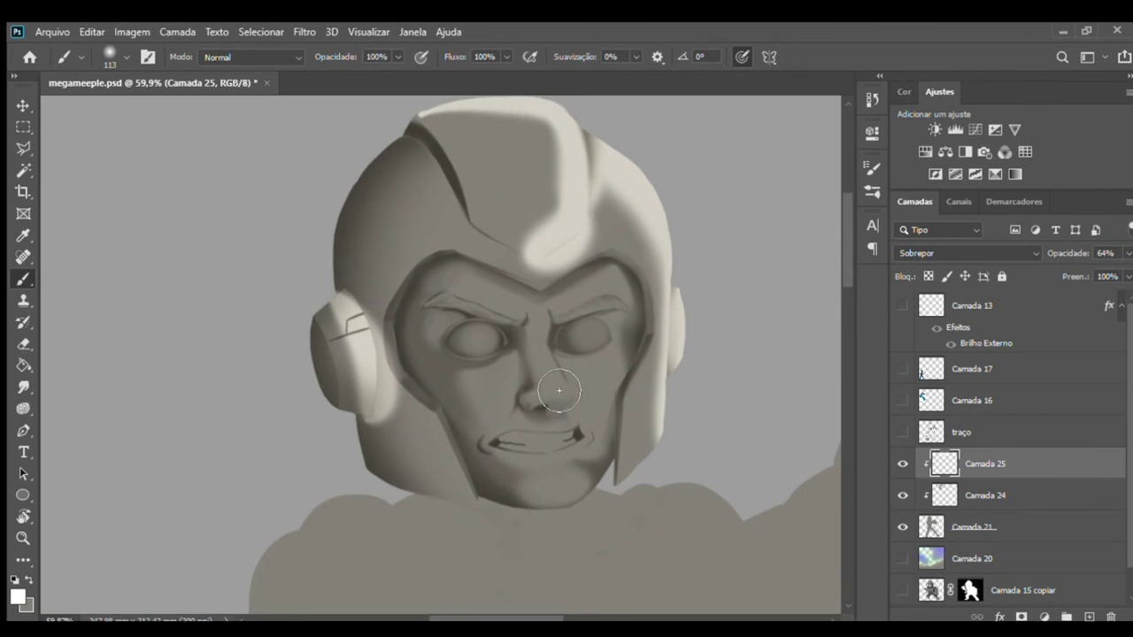
{"action": "left_click_drag", "start_coordinate": [472, 397], "coordinate": [524, 425]}
{"action": "left_click_drag", "start_coordinate": [414, 420], "coordinate": [478, 598]}
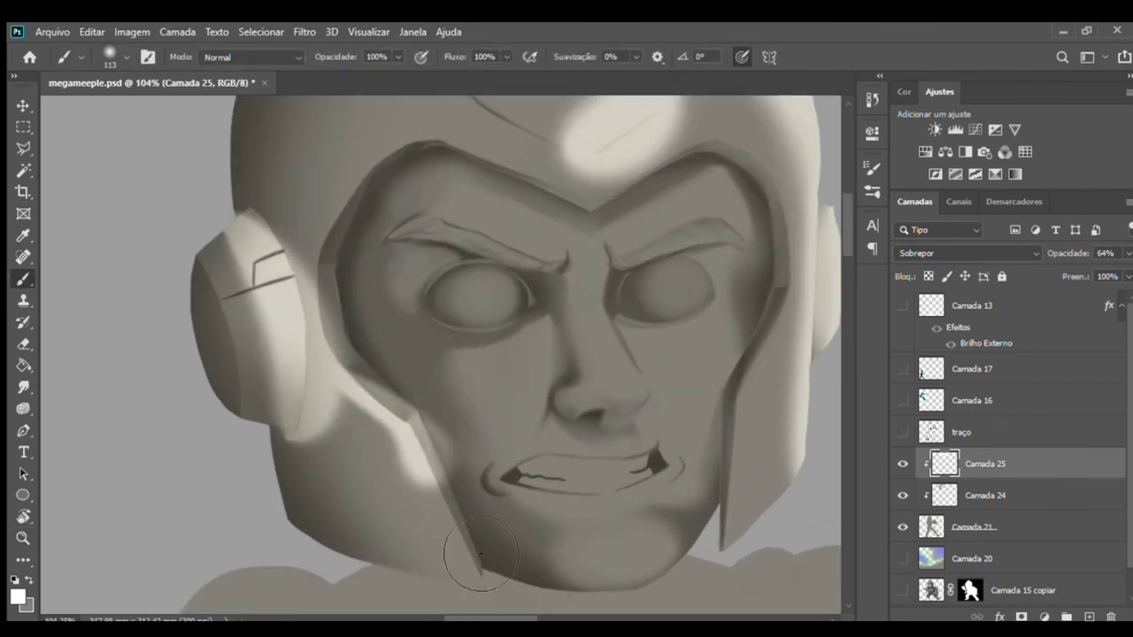
{"action": "left_click_drag", "start_coordinate": [376, 424], "coordinate": [523, 602]}
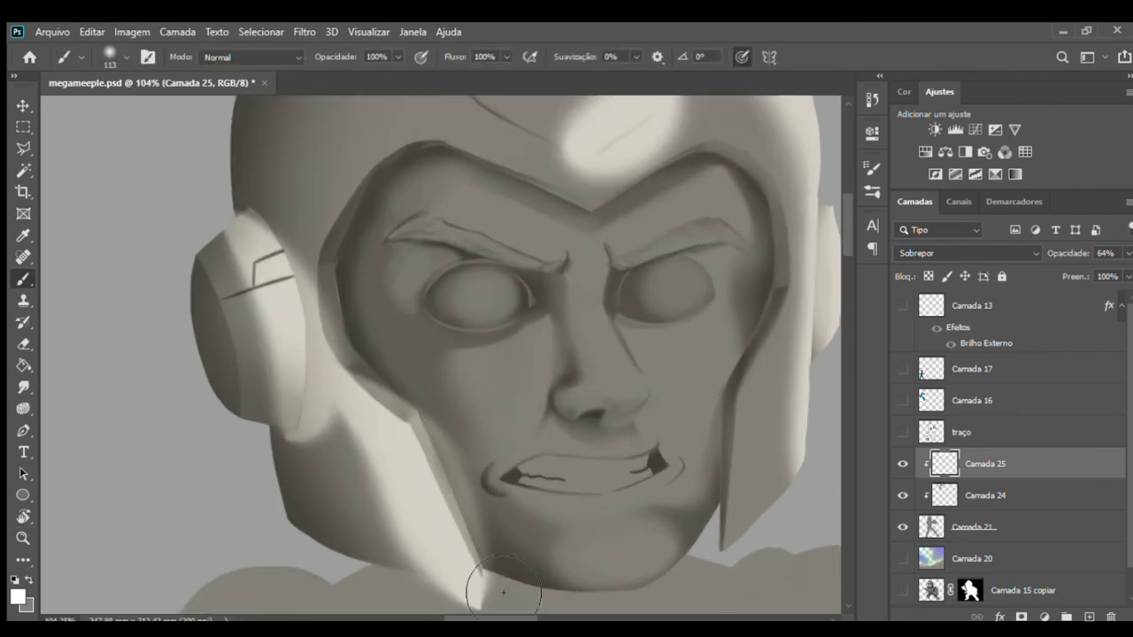
{"action": "left_click_drag", "start_coordinate": [341, 310], "coordinate": [412, 411]}
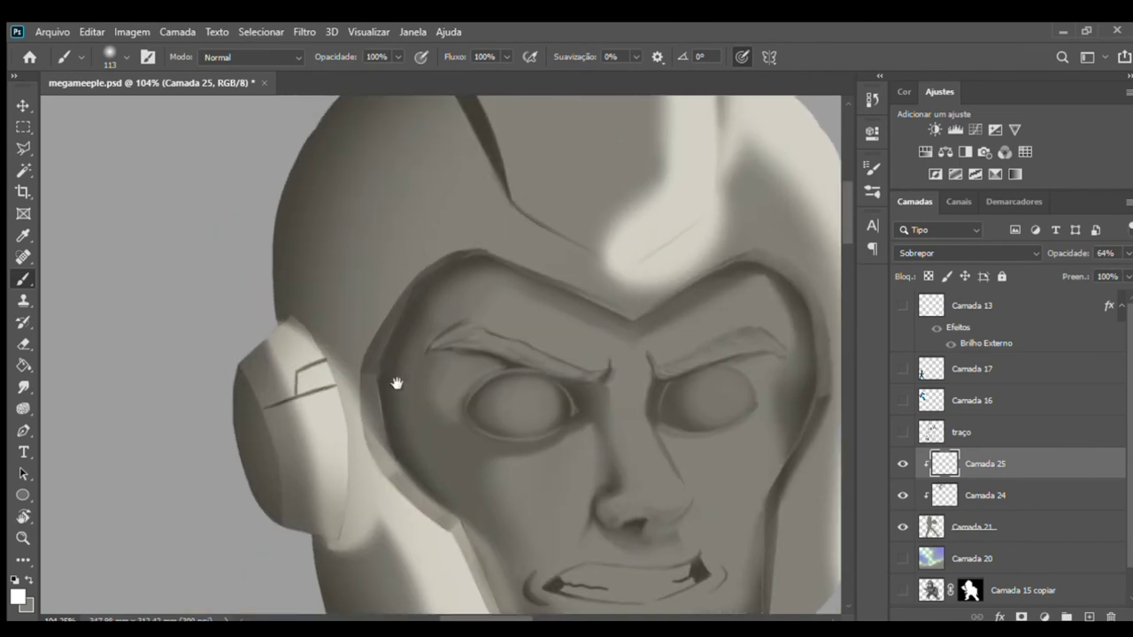
- Highlight both eyebrows, the spot between the brows, the forehead and the nose bridge
{"action": "left_click_drag", "start_coordinate": [363, 329], "coordinate": [292, 381]}
{"action": "left_click_drag", "start_coordinate": [361, 309], "coordinate": [452, 305]}
{"action": "left_click_drag", "start_coordinate": [363, 287], "coordinate": [487, 312]}
{"action": "left_click", "coordinate": [512, 295]}
{"action": "mouse_move", "coordinate": [482, 270]}
{"action": "left_mouse_down"}
{"action": "mouse_move", "coordinate": [412, 247]}
{"action": "mouse_move", "coordinate": [478, 265]}
{"action": "left_mouse_up"}
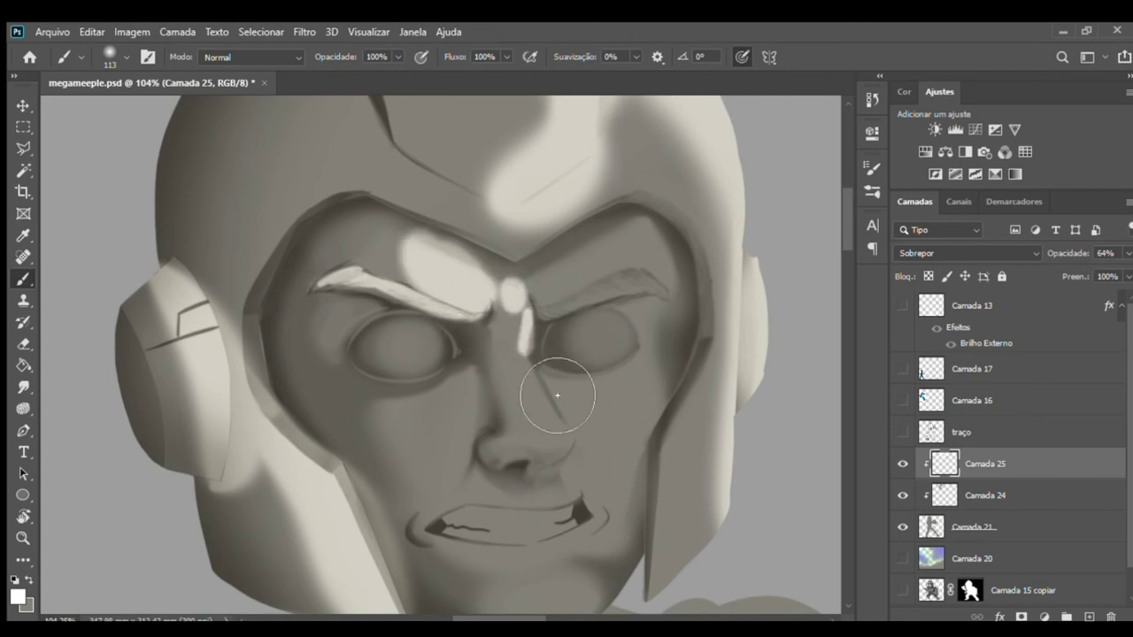
{"action": "mouse_move", "coordinate": [527, 312]}
{"action": "left_mouse_down"}
{"action": "mouse_move", "coordinate": [562, 428]}
{"action": "mouse_move", "coordinate": [529, 323]}
{"action": "mouse_move", "coordinate": [558, 390]}
{"action": "left_mouse_up"}
{"action": "mouse_move", "coordinate": [593, 283]}
{"action": "left_mouse_down"}
{"action": "mouse_move", "coordinate": [658, 278]}
{"action": "mouse_move", "coordinate": [689, 294]}
{"action": "mouse_move", "coordinate": [607, 304]}
{"action": "mouse_move", "coordinate": [567, 282]}
{"action": "left_mouse_up"}
- Make both eyes glow bright and highlight the left cheek
{"action": "left_click_drag", "start_coordinate": [450, 370], "coordinate": [433, 372]}
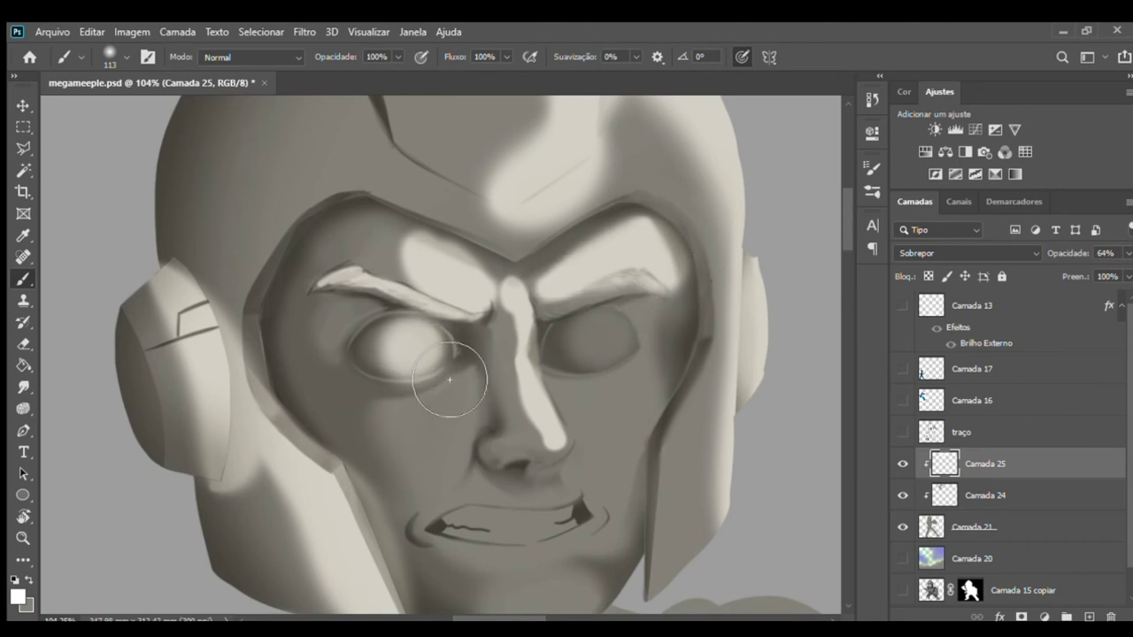
{"action": "left_click_drag", "start_coordinate": [637, 368], "coordinate": [619, 352]}
{"action": "left_click_drag", "start_coordinate": [631, 399], "coordinate": [623, 309]}
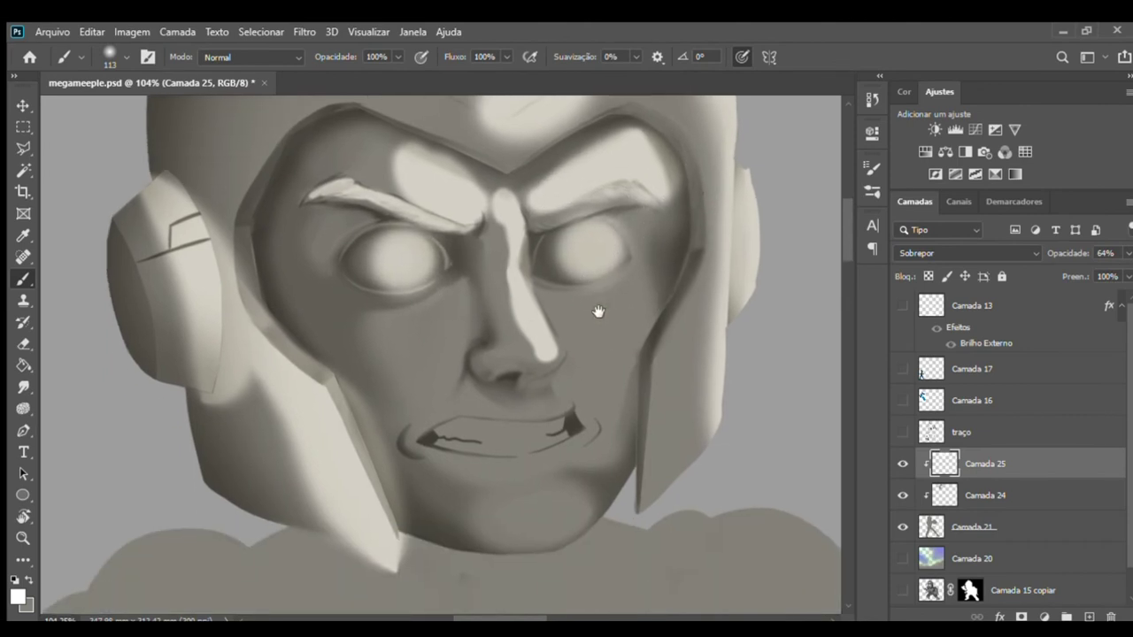
{"action": "mouse_move", "coordinate": [455, 379]}
{"action": "left_mouse_down"}
{"action": "mouse_move", "coordinate": [456, 389]}
{"action": "mouse_move", "coordinate": [416, 363]}
{"action": "left_mouse_up"}
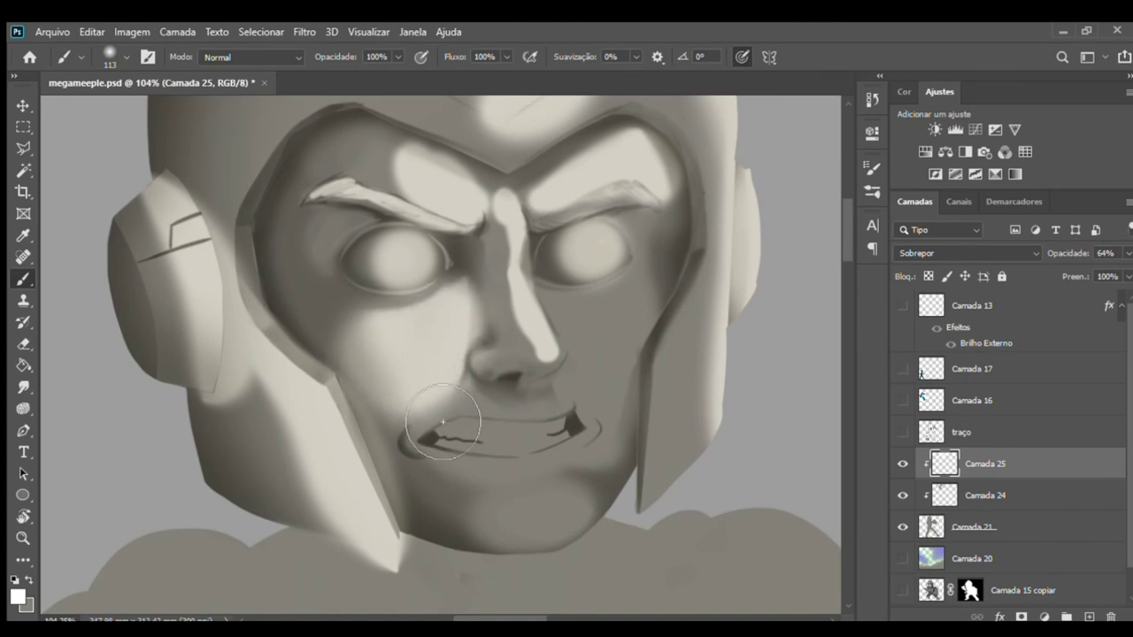
{"action": "mouse_move", "coordinate": [443, 440]}
{"action": "left_mouse_down"}
{"action": "mouse_move", "coordinate": [486, 447]}
{"action": "mouse_move", "coordinate": [466, 425]}
{"action": "left_mouse_up"}
- Paint the teeth bright white and highlight the lower lip and chin
{"action": "mouse_move", "coordinate": [493, 464]}
{"action": "left_mouse_down"}
{"action": "mouse_move", "coordinate": [481, 467]}
{"action": "mouse_move", "coordinate": [519, 455]}
{"action": "mouse_move", "coordinate": [550, 468]}
{"action": "mouse_move", "coordinate": [473, 467]}
{"action": "left_mouse_up"}
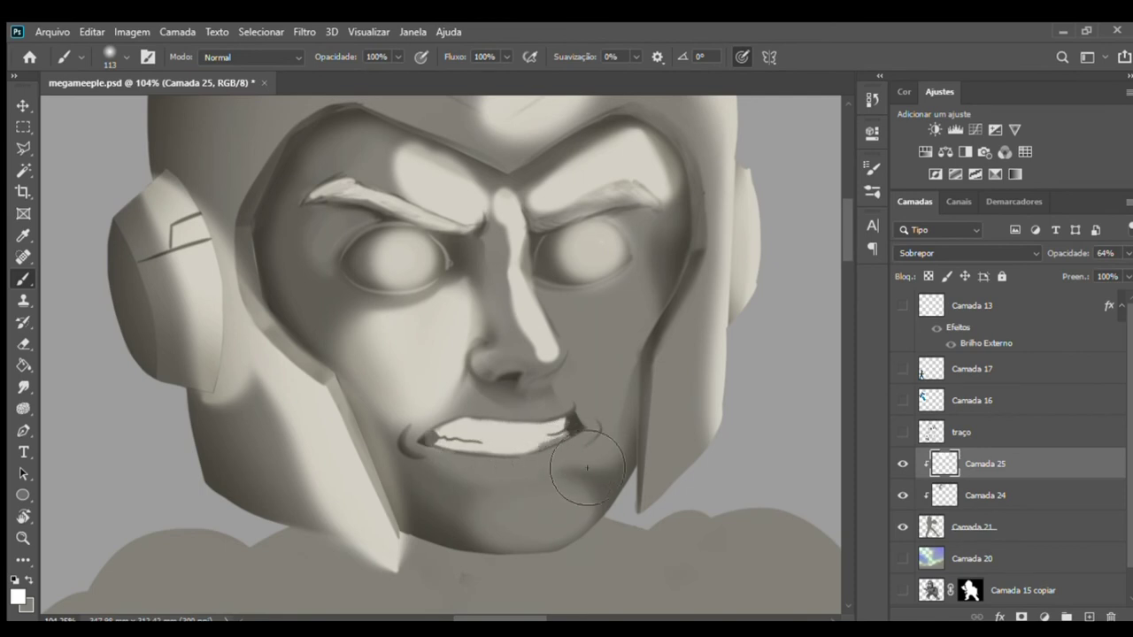
{"action": "left_click_drag", "start_coordinate": [450, 466], "coordinate": [565, 458]}
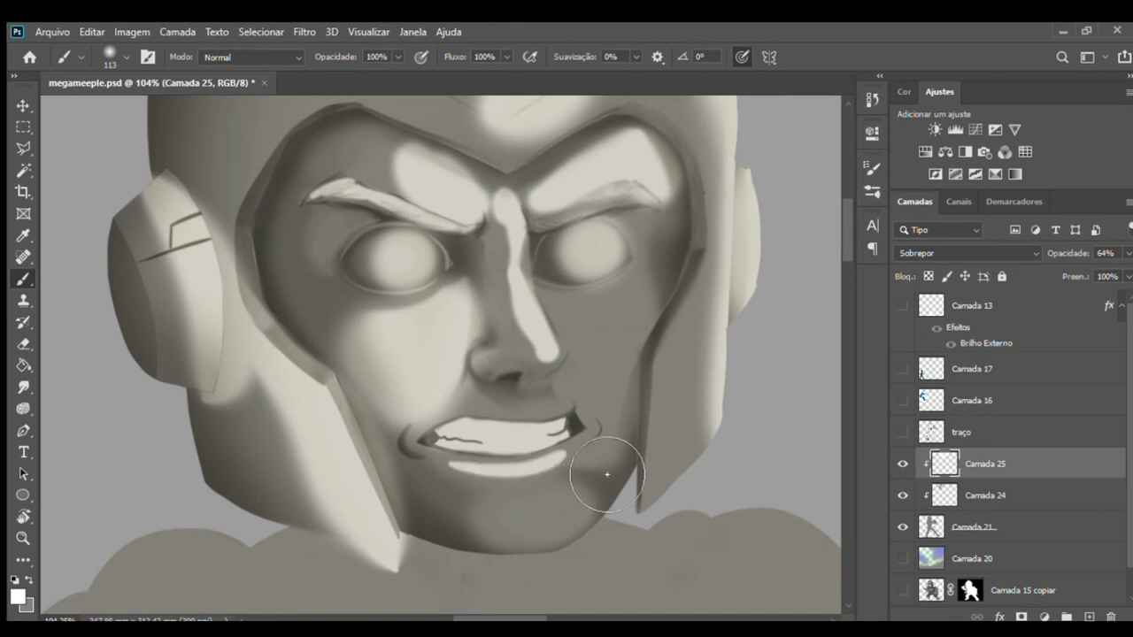
{"action": "mouse_move", "coordinate": [574, 546]}
{"action": "left_mouse_down"}
{"action": "mouse_move", "coordinate": [538, 544]}
{"action": "mouse_move", "coordinate": [543, 531]}
{"action": "mouse_move", "coordinate": [518, 518]}
{"action": "mouse_move", "coordinate": [498, 538]}
{"action": "mouse_move", "coordinate": [609, 511]}
{"action": "left_mouse_up"}
{"action": "mouse_move", "coordinate": [474, 409]}
{"action": "left_mouse_down"}
{"action": "mouse_move", "coordinate": [593, 431]}
{"action": "mouse_move", "coordinate": [583, 436]}
{"action": "left_mouse_up"}
{"action": "key", "text": "ctrl+z"}
- Brighten the cheek right of the nose and add highlight stripes on the helmet side plate
{"action": "mouse_move", "coordinate": [626, 342]}
{"action": "left_mouse_down"}
{"action": "mouse_move", "coordinate": [652, 329]}
{"action": "mouse_move", "coordinate": [632, 379]}
{"action": "mouse_move", "coordinate": [646, 366]}
{"action": "mouse_move", "coordinate": [652, 449]}
{"action": "mouse_move", "coordinate": [620, 467]}
{"action": "left_mouse_up"}
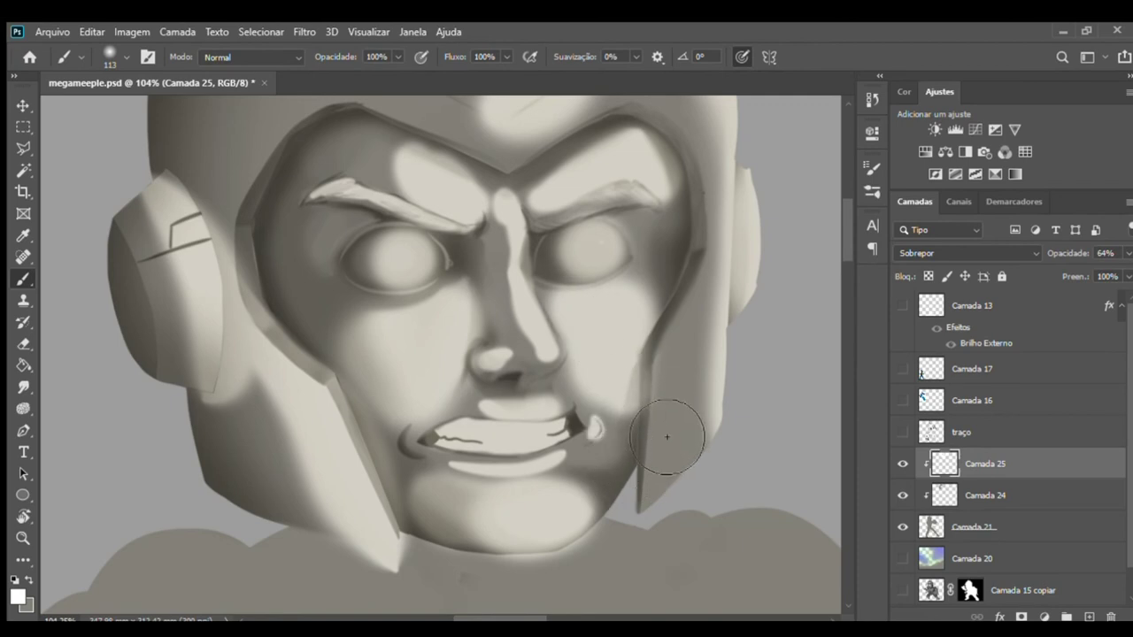
{"action": "mouse_move", "coordinate": [663, 354]}
{"action": "left_mouse_down"}
{"action": "mouse_move", "coordinate": [649, 492]}
{"action": "mouse_move", "coordinate": [660, 469]}
{"action": "left_mouse_up"}
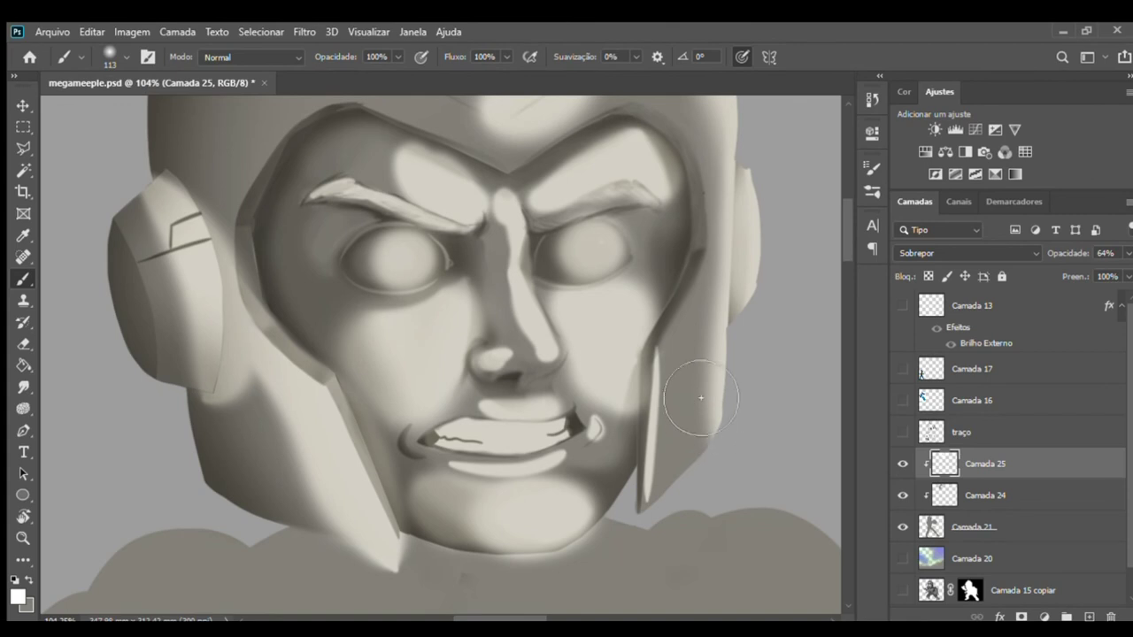
{"action": "key", "text": "e"}
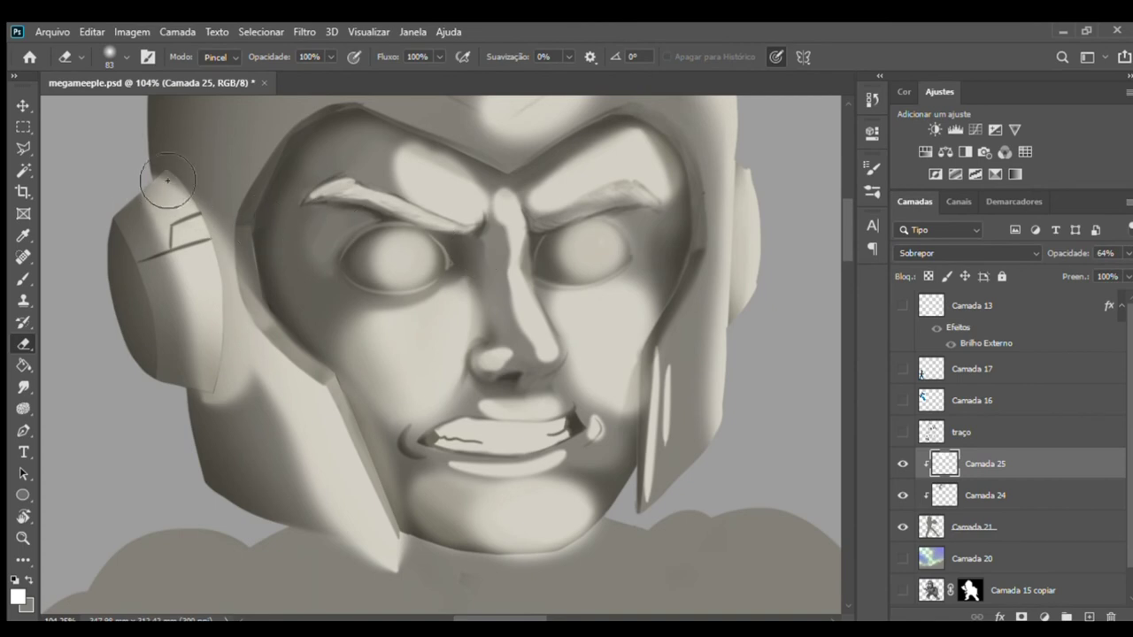
- Erase the light shading along the helmet ear piece and its inner edge
{"action": "left_click_drag", "start_coordinate": [241, 226], "coordinate": [214, 382]}
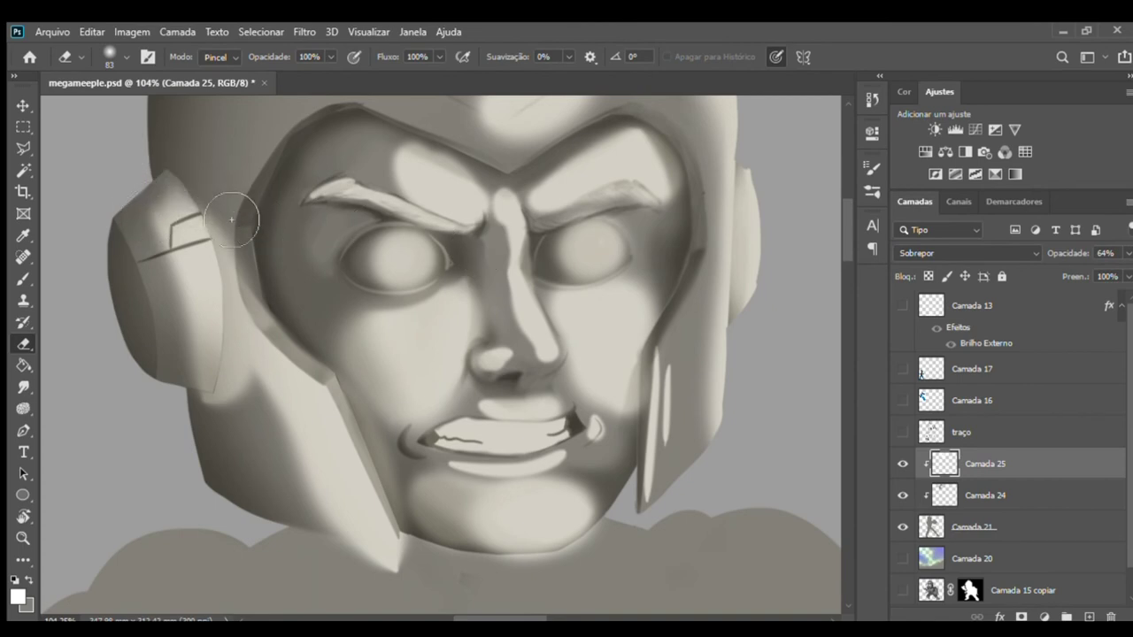
{"action": "left_click_drag", "start_coordinate": [224, 438], "coordinate": [145, 235]}
{"action": "left_click_drag", "start_coordinate": [180, 184], "coordinate": [150, 345]}
{"action": "mouse_move", "coordinate": [176, 211]}
{"action": "left_mouse_down"}
{"action": "mouse_move", "coordinate": [164, 234]}
{"action": "mouse_move", "coordinate": [184, 209]}
{"action": "mouse_move", "coordinate": [202, 384]}
{"action": "left_mouse_up"}
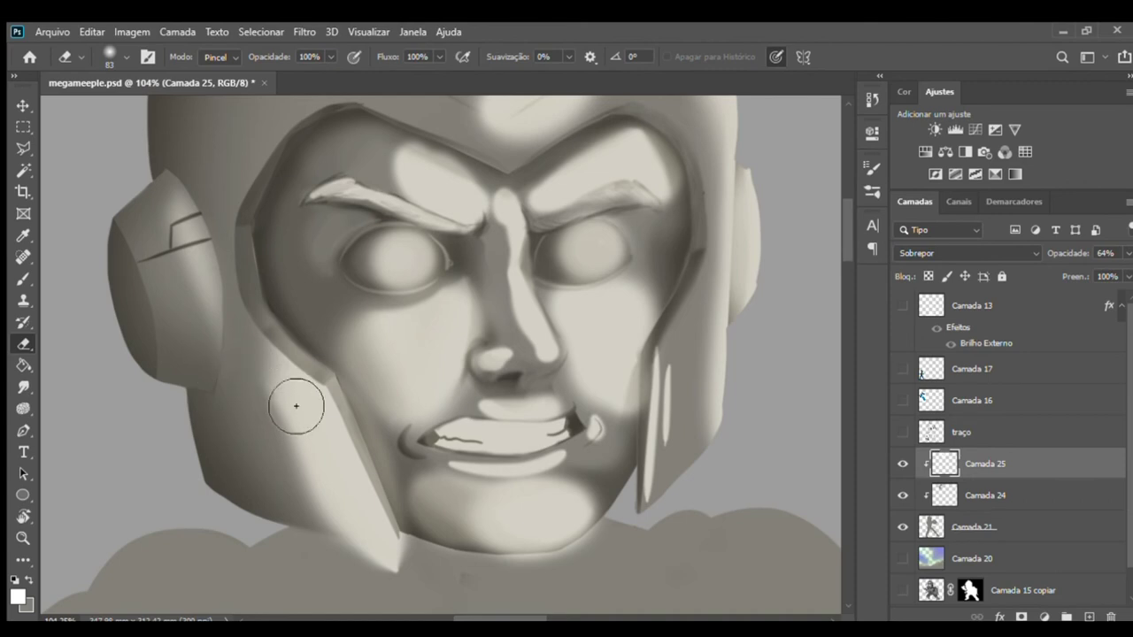
{"action": "mouse_move", "coordinate": [259, 363]}
{"action": "left_mouse_down"}
{"action": "mouse_move", "coordinate": [291, 480]}
{"action": "mouse_move", "coordinate": [323, 417]}
{"action": "left_mouse_up"}
- Enlarge the eraser to 160 px and soften the highlights around the jaw, cheek, nose and mouth
{"action": "key", "text": "bracketright"}
{"action": "key", "text": "bracketright"}
{"action": "key", "text": "bracketright"}
{"action": "mouse_move", "coordinate": [328, 416]}
{"action": "left_mouse_down"}
{"action": "mouse_move", "coordinate": [354, 480]}
{"action": "mouse_move", "coordinate": [316, 493]}
{"action": "mouse_move", "coordinate": [278, 468]}
{"action": "mouse_move", "coordinate": [364, 595]}
{"action": "mouse_move", "coordinate": [354, 543]}
{"action": "mouse_move", "coordinate": [467, 607]}
{"action": "mouse_move", "coordinate": [345, 562]}
{"action": "mouse_move", "coordinate": [351, 582]}
{"action": "mouse_move", "coordinate": [379, 543]}
{"action": "mouse_move", "coordinate": [284, 405]}
{"action": "left_mouse_up"}
{"action": "mouse_move", "coordinate": [413, 395]}
{"action": "left_mouse_down"}
{"action": "mouse_move", "coordinate": [376, 430]}
{"action": "mouse_move", "coordinate": [483, 403]}
{"action": "left_mouse_up"}
{"action": "mouse_move", "coordinate": [382, 356]}
{"action": "left_mouse_down"}
{"action": "mouse_move", "coordinate": [433, 319]}
{"action": "mouse_move", "coordinate": [506, 316]}
{"action": "mouse_move", "coordinate": [531, 336]}
{"action": "mouse_move", "coordinate": [499, 452]}
{"action": "mouse_move", "coordinate": [506, 430]}
{"action": "mouse_move", "coordinate": [531, 455]}
{"action": "mouse_move", "coordinate": [515, 460]}
{"action": "left_mouse_up"}
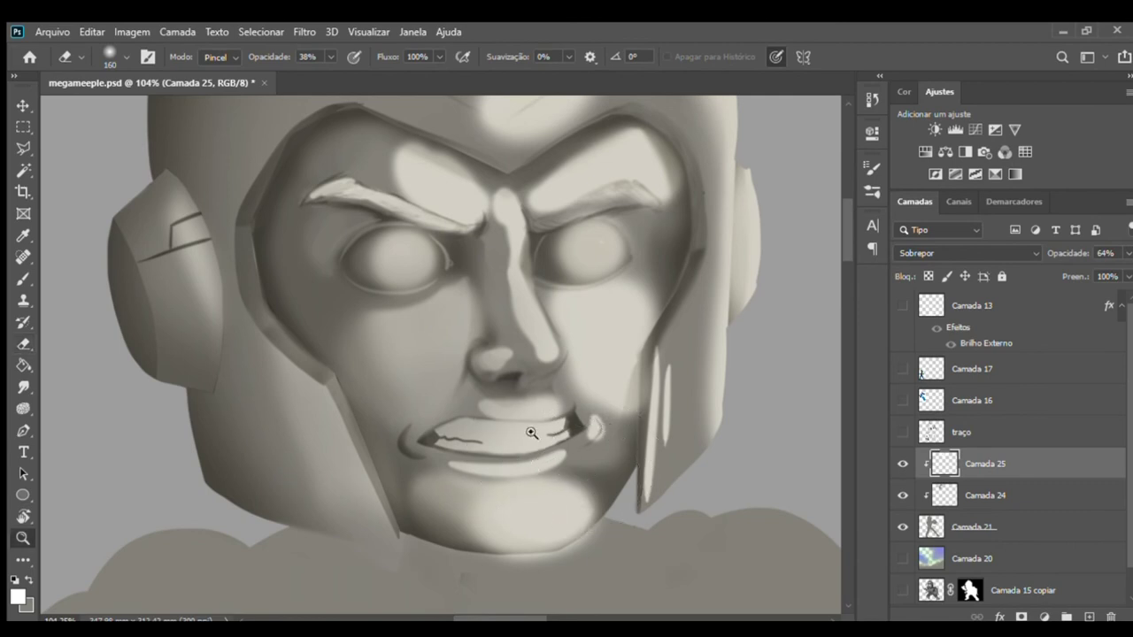
{"action": "key", "text": "z"}
{"action": "left_click_drag", "start_coordinate": [492, 422], "coordinate": [570, 430]}
- Erase at 38% opacity over the chin, lower-lip stripe, right mouth-corner crescent and right jaw
{"action": "key", "text": "b"}
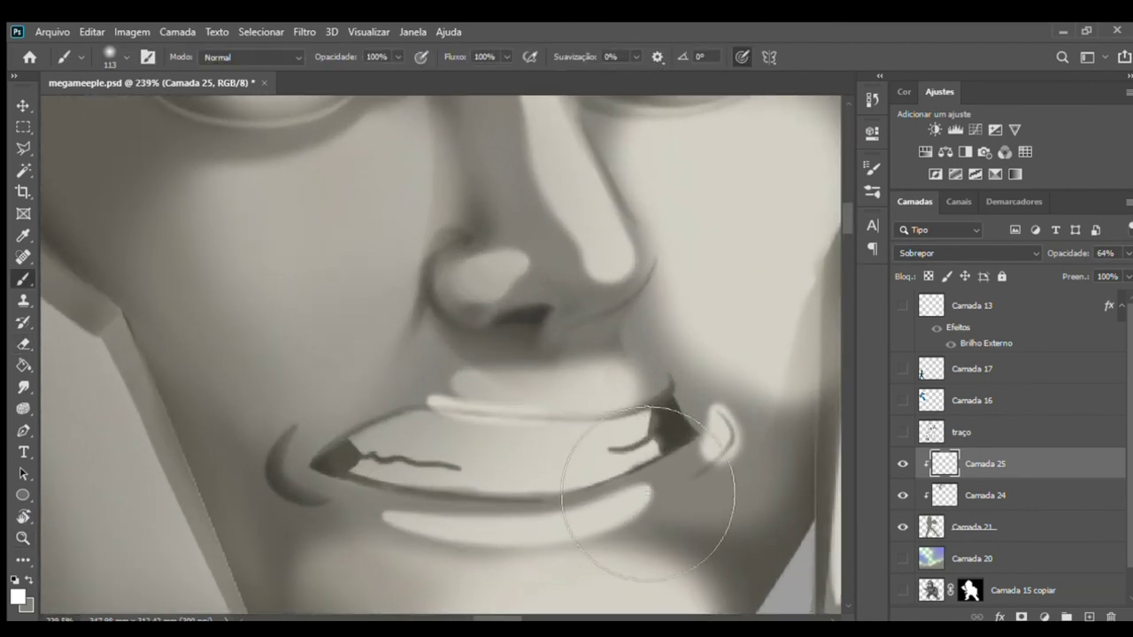
{"action": "key", "text": "e"}
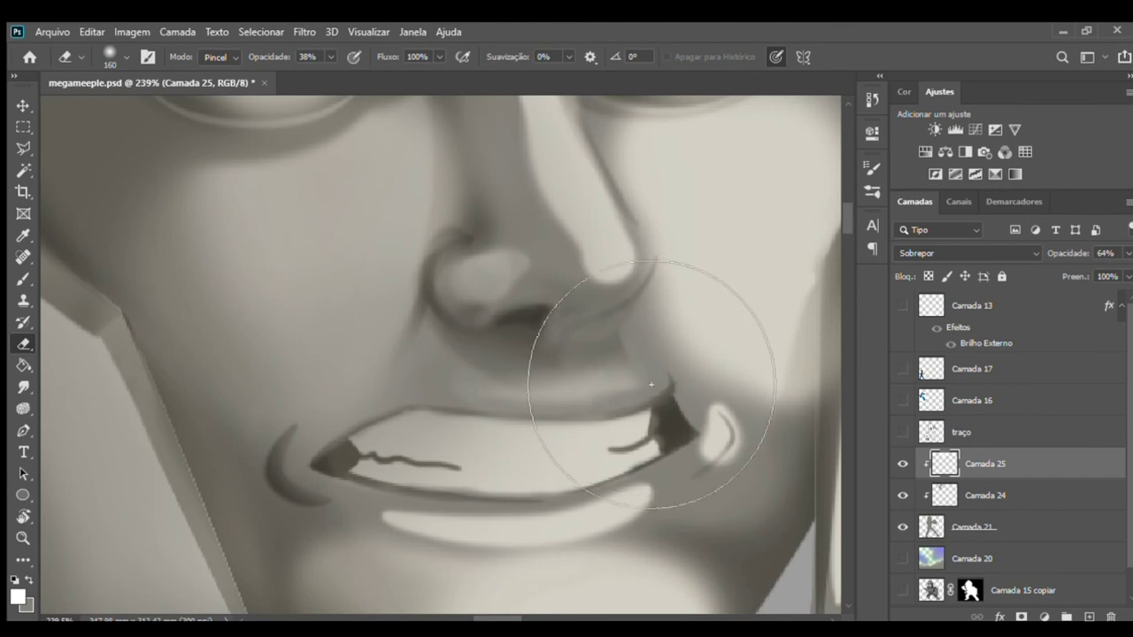
{"action": "left_click_drag", "start_coordinate": [577, 417], "coordinate": [511, 278]}
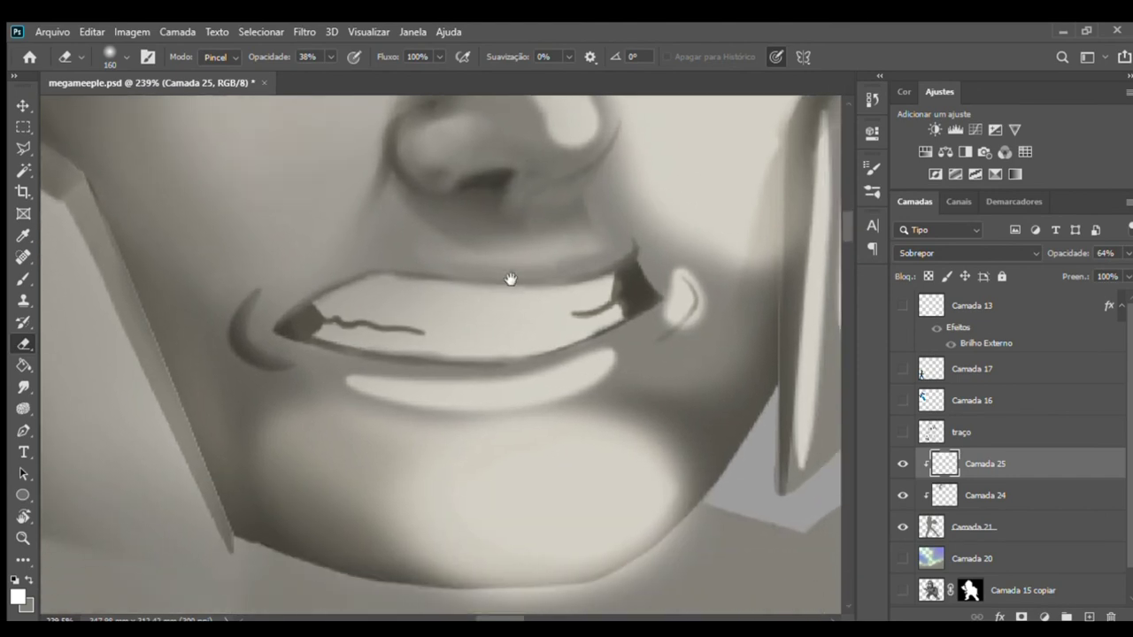
{"action": "mouse_move", "coordinate": [459, 466]}
{"action": "left_mouse_down"}
{"action": "mouse_move", "coordinate": [652, 460]}
{"action": "mouse_move", "coordinate": [732, 434]}
{"action": "mouse_move", "coordinate": [632, 478]}
{"action": "mouse_move", "coordinate": [481, 506]}
{"action": "mouse_move", "coordinate": [512, 520]}
{"action": "mouse_move", "coordinate": [493, 498]}
{"action": "mouse_move", "coordinate": [417, 543]}
{"action": "mouse_move", "coordinate": [453, 493]}
{"action": "mouse_move", "coordinate": [734, 468]}
{"action": "mouse_move", "coordinate": [824, 496]}
{"action": "mouse_move", "coordinate": [632, 620]}
{"action": "mouse_move", "coordinate": [450, 630]}
{"action": "mouse_move", "coordinate": [823, 611]}
{"action": "mouse_move", "coordinate": [442, 630]}
{"action": "mouse_move", "coordinate": [839, 629]}
{"action": "left_mouse_up"}
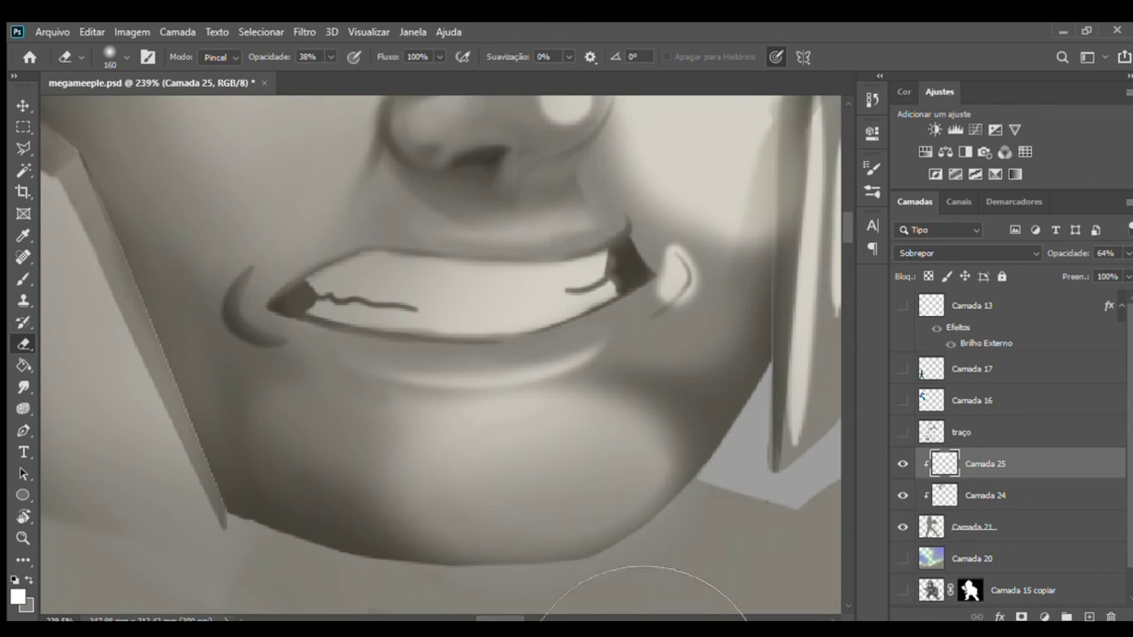
{"action": "mouse_move", "coordinate": [783, 367]}
{"action": "left_mouse_down"}
{"action": "mouse_move", "coordinate": [759, 329]}
{"action": "mouse_move", "coordinate": [749, 443]}
{"action": "mouse_move", "coordinate": [743, 381]}
{"action": "mouse_move", "coordinate": [782, 378]}
{"action": "left_mouse_up"}
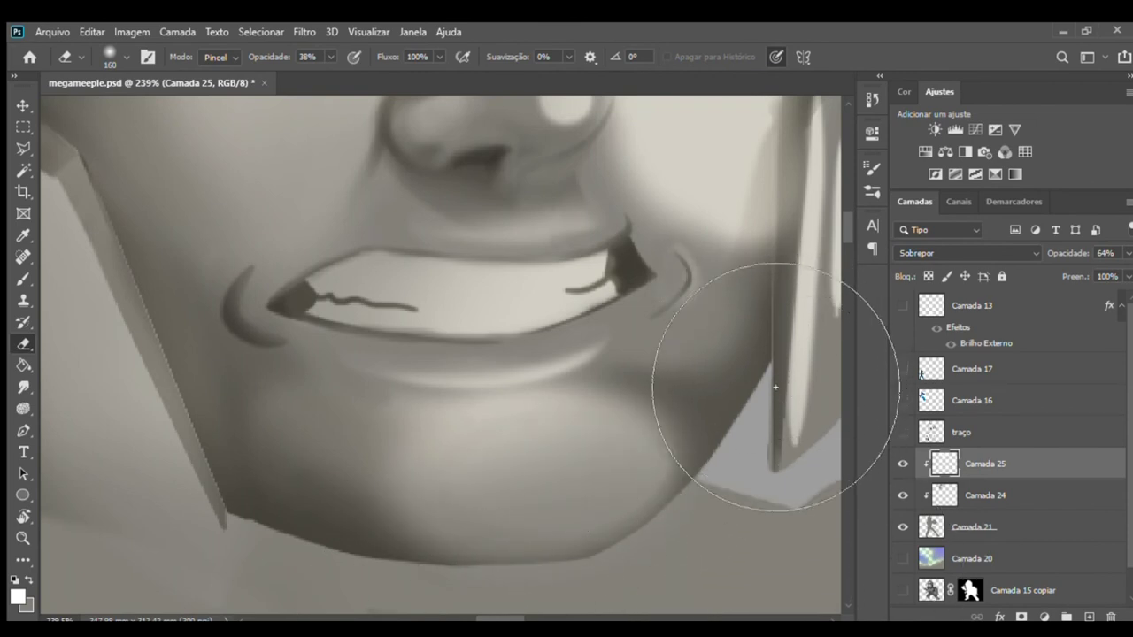
{"action": "left_click_drag", "start_coordinate": [712, 220], "coordinate": [648, 343]}
{"action": "mouse_move", "coordinate": [670, 417]}
{"action": "left_mouse_down"}
{"action": "mouse_move", "coordinate": [696, 519]}
{"action": "mouse_move", "coordinate": [759, 543]}
{"action": "left_mouse_up"}
- Erase highlights on the right cheek beside the helmet strap and the strap's light stripes
{"action": "key", "text": "z"}
{"action": "left_click_drag", "start_coordinate": [726, 390], "coordinate": [640, 397]}
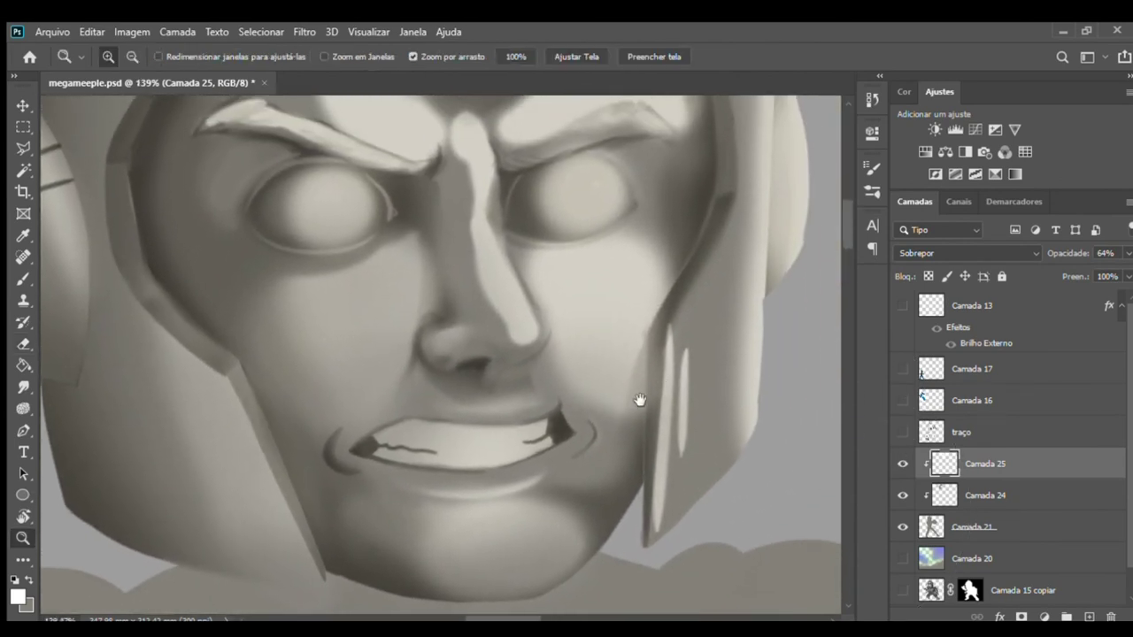
{"action": "key", "text": "e"}
{"action": "left_click_drag", "start_coordinate": [741, 382], "coordinate": [637, 336]}
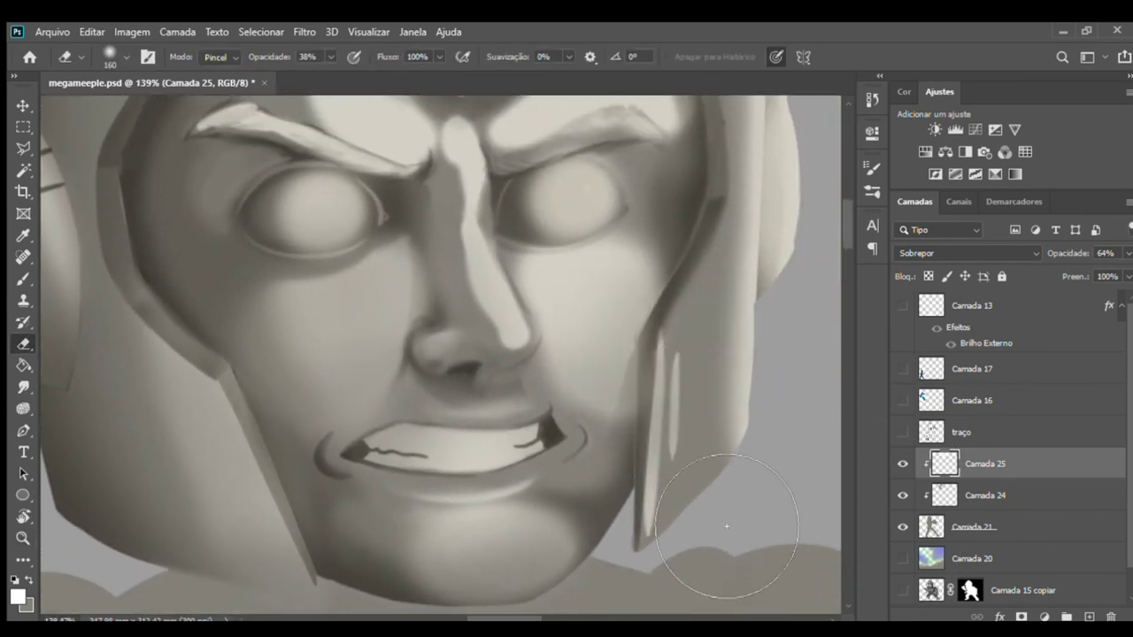
{"action": "left_click_drag", "start_coordinate": [673, 442], "coordinate": [655, 504]}
{"action": "mouse_move", "coordinate": [620, 372]}
{"action": "left_mouse_down"}
{"action": "mouse_move", "coordinate": [704, 447]}
{"action": "mouse_move", "coordinate": [683, 291]}
{"action": "mouse_move", "coordinate": [571, 318]}
{"action": "left_mouse_up"}
- Soften the forehead above the right eye, the nose bridge and the cheek shading toward the mouth
{"action": "scroll", "coordinate": [523, 244], "scroll_direction": "up", "scroll_amount": 2}
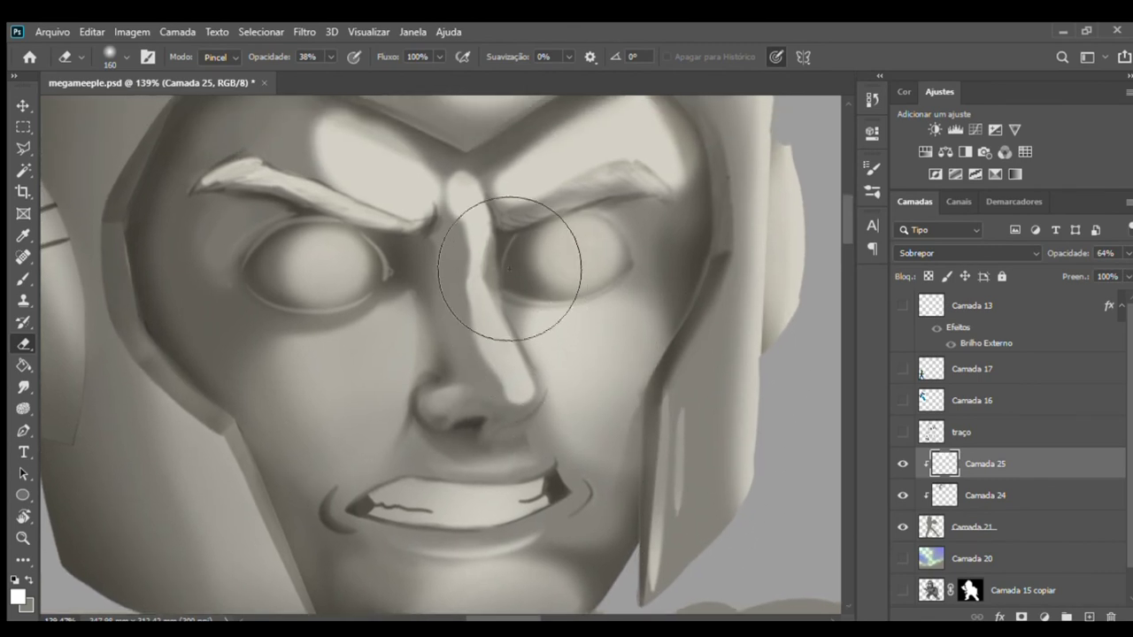
{"action": "scroll", "coordinate": [491, 197], "scroll_direction": "up", "scroll_amount": 1}
{"action": "scroll", "coordinate": [491, 196], "scroll_direction": "left", "scroll_amount": 1}
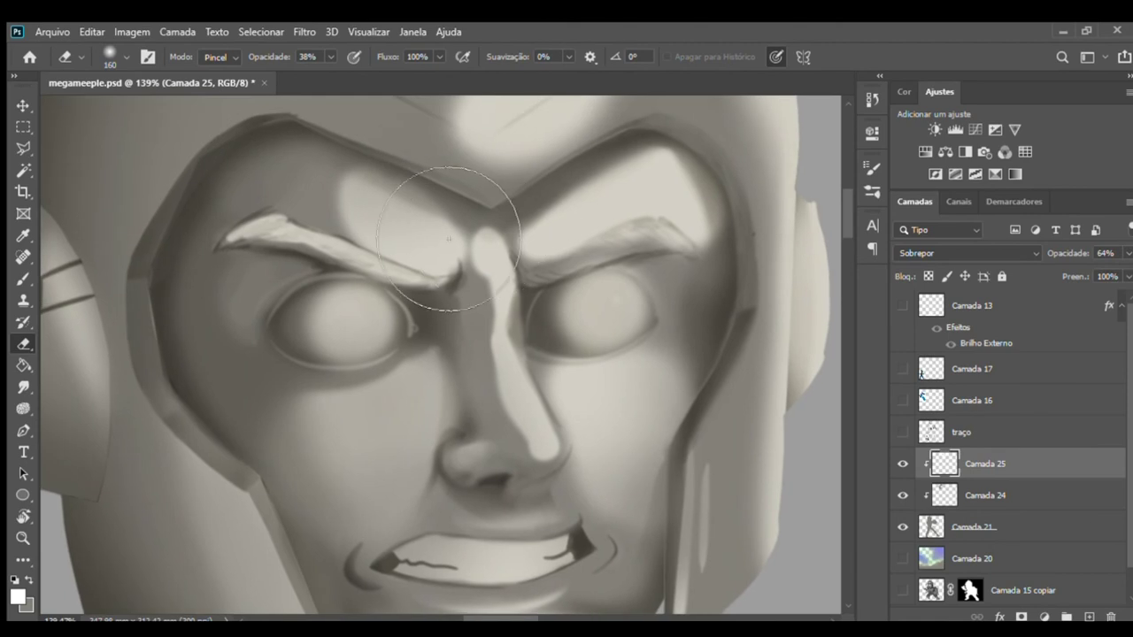
{"action": "left_click_drag", "start_coordinate": [503, 229], "coordinate": [691, 181]}
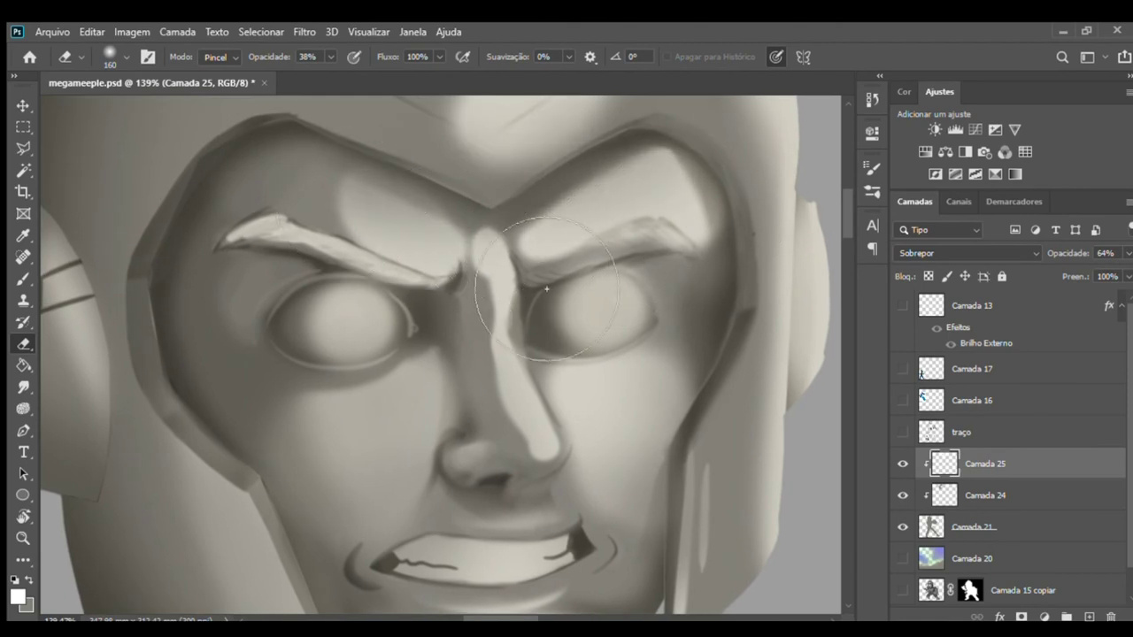
{"action": "mouse_move", "coordinate": [545, 315]}
{"action": "left_mouse_down"}
{"action": "mouse_move", "coordinate": [548, 398]}
{"action": "mouse_move", "coordinate": [518, 431]}
{"action": "mouse_move", "coordinate": [544, 354]}
{"action": "mouse_move", "coordinate": [574, 488]}
{"action": "mouse_move", "coordinate": [605, 519]}
{"action": "mouse_move", "coordinate": [505, 430]}
{"action": "mouse_move", "coordinate": [577, 354]}
{"action": "mouse_move", "coordinate": [487, 256]}
{"action": "left_mouse_up"}
{"action": "left_click_drag", "start_coordinate": [672, 472], "coordinate": [721, 392]}
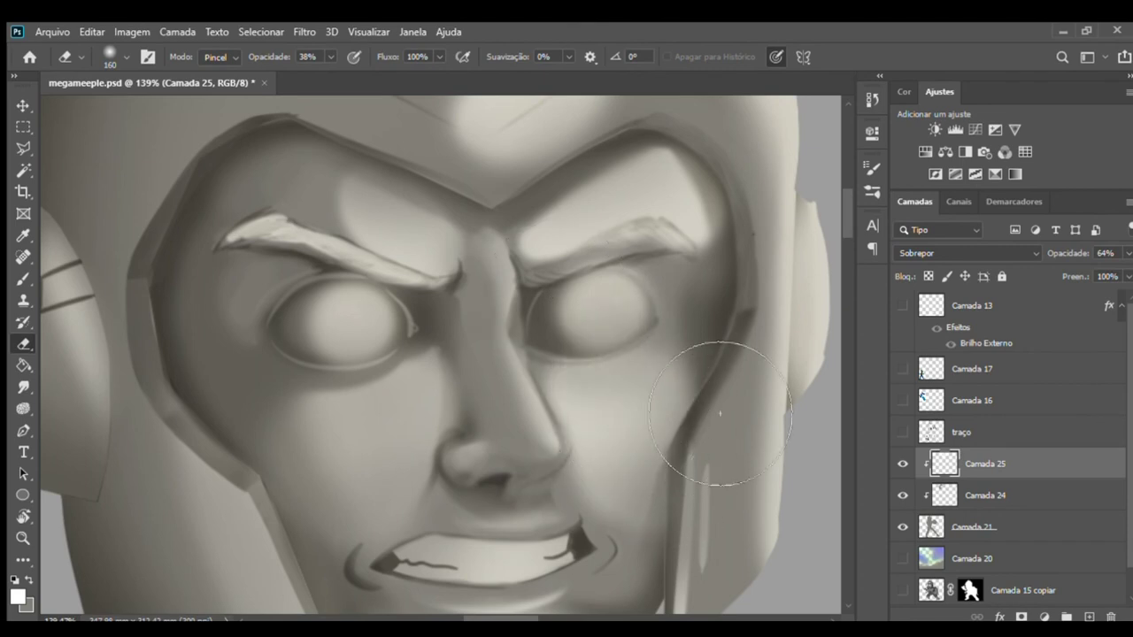
{"action": "left_click_drag", "start_coordinate": [683, 531], "coordinate": [709, 591]}
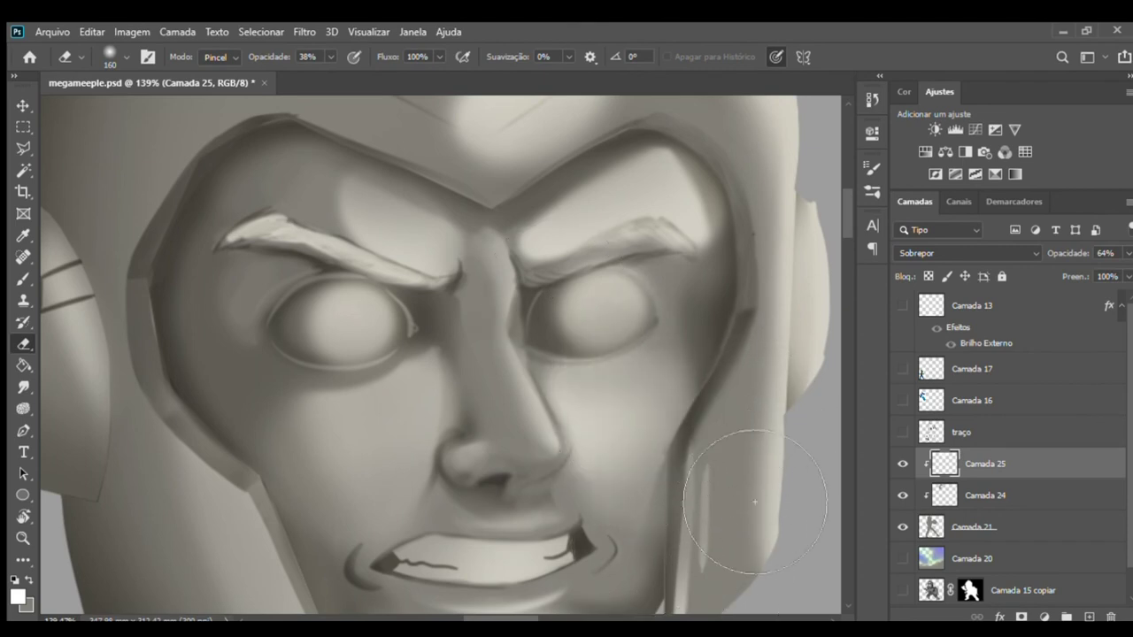
{"action": "mouse_move", "coordinate": [632, 523]}
{"action": "left_mouse_down"}
{"action": "mouse_move", "coordinate": [618, 478]}
{"action": "mouse_move", "coordinate": [619, 505]}
{"action": "mouse_move", "coordinate": [671, 532]}
{"action": "mouse_move", "coordinate": [625, 432]}
{"action": "mouse_move", "coordinate": [721, 367]}
{"action": "left_mouse_up"}
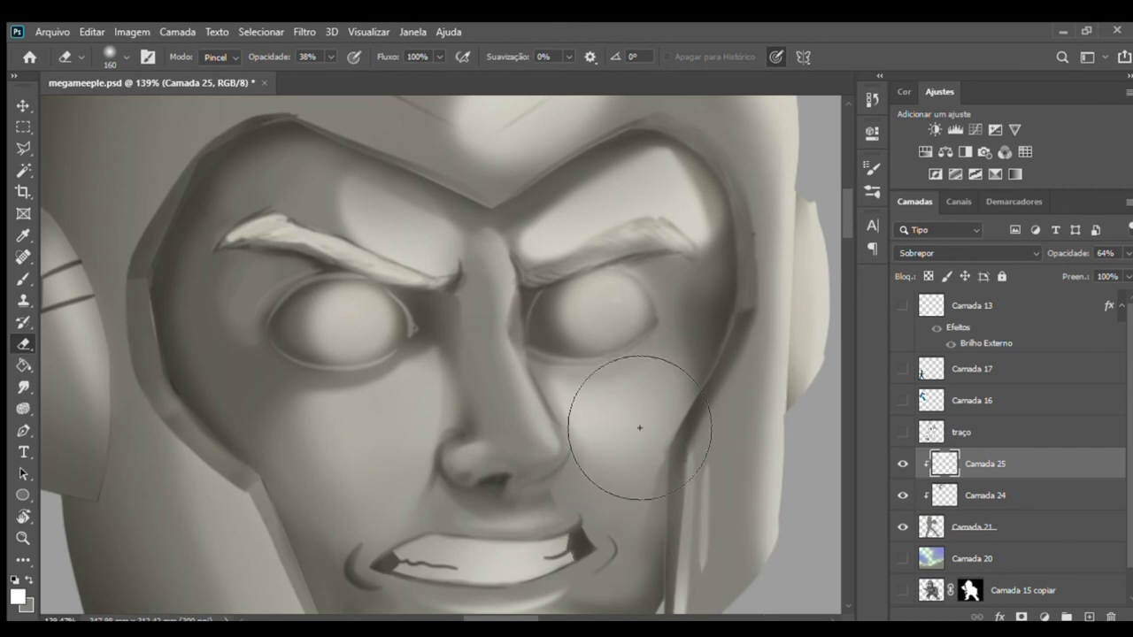
- Zoom out and back in to review the whole head and chin
{"action": "key", "text": "z"}
{"action": "left_click_drag", "start_coordinate": [468, 383], "coordinate": [376, 377]}
{"action": "mouse_move", "coordinate": [399, 503]}
{"action": "left_mouse_down"}
{"action": "mouse_move", "coordinate": [473, 499]}
{"action": "mouse_move", "coordinate": [462, 455]}
{"action": "left_mouse_up"}
{"action": "key", "text": "e"}
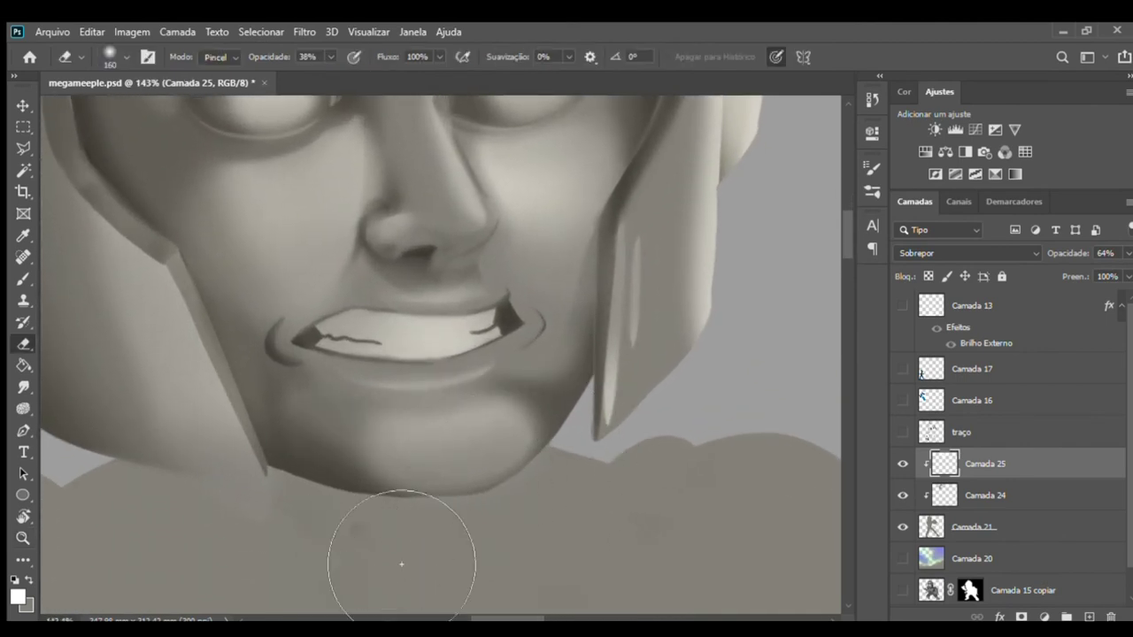
{"action": "key", "text": "z"}
{"action": "left_click_drag", "start_coordinate": [519, 399], "coordinate": [461, 410]}
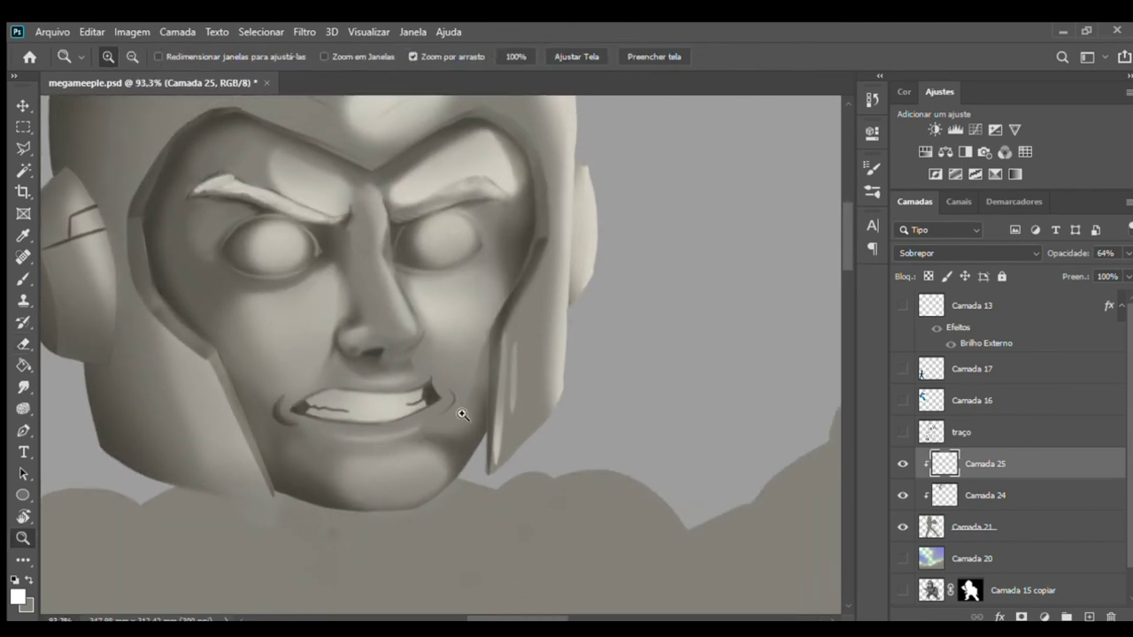
- Erase the highlights over the right brow, the helmet's upper-left edge and the ridge above the brow
{"action": "key", "text": "e"}
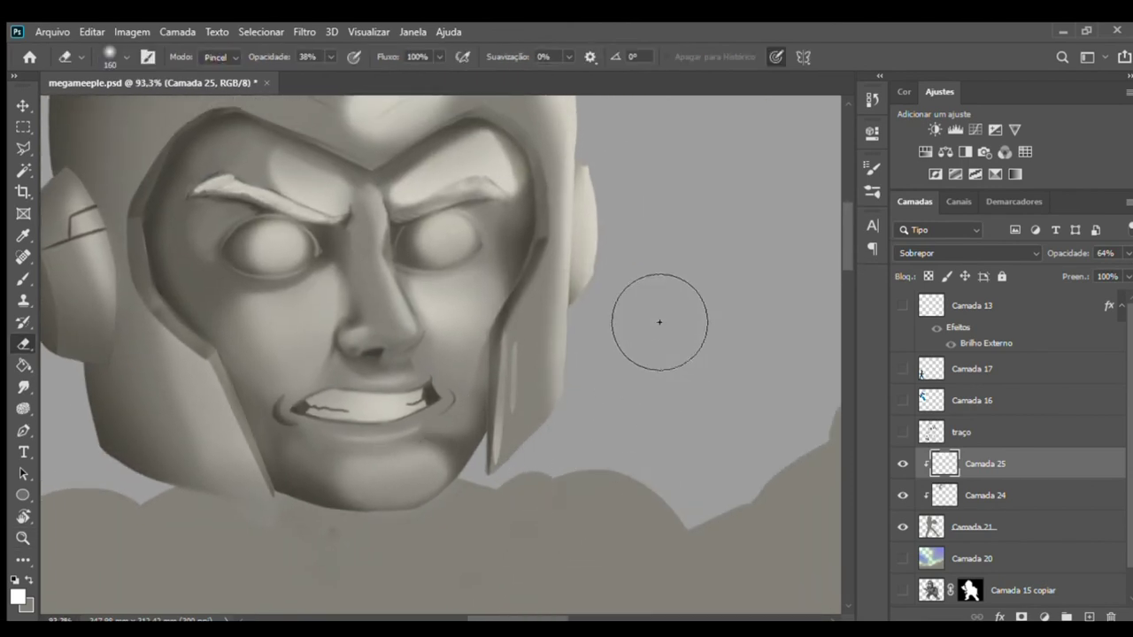
{"action": "left_click_drag", "start_coordinate": [625, 239], "coordinate": [612, 343]}
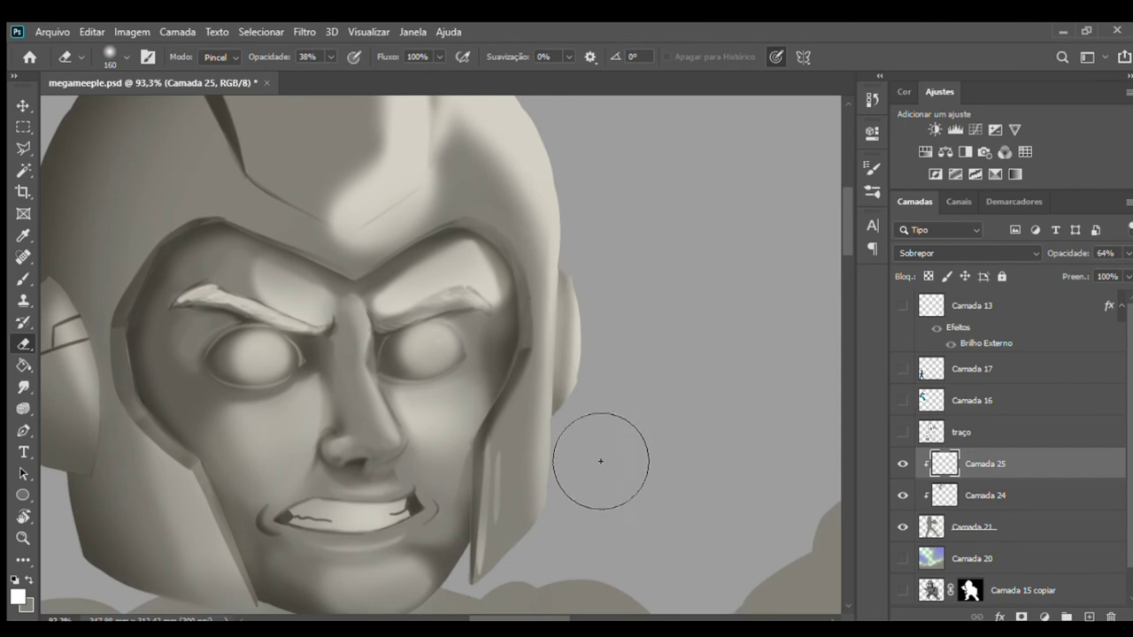
{"action": "left_click_drag", "start_coordinate": [612, 276], "coordinate": [609, 378]}
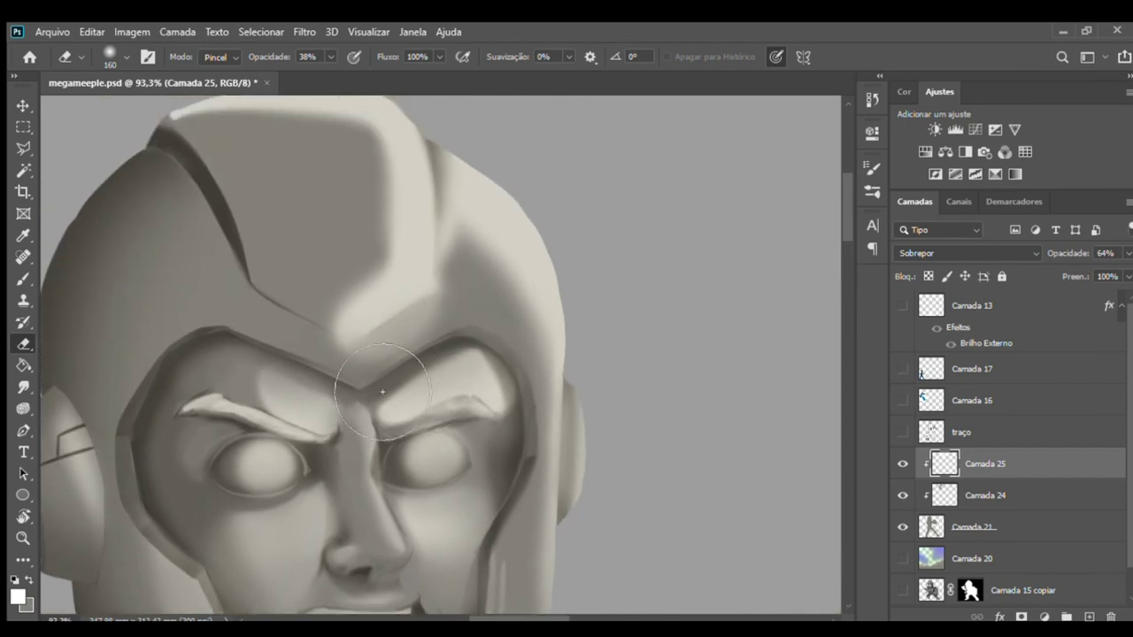
{"action": "left_click_drag", "start_coordinate": [367, 354], "coordinate": [425, 384]}
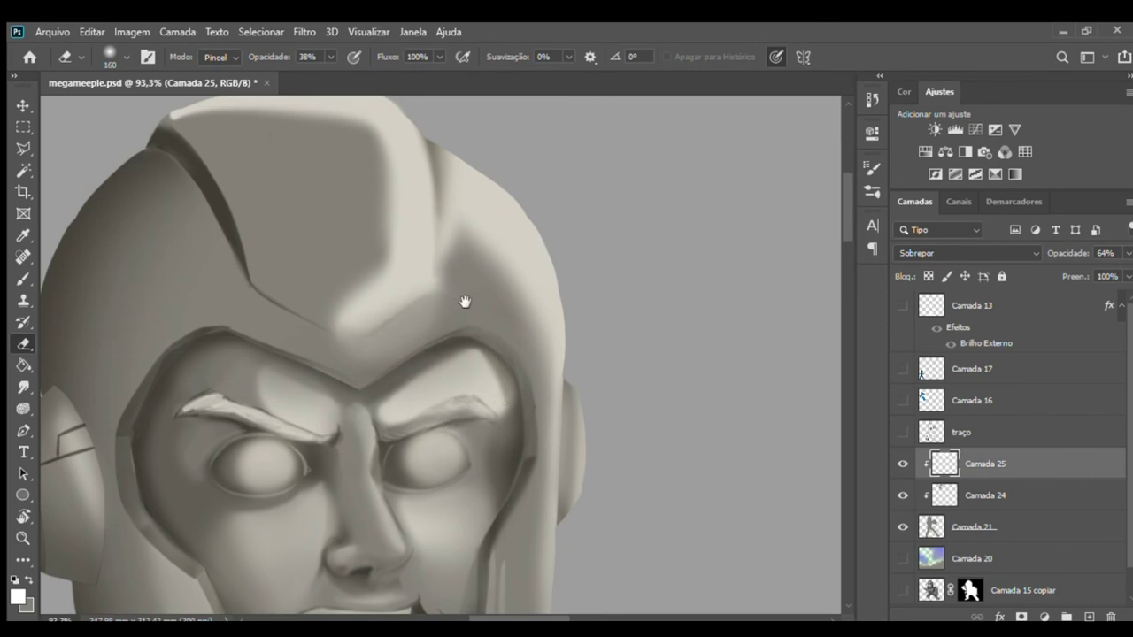
{"action": "left_click_drag", "start_coordinate": [463, 301], "coordinate": [466, 356]}
{"action": "mouse_move", "coordinate": [520, 309]}
{"action": "left_mouse_down"}
{"action": "mouse_move", "coordinate": [501, 288]}
{"action": "mouse_move", "coordinate": [514, 336]}
{"action": "left_mouse_up"}
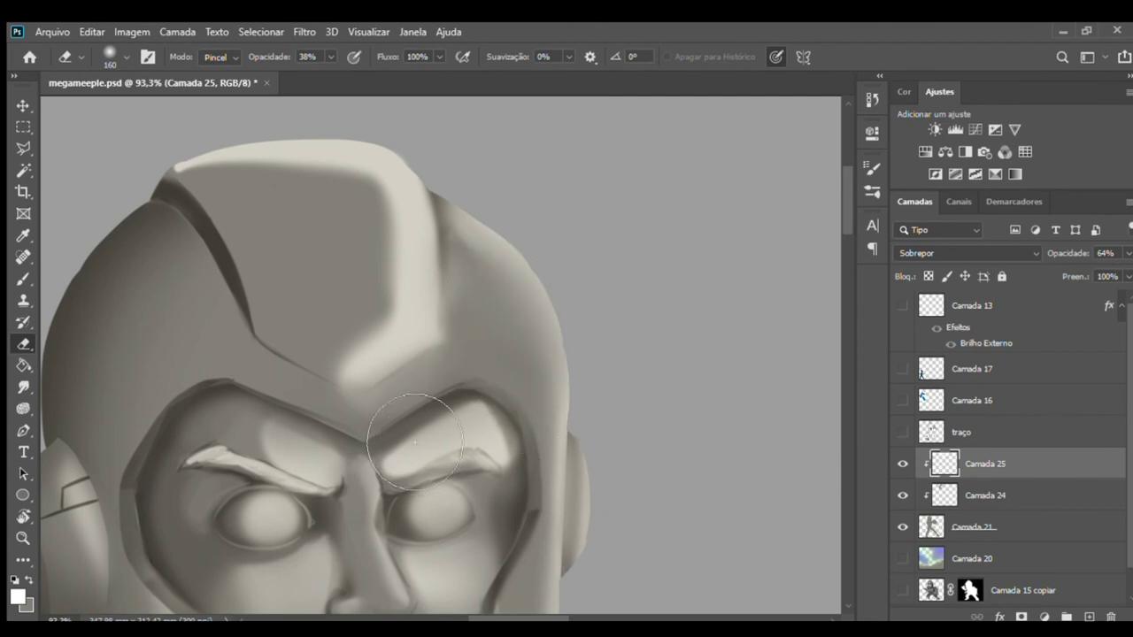
{"action": "mouse_move", "coordinate": [240, 216]}
{"action": "left_mouse_down"}
{"action": "mouse_move", "coordinate": [317, 189]}
{"action": "mouse_move", "coordinate": [404, 254]}
{"action": "mouse_move", "coordinate": [434, 308]}
{"action": "mouse_move", "coordinate": [408, 283]}
{"action": "mouse_move", "coordinate": [382, 421]}
{"action": "left_mouse_up"}
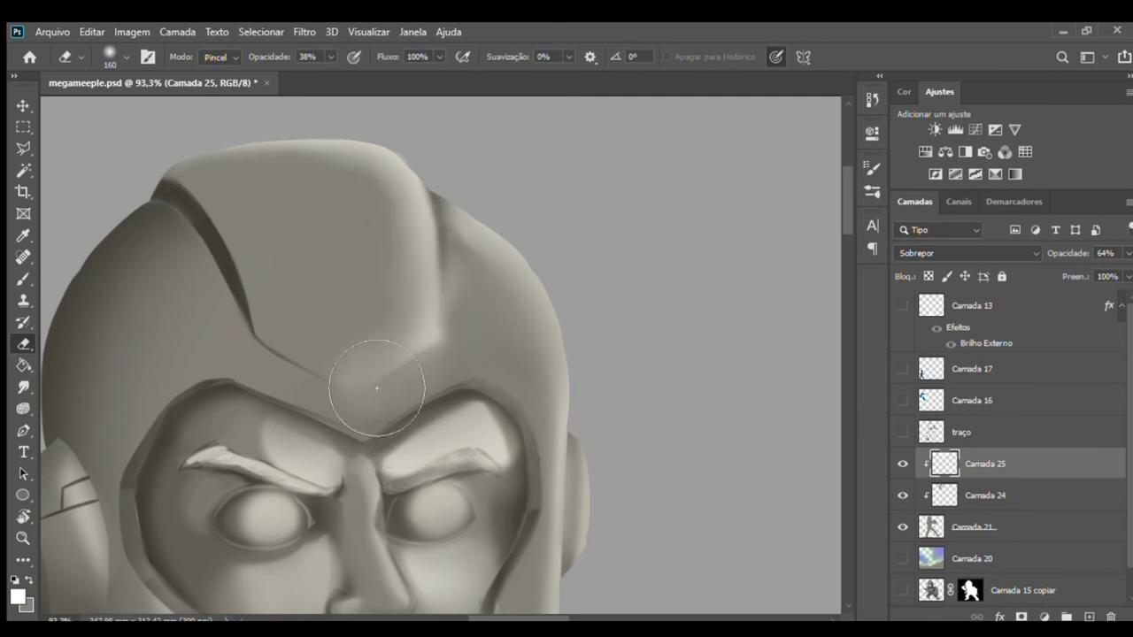
{"action": "left_click_drag", "start_coordinate": [430, 379], "coordinate": [493, 316]}
{"action": "key", "text": "z"}
{"action": "left_click_drag", "start_coordinate": [483, 376], "coordinate": [445, 260]}
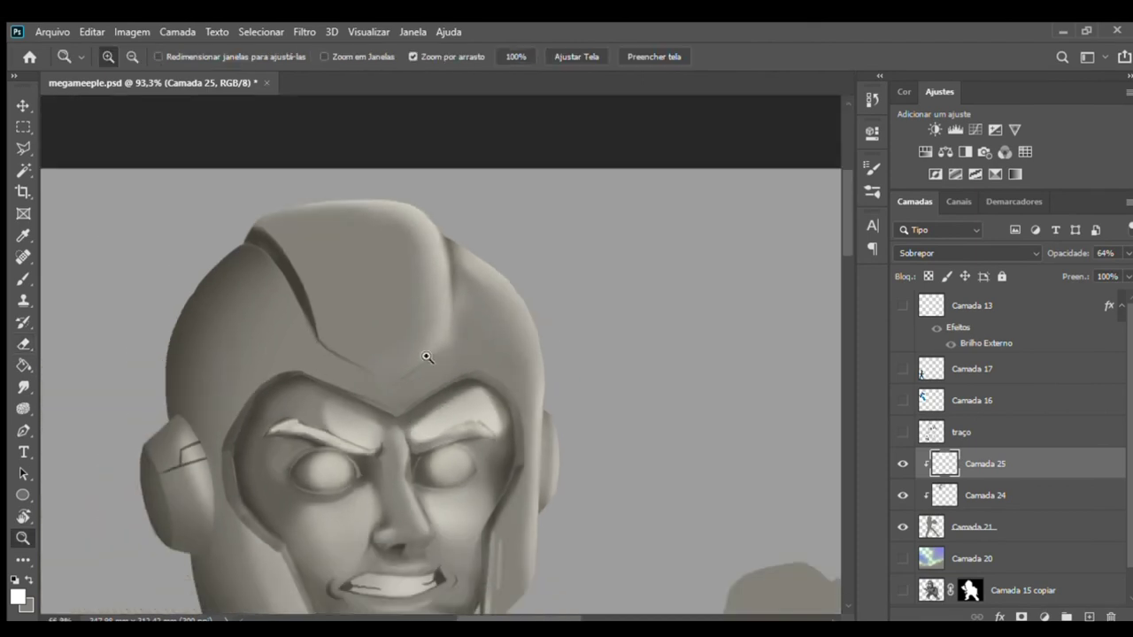
{"action": "key", "text": "e"}
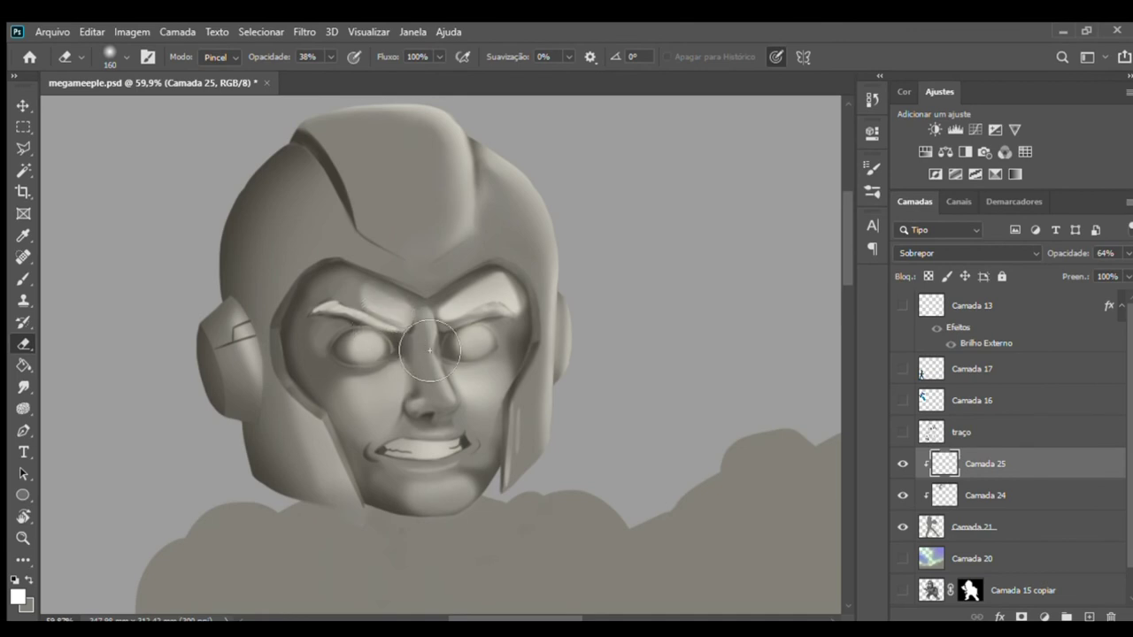
- Erase the glow between the brows, around the right eye, on the inner helmet edge and on the left jaw
{"action": "left_click_drag", "start_coordinate": [416, 347], "coordinate": [412, 346]}
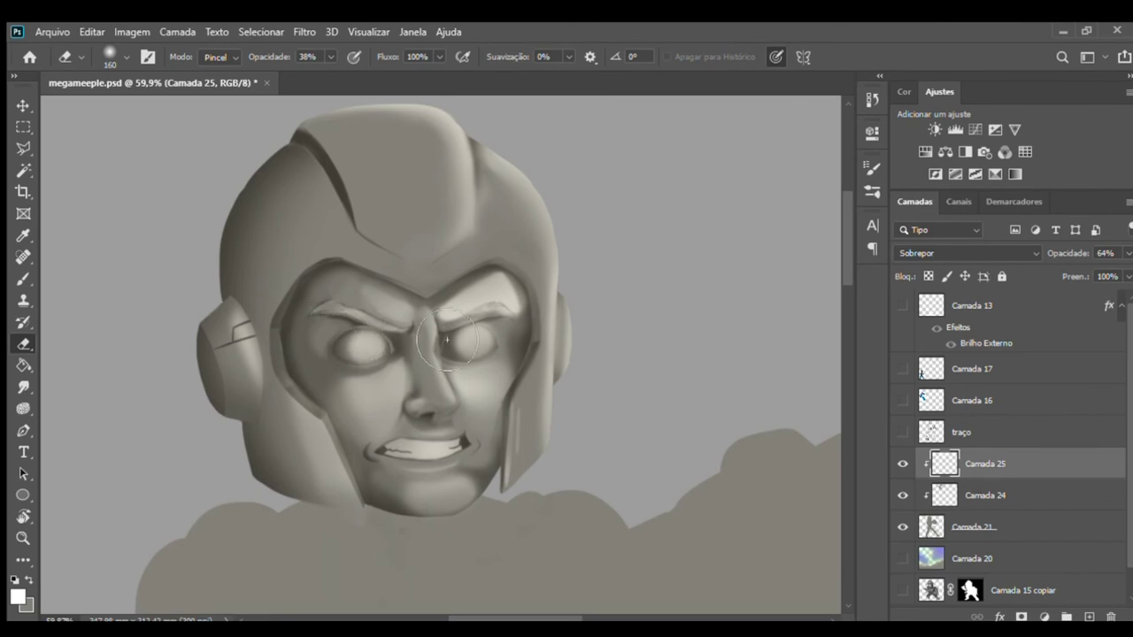
{"action": "left_click_drag", "start_coordinate": [483, 335], "coordinate": [530, 334]}
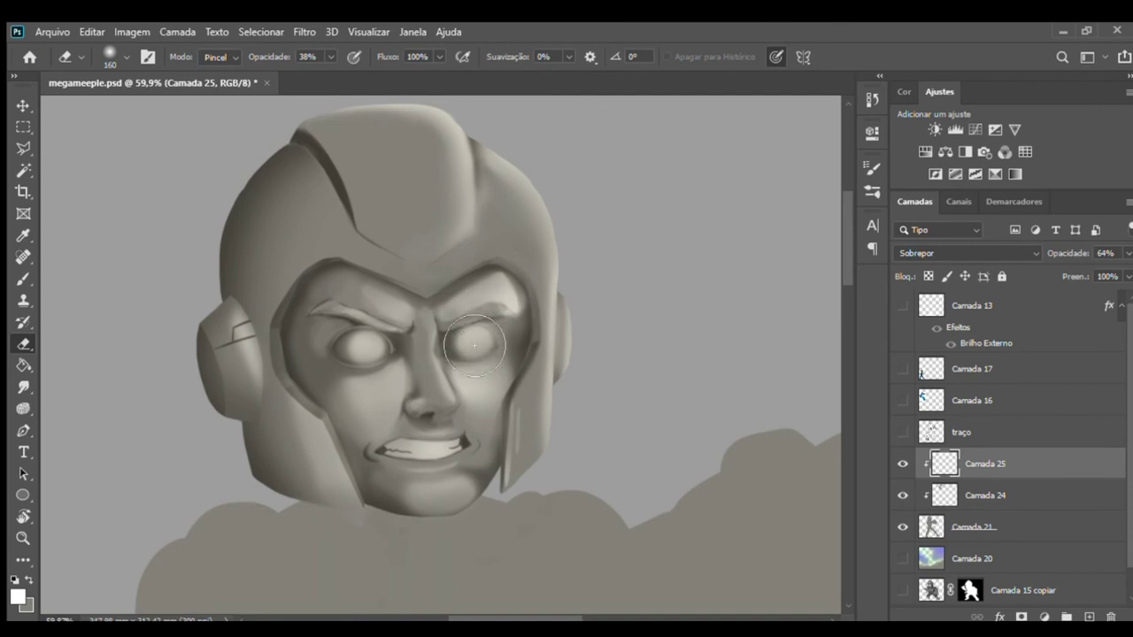
{"action": "mouse_move", "coordinate": [550, 335]}
{"action": "left_mouse_down"}
{"action": "mouse_move", "coordinate": [524, 297]}
{"action": "mouse_move", "coordinate": [550, 347]}
{"action": "left_mouse_up"}
{"action": "key", "text": "z"}
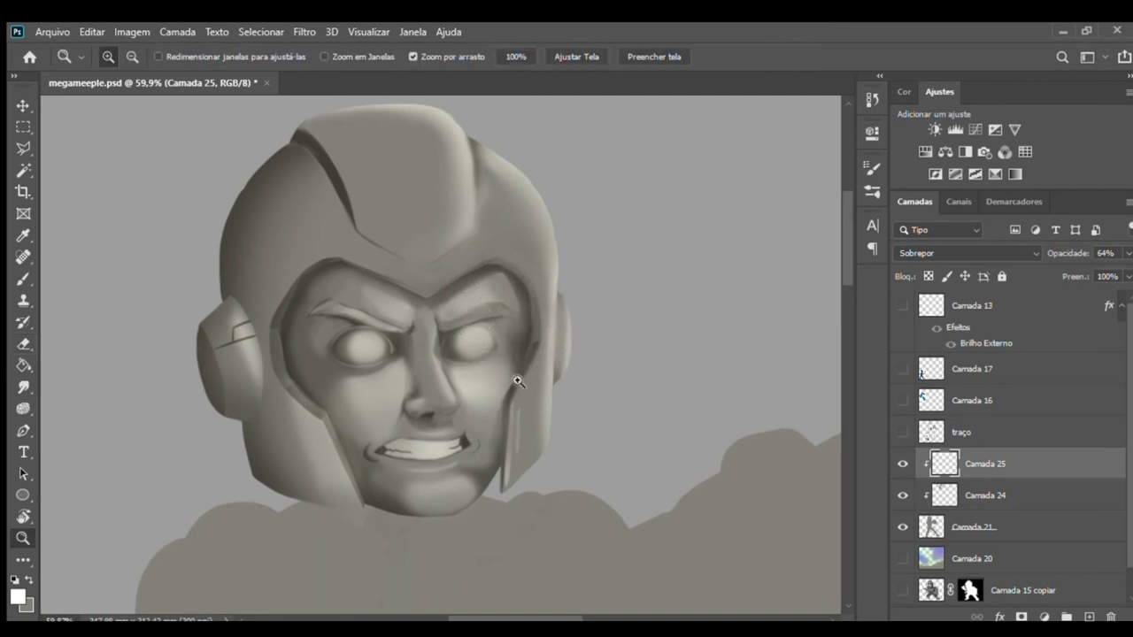
{"action": "left_click_drag", "start_coordinate": [525, 450], "coordinate": [514, 451]}
{"action": "key", "text": "e"}
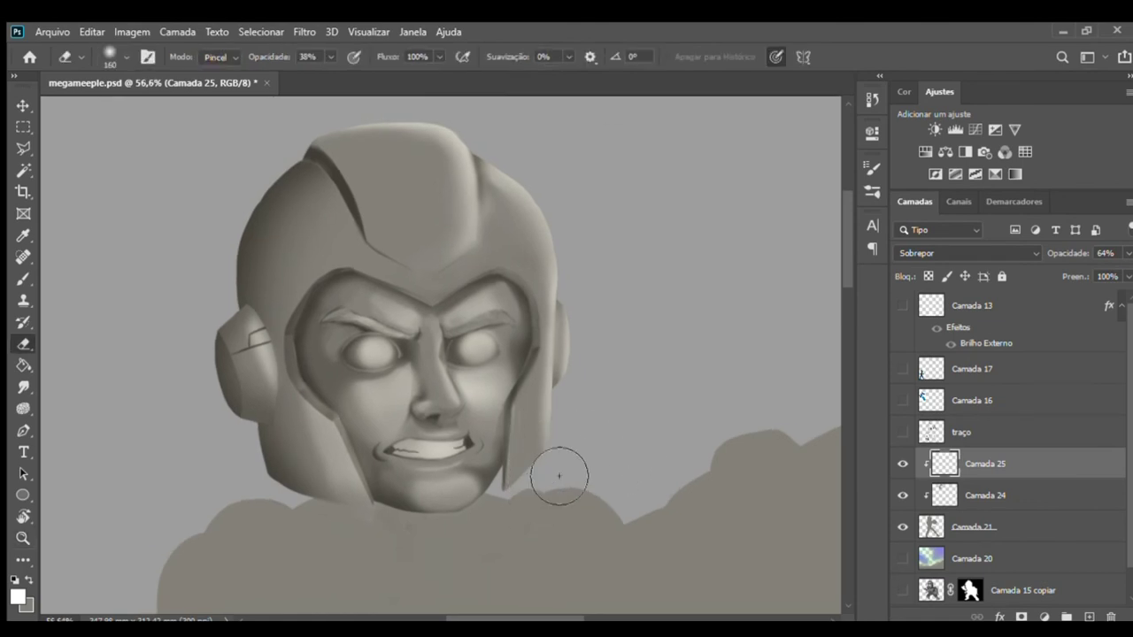
{"action": "left_click_drag", "start_coordinate": [386, 503], "coordinate": [391, 529]}
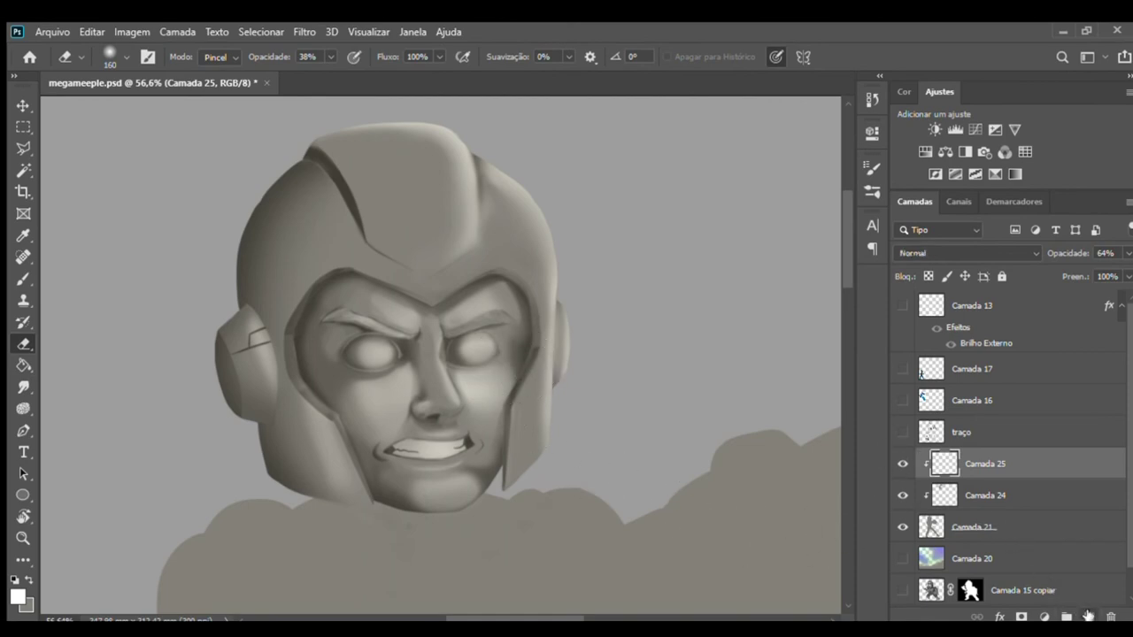
- Add a new layer clipped to Camada 25 and set its blend mode to Cor
{"action": "left_click", "coordinate": [1088, 615]}
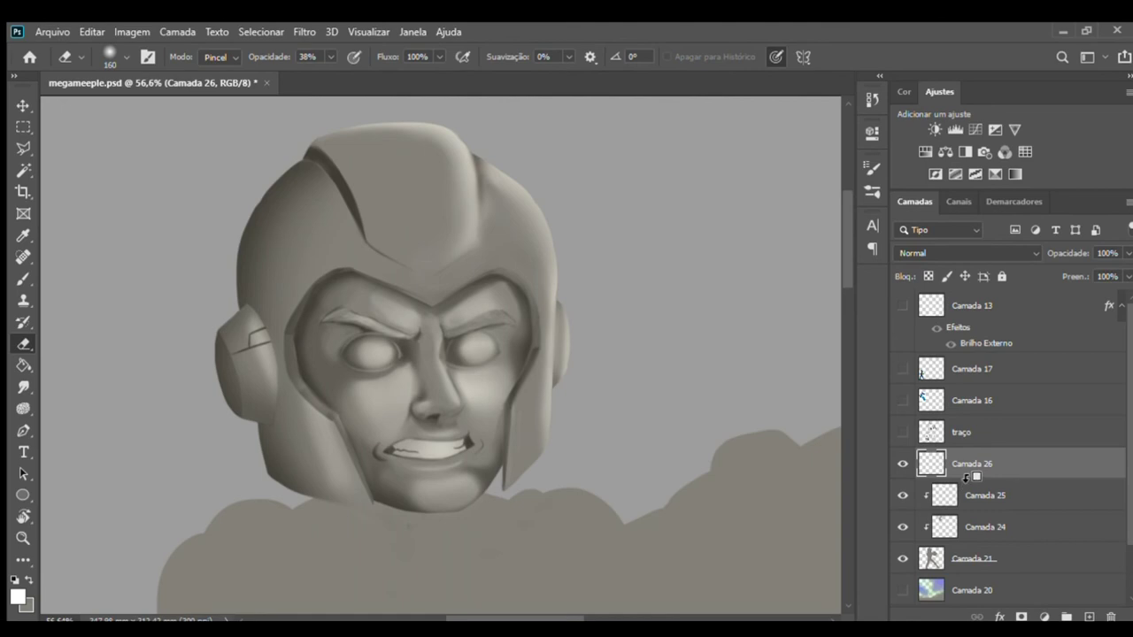
{"action": "left_click", "coordinate": [965, 478], "text": "alt"}
{"action": "key", "text": "b"}
{"action": "scroll", "coordinate": [953, 255], "scroll_direction": "up", "scroll_amount": 1}
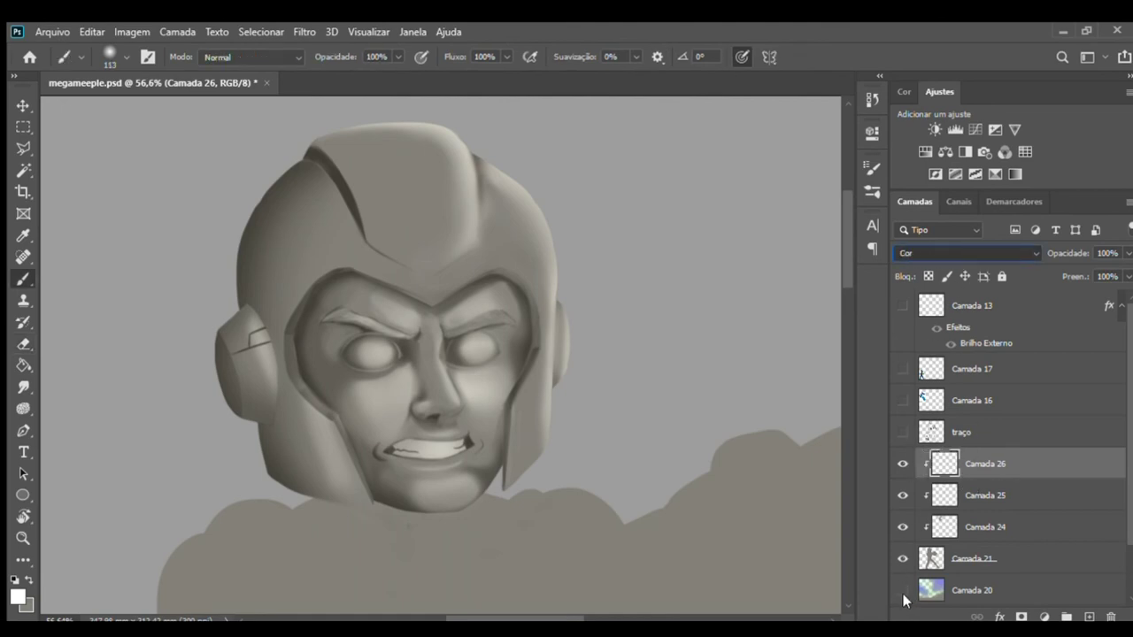
{"action": "key", "text": "Down"}
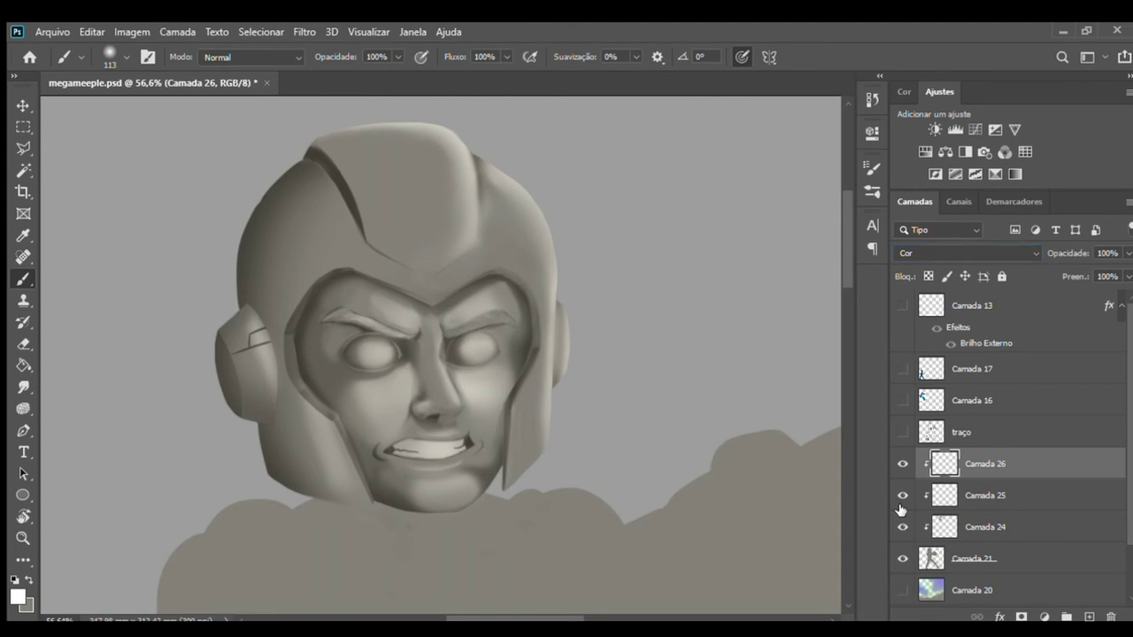
- Zoom in around the nose and sample a colour from the image with the Eyedropper
{"action": "key", "text": "z"}
{"action": "left_click_drag", "start_coordinate": [430, 412], "coordinate": [488, 418]}
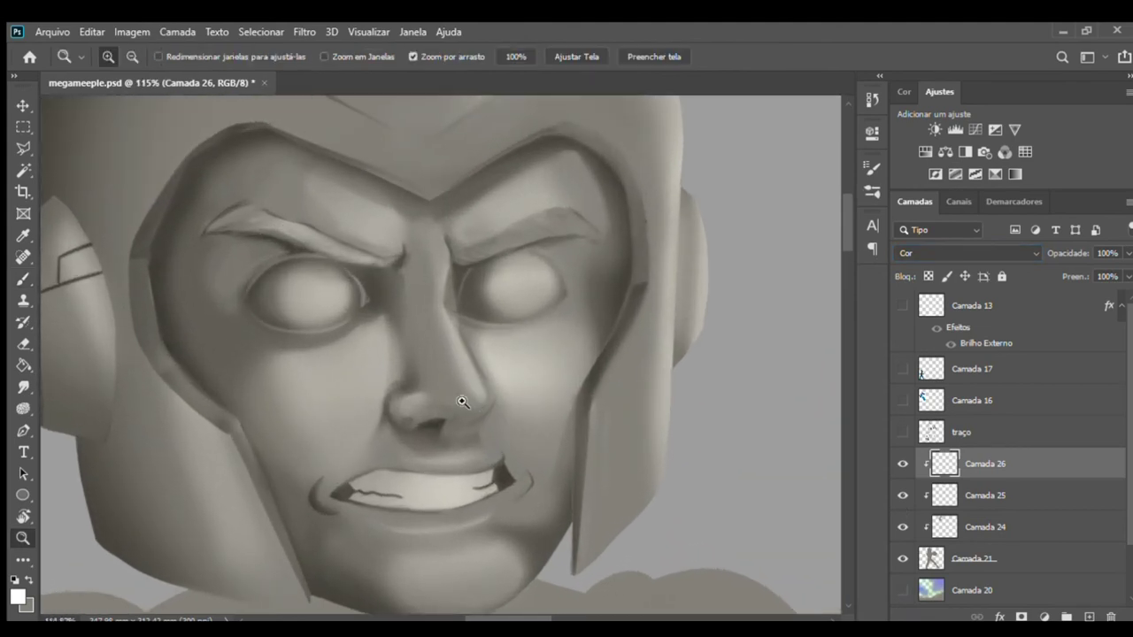
{"action": "key", "text": "b"}
{"action": "left_click", "coordinate": [95, 609], "text": "alt"}
{"action": "key", "text": "i"}
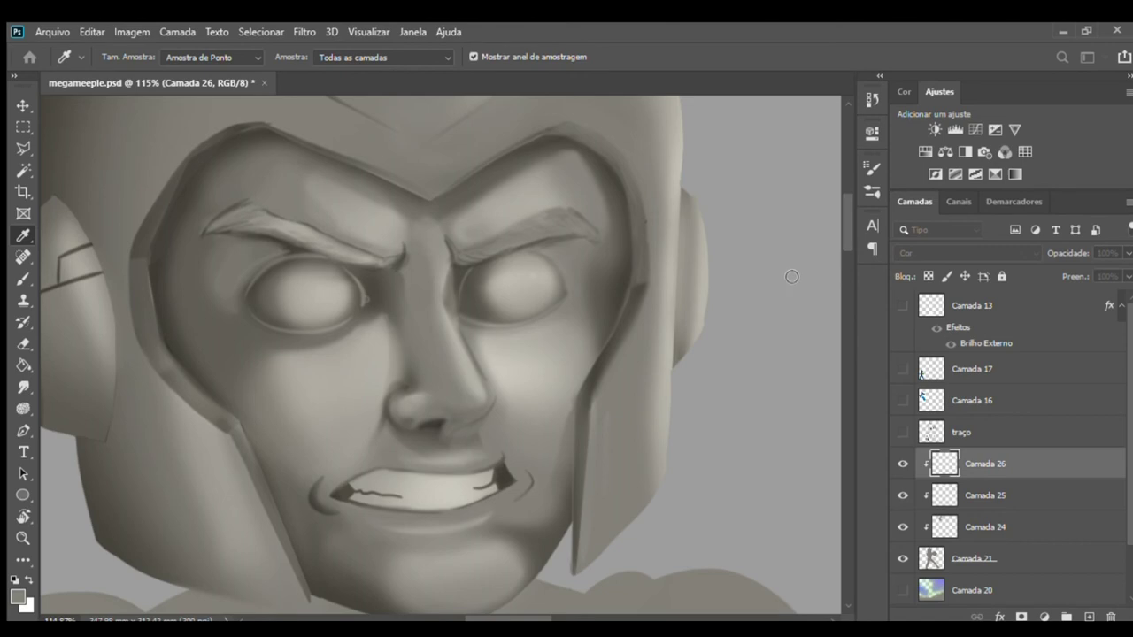
- Paint peach-orange over the cheeks, nose, left brow and temple
{"action": "key", "text": "b"}
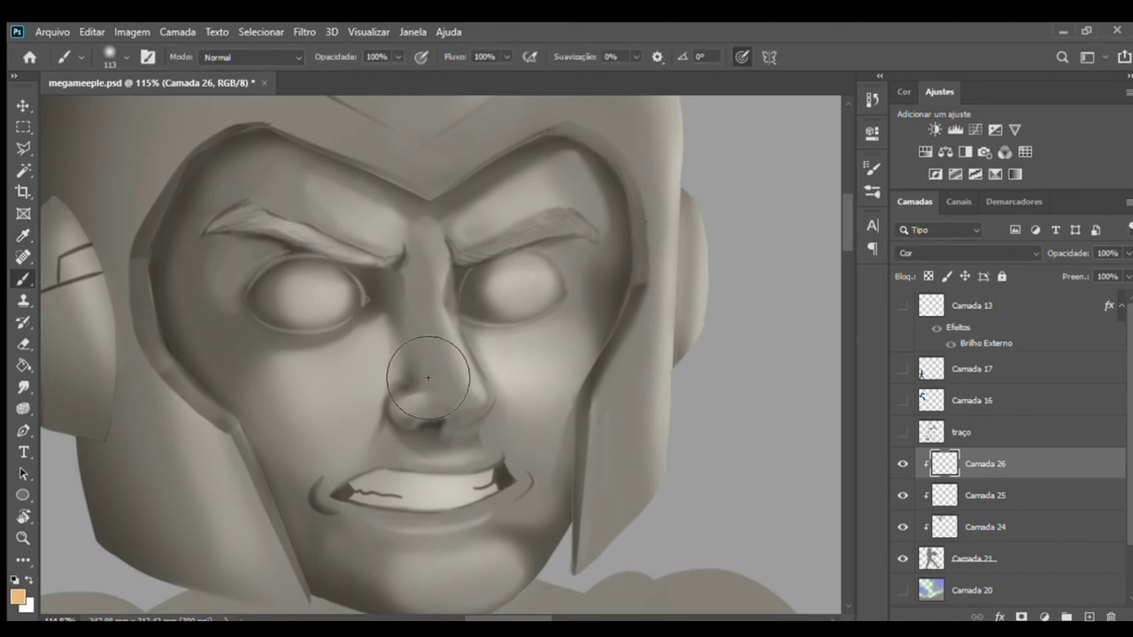
{"action": "mouse_move", "coordinate": [475, 373]}
{"action": "left_mouse_down"}
{"action": "mouse_move", "coordinate": [537, 417]}
{"action": "mouse_move", "coordinate": [450, 328]}
{"action": "mouse_move", "coordinate": [335, 361]}
{"action": "mouse_move", "coordinate": [416, 452]}
{"action": "mouse_move", "coordinate": [514, 468]}
{"action": "mouse_move", "coordinate": [487, 543]}
{"action": "mouse_move", "coordinate": [370, 459]}
{"action": "mouse_move", "coordinate": [320, 368]}
{"action": "left_mouse_up"}
{"action": "left_click_drag", "start_coordinate": [374, 338], "coordinate": [449, 363]}
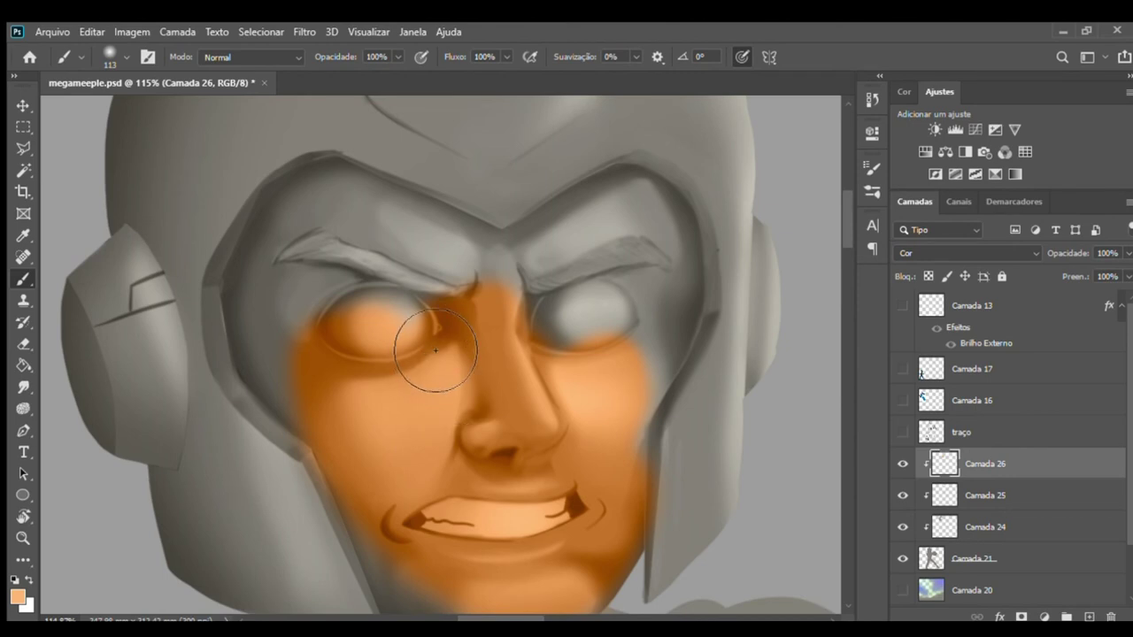
{"action": "mouse_move", "coordinate": [291, 309]}
{"action": "left_mouse_down"}
{"action": "mouse_move", "coordinate": [328, 240]}
{"action": "mouse_move", "coordinate": [328, 316]}
{"action": "mouse_move", "coordinate": [286, 349]}
{"action": "mouse_move", "coordinate": [329, 434]}
{"action": "mouse_move", "coordinate": [290, 328]}
{"action": "mouse_move", "coordinate": [398, 274]}
{"action": "left_mouse_up"}
- Paint orange over the nose bridge, right eye and brow, and right mouth corner
{"action": "mouse_move", "coordinate": [505, 308]}
{"action": "left_mouse_down"}
{"action": "mouse_move", "coordinate": [479, 337]}
{"action": "mouse_move", "coordinate": [499, 279]}
{"action": "left_mouse_up"}
{"action": "mouse_move", "coordinate": [511, 325]}
{"action": "left_mouse_down"}
{"action": "mouse_move", "coordinate": [612, 253]}
{"action": "mouse_move", "coordinate": [645, 273]}
{"action": "mouse_move", "coordinate": [609, 302]}
{"action": "left_mouse_up"}
{"action": "mouse_move", "coordinate": [619, 467]}
{"action": "left_mouse_down"}
{"action": "mouse_move", "coordinate": [517, 384]}
{"action": "mouse_move", "coordinate": [523, 441]}
{"action": "left_mouse_up"}
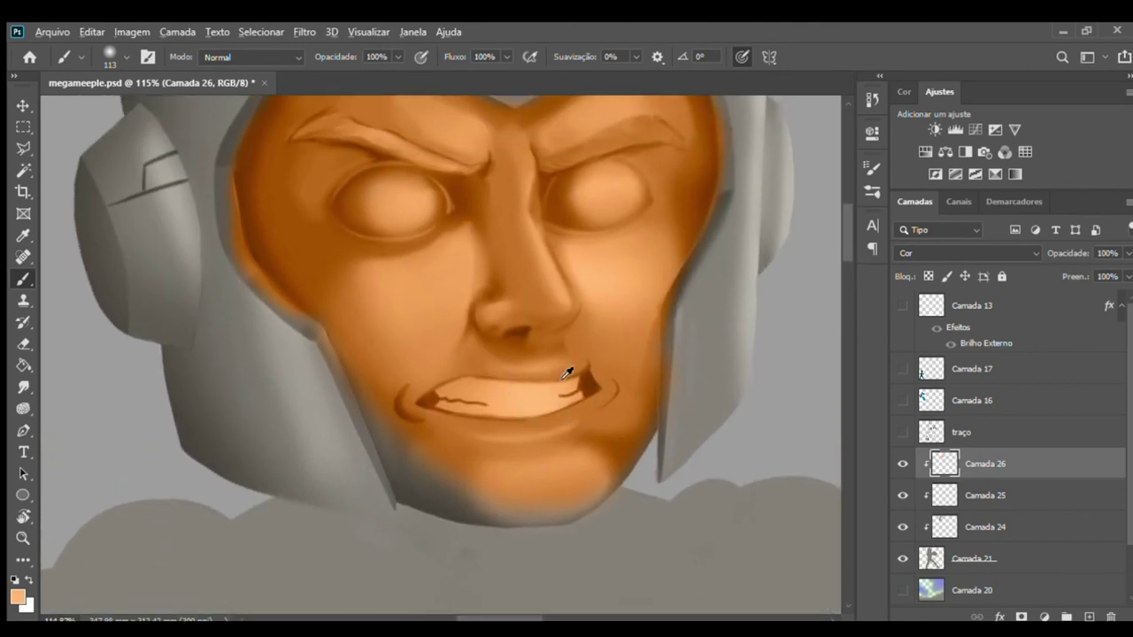
{"action": "left_click_drag", "start_coordinate": [564, 373], "coordinate": [584, 394]}
{"action": "key", "text": "z"}
{"action": "left_click_drag", "start_coordinate": [552, 516], "coordinate": [537, 552]}
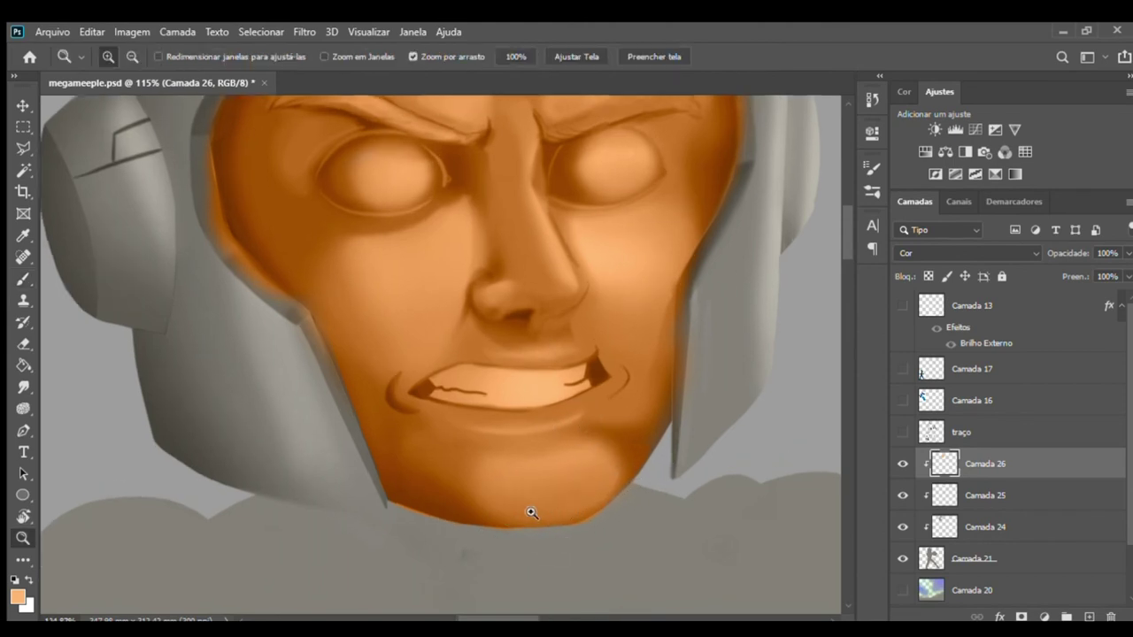
- Set the eraser to 66 px at 100% opacity and erase the orange fringe below the chin
{"action": "key", "text": "e"}
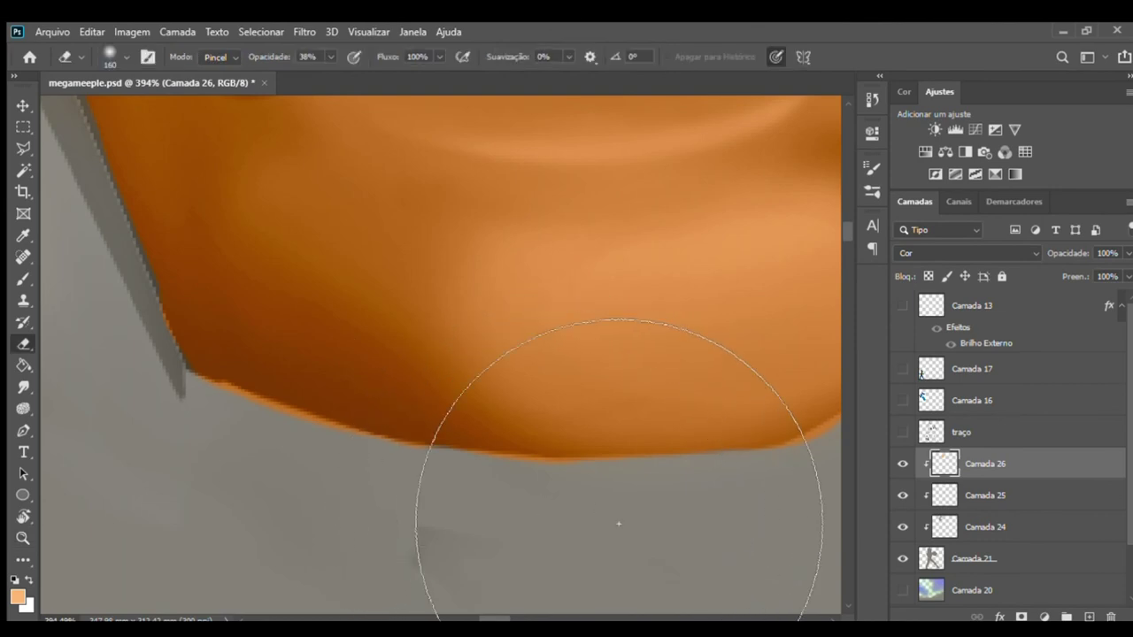
{"action": "left_click", "coordinate": [473, 345]}
{"action": "left_click_drag", "start_coordinate": [324, 347], "coordinate": [301, 346]}
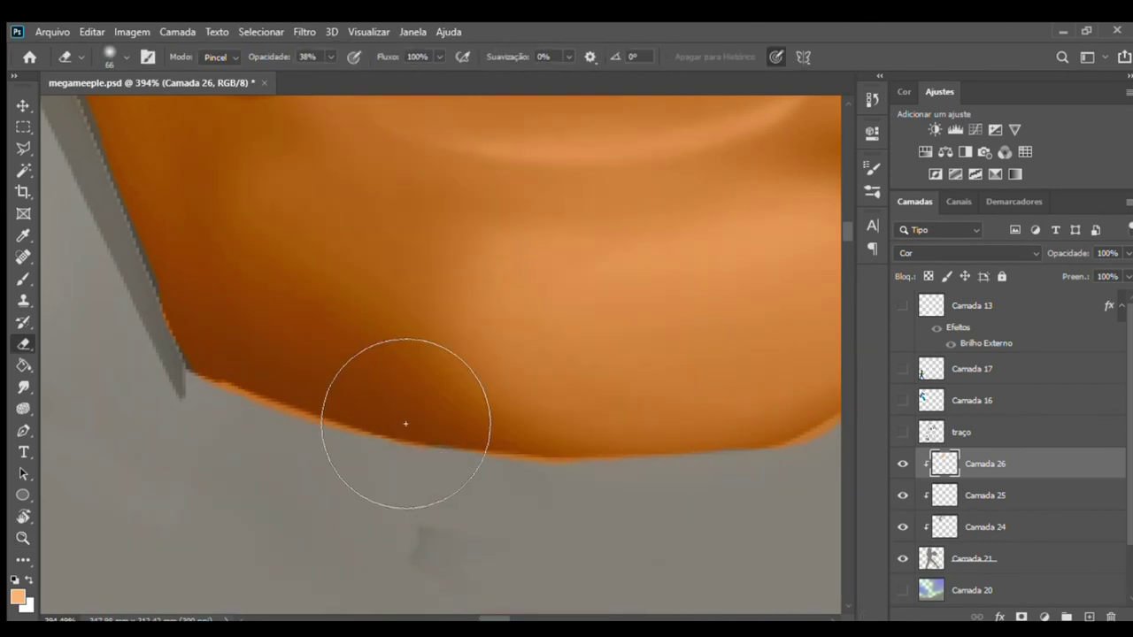
{"action": "left_click_drag", "start_coordinate": [262, 58], "coordinate": [336, 57]}
{"action": "mouse_move", "coordinate": [357, 515]}
{"action": "left_mouse_down"}
{"action": "mouse_move", "coordinate": [337, 498]}
{"action": "mouse_move", "coordinate": [453, 548]}
{"action": "left_mouse_up"}
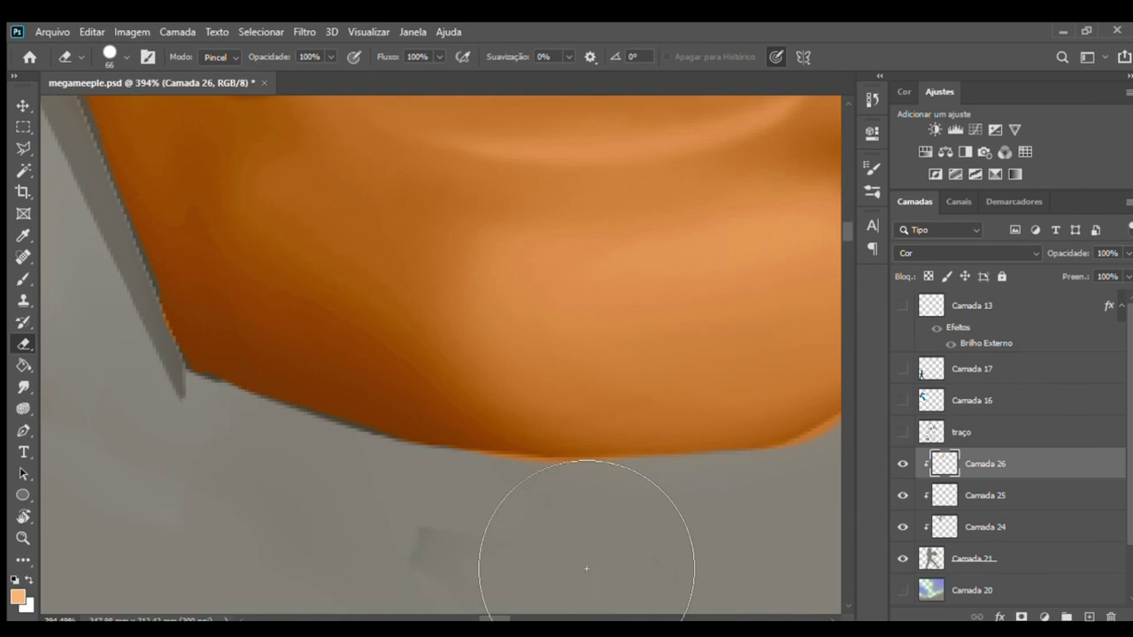
{"action": "left_click_drag", "start_coordinate": [733, 550], "coordinate": [442, 398]}
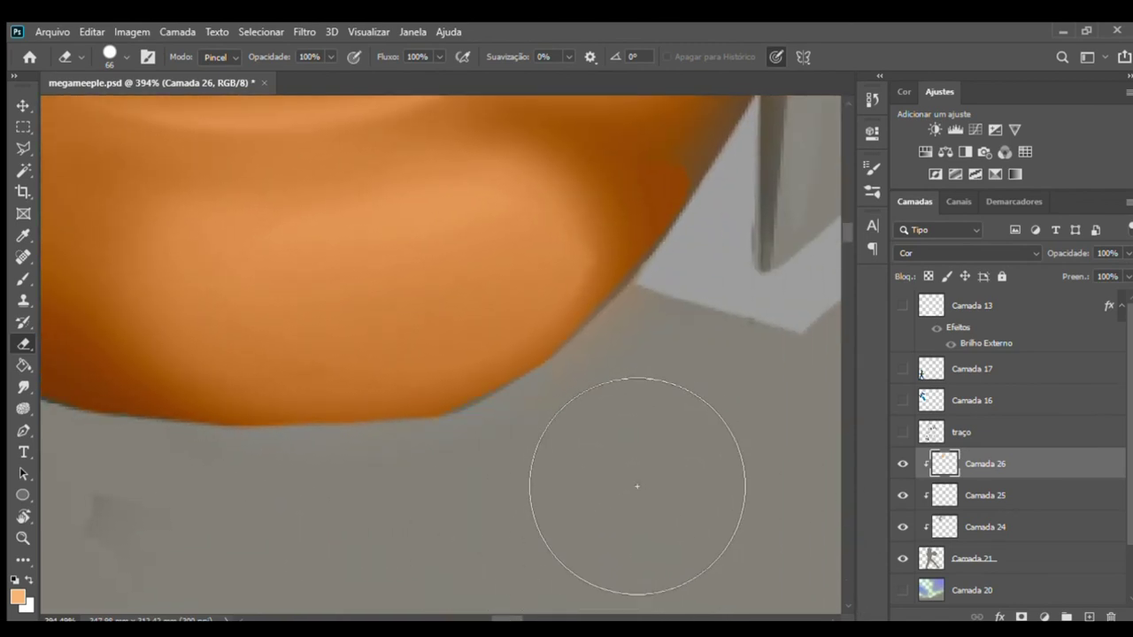
{"action": "key", "text": "z"}
{"action": "mouse_move", "coordinate": [576, 367]}
{"action": "left_mouse_down"}
{"action": "mouse_move", "coordinate": [536, 365]}
{"action": "mouse_move", "coordinate": [484, 422]}
{"action": "mouse_move", "coordinate": [504, 316]}
{"action": "left_mouse_up"}
{"action": "key", "text": "b"}
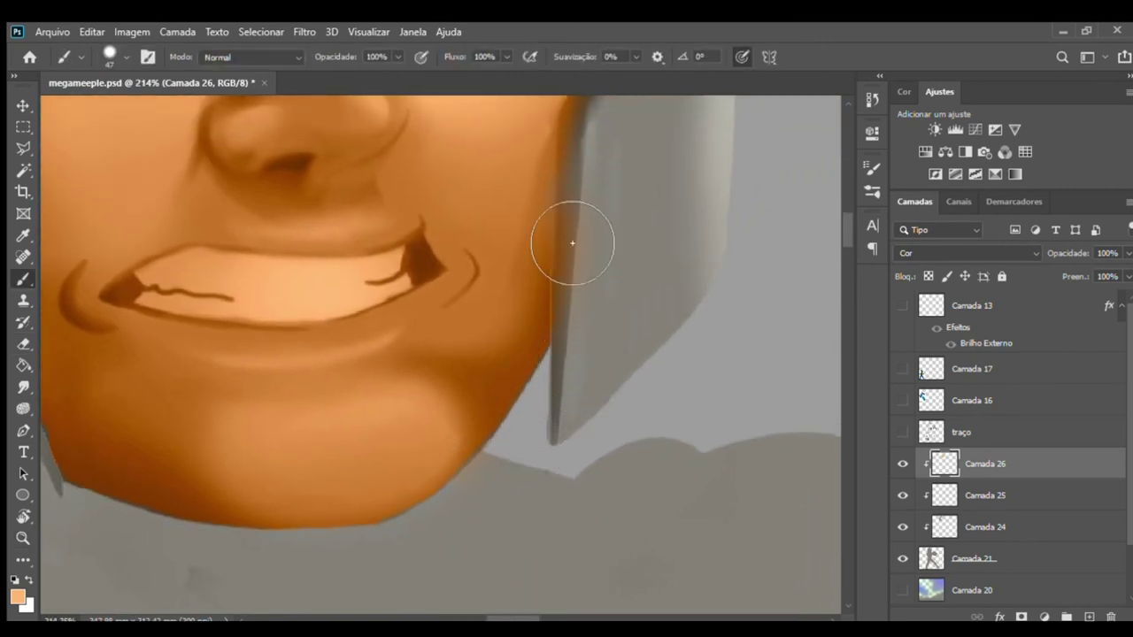
- Erase orange spill off the helmet edge beside the cheek and right brow
{"action": "scroll", "coordinate": [566, 257], "scroll_direction": "up", "scroll_amount": 3}
{"action": "key", "text": "e"}
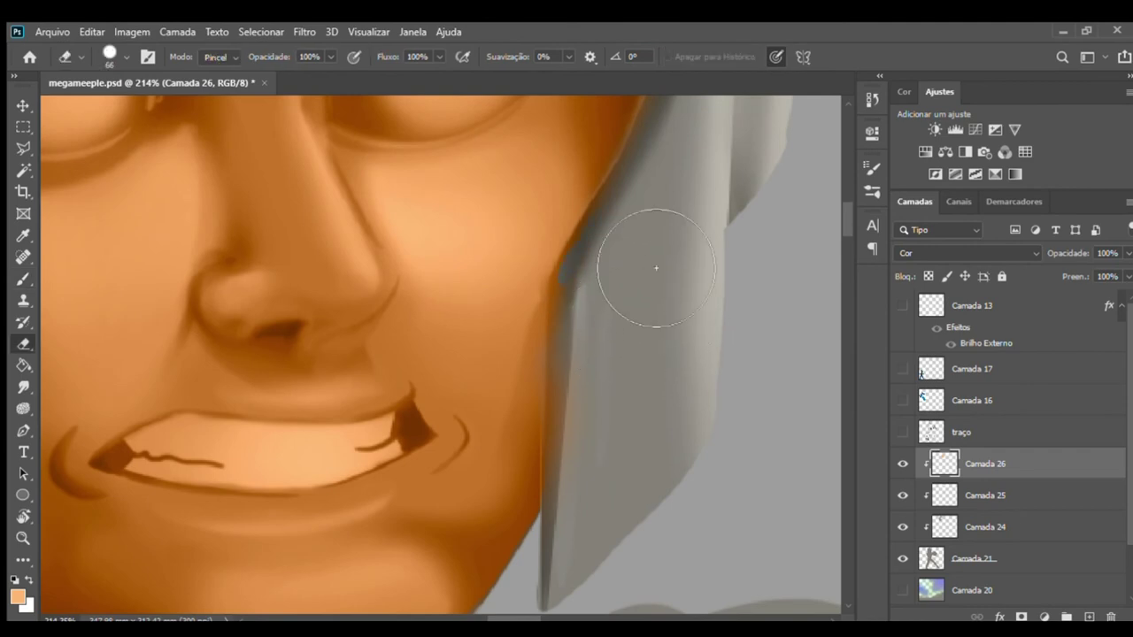
{"action": "mouse_move", "coordinate": [661, 248]}
{"action": "left_mouse_down"}
{"action": "mouse_move", "coordinate": [615, 337]}
{"action": "mouse_move", "coordinate": [609, 544]}
{"action": "mouse_move", "coordinate": [619, 381]}
{"action": "left_mouse_up"}
{"action": "key", "text": "space"}
{"action": "mouse_move", "coordinate": [622, 236]}
{"action": "left_mouse_down"}
{"action": "mouse_move", "coordinate": [584, 283]}
{"action": "mouse_move", "coordinate": [567, 490]}
{"action": "left_mouse_up"}
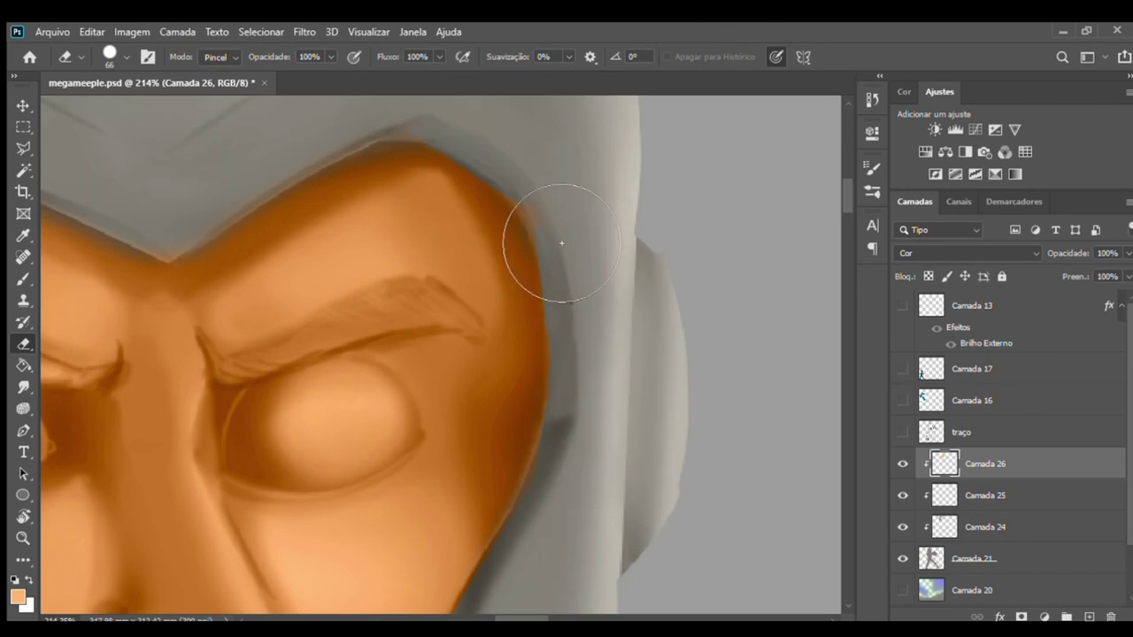
{"action": "scroll", "coordinate": [531, 177], "scroll_direction": "up", "scroll_amount": 2}
{"action": "scroll", "coordinate": [532, 177], "scroll_direction": "left", "scroll_amount": 3}
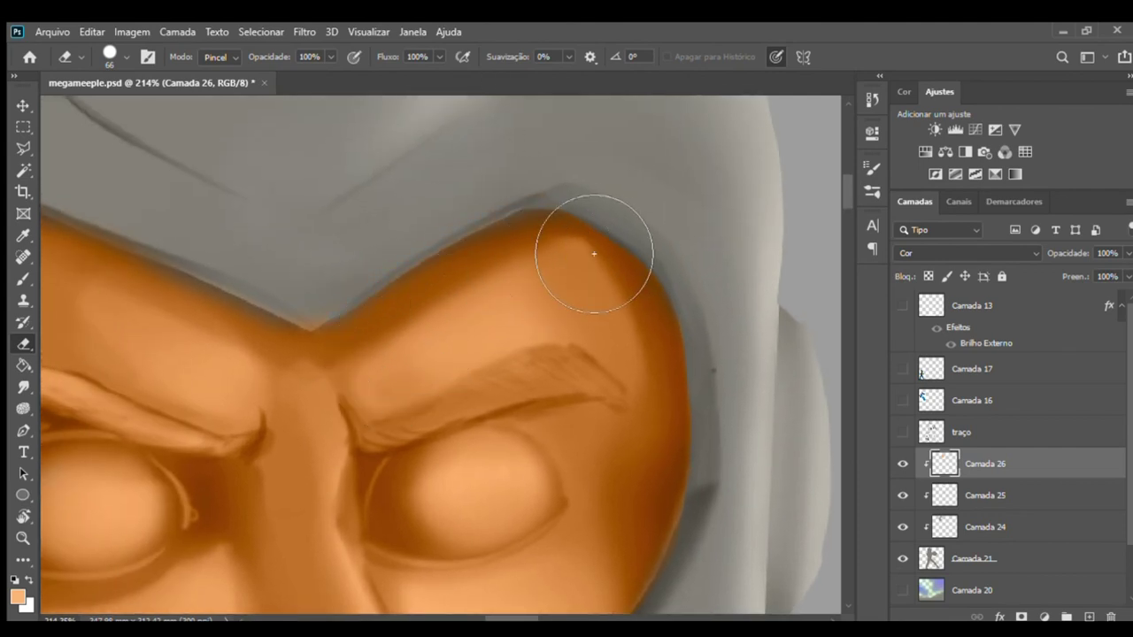
{"action": "scroll", "coordinate": [531, 257], "scroll_direction": "left", "scroll_amount": 3}
{"action": "scroll", "coordinate": [458, 255], "scroll_direction": "left", "scroll_amount": 2}
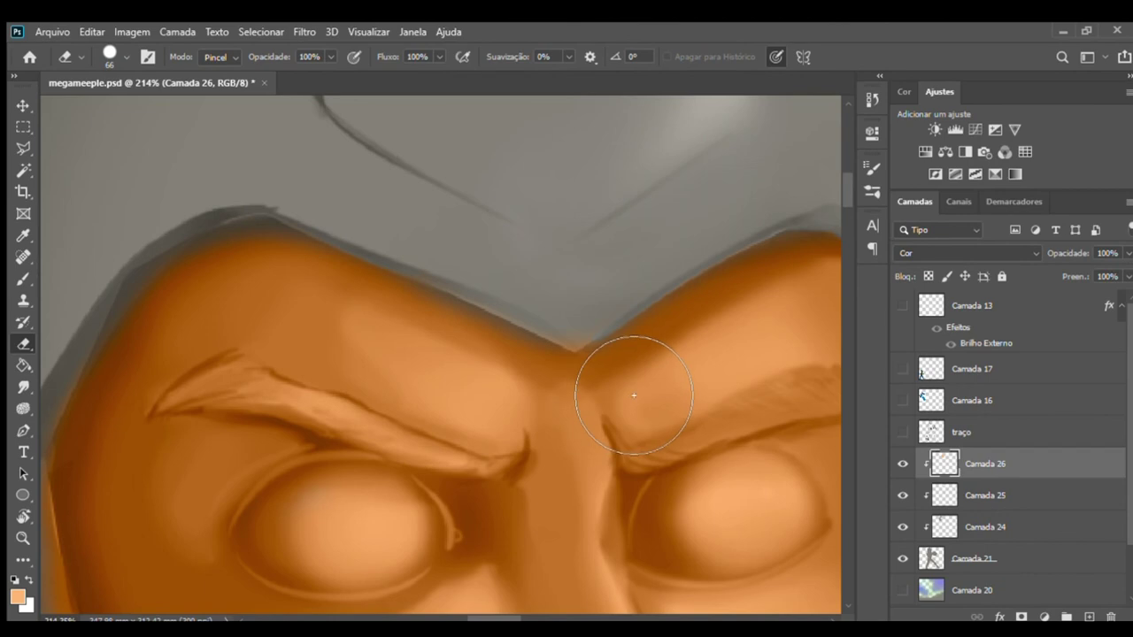
{"action": "left_click_drag", "start_coordinate": [527, 351], "coordinate": [726, 320]}
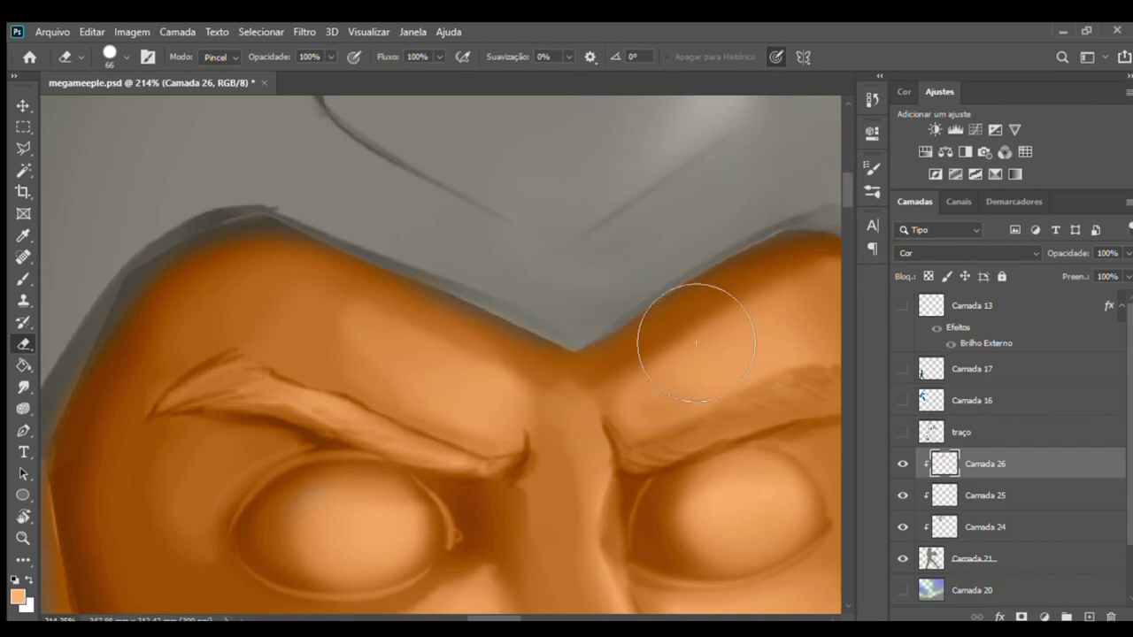
{"action": "scroll", "coordinate": [505, 309], "scroll_direction": "left", "scroll_amount": 3}
{"action": "scroll", "coordinate": [413, 190], "scroll_direction": "left", "scroll_amount": 1}
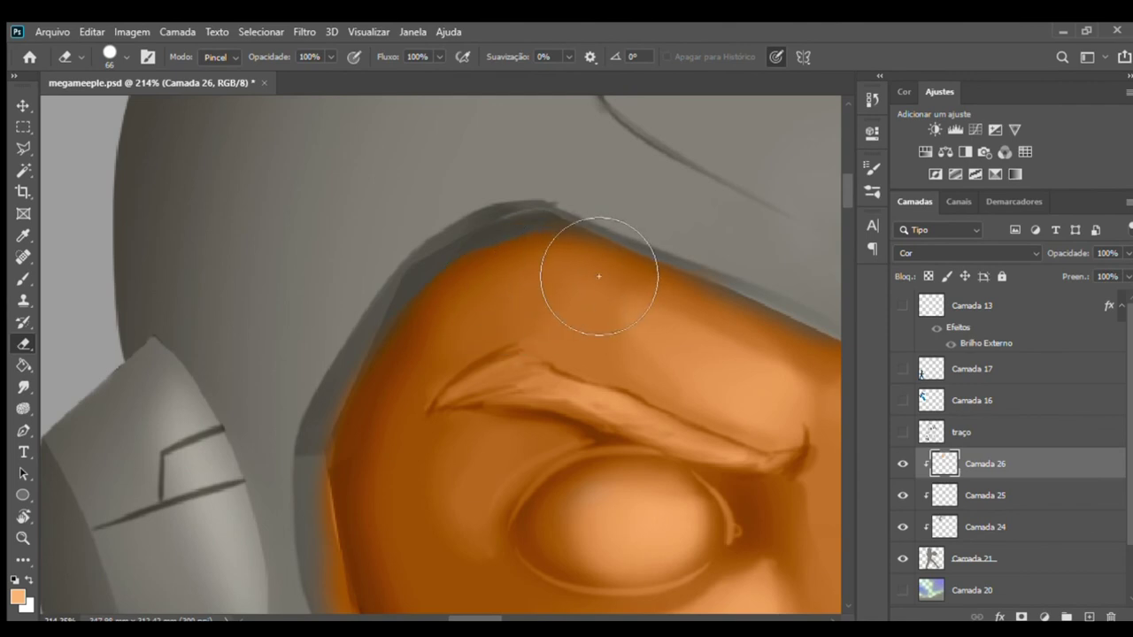
- Paint orange up to the helmet outline along the forehead and the face's left edge
{"action": "key", "text": "b"}
{"action": "left_click_drag", "start_coordinate": [538, 256], "coordinate": [463, 309]}
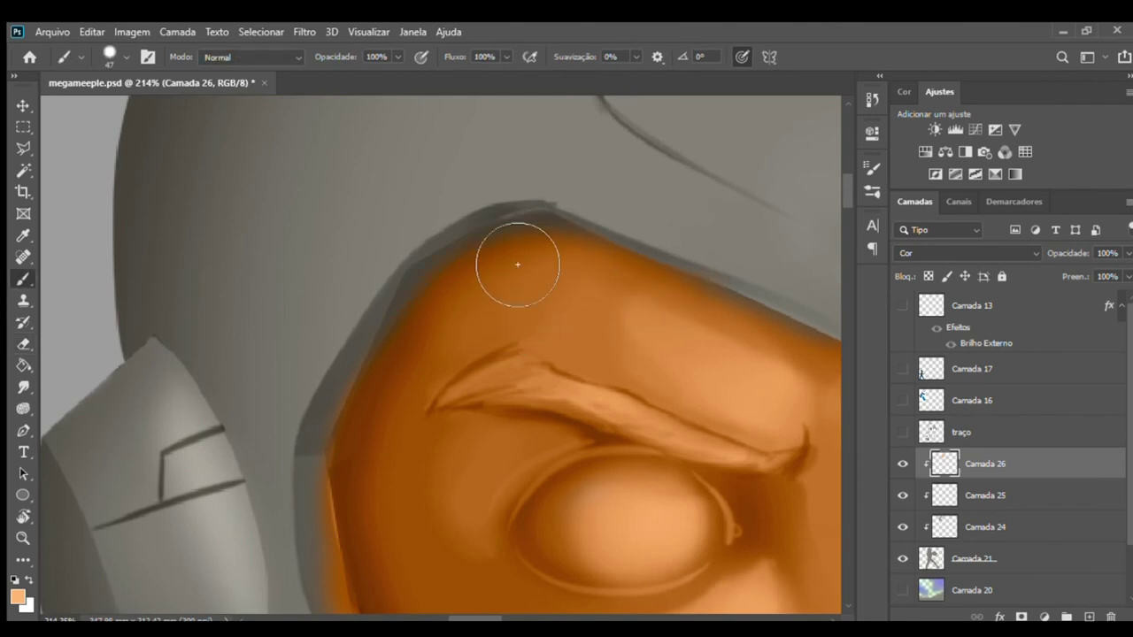
{"action": "left_click_drag", "start_coordinate": [564, 266], "coordinate": [552, 260]}
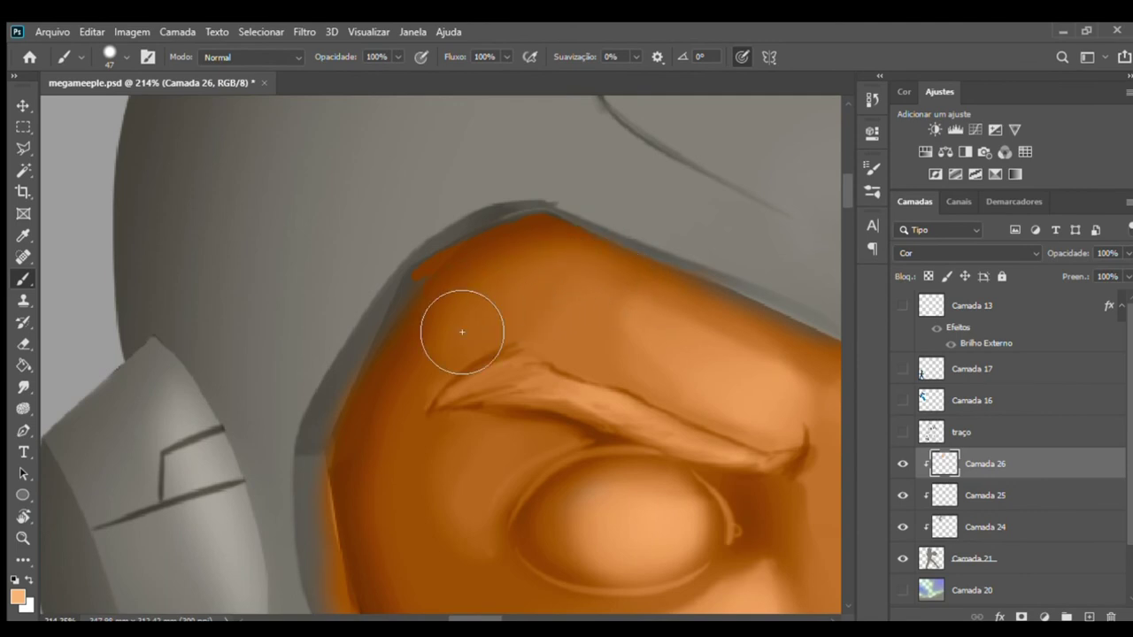
{"action": "mouse_move", "coordinate": [438, 349]}
{"action": "left_mouse_down"}
{"action": "mouse_move", "coordinate": [445, 314]}
{"action": "mouse_move", "coordinate": [404, 397]}
{"action": "mouse_move", "coordinate": [397, 513]}
{"action": "mouse_move", "coordinate": [390, 420]}
{"action": "left_mouse_up"}
{"action": "key", "text": "e"}
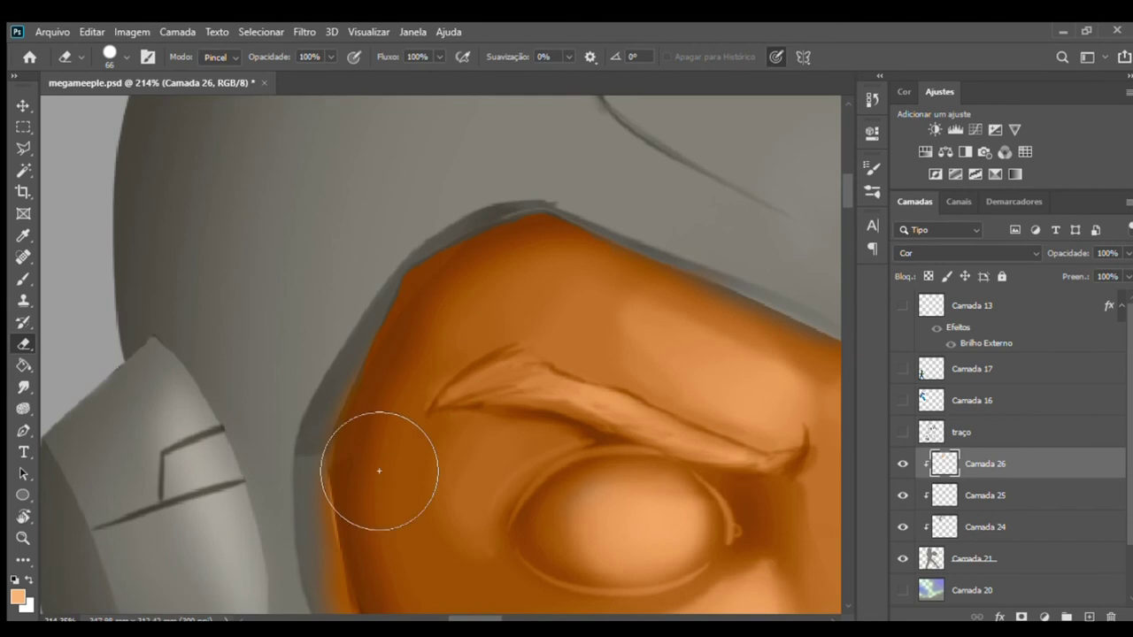
{"action": "mouse_move", "coordinate": [337, 484]}
{"action": "left_mouse_down"}
{"action": "mouse_move", "coordinate": [355, 320]}
{"action": "mouse_move", "coordinate": [404, 481]}
{"action": "left_mouse_up"}
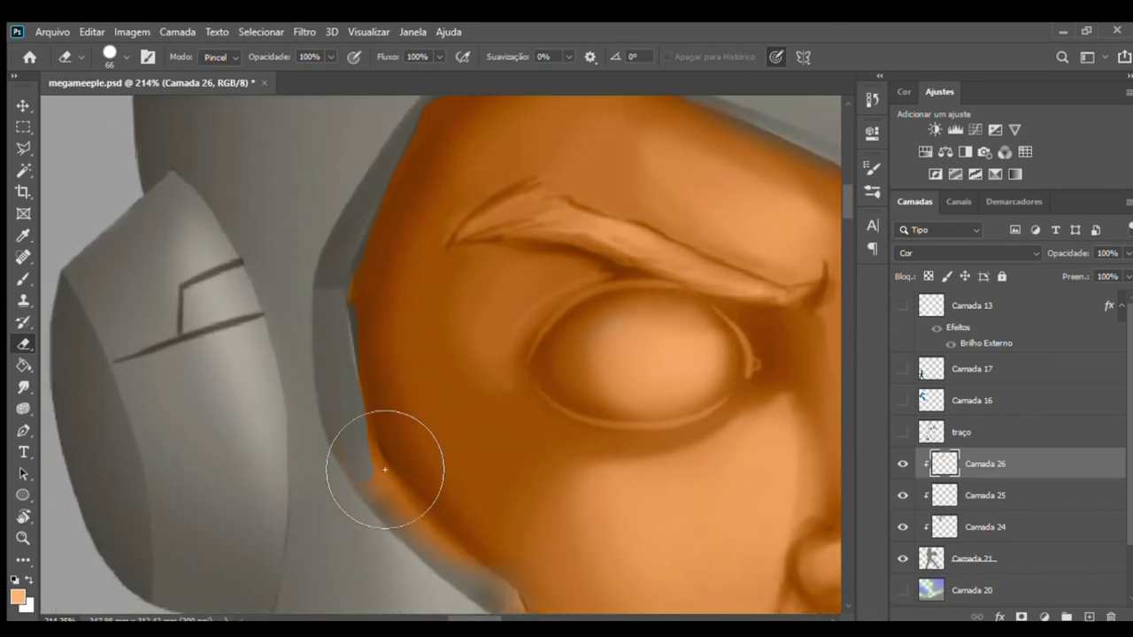
{"action": "key", "text": "b"}
{"action": "left_click_drag", "start_coordinate": [390, 352], "coordinate": [398, 292]}
- Erase orange overflow on the left cheek and the grey fringe along the jaw
{"action": "key", "text": "e"}
{"action": "scroll", "coordinate": [402, 334], "scroll_direction": "right", "scroll_amount": 2}
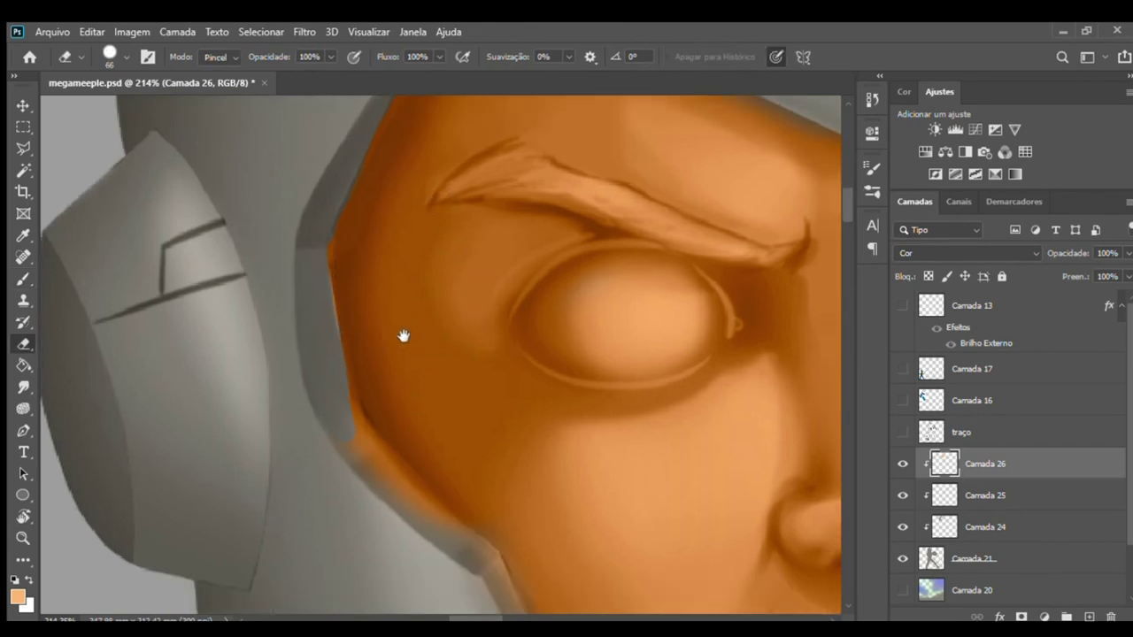
{"action": "scroll", "coordinate": [398, 372], "scroll_direction": "down", "scroll_amount": 4}
{"action": "left_click_drag", "start_coordinate": [370, 421], "coordinate": [376, 405]}
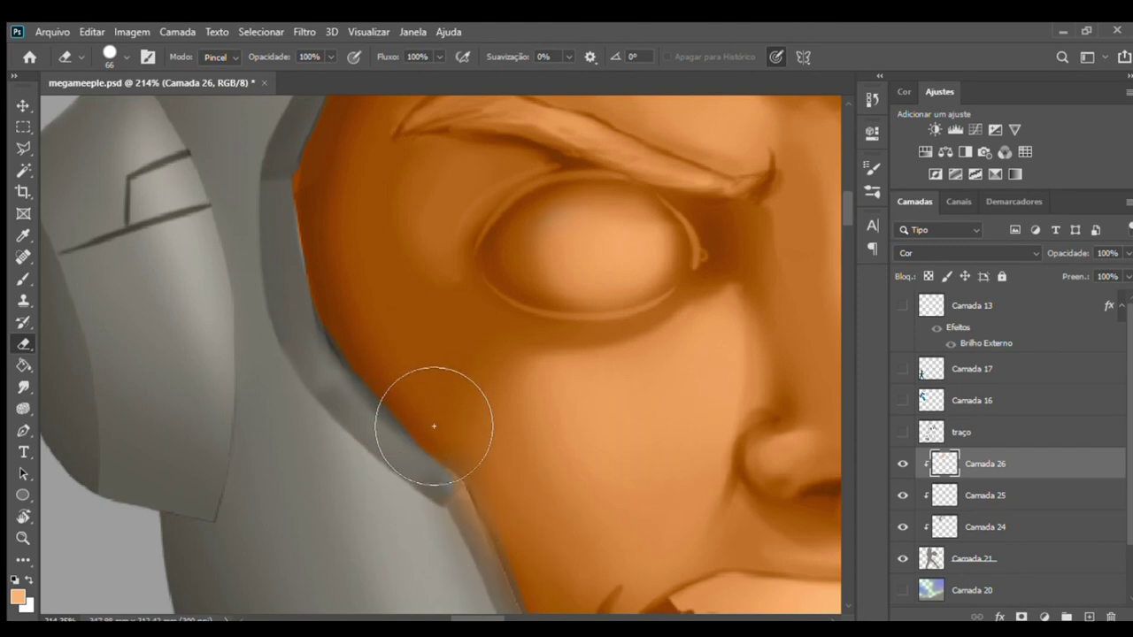
{"action": "key", "text": "b"}
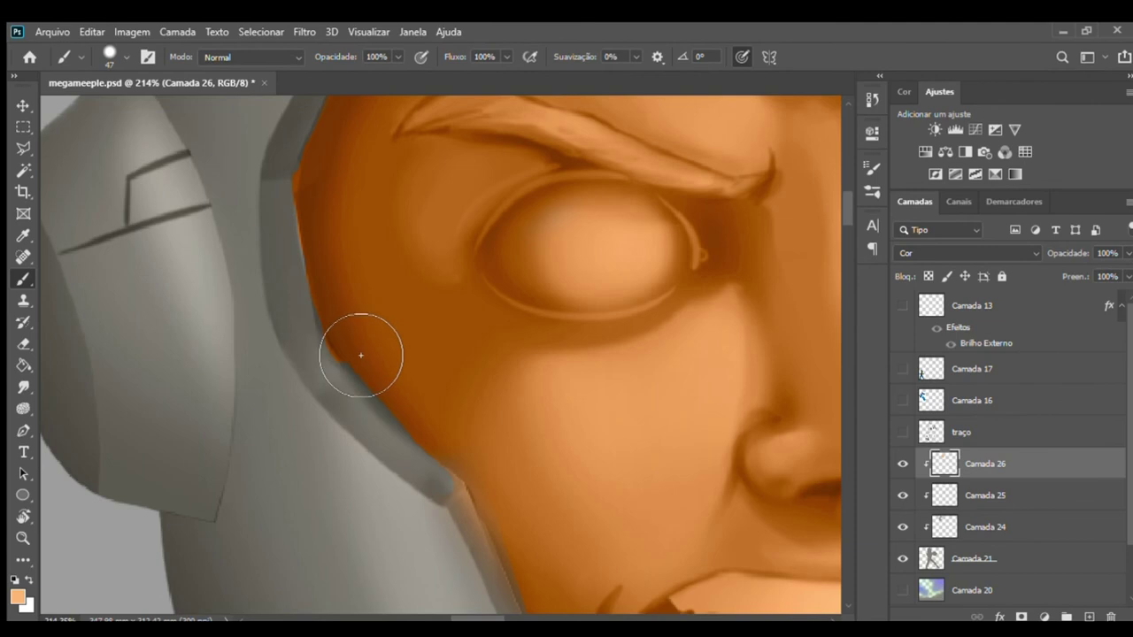
{"action": "mouse_move", "coordinate": [415, 432]}
{"action": "left_mouse_down"}
{"action": "mouse_move", "coordinate": [399, 374]}
{"action": "mouse_move", "coordinate": [417, 309]}
{"action": "left_mouse_up"}
{"action": "key", "text": "e"}
{"action": "left_click_drag", "start_coordinate": [432, 425], "coordinate": [485, 574]}
- Check the face zoomed out and undo a stray erase near the eye
{"action": "key", "text": "z"}
{"action": "mouse_move", "coordinate": [472, 443]}
{"action": "left_mouse_down"}
{"action": "mouse_move", "coordinate": [387, 435]}
{"action": "mouse_move", "coordinate": [413, 435]}
{"action": "left_mouse_up"}
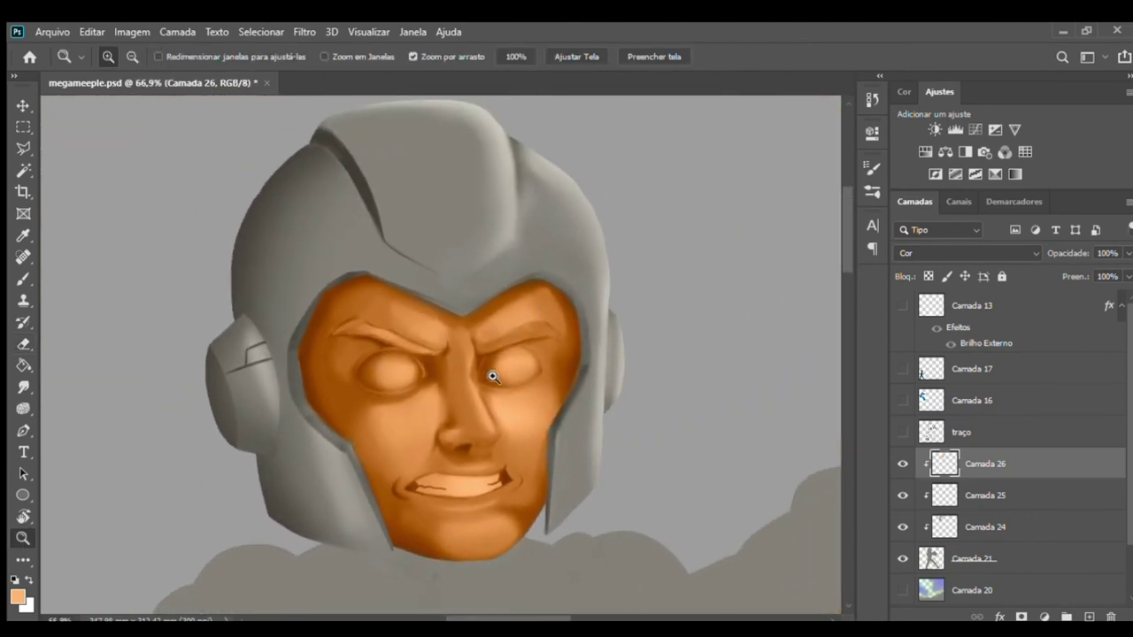
{"action": "left_click_drag", "start_coordinate": [423, 375], "coordinate": [504, 366]}
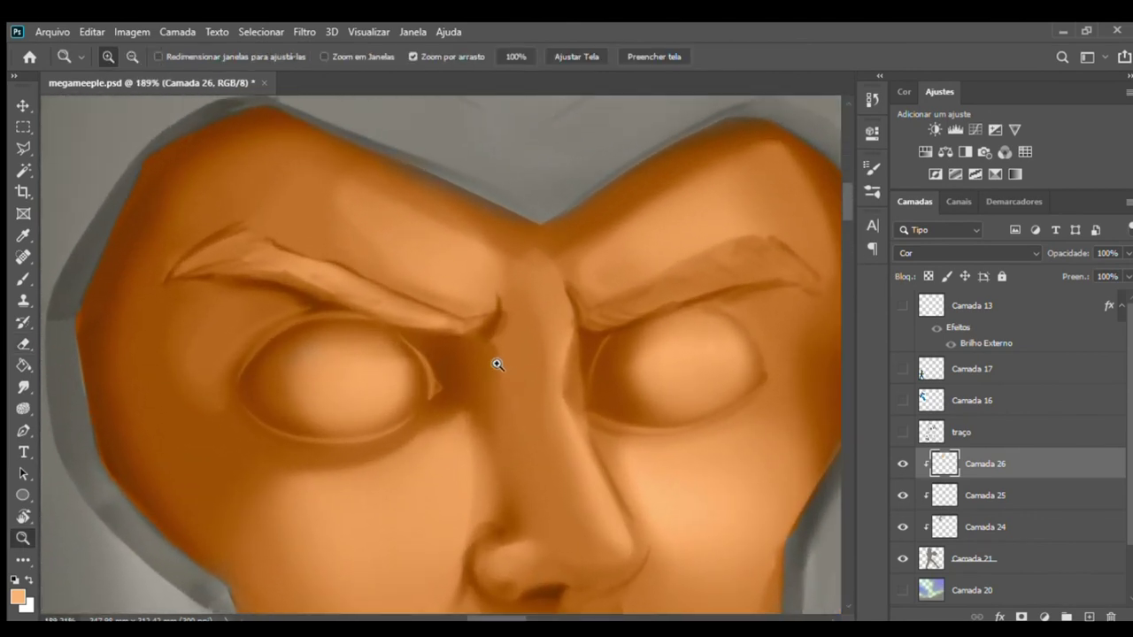
{"action": "key", "text": "e"}
{"action": "mouse_move", "coordinate": [307, 428]}
{"action": "left_mouse_down"}
{"action": "mouse_move", "coordinate": [291, 417]}
{"action": "mouse_move", "coordinate": [316, 392]}
{"action": "mouse_move", "coordinate": [351, 385]}
{"action": "left_mouse_up"}
{"action": "key", "text": "ctrl+z"}
{"action": "scroll", "coordinate": [375, 346], "scroll_direction": "down", "scroll_amount": 2}
{"action": "scroll", "coordinate": [451, 309], "scroll_direction": "down", "scroll_amount": 5}
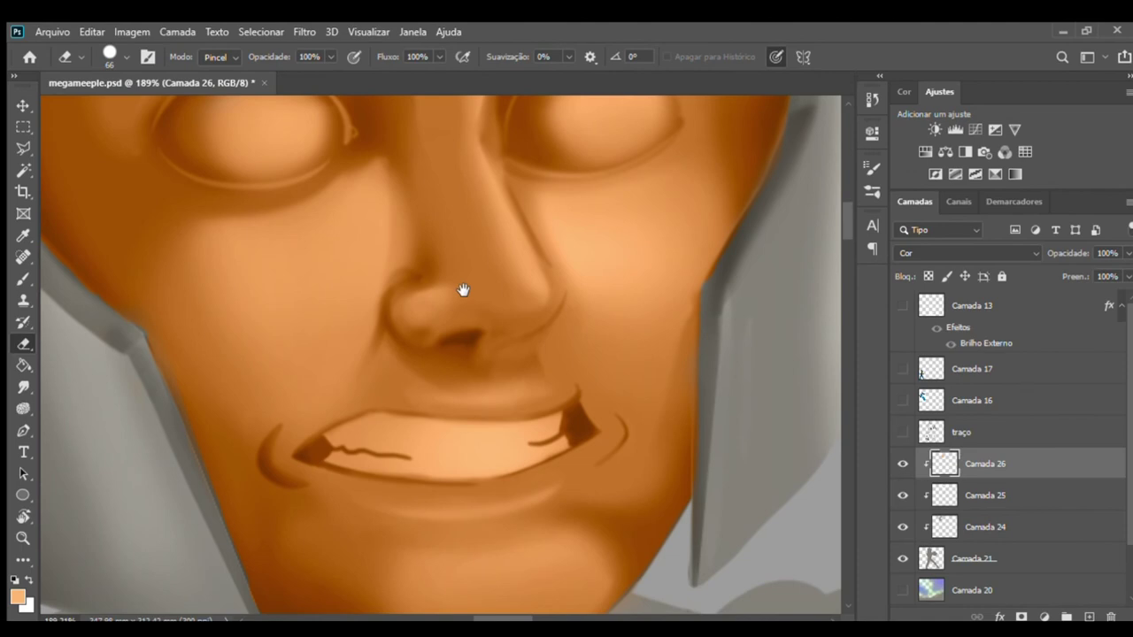
- Add a new layer, Camada 27, clipped above Camada 26
{"action": "key", "text": "z"}
{"action": "left_click_drag", "start_coordinate": [477, 440], "coordinate": [431, 435]}
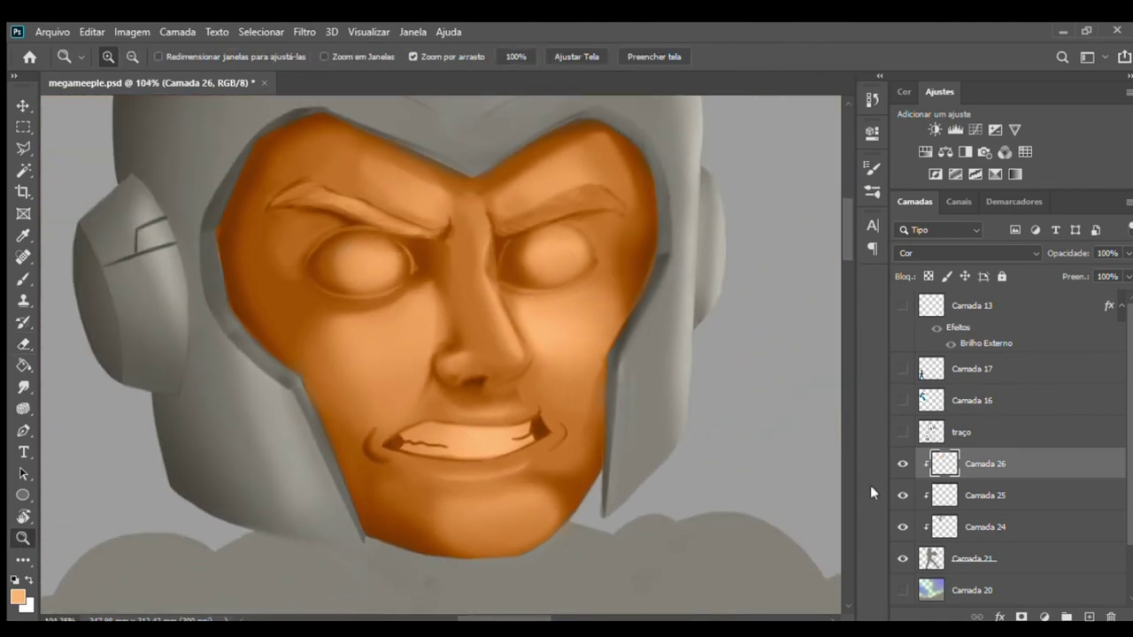
{"action": "left_click", "coordinate": [1091, 617]}
{"action": "left_click", "coordinate": [970, 479], "text": "alt"}
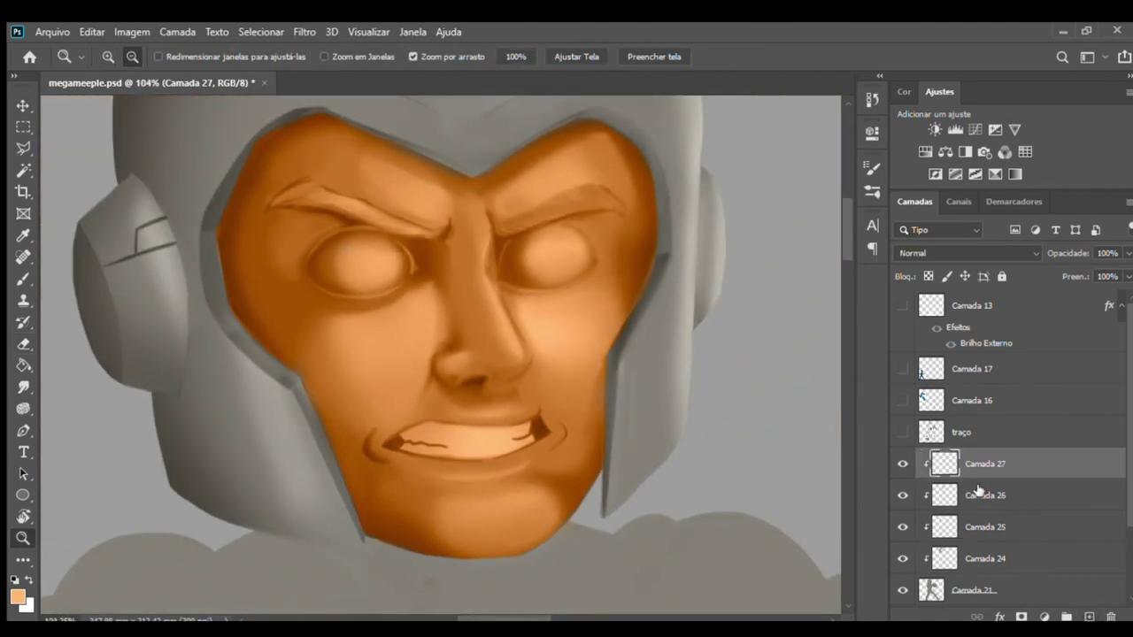
- Zoom in on the left eye with the Brush ready
{"action": "scroll", "coordinate": [962, 249], "scroll_direction": "down", "scroll_amount": 20}
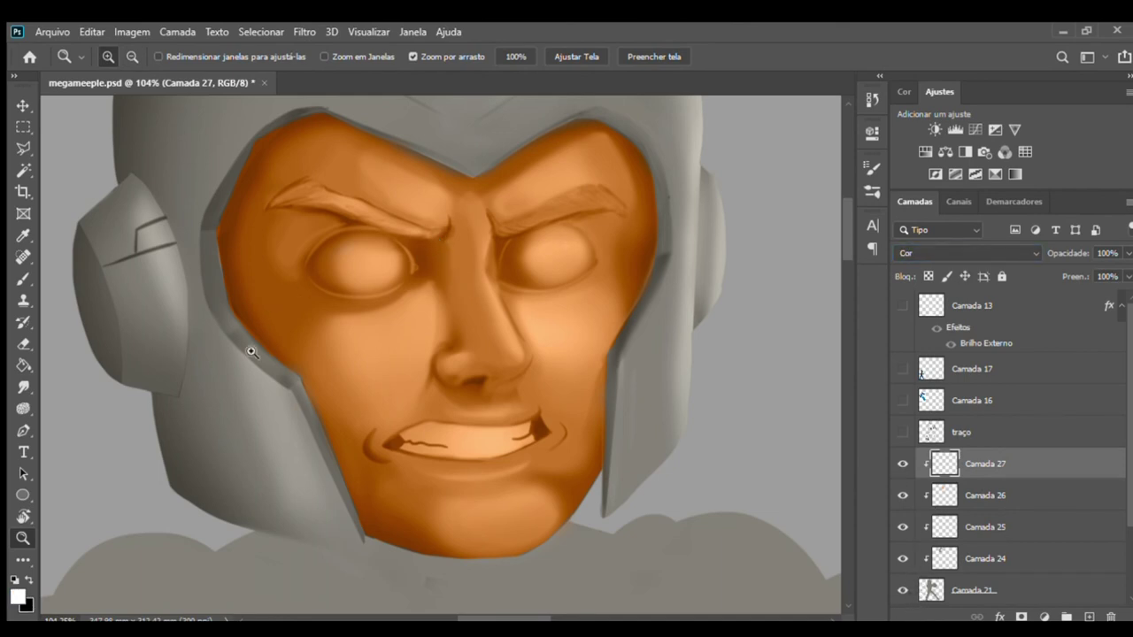
{"action": "key", "text": "b"}
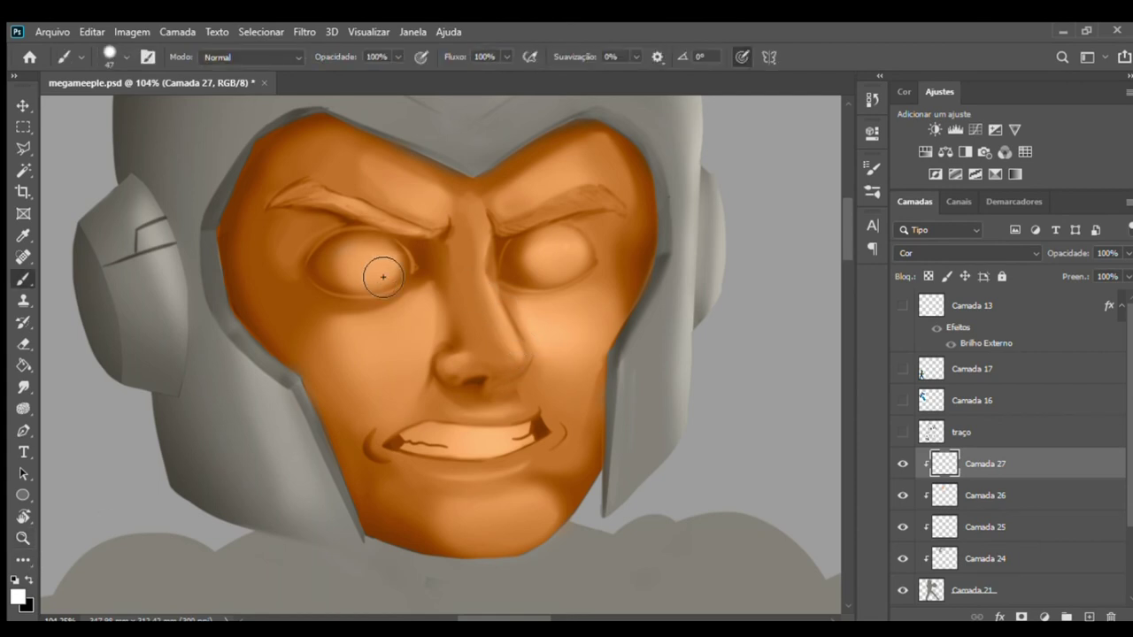
{"action": "key", "text": "z"}
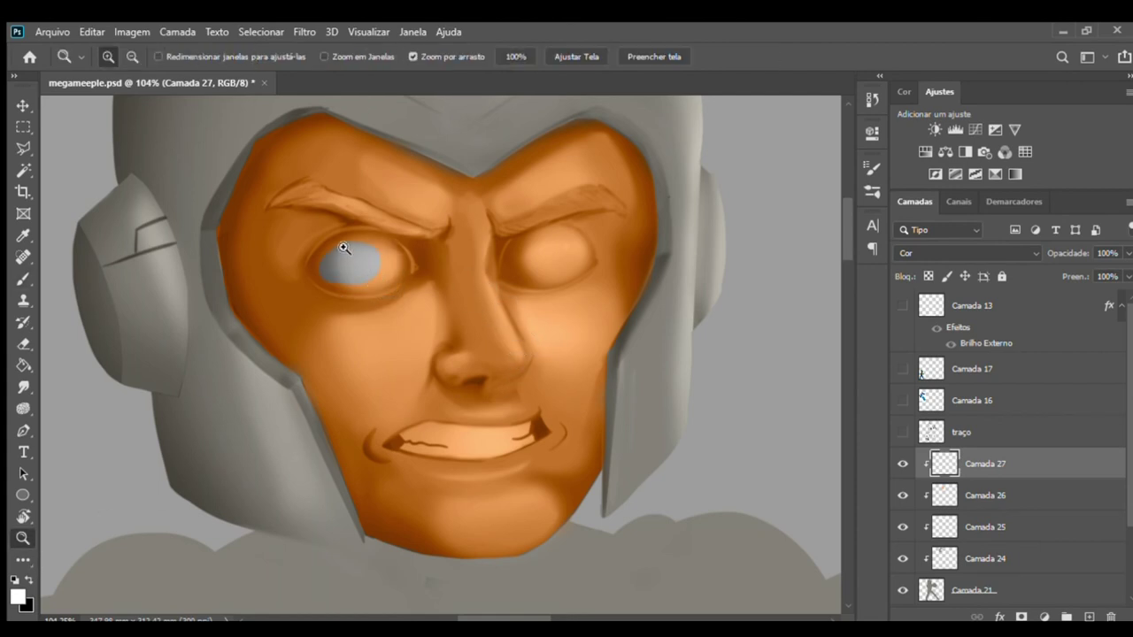
{"action": "left_click_drag", "start_coordinate": [337, 254], "coordinate": [410, 243]}
{"action": "key", "text": "b"}
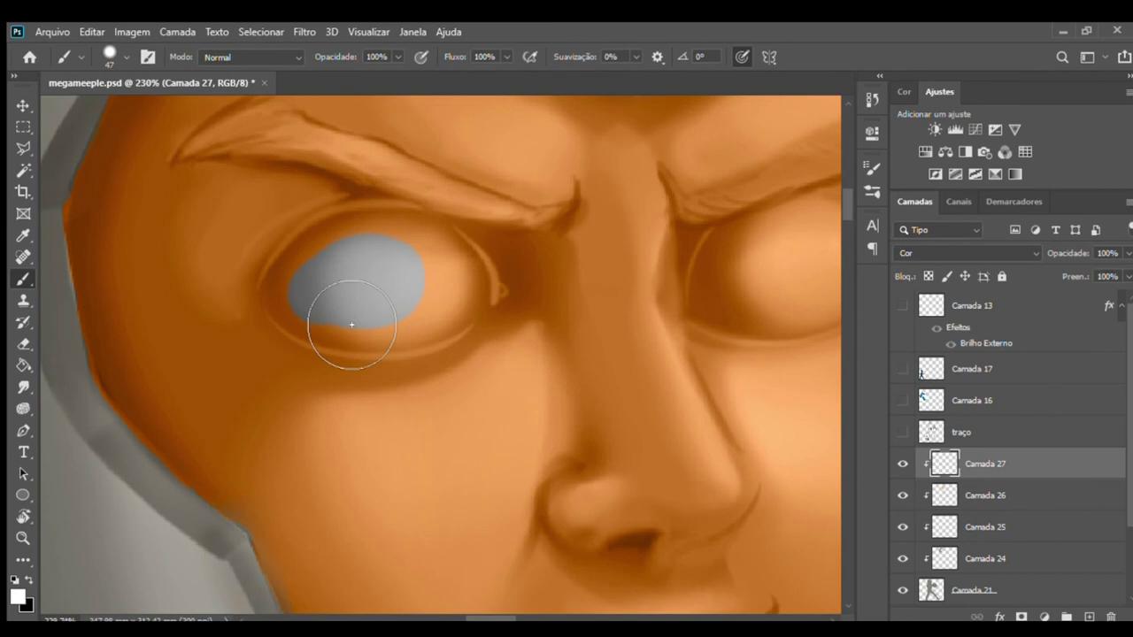
- Compare blend modes on Camada 27 and settle on Cor (Color)
{"action": "scroll", "coordinate": [920, 254], "scroll_direction": "up", "scroll_amount": 10}
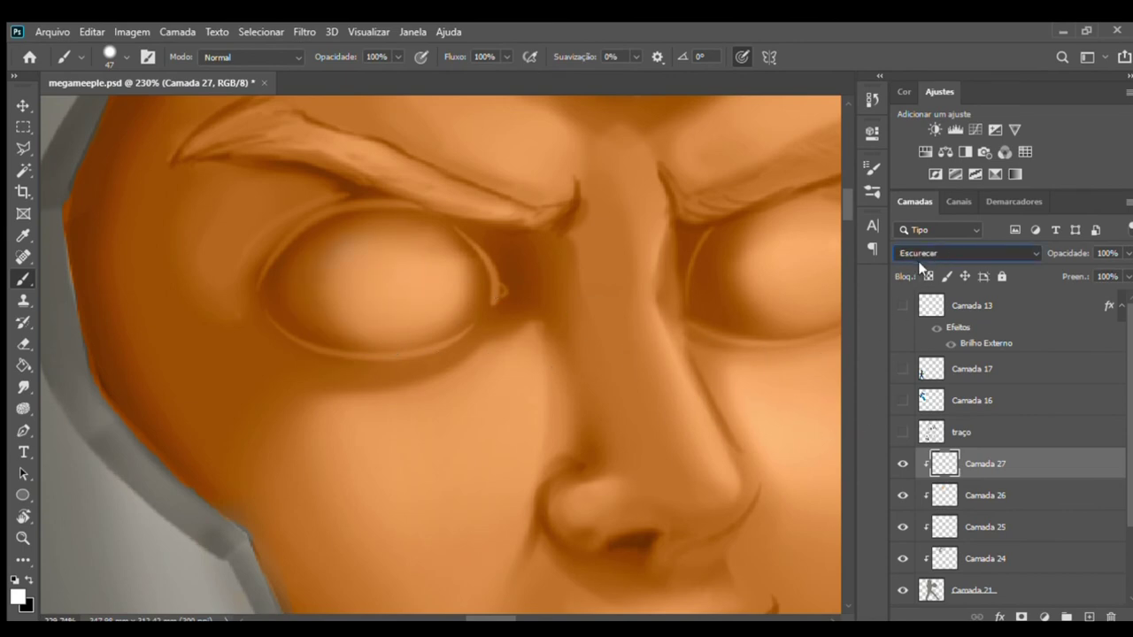
{"action": "scroll", "coordinate": [909, 261], "scroll_direction": "down", "scroll_amount": 1}
{"action": "scroll", "coordinate": [908, 261], "scroll_direction": "down", "scroll_amount": 1}
{"action": "scroll", "coordinate": [909, 261], "scroll_direction": "down", "scroll_amount": 2}
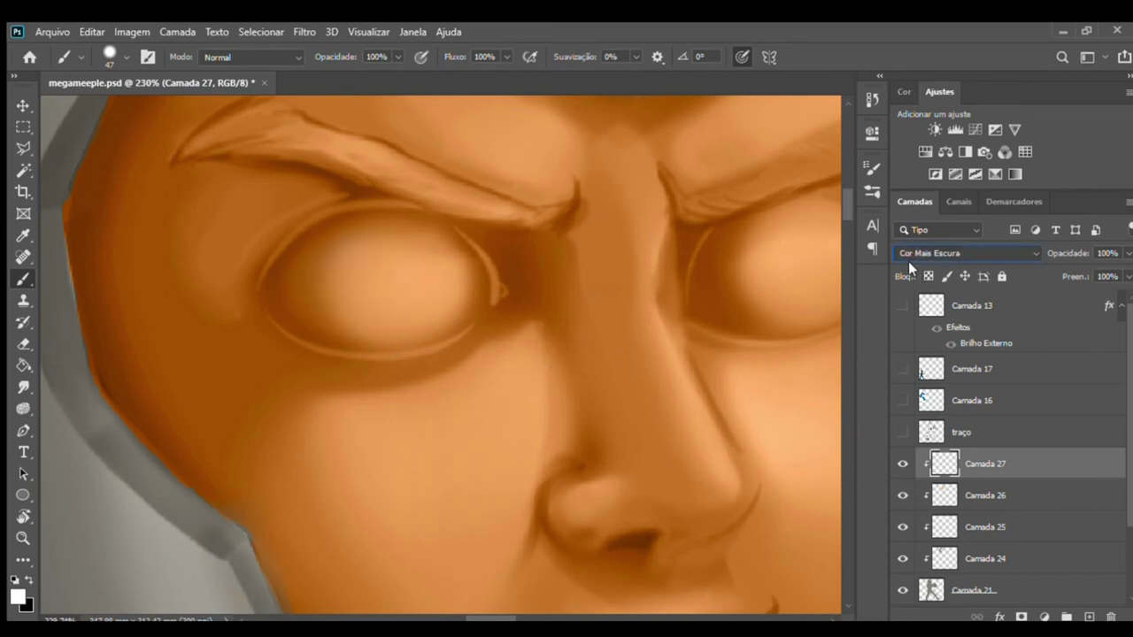
{"action": "scroll", "coordinate": [909, 261], "scroll_direction": "down", "scroll_amount": 1}
{"action": "scroll", "coordinate": [909, 262], "scroll_direction": "down", "scroll_amount": 2}
{"action": "scroll", "coordinate": [908, 262], "scroll_direction": "down", "scroll_amount": 1}
{"action": "scroll", "coordinate": [908, 261], "scroll_direction": "down", "scroll_amount": 1}
{"action": "scroll", "coordinate": [908, 261], "scroll_direction": "down", "scroll_amount": 1}
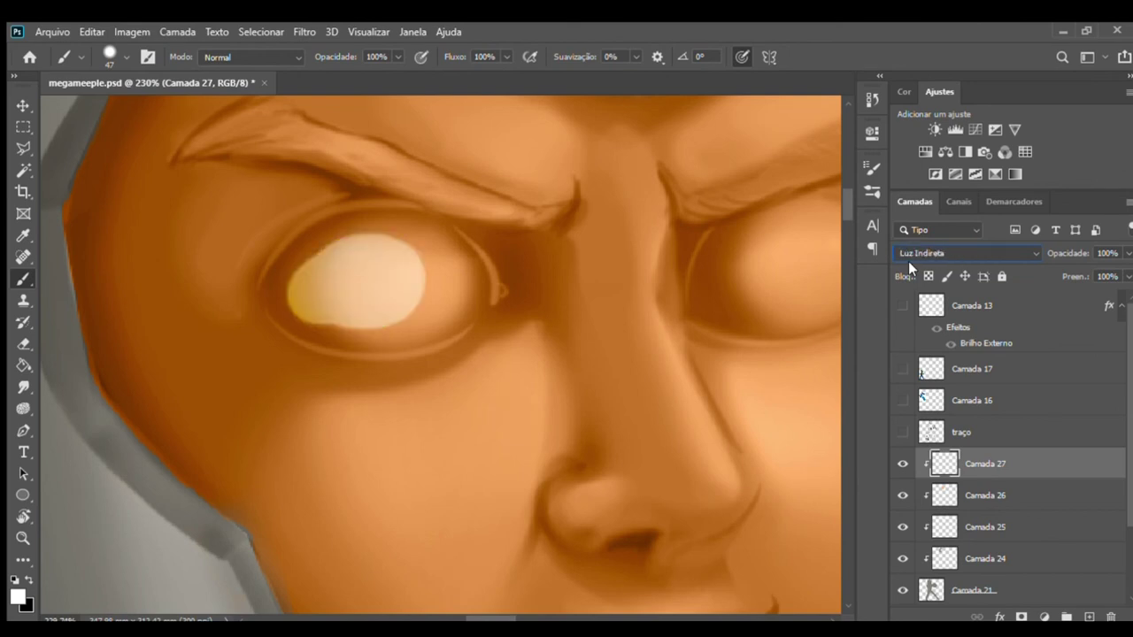
{"action": "scroll", "coordinate": [909, 261], "scroll_direction": "down", "scroll_amount": 1}
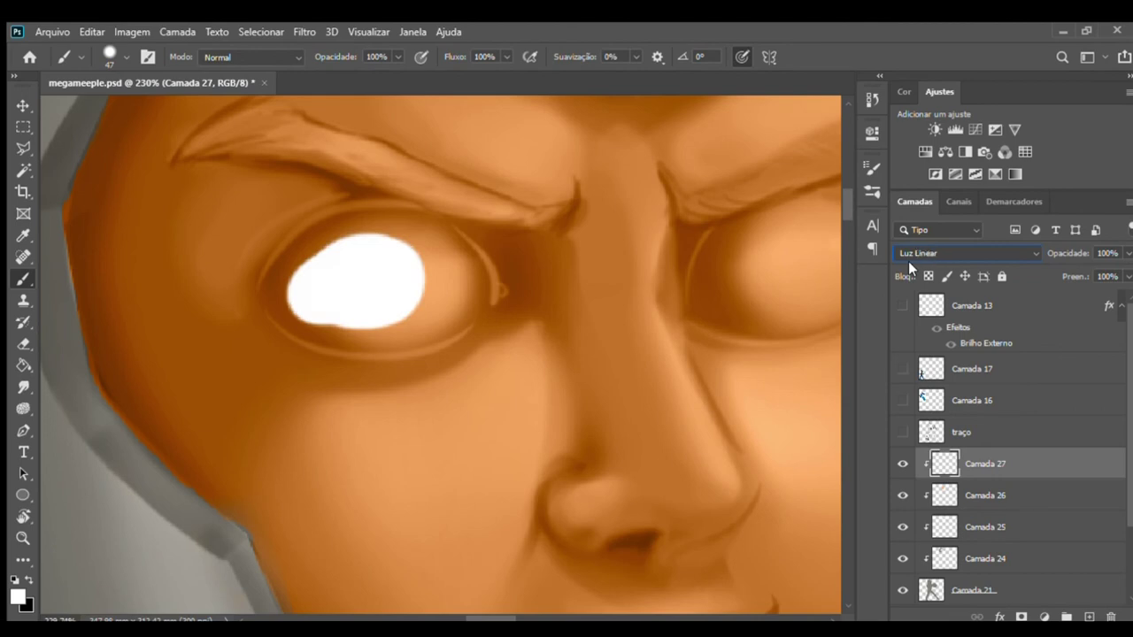
{"action": "scroll", "coordinate": [908, 262], "scroll_direction": "down", "scroll_amount": 2}
{"action": "scroll", "coordinate": [908, 261], "scroll_direction": "down", "scroll_amount": 1}
{"action": "scroll", "coordinate": [909, 266], "scroll_direction": "down", "scroll_amount": 1}
{"action": "scroll", "coordinate": [908, 261], "scroll_direction": "down", "scroll_amount": 2}
{"action": "scroll", "coordinate": [908, 261], "scroll_direction": "up", "scroll_amount": 1}
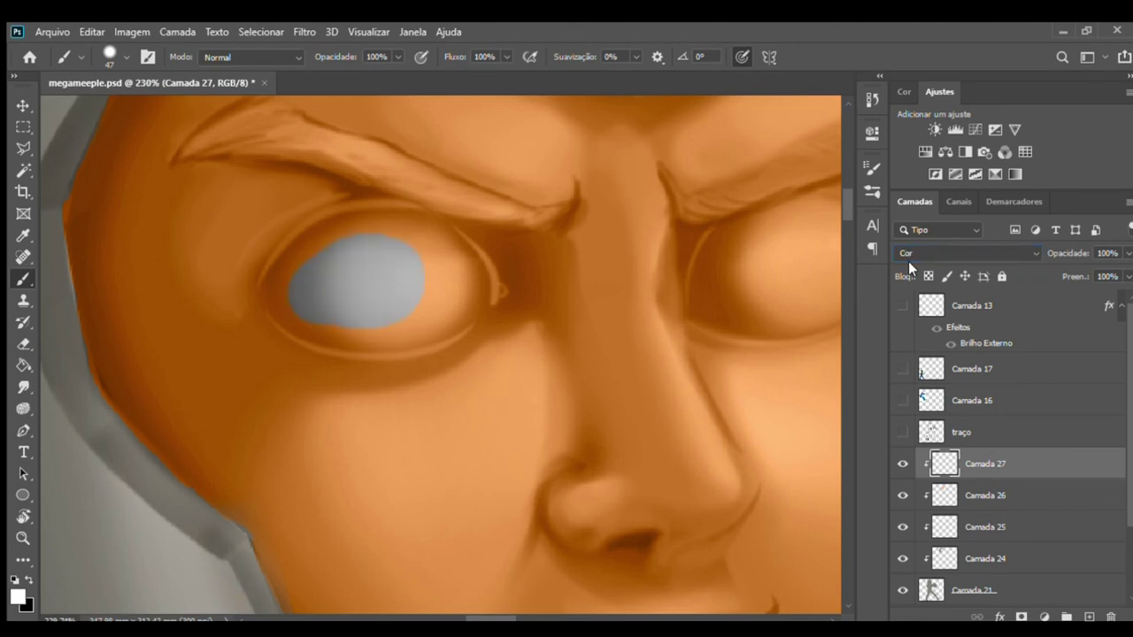
- Paint the left eye grey, then erase spill at its top edge with the Eraser at 58%
{"action": "key", "text": "z"}
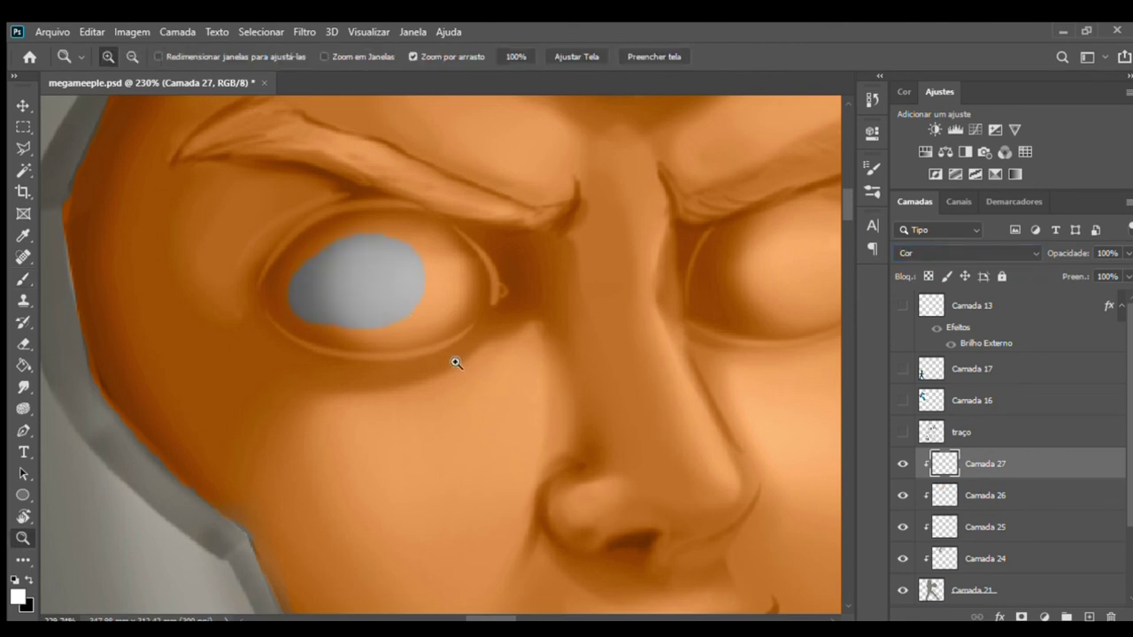
{"action": "key", "text": "b"}
{"action": "mouse_move", "coordinate": [324, 329]}
{"action": "left_mouse_down"}
{"action": "mouse_move", "coordinate": [322, 303]}
{"action": "mouse_move", "coordinate": [353, 286]}
{"action": "mouse_move", "coordinate": [481, 253]}
{"action": "left_mouse_up"}
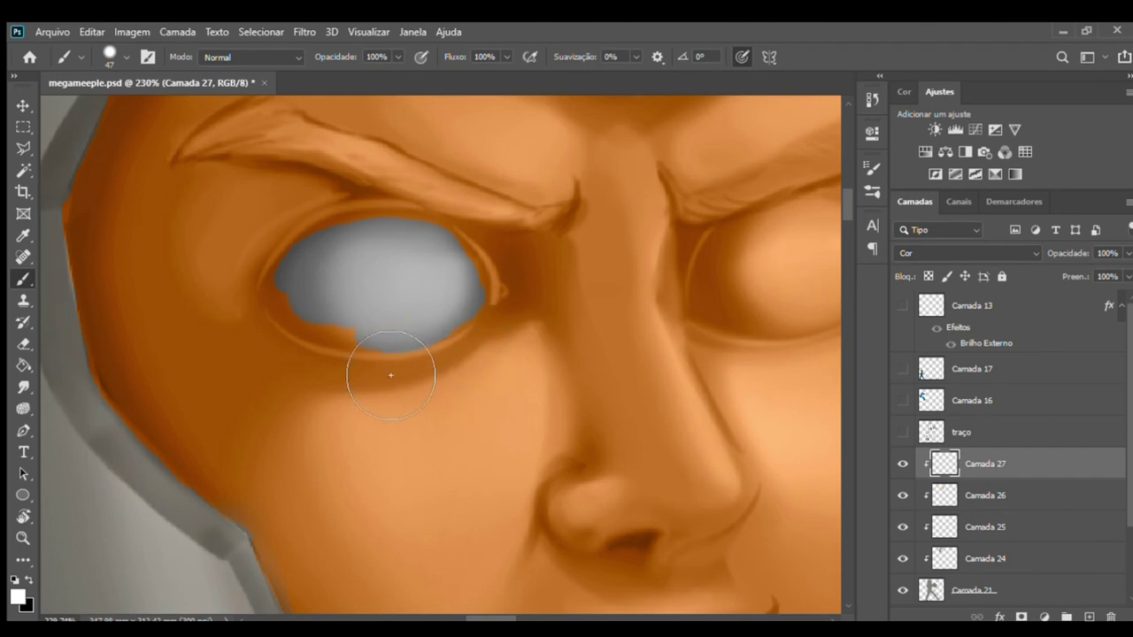
{"action": "mouse_move", "coordinate": [358, 361]}
{"action": "left_mouse_down"}
{"action": "mouse_move", "coordinate": [328, 342]}
{"action": "mouse_move", "coordinate": [327, 323]}
{"action": "left_mouse_up"}
{"action": "key", "text": "e"}
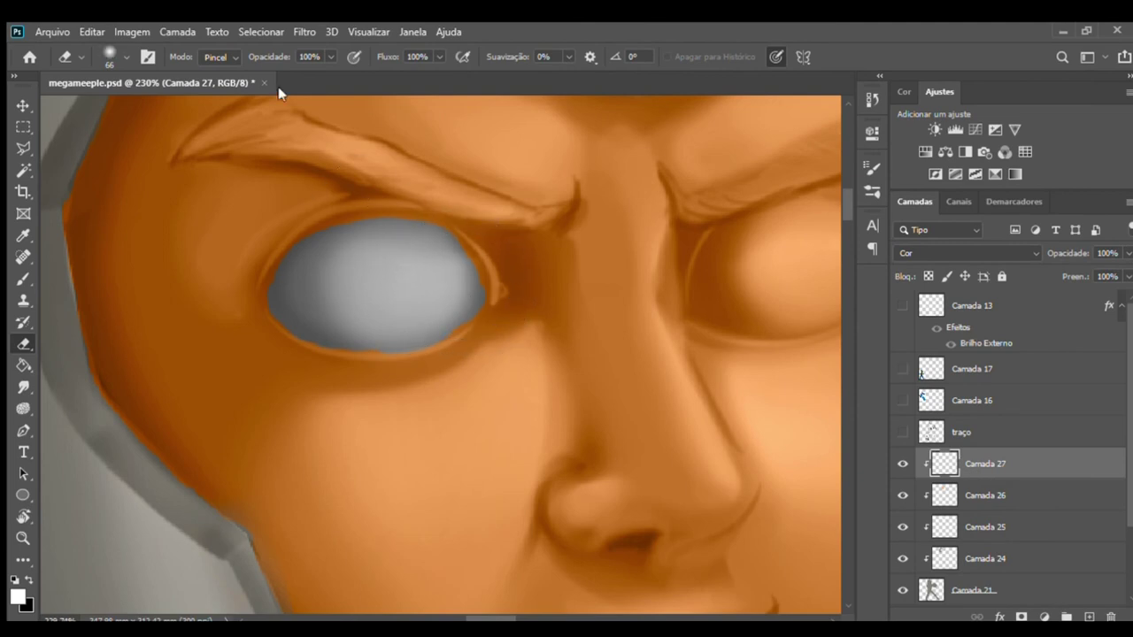
{"action": "left_click_drag", "start_coordinate": [249, 58], "coordinate": [247, 57]}
{"action": "left_click_drag", "start_coordinate": [328, 265], "coordinate": [455, 240]}
- Zoom out to both eyes and paint the right eye and teeth grey
{"action": "key", "text": "z"}
{"action": "left_click", "coordinate": [381, 368], "text": "alt"}
{"action": "left_click", "coordinate": [318, 329], "text": "alt"}
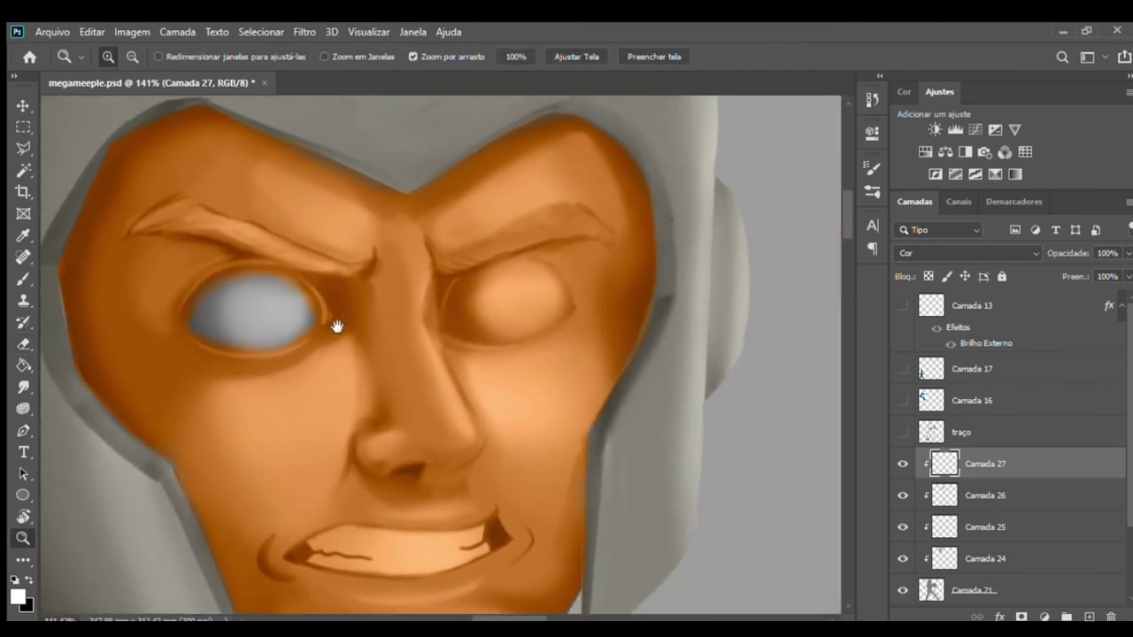
{"action": "key", "text": "b"}
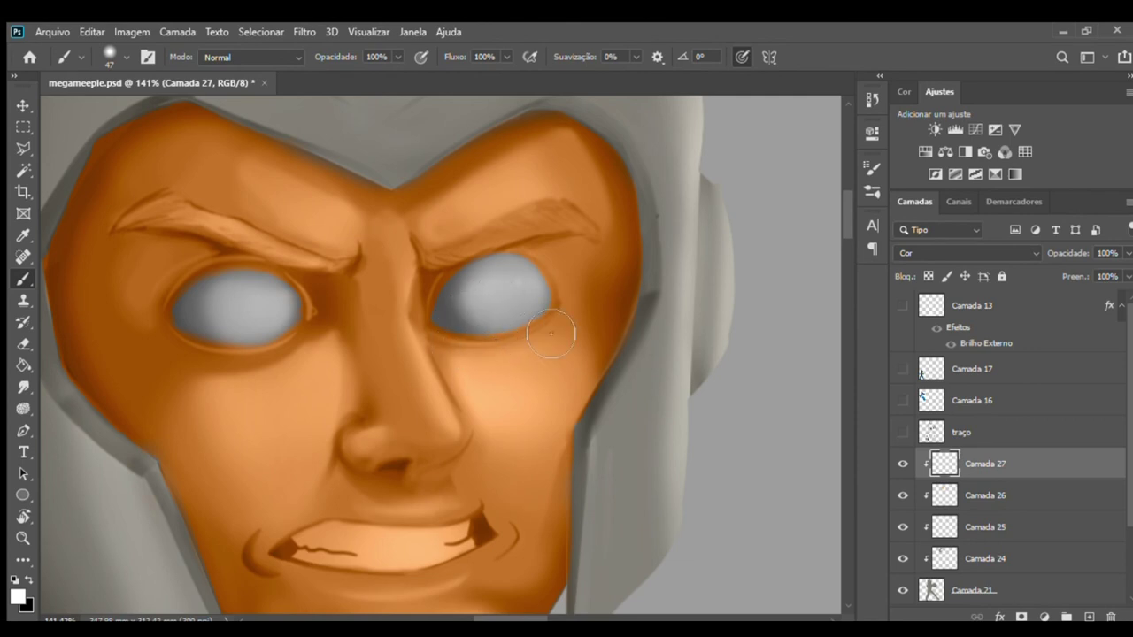
{"action": "key", "text": "e"}
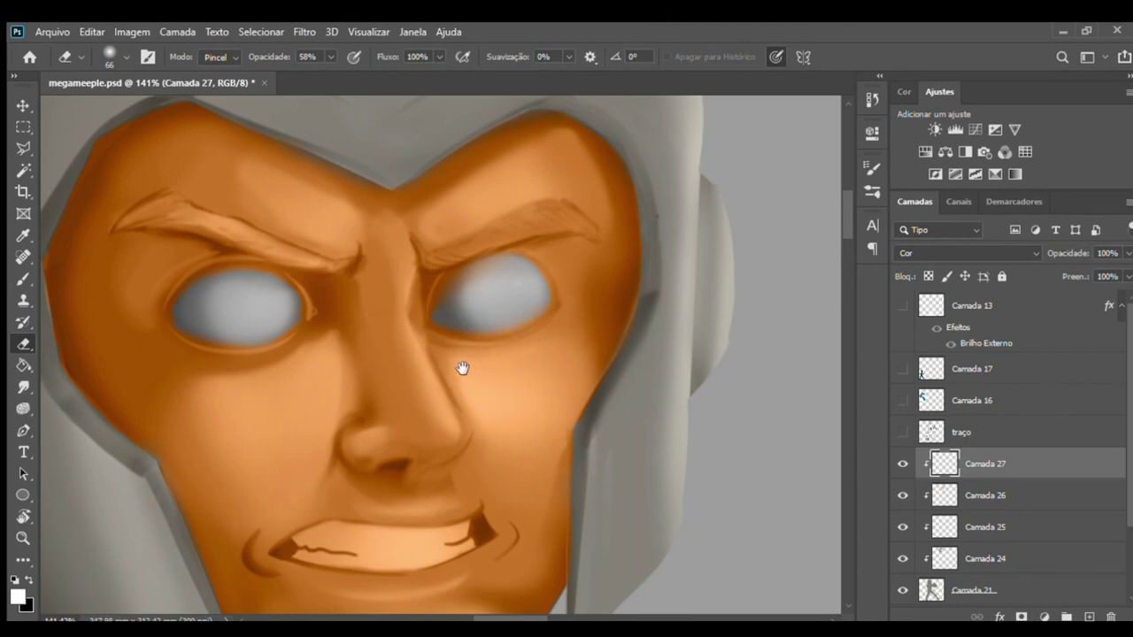
{"action": "left_click_drag", "start_coordinate": [462, 368], "coordinate": [498, 235]}
{"action": "key", "text": "b"}
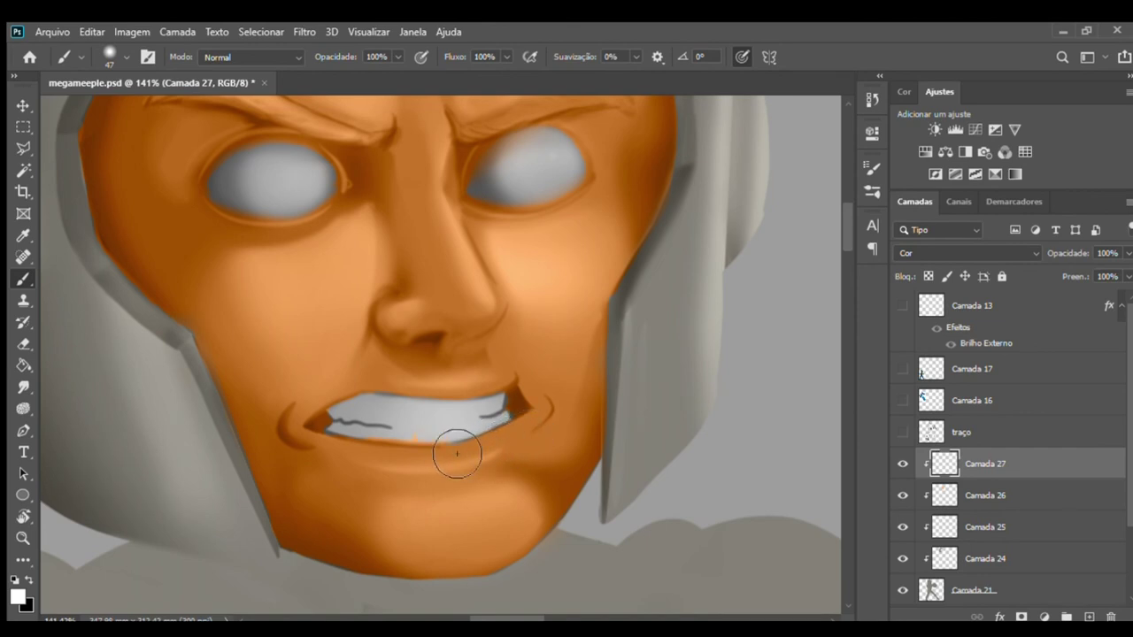
- Zoom in on the teeth and paint grey over the orange streak on them
{"action": "key", "text": "z"}
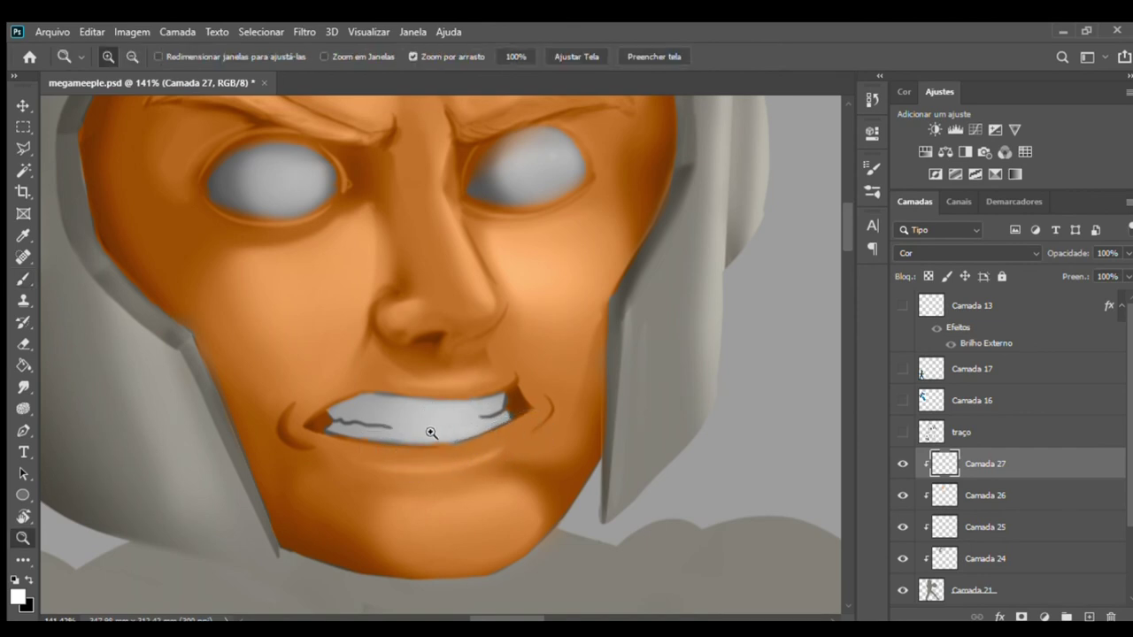
{"action": "left_click_drag", "start_coordinate": [431, 434], "coordinate": [488, 417]}
{"action": "key", "text": "e"}
{"action": "left_click_drag", "start_coordinate": [376, 418], "coordinate": [409, 406]}
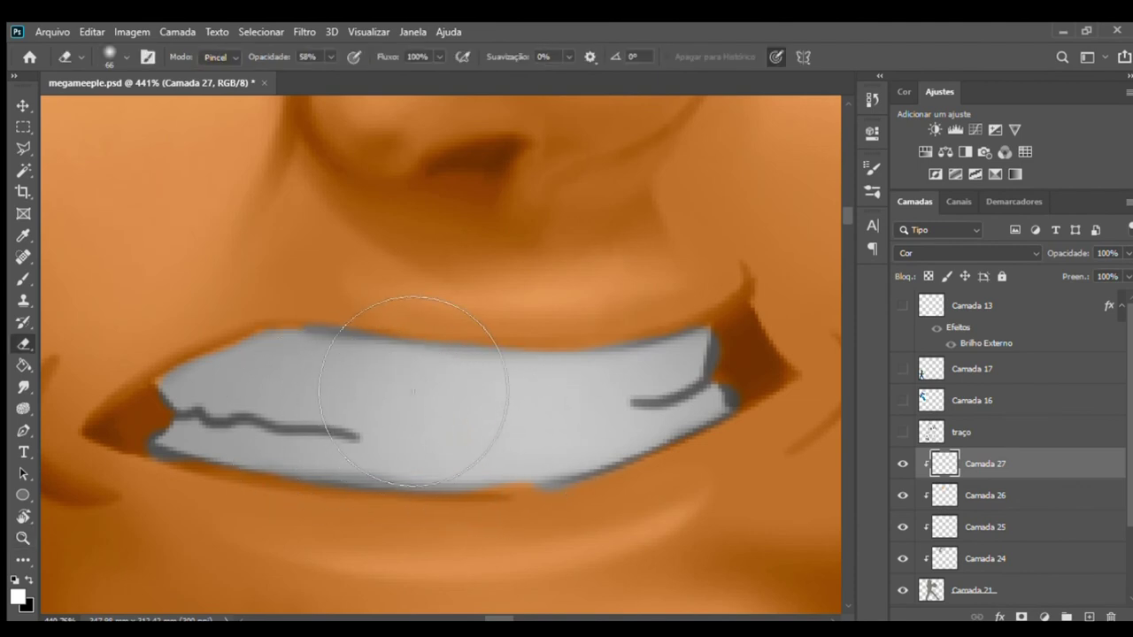
{"action": "key", "text": "ctrl+z"}
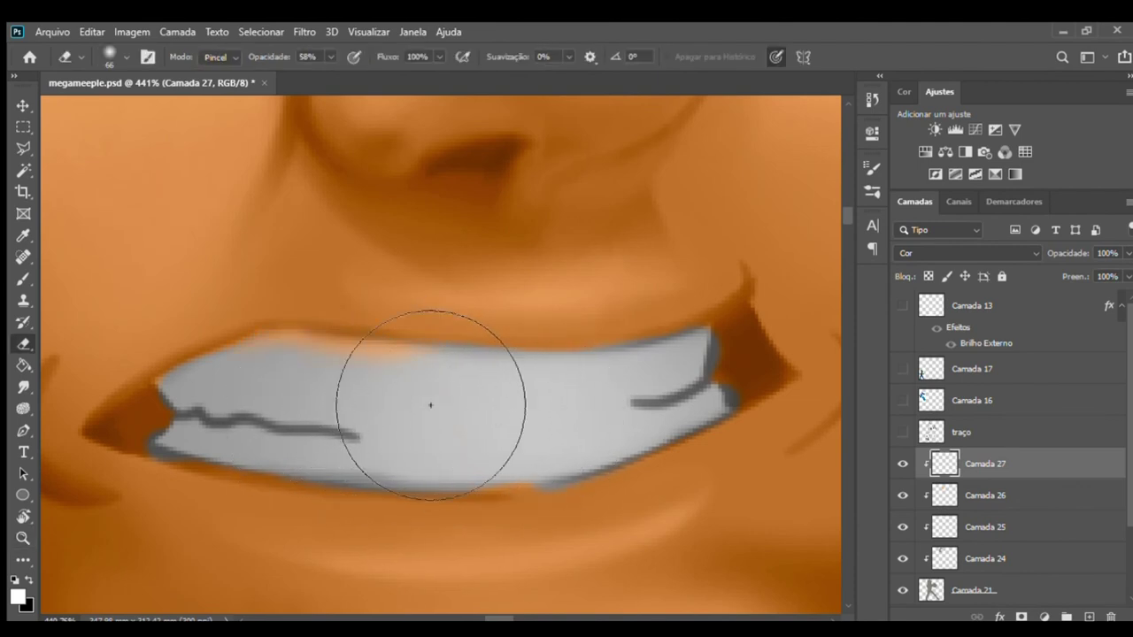
{"action": "key", "text": "b"}
{"action": "key", "text": "ctrl+shift+z"}
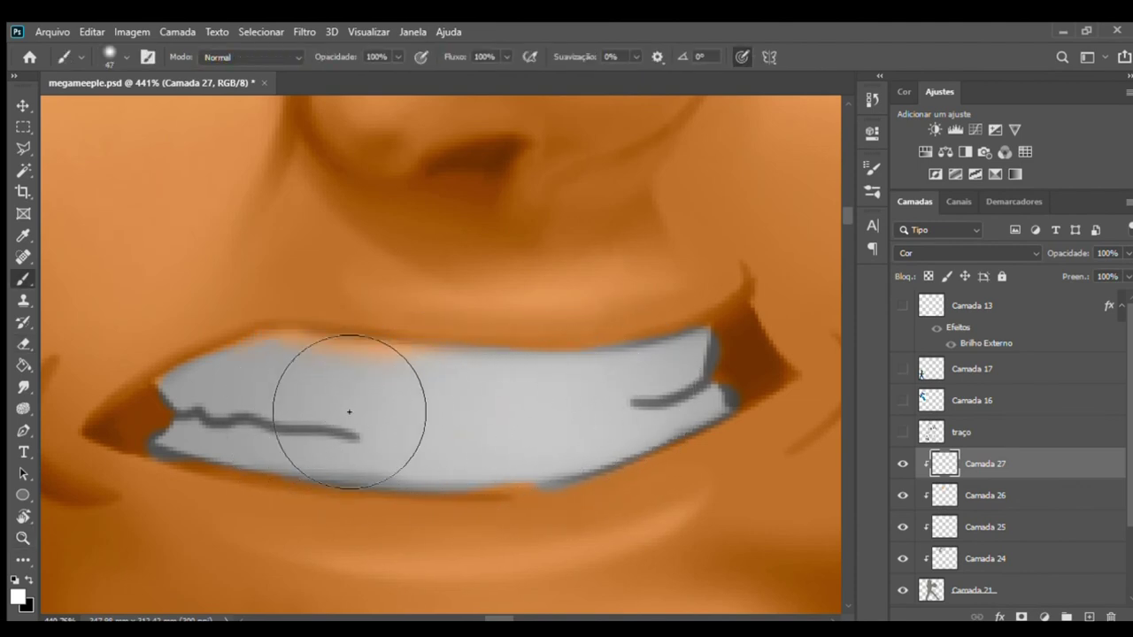
{"action": "key", "text": "ctrl+z"}
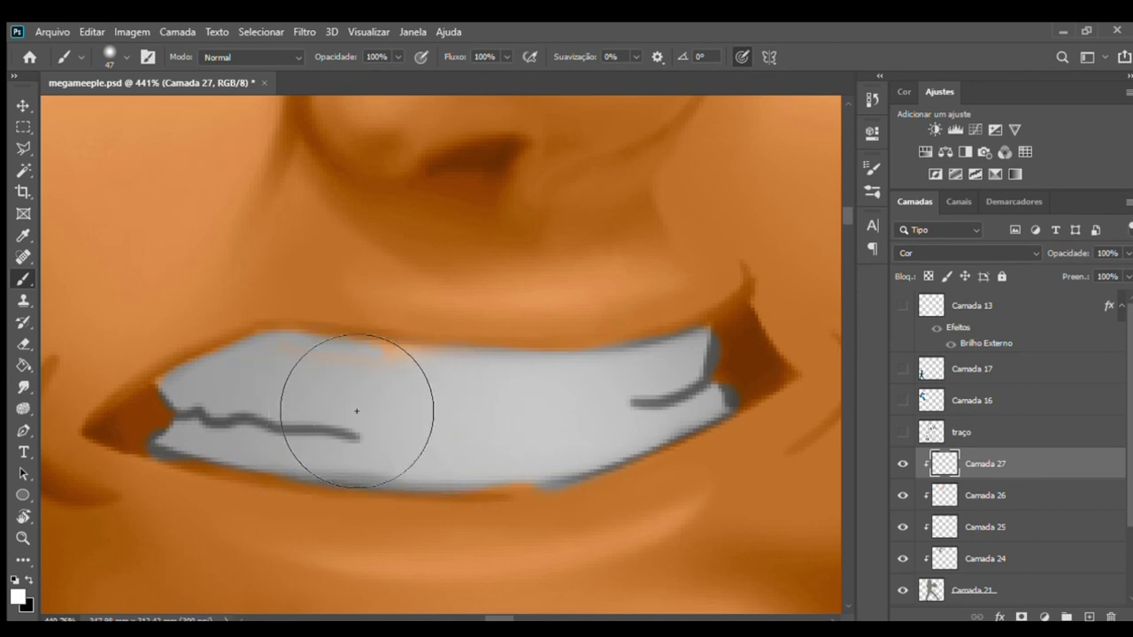
{"action": "mouse_move", "coordinate": [452, 444]}
{"action": "left_mouse_down"}
{"action": "mouse_move", "coordinate": [253, 442]}
{"action": "mouse_move", "coordinate": [240, 455]}
{"action": "mouse_move", "coordinate": [254, 442]}
{"action": "mouse_move", "coordinate": [419, 440]}
{"action": "left_mouse_up"}
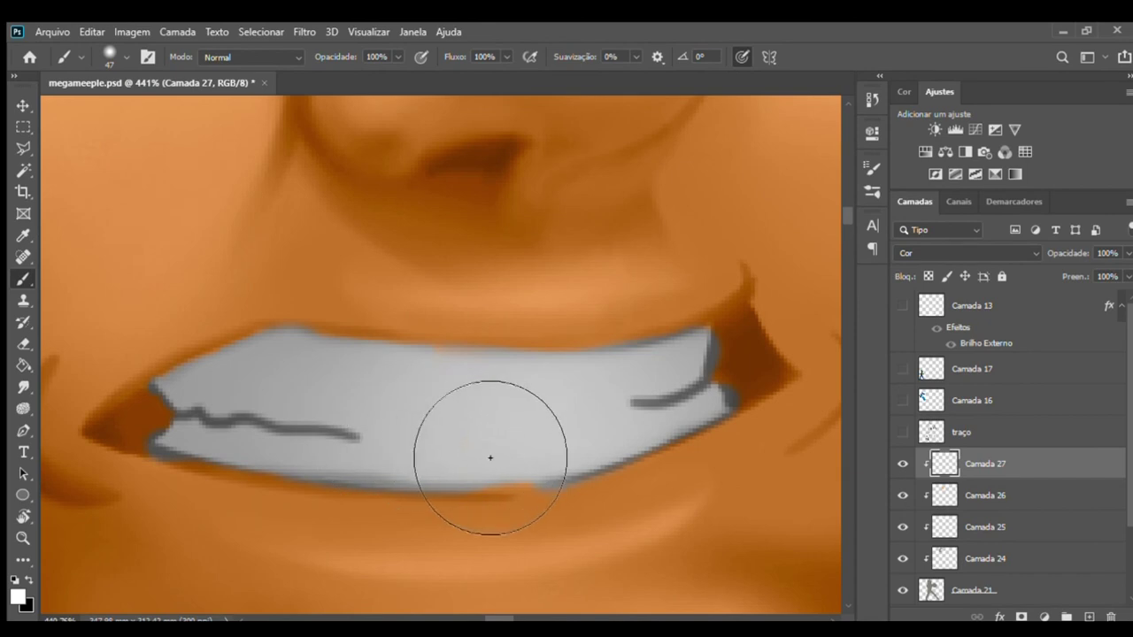
- Erase the stray spot along the teeth's lower edge
{"action": "key", "text": "e"}
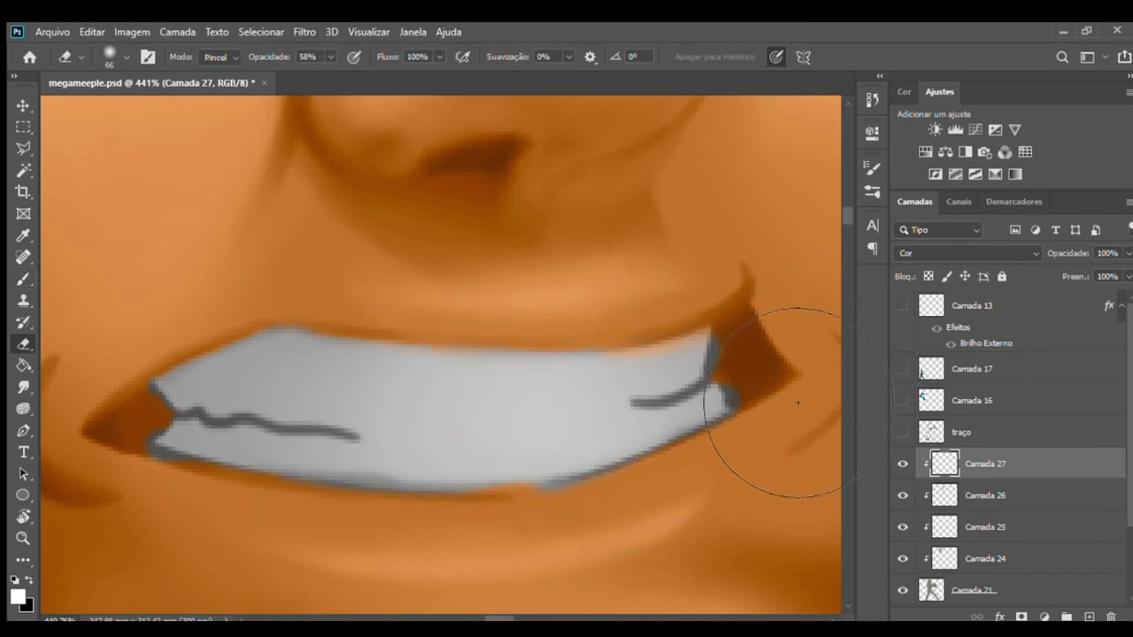
{"action": "key", "text": "b"}
{"action": "key", "text": "b"}
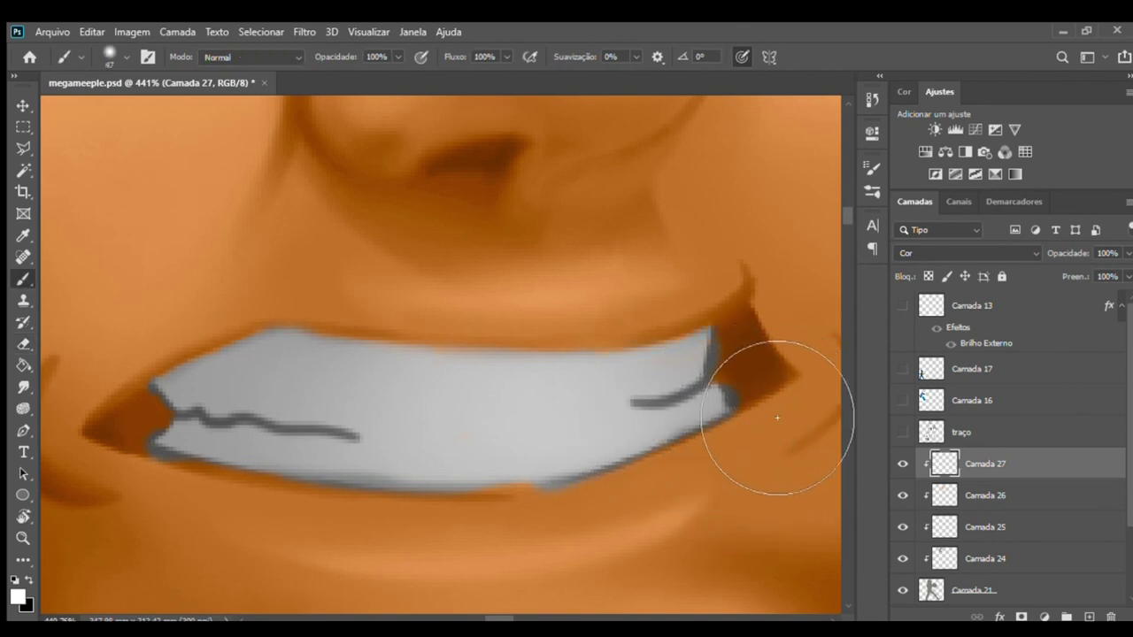
{"action": "scroll", "coordinate": [717, 385], "scroll_direction": "down", "scroll_amount": 2}
{"action": "scroll", "coordinate": [718, 385], "scroll_direction": "left", "scroll_amount": 1}
{"action": "key", "text": "e"}
{"action": "left_click_drag", "start_coordinate": [642, 498], "coordinate": [698, 473]}
{"action": "key", "text": "b"}
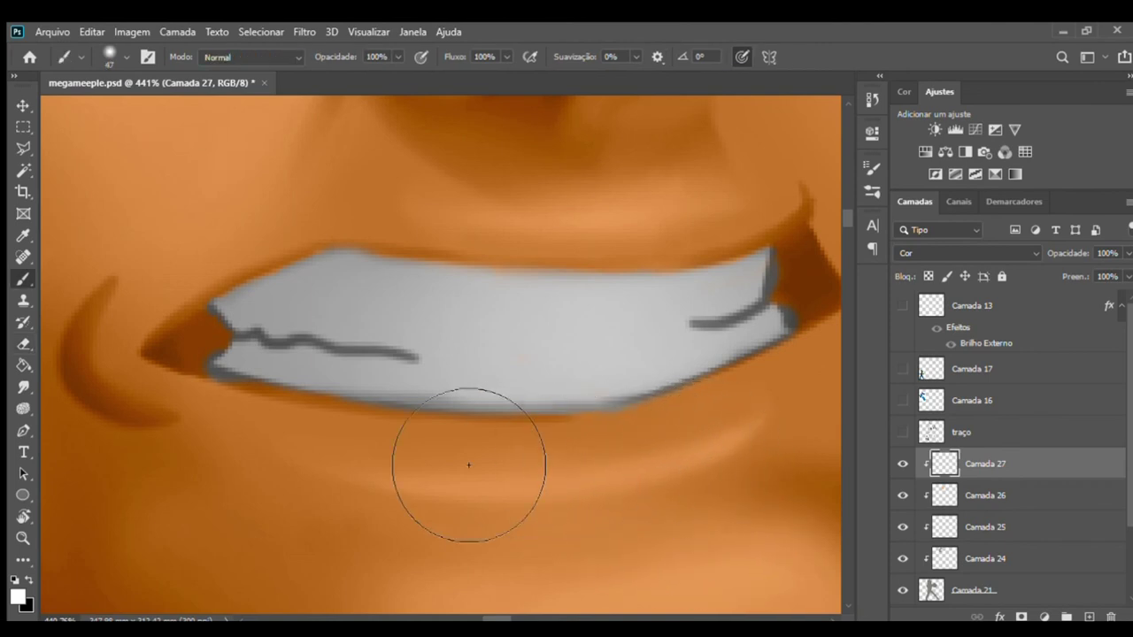
- Give the mouth a final eraser touch-up and select Camada 26
{"action": "key", "text": "z"}
{"action": "left_click_drag", "start_coordinate": [506, 405], "coordinate": [416, 390]}
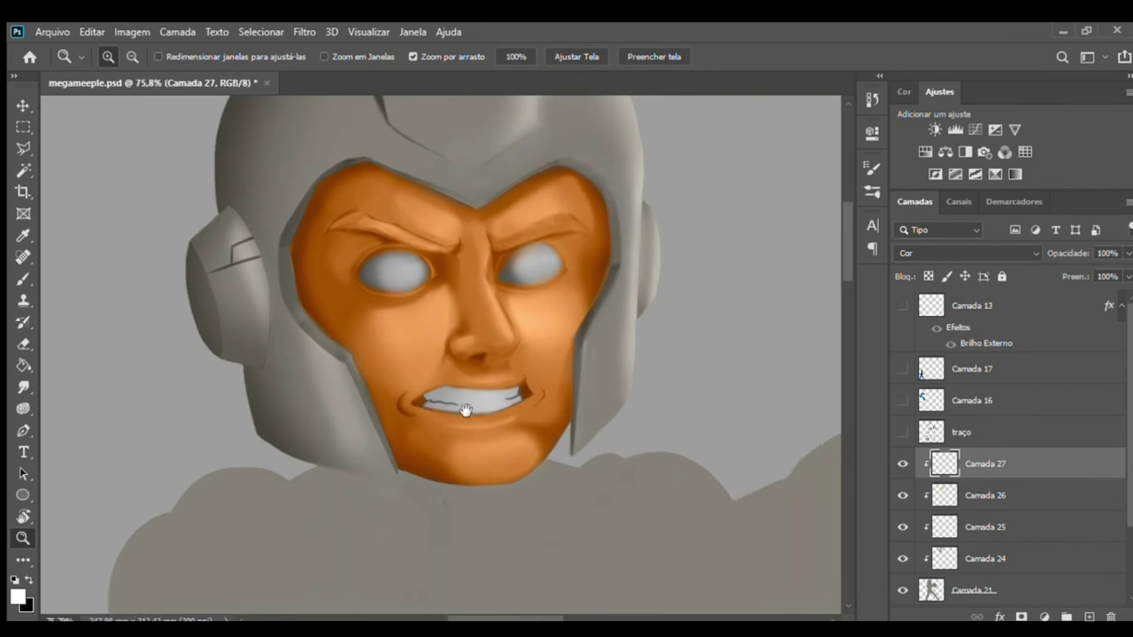
{"action": "left_click", "coordinate": [468, 417]}
{"action": "key", "text": "e"}
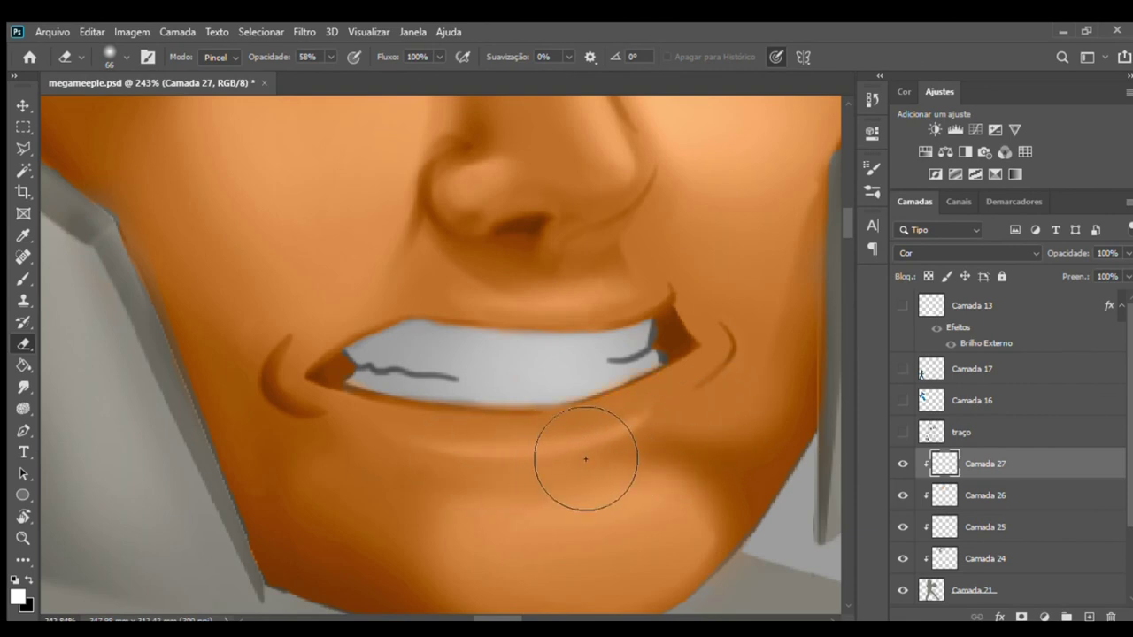
{"action": "key", "text": "z"}
{"action": "mouse_move", "coordinate": [557, 417]}
{"action": "left_mouse_down"}
{"action": "mouse_move", "coordinate": [455, 410]}
{"action": "mouse_move", "coordinate": [480, 451]}
{"action": "mouse_move", "coordinate": [491, 409]}
{"action": "left_mouse_up"}
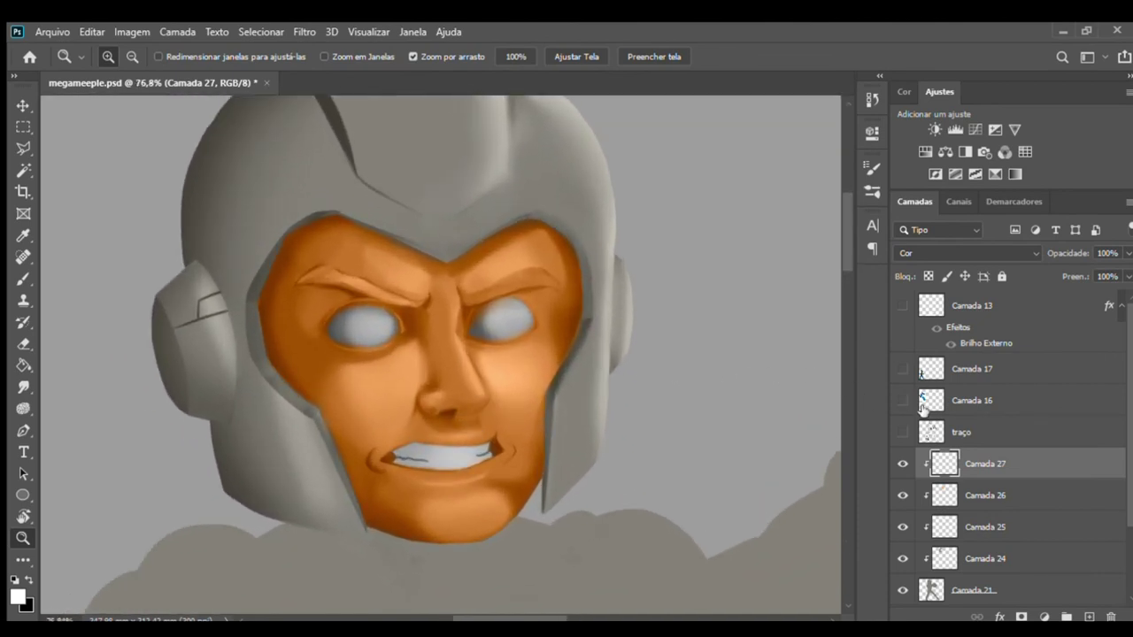
{"action": "left_click", "coordinate": [954, 484]}
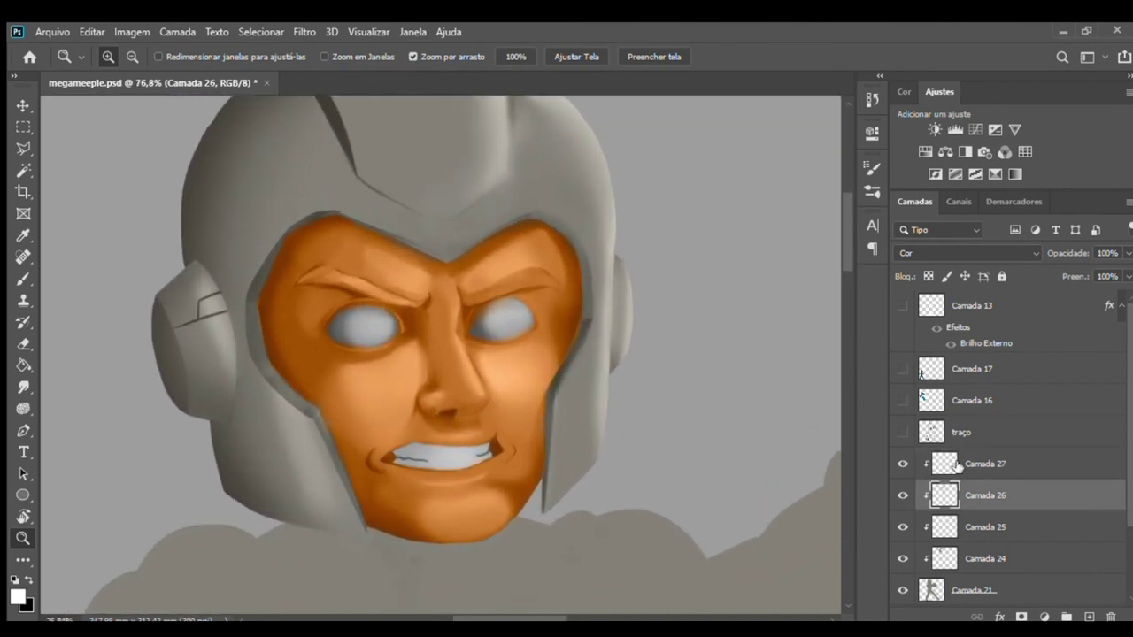
- Add clipped Camada 28 in Sobrepor (Overlay) mode, sample a red, and set brush size 211
{"action": "key", "text": "i"}
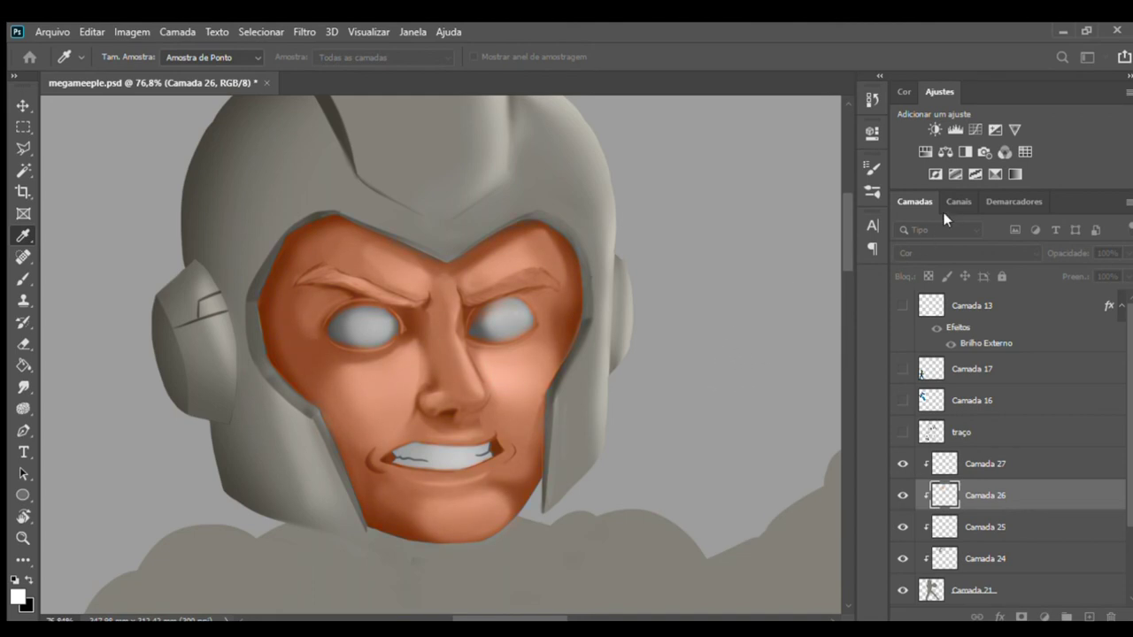
{"action": "key", "text": "z"}
{"action": "left_click", "coordinate": [1073, 613]}
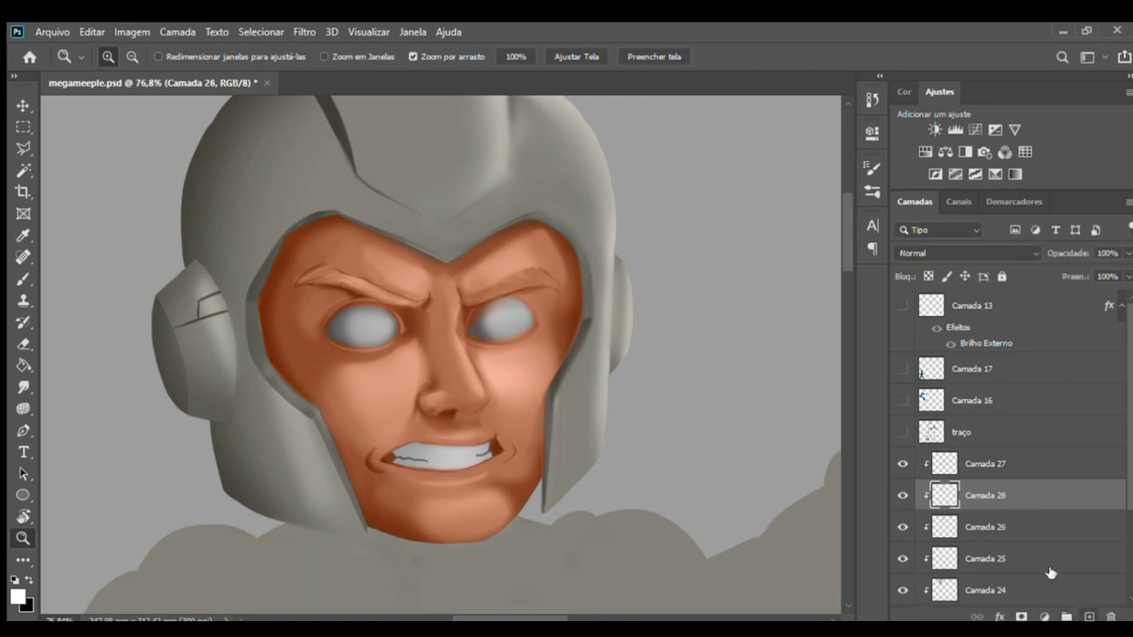
{"action": "scroll", "coordinate": [927, 253], "scroll_direction": "down", "scroll_amount": 12}
{"action": "key", "text": "b"}
{"action": "key", "text": "i"}
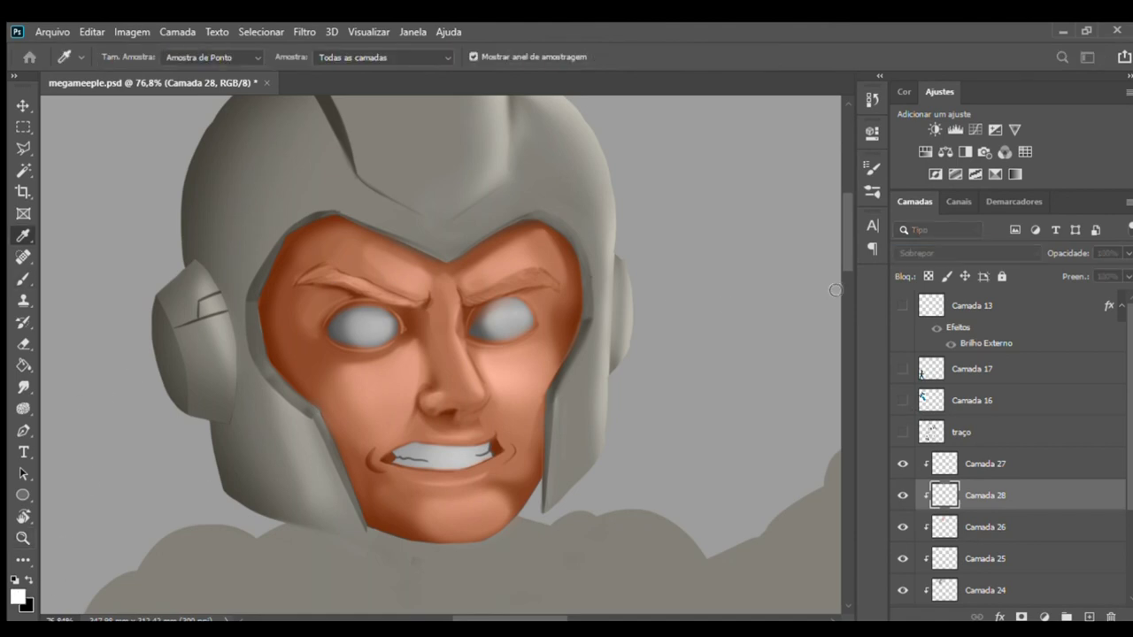
{"action": "key", "text": "b"}
{"action": "left_click_drag", "start_coordinate": [454, 370], "coordinate": [490, 353]}
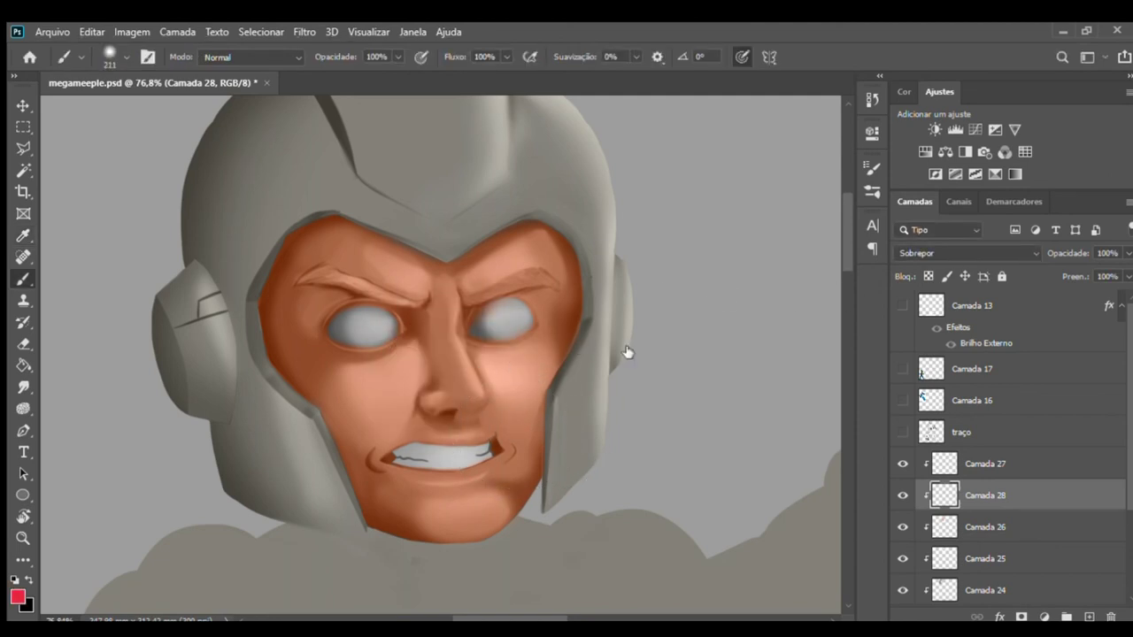
- Paint 59% red shading beside the nostril and under the eye with a size-129 brush
{"action": "key", "text": "5"}
{"action": "key", "text": "9"}
{"action": "left_click_drag", "start_coordinate": [430, 298], "coordinate": [399, 301]}
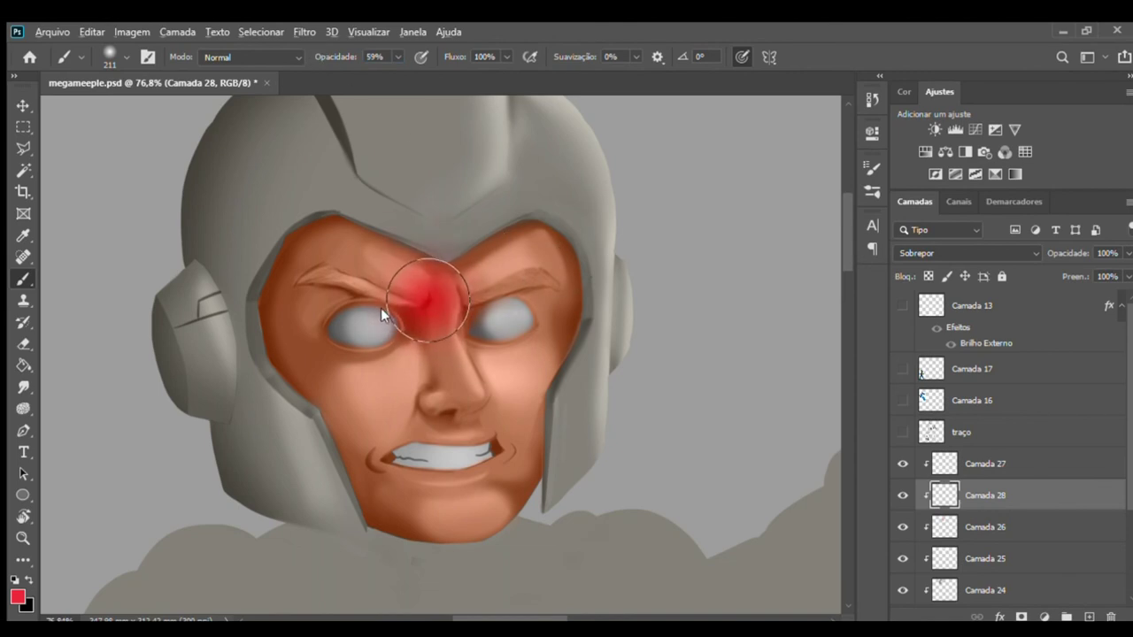
{"action": "mouse_move", "coordinate": [493, 417]}
{"action": "left_mouse_down"}
{"action": "mouse_move", "coordinate": [457, 433]}
{"action": "mouse_move", "coordinate": [506, 442]}
{"action": "left_mouse_up"}
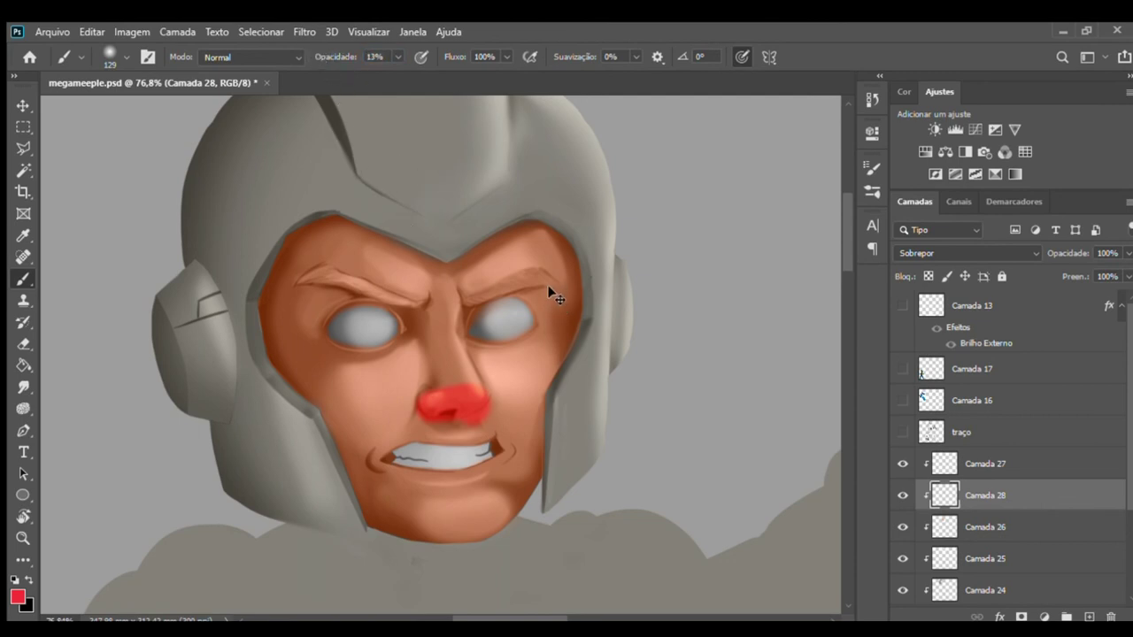
{"action": "key", "text": "ctrl+z"}
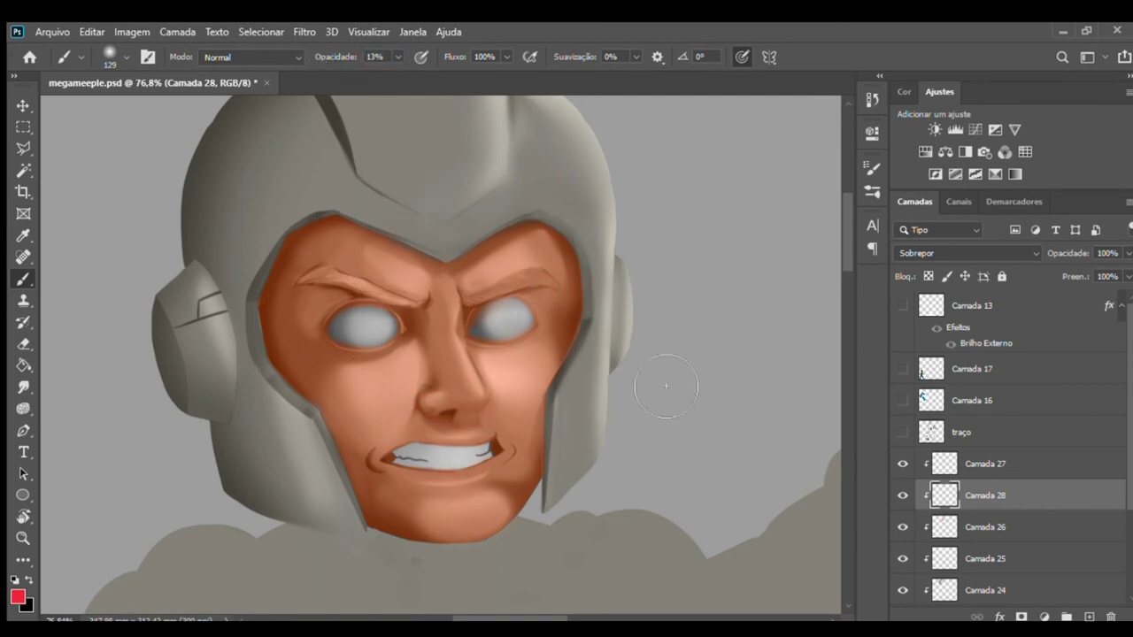
{"action": "scroll", "coordinate": [972, 252], "scroll_direction": "up", "scroll_amount": 8}
{"action": "scroll", "coordinate": [972, 253], "scroll_direction": "up", "scroll_amount": 1}
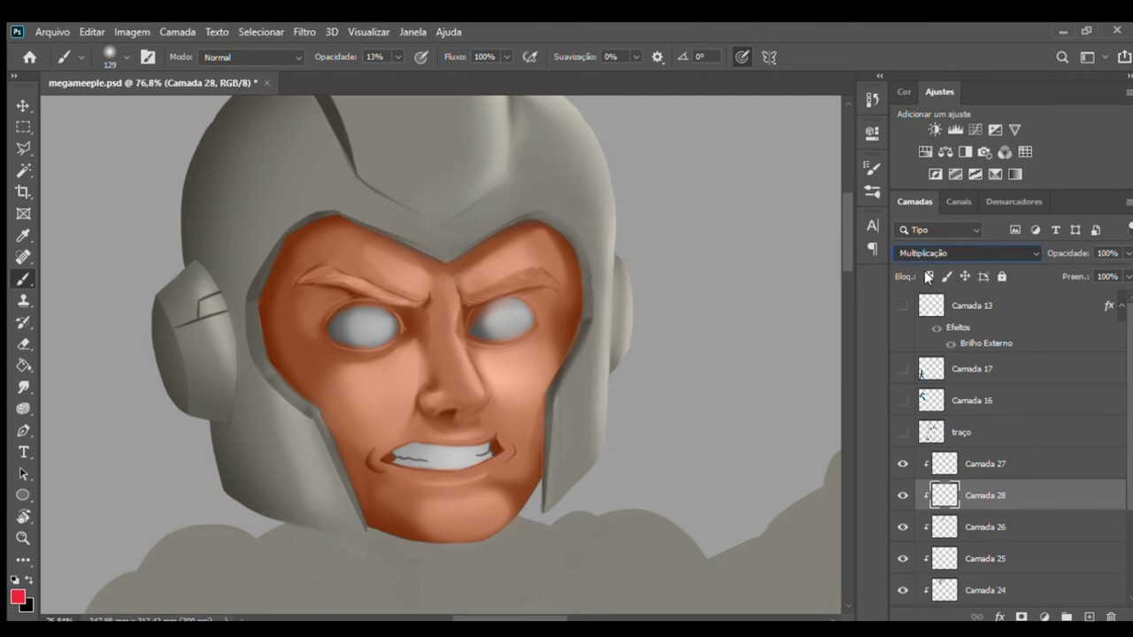
{"action": "mouse_move", "coordinate": [490, 425]}
{"action": "left_mouse_down"}
{"action": "mouse_move", "coordinate": [506, 456]}
{"action": "mouse_move", "coordinate": [450, 493]}
{"action": "mouse_move", "coordinate": [534, 483]}
{"action": "mouse_move", "coordinate": [432, 496]}
{"action": "mouse_move", "coordinate": [403, 482]}
{"action": "mouse_move", "coordinate": [515, 458]}
{"action": "mouse_move", "coordinate": [425, 468]}
{"action": "left_mouse_up"}
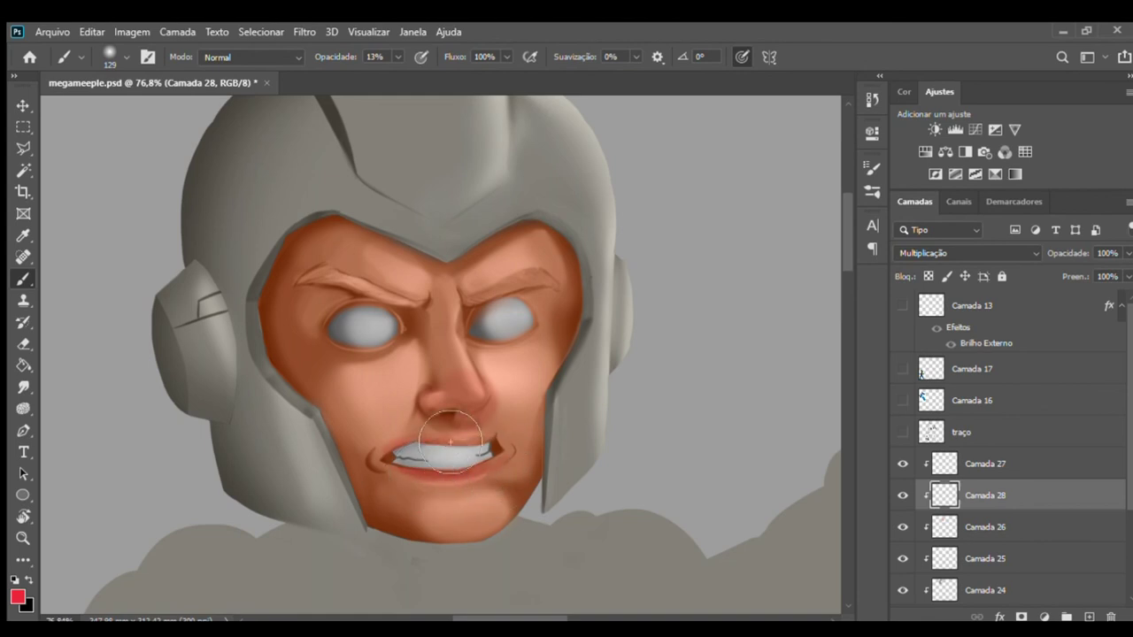
{"action": "mouse_move", "coordinate": [376, 327]}
{"action": "left_mouse_down"}
{"action": "mouse_move", "coordinate": [414, 332]}
{"action": "mouse_move", "coordinate": [343, 370]}
{"action": "mouse_move", "coordinate": [443, 340]}
{"action": "mouse_move", "coordinate": [414, 341]}
{"action": "left_mouse_up"}
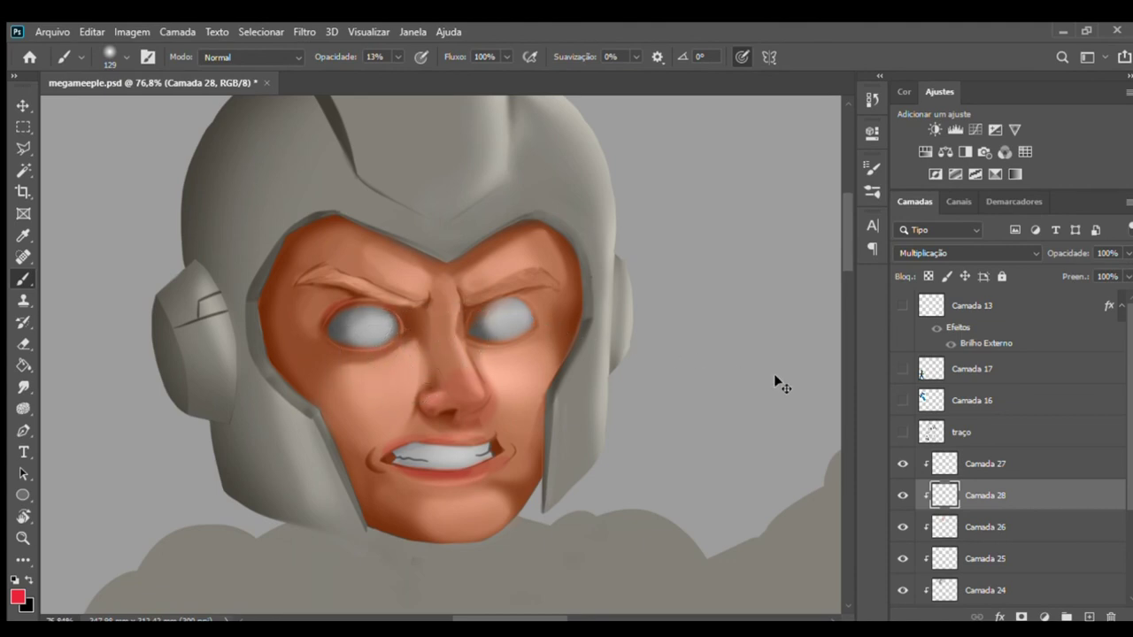
- Move Camada 28 above Camada 27, shade lips and nose tip red, then add Camada 29
{"action": "left_click_drag", "start_coordinate": [983, 467], "coordinate": [987, 461]}
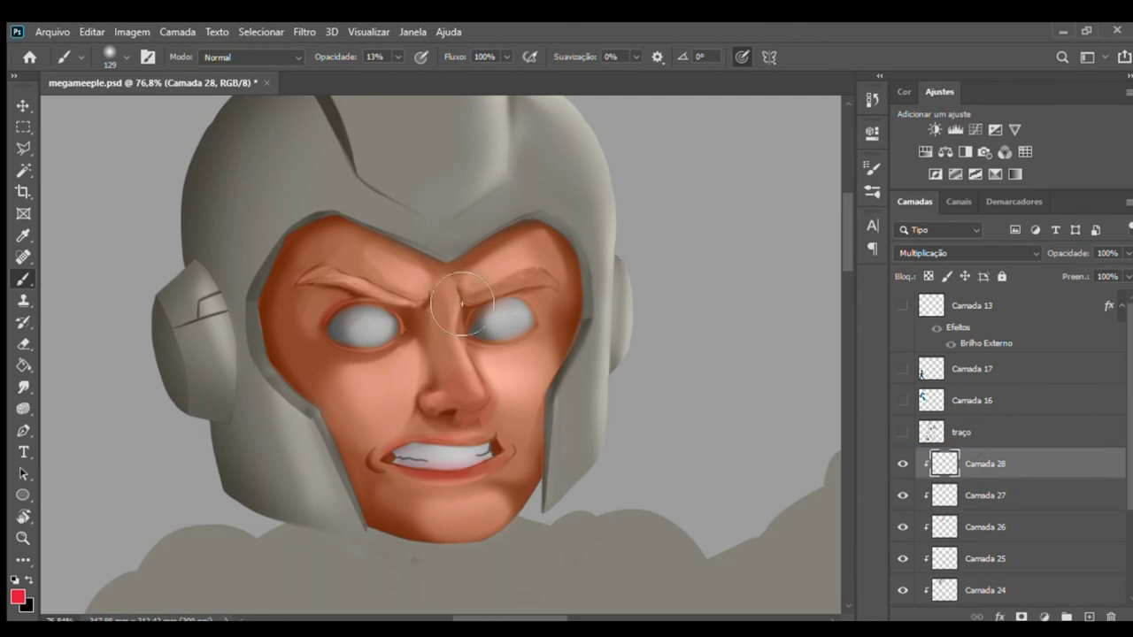
{"action": "mouse_move", "coordinate": [512, 456]}
{"action": "left_mouse_down"}
{"action": "mouse_move", "coordinate": [477, 467]}
{"action": "mouse_move", "coordinate": [476, 456]}
{"action": "left_mouse_up"}
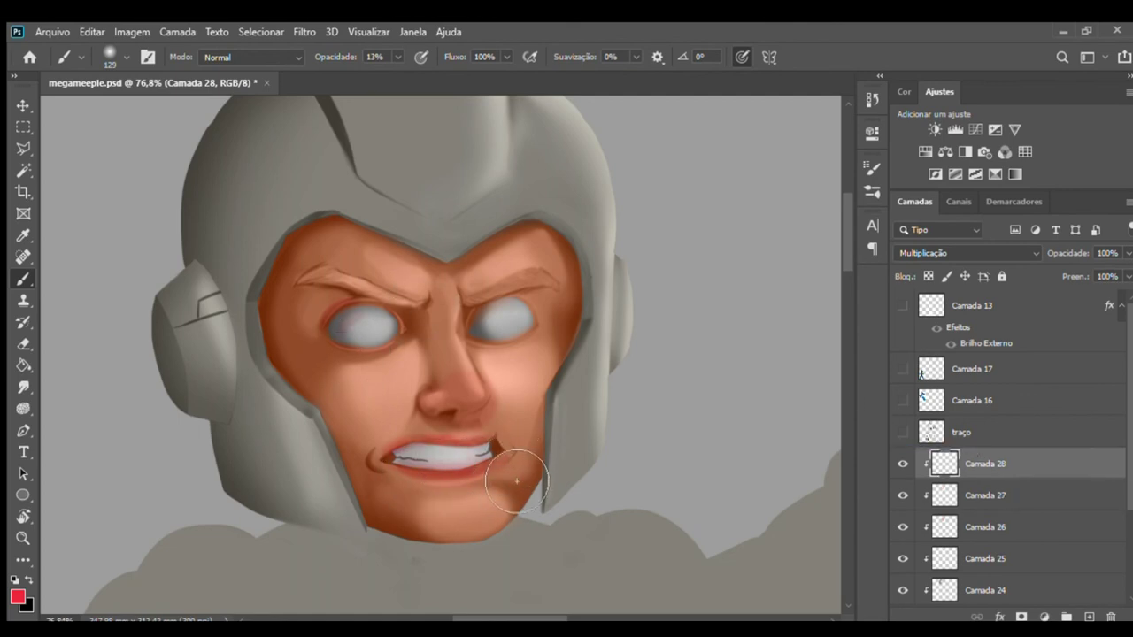
{"action": "key", "text": "e"}
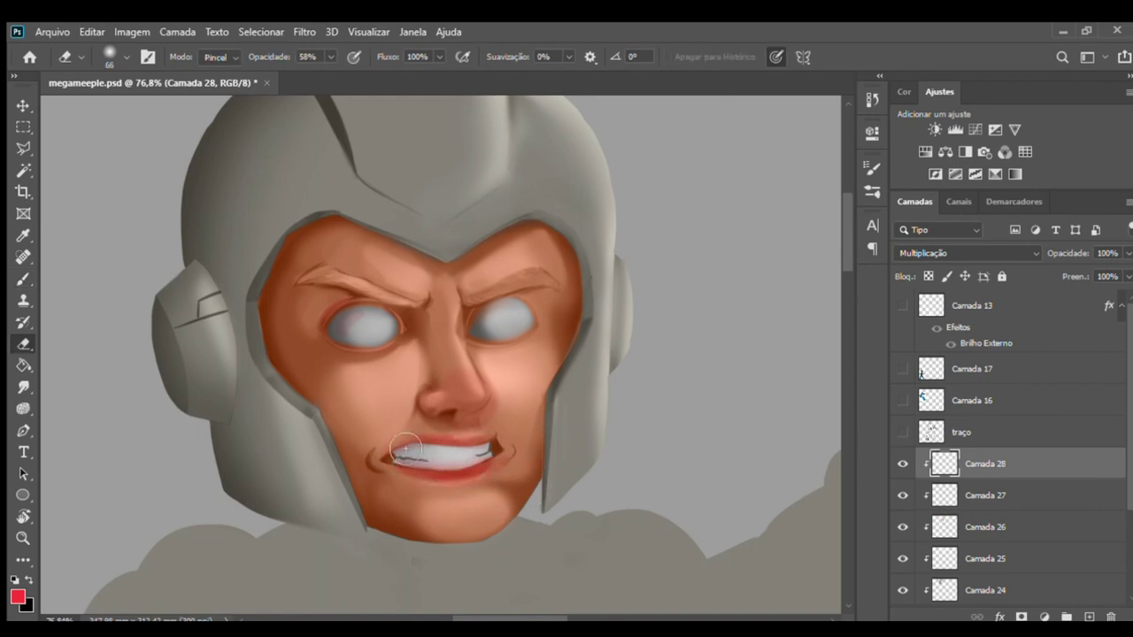
{"action": "left_click_drag", "start_coordinate": [521, 457], "coordinate": [398, 469]}
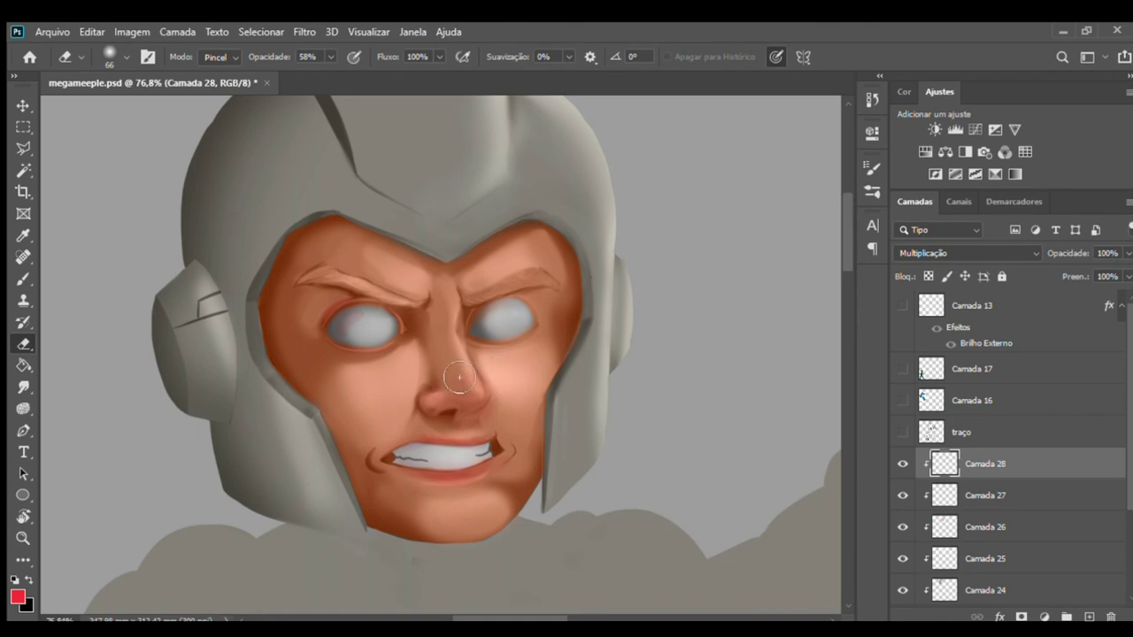
{"action": "key", "text": "b"}
{"action": "mouse_move", "coordinate": [455, 384]}
{"action": "left_mouse_down"}
{"action": "mouse_move", "coordinate": [481, 430]}
{"action": "mouse_move", "coordinate": [469, 412]}
{"action": "left_mouse_up"}
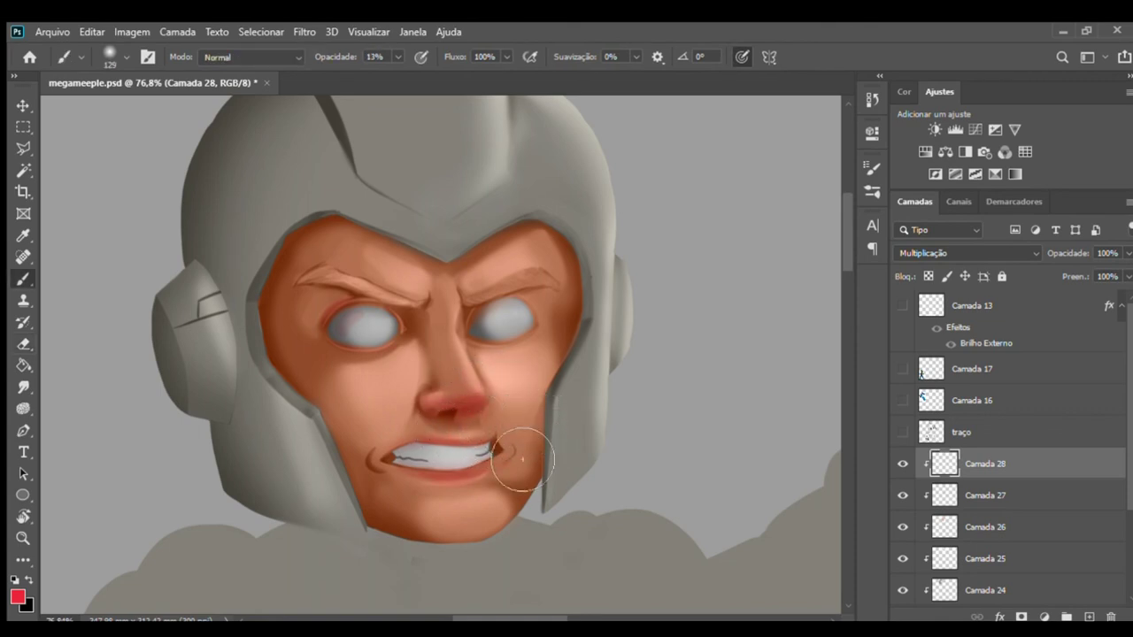
{"action": "key", "text": "e"}
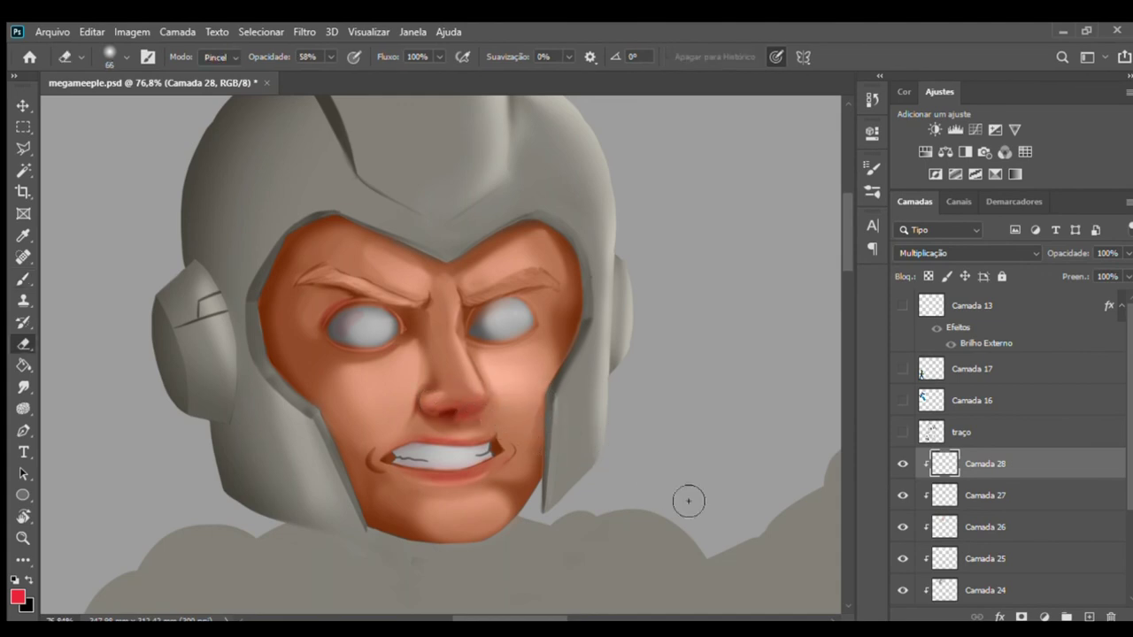
{"action": "left_click", "coordinate": [1089, 615]}
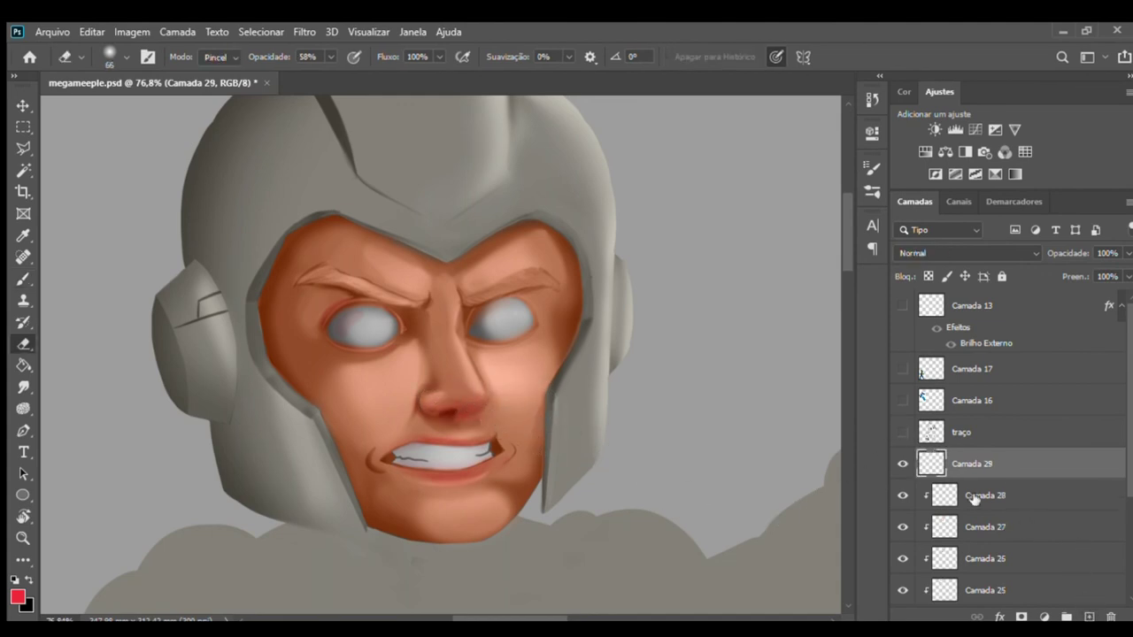
- Clip Camada 29 to the layer below, zoom in on the head and sample a dusty pink from the face
{"action": "key", "text": "ctrl+0"}
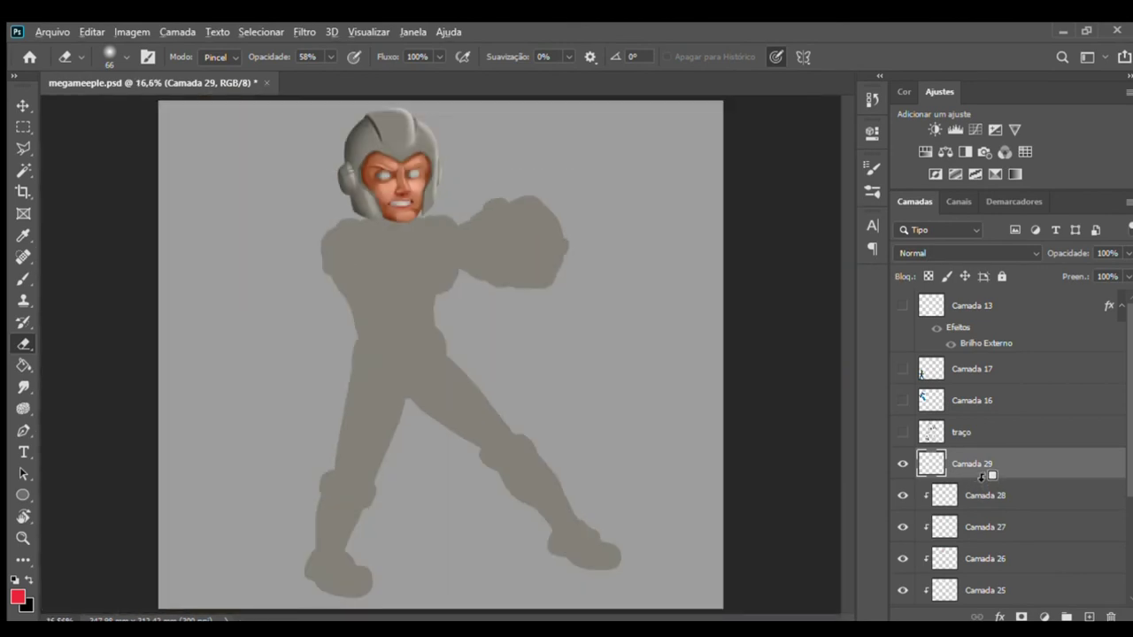
{"action": "left_click", "coordinate": [983, 475], "text": "alt"}
{"action": "key", "text": "z"}
{"action": "left_click_drag", "start_coordinate": [381, 151], "coordinate": [477, 172]}
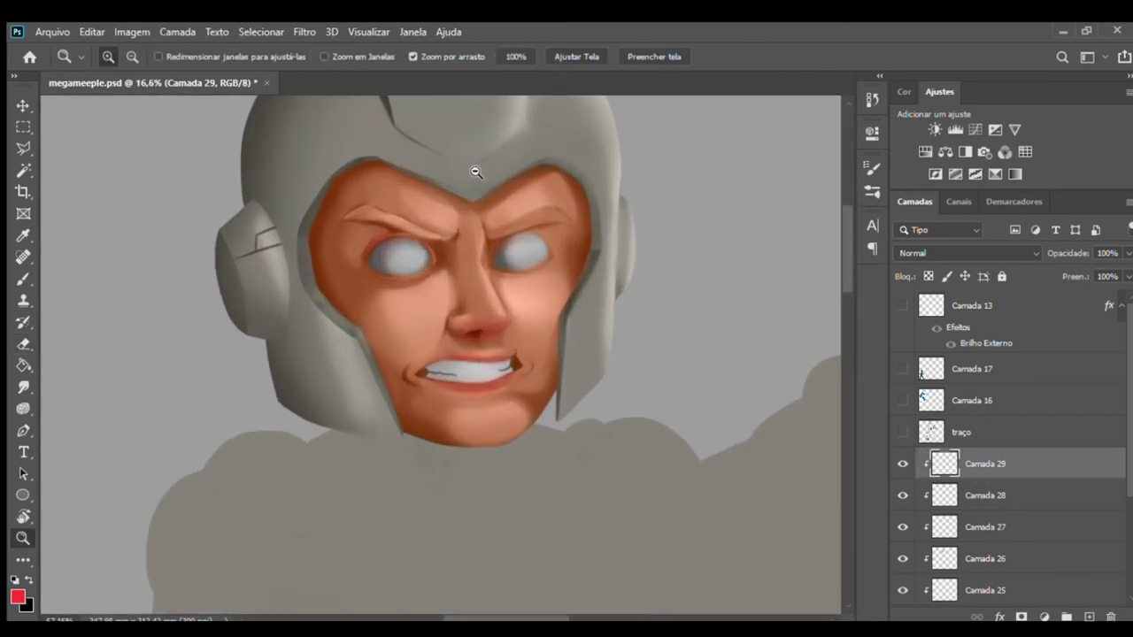
{"action": "key", "text": "b"}
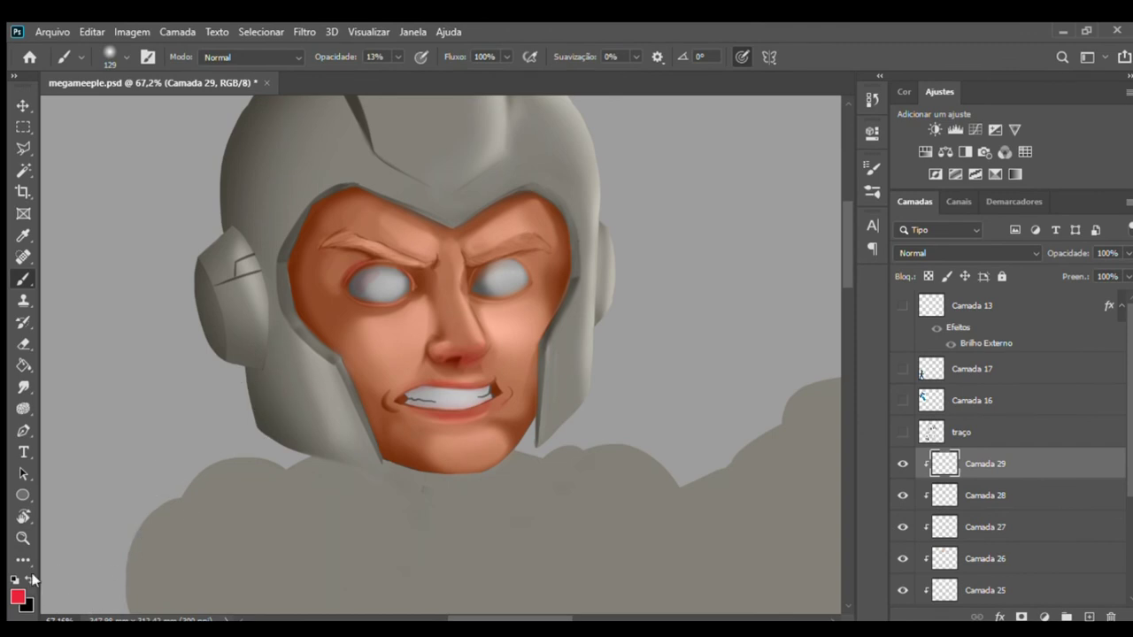
{"action": "key", "text": "i"}
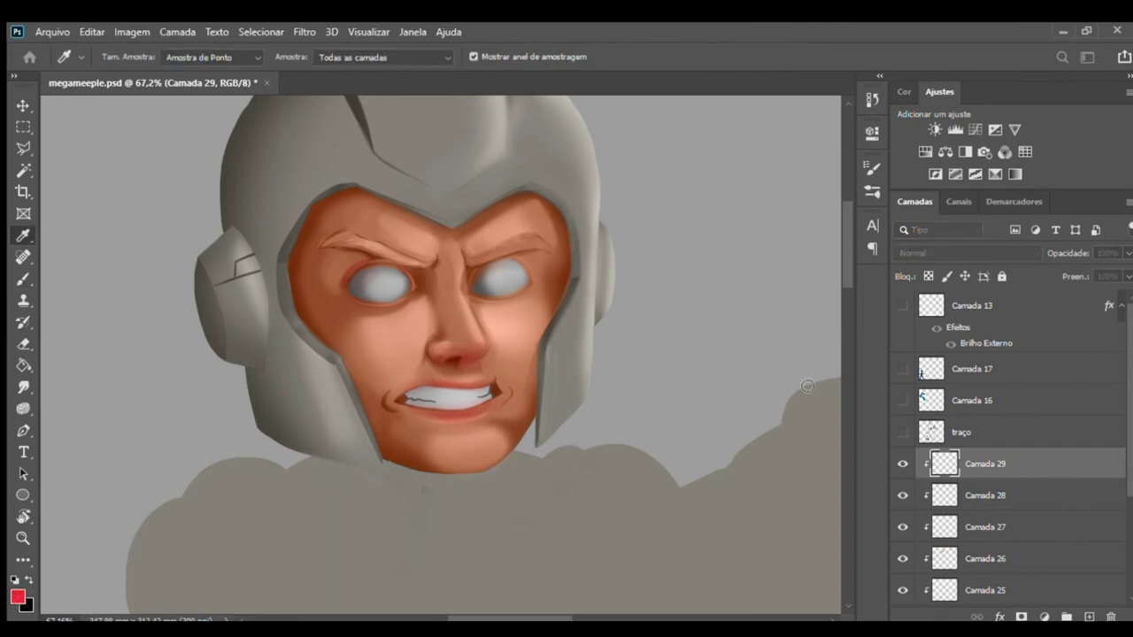
{"action": "key", "text": "b"}
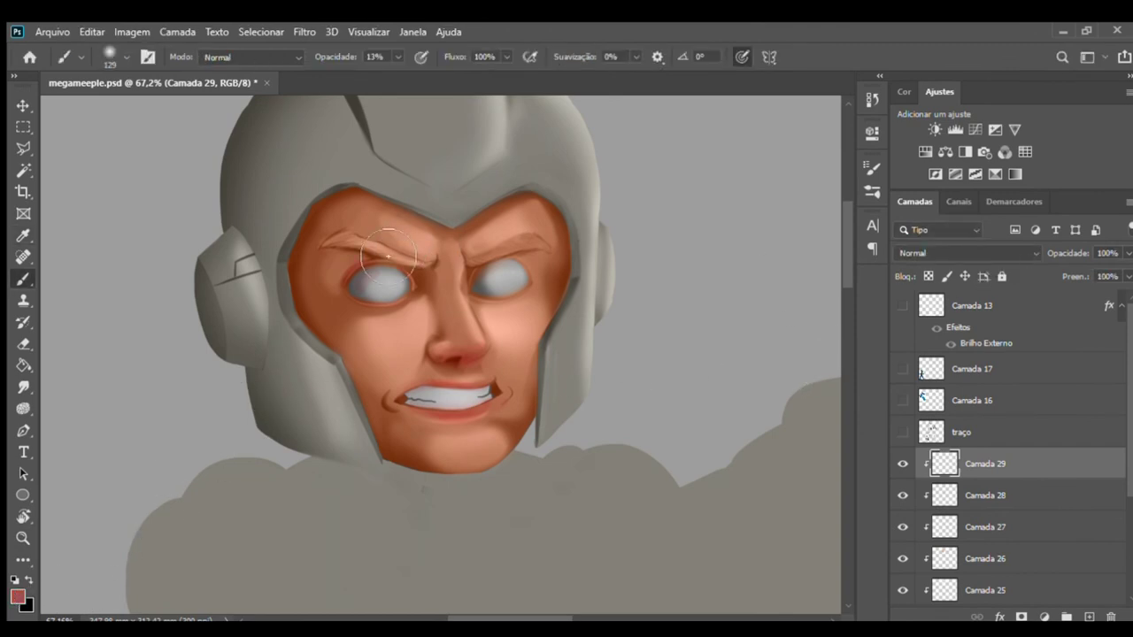
{"action": "left_click", "coordinate": [364, 257], "text": "alt"}
- Paint the left eyebrow pink and switch Camada 29 to Cor blending
{"action": "left_click_drag", "start_coordinate": [393, 247], "coordinate": [496, 283]}
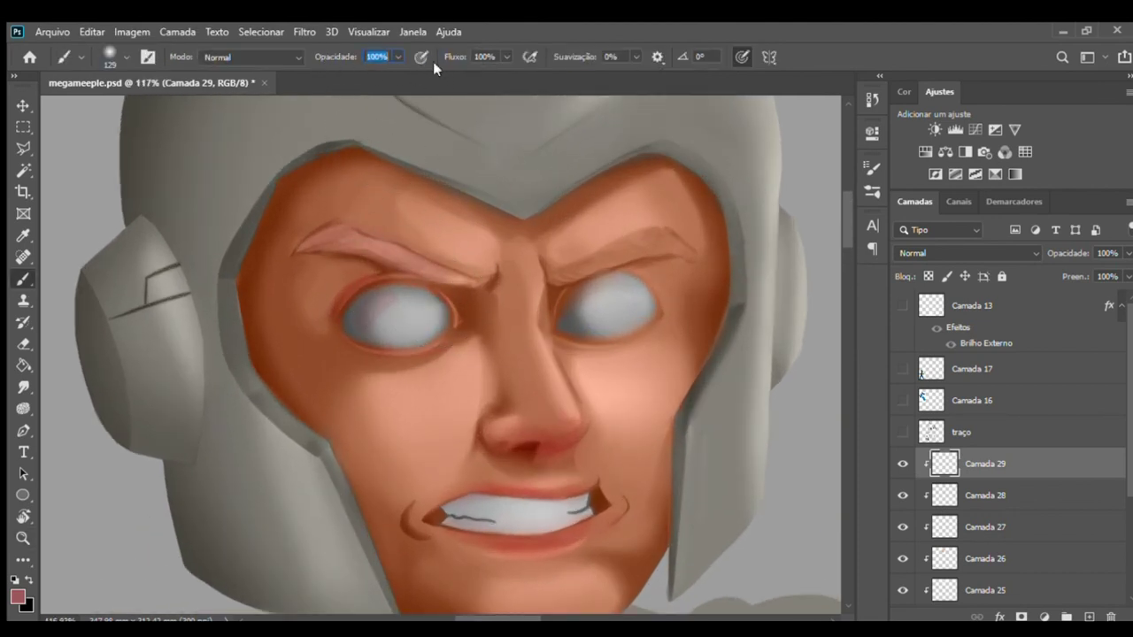
{"action": "mouse_move", "coordinate": [305, 240]}
{"action": "left_mouse_down"}
{"action": "mouse_move", "coordinate": [416, 289]}
{"action": "mouse_move", "coordinate": [466, 278]}
{"action": "left_mouse_up"}
{"action": "left_click", "coordinate": [947, 253]}
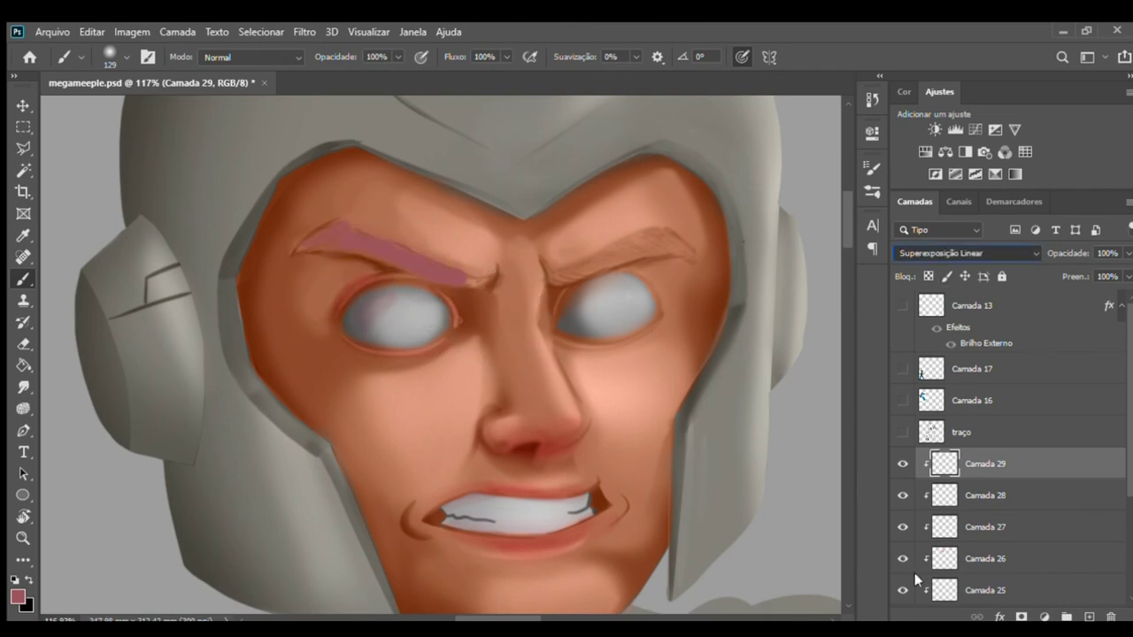
{"action": "key", "text": "Up"}
{"action": "key", "text": "Down"}
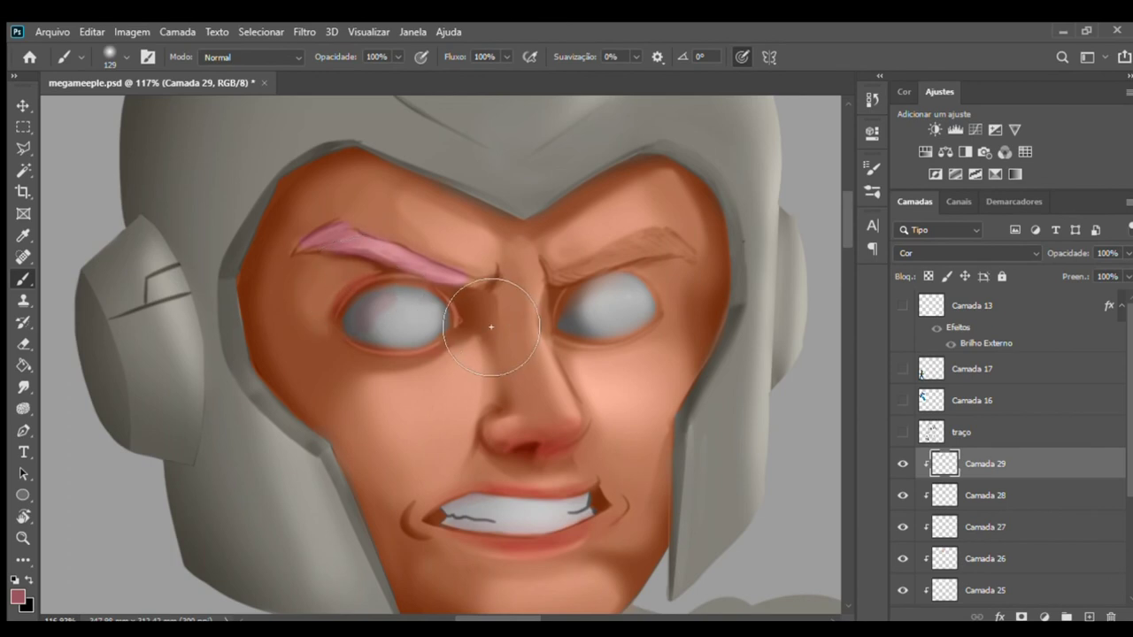
- Paint the right eyebrow pink and erase its ragged outer edges
{"action": "left_click_drag", "start_coordinate": [549, 282], "coordinate": [627, 250]}
{"action": "left_click_drag", "start_coordinate": [662, 293], "coordinate": [696, 291]}
{"action": "key", "text": "e"}
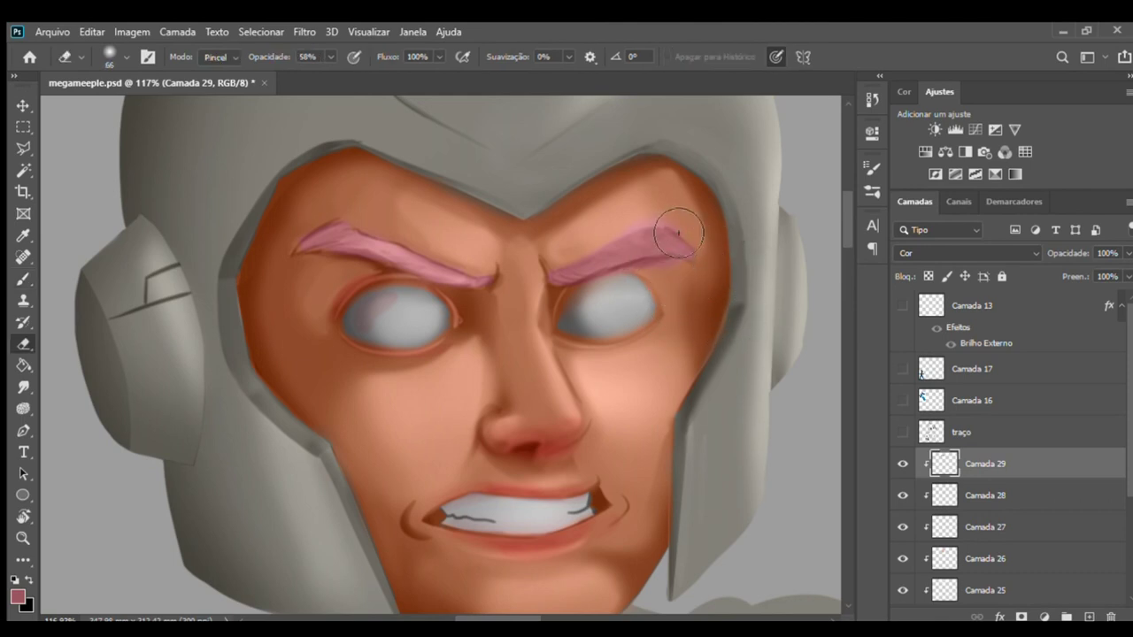
{"action": "left_click_drag", "start_coordinate": [631, 254], "coordinate": [666, 243]}
{"action": "left_click", "coordinate": [948, 493]}
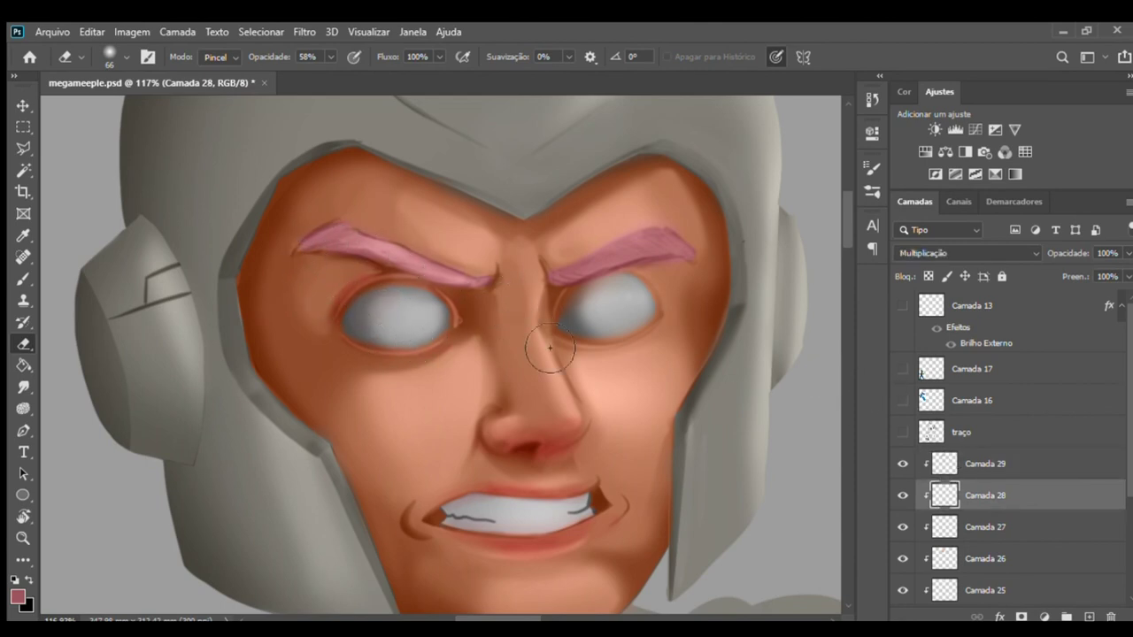
{"action": "left_click", "coordinate": [989, 468]}
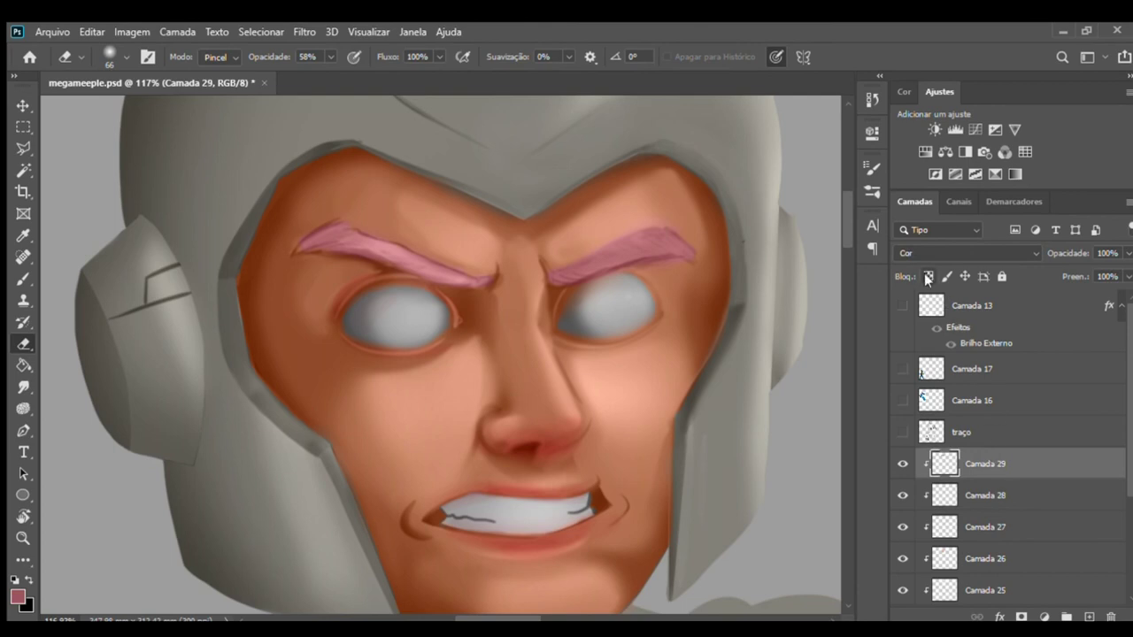
- Preview Luz Indireta and Sobrepor blend modes on Camada 29, then reset it to Normal
{"action": "key", "text": "i"}
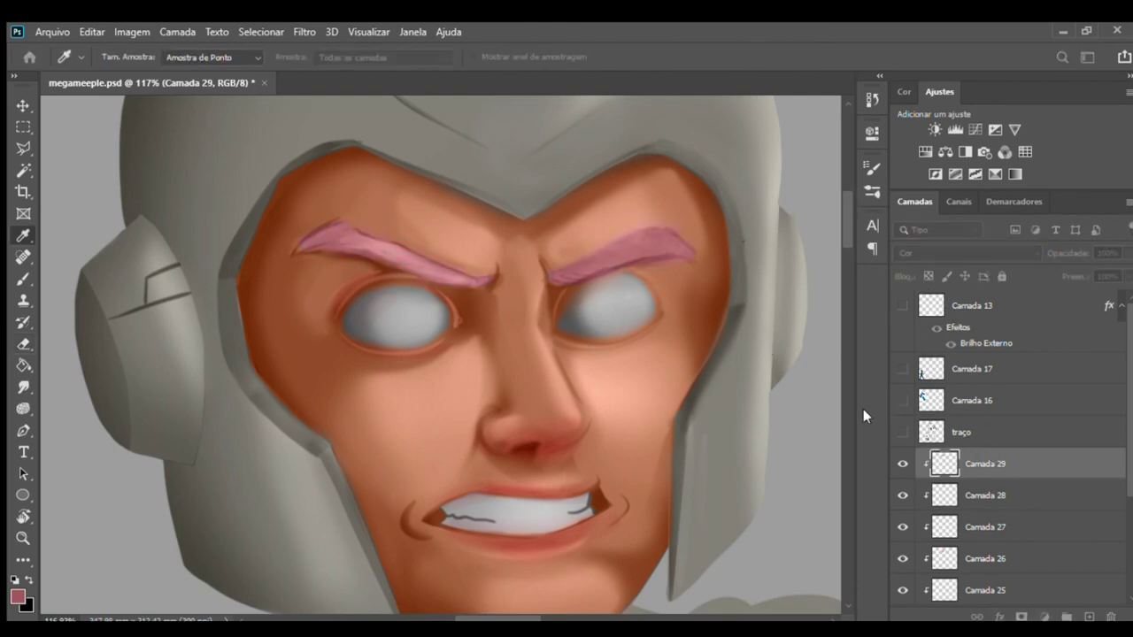
{"action": "key", "text": "alt+BackSpace"}
{"action": "key", "text": "e"}
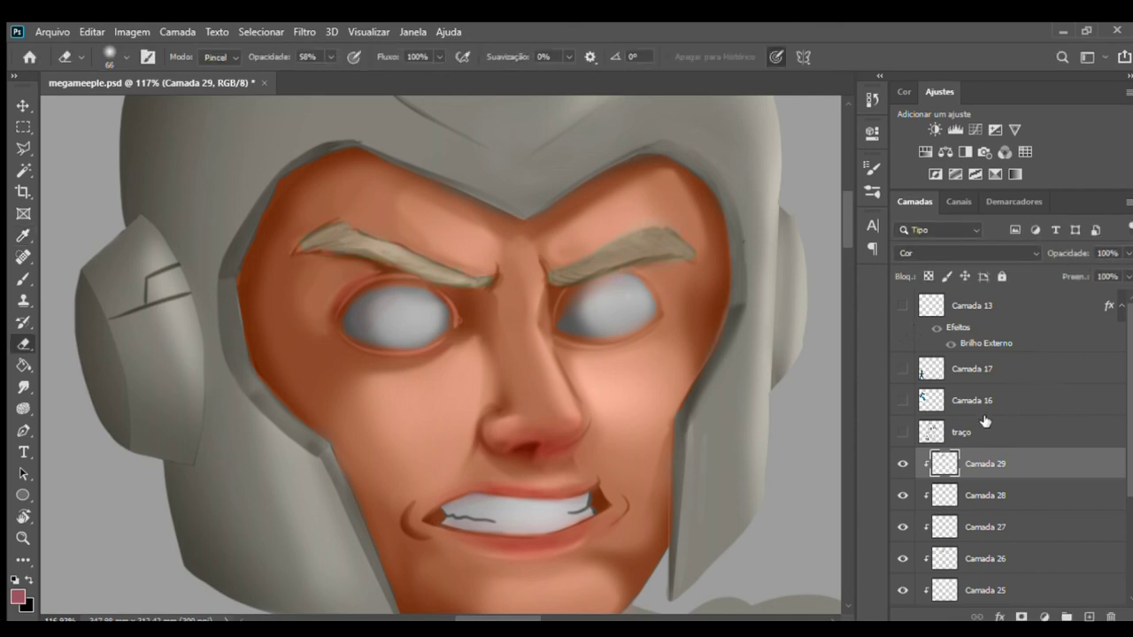
{"action": "left_click", "coordinate": [978, 253]}
{"action": "key", "text": "Up"}
{"action": "key", "text": "Up"}
{"action": "key", "text": "Up"}
{"action": "key", "text": "Up"}
{"action": "key", "text": "Up"}
{"action": "key", "text": "Up"}
{"action": "key", "text": "Down"}
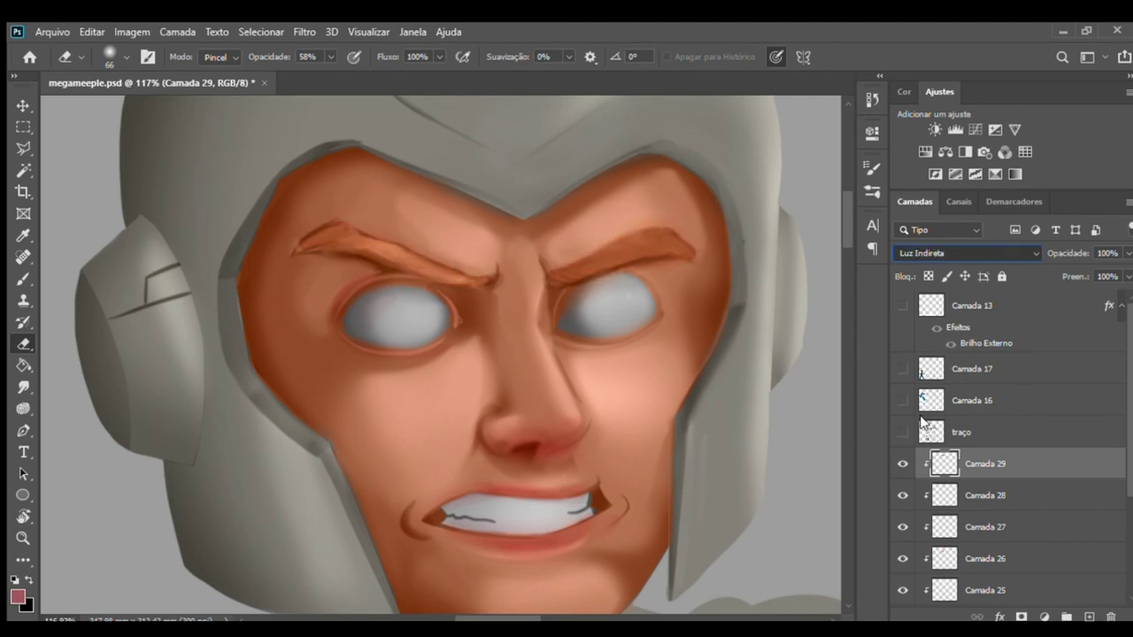
{"action": "key", "text": "Up"}
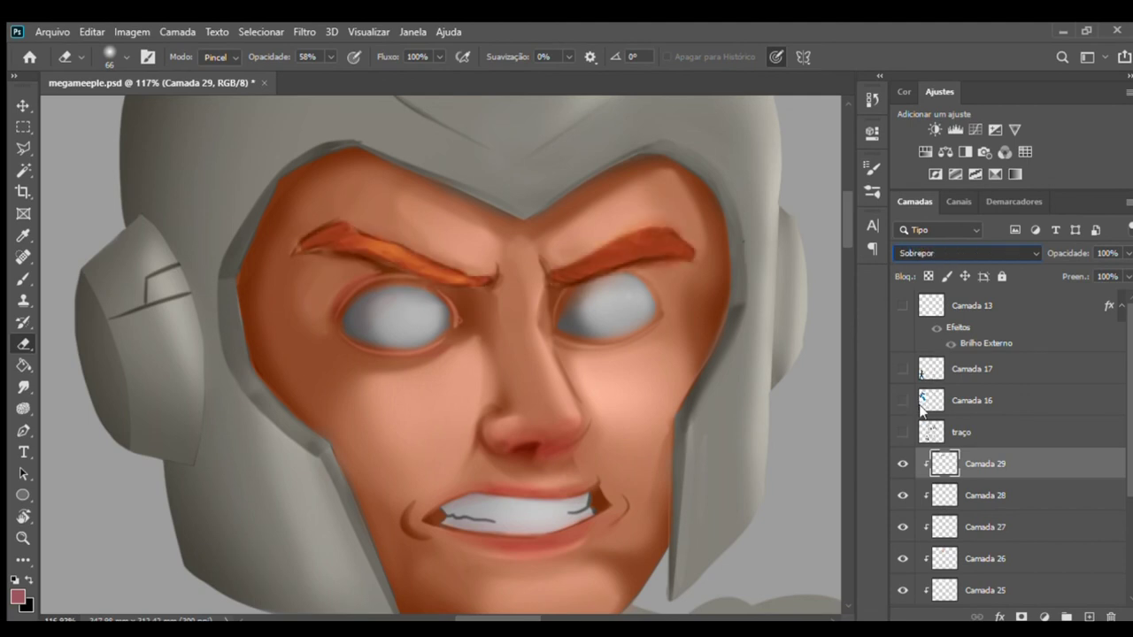
{"action": "key", "text": "Home"}
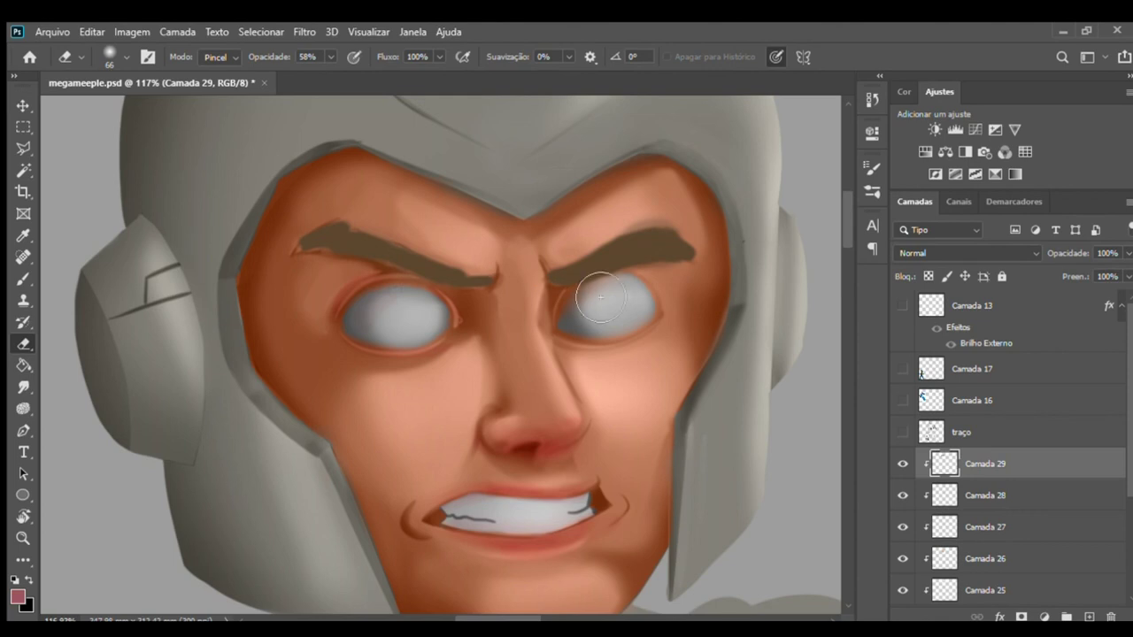
- Sample a dark brown, set Camada 29 to Sobrepor, and brush both eyebrows into vivid orange
{"action": "key", "text": "b"}
{"action": "left_click", "coordinate": [368, 252], "text": "alt"}
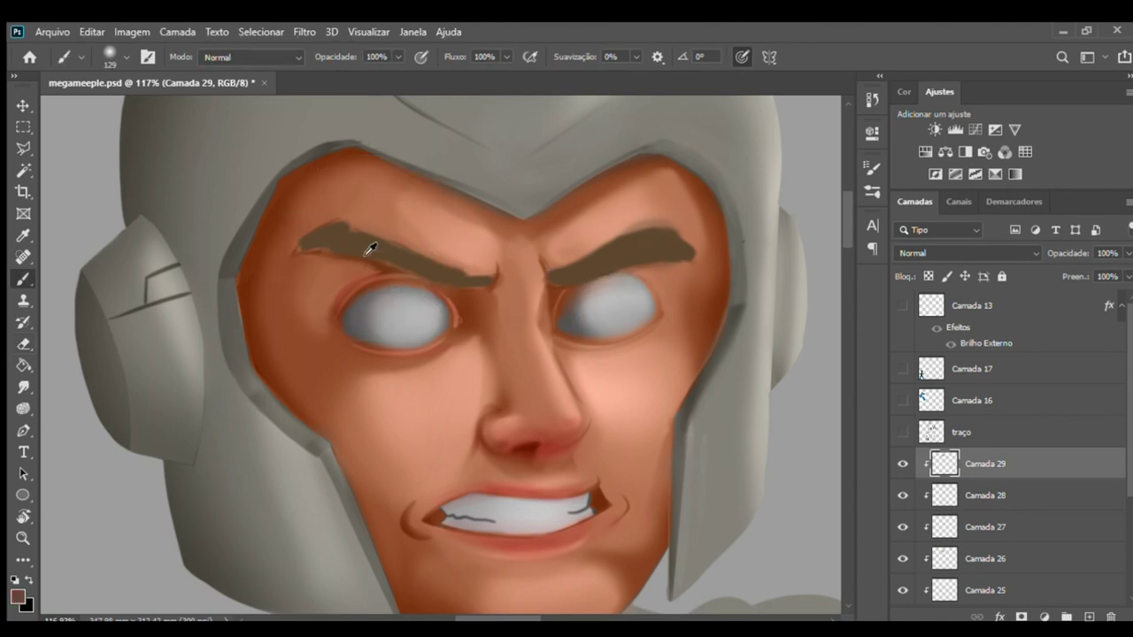
{"action": "left_click", "coordinate": [962, 251]}
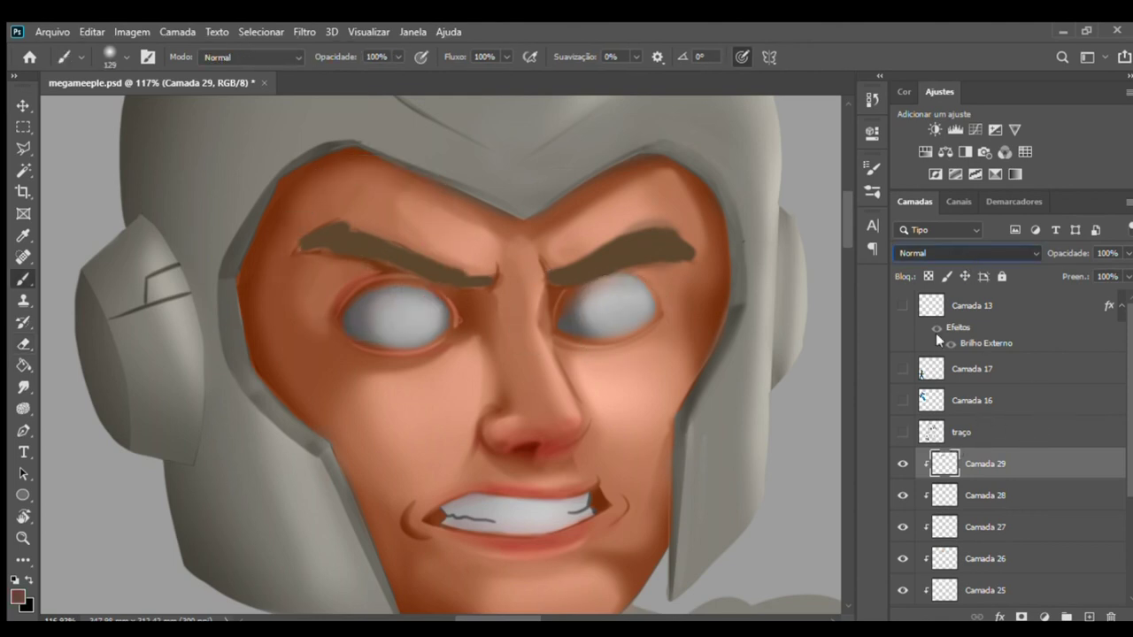
{"action": "key", "text": "Down"}
{"action": "key", "text": "Down"}
{"action": "key", "text": "Down"}
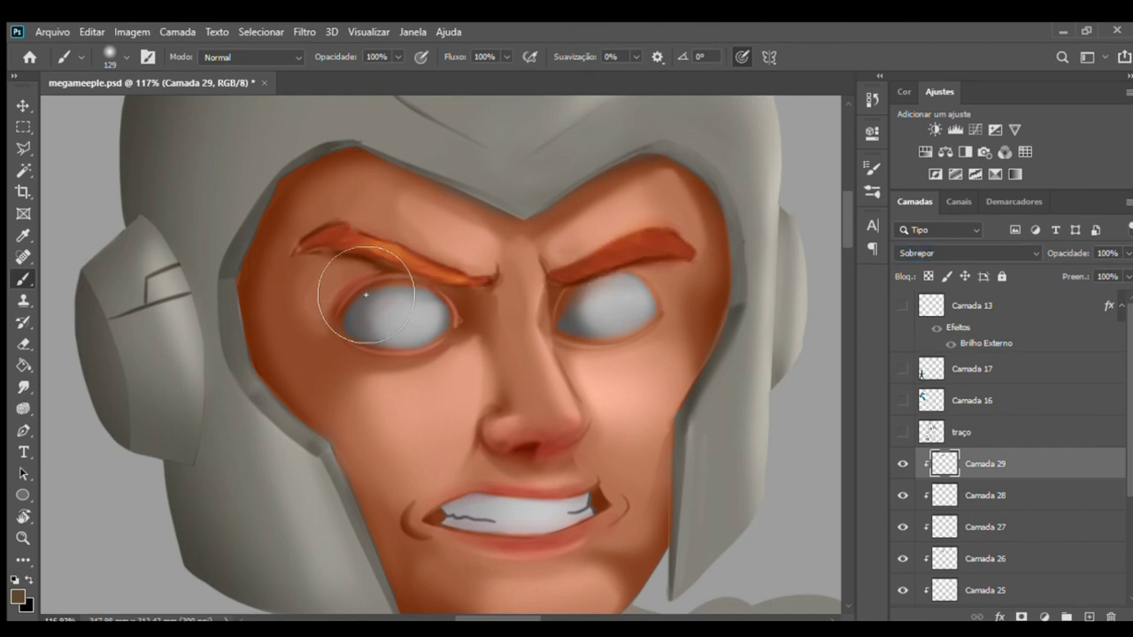
{"action": "mouse_move", "coordinate": [331, 286]}
{"action": "left_mouse_down"}
{"action": "mouse_move", "coordinate": [352, 274]}
{"action": "mouse_move", "coordinate": [392, 292]}
{"action": "mouse_move", "coordinate": [404, 253]}
{"action": "left_mouse_up"}
{"action": "left_click_drag", "start_coordinate": [571, 270], "coordinate": [687, 255]}
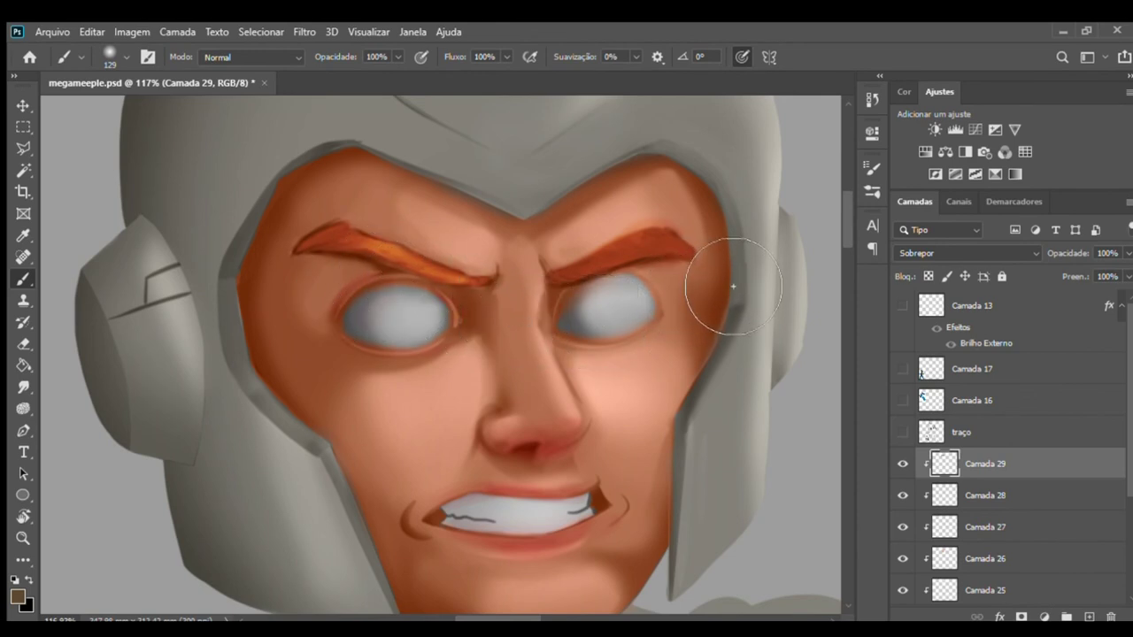
{"action": "key", "text": "e"}
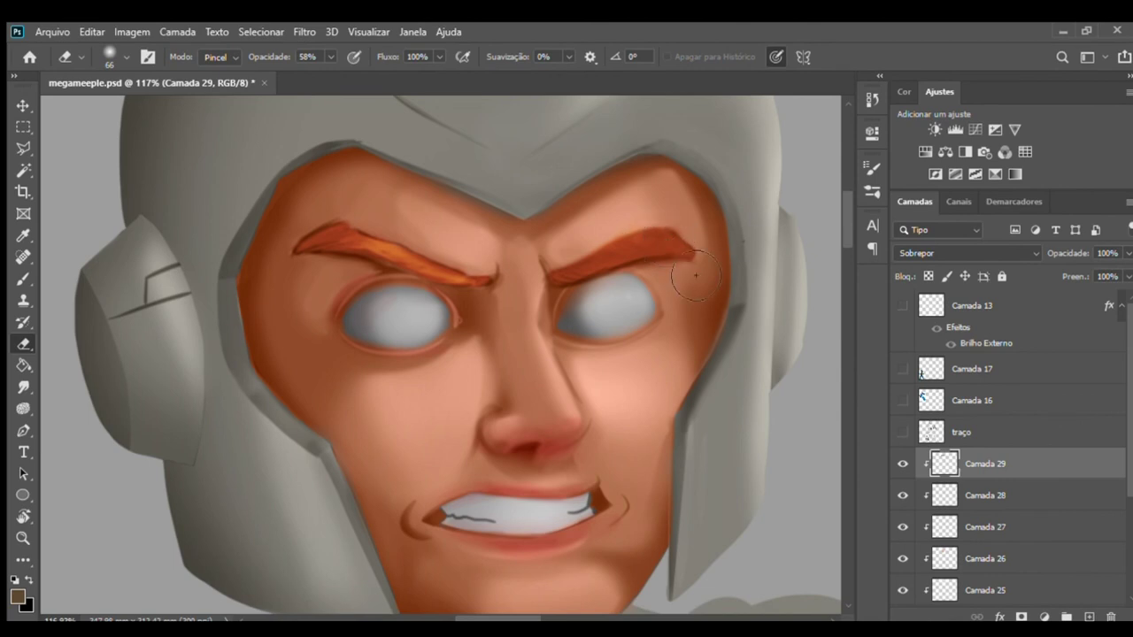
{"action": "key", "text": "z"}
{"action": "mouse_move", "coordinate": [602, 291]}
{"action": "left_mouse_down"}
{"action": "mouse_move", "coordinate": [586, 312]}
{"action": "mouse_move", "coordinate": [577, 289]}
{"action": "left_mouse_up"}
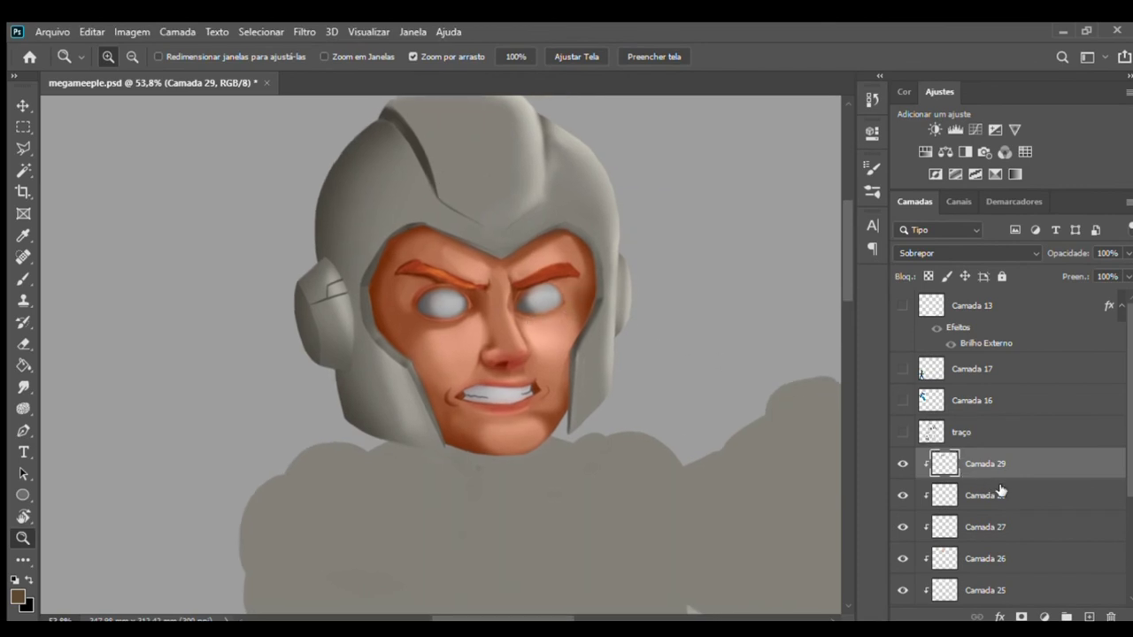
- Add a new layer, Camada 30, masked to the face skin area
{"action": "left_click", "coordinate": [1090, 616]}
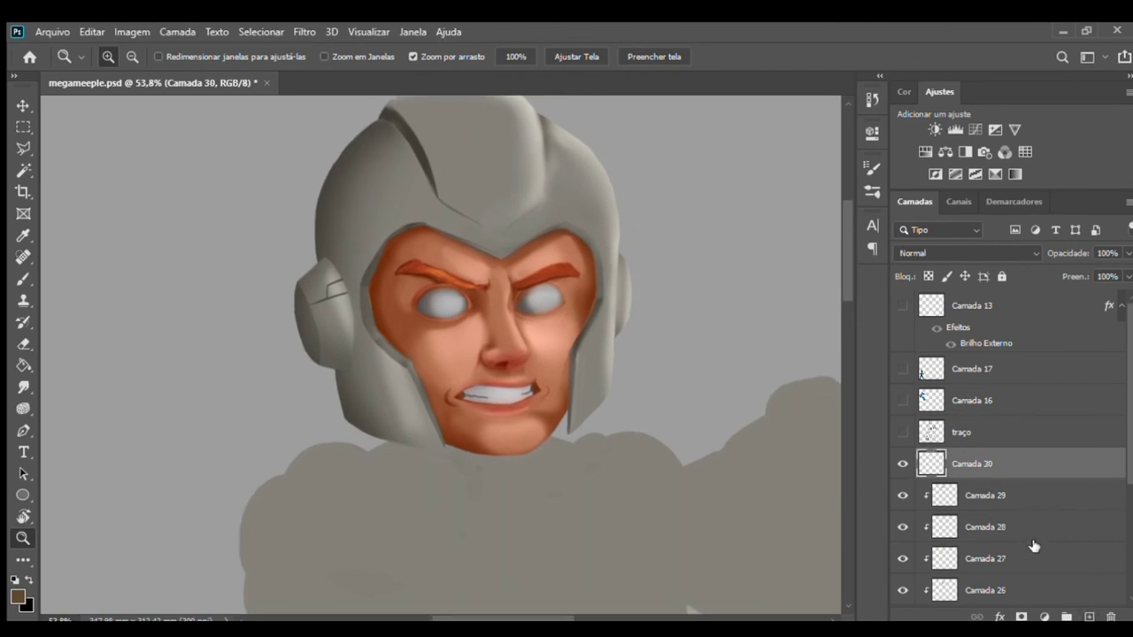
{"action": "left_click", "coordinate": [943, 586], "text": "ctrl"}
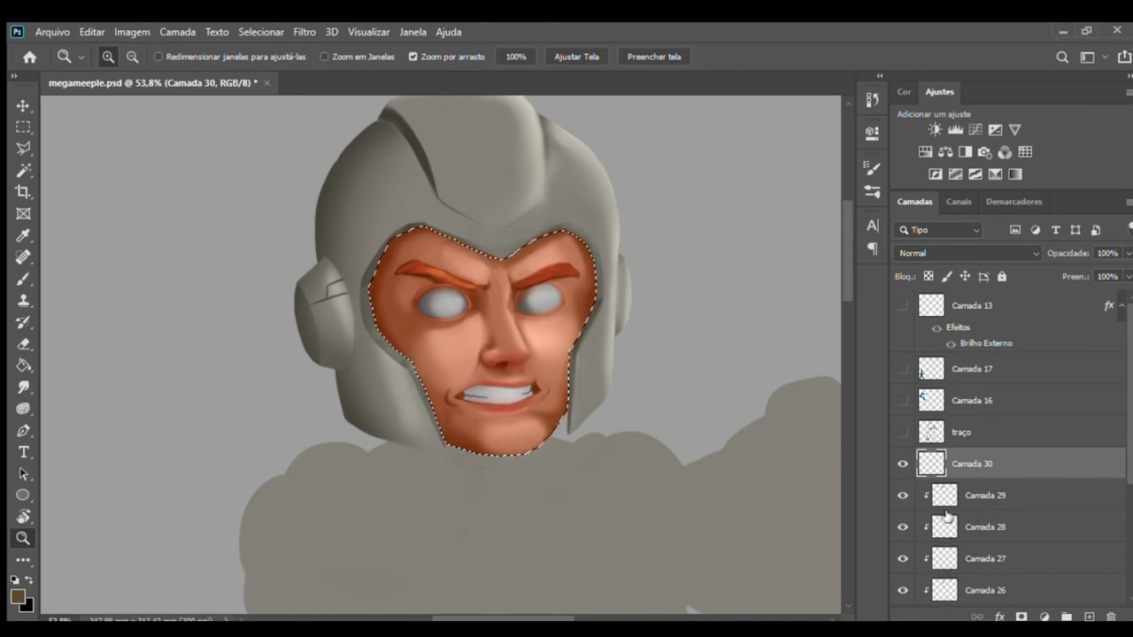
{"action": "left_click", "coordinate": [1020, 615]}
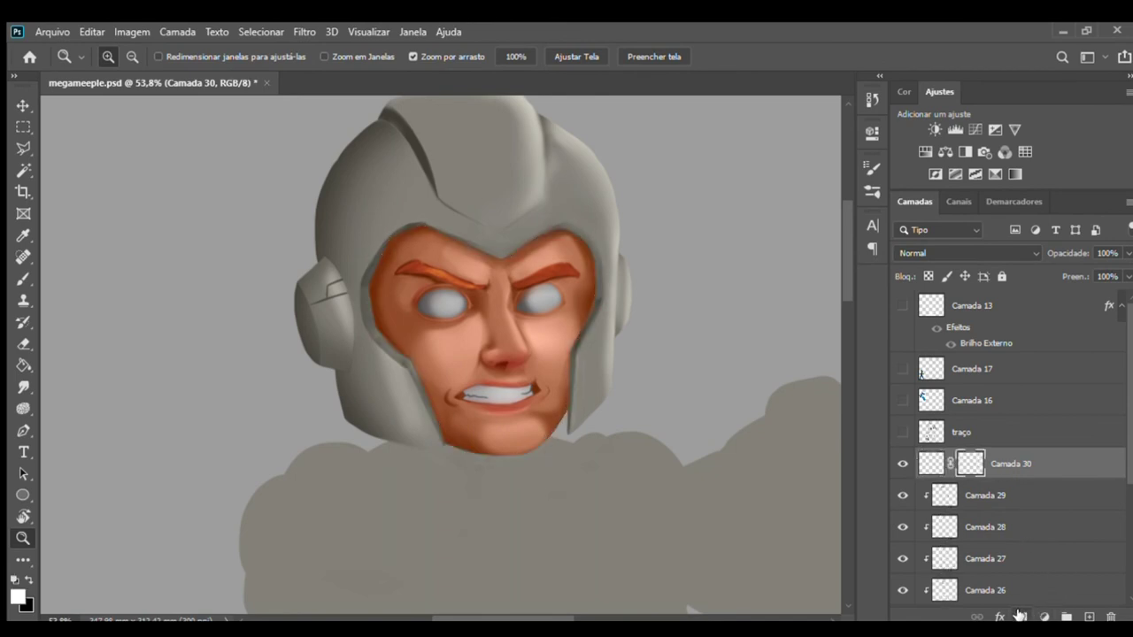
{"action": "left_click", "coordinate": [931, 463]}
{"action": "key", "text": "b"}
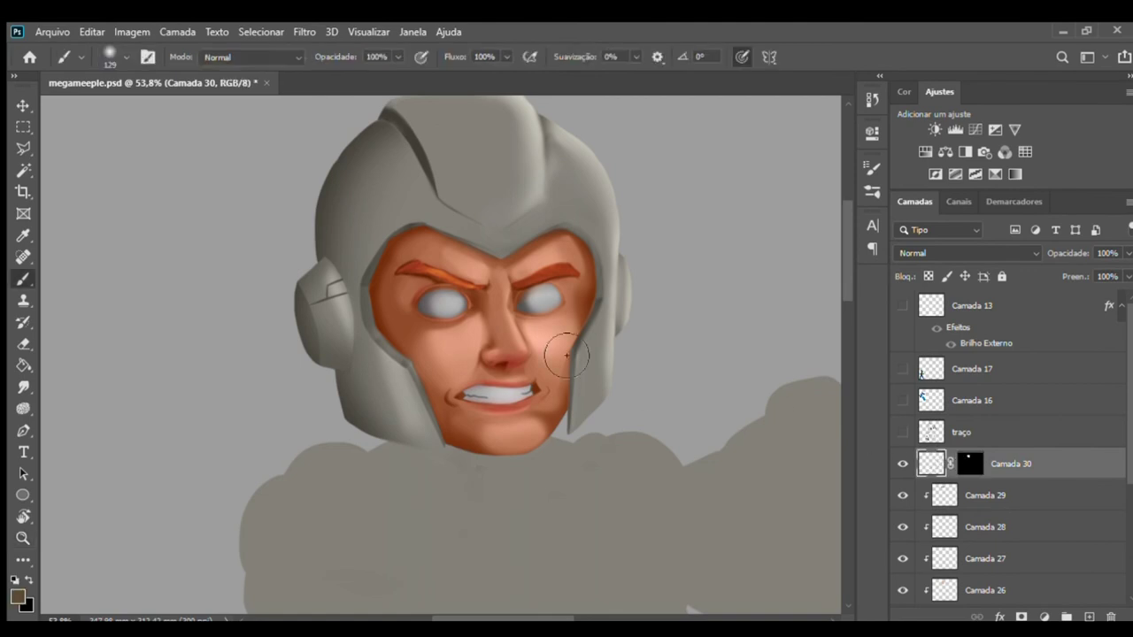
{"action": "mouse_move", "coordinate": [386, 309]}
{"action": "left_mouse_down"}
{"action": "mouse_move", "coordinate": [478, 354]}
{"action": "mouse_move", "coordinate": [576, 443]}
{"action": "left_mouse_up"}
{"action": "key", "text": "ctrl+z"}
- Shade the face's left, jaw and right edges in Multiplicação at 40%, then add a layer above Camada 29
{"action": "left_click", "coordinate": [938, 253]}
{"action": "scroll", "coordinate": [936, 253], "scroll_direction": "down", "scroll_amount": 4}
{"action": "scroll", "coordinate": [914, 257], "scroll_direction": "up", "scroll_amount": 2}
{"action": "scroll", "coordinate": [912, 262], "scroll_direction": "down", "scroll_amount": 1}
{"action": "mouse_move", "coordinate": [430, 216]}
{"action": "left_mouse_down"}
{"action": "mouse_move", "coordinate": [380, 317]}
{"action": "mouse_move", "coordinate": [398, 329]}
{"action": "mouse_move", "coordinate": [396, 381]}
{"action": "left_mouse_up"}
{"action": "mouse_move", "coordinate": [392, 337]}
{"action": "left_mouse_down"}
{"action": "mouse_move", "coordinate": [468, 460]}
{"action": "mouse_move", "coordinate": [426, 418]}
{"action": "left_mouse_up"}
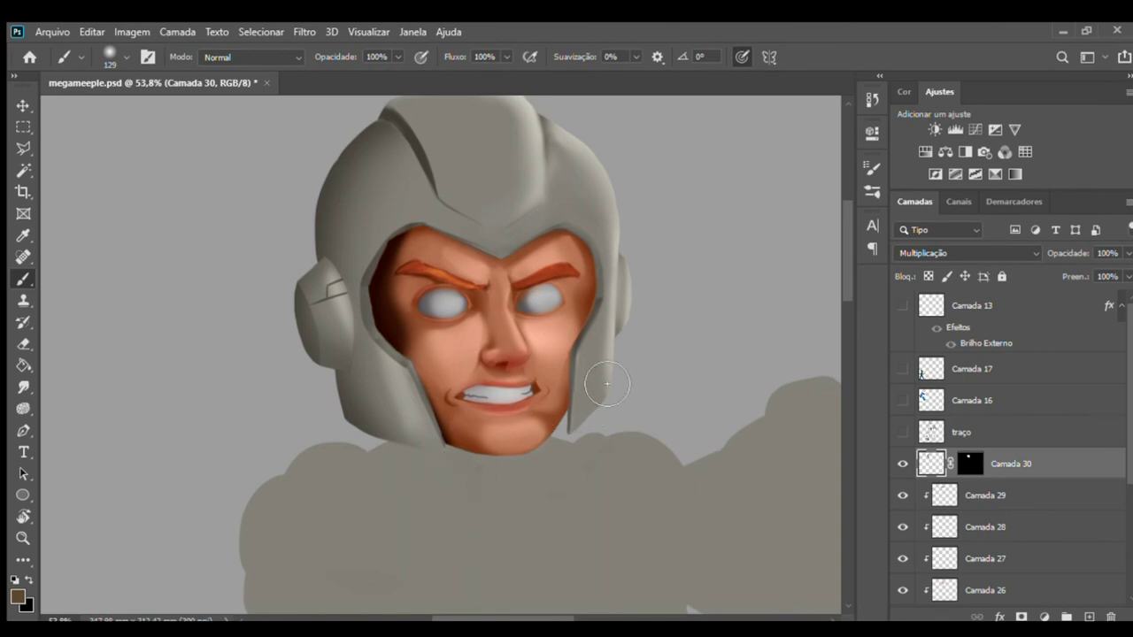
{"action": "left_click_drag", "start_coordinate": [598, 221], "coordinate": [630, 336]}
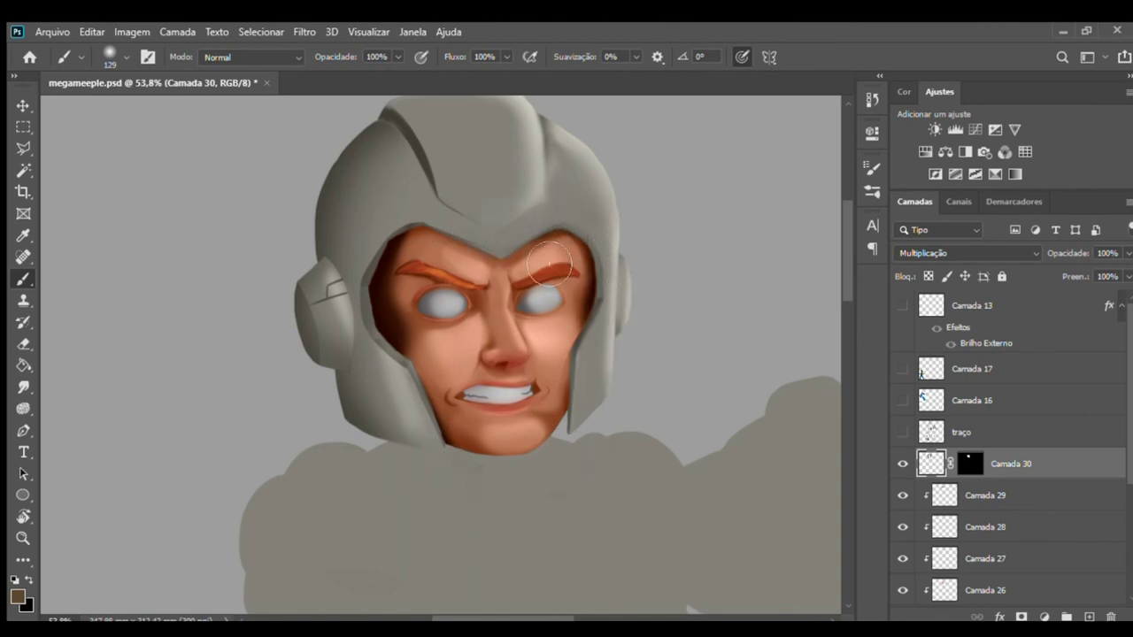
{"action": "left_click_drag", "start_coordinate": [1069, 255], "coordinate": [1023, 250]}
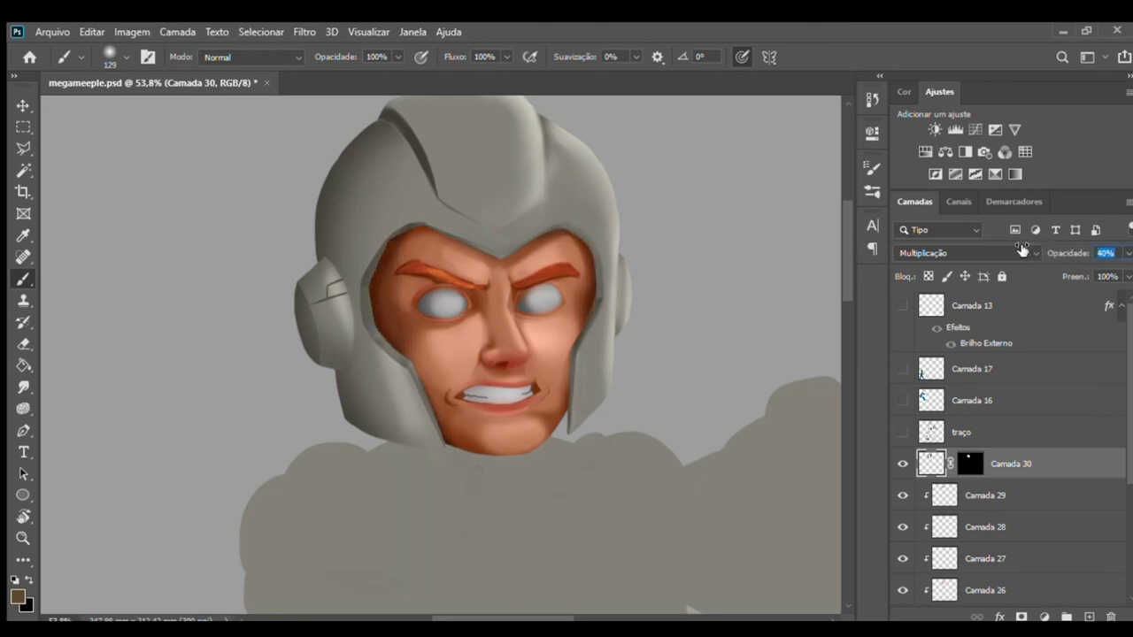
{"action": "left_click", "coordinate": [1019, 498]}
{"action": "left_click", "coordinate": [1088, 616]}
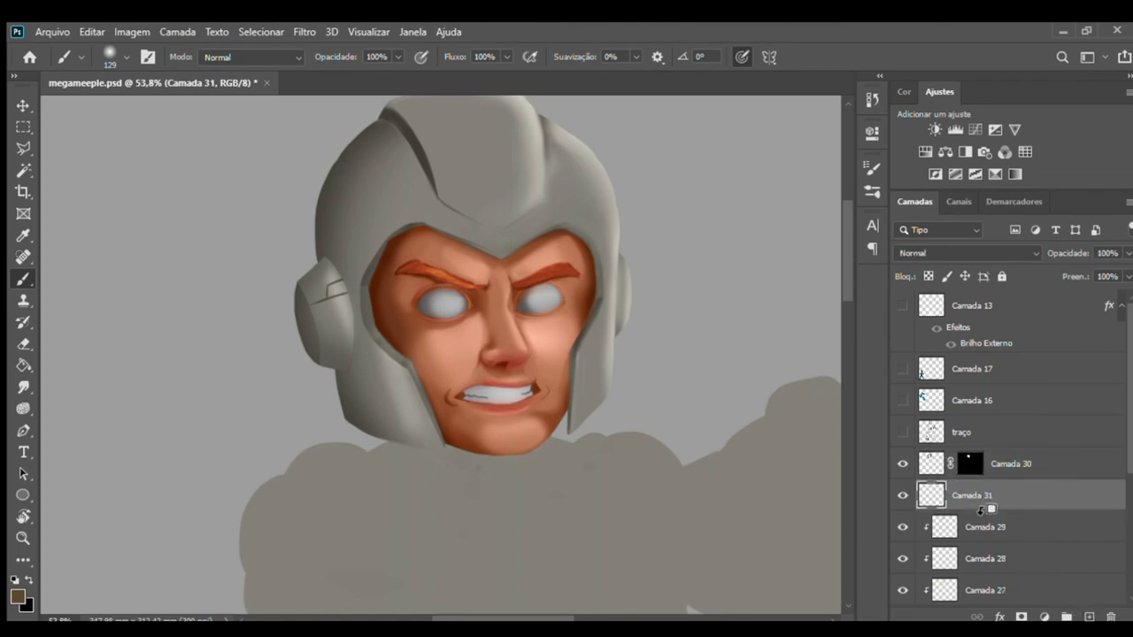
- Clip Camada 31 to the layers below and paint sampled yellow over the whole helmet
{"action": "left_click", "coordinate": [980, 510], "text": "alt"}
{"action": "left_click", "coordinate": [903, 493]}
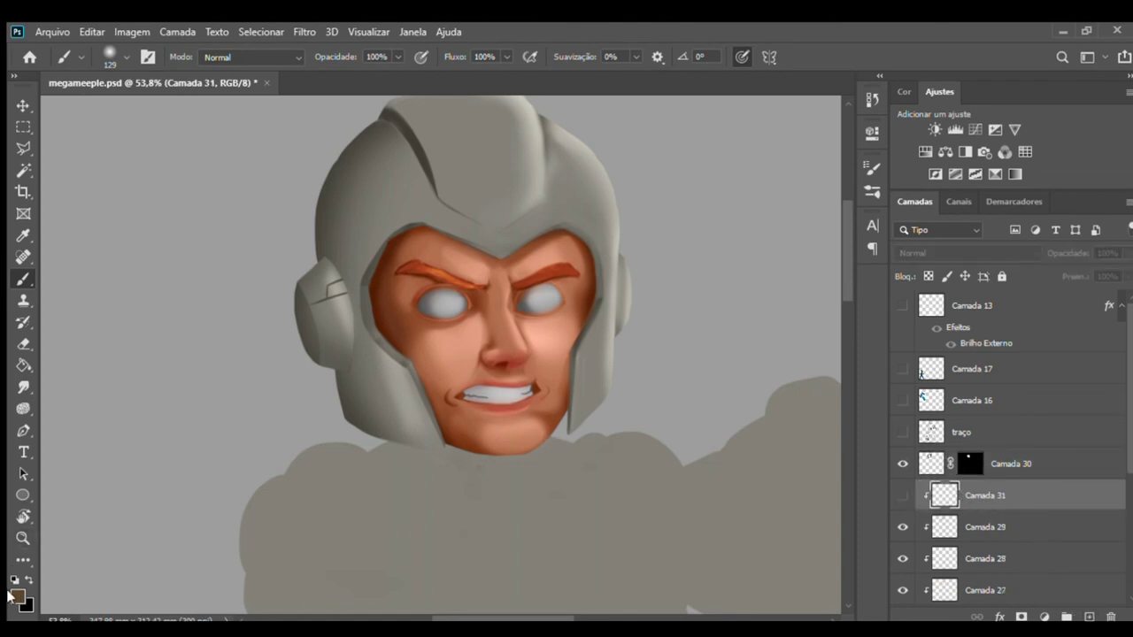
{"action": "key", "text": "i"}
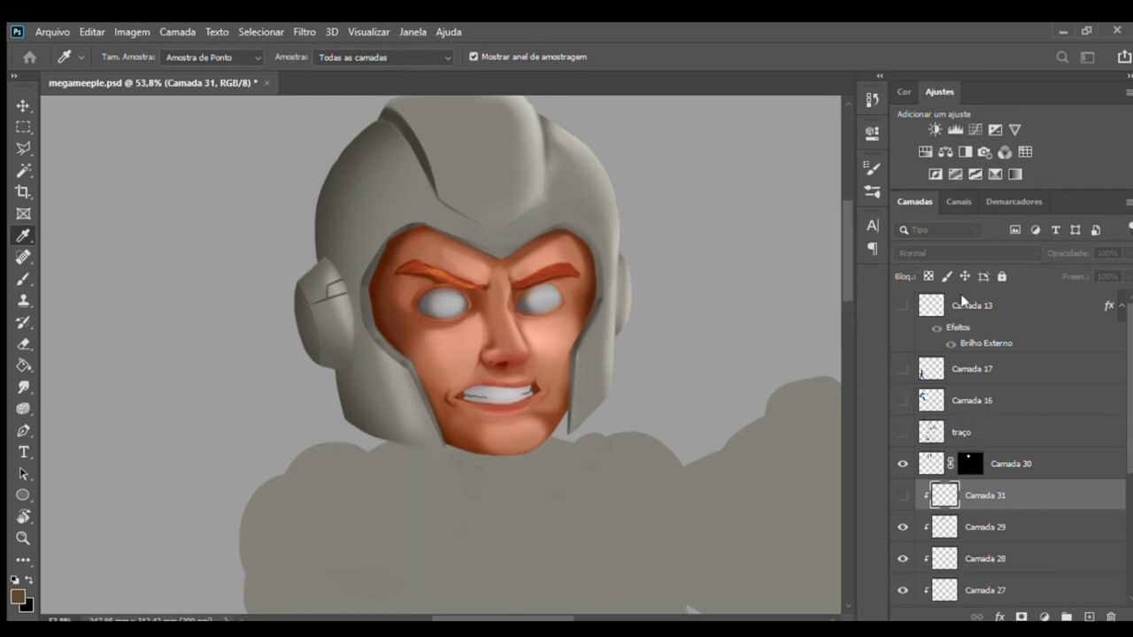
{"action": "key", "text": "b"}
{"action": "left_click", "coordinate": [903, 496]}
{"action": "scroll", "coordinate": [571, 298], "scroll_direction": "up", "scroll_amount": 2}
{"action": "mouse_move", "coordinate": [387, 232]}
{"action": "left_mouse_down"}
{"action": "mouse_move", "coordinate": [611, 265]}
{"action": "mouse_move", "coordinate": [387, 177]}
{"action": "mouse_move", "coordinate": [333, 353]}
{"action": "mouse_move", "coordinate": [416, 399]}
{"action": "mouse_move", "coordinate": [532, 379]}
{"action": "mouse_move", "coordinate": [496, 292]}
{"action": "mouse_move", "coordinate": [624, 419]}
{"action": "left_mouse_up"}
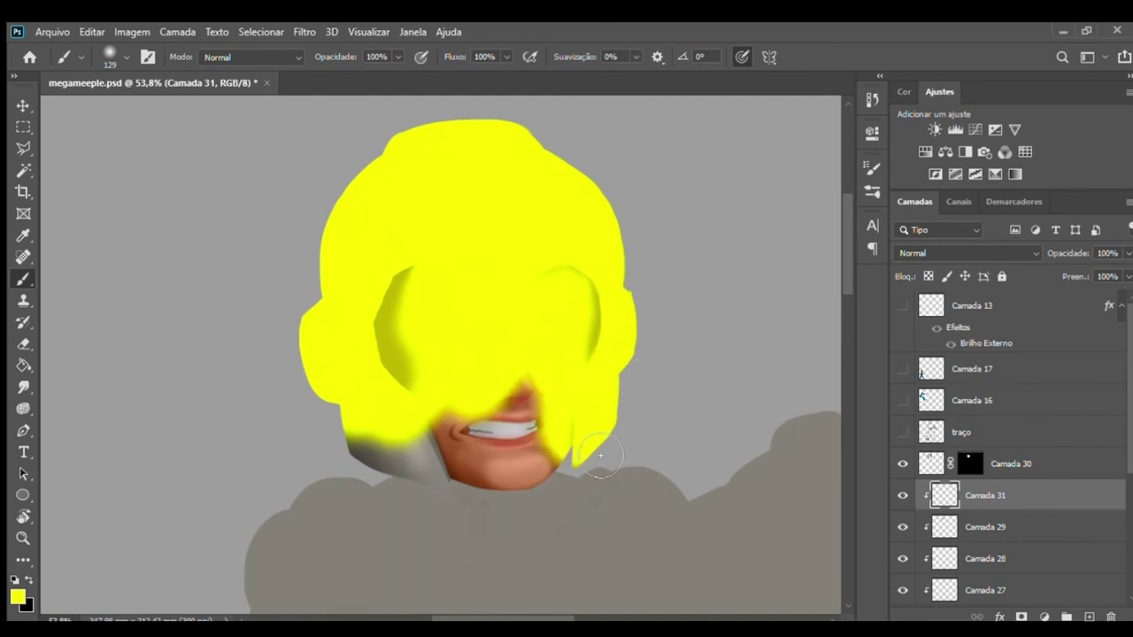
{"action": "mouse_move", "coordinate": [443, 444]}
{"action": "left_mouse_down"}
{"action": "mouse_move", "coordinate": [372, 461]}
{"action": "mouse_move", "coordinate": [395, 470]}
{"action": "mouse_move", "coordinate": [454, 453]}
{"action": "mouse_move", "coordinate": [482, 418]}
{"action": "left_mouse_up"}
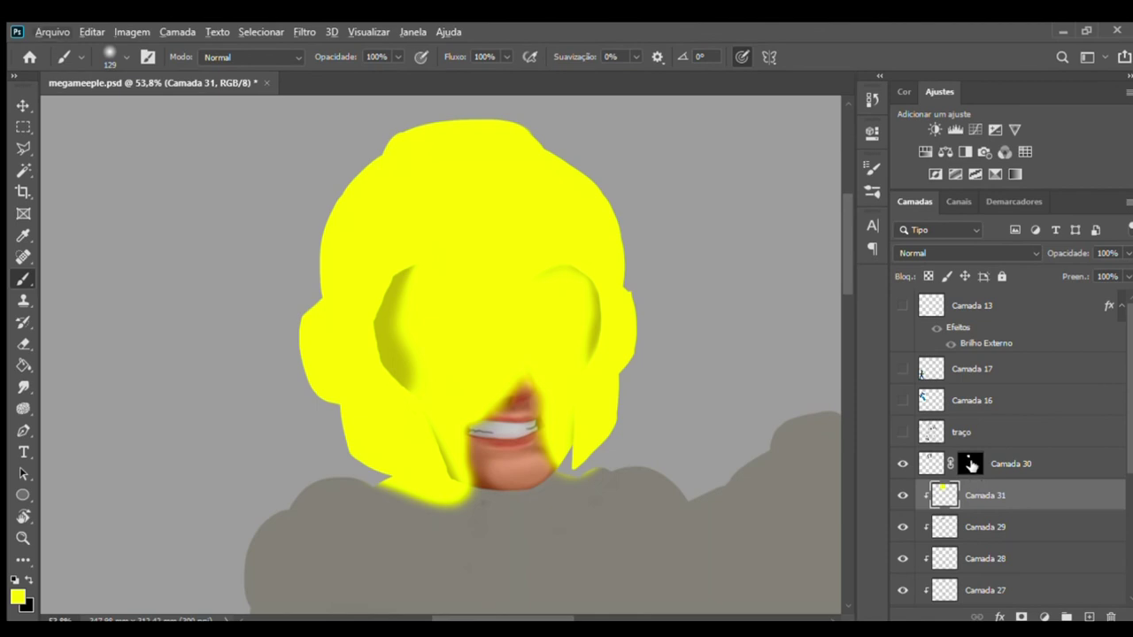
- Clear the yellow from the face using Camada 30's mask selection, and set Camada 31 to Cor
{"action": "left_click", "coordinate": [971, 463], "text": "ctrl"}
{"action": "key", "text": "Delete"}
{"action": "key", "text": "ctrl+d"}
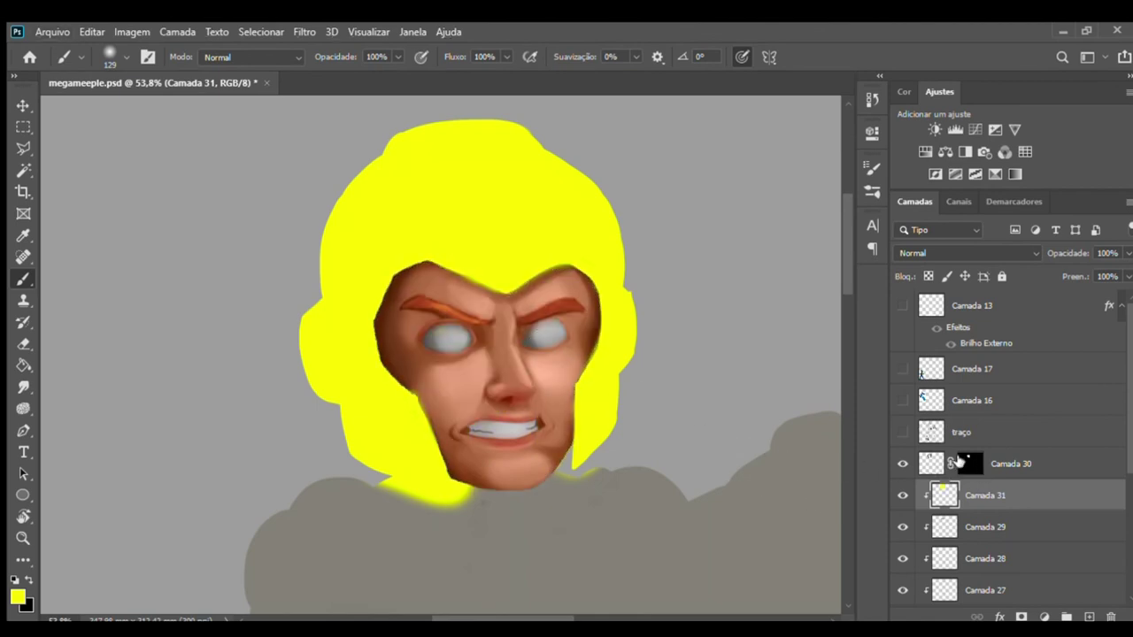
{"action": "left_click", "coordinate": [961, 256]}
{"action": "scroll", "coordinate": [958, 259], "scroll_direction": "down", "scroll_amount": 20}
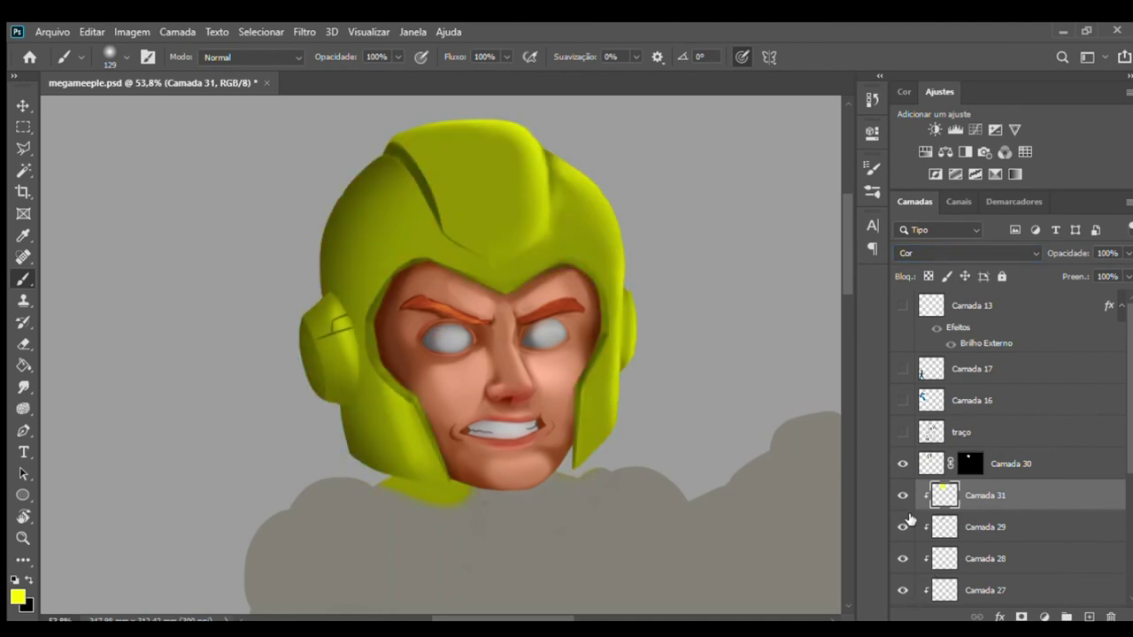
{"action": "key", "text": "i"}
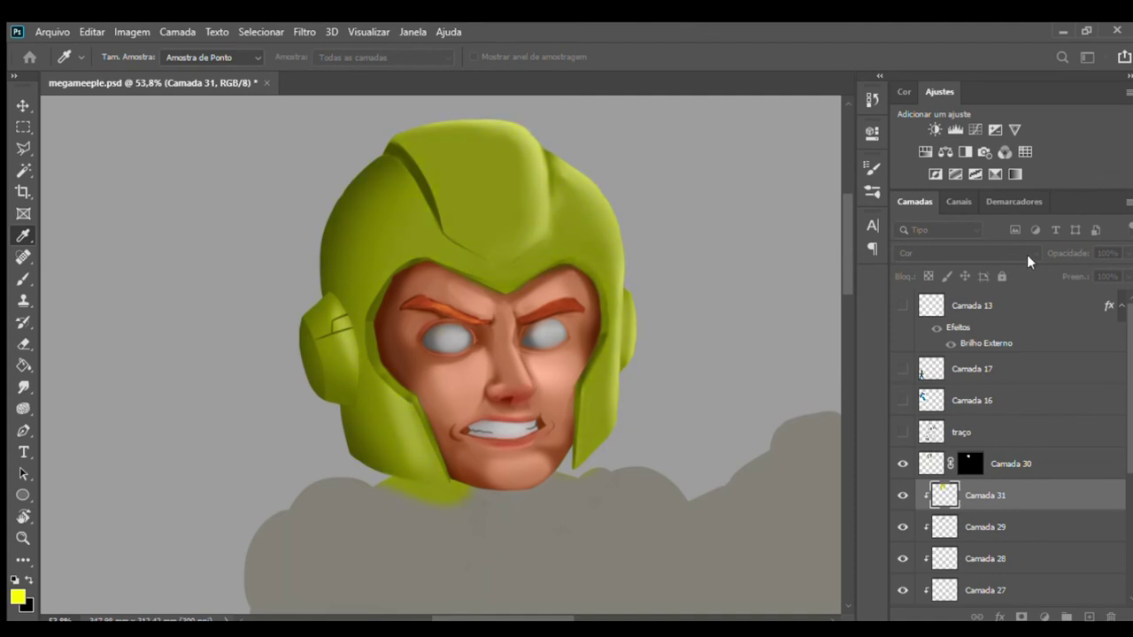
- Zoom in on the chin and lower helmet edge
{"action": "key", "text": "b"}
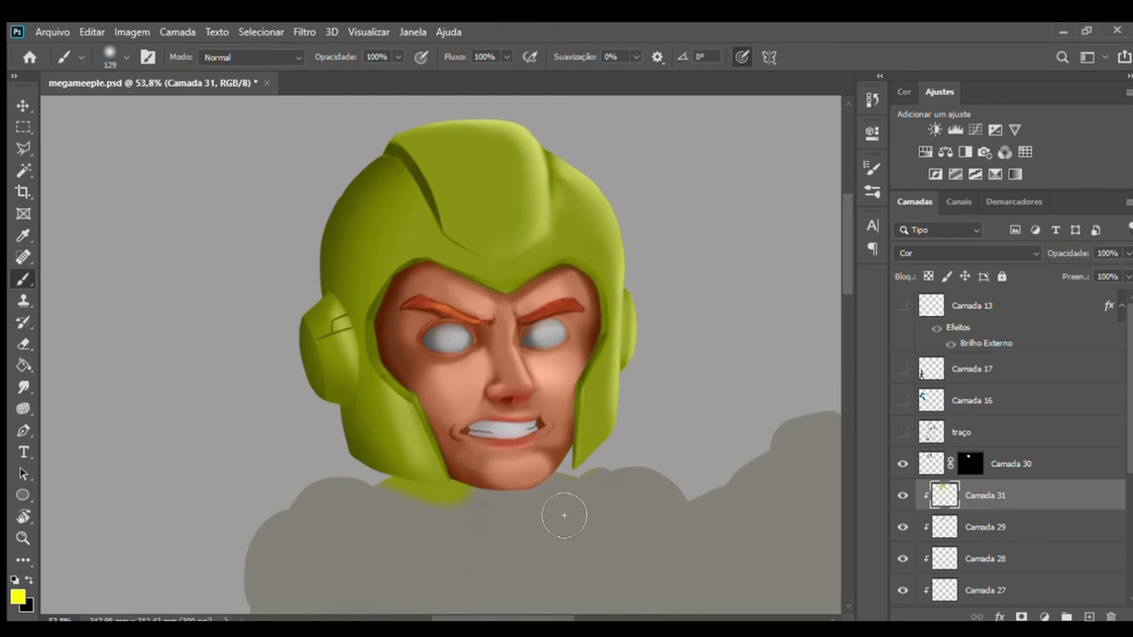
{"action": "key", "text": "z"}
{"action": "left_click_drag", "start_coordinate": [455, 531], "coordinate": [506, 523]}
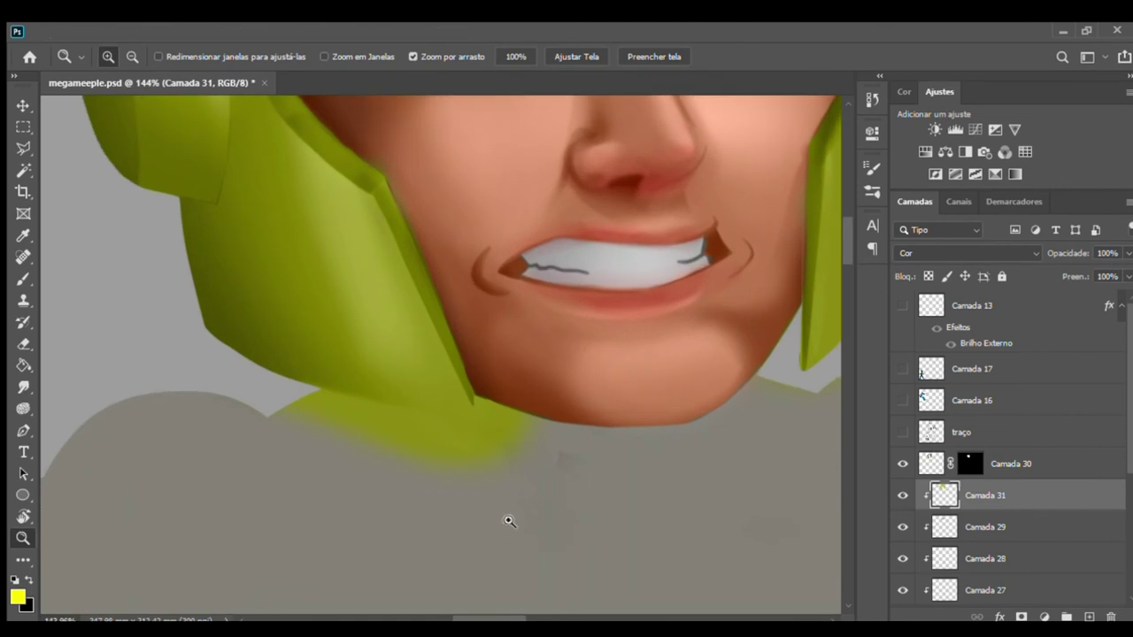
- Outline the green spill below the helmet with a polygonal lasso selection
{"action": "key", "text": "l"}
{"action": "left_click", "coordinate": [287, 378]}
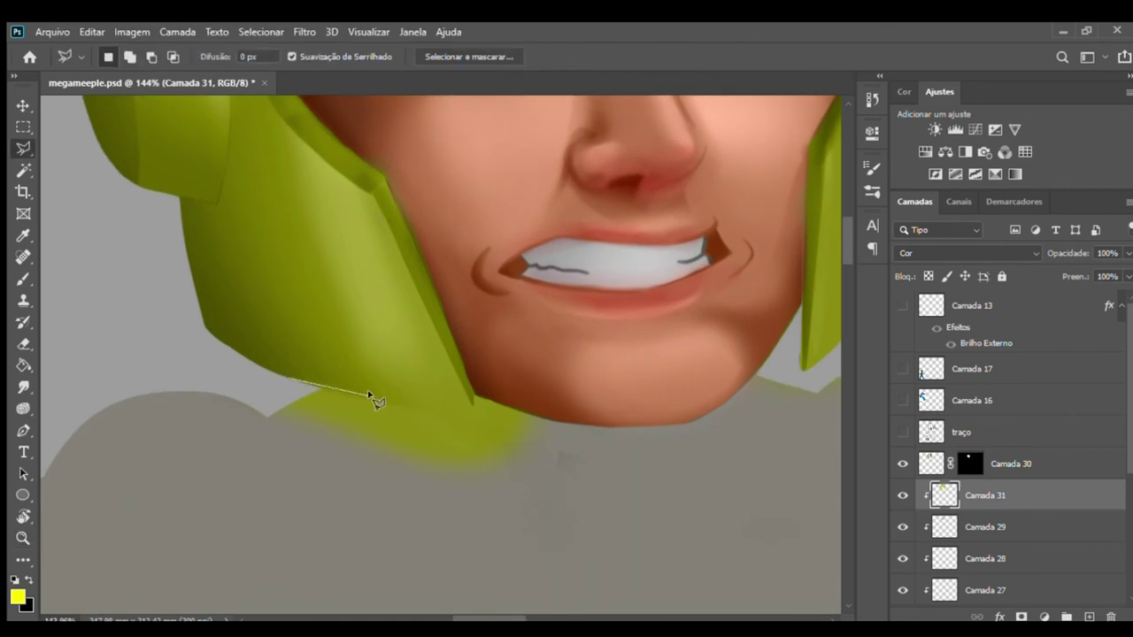
{"action": "left_click", "coordinate": [471, 406]}
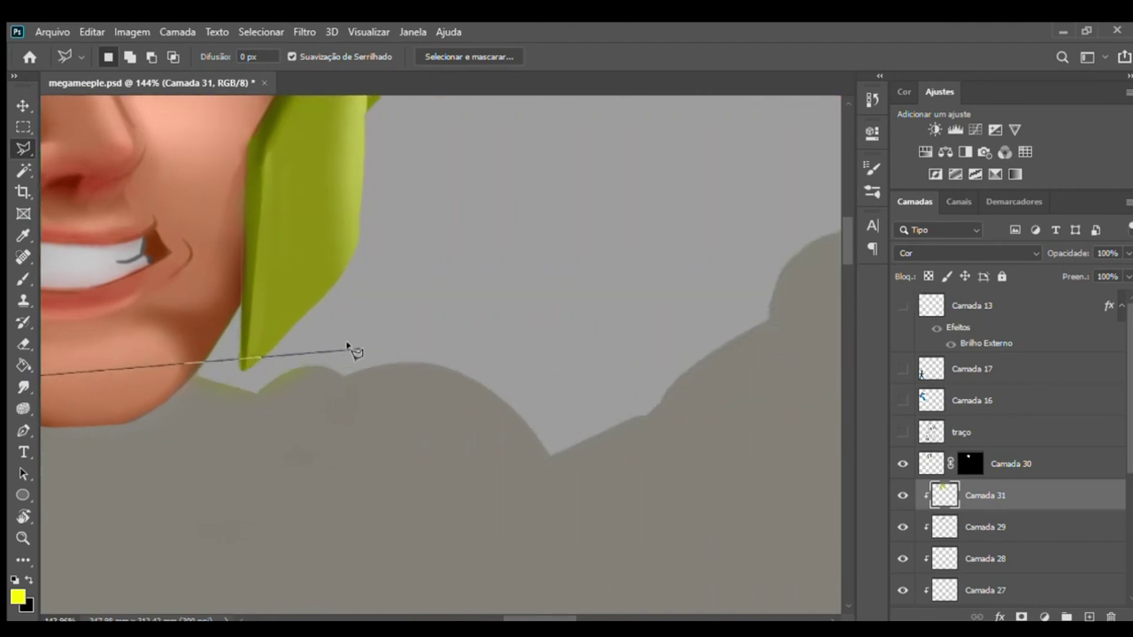
{"action": "left_click", "coordinate": [217, 343]}
{"action": "left_click", "coordinate": [240, 376]}
{"action": "left_click", "coordinate": [299, 352]}
{"action": "left_click", "coordinate": [347, 347]}
{"action": "left_click", "coordinate": [381, 414]}
{"action": "left_click", "coordinate": [354, 470]}
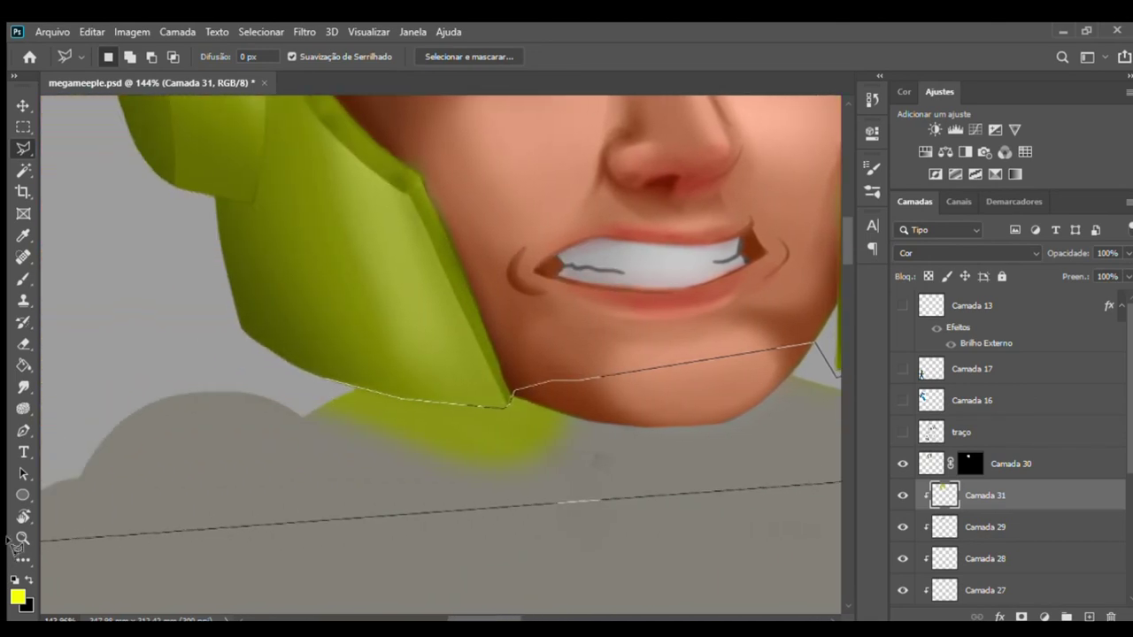
{"action": "left_click", "coordinate": [504, 553]}
{"action": "left_click", "coordinate": [264, 462]}
{"action": "left_click", "coordinate": [248, 404]}
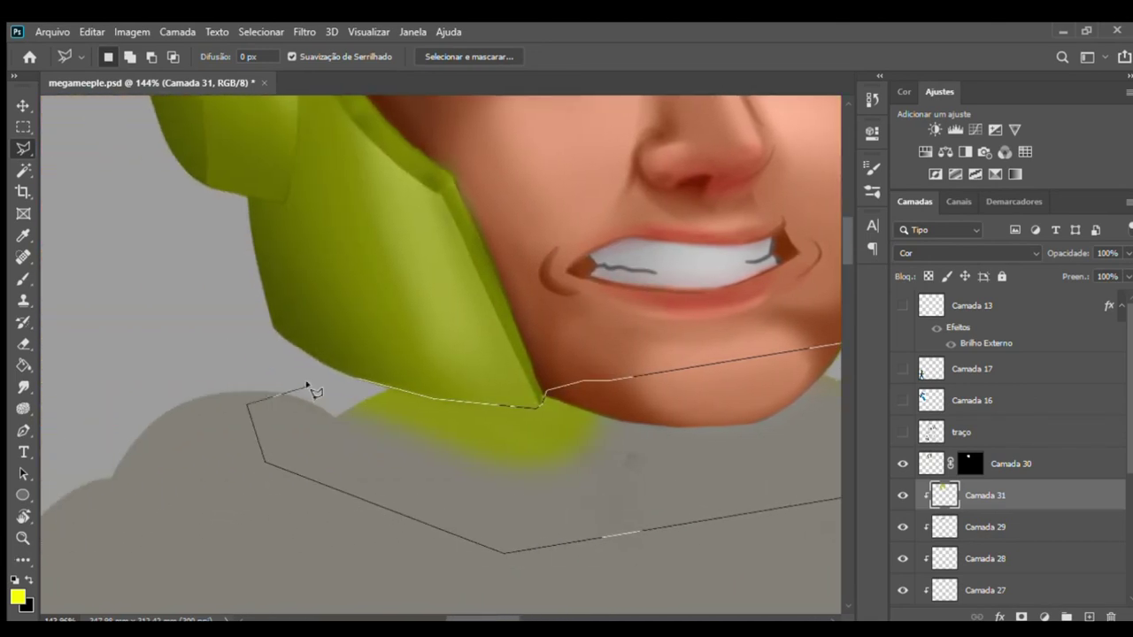
{"action": "left_click", "coordinate": [354, 378]}
- Delete the selected green paint, deselect, and zoom back out to the whole head
{"action": "key", "text": "Delete"}
{"action": "key", "text": "ctrl+d"}
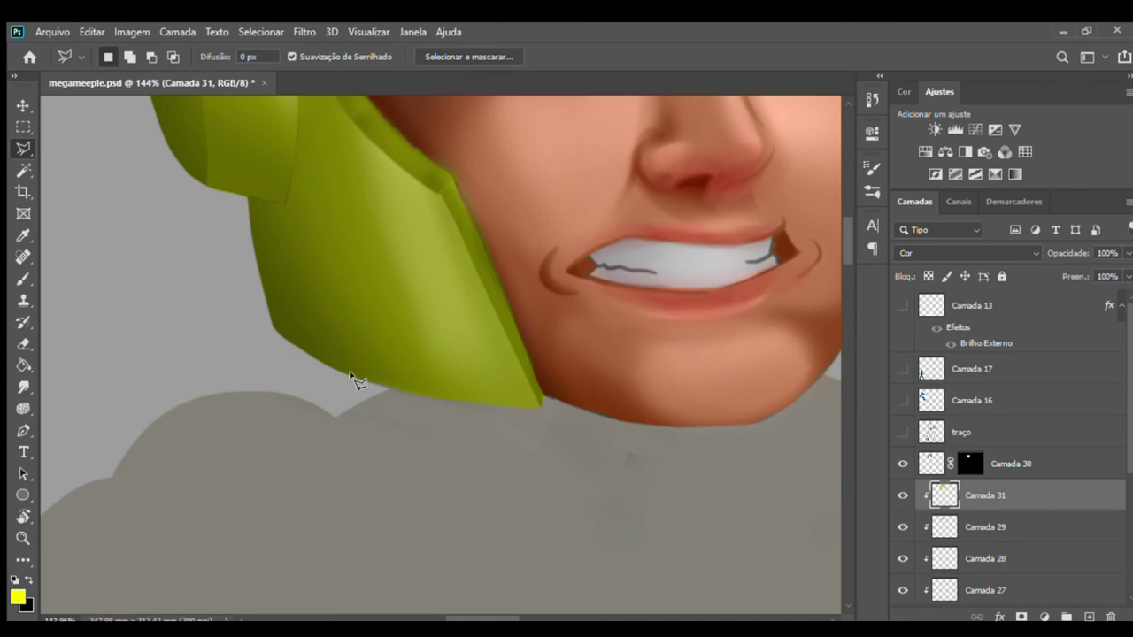
{"action": "key", "text": "z"}
{"action": "mouse_move", "coordinate": [554, 336]}
{"action": "left_mouse_down"}
{"action": "mouse_move", "coordinate": [488, 324]}
{"action": "mouse_move", "coordinate": [478, 360]}
{"action": "left_mouse_up"}
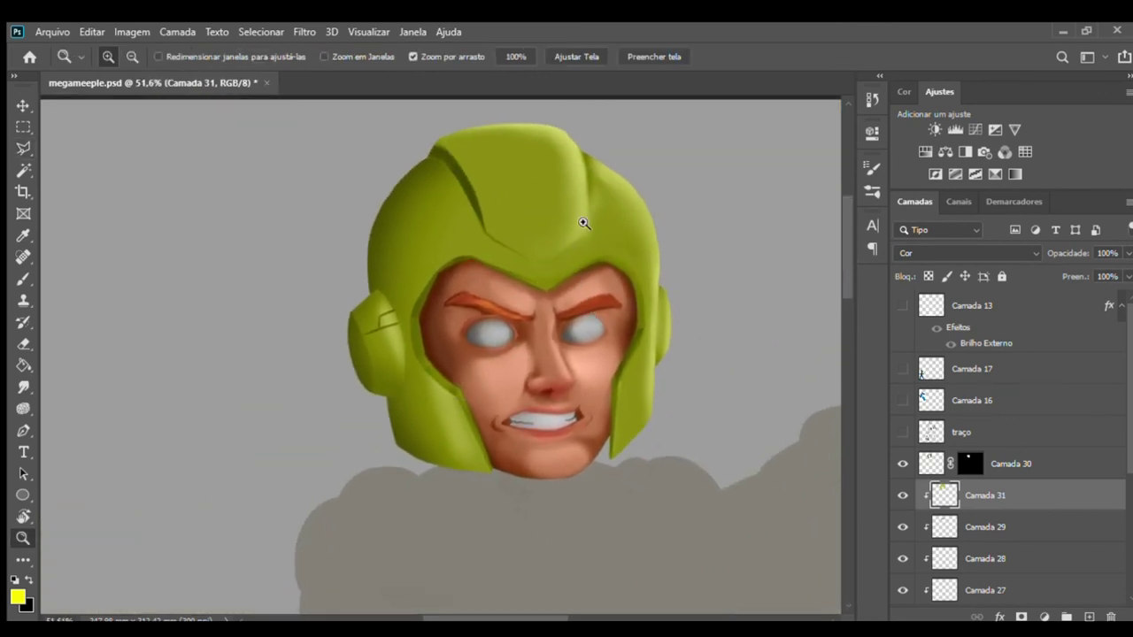
- Shift the helmet on Camada 31 from yellow-green to purple
{"action": "key", "text": "ctrl+i"}
{"action": "key", "text": "ctrl+i"}
{"action": "key", "text": "ctrl+i"}
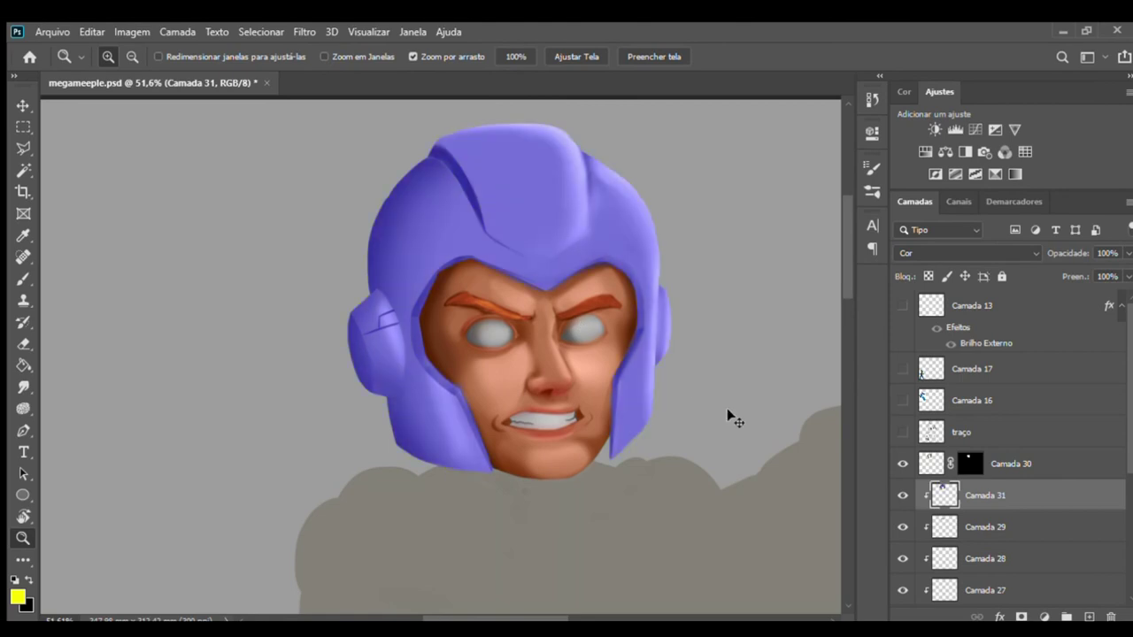
{"action": "key", "text": "i"}
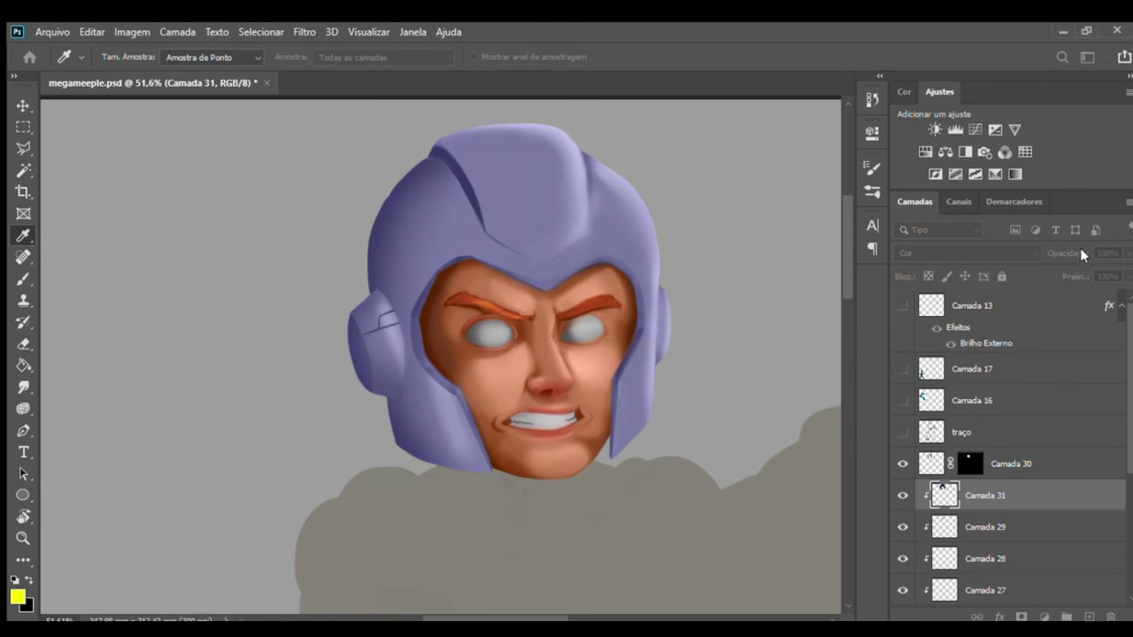
{"action": "key", "text": "z"}
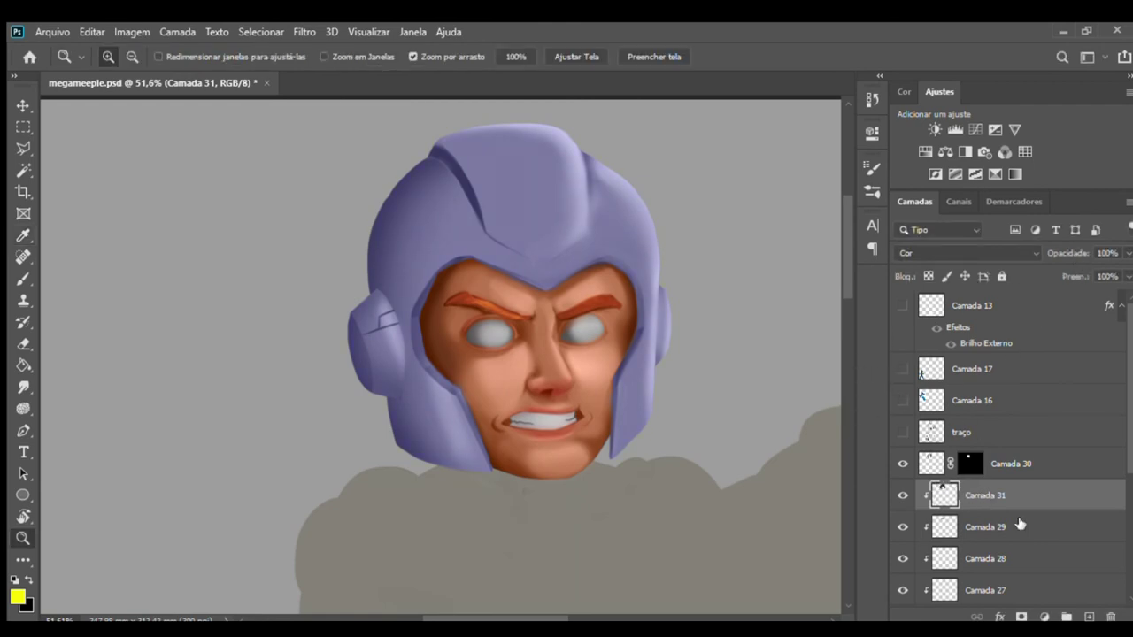
- Add layer Camada 32 with a mask loaded from Camada 31's helmet selection
{"action": "left_click", "coordinate": [1094, 615]}
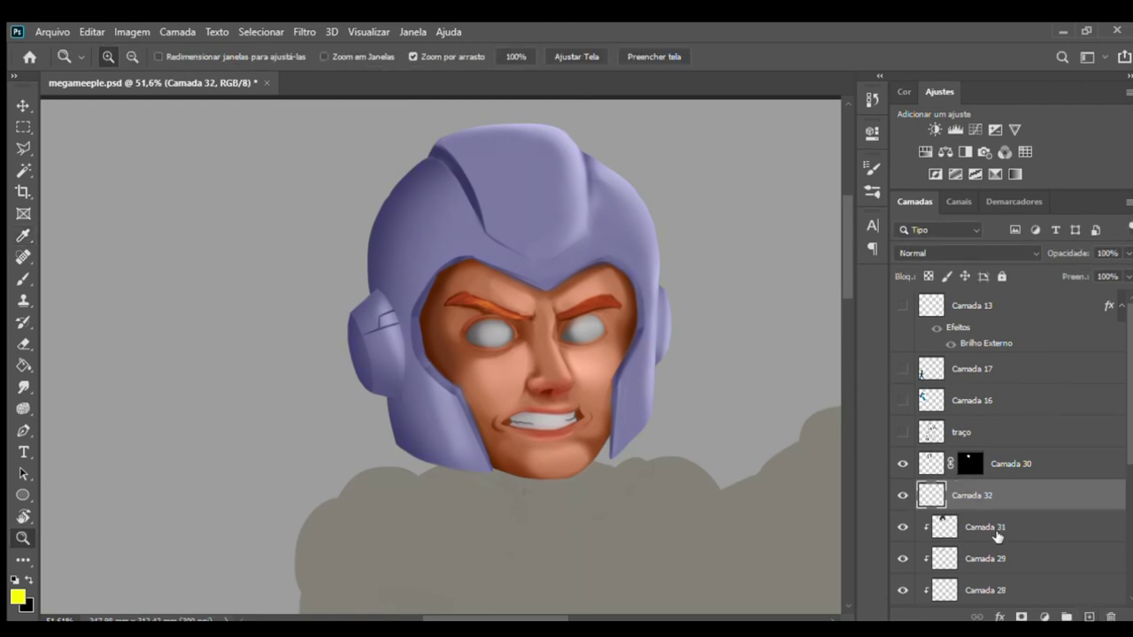
{"action": "left_click", "coordinate": [945, 527], "text": "ctrl"}
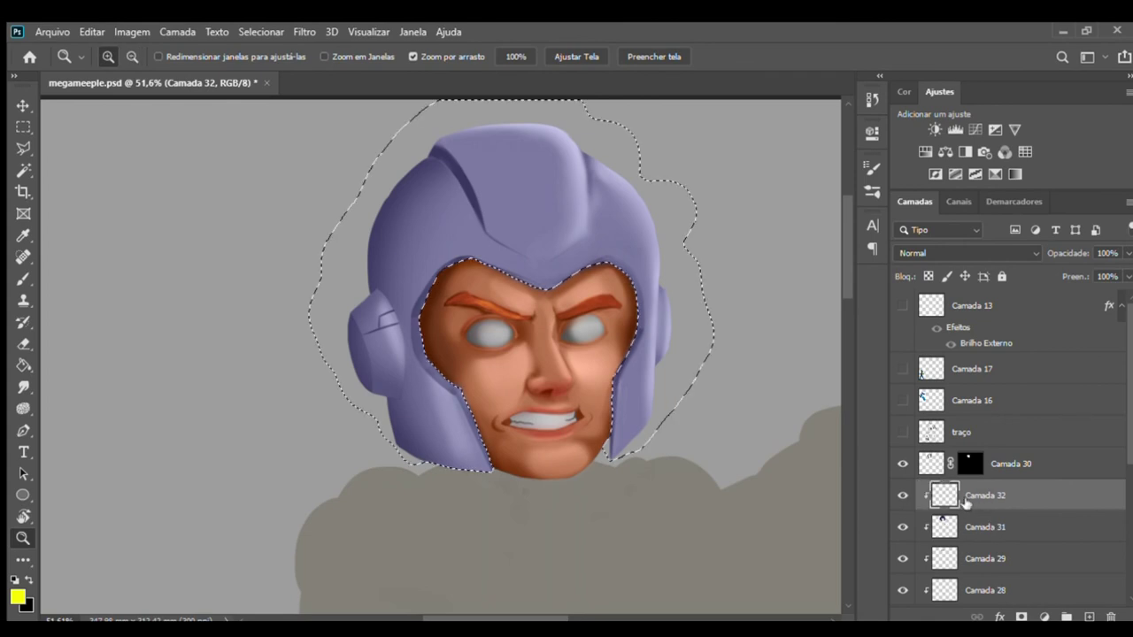
{"action": "left_click", "coordinate": [1021, 615]}
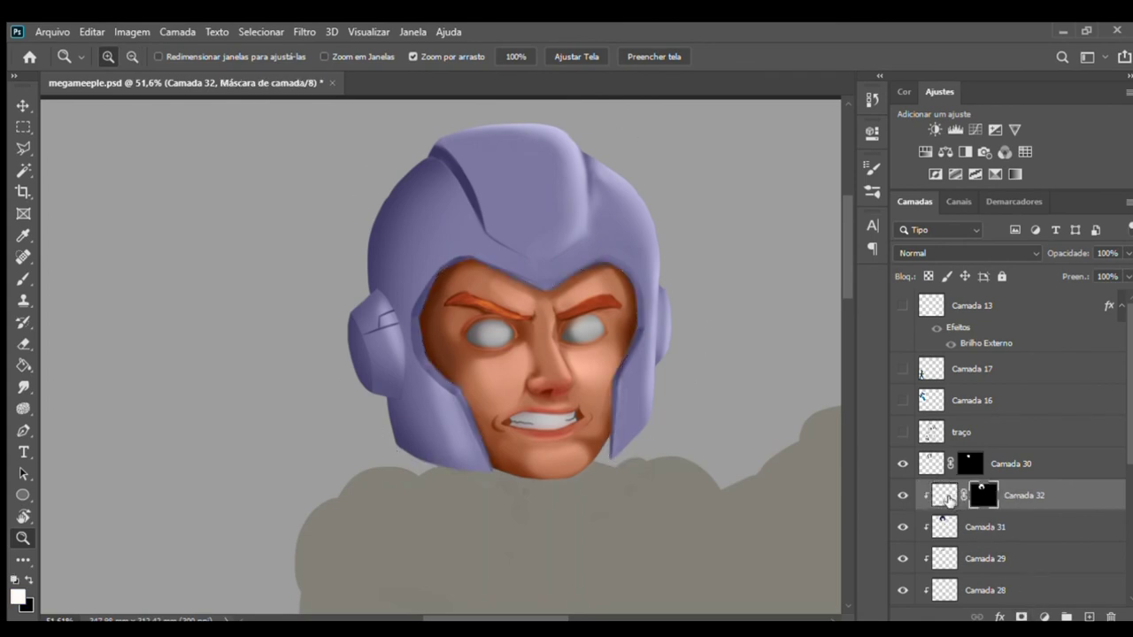
- Pick a grey paint colour and target Camada 32's pixels instead of its mask
{"action": "key", "text": "b"}
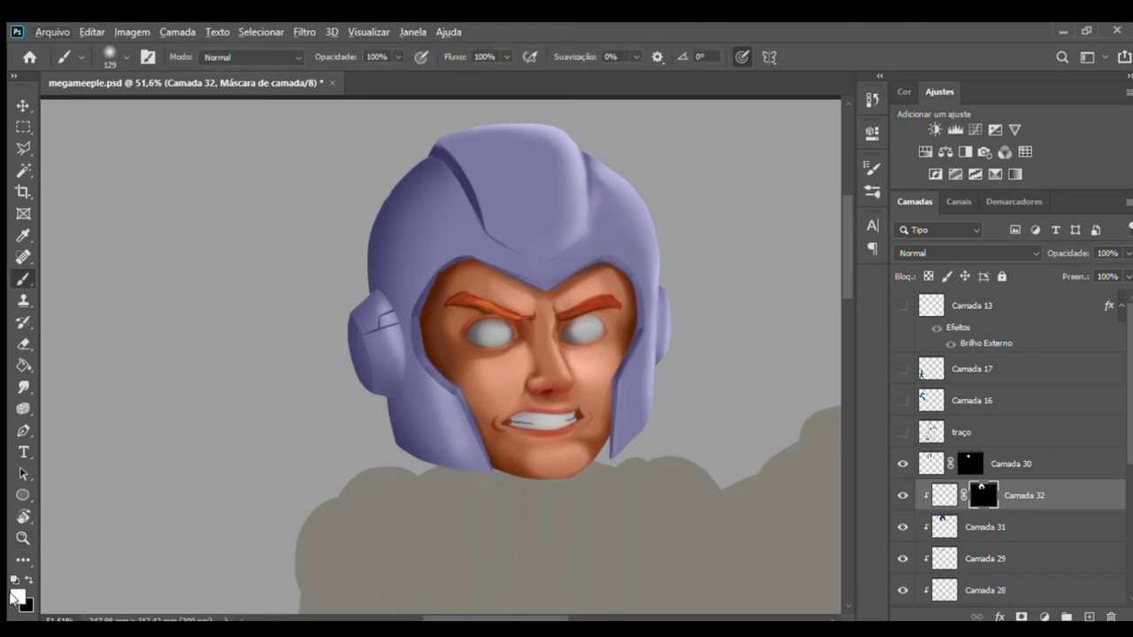
{"action": "key", "text": "i"}
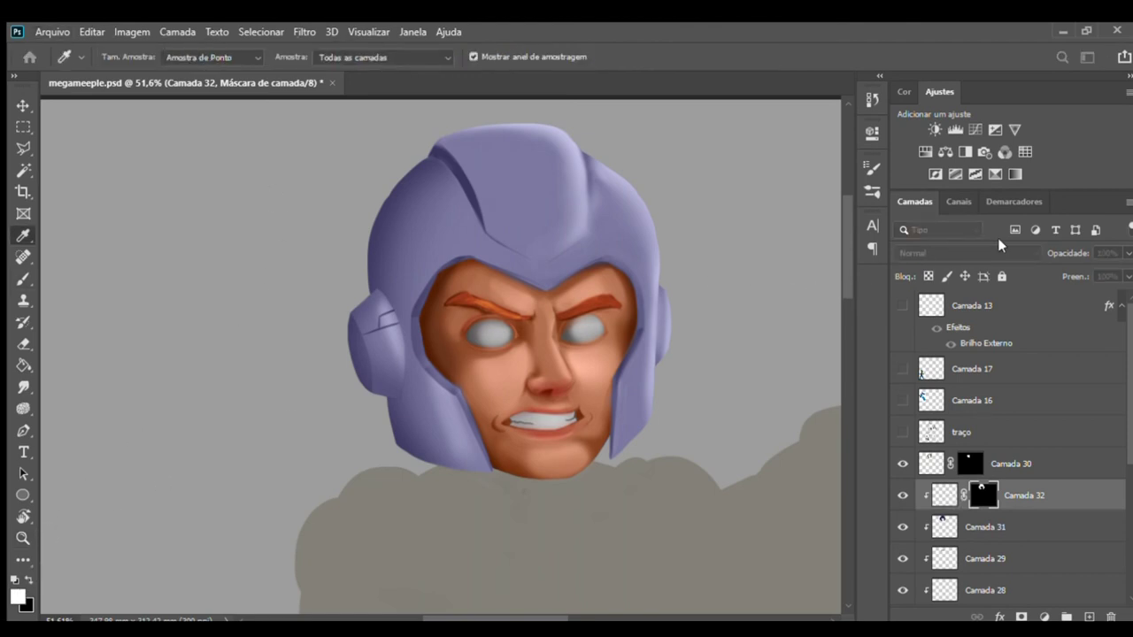
{"action": "key", "text": "b"}
{"action": "left_click", "coordinate": [396, 363], "text": "alt"}
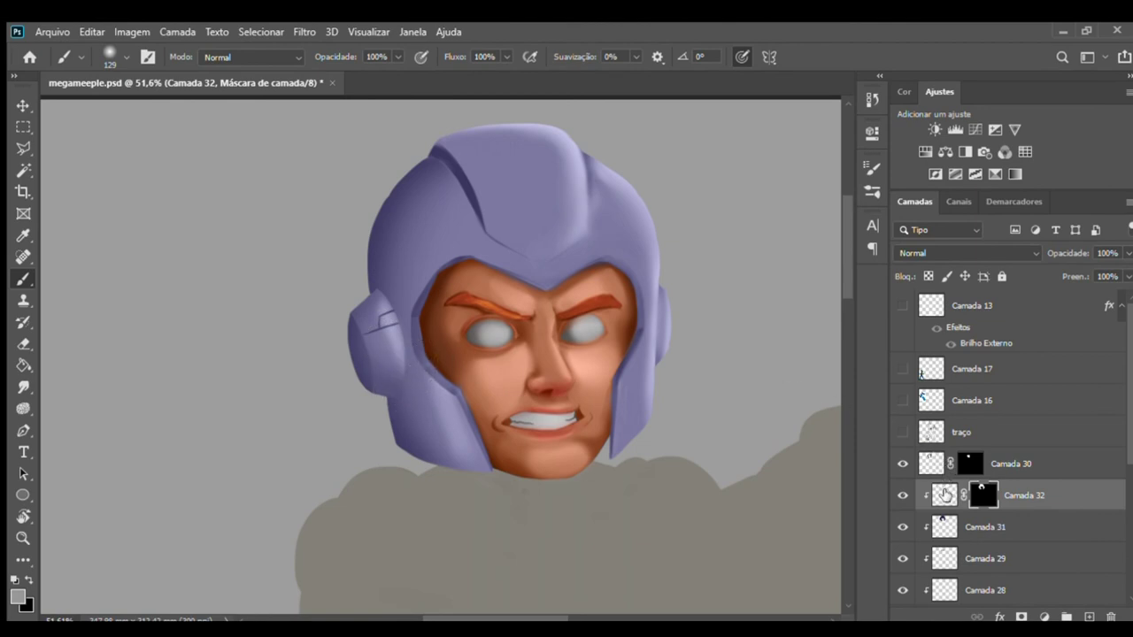
{"action": "left_click", "coordinate": [946, 495]}
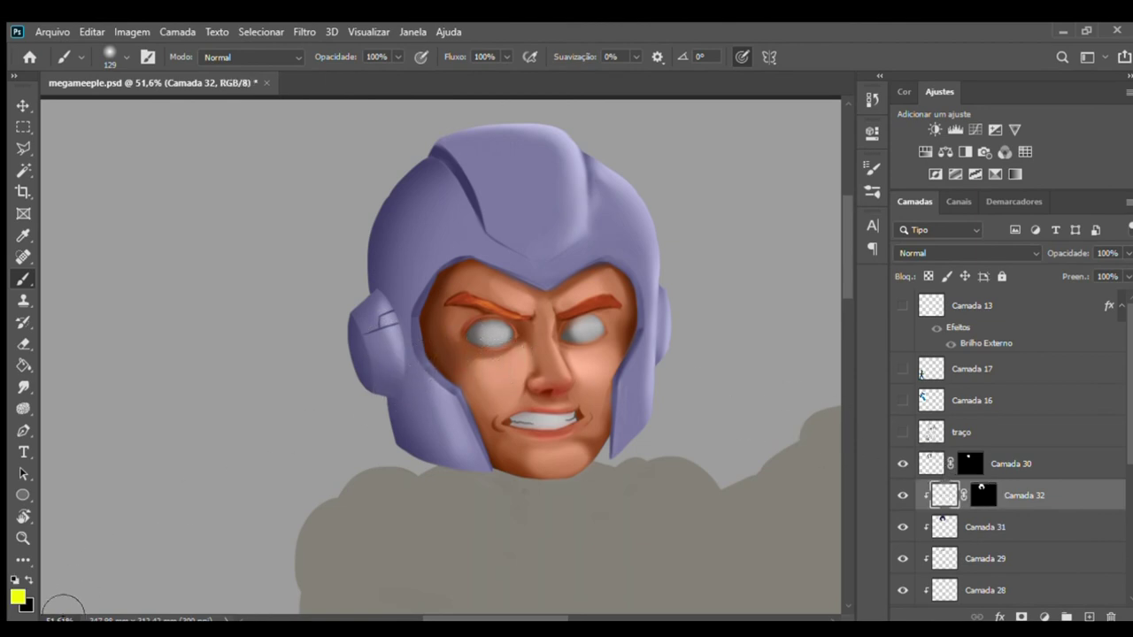
{"action": "key", "text": "i"}
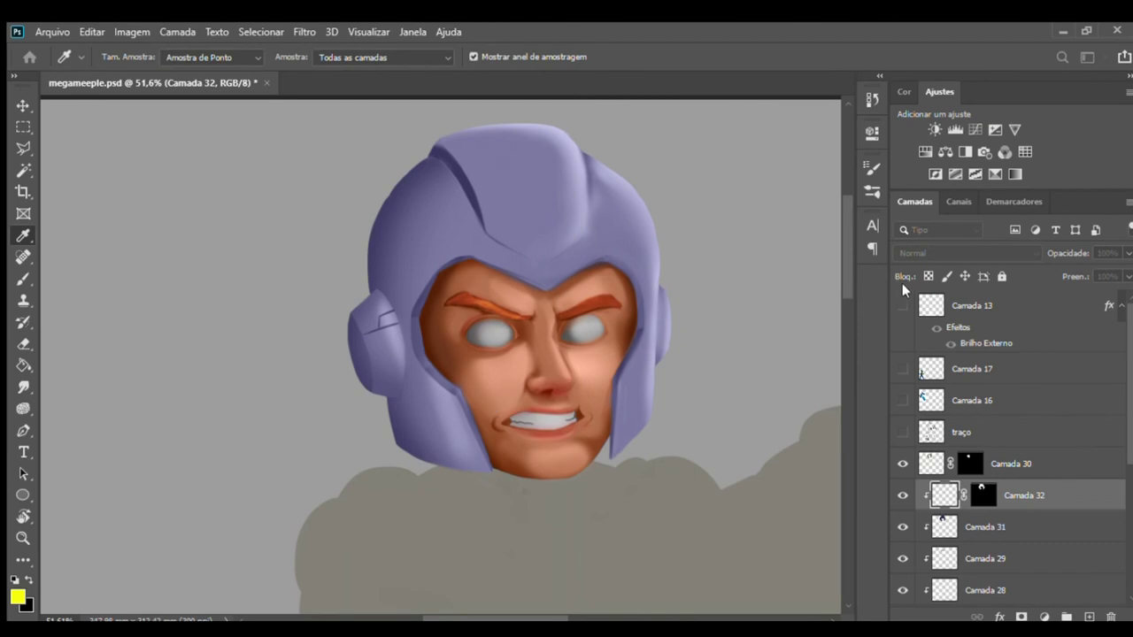
- Paint the left ear piece solid red on Camada 32 with Sobrepor blending
{"action": "key", "text": "b"}
{"action": "left_click_drag", "start_coordinate": [381, 329], "coordinate": [379, 356]}
{"action": "left_click", "coordinate": [919, 253]}
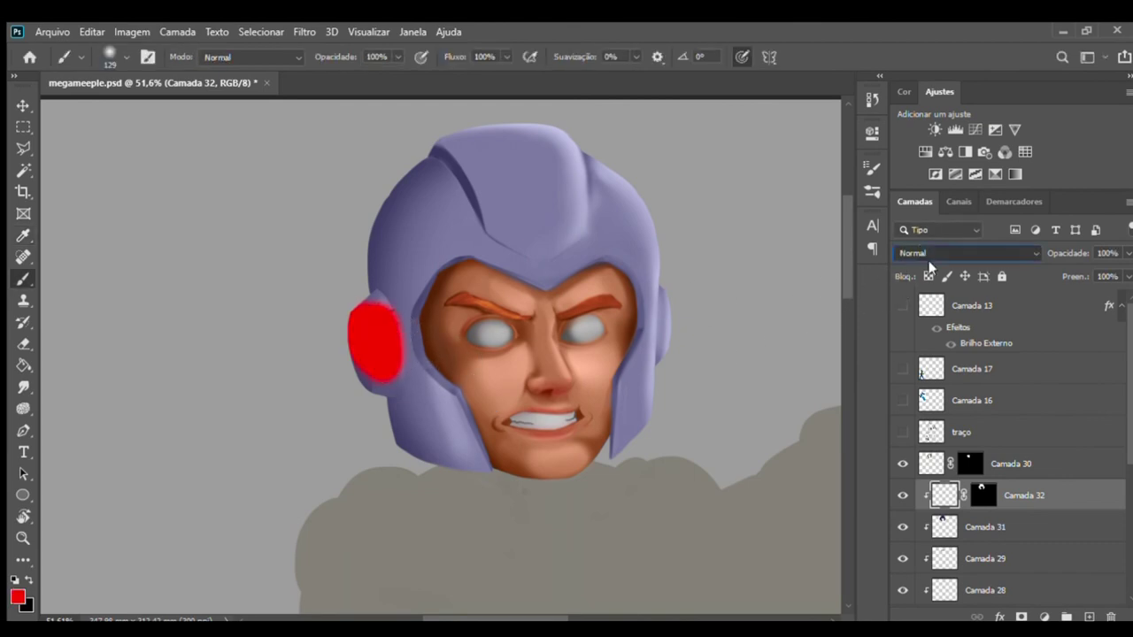
{"action": "scroll", "coordinate": [919, 253], "scroll_direction": "down", "scroll_amount": 7}
{"action": "key", "text": "Down"}
{"action": "key", "text": "Down"}
{"action": "key", "text": "Down"}
{"action": "key", "text": "Down"}
{"action": "key", "text": "Down"}
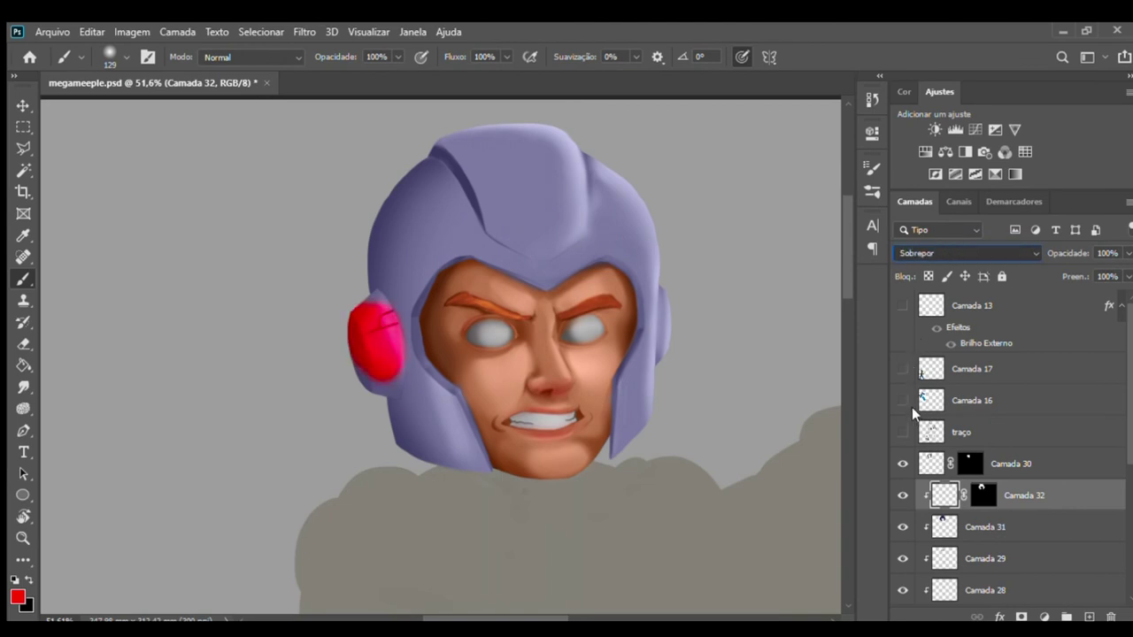
{"action": "mouse_move", "coordinate": [390, 320]}
{"action": "left_mouse_down"}
{"action": "mouse_move", "coordinate": [374, 324]}
{"action": "mouse_move", "coordinate": [380, 316]}
{"action": "mouse_move", "coordinate": [379, 383]}
{"action": "mouse_move", "coordinate": [387, 366]}
{"action": "mouse_move", "coordinate": [405, 379]}
{"action": "mouse_move", "coordinate": [387, 317]}
{"action": "mouse_move", "coordinate": [412, 328]}
{"action": "mouse_move", "coordinate": [409, 399]}
{"action": "mouse_move", "coordinate": [399, 392]}
{"action": "left_mouse_up"}
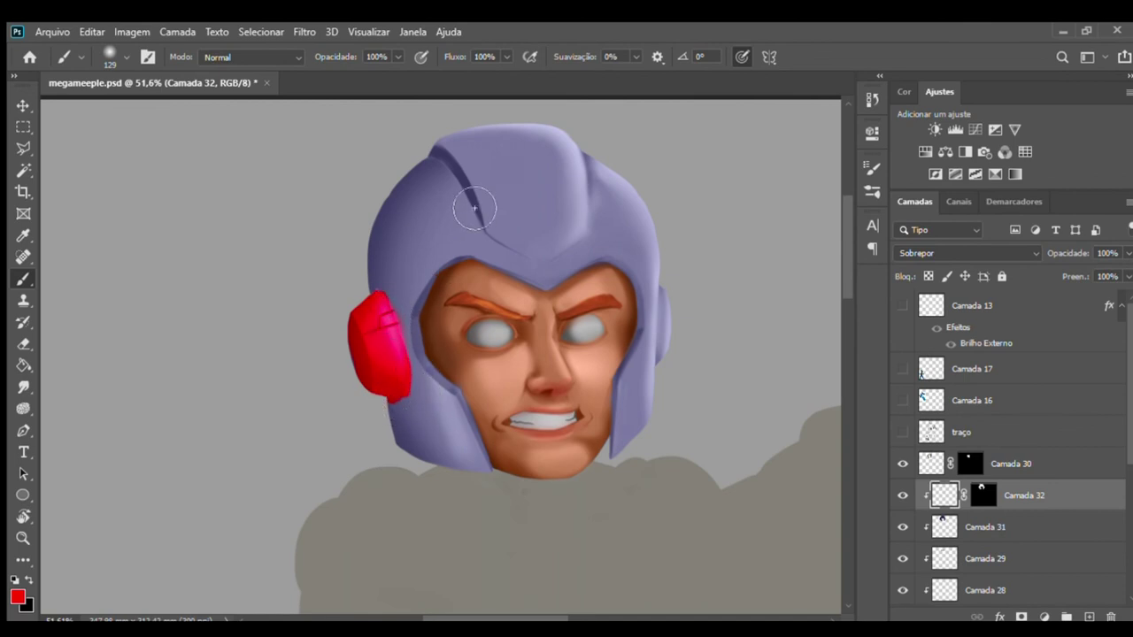
- Zoom in on the left ear piece, add red detail, and erase its pink edge glow
{"action": "key", "text": "z"}
{"action": "left_click_drag", "start_coordinate": [380, 382], "coordinate": [443, 370]}
{"action": "key", "text": "b"}
{"action": "mouse_move", "coordinate": [383, 266]}
{"action": "left_mouse_down"}
{"action": "mouse_move", "coordinate": [416, 229]}
{"action": "mouse_move", "coordinate": [460, 321]}
{"action": "left_mouse_up"}
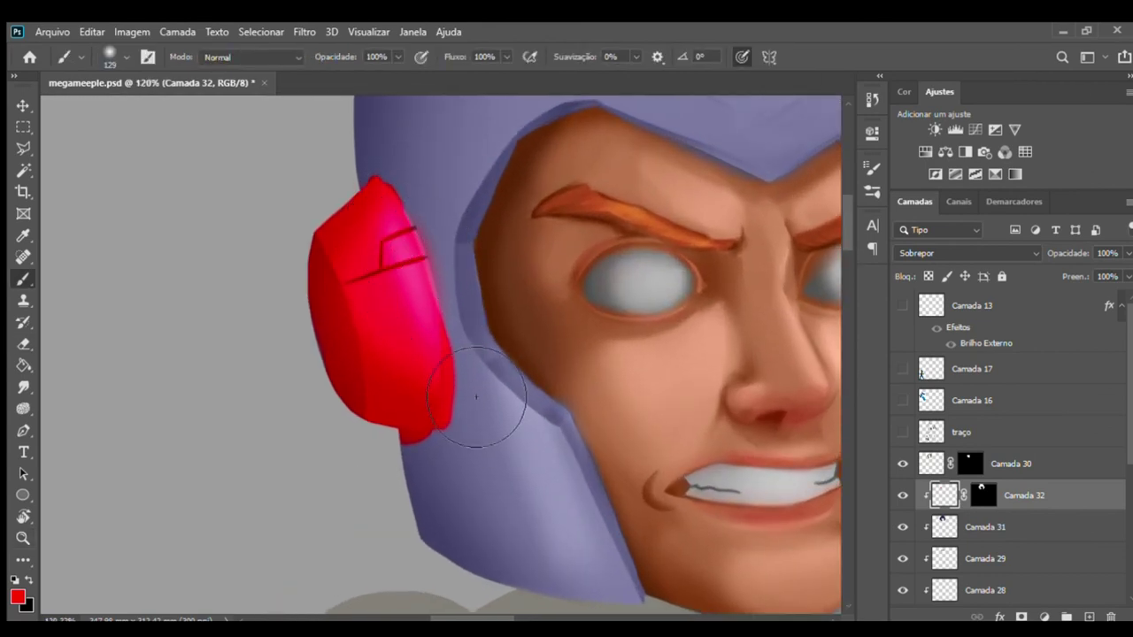
{"action": "key", "text": "e"}
{"action": "left_click_drag", "start_coordinate": [470, 424], "coordinate": [470, 362]}
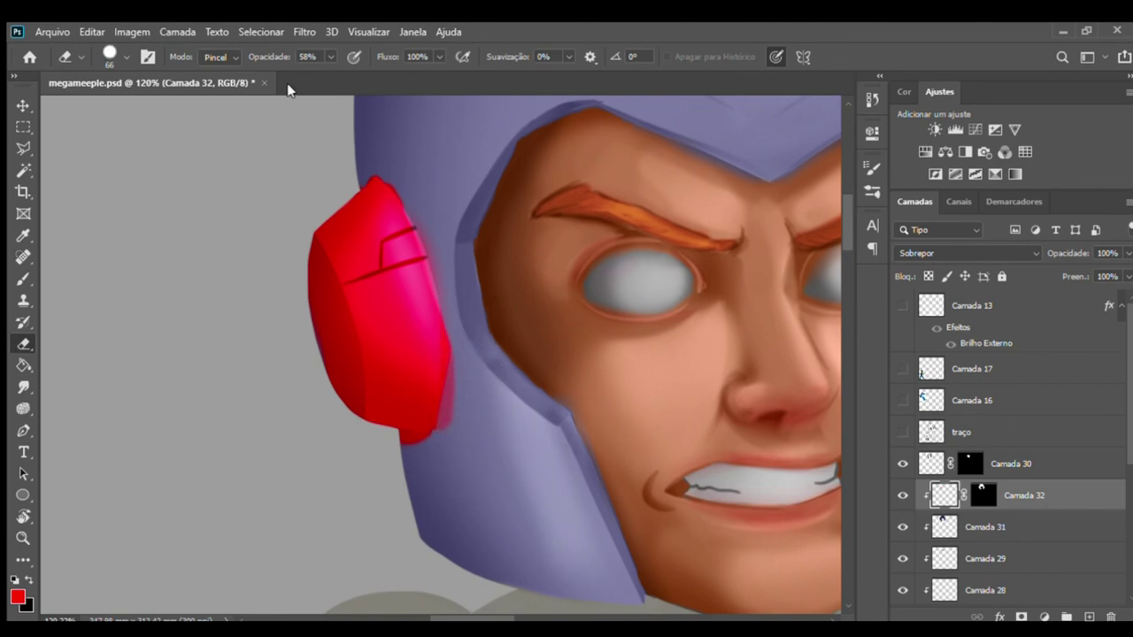
{"action": "left_click_drag", "start_coordinate": [262, 56], "coordinate": [354, 57]}
{"action": "left_click_drag", "start_coordinate": [489, 372], "coordinate": [478, 459]}
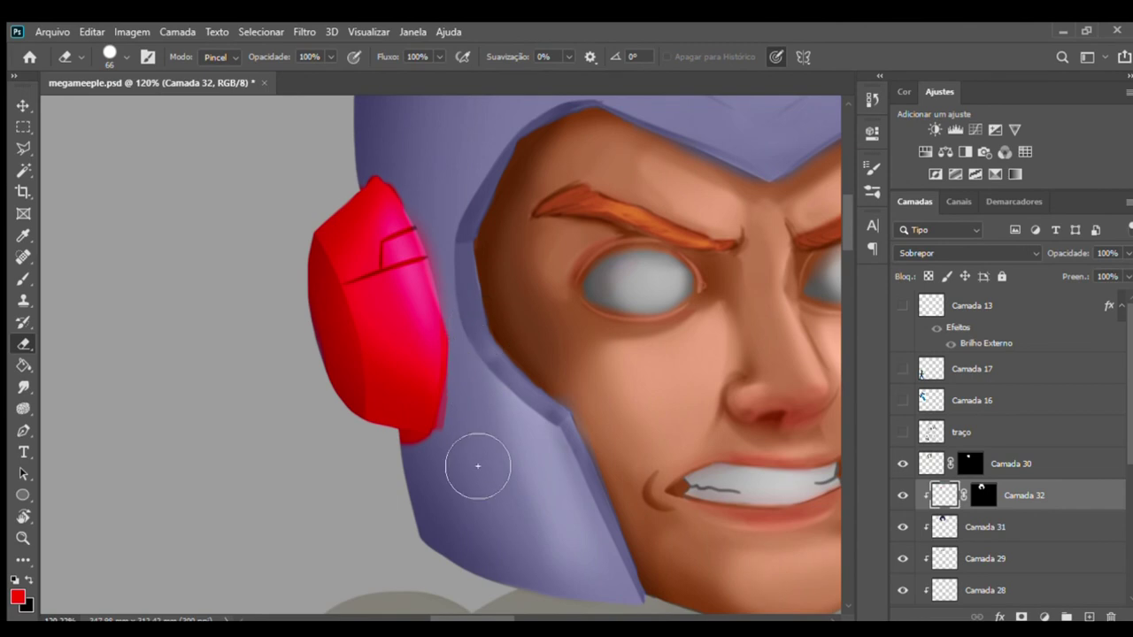
{"action": "mouse_move", "coordinate": [478, 415]}
{"action": "left_mouse_down"}
{"action": "mouse_move", "coordinate": [481, 366]}
{"action": "mouse_move", "coordinate": [438, 476]}
{"action": "mouse_move", "coordinate": [434, 466]}
{"action": "left_mouse_up"}
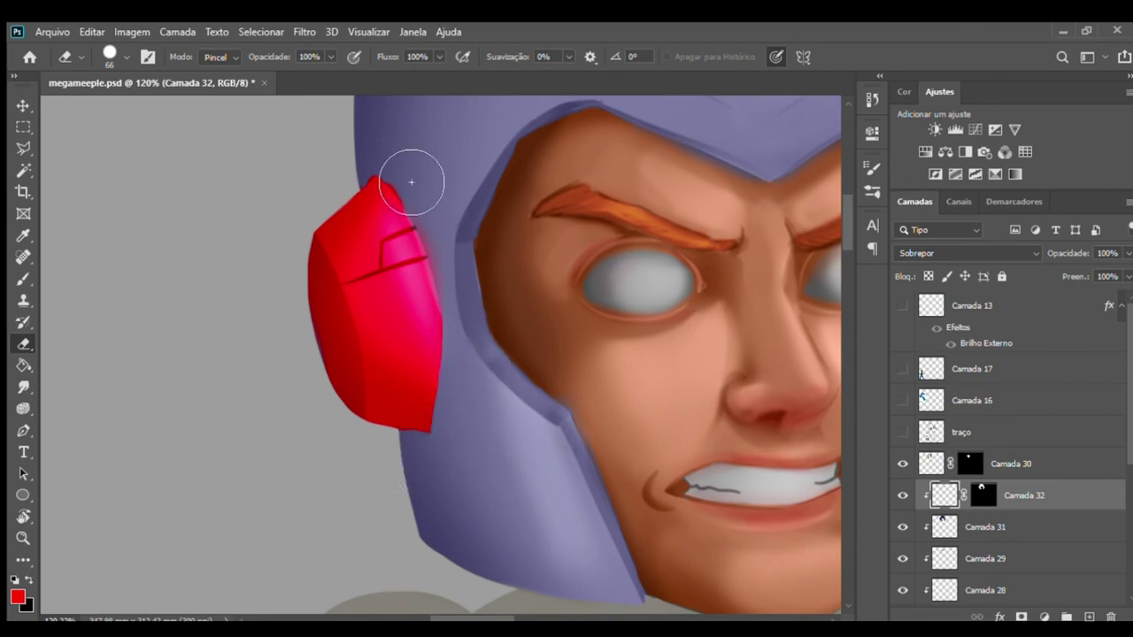
- Paint pink onto the right ear piece and zoom in close on it
{"action": "key", "text": "z"}
{"action": "left_click_drag", "start_coordinate": [521, 366], "coordinate": [301, 385]}
{"action": "key", "text": "b"}
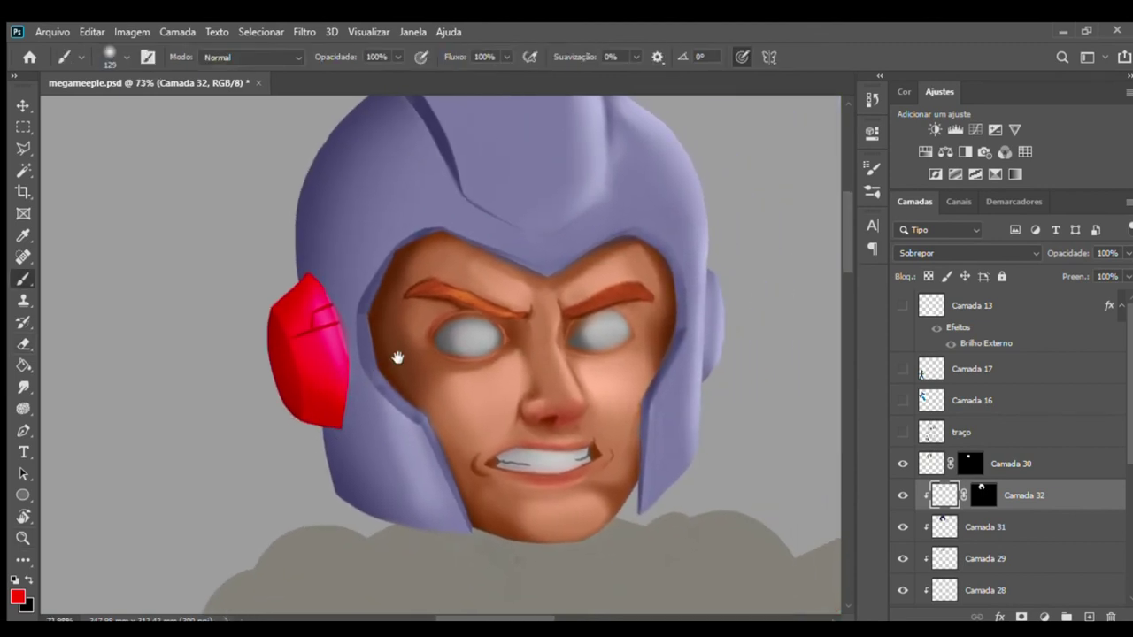
{"action": "mouse_move", "coordinate": [741, 355]}
{"action": "left_mouse_down"}
{"action": "mouse_move", "coordinate": [753, 291]}
{"action": "mouse_move", "coordinate": [741, 366]}
{"action": "left_mouse_up"}
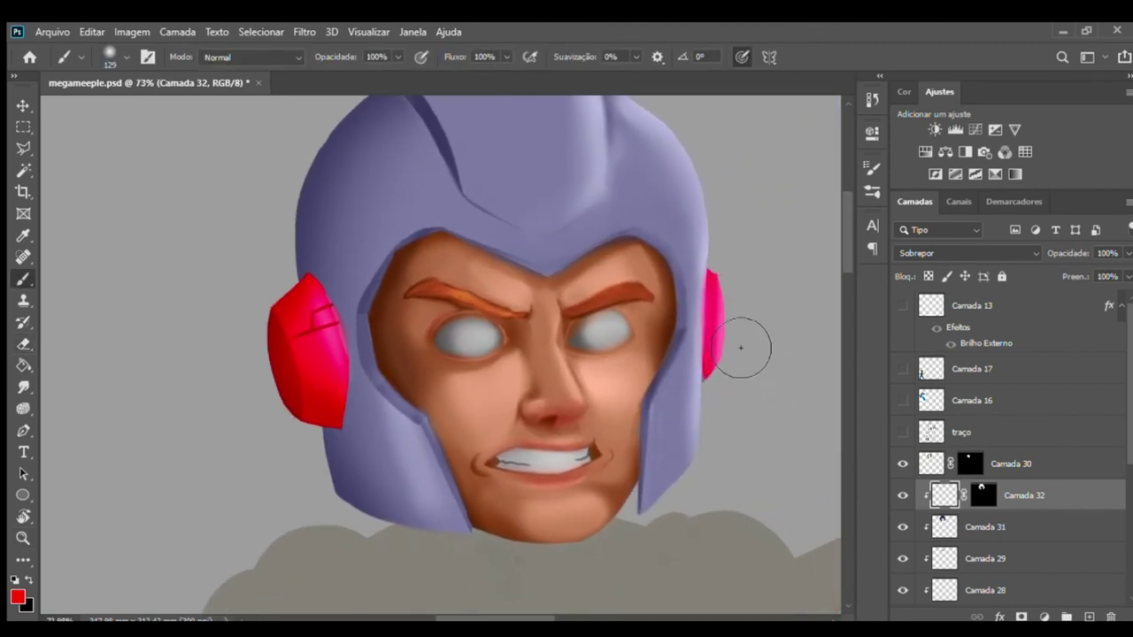
{"action": "key", "text": "z"}
{"action": "mouse_move", "coordinate": [759, 316]}
{"action": "left_mouse_down"}
{"action": "mouse_move", "coordinate": [767, 278]}
{"action": "mouse_move", "coordinate": [805, 286]}
{"action": "mouse_move", "coordinate": [670, 283]}
{"action": "left_mouse_up"}
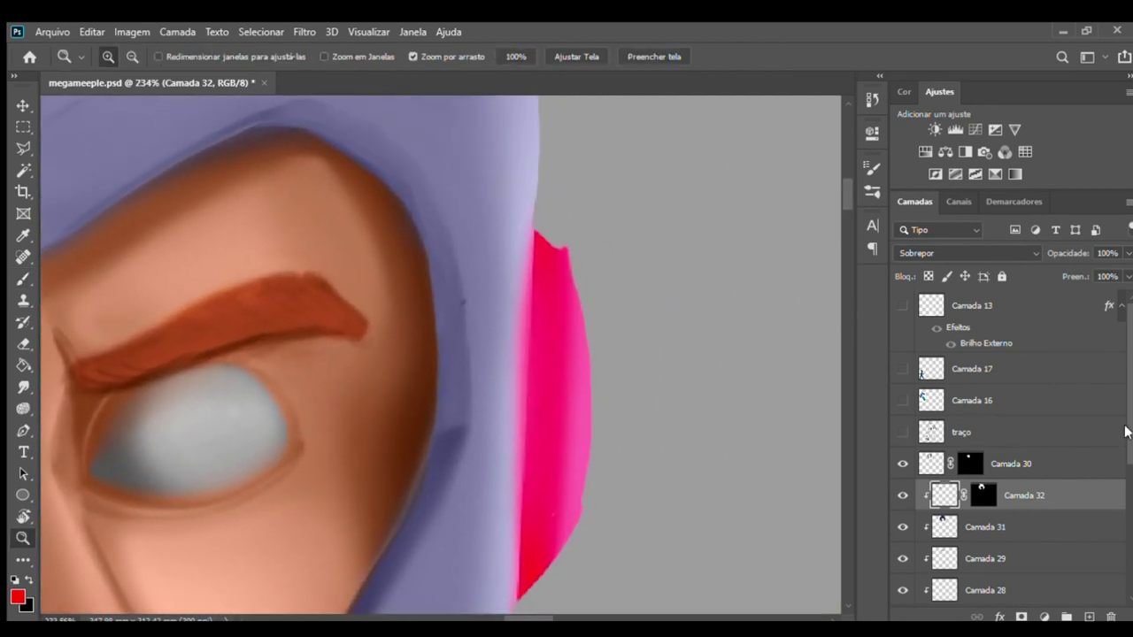
- Switch to the Eraser with Camada 32 as the active layer
{"action": "scroll", "coordinate": [1126, 431], "scroll_direction": "down", "scroll_amount": 5}
{"action": "left_click", "coordinate": [943, 501]}
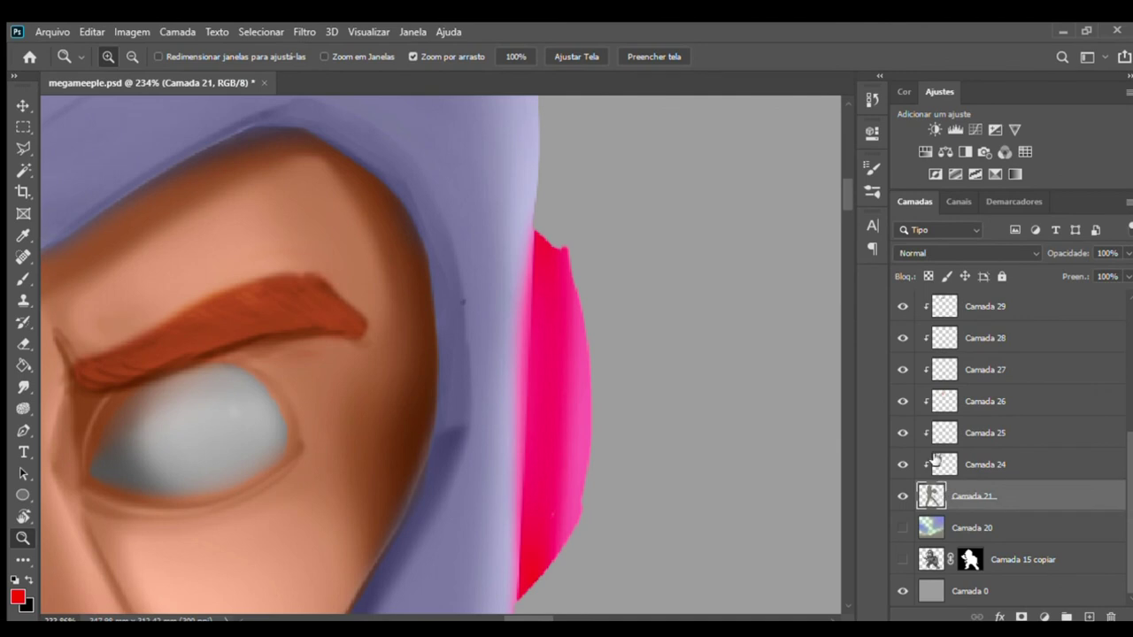
{"action": "key", "text": "e"}
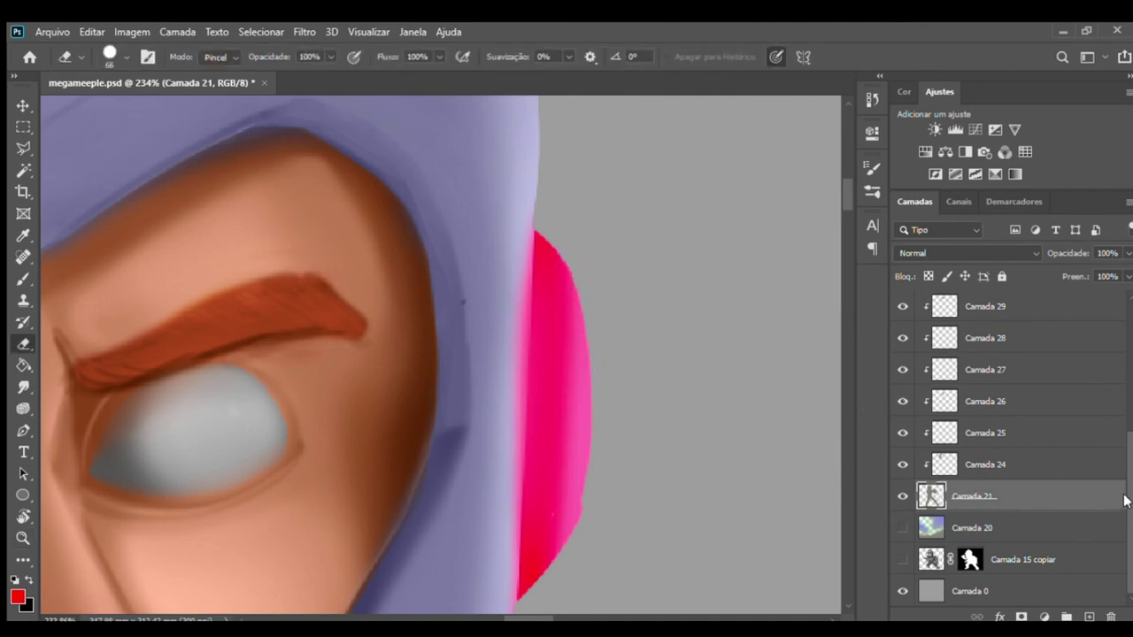
{"action": "scroll", "coordinate": [1018, 443], "scroll_direction": "up", "scroll_amount": 3}
{"action": "scroll", "coordinate": [965, 381], "scroll_direction": "up", "scroll_amount": 3}
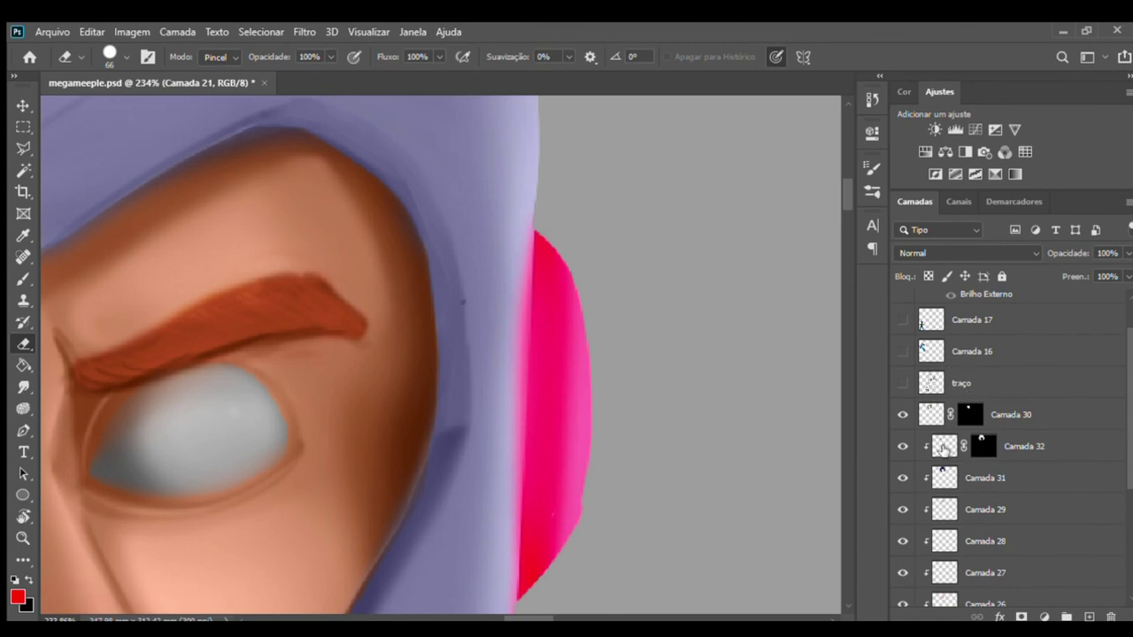
{"action": "left_click", "coordinate": [944, 448]}
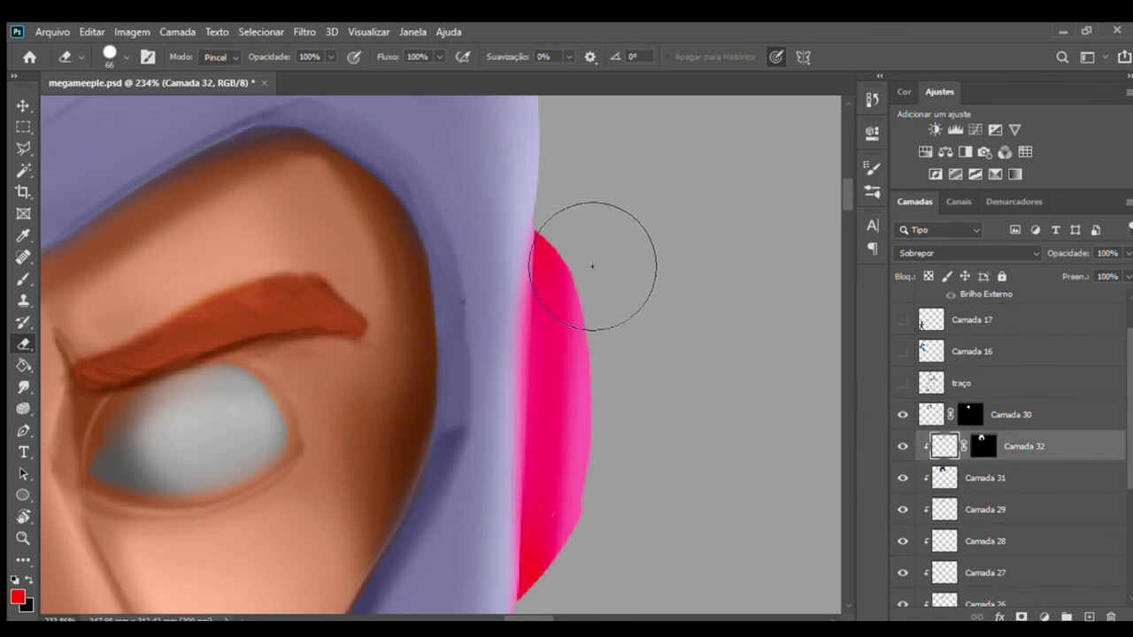
- Check the right ear piece's lower tip, then zoom in close on the left ear piece
{"action": "key", "text": "space"}
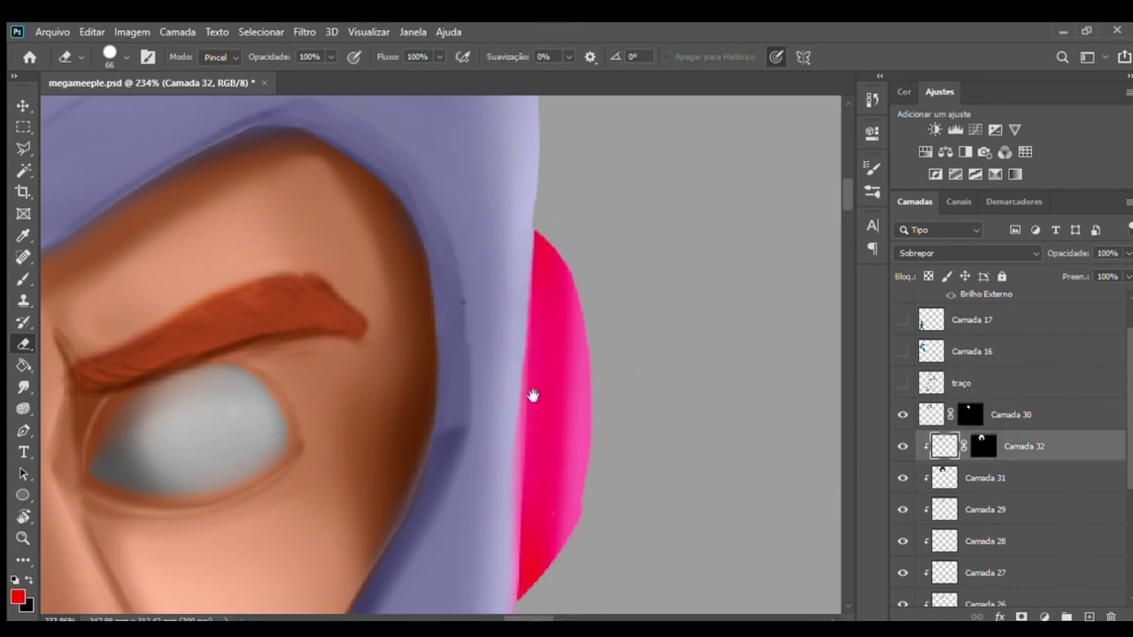
{"action": "left_click_drag", "start_coordinate": [533, 395], "coordinate": [549, 288]}
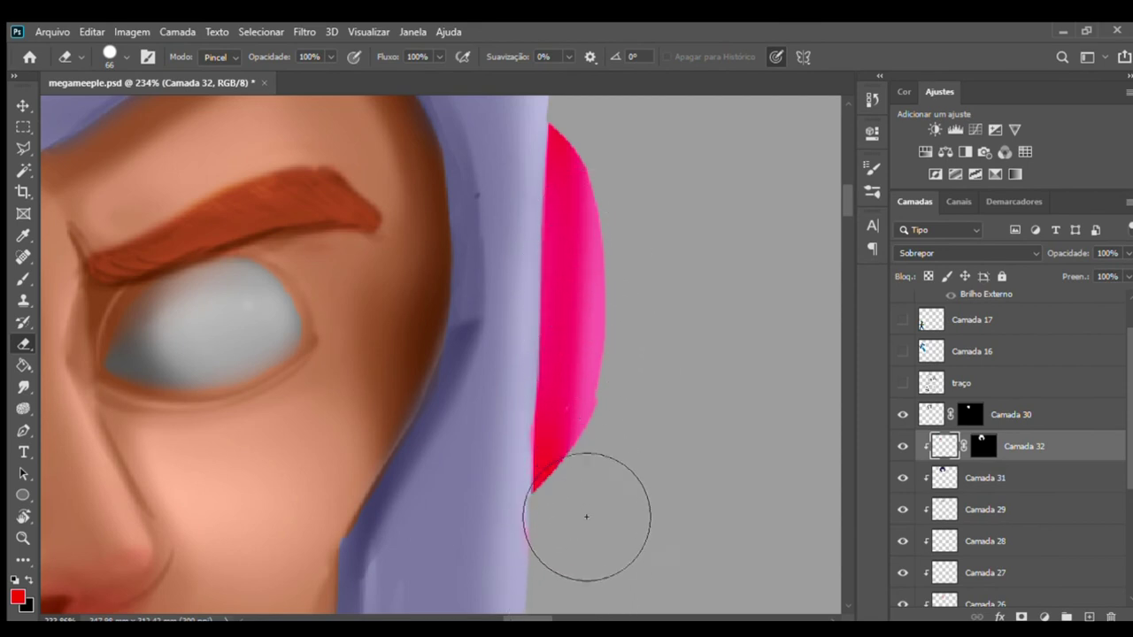
{"action": "left_click_drag", "start_coordinate": [488, 435], "coordinate": [363, 335]}
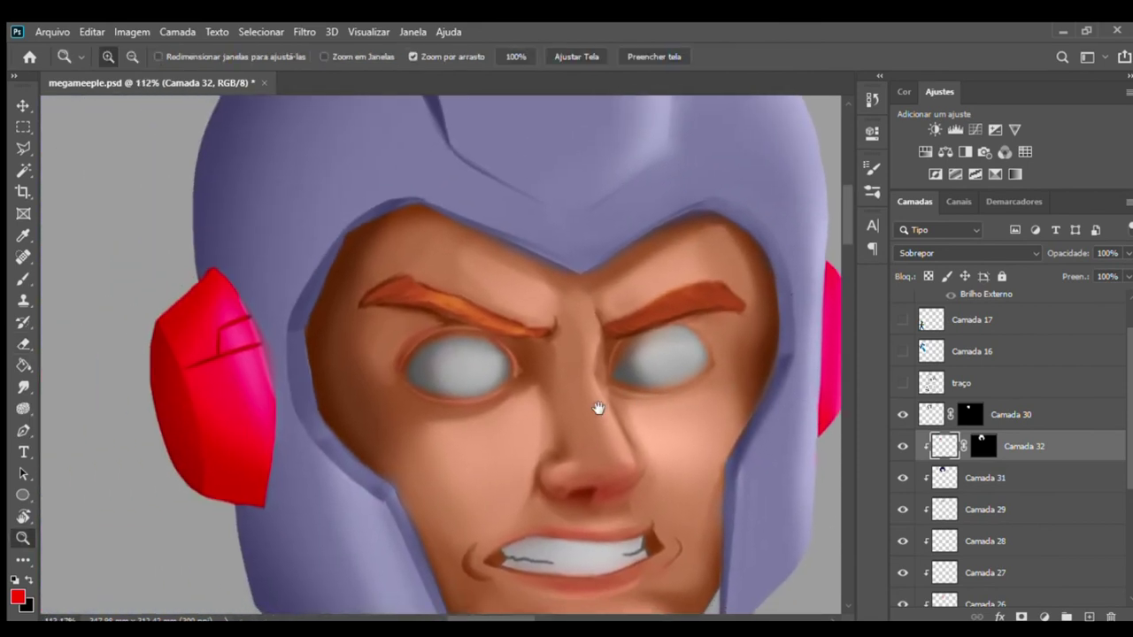
{"action": "left_click_drag", "start_coordinate": [357, 501], "coordinate": [390, 510]}
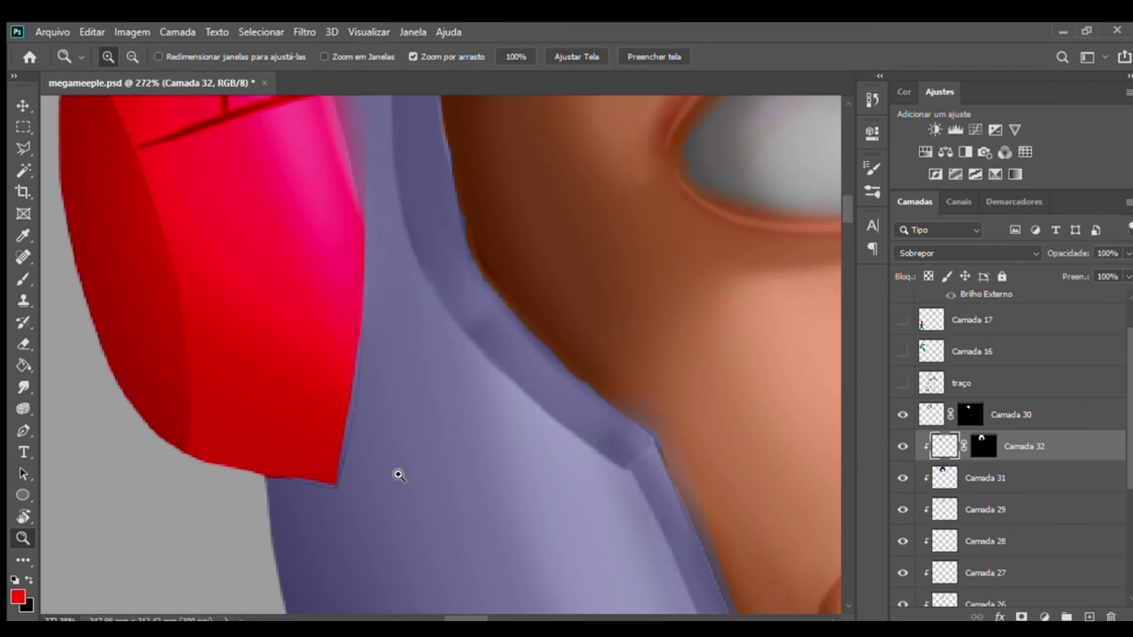
{"action": "key", "text": "b"}
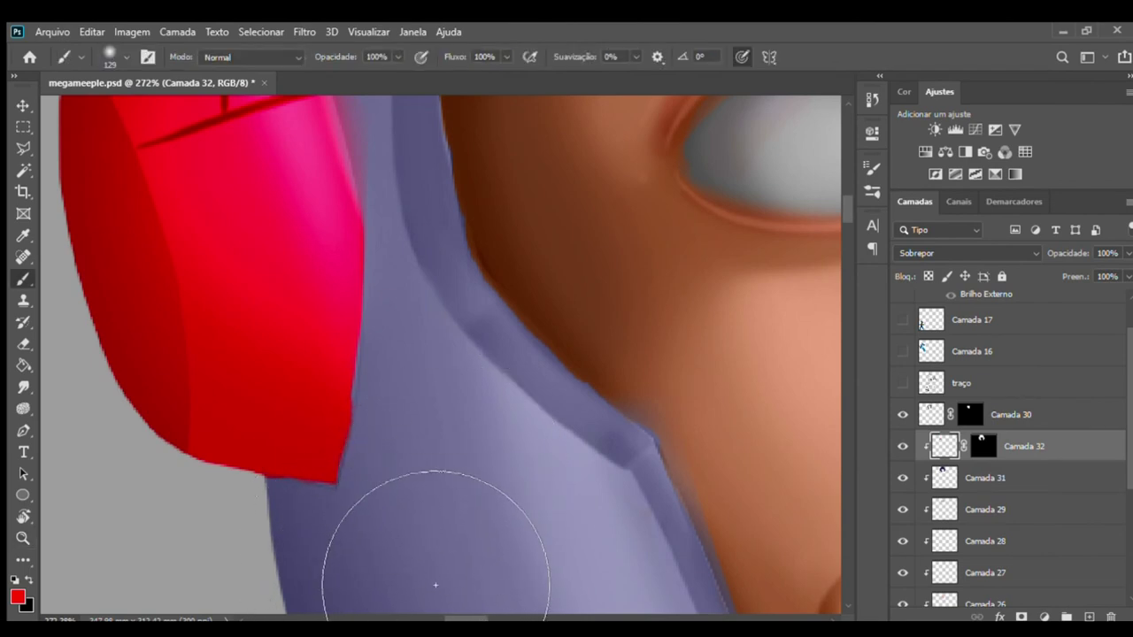
{"action": "left_click_drag", "start_coordinate": [367, 336], "coordinate": [382, 387]}
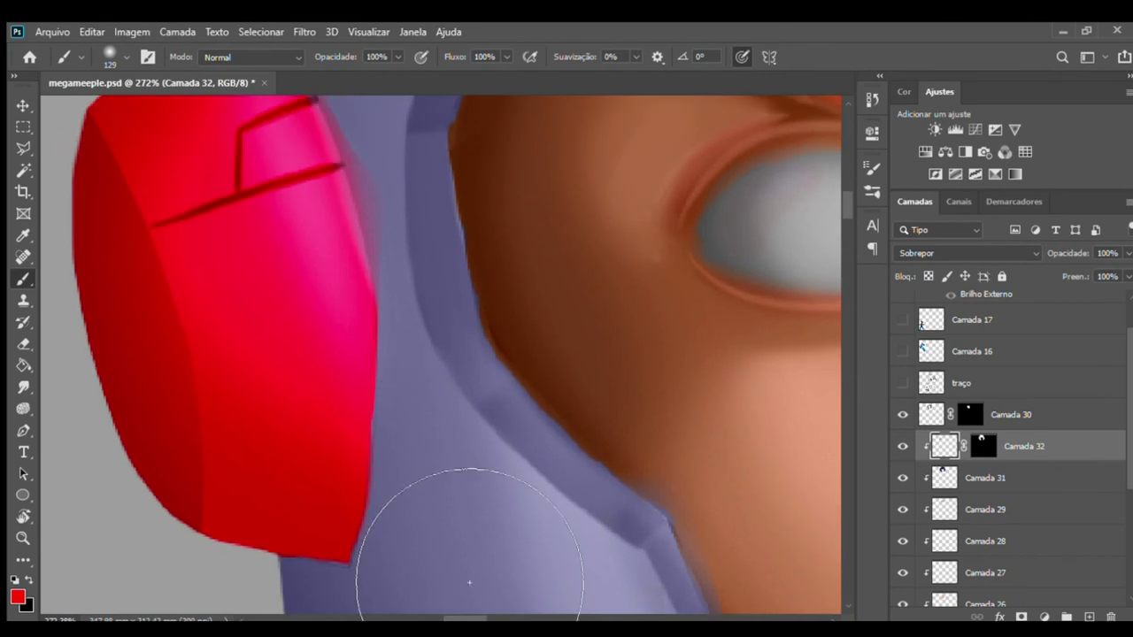
- Clean the left ear piece's red edges against the purple helmet, then zoom out to the whole head
{"action": "key", "text": "e"}
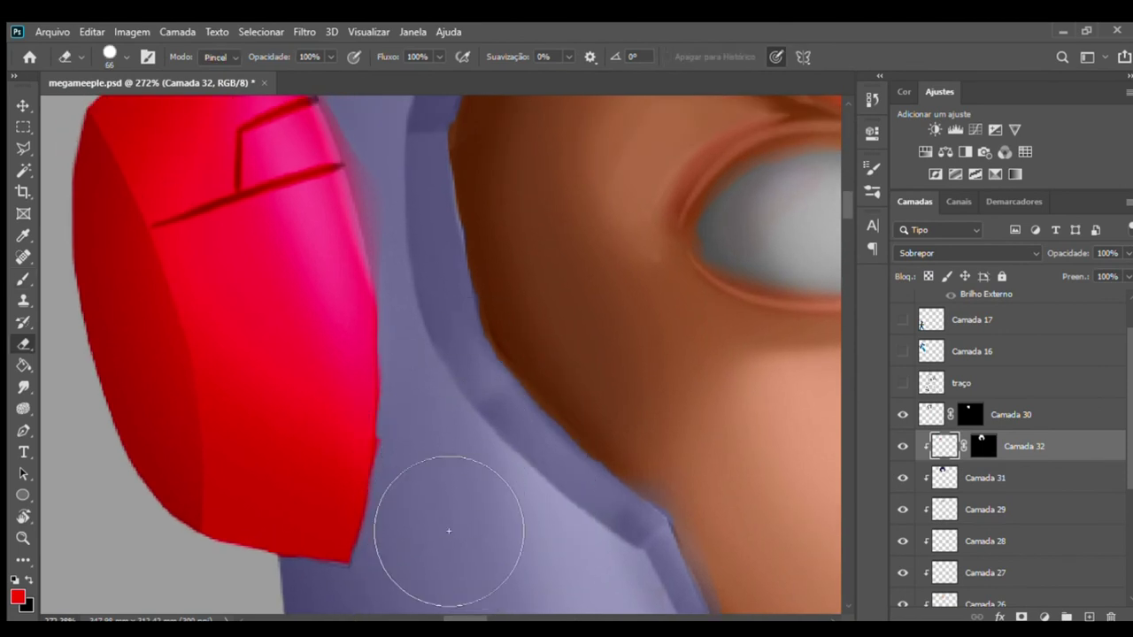
{"action": "scroll", "coordinate": [402, 392], "scroll_direction": "up", "scroll_amount": 4}
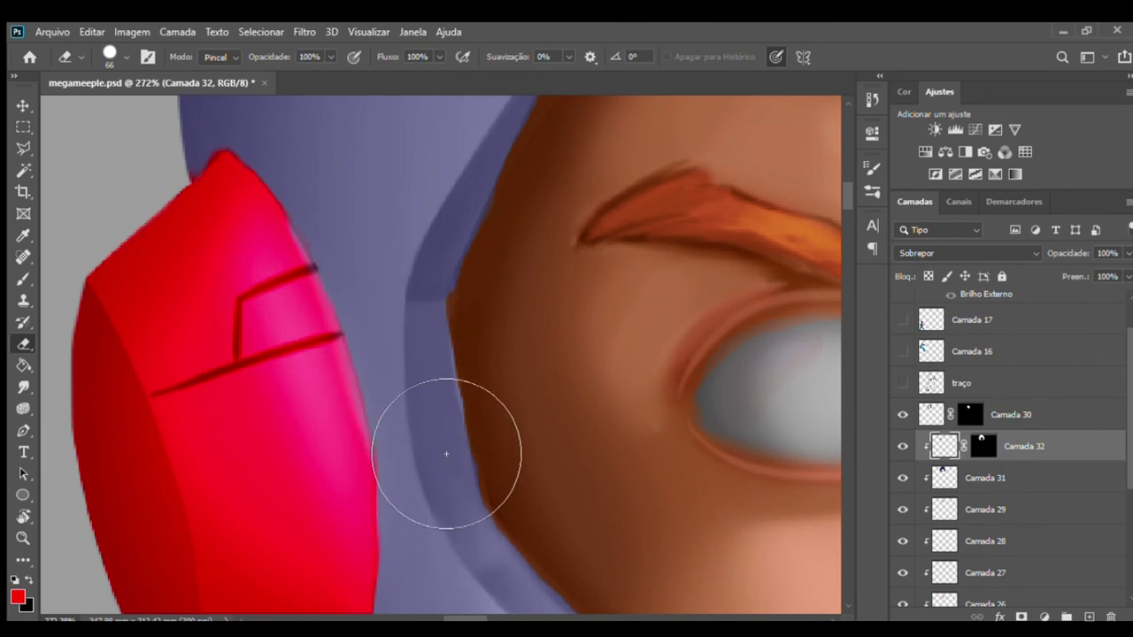
{"action": "key", "text": "b"}
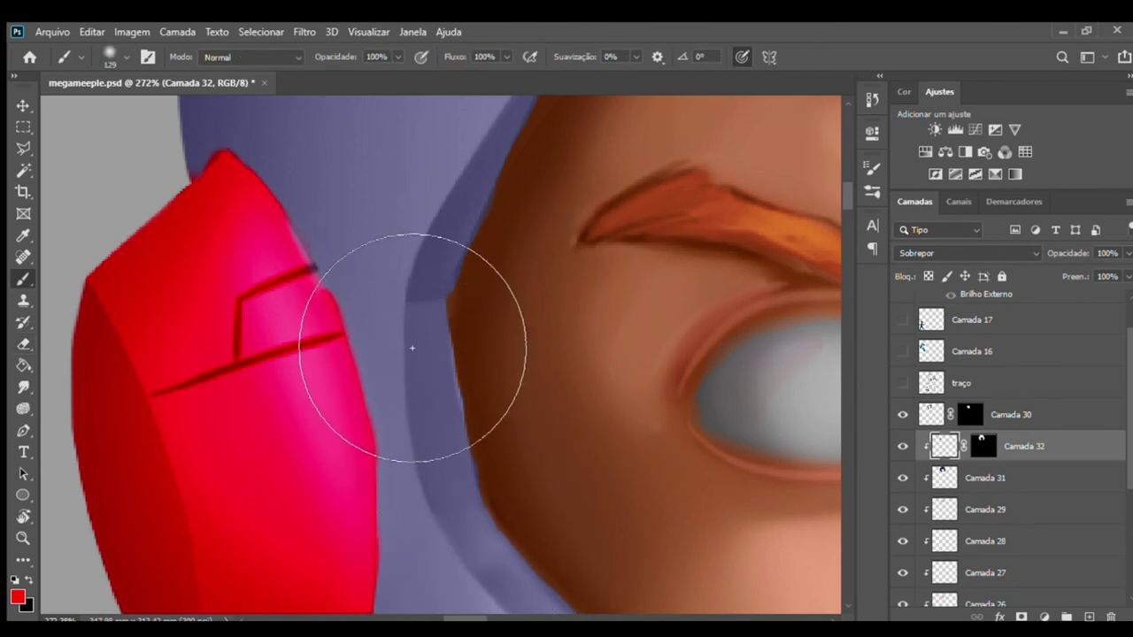
{"action": "key", "text": "e"}
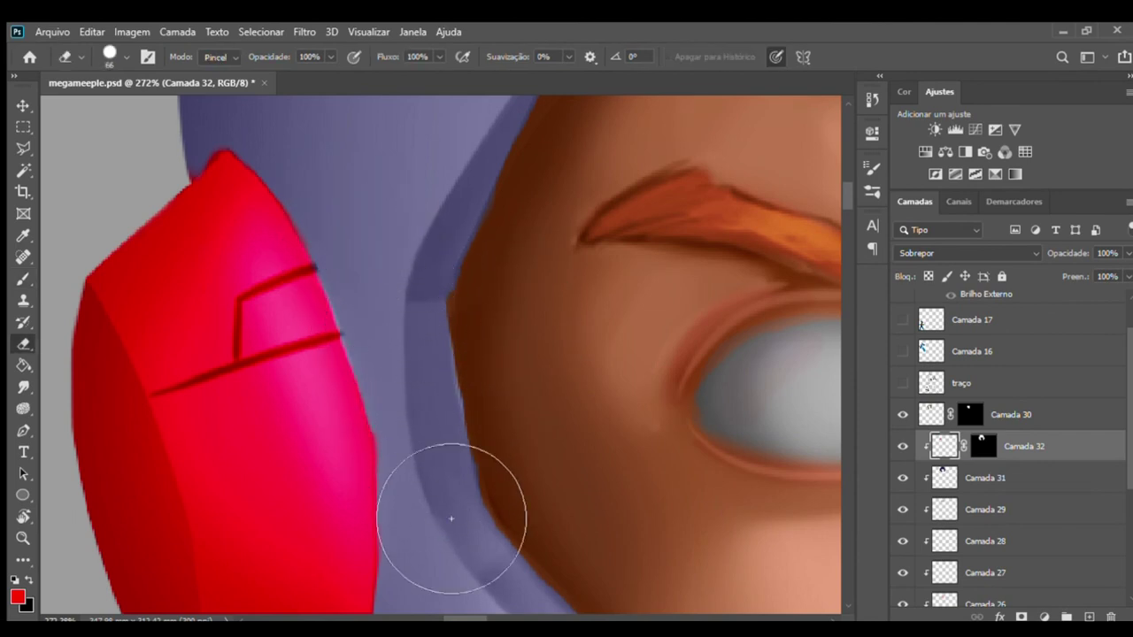
{"action": "key", "text": "z"}
{"action": "mouse_move", "coordinate": [413, 410]}
{"action": "left_mouse_down"}
{"action": "mouse_move", "coordinate": [314, 395]}
{"action": "mouse_move", "coordinate": [362, 374]}
{"action": "mouse_move", "coordinate": [362, 351]}
{"action": "left_mouse_up"}
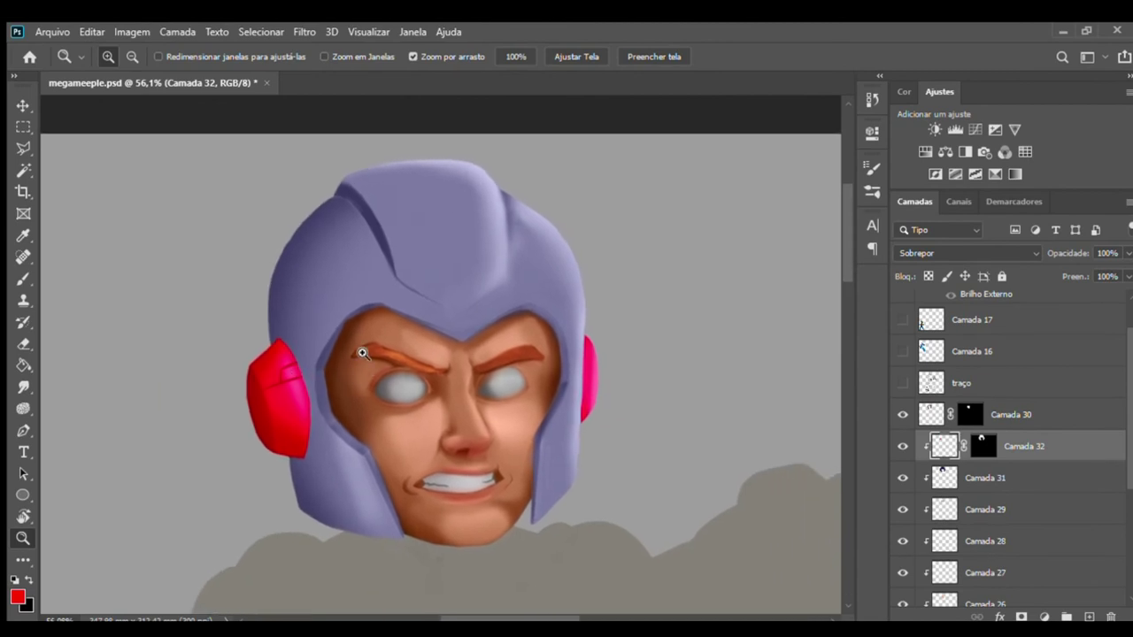
- Invert Camada 32's red ear pieces to cyan and lighten them to pale lavender-white
{"action": "key", "text": "ctrl+i"}
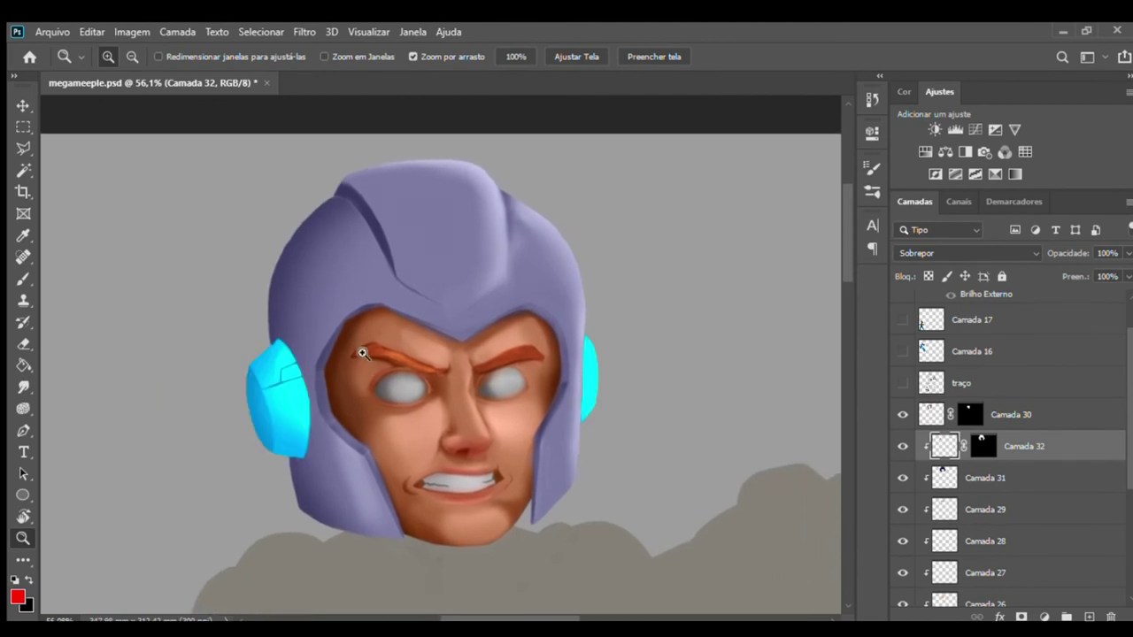
{"action": "key", "text": "i"}
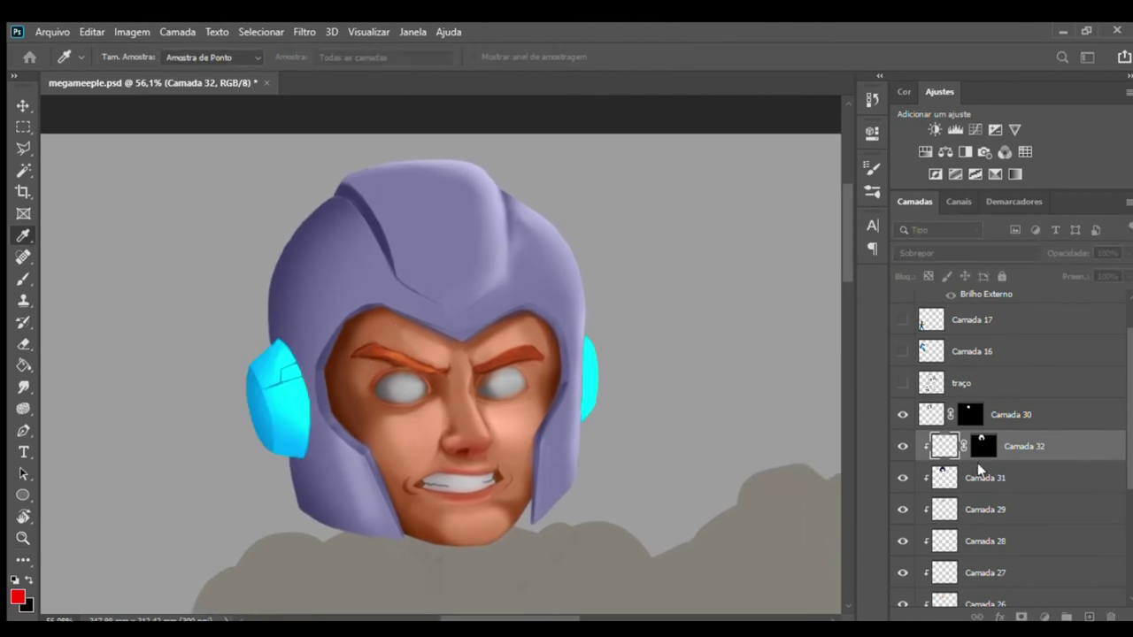
{"action": "left_click", "coordinate": [904, 413]}
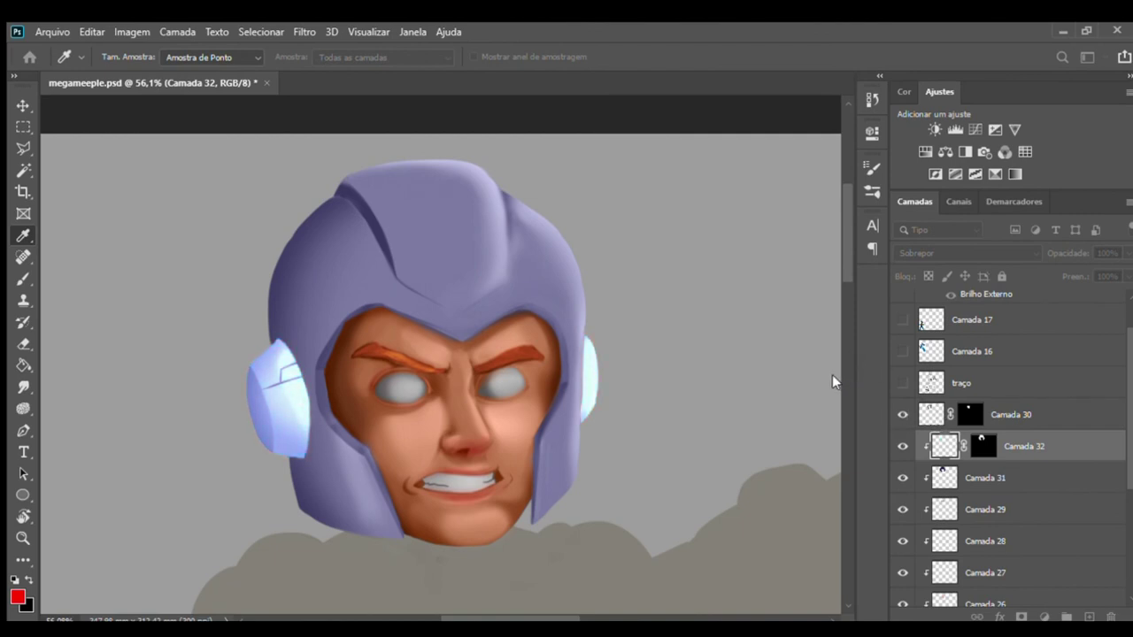
{"action": "key", "text": "z"}
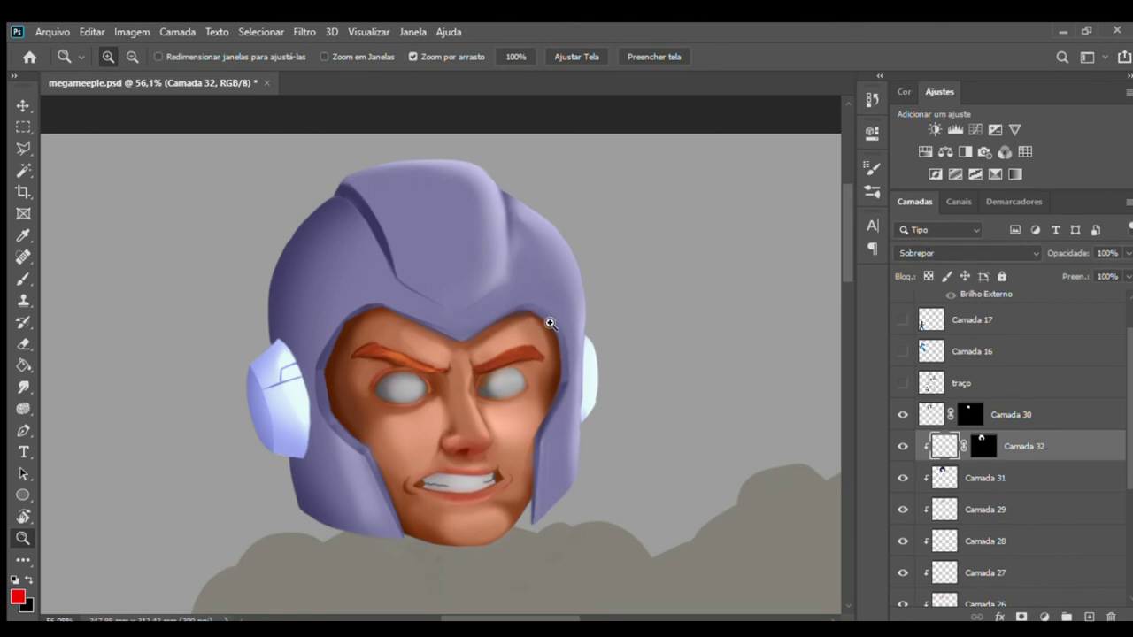
{"action": "scroll", "coordinate": [967, 248], "scroll_direction": "up", "scroll_amount": 12}
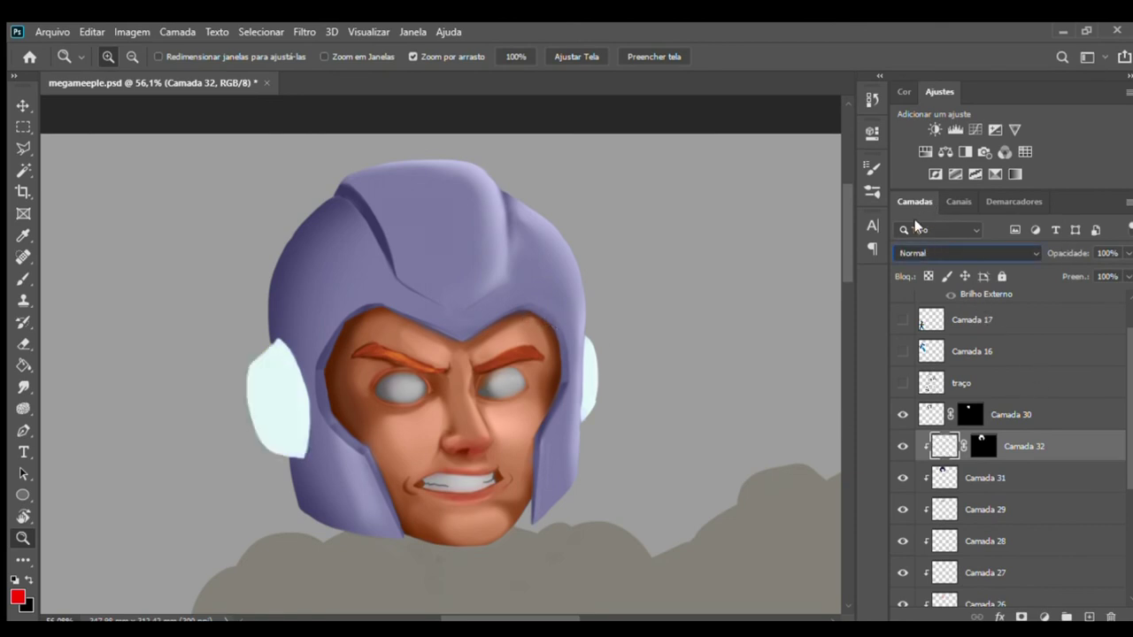
{"action": "key", "text": "alt"}
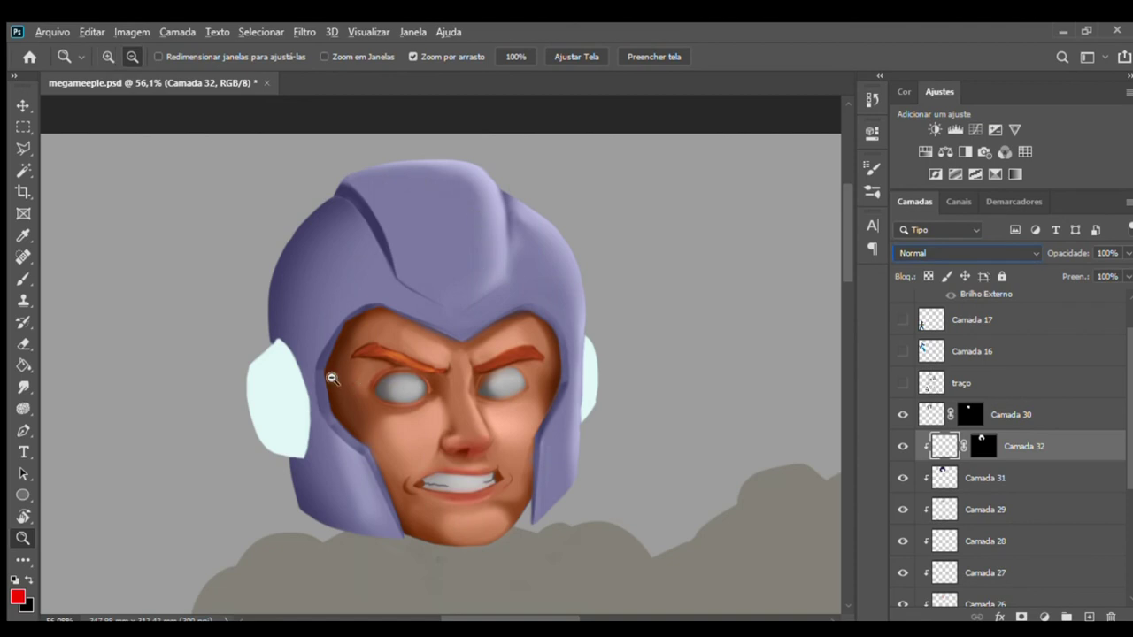
- Sample the ear pieces' pale cyan, target Camada 32's mask, and paint a pale crest on top
{"action": "key", "text": "b"}
{"action": "left_click", "coordinate": [284, 397], "text": "alt"}
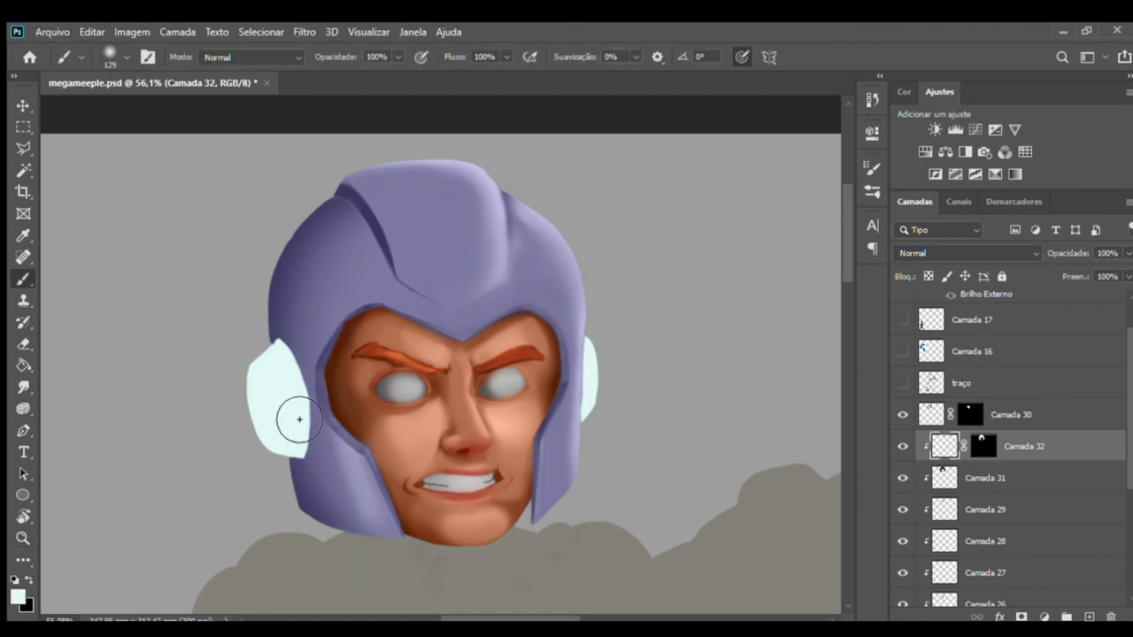
{"action": "scroll", "coordinate": [911, 254], "scroll_direction": "down", "scroll_amount": 2}
{"action": "scroll", "coordinate": [911, 254], "scroll_direction": "down", "scroll_amount": 10}
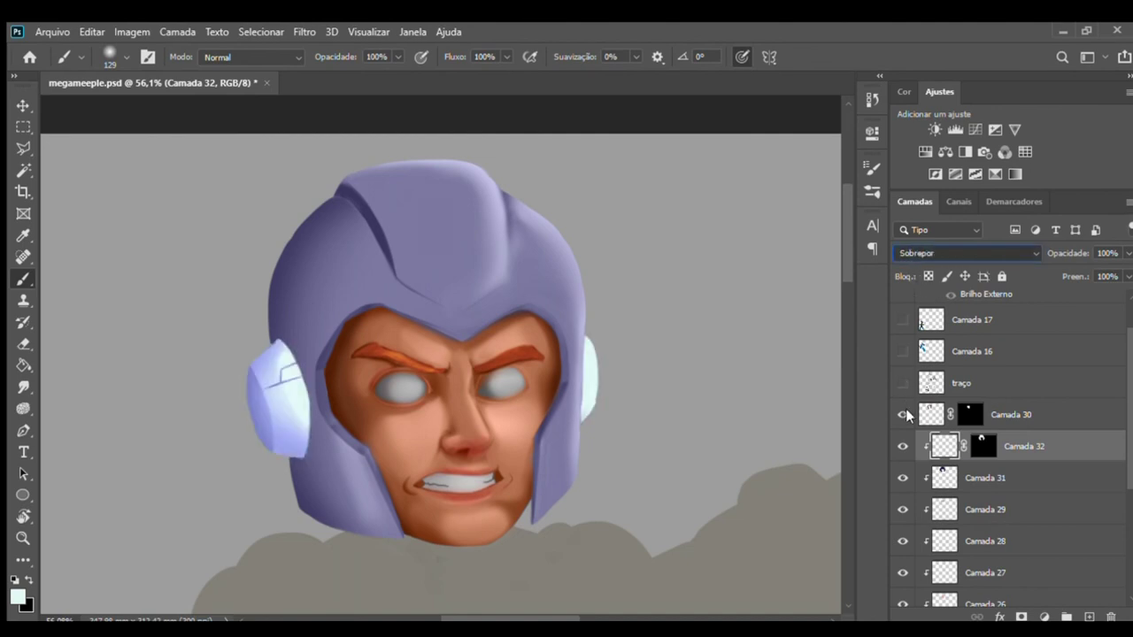
{"action": "left_click", "coordinate": [981, 446]}
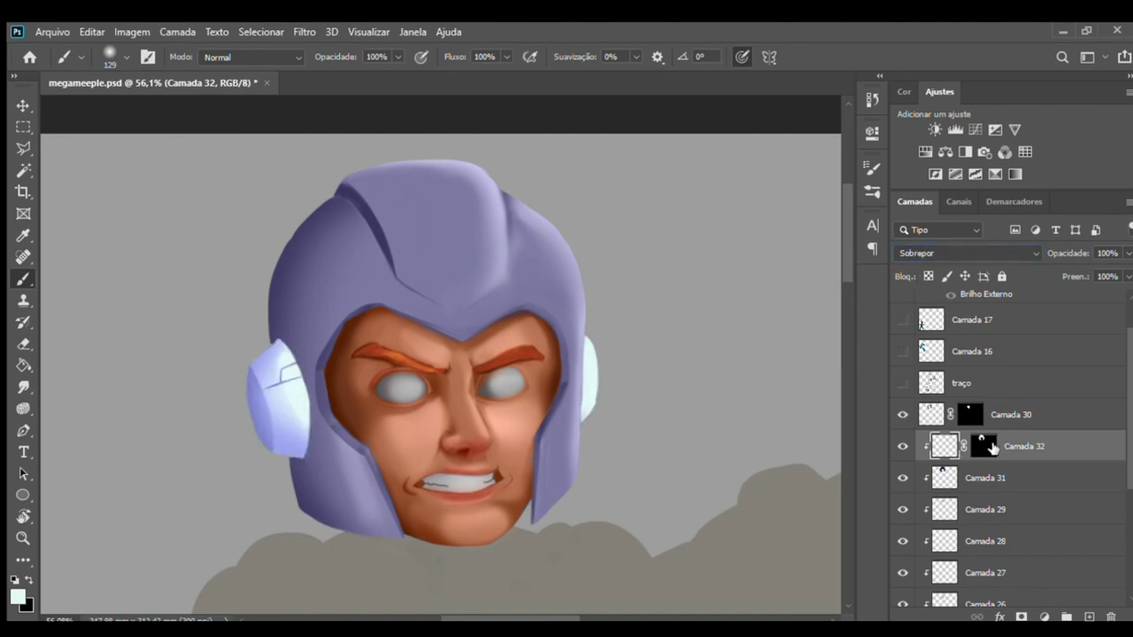
{"action": "mouse_move", "coordinate": [447, 217]}
{"action": "left_mouse_down"}
{"action": "mouse_move", "coordinate": [456, 266]}
{"action": "mouse_move", "coordinate": [467, 177]}
{"action": "mouse_move", "coordinate": [401, 203]}
{"action": "mouse_move", "coordinate": [425, 207]}
{"action": "left_mouse_up"}
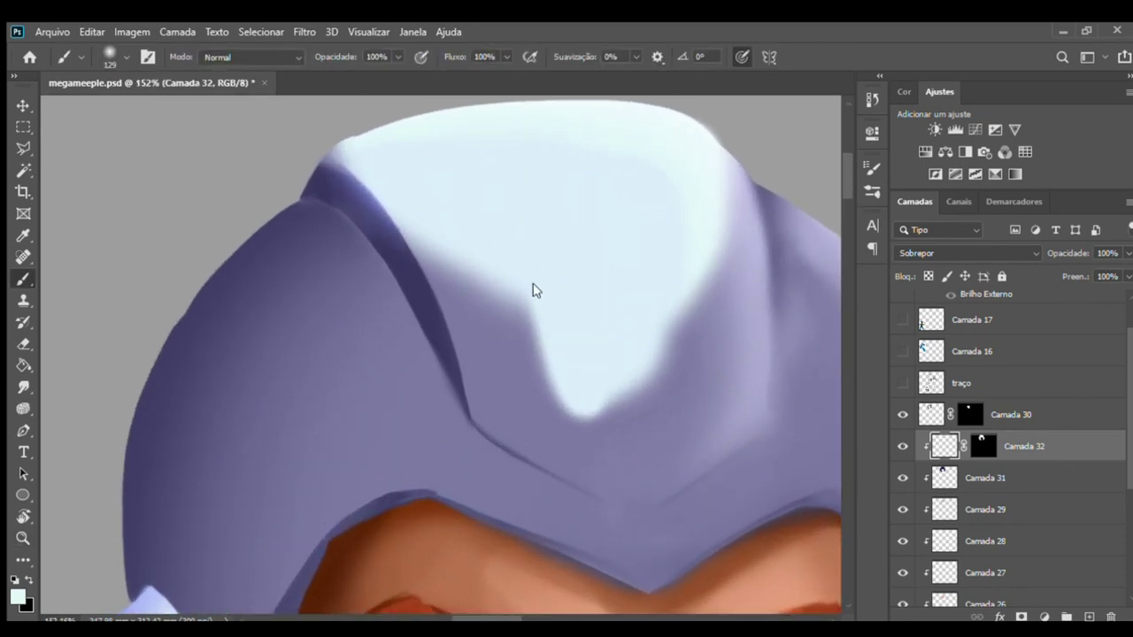
- Paint the pale crest across the helmet top, extending it right, lower and over the dark line
{"action": "mouse_move", "coordinate": [443, 253]}
{"action": "left_mouse_down"}
{"action": "mouse_move", "coordinate": [381, 204]}
{"action": "mouse_move", "coordinate": [375, 266]}
{"action": "mouse_move", "coordinate": [379, 253]}
{"action": "mouse_move", "coordinate": [384, 274]}
{"action": "mouse_move", "coordinate": [392, 266]}
{"action": "mouse_move", "coordinate": [435, 282]}
{"action": "mouse_move", "coordinate": [491, 317]}
{"action": "mouse_move", "coordinate": [532, 298]}
{"action": "mouse_move", "coordinate": [644, 298]}
{"action": "mouse_move", "coordinate": [741, 393]}
{"action": "left_mouse_up"}
{"action": "left_click_drag", "start_coordinate": [724, 295], "coordinate": [565, 273]}
{"action": "mouse_move", "coordinate": [650, 222]}
{"action": "left_mouse_down"}
{"action": "mouse_move", "coordinate": [632, 185]}
{"action": "mouse_move", "coordinate": [655, 243]}
{"action": "mouse_move", "coordinate": [653, 203]}
{"action": "mouse_move", "coordinate": [663, 207]}
{"action": "mouse_move", "coordinate": [668, 415]}
{"action": "left_mouse_up"}
{"action": "mouse_move", "coordinate": [665, 481]}
{"action": "left_mouse_down"}
{"action": "mouse_move", "coordinate": [676, 327]}
{"action": "mouse_move", "coordinate": [656, 473]}
{"action": "left_mouse_up"}
{"action": "left_click_drag", "start_coordinate": [602, 399], "coordinate": [489, 478]}
{"action": "key", "text": "ctrl+z"}
{"action": "key", "text": "ctrl+shift+z"}
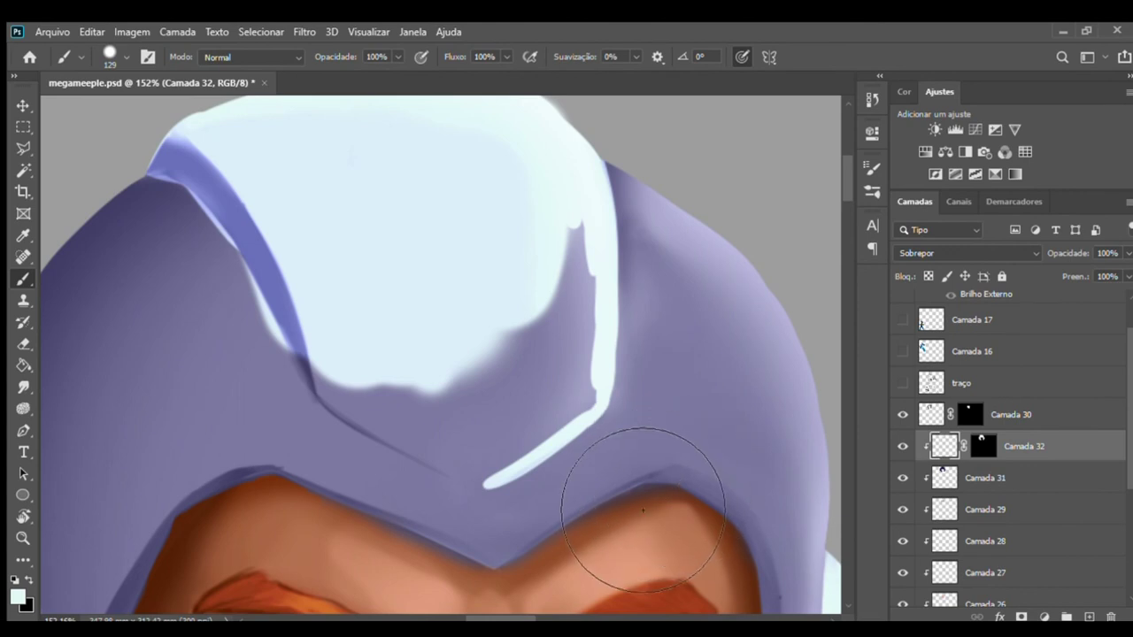
{"action": "left_click_drag", "start_coordinate": [375, 399], "coordinate": [392, 425]}
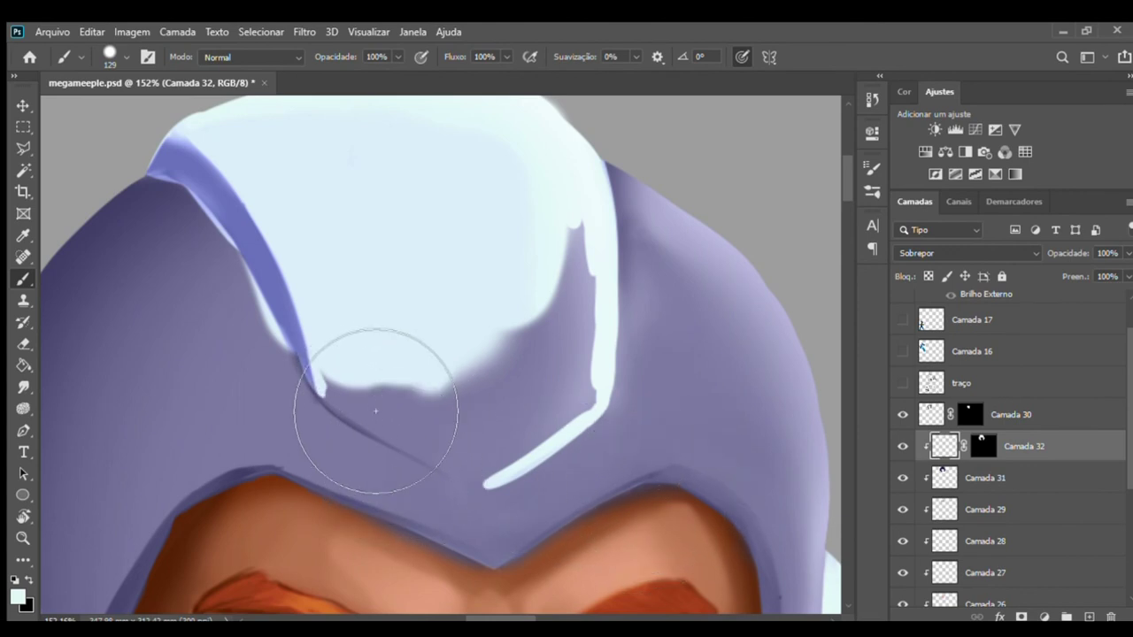
{"action": "mouse_move", "coordinate": [320, 396]}
{"action": "left_mouse_down"}
{"action": "mouse_move", "coordinate": [413, 470]}
{"action": "mouse_move", "coordinate": [469, 480]}
{"action": "left_mouse_up"}
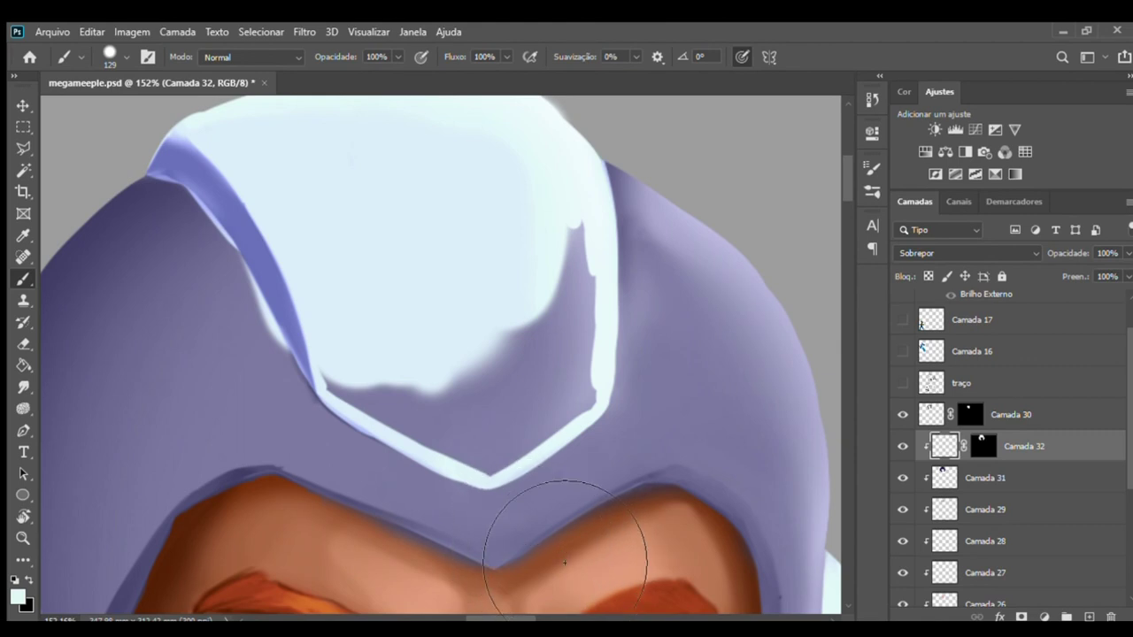
{"action": "key", "text": "ctrl+z"}
{"action": "mouse_move", "coordinate": [466, 495]}
{"action": "left_mouse_down"}
{"action": "mouse_move", "coordinate": [380, 443]}
{"action": "mouse_move", "coordinate": [481, 493]}
{"action": "mouse_move", "coordinate": [581, 433]}
{"action": "mouse_move", "coordinate": [637, 328]}
{"action": "mouse_move", "coordinate": [620, 480]}
{"action": "mouse_move", "coordinate": [582, 493]}
{"action": "mouse_move", "coordinate": [551, 525]}
{"action": "left_mouse_up"}
{"action": "scroll", "coordinate": [532, 478], "scroll_direction": "up", "scroll_amount": 2}
{"action": "scroll", "coordinate": [532, 478], "scroll_direction": "left", "scroll_amount": 3}
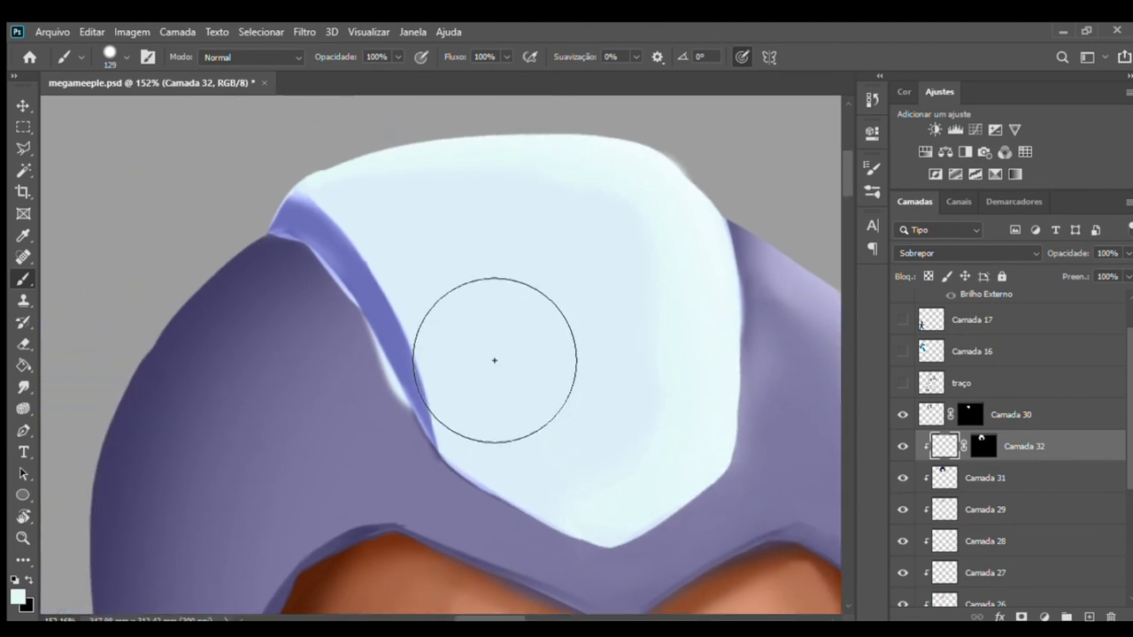
- Erase the lavender rim along the crest's edges and the helmet's top-left
{"action": "key", "text": "e"}
{"action": "mouse_move", "coordinate": [347, 301]}
{"action": "left_mouse_down"}
{"action": "mouse_move", "coordinate": [324, 266]}
{"action": "mouse_move", "coordinate": [316, 278]}
{"action": "mouse_move", "coordinate": [365, 324]}
{"action": "mouse_move", "coordinate": [342, 278]}
{"action": "mouse_move", "coordinate": [363, 311]}
{"action": "mouse_move", "coordinate": [374, 392]}
{"action": "mouse_move", "coordinate": [359, 291]}
{"action": "mouse_move", "coordinate": [442, 469]}
{"action": "mouse_move", "coordinate": [375, 314]}
{"action": "mouse_move", "coordinate": [410, 384]}
{"action": "mouse_move", "coordinate": [328, 253]}
{"action": "mouse_move", "coordinate": [392, 334]}
{"action": "mouse_move", "coordinate": [351, 260]}
{"action": "left_mouse_up"}
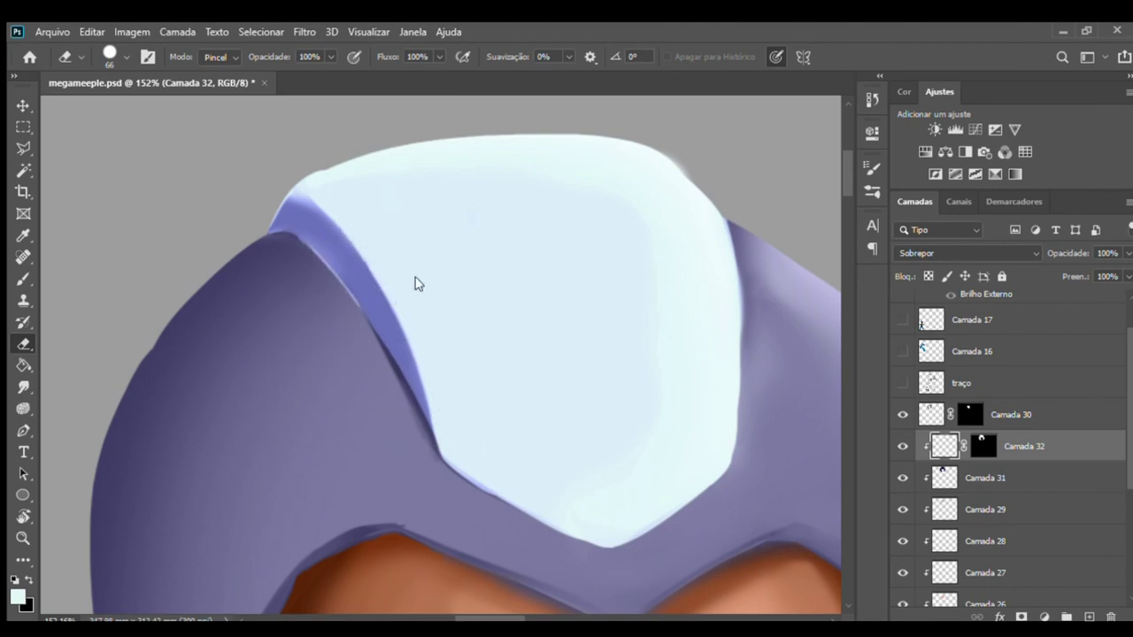
{"action": "mouse_move", "coordinate": [260, 282]}
{"action": "left_mouse_down"}
{"action": "mouse_move", "coordinate": [336, 306]}
{"action": "mouse_move", "coordinate": [375, 410]}
{"action": "mouse_move", "coordinate": [293, 266]}
{"action": "mouse_move", "coordinate": [384, 394]}
{"action": "left_mouse_up"}
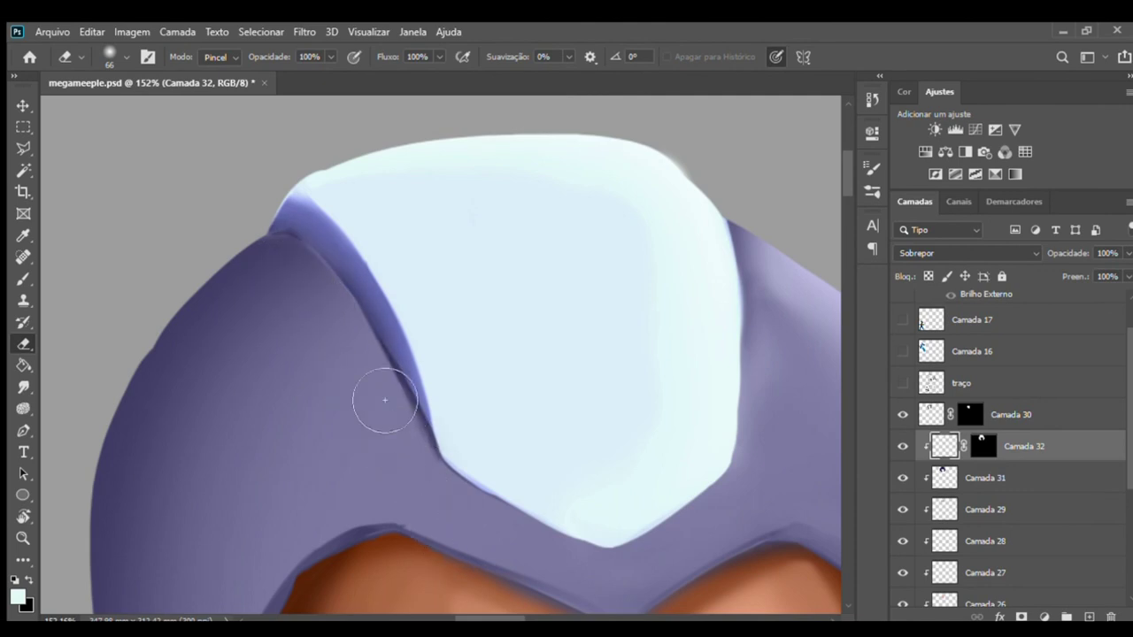
{"action": "mouse_move", "coordinate": [423, 468]}
{"action": "left_mouse_down"}
{"action": "mouse_move", "coordinate": [514, 548]}
{"action": "mouse_move", "coordinate": [614, 590]}
{"action": "mouse_move", "coordinate": [749, 552]}
{"action": "mouse_move", "coordinate": [805, 449]}
{"action": "left_mouse_up"}
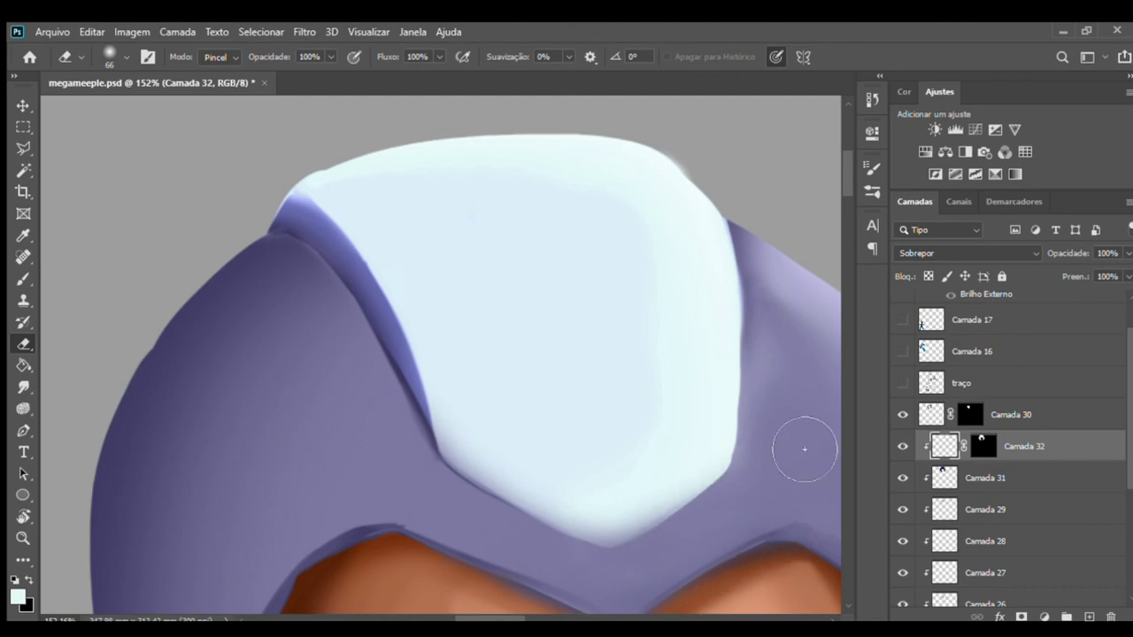
{"action": "key", "text": "z"}
{"action": "mouse_move", "coordinate": [673, 434]}
{"action": "left_mouse_down"}
{"action": "mouse_move", "coordinate": [617, 420]}
{"action": "mouse_move", "coordinate": [531, 274]}
{"action": "mouse_move", "coordinate": [511, 260]}
{"action": "left_mouse_up"}
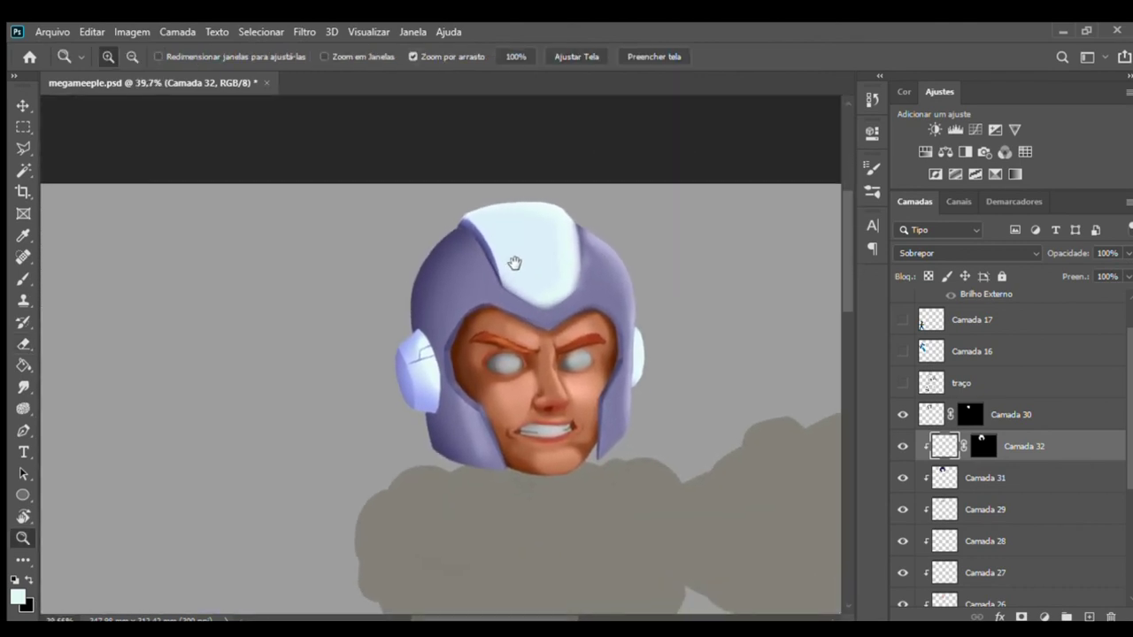
- Briefly toggle the traço sketch layer, zoom out to the whole figure, and add layer Camada 33
{"action": "left_click", "coordinate": [904, 383]}
{"action": "left_click", "coordinate": [903, 383]}
{"action": "mouse_move", "coordinate": [757, 425]}
{"action": "left_mouse_down"}
{"action": "mouse_move", "coordinate": [576, 324]}
{"action": "mouse_move", "coordinate": [509, 339]}
{"action": "mouse_move", "coordinate": [577, 341]}
{"action": "mouse_move", "coordinate": [645, 452]}
{"action": "left_mouse_up"}
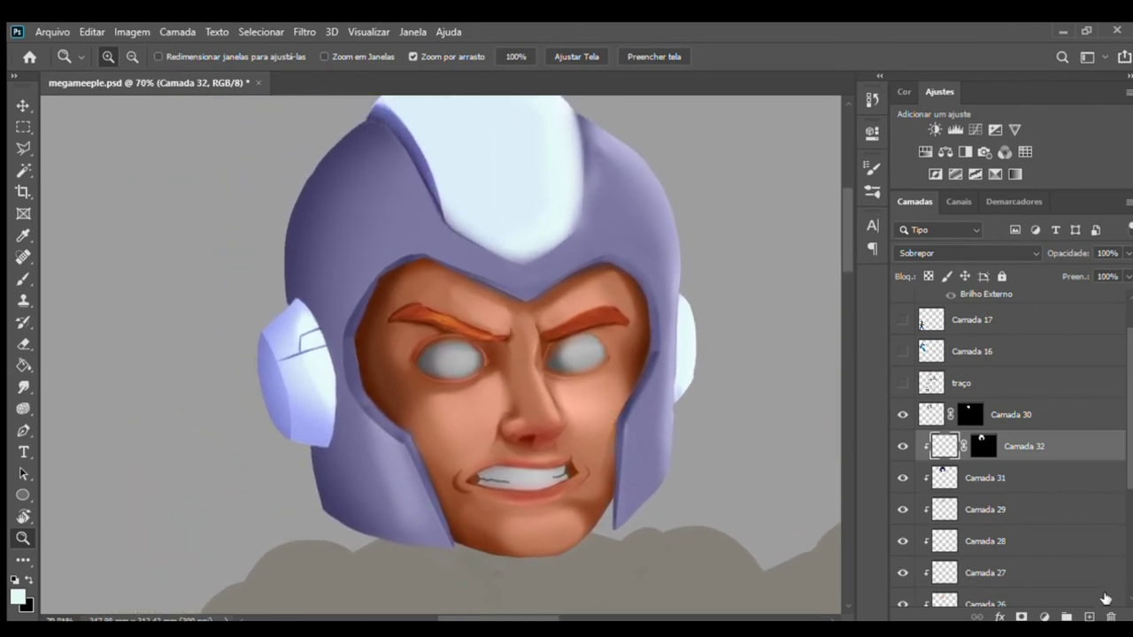
{"action": "left_click", "coordinate": [1090, 617]}
{"action": "key", "text": "b"}
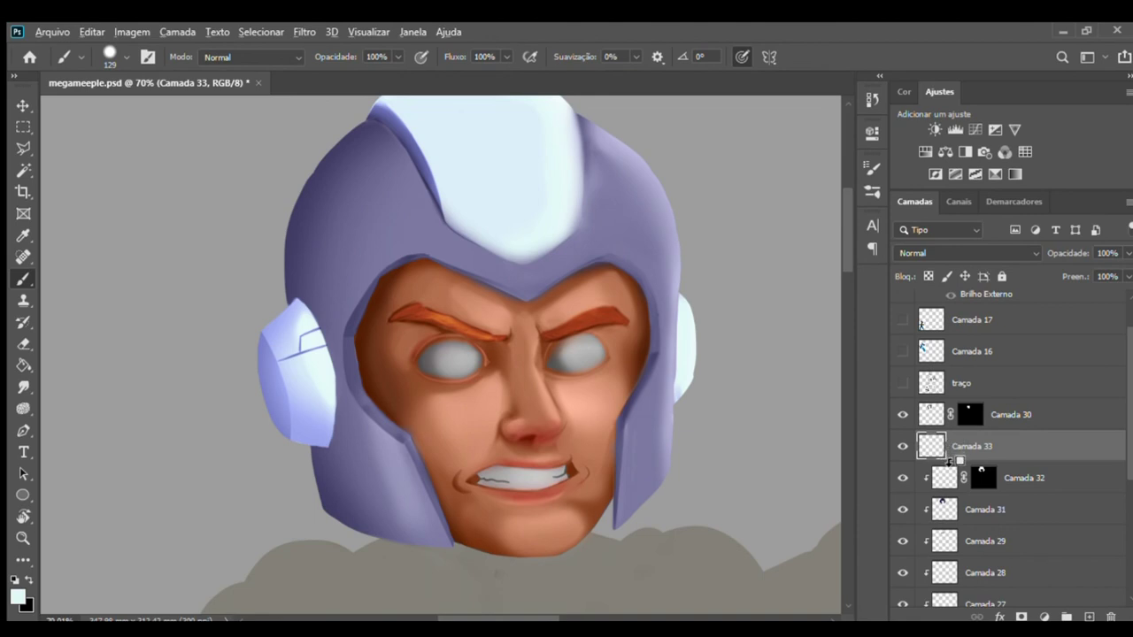
- Clip Camada 33 to the layer below and set its blend mode to Color Dodge
{"action": "left_click", "coordinate": [950, 459], "text": "alt"}
{"action": "left_click", "coordinate": [956, 255]}
{"action": "left_click", "coordinate": [930, 372]}
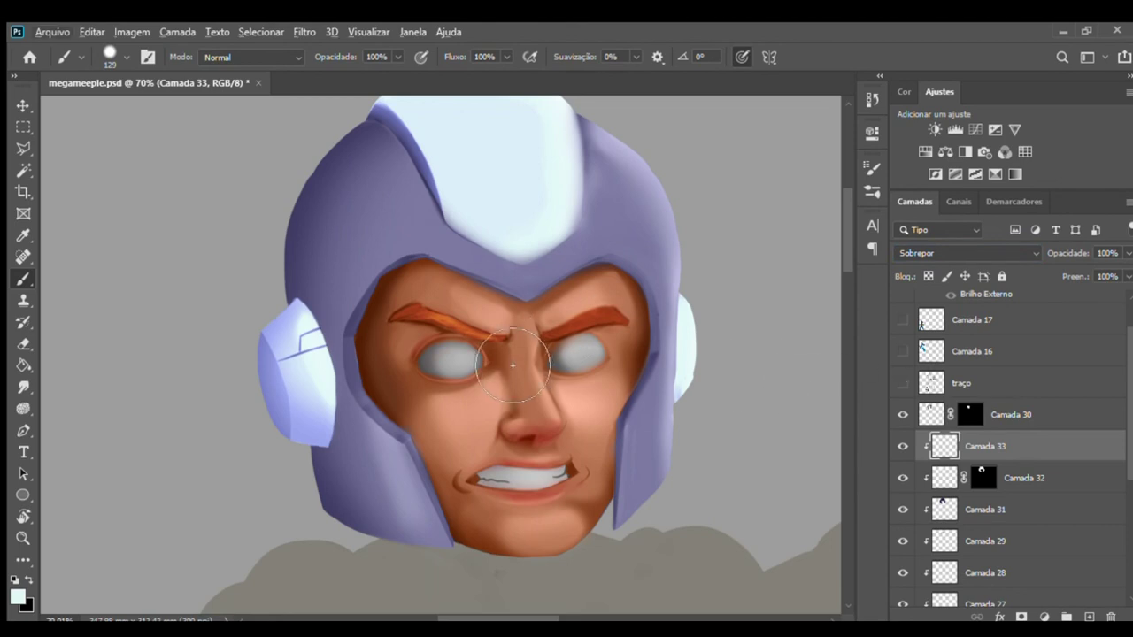
{"action": "left_click", "coordinate": [459, 360]}
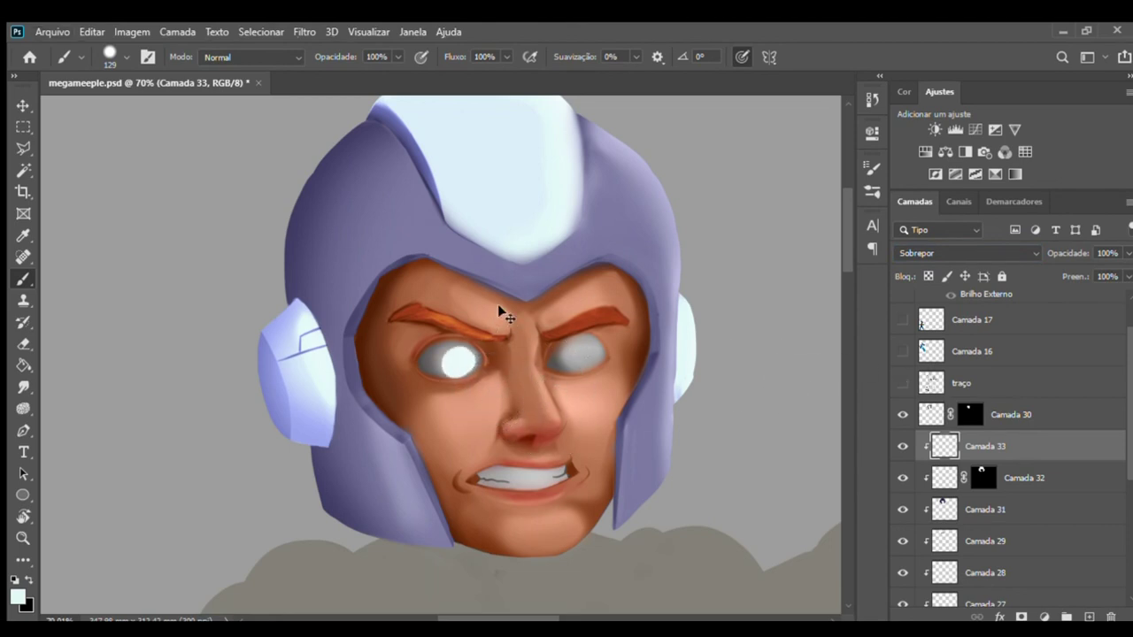
{"action": "key", "text": "ctrl+z"}
{"action": "key", "text": "shift+b"}
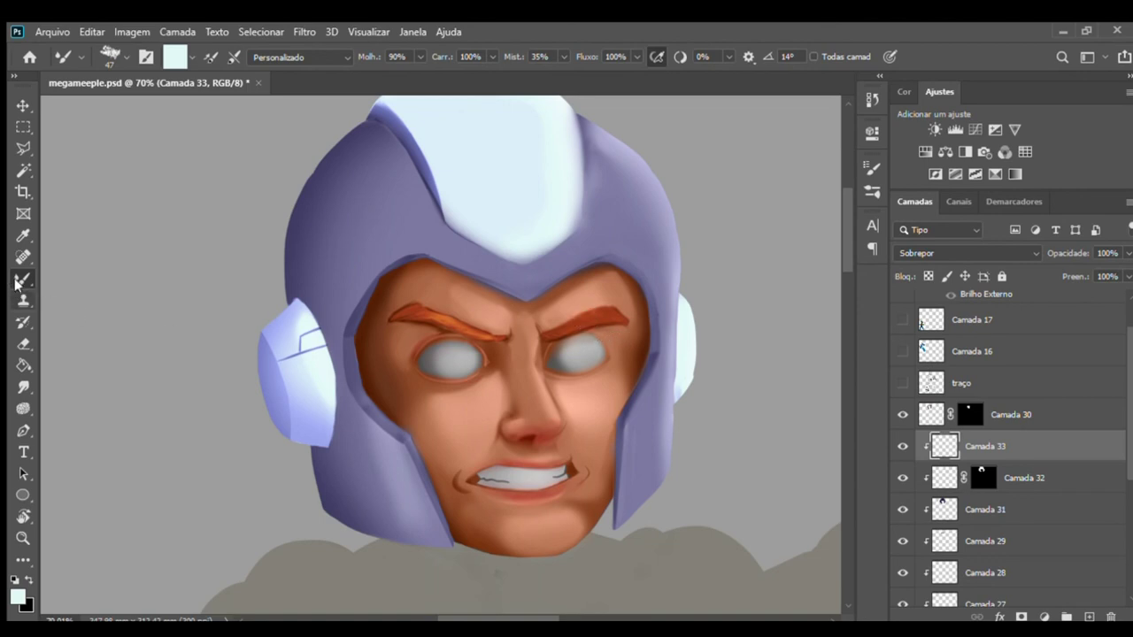
{"action": "key", "text": "shift+b"}
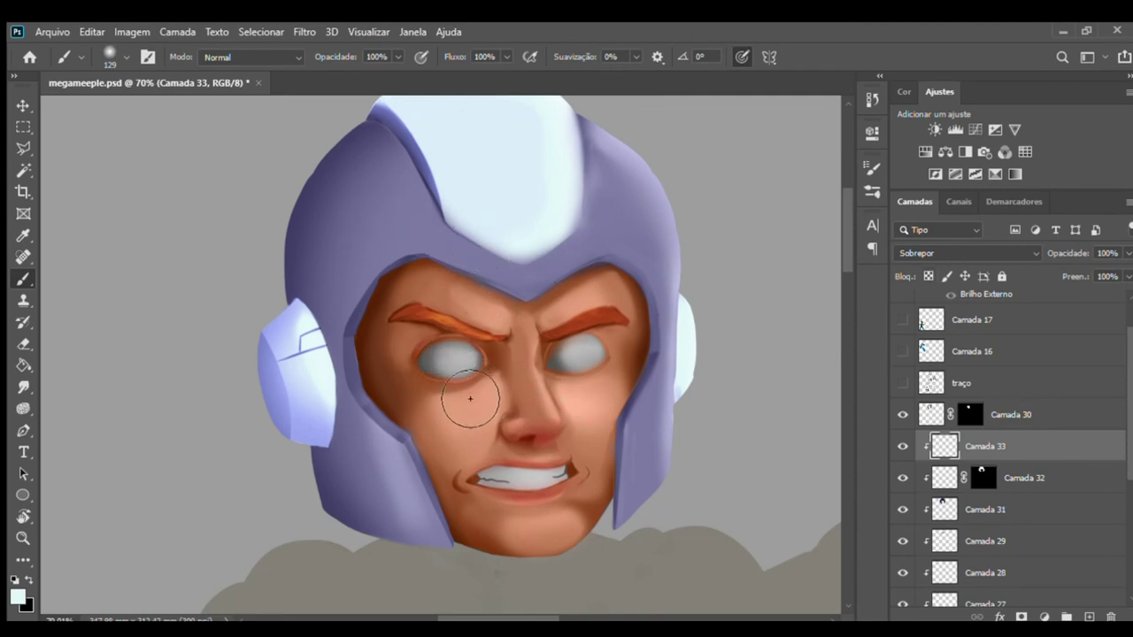
- Paint white glows over both eyes, undoing a stray nose-bridge highlight
{"action": "left_click_drag", "start_coordinate": [485, 387], "coordinate": [453, 359]}
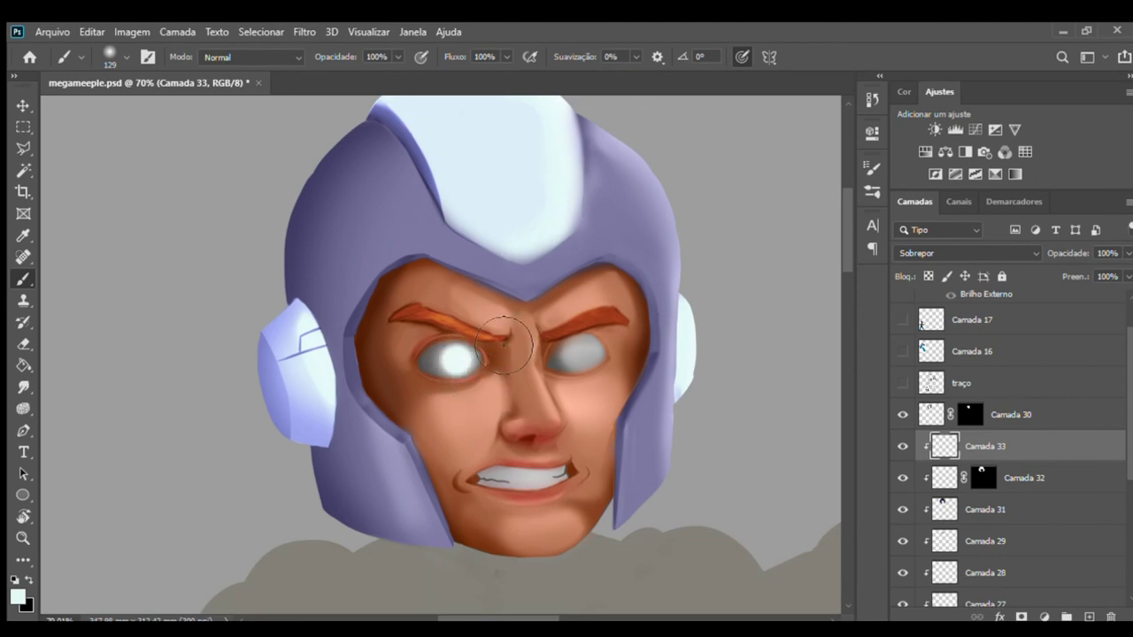
{"action": "left_click_drag", "start_coordinate": [611, 379], "coordinate": [611, 375]}
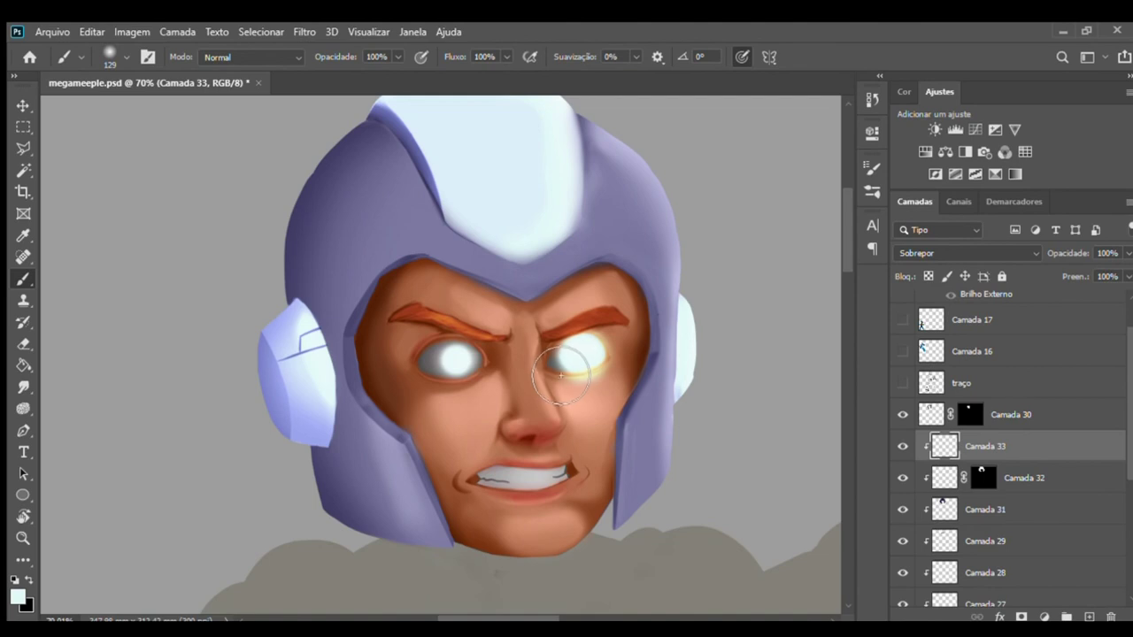
{"action": "left_click_drag", "start_coordinate": [537, 329], "coordinate": [549, 423]}
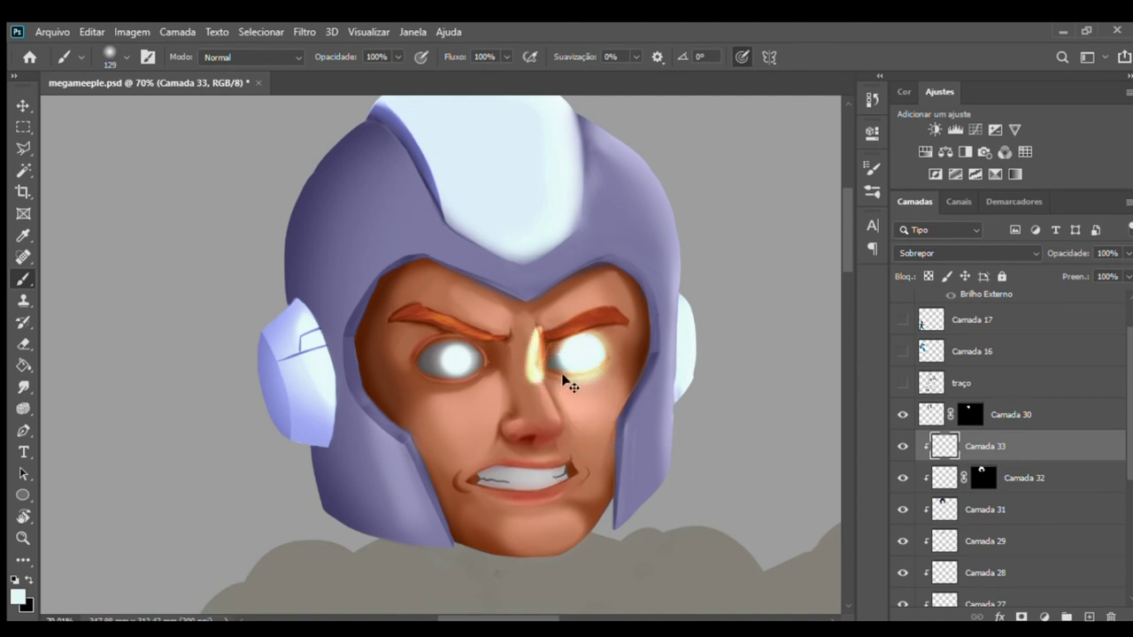
{"action": "key", "text": "ctrl+z"}
{"action": "key", "text": "ctrl+z"}
{"action": "key", "text": "shift+b"}
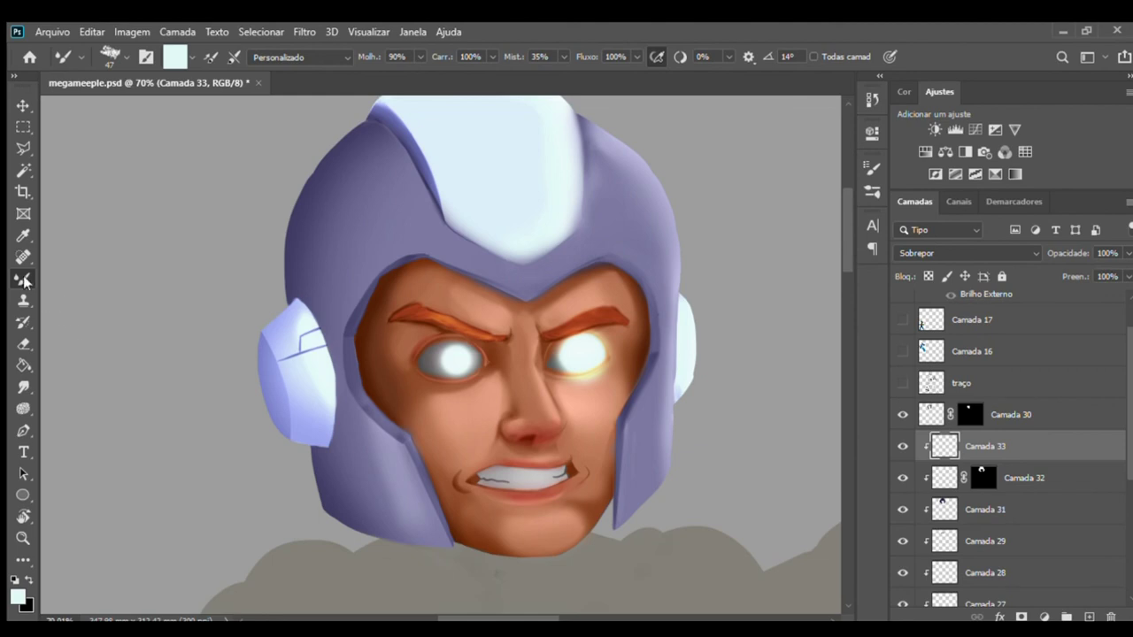
{"action": "key", "text": "shift+b"}
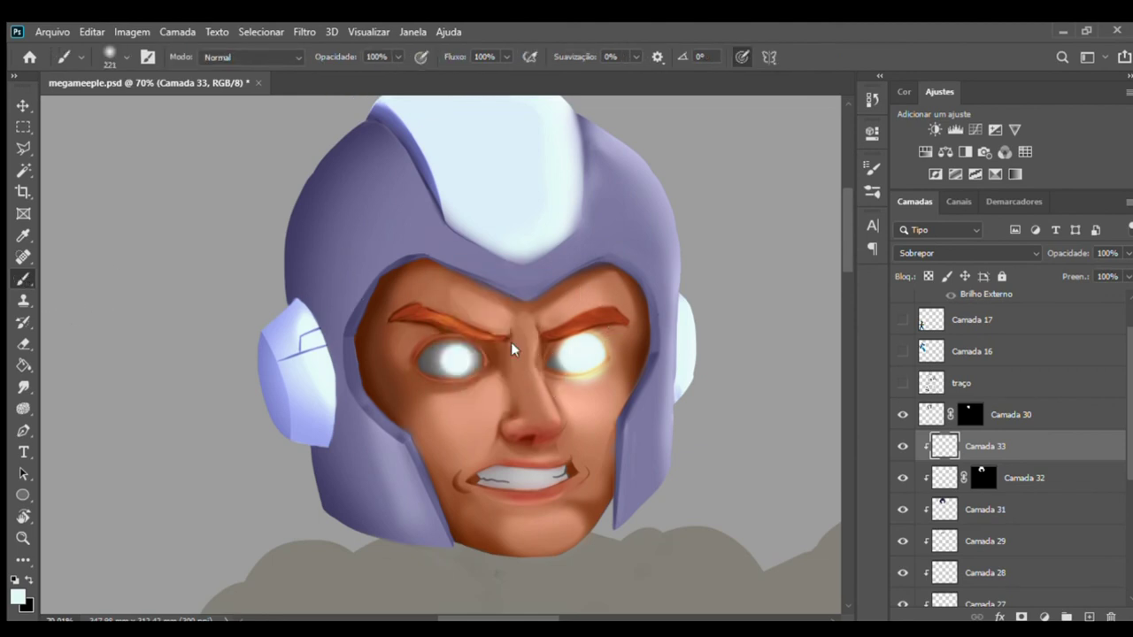
- Wash a warm glow over the nose, forehead, cheeks, chin and lower face
{"action": "mouse_move", "coordinate": [531, 374]}
{"action": "left_mouse_down"}
{"action": "mouse_move", "coordinate": [574, 429]}
{"action": "mouse_move", "coordinate": [567, 469]}
{"action": "left_mouse_up"}
{"action": "scroll", "coordinate": [587, 468], "scroll_direction": "down", "scroll_amount": 2}
{"action": "left_click_drag", "start_coordinate": [502, 387], "coordinate": [478, 284]}
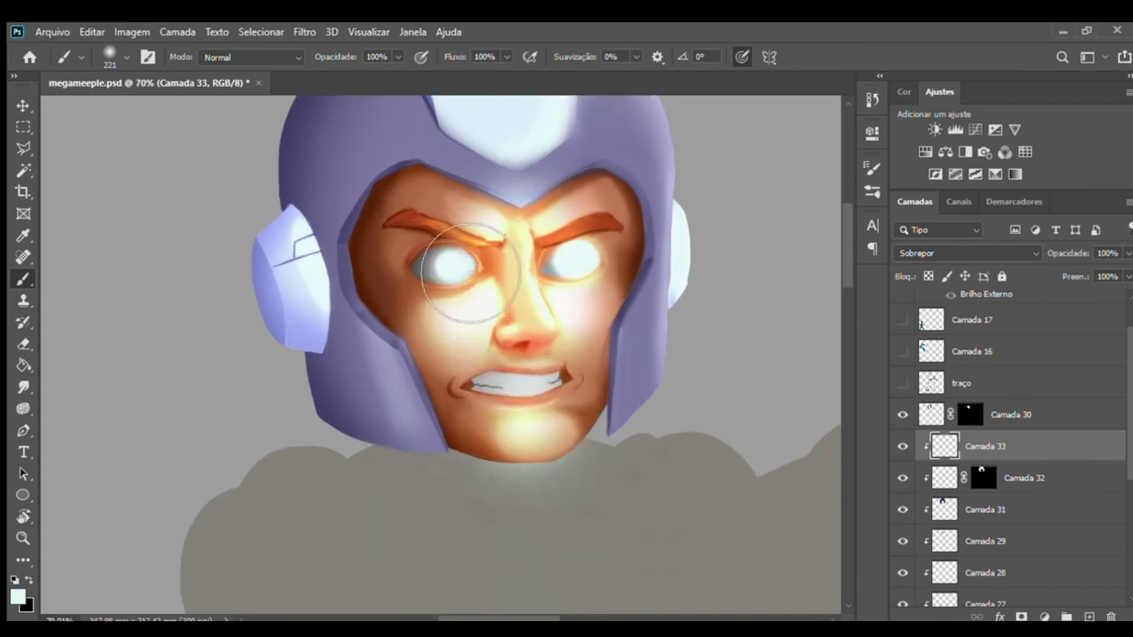
{"action": "mouse_move", "coordinate": [544, 392]}
{"action": "left_mouse_down"}
{"action": "mouse_move", "coordinate": [591, 452]}
{"action": "mouse_move", "coordinate": [623, 410]}
{"action": "left_mouse_up"}
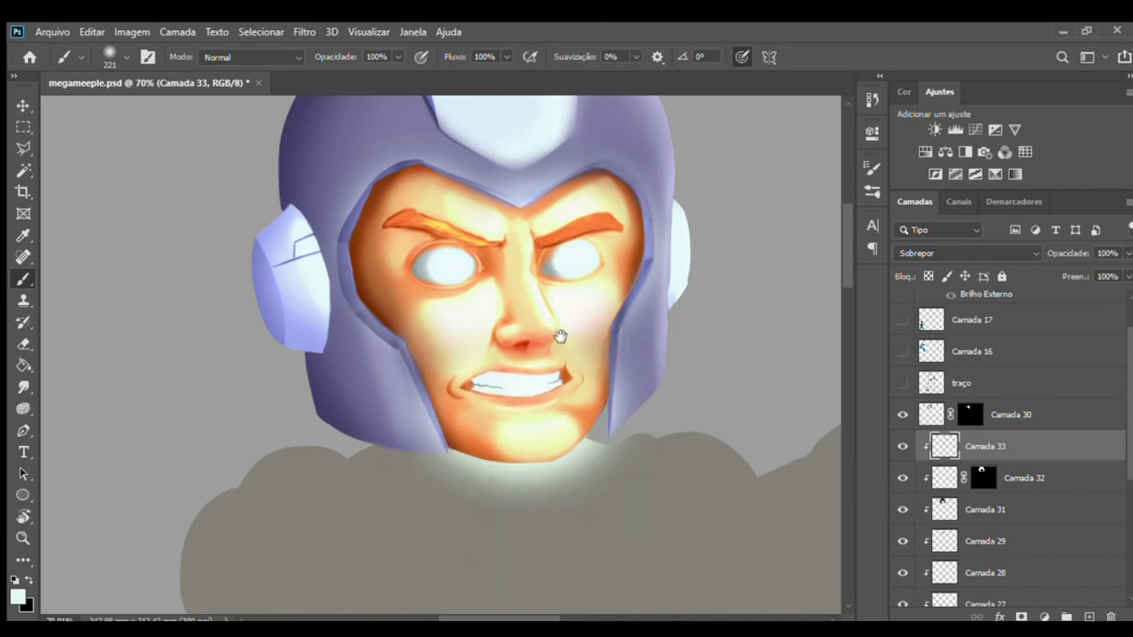
{"action": "scroll", "coordinate": [556, 328], "scroll_direction": "up", "scroll_amount": 2}
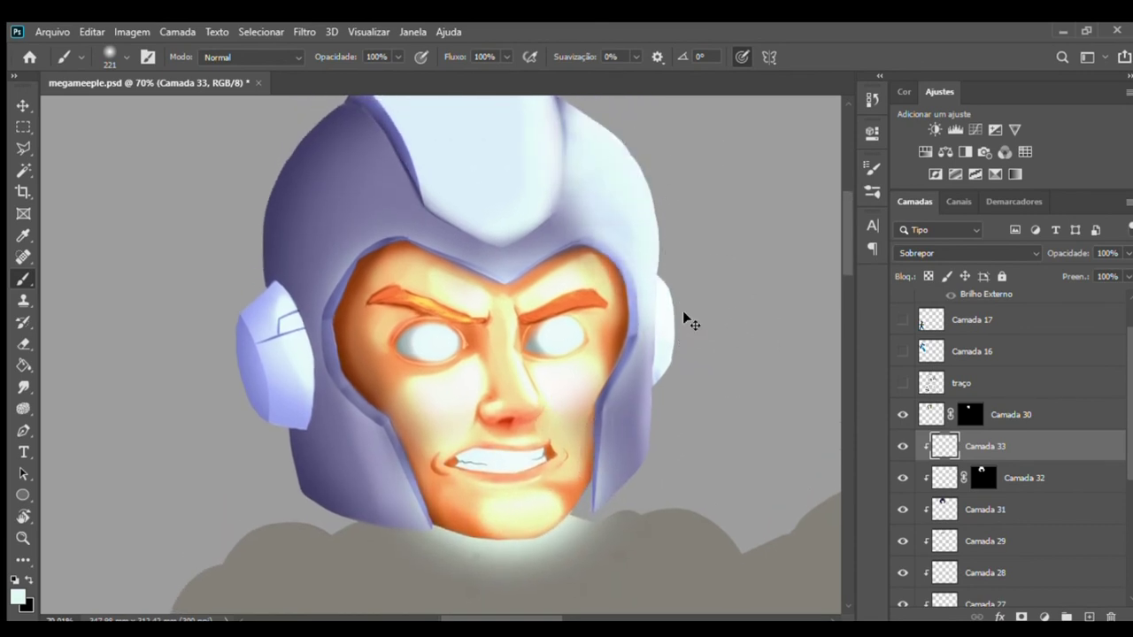
- With an enlarged Eraser at 49% opacity, fade the glow on the left brow, forehead, cheek and jaw
{"action": "key", "text": "e"}
{"action": "key", "text": "bracketright"}
{"action": "key", "text": "bracketright"}
{"action": "key", "text": "bracketright"}
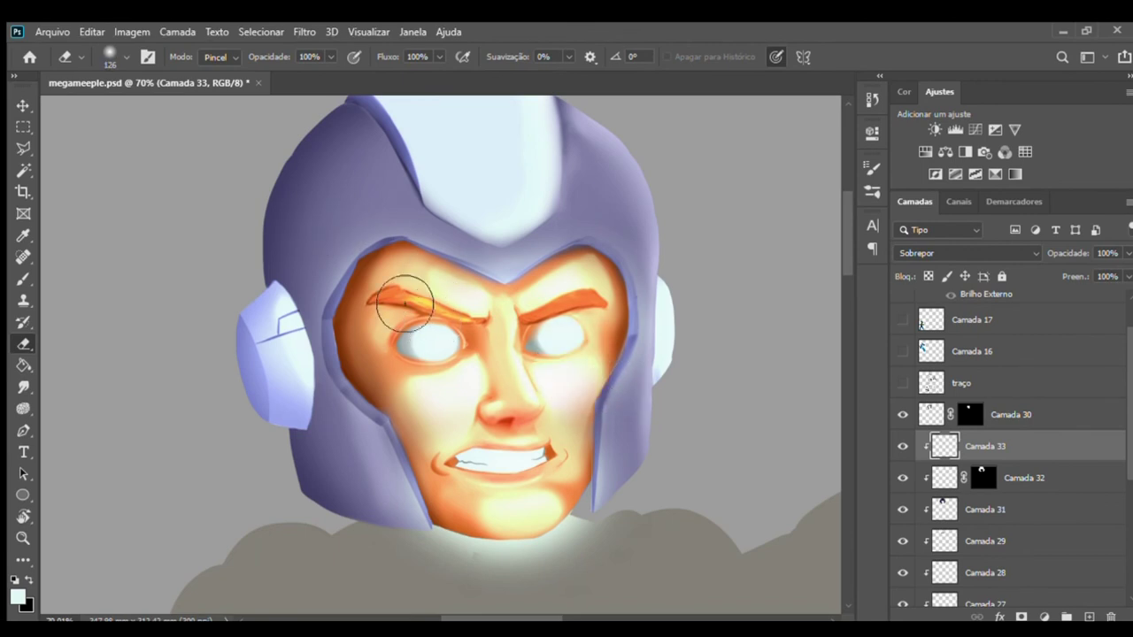
{"action": "mouse_move", "coordinate": [405, 303]}
{"action": "left_mouse_down"}
{"action": "mouse_move", "coordinate": [425, 374]}
{"action": "mouse_move", "coordinate": [387, 334]}
{"action": "left_mouse_up"}
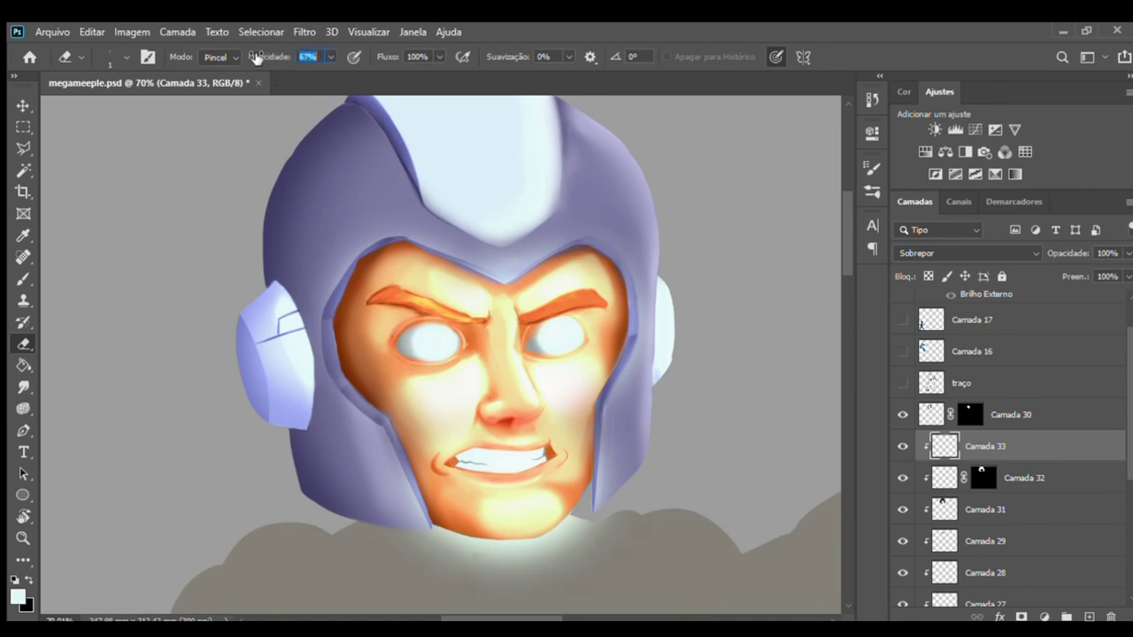
{"action": "mouse_move", "coordinate": [360, 260]}
{"action": "left_mouse_down"}
{"action": "mouse_move", "coordinate": [405, 276]}
{"action": "mouse_move", "coordinate": [481, 279]}
{"action": "left_mouse_up"}
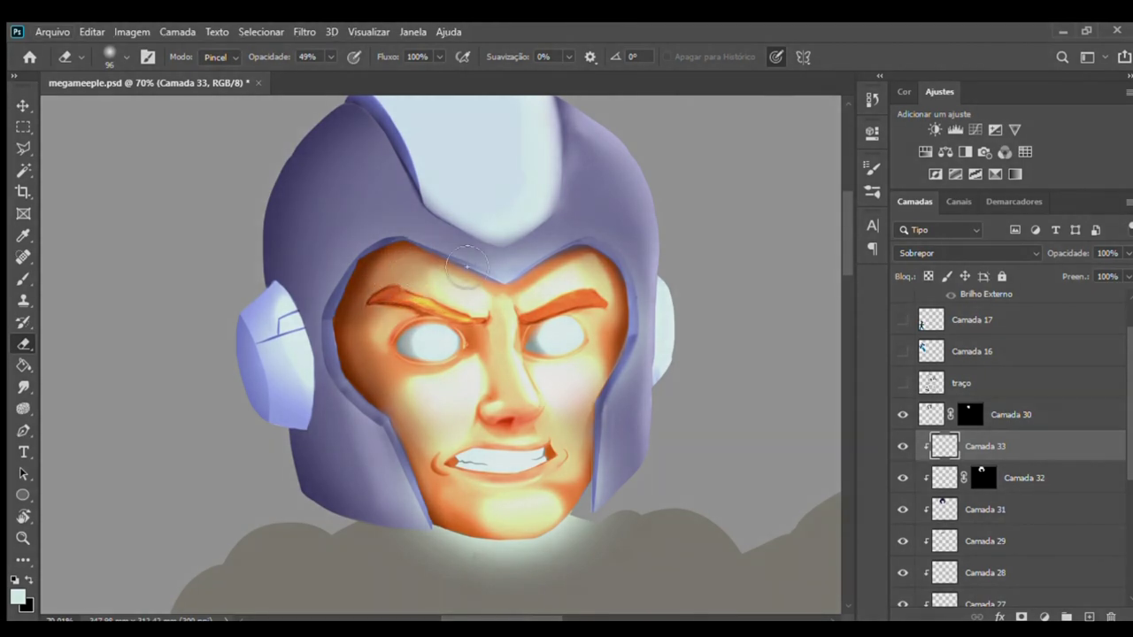
{"action": "left_click_drag", "start_coordinate": [430, 290], "coordinate": [435, 286]}
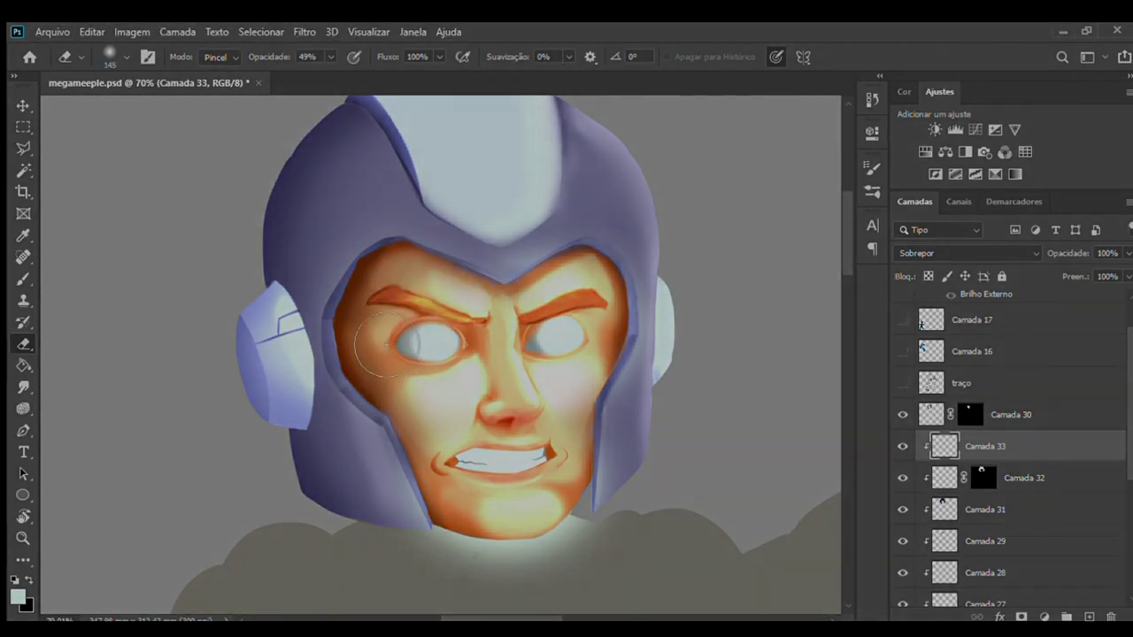
{"action": "mouse_move", "coordinate": [395, 395]}
{"action": "left_mouse_down"}
{"action": "mouse_move", "coordinate": [413, 380]}
{"action": "mouse_move", "coordinate": [434, 469]}
{"action": "mouse_move", "coordinate": [521, 365]}
{"action": "mouse_move", "coordinate": [496, 346]}
{"action": "mouse_move", "coordinate": [519, 410]}
{"action": "mouse_move", "coordinate": [483, 480]}
{"action": "mouse_move", "coordinate": [528, 499]}
{"action": "left_mouse_up"}
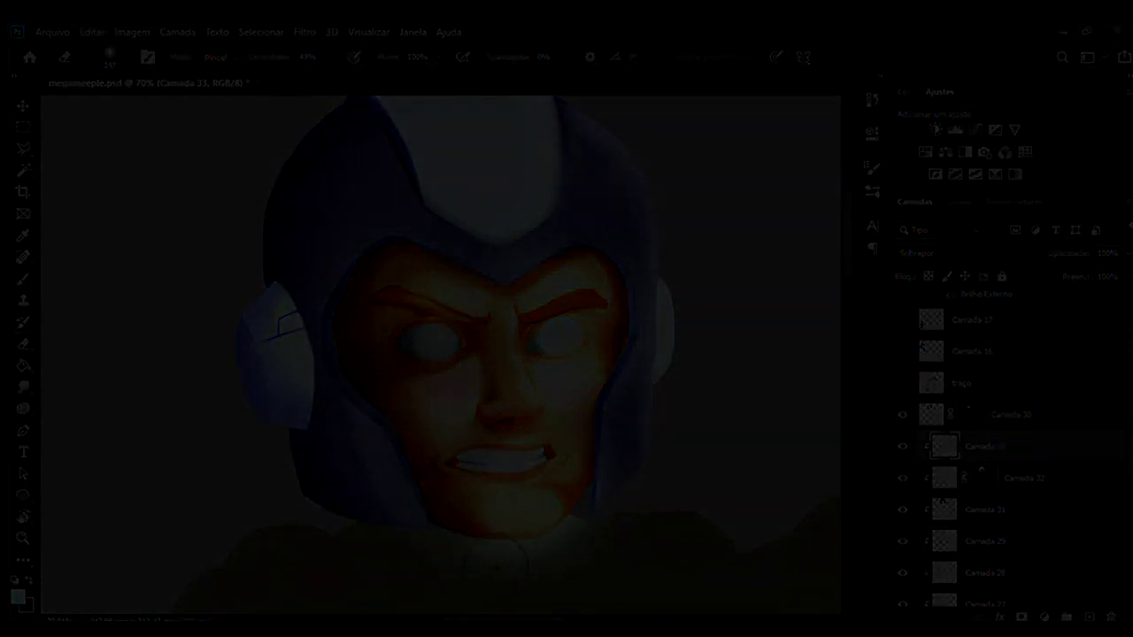